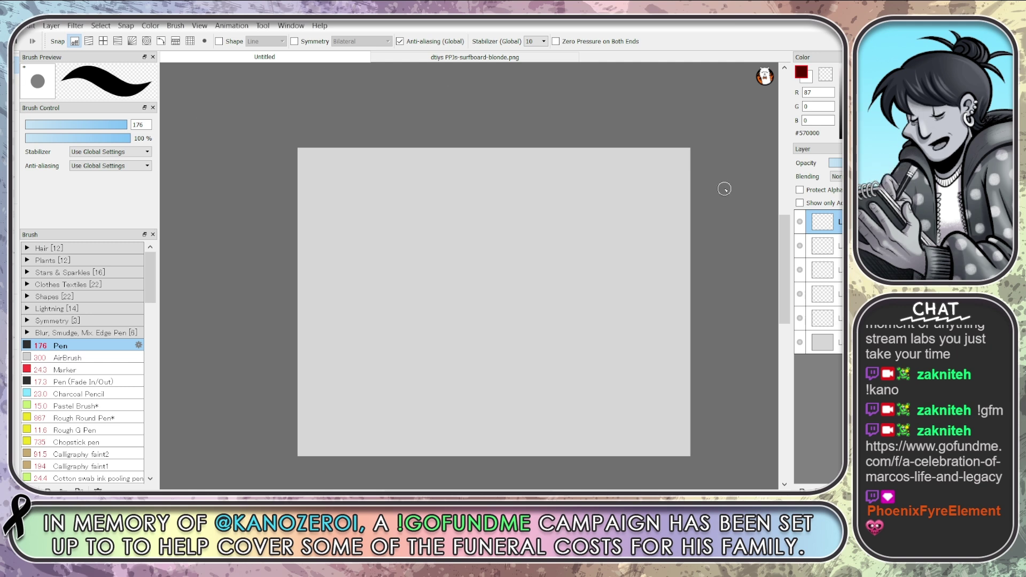
pyautogui.moveTo(480, 492)
pyautogui.mouseDown()
pyautogui.moveTo(469, 492)
pyautogui.moveTo(495, 492)
pyautogui.mouseUp()
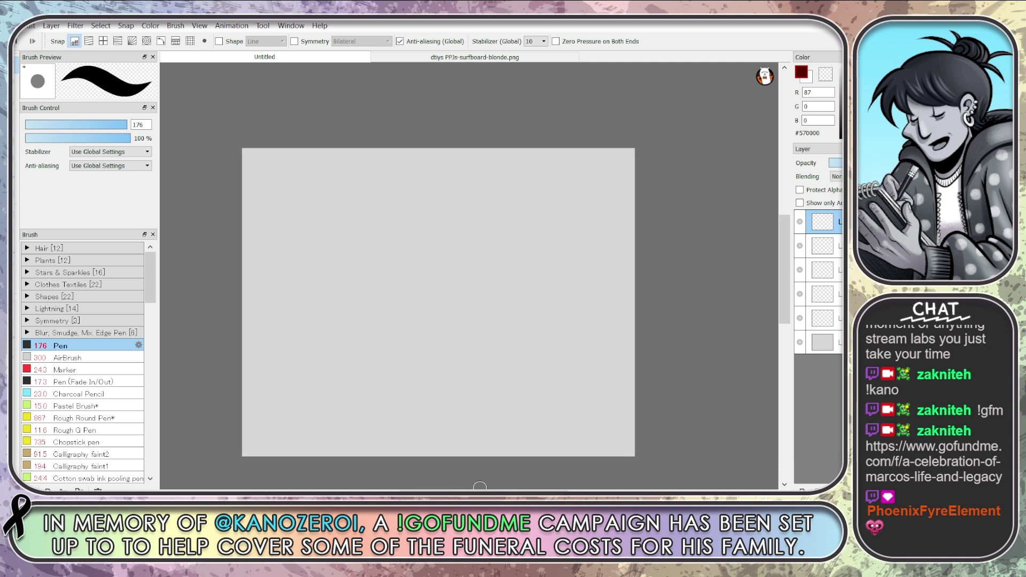
pyautogui.scroll(1, 461, 314)
pyautogui.scroll(-1, 600, 330)
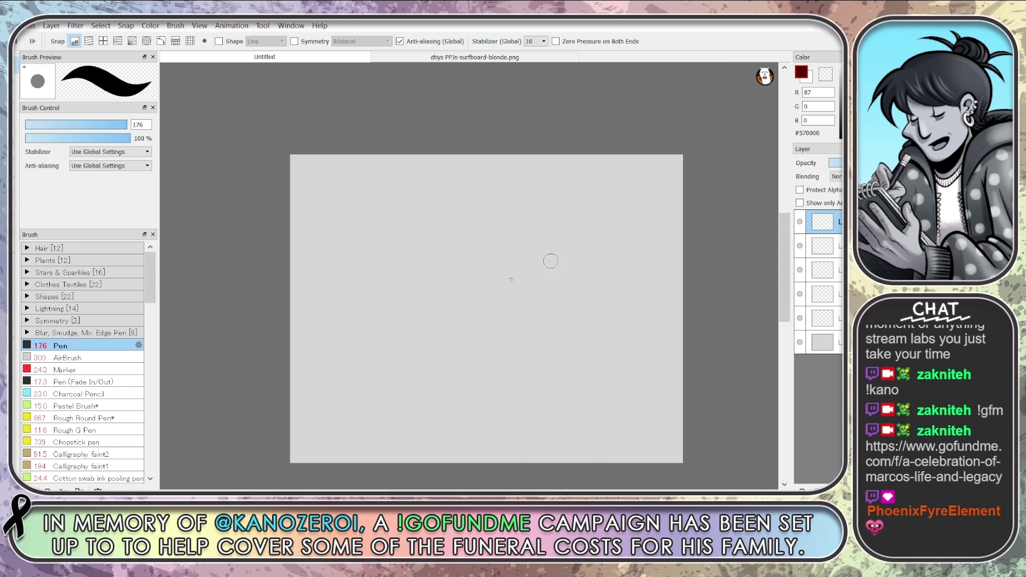
pyautogui.scroll(2, 513, 277)
pyautogui.scroll(-2, 508, 280)
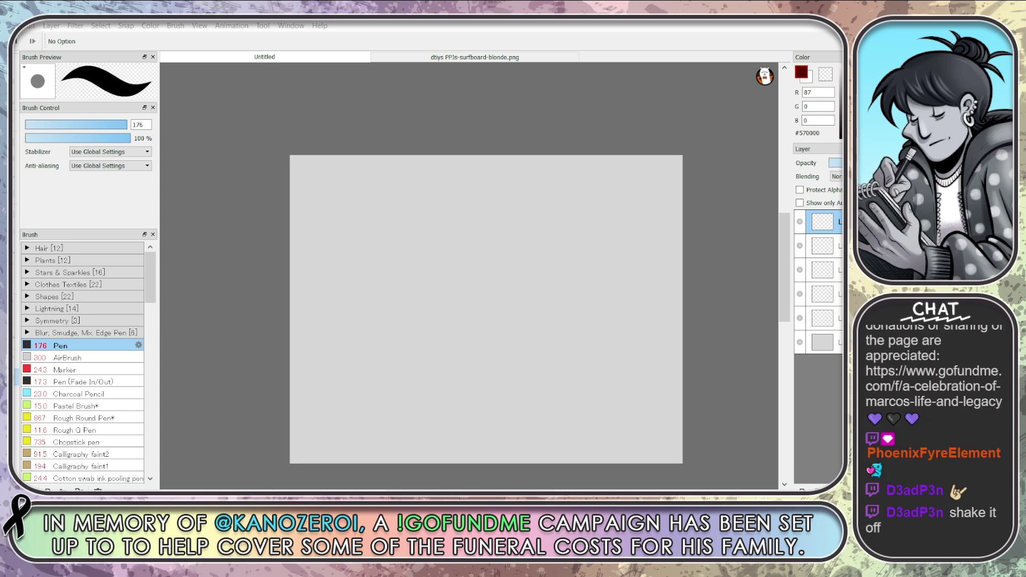
# View the surfboard-blonde reference image, then return to the untitled canvas
pyautogui.hotkey('alt', 'Tab')
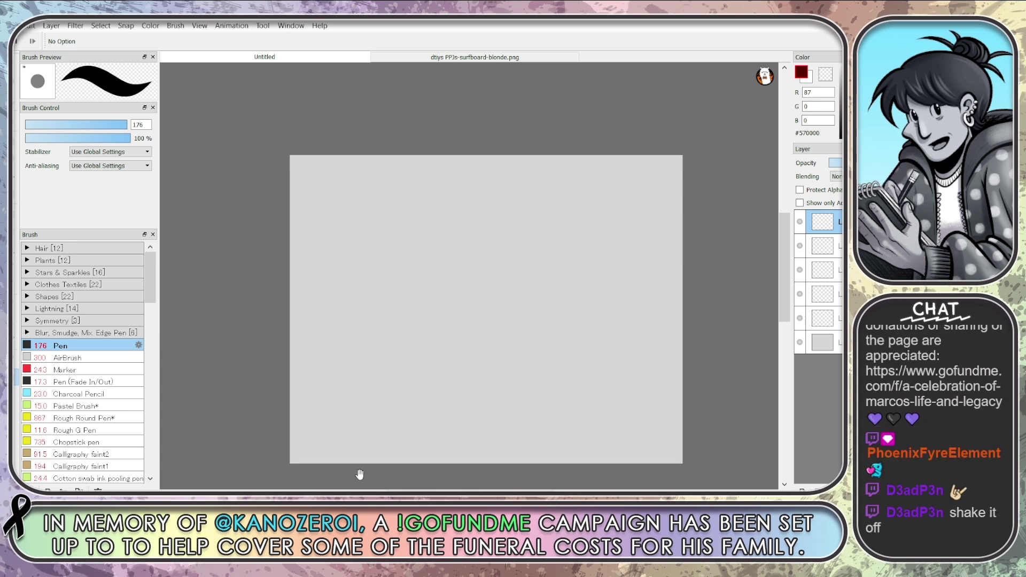
pyautogui.click(407, 58)
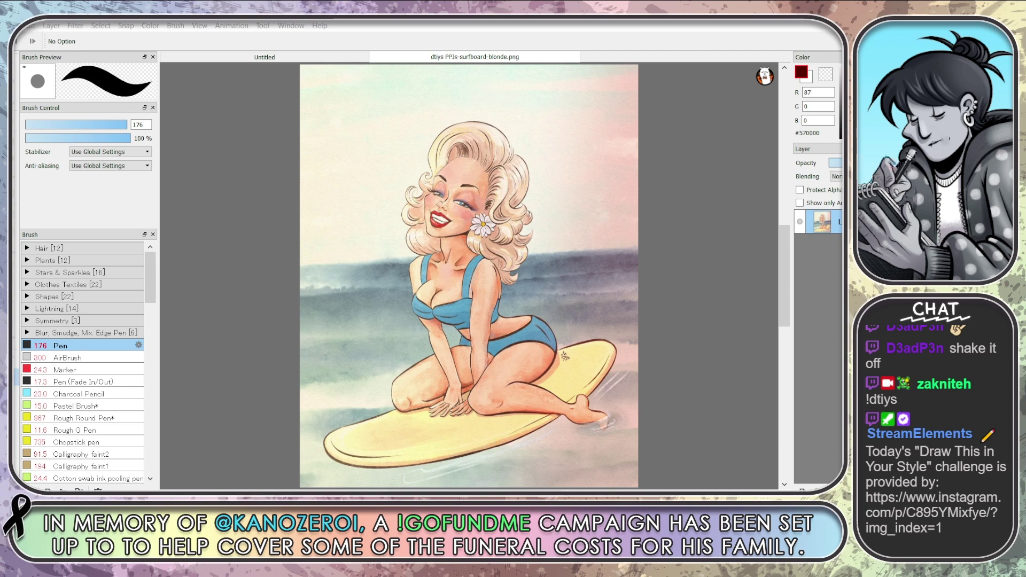
pyautogui.click(316, 53)
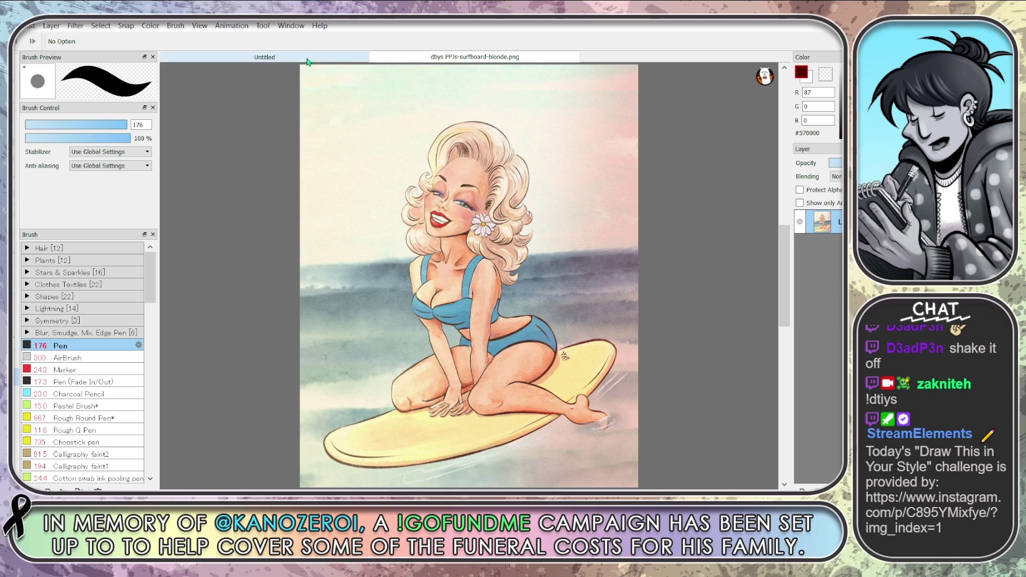
pyautogui.click(308, 60)
# Choose the Pen brush with red colour #C40000 and a size of 68
pyautogui.click(17, 72)
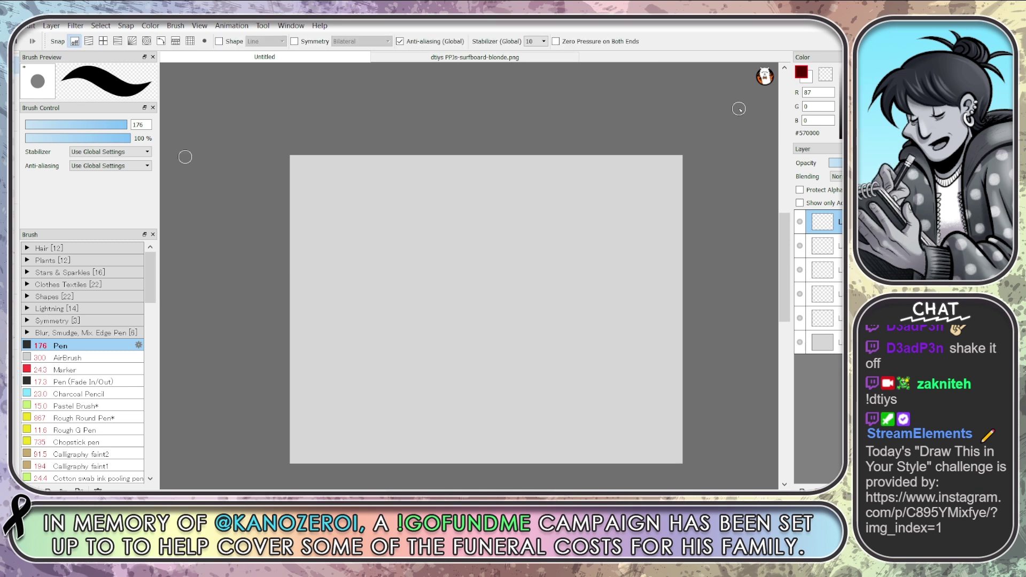
pyautogui.click(908, 84)
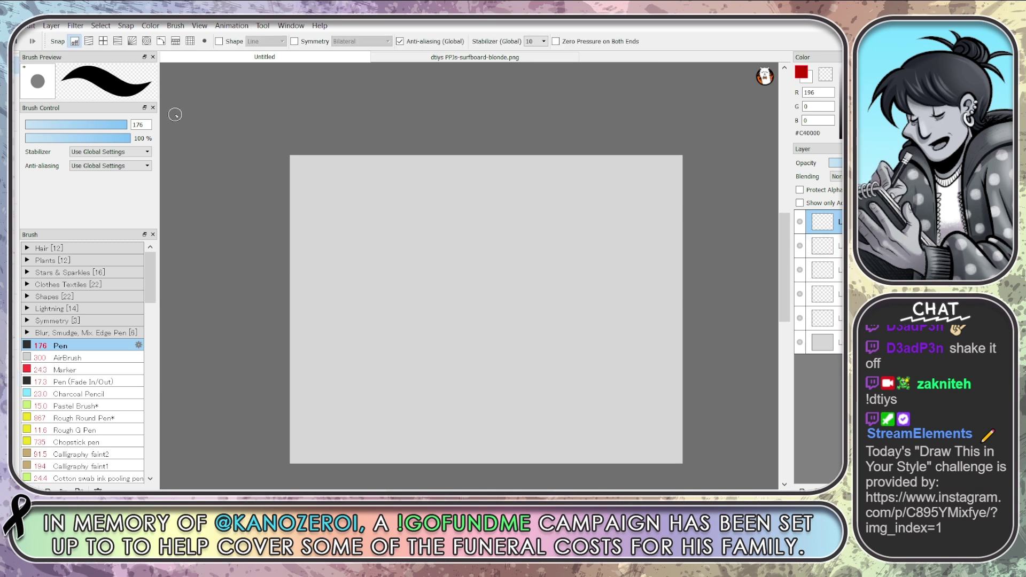
pyautogui.moveTo(76, 132); pyautogui.dragTo(108, 138)
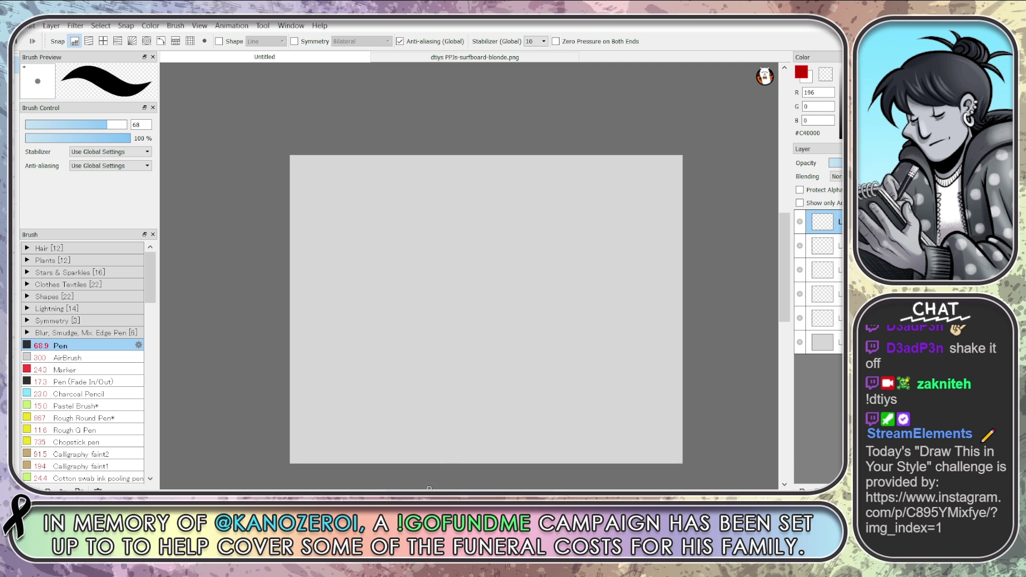
pyautogui.moveTo(475, 488); pyautogui.dragTo(430, 489)
pyautogui.hscroll(-2, 429, 488)
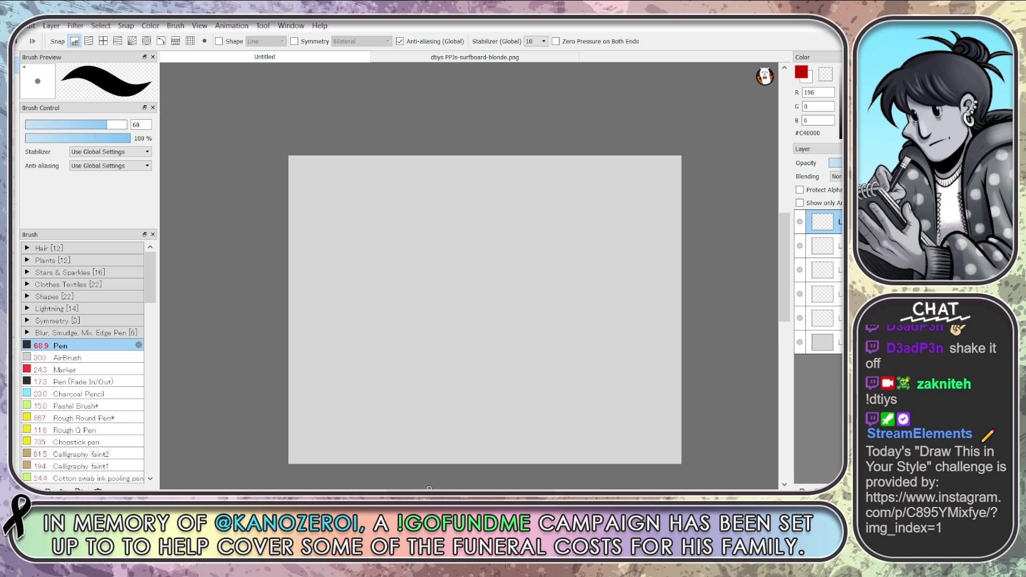
# Compare the untitled canvas with the surfboard-blonde reference image
pyautogui.click(511, 268)
pyautogui.moveTo(782, 278); pyautogui.dragTo(786, 303)
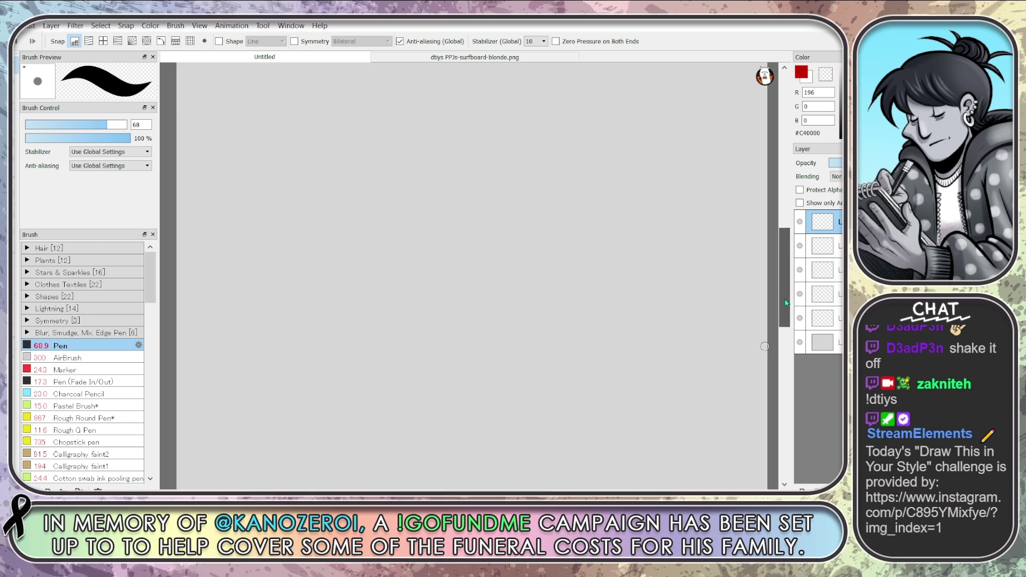
pyautogui.click(470, 57)
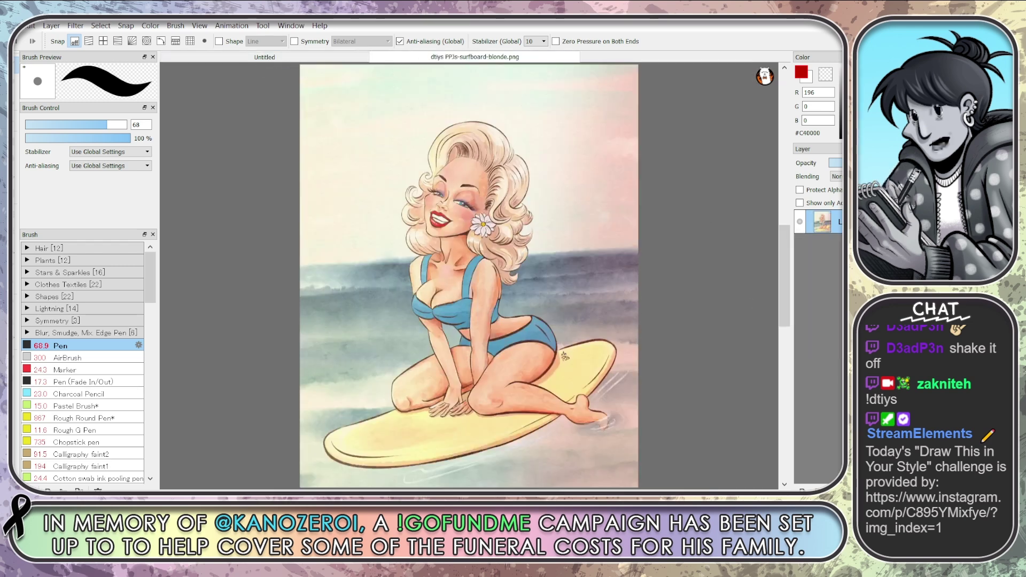
pyautogui.click(265, 57)
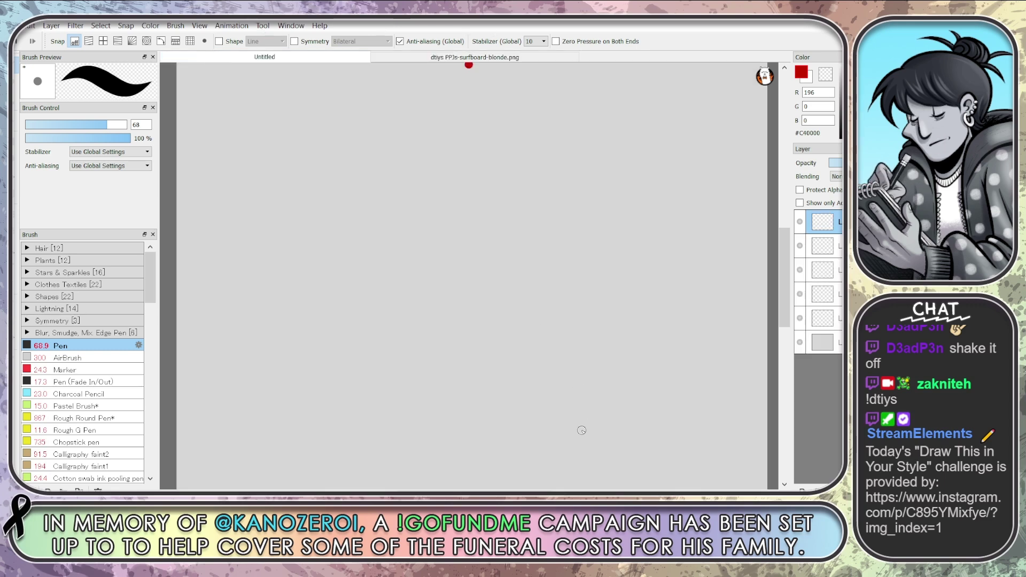
pyautogui.scroll(-3, 408, 223)
pyautogui.scroll(1, 409, 224)
# Enclose the entire surfboard-blonde reference image in a rectangular selection and copy it
pyautogui.hotkey('ctrl', 'Tab')
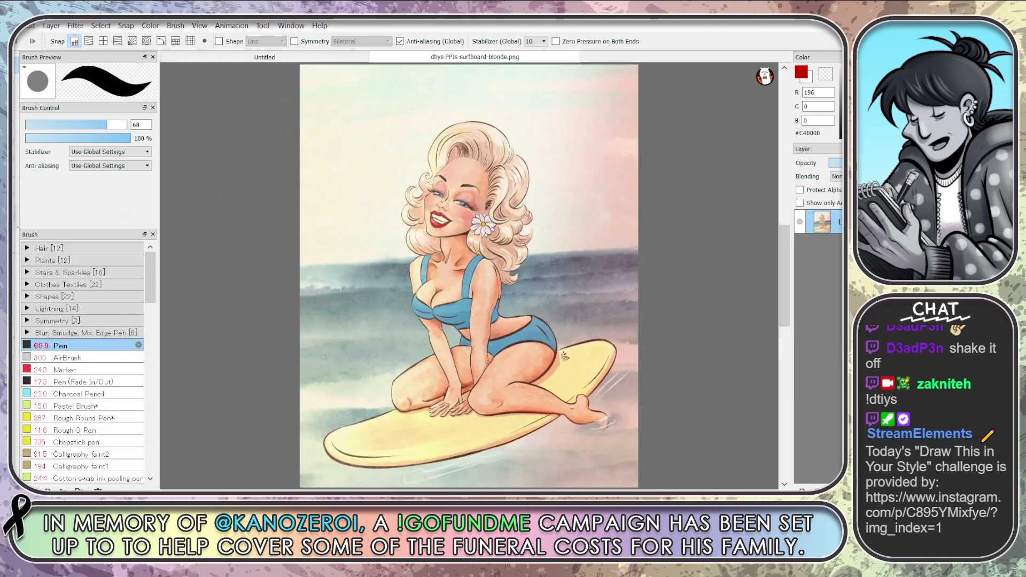
pyautogui.click(16, 214)
pyautogui.scroll(-2, 173, 222)
pyautogui.moveTo(207, 112); pyautogui.dragTo(442, 400)
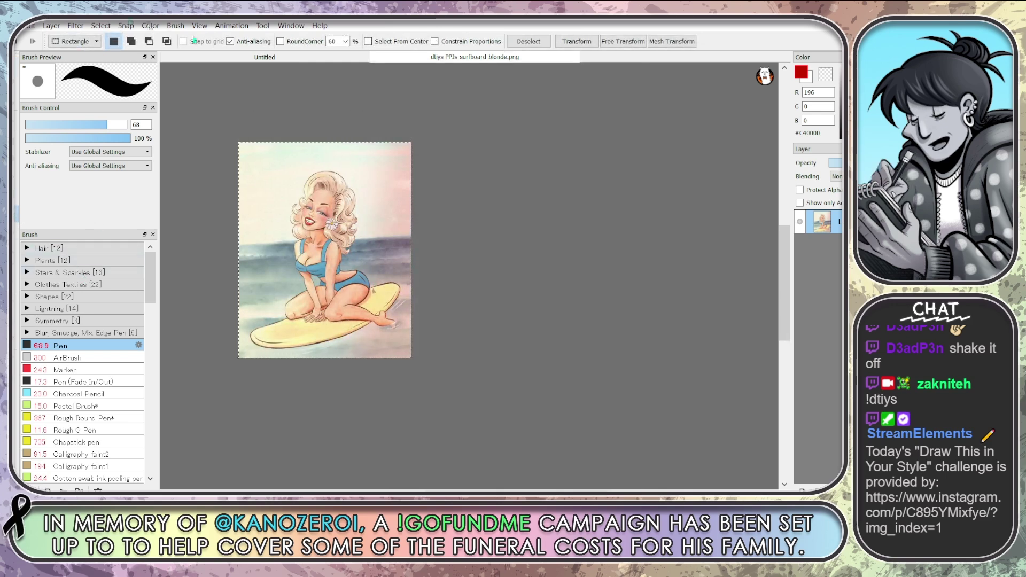
pyautogui.click(226, 57)
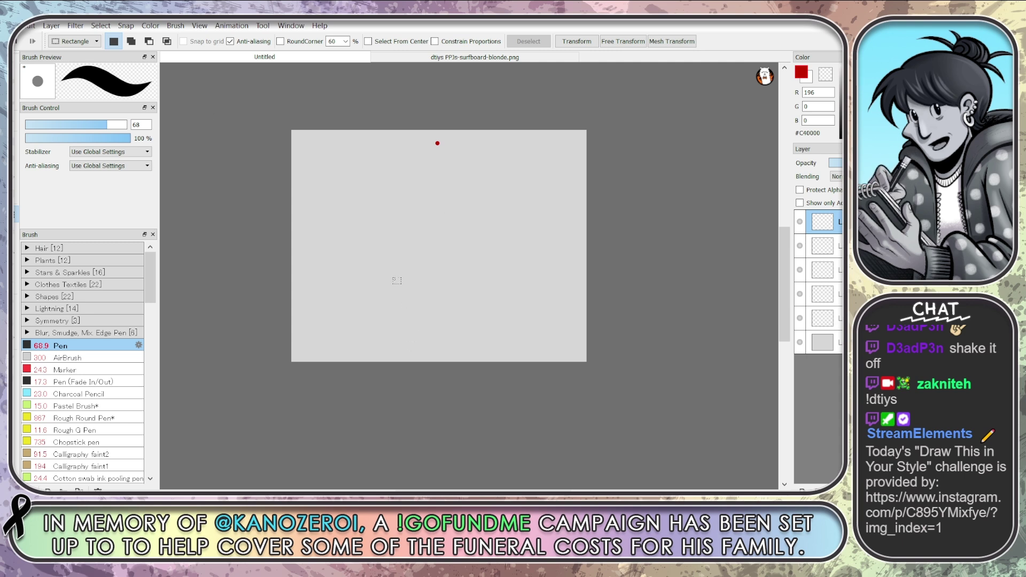
pyautogui.click(454, 58)
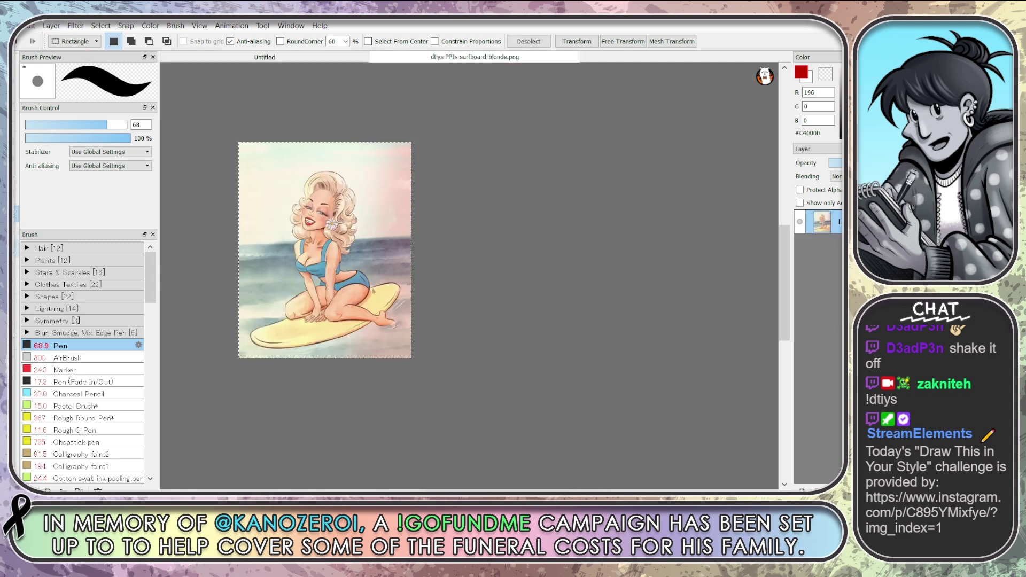
pyautogui.click(15, 228)
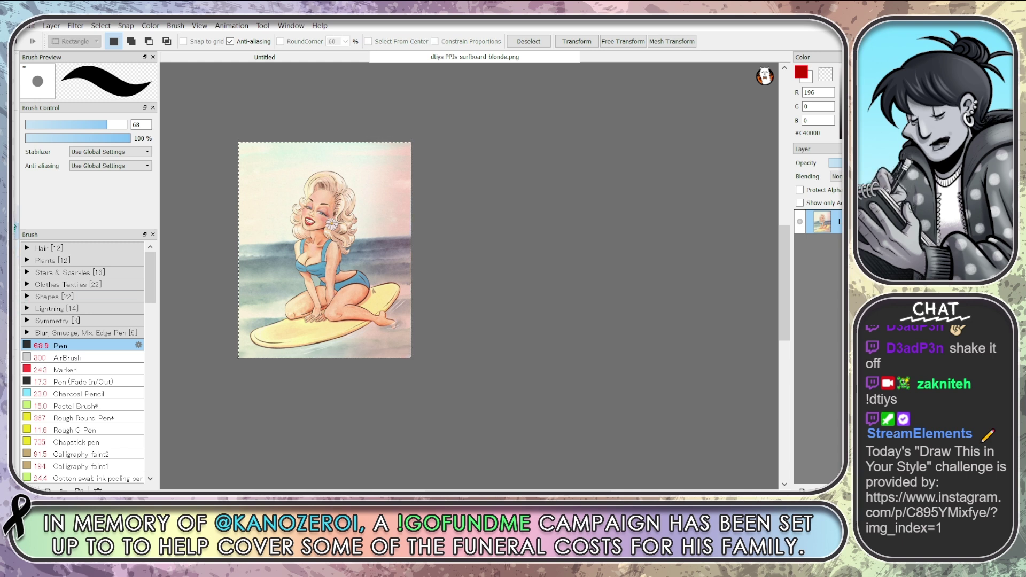
pyautogui.click(16, 218)
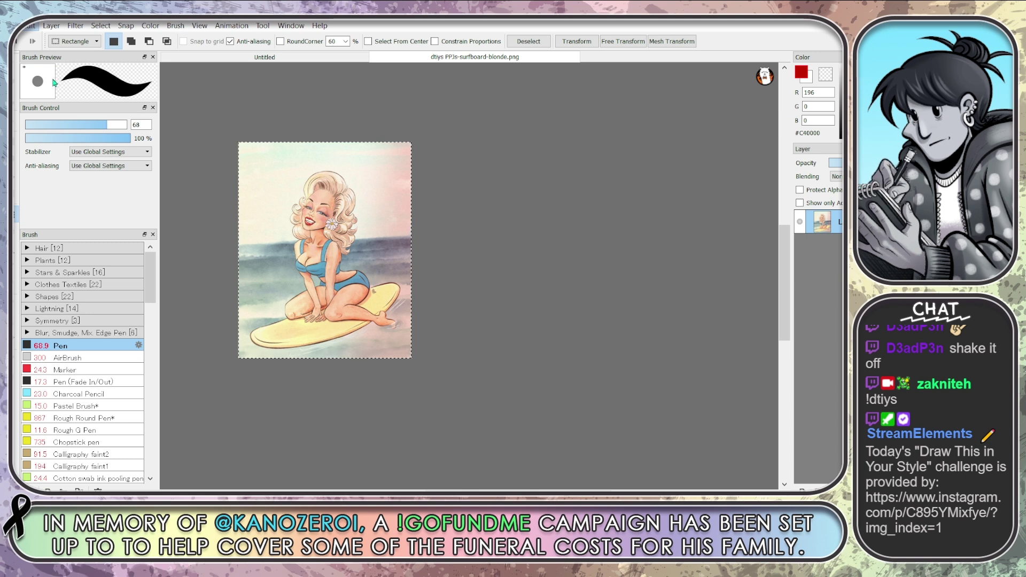
# Paste the reference image into the untitled canvas and move its layer down to just above the bottom grey layer
pyautogui.click(220, 57)
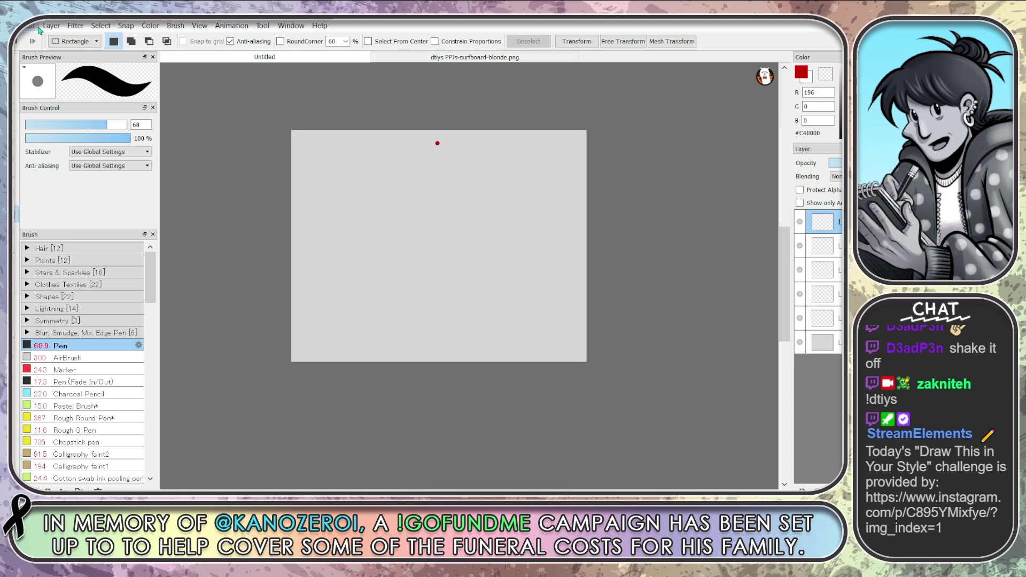
pyautogui.hotkey('ctrl', 'v')
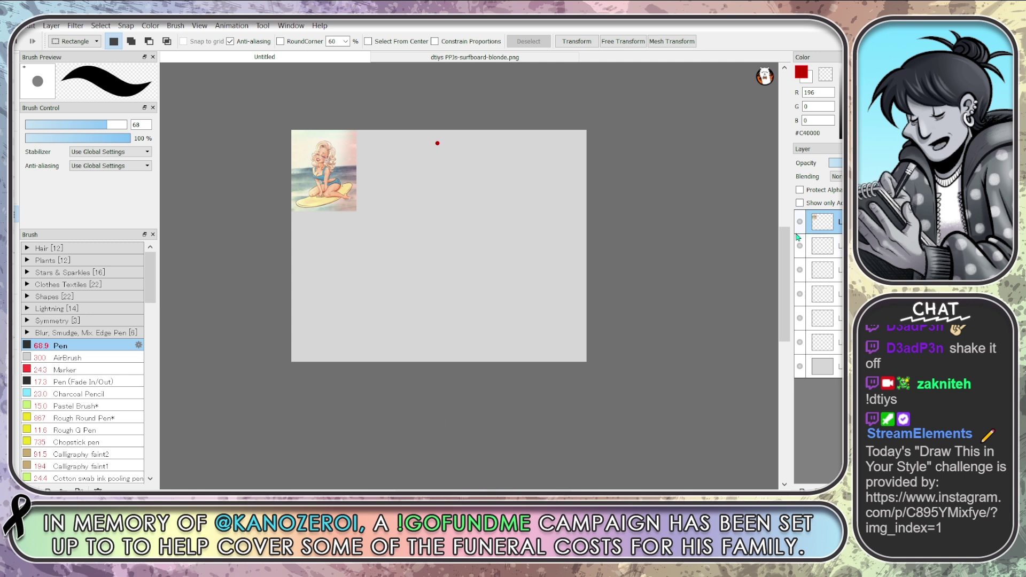
pyautogui.click(828, 246)
pyautogui.moveTo(841, 224)
pyautogui.mouseDown()
pyautogui.moveTo(843, 354)
pyautogui.moveTo(824, 354)
pyautogui.mouseUp()
# Erase the stray red dot near the canvas's upper edge on the top layer with the Eraser
pyautogui.press('b')
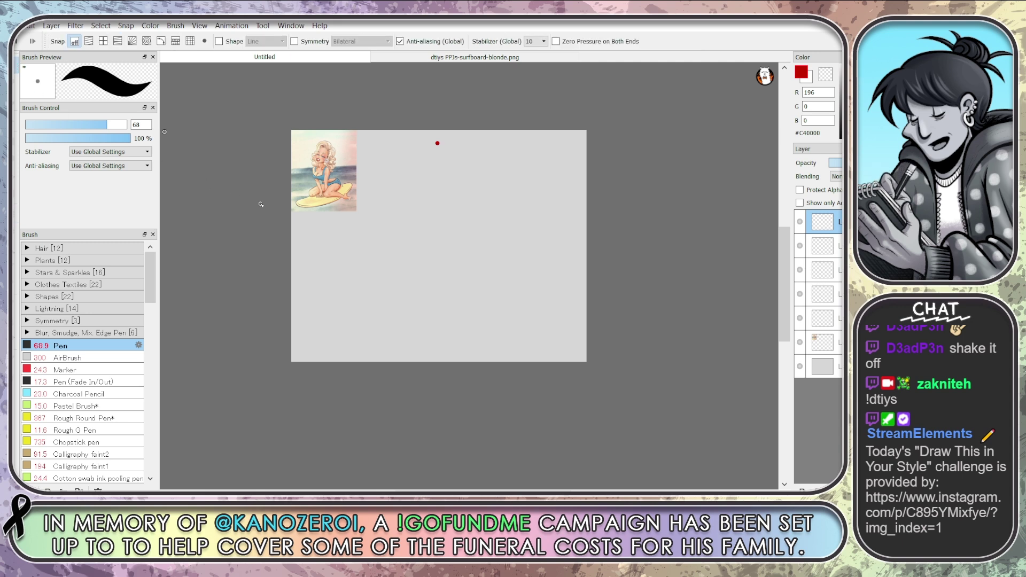
pyautogui.click(329, 220)
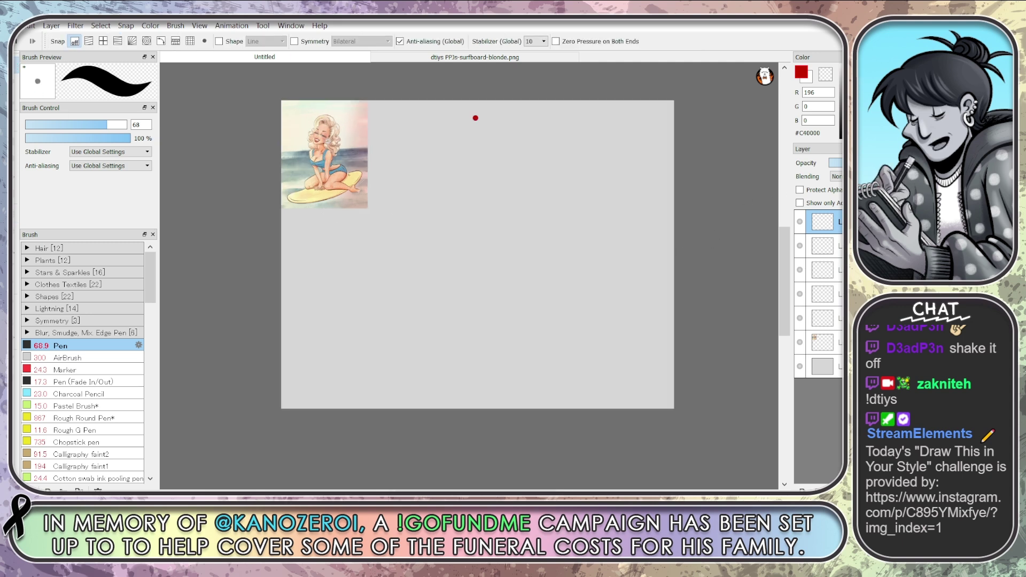
pyautogui.click(841, 345)
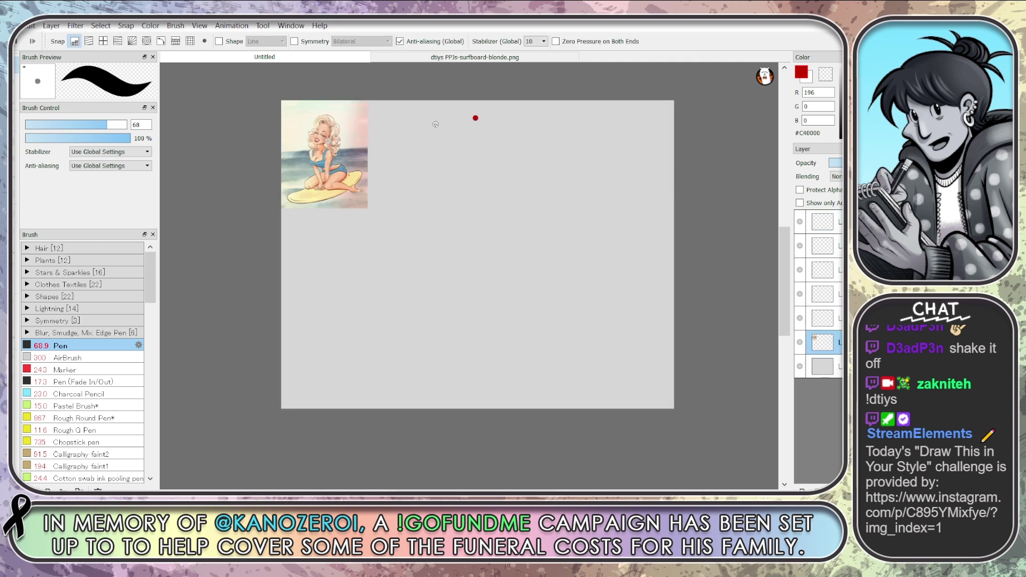
pyautogui.click(122, 126)
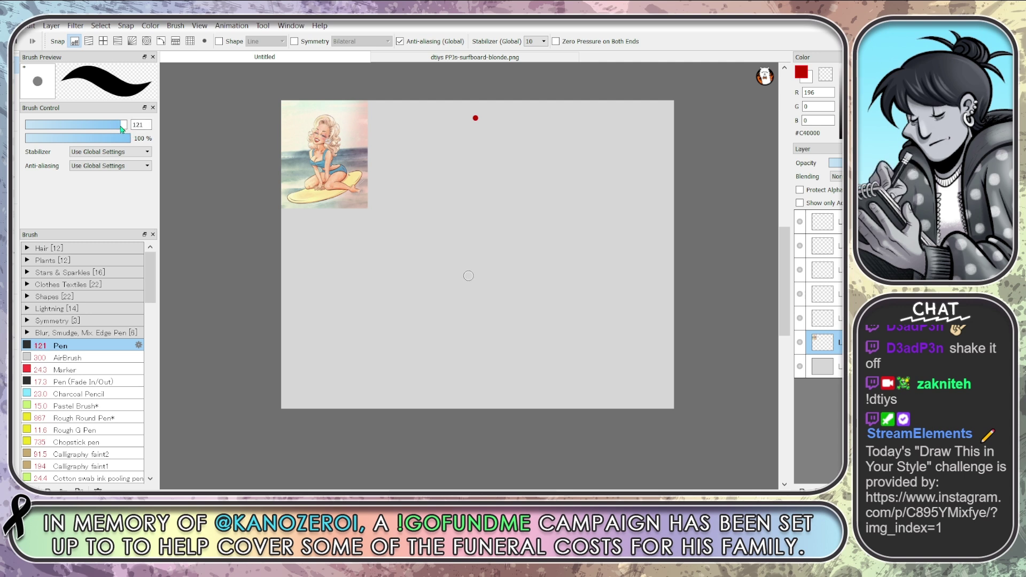
pyautogui.press('e')
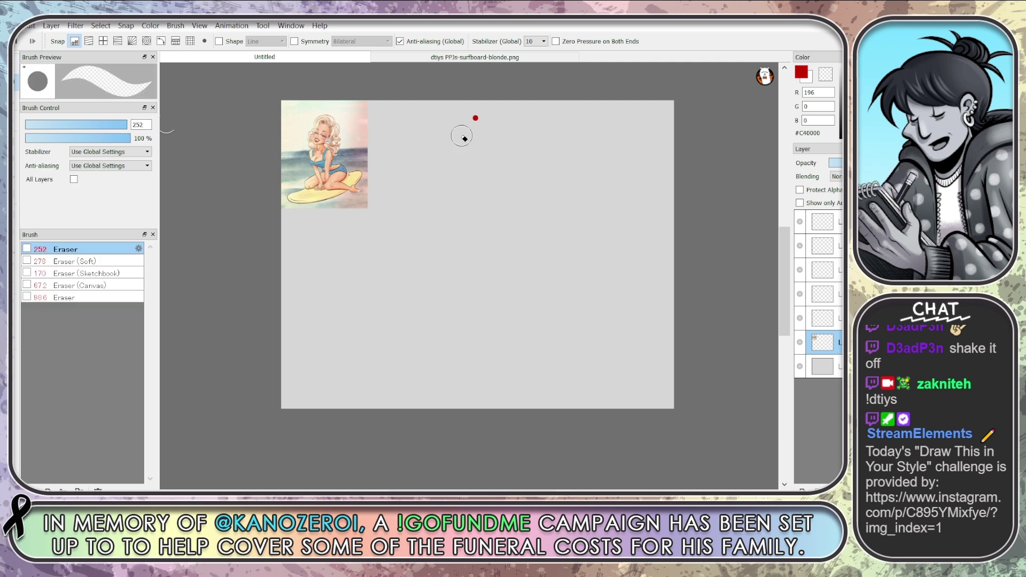
pyautogui.click(833, 225)
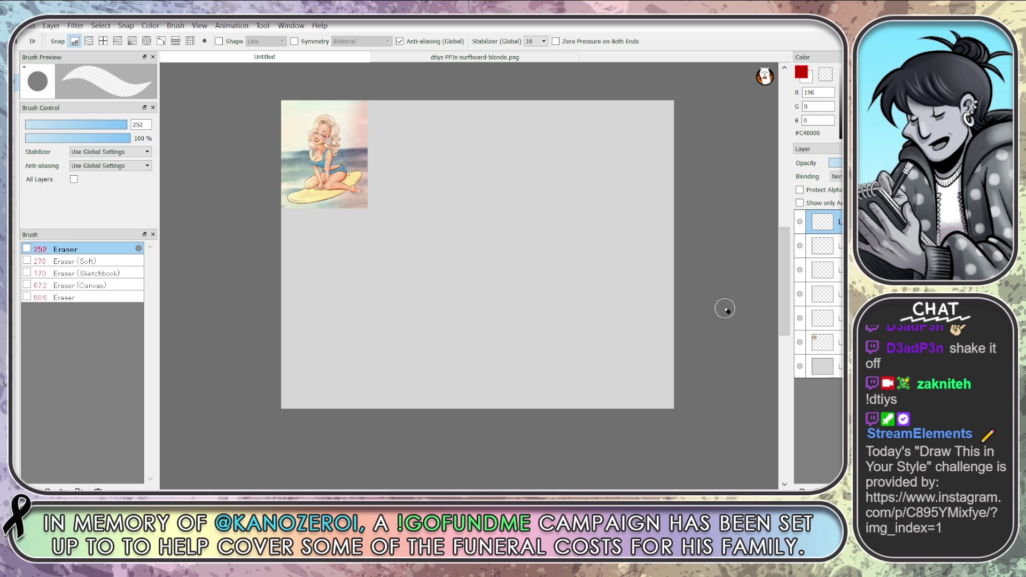
# Set the drawing colour to dark red #660000, the Eraser size to 41 and the Pen size to 72
pyautogui.click(909, 111)
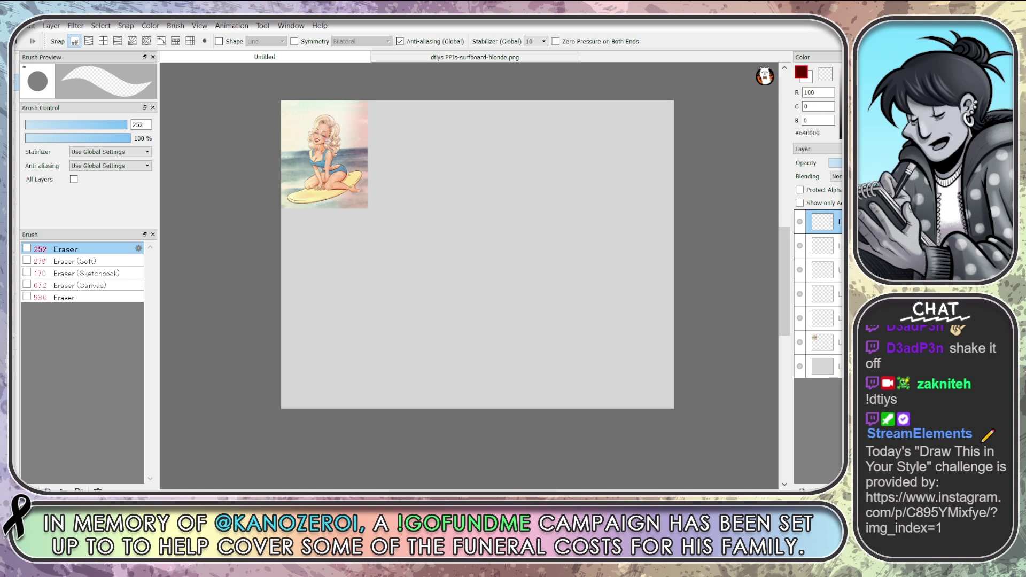
pyautogui.click(89, 124)
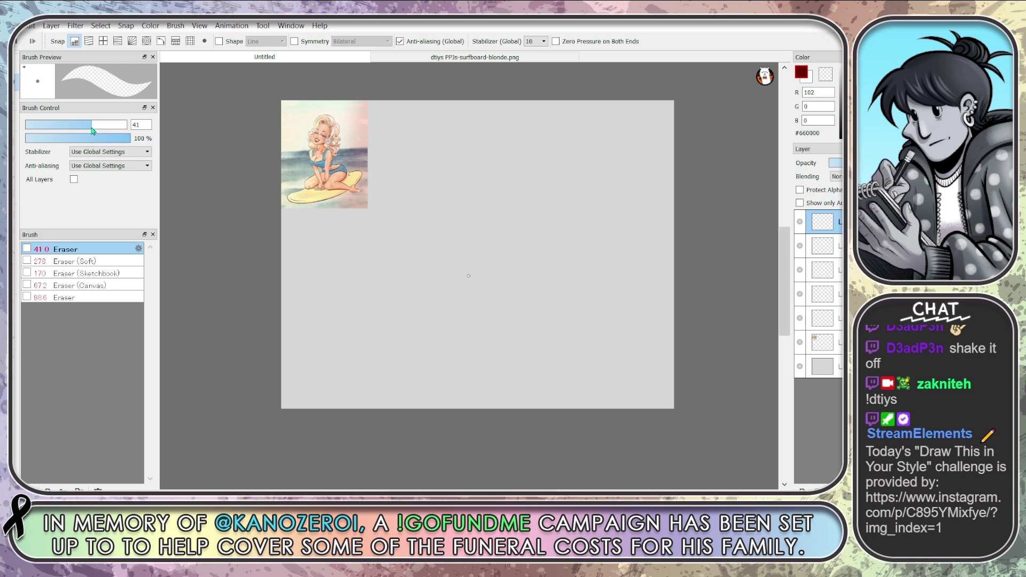
pyautogui.press('b')
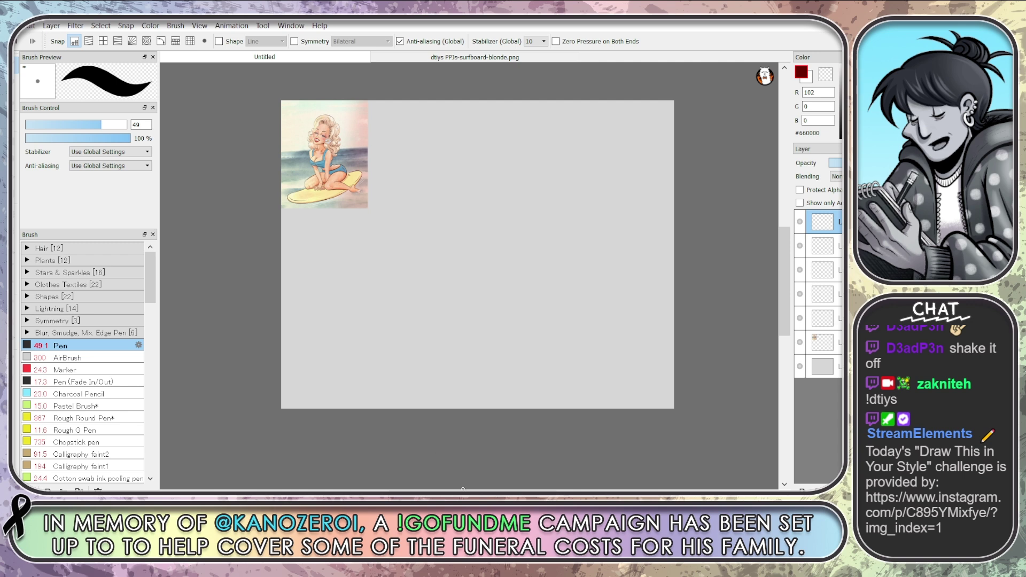
pyautogui.moveTo(461, 490); pyautogui.dragTo(463, 489)
pyautogui.click(109, 124)
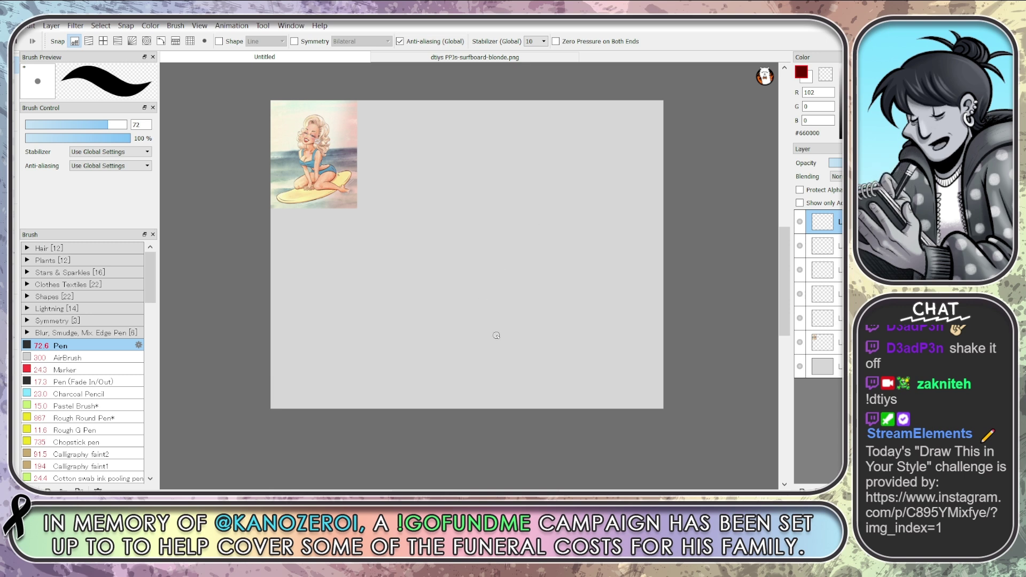
# Sketch a long slanted surfboard outline across the lower canvas and a rough circle for the head above it
pyautogui.moveTo(375, 308)
pyautogui.mouseDown()
pyautogui.moveTo(583, 257)
pyautogui.moveTo(391, 313)
pyautogui.moveTo(374, 304)
pyautogui.moveTo(349, 308)
pyautogui.mouseUp()
pyautogui.moveTo(317, 314); pyautogui.dragTo(386, 322)
pyautogui.moveTo(332, 328)
pyautogui.mouseDown()
pyautogui.moveTo(324, 355)
pyautogui.moveTo(404, 355)
pyautogui.moveTo(467, 341)
pyautogui.moveTo(592, 268)
pyautogui.moveTo(542, 269)
pyautogui.moveTo(383, 318)
pyautogui.moveTo(388, 351)
pyautogui.moveTo(618, 270)
pyautogui.moveTo(321, 367)
pyautogui.mouseUp()
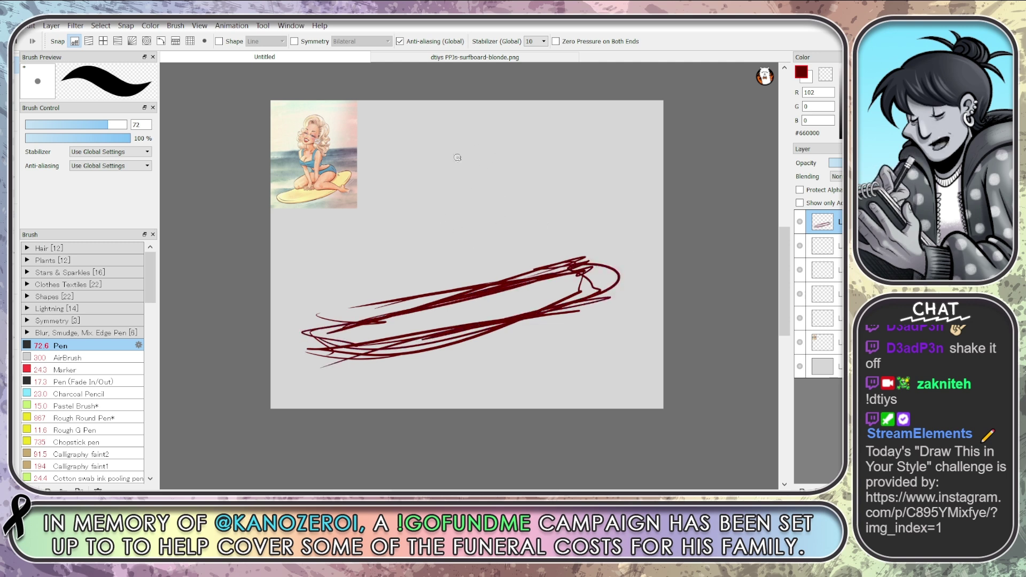
pyautogui.moveTo(465, 130)
pyautogui.mouseDown()
pyautogui.moveTo(449, 178)
pyautogui.moveTo(480, 128)
pyautogui.moveTo(481, 176)
pyautogui.moveTo(511, 120)
pyautogui.moveTo(444, 139)
pyautogui.moveTo(460, 119)
pyautogui.moveTo(438, 166)
pyautogui.moveTo(468, 126)
pyautogui.moveTo(459, 161)
pyautogui.moveTo(493, 137)
pyautogui.moveTo(458, 142)
pyautogui.mouseUp()
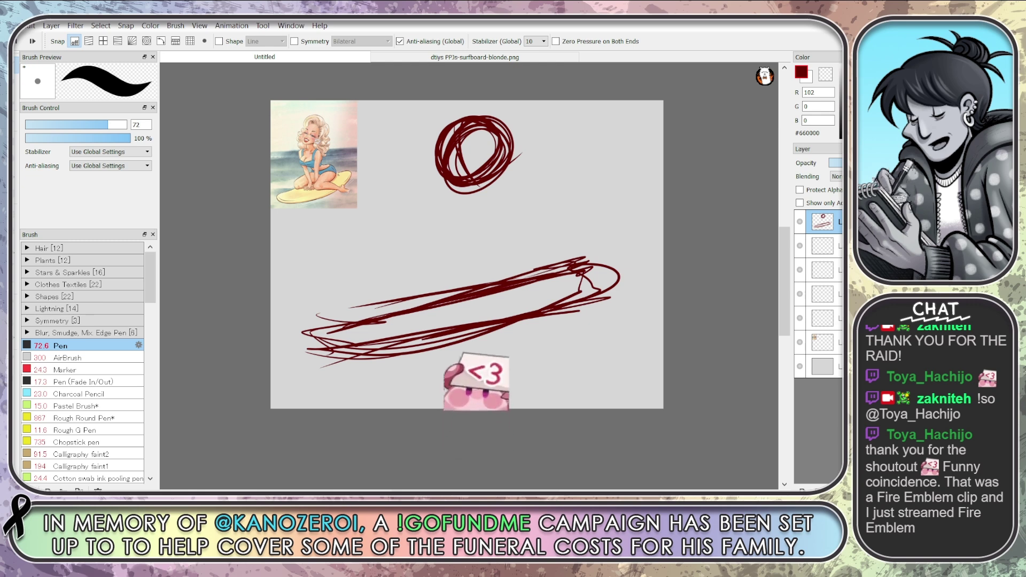
# Consult the surfboard-blonde reference image for the figure's pose and proportions
pyautogui.moveTo(425, 491); pyautogui.dragTo(433, 491)
pyautogui.hscroll(-1, 425, 486)
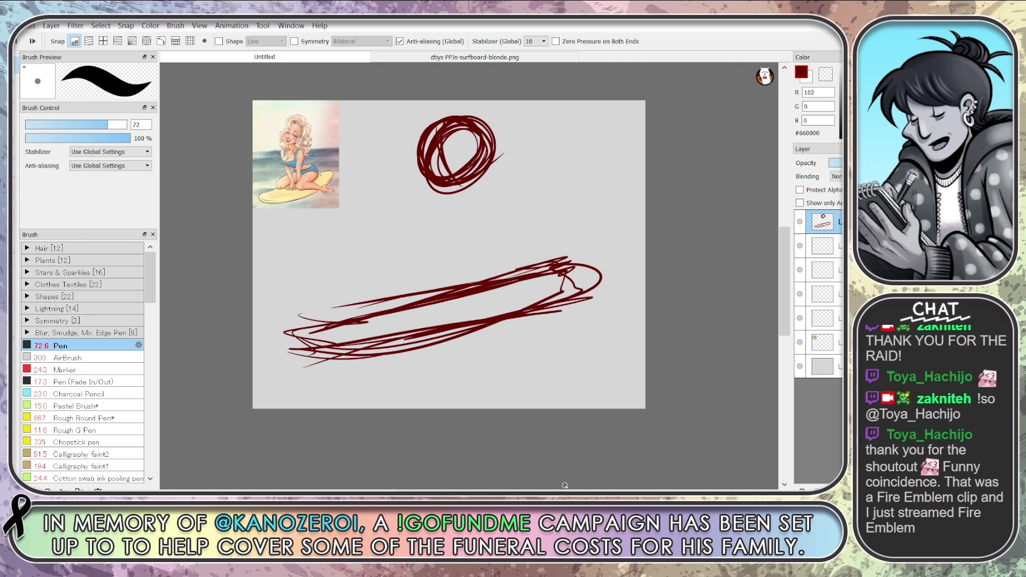
pyautogui.click(459, 57)
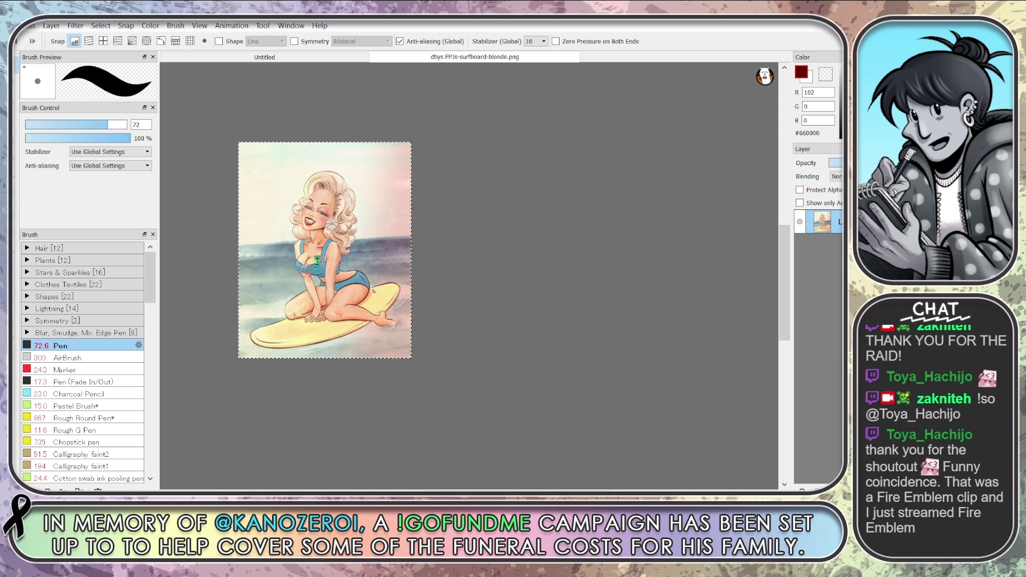
# Examine the pin-up's face, arms and kneeling legs up close in the reference image, and return to the Untitled canvas
pyautogui.scroll(3, 316, 265)
pyautogui.press('space')
pyautogui.moveTo(397, 220); pyautogui.dragTo(444, 234)
pyautogui.scroll(-4, 444, 234)
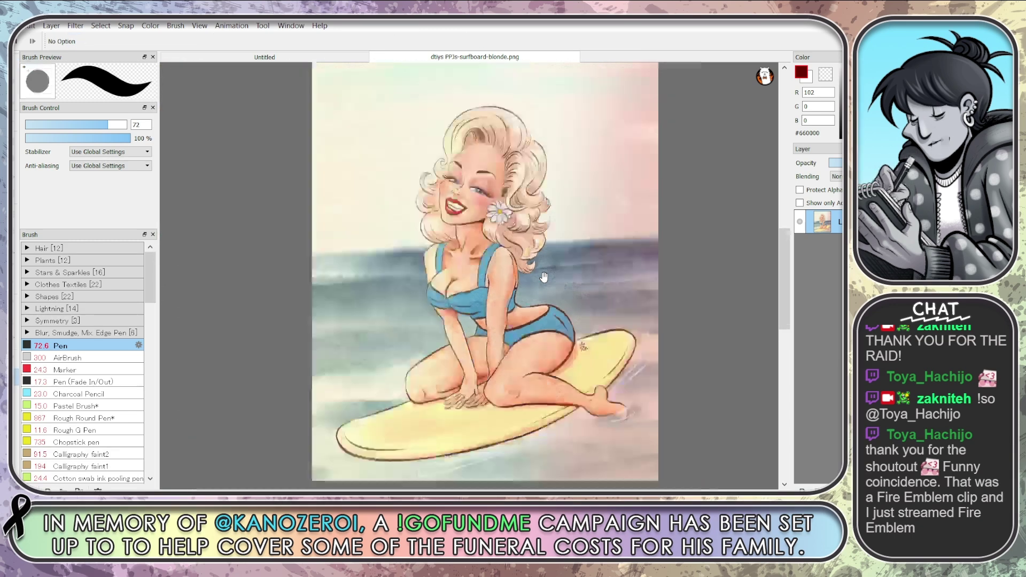
pyautogui.moveTo(498, 254); pyautogui.dragTo(491, 266)
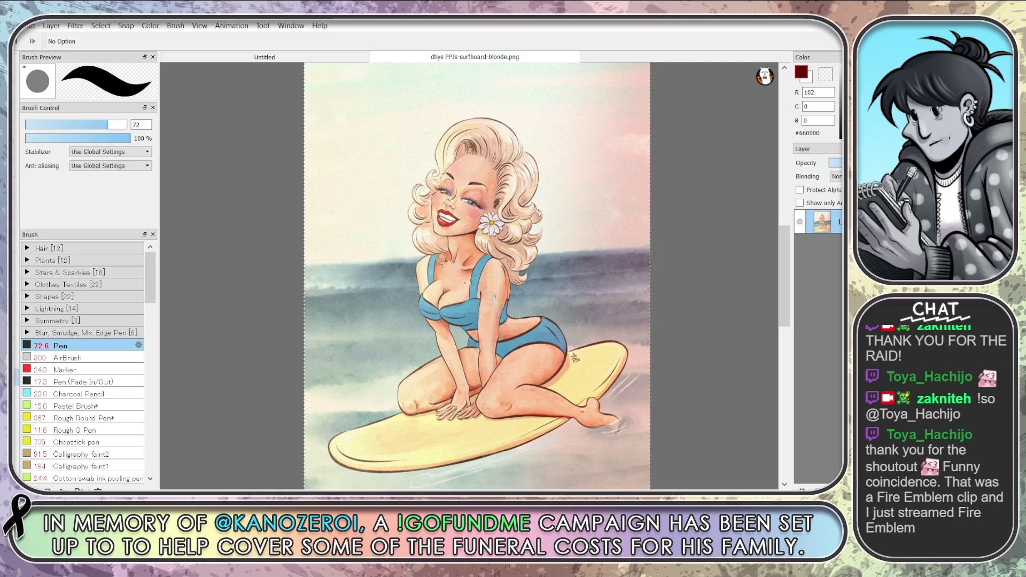
pyautogui.click(272, 59)
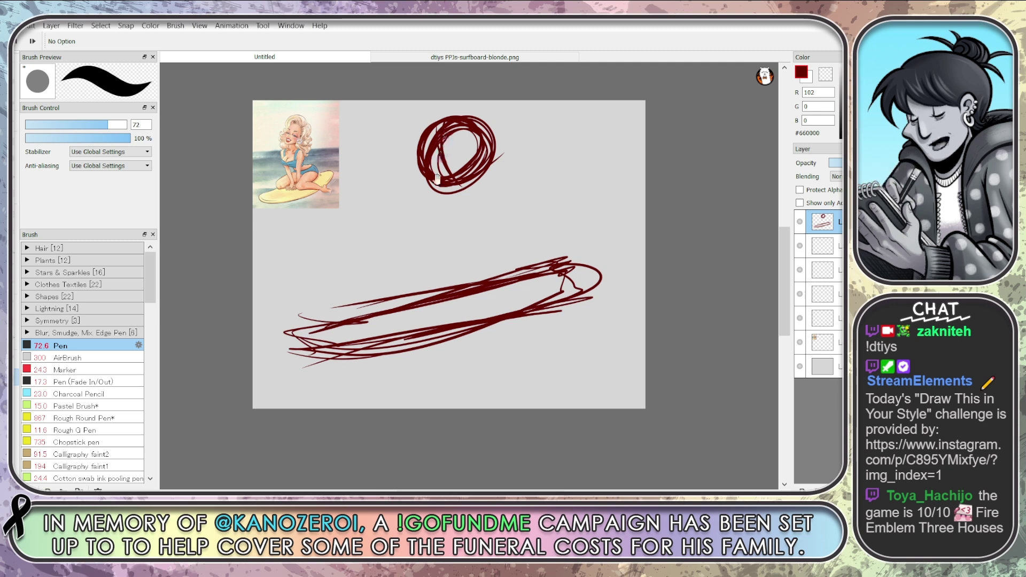
# Erase the rough head circle above the surfboard sketch
pyautogui.press('b')
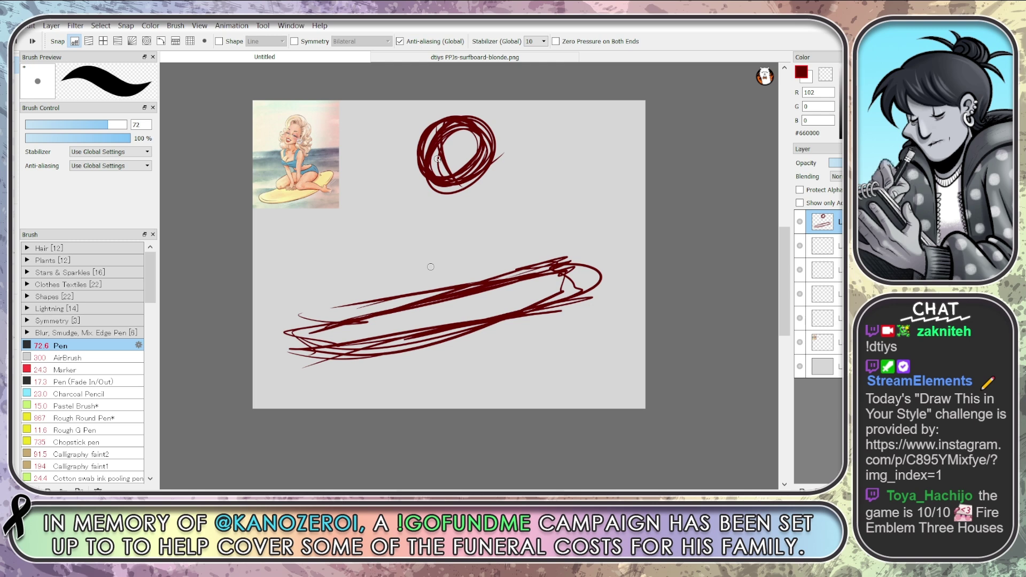
pyautogui.press('e')
pyautogui.moveTo(446, 134)
pyautogui.mouseDown()
pyautogui.moveTo(415, 163)
pyautogui.moveTo(468, 101)
pyautogui.moveTo(438, 195)
pyautogui.moveTo(498, 131)
pyautogui.moveTo(476, 174)
pyautogui.moveTo(451, 158)
pyautogui.moveTo(433, 127)
pyautogui.moveTo(455, 203)
pyautogui.moveTo(508, 140)
pyautogui.moveTo(457, 188)
pyautogui.moveTo(354, 212)
pyautogui.mouseUp()
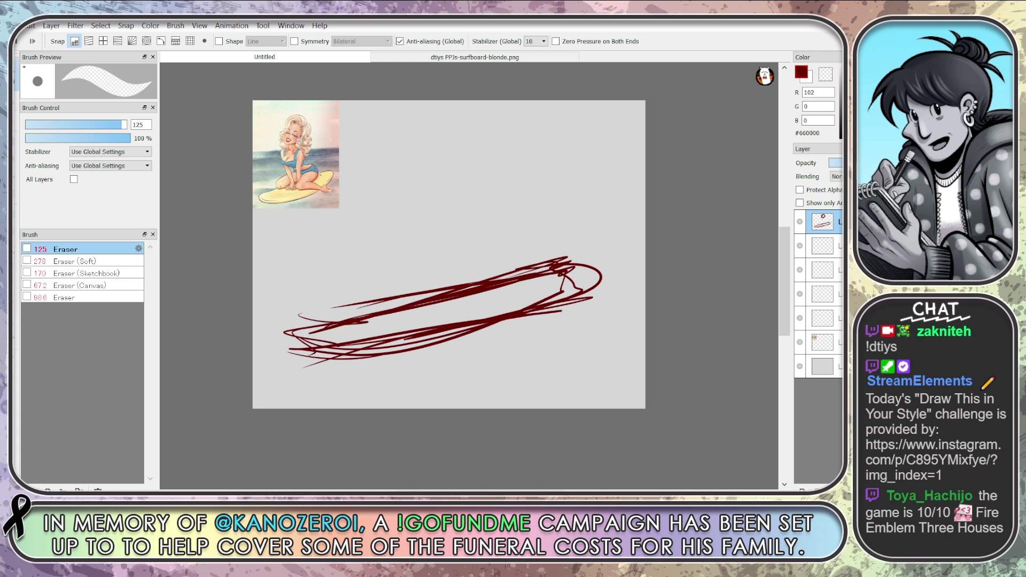
# Try a tilted oval head with crossing face guidelines above the surfboard, and undo its strokes
pyautogui.press('b')
pyautogui.moveTo(482, 130)
pyautogui.mouseDown()
pyautogui.moveTo(442, 171)
pyautogui.moveTo(496, 140)
pyautogui.moveTo(494, 151)
pyautogui.mouseUp()
pyautogui.moveTo(439, 194); pyautogui.dragTo(481, 126)
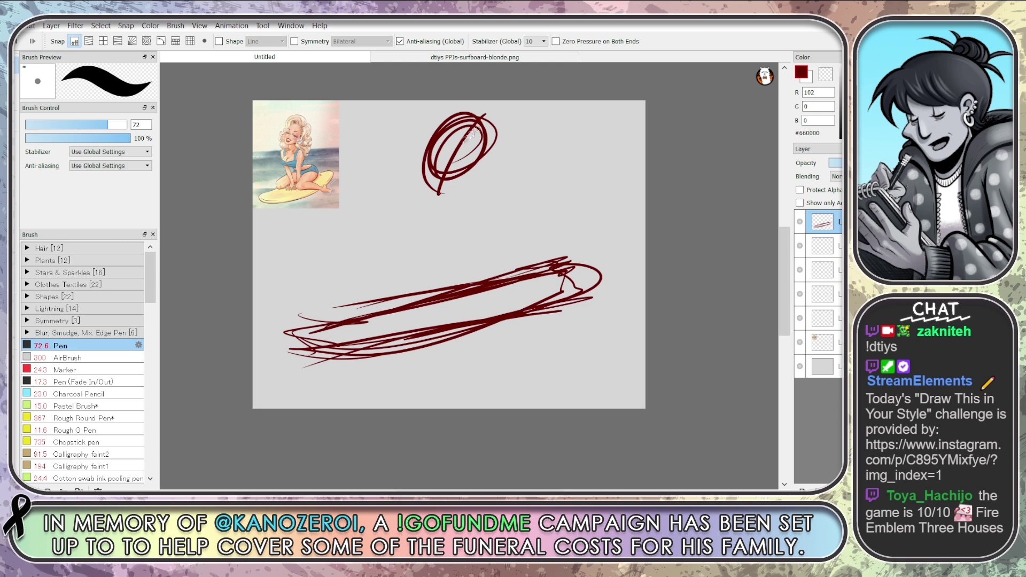
pyautogui.moveTo(410, 144); pyautogui.dragTo(510, 202)
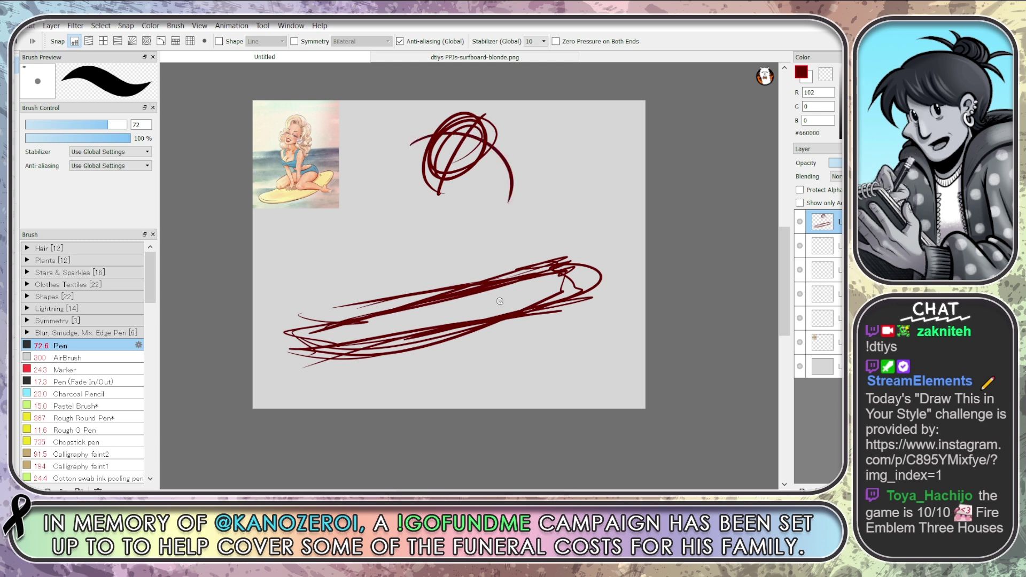
pyautogui.hotkey('ctrl', 'z')
pyautogui.hotkey('ctrl', 'z')
pyautogui.hotkey('ctrl', 'z')
pyautogui.hotkey('ctrl', 'z')
pyautogui.hotkey('ctrl', 'z')
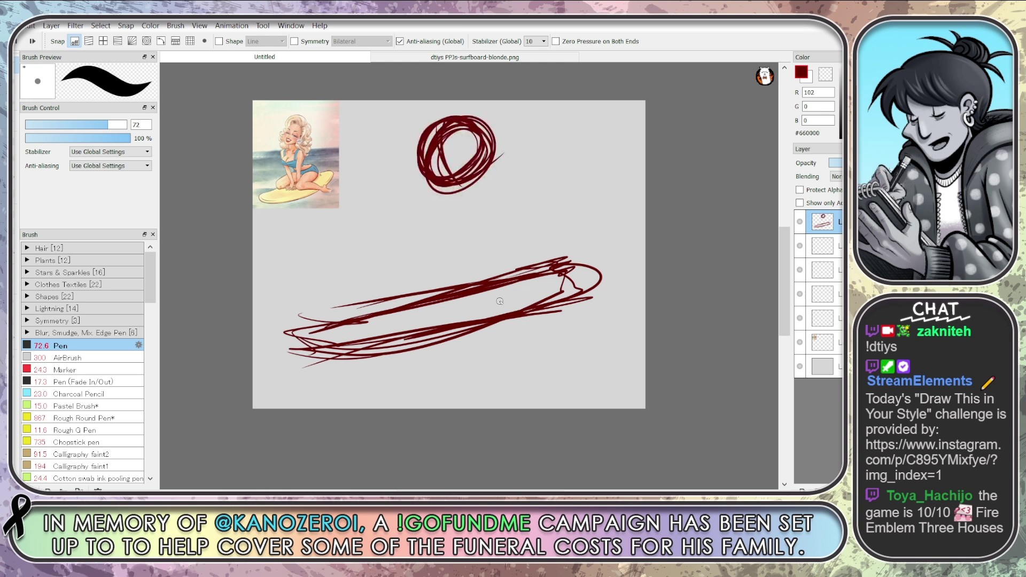
pyautogui.hotkey('ctrl', 'z')
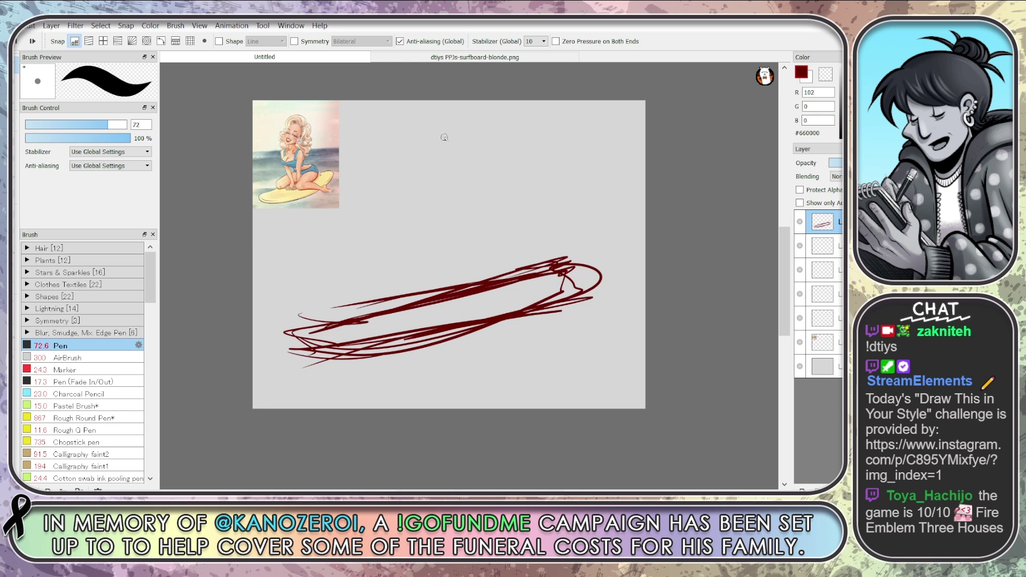
# Try one more round head above the surfboard and clear the entire rough sketch from the top layer
pyautogui.moveTo(480, 132)
pyautogui.mouseDown()
pyautogui.moveTo(450, 166)
pyautogui.moveTo(471, 112)
pyautogui.moveTo(508, 149)
pyautogui.moveTo(478, 167)
pyautogui.moveTo(477, 153)
pyautogui.moveTo(501, 154)
pyautogui.mouseUp()
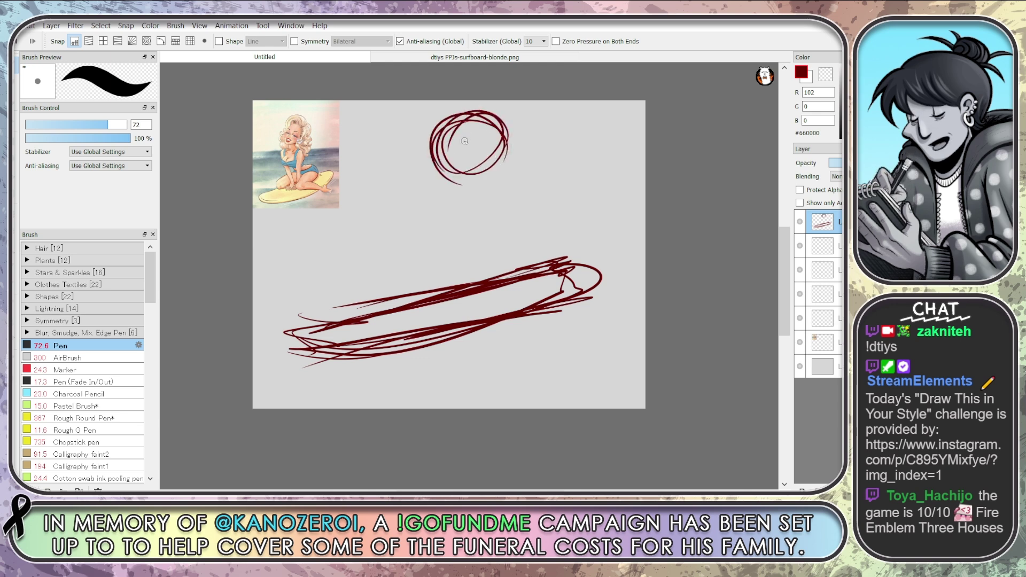
pyautogui.press('Delete')
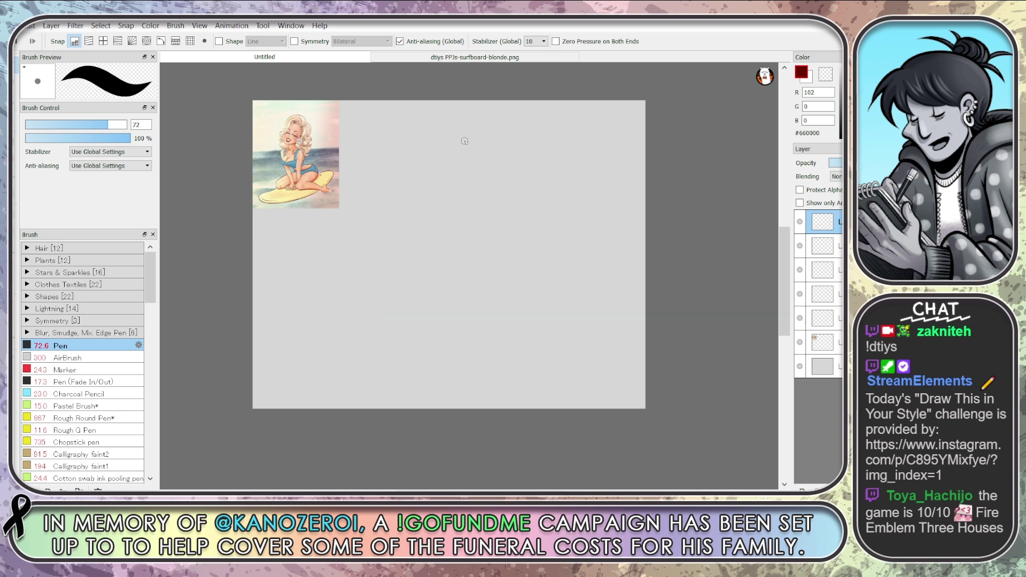
pyautogui.scroll(1, 464, 141)
pyautogui.press('space')
pyautogui.moveTo(464, 141); pyautogui.dragTo(481, 119)
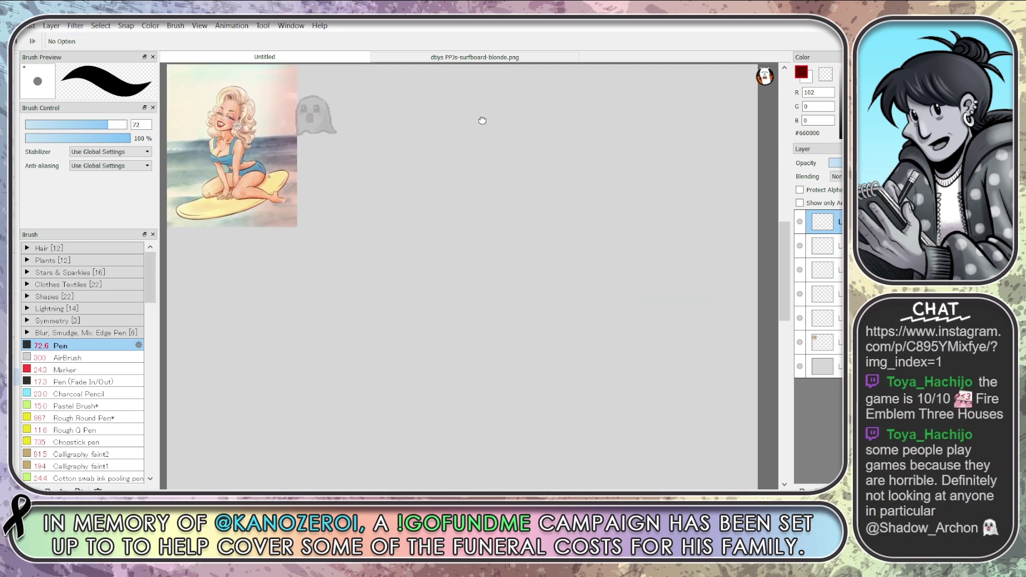
pyautogui.press('space')
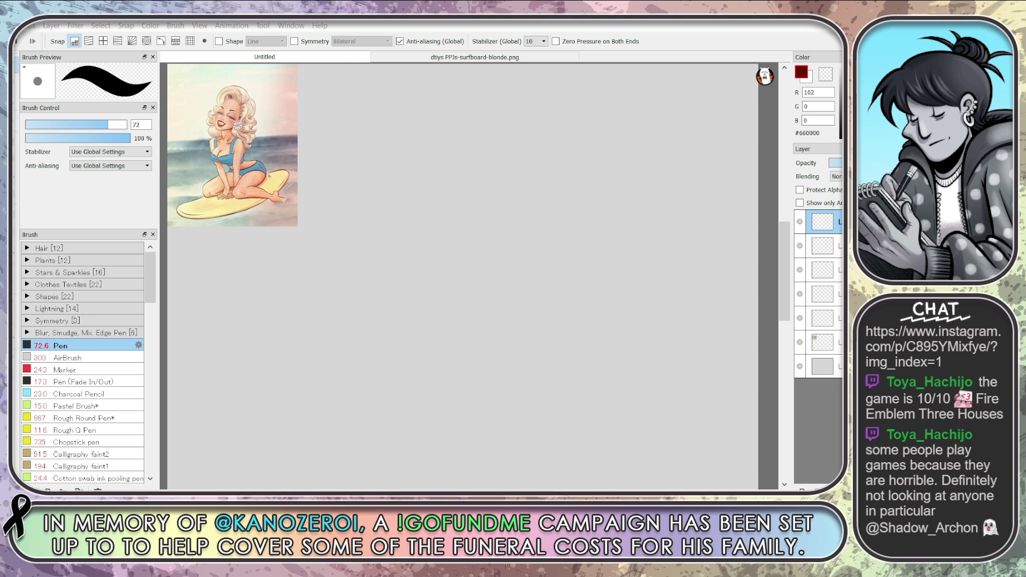
# Sketch a long slanted surfboard outline with a rounded nose and overlapping tail strokes across the lower canvas
pyautogui.hotkey('alt', 'Tab')
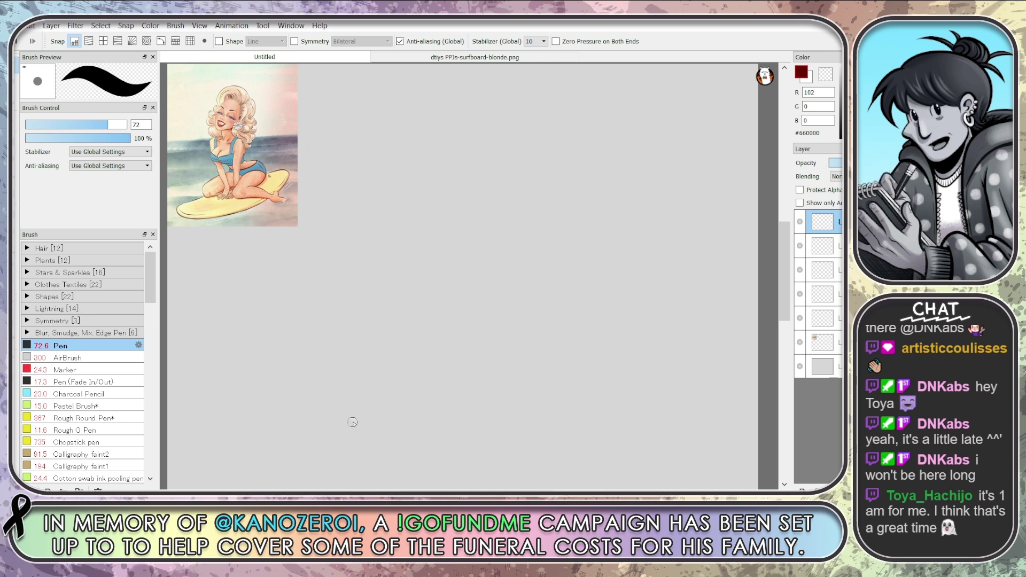
pyautogui.moveTo(378, 441); pyautogui.dragTo(640, 393)
pyautogui.moveTo(321, 450); pyautogui.dragTo(666, 369)
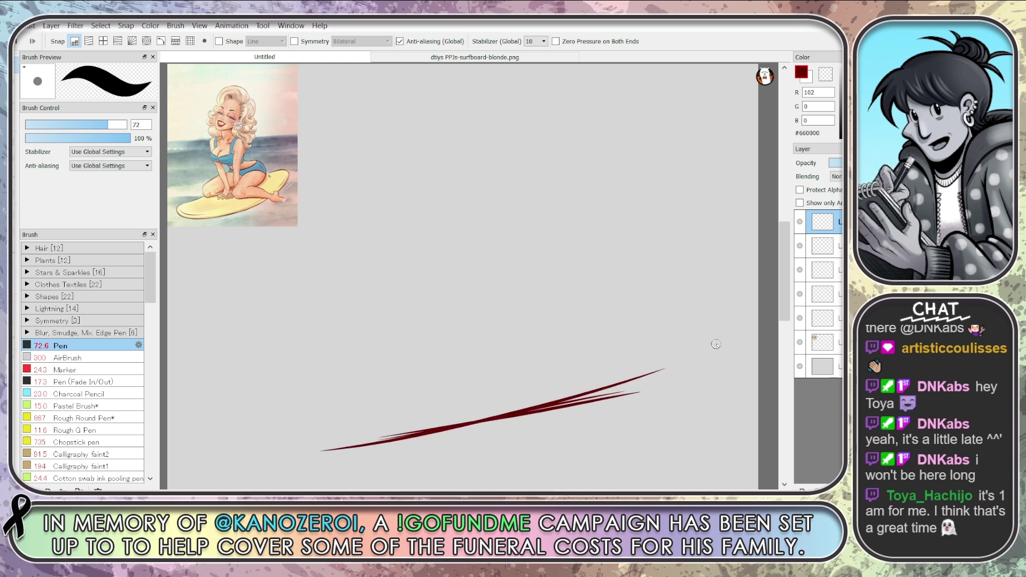
pyautogui.moveTo(724, 336); pyautogui.dragTo(366, 441)
pyautogui.moveTo(558, 417); pyautogui.dragTo(249, 429)
pyautogui.moveTo(310, 402)
pyautogui.mouseDown()
pyautogui.moveTo(219, 436)
pyautogui.moveTo(607, 408)
pyautogui.mouseUp()
pyautogui.moveTo(476, 425)
pyautogui.mouseDown()
pyautogui.moveTo(703, 347)
pyautogui.moveTo(682, 380)
pyautogui.mouseUp()
pyautogui.moveTo(284, 415); pyautogui.dragTo(610, 351)
pyautogui.moveTo(377, 400)
pyautogui.mouseDown()
pyautogui.moveTo(697, 350)
pyautogui.moveTo(698, 370)
pyautogui.mouseUp()
pyautogui.moveTo(692, 343); pyautogui.dragTo(728, 362)
pyautogui.moveTo(599, 349); pyautogui.dragTo(729, 363)
pyautogui.moveTo(625, 342); pyautogui.dragTo(742, 367)
pyautogui.moveTo(573, 337)
pyautogui.mouseDown()
pyautogui.moveTo(716, 365)
pyautogui.moveTo(288, 459)
pyautogui.moveTo(275, 419)
pyautogui.moveTo(630, 337)
pyautogui.mouseUp()
pyautogui.moveTo(599, 351)
pyautogui.mouseDown()
pyautogui.moveTo(620, 339)
pyautogui.moveTo(315, 405)
pyautogui.moveTo(246, 448)
pyautogui.moveTo(573, 422)
pyautogui.moveTo(727, 379)
pyautogui.mouseUp()
pyautogui.moveTo(622, 343); pyautogui.dragTo(565, 337)
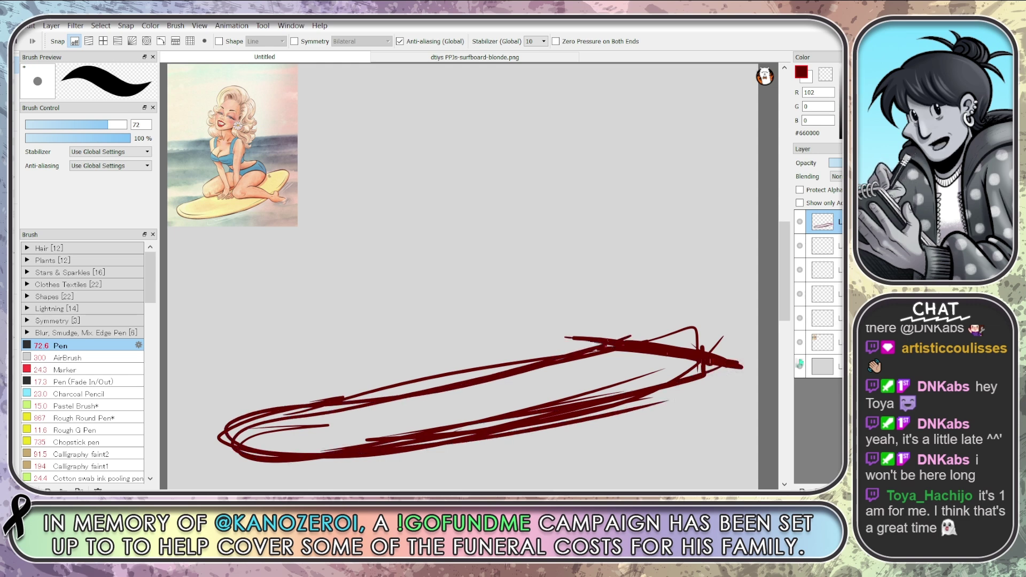
# Try a head circle with crossing face guidelines above the surfboard, undo it, and clear the surfboard sketch from the layer
pyautogui.moveTo(435, 100)
pyautogui.mouseDown()
pyautogui.moveTo(412, 118)
pyautogui.moveTo(428, 149)
pyautogui.mouseUp()
pyautogui.moveTo(490, 108)
pyautogui.mouseDown()
pyautogui.moveTo(427, 150)
pyautogui.moveTo(494, 100)
pyautogui.moveTo(444, 160)
pyautogui.mouseUp()
pyautogui.moveTo(469, 95); pyautogui.dragTo(440, 181)
pyautogui.moveTo(470, 98); pyautogui.dragTo(451, 160)
pyautogui.moveTo(457, 116)
pyautogui.mouseDown()
pyautogui.moveTo(437, 125)
pyautogui.moveTo(509, 137)
pyautogui.mouseUp()
pyautogui.moveTo(413, 126); pyautogui.dragTo(521, 143)
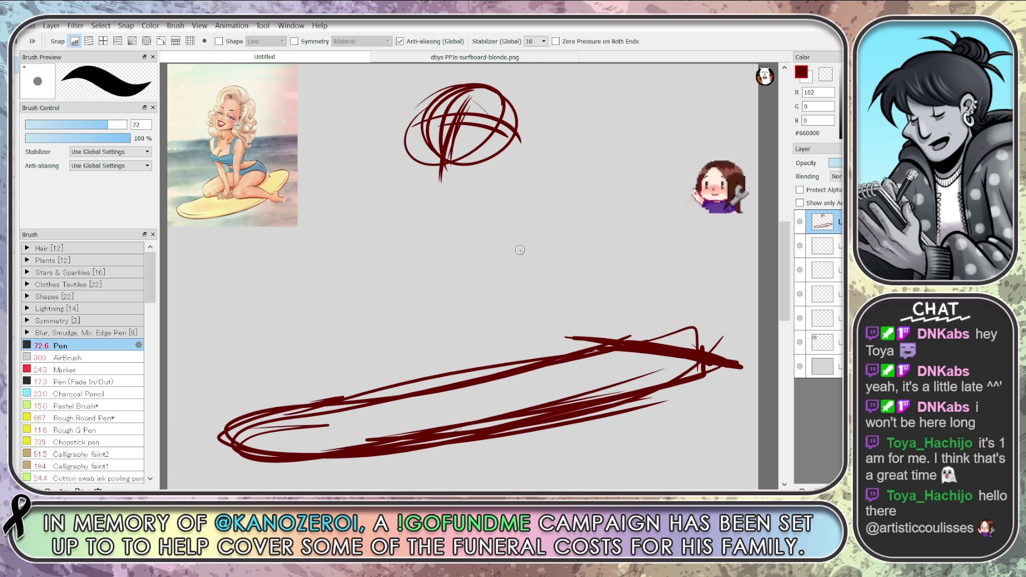
pyautogui.hotkey('ctrl', 'z')
pyautogui.hotkey('ctrl', 'z')
pyautogui.hotkey('ctrl', 'z')
pyautogui.hotkey('ctrl', 'z')
pyautogui.hotkey('ctrl', 'z')
pyautogui.hotkey('ctrl', 'z')
pyautogui.hotkey('ctrl', 'z')
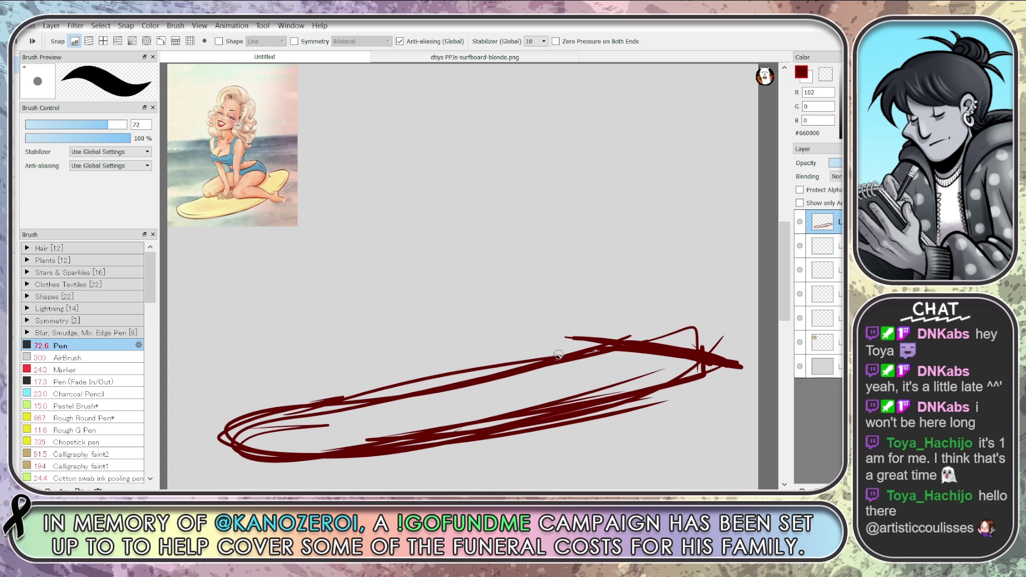
pyautogui.press('Delete')
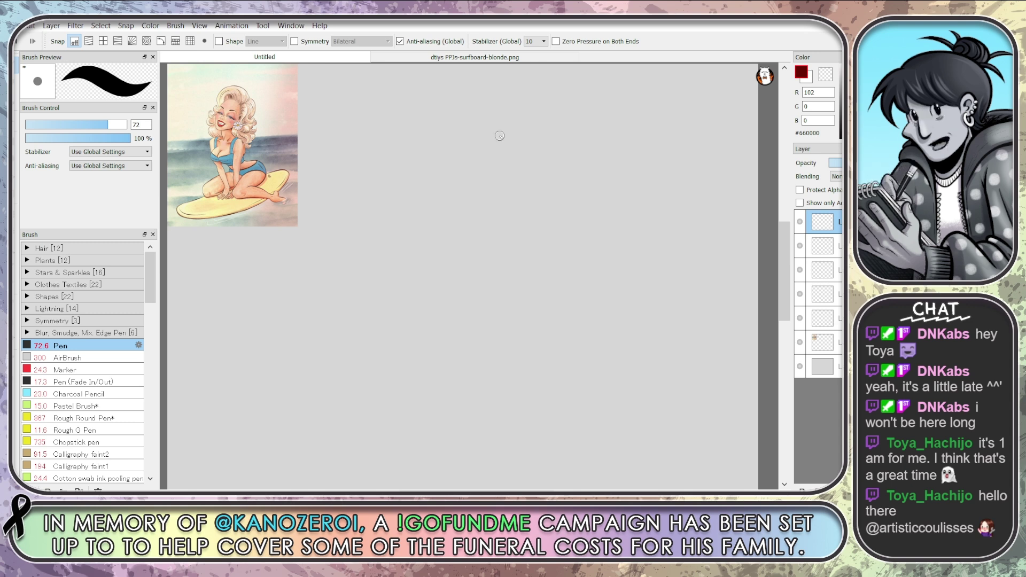
# Try a round head with guidelines, mark the head's tilt lines over the reference, and clear these strokes from the layer
pyautogui.moveTo(478, 119)
pyautogui.mouseDown()
pyautogui.moveTo(517, 108)
pyautogui.moveTo(518, 148)
pyautogui.moveTo(488, 172)
pyautogui.moveTo(451, 124)
pyautogui.moveTo(469, 99)
pyautogui.moveTo(530, 123)
pyautogui.moveTo(466, 183)
pyautogui.moveTo(482, 107)
pyautogui.moveTo(463, 180)
pyautogui.mouseUp()
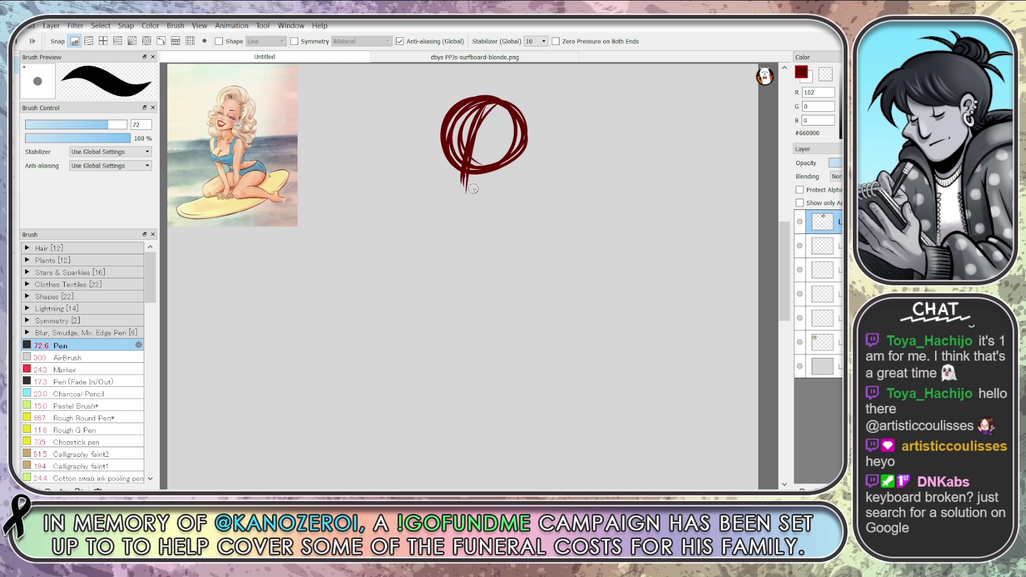
pyautogui.moveTo(491, 135)
pyautogui.mouseDown()
pyautogui.moveTo(471, 201)
pyautogui.moveTo(449, 142)
pyautogui.moveTo(517, 144)
pyautogui.moveTo(502, 132)
pyautogui.moveTo(516, 152)
pyautogui.moveTo(456, 126)
pyautogui.moveTo(512, 174)
pyautogui.mouseUp()
pyautogui.moveTo(207, 105)
pyautogui.mouseDown()
pyautogui.moveTo(268, 144)
pyautogui.moveTo(241, 91)
pyautogui.mouseUp()
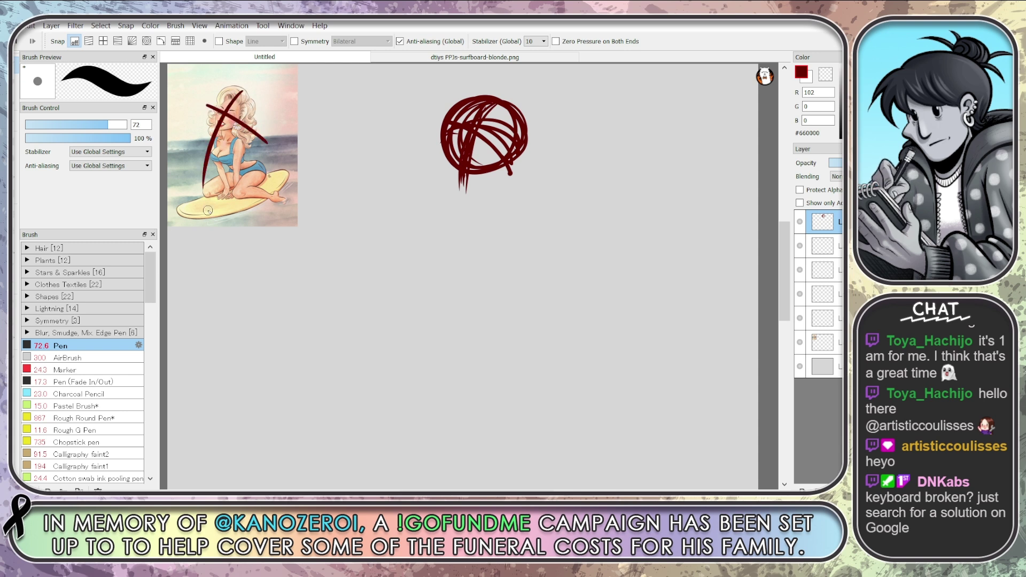
pyautogui.press('Delete')
# Sketch a large tilted oval head beside the reference with a centre line, curved eye line, nose and mouth marks and short neck strokes
pyautogui.moveTo(517, 111)
pyautogui.mouseDown()
pyautogui.moveTo(468, 184)
pyautogui.moveTo(512, 115)
pyautogui.moveTo(465, 126)
pyautogui.moveTo(455, 216)
pyautogui.moveTo(523, 109)
pyautogui.moveTo(533, 198)
pyautogui.moveTo(443, 152)
pyautogui.moveTo(539, 189)
pyautogui.mouseUp()
pyautogui.moveTo(454, 140); pyautogui.dragTo(543, 193)
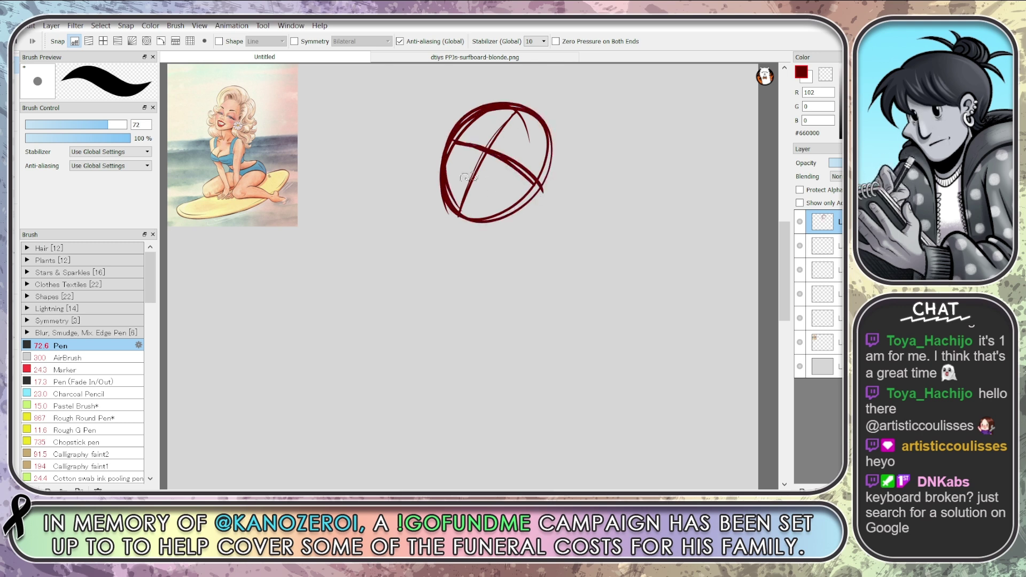
pyautogui.moveTo(464, 175); pyautogui.dragTo(499, 197)
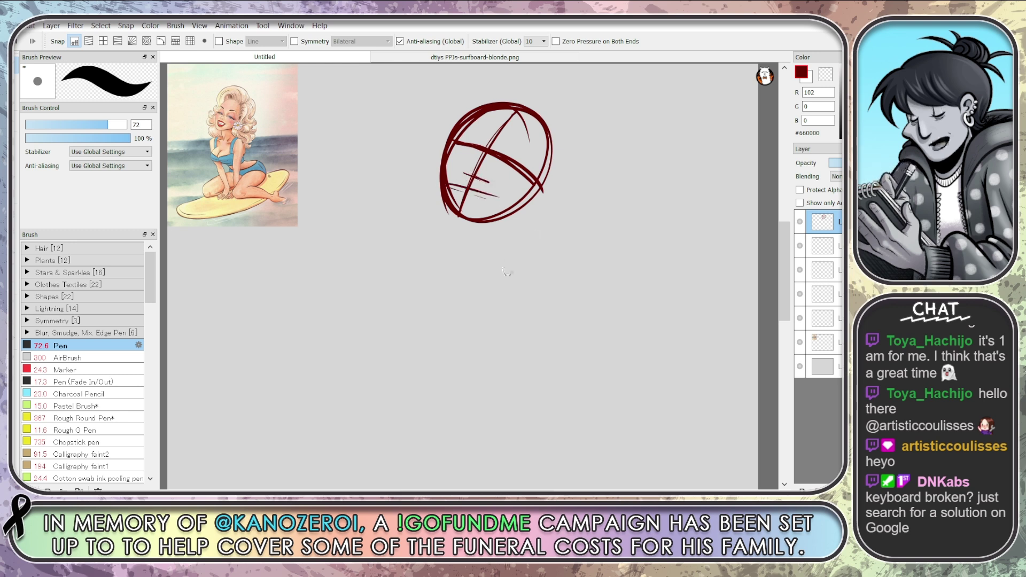
pyautogui.moveTo(465, 216)
pyautogui.mouseDown()
pyautogui.moveTo(487, 250)
pyautogui.moveTo(454, 215)
pyautogui.mouseUp()
pyautogui.moveTo(512, 110)
pyautogui.mouseDown()
pyautogui.moveTo(483, 147)
pyautogui.moveTo(472, 207)
pyautogui.mouseUp()
pyautogui.moveTo(471, 147); pyautogui.dragTo(541, 188)
pyautogui.moveTo(450, 155)
pyautogui.mouseDown()
pyautogui.moveTo(537, 178)
pyautogui.moveTo(542, 191)
pyautogui.mouseUp()
pyautogui.moveTo(468, 145); pyautogui.dragTo(524, 193)
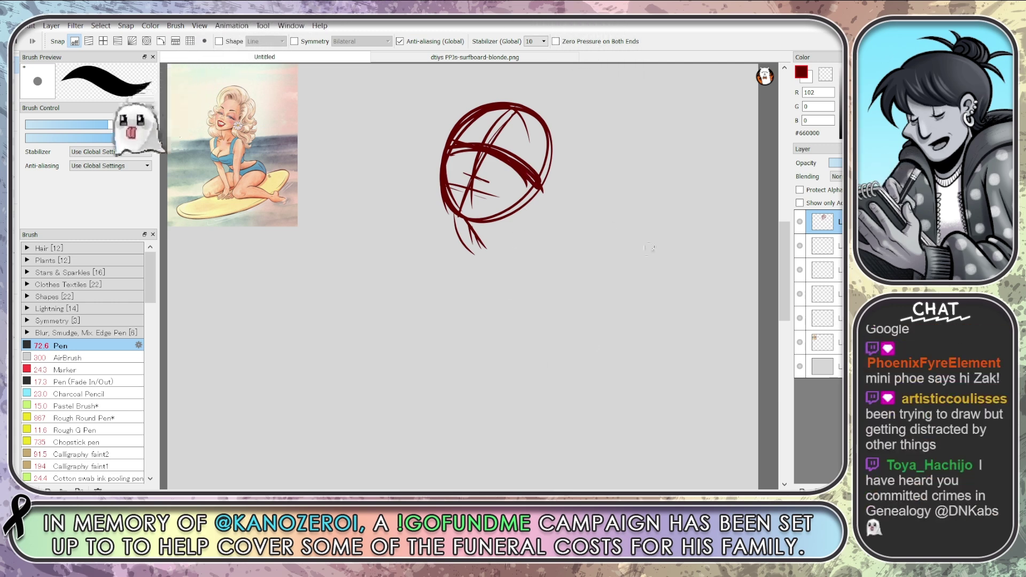
# Sketch a second round head with facial guidelines, a chin and a neck, diagonally below the first head
pyautogui.moveTo(575, 246)
pyautogui.mouseDown()
pyautogui.moveTo(603, 294)
pyautogui.moveTo(681, 250)
pyautogui.moveTo(631, 307)
pyautogui.mouseUp()
pyautogui.moveTo(642, 211)
pyautogui.mouseDown()
pyautogui.moveTo(573, 214)
pyautogui.moveTo(658, 291)
pyautogui.mouseUp()
pyautogui.moveTo(606, 208)
pyautogui.mouseDown()
pyautogui.moveTo(618, 320)
pyautogui.moveTo(657, 232)
pyautogui.moveTo(588, 275)
pyautogui.moveTo(630, 258)
pyautogui.moveTo(606, 283)
pyautogui.moveTo(646, 265)
pyautogui.moveTo(664, 337)
pyautogui.mouseUp()
pyautogui.moveTo(611, 313); pyautogui.dragTo(608, 340)
pyautogui.moveTo(574, 275)
pyautogui.mouseDown()
pyautogui.moveTo(611, 319)
pyautogui.moveTo(685, 234)
pyautogui.mouseUp()
pyautogui.moveTo(658, 295); pyautogui.dragTo(659, 340)
# Sketch the second figure's shoulders and curved chest lines, and reinforce the guidelines on its face
pyautogui.moveTo(664, 321); pyautogui.dragTo(695, 417)
pyautogui.moveTo(598, 336)
pyautogui.mouseDown()
pyautogui.moveTo(574, 315)
pyautogui.moveTo(609, 411)
pyautogui.moveTo(663, 431)
pyautogui.mouseUp()
pyautogui.moveTo(666, 342); pyautogui.dragTo(634, 426)
pyautogui.moveTo(556, 350)
pyautogui.mouseDown()
pyautogui.moveTo(559, 433)
pyautogui.moveTo(683, 467)
pyautogui.mouseUp()
pyautogui.moveTo(607, 455); pyautogui.dragTo(661, 466)
pyautogui.moveTo(544, 389); pyautogui.dragTo(628, 446)
pyautogui.moveTo(697, 397); pyautogui.dragTo(683, 480)
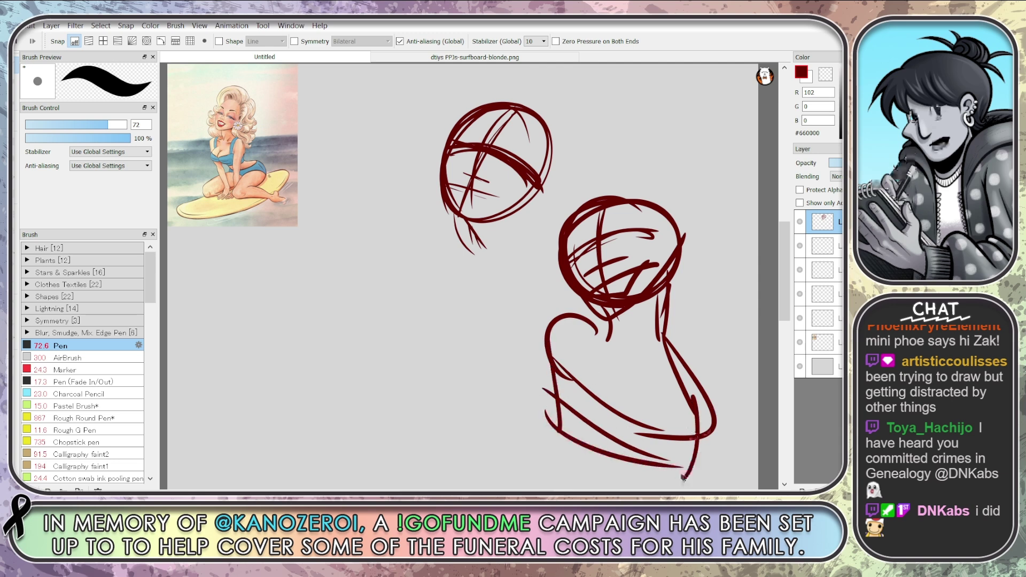
pyautogui.moveTo(586, 334); pyautogui.dragTo(696, 420)
pyautogui.moveTo(661, 312); pyautogui.dragTo(680, 395)
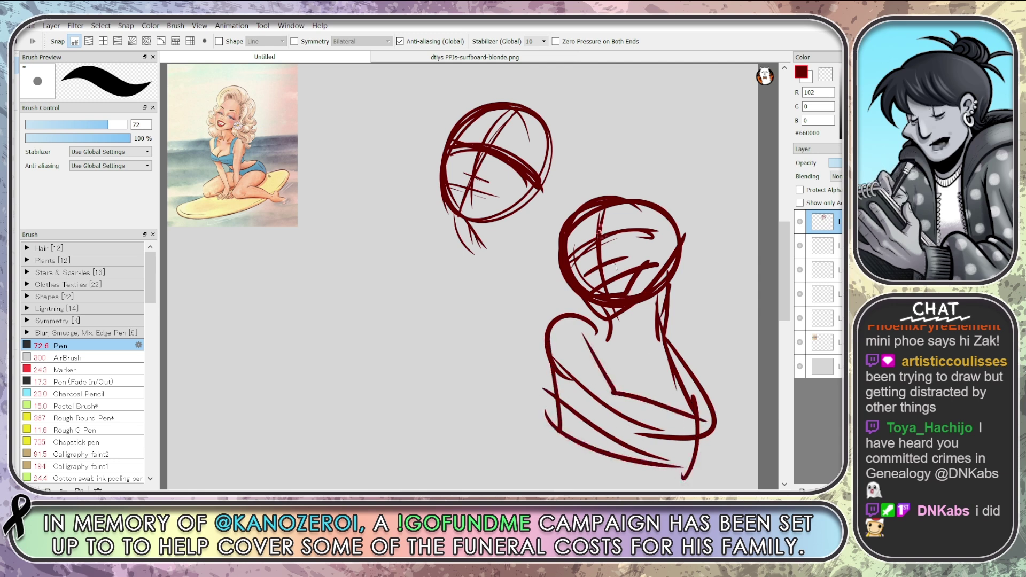
pyautogui.moveTo(594, 192); pyautogui.dragTo(621, 327)
pyautogui.moveTo(575, 258)
pyautogui.mouseDown()
pyautogui.moveTo(631, 229)
pyautogui.moveTo(647, 237)
pyautogui.moveTo(623, 231)
pyautogui.mouseUp()
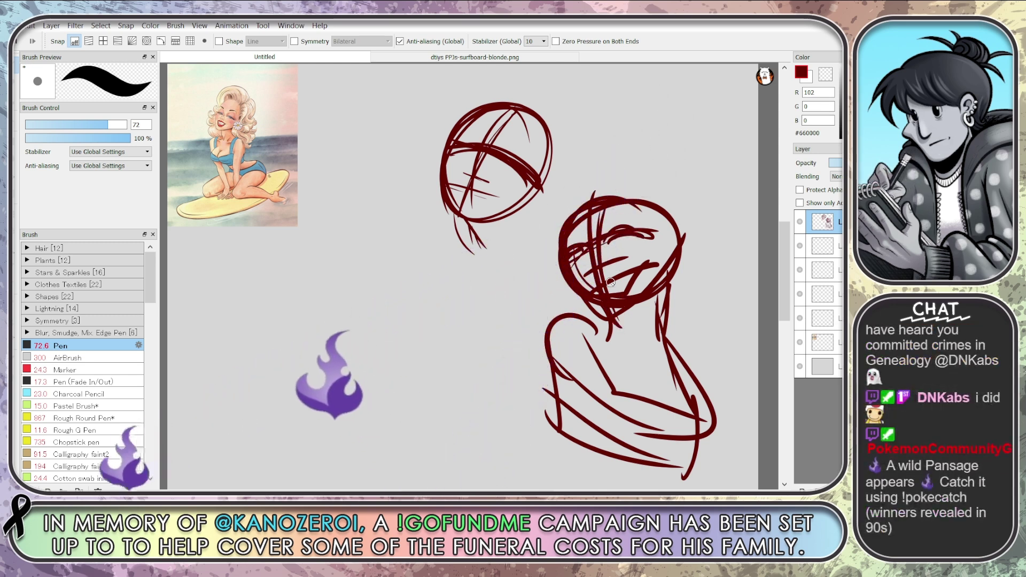
# Sketch the first figure's shoulders, a slanted line across the chest and the start of an arm below the tilted head
pyautogui.moveTo(443, 195)
pyautogui.mouseDown()
pyautogui.moveTo(435, 252)
pyautogui.moveTo(545, 306)
pyautogui.mouseUp()
pyautogui.moveTo(532, 198)
pyautogui.mouseDown()
pyautogui.moveTo(531, 235)
pyautogui.moveTo(558, 258)
pyautogui.mouseUp()
pyautogui.moveTo(574, 291); pyautogui.dragTo(504, 300)
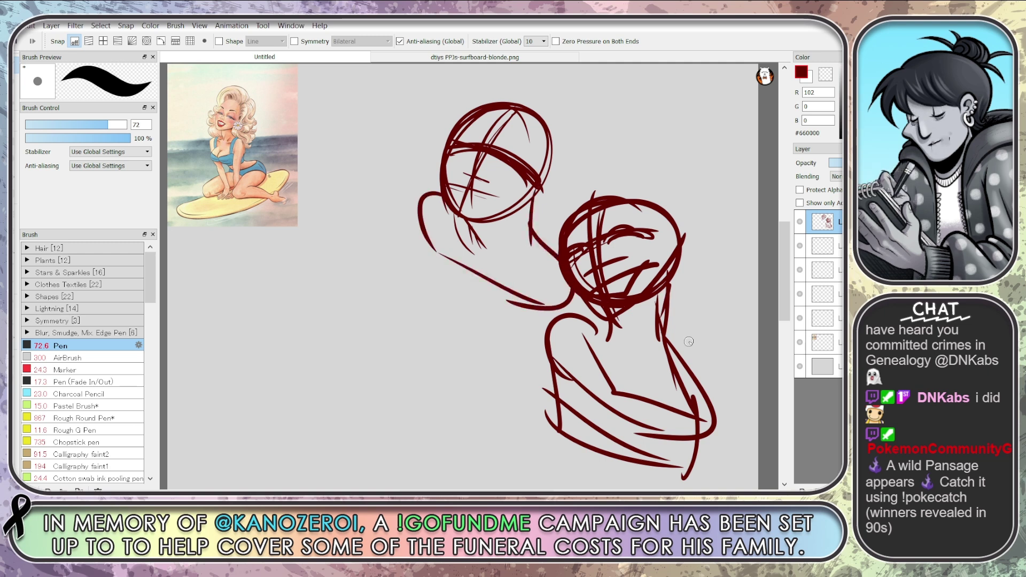
pyautogui.moveTo(428, 250); pyautogui.dragTo(415, 298)
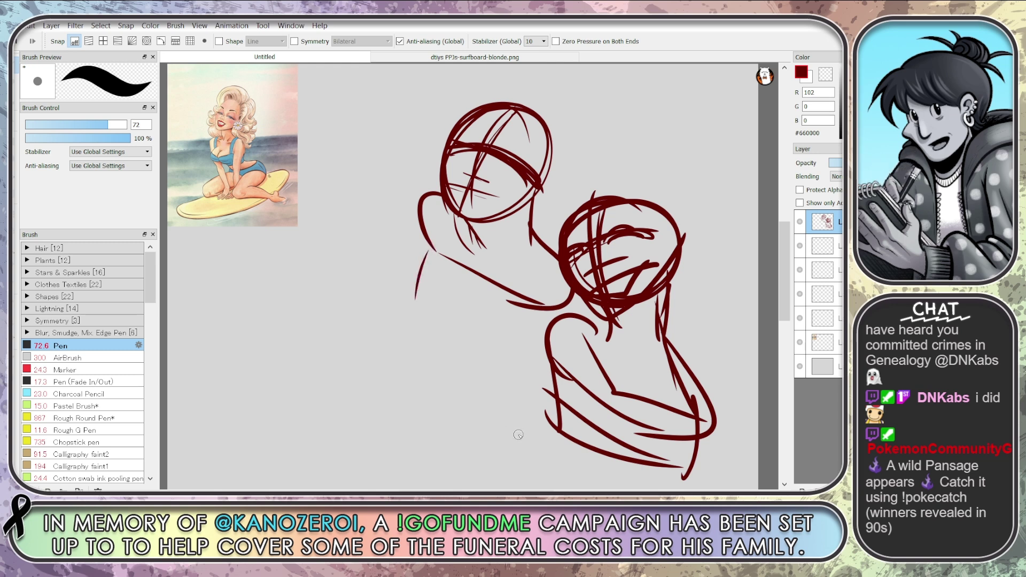
# Erase the second figure with the Eraser enlarged to 427, and the first figure's far neck and shoulder line at size 116
pyautogui.press('e')
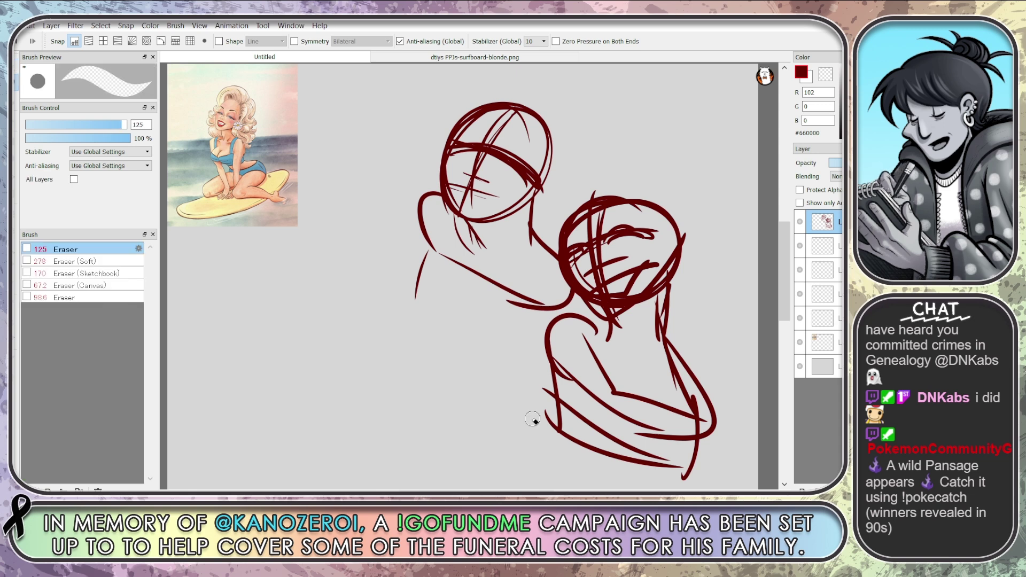
pyautogui.press(']')
pyautogui.moveTo(630, 214)
pyautogui.mouseDown()
pyautogui.moveTo(582, 250)
pyautogui.moveTo(576, 306)
pyautogui.moveTo(540, 394)
pyautogui.moveTo(602, 324)
pyautogui.moveTo(712, 268)
pyautogui.moveTo(738, 321)
pyautogui.moveTo(679, 455)
pyautogui.moveTo(673, 494)
pyautogui.moveTo(550, 475)
pyautogui.mouseUp()
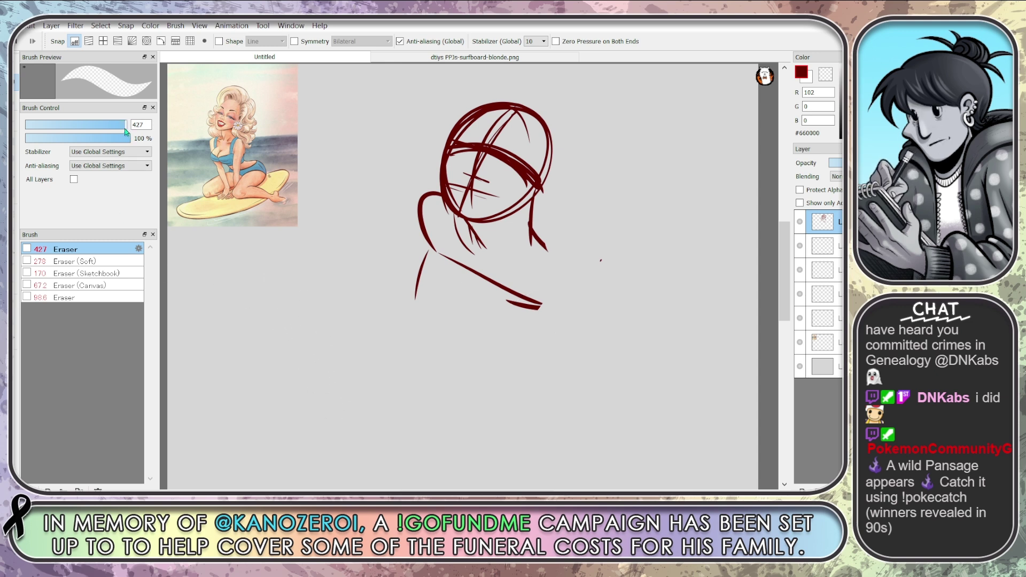
pyautogui.moveTo(128, 128); pyautogui.dragTo(120, 128)
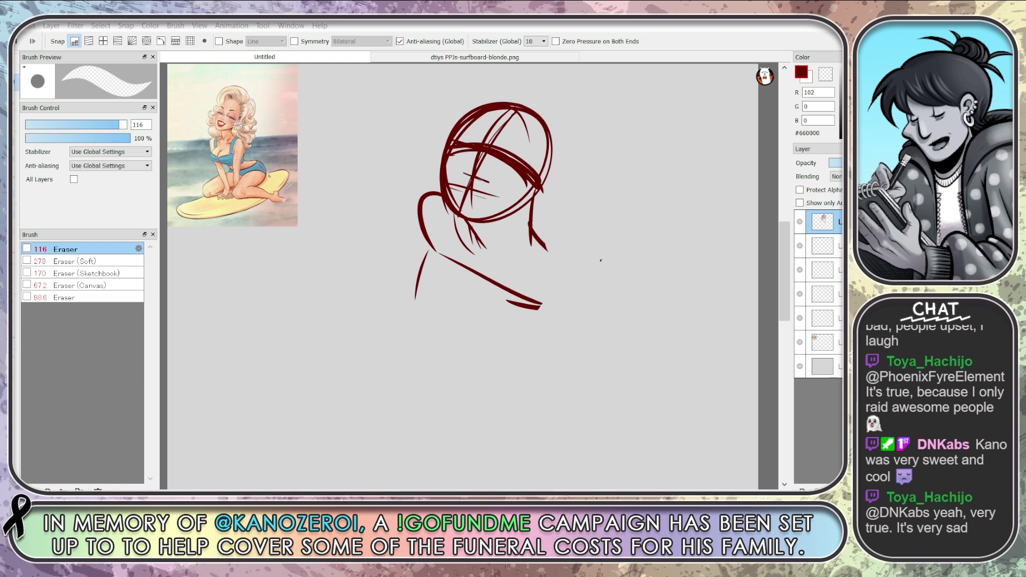
pyautogui.moveTo(525, 194)
pyautogui.mouseDown()
pyautogui.moveTo(531, 254)
pyautogui.moveTo(546, 248)
pyautogui.mouseUp()
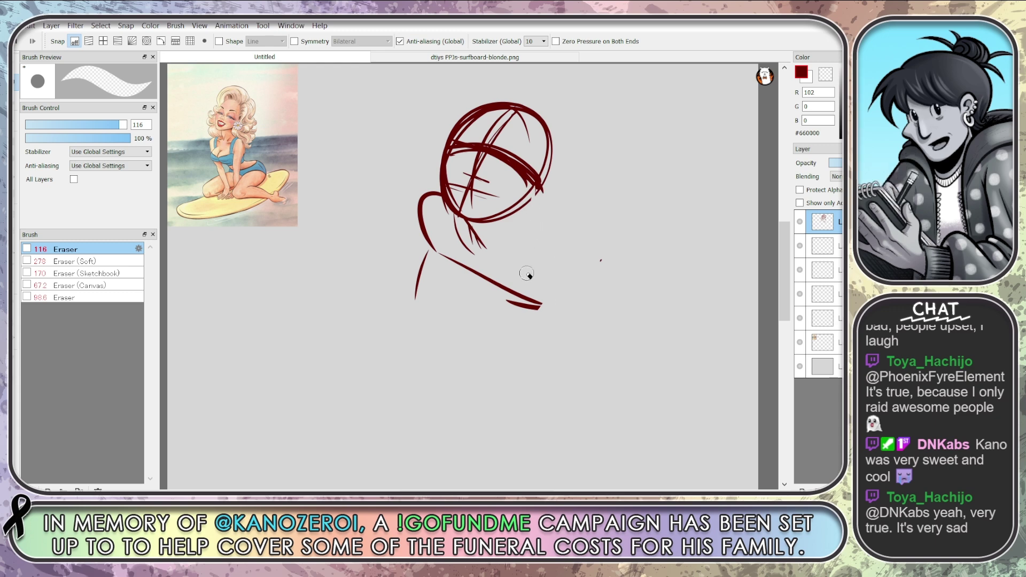
# Redraw the neck and shoulder on the side away from the reference with the Pen, and extend it into an upper arm
pyautogui.press('n')
pyautogui.moveTo(540, 161)
pyautogui.mouseDown()
pyautogui.moveTo(528, 235)
pyautogui.moveTo(542, 260)
pyautogui.moveTo(576, 268)
pyautogui.moveTo(584, 329)
pyautogui.mouseUp()
pyautogui.moveTo(784, 263); pyautogui.dragTo(785, 281)
pyautogui.moveTo(541, 158)
pyautogui.mouseDown()
pyautogui.moveTo(591, 207)
pyautogui.moveTo(588, 291)
pyautogui.mouseUp()
pyautogui.moveTo(583, 240); pyautogui.dragTo(580, 312)
# Sketch the arm and bust contour on the side facing the reference, and curve the chest's lower edge across the torso
pyautogui.moveTo(438, 156)
pyautogui.mouseDown()
pyautogui.moveTo(423, 214)
pyautogui.moveTo(444, 193)
pyautogui.mouseUp()
pyautogui.moveTo(425, 204)
pyautogui.mouseDown()
pyautogui.moveTo(411, 228)
pyautogui.moveTo(414, 219)
pyautogui.mouseUp()
pyautogui.moveTo(420, 213)
pyautogui.mouseDown()
pyautogui.moveTo(455, 259)
pyautogui.moveTo(414, 244)
pyautogui.mouseUp()
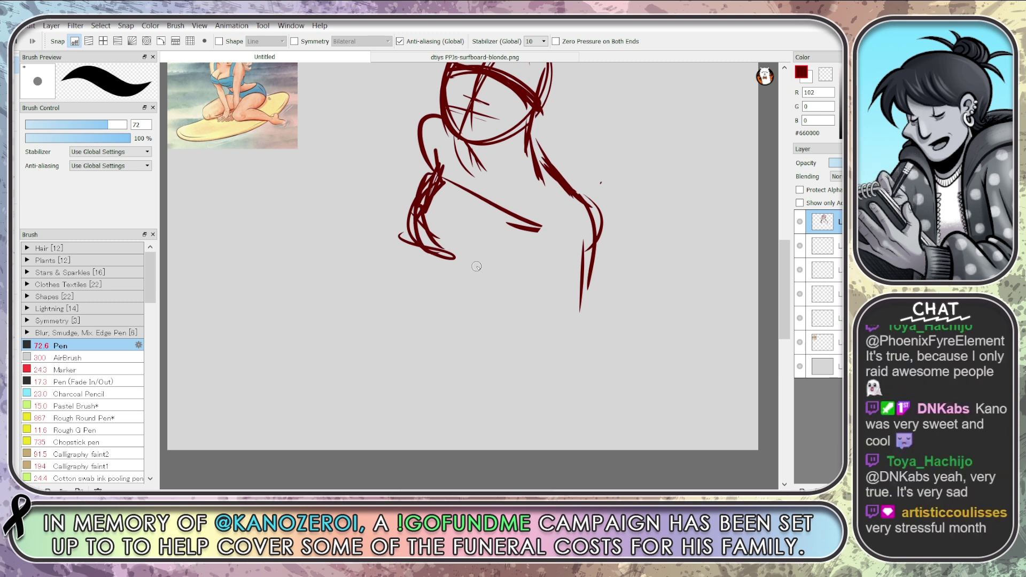
pyautogui.moveTo(488, 288)
pyautogui.mouseDown()
pyautogui.moveTo(455, 252)
pyautogui.moveTo(523, 289)
pyautogui.moveTo(550, 274)
pyautogui.mouseUp()
pyautogui.moveTo(782, 316); pyautogui.dragTo(783, 305)
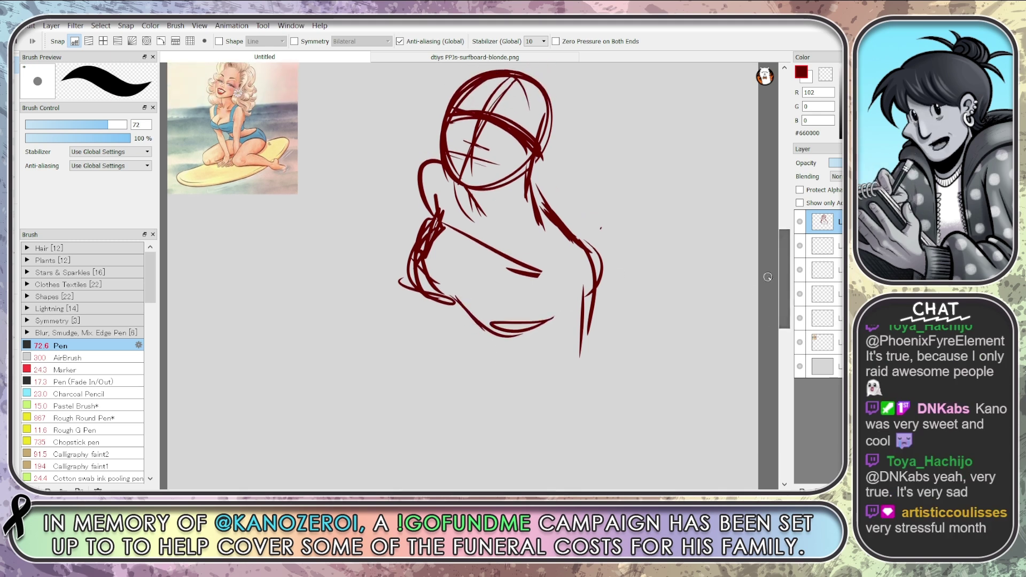
# Reinforce the curve under the bust and thicken the outlines of the shoulder and both upper arms
pyautogui.moveTo(449, 275)
pyautogui.mouseDown()
pyautogui.moveTo(463, 302)
pyautogui.moveTo(569, 288)
pyautogui.mouseUp()
pyautogui.moveTo(599, 256); pyautogui.dragTo(591, 282)
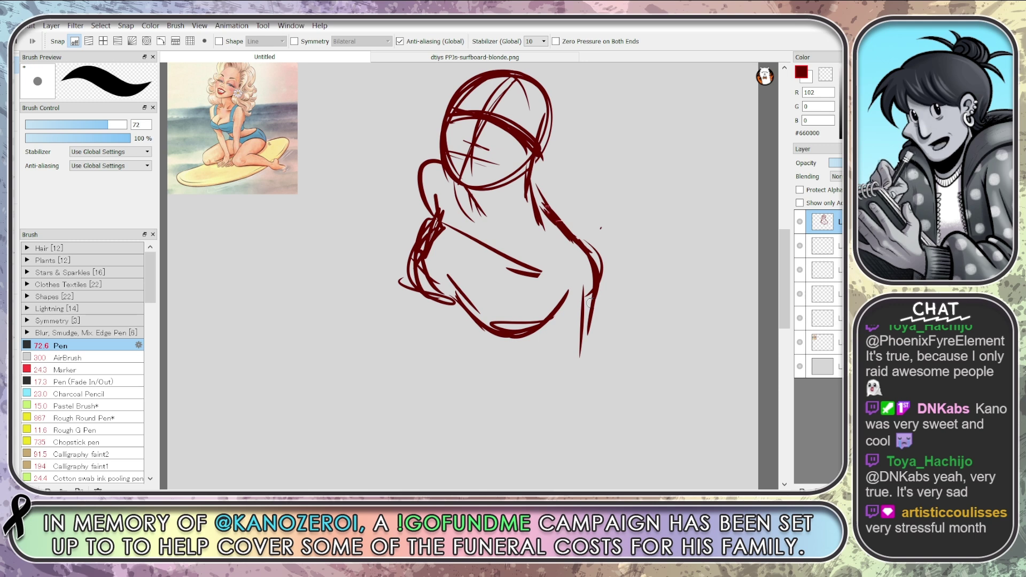
pyautogui.moveTo(593, 268); pyautogui.dragTo(587, 344)
pyautogui.moveTo(421, 184); pyautogui.dragTo(426, 216)
pyautogui.moveTo(442, 160); pyautogui.dragTo(429, 228)
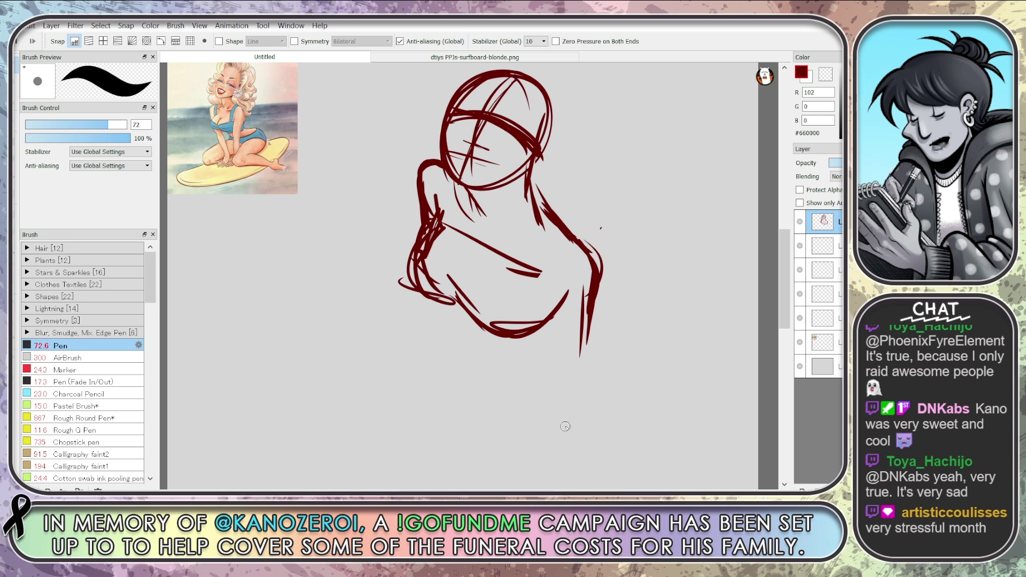
# Sketch curved ribcage and waist contours beneath the bust, tapering the torso downward
pyautogui.moveTo(430, 303)
pyautogui.mouseDown()
pyautogui.moveTo(512, 356)
pyautogui.moveTo(504, 360)
pyautogui.moveTo(566, 338)
pyautogui.mouseUp()
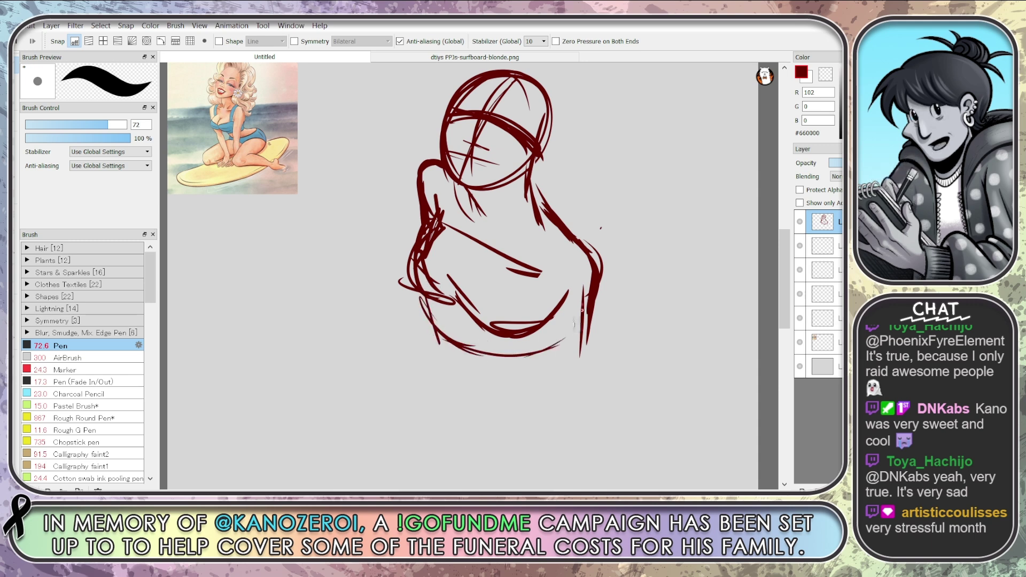
pyautogui.moveTo(577, 297); pyautogui.dragTo(510, 366)
pyautogui.moveTo(427, 303)
pyautogui.mouseDown()
pyautogui.moveTo(489, 371)
pyautogui.moveTo(545, 348)
pyautogui.mouseUp()
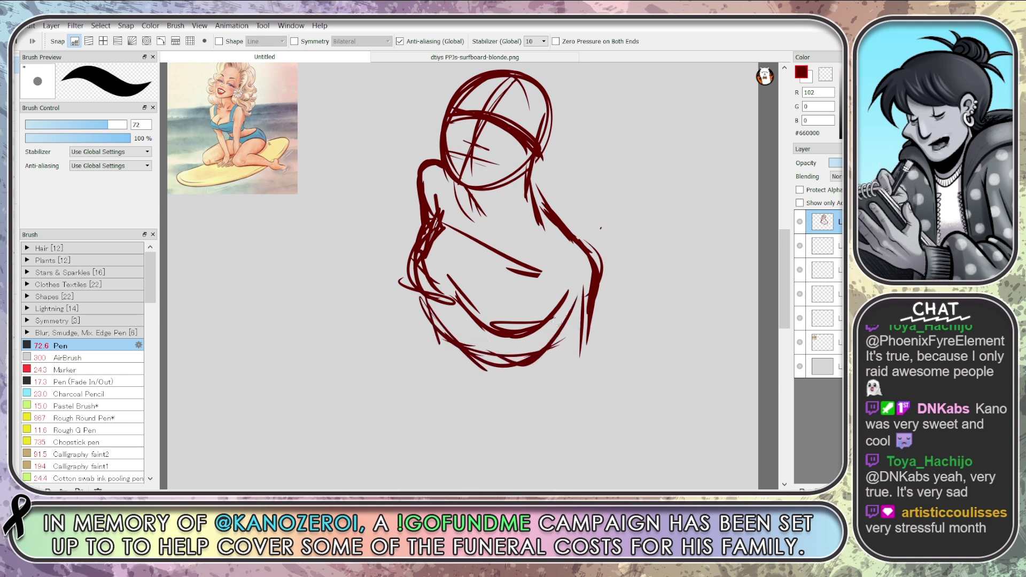
pyautogui.moveTo(433, 320)
pyautogui.mouseDown()
pyautogui.moveTo(437, 374)
pyautogui.moveTo(530, 397)
pyautogui.mouseUp()
pyautogui.moveTo(435, 359); pyautogui.dragTo(484, 409)
# Draw both sides of the upper arm away from the reference and round off its lower end beside the torso
pyautogui.moveTo(584, 286); pyautogui.dragTo(589, 384)
pyautogui.moveTo(554, 292)
pyautogui.mouseDown()
pyautogui.moveTo(554, 395)
pyautogui.moveTo(600, 289)
pyautogui.mouseUp()
pyautogui.moveTo(599, 331); pyautogui.dragTo(579, 395)
# Transform the sketch layer, scaling the figure down slightly and moving it toward the canvas's upper edge
pyautogui.moveTo(784, 272)
pyautogui.mouseDown()
pyautogui.moveTo(783, 301)
pyautogui.moveTo(782, 285)
pyautogui.mouseUp()
pyautogui.scroll(-2, 476, 249)
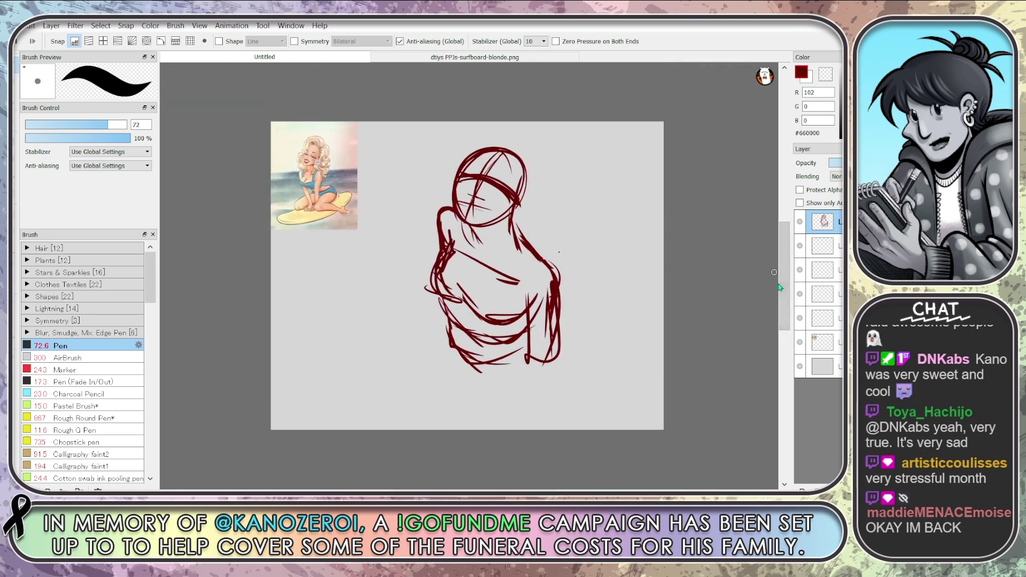
pyautogui.hotkey('ctrl', 't')
pyautogui.moveTo(559, 372)
pyautogui.mouseDown()
pyautogui.moveTo(515, 287)
pyautogui.moveTo(517, 295)
pyautogui.mouseUp()
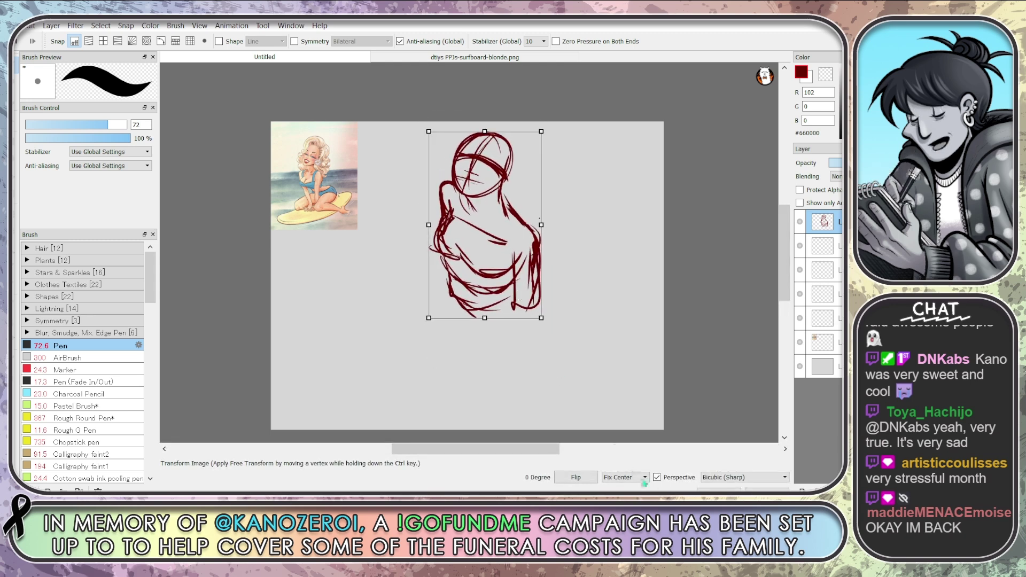
pyautogui.press('Return')
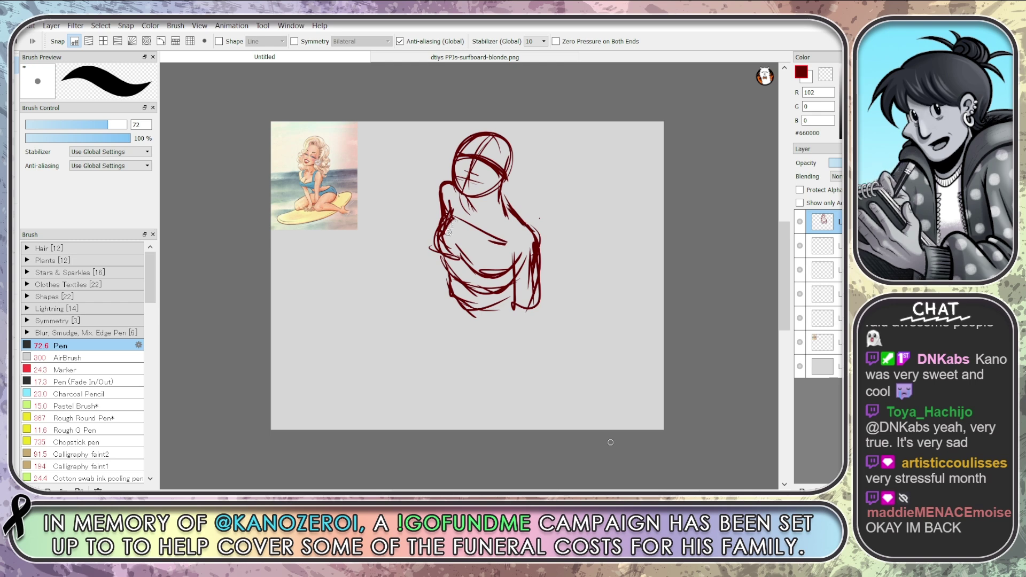
# Add construction strokes across the bust and ribcage, and erase the lower ends of the torso and arm at size 116
pyautogui.moveTo(438, 253)
pyautogui.mouseDown()
pyautogui.moveTo(504, 284)
pyautogui.moveTo(518, 257)
pyautogui.mouseUp()
pyautogui.moveTo(458, 224)
pyautogui.mouseDown()
pyautogui.moveTo(516, 259)
pyautogui.moveTo(499, 288)
pyautogui.mouseUp()
pyautogui.moveTo(441, 253)
pyautogui.mouseDown()
pyautogui.moveTo(454, 287)
pyautogui.moveTo(501, 313)
pyautogui.moveTo(524, 286)
pyautogui.mouseUp()
pyautogui.press('e')
pyautogui.moveTo(440, 270)
pyautogui.mouseDown()
pyautogui.moveTo(463, 300)
pyautogui.moveTo(436, 276)
pyautogui.moveTo(508, 309)
pyautogui.moveTo(472, 315)
pyautogui.moveTo(517, 306)
pyautogui.mouseUp()
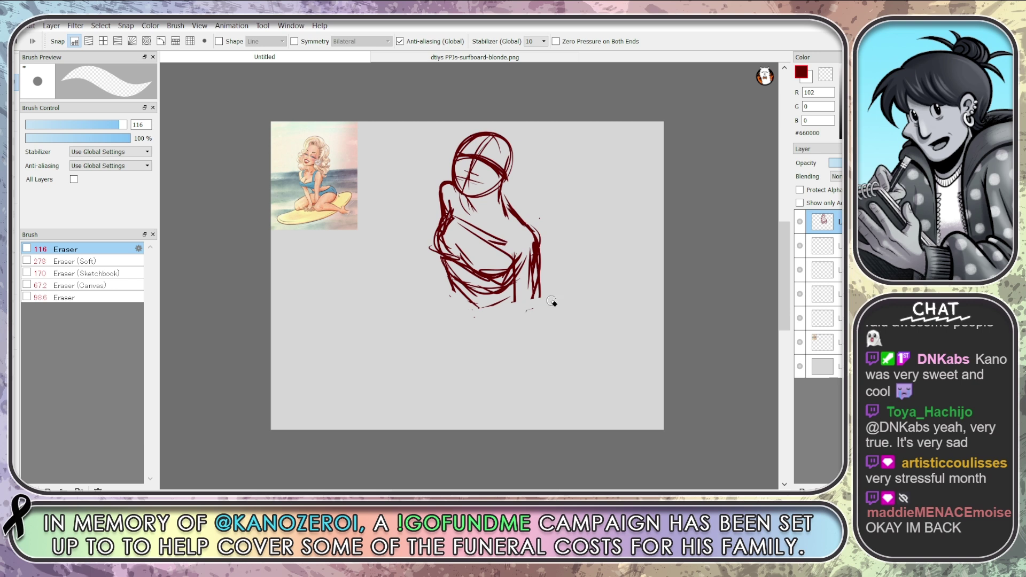
# Draw the chest's center line with the Pen and rough in the narrowing waist under the ribcage
pyautogui.press('b')
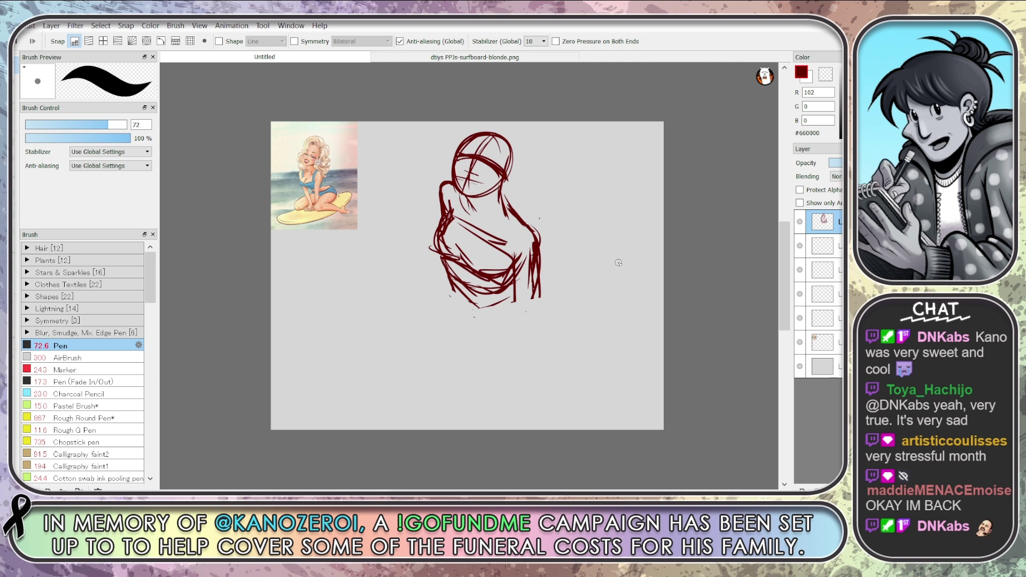
pyautogui.moveTo(467, 226); pyautogui.dragTo(458, 277)
pyautogui.moveTo(463, 229)
pyautogui.mouseDown()
pyautogui.moveTo(466, 241)
pyautogui.moveTo(465, 302)
pyautogui.moveTo(445, 274)
pyautogui.moveTo(454, 289)
pyautogui.moveTo(513, 291)
pyautogui.moveTo(473, 306)
pyautogui.moveTo(514, 301)
pyautogui.mouseUp()
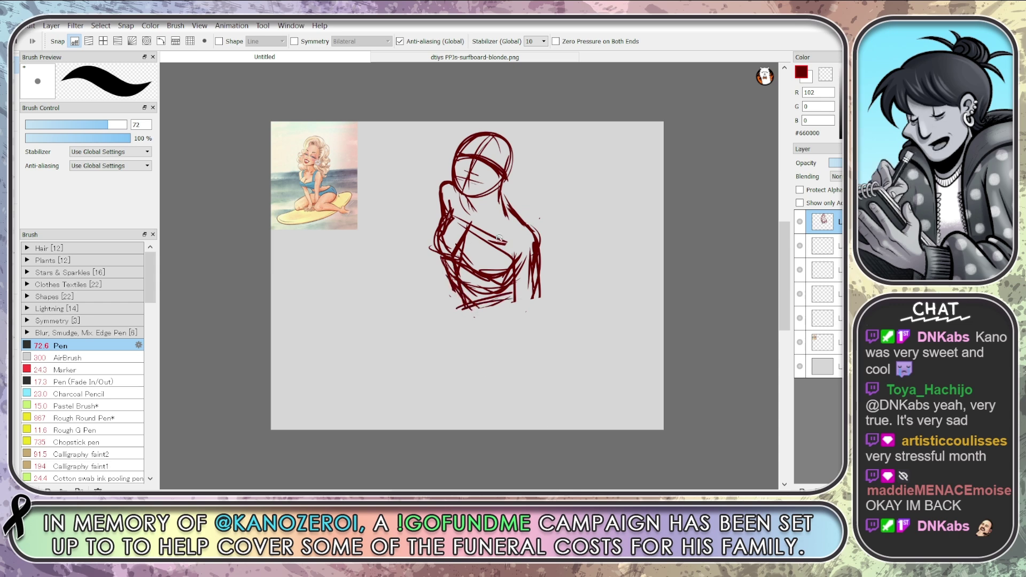
# Extend the upper arm away from the reference and close it off at the elbow
pyautogui.moveTo(541, 281); pyautogui.dragTo(540, 249)
pyautogui.moveTo(515, 287)
pyautogui.mouseDown()
pyautogui.moveTo(527, 316)
pyautogui.moveTo(545, 267)
pyautogui.moveTo(541, 312)
pyautogui.moveTo(517, 289)
pyautogui.moveTo(553, 278)
pyautogui.moveTo(545, 320)
pyautogui.mouseUp()
pyautogui.press('e')
pyautogui.press('b')
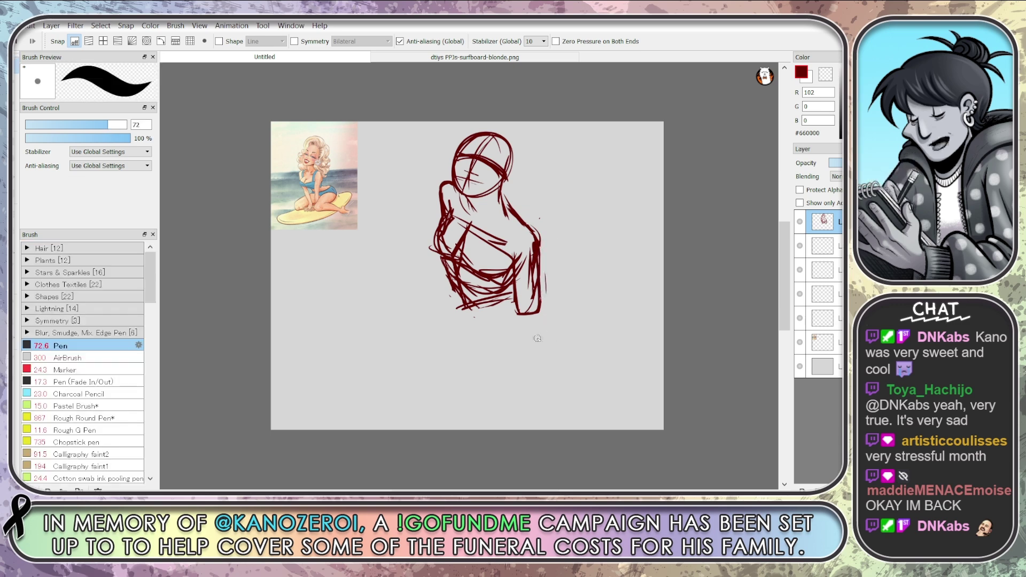
# Sketch a forearm angling from the far elbow toward the body's center, and a straight arm hanging down on the reference side
pyautogui.moveTo(439, 252)
pyautogui.mouseDown()
pyautogui.moveTo(441, 196)
pyautogui.moveTo(437, 286)
pyautogui.mouseUp()
pyautogui.moveTo(509, 308); pyautogui.dragTo(481, 341)
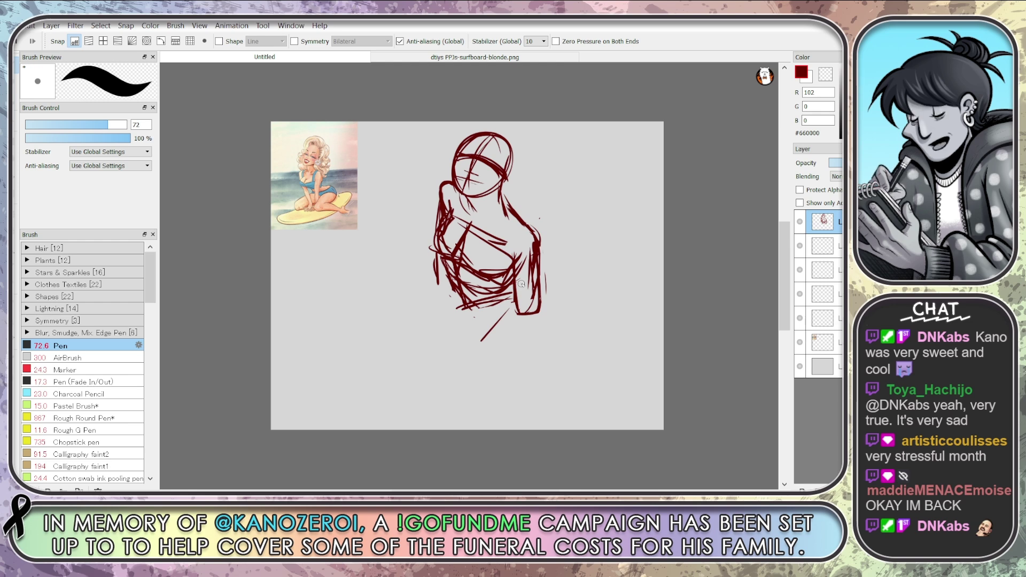
pyautogui.moveTo(508, 312); pyautogui.dragTo(473, 362)
pyautogui.moveTo(534, 315); pyautogui.dragTo(490, 369)
pyautogui.moveTo(516, 333); pyautogui.dragTo(490, 369)
pyautogui.moveTo(489, 320)
pyautogui.mouseDown()
pyautogui.moveTo(464, 362)
pyautogui.moveTo(494, 355)
pyautogui.mouseUp()
pyautogui.moveTo(437, 254); pyautogui.dragTo(448, 338)
pyautogui.moveTo(440, 289); pyautogui.dragTo(445, 362)
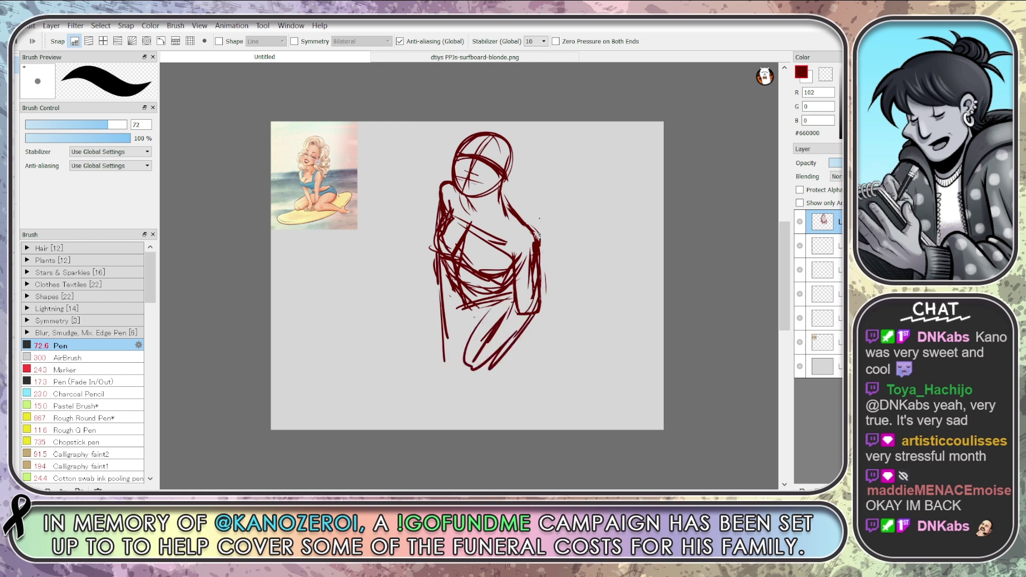
# Erase the whole arm and forearm away from the reference with the Eraser enlarged to 232
pyautogui.press('e')
pyautogui.moveTo(520, 312)
pyautogui.mouseDown()
pyautogui.moveTo(529, 292)
pyautogui.moveTo(469, 345)
pyautogui.mouseUp()
pyautogui.moveTo(468, 345)
pyautogui.mouseDown()
pyautogui.moveTo(517, 300)
pyautogui.moveTo(476, 360)
pyautogui.mouseUp()
pyautogui.moveTo(475, 361)
pyautogui.mouseDown()
pyautogui.moveTo(522, 340)
pyautogui.moveTo(502, 355)
pyautogui.mouseUp()
pyautogui.moveTo(121, 125); pyautogui.dragTo(128, 127)
pyautogui.moveTo(487, 340)
pyautogui.mouseDown()
pyautogui.moveTo(489, 318)
pyautogui.moveTo(521, 297)
pyautogui.moveTo(531, 323)
pyautogui.moveTo(515, 350)
pyautogui.moveTo(529, 247)
pyautogui.moveTo(441, 382)
pyautogui.moveTo(493, 341)
pyautogui.moveTo(544, 268)
pyautogui.moveTo(534, 235)
pyautogui.moveTo(543, 203)
pyautogui.mouseUp()
pyautogui.press(']')
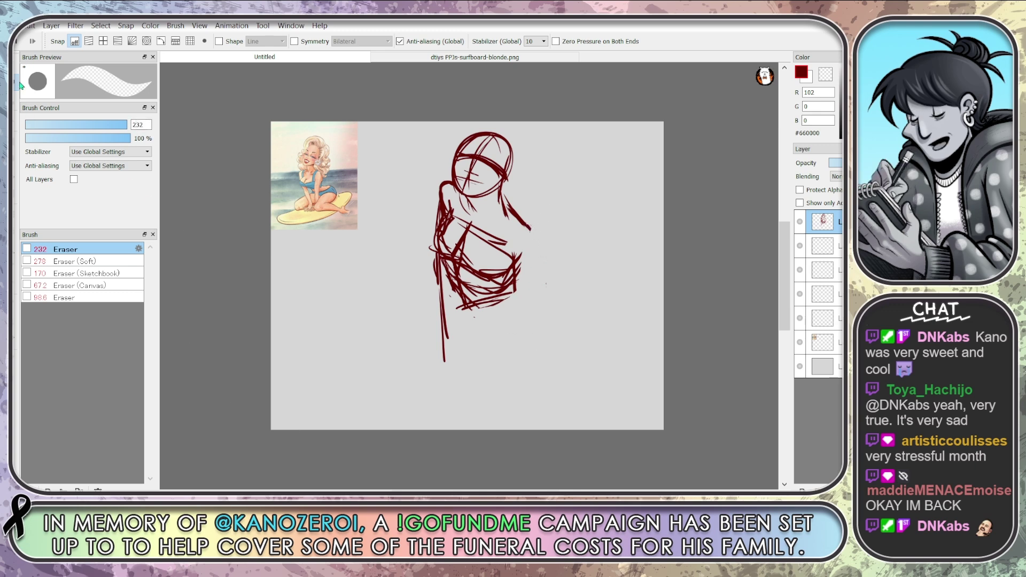
# Redraw the arm away from the reference closer to the torso with the Pen, bending its forearm diagonally toward the other hand
pyautogui.press('b')
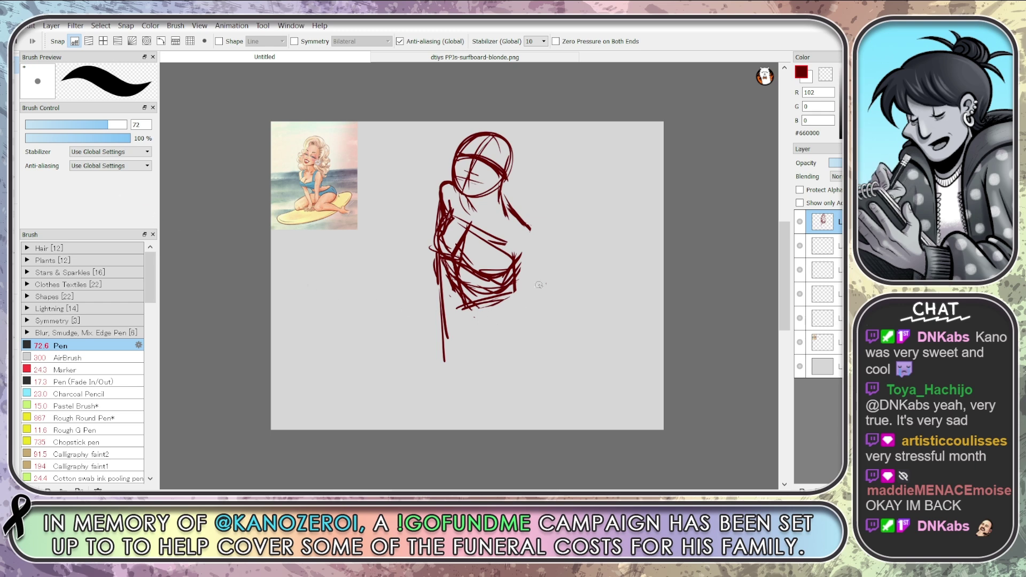
pyautogui.moveTo(530, 229); pyautogui.dragTo(531, 292)
pyautogui.moveTo(509, 242)
pyautogui.mouseDown()
pyautogui.moveTo(505, 304)
pyautogui.moveTo(523, 309)
pyautogui.mouseUp()
pyautogui.moveTo(532, 237)
pyautogui.mouseDown()
pyautogui.moveTo(531, 316)
pyautogui.moveTo(455, 359)
pyautogui.mouseUp()
pyautogui.moveTo(522, 316); pyautogui.dragTo(455, 369)
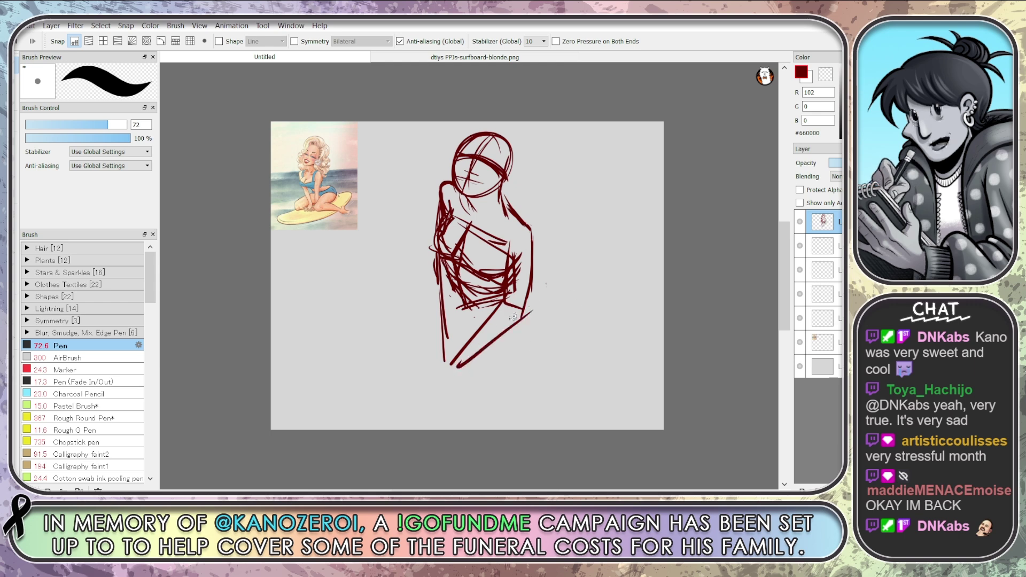
pyautogui.moveTo(535, 220); pyautogui.dragTo(529, 283)
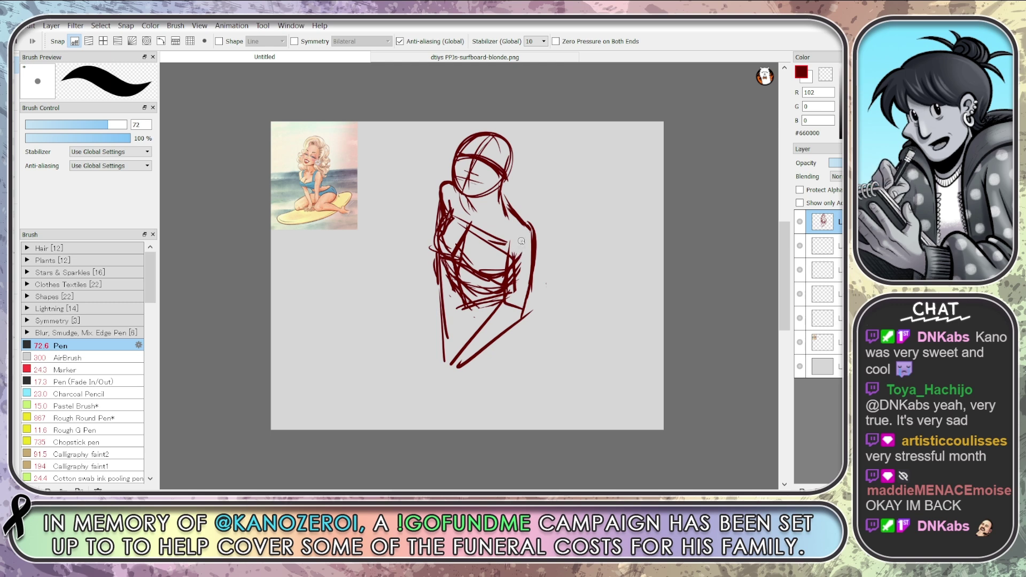
pyautogui.moveTo(517, 238); pyautogui.dragTo(511, 300)
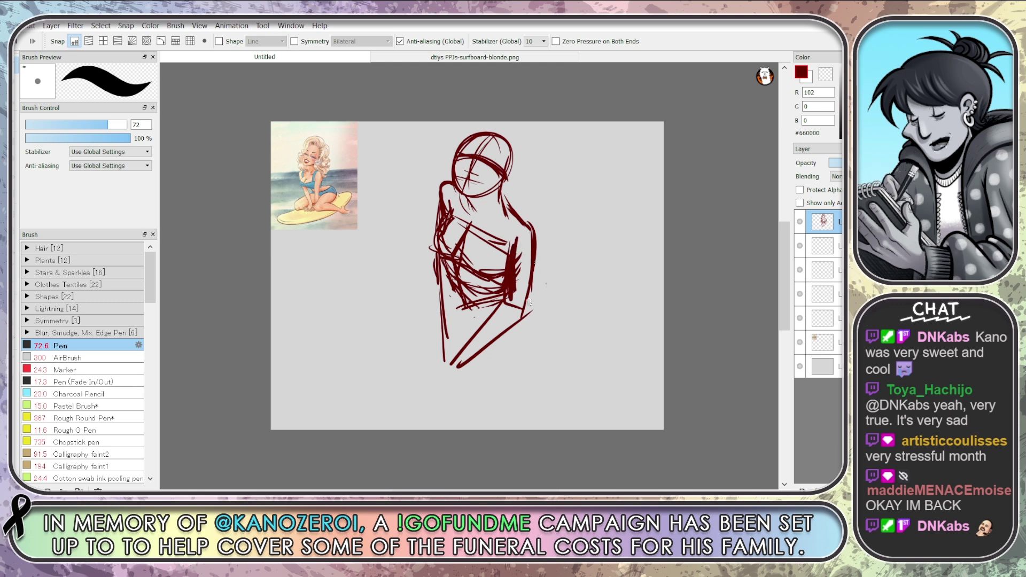
# Erase the heavy strokes between the far arm and torso, and lighten the lines inside the reference-side shoulder
pyautogui.press('e')
pyautogui.moveTo(513, 238); pyautogui.dragTo(510, 318)
pyautogui.moveTo(514, 282); pyautogui.dragTo(516, 316)
pyautogui.moveTo(445, 198); pyautogui.dragTo(445, 213)
# Redraw the inner lines of both arms and reinforce the diagonal forearm with the Pen, erasing the stray curve past the elbow
pyautogui.press('b')
pyautogui.moveTo(452, 282); pyautogui.dragTo(449, 347)
pyautogui.moveTo(450, 300); pyautogui.dragTo(472, 330)
pyautogui.moveTo(512, 271); pyautogui.dragTo(447, 369)
pyautogui.moveTo(504, 299); pyautogui.dragTo(465, 338)
pyautogui.moveTo(487, 300)
pyautogui.mouseDown()
pyautogui.moveTo(537, 322)
pyautogui.moveTo(444, 376)
pyautogui.mouseUp()
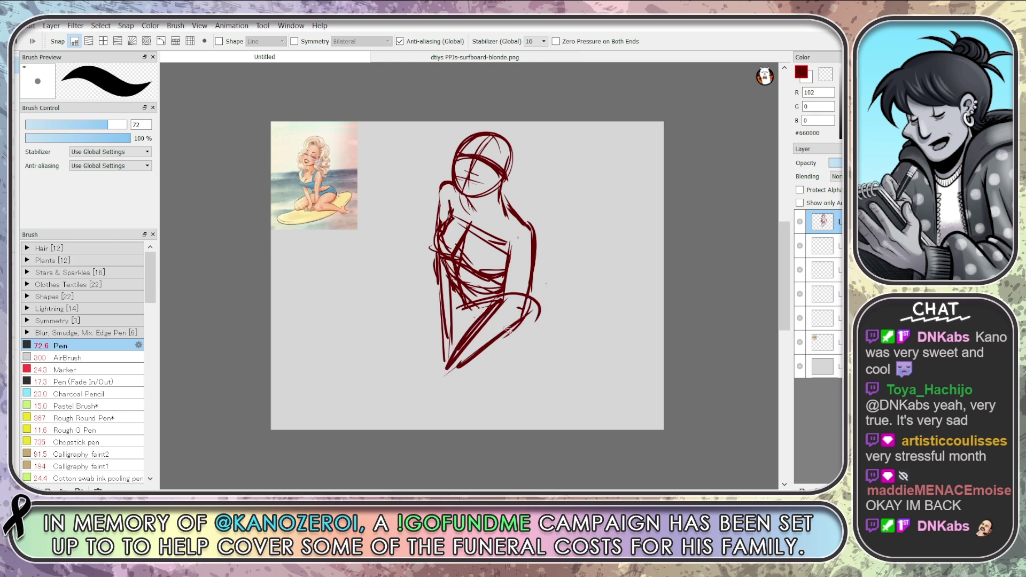
pyautogui.press('e')
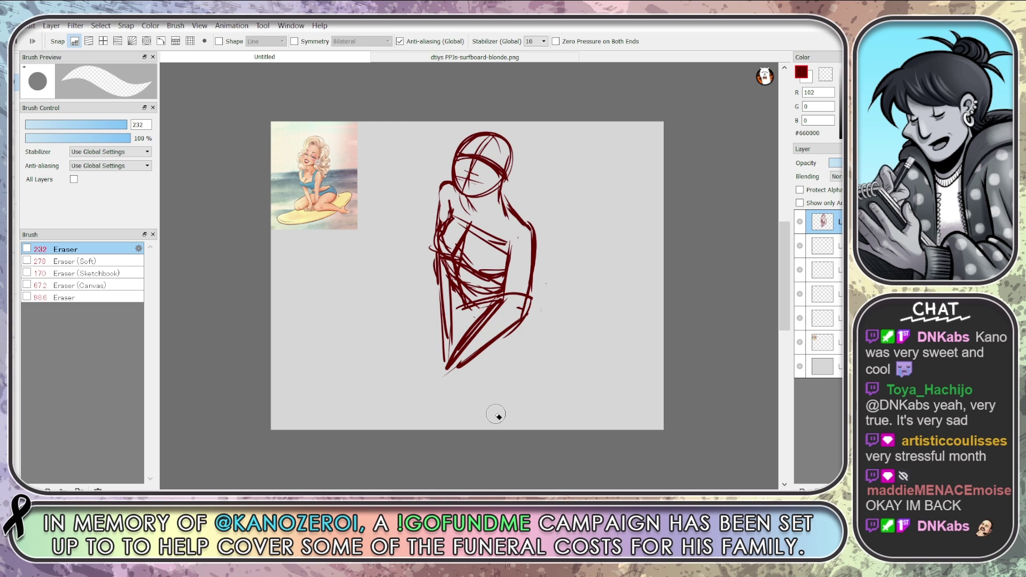
pyautogui.press('b')
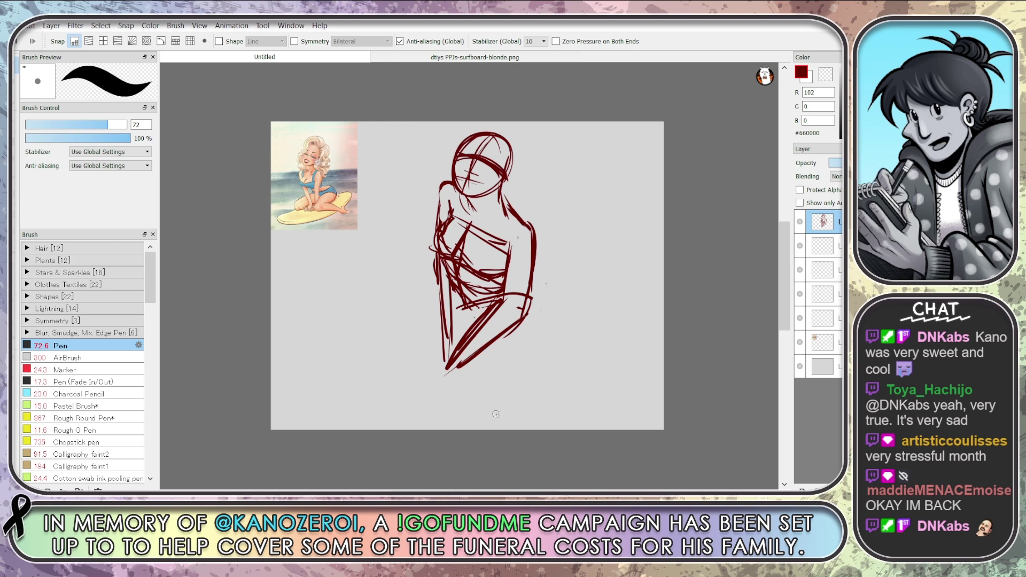
# Mark the far hip below the elbow and sketch the reference-side thigh sweeping outward to a rounded knee
pyautogui.moveTo(528, 291); pyautogui.dragTo(515, 354)
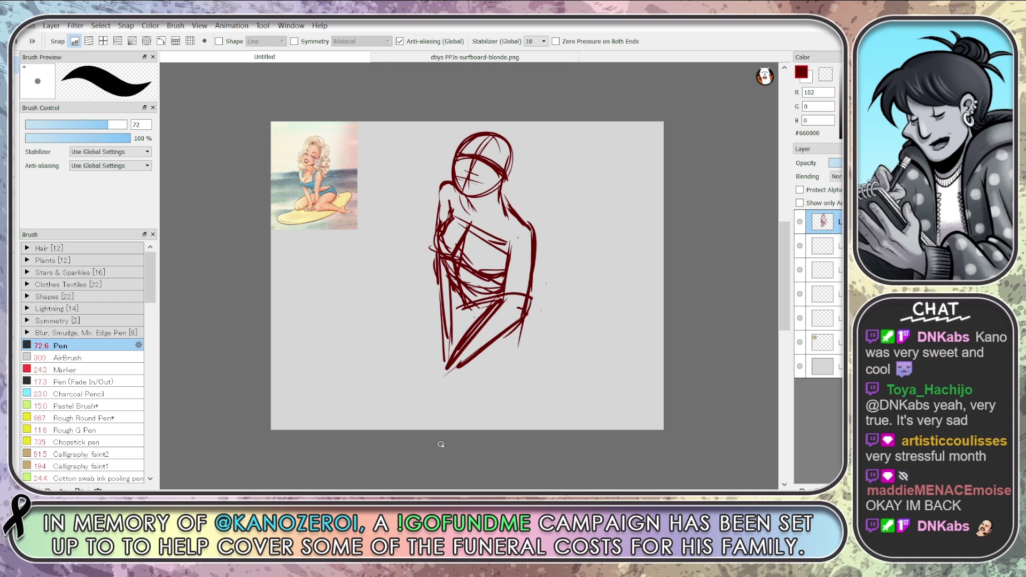
pyautogui.moveTo(452, 281); pyautogui.dragTo(453, 334)
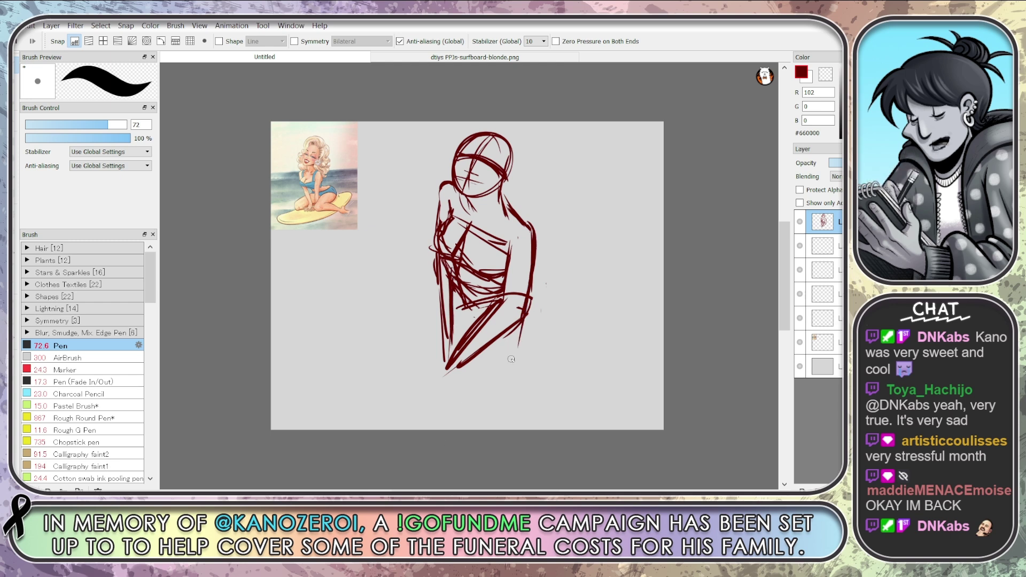
pyautogui.moveTo(404, 331); pyautogui.dragTo(395, 339)
pyautogui.moveTo(438, 298)
pyautogui.mouseDown()
pyautogui.moveTo(362, 359)
pyautogui.moveTo(390, 386)
pyautogui.mouseUp()
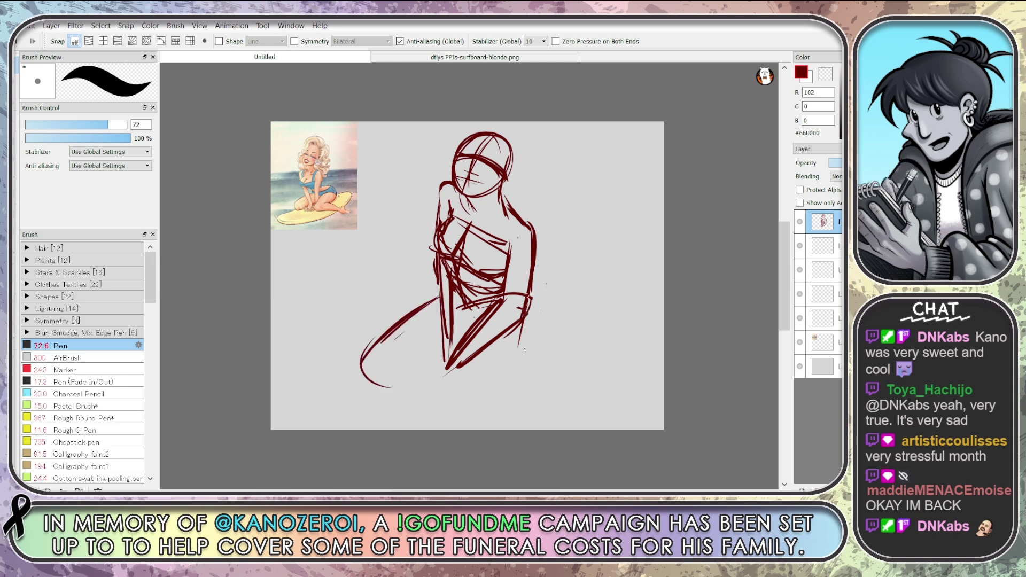
# Sketch the other thigh pointing down to a rounded knee, and close the underside of the reference-side thigh
pyautogui.moveTo(529, 307); pyautogui.dragTo(516, 406)
pyautogui.moveTo(460, 368); pyautogui.dragTo(460, 421)
pyautogui.moveTo(452, 374); pyautogui.dragTo(508, 427)
pyautogui.moveTo(444, 393); pyautogui.dragTo(516, 419)
pyautogui.moveTo(510, 326)
pyautogui.mouseDown()
pyautogui.moveTo(499, 417)
pyautogui.moveTo(521, 389)
pyautogui.moveTo(479, 428)
pyautogui.mouseUp()
pyautogui.moveTo(458, 358); pyautogui.dragTo(461, 430)
pyautogui.moveTo(361, 377)
pyautogui.mouseDown()
pyautogui.moveTo(439, 381)
pyautogui.moveTo(384, 393)
pyautogui.mouseUp()
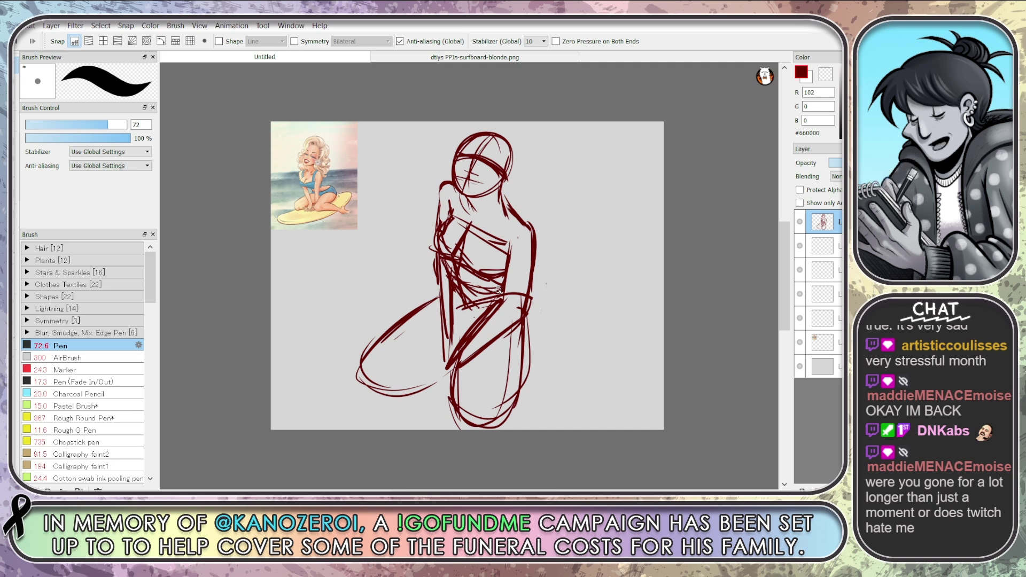
# Erase the overlapping lines around the outside of the far elbow and return to the Pen
pyautogui.press('e')
pyautogui.moveTo(541, 244); pyautogui.dragTo(534, 316)
pyautogui.press('b')
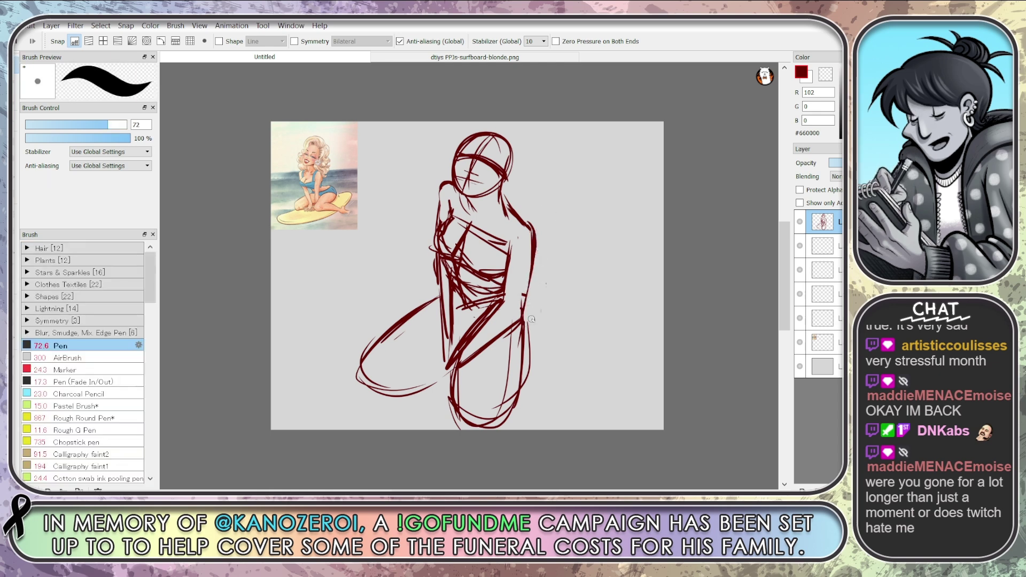
# Thicken the reference-side arm from shoulder to wrist and reinforce the outline of the downward-pointing thigh
pyautogui.moveTo(449, 182)
pyautogui.mouseDown()
pyautogui.moveTo(434, 214)
pyautogui.moveTo(444, 283)
pyautogui.moveTo(459, 283)
pyautogui.moveTo(454, 348)
pyautogui.mouseUp()
pyautogui.moveTo(457, 294); pyautogui.dragTo(452, 366)
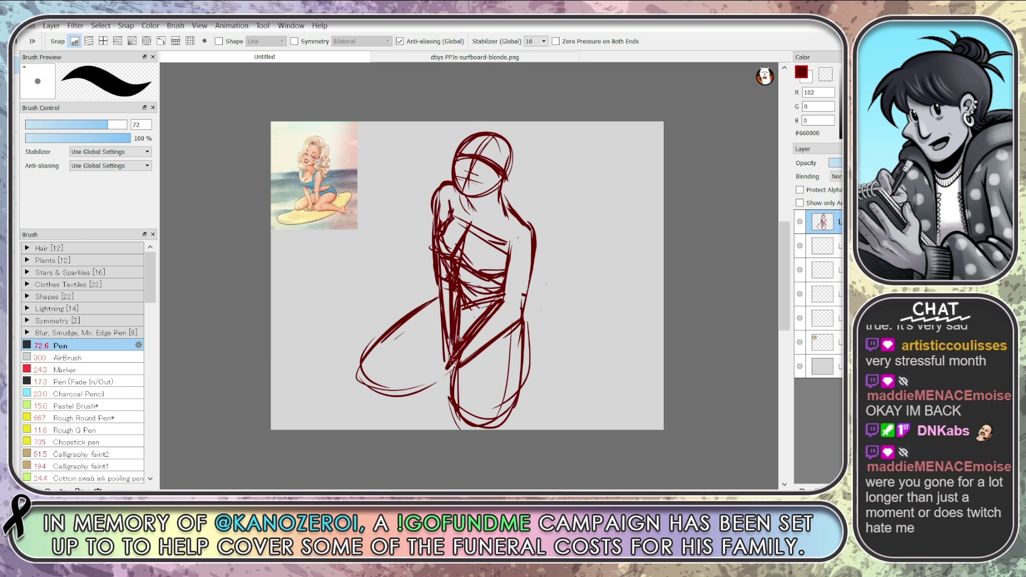
pyautogui.moveTo(527, 335); pyautogui.dragTo(487, 429)
pyautogui.moveTo(457, 373)
pyautogui.mouseDown()
pyautogui.moveTo(463, 416)
pyautogui.moveTo(528, 373)
pyautogui.mouseUp()
# Transform the figure sketch, shrinking it and repositioning it to leave space below the knees
pyautogui.press('v')
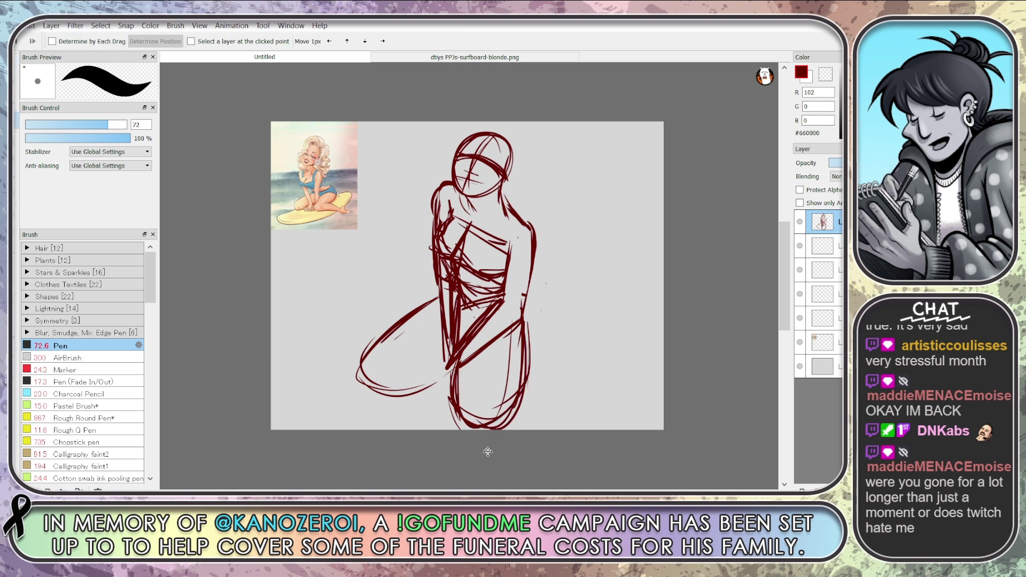
pyautogui.hotkey('ctrl', 't')
pyautogui.moveTo(546, 431); pyautogui.dragTo(540, 420)
pyautogui.moveTo(526, 383); pyautogui.dragTo(542, 373)
pyautogui.moveTo(554, 408); pyautogui.dragTo(548, 381)
pyautogui.press('Return')
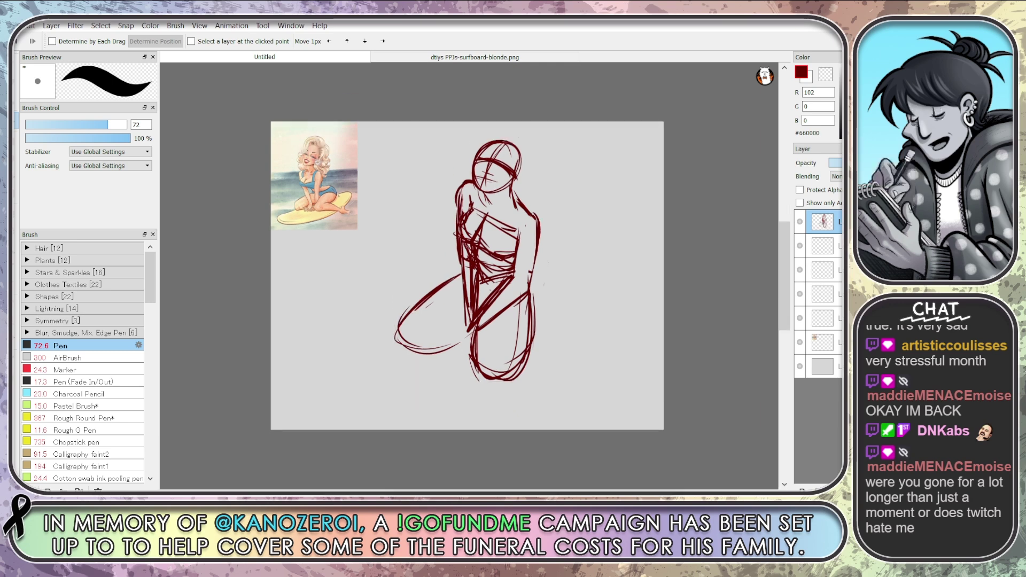
# Redraw both thighs larger with the Pen, widening the hip and extending both knees outward
pyautogui.press('b')
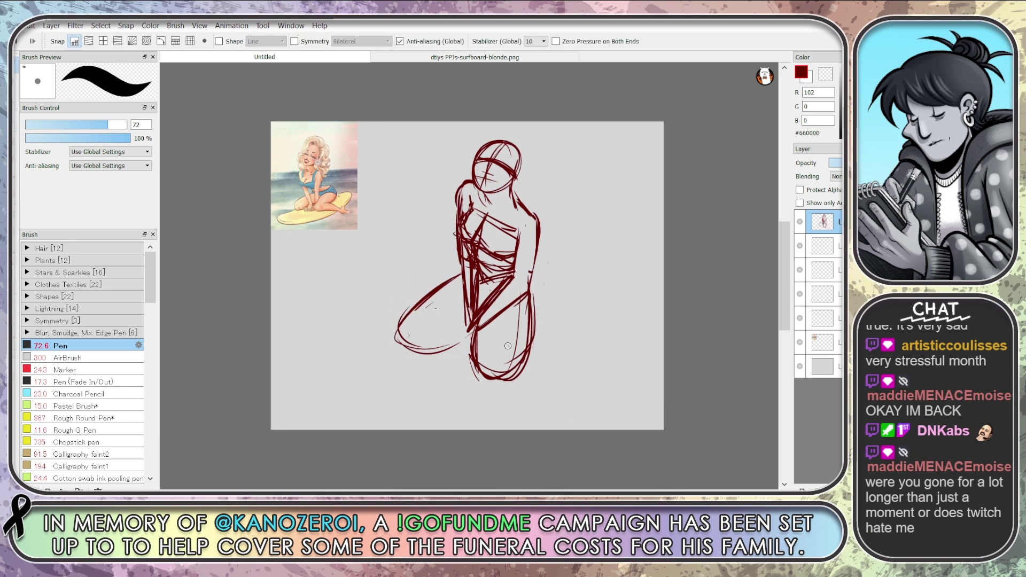
pyautogui.moveTo(463, 245); pyautogui.dragTo(468, 324)
pyautogui.moveTo(533, 275); pyautogui.dragTo(490, 309)
pyautogui.moveTo(531, 250)
pyautogui.mouseDown()
pyautogui.moveTo(518, 289)
pyautogui.moveTo(530, 297)
pyautogui.moveTo(534, 378)
pyautogui.mouseUp()
pyautogui.moveTo(483, 329)
pyautogui.mouseDown()
pyautogui.moveTo(485, 374)
pyautogui.moveTo(545, 354)
pyautogui.mouseUp()
pyautogui.moveTo(533, 301); pyautogui.dragTo(541, 377)
pyautogui.moveTo(459, 284)
pyautogui.mouseDown()
pyautogui.moveTo(398, 314)
pyautogui.moveTo(455, 274)
pyautogui.moveTo(385, 343)
pyautogui.mouseUp()
# Erase the downward-pointing thigh and the inner lines and underside of the reference-side thigh at size 232
pyautogui.press('e')
pyautogui.moveTo(448, 359)
pyautogui.mouseDown()
pyautogui.moveTo(390, 365)
pyautogui.moveTo(381, 356)
pyautogui.moveTo(457, 346)
pyautogui.moveTo(394, 328)
pyautogui.moveTo(446, 290)
pyautogui.moveTo(427, 322)
pyautogui.mouseUp()
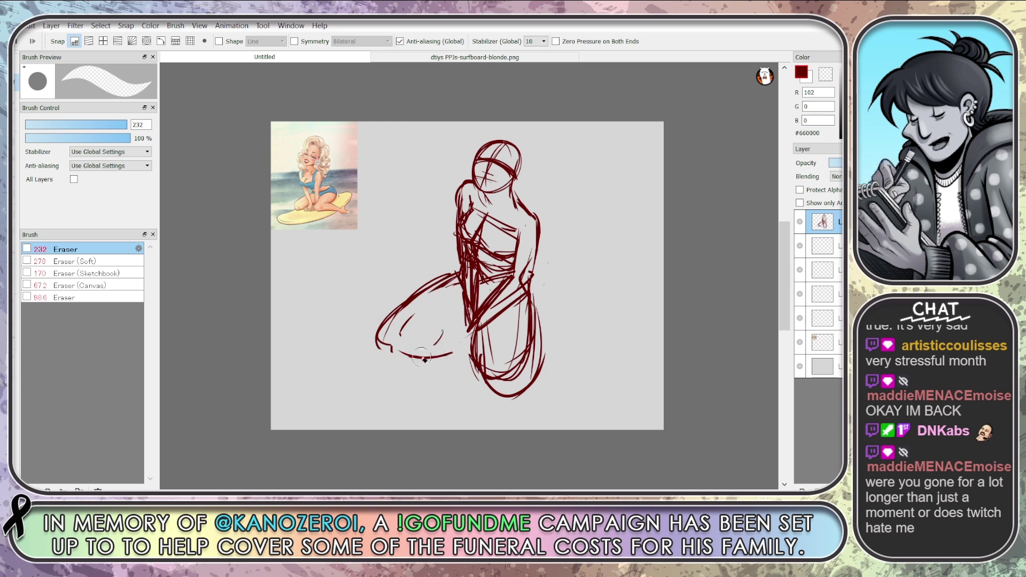
pyautogui.moveTo(481, 340)
pyautogui.mouseDown()
pyautogui.moveTo(488, 369)
pyautogui.moveTo(520, 312)
pyautogui.moveTo(488, 356)
pyautogui.moveTo(526, 352)
pyautogui.moveTo(538, 396)
pyautogui.mouseUp()
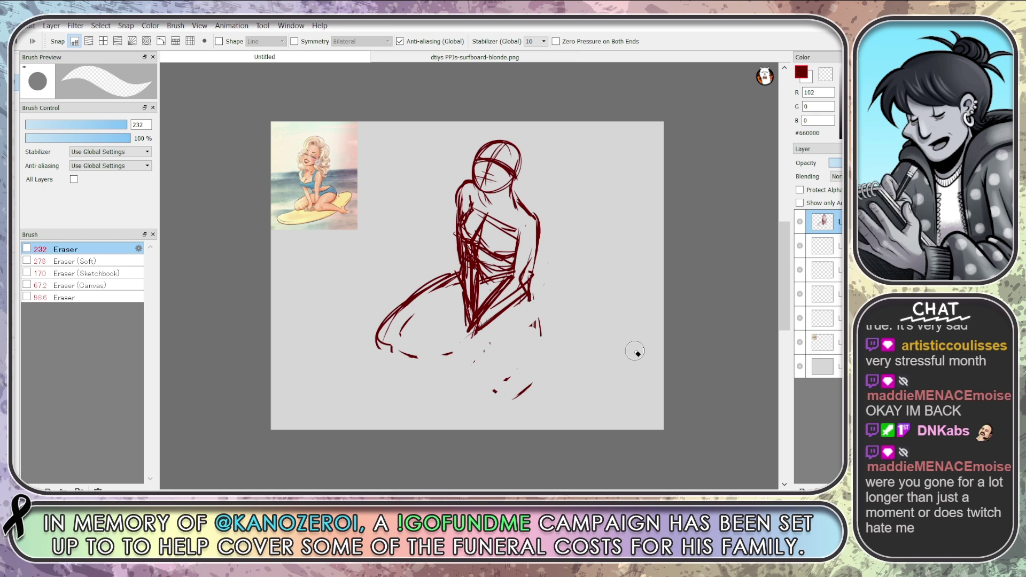
# Redraw the downward-pointing thigh as a long rounded shape with the Pen, and redraw the reference-side thigh's underside up to the hands
pyautogui.press('e')
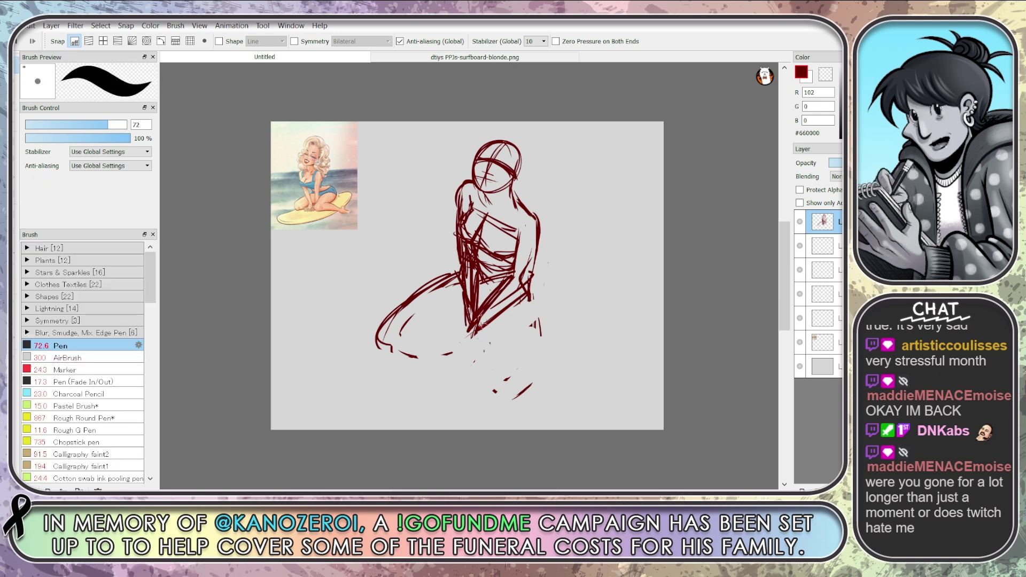
pyautogui.moveTo(479, 324)
pyautogui.mouseDown()
pyautogui.moveTo(482, 380)
pyautogui.moveTo(544, 363)
pyautogui.moveTo(539, 300)
pyautogui.mouseUp()
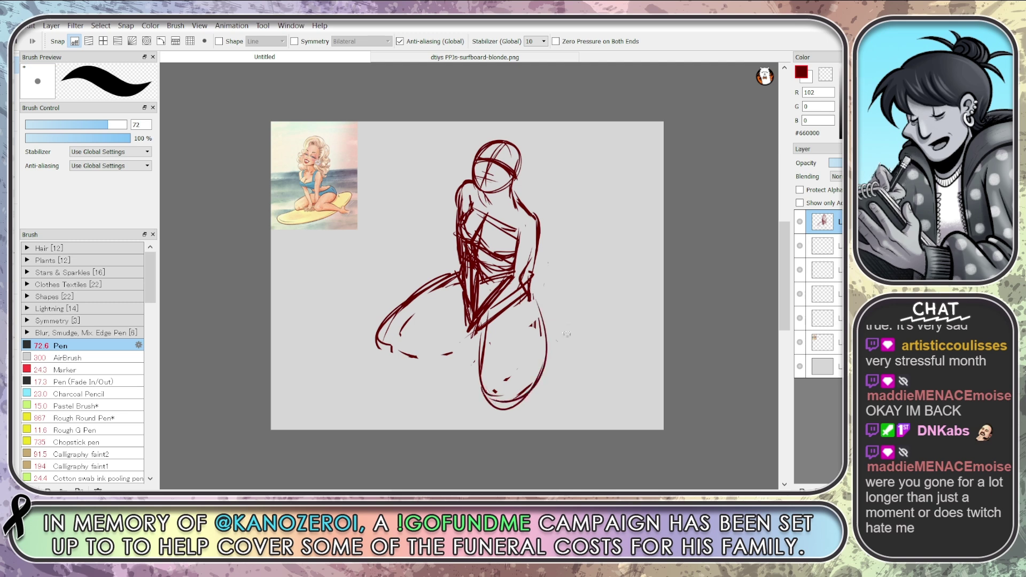
pyautogui.moveTo(453, 277)
pyautogui.mouseDown()
pyautogui.moveTo(379, 342)
pyautogui.moveTo(417, 357)
pyautogui.mouseUp()
pyautogui.moveTo(470, 334)
pyautogui.mouseDown()
pyautogui.moveTo(383, 365)
pyautogui.moveTo(414, 351)
pyautogui.mouseUp()
# Add short curved strokes just outside both knees
pyautogui.moveTo(483, 382)
pyautogui.mouseDown()
pyautogui.moveTo(526, 409)
pyautogui.moveTo(554, 393)
pyautogui.moveTo(557, 379)
pyautogui.moveTo(569, 406)
pyautogui.mouseUp()
pyautogui.moveTo(567, 371)
pyautogui.mouseDown()
pyautogui.moveTo(570, 394)
pyautogui.moveTo(581, 418)
pyautogui.mouseUp()
pyautogui.moveTo(379, 351)
pyautogui.mouseDown()
pyautogui.moveTo(366, 372)
pyautogui.moveTo(384, 380)
pyautogui.mouseUp()
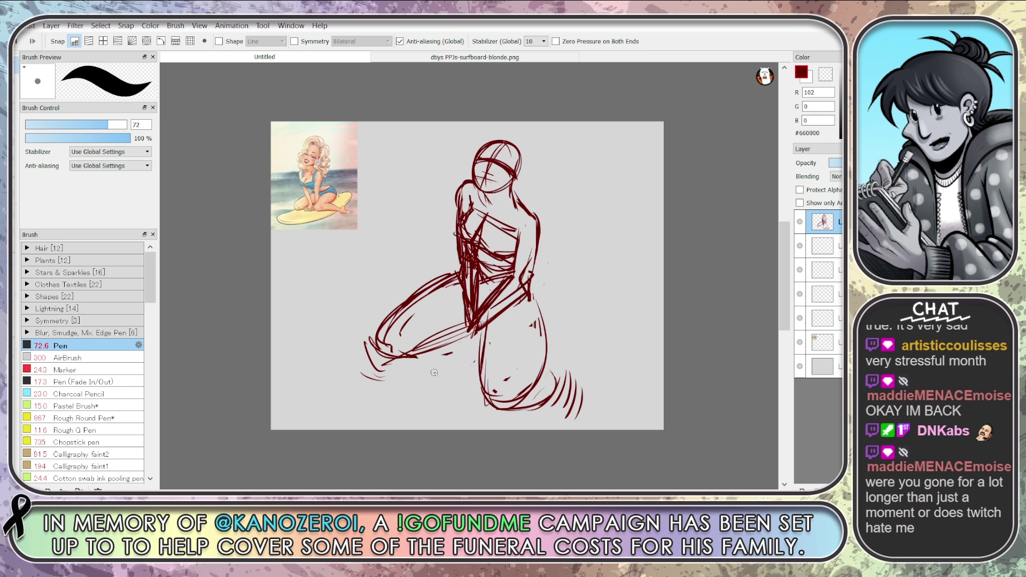
# Sketch loose hair curves above the head and beside the far shoulder, and extend the hands with fingers between the thighs
pyautogui.moveTo(510, 187)
pyautogui.mouseDown()
pyautogui.moveTo(509, 221)
pyautogui.moveTo(539, 212)
pyautogui.mouseUp()
pyautogui.moveTo(537, 161)
pyautogui.mouseDown()
pyautogui.moveTo(538, 192)
pyautogui.moveTo(555, 198)
pyautogui.moveTo(536, 247)
pyautogui.mouseUp()
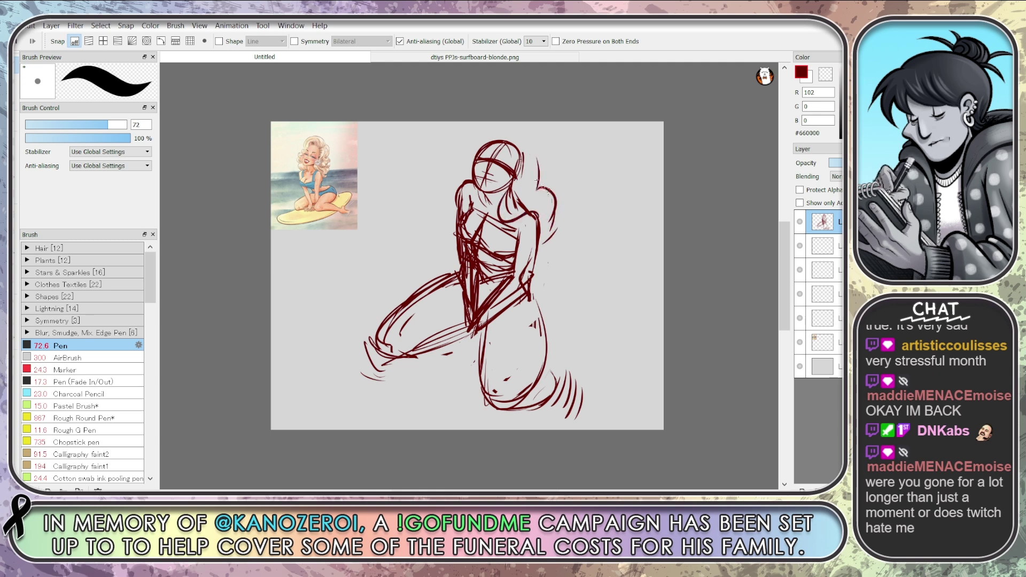
pyautogui.moveTo(473, 149)
pyautogui.mouseDown()
pyautogui.moveTo(501, 125)
pyautogui.moveTo(536, 160)
pyautogui.mouseUp()
pyautogui.moveTo(462, 317); pyautogui.dragTo(455, 363)
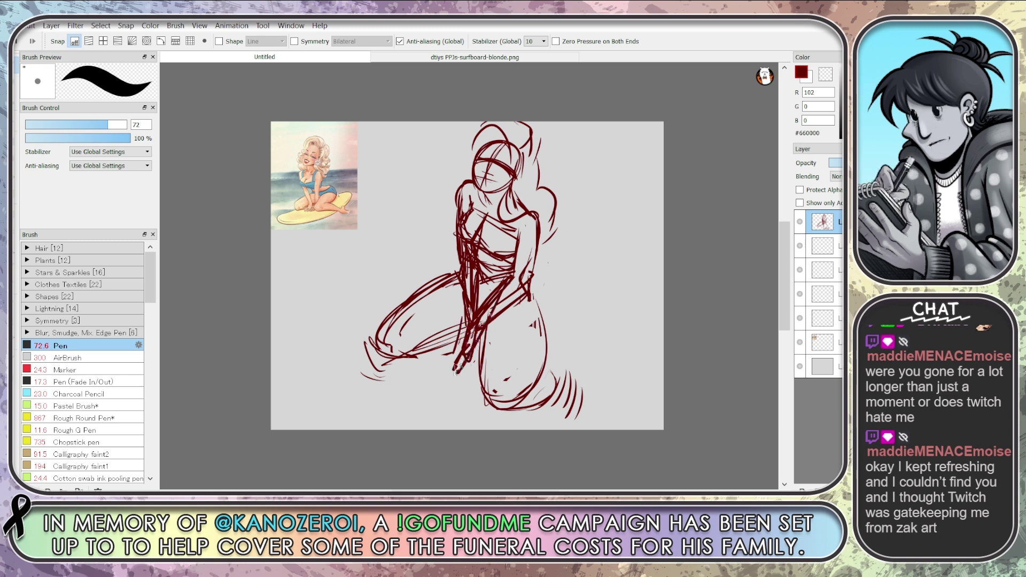
# Erase both arms and the hands between the thighs with the Eraser at size 232, keeping the torso lines
pyautogui.press('e')
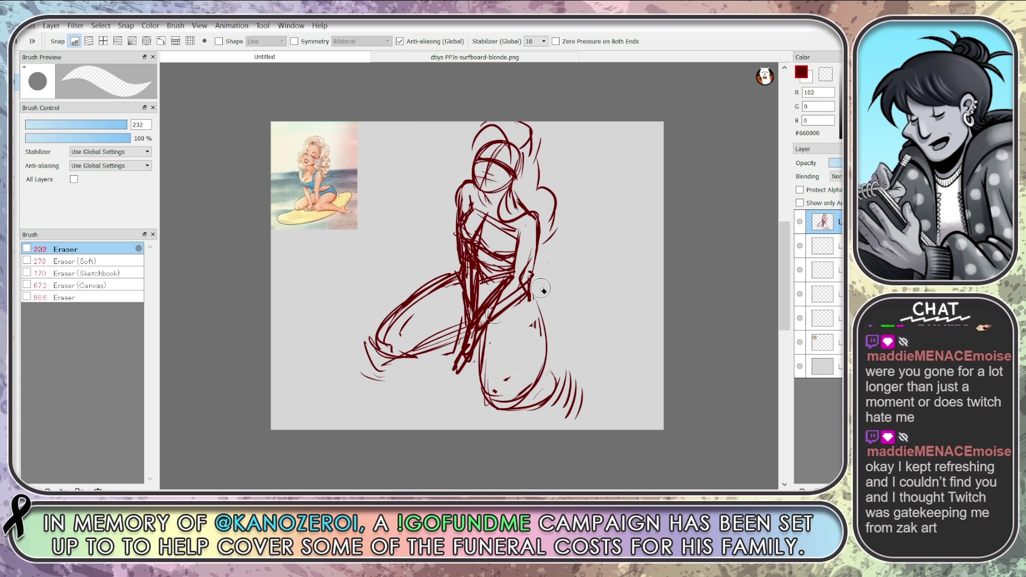
pyautogui.moveTo(516, 262)
pyautogui.mouseDown()
pyautogui.moveTo(497, 305)
pyautogui.moveTo(533, 244)
pyautogui.mouseUp()
pyautogui.moveTo(466, 228); pyautogui.dragTo(461, 193)
pyautogui.moveTo(473, 298)
pyautogui.mouseDown()
pyautogui.moveTo(449, 236)
pyautogui.moveTo(465, 268)
pyautogui.moveTo(465, 324)
pyautogui.moveTo(471, 268)
pyautogui.moveTo(463, 392)
pyautogui.mouseUp()
# Redraw the arm farther from the reference with the Pen, bending at the elbow and reaching diagonally down between the thighs
pyautogui.press('e')
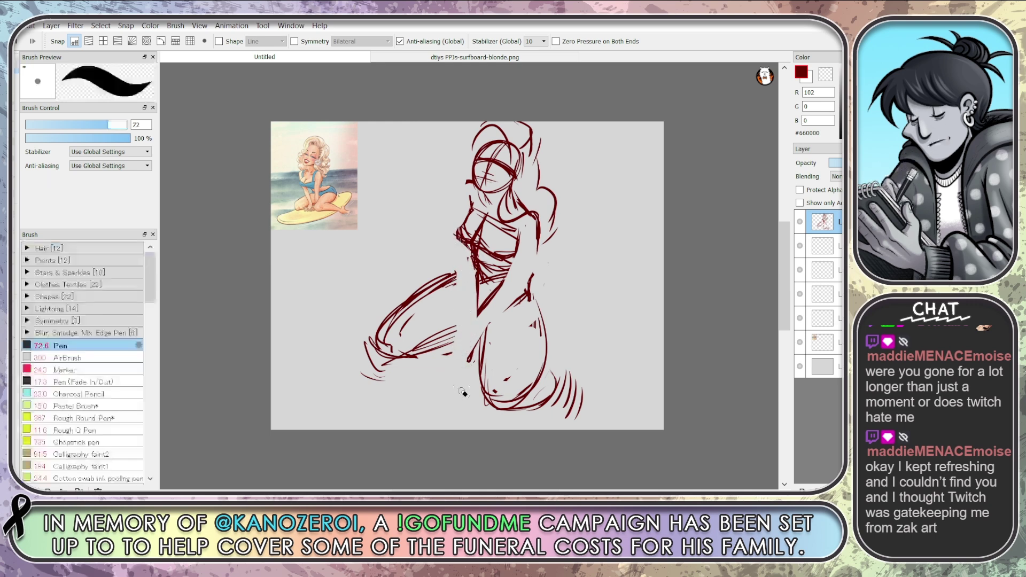
pyautogui.moveTo(533, 219); pyautogui.dragTo(529, 286)
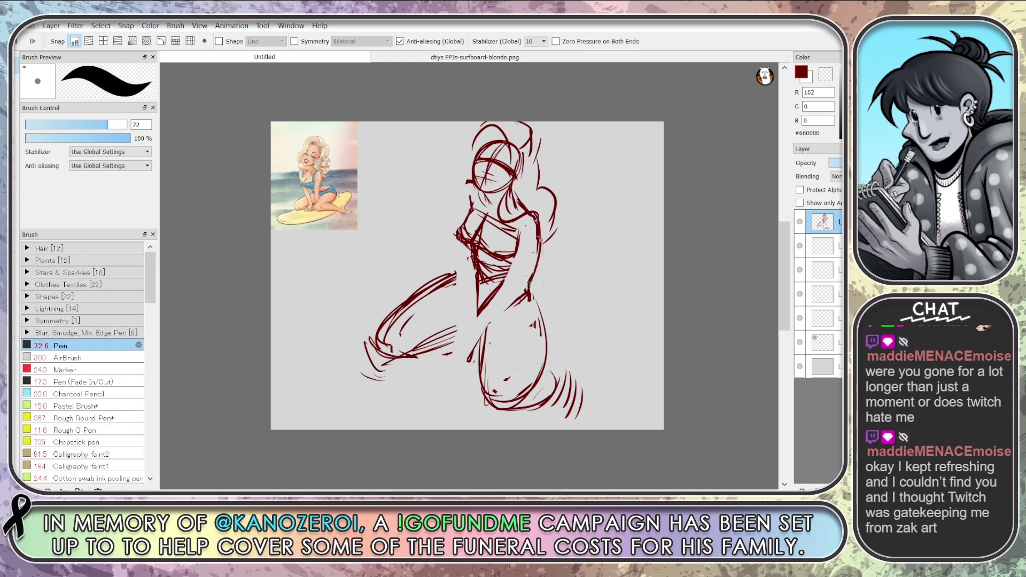
pyautogui.moveTo(519, 246); pyautogui.dragTo(511, 299)
pyautogui.moveTo(542, 232)
pyautogui.mouseDown()
pyautogui.moveTo(515, 301)
pyautogui.moveTo(480, 327)
pyautogui.mouseUp()
pyautogui.moveTo(505, 295)
pyautogui.mouseDown()
pyautogui.moveTo(463, 345)
pyautogui.moveTo(494, 302)
pyautogui.moveTo(460, 361)
pyautogui.mouseUp()
pyautogui.moveTo(533, 287); pyautogui.dragTo(460, 368)
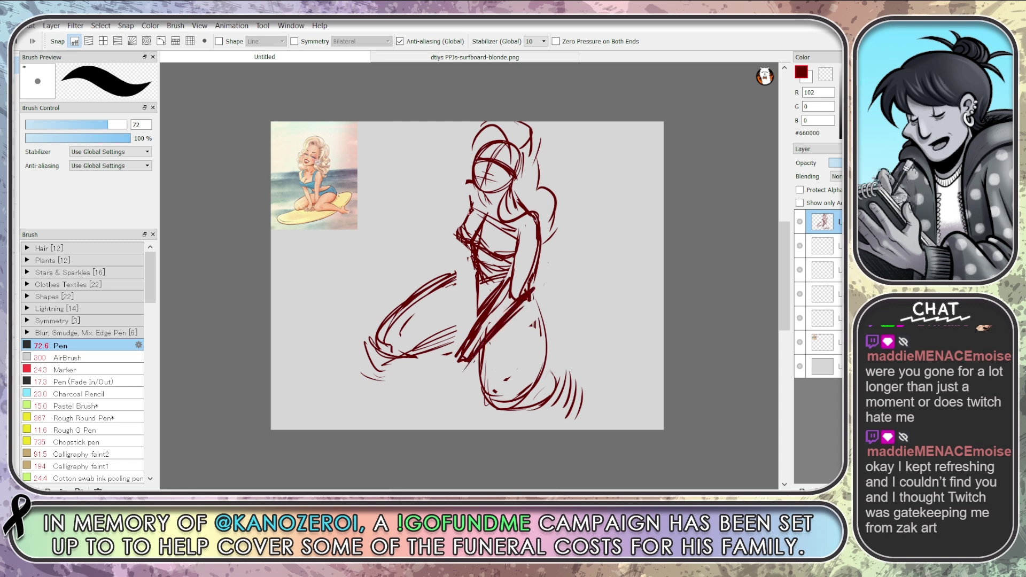
# Redraw the reference-side arm from the shoulder straight down past the hip to between the thighs
pyautogui.moveTo(471, 182)
pyautogui.mouseDown()
pyautogui.moveTo(461, 225)
pyautogui.moveTo(470, 184)
pyautogui.moveTo(457, 222)
pyautogui.moveTo(457, 267)
pyautogui.mouseUp()
pyautogui.moveTo(460, 203)
pyautogui.mouseDown()
pyautogui.moveTo(455, 279)
pyautogui.moveTo(476, 274)
pyautogui.moveTo(453, 342)
pyautogui.mouseUp()
pyautogui.moveTo(461, 282)
pyautogui.mouseDown()
pyautogui.moveTo(454, 342)
pyautogui.moveTo(469, 334)
pyautogui.mouseUp()
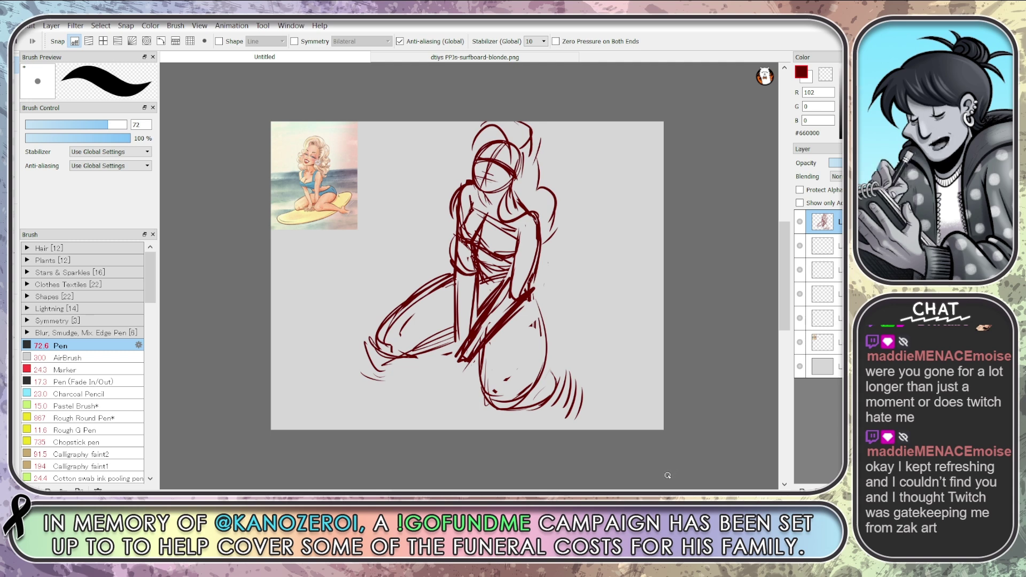
# Sketch the diagonal surfboard edges beneath the figure, with a rounded far end behind her and repeated strokes along the near edge
pyautogui.moveTo(352, 369); pyautogui.dragTo(291, 429)
pyautogui.moveTo(369, 353); pyautogui.dragTo(299, 425)
pyautogui.moveTo(439, 429); pyautogui.dragTo(484, 411)
pyautogui.moveTo(414, 338)
pyautogui.mouseDown()
pyautogui.moveTo(571, 244)
pyautogui.moveTo(630, 256)
pyautogui.mouseUp()
pyautogui.moveTo(612, 255)
pyautogui.mouseDown()
pyautogui.moveTo(597, 304)
pyautogui.moveTo(567, 337)
pyautogui.mouseUp()
pyautogui.moveTo(634, 275); pyautogui.dragTo(555, 372)
pyautogui.moveTo(605, 322); pyautogui.dragTo(582, 345)
pyautogui.moveTo(575, 351); pyautogui.dragTo(529, 395)
pyautogui.moveTo(615, 283); pyautogui.dragTo(561, 364)
pyautogui.moveTo(597, 318); pyautogui.dragTo(568, 353)
pyautogui.moveTo(571, 356); pyautogui.dragTo(519, 407)
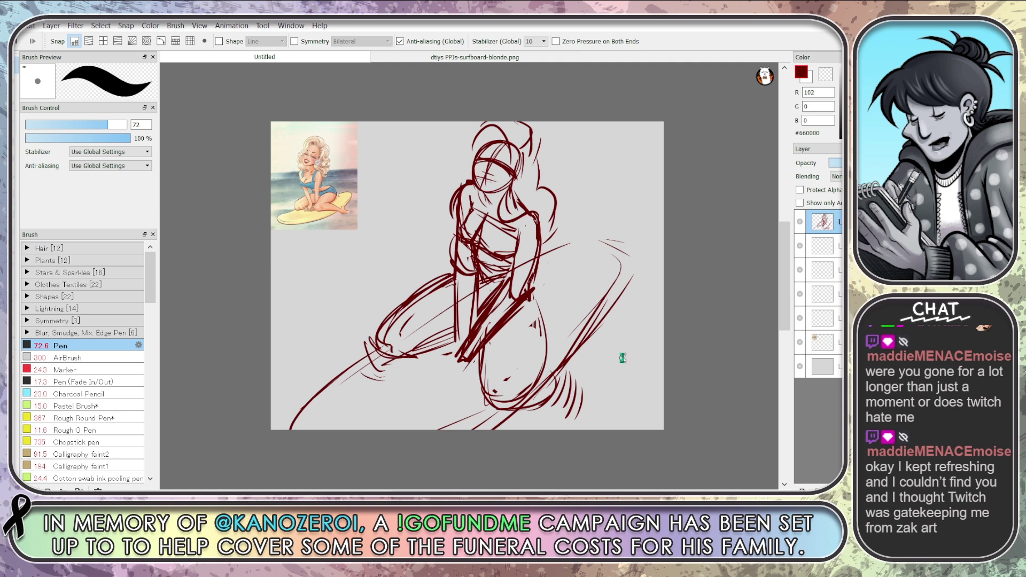
# Scale the sketch down and reposition it within the canvas, then close the surfboard outline with a rounded near end and curved far end
pyautogui.hotkey('ctrl', 't')
pyautogui.moveTo(631, 414)
pyautogui.mouseDown()
pyautogui.moveTo(587, 387)
pyautogui.moveTo(621, 372)
pyautogui.moveTo(613, 366)
pyautogui.mouseUp()
pyautogui.moveTo(540, 356); pyautogui.dragTo(539, 344)
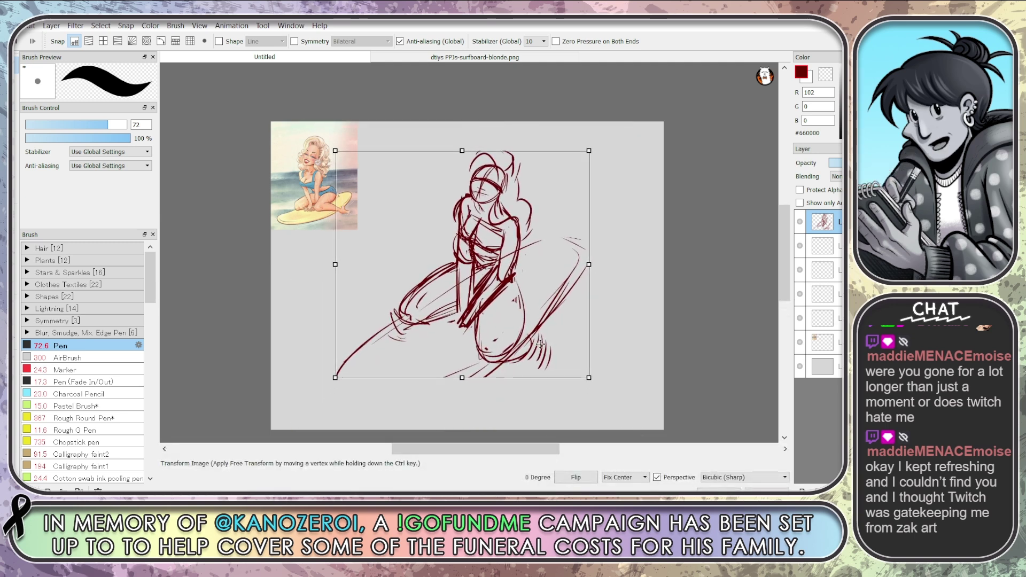
pyautogui.moveTo(334, 388)
pyautogui.mouseDown()
pyautogui.moveTo(330, 406)
pyautogui.moveTo(366, 414)
pyautogui.moveTo(484, 378)
pyautogui.moveTo(537, 326)
pyautogui.moveTo(565, 242)
pyautogui.mouseUp()
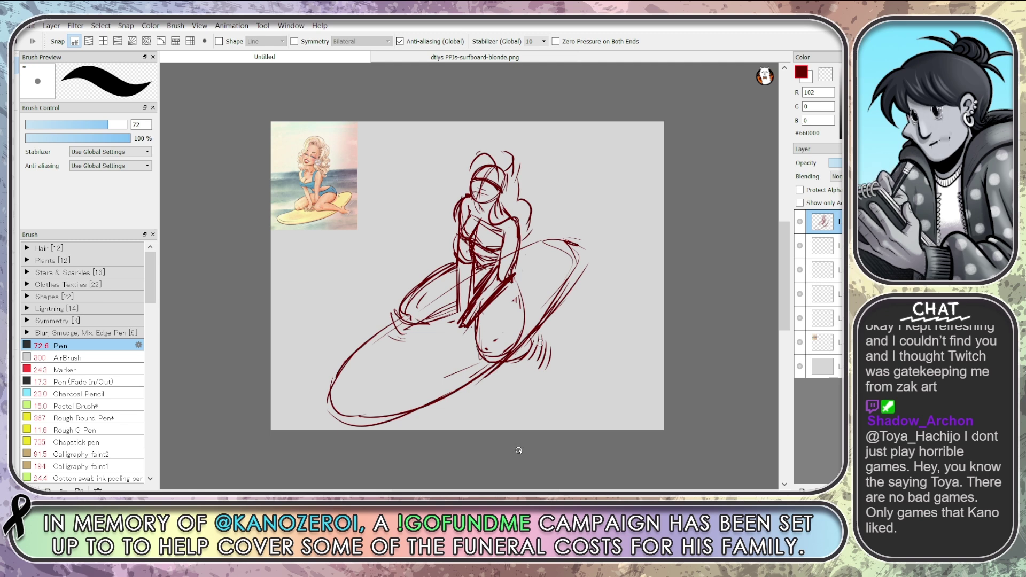
# Draw a horizon line across the full canvas width at head height, broken where it passes behind the figure
pyautogui.moveTo(514, 185); pyautogui.dragTo(613, 182)
pyautogui.moveTo(461, 187)
pyautogui.mouseDown()
pyautogui.moveTo(353, 178)
pyautogui.moveTo(247, 188)
pyautogui.moveTo(269, 186)
pyautogui.mouseUp()
pyautogui.moveTo(520, 183); pyautogui.dragTo(665, 193)
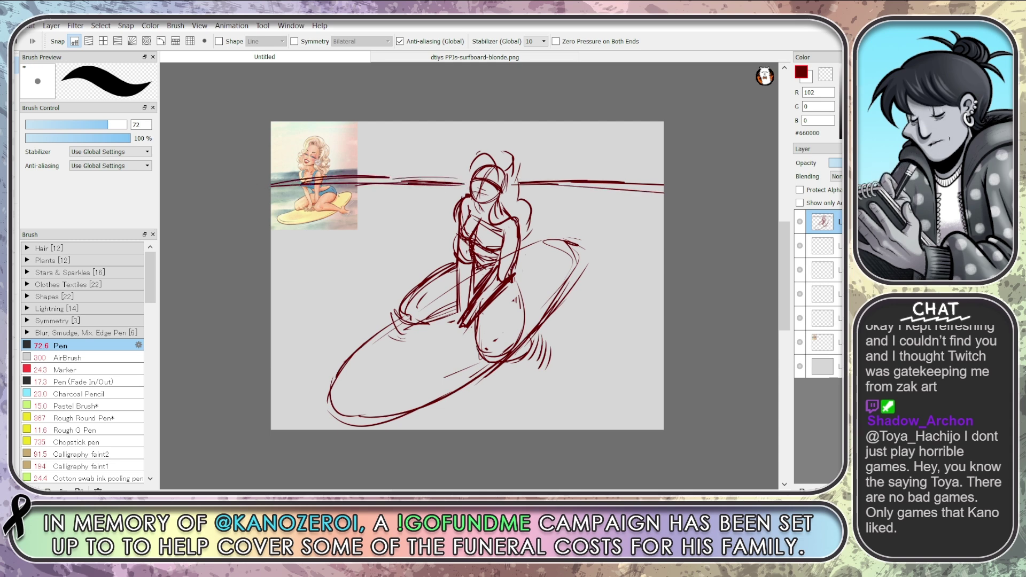
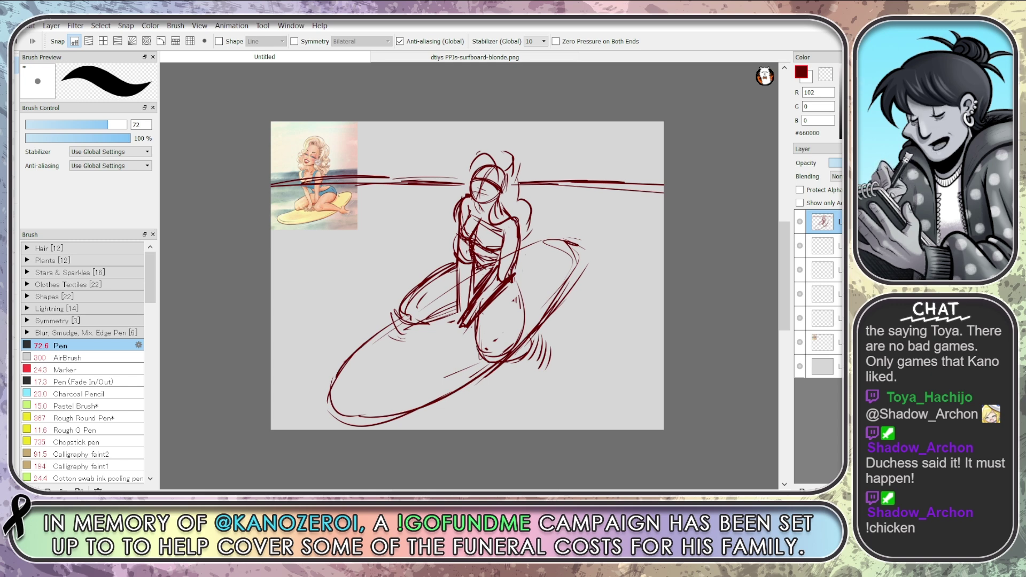
# Scale the whole sketch down slightly and move it up on the canvas, leaving margins beside and below it
pyautogui.hotkey('ctrl', 't')
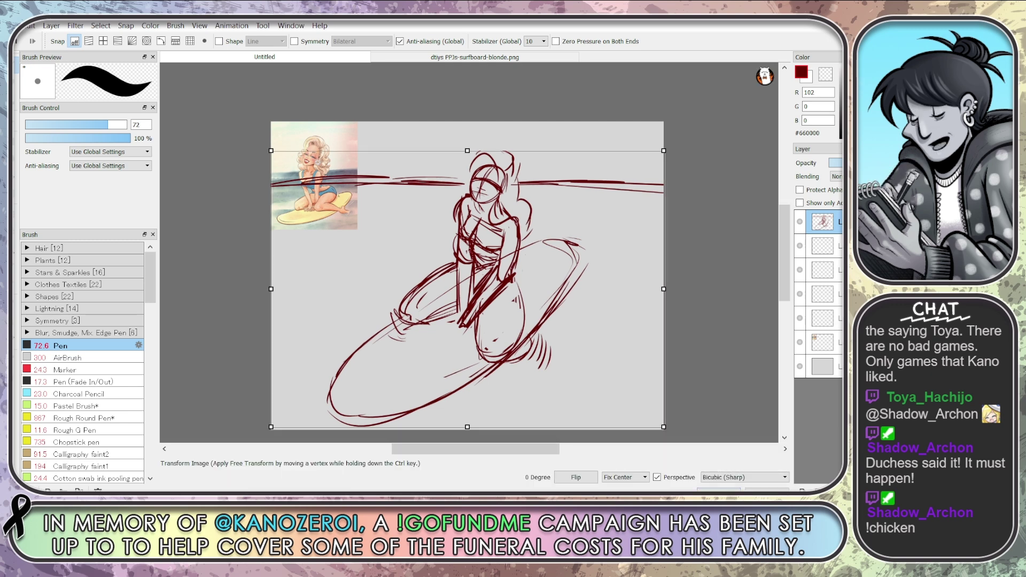
pyautogui.moveTo(664, 427); pyautogui.dragTo(647, 416)
pyautogui.moveTo(561, 393); pyautogui.dragTo(560, 373)
pyautogui.click(725, 487)
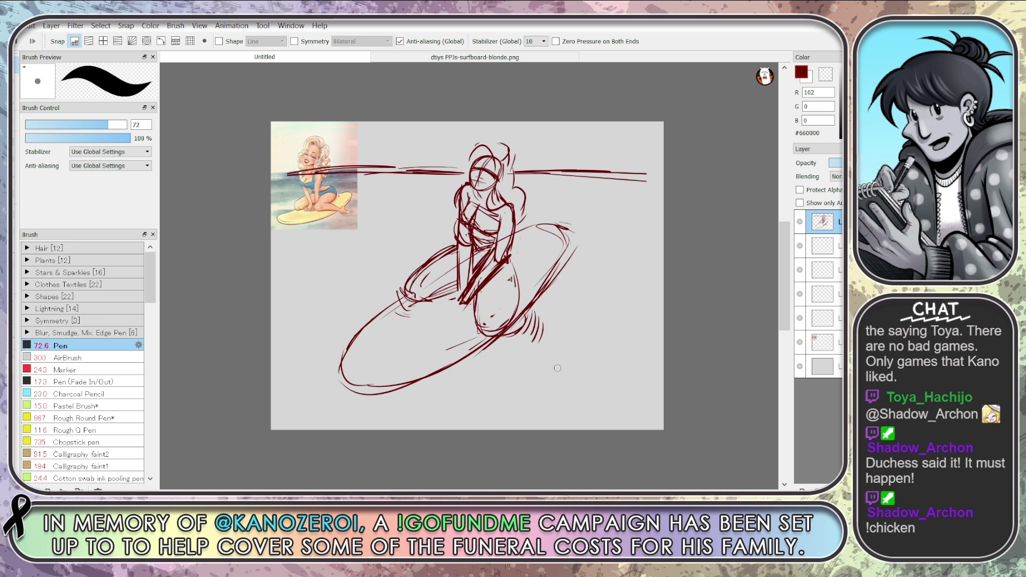
# Sketch rounded hair over the crown, with curls beside the face and toward both shoulders
pyautogui.moveTo(469, 159)
pyautogui.mouseDown()
pyautogui.moveTo(478, 138)
pyautogui.moveTo(503, 163)
pyautogui.moveTo(477, 156)
pyautogui.moveTo(476, 140)
pyautogui.moveTo(455, 169)
pyautogui.mouseUp()
pyautogui.moveTo(464, 178)
pyautogui.mouseDown()
pyautogui.moveTo(452, 186)
pyautogui.moveTo(454, 203)
pyautogui.mouseUp()
pyautogui.moveTo(513, 172); pyautogui.dragTo(516, 187)
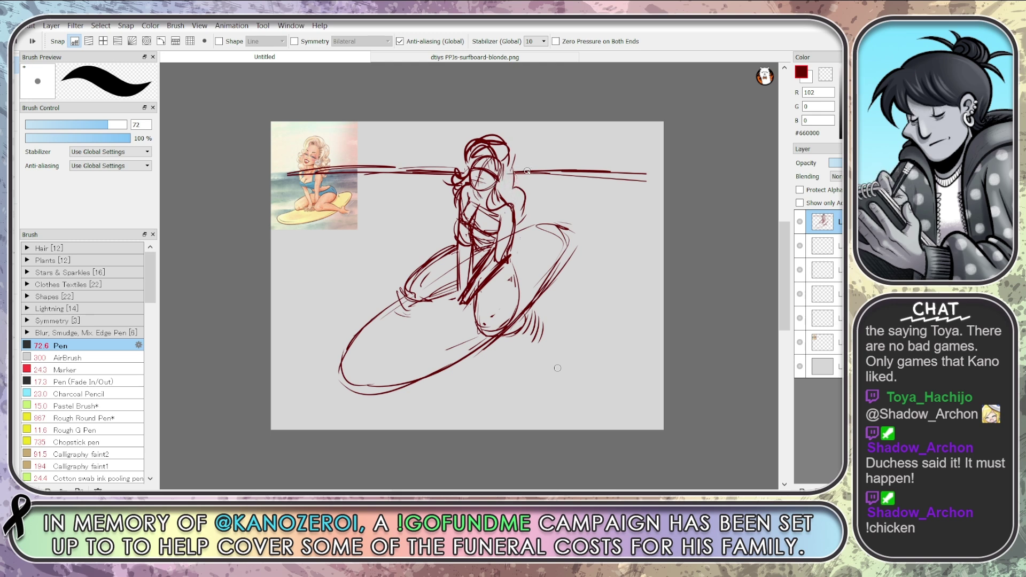
# Erase the rounded crown hair and redraw it with a swept top and wavy locks falling to both shoulders
pyautogui.press('e')
pyautogui.moveTo(505, 150)
pyautogui.mouseDown()
pyautogui.moveTo(466, 153)
pyautogui.moveTo(506, 153)
pyautogui.mouseUp()
pyautogui.moveTo(458, 182); pyautogui.dragTo(447, 172)
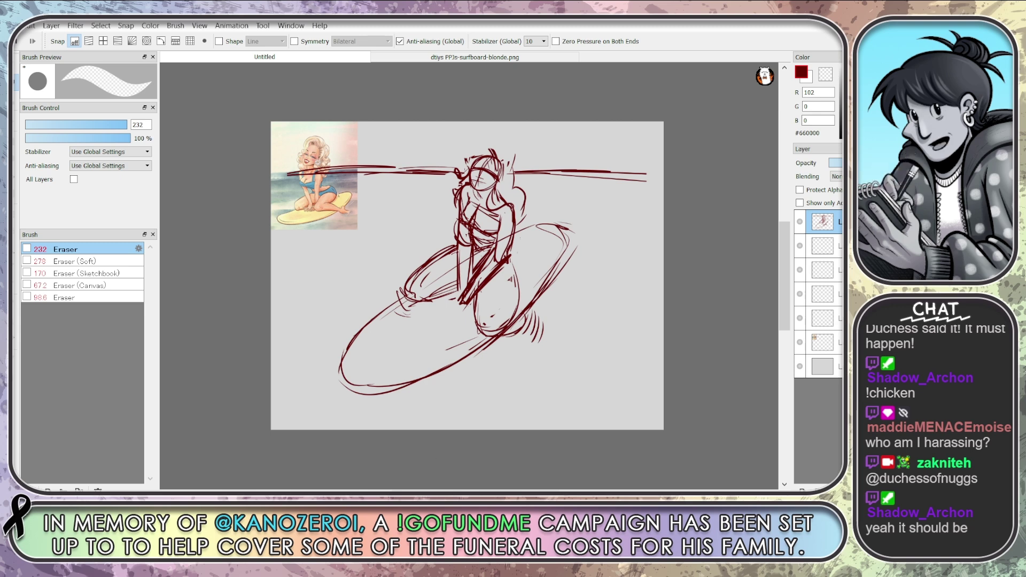
pyautogui.press('b')
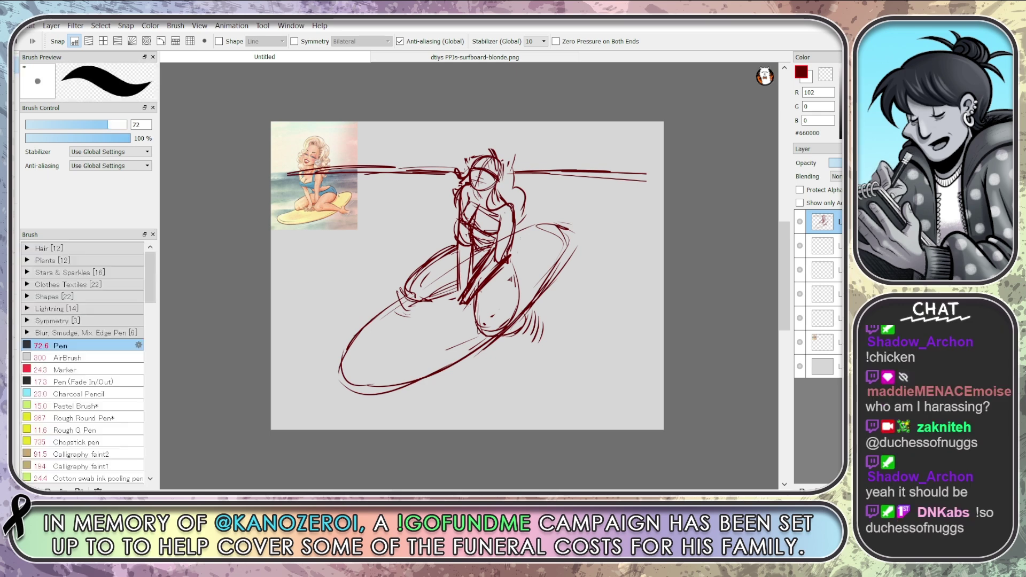
pyautogui.moveTo(500, 166)
pyautogui.mouseDown()
pyautogui.moveTo(511, 167)
pyautogui.moveTo(486, 154)
pyautogui.mouseUp()
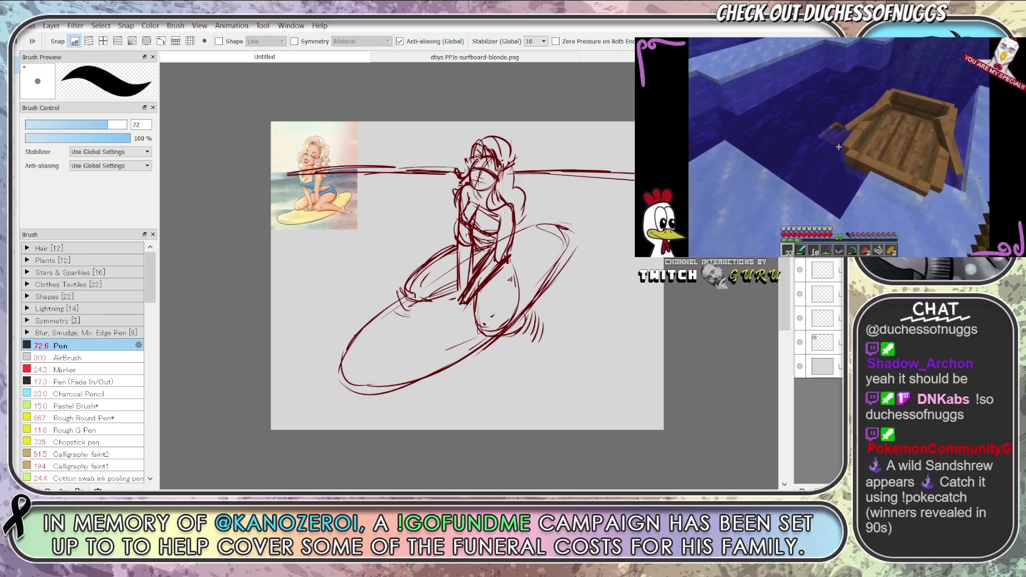
pyautogui.moveTo(516, 164)
pyautogui.mouseDown()
pyautogui.moveTo(521, 222)
pyautogui.moveTo(519, 198)
pyautogui.moveTo(526, 218)
pyautogui.mouseUp()
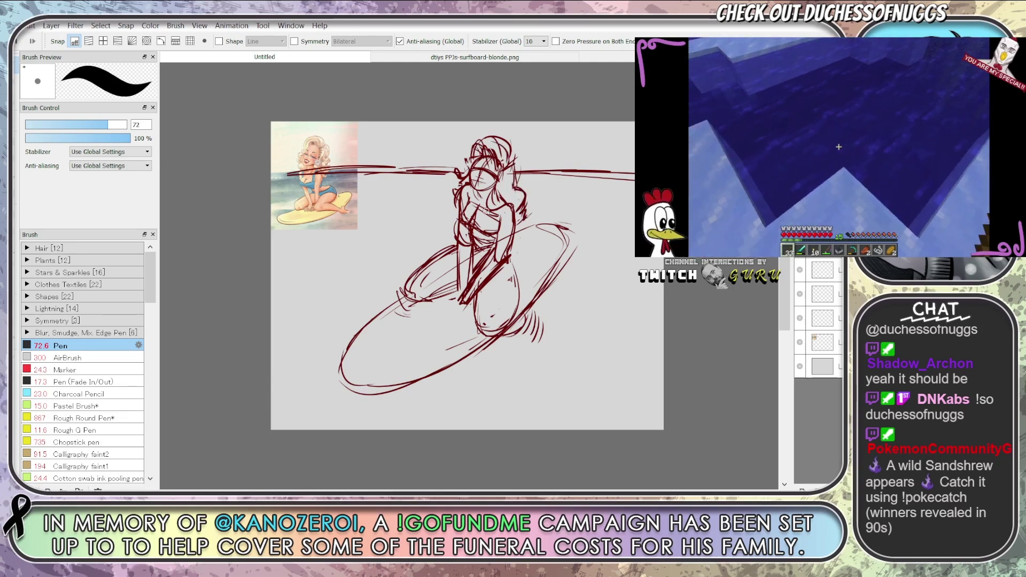
pyautogui.moveTo(464, 187)
pyautogui.mouseDown()
pyautogui.moveTo(469, 197)
pyautogui.moveTo(470, 185)
pyautogui.moveTo(450, 177)
pyautogui.moveTo(452, 205)
pyautogui.mouseUp()
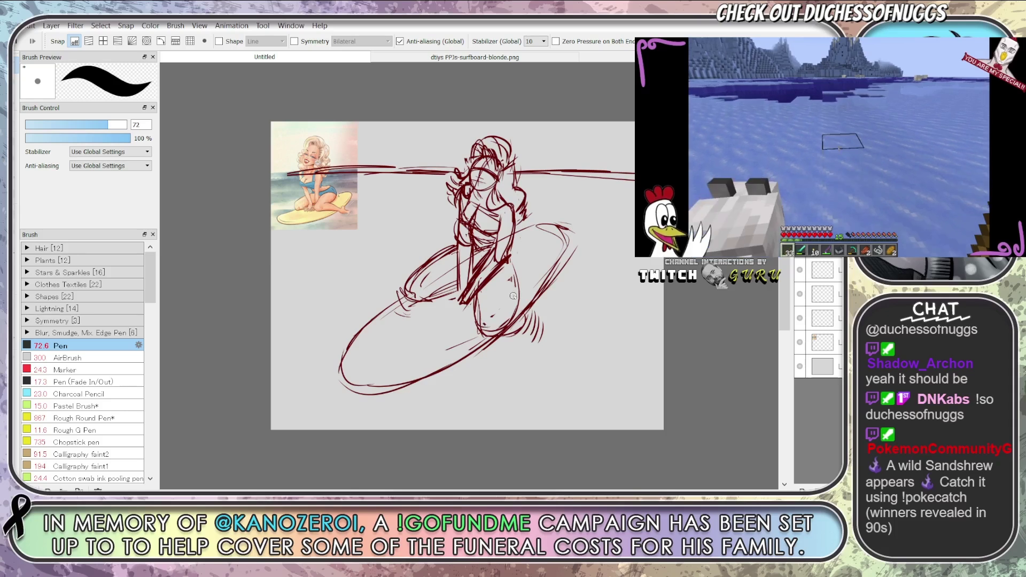
# Strengthen the outline of the thigh farther from the reference, from the hip down around the knee
pyautogui.moveTo(512, 256); pyautogui.dragTo(517, 281)
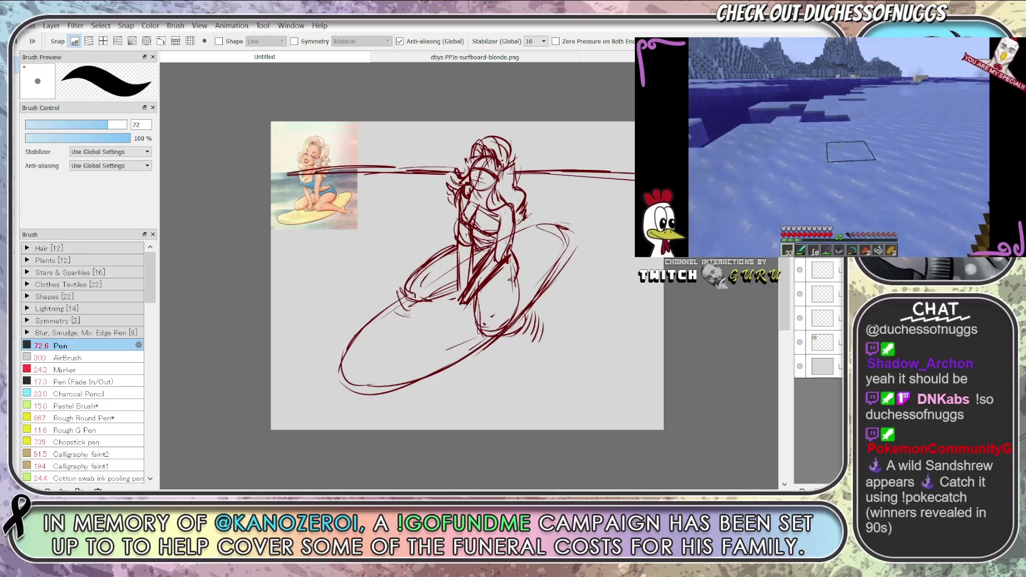
pyautogui.moveTo(506, 221)
pyautogui.mouseDown()
pyautogui.moveTo(467, 227)
pyautogui.moveTo(467, 243)
pyautogui.moveTo(500, 250)
pyautogui.moveTo(507, 228)
pyautogui.moveTo(516, 252)
pyautogui.moveTo(510, 334)
pyautogui.mouseUp()
pyautogui.moveTo(478, 300)
pyautogui.mouseDown()
pyautogui.moveTo(492, 343)
pyautogui.moveTo(484, 337)
pyautogui.moveTo(506, 346)
pyautogui.moveTo(519, 330)
pyautogui.moveTo(494, 345)
pyautogui.moveTo(538, 329)
pyautogui.moveTo(497, 344)
pyautogui.moveTo(526, 325)
pyautogui.mouseUp()
# Try a longer, heavier outline with a squared knee for the reference-side thigh
pyautogui.moveTo(461, 290)
pyautogui.mouseDown()
pyautogui.moveTo(415, 295)
pyautogui.moveTo(410, 272)
pyautogui.moveTo(426, 263)
pyautogui.mouseUp()
pyautogui.moveTo(457, 258)
pyautogui.mouseDown()
pyautogui.moveTo(397, 278)
pyautogui.moveTo(421, 264)
pyautogui.moveTo(406, 293)
pyautogui.moveTo(425, 263)
pyautogui.moveTo(390, 292)
pyautogui.mouseUp()
pyautogui.moveTo(392, 303)
pyautogui.mouseDown()
pyautogui.moveTo(426, 294)
pyautogui.moveTo(391, 304)
pyautogui.moveTo(459, 289)
pyautogui.mouseUp()
pyautogui.moveTo(459, 250); pyautogui.dragTo(390, 285)
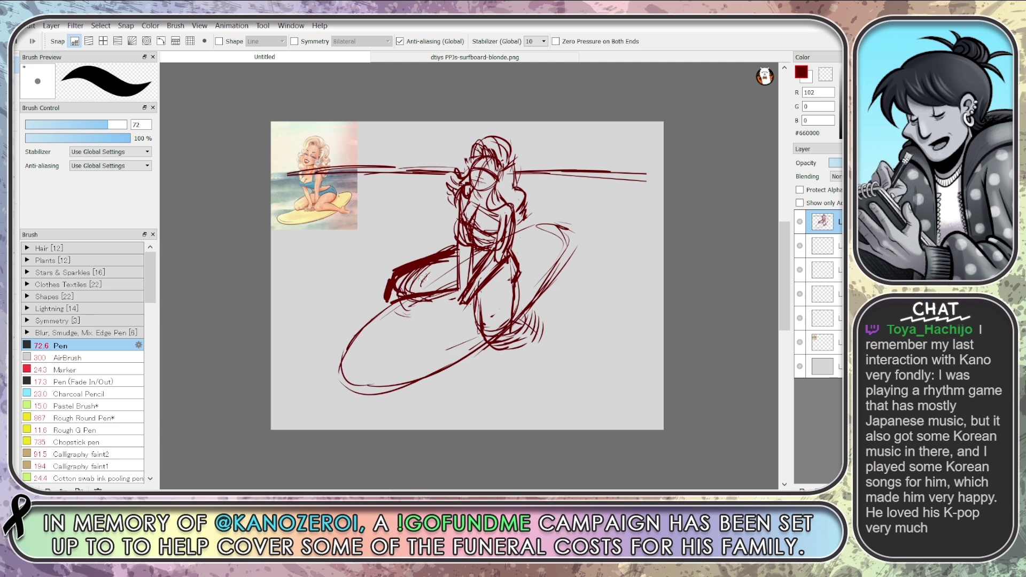
# Erase the lower outline of the reference-side thigh, extend the surfboard edge there, and erase the other thigh with the board edge behind it
pyautogui.press('e')
pyautogui.moveTo(448, 263)
pyautogui.mouseDown()
pyautogui.moveTo(389, 275)
pyautogui.moveTo(440, 268)
pyautogui.moveTo(396, 299)
pyautogui.moveTo(412, 283)
pyautogui.moveTo(449, 309)
pyautogui.moveTo(451, 296)
pyautogui.moveTo(412, 289)
pyautogui.moveTo(417, 312)
pyautogui.moveTo(402, 324)
pyautogui.moveTo(449, 279)
pyautogui.moveTo(460, 297)
pyautogui.mouseUp()
pyautogui.press('b')
pyautogui.moveTo(394, 302); pyautogui.dragTo(454, 269)
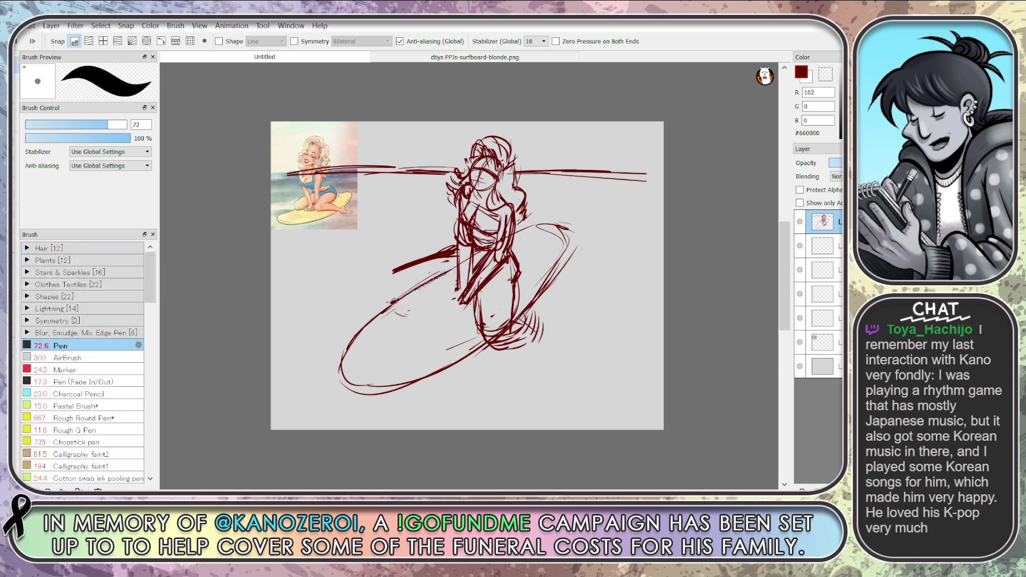
pyautogui.press('e')
pyautogui.moveTo(478, 310)
pyautogui.mouseDown()
pyautogui.moveTo(521, 257)
pyautogui.moveTo(478, 326)
pyautogui.moveTo(513, 358)
pyautogui.moveTo(524, 314)
pyautogui.moveTo(516, 281)
pyautogui.mouseUp()
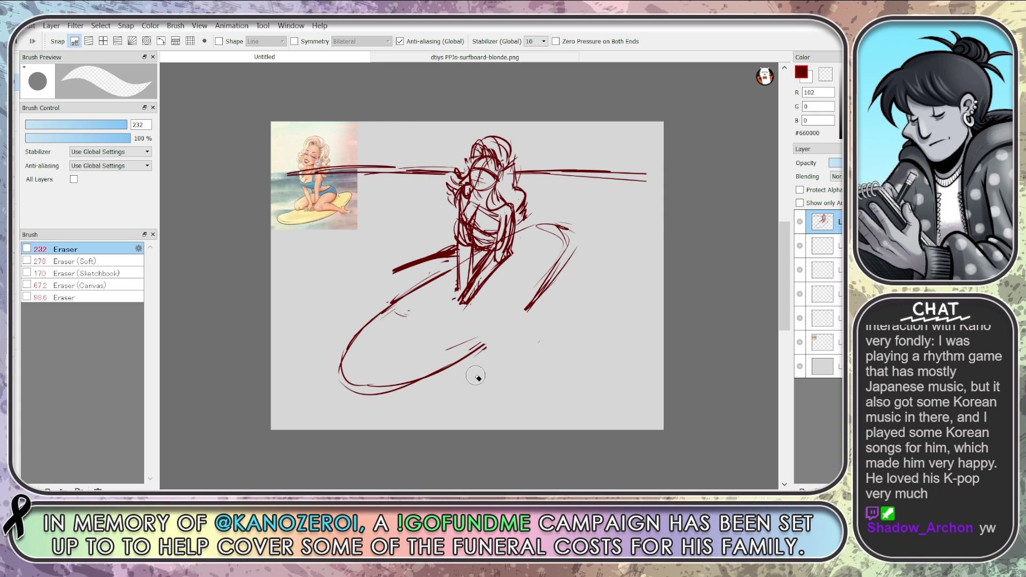
# Undo the thigh erasures and the heavier reference-side thigh strokes
pyautogui.hotkey('ctrl', 'z')
pyautogui.hotkey('ctrl', 'z')
pyautogui.hotkey('ctrl', 'z')
pyautogui.hotkey('ctrl', 'z')
pyautogui.hotkey('ctrl', 'z')
pyautogui.hotkey('ctrl', 'z')
pyautogui.hotkey('ctrl', 'z')
pyautogui.hotkey('ctrl', 'z')
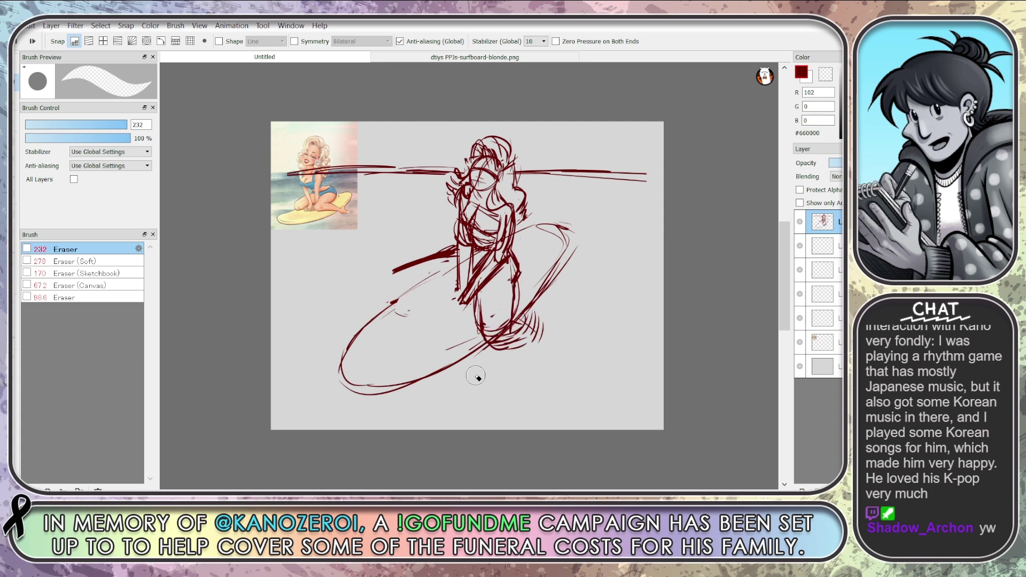
pyautogui.hotkey('ctrl', 'z')
pyautogui.hotkey('ctrl', 'z')
pyautogui.hotkey('ctrl', 'z')
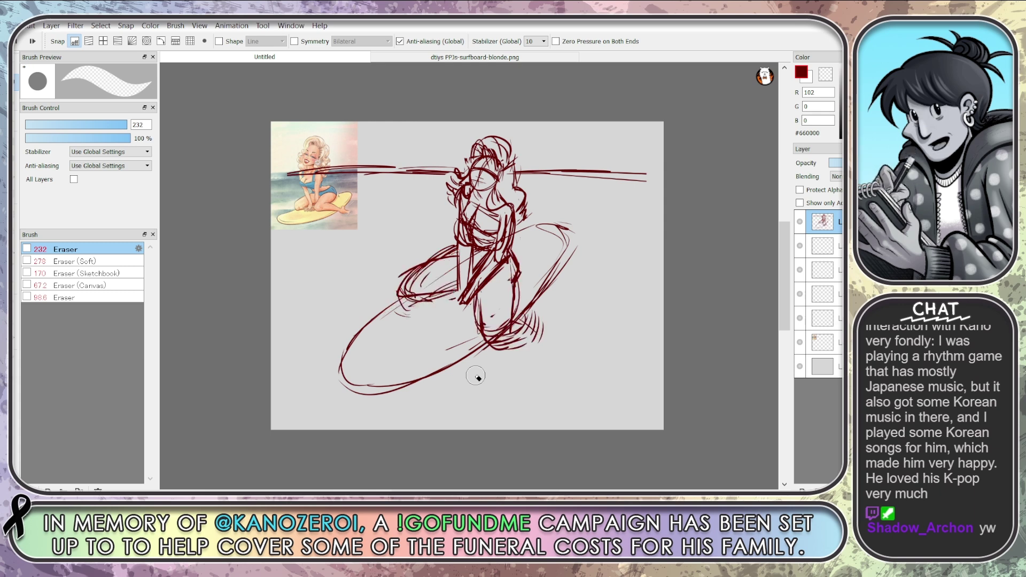
pyautogui.hotkey('ctrl', 'z')
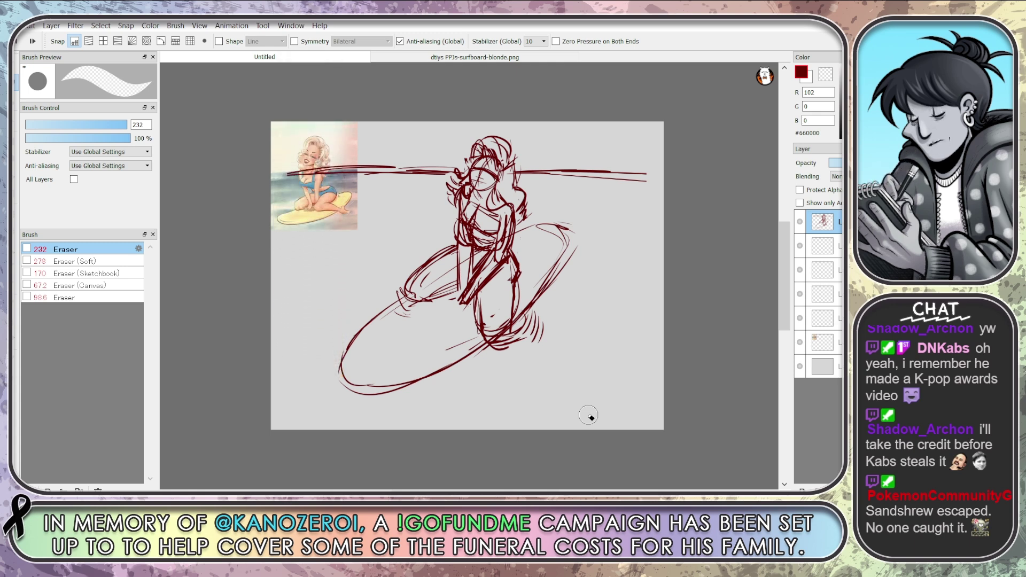
# Try erasing the surfboard's far edge and near end and redrawing them with a pointed nose and a diagonal centre line
pyautogui.moveTo(406, 305)
pyautogui.mouseDown()
pyautogui.moveTo(345, 345)
pyautogui.moveTo(356, 330)
pyautogui.moveTo(386, 311)
pyautogui.moveTo(335, 370)
pyautogui.moveTo(394, 318)
pyautogui.mouseUp()
pyautogui.moveTo(537, 294); pyautogui.dragTo(568, 249)
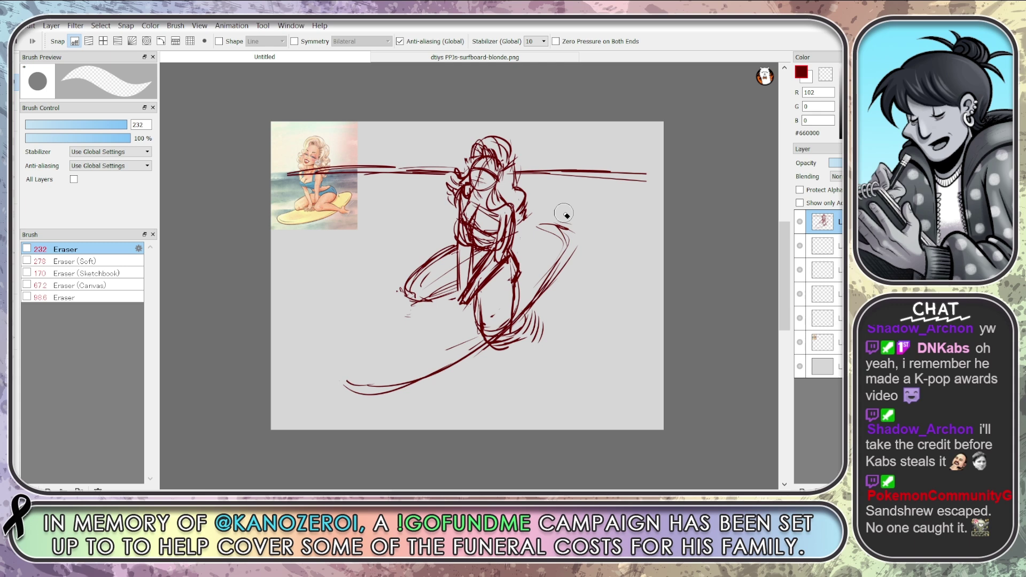
pyautogui.press('b')
pyautogui.moveTo(445, 289); pyautogui.dragTo(354, 343)
pyautogui.moveTo(421, 296)
pyautogui.mouseDown()
pyautogui.moveTo(340, 350)
pyautogui.moveTo(345, 395)
pyautogui.moveTo(379, 400)
pyautogui.mouseUp()
pyautogui.moveTo(414, 299)
pyautogui.mouseDown()
pyautogui.moveTo(384, 316)
pyautogui.moveTo(422, 379)
pyautogui.moveTo(432, 373)
pyautogui.mouseUp()
pyautogui.moveTo(549, 235); pyautogui.dragTo(422, 329)
pyautogui.moveTo(513, 262); pyautogui.dragTo(322, 419)
pyautogui.moveTo(398, 313)
pyautogui.mouseDown()
pyautogui.moveTo(322, 387)
pyautogui.moveTo(385, 393)
pyautogui.moveTo(354, 404)
pyautogui.moveTo(482, 327)
pyautogui.mouseUp()
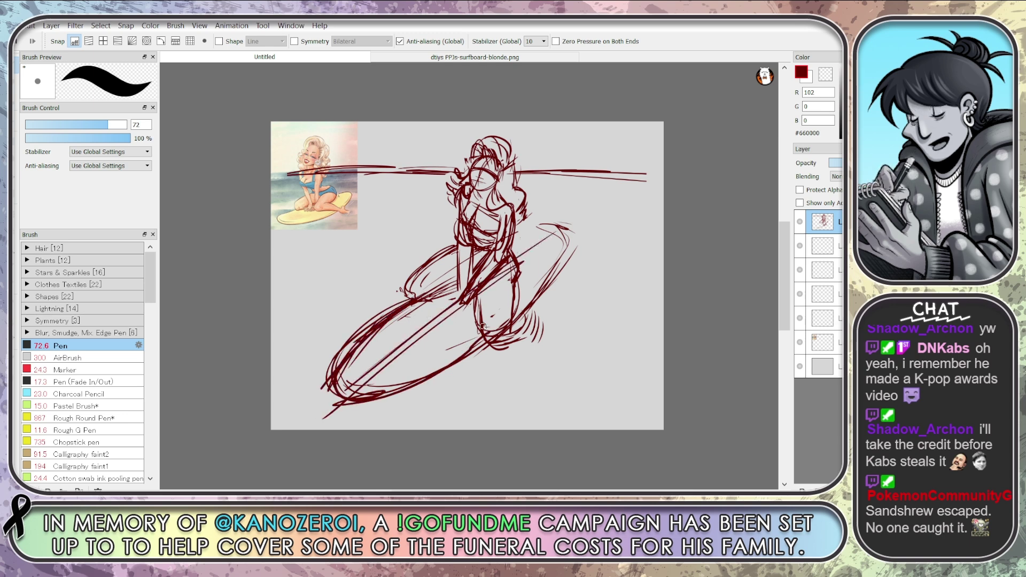
# Undo the pointed surfboard redraw and restore the earlier rounded board outline
pyautogui.hotkey('ctrl', 'z')
pyautogui.hotkey('ctrl', 'z')
pyautogui.hotkey('ctrl', 'z')
pyautogui.hotkey('ctrl', 'z')
pyautogui.hotkey('ctrl', 'z')
pyautogui.hotkey('ctrl', 'z')
pyautogui.hotkey('ctrl', 'z')
pyautogui.hotkey('ctrl', 'z')
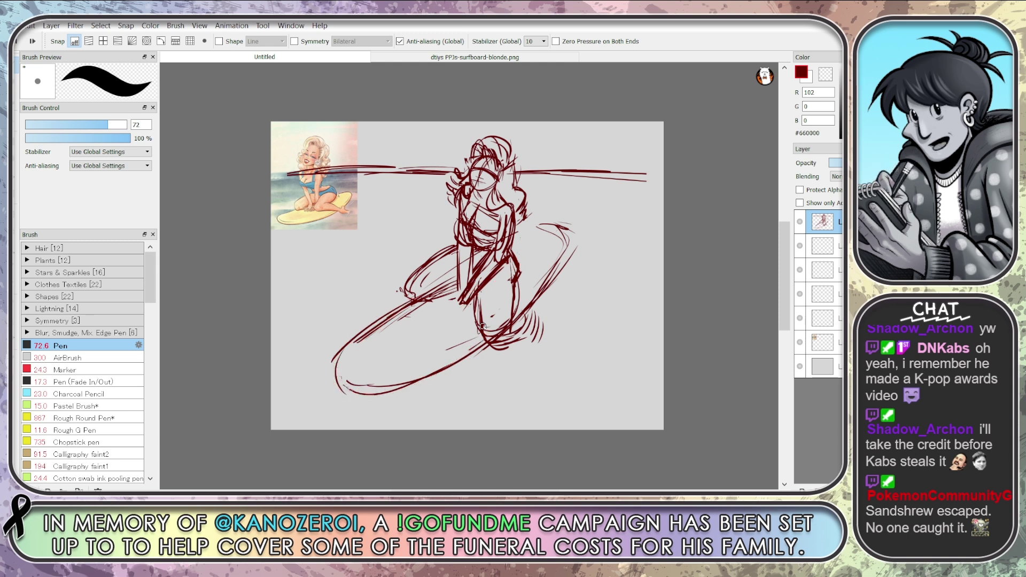
pyautogui.hotkey('ctrl', 'z')
pyautogui.hotkey('ctrl', 'z')
pyautogui.hotkey('ctrl', 'z')
pyautogui.hotkey('ctrl', 'z')
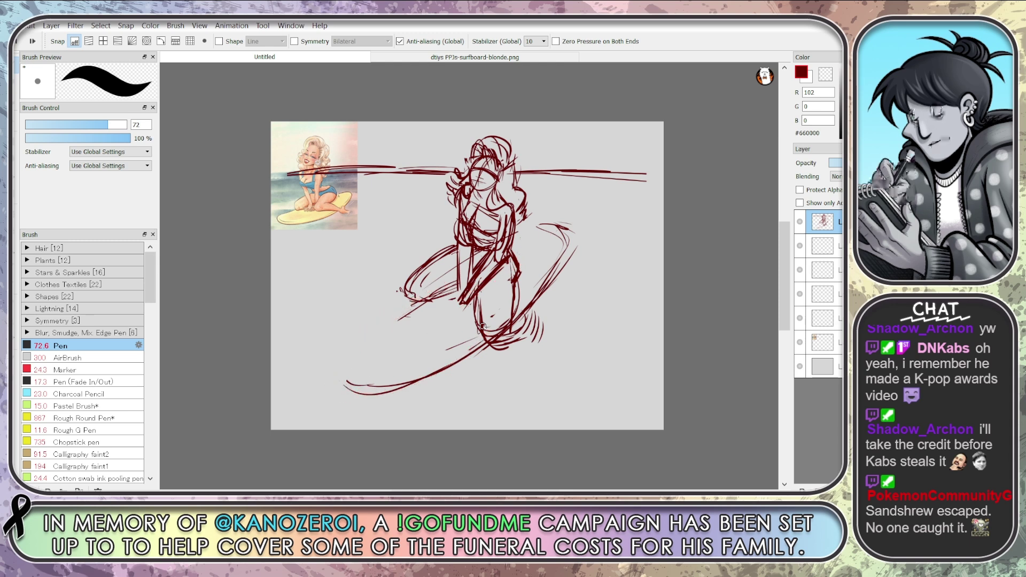
pyautogui.hotkey('ctrl', 'y')
pyautogui.hotkey('ctrl', 'y')
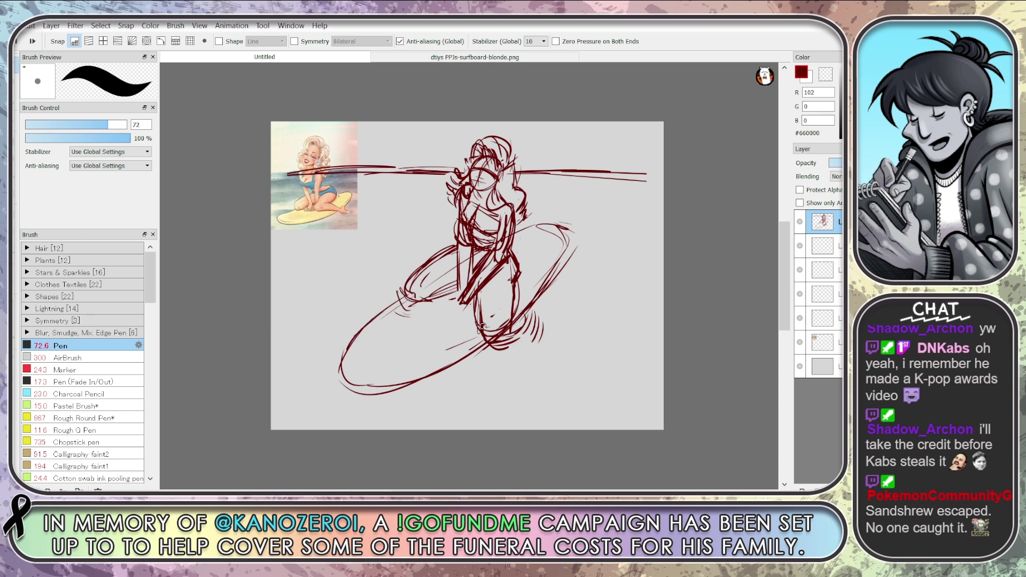
# Try erasing the reference-side thigh and redrawing it with the surfboard edge beneath
pyautogui.press('e')
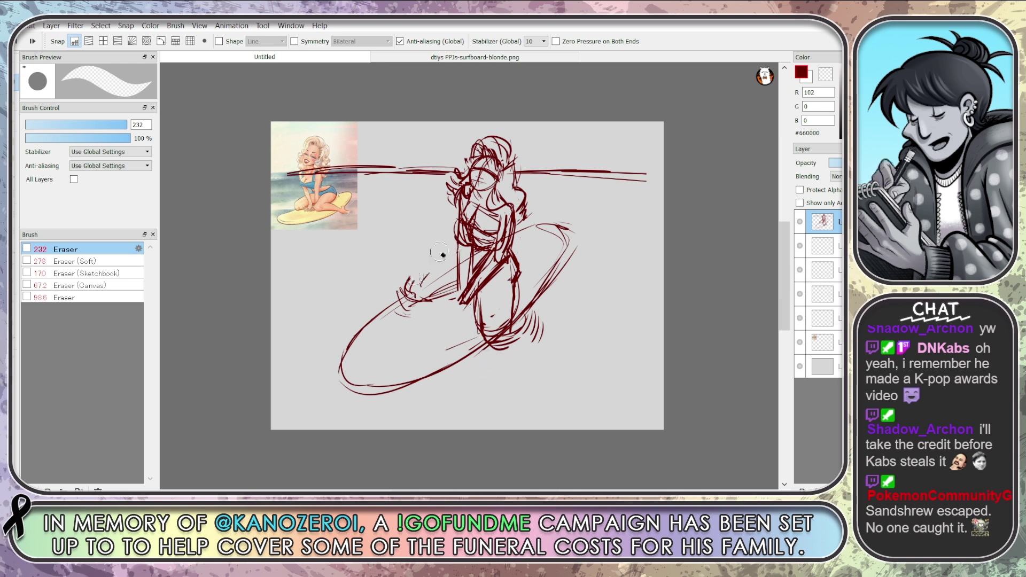
pyautogui.moveTo(459, 300)
pyautogui.mouseDown()
pyautogui.moveTo(441, 262)
pyautogui.moveTo(413, 329)
pyautogui.moveTo(401, 265)
pyautogui.mouseUp()
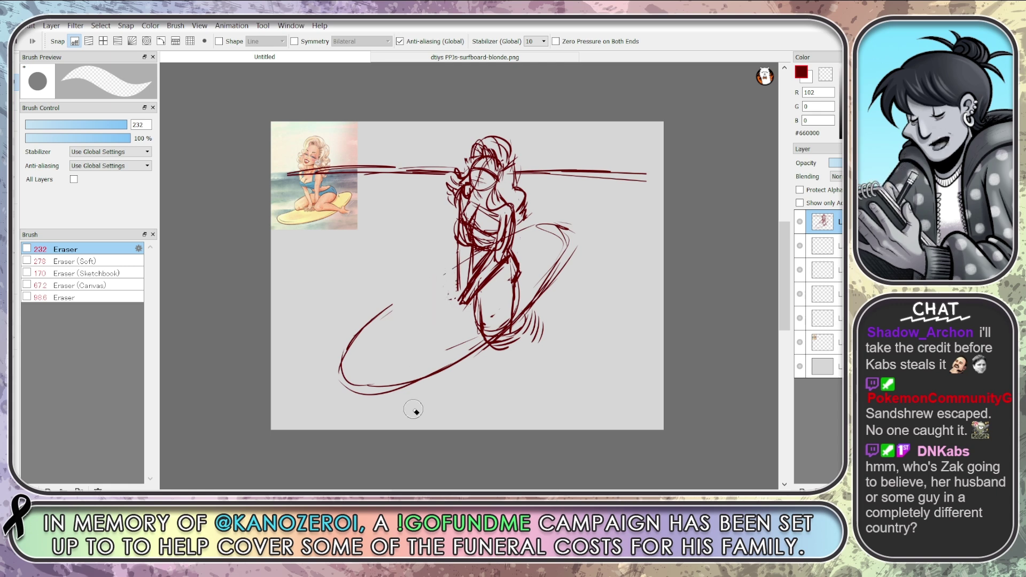
pyautogui.press('b')
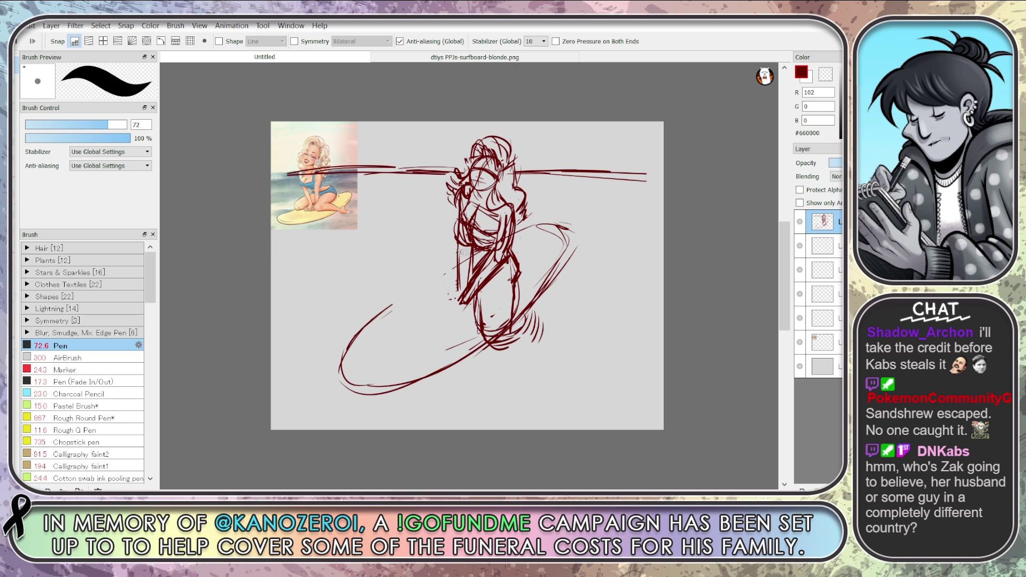
pyautogui.moveTo(455, 283); pyautogui.dragTo(395, 313)
pyautogui.moveTo(457, 245); pyautogui.dragTo(405, 286)
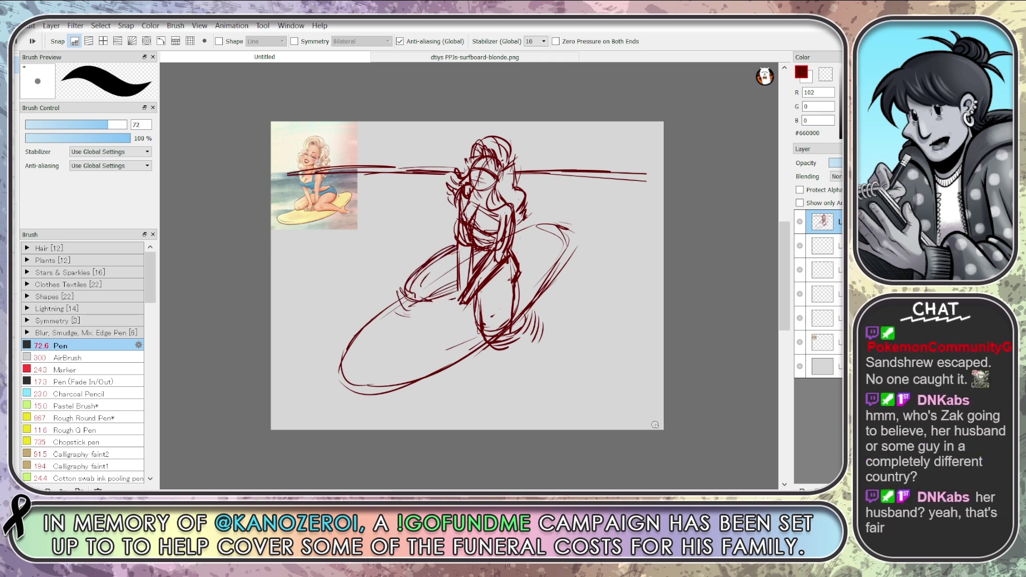
# Add short strokes around the reference-side knee, trying and undoing lines across the board toward the other knee
pyautogui.moveTo(407, 306); pyautogui.dragTo(449, 298)
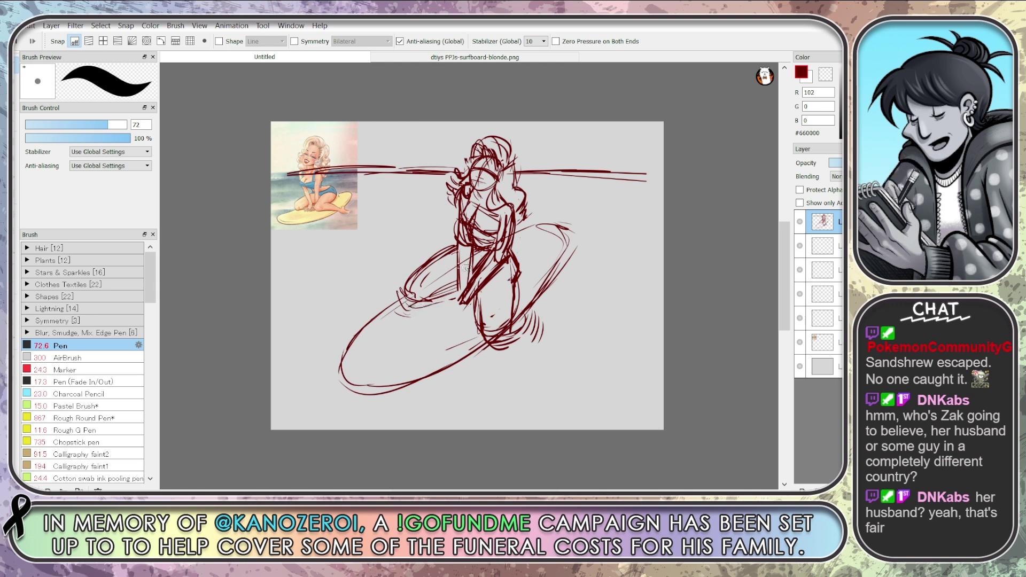
pyautogui.moveTo(395, 295)
pyautogui.mouseDown()
pyautogui.moveTo(441, 318)
pyautogui.moveTo(468, 348)
pyautogui.moveTo(465, 339)
pyautogui.mouseUp()
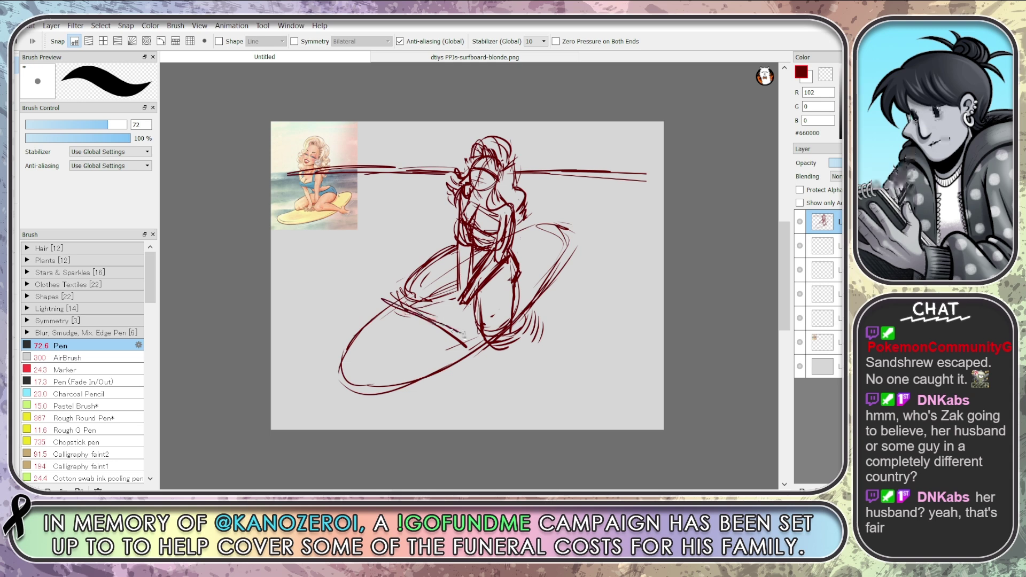
pyautogui.moveTo(428, 294); pyautogui.dragTo(474, 335)
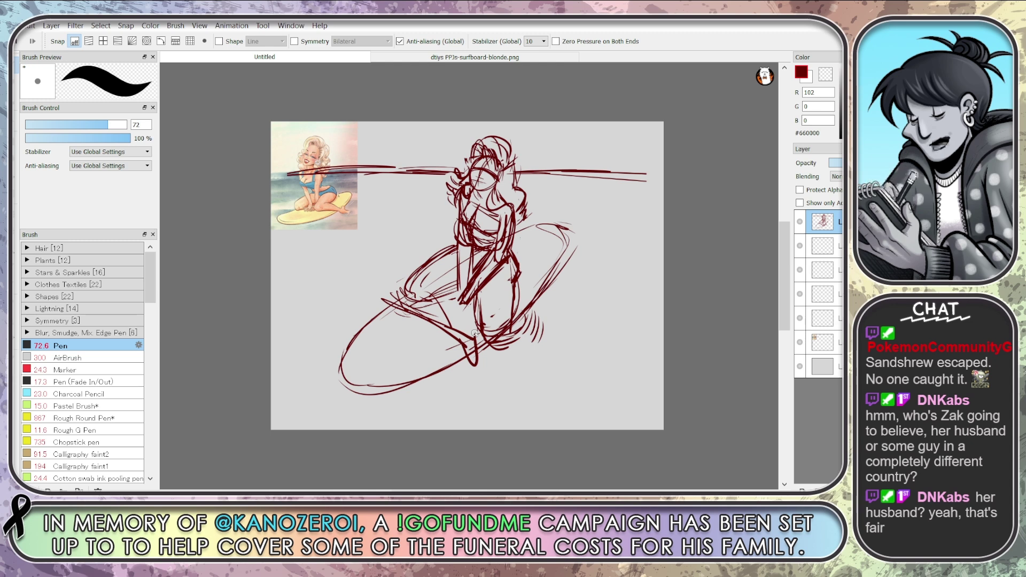
pyautogui.hotkey('ctrl', 'z')
pyautogui.hotkey('ctrl', 'z')
pyautogui.hotkey('ctrl', 'z')
pyautogui.hotkey('ctrl', 'z')
pyautogui.hotkey('ctrl', 'z')
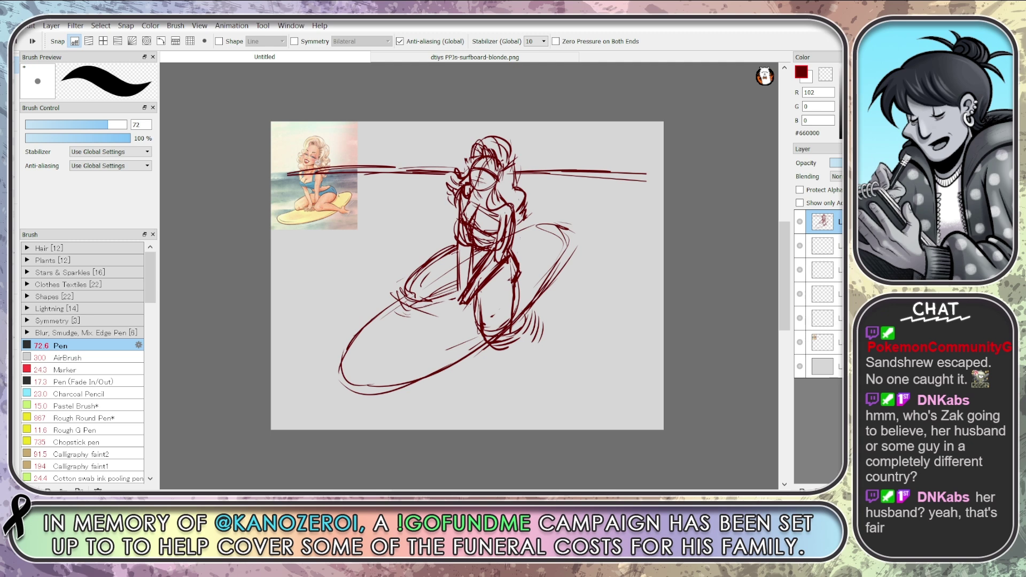
# Lower the sketch layer's opacity beneath an empty layer made active for drawing, and mirror the canvas view horizontally
pyautogui.click(851, 163)
pyautogui.moveTo(823, 246); pyautogui.dragTo(823, 215)
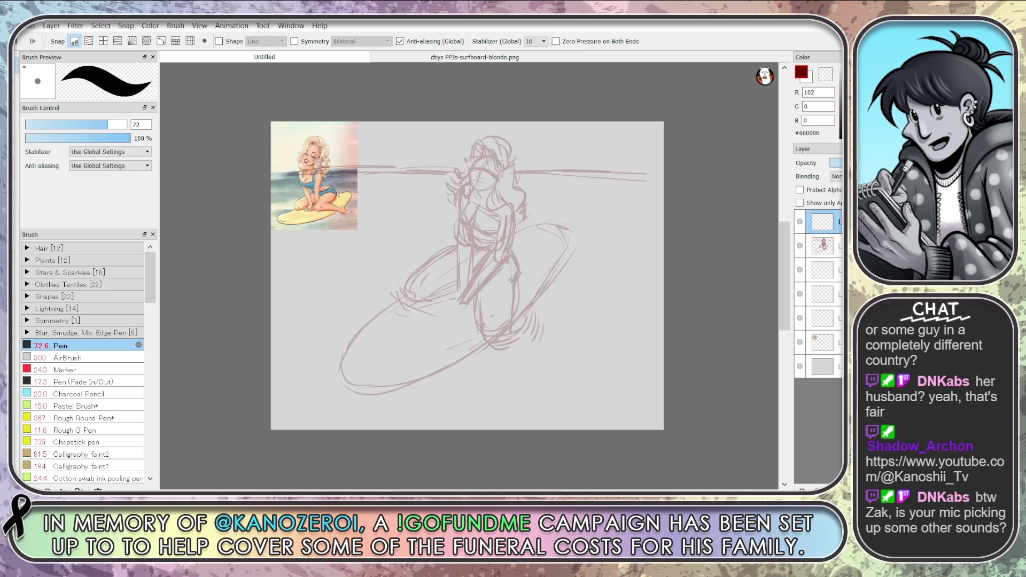
pyautogui.click(840, 246)
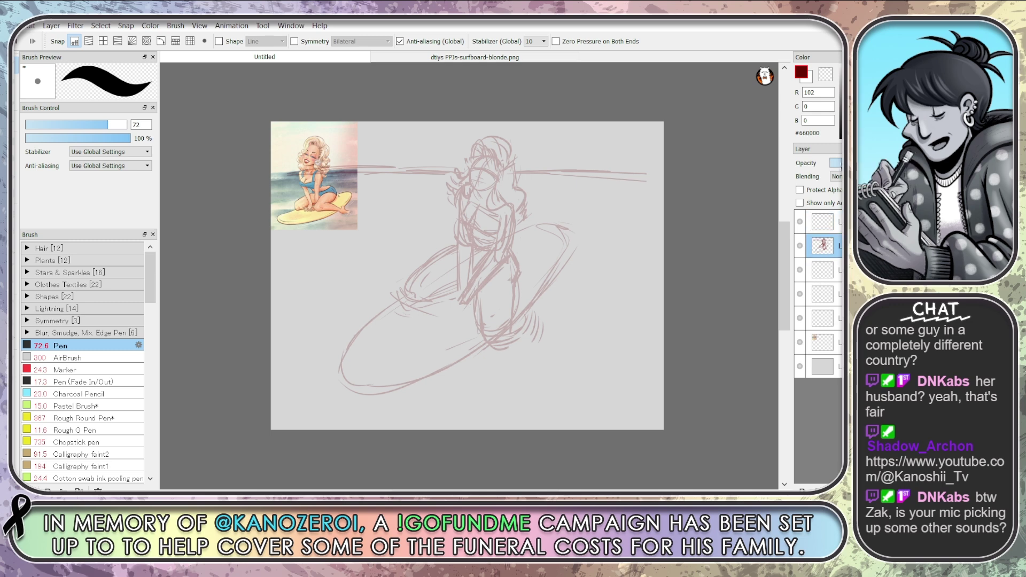
pyautogui.press('h')
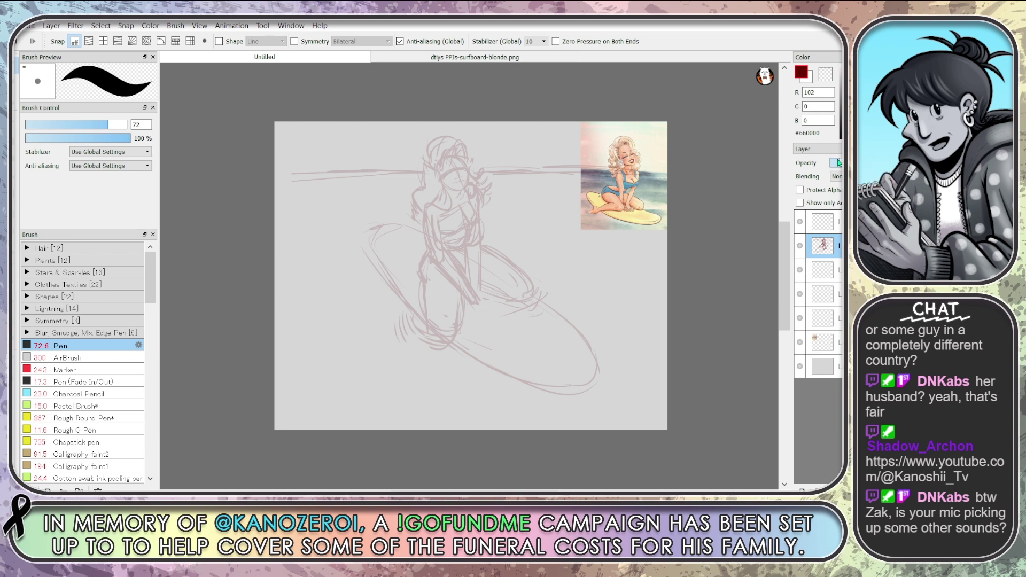
pyautogui.click(838, 222)
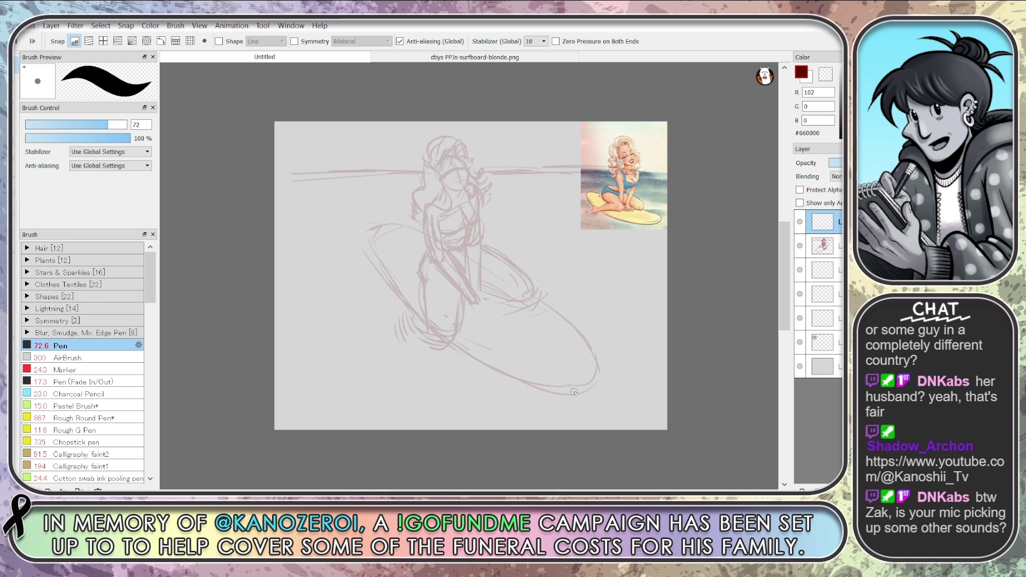
# Redraw the surfboard on the top layer with a centre line, long curved edges and a squared far end, and lower that layer's opacity
pyautogui.moveTo(392, 231); pyautogui.dragTo(593, 380)
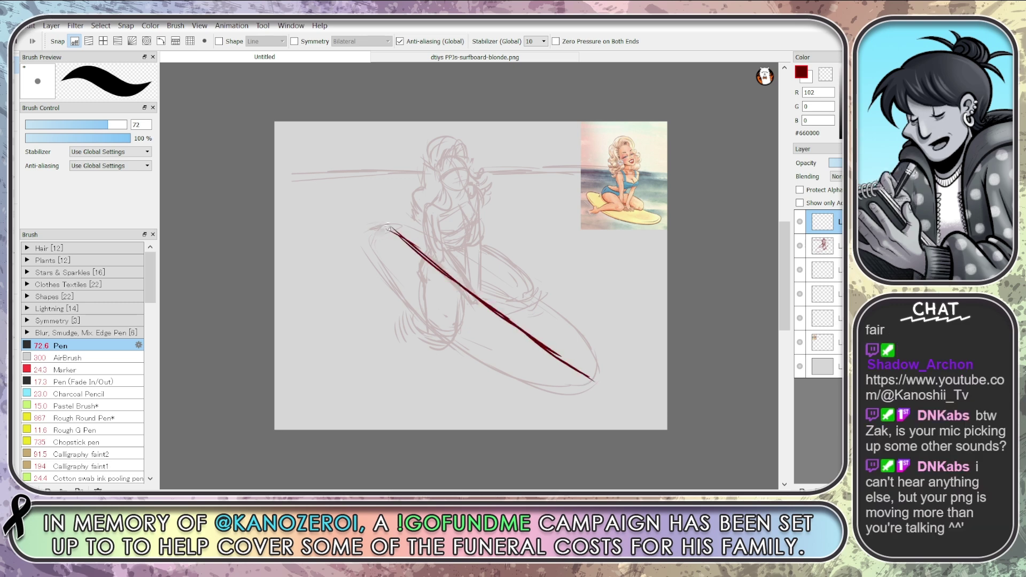
pyautogui.moveTo(389, 228)
pyautogui.mouseDown()
pyautogui.moveTo(375, 238)
pyautogui.moveTo(384, 263)
pyautogui.moveTo(386, 231)
pyautogui.moveTo(369, 244)
pyautogui.moveTo(401, 227)
pyautogui.moveTo(545, 315)
pyautogui.mouseUp()
pyautogui.moveTo(455, 255); pyautogui.dragTo(594, 352)
pyautogui.moveTo(492, 280); pyautogui.dragTo(581, 336)
pyautogui.moveTo(458, 252); pyautogui.dragTo(541, 307)
pyautogui.moveTo(370, 244)
pyautogui.mouseDown()
pyautogui.moveTo(506, 371)
pyautogui.moveTo(570, 325)
pyautogui.moveTo(446, 250)
pyautogui.mouseUp()
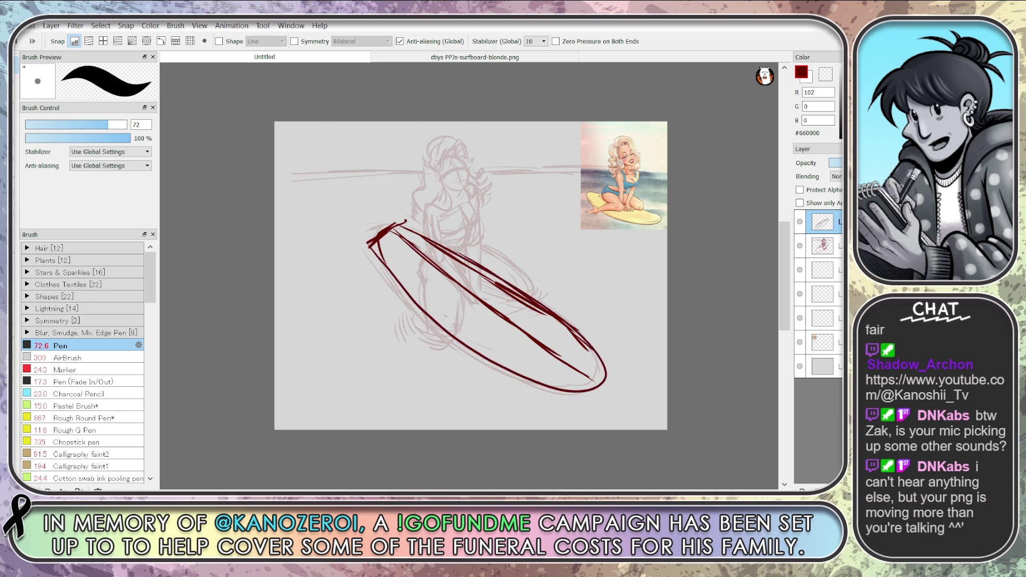
pyautogui.click(847, 163)
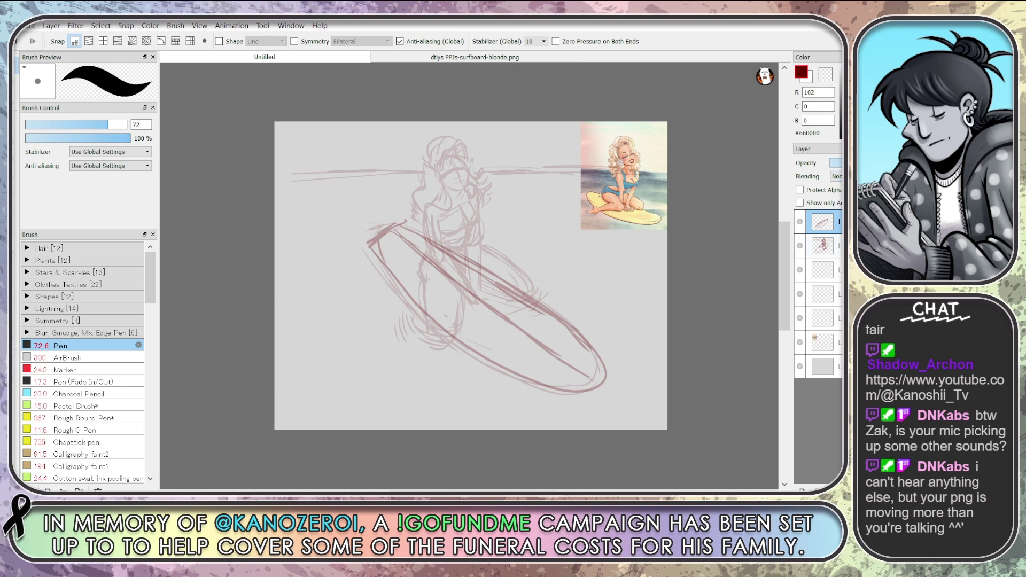
# Add a new layer on top for the figure and hide the redrawn surfboard layer
pyautogui.hotkey('ctrl', 'shift', 'n')
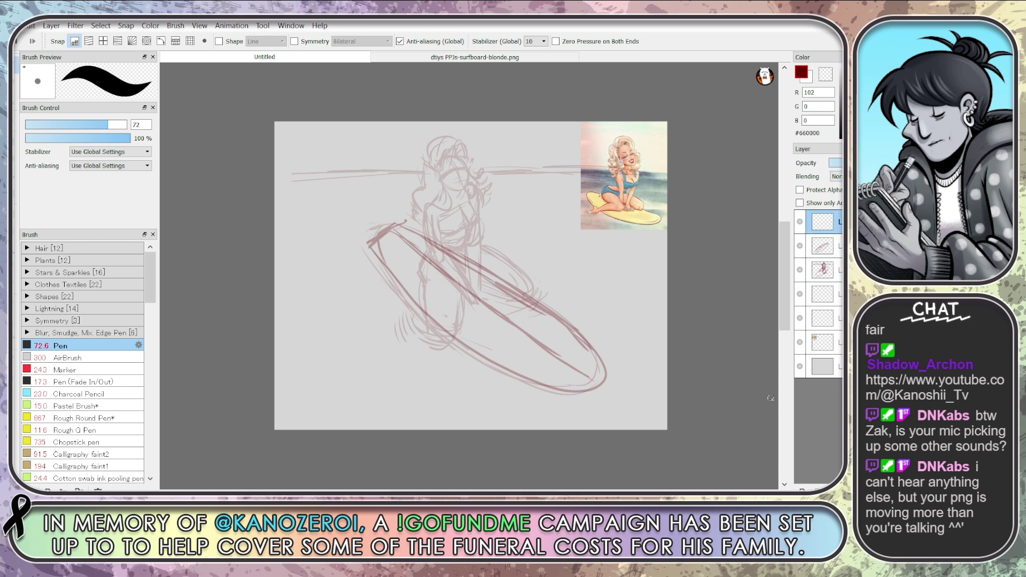
pyautogui.click(800, 246)
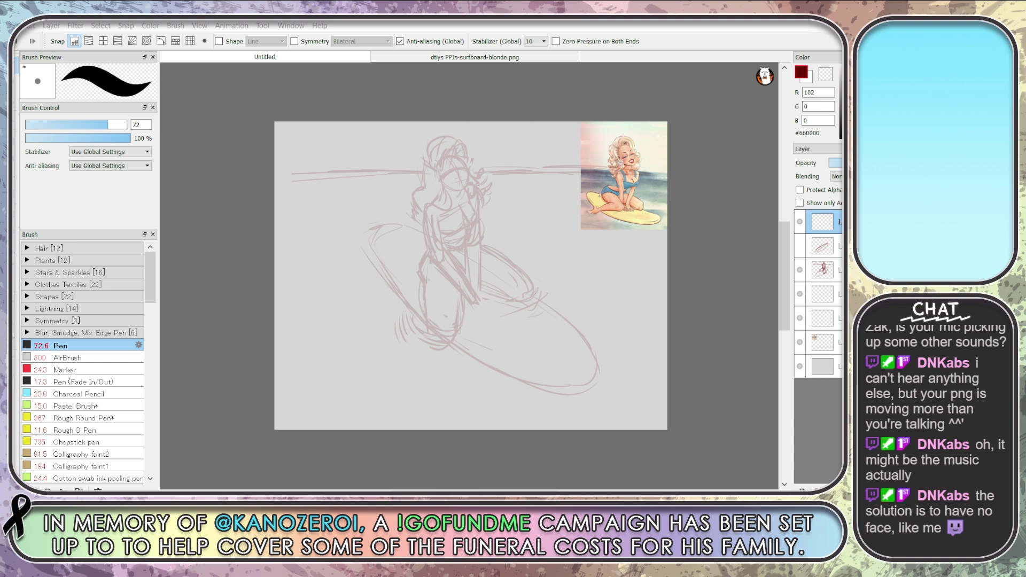
pyautogui.click(485, 473)
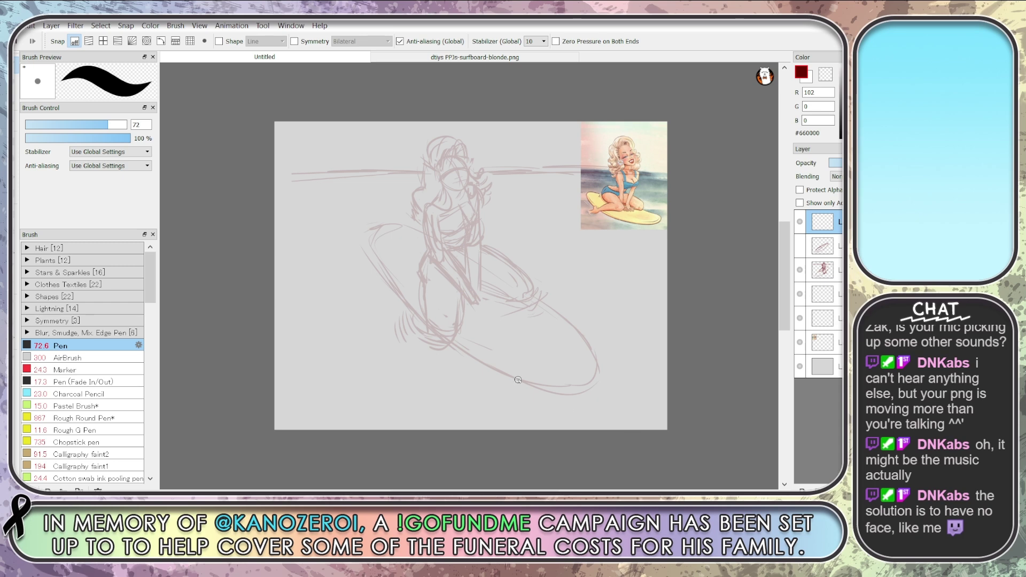
pyautogui.scroll(3, 465, 169)
pyautogui.scroll(-2, 466, 169)
pyautogui.press('space')
pyautogui.scroll(-1, 481, 291)
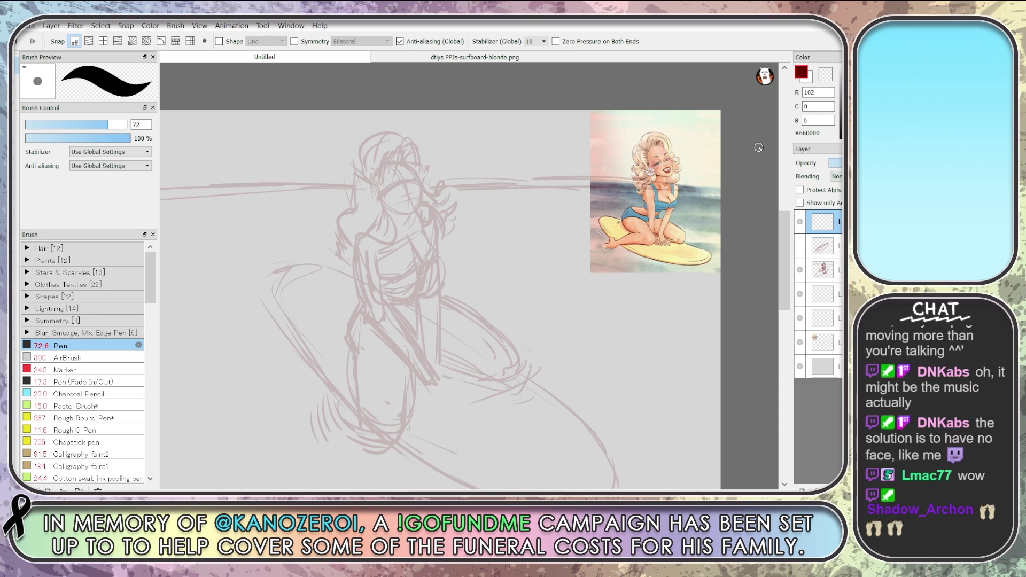
# Try rough head and shoulder strokes over the faded figure, clearing the layer after each attempt
pyautogui.moveTo(390, 164); pyautogui.dragTo(412, 214)
pyautogui.moveTo(390, 163)
pyautogui.mouseDown()
pyautogui.moveTo(408, 218)
pyautogui.moveTo(415, 178)
pyautogui.moveTo(395, 185)
pyautogui.moveTo(403, 195)
pyautogui.moveTo(415, 189)
pyautogui.moveTo(408, 206)
pyautogui.moveTo(418, 177)
pyautogui.moveTo(413, 217)
pyautogui.moveTo(422, 186)
pyautogui.moveTo(416, 217)
pyautogui.moveTo(411, 173)
pyautogui.mouseUp()
pyautogui.press('Delete')
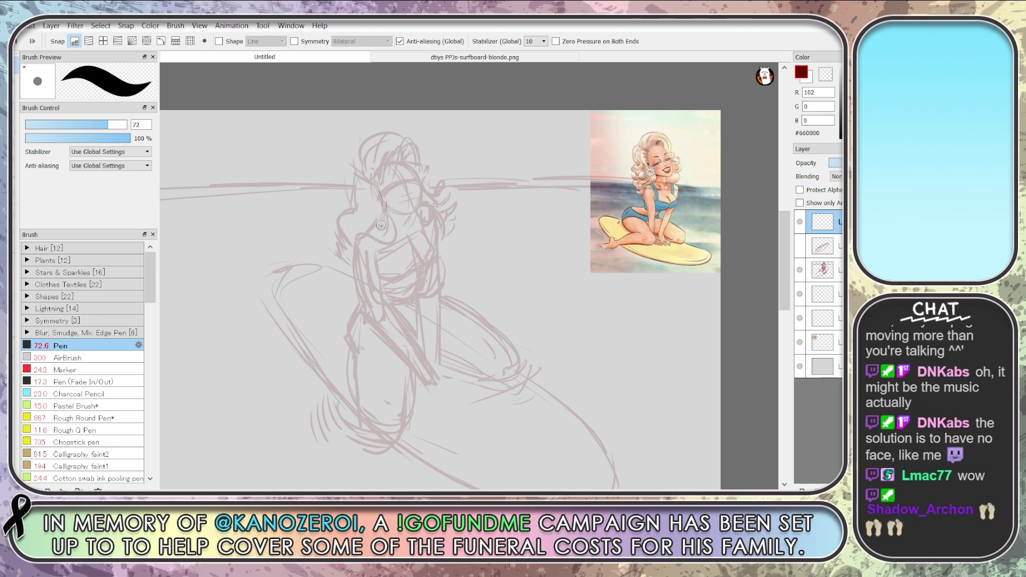
pyautogui.moveTo(386, 202); pyautogui.dragTo(349, 250)
pyautogui.moveTo(409, 219)
pyautogui.mouseDown()
pyautogui.moveTo(439, 235)
pyautogui.moveTo(432, 217)
pyautogui.moveTo(440, 237)
pyautogui.moveTo(415, 205)
pyautogui.moveTo(430, 216)
pyautogui.mouseUp()
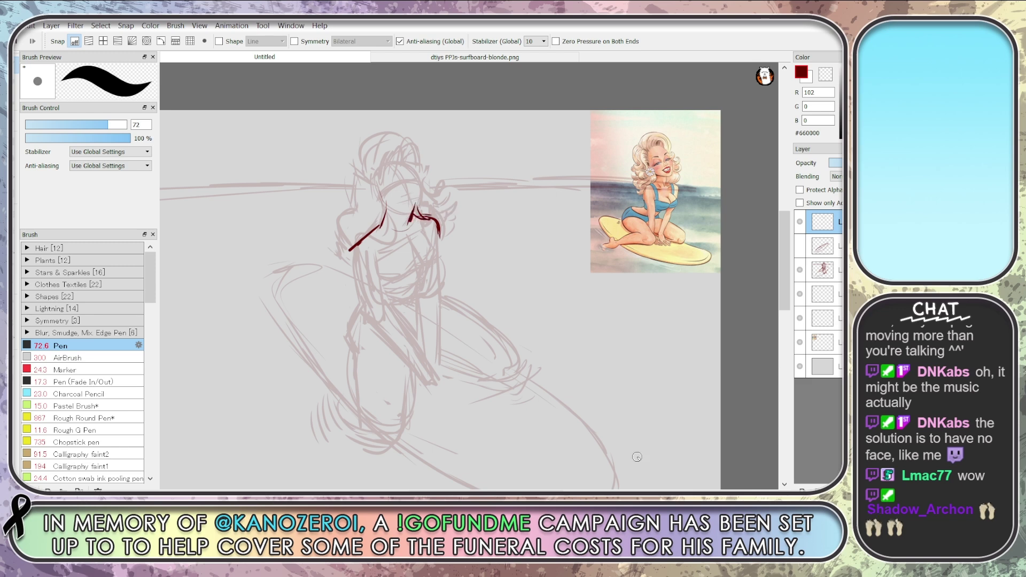
pyautogui.press('Delete')
# Draw the curved outline of the head and reduce the pen size to 12.8
pyautogui.moveTo(405, 161)
pyautogui.mouseDown()
pyautogui.moveTo(379, 193)
pyautogui.moveTo(421, 188)
pyautogui.moveTo(417, 177)
pyautogui.moveTo(404, 181)
pyautogui.moveTo(411, 194)
pyautogui.mouseUp()
pyautogui.moveTo(110, 126); pyautogui.dragTo(91, 125)
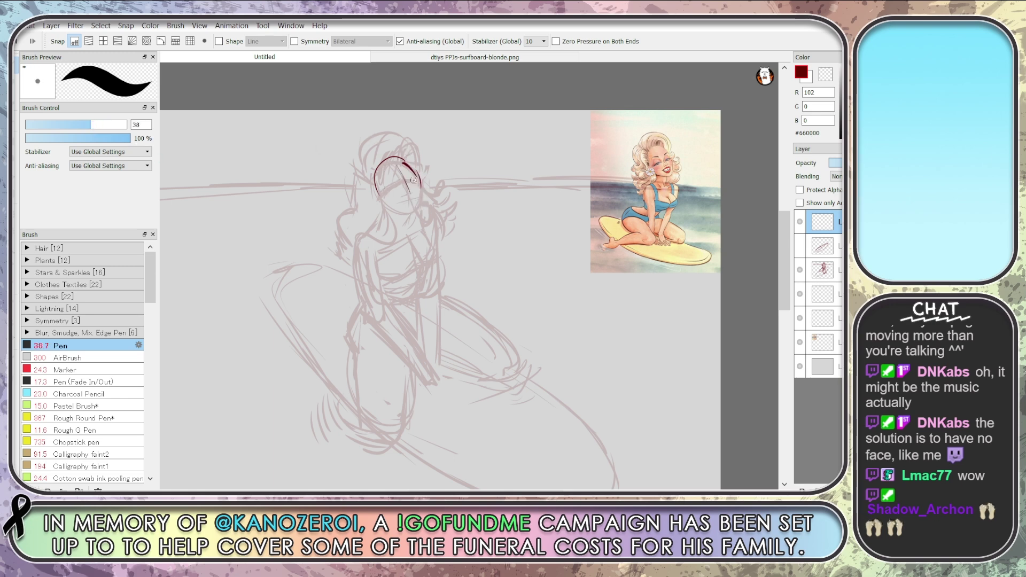
pyautogui.moveTo(386, 190); pyautogui.dragTo(415, 177)
pyautogui.hotkey('ctrl', 'z')
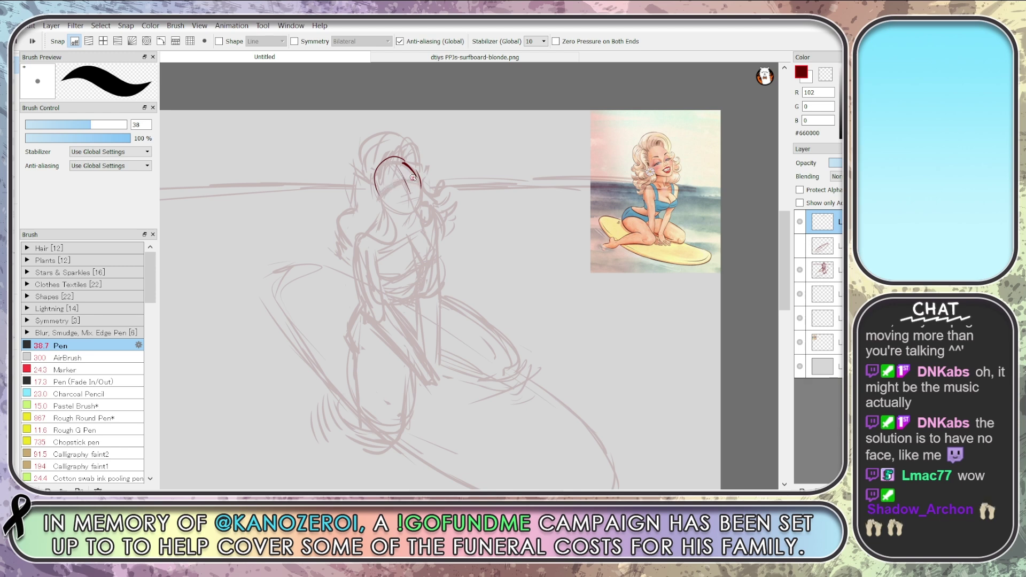
pyautogui.moveTo(90, 125); pyautogui.dragTo(52, 128)
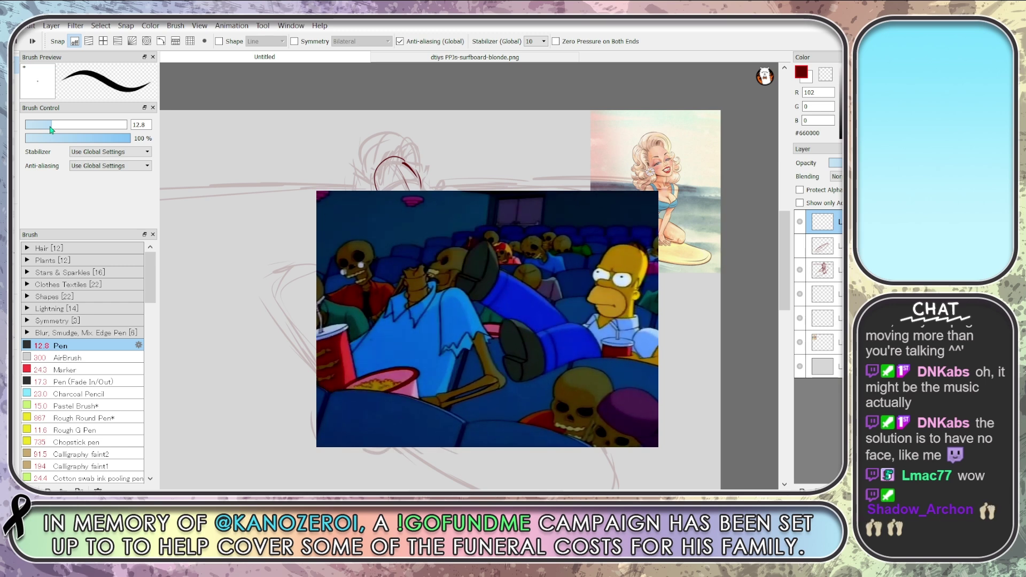
# Sketch the face's guidelines, smiling mouth, ear and jaw, and save the drawing as dtiys-PJs Surfer Gal.psd
pyautogui.moveTo(402, 172)
pyautogui.mouseDown()
pyautogui.moveTo(414, 214)
pyautogui.moveTo(420, 178)
pyautogui.mouseUp()
pyautogui.moveTo(384, 191)
pyautogui.mouseDown()
pyautogui.moveTo(421, 176)
pyautogui.moveTo(395, 207)
pyautogui.moveTo(422, 191)
pyautogui.moveTo(409, 204)
pyautogui.mouseUp()
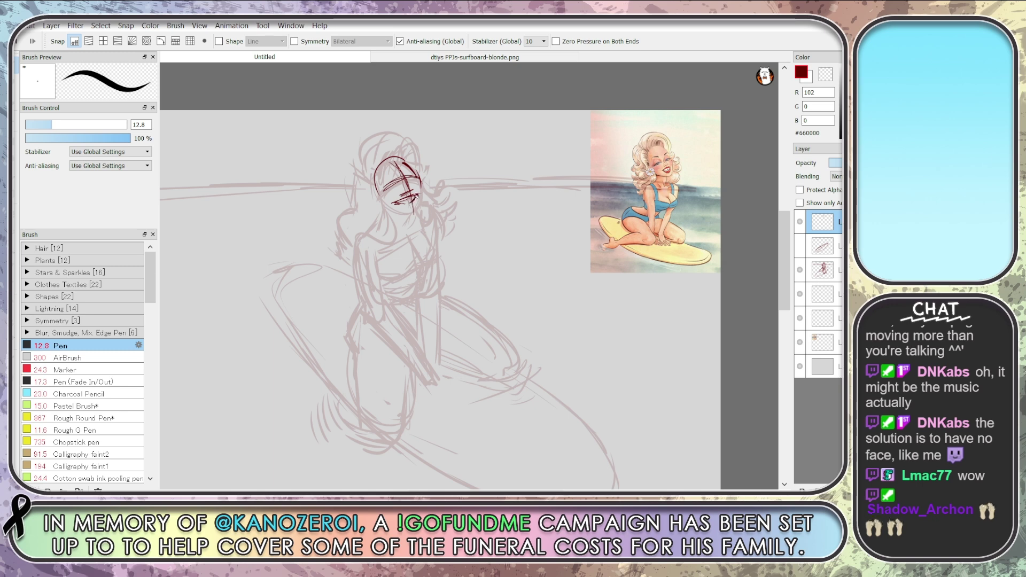
pyautogui.moveTo(395, 203); pyautogui.dragTo(410, 202)
pyautogui.moveTo(398, 156)
pyautogui.mouseDown()
pyautogui.moveTo(393, 200)
pyautogui.moveTo(378, 202)
pyautogui.moveTo(406, 209)
pyautogui.moveTo(393, 212)
pyautogui.moveTo(403, 217)
pyautogui.moveTo(395, 213)
pyautogui.moveTo(424, 195)
pyautogui.moveTo(413, 216)
pyautogui.moveTo(417, 187)
pyautogui.moveTo(405, 216)
pyautogui.moveTo(389, 212)
pyautogui.moveTo(414, 218)
pyautogui.moveTo(421, 190)
pyautogui.mouseUp()
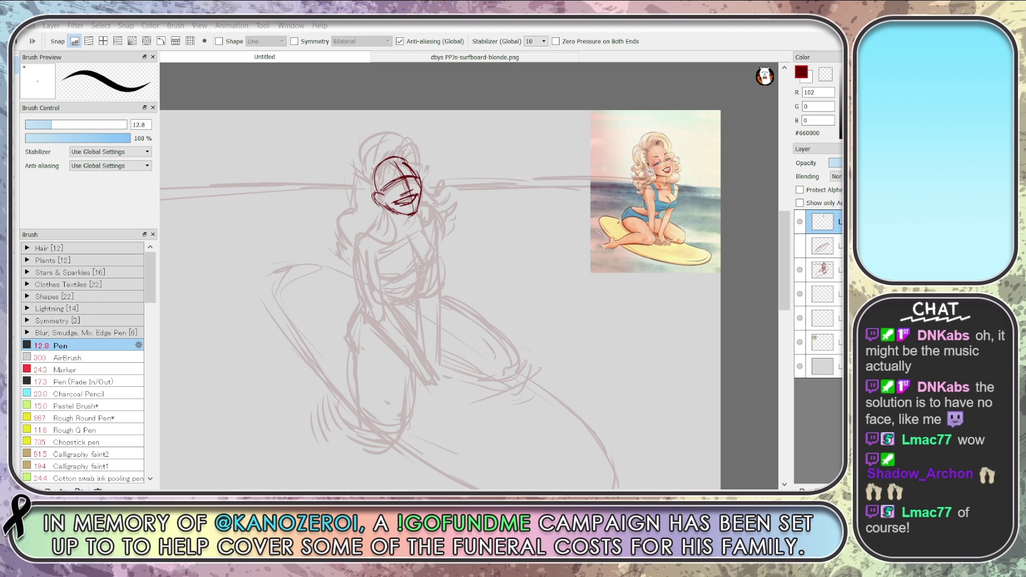
pyautogui.click(202, 244)
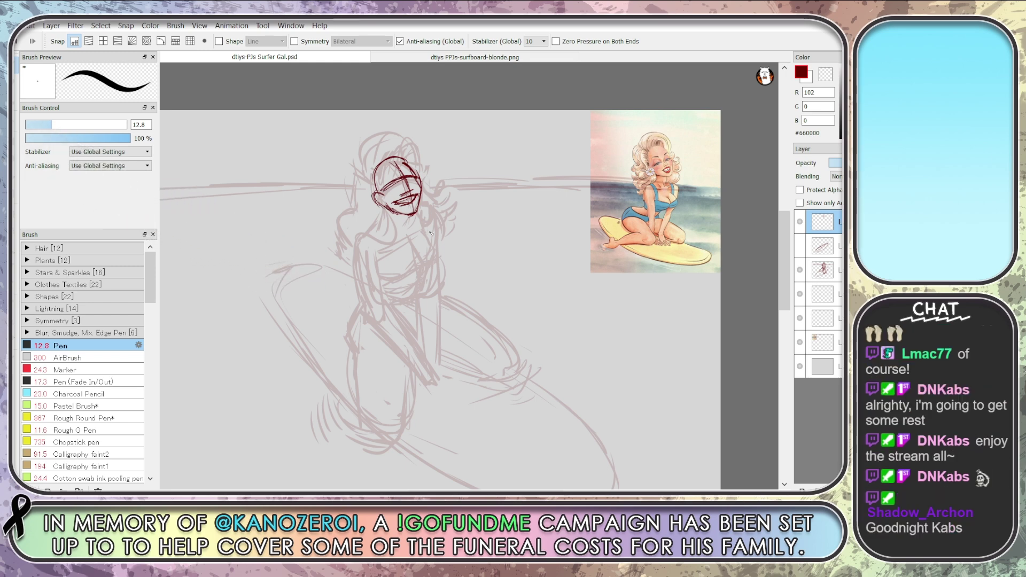
# Sketch the neck, both shoulders, the collar line and a curved centre line down the torso
pyautogui.moveTo(383, 208)
pyautogui.mouseDown()
pyautogui.moveTo(381, 226)
pyautogui.moveTo(356, 238)
pyautogui.moveTo(380, 220)
pyautogui.moveTo(352, 256)
pyautogui.moveTo(361, 286)
pyautogui.moveTo(381, 225)
pyautogui.mouseUp()
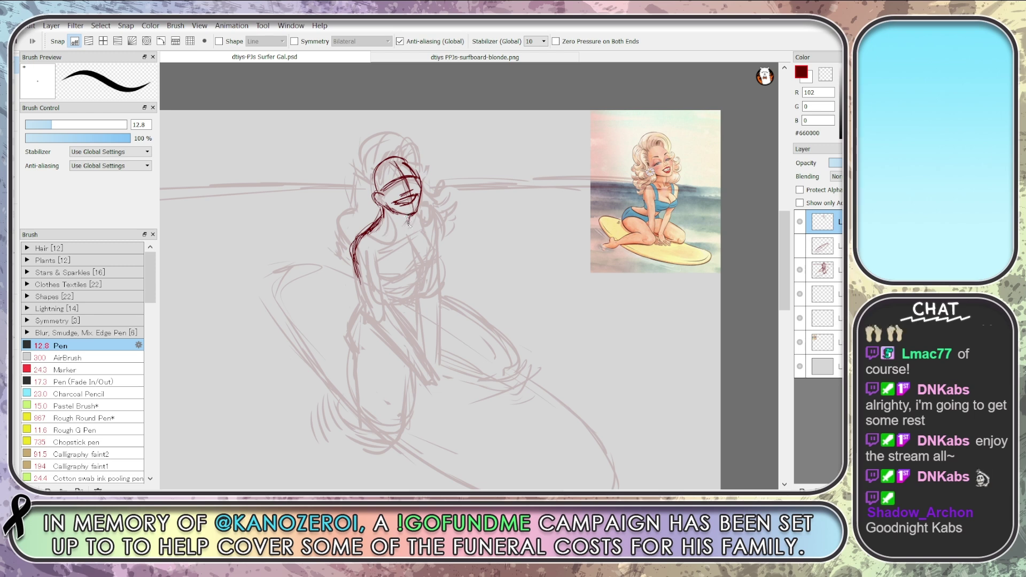
pyautogui.moveTo(410, 215)
pyautogui.mouseDown()
pyautogui.moveTo(408, 234)
pyautogui.moveTo(364, 245)
pyautogui.moveTo(412, 236)
pyautogui.moveTo(431, 206)
pyautogui.moveTo(437, 244)
pyautogui.moveTo(436, 204)
pyautogui.moveTo(421, 213)
pyautogui.moveTo(417, 206)
pyautogui.moveTo(442, 213)
pyautogui.moveTo(438, 241)
pyautogui.moveTo(422, 255)
pyautogui.moveTo(425, 278)
pyautogui.mouseUp()
pyautogui.moveTo(415, 239); pyautogui.dragTo(417, 308)
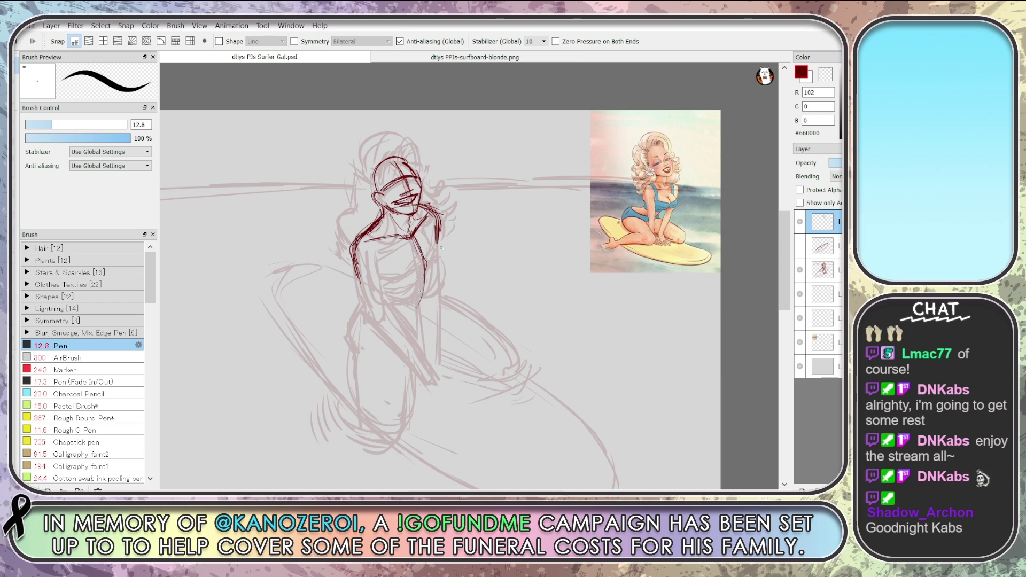
# Try rounded chest contours across the torso, and remove them together with the torso's centre line
pyautogui.moveTo(429, 231)
pyautogui.mouseDown()
pyautogui.moveTo(428, 276)
pyautogui.moveTo(391, 288)
pyautogui.moveTo(413, 282)
pyautogui.moveTo(432, 258)
pyautogui.moveTo(424, 281)
pyautogui.moveTo(396, 287)
pyautogui.moveTo(434, 268)
pyautogui.mouseUp()
pyautogui.moveTo(435, 230)
pyautogui.mouseDown()
pyautogui.moveTo(448, 256)
pyautogui.moveTo(439, 243)
pyautogui.mouseUp()
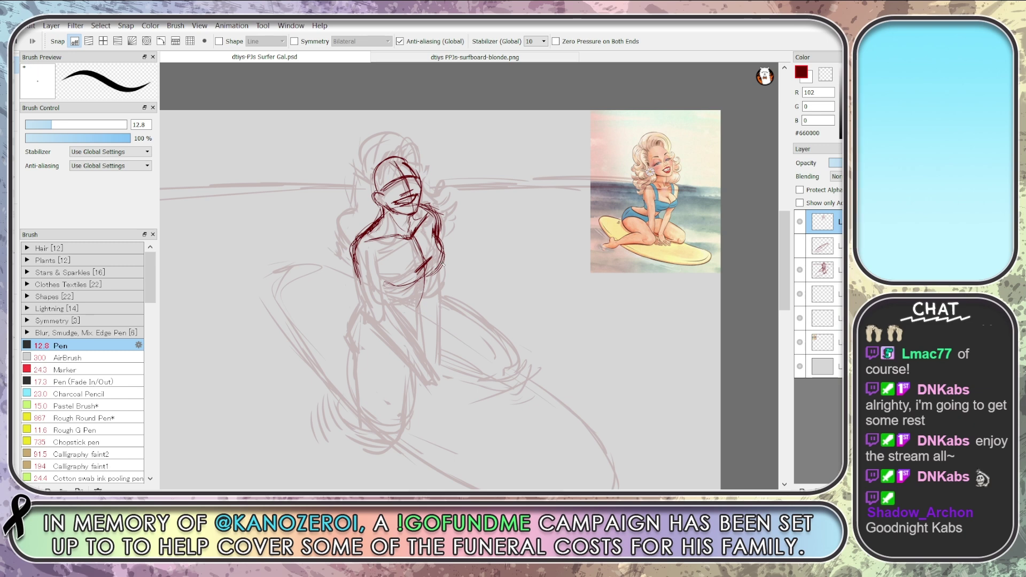
pyautogui.moveTo(432, 229); pyautogui.dragTo(446, 260)
pyautogui.moveTo(384, 282); pyautogui.dragTo(422, 280)
pyautogui.moveTo(389, 288); pyautogui.dragTo(422, 279)
pyautogui.moveTo(393, 291)
pyautogui.mouseDown()
pyautogui.moveTo(446, 258)
pyautogui.moveTo(406, 276)
pyautogui.moveTo(413, 266)
pyautogui.moveTo(435, 271)
pyautogui.moveTo(421, 284)
pyautogui.moveTo(443, 216)
pyautogui.moveTo(456, 238)
pyautogui.mouseUp()
pyautogui.press('e')
pyautogui.press('b')
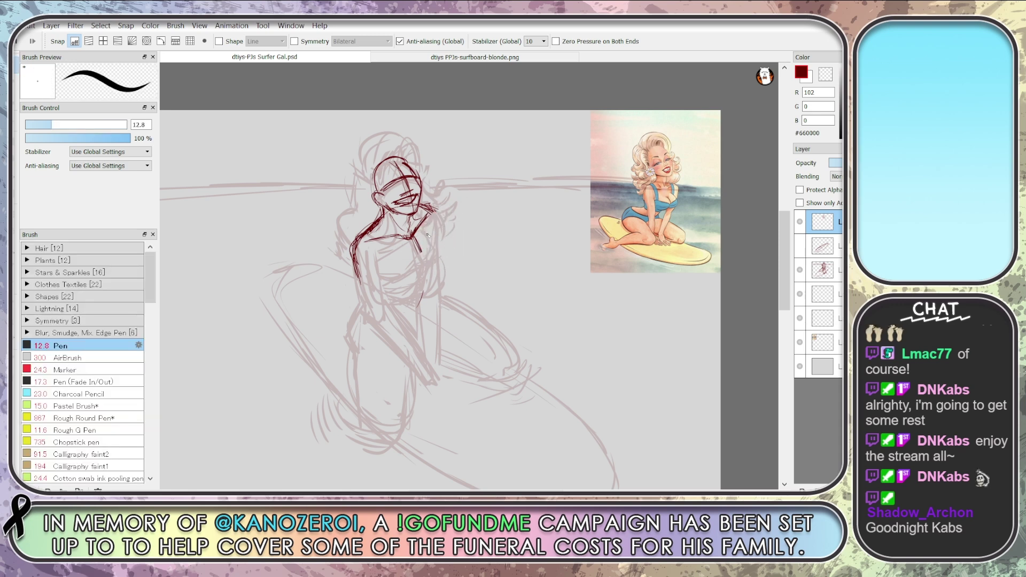
pyautogui.press('e')
pyautogui.moveTo(419, 236)
pyautogui.mouseDown()
pyautogui.moveTo(399, 245)
pyautogui.moveTo(419, 241)
pyautogui.moveTo(439, 267)
pyautogui.moveTo(446, 254)
pyautogui.moveTo(388, 238)
pyautogui.moveTo(409, 237)
pyautogui.mouseUp()
pyautogui.press('b')
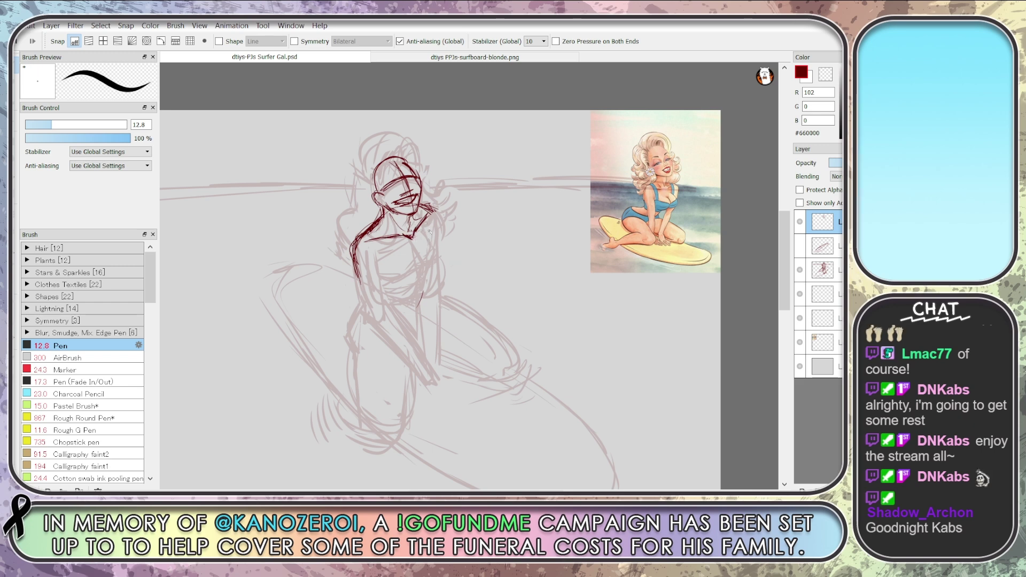
# Redraw the reference-side shoulder and sketch the opposite upper arm down to the elbow
pyautogui.moveTo(433, 215)
pyautogui.mouseDown()
pyautogui.moveTo(434, 252)
pyautogui.moveTo(433, 220)
pyautogui.mouseUp()
pyautogui.moveTo(360, 272); pyautogui.dragTo(372, 331)
pyautogui.moveTo(364, 296); pyautogui.dragTo(368, 315)
pyautogui.moveTo(384, 338); pyautogui.dragTo(364, 314)
pyautogui.moveTo(357, 275); pyautogui.dragTo(370, 329)
pyautogui.moveTo(382, 260)
pyautogui.mouseDown()
pyautogui.moveTo(385, 295)
pyautogui.moveTo(367, 320)
pyautogui.moveTo(386, 284)
pyautogui.mouseUp()
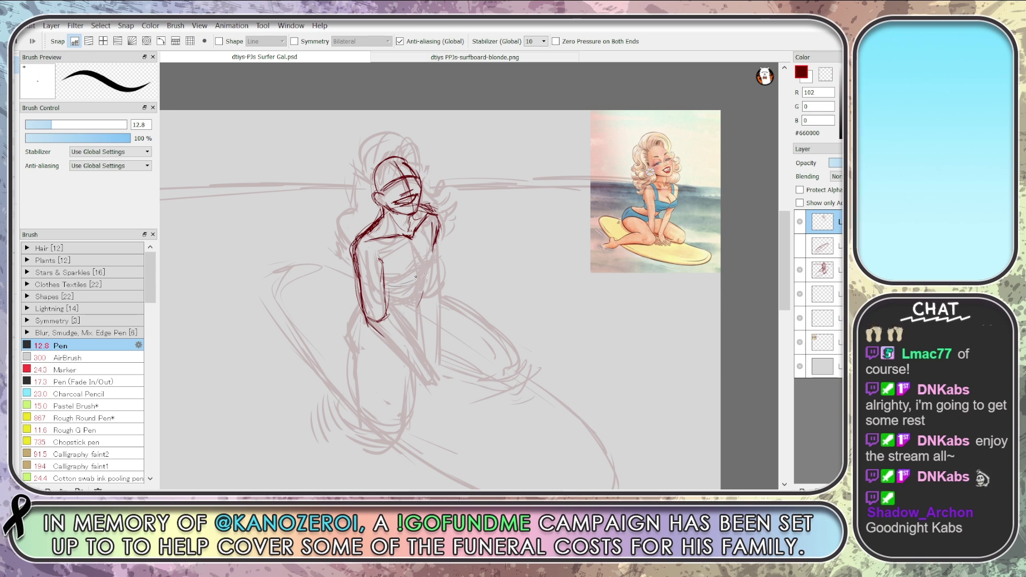
# Sketch the reference-side torso contour from the armpit down to the waist and top of the hip
pyautogui.moveTo(437, 241); pyautogui.dragTo(423, 308)
pyautogui.moveTo(434, 272); pyautogui.dragTo(426, 303)
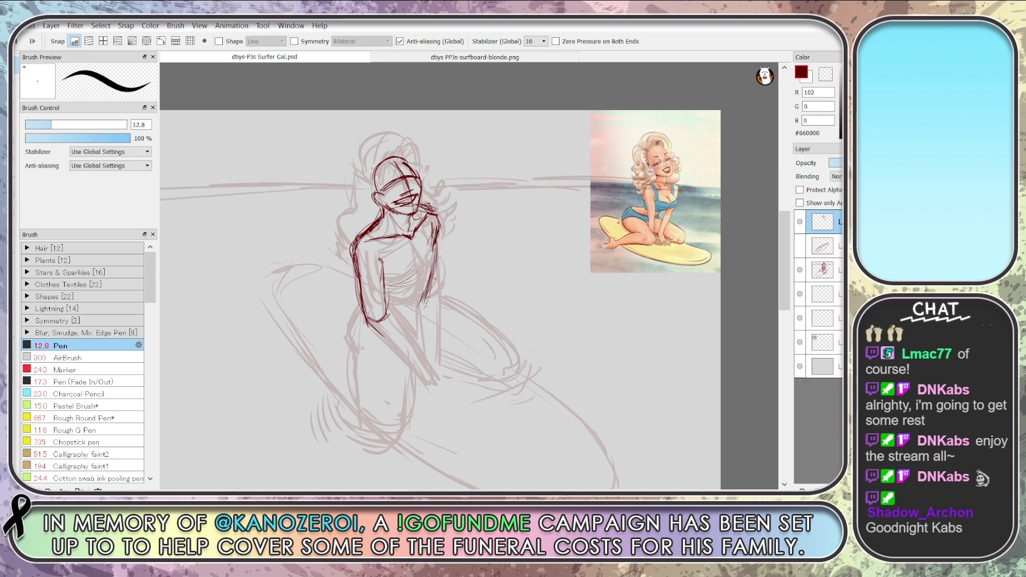
pyautogui.moveTo(434, 267)
pyautogui.mouseDown()
pyautogui.moveTo(420, 313)
pyautogui.moveTo(444, 309)
pyautogui.moveTo(450, 295)
pyautogui.moveTo(430, 338)
pyautogui.mouseUp()
pyautogui.moveTo(449, 299); pyautogui.dragTo(435, 337)
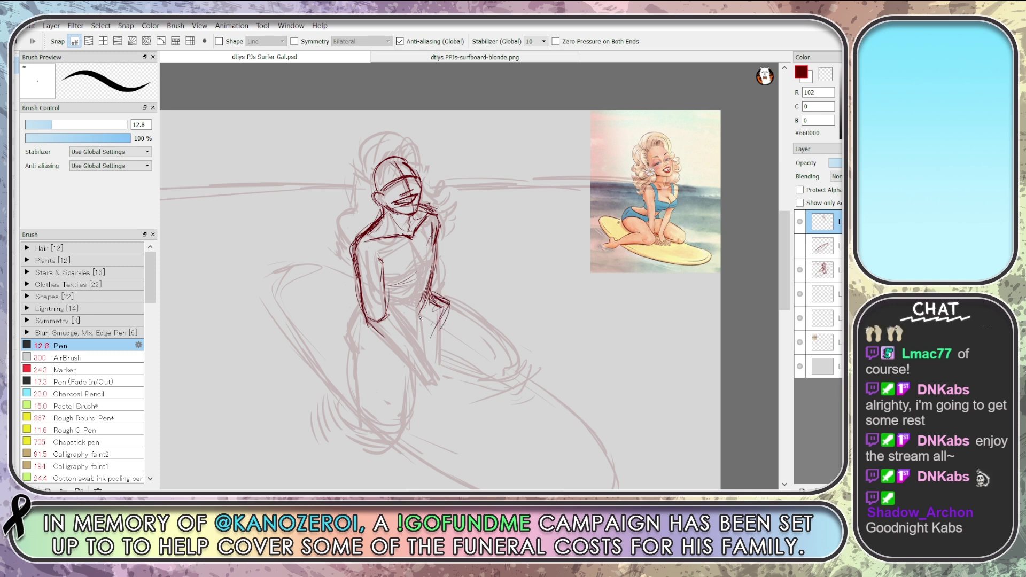
# Sketch the hip and the outer thigh line down to the knee on the side away from the reference
pyautogui.moveTo(373, 273)
pyautogui.mouseDown()
pyautogui.moveTo(368, 312)
pyautogui.moveTo(347, 345)
pyautogui.mouseUp()
pyautogui.moveTo(361, 310); pyautogui.dragTo(350, 347)
pyautogui.moveTo(373, 292); pyautogui.dragTo(356, 315)
pyautogui.moveTo(357, 316)
pyautogui.mouseDown()
pyautogui.moveTo(370, 293)
pyautogui.moveTo(350, 352)
pyautogui.mouseUp()
pyautogui.moveTo(370, 298); pyautogui.dragTo(353, 352)
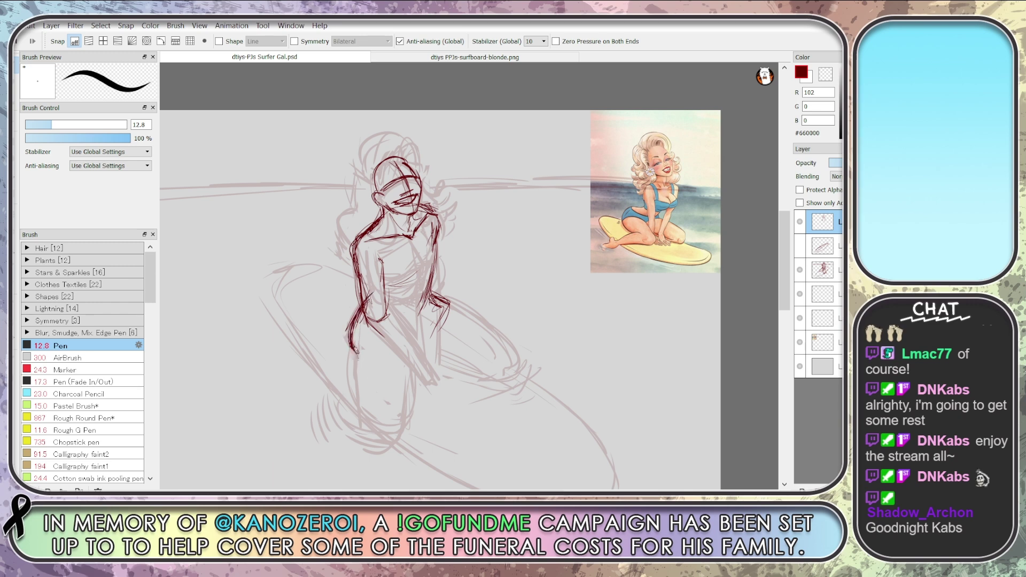
pyautogui.moveTo(357, 347); pyautogui.dragTo(371, 438)
pyautogui.moveTo(357, 396); pyautogui.dragTo(363, 417)
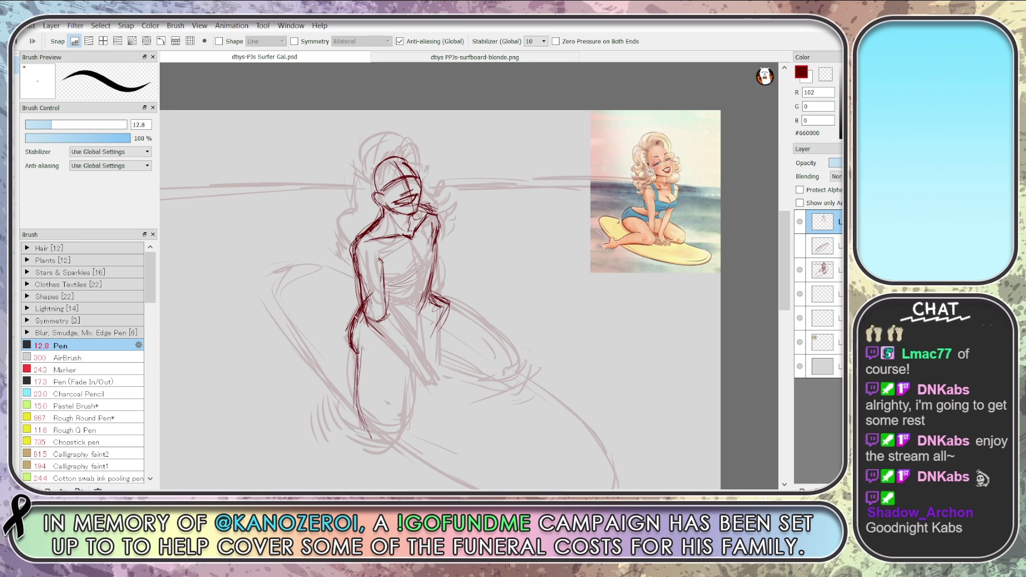
# Draw the slanted line from the reference-side hip down to the meeting point of the thighs
pyautogui.moveTo(416, 350); pyautogui.dragTo(430, 348)
pyautogui.moveTo(431, 336); pyautogui.dragTo(420, 348)
pyautogui.moveTo(436, 308)
pyautogui.mouseDown()
pyautogui.moveTo(426, 348)
pyautogui.moveTo(413, 353)
pyautogui.moveTo(426, 351)
pyautogui.mouseUp()
# Try drawing the upper edge of the reference-side thigh, and erase it
pyautogui.moveTo(422, 351)
pyautogui.mouseDown()
pyautogui.moveTo(446, 291)
pyautogui.moveTo(487, 313)
pyautogui.mouseUp()
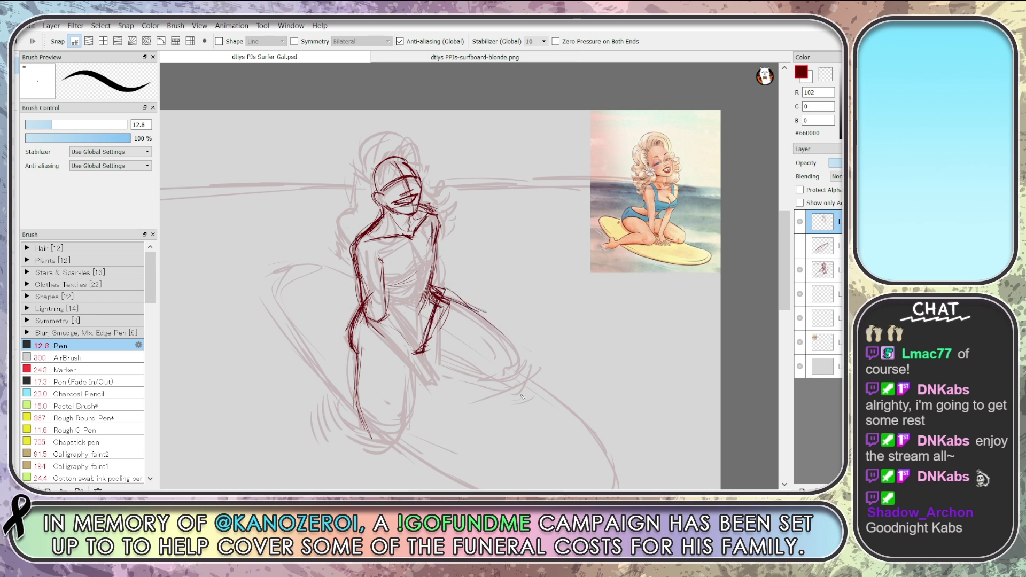
pyautogui.press('e')
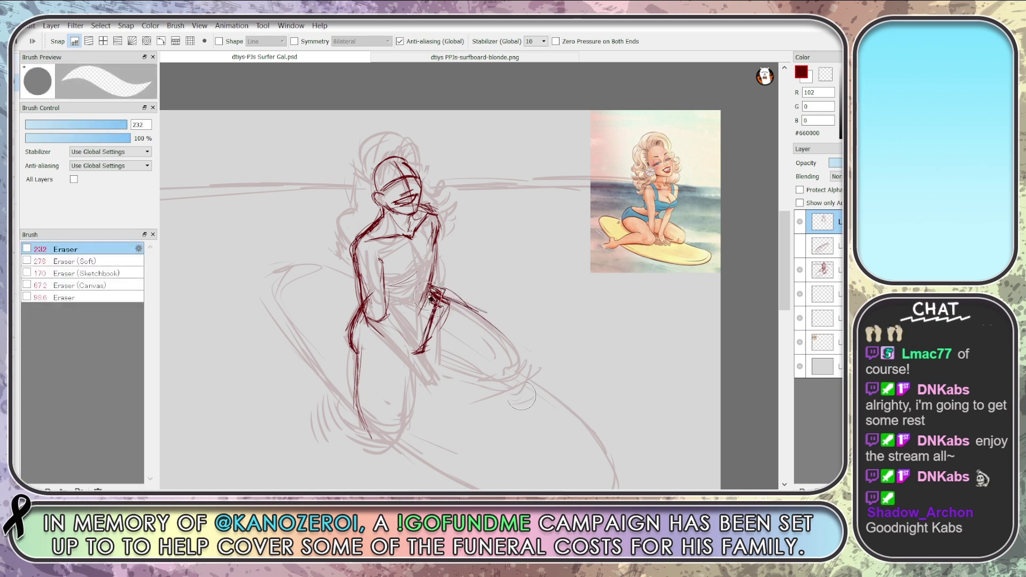
pyautogui.moveTo(429, 306)
pyautogui.mouseDown()
pyautogui.moveTo(432, 298)
pyautogui.moveTo(448, 323)
pyautogui.moveTo(515, 355)
pyautogui.mouseUp()
pyautogui.press('b')
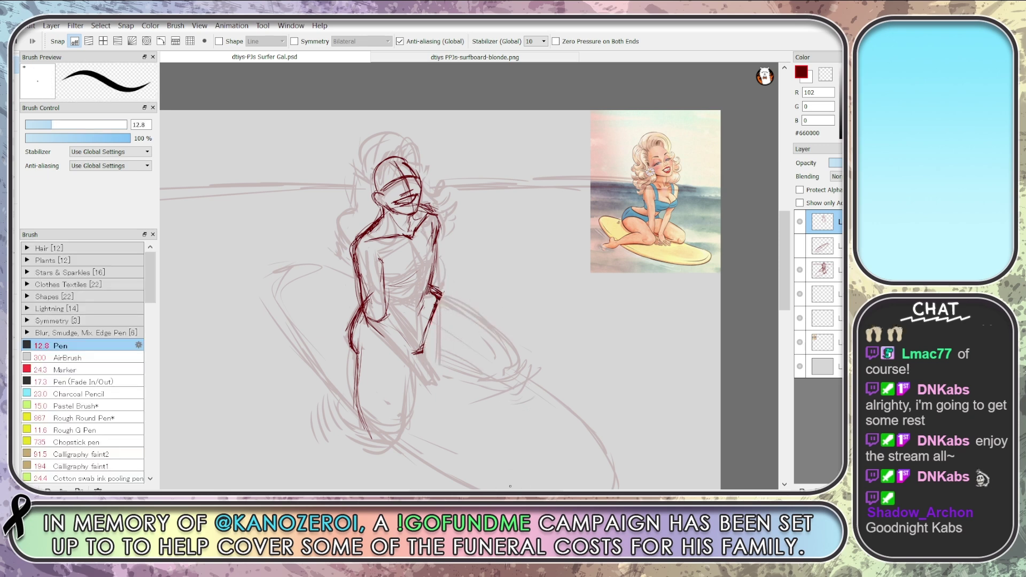
# Try sketching the whole reference-side thigh with long curves out to the knee, and erase it
pyautogui.moveTo(445, 298); pyautogui.dragTo(492, 325)
pyautogui.moveTo(433, 347)
pyautogui.mouseDown()
pyautogui.moveTo(477, 355)
pyautogui.moveTo(511, 378)
pyautogui.moveTo(527, 367)
pyautogui.mouseUp()
pyautogui.moveTo(454, 295)
pyautogui.mouseDown()
pyautogui.moveTo(521, 339)
pyautogui.moveTo(532, 369)
pyautogui.moveTo(460, 307)
pyautogui.moveTo(521, 334)
pyautogui.moveTo(497, 332)
pyautogui.moveTo(527, 373)
pyautogui.mouseUp()
pyautogui.moveTo(443, 356); pyautogui.dragTo(509, 370)
pyautogui.moveTo(500, 316); pyautogui.dragTo(534, 368)
pyautogui.moveTo(467, 298); pyautogui.dragTo(500, 315)
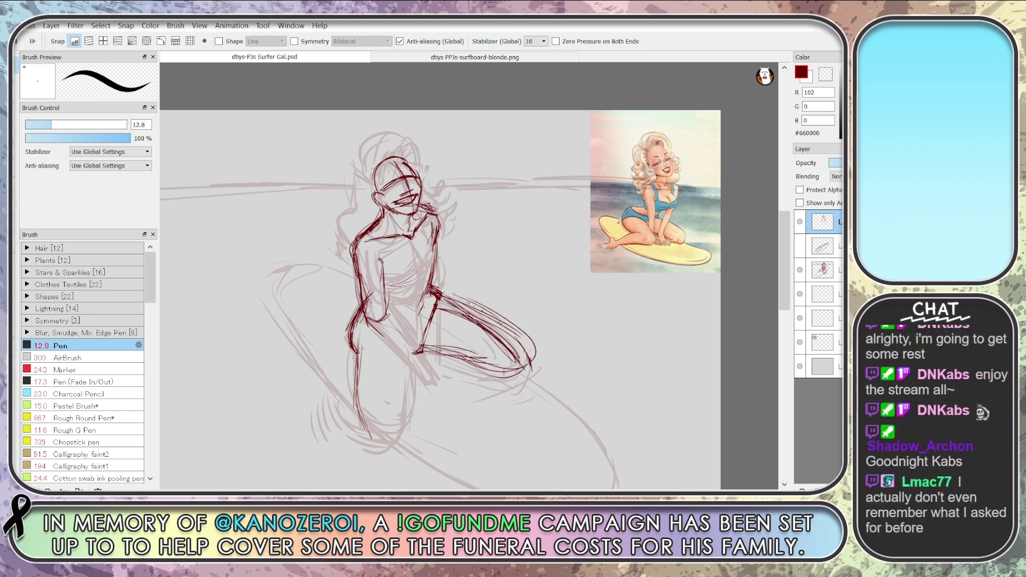
pyautogui.press('e')
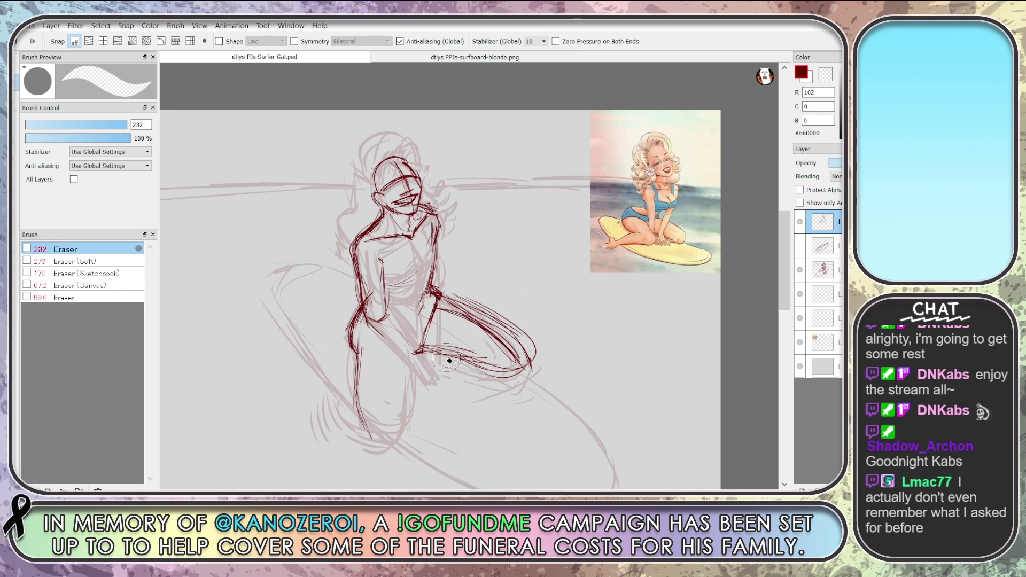
pyautogui.moveTo(441, 339)
pyautogui.mouseDown()
pyautogui.moveTo(450, 372)
pyautogui.moveTo(512, 354)
pyautogui.moveTo(528, 365)
pyautogui.moveTo(520, 334)
pyautogui.moveTo(468, 328)
pyautogui.moveTo(456, 311)
pyautogui.moveTo(524, 364)
pyautogui.mouseUp()
pyautogui.press('b')
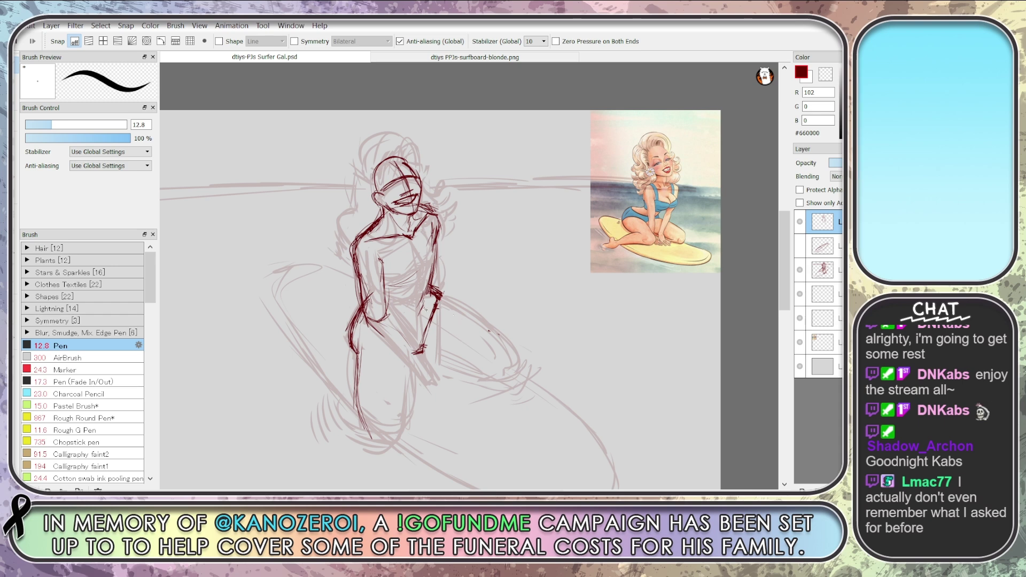
# Touch up the reference-side hip and sketch the rounded chest and bikini top across the torso
pyautogui.moveTo(449, 291); pyautogui.dragTo(426, 306)
pyautogui.moveTo(413, 239)
pyautogui.mouseDown()
pyautogui.moveTo(430, 275)
pyautogui.moveTo(400, 288)
pyautogui.moveTo(390, 274)
pyautogui.moveTo(411, 285)
pyautogui.mouseUp()
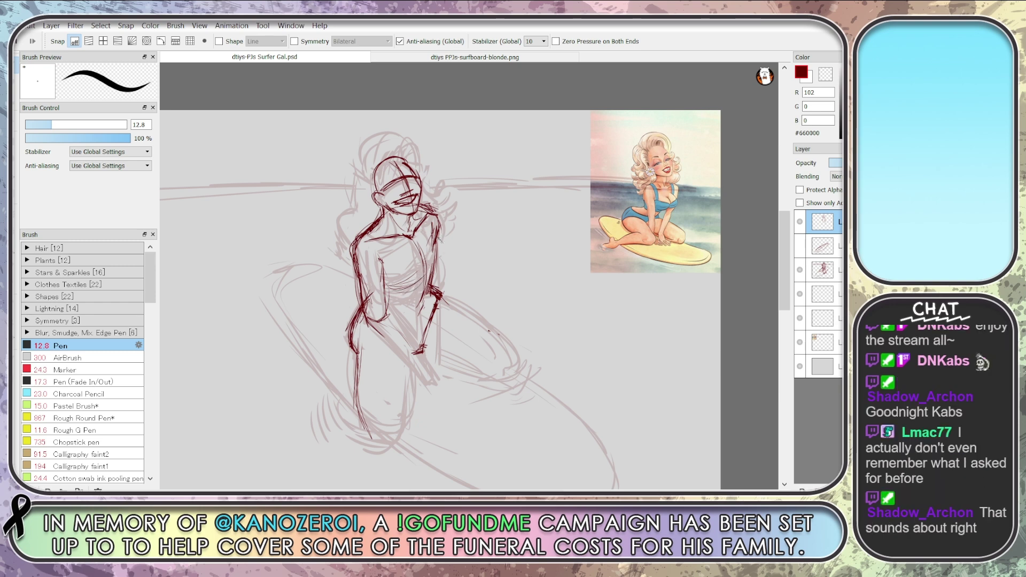
pyautogui.moveTo(440, 241)
pyautogui.mouseDown()
pyautogui.moveTo(447, 271)
pyautogui.moveTo(398, 293)
pyautogui.moveTo(431, 277)
pyautogui.moveTo(410, 261)
pyautogui.moveTo(425, 258)
pyautogui.moveTo(427, 273)
pyautogui.moveTo(447, 247)
pyautogui.moveTo(426, 285)
pyautogui.mouseUp()
pyautogui.moveTo(427, 275)
pyautogui.mouseDown()
pyautogui.moveTo(383, 267)
pyautogui.moveTo(394, 297)
pyautogui.moveTo(435, 288)
pyautogui.mouseUp()
pyautogui.moveTo(408, 248)
pyautogui.mouseDown()
pyautogui.moveTo(425, 262)
pyautogui.moveTo(399, 258)
pyautogui.mouseUp()
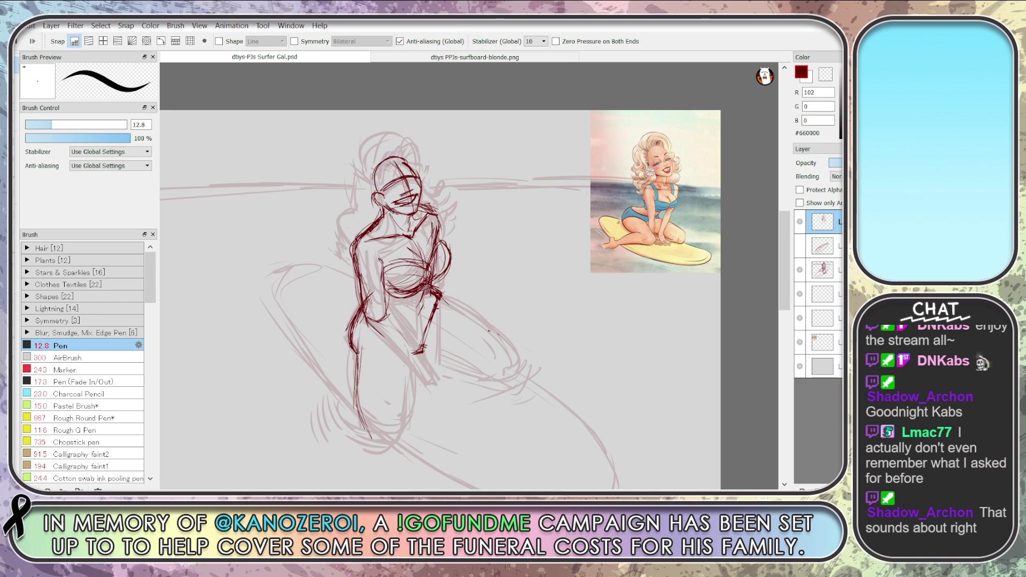
# Sketch the hairline and the first sweeping locks of hair over the head and down the reference side
pyautogui.moveTo(382, 172)
pyautogui.mouseDown()
pyautogui.moveTo(399, 163)
pyautogui.moveTo(381, 151)
pyautogui.moveTo(382, 160)
pyautogui.moveTo(423, 163)
pyautogui.moveTo(417, 182)
pyautogui.moveTo(434, 181)
pyautogui.moveTo(434, 193)
pyautogui.mouseUp()
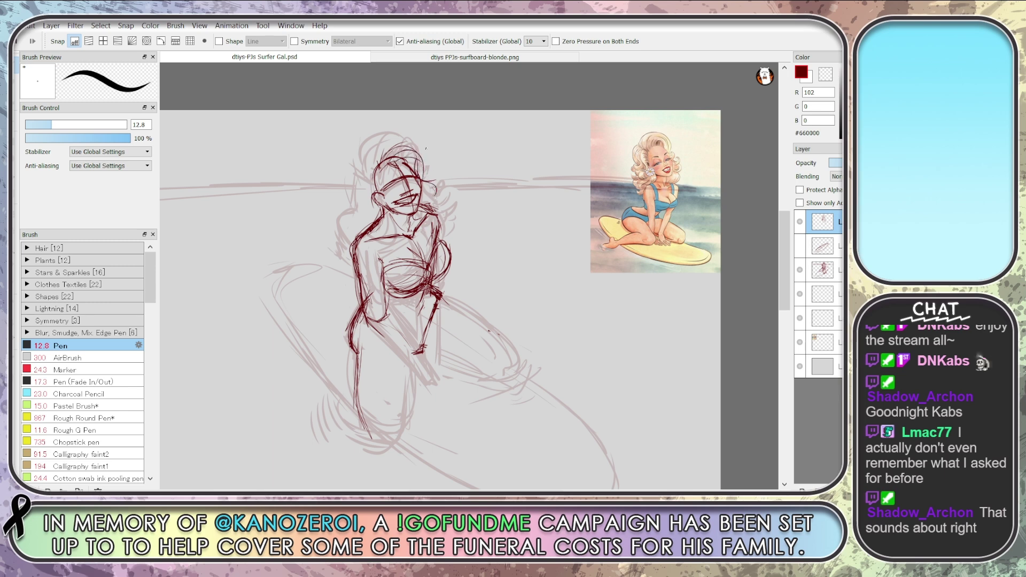
pyautogui.moveTo(385, 155)
pyautogui.mouseDown()
pyautogui.moveTo(439, 169)
pyautogui.moveTo(437, 210)
pyautogui.mouseUp()
pyautogui.moveTo(440, 219); pyautogui.dragTo(443, 271)
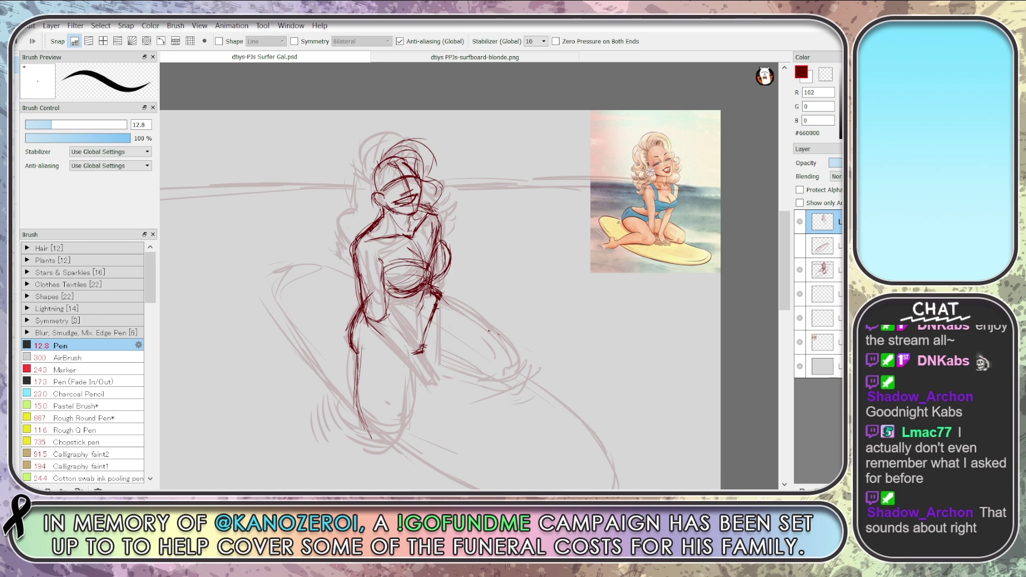
# Erase the hip and arm lines on the side away from the reference, and return to the pen
pyautogui.press('e')
pyautogui.moveTo(363, 346); pyautogui.dragTo(358, 316)
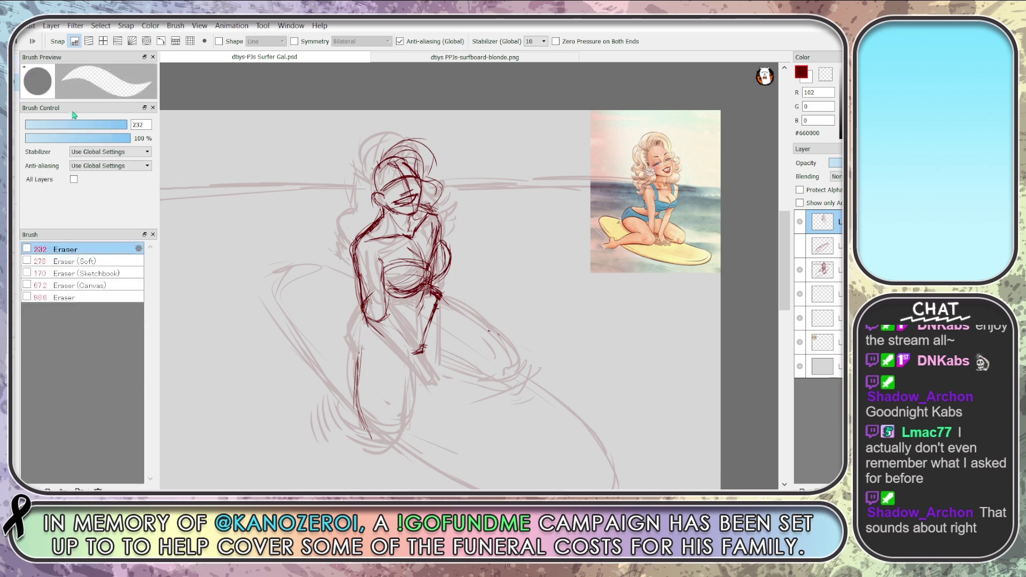
pyautogui.press('b')
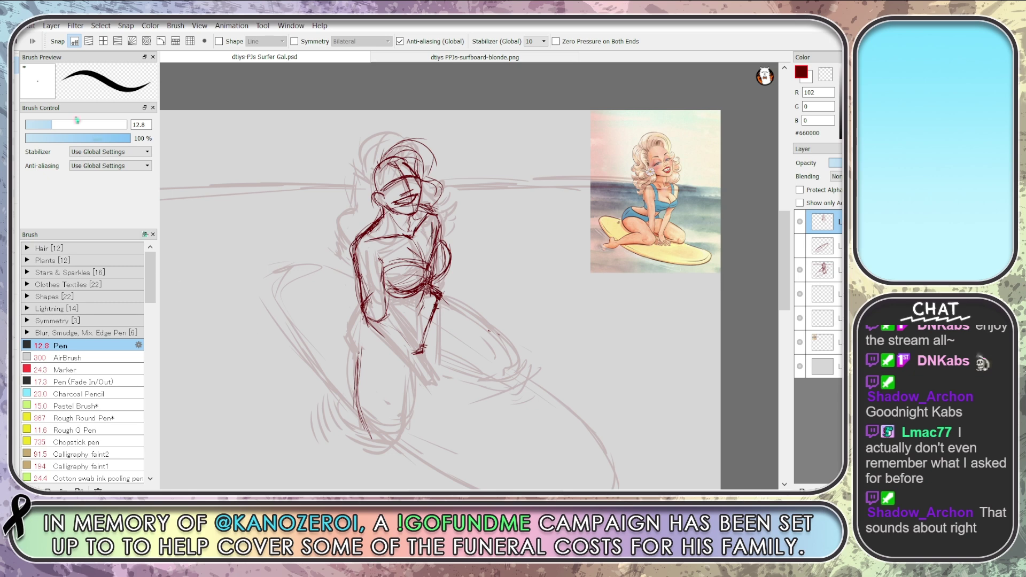
pyautogui.press('e')
pyautogui.moveTo(361, 321)
pyautogui.mouseDown()
pyautogui.moveTo(372, 284)
pyautogui.moveTo(421, 368)
pyautogui.mouseUp()
pyautogui.click(16, 65)
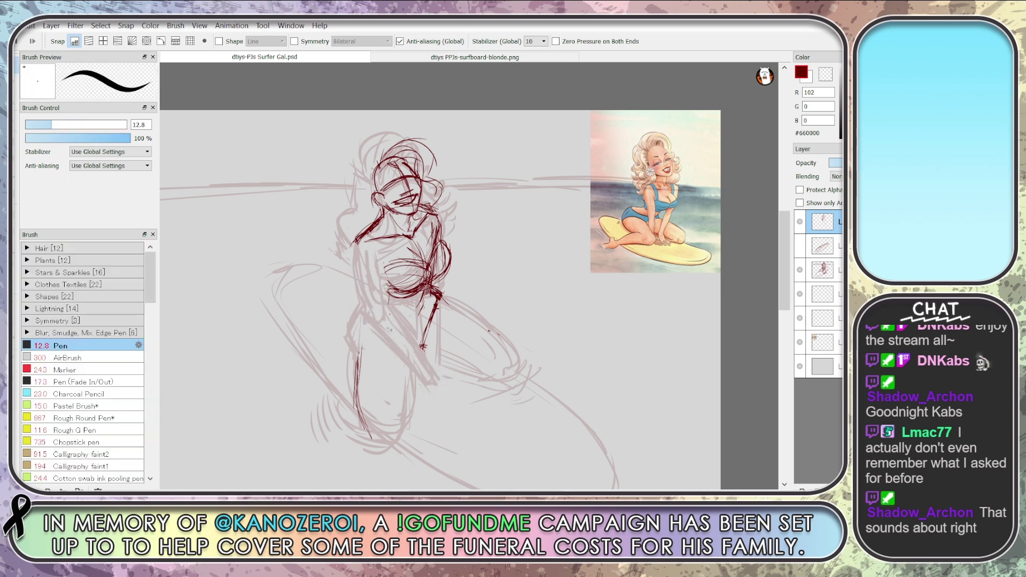
# Sketch the torso side and waist away from the reference with a rounded shoulder joint, and touch up the reference-side hip lines
pyautogui.moveTo(359, 246)
pyautogui.mouseDown()
pyautogui.moveTo(374, 303)
pyautogui.moveTo(428, 297)
pyautogui.moveTo(424, 310)
pyautogui.moveTo(371, 305)
pyautogui.mouseUp()
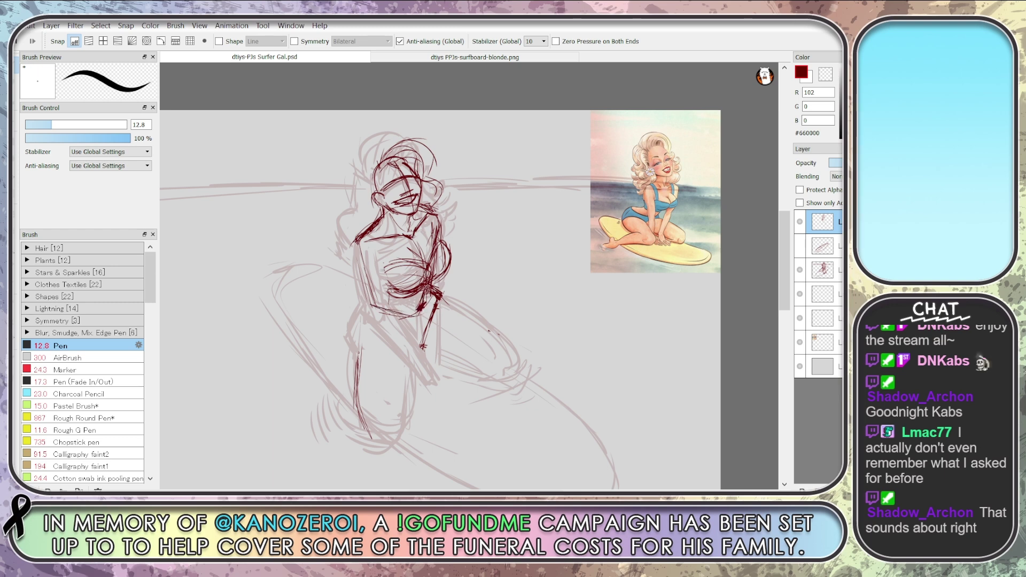
pyautogui.moveTo(365, 244)
pyautogui.mouseDown()
pyautogui.moveTo(357, 257)
pyautogui.moveTo(376, 251)
pyautogui.moveTo(369, 264)
pyautogui.moveTo(361, 257)
pyautogui.moveTo(393, 312)
pyautogui.mouseUp()
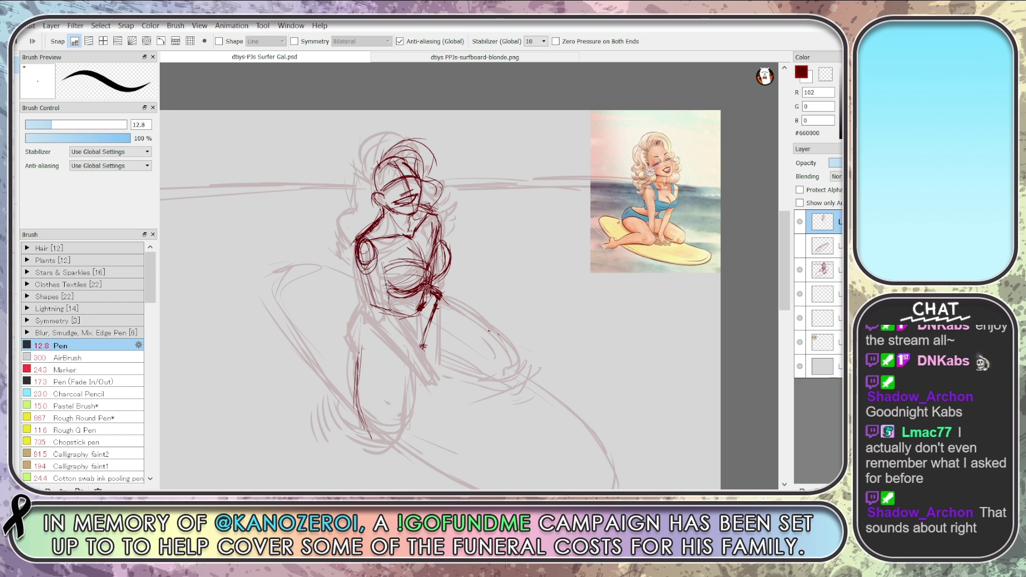
pyautogui.moveTo(364, 271)
pyautogui.mouseDown()
pyautogui.moveTo(378, 311)
pyautogui.moveTo(410, 317)
pyautogui.moveTo(426, 307)
pyautogui.moveTo(356, 343)
pyautogui.mouseUp()
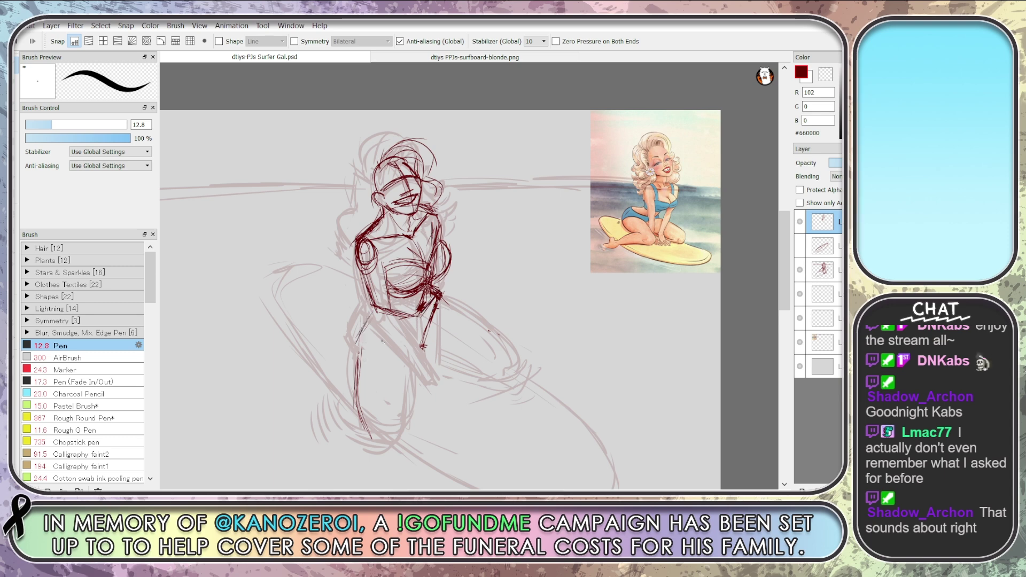
pyautogui.moveTo(422, 313); pyautogui.dragTo(430, 360)
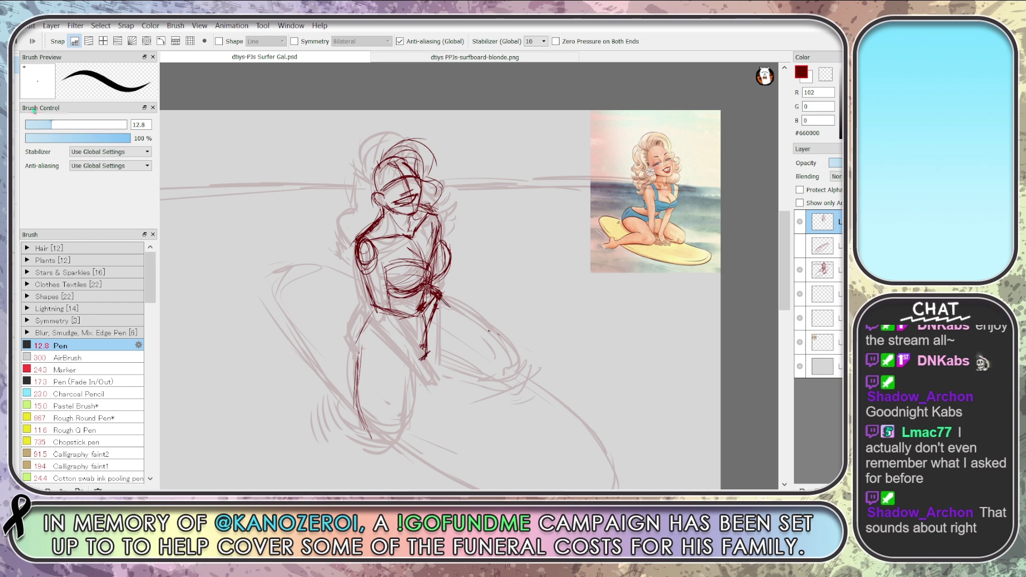
pyautogui.press('e')
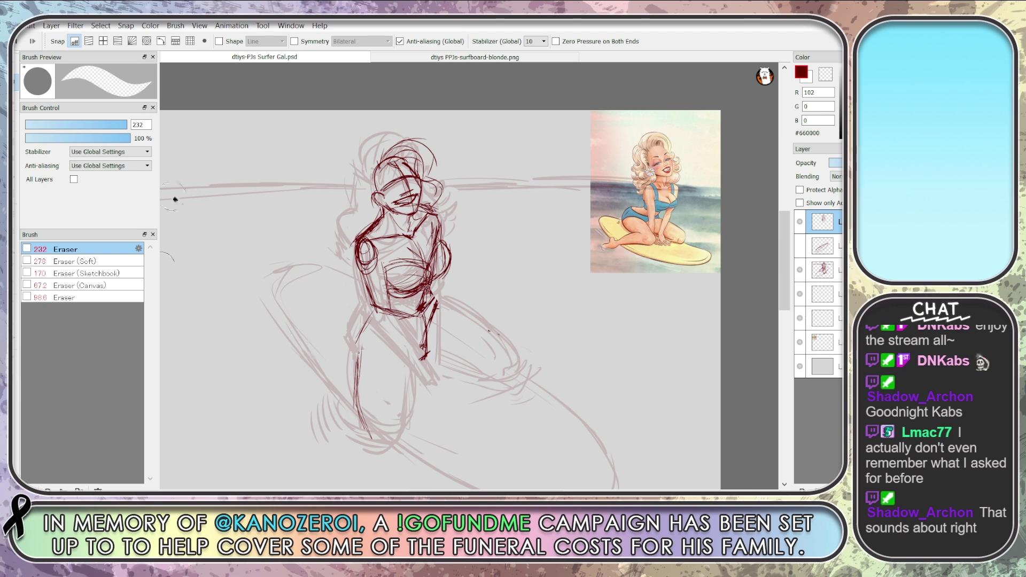
pyautogui.press('b')
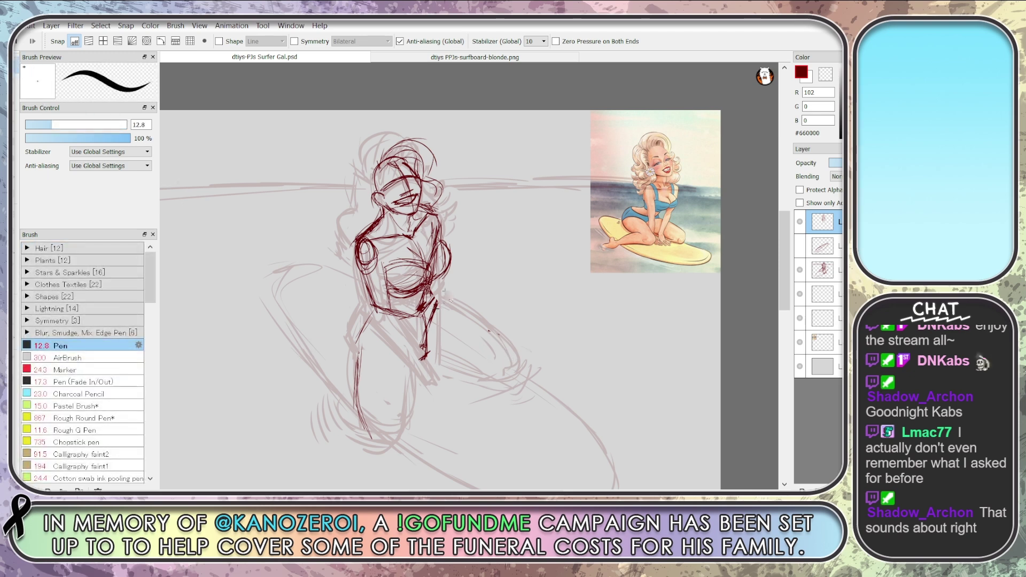
pyautogui.moveTo(437, 283)
pyautogui.mouseDown()
pyautogui.moveTo(435, 304)
pyautogui.moveTo(456, 312)
pyautogui.mouseUp()
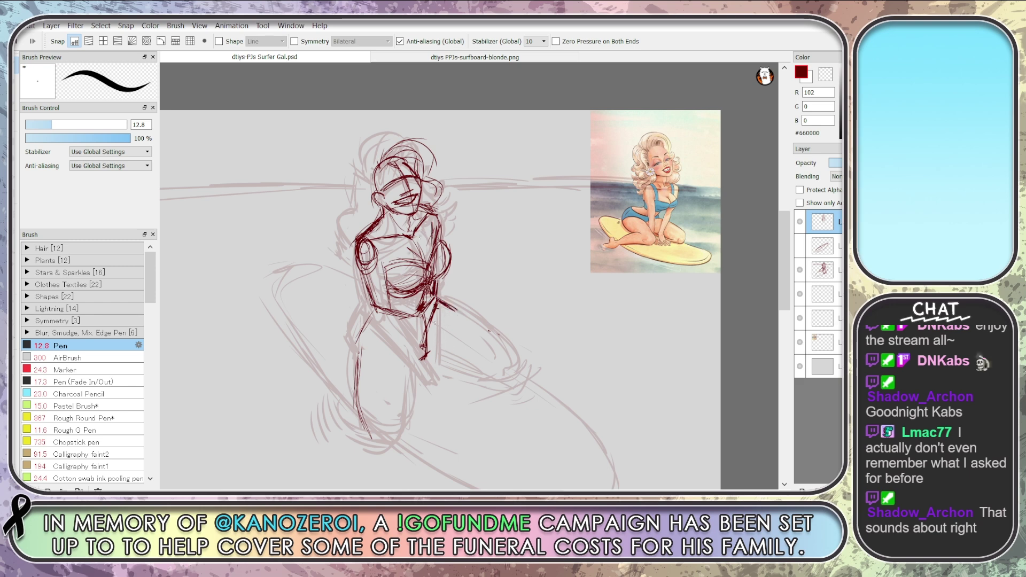
# Draw slanted guide lines across the shoulders and hips to set their opposing tilt
pyautogui.moveTo(531, 172); pyautogui.dragTo(318, 261)
pyautogui.moveTo(466, 203)
pyautogui.mouseDown()
pyautogui.moveTo(371, 253)
pyautogui.moveTo(446, 203)
pyautogui.mouseUp()
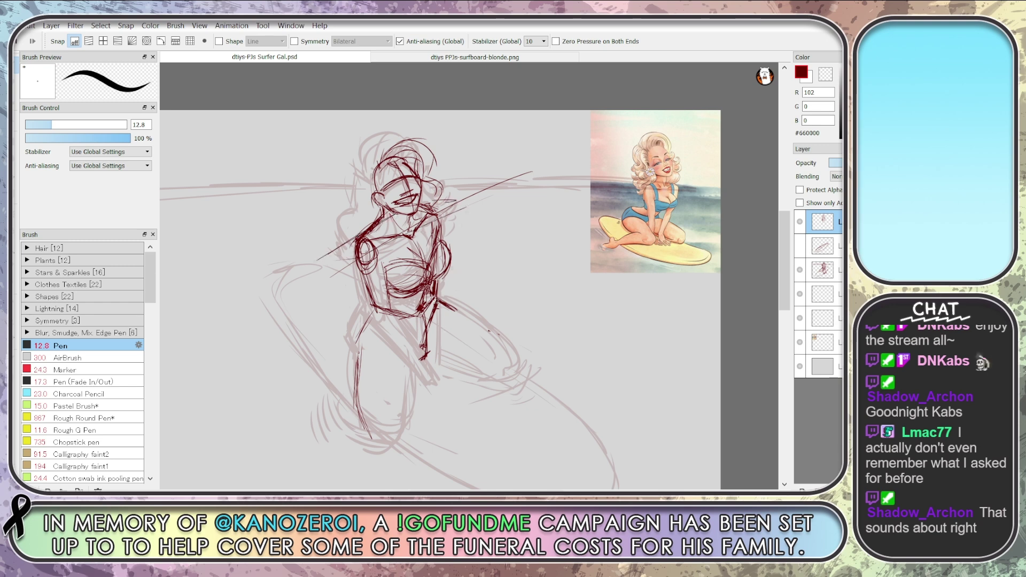
pyautogui.moveTo(431, 293)
pyautogui.mouseDown()
pyautogui.moveTo(316, 374)
pyautogui.moveTo(457, 306)
pyautogui.mouseUp()
pyautogui.moveTo(380, 311)
pyautogui.mouseDown()
pyautogui.moveTo(338, 344)
pyautogui.moveTo(359, 353)
pyautogui.moveTo(464, 304)
pyautogui.moveTo(461, 287)
pyautogui.moveTo(476, 296)
pyautogui.moveTo(457, 306)
pyautogui.mouseUp()
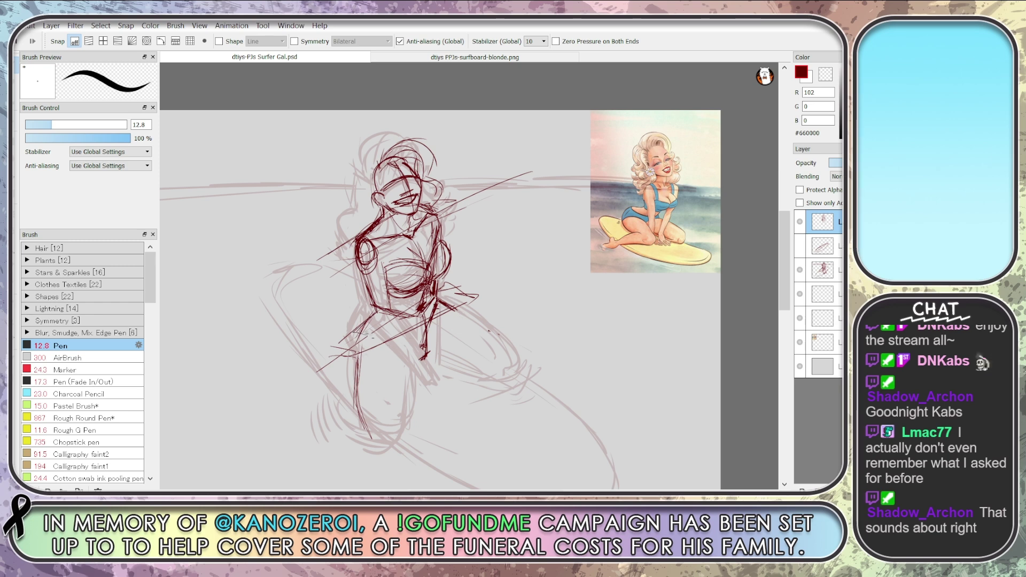
# Sketch the pelvis side on the reference side and the inner edge of the front thigh down toward the knee
pyautogui.moveTo(393, 338); pyautogui.dragTo(418, 372)
pyautogui.moveTo(448, 310); pyautogui.dragTo(437, 363)
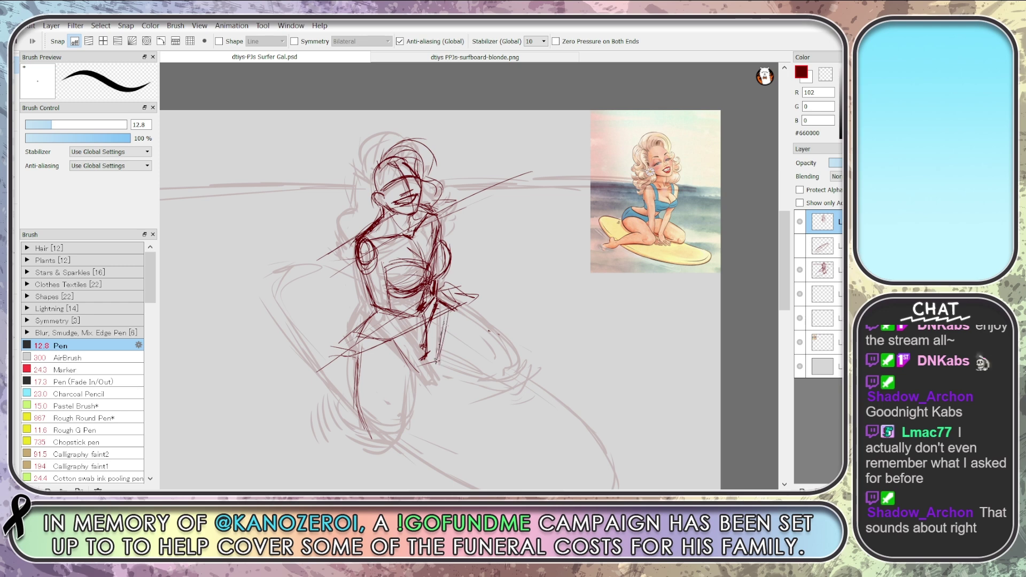
pyautogui.moveTo(447, 312); pyautogui.dragTo(438, 361)
pyautogui.moveTo(439, 360)
pyautogui.mouseDown()
pyautogui.moveTo(410, 371)
pyautogui.moveTo(398, 420)
pyautogui.mouseUp()
pyautogui.moveTo(414, 374); pyautogui.dragTo(397, 433)
pyautogui.moveTo(409, 391); pyautogui.dragTo(395, 435)
pyautogui.moveTo(417, 346)
pyautogui.mouseDown()
pyautogui.moveTo(403, 370)
pyautogui.moveTo(405, 412)
pyautogui.mouseUp()
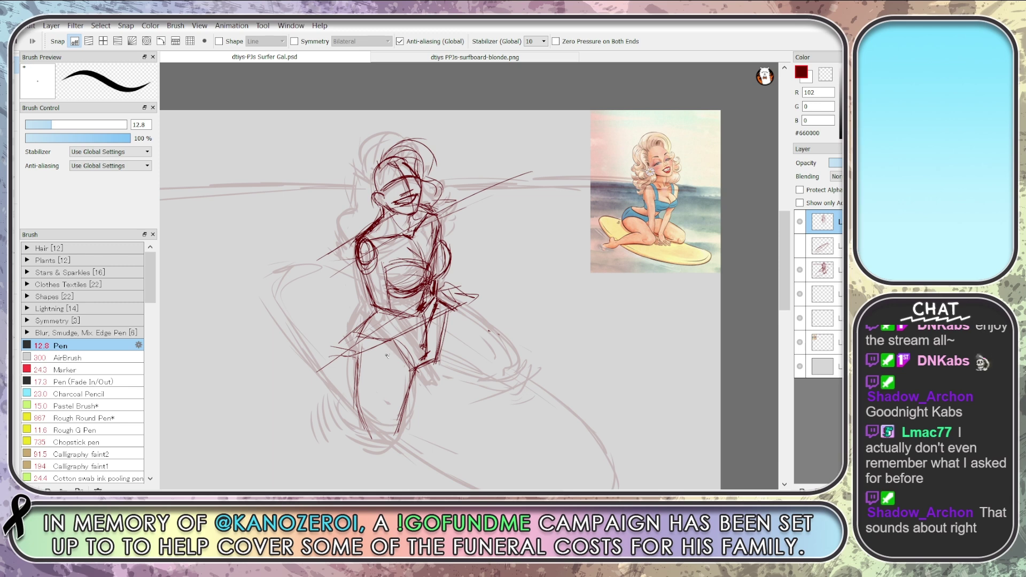
# Trim the overshooting hip guide line and outline the pelvis as a block
pyautogui.press('e')
pyautogui.moveTo(383, 363)
pyautogui.mouseDown()
pyautogui.moveTo(349, 333)
pyautogui.moveTo(307, 387)
pyautogui.mouseUp()
pyautogui.press('p')
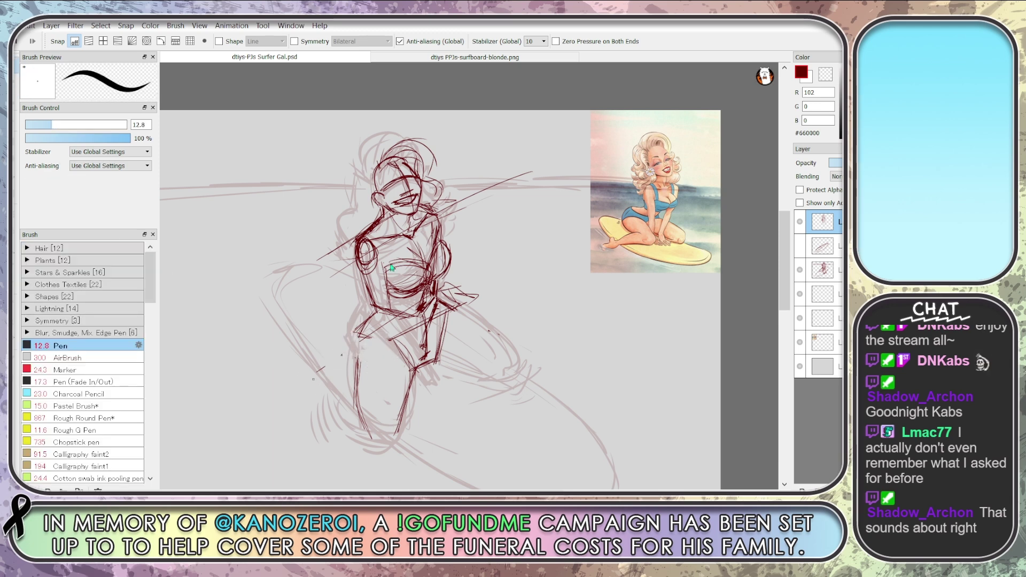
pyautogui.moveTo(381, 312); pyautogui.dragTo(359, 334)
pyautogui.moveTo(361, 338)
pyautogui.mouseDown()
pyautogui.moveTo(439, 312)
pyautogui.moveTo(424, 328)
pyautogui.moveTo(449, 345)
pyautogui.moveTo(422, 370)
pyautogui.mouseUp()
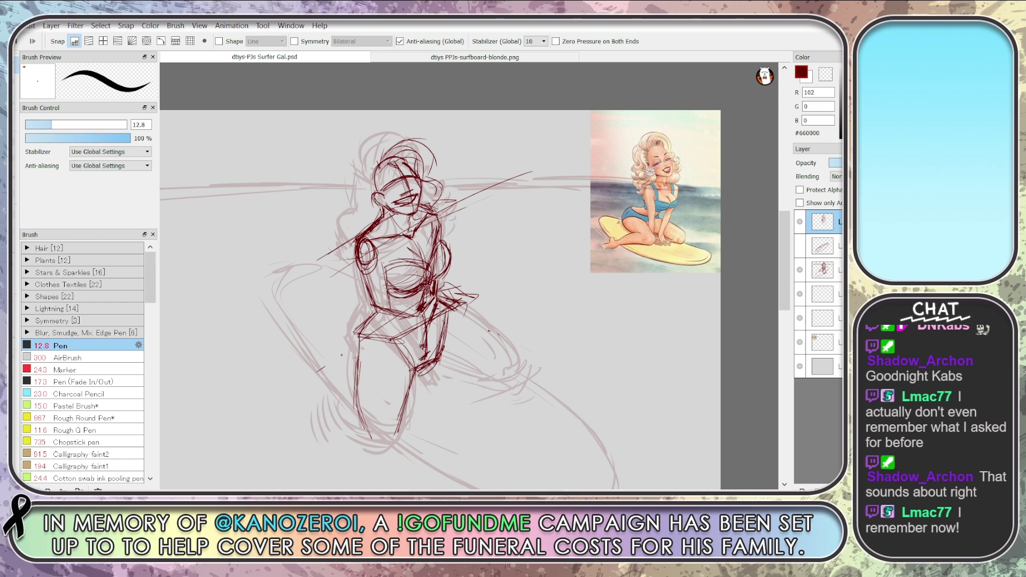
pyautogui.moveTo(379, 310); pyautogui.dragTo(360, 345)
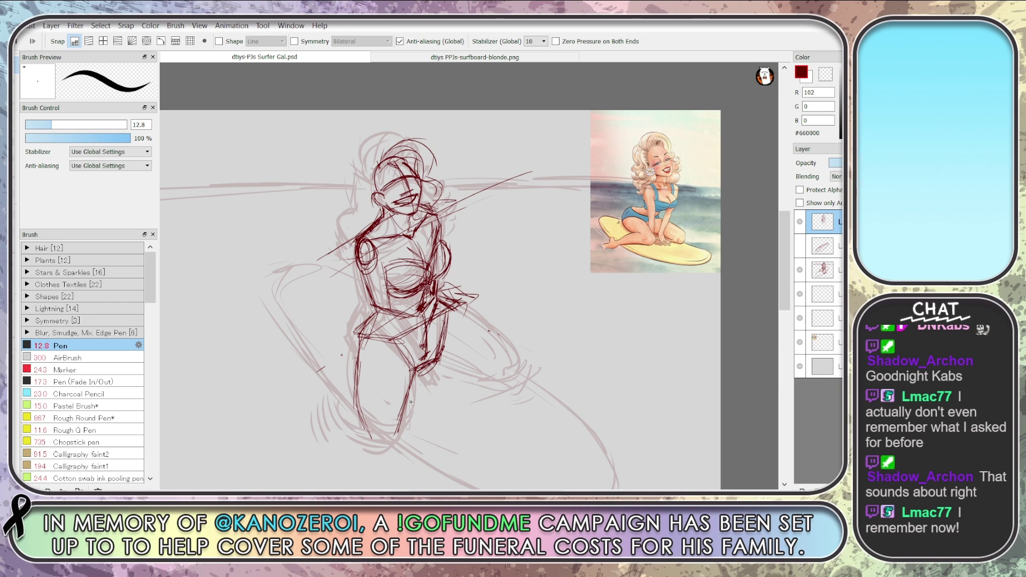
# Erase the pelvis block and redraw the hips with a curved outer hip, leg creases and crotch line
pyautogui.press('e')
pyautogui.moveTo(356, 327)
pyautogui.mouseDown()
pyautogui.moveTo(403, 353)
pyautogui.moveTo(446, 344)
pyautogui.moveTo(442, 324)
pyautogui.moveTo(461, 287)
pyautogui.moveTo(441, 368)
pyautogui.moveTo(451, 323)
pyautogui.mouseUp()
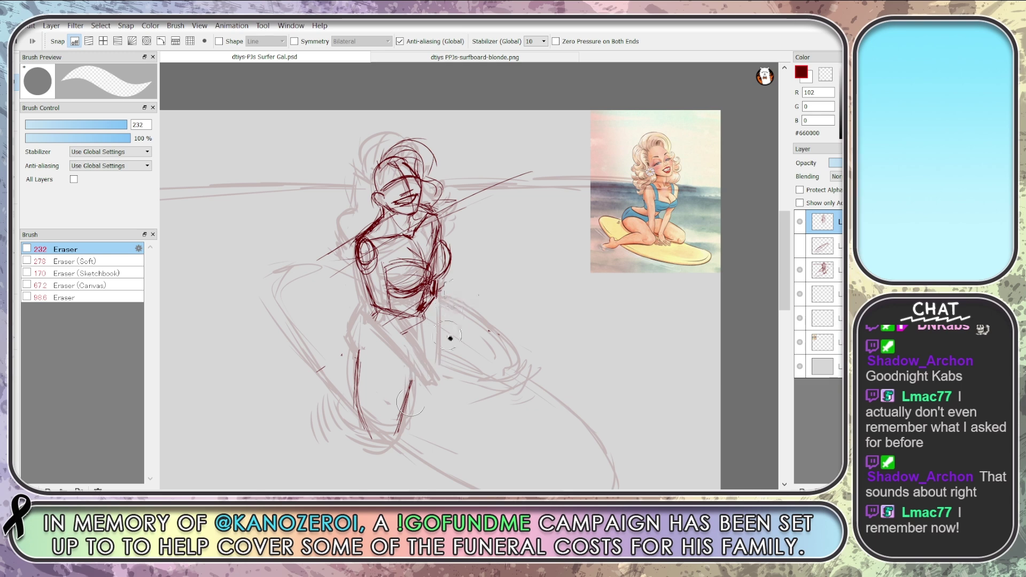
pyautogui.press('b')
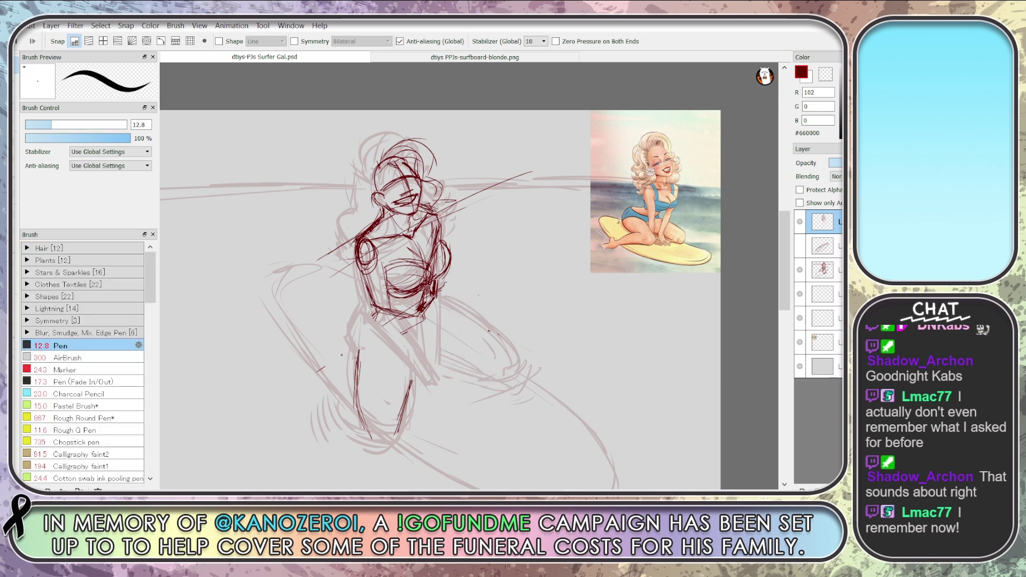
pyautogui.moveTo(370, 303)
pyautogui.mouseDown()
pyautogui.moveTo(356, 355)
pyautogui.moveTo(351, 342)
pyautogui.mouseUp()
pyautogui.moveTo(364, 306); pyautogui.dragTo(349, 339)
pyautogui.moveTo(355, 349); pyautogui.dragTo(347, 363)
pyautogui.moveTo(369, 301)
pyautogui.mouseDown()
pyautogui.moveTo(350, 359)
pyautogui.moveTo(355, 319)
pyautogui.moveTo(360, 373)
pyautogui.mouseUp()
pyautogui.moveTo(370, 320)
pyautogui.mouseDown()
pyautogui.moveTo(419, 367)
pyautogui.moveTo(434, 350)
pyautogui.moveTo(411, 379)
pyautogui.mouseUp()
pyautogui.moveTo(445, 349); pyautogui.dragTo(434, 354)
pyautogui.moveTo(444, 306); pyautogui.dragTo(433, 347)
# Sketch the reference-side thigh stretching out to the bent knee, and restate the upper arm line on that side
pyautogui.moveTo(439, 298)
pyautogui.mouseDown()
pyautogui.moveTo(525, 340)
pyautogui.moveTo(521, 332)
pyautogui.moveTo(530, 357)
pyautogui.mouseUp()
pyautogui.moveTo(497, 319); pyautogui.dragTo(538, 364)
pyautogui.moveTo(438, 356)
pyautogui.mouseDown()
pyautogui.moveTo(505, 371)
pyautogui.moveTo(464, 359)
pyautogui.moveTo(467, 349)
pyautogui.moveTo(476, 367)
pyautogui.moveTo(526, 375)
pyautogui.mouseUp()
pyautogui.moveTo(514, 328); pyautogui.dragTo(547, 386)
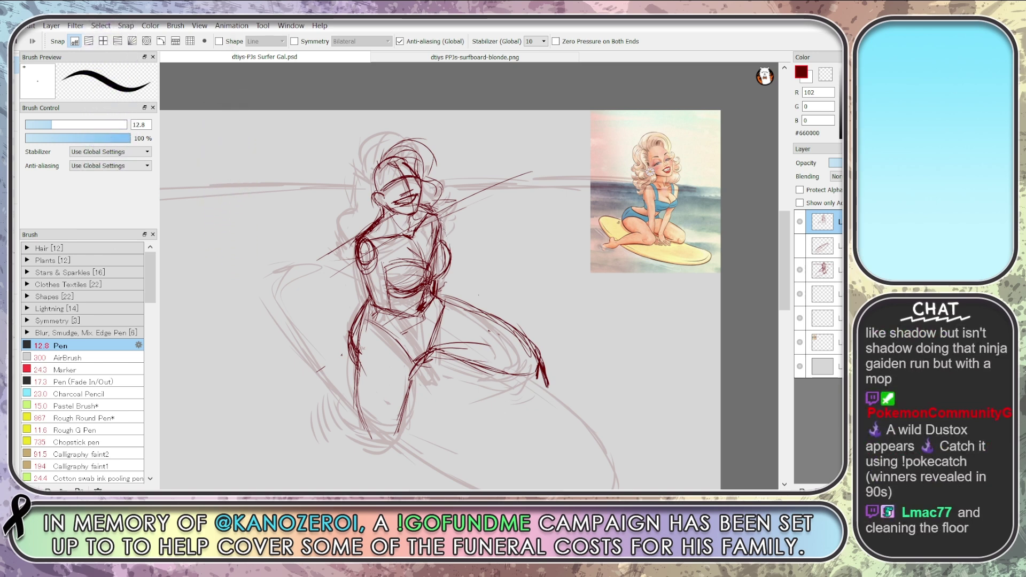
pyautogui.moveTo(441, 220); pyautogui.dragTo(450, 290)
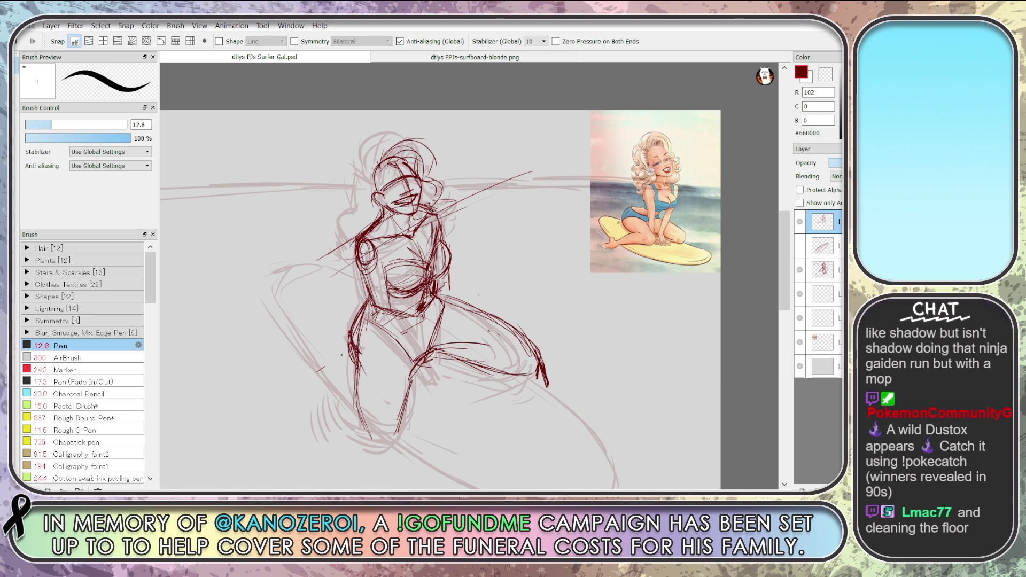
# Outline the front thigh away from the reference from the hip down around the rounded knee
pyautogui.moveTo(361, 310)
pyautogui.mouseDown()
pyautogui.moveTo(354, 348)
pyautogui.moveTo(366, 362)
pyautogui.moveTo(368, 445)
pyautogui.mouseUp()
pyautogui.moveTo(343, 427)
pyautogui.mouseDown()
pyautogui.moveTo(371, 452)
pyautogui.moveTo(387, 446)
pyautogui.mouseUp()
pyautogui.moveTo(414, 374); pyautogui.dragTo(398, 432)
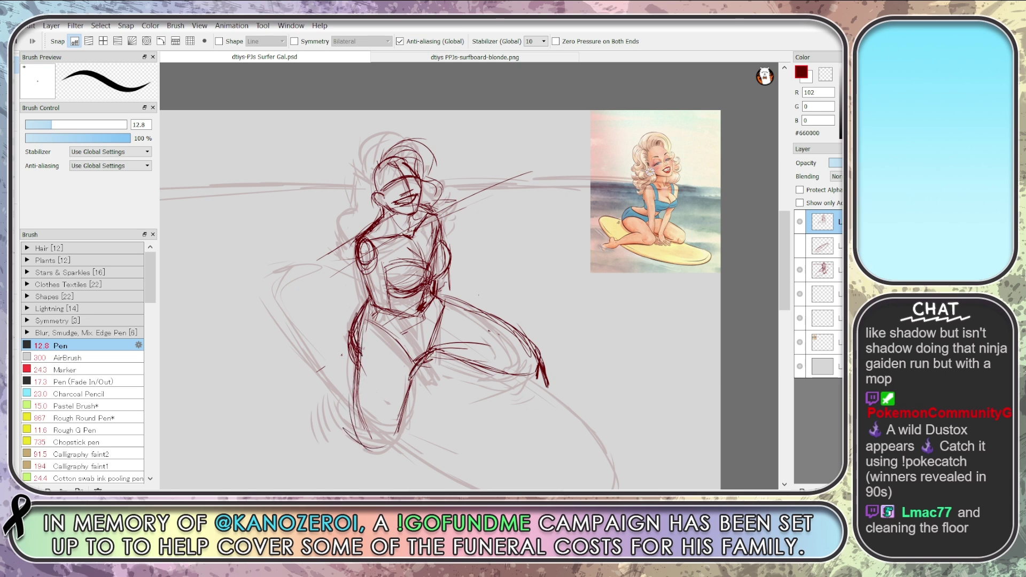
pyautogui.moveTo(416, 342)
pyautogui.mouseDown()
pyautogui.moveTo(417, 381)
pyautogui.moveTo(394, 446)
pyautogui.mouseUp()
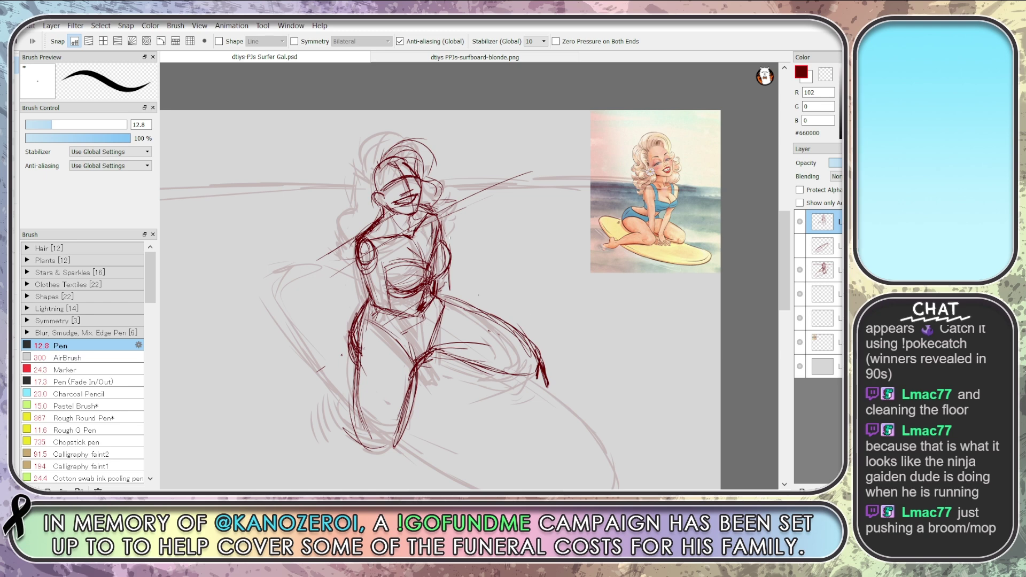
# Sketch the arm away from the reference from shoulder to elbow and into the lap, and restate the opposite arm line
pyautogui.moveTo(363, 274); pyautogui.dragTo(393, 319)
pyautogui.moveTo(380, 253); pyautogui.dragTo(388, 308)
pyautogui.moveTo(372, 240)
pyautogui.mouseDown()
pyautogui.moveTo(389, 278)
pyautogui.moveTo(385, 268)
pyautogui.mouseUp()
pyautogui.moveTo(384, 277); pyautogui.dragTo(389, 299)
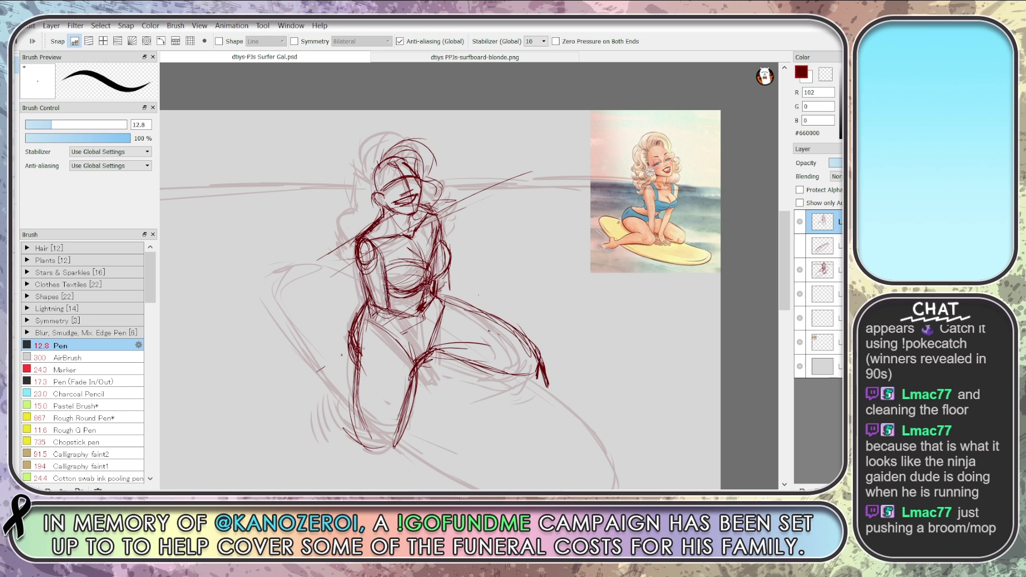
pyautogui.moveTo(357, 261); pyautogui.dragTo(368, 303)
pyautogui.moveTo(366, 297); pyautogui.dragTo(395, 320)
pyautogui.moveTo(374, 279)
pyautogui.mouseDown()
pyautogui.moveTo(385, 323)
pyautogui.moveTo(421, 346)
pyautogui.mouseUp()
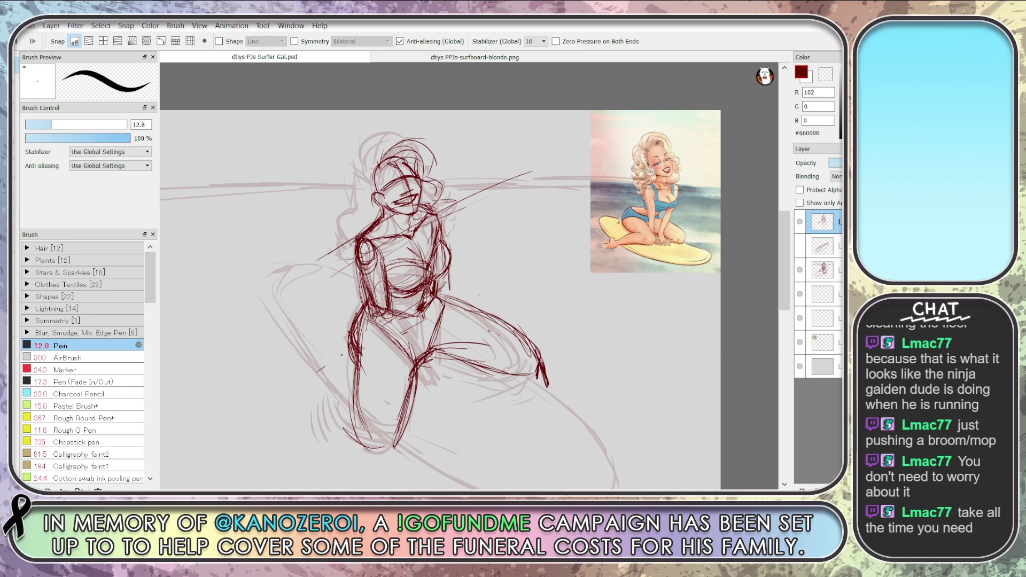
pyautogui.moveTo(431, 212)
pyautogui.mouseDown()
pyautogui.moveTo(447, 240)
pyautogui.moveTo(451, 297)
pyautogui.mouseUp()
# Erase the bulging outer hip lines away from the reference and draw the V-shaped creases between the thighs
pyautogui.press('e')
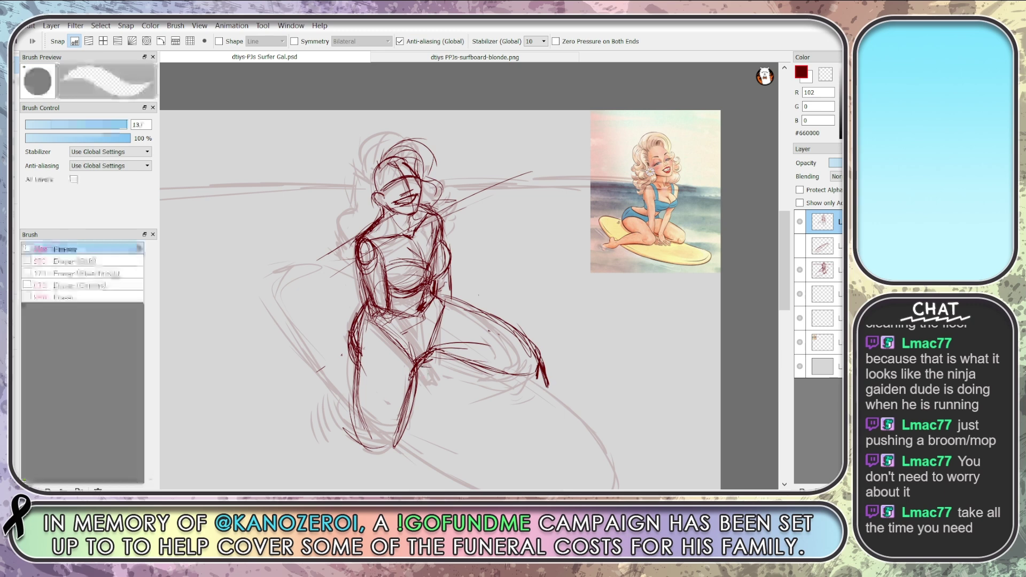
pyautogui.moveTo(353, 317); pyautogui.dragTo(353, 385)
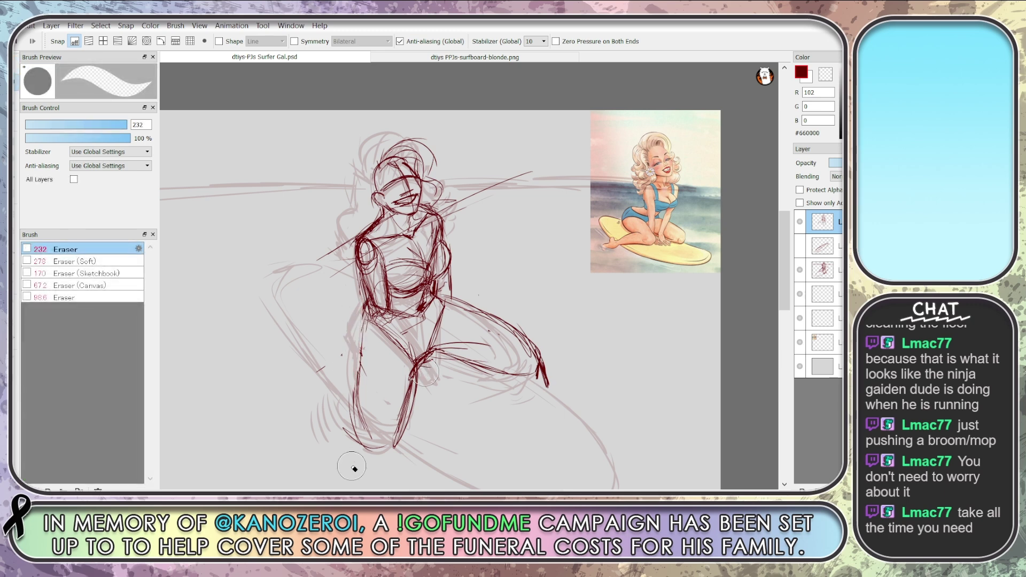
pyautogui.press('b')
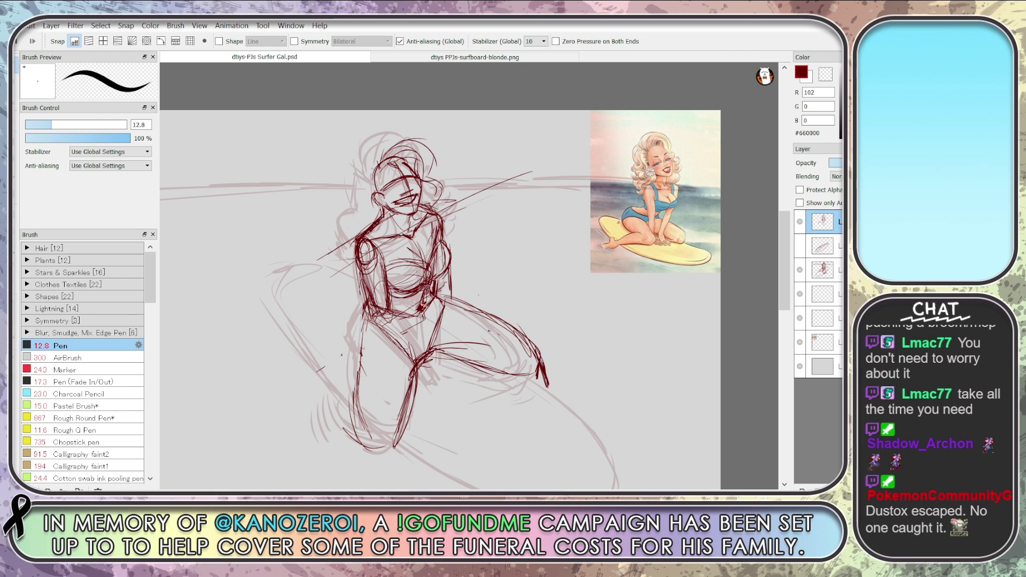
pyautogui.moveTo(433, 312)
pyautogui.mouseDown()
pyautogui.moveTo(428, 350)
pyautogui.moveTo(432, 341)
pyautogui.mouseUp()
pyautogui.moveTo(377, 325); pyautogui.dragTo(414, 358)
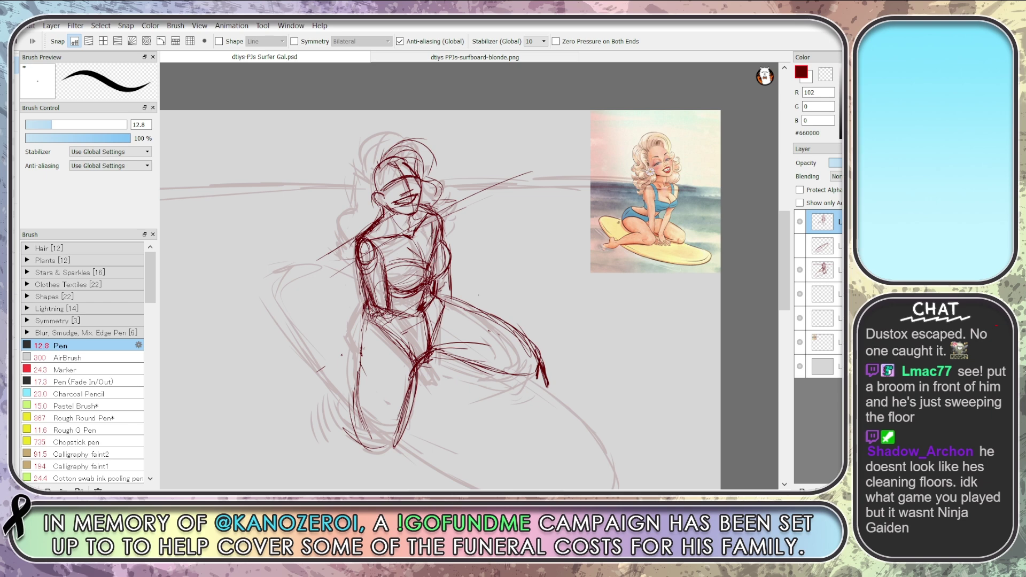
# Redraw the front thigh and knee outline, clean up stray marks inside it, and darken the reference-side thigh
pyautogui.moveTo(379, 254)
pyautogui.mouseDown()
pyautogui.moveTo(387, 314)
pyautogui.moveTo(356, 337)
pyautogui.mouseUp()
pyautogui.moveTo(362, 311); pyautogui.dragTo(358, 404)
pyautogui.moveTo(361, 353); pyautogui.dragTo(360, 442)
pyautogui.moveTo(405, 407); pyautogui.dragTo(390, 448)
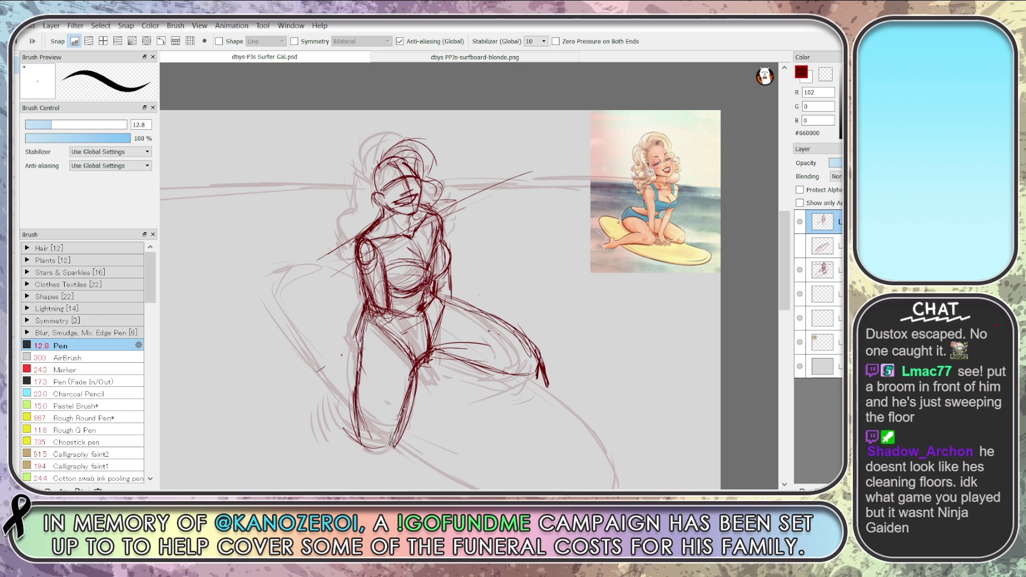
pyautogui.moveTo(401, 413); pyautogui.dragTo(350, 385)
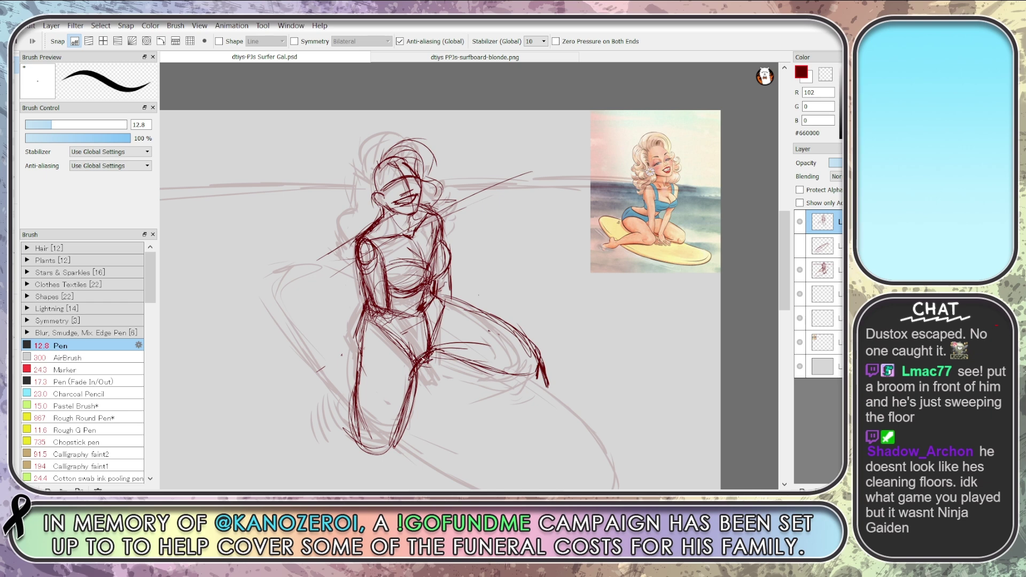
pyautogui.press('e')
pyautogui.moveTo(397, 409)
pyautogui.mouseDown()
pyautogui.moveTo(403, 383)
pyautogui.moveTo(396, 415)
pyautogui.mouseUp()
pyautogui.press('b')
pyautogui.moveTo(443, 324)
pyautogui.mouseDown()
pyautogui.moveTo(481, 302)
pyautogui.moveTo(447, 311)
pyautogui.moveTo(453, 302)
pyautogui.moveTo(513, 333)
pyautogui.moveTo(545, 374)
pyautogui.mouseUp()
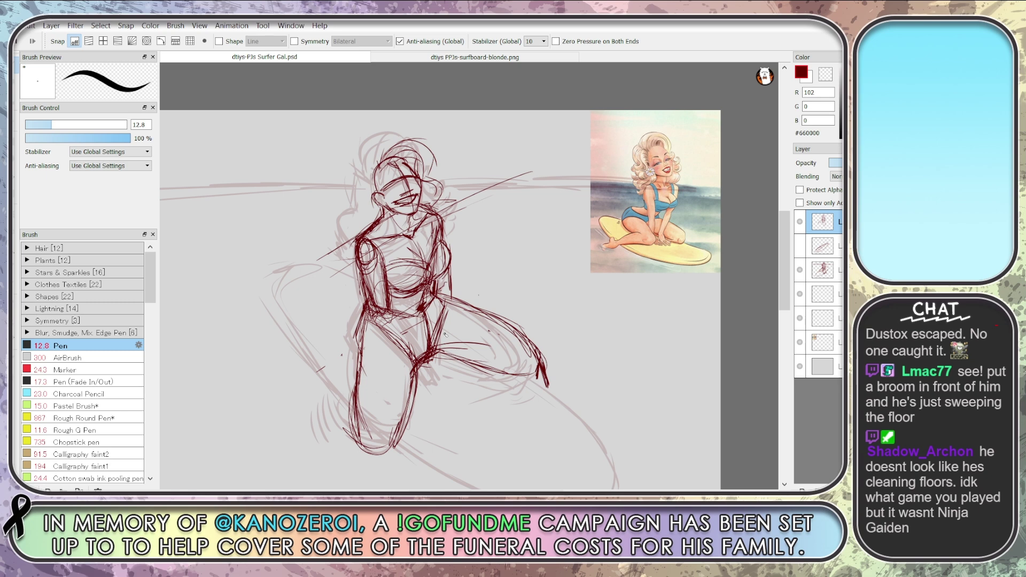
# Restate the reference-side upper arm and sketch the other arm's elbow and forearm crossing down between the thighs
pyautogui.moveTo(444, 220); pyautogui.dragTo(451, 304)
pyautogui.moveTo(361, 247); pyautogui.dragTo(361, 312)
pyautogui.moveTo(360, 299); pyautogui.dragTo(379, 328)
pyautogui.moveTo(369, 312); pyautogui.dragTo(390, 329)
pyautogui.moveTo(384, 271)
pyautogui.mouseDown()
pyautogui.moveTo(385, 326)
pyautogui.moveTo(407, 355)
pyautogui.mouseUp()
pyautogui.moveTo(398, 319); pyautogui.dragTo(425, 355)
# Sketch the hand resting between the thighs and firm up both edges of the forearm leading to it
pyautogui.moveTo(428, 358); pyautogui.dragTo(446, 388)
pyautogui.moveTo(369, 320); pyautogui.dragTo(414, 367)
pyautogui.moveTo(417, 371)
pyautogui.mouseDown()
pyautogui.moveTo(434, 391)
pyautogui.moveTo(442, 380)
pyautogui.mouseUp()
pyautogui.moveTo(431, 366)
pyautogui.mouseDown()
pyautogui.moveTo(441, 381)
pyautogui.moveTo(440, 372)
pyautogui.mouseUp()
pyautogui.moveTo(437, 369); pyautogui.dragTo(431, 381)
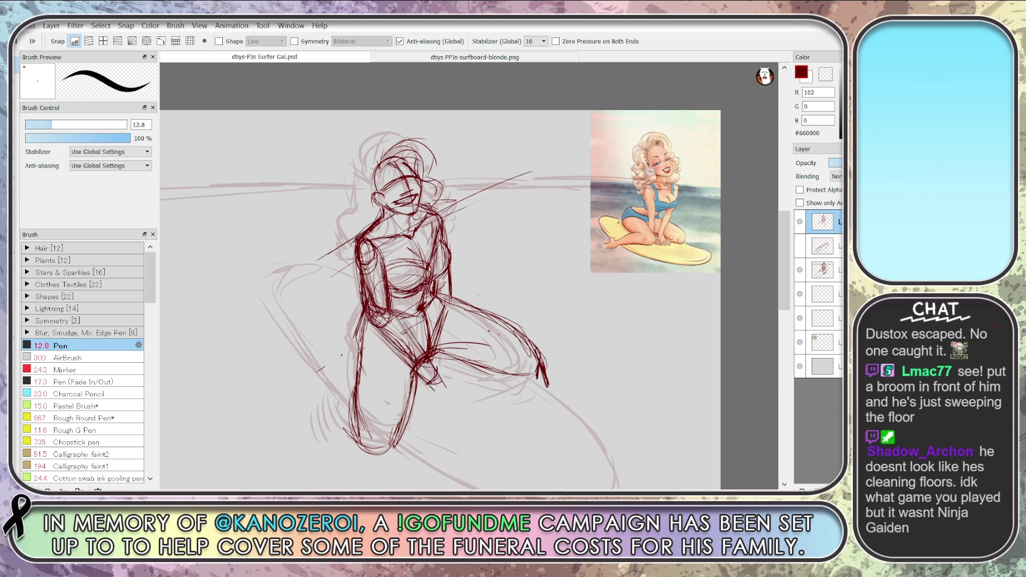
pyautogui.moveTo(390, 310); pyautogui.dragTo(425, 353)
pyautogui.moveTo(428, 361); pyautogui.dragTo(441, 377)
pyautogui.moveTo(401, 303); pyautogui.dragTo(392, 319)
pyautogui.moveTo(395, 283); pyautogui.dragTo(385, 311)
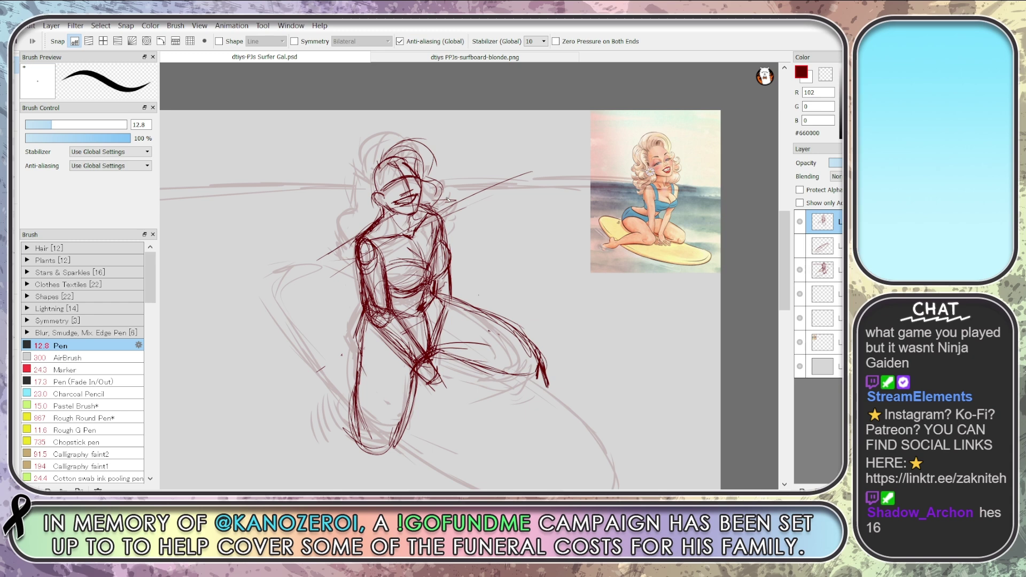
# Sketch the reference-side arm from the shoulder past the elbow down to a wrist over the thigh
pyautogui.moveTo(448, 229); pyautogui.dragTo(458, 289)
pyautogui.moveTo(448, 251); pyautogui.dragTo(454, 376)
pyautogui.moveTo(461, 318); pyautogui.dragTo(455, 372)
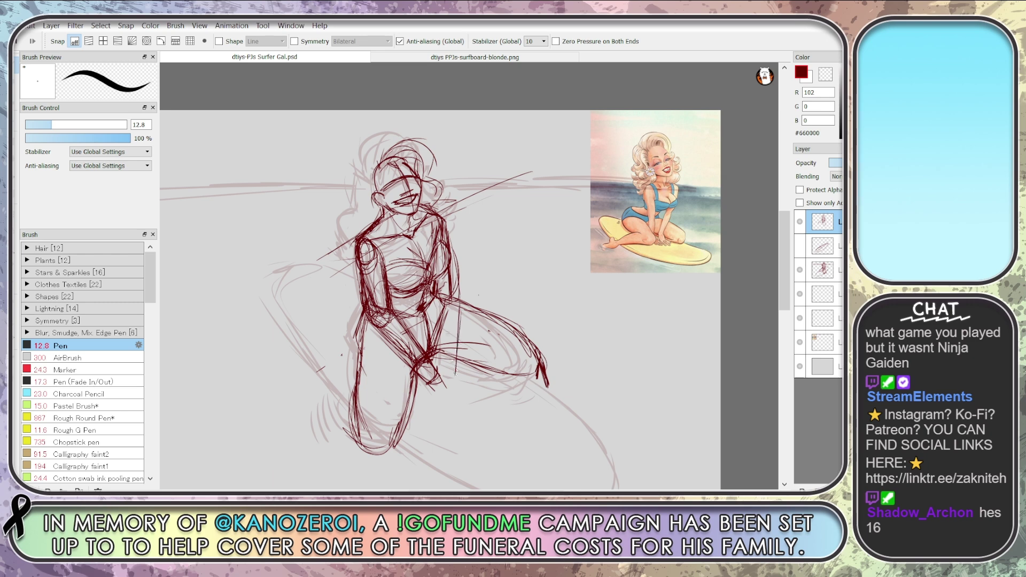
pyautogui.moveTo(444, 331); pyautogui.dragTo(451, 373)
pyautogui.moveTo(464, 289); pyautogui.dragTo(457, 334)
pyautogui.moveTo(458, 348); pyautogui.dragTo(452, 359)
pyautogui.moveTo(461, 318); pyautogui.dragTo(452, 364)
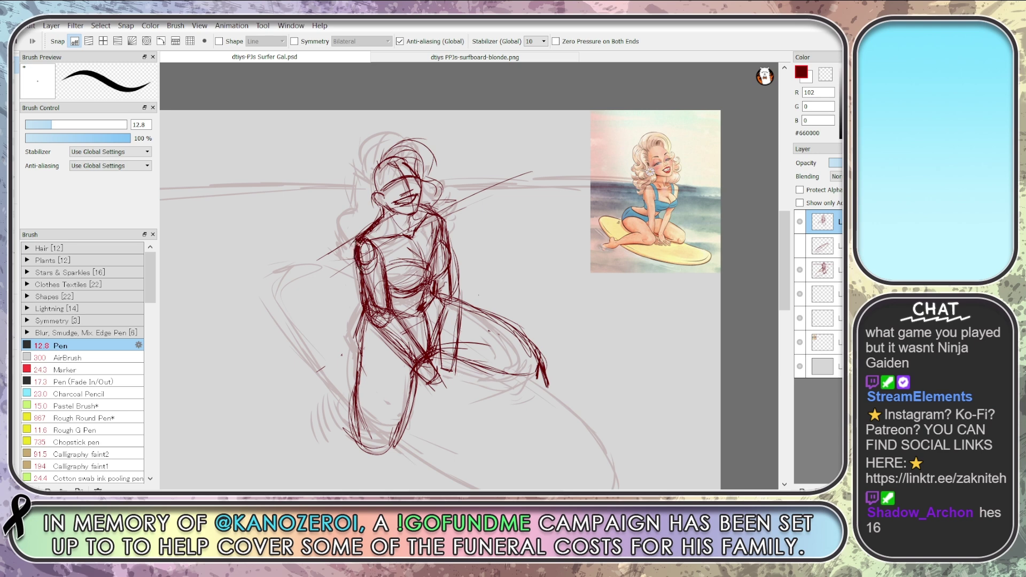
# Darken the arm away from the reference from shoulder to forearm, and add finger lines to the hands between the thighs
pyautogui.moveTo(360, 243); pyautogui.dragTo(354, 272)
pyautogui.moveTo(358, 241); pyautogui.dragTo(371, 333)
pyautogui.moveTo(365, 297)
pyautogui.mouseDown()
pyautogui.moveTo(357, 272)
pyautogui.moveTo(384, 257)
pyautogui.moveTo(384, 294)
pyautogui.moveTo(404, 331)
pyautogui.mouseUp()
pyautogui.moveTo(418, 367); pyautogui.dragTo(432, 381)
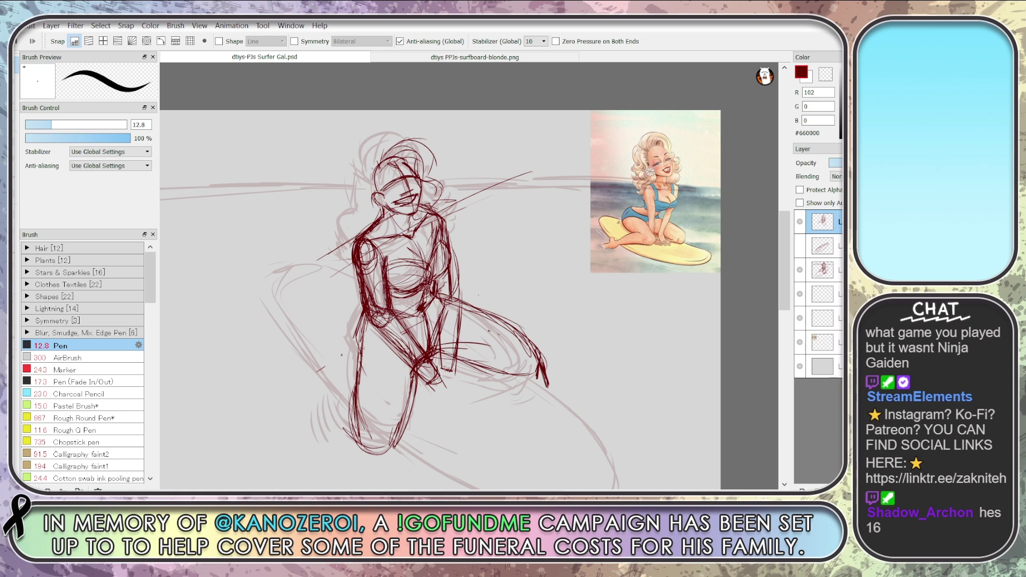
pyautogui.moveTo(423, 373)
pyautogui.mouseDown()
pyautogui.moveTo(445, 364)
pyautogui.moveTo(428, 402)
pyautogui.mouseUp()
pyautogui.moveTo(443, 365); pyautogui.dragTo(453, 371)
# Strengthen the inner forearm edge and the outer upper arm edge of the reference-side arm
pyautogui.moveTo(440, 326); pyautogui.dragTo(442, 365)
pyautogui.moveTo(435, 291); pyautogui.dragTo(442, 365)
pyautogui.moveTo(436, 290); pyautogui.dragTo(441, 358)
pyautogui.moveTo(449, 235); pyautogui.dragTo(454, 297)
pyautogui.moveTo(448, 225); pyautogui.dragTo(452, 274)
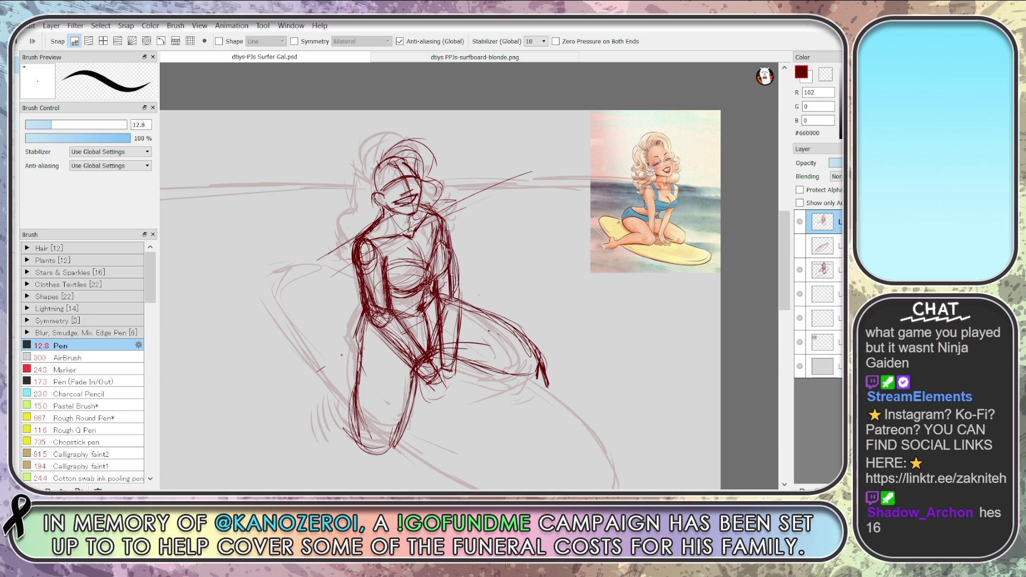
# Darken both edges of the reference-side arm from the upper arm past the elbow down to the wrist
pyautogui.moveTo(449, 222); pyautogui.dragTo(457, 297)
pyautogui.moveTo(456, 256)
pyautogui.mouseDown()
pyautogui.moveTo(454, 355)
pyautogui.moveTo(452, 309)
pyautogui.mouseUp()
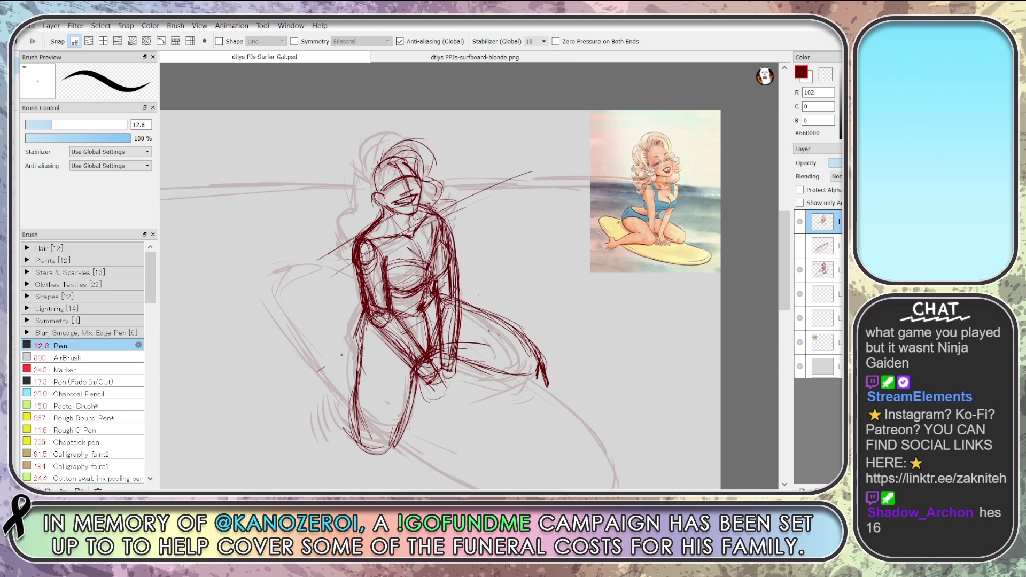
pyautogui.moveTo(440, 364); pyautogui.dragTo(458, 303)
pyautogui.moveTo(455, 349); pyautogui.dragTo(457, 273)
pyautogui.moveTo(450, 366); pyautogui.dragTo(449, 292)
pyautogui.moveTo(451, 249); pyautogui.dragTo(444, 279)
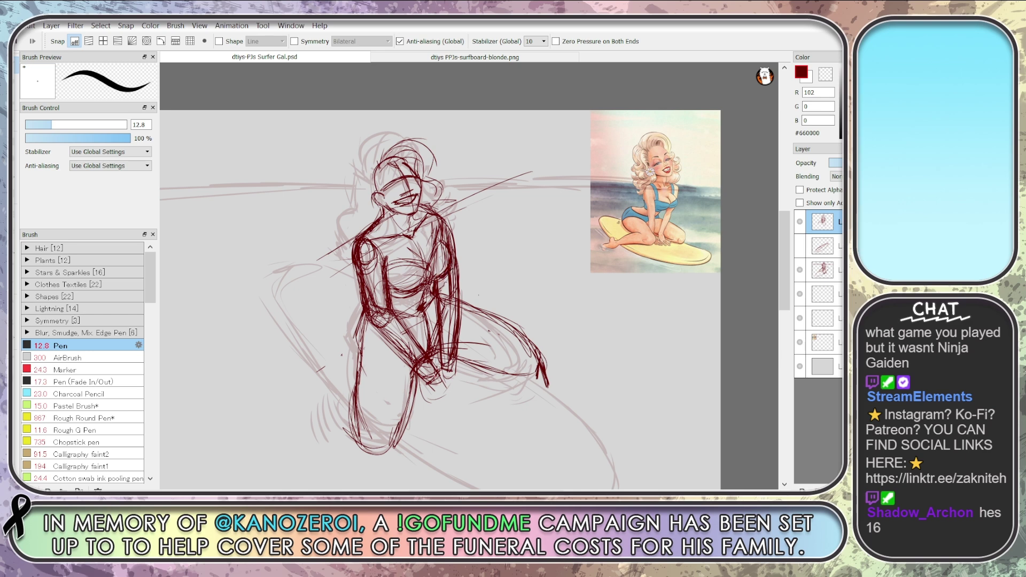
# Add a few strokes to the hands between the thighs and erase the rough hand shapes below the wrists
pyautogui.moveTo(426, 379)
pyautogui.mouseDown()
pyautogui.moveTo(447, 392)
pyautogui.moveTo(453, 375)
pyautogui.mouseUp()
pyautogui.moveTo(436, 374)
pyautogui.mouseDown()
pyautogui.moveTo(450, 383)
pyautogui.moveTo(420, 370)
pyautogui.moveTo(449, 374)
pyautogui.moveTo(444, 391)
pyautogui.mouseUp()
pyautogui.press('e')
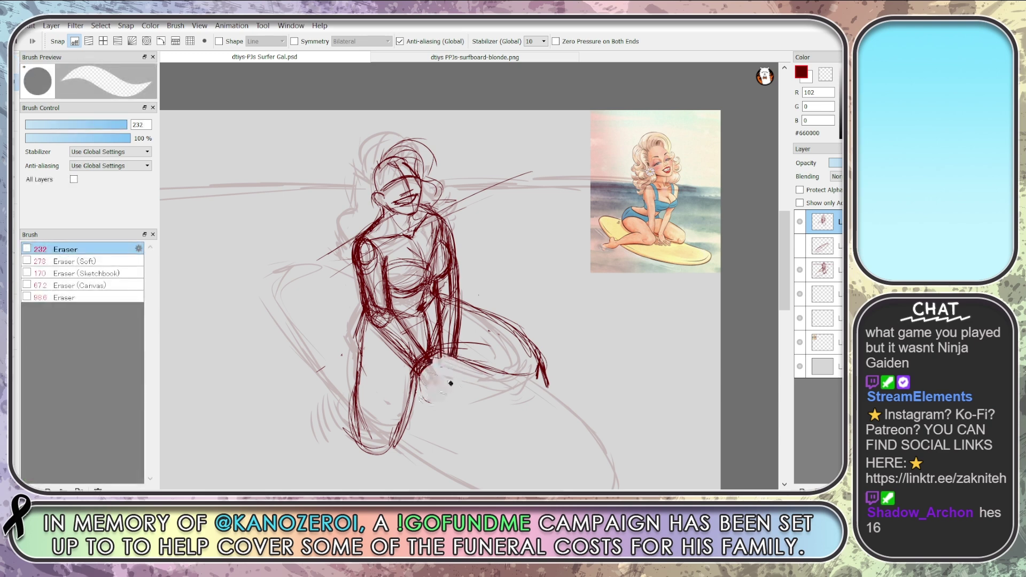
pyautogui.press('b')
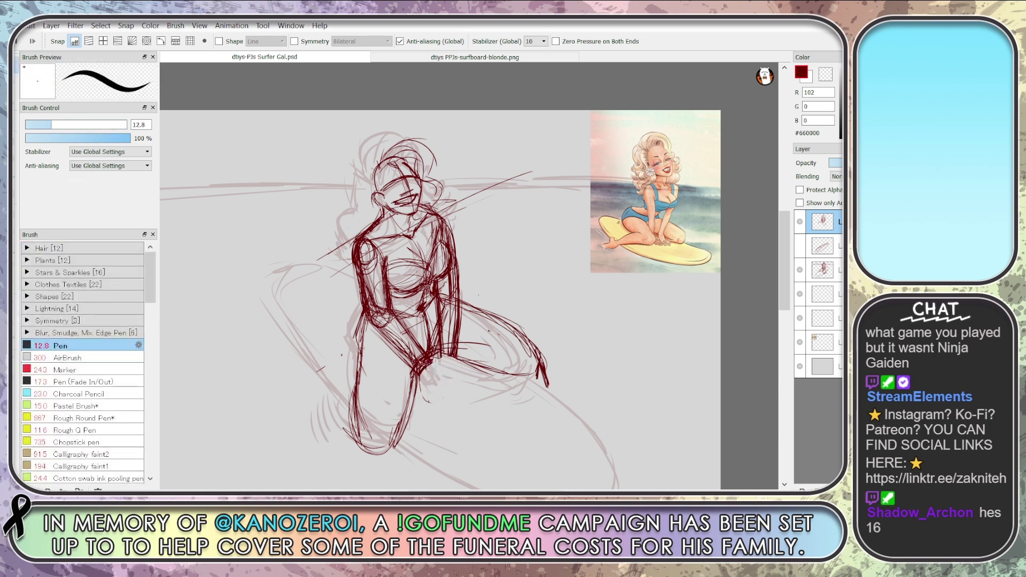
# Redraw both hands below the wrists with long, splayed fingers resting between the thighs
pyautogui.moveTo(421, 375)
pyautogui.mouseDown()
pyautogui.moveTo(433, 392)
pyautogui.moveTo(424, 391)
pyautogui.moveTo(440, 372)
pyautogui.moveTo(431, 372)
pyautogui.moveTo(435, 404)
pyautogui.moveTo(445, 412)
pyautogui.moveTo(428, 369)
pyautogui.moveTo(445, 399)
pyautogui.moveTo(457, 395)
pyautogui.moveTo(431, 377)
pyautogui.moveTo(425, 408)
pyautogui.mouseUp()
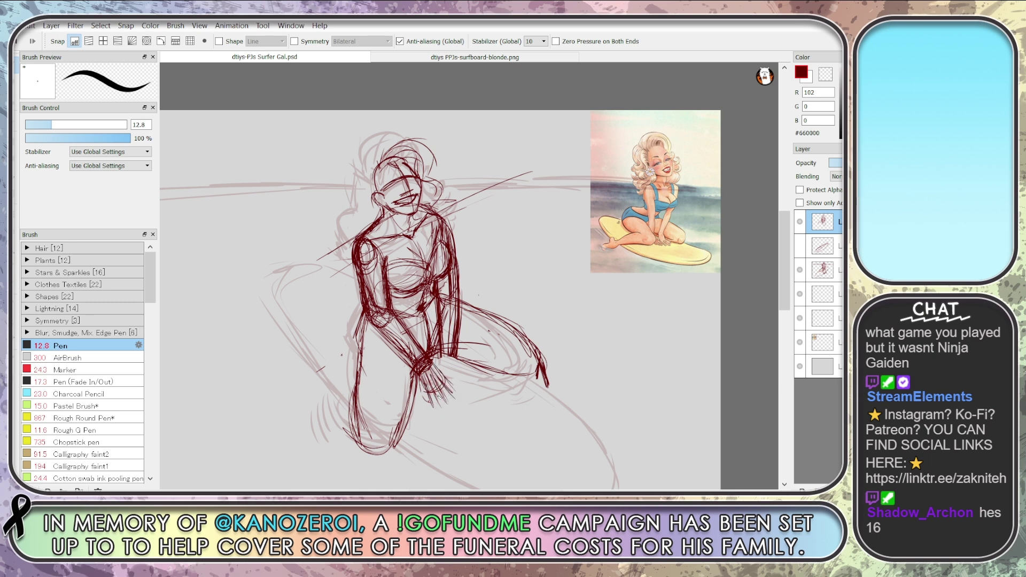
pyautogui.moveTo(431, 387); pyautogui.dragTo(430, 406)
pyautogui.moveTo(434, 403)
pyautogui.mouseDown()
pyautogui.moveTo(442, 397)
pyautogui.moveTo(460, 416)
pyautogui.moveTo(458, 406)
pyautogui.mouseUp()
pyautogui.moveTo(448, 385)
pyautogui.mouseDown()
pyautogui.moveTo(463, 415)
pyautogui.moveTo(466, 402)
pyautogui.mouseUp()
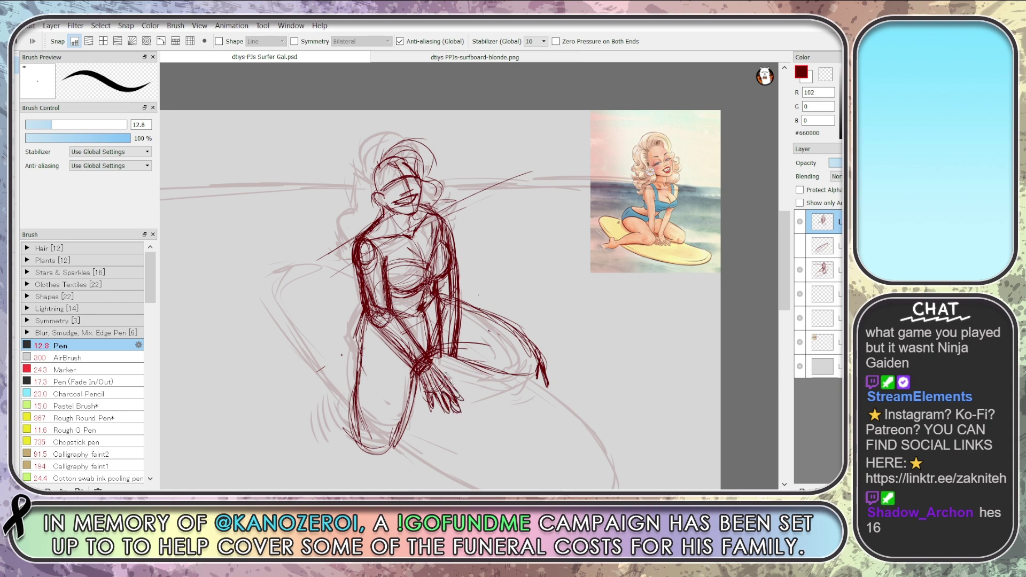
pyautogui.moveTo(442, 353)
pyautogui.mouseDown()
pyautogui.moveTo(444, 374)
pyautogui.moveTo(483, 377)
pyautogui.moveTo(464, 404)
pyautogui.moveTo(459, 381)
pyautogui.mouseUp()
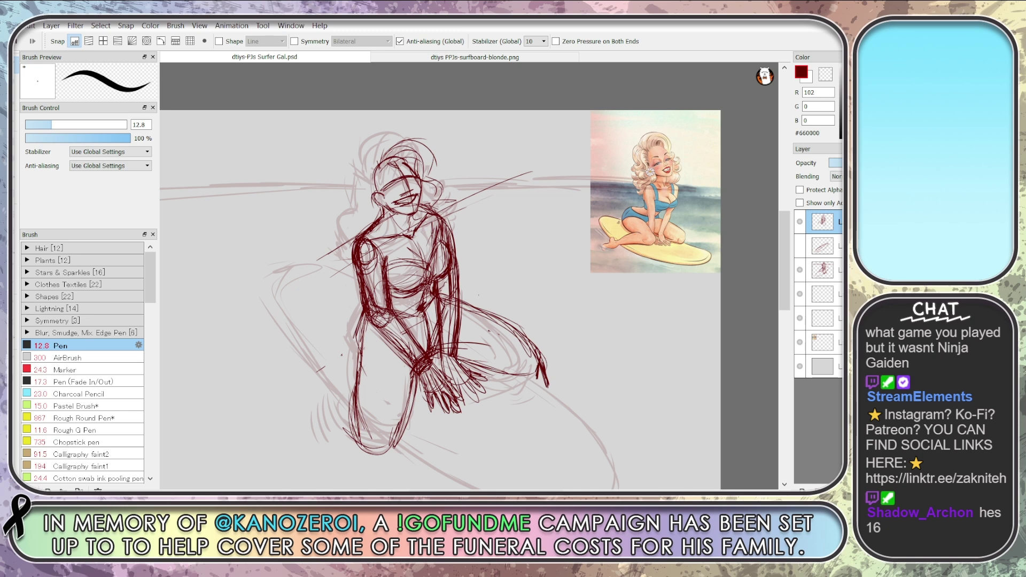
# Strengthen the outer edge of the front thigh and circle loose curved strokes around its knee
pyautogui.moveTo(360, 333)
pyautogui.mouseDown()
pyautogui.moveTo(366, 454)
pyautogui.moveTo(366, 442)
pyautogui.mouseUp()
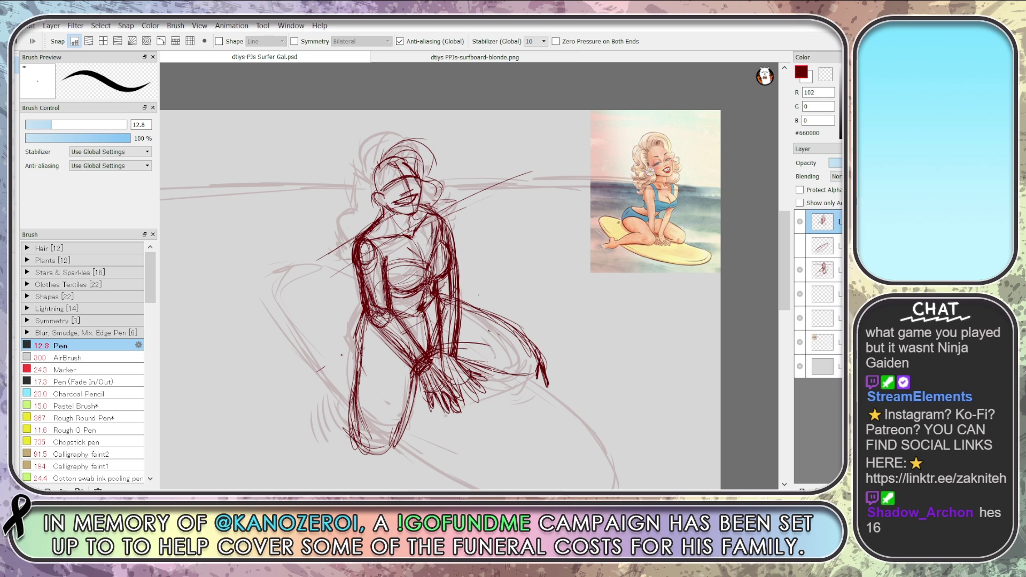
pyautogui.moveTo(478, 393)
pyautogui.mouseDown()
pyautogui.moveTo(437, 418)
pyautogui.moveTo(344, 432)
pyautogui.moveTo(357, 466)
pyautogui.mouseUp()
pyautogui.moveTo(334, 422)
pyautogui.mouseDown()
pyautogui.moveTo(369, 464)
pyautogui.moveTo(366, 475)
pyautogui.mouseUp()
pyautogui.moveTo(322, 434); pyautogui.dragTo(351, 484)
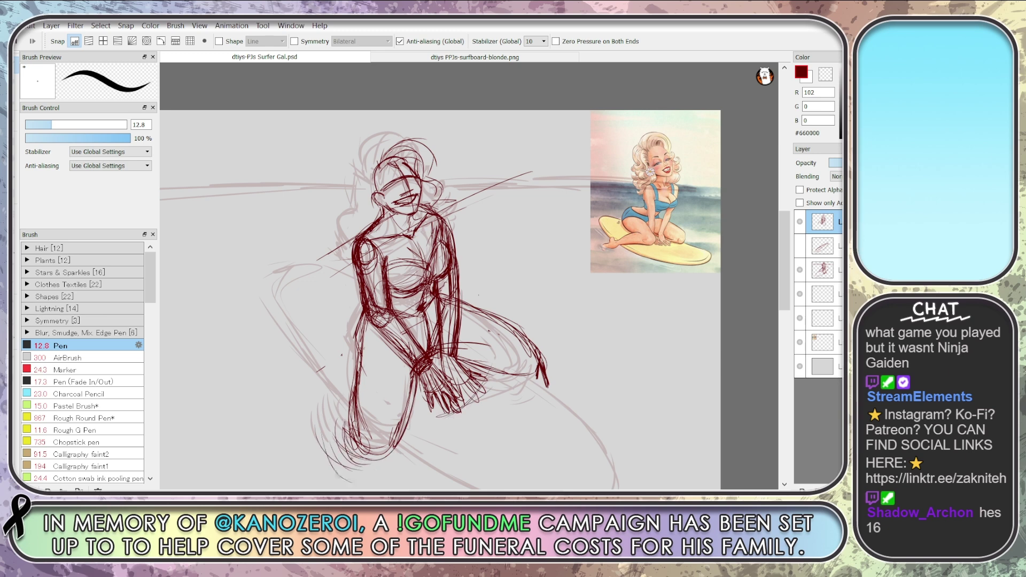
pyautogui.moveTo(342, 428)
pyautogui.mouseDown()
pyautogui.moveTo(359, 444)
pyautogui.moveTo(355, 489)
pyautogui.mouseUp()
# Sketch a loose oval beside the reference-side knee and diagonal motion lines in the open area beyond it
pyautogui.moveTo(542, 358); pyautogui.dragTo(563, 387)
pyautogui.moveTo(551, 352); pyautogui.dragTo(582, 400)
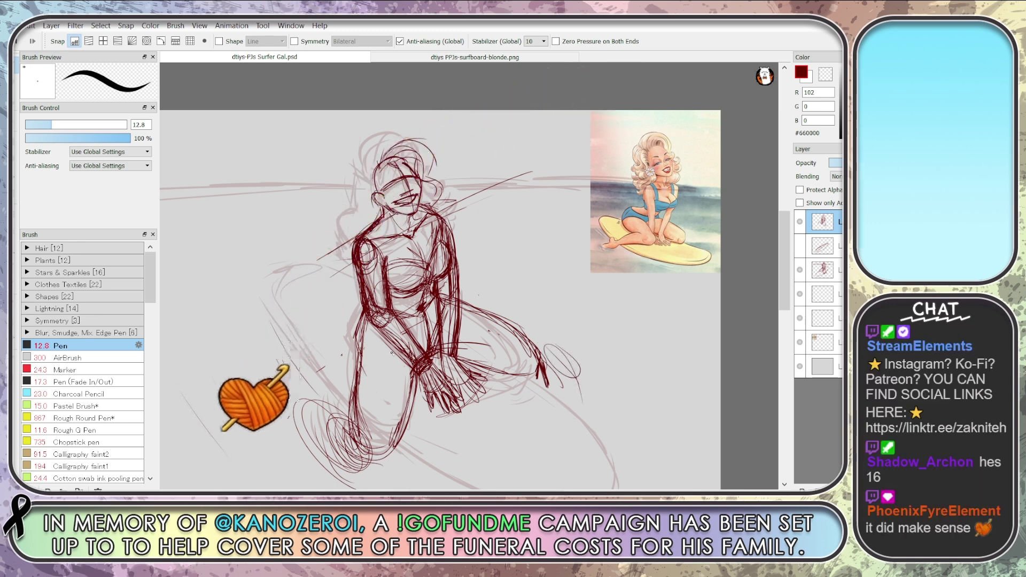
pyautogui.moveTo(599, 391); pyautogui.dragTo(651, 435)
pyautogui.moveTo(620, 376); pyautogui.dragTo(666, 416)
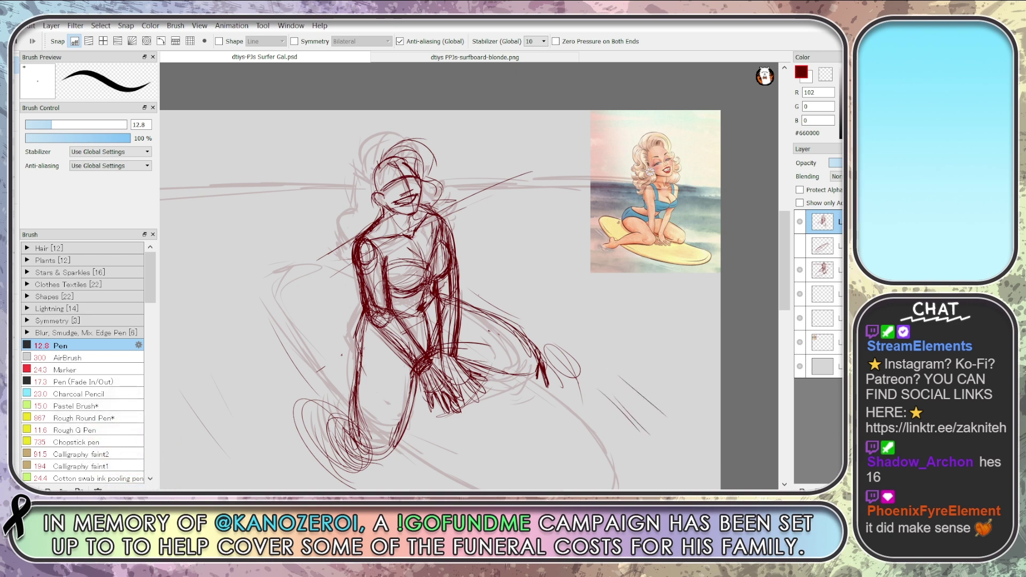
pyautogui.moveTo(785, 297)
pyautogui.mouseDown()
pyautogui.moveTo(784, 310)
pyautogui.moveTo(784, 298)
pyautogui.mouseUp()
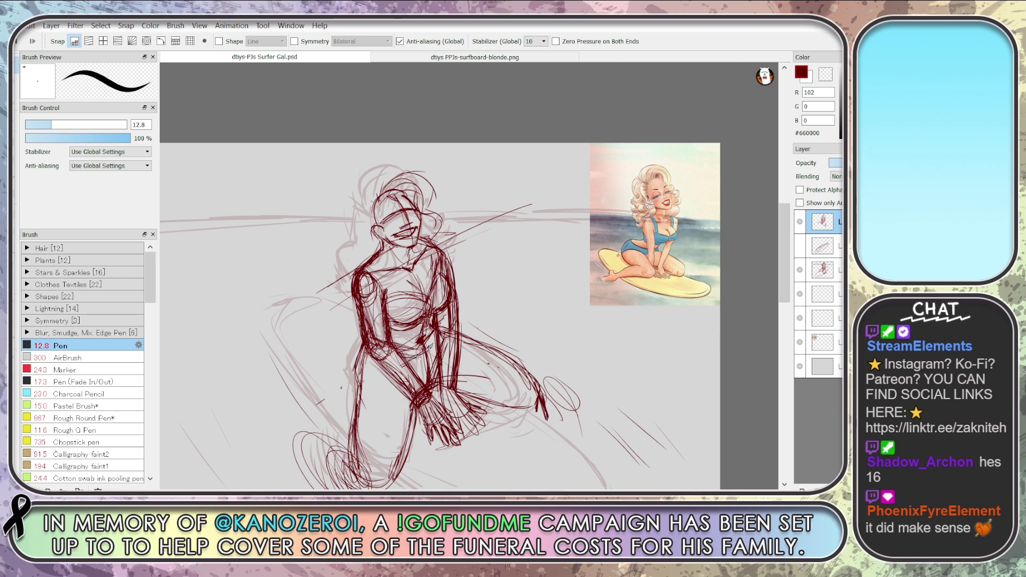
pyautogui.moveTo(434, 344)
pyautogui.mouseDown()
pyautogui.moveTo(410, 357)
pyautogui.moveTo(436, 343)
pyautogui.mouseUp()
pyautogui.moveTo(363, 363)
pyautogui.mouseDown()
pyautogui.moveTo(378, 365)
pyautogui.moveTo(357, 366)
pyautogui.mouseUp()
pyautogui.moveTo(359, 362)
pyautogui.mouseDown()
pyautogui.moveTo(378, 366)
pyautogui.moveTo(359, 358)
pyautogui.moveTo(357, 372)
pyautogui.mouseUp()
pyautogui.moveTo(357, 363); pyautogui.dragTo(356, 384)
pyautogui.moveTo(361, 344)
pyautogui.mouseDown()
pyautogui.moveTo(360, 403)
pyautogui.moveTo(367, 383)
pyautogui.moveTo(351, 377)
pyautogui.moveTo(354, 404)
pyautogui.mouseUp()
pyautogui.press('e')
pyautogui.press('b')
pyautogui.moveTo(358, 371); pyautogui.dragTo(355, 383)
pyautogui.press('e')
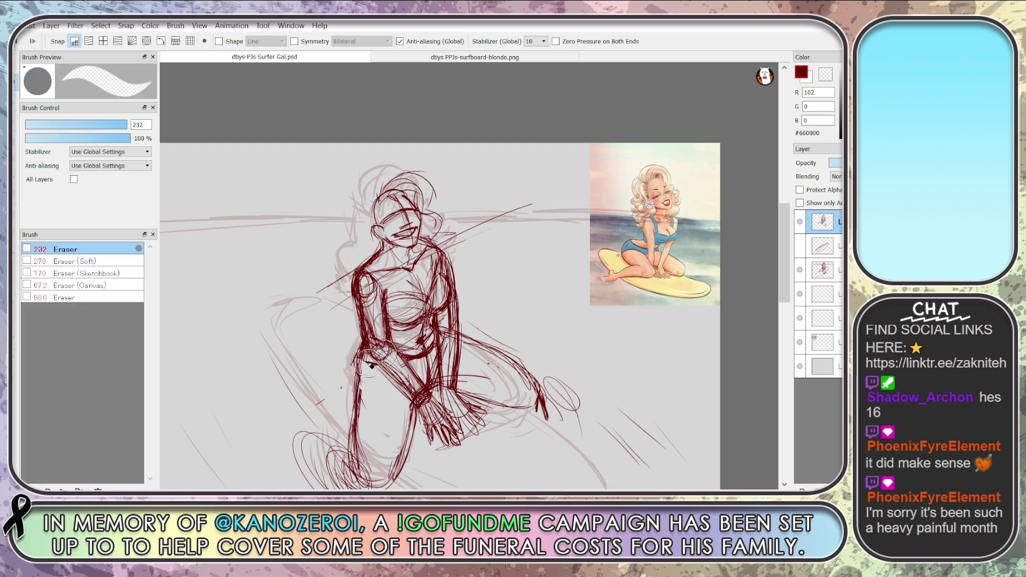
pyautogui.hotkey('ctrl', 'z')
pyautogui.hotkey('ctrl', 'z')
pyautogui.hotkey('ctrl', 'z')
pyautogui.hotkey('ctrl', 'z')
pyautogui.hotkey('ctrl', 'z')
pyautogui.press('e')
pyautogui.hotkey('ctrl', 'z')
pyautogui.hotkey('ctrl', 'z')
pyautogui.hotkey('ctrl', 'z')
pyautogui.hotkey('ctrl', 'z')
pyautogui.hotkey('ctrl', 'z')
pyautogui.hotkey('ctrl', 'z')
pyautogui.hotkey('ctrl', 'z')
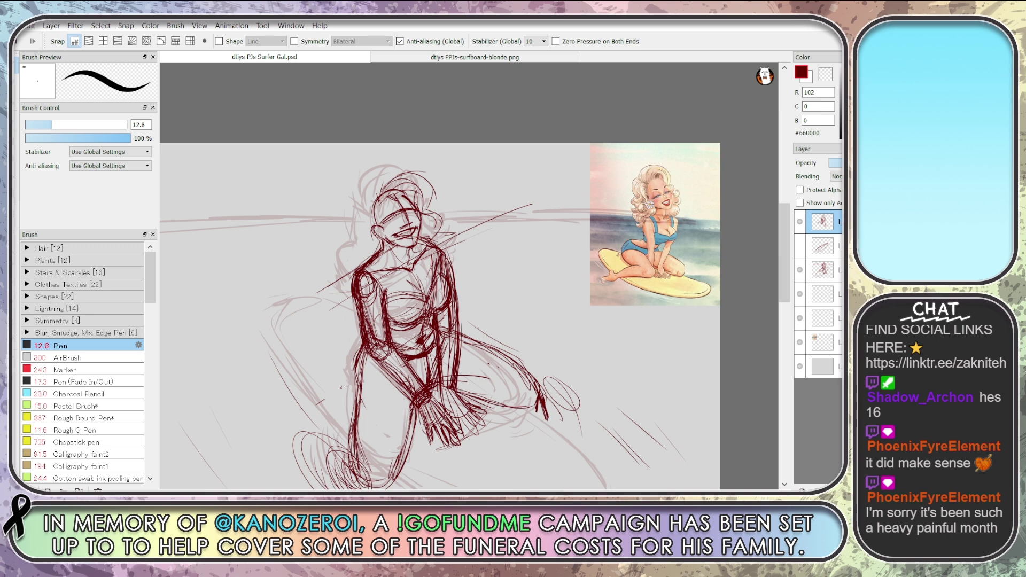
# Sketch the hip contour beside the elbow where the front thigh begins, undoing the surplus strokes
pyautogui.moveTo(358, 355)
pyautogui.mouseDown()
pyautogui.moveTo(351, 382)
pyautogui.moveTo(366, 358)
pyautogui.mouseUp()
pyautogui.moveTo(350, 361); pyautogui.dragTo(362, 388)
pyautogui.moveTo(362, 351); pyautogui.dragTo(368, 393)
pyautogui.hotkey('ctrl', 'z')
pyautogui.hotkey('ctrl', 'z')
# Firm up the neck below the chin and sketch the hair from the crown down the side away from the reference
pyautogui.moveTo(785, 283)
pyautogui.mouseDown()
pyautogui.moveTo(785, 315)
pyautogui.moveTo(782, 287)
pyautogui.mouseUp()
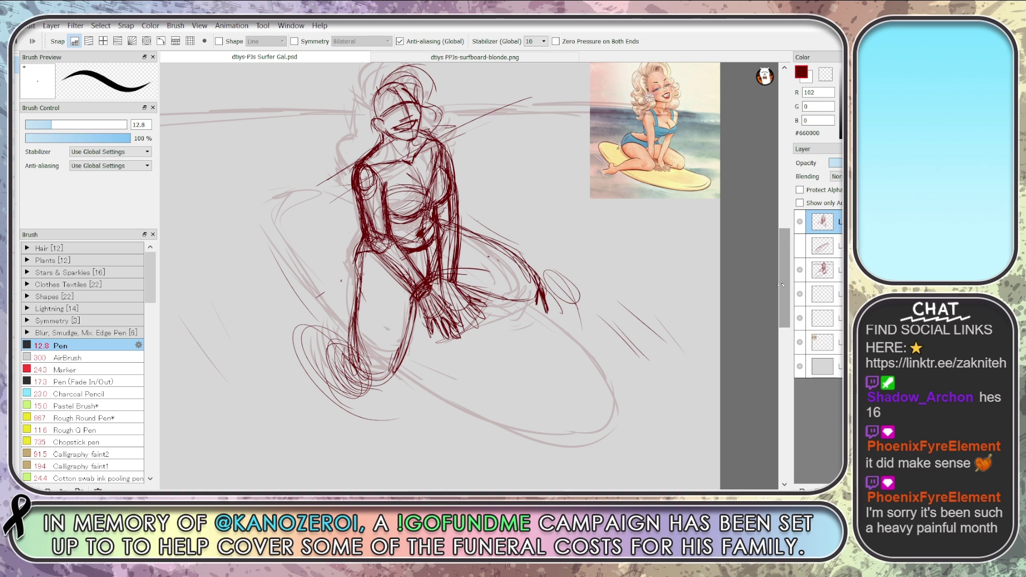
pyautogui.scroll(4, 783, 288)
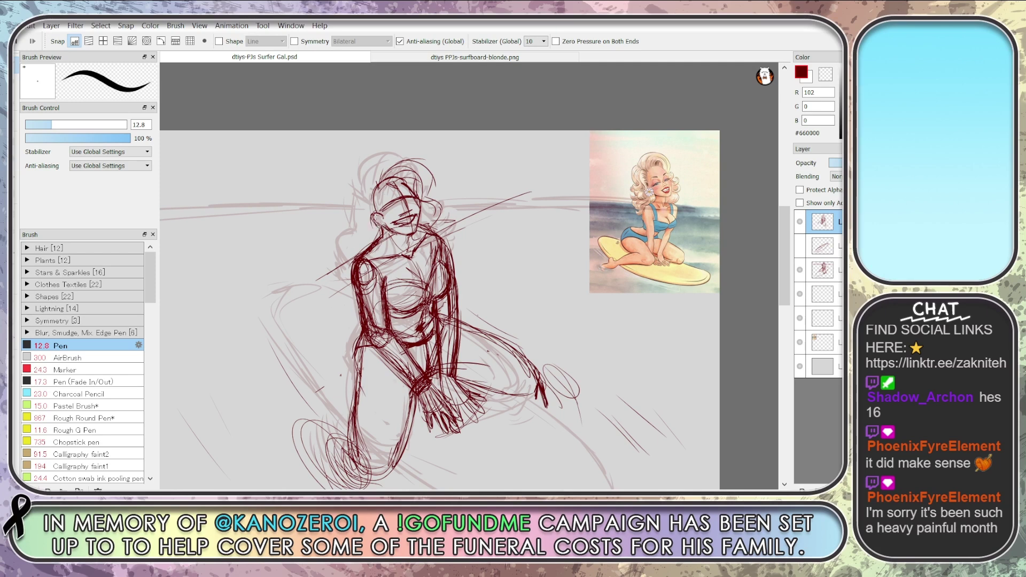
pyautogui.moveTo(411, 238)
pyautogui.mouseDown()
pyautogui.moveTo(410, 250)
pyautogui.moveTo(389, 250)
pyautogui.moveTo(401, 256)
pyautogui.moveTo(371, 254)
pyautogui.moveTo(423, 235)
pyautogui.mouseUp()
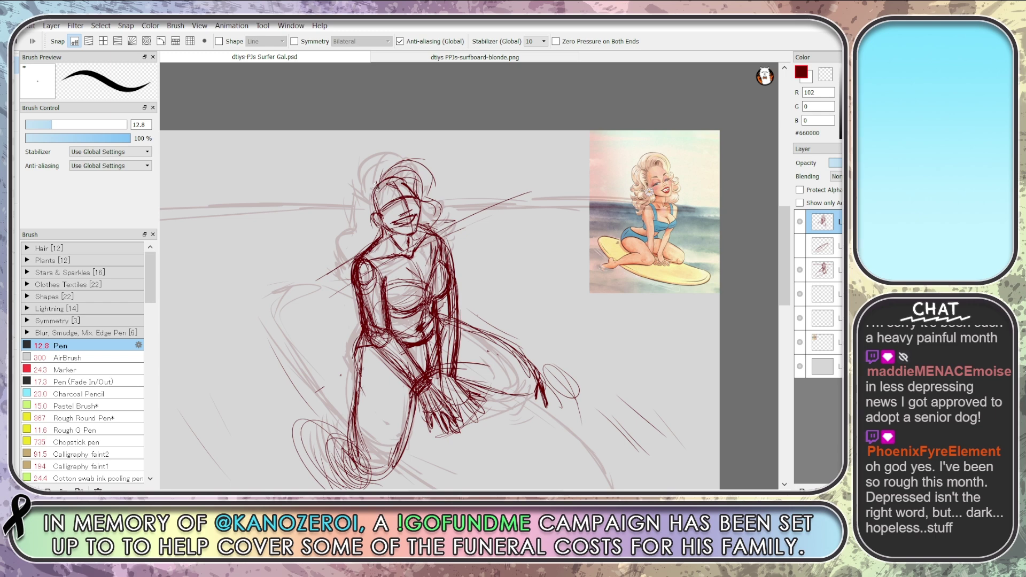
pyautogui.moveTo(375, 186); pyautogui.dragTo(390, 162)
pyautogui.moveTo(373, 185)
pyautogui.mouseDown()
pyautogui.moveTo(382, 159)
pyautogui.moveTo(375, 165)
pyautogui.mouseUp()
pyautogui.moveTo(376, 168)
pyautogui.mouseDown()
pyautogui.moveTo(404, 160)
pyautogui.moveTo(422, 184)
pyautogui.moveTo(422, 209)
pyautogui.moveTo(355, 210)
pyautogui.moveTo(354, 244)
pyautogui.moveTo(381, 258)
pyautogui.mouseUp()
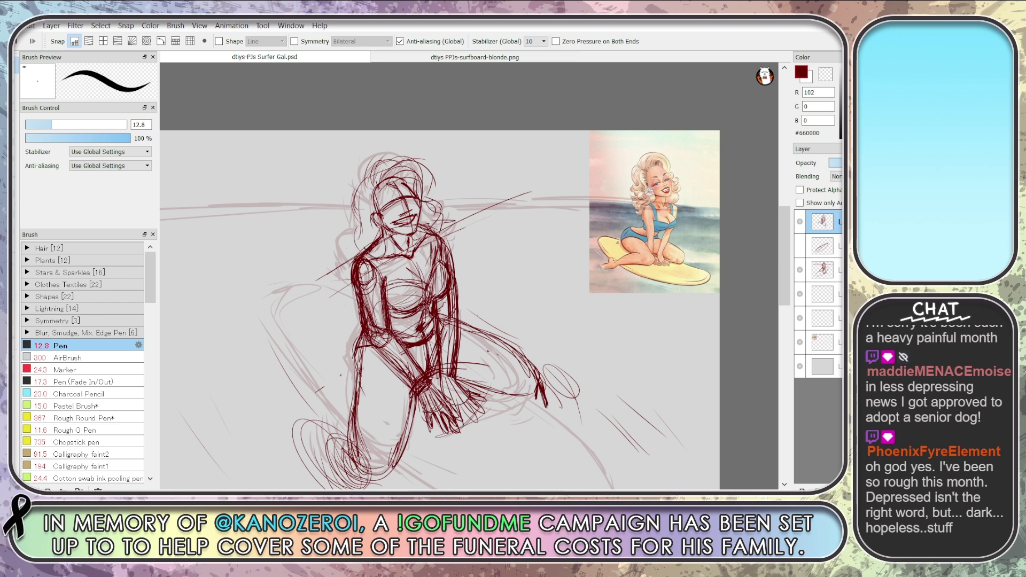
# Extend the hair wave down to the shoulder and add a small rounded ornament beside the ear
pyautogui.moveTo(360, 214)
pyautogui.mouseDown()
pyautogui.moveTo(347, 246)
pyautogui.moveTo(357, 257)
pyautogui.moveTo(383, 254)
pyautogui.mouseUp()
pyautogui.moveTo(383, 251); pyautogui.dragTo(366, 265)
pyautogui.moveTo(372, 198)
pyautogui.mouseDown()
pyautogui.moveTo(361, 211)
pyautogui.moveTo(376, 197)
pyautogui.mouseUp()
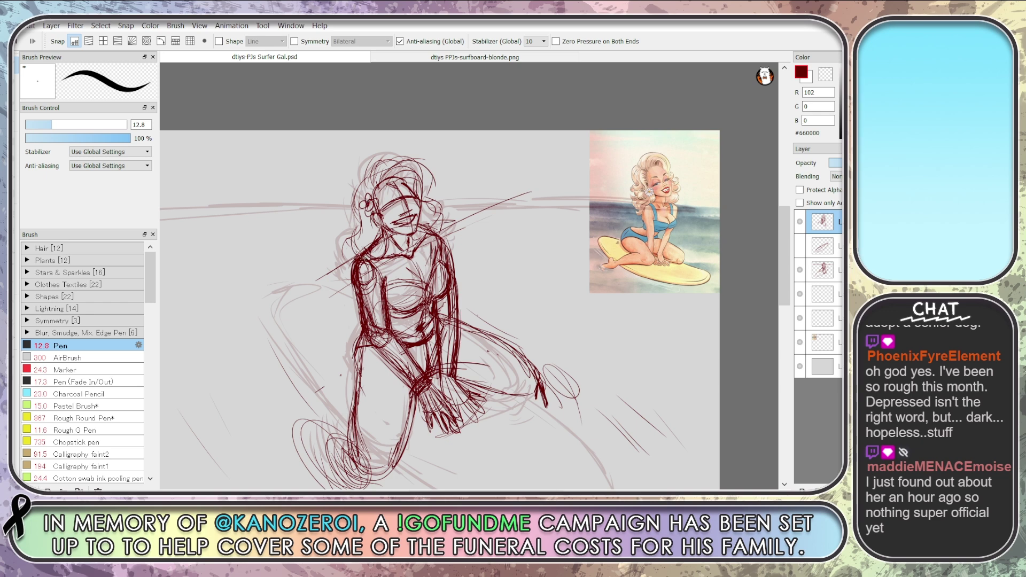
# Sketch curly hair ends behind both shoulders and retouch the lower edge of the front knee
pyautogui.moveTo(363, 218)
pyautogui.mouseDown()
pyautogui.moveTo(361, 248)
pyautogui.moveTo(365, 228)
pyautogui.moveTo(348, 232)
pyautogui.moveTo(355, 265)
pyautogui.moveTo(336, 278)
pyautogui.mouseUp()
pyautogui.moveTo(348, 262); pyautogui.dragTo(335, 254)
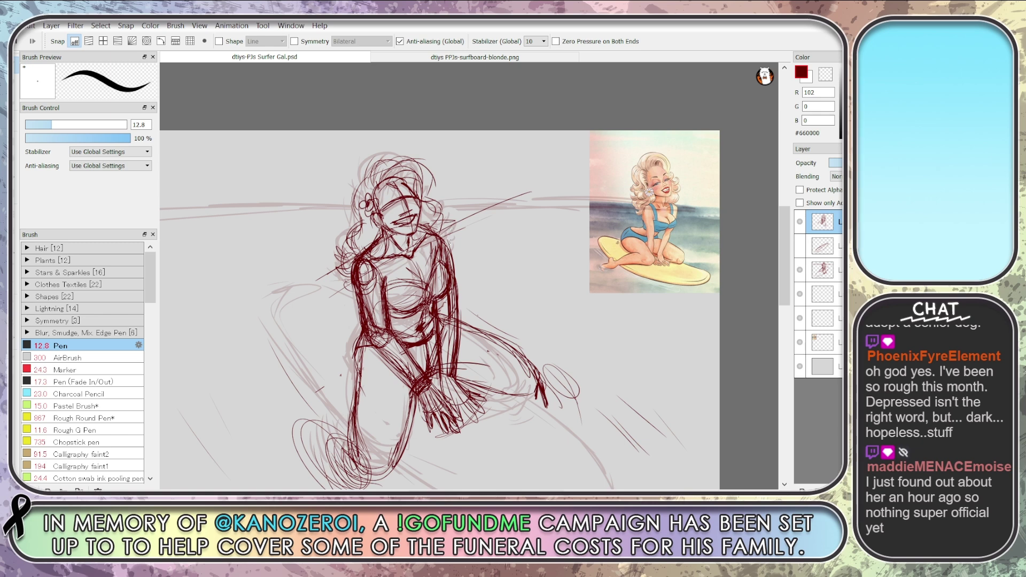
pyautogui.moveTo(447, 226); pyautogui.dragTo(459, 250)
pyautogui.moveTo(786, 296)
pyautogui.mouseDown()
pyautogui.moveTo(787, 325)
pyautogui.moveTo(785, 296)
pyautogui.mouseUp()
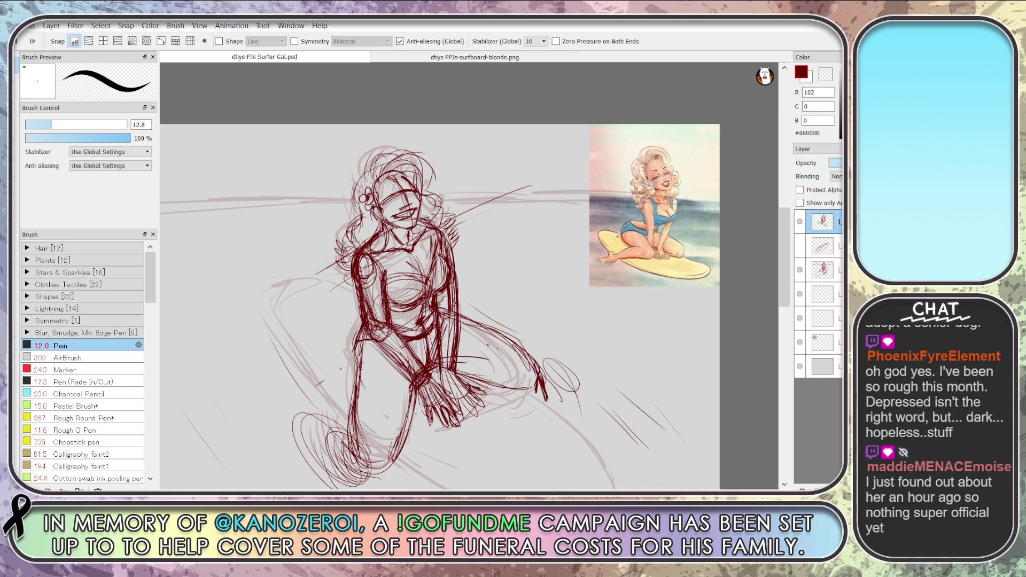
pyautogui.moveTo(375, 460)
pyautogui.mouseDown()
pyautogui.moveTo(394, 441)
pyautogui.moveTo(396, 454)
pyautogui.mouseUp()
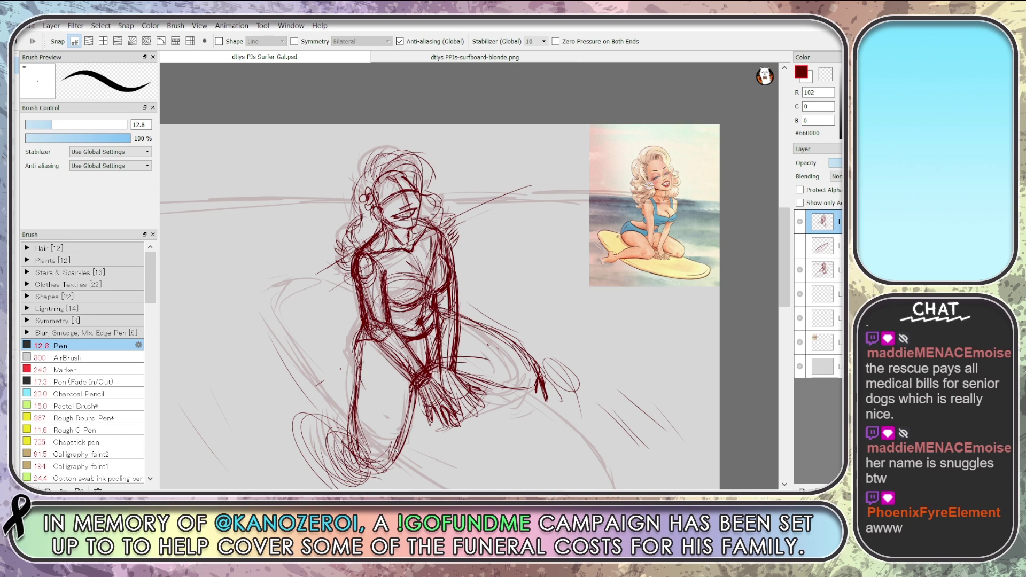
pyautogui.scroll(-3, 534, 342)
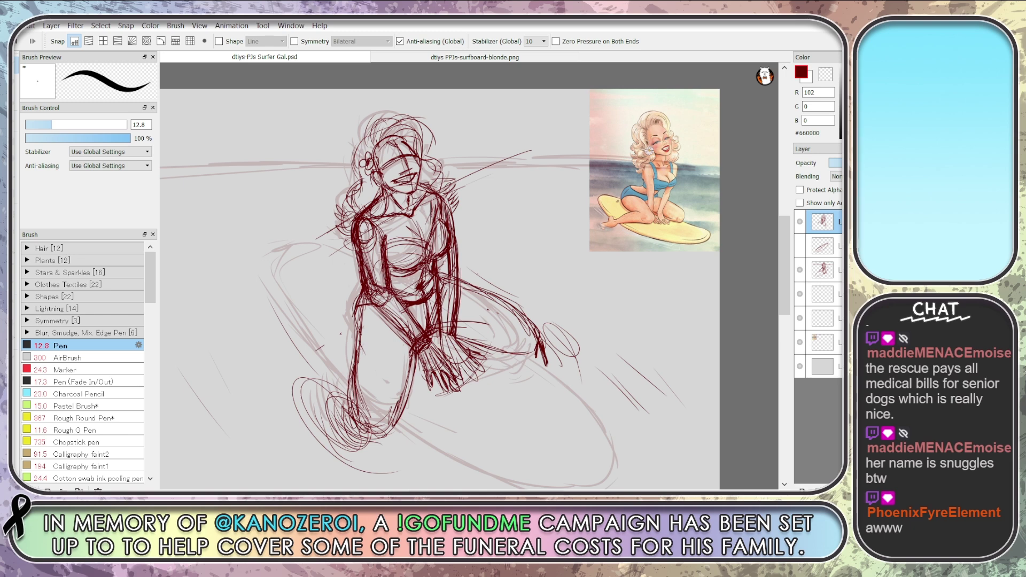
pyautogui.scroll(-2, 440, 276)
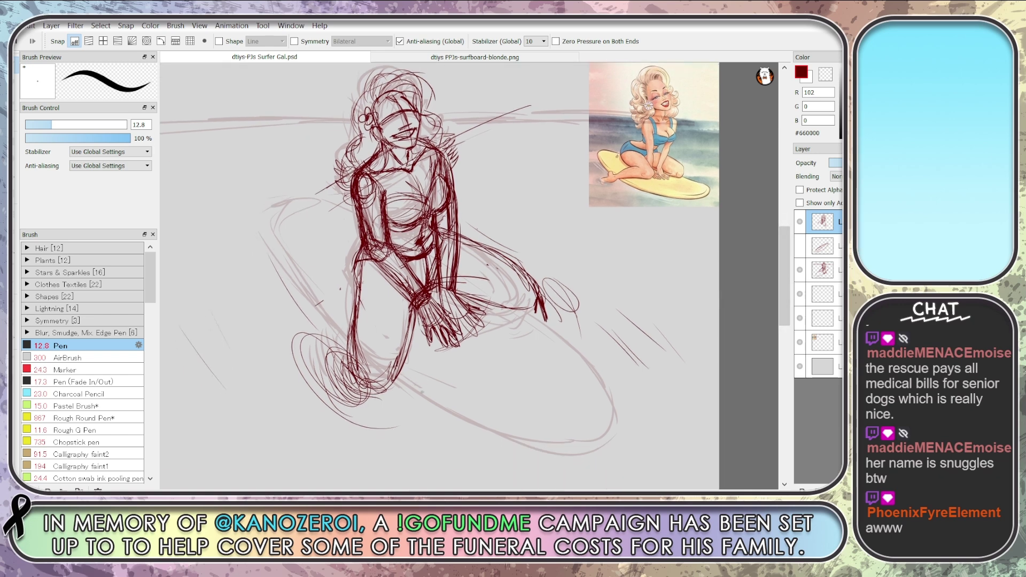
pyautogui.moveTo(404, 367); pyautogui.dragTo(483, 416)
pyautogui.moveTo(422, 384); pyautogui.dragTo(516, 432)
pyautogui.moveTo(464, 407)
pyautogui.mouseDown()
pyautogui.moveTo(572, 443)
pyautogui.moveTo(589, 424)
pyautogui.mouseUp()
pyautogui.moveTo(540, 317); pyautogui.dragTo(609, 388)
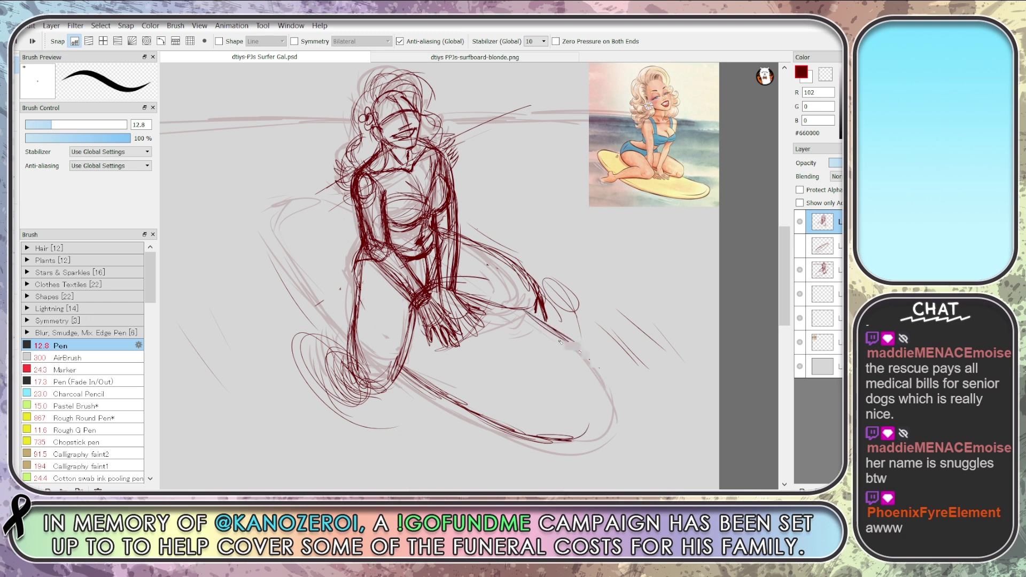
pyautogui.moveTo(560, 338)
pyautogui.mouseDown()
pyautogui.moveTo(618, 378)
pyautogui.moveTo(582, 229)
pyautogui.moveTo(587, 244)
pyautogui.mouseUp()
pyautogui.moveTo(485, 215)
pyautogui.mouseDown()
pyautogui.moveTo(489, 135)
pyautogui.moveTo(513, 100)
pyautogui.mouseUp()
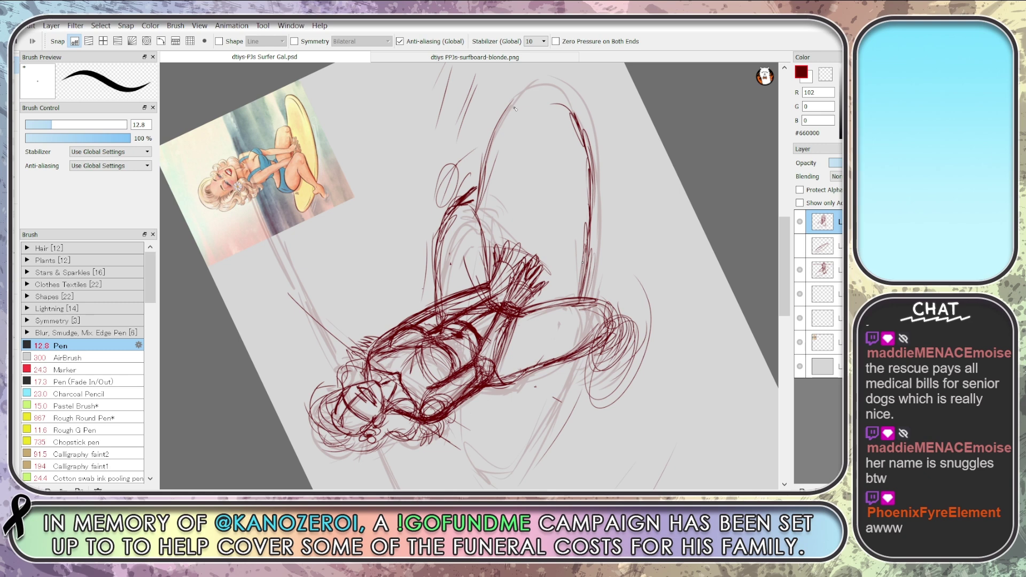
pyautogui.press('e')
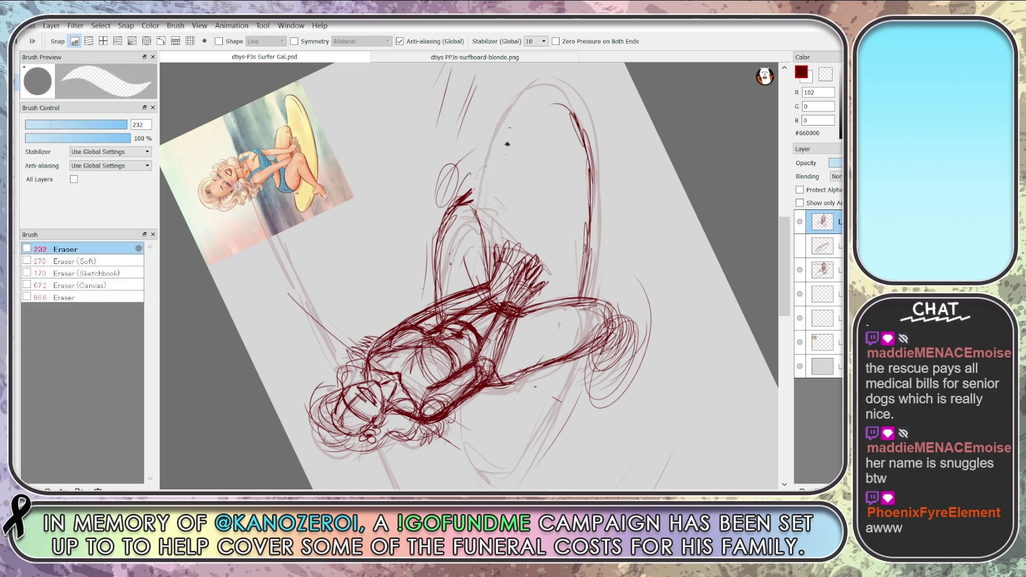
pyautogui.moveTo(555, 98)
pyautogui.mouseDown()
pyautogui.moveTo(590, 289)
pyautogui.moveTo(587, 127)
pyautogui.mouseUp()
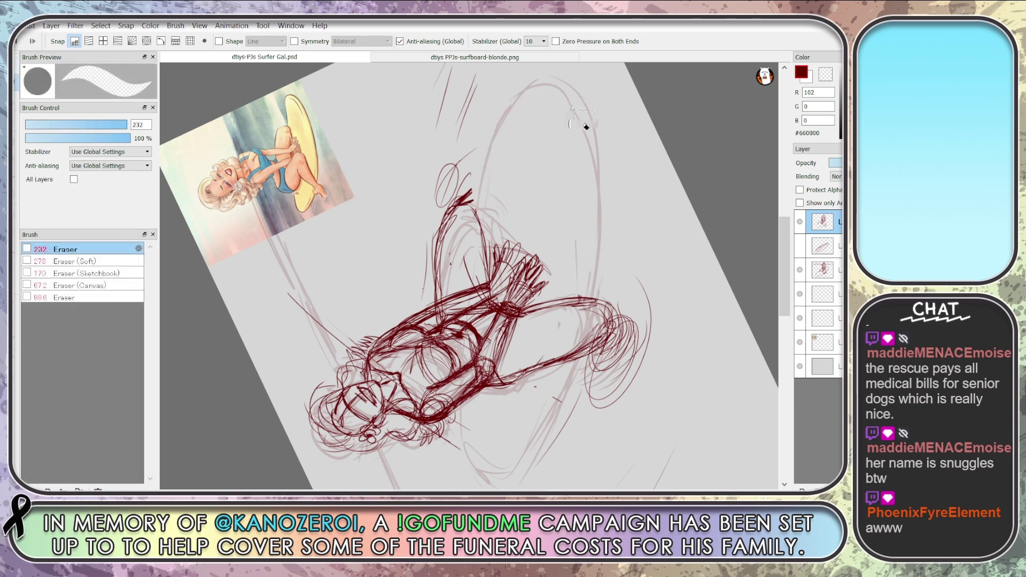
# Draw the surfboard's rounded front end as one long curve over the faded guide, reinforcing its near edge
pyautogui.press('b')
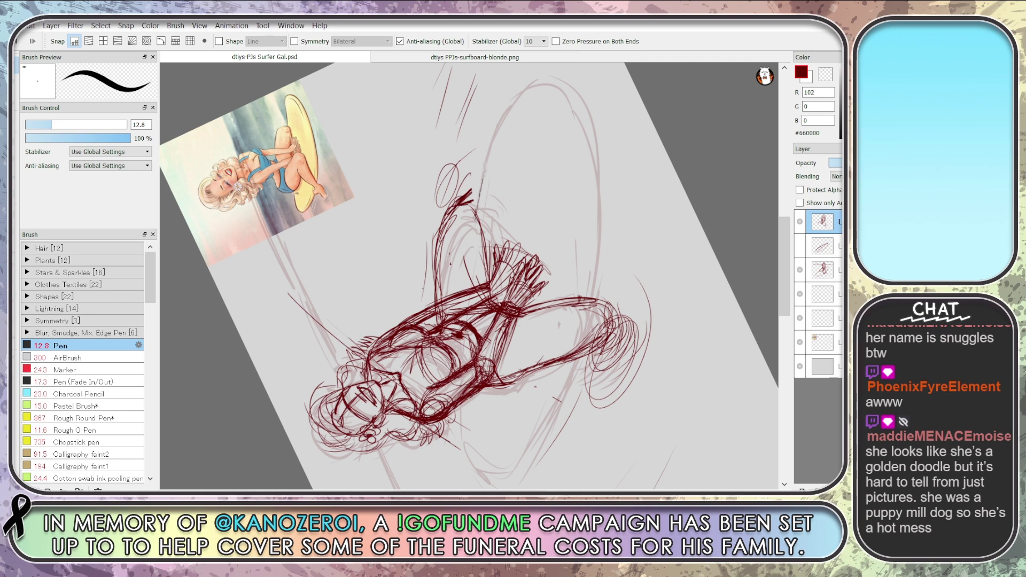
pyautogui.moveTo(479, 209)
pyautogui.mouseDown()
pyautogui.moveTo(539, 80)
pyautogui.moveTo(565, 93)
pyautogui.moveTo(594, 139)
pyautogui.moveTo(602, 235)
pyautogui.moveTo(593, 291)
pyautogui.moveTo(602, 155)
pyautogui.mouseUp()
pyautogui.moveTo(545, 90)
pyautogui.mouseDown()
pyautogui.moveTo(585, 136)
pyautogui.moveTo(594, 199)
pyautogui.moveTo(583, 296)
pyautogui.mouseUp()
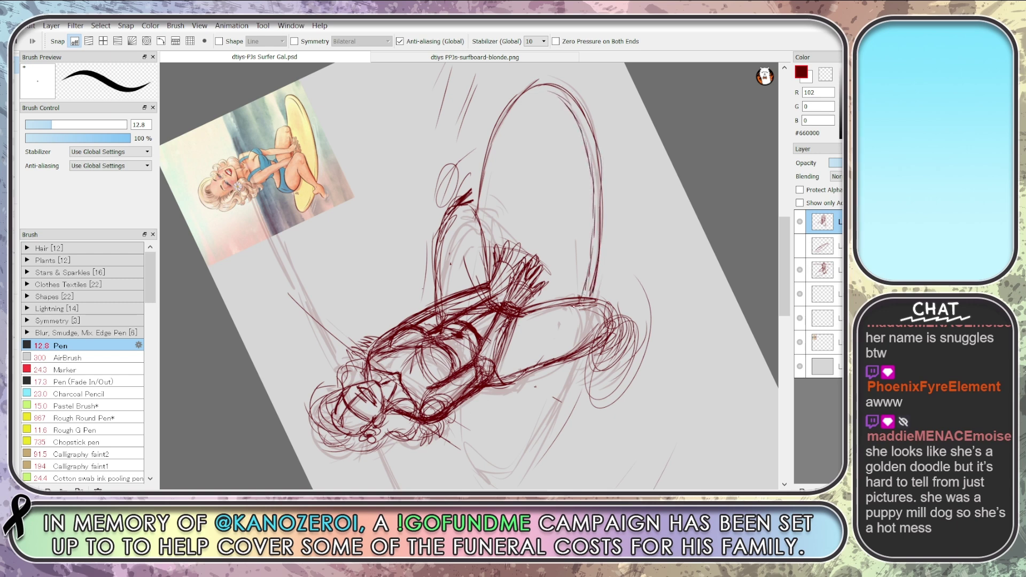
# Draw the surfboard's near edge from beneath the front knee back to the tail tip, doubling the line
pyautogui.moveTo(785, 283); pyautogui.dragTo(785, 298)
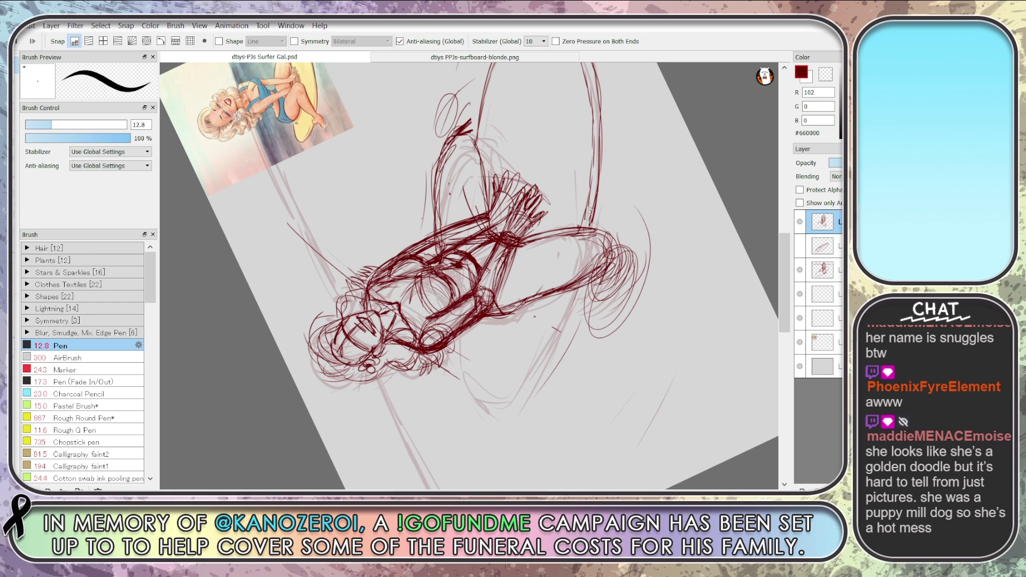
pyautogui.moveTo(586, 249)
pyautogui.mouseDown()
pyautogui.moveTo(561, 318)
pyautogui.moveTo(502, 409)
pyautogui.mouseUp()
pyautogui.moveTo(551, 330); pyautogui.dragTo(535, 357)
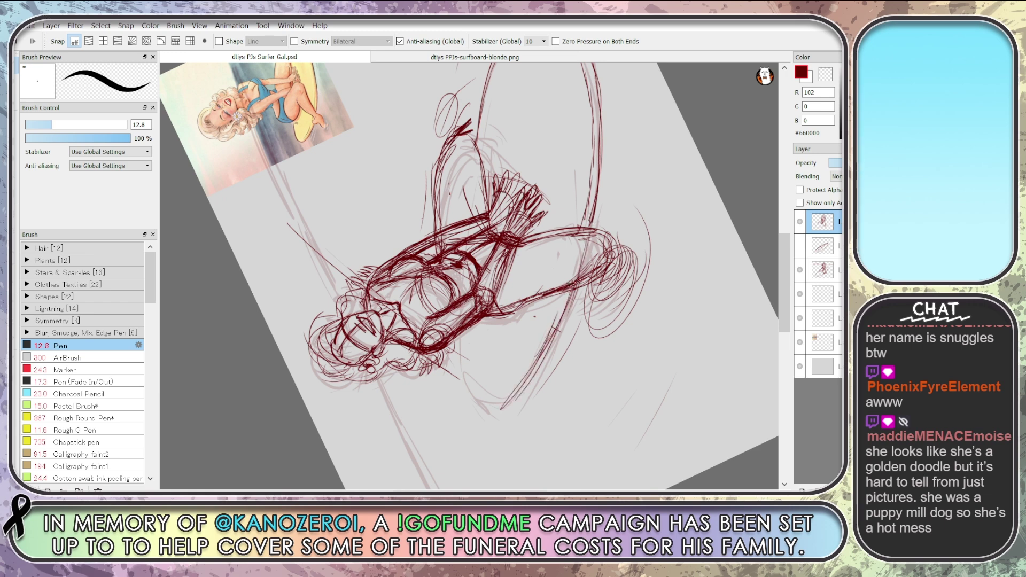
pyautogui.moveTo(590, 230); pyautogui.dragTo(583, 261)
pyautogui.moveTo(561, 302); pyautogui.dragTo(502, 406)
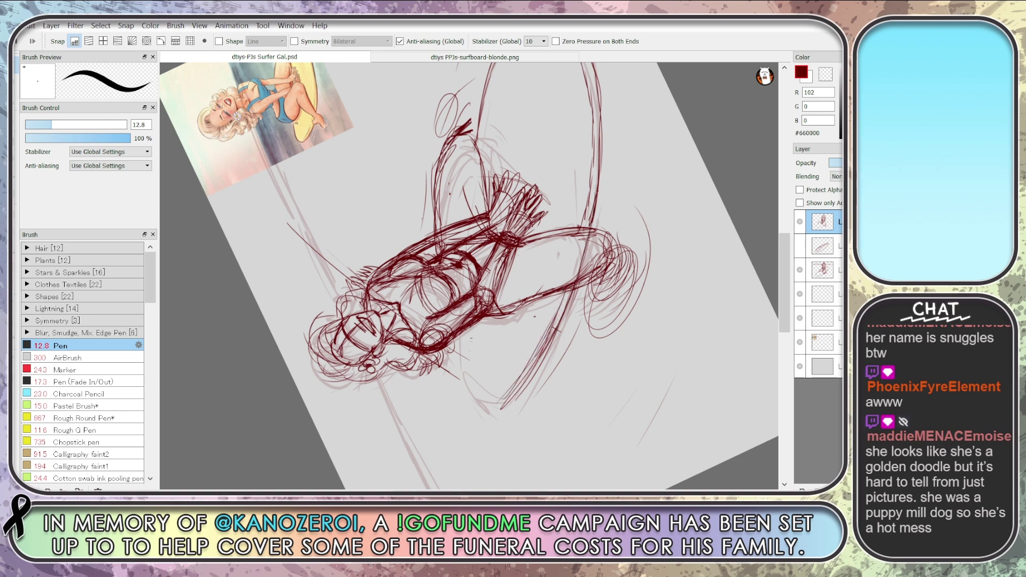
# Close the surfboard's tail with a curve along its far edge to the tip, undoing the extra stroke
pyautogui.moveTo(471, 328)
pyautogui.mouseDown()
pyautogui.moveTo(460, 388)
pyautogui.moveTo(504, 407)
pyautogui.mouseUp()
pyautogui.moveTo(461, 361); pyautogui.dragTo(486, 408)
pyautogui.hotkey('ctrl', 'z')
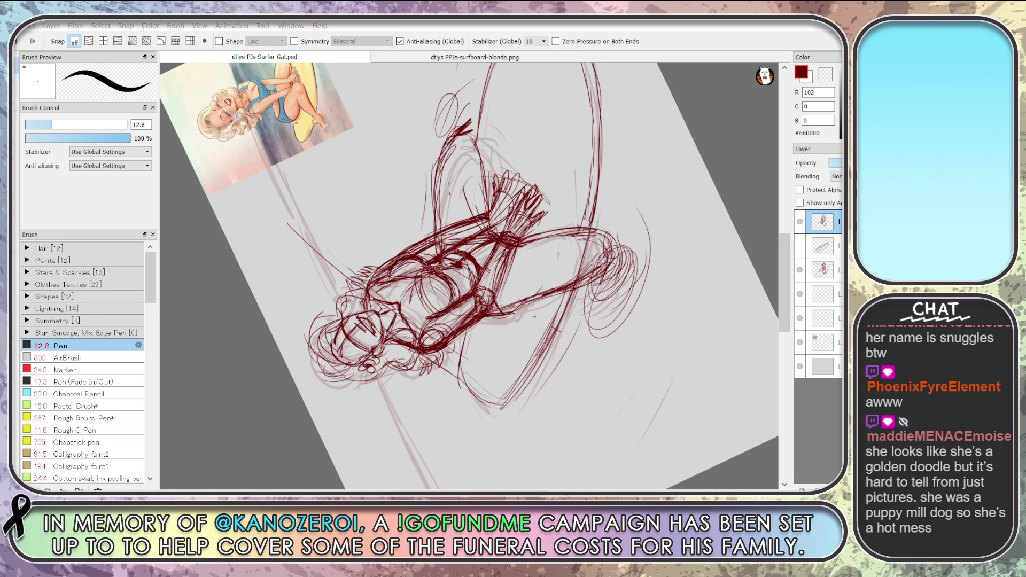
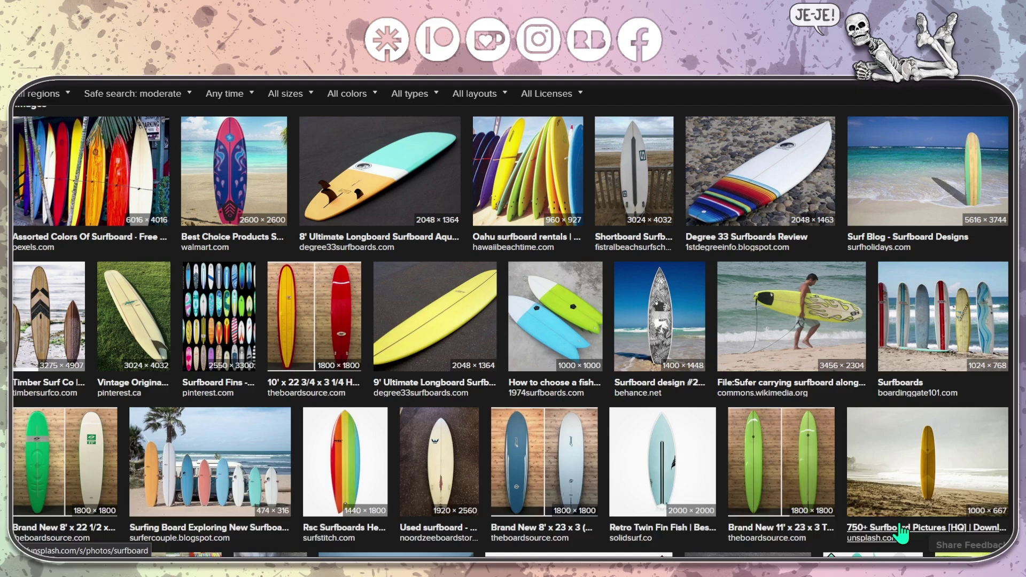
# Browse the surfboard image results for shape references, previewing the yellow 9' Ultimate Longboard and the vintage Hobie longboard
pyautogui.moveTo(905, 528)
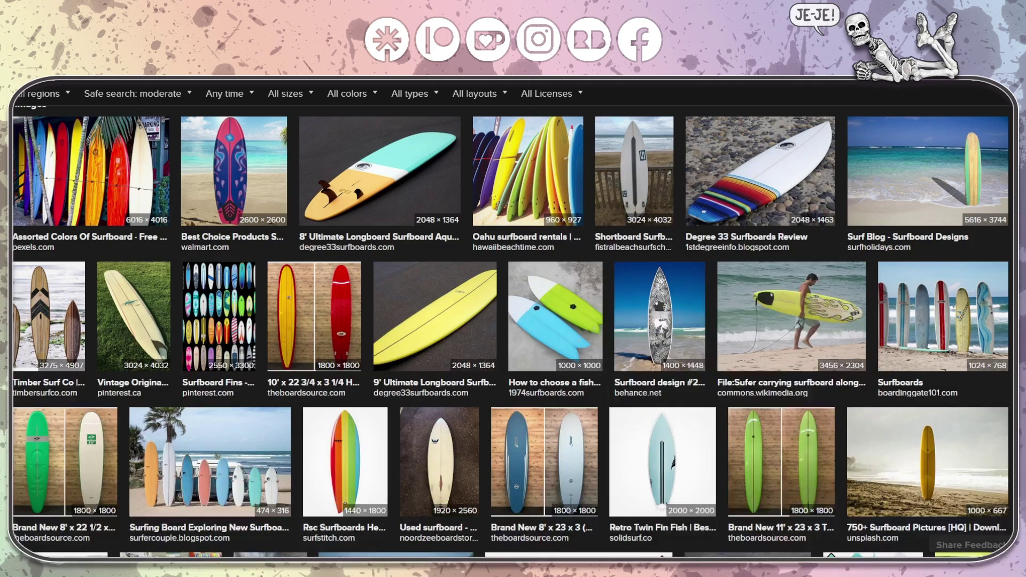
pyautogui.scroll(2, 887, 473)
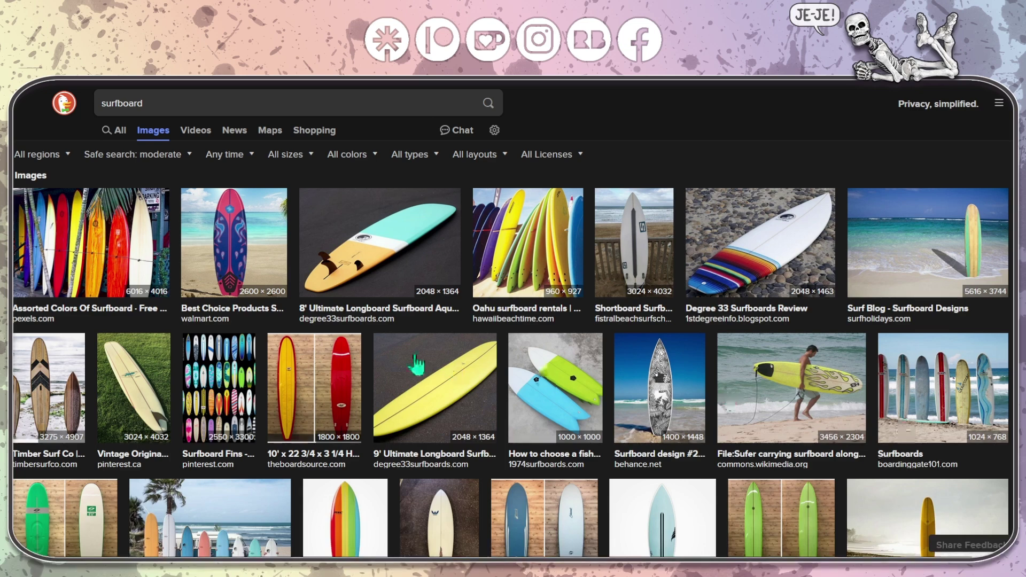
pyautogui.click(452, 399)
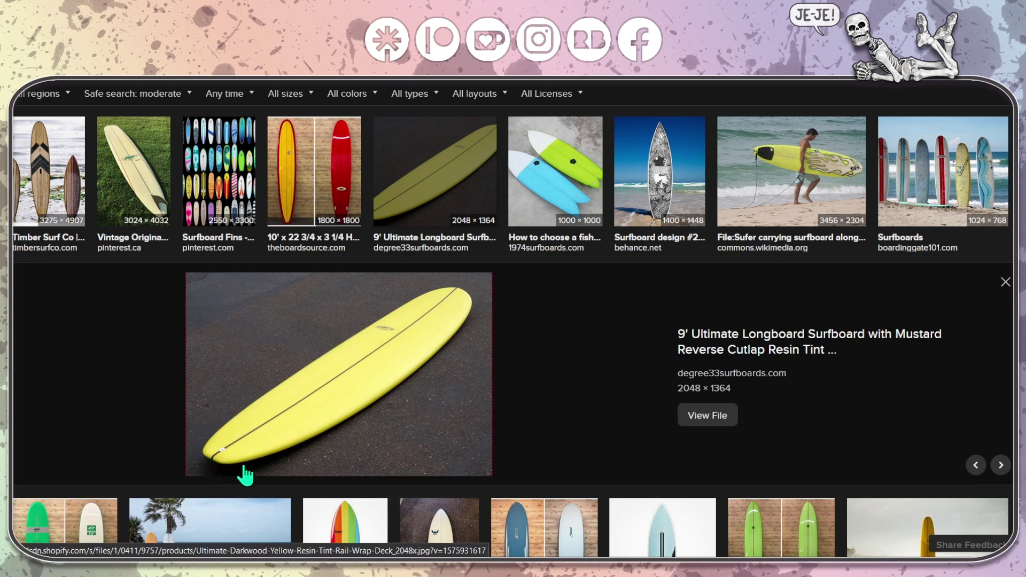
pyautogui.click(133, 182)
pyautogui.moveTo(134, 181)
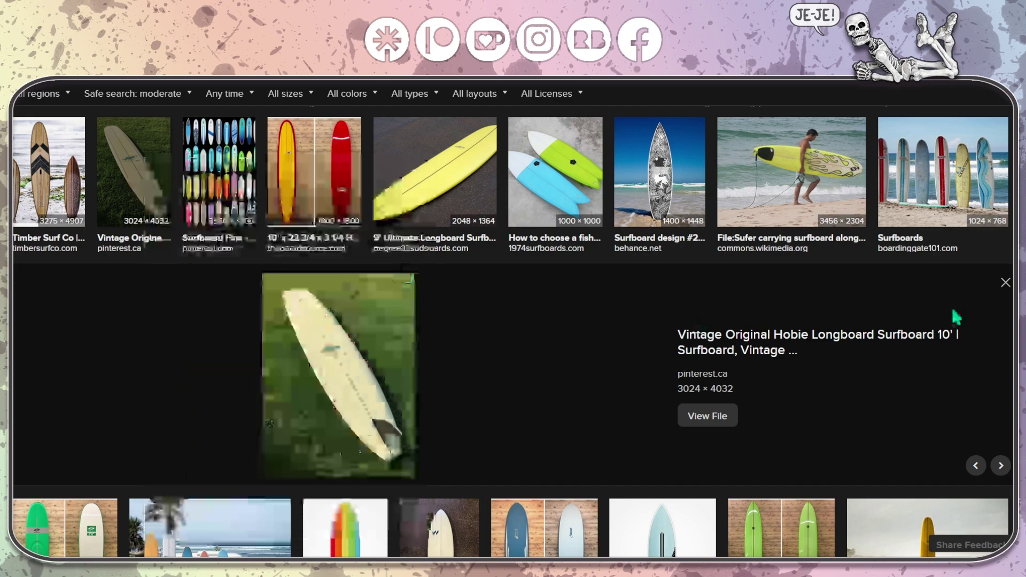
pyautogui.scroll(-1, 1003, 369)
pyautogui.scroll(-3, 1002, 369)
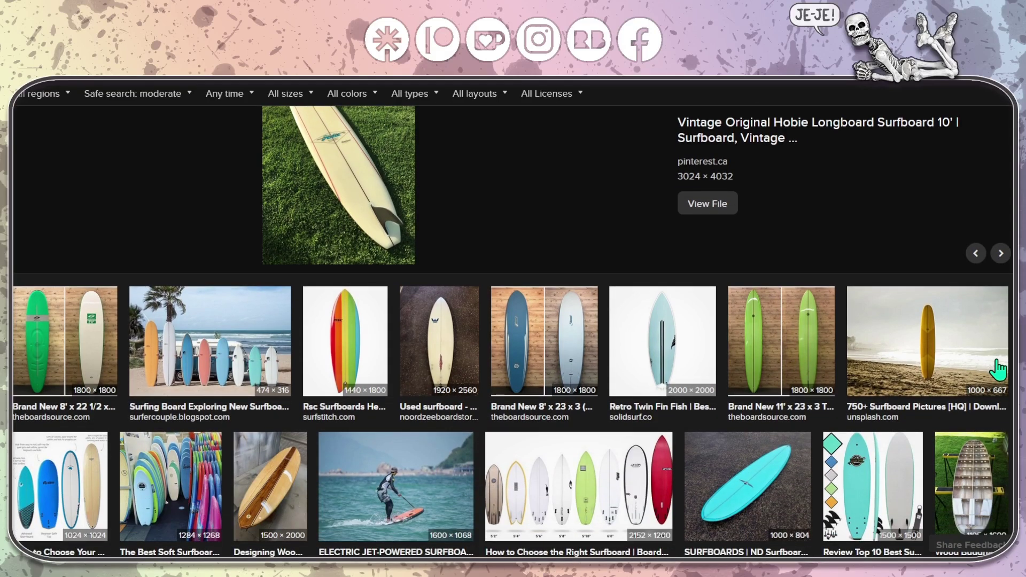
pyautogui.moveTo(999, 369)
pyautogui.scroll(-1, 660, 342)
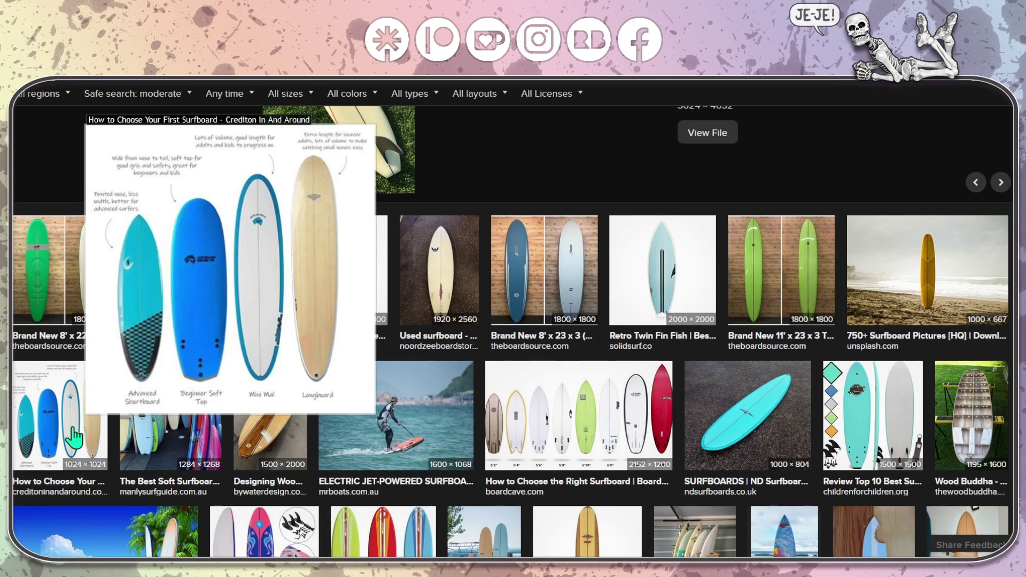
# View the "How to Choose Your First Surfboard" comparison image at full size and examine the nose and tail shapes
pyautogui.click(74, 438)
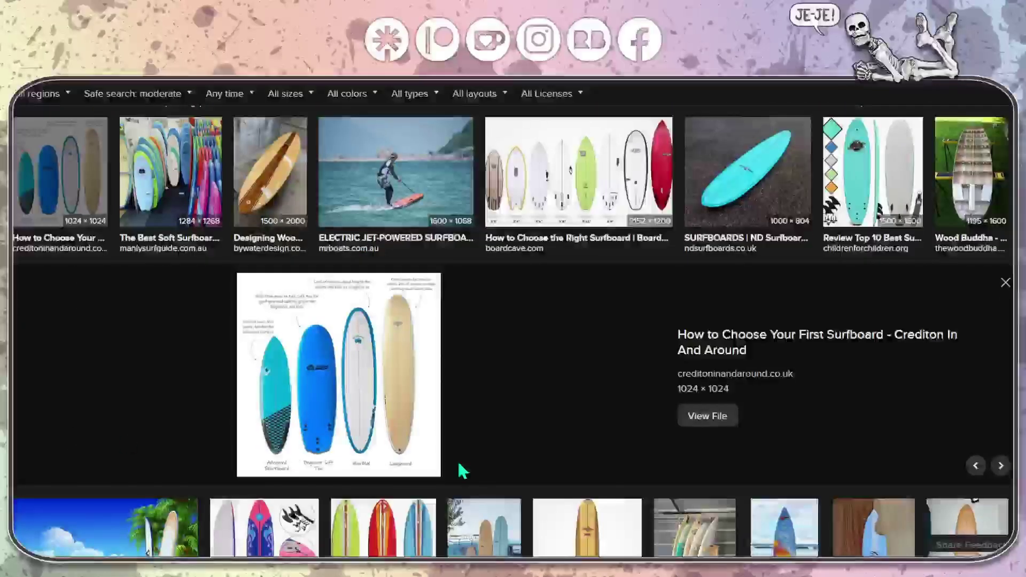
pyautogui.click(745, 348)
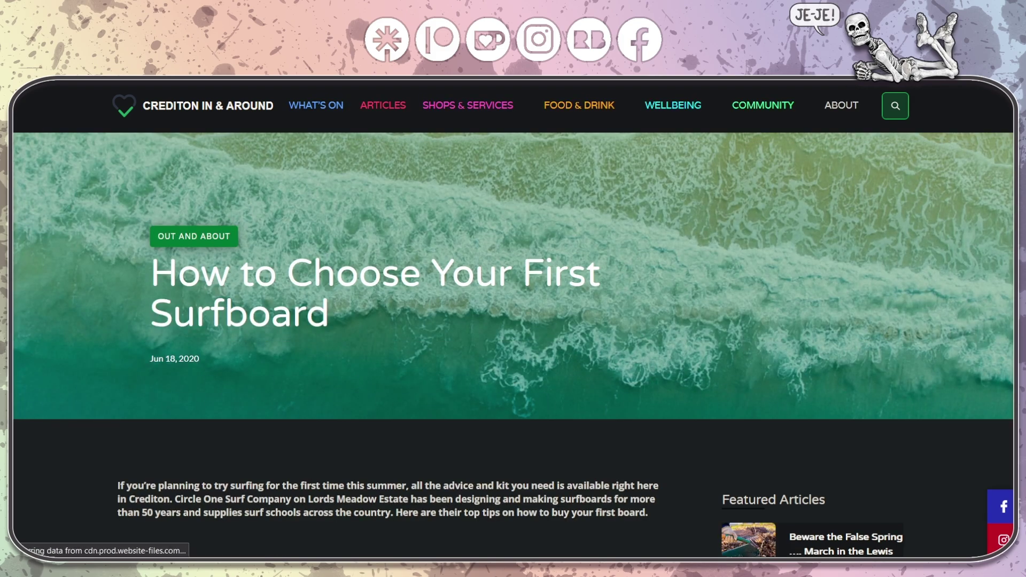
pyautogui.scroll(-20, 398, 367)
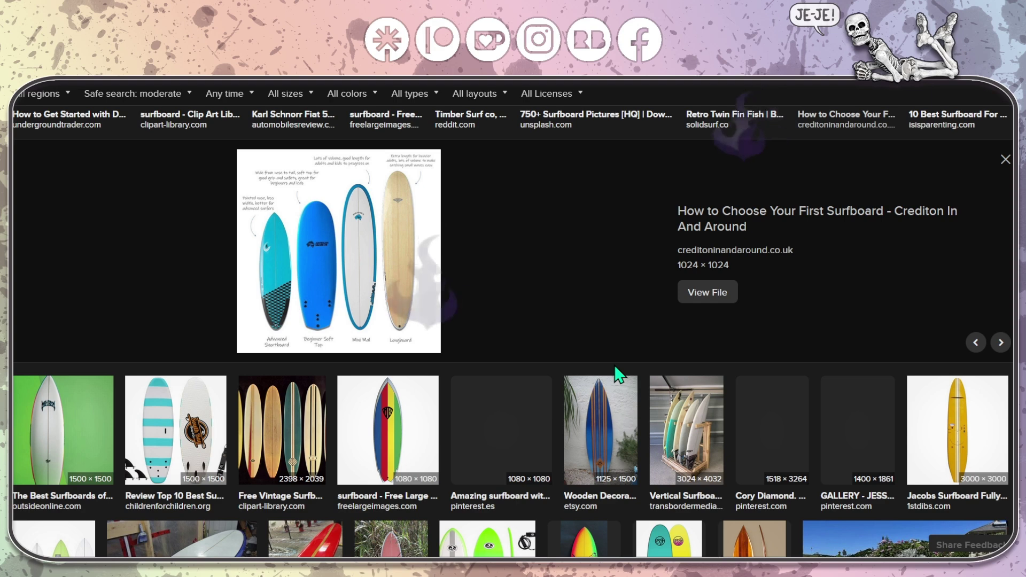
pyautogui.scroll(1, 529, 342)
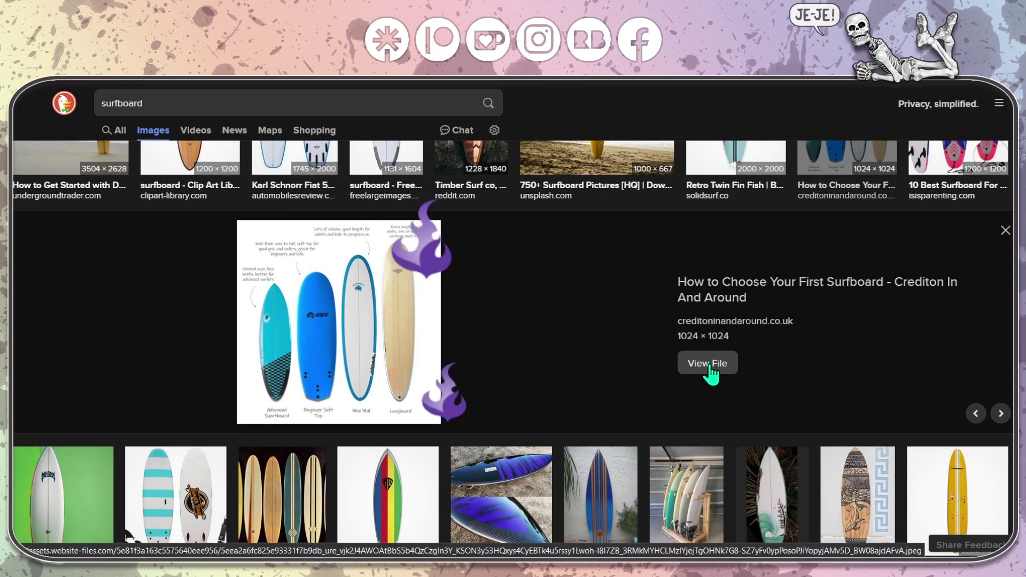
pyautogui.click(711, 367)
pyautogui.click(767, 342)
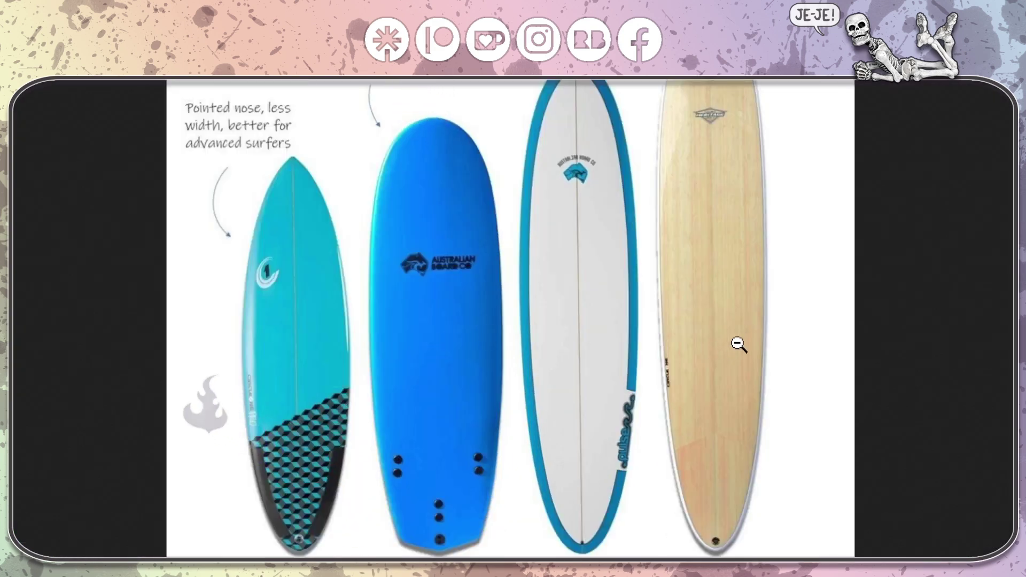
pyautogui.scroll(-2, 767, 342)
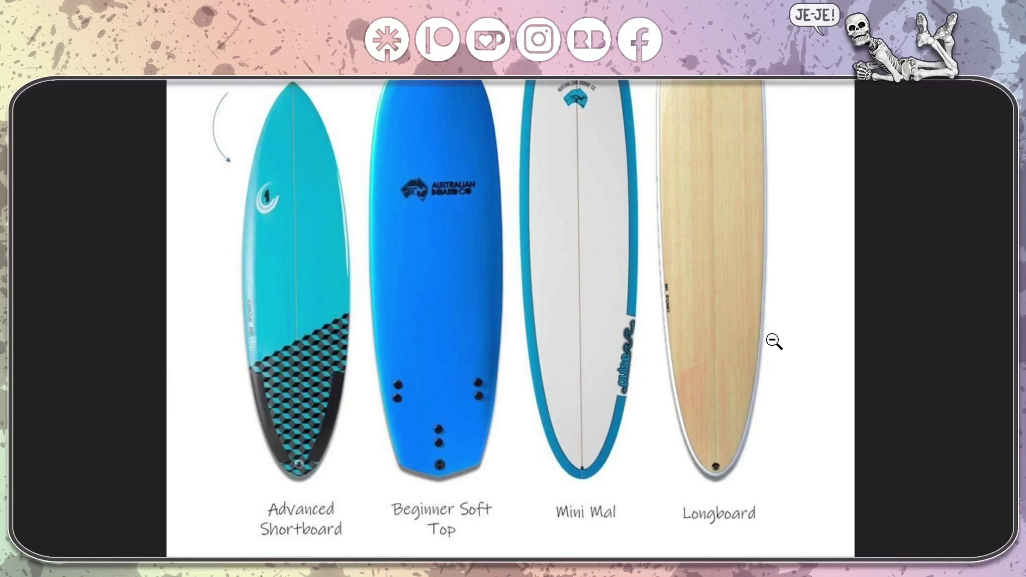
pyautogui.scroll(3, 774, 340)
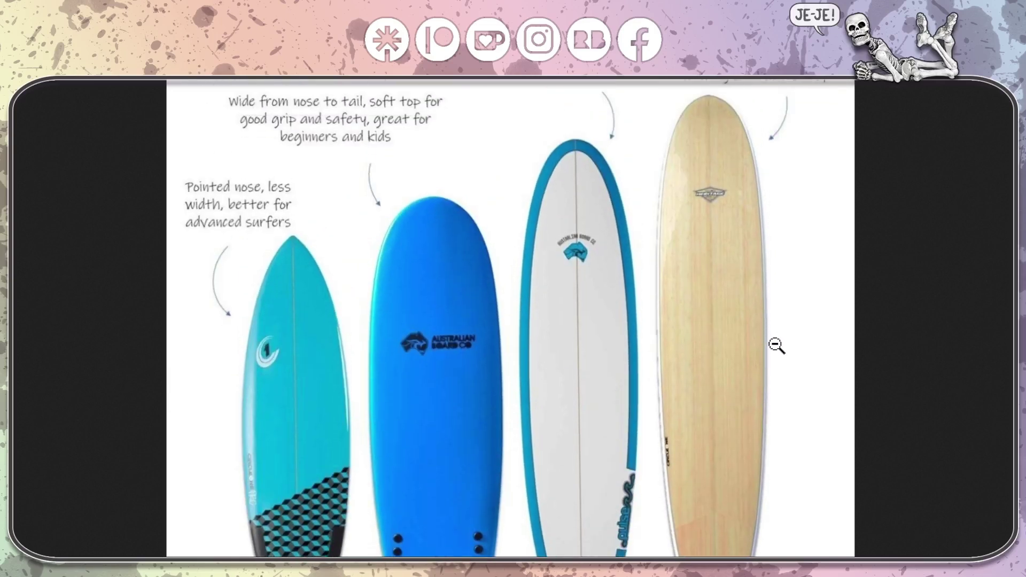
pyautogui.scroll(-3, 778, 346)
pyautogui.scroll(3, 776, 345)
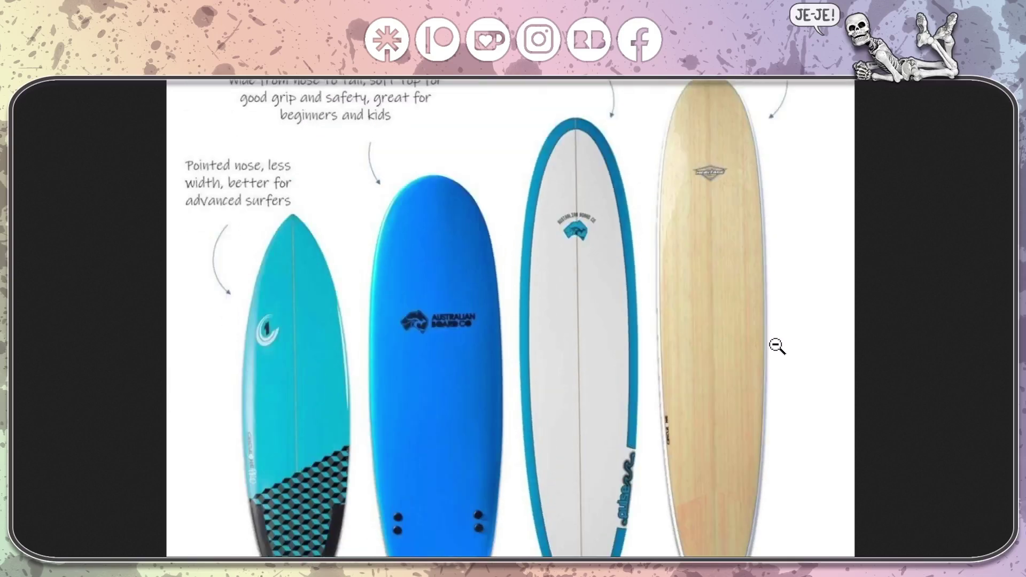
pyautogui.click(778, 348)
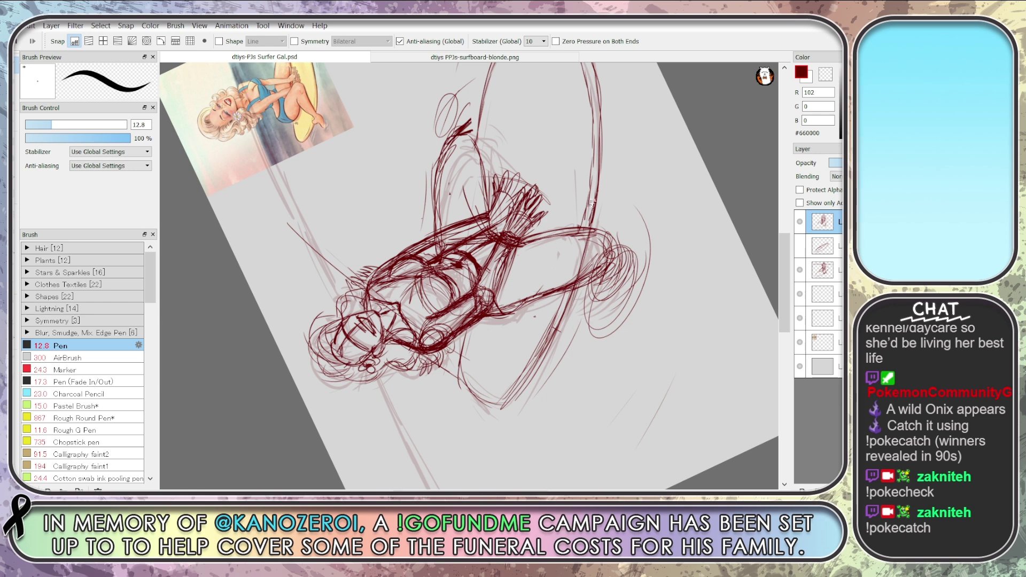
# Reinforce the surfboard's near edge toward the tail and its far edge at the front and behind the figure
pyautogui.moveTo(592, 200)
pyautogui.mouseDown()
pyautogui.moveTo(583, 251)
pyautogui.moveTo(516, 389)
pyautogui.mouseUp()
pyautogui.moveTo(559, 313)
pyautogui.mouseDown()
pyautogui.moveTo(600, 185)
pyautogui.moveTo(543, 352)
pyautogui.moveTo(499, 420)
pyautogui.mouseUp()
pyautogui.moveTo(486, 86); pyautogui.dragTo(482, 218)
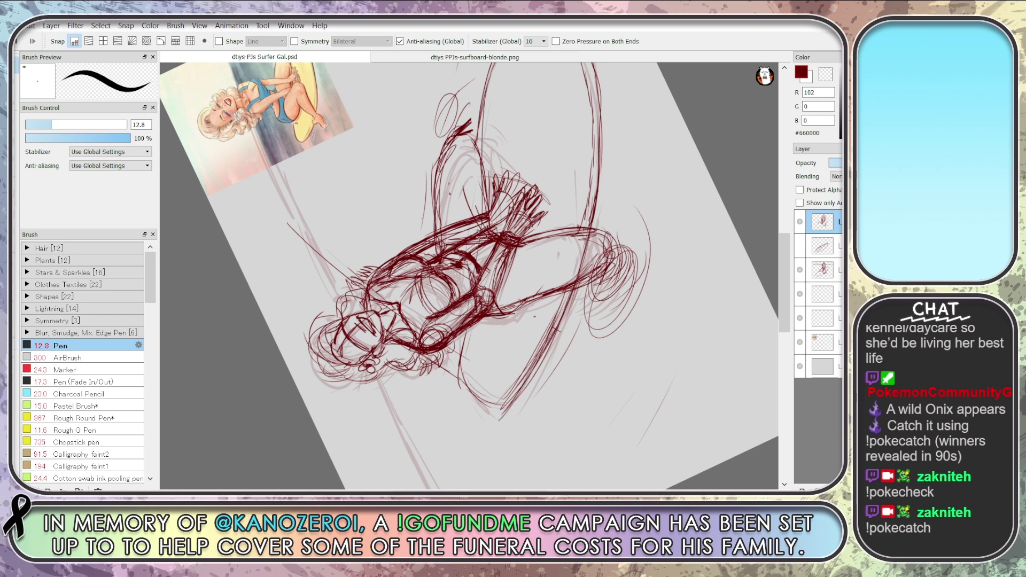
pyautogui.moveTo(465, 347); pyautogui.dragTo(456, 388)
pyautogui.moveTo(466, 328); pyautogui.dragTo(454, 386)
# Mirror the canvas view and strengthen the far edge of the surfboard's front half with short overlapping strokes
pyautogui.press('Down')
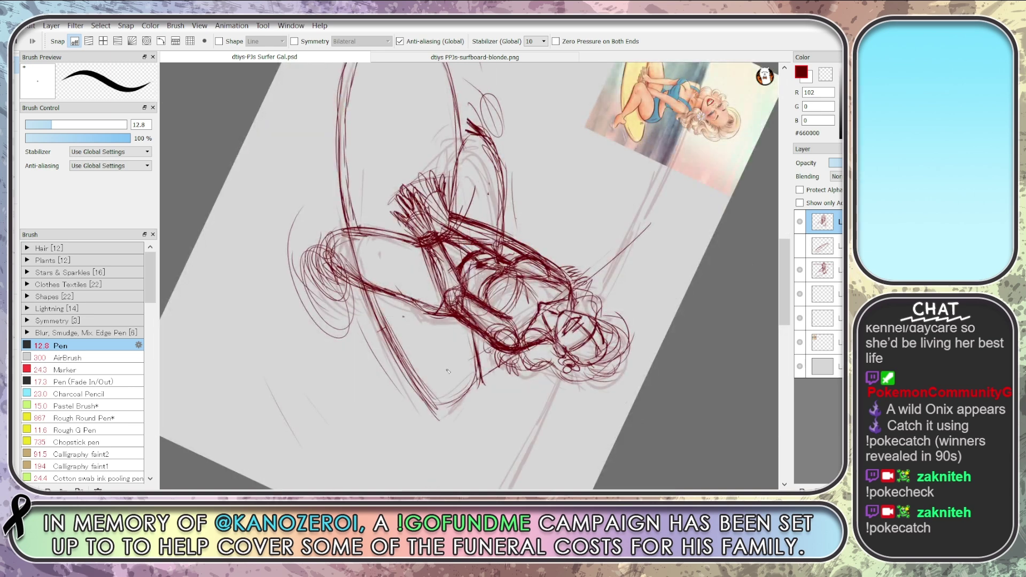
pyautogui.scroll(-1, 429, 380)
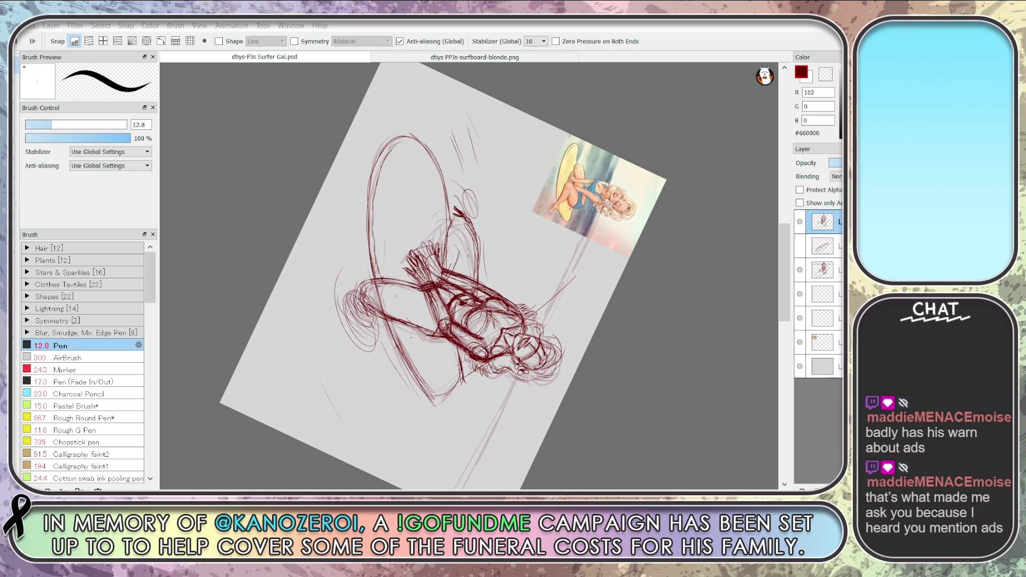
pyautogui.click(541, 279)
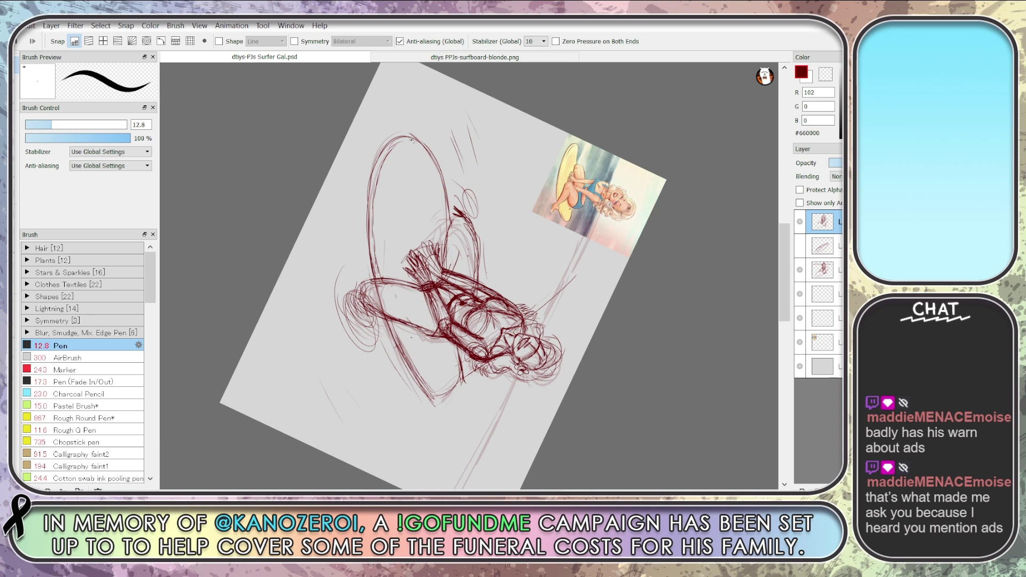
pyautogui.moveTo(446, 196); pyautogui.dragTo(448, 210)
pyautogui.moveTo(440, 170); pyautogui.dragTo(448, 230)
pyautogui.moveTo(443, 185)
pyautogui.mouseDown()
pyautogui.moveTo(446, 220)
pyautogui.moveTo(442, 185)
pyautogui.mouseUp()
pyautogui.press('r')
pyautogui.moveTo(486, 448)
pyautogui.mouseDown()
pyautogui.moveTo(607, 298)
pyautogui.moveTo(547, 189)
pyautogui.mouseUp()
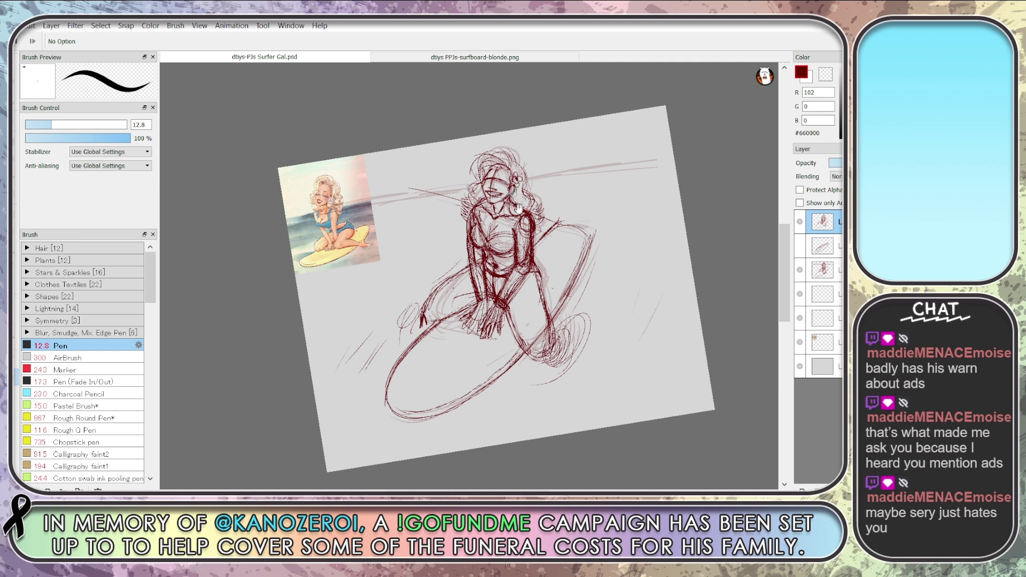
pyautogui.press('b')
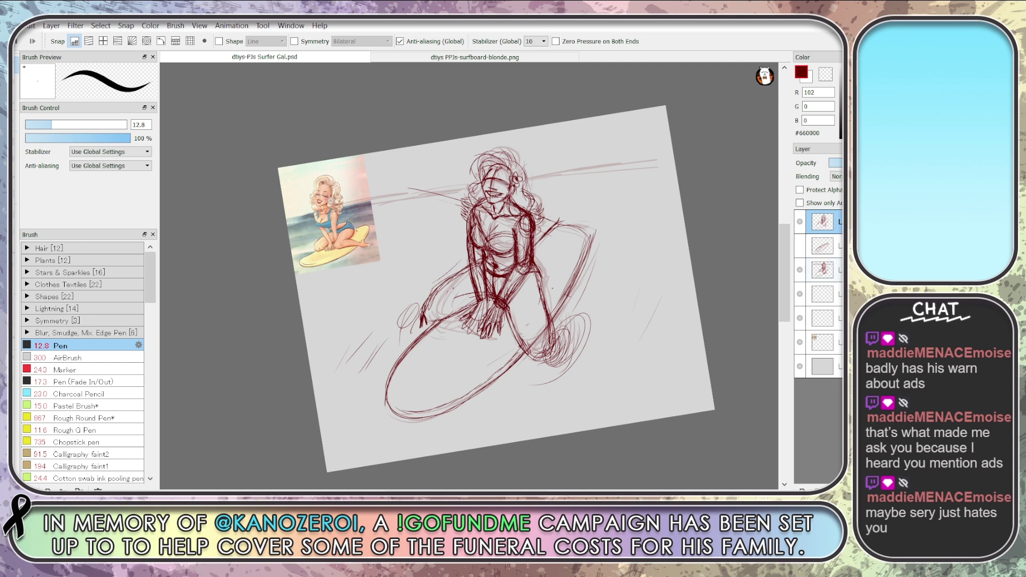
# Compare the top sketch layer by toggling its visibility and erase the stray line sticking out past the tail's far edge
pyautogui.click(823, 246)
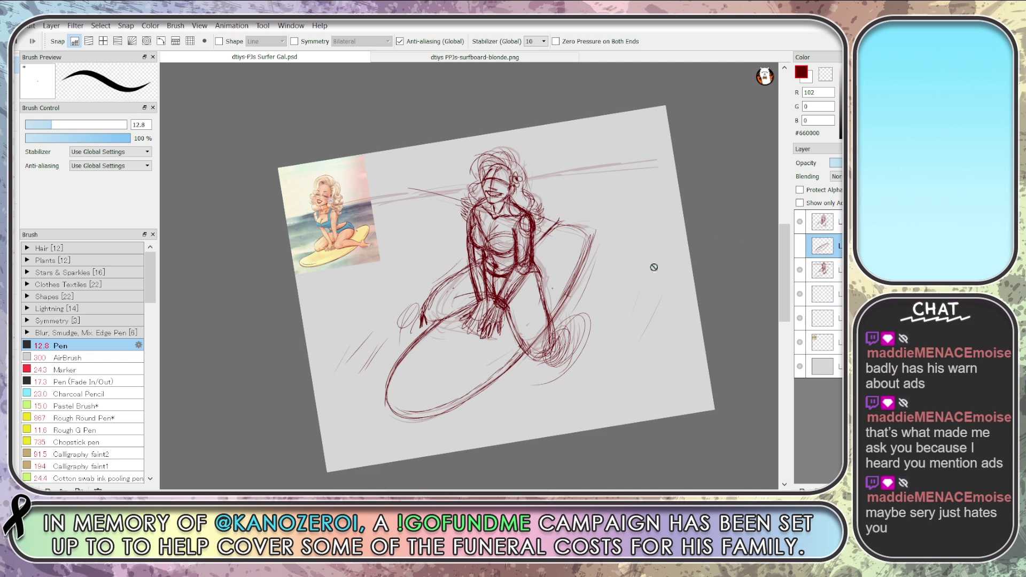
pyautogui.click(823, 222)
pyautogui.click(800, 229)
pyautogui.click(800, 227)
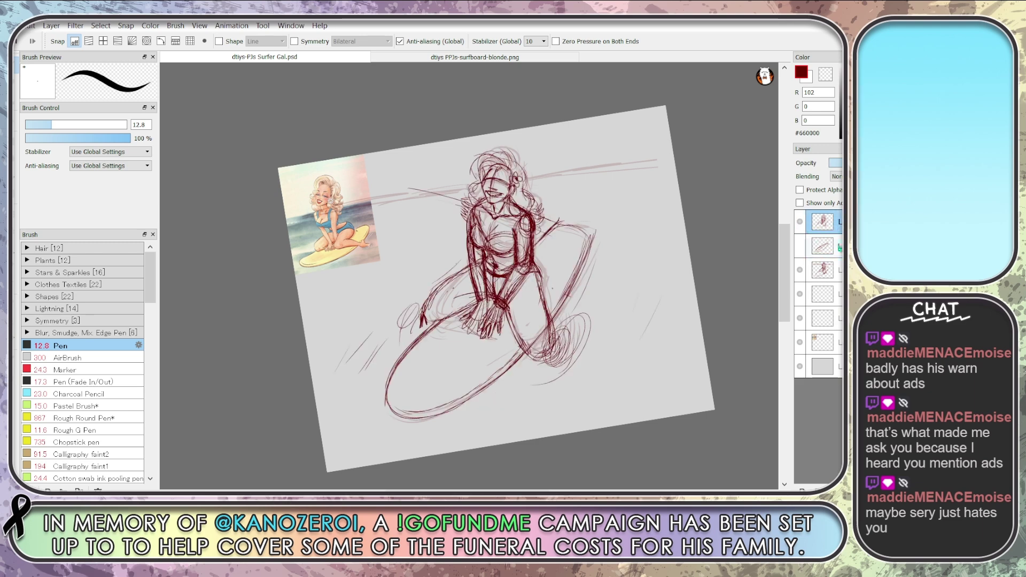
pyautogui.press('e')
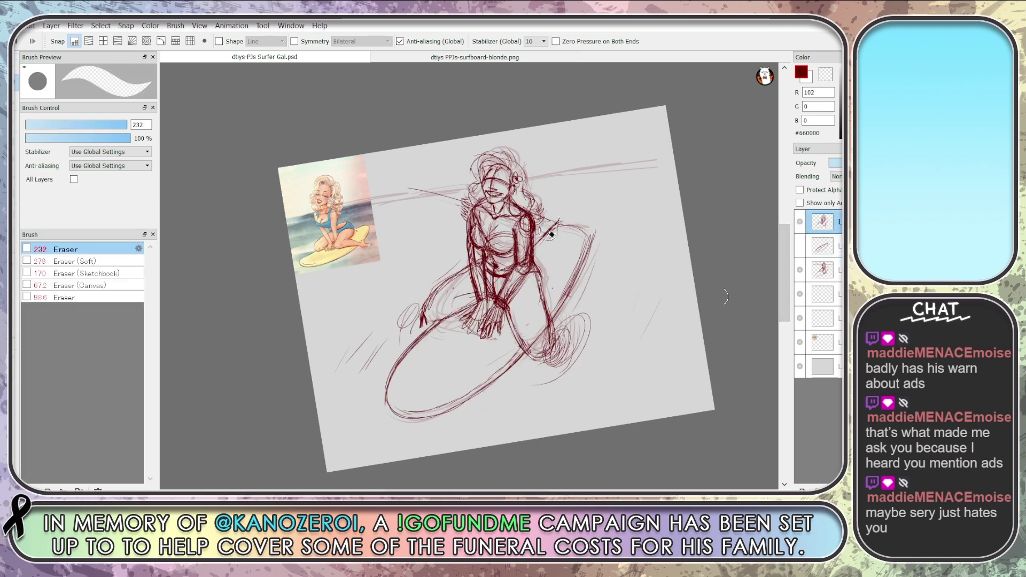
pyautogui.click(800, 228)
pyautogui.click(800, 228)
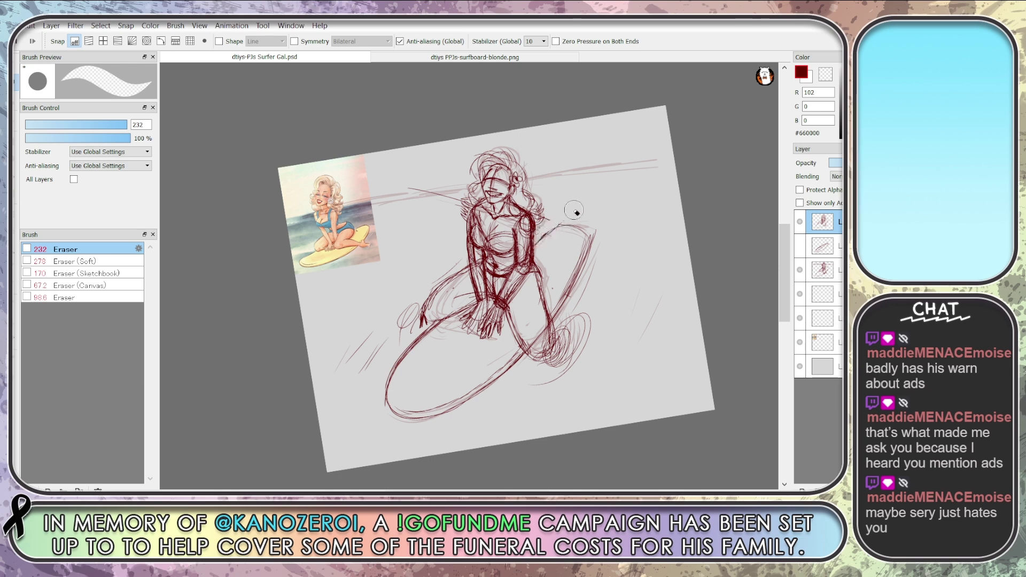
pyautogui.press('b')
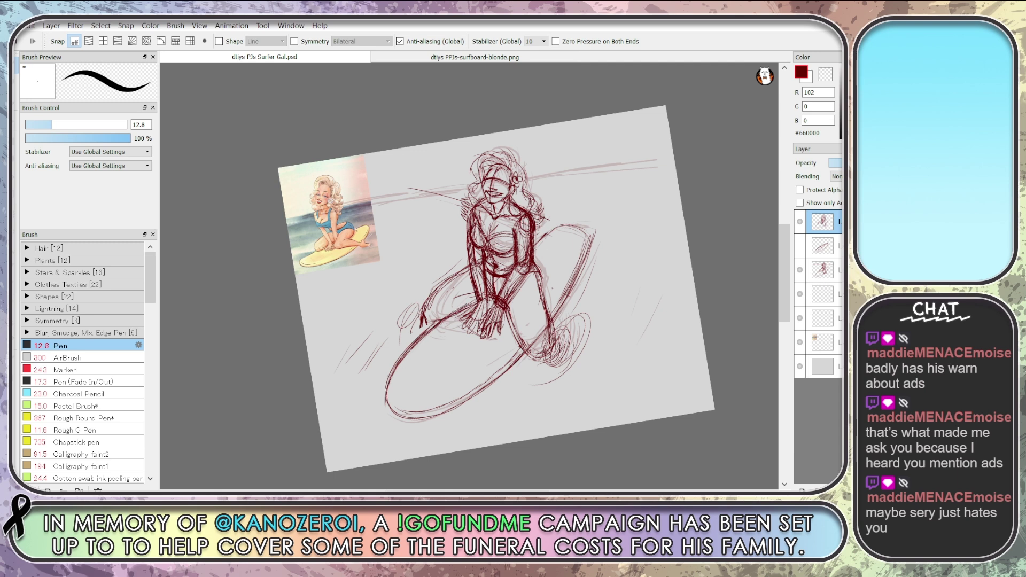
# Touch up the surfboard's far edge beside the elbow and erase the squared-off end of the tail
pyautogui.moveTo(538, 244)
pyautogui.mouseDown()
pyautogui.moveTo(562, 225)
pyautogui.moveTo(608, 237)
pyautogui.moveTo(588, 242)
pyautogui.moveTo(557, 293)
pyautogui.moveTo(594, 237)
pyautogui.moveTo(576, 254)
pyautogui.moveTo(551, 301)
pyautogui.moveTo(602, 225)
pyautogui.moveTo(565, 241)
pyautogui.moveTo(569, 229)
pyautogui.moveTo(544, 235)
pyautogui.mouseUp()
pyautogui.press('e')
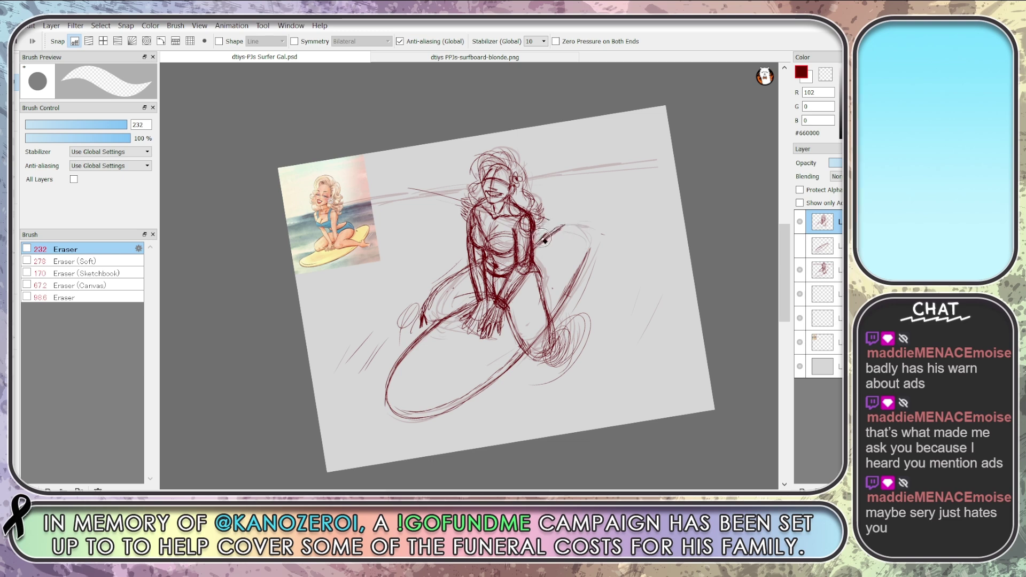
pyautogui.press('b')
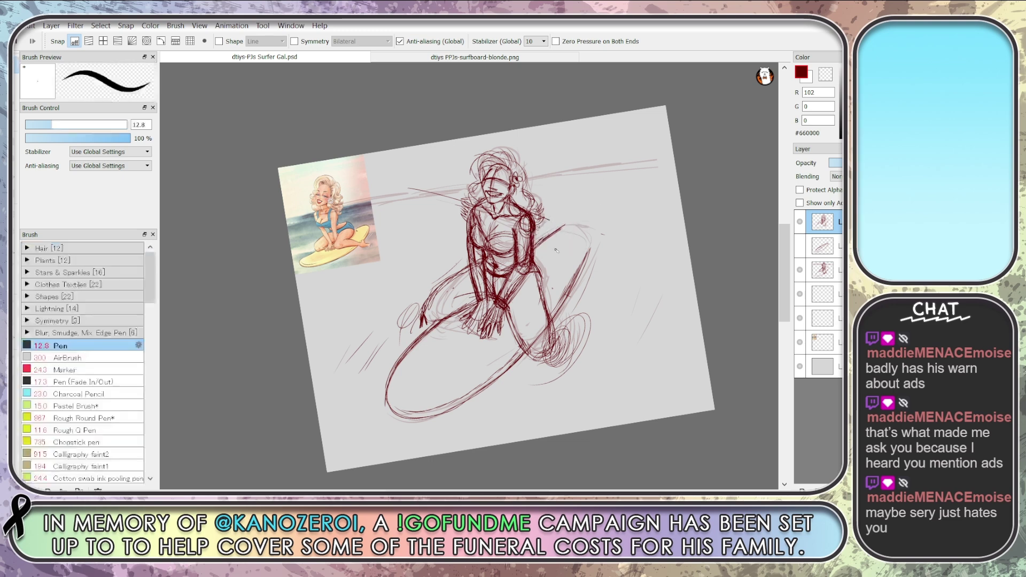
# Retrace the surfboard's far and near edges toward the tail, undoing the strokes that extend the near edge too far
pyautogui.moveTo(470, 312)
pyautogui.mouseDown()
pyautogui.moveTo(401, 365)
pyautogui.moveTo(443, 322)
pyautogui.moveTo(409, 353)
pyautogui.mouseUp()
pyautogui.moveTo(565, 225); pyautogui.dragTo(540, 243)
pyautogui.moveTo(570, 292)
pyautogui.mouseDown()
pyautogui.moveTo(594, 261)
pyautogui.moveTo(578, 279)
pyautogui.mouseUp()
pyautogui.moveTo(602, 233)
pyautogui.mouseDown()
pyautogui.moveTo(574, 286)
pyautogui.moveTo(606, 240)
pyautogui.mouseUp()
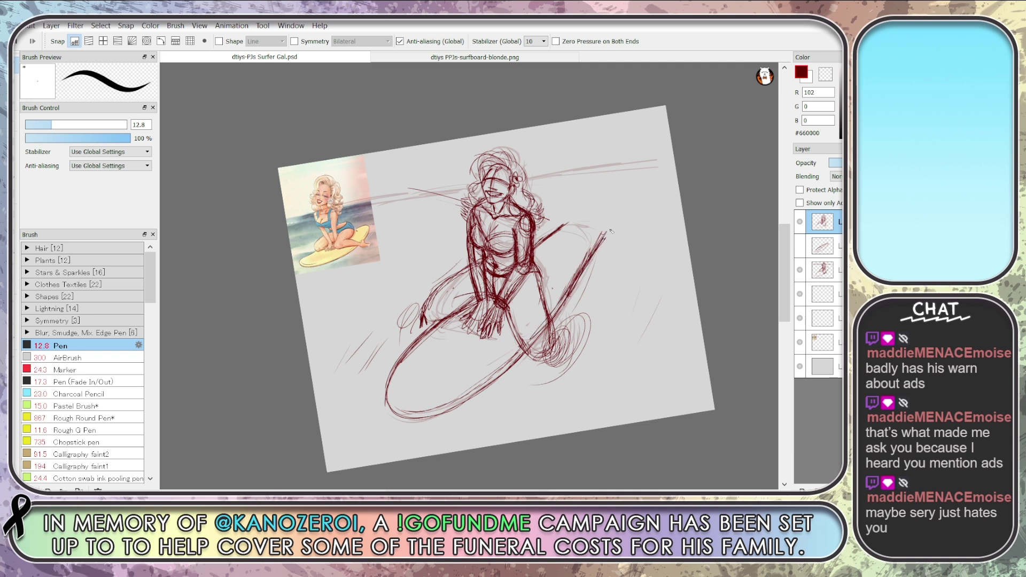
pyautogui.hotkey('ctrl', 'z')
pyautogui.hotkey('ctrl', 'z')
# Close the surfboard's tail with a narrow rounded curve joining both edges and straighten the canvas view
pyautogui.moveTo(567, 225)
pyautogui.mouseDown()
pyautogui.moveTo(598, 236)
pyautogui.moveTo(582, 270)
pyautogui.mouseUp()
pyautogui.moveTo(593, 234)
pyautogui.mouseDown()
pyautogui.moveTo(579, 274)
pyautogui.moveTo(593, 231)
pyautogui.moveTo(590, 250)
pyautogui.moveTo(561, 238)
pyautogui.mouseUp()
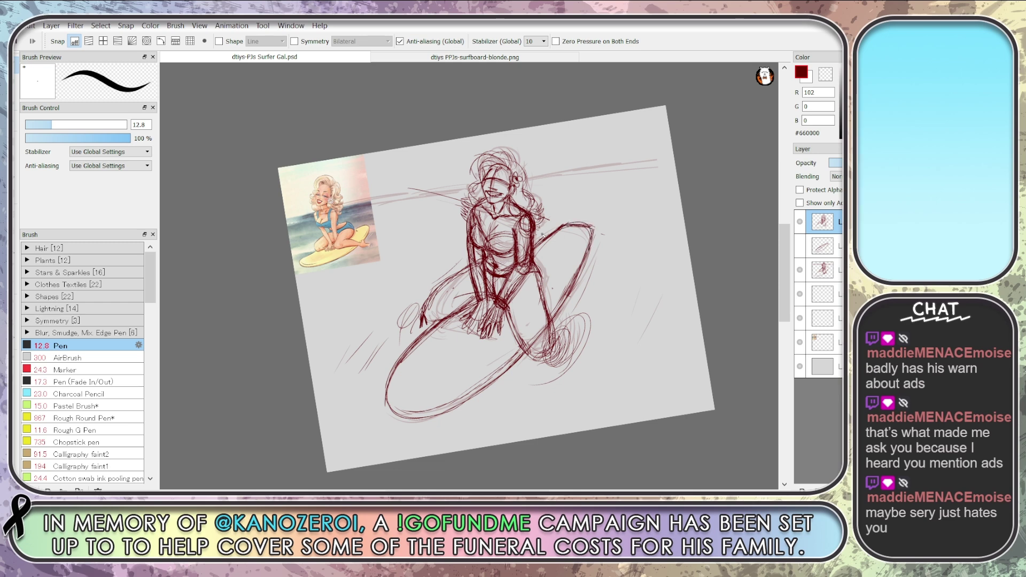
pyautogui.press('Up')
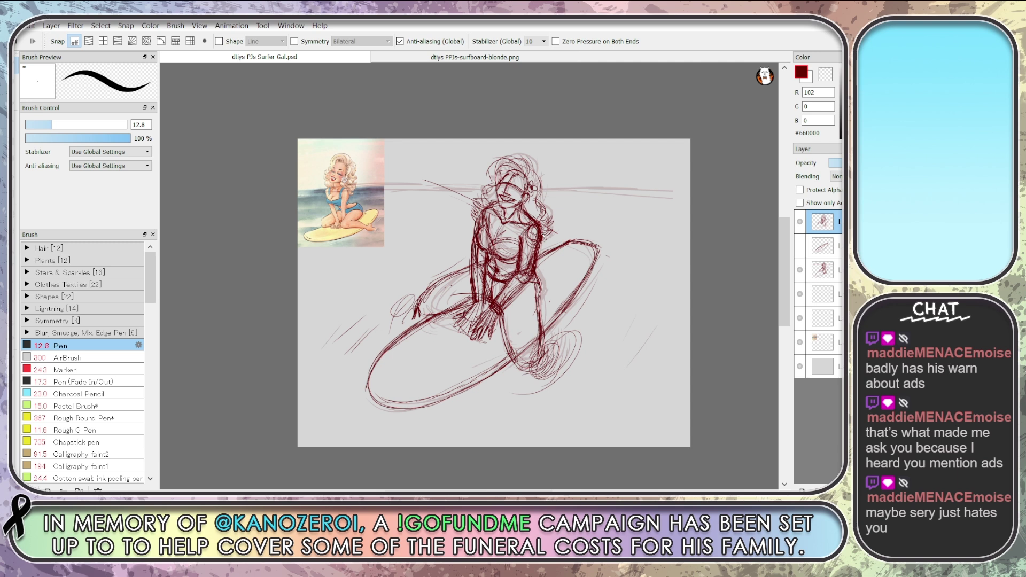
# Sketch a doubled horizon line rising toward the right across the canvas on the empty layer, and hide the faded sketch beneath the figure
pyautogui.click(833, 294)
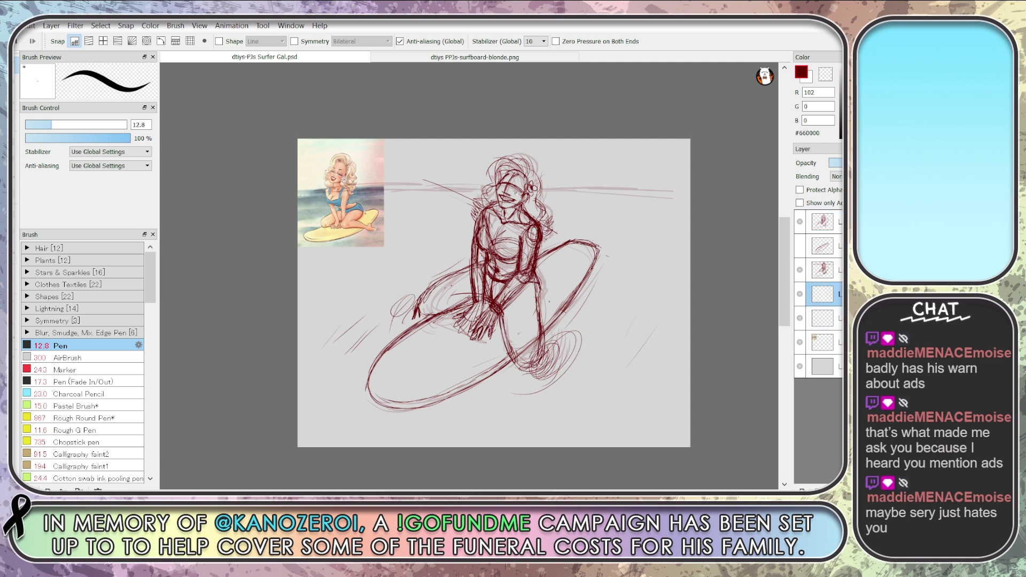
pyautogui.moveTo(532, 189)
pyautogui.mouseDown()
pyautogui.moveTo(363, 177)
pyautogui.moveTo(694, 216)
pyautogui.moveTo(295, 175)
pyautogui.moveTo(749, 222)
pyautogui.mouseUp()
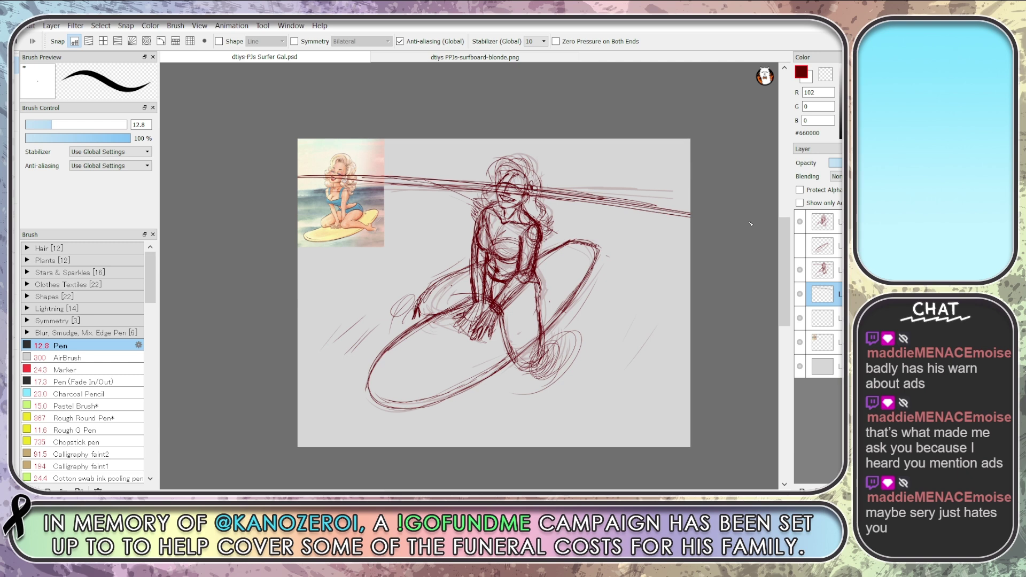
pyautogui.hotkey('ctrl', 't')
pyautogui.moveTo(749, 222)
pyautogui.mouseDown()
pyautogui.moveTo(723, 247)
pyautogui.moveTo(742, 193)
pyautogui.mouseUp()
pyautogui.press('Return')
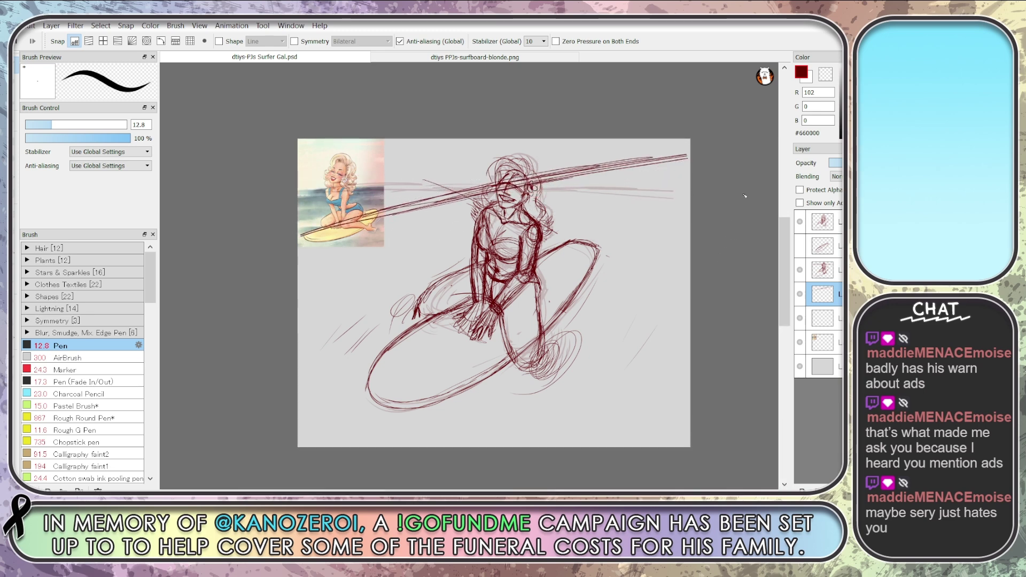
pyautogui.click(799, 269)
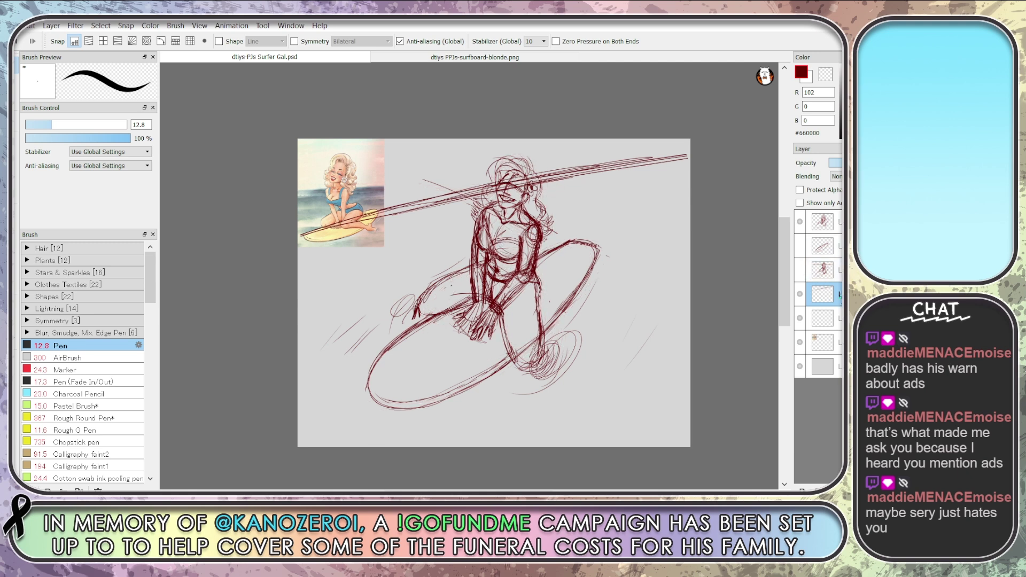
pyautogui.press('v')
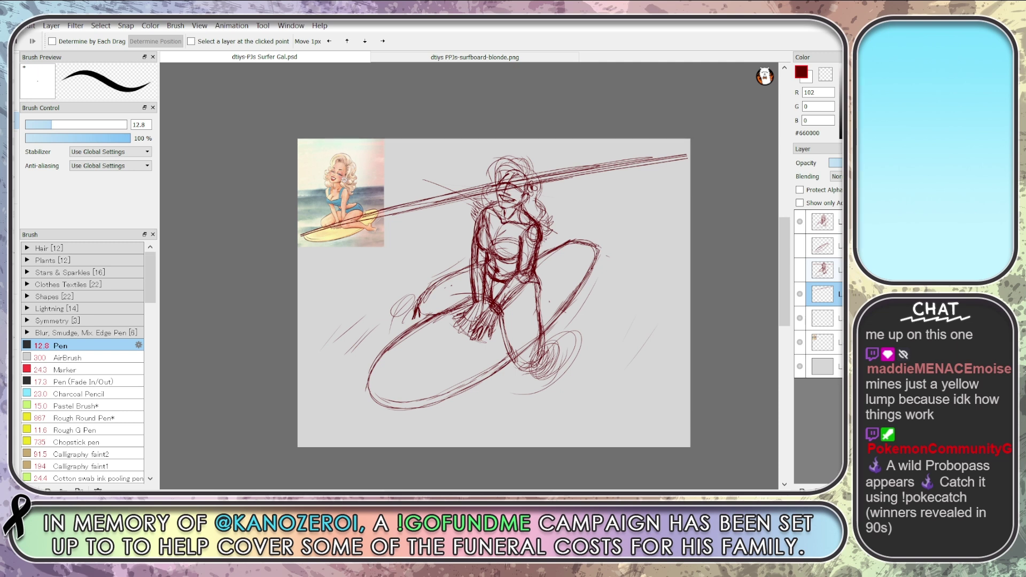
pyautogui.moveTo(684, 210)
pyautogui.mouseDown()
pyautogui.moveTo(684, 233)
pyautogui.moveTo(690, 191)
pyautogui.moveTo(703, 239)
pyautogui.moveTo(691, 281)
pyautogui.mouseUp()
pyautogui.hotkey('ctrl', 't')
pyautogui.moveTo(582, 209)
pyautogui.mouseDown()
pyautogui.moveTo(593, 230)
pyautogui.moveTo(575, 229)
pyautogui.mouseUp()
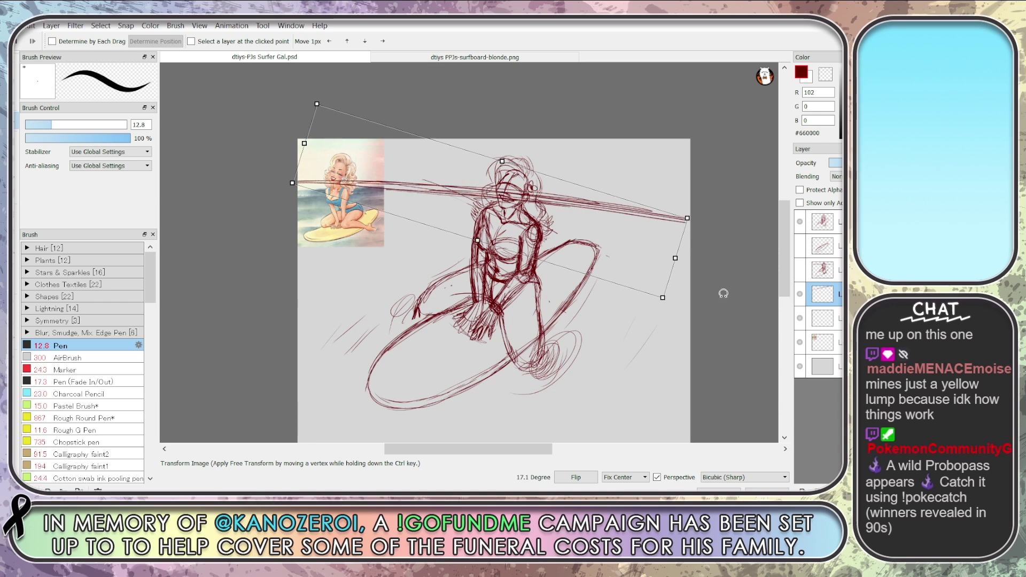
pyautogui.press('Escape')
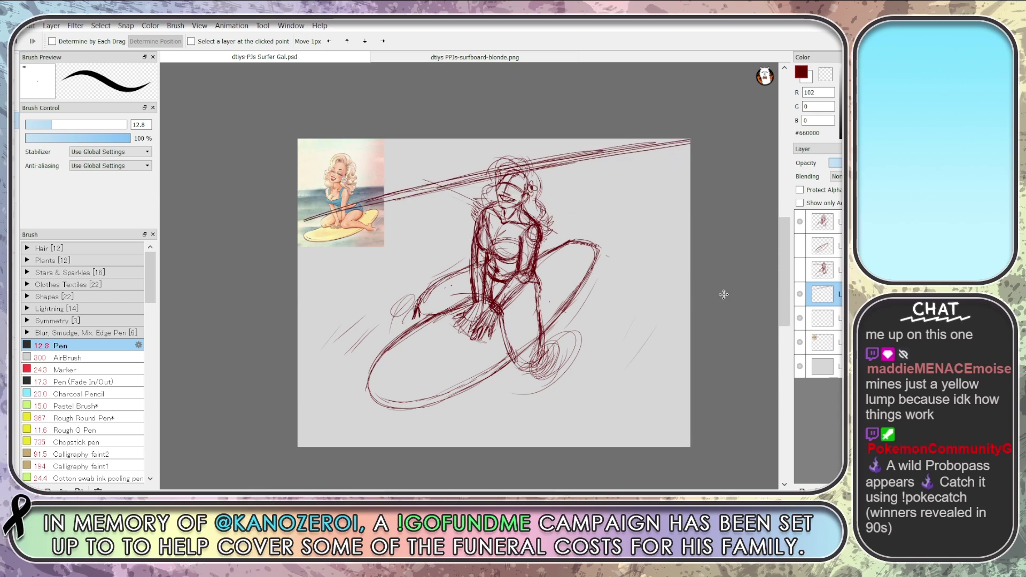
# Clear the tilted horizon and rough in a shallow upward-curving horizon behind the figure's head, undoing the last three strokes
pyautogui.press('Delete')
pyautogui.press('b')
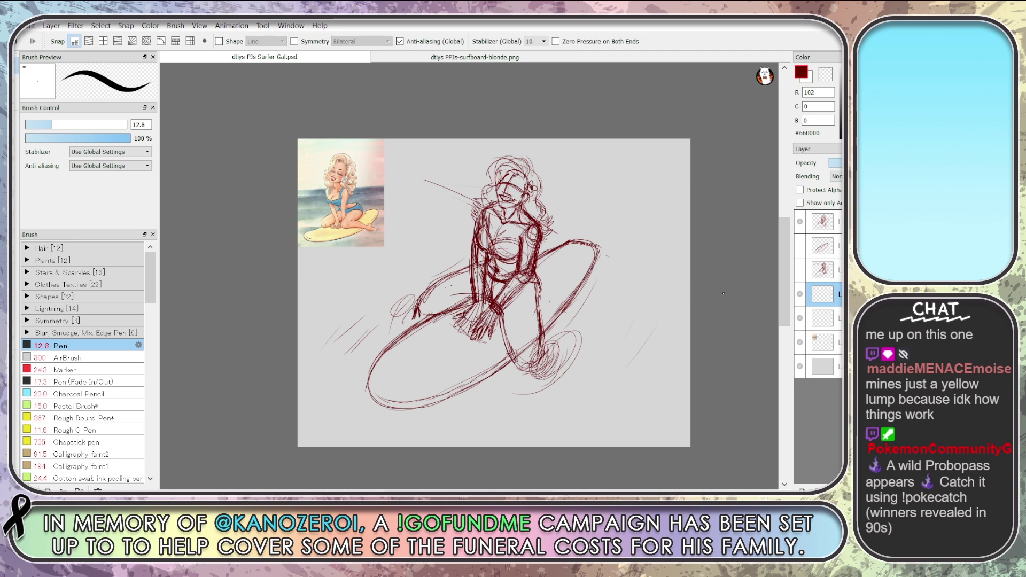
pyautogui.moveTo(497, 195)
pyautogui.mouseDown()
pyautogui.moveTo(460, 194)
pyautogui.moveTo(615, 178)
pyautogui.moveTo(669, 155)
pyautogui.mouseUp()
pyautogui.moveTo(573, 195)
pyautogui.mouseDown()
pyautogui.moveTo(701, 132)
pyautogui.moveTo(664, 153)
pyautogui.moveTo(304, 146)
pyautogui.mouseUp()
pyautogui.moveTo(304, 147)
pyautogui.mouseDown()
pyautogui.moveTo(613, 190)
pyautogui.moveTo(396, 194)
pyautogui.mouseUp()
pyautogui.moveTo(302, 148)
pyautogui.mouseDown()
pyautogui.moveTo(355, 180)
pyautogui.moveTo(688, 139)
pyautogui.mouseUp()
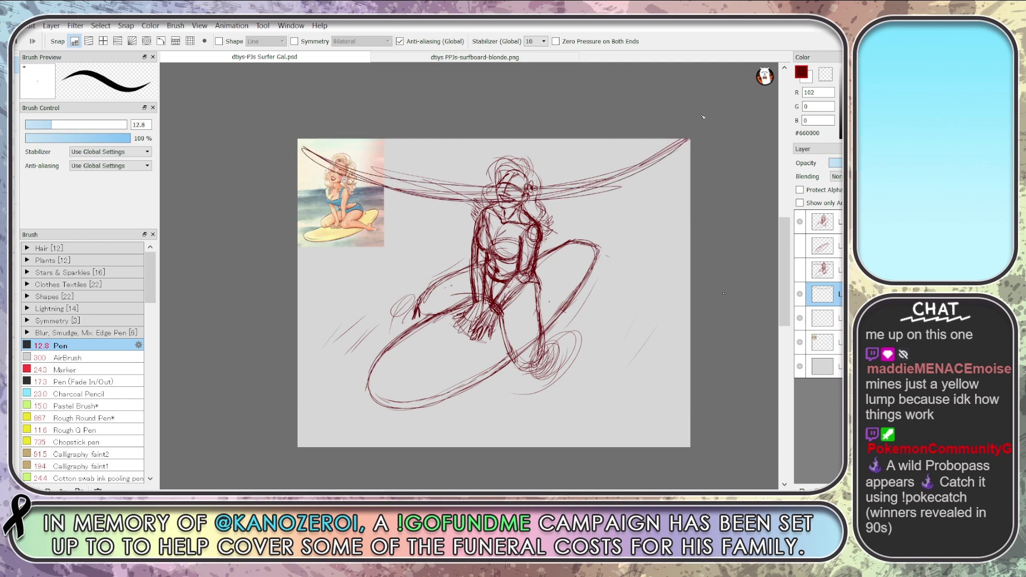
pyautogui.hotkey('ctrl', 'z')
pyautogui.hotkey('ctrl', 'z')
pyautogui.hotkey('ctrl', 'z')
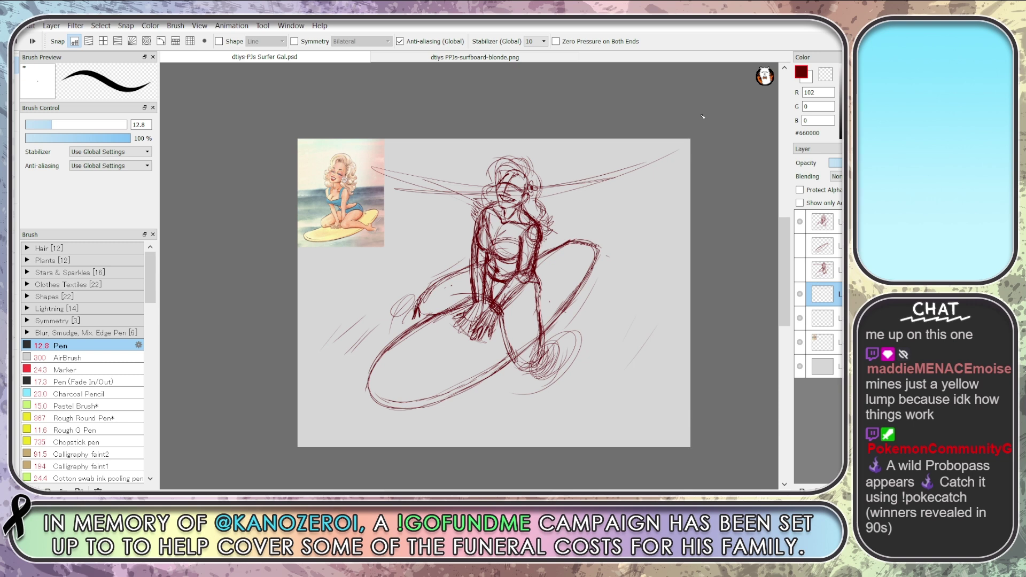
# Build up the bowed horizon with repeated curved strokes spanning the full width of the canvas
pyautogui.moveTo(526, 193); pyautogui.dragTo(690, 151)
pyautogui.moveTo(564, 193); pyautogui.dragTo(687, 151)
pyautogui.moveTo(583, 193); pyautogui.dragTo(691, 156)
pyautogui.moveTo(527, 202)
pyautogui.mouseDown()
pyautogui.moveTo(659, 172)
pyautogui.moveTo(690, 152)
pyautogui.mouseUp()
pyautogui.moveTo(690, 153)
pyautogui.mouseDown()
pyautogui.moveTo(561, 200)
pyautogui.moveTo(460, 203)
pyautogui.moveTo(298, 153)
pyautogui.mouseUp()
pyautogui.moveTo(299, 155)
pyautogui.mouseDown()
pyautogui.moveTo(583, 194)
pyautogui.moveTo(299, 176)
pyautogui.moveTo(674, 171)
pyautogui.moveTo(550, 206)
pyautogui.moveTo(652, 183)
pyautogui.moveTo(298, 170)
pyautogui.mouseUp()
# Sketch loose cloud shapes above the curved horizon on both sides of the figure's head
pyautogui.moveTo(328, 139); pyautogui.dragTo(402, 175)
pyautogui.moveTo(334, 142); pyautogui.dragTo(427, 177)
pyautogui.moveTo(374, 139); pyautogui.dragTo(409, 178)
pyautogui.moveTo(551, 184); pyautogui.dragTo(671, 142)
pyautogui.moveTo(580, 163); pyautogui.dragTo(626, 141)
pyautogui.moveTo(551, 183)
pyautogui.mouseDown()
pyautogui.moveTo(645, 159)
pyautogui.moveTo(604, 167)
pyautogui.mouseUp()
pyautogui.moveTo(478, 186)
pyautogui.mouseDown()
pyautogui.moveTo(423, 154)
pyautogui.moveTo(444, 170)
pyautogui.moveTo(472, 179)
pyautogui.mouseUp()
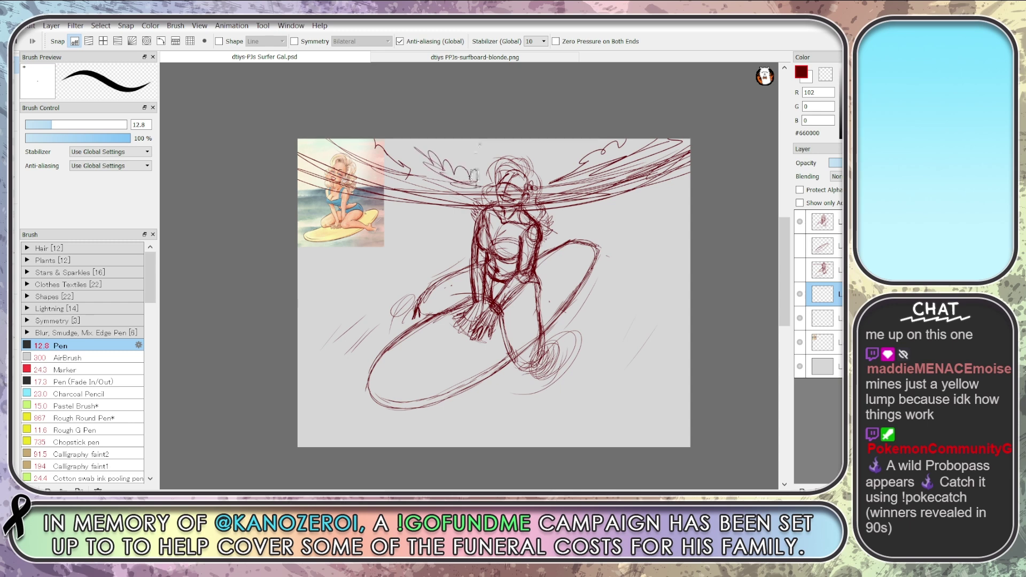
pyautogui.moveTo(536, 175); pyautogui.dragTo(548, 176)
# Stretch the horizon and cloud sketch horizontally past the canvas edges and shift it higher
pyautogui.hotkey('ctrl', 't')
pyautogui.moveTo(690, 175); pyautogui.dragTo(826, 174)
pyautogui.click(728, 488)
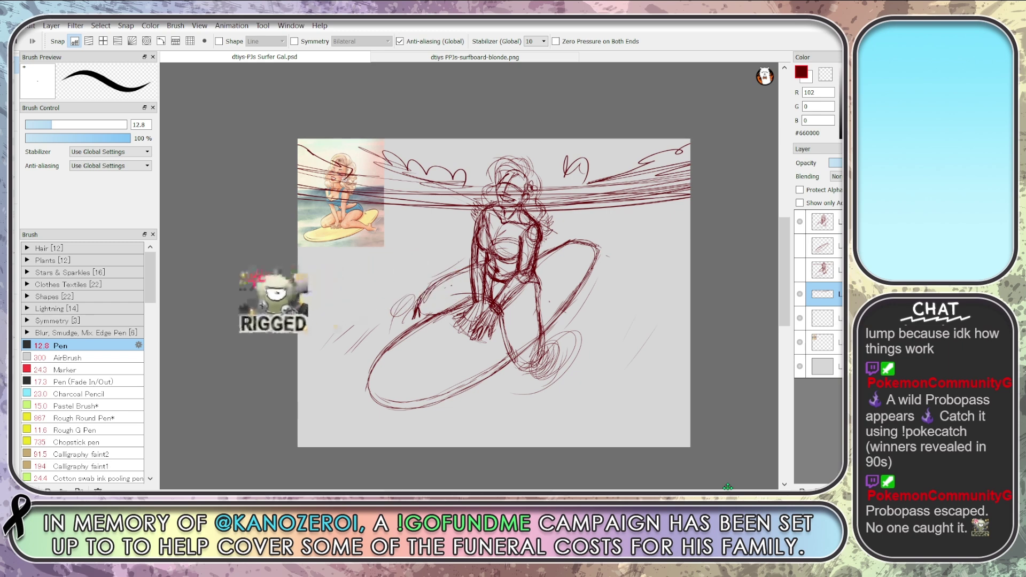
pyautogui.press('v')
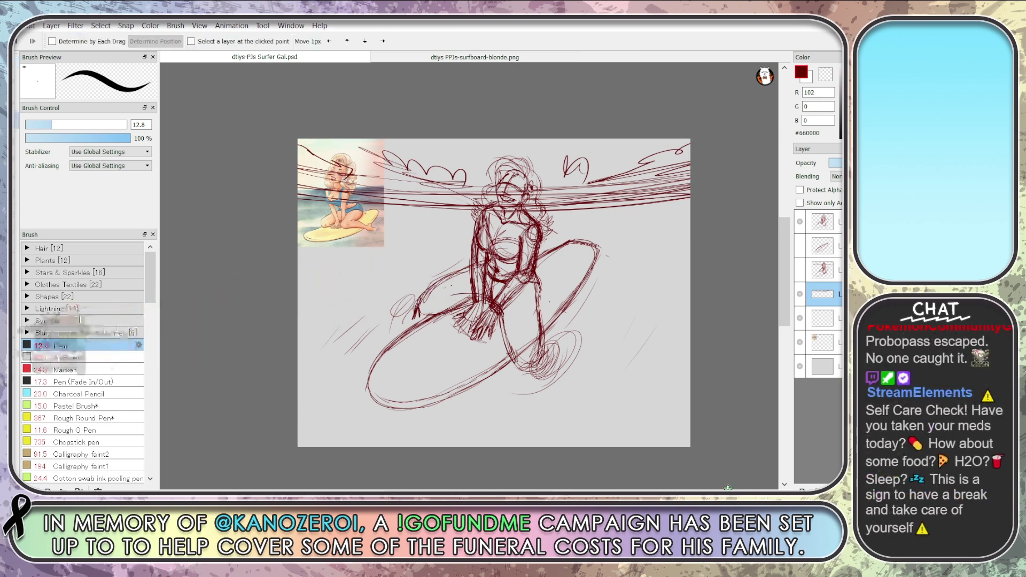
pyautogui.moveTo(660, 193)
pyautogui.mouseDown()
pyautogui.moveTo(670, 152)
pyautogui.moveTo(667, 170)
pyautogui.mouseUp()
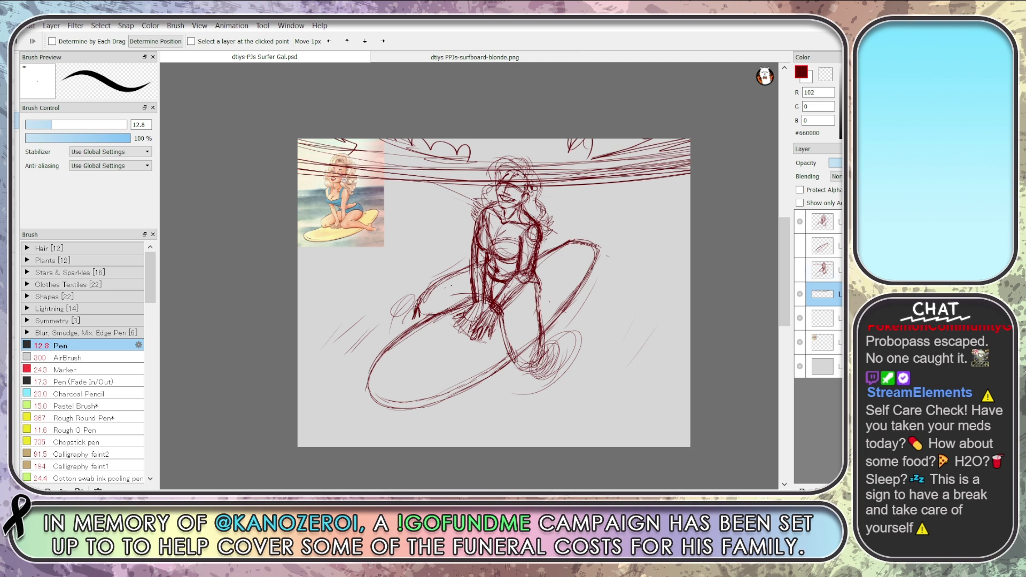
# Show the hidden surfboard guide and faded figure sketch layers, and check which layer holds the horizon
pyautogui.click(823, 270)
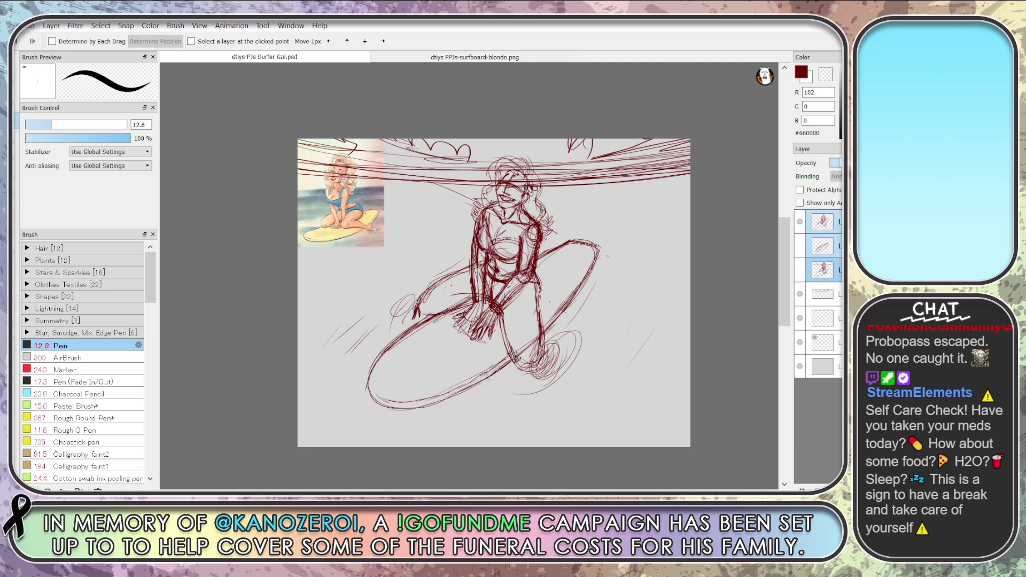
pyautogui.click(800, 245)
pyautogui.click(800, 270)
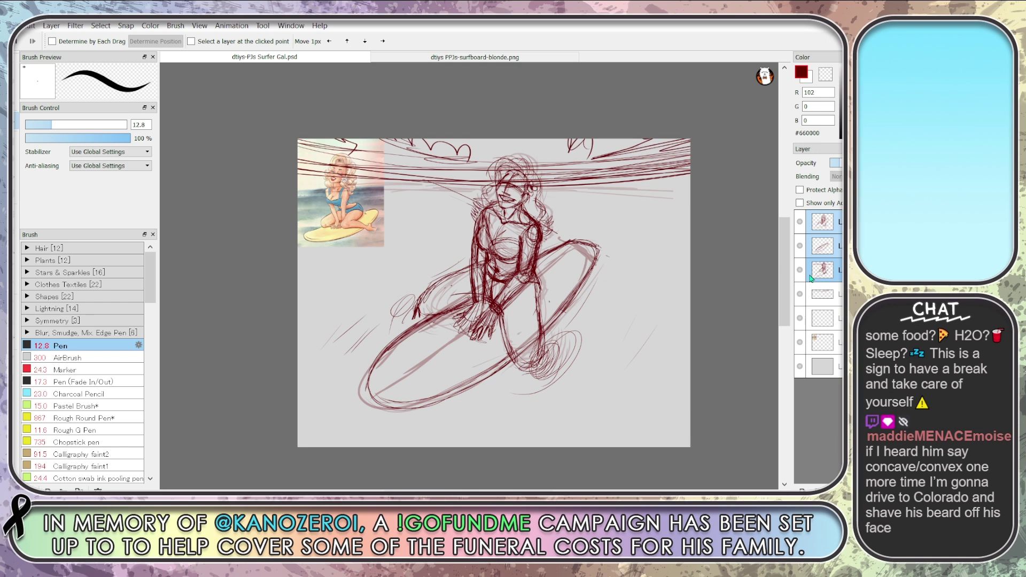
pyautogui.click(801, 295)
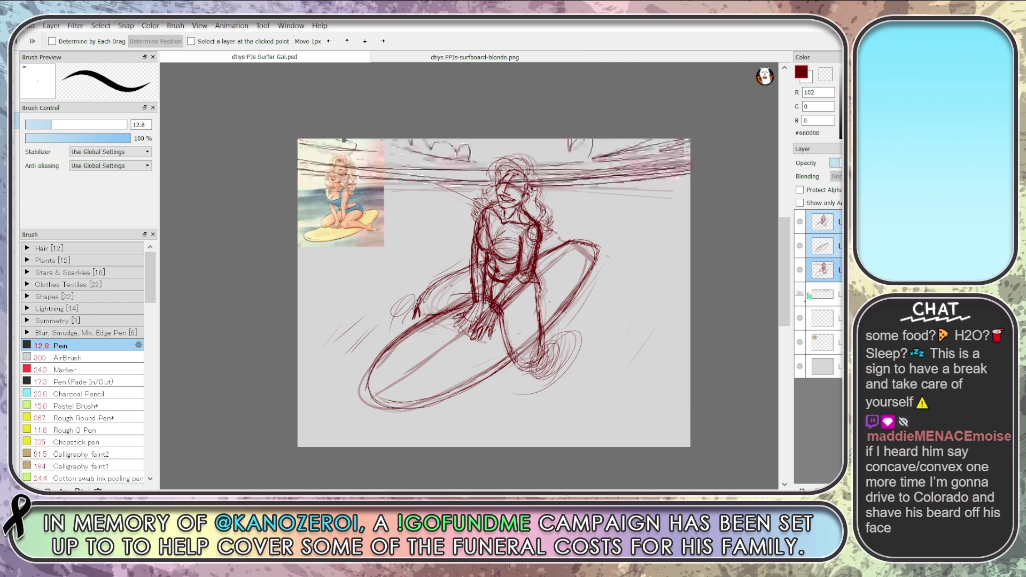
# Lower the horizon and cloud sketch to the figure's chest level and save the file
pyautogui.click(828, 298)
pyautogui.moveTo(587, 175); pyautogui.dragTo(590, 238)
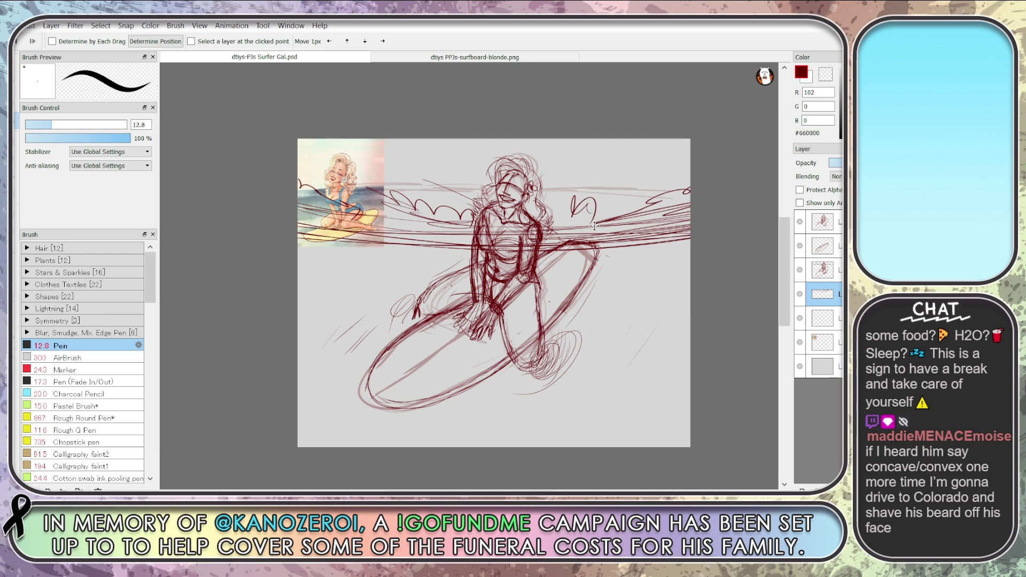
pyautogui.hotkey('ctrl', 's')
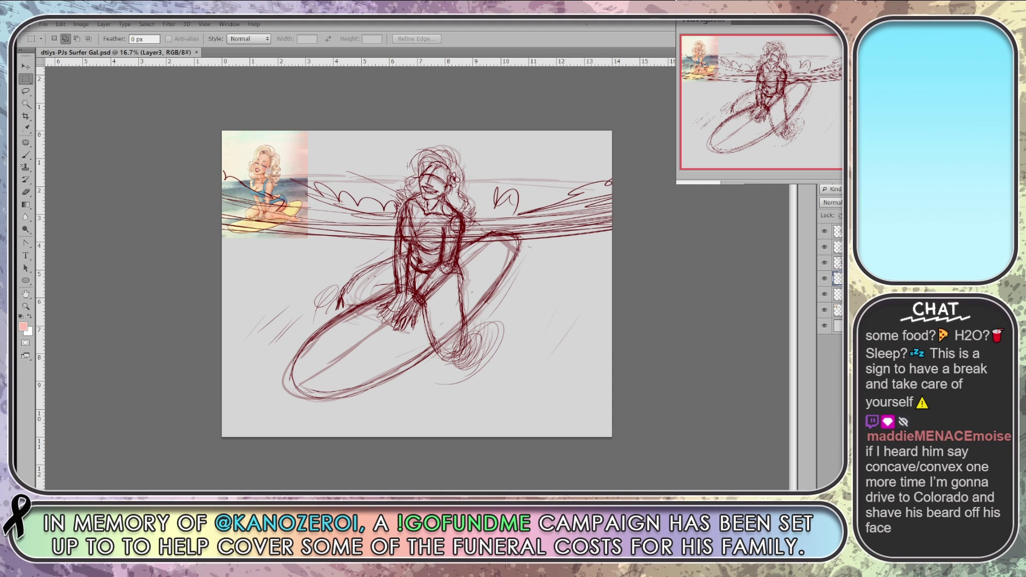
pyautogui.click(29, 94)
pyautogui.click(26, 67)
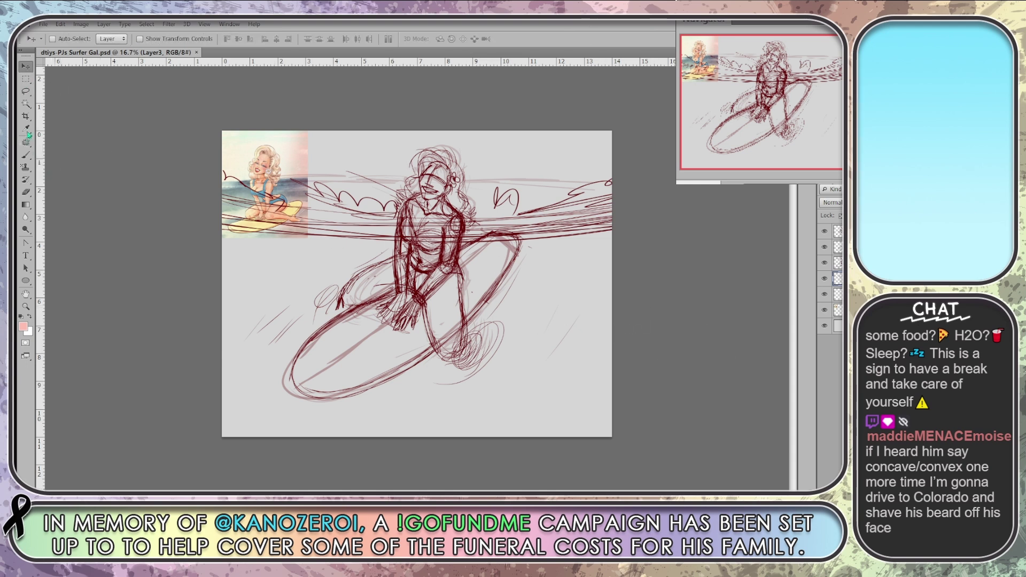
pyautogui.click(26, 116)
pyautogui.click(75, 39)
pyautogui.click(81, 51)
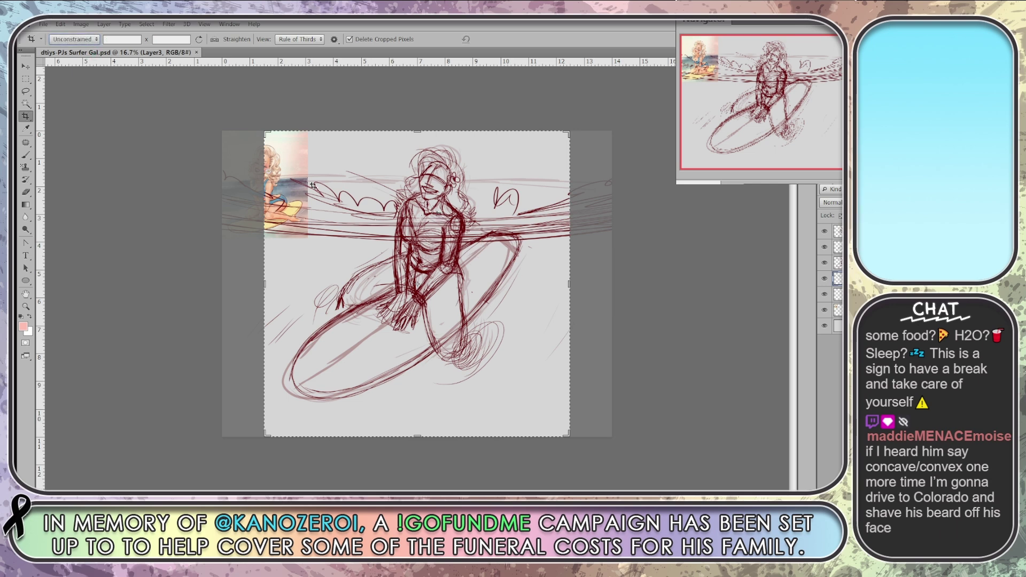
pyautogui.click(25, 67)
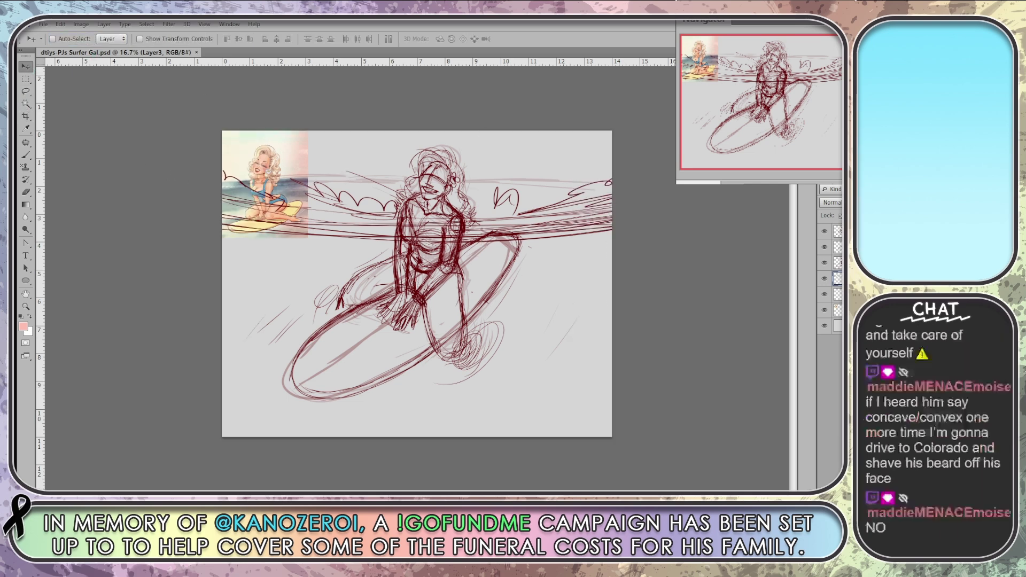
# Move the reference picture onto the figure near the canvas centre and narrow an unconstrained crop from both sides
pyautogui.keyDown('ctrl'); pyautogui.click(267, 212); pyautogui.keyUp('ctrl')
pyautogui.moveTo(267, 213); pyautogui.dragTo(434, 318)
pyautogui.click(25, 116)
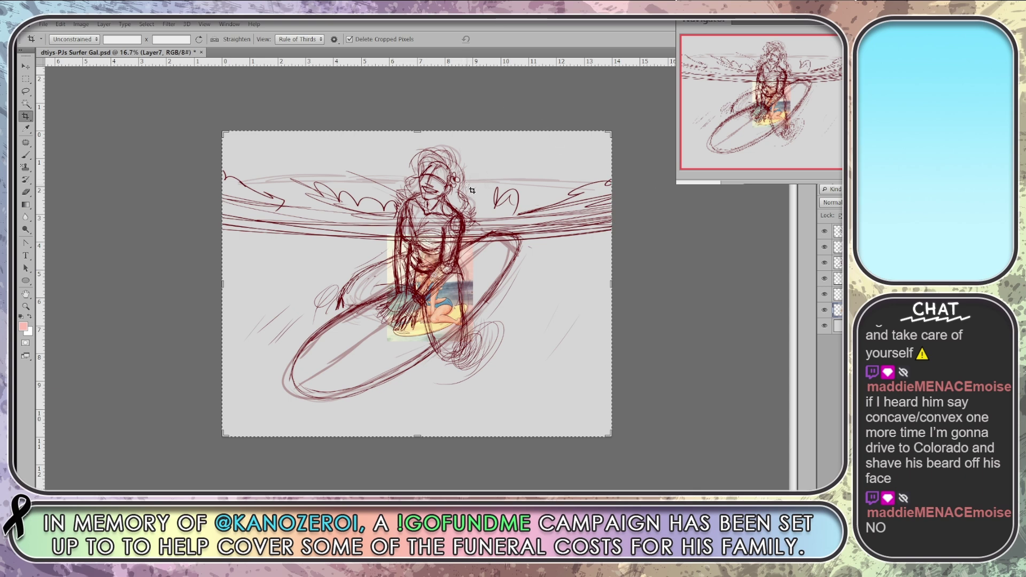
pyautogui.scroll(-1, 458, 211)
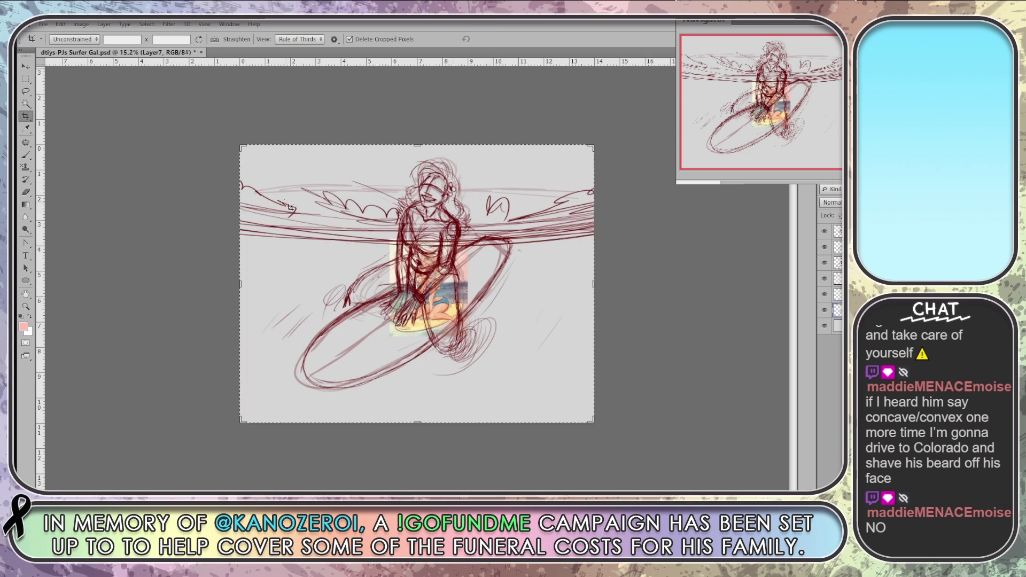
pyautogui.moveTo(239, 290); pyautogui.dragTo(252, 290)
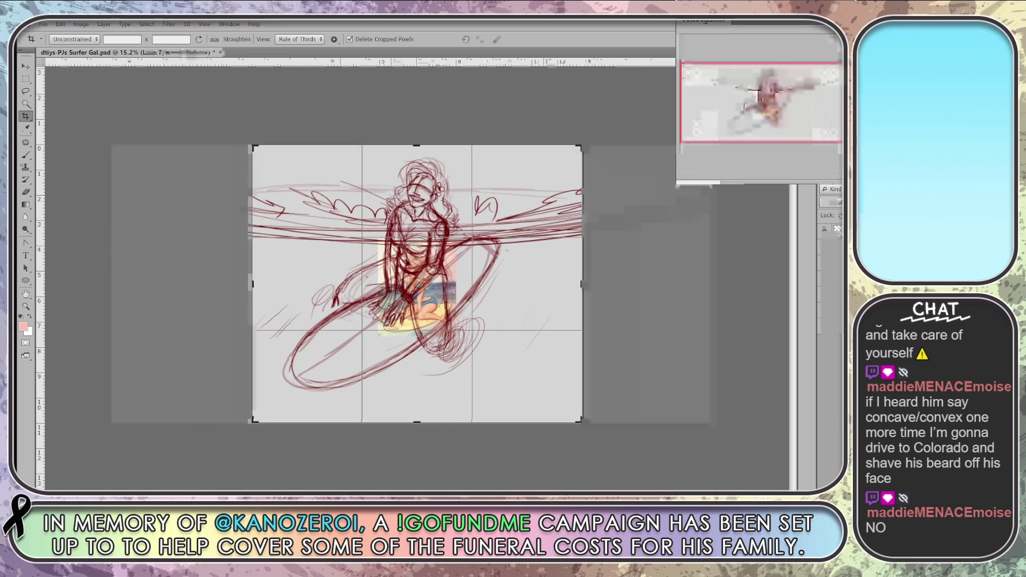
pyautogui.moveTo(584, 288); pyautogui.dragTo(565, 288)
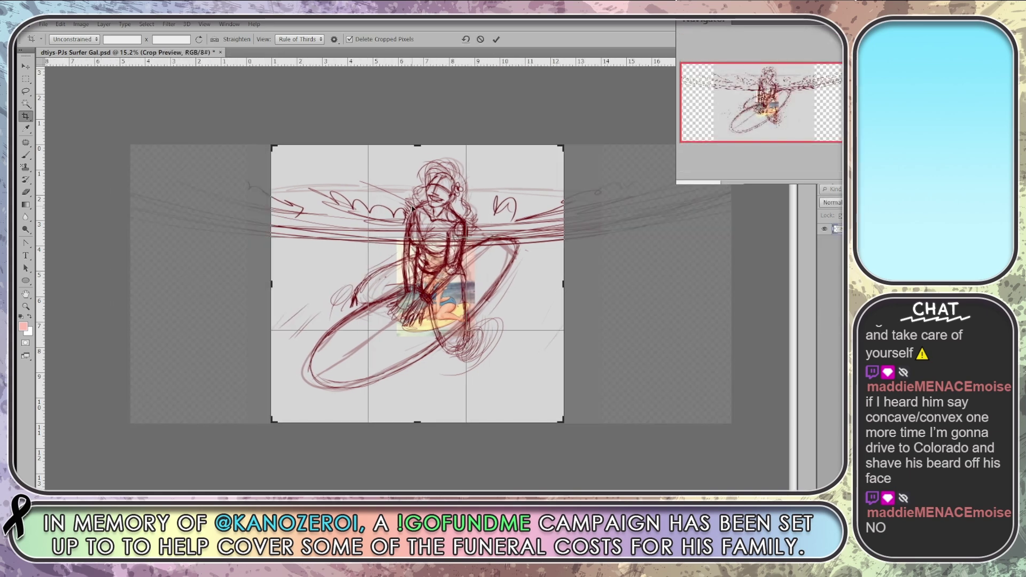
# Extend the crop above the canvas, trim its sides to a portrait frame, recentre the sketch within it, and apply it
pyautogui.moveTo(418, 148); pyautogui.dragTo(423, 113)
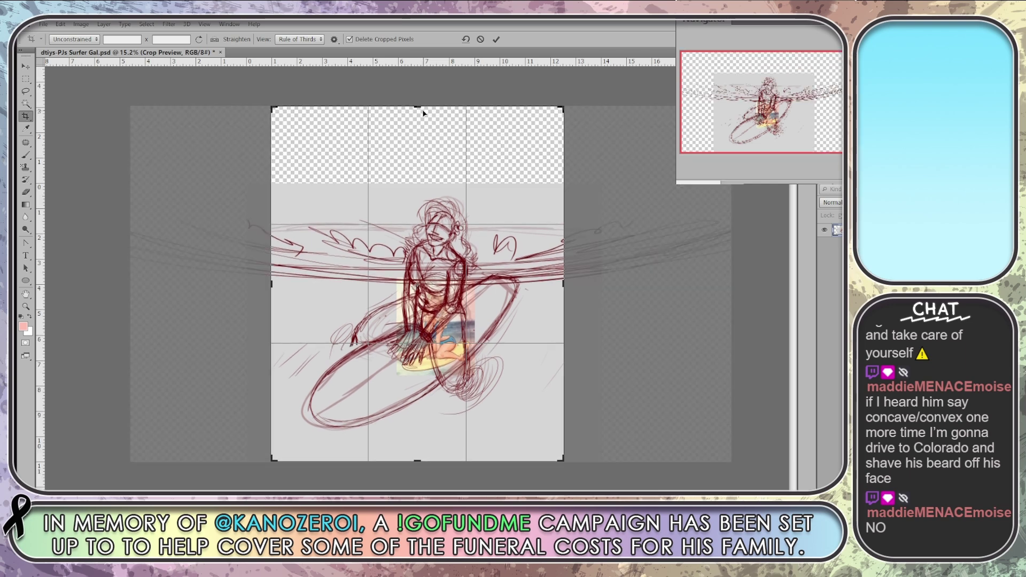
pyautogui.moveTo(272, 287); pyautogui.dragTo(276, 286)
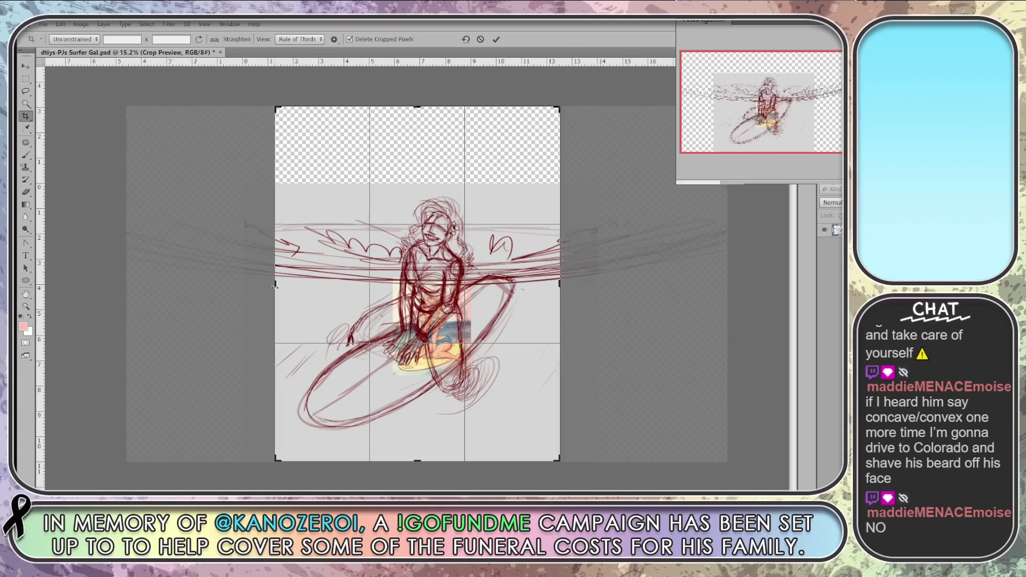
pyautogui.moveTo(559, 285); pyautogui.dragTo(549, 287)
pyautogui.moveTo(278, 289); pyautogui.dragTo(277, 292)
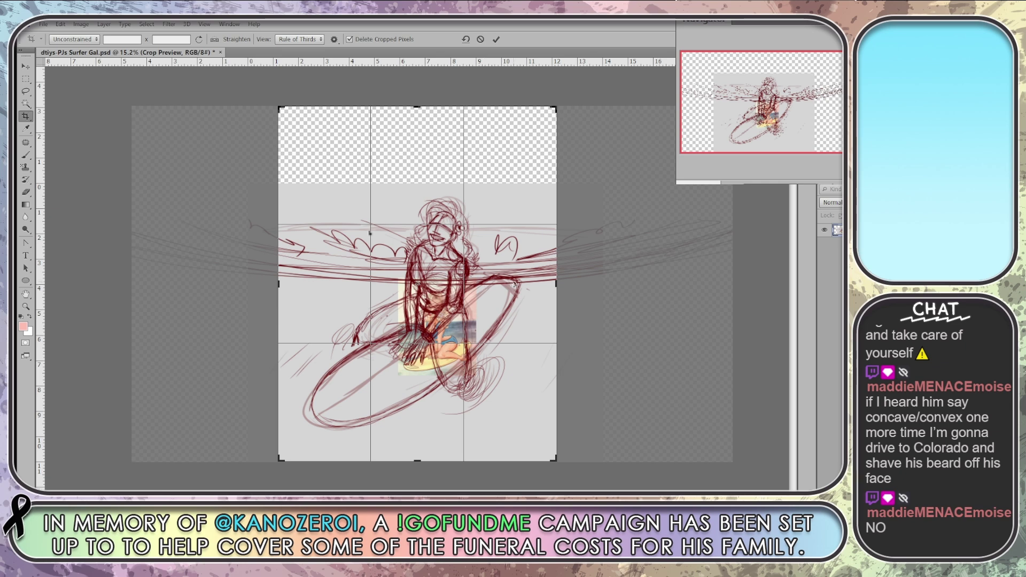
pyautogui.moveTo(457, 348); pyautogui.dragTo(437, 340)
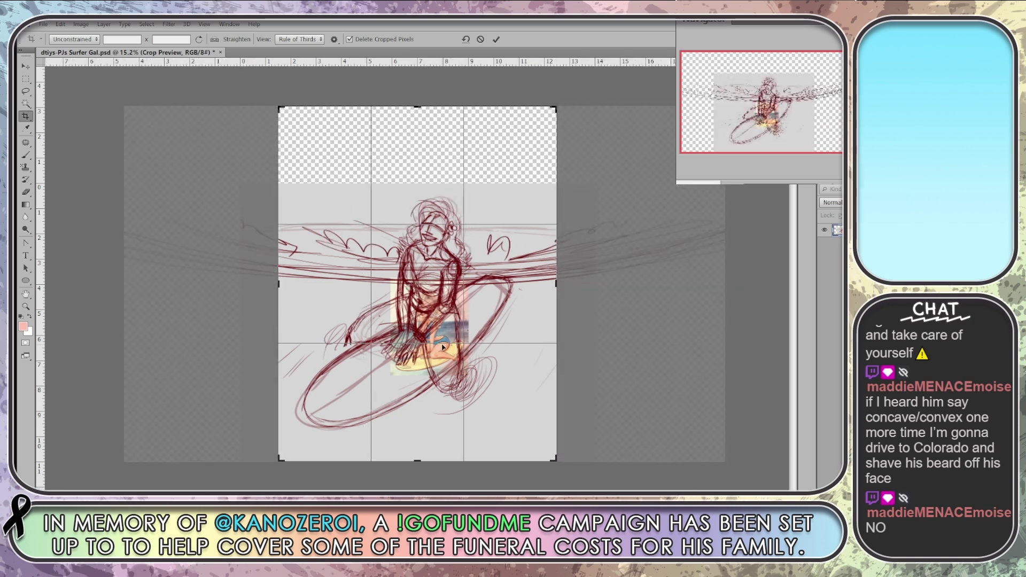
pyautogui.moveTo(442, 347); pyautogui.dragTo(443, 352)
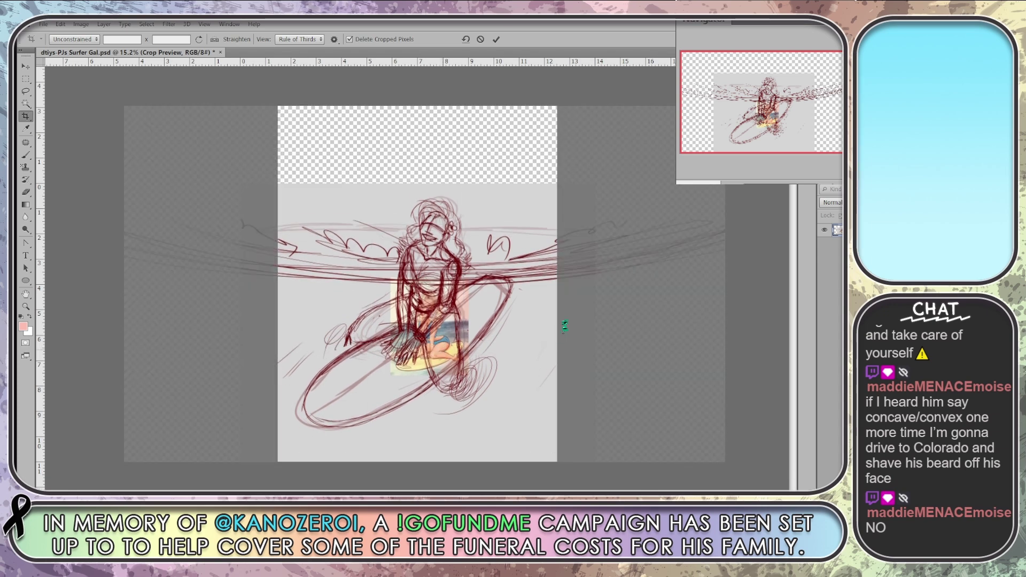
pyautogui.press('Return')
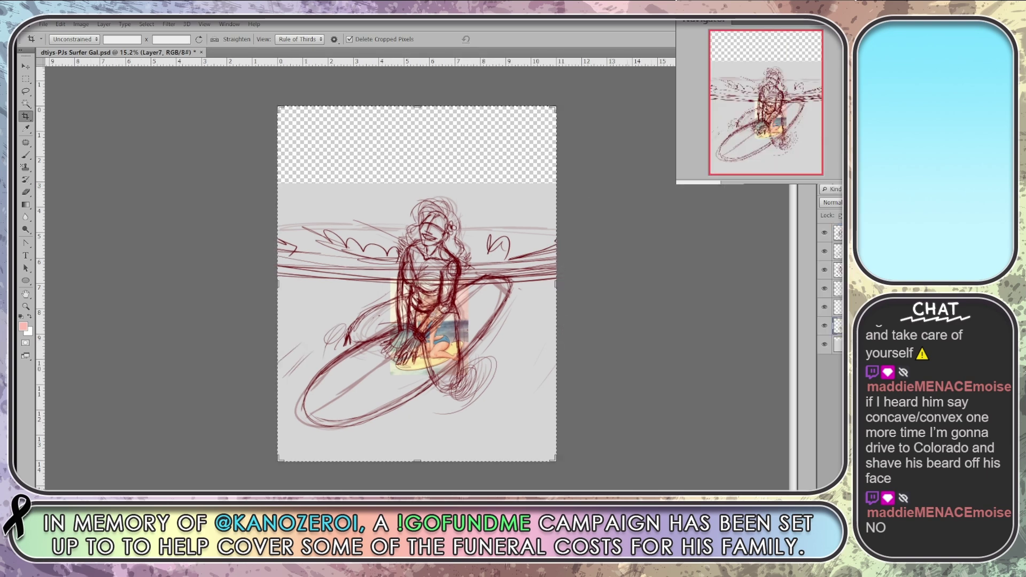
# Stretch the grey background layer upward to fill the empty area above the sketch
pyautogui.click(834, 347)
pyautogui.hotkey('ctrl', 't')
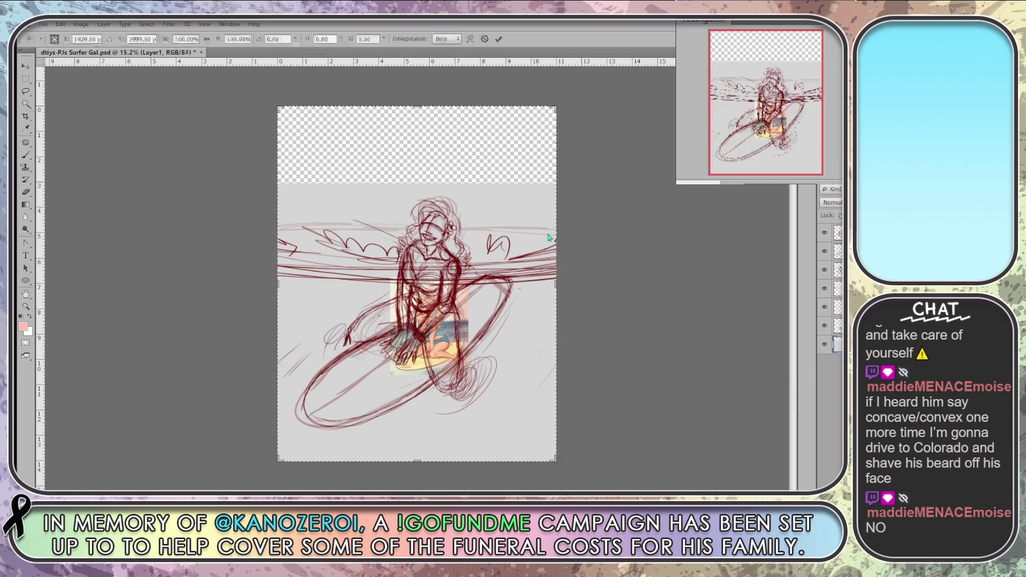
pyautogui.moveTo(418, 184); pyautogui.dragTo(429, 85)
pyautogui.press('Return')
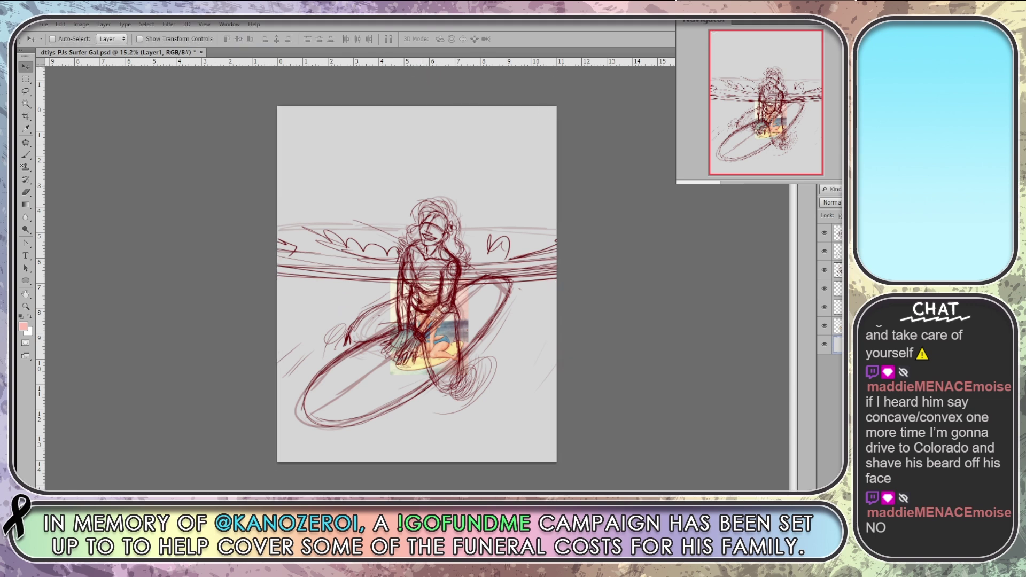
# Hide the reference and sketch layers, check them individually, and delete the rough surfboard guide layer
pyautogui.moveTo(824, 326)
pyautogui.mouseDown()
pyautogui.moveTo(824, 260)
pyautogui.moveTo(824, 324)
pyautogui.mouseUp()
pyautogui.click(824, 326)
pyautogui.click(824, 326)
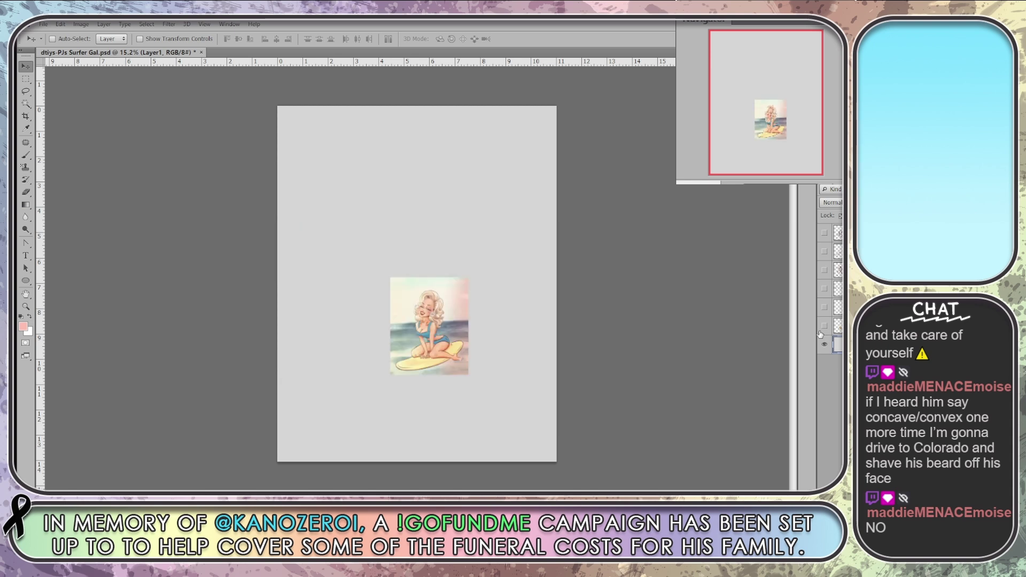
pyautogui.click(824, 289)
pyautogui.click(824, 289)
pyautogui.click(825, 269)
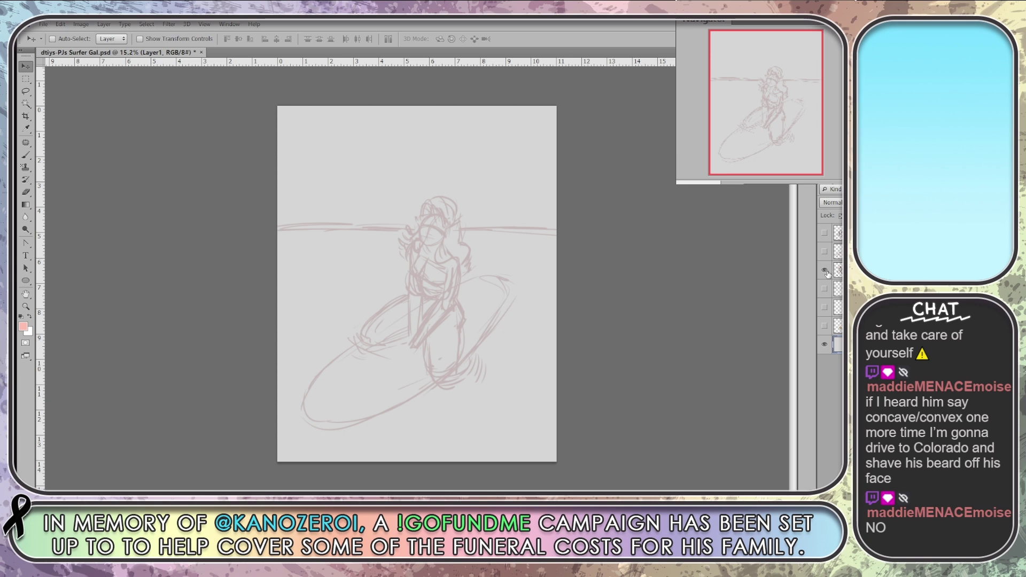
pyautogui.click(825, 271)
pyautogui.click(824, 251)
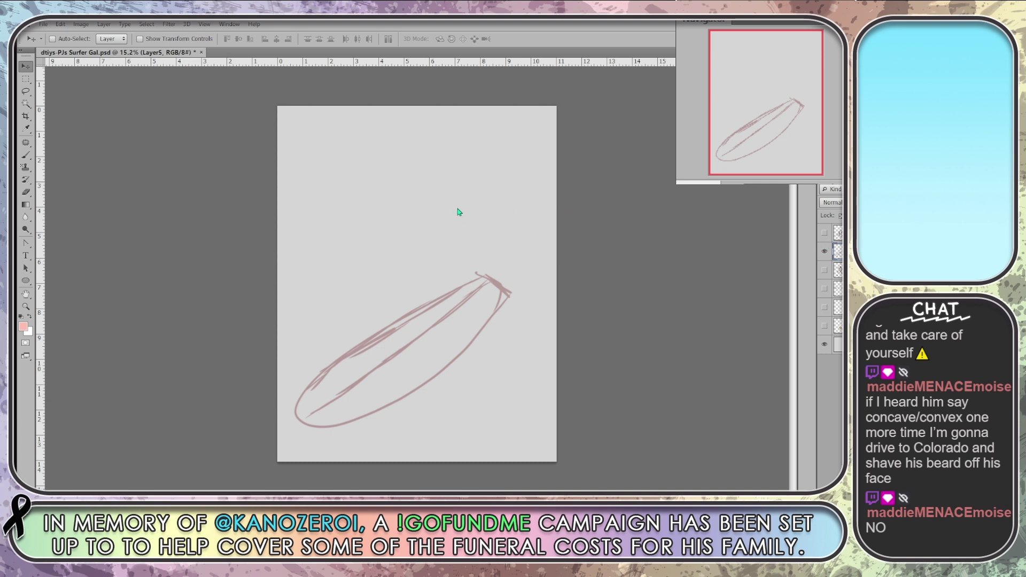
pyautogui.press('Delete')
# Show only the detailed figure and surfboard sketch over the background and move it slightly higher in the frame
pyautogui.click(826, 235)
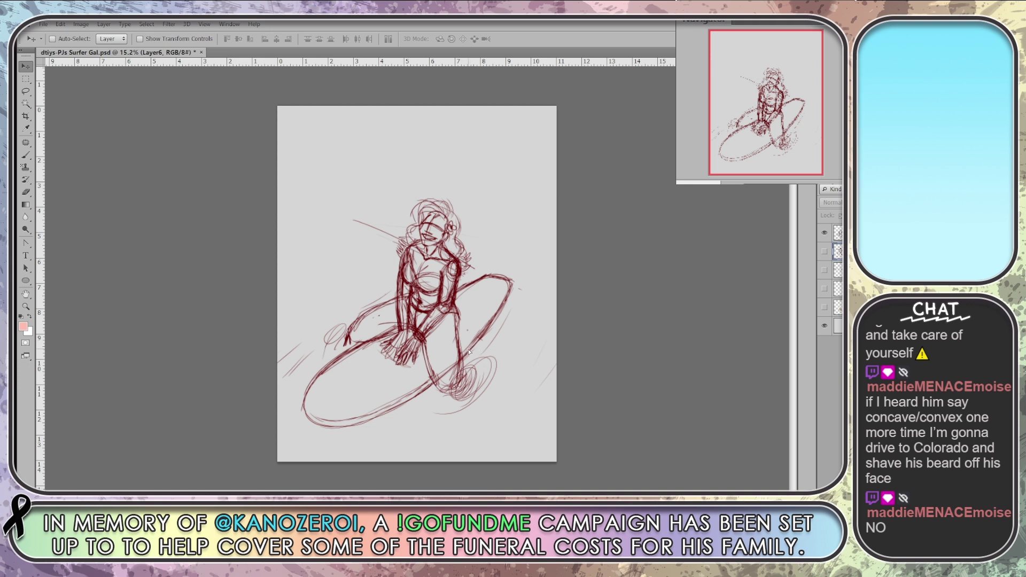
pyautogui.click(855, 233)
pyautogui.moveTo(496, 328); pyautogui.dragTo(500, 320)
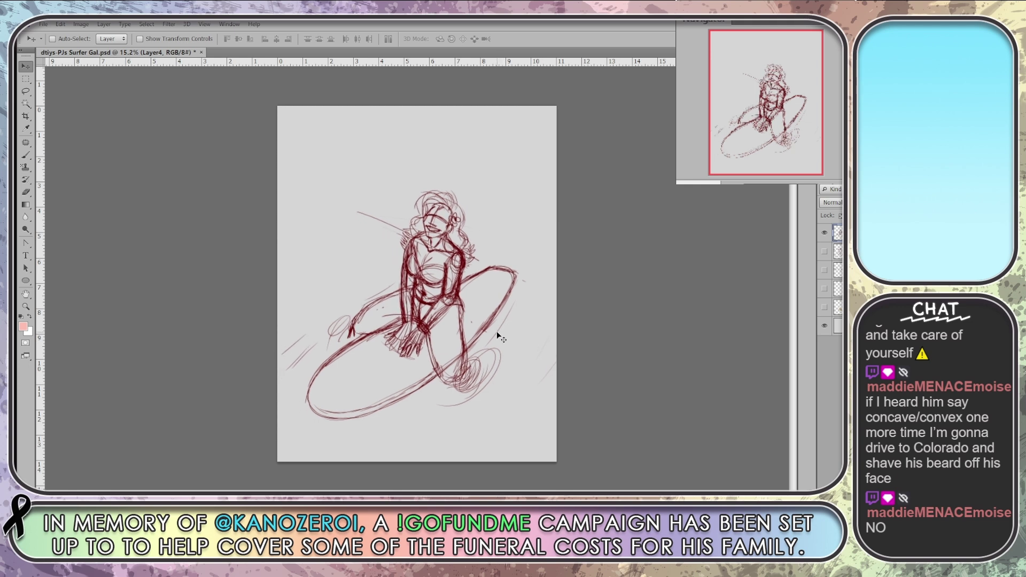
# Move the figure and surfboard sketch lower and to the right, and show the horizon sketch, raising it above her head
pyautogui.moveTo(460, 346)
pyautogui.mouseDown()
pyautogui.moveTo(462, 286)
pyautogui.moveTo(463, 342)
pyautogui.moveTo(488, 368)
pyautogui.mouseUp()
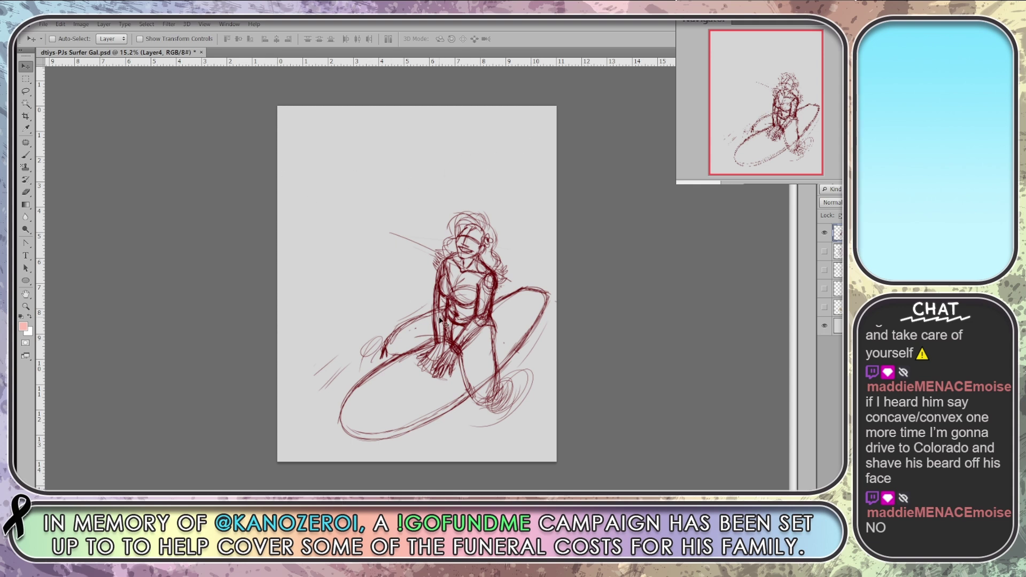
pyautogui.moveTo(474, 335); pyautogui.dragTo(464, 341)
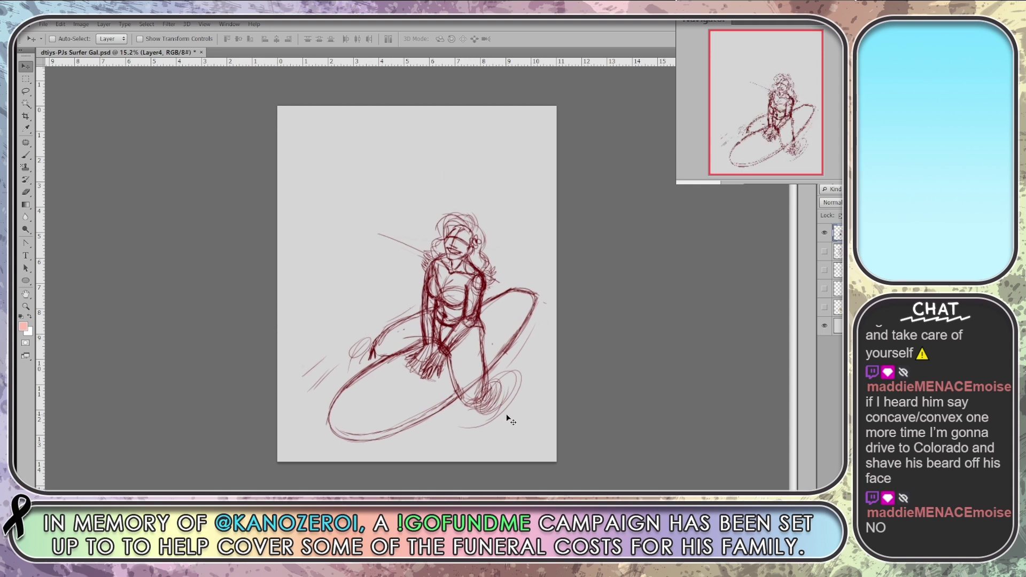
pyautogui.click(824, 270)
pyautogui.click(838, 270)
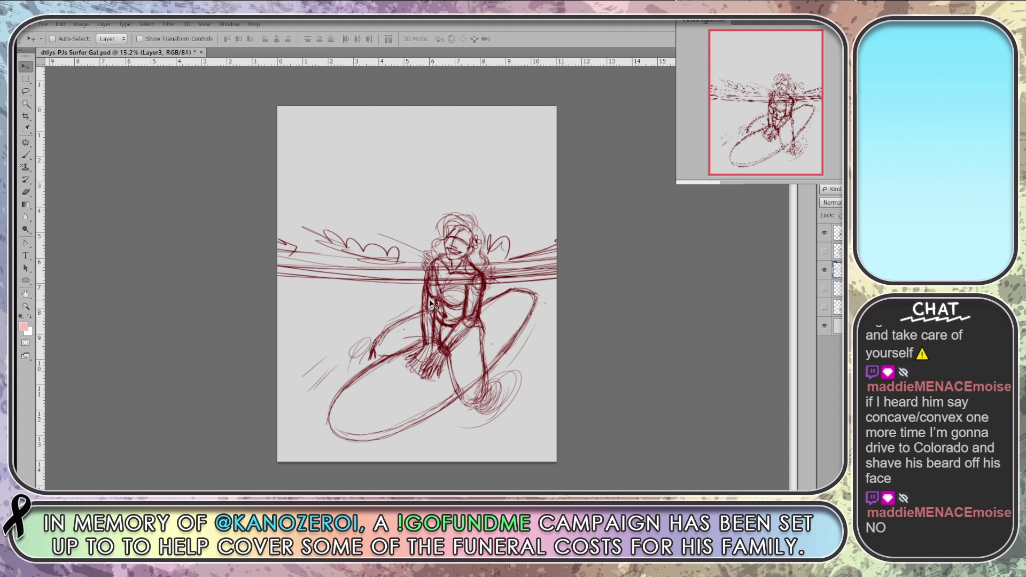
pyautogui.moveTo(394, 276); pyautogui.dragTo(393, 195)
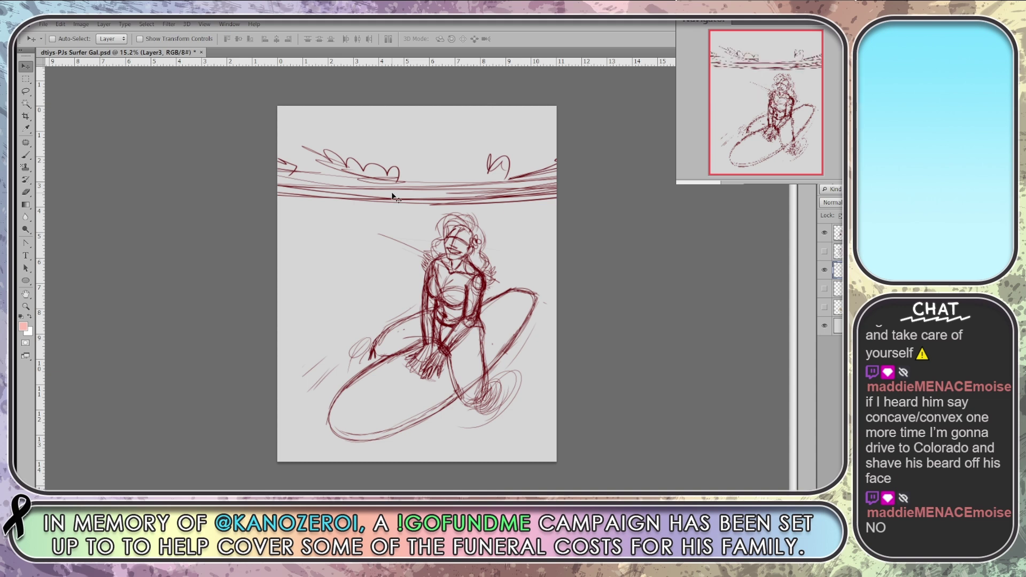
# Rotate the horizon sketch to about 174° so it arches upward on a tilt, stretch its width to about 127%, and apply
pyautogui.hotkey('ctrl', 't')
pyautogui.moveTo(604, 285); pyautogui.dragTo(613, 268)
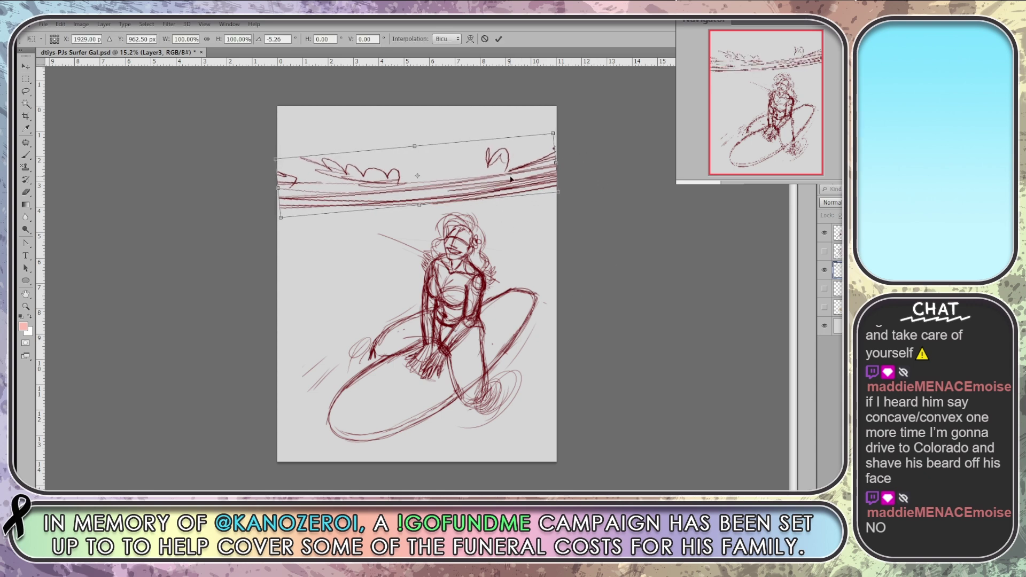
pyautogui.moveTo(511, 179); pyautogui.dragTo(515, 171)
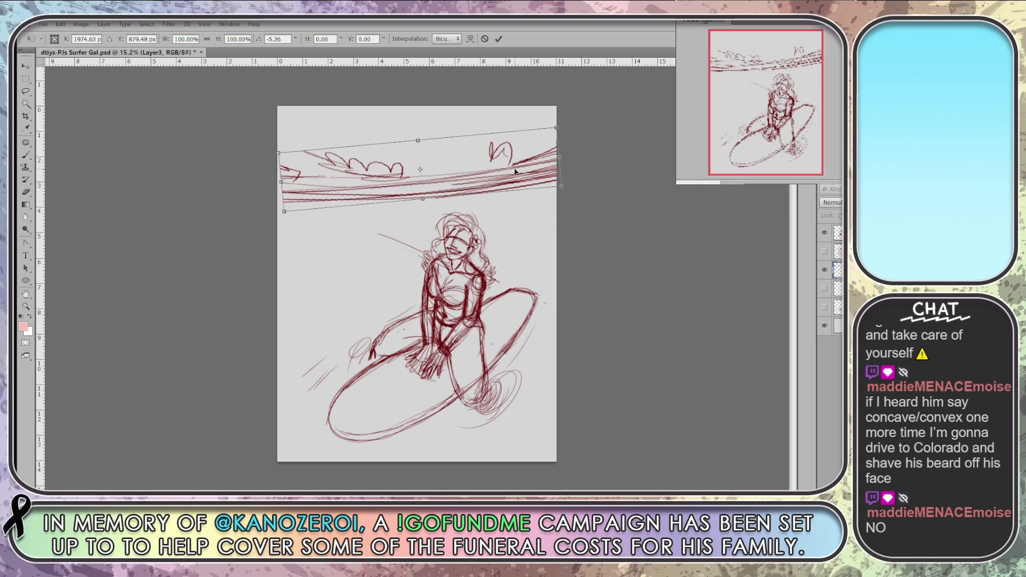
pyautogui.moveTo(590, 194); pyautogui.dragTo(142, 135)
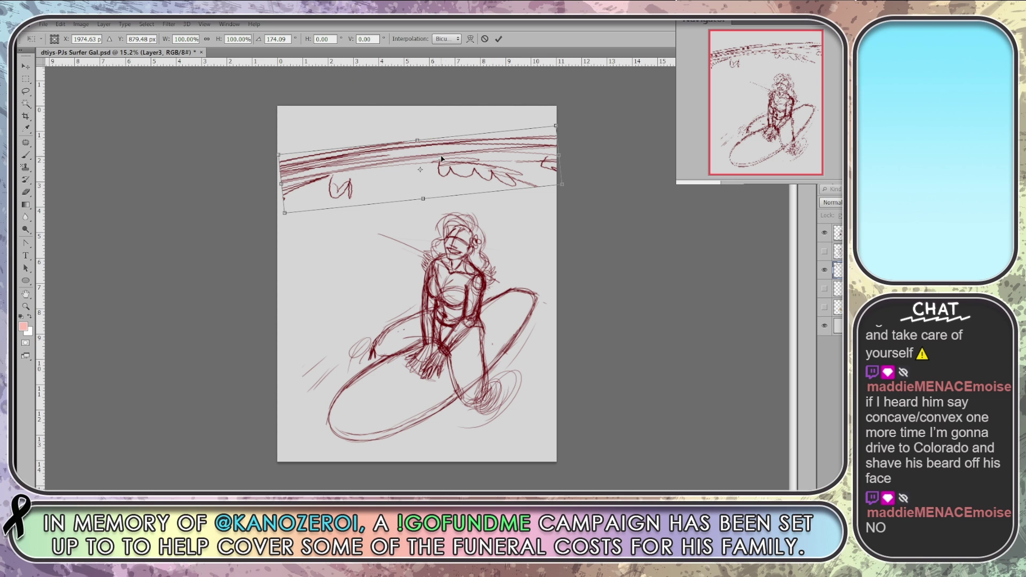
pyautogui.moveTo(433, 162); pyautogui.dragTo(429, 181)
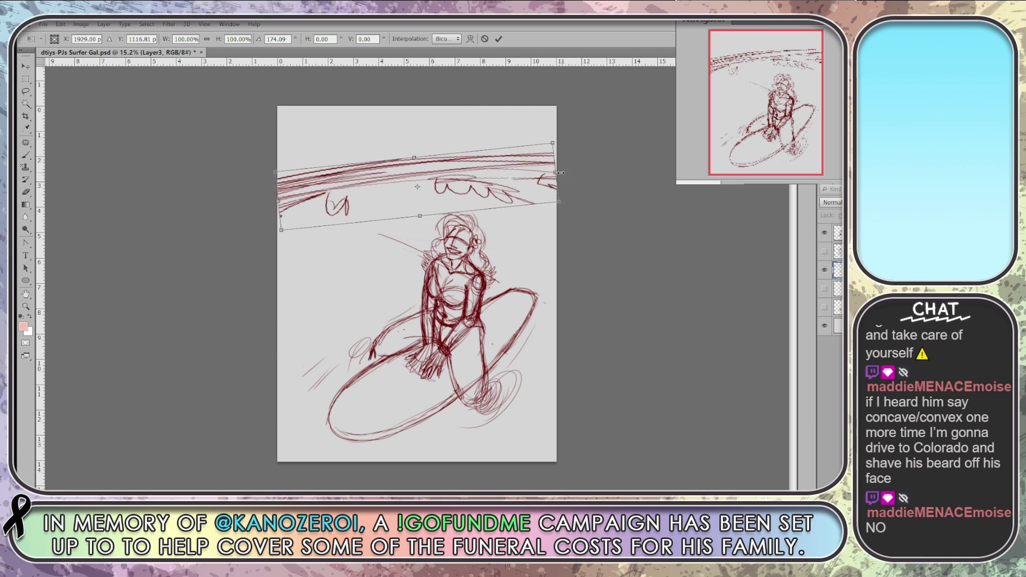
pyautogui.moveTo(556, 173); pyautogui.dragTo(565, 173)
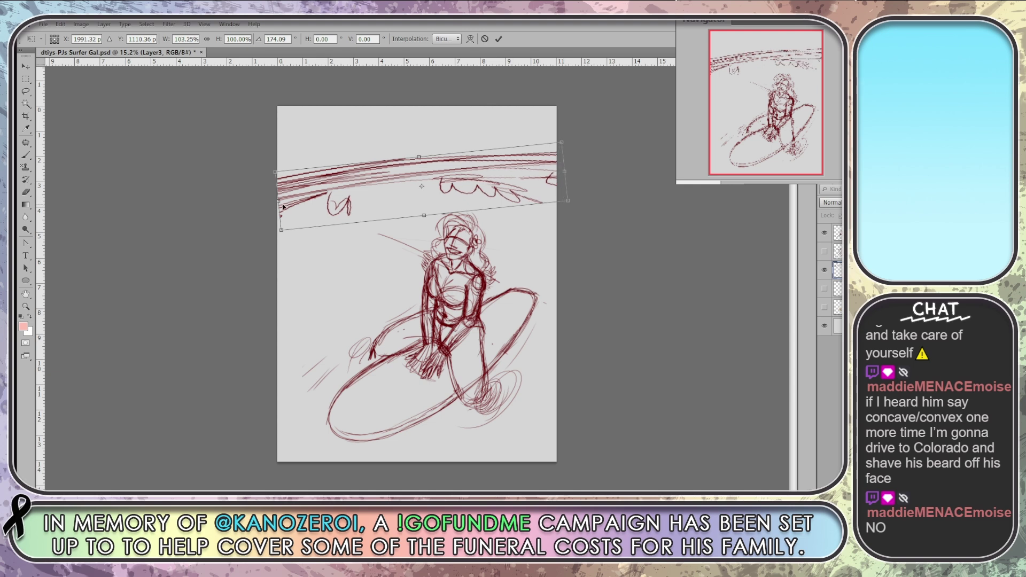
pyautogui.moveTo(279, 201); pyautogui.dragTo(230, 206)
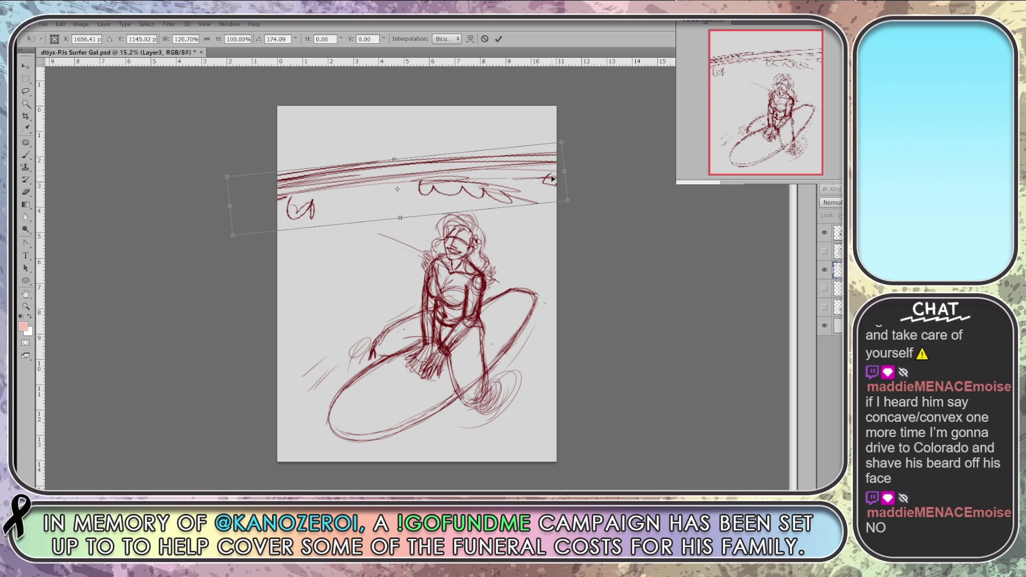
pyautogui.moveTo(565, 172); pyautogui.dragTo(583, 169)
pyautogui.moveTo(432, 188); pyautogui.dragTo(442, 186)
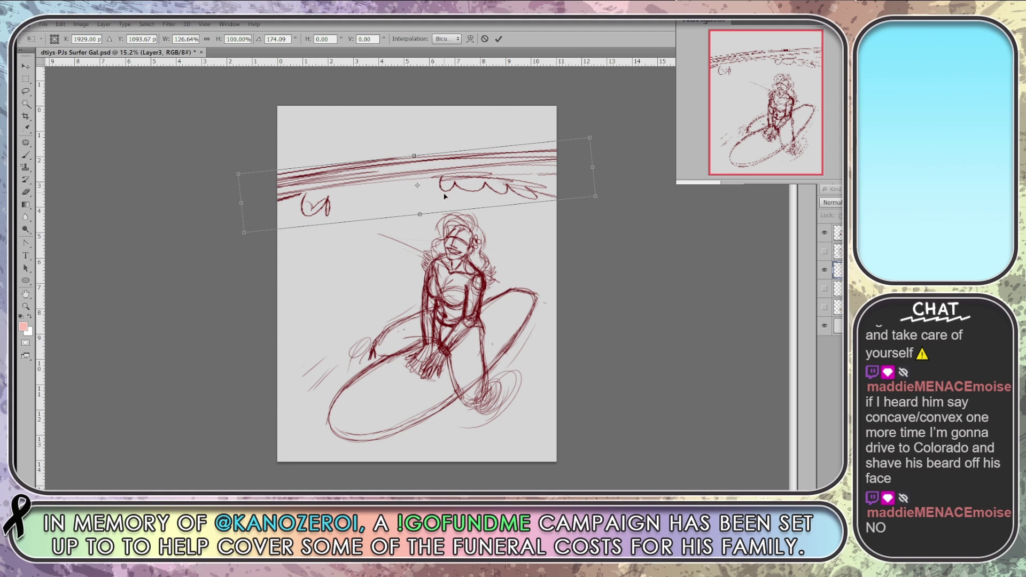
pyautogui.press('Return')
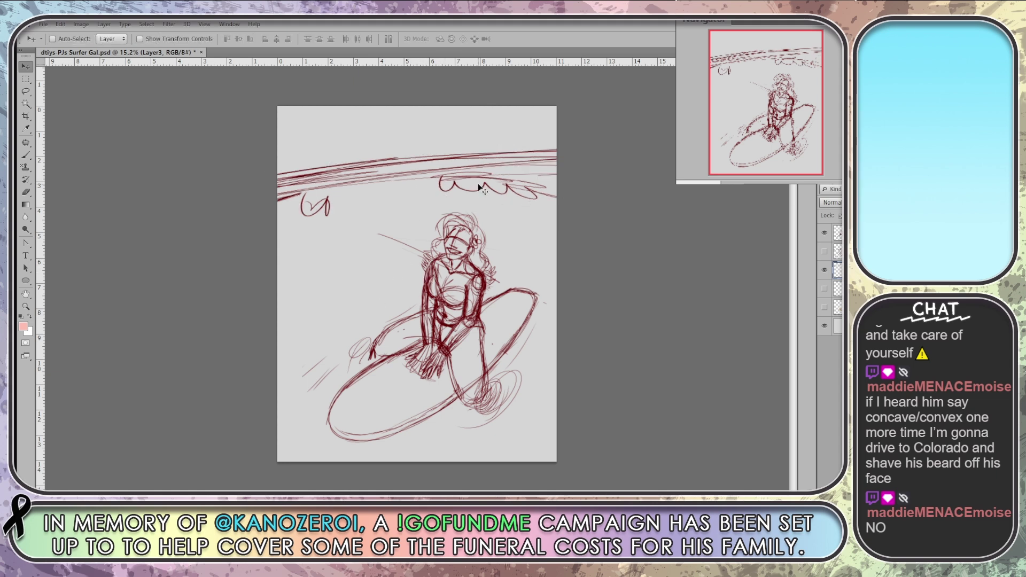
# Try to erase the upside-down clouds and spare horizon strokes with a very large eraser
pyautogui.press('e')
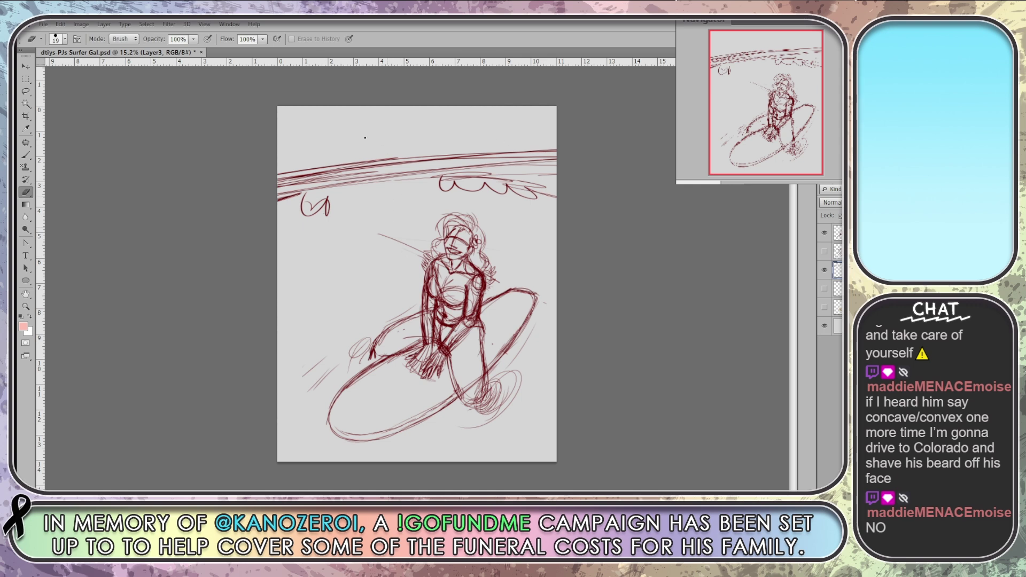
pyautogui.rightClick(377, 215)
pyautogui.moveTo(373, 105); pyautogui.dragTo(419, 112)
pyautogui.moveTo(543, 193); pyautogui.dragTo(310, 230)
pyautogui.moveTo(439, 254); pyautogui.dragTo(283, 275)
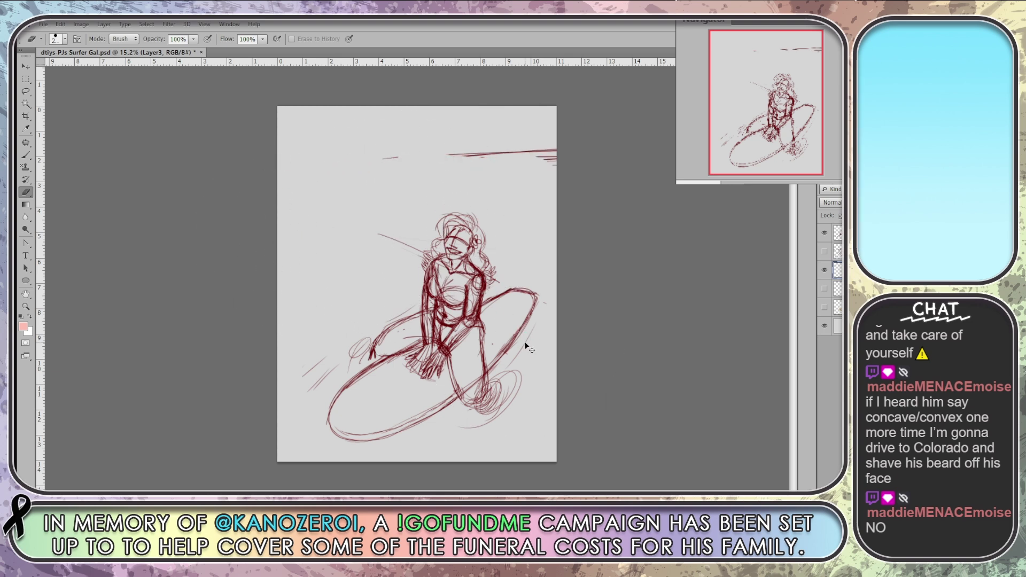
pyautogui.hotkey('ctrl', 'alt', 'z')
pyautogui.hotkey('ctrl', 'alt', 'z')
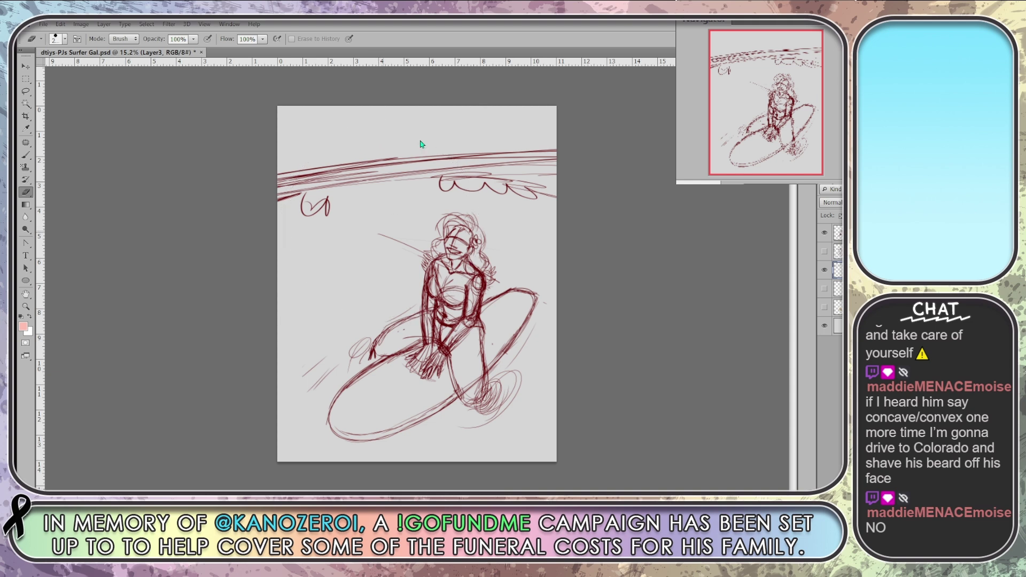
# Erase the upside-down clouds and extra strokes beneath the horizon line, and lower the horizon slightly toward her head
pyautogui.moveTo(558, 191)
pyautogui.mouseDown()
pyautogui.moveTo(291, 226)
pyautogui.moveTo(469, 175)
pyautogui.mouseUp()
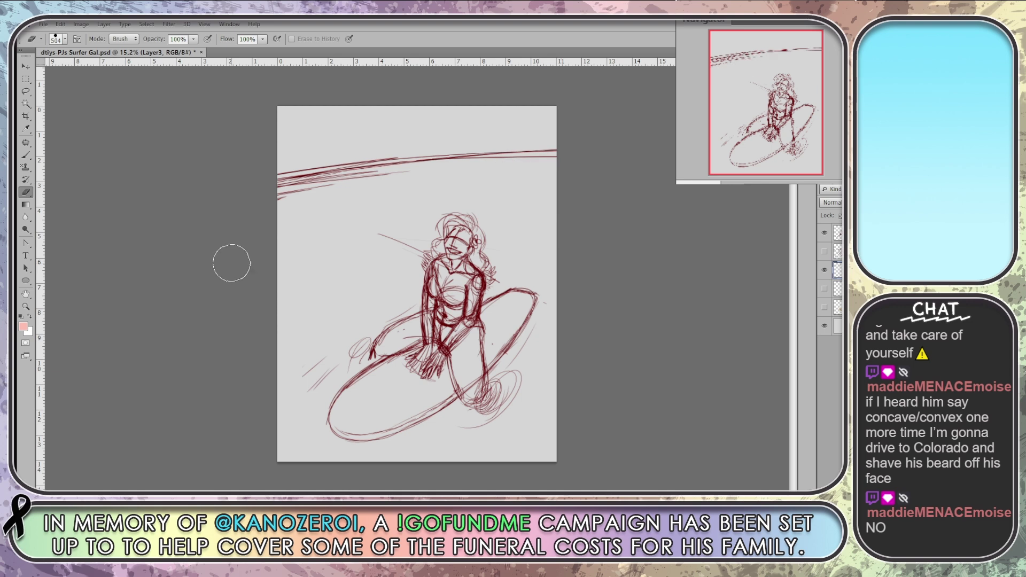
pyautogui.press('v')
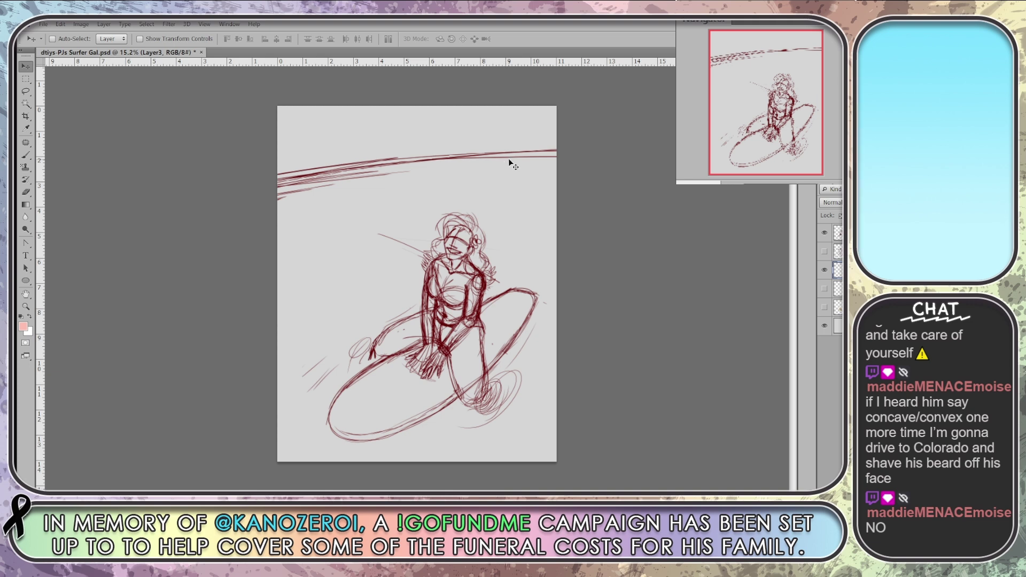
pyautogui.moveTo(507, 160); pyautogui.dragTo(507, 177)
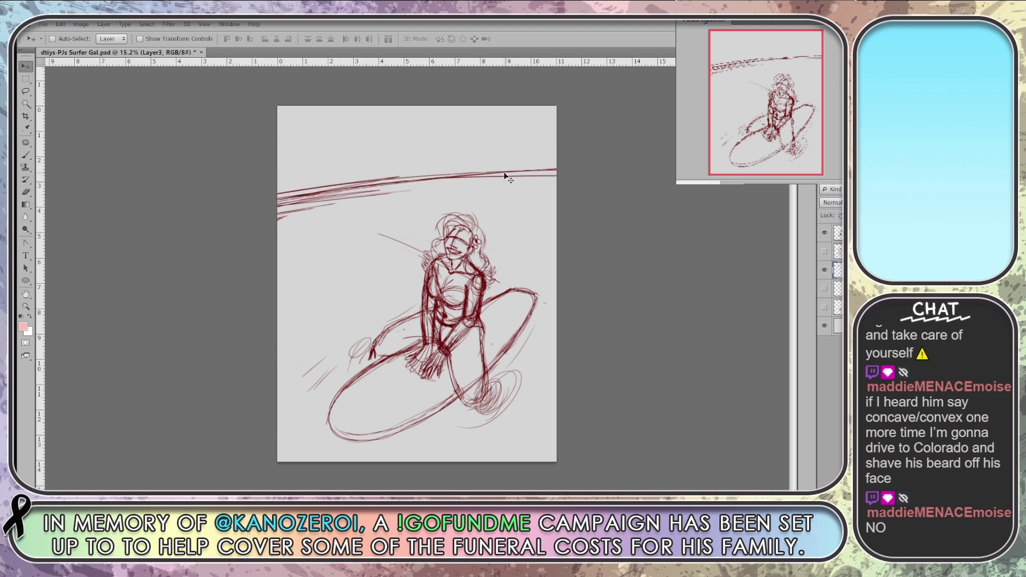
# Set up the Brush with bright red, size 21, 100% opacity and 100% flow, and undo the test stroke
pyautogui.click(27, 155)
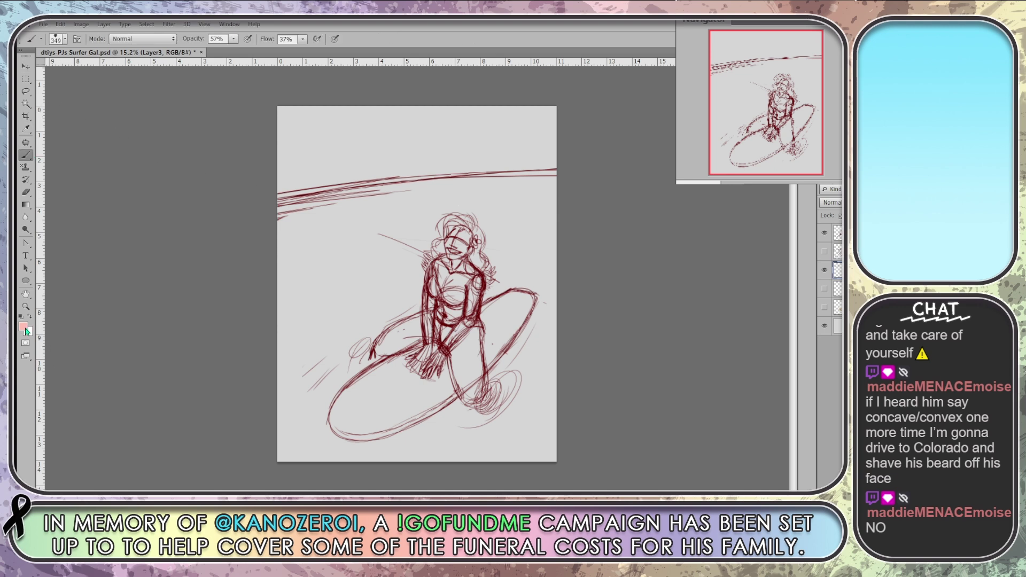
pyautogui.click(25, 327)
pyautogui.click(635, 253)
pyautogui.click(726, 234)
pyautogui.click(341, 109)
pyautogui.click(233, 39)
pyautogui.click(257, 47)
pyautogui.hotkey('shift', '0')
pyautogui.moveTo(336, 178)
pyautogui.mouseDown()
pyautogui.moveTo(260, 207)
pyautogui.moveTo(406, 165)
pyautogui.moveTo(345, 167)
pyautogui.moveTo(254, 200)
pyautogui.moveTo(369, 164)
pyautogui.mouseUp()
pyautogui.hotkey('ctrl', 'alt', 'z')
pyautogui.hotkey('ctrl', 'alt', 'z')
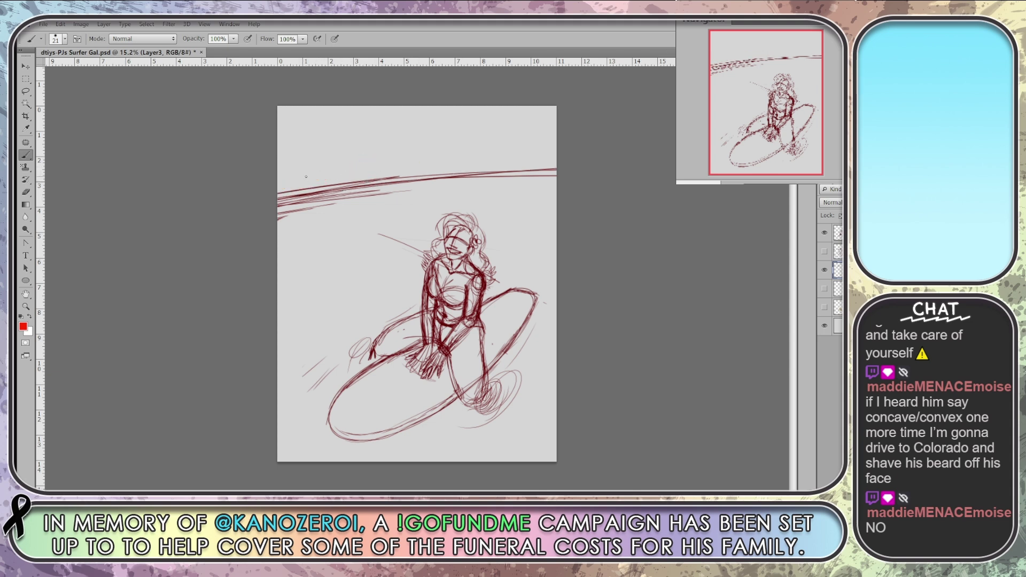
# Sketch two billowing red cloud banks along the horizon, rising on both sides with a gap between them
pyautogui.moveTo(278, 185); pyautogui.dragTo(349, 173)
pyautogui.moveTo(414, 171)
pyautogui.mouseDown()
pyautogui.moveTo(383, 166)
pyautogui.moveTo(368, 137)
pyautogui.moveTo(343, 138)
pyautogui.moveTo(343, 154)
pyautogui.moveTo(279, 179)
pyautogui.mouseUp()
pyautogui.moveTo(415, 172)
pyautogui.mouseDown()
pyautogui.moveTo(368, 140)
pyautogui.moveTo(341, 137)
pyautogui.moveTo(307, 175)
pyautogui.moveTo(278, 165)
pyautogui.mouseUp()
pyautogui.moveTo(354, 134)
pyautogui.mouseDown()
pyautogui.moveTo(373, 140)
pyautogui.moveTo(389, 170)
pyautogui.moveTo(440, 174)
pyautogui.mouseUp()
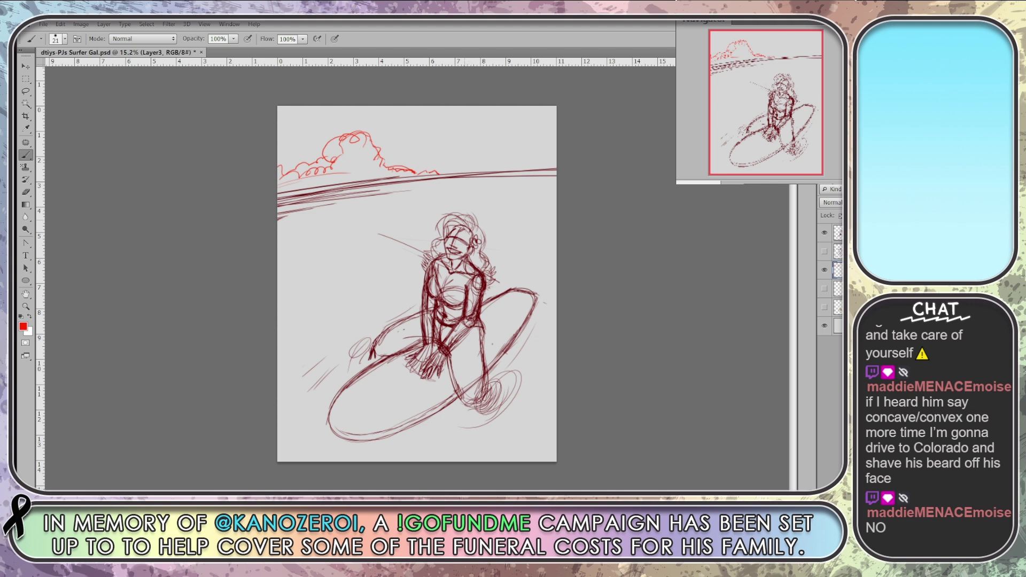
pyautogui.moveTo(436, 170)
pyautogui.mouseDown()
pyautogui.moveTo(479, 164)
pyautogui.moveTo(500, 145)
pyautogui.moveTo(486, 155)
pyautogui.moveTo(482, 140)
pyautogui.moveTo(509, 117)
pyautogui.moveTo(470, 161)
pyautogui.moveTo(507, 116)
pyautogui.moveTo(547, 119)
pyautogui.moveTo(565, 152)
pyautogui.moveTo(540, 120)
pyautogui.mouseUp()
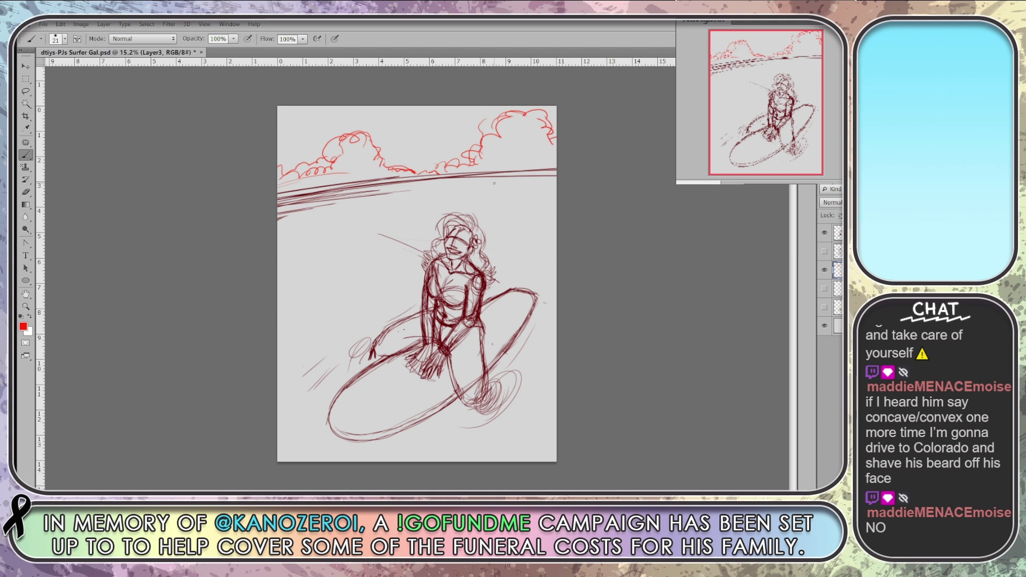
pyautogui.moveTo(410, 173)
pyautogui.mouseDown()
pyautogui.moveTo(386, 168)
pyautogui.moveTo(374, 143)
pyautogui.moveTo(348, 131)
pyautogui.moveTo(333, 159)
pyautogui.mouseUp()
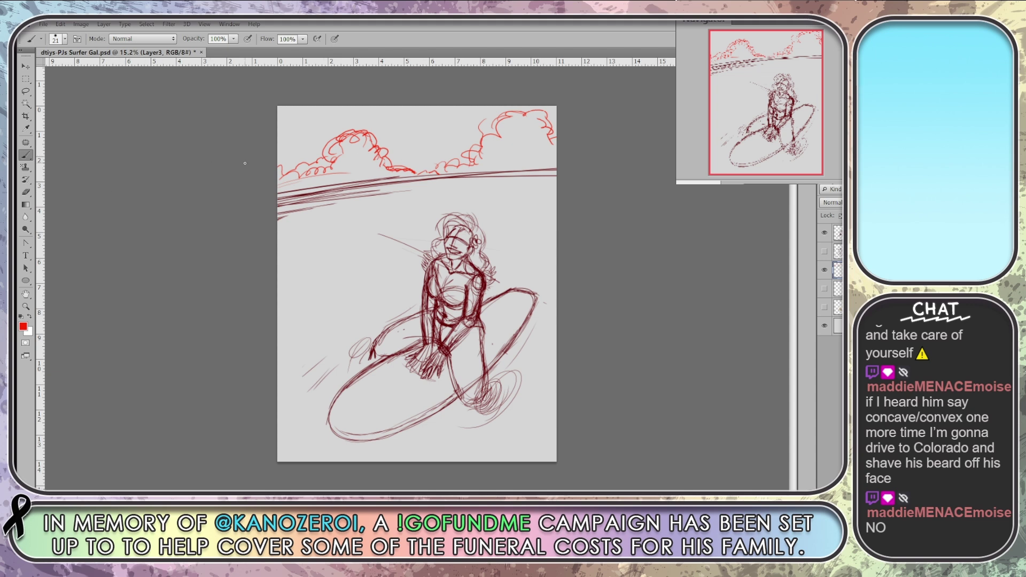
# Erase the red billowing clouds above the horizon with a large eraser
pyautogui.press('e')
pyautogui.moveTo(498, 133)
pyautogui.mouseDown()
pyautogui.moveTo(437, 156)
pyautogui.moveTo(495, 153)
pyautogui.moveTo(558, 126)
pyautogui.moveTo(406, 160)
pyautogui.moveTo(329, 158)
pyautogui.moveTo(383, 133)
pyautogui.moveTo(374, 135)
pyautogui.mouseUp()
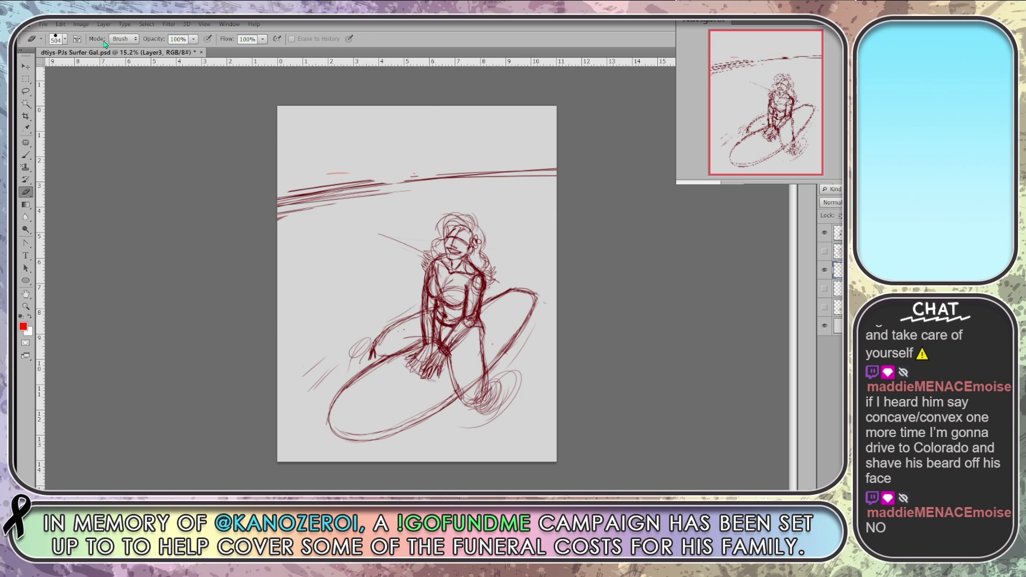
pyautogui.click(304, 170)
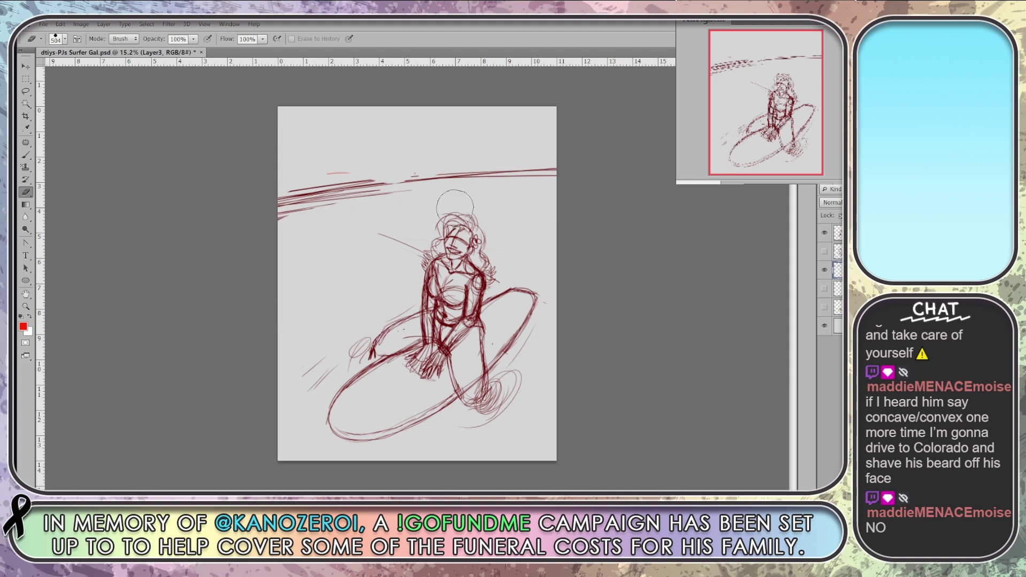
# Sketch a red setting sun on the horizon with streaking clouds sweeping outward from it toward both upper corners
pyautogui.press('b')
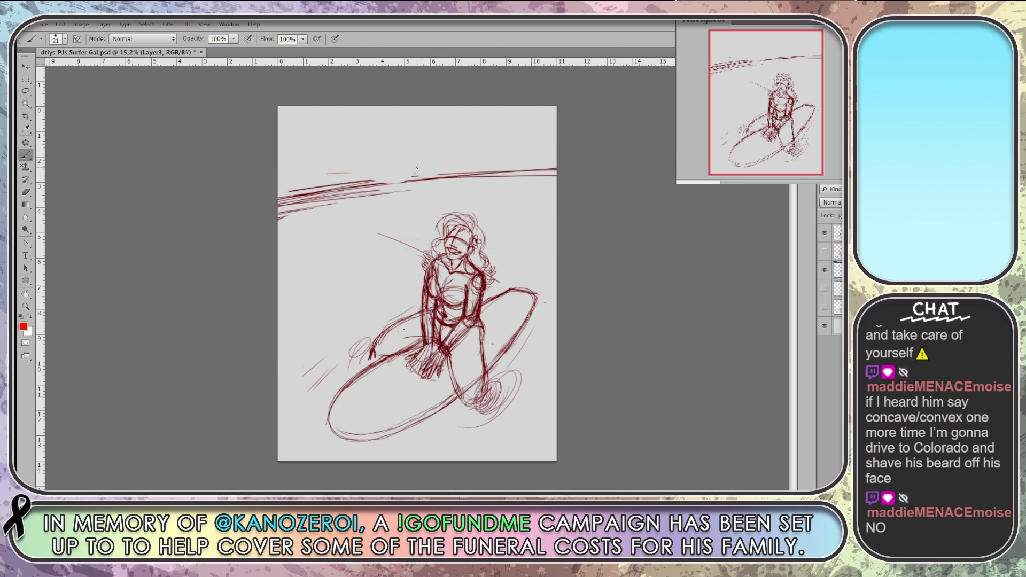
pyautogui.moveTo(423, 173)
pyautogui.mouseDown()
pyautogui.moveTo(378, 172)
pyautogui.moveTo(346, 156)
pyautogui.mouseUp()
pyautogui.moveTo(377, 170)
pyautogui.mouseDown()
pyautogui.moveTo(333, 136)
pyautogui.moveTo(369, 171)
pyautogui.mouseUp()
pyautogui.moveTo(315, 140)
pyautogui.mouseDown()
pyautogui.moveTo(430, 172)
pyautogui.moveTo(548, 127)
pyautogui.mouseUp()
pyautogui.moveTo(511, 141); pyautogui.dragTo(469, 152)
pyautogui.moveTo(538, 124)
pyautogui.mouseDown()
pyautogui.moveTo(430, 158)
pyautogui.moveTo(516, 142)
pyautogui.mouseUp()
pyautogui.moveTo(465, 170)
pyautogui.mouseDown()
pyautogui.moveTo(556, 155)
pyautogui.moveTo(535, 114)
pyautogui.moveTo(555, 108)
pyautogui.moveTo(428, 151)
pyautogui.mouseUp()
pyautogui.moveTo(514, 112)
pyautogui.mouseDown()
pyautogui.moveTo(392, 159)
pyautogui.moveTo(299, 108)
pyautogui.moveTo(352, 160)
pyautogui.moveTo(279, 172)
pyautogui.moveTo(279, 185)
pyautogui.mouseUp()
pyautogui.moveTo(377, 176)
pyautogui.mouseDown()
pyautogui.moveTo(420, 170)
pyautogui.moveTo(380, 179)
pyautogui.mouseUp()
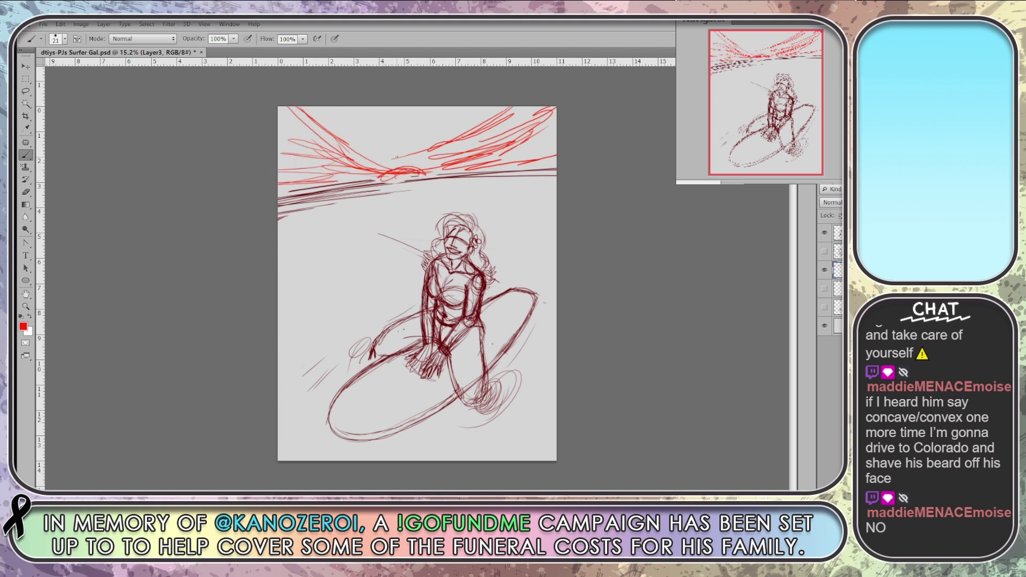
# Draw red sun rays fanning upward from the sun across the sky, and thicken the cloud streaks on the right
pyautogui.moveTo(338, 107); pyautogui.dragTo(375, 149)
pyautogui.moveTo(332, 107); pyautogui.dragTo(367, 147)
pyautogui.moveTo(398, 107)
pyautogui.mouseDown()
pyautogui.moveTo(386, 145)
pyautogui.moveTo(403, 146)
pyautogui.mouseUp()
pyautogui.moveTo(427, 107); pyautogui.dragTo(409, 154)
pyautogui.moveTo(457, 107); pyautogui.dragTo(417, 154)
pyautogui.moveTo(501, 107); pyautogui.dragTo(435, 156)
pyautogui.moveTo(526, 123); pyautogui.dragTo(452, 150)
pyautogui.moveTo(554, 150)
pyautogui.mouseDown()
pyautogui.moveTo(470, 165)
pyautogui.moveTo(478, 163)
pyautogui.mouseUp()
pyautogui.moveTo(552, 110)
pyautogui.mouseDown()
pyautogui.moveTo(459, 167)
pyautogui.moveTo(513, 160)
pyautogui.moveTo(518, 148)
pyautogui.mouseUp()
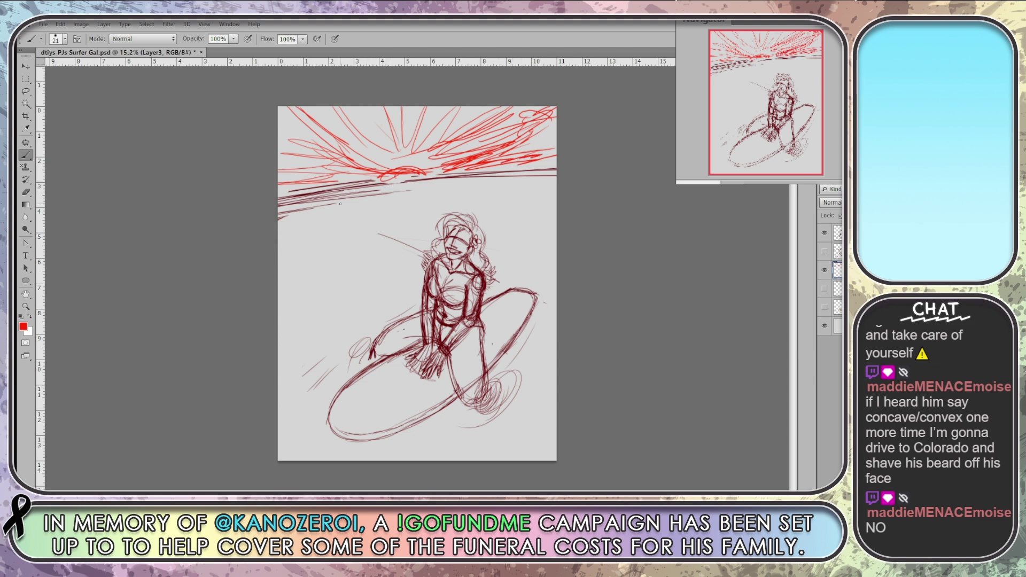
# Draw red light rays fanning down from the sun over the water, and add rippled reflection strokes between them behind the figure
pyautogui.moveTo(395, 181)
pyautogui.mouseDown()
pyautogui.moveTo(278, 283)
pyautogui.moveTo(351, 260)
pyautogui.moveTo(307, 351)
pyautogui.mouseUp()
pyautogui.moveTo(404, 184)
pyautogui.mouseDown()
pyautogui.moveTo(367, 338)
pyautogui.moveTo(423, 284)
pyautogui.mouseUp()
pyautogui.moveTo(421, 201); pyautogui.dragTo(439, 247)
pyautogui.moveTo(432, 189)
pyautogui.mouseDown()
pyautogui.moveTo(460, 228)
pyautogui.moveTo(481, 215)
pyautogui.mouseUp()
pyautogui.moveTo(449, 181); pyautogui.dragTo(542, 221)
pyautogui.moveTo(464, 183); pyautogui.dragTo(558, 200)
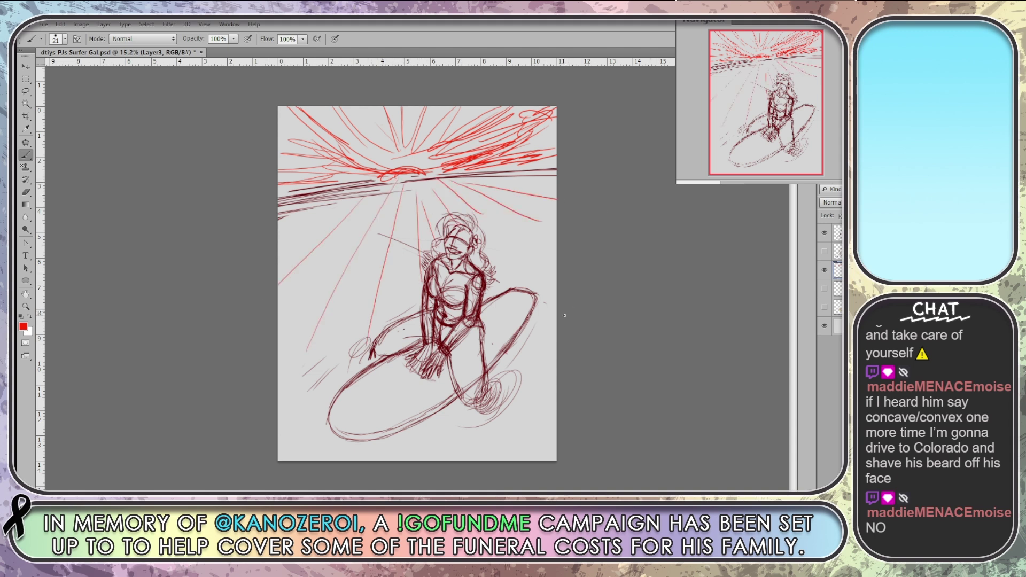
pyautogui.moveTo(393, 197)
pyautogui.mouseDown()
pyautogui.moveTo(374, 194)
pyautogui.moveTo(385, 192)
pyautogui.moveTo(347, 231)
pyautogui.moveTo(348, 275)
pyautogui.moveTo(366, 291)
pyautogui.moveTo(423, 202)
pyautogui.moveTo(453, 221)
pyautogui.mouseUp()
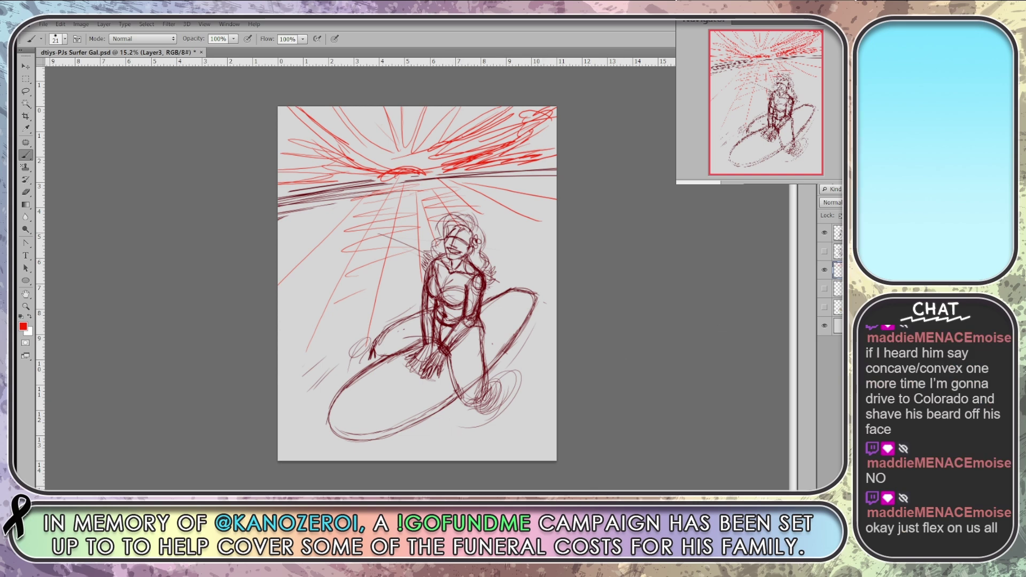
# Move the figure and surfboard sketch slightly down and right, and briefly hide the background sketch to compare the composition
pyautogui.press('v')
pyautogui.moveTo(484, 392)
pyautogui.mouseDown()
pyautogui.moveTo(481, 384)
pyautogui.moveTo(489, 397)
pyautogui.mouseUp()
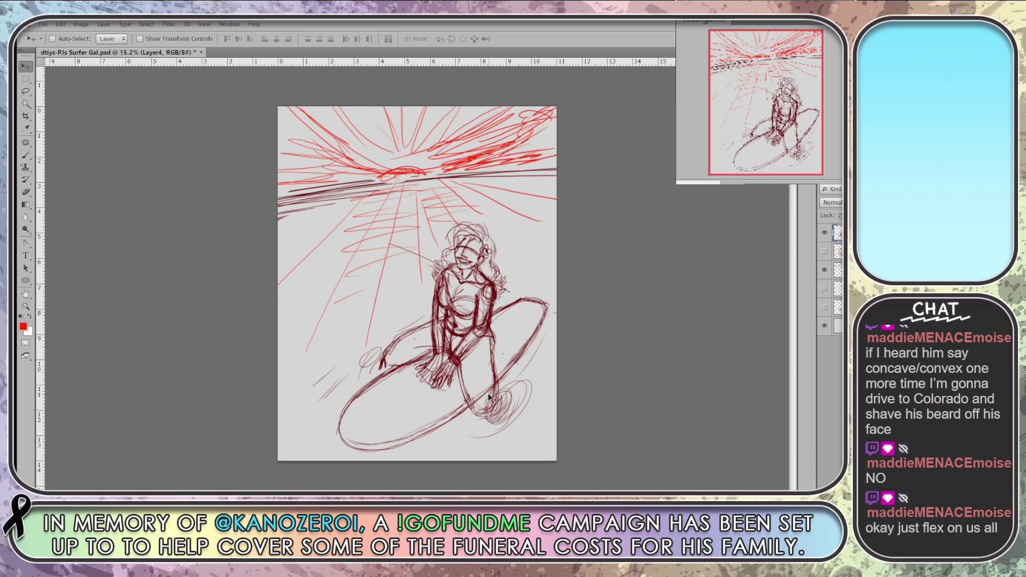
pyautogui.click(25, 155)
pyautogui.click(824, 270)
pyautogui.click(825, 271)
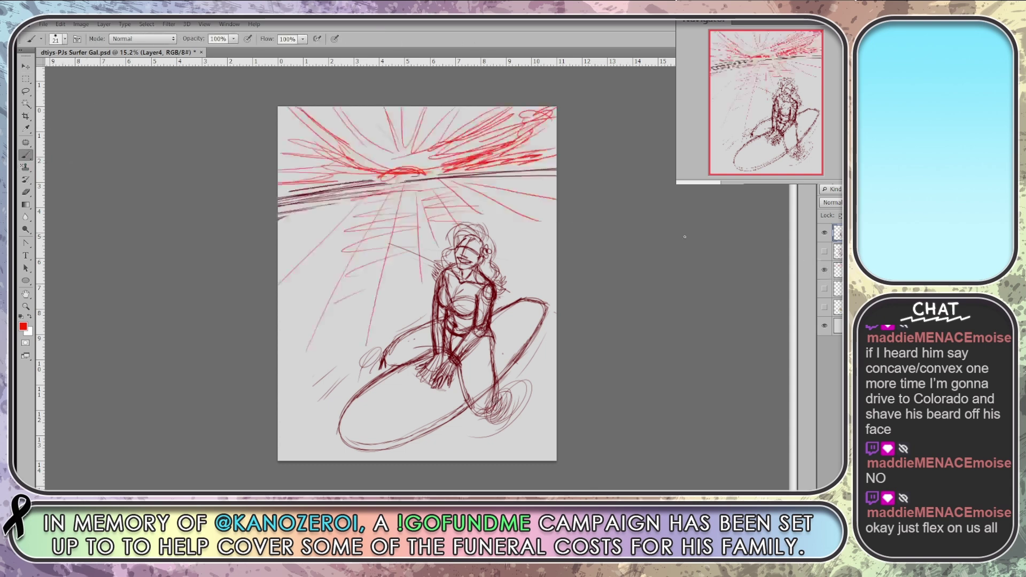
# Try a sagging red horizon curve beneath the sun, sweeping up toward the right edge
pyautogui.moveTo(453, 179); pyautogui.dragTo(398, 187)
pyautogui.moveTo(556, 163); pyautogui.dragTo(390, 193)
pyautogui.moveTo(524, 171)
pyautogui.mouseDown()
pyautogui.moveTo(362, 204)
pyautogui.moveTo(536, 171)
pyautogui.mouseUp()
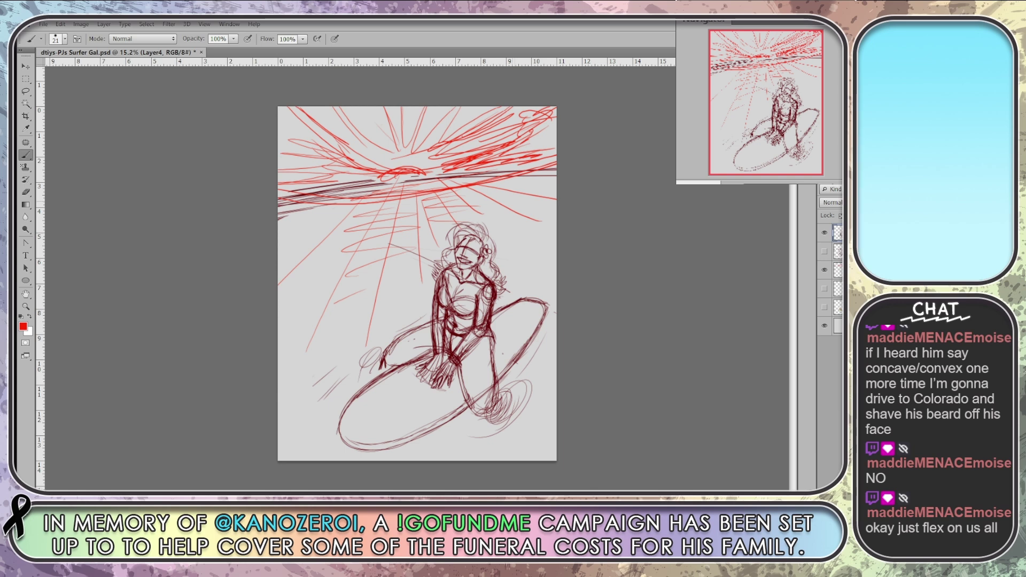
pyautogui.hotkey('ctrl', 'z')
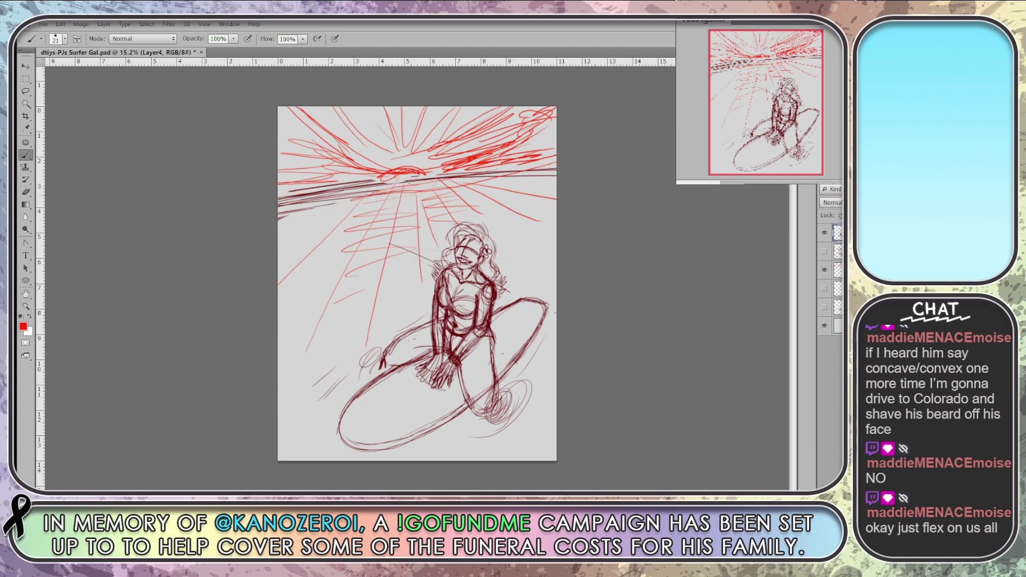
# Retrace the horizon in red along its arched line to the right edge of the canvas
pyautogui.moveTo(335, 193)
pyautogui.mouseDown()
pyautogui.moveTo(279, 212)
pyautogui.moveTo(476, 178)
pyautogui.moveTo(557, 177)
pyautogui.mouseUp()
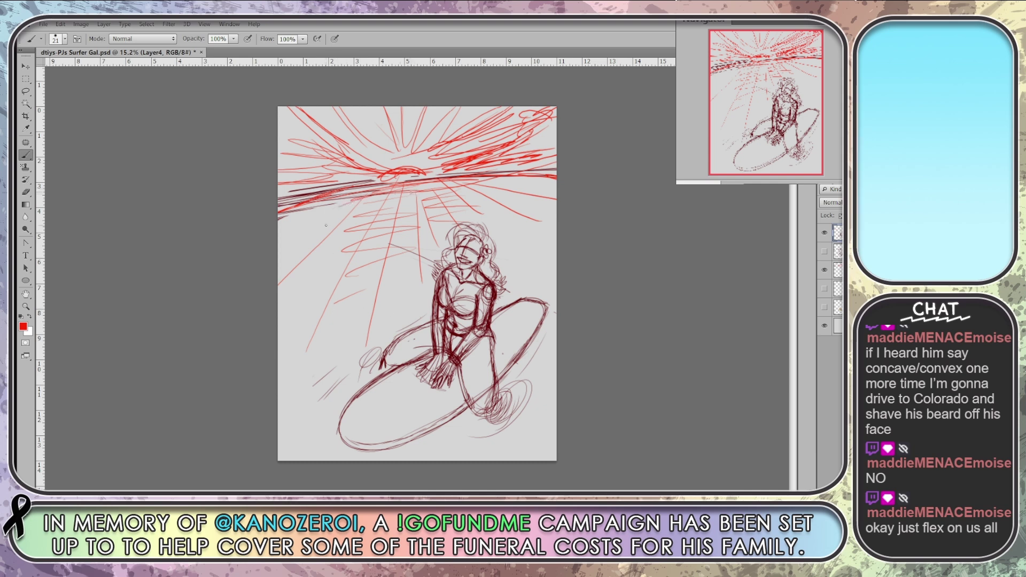
# Try extending the zigzag water reflections in red across both sides of the figure and down toward the surfboard
pyautogui.moveTo(348, 263)
pyautogui.mouseDown()
pyautogui.moveTo(307, 293)
pyautogui.moveTo(333, 308)
pyautogui.moveTo(378, 255)
pyautogui.moveTo(411, 241)
pyautogui.mouseUp()
pyautogui.moveTo(481, 217)
pyautogui.mouseDown()
pyautogui.moveTo(529, 234)
pyautogui.moveTo(528, 259)
pyautogui.moveTo(556, 268)
pyautogui.mouseUp()
pyautogui.moveTo(535, 222); pyautogui.dragTo(556, 229)
pyautogui.moveTo(557, 212); pyautogui.dragTo(491, 215)
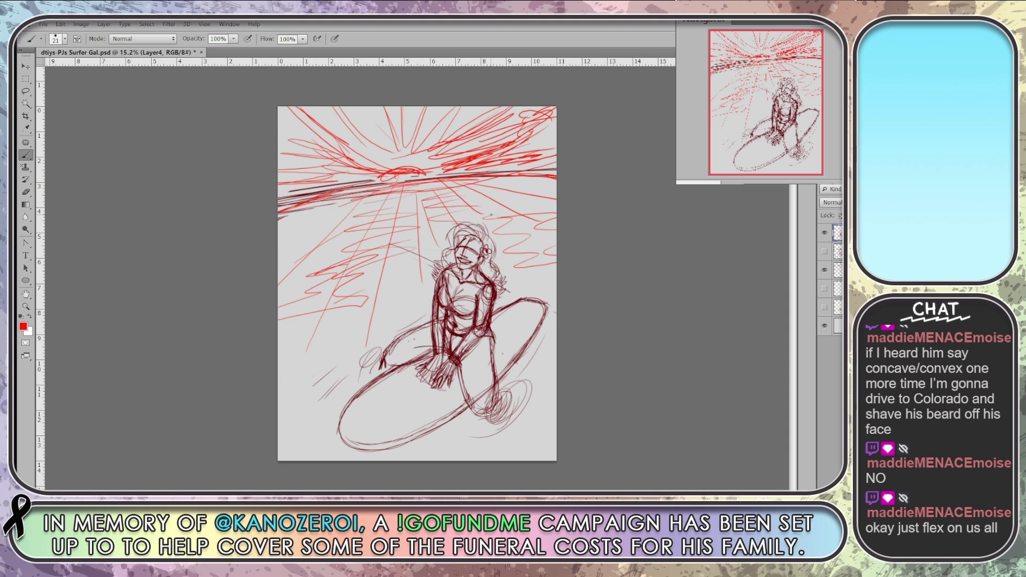
pyautogui.moveTo(392, 290)
pyautogui.mouseDown()
pyautogui.moveTo(383, 315)
pyautogui.moveTo(427, 308)
pyautogui.moveTo(399, 277)
pyautogui.moveTo(425, 272)
pyautogui.mouseUp()
pyautogui.moveTo(504, 290)
pyautogui.mouseDown()
pyautogui.moveTo(526, 285)
pyautogui.moveTo(557, 302)
pyautogui.moveTo(541, 339)
pyautogui.mouseUp()
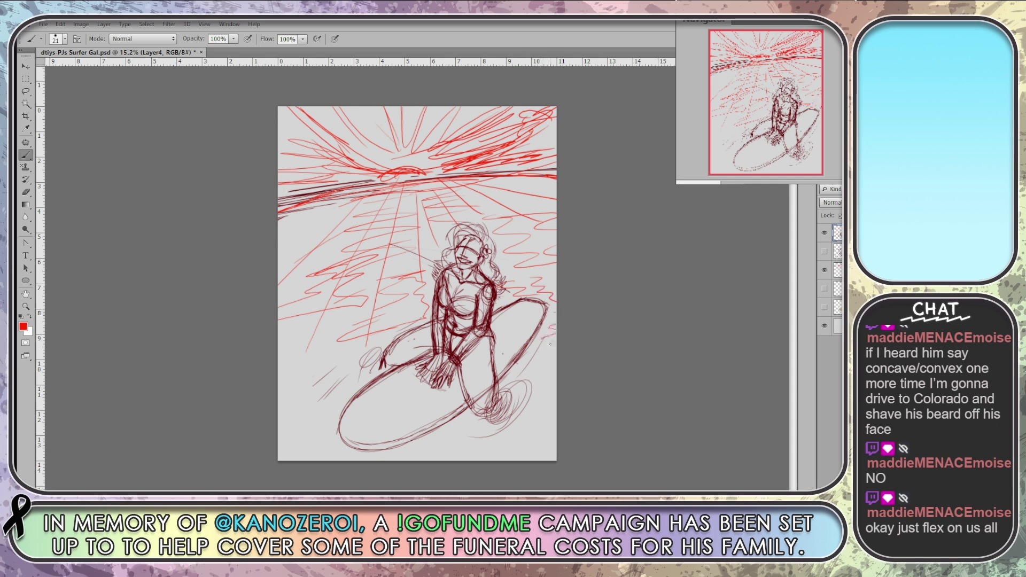
pyautogui.moveTo(351, 356); pyautogui.dragTo(302, 374)
pyautogui.moveTo(345, 369)
pyautogui.mouseDown()
pyautogui.moveTo(283, 403)
pyautogui.moveTo(385, 342)
pyautogui.mouseUp()
pyautogui.moveTo(295, 307); pyautogui.dragTo(357, 294)
pyautogui.moveTo(311, 269); pyautogui.dragTo(445, 237)
# Undo the added water reflection strokes around the figure
pyautogui.hotkey('ctrl', 'alt', 'z')
pyautogui.hotkey('ctrl', 'alt', 'z')
pyautogui.hotkey('ctrl', 'alt', 'z')
pyautogui.hotkey('ctrl', 'alt', 'z')
pyautogui.hotkey('ctrl', 'alt', 'z')
pyautogui.hotkey('ctrl', 'alt', 'z')
pyautogui.hotkey('ctrl', 'alt', 'z')
pyautogui.hotkey('ctrl', 'alt', 'z')
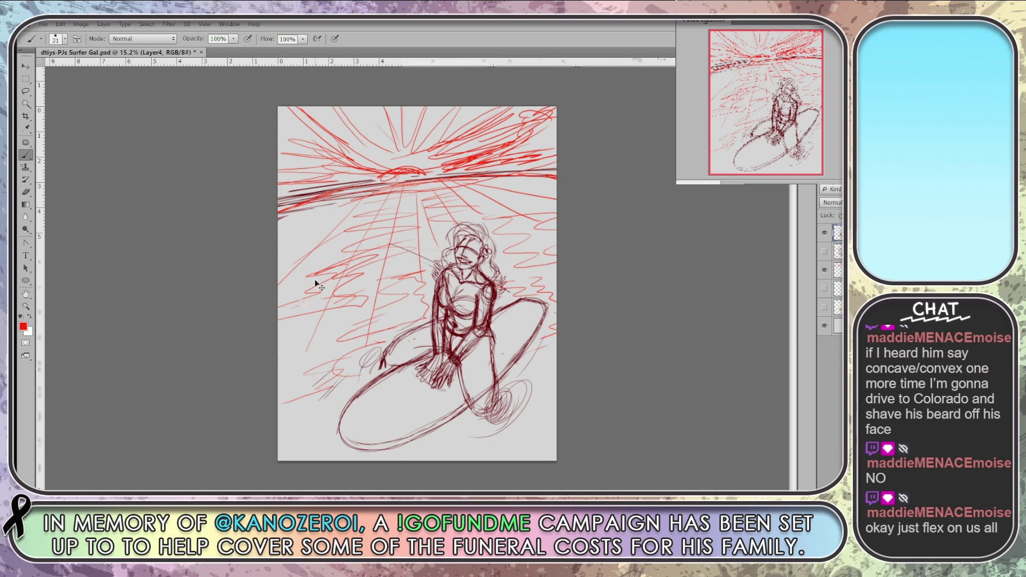
pyautogui.hotkey('ctrl', 'alt', 'z')
pyautogui.hotkey('ctrl', 'alt', 'z')
pyautogui.hotkey('ctrl', 'alt', 'z')
pyautogui.hotkey('ctrl', 'alt', 'z')
pyautogui.hotkey('ctrl', 'alt', 'z')
pyautogui.hotkey('ctrl', 'alt', 'z')
pyautogui.hotkey('ctrl', 'alt', 'z')
pyautogui.hotkey('ctrl', 'alt', 'z')
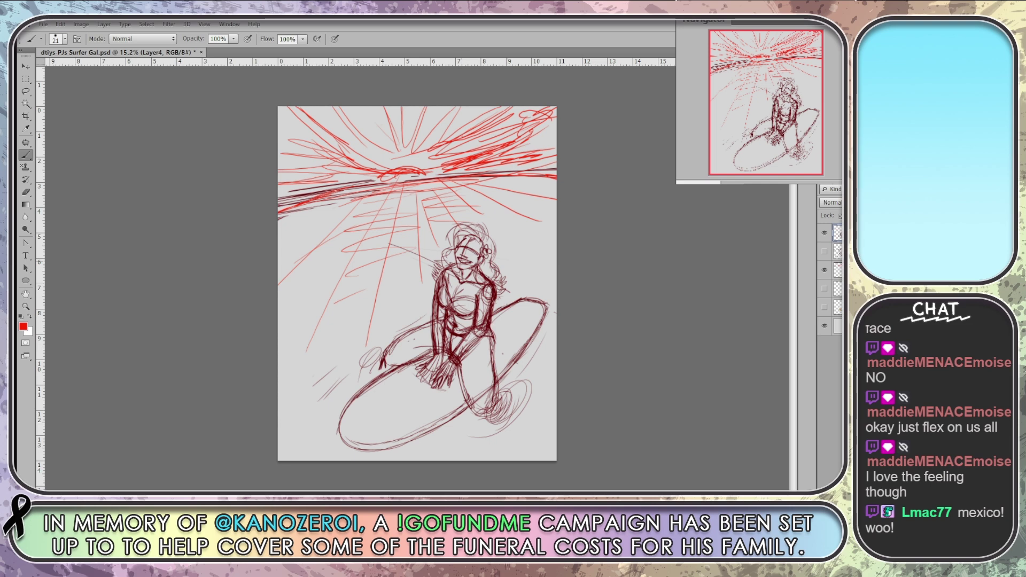
# Save the file, scribble red clouds between the sun rays across the sky, and strengthen a light ray on the water
pyautogui.hotkey('ctrl', 's')
pyautogui.moveTo(540, 110)
pyautogui.mouseDown()
pyautogui.moveTo(510, 145)
pyautogui.moveTo(441, 171)
pyautogui.mouseUp()
pyautogui.moveTo(363, 170)
pyautogui.mouseDown()
pyautogui.moveTo(346, 177)
pyautogui.moveTo(309, 117)
pyautogui.moveTo(344, 188)
pyautogui.mouseUp()
pyautogui.moveTo(285, 151)
pyautogui.mouseDown()
pyautogui.moveTo(316, 151)
pyautogui.moveTo(326, 183)
pyautogui.moveTo(283, 155)
pyautogui.moveTo(284, 133)
pyautogui.moveTo(355, 170)
pyautogui.moveTo(310, 101)
pyautogui.moveTo(368, 160)
pyautogui.mouseUp()
pyautogui.moveTo(455, 118)
pyautogui.mouseDown()
pyautogui.moveTo(438, 156)
pyautogui.moveTo(508, 112)
pyautogui.moveTo(454, 135)
pyautogui.moveTo(431, 160)
pyautogui.mouseUp()
pyautogui.moveTo(353, 121)
pyautogui.mouseDown()
pyautogui.moveTo(388, 138)
pyautogui.moveTo(439, 112)
pyautogui.mouseUp()
pyautogui.moveTo(291, 176); pyautogui.dragTo(278, 202)
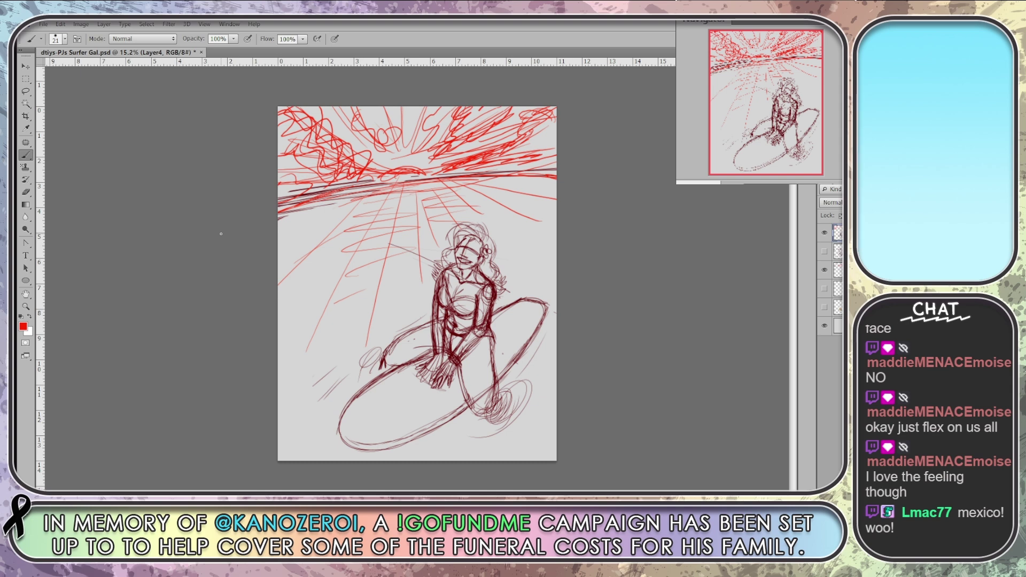
pyautogui.moveTo(370, 193); pyautogui.dragTo(278, 274)
pyautogui.moveTo(358, 164)
pyautogui.mouseDown()
pyautogui.moveTo(292, 87)
pyautogui.moveTo(257, 142)
pyautogui.moveTo(199, 170)
pyautogui.mouseUp()
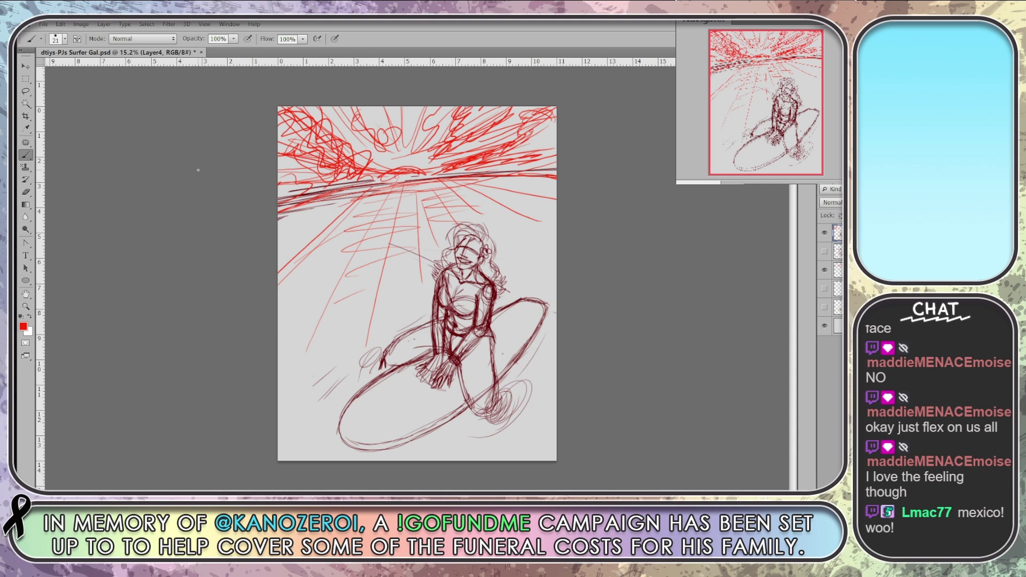
# Try scaling the lassoed figure and surfboard up and down on Layer4, then cancel the transform and deselect
pyautogui.click(825, 233)
pyautogui.click(824, 233)
pyautogui.click(837, 252)
pyautogui.press('l')
pyautogui.moveTo(556, 277)
pyautogui.mouseDown()
pyautogui.moveTo(484, 212)
pyautogui.moveTo(320, 375)
pyautogui.moveTo(649, 283)
pyautogui.mouseUp()
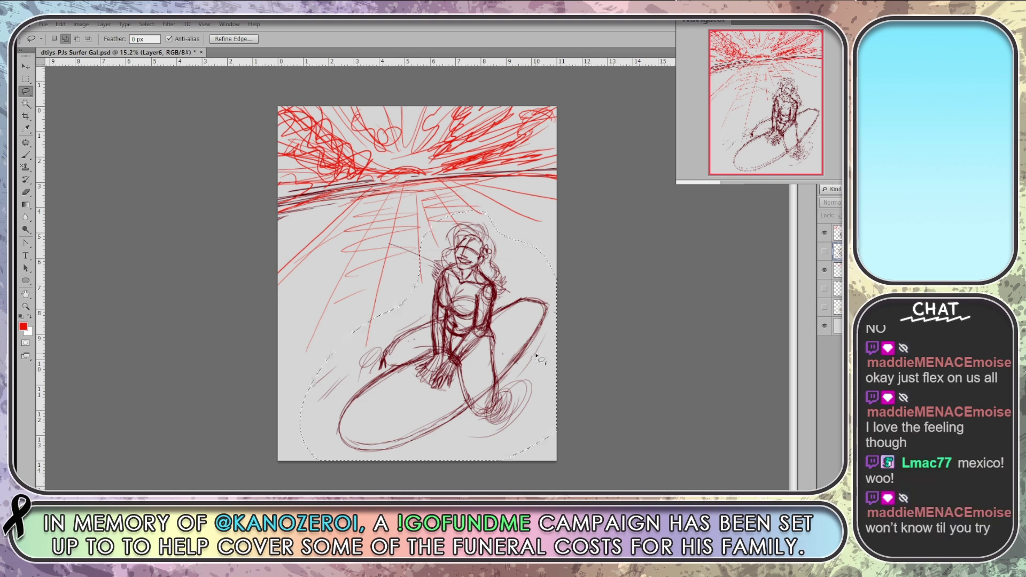
pyautogui.hotkey('ctrl', 'y')
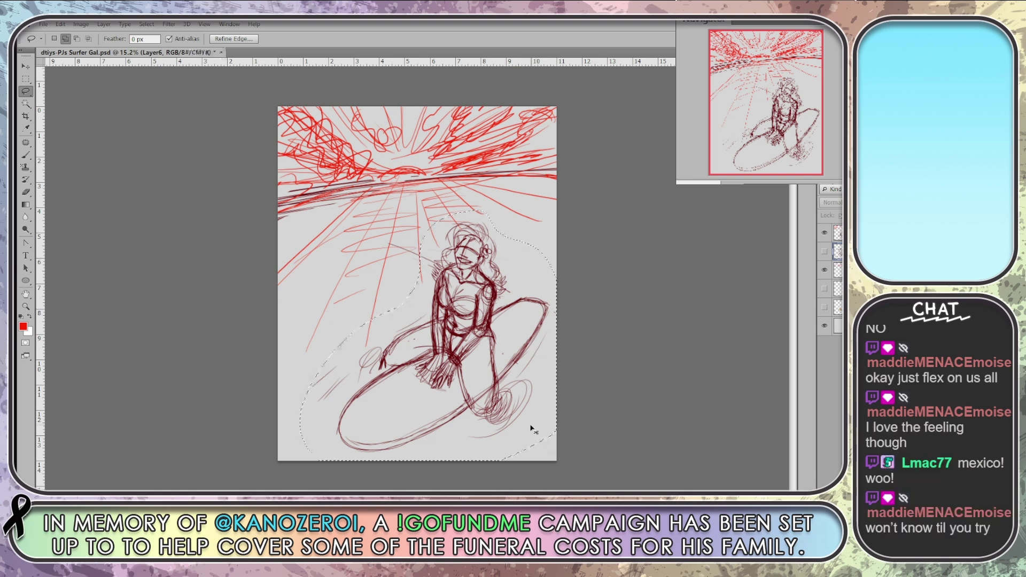
pyautogui.click(26, 65)
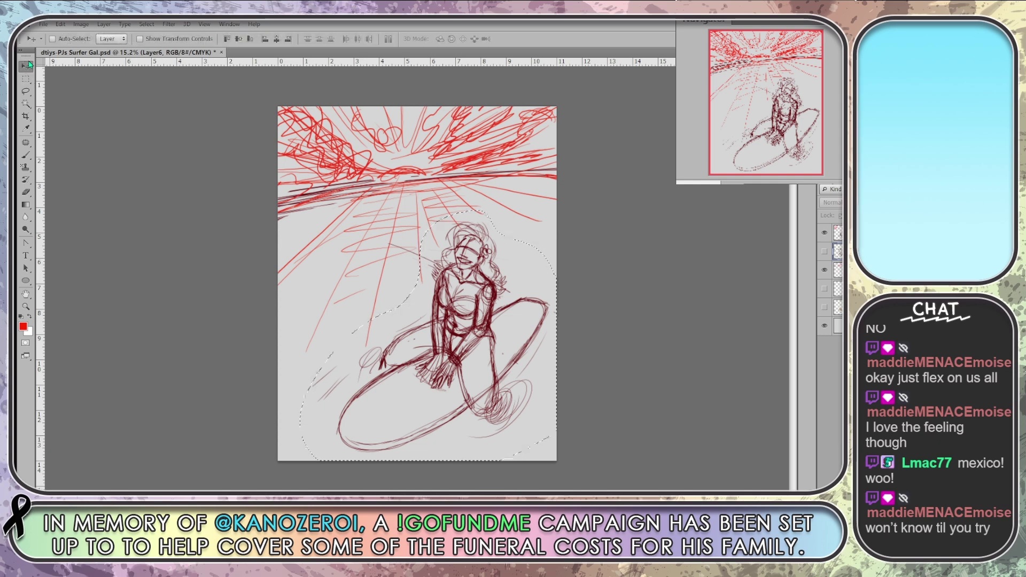
pyautogui.click(839, 233)
pyautogui.hotkey('ctrl', 't')
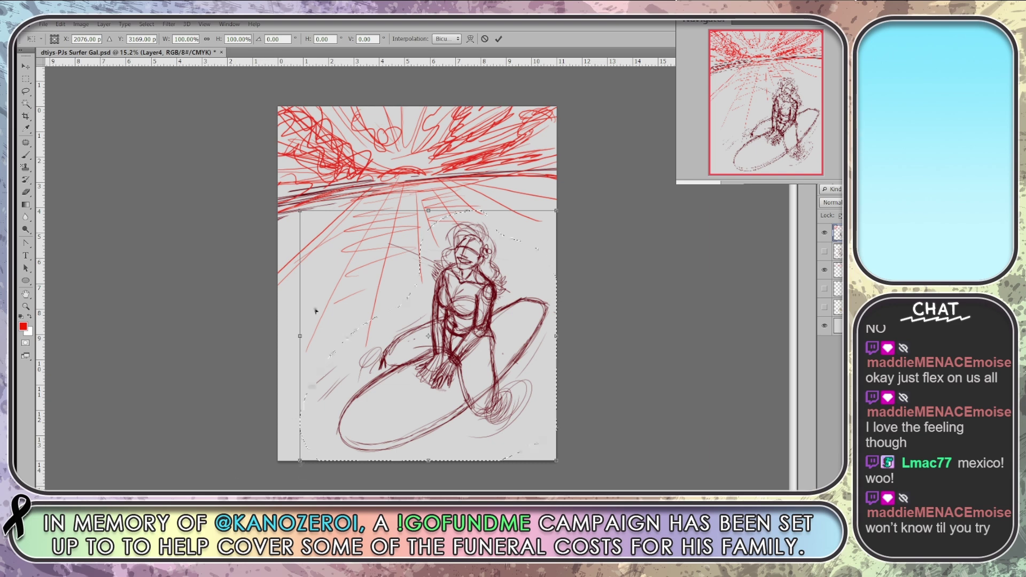
pyautogui.moveTo(300, 211); pyautogui.dragTo(227, 185)
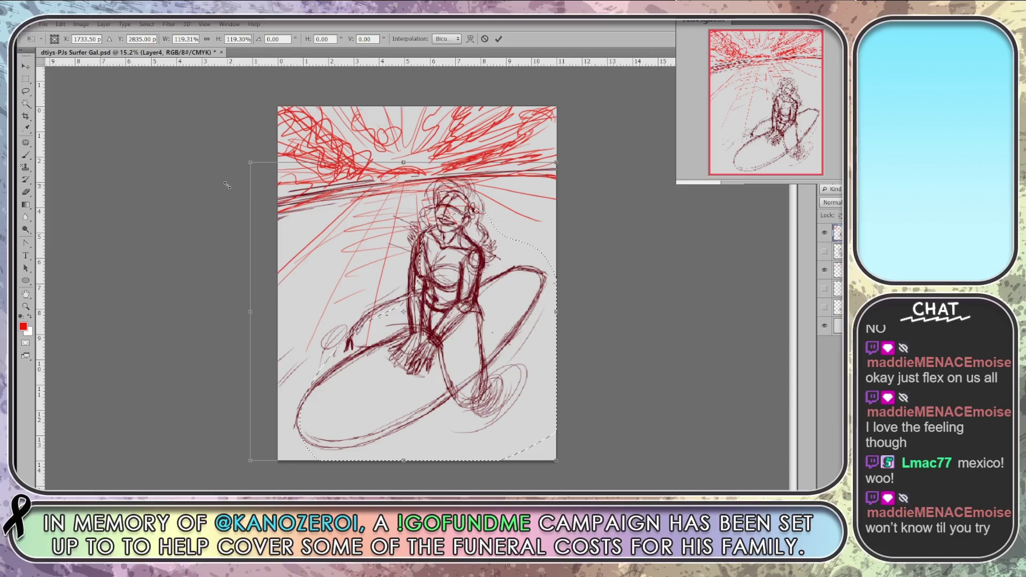
pyautogui.moveTo(227, 185); pyautogui.dragTo(410, 412)
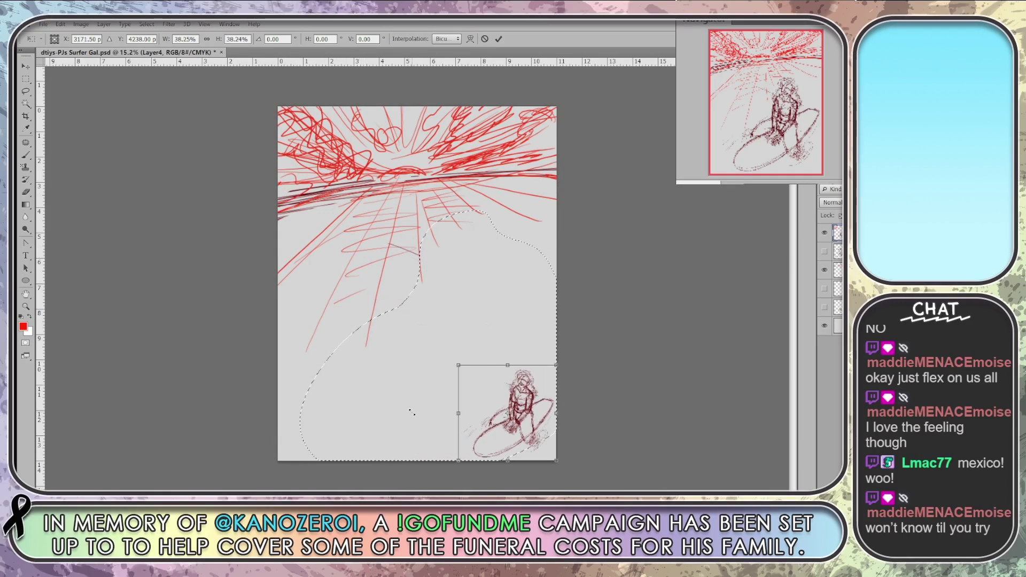
pyautogui.press('Escape')
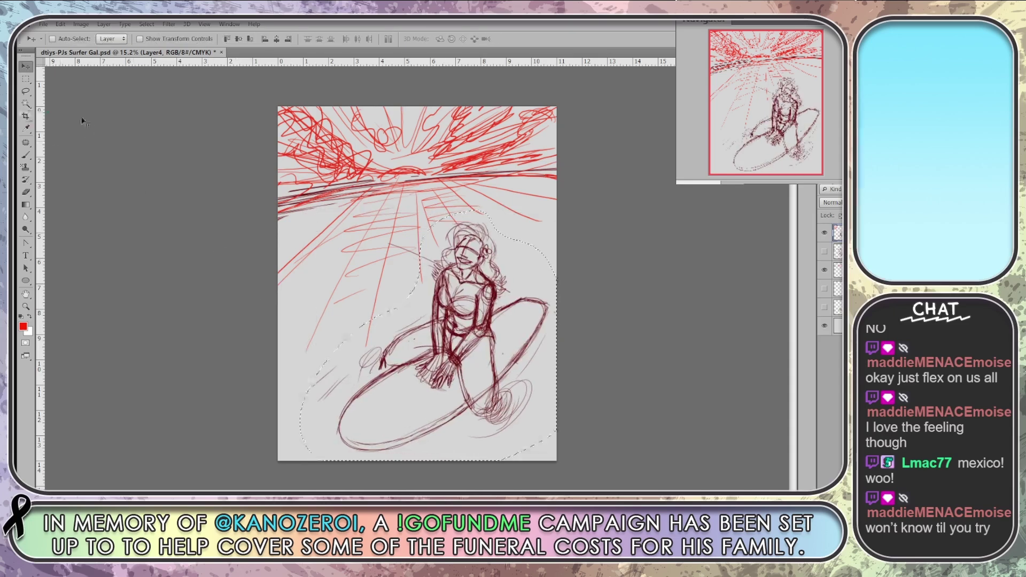
pyautogui.click(25, 78)
pyautogui.click(25, 67)
pyautogui.hotkey('ctrl', 'd')
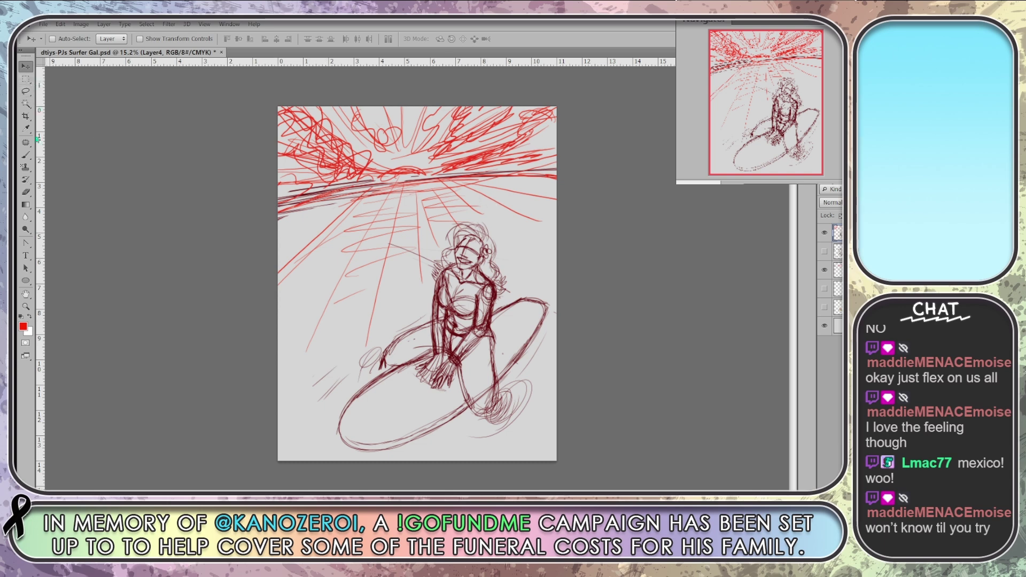
# Try long sweeping red composition curves looping across the water and figure, then undo them
pyautogui.click(25, 156)
pyautogui.moveTo(529, 98)
pyautogui.mouseDown()
pyautogui.moveTo(515, 212)
pyautogui.moveTo(201, 268)
pyautogui.moveTo(477, 268)
pyautogui.moveTo(566, 143)
pyautogui.moveTo(568, 217)
pyautogui.moveTo(551, 95)
pyautogui.moveTo(572, 176)
pyautogui.moveTo(682, 222)
pyautogui.mouseUp()
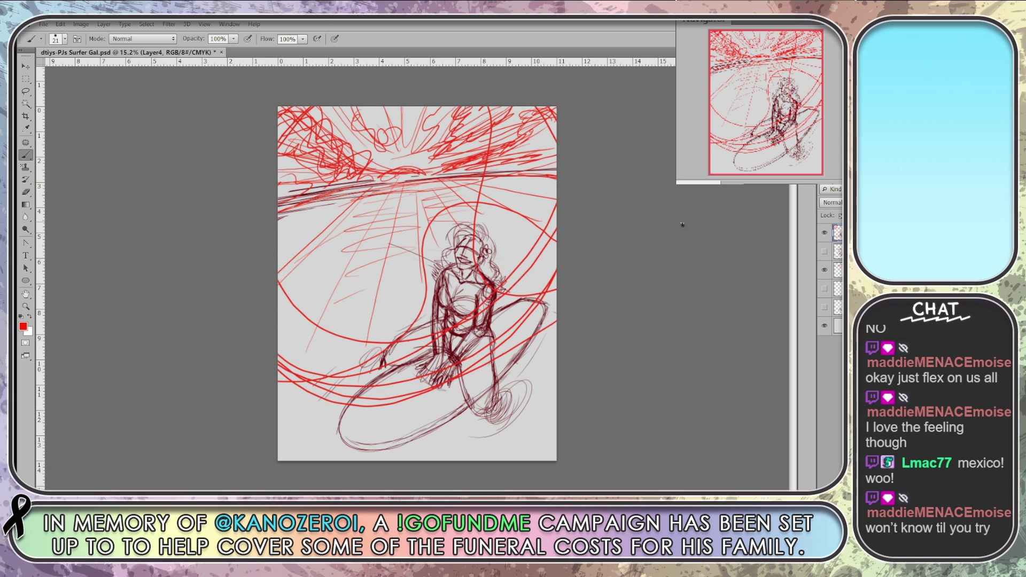
pyautogui.hotkey('ctrl', 'z')
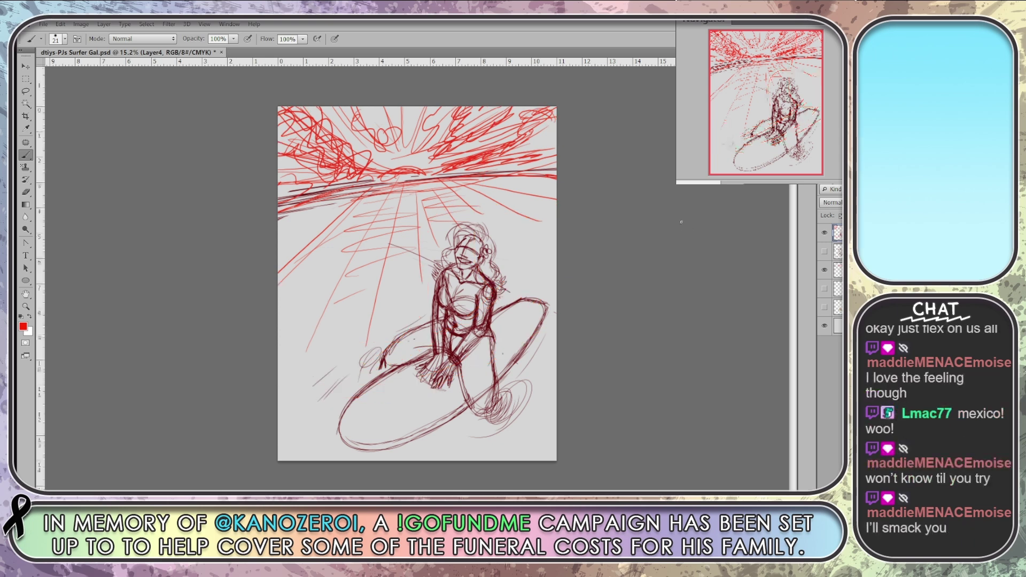
# Lasso the figure and surfboard, cut and paste them onto their own layer, and move them back to their original spot
pyautogui.press('v')
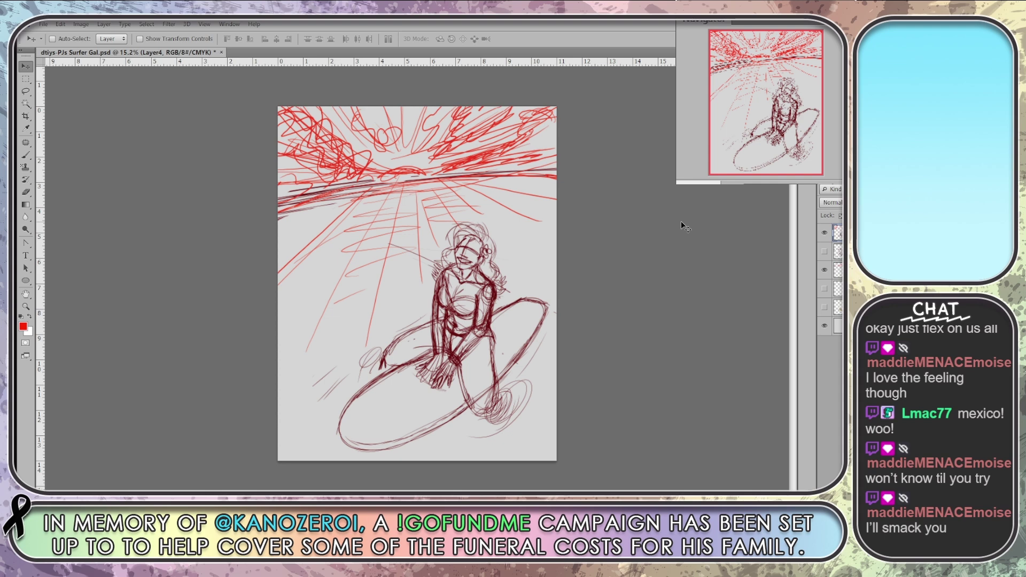
pyautogui.press('l')
pyautogui.moveTo(558, 300)
pyautogui.mouseDown()
pyautogui.moveTo(524, 297)
pyautogui.moveTo(497, 234)
pyautogui.moveTo(433, 259)
pyautogui.moveTo(420, 316)
pyautogui.moveTo(325, 461)
pyautogui.moveTo(556, 382)
pyautogui.mouseUp()
pyautogui.hotkey('ctrl', 'j')
pyautogui.hotkey('ctrl', 'v')
pyautogui.press('v')
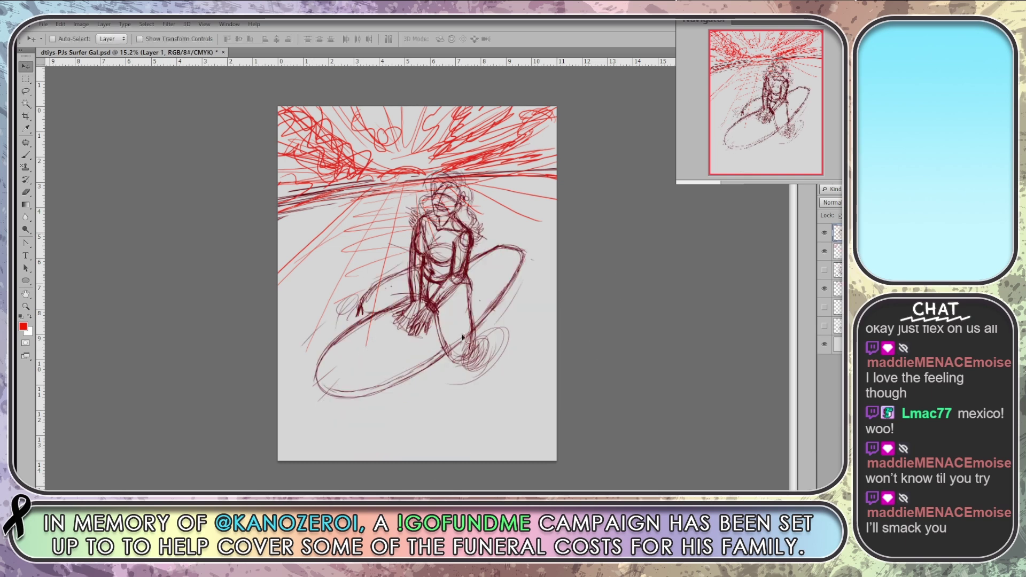
pyautogui.moveTo(462, 342); pyautogui.dragTo(490, 394)
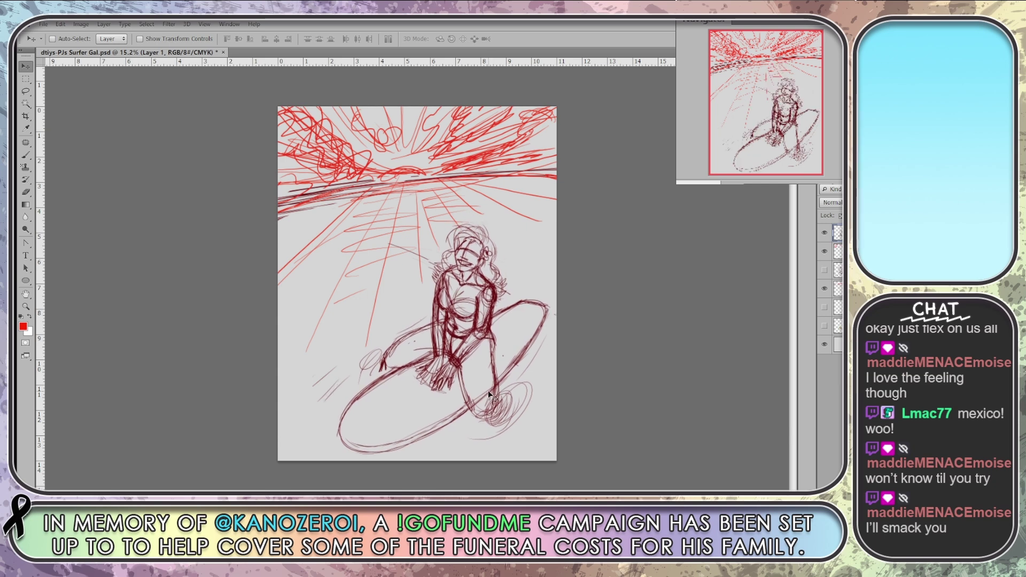
# Move the dark horizon sketch layer directly beneath the red sunset layer and merge the two into Layer3
pyautogui.click(824, 251)
pyautogui.click(824, 252)
pyautogui.moveTo(838, 289); pyautogui.dragTo(837, 261)
pyautogui.click(837, 251)
pyautogui.hotkey('ctrl', 'e')
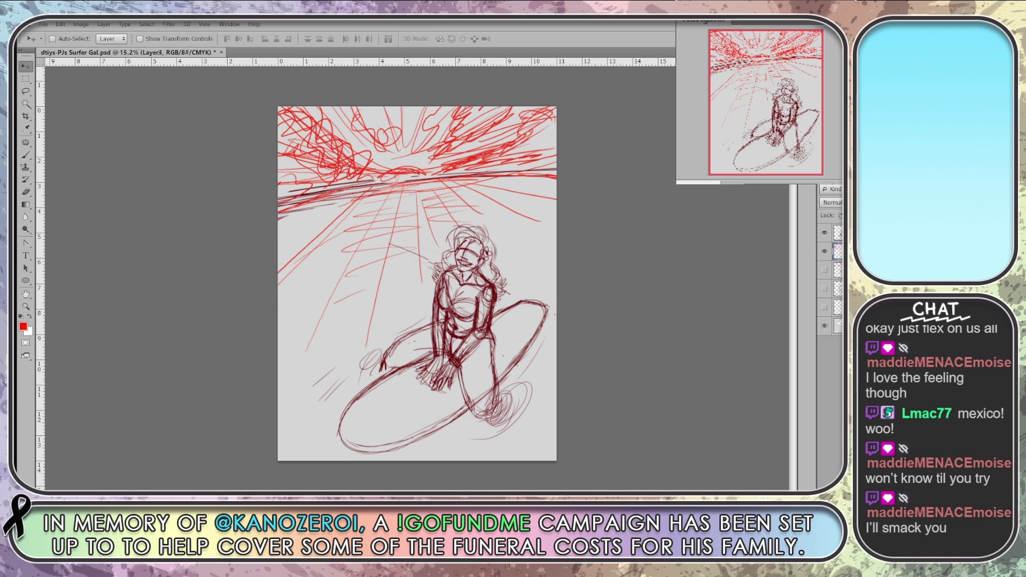
# Toggle the merged background and the older faded figure sketch to compare them with the current composition
pyautogui.click(824, 252)
pyautogui.click(824, 251)
pyautogui.click(824, 270)
pyautogui.click(824, 269)
pyautogui.click(837, 270)
pyautogui.click(824, 270)
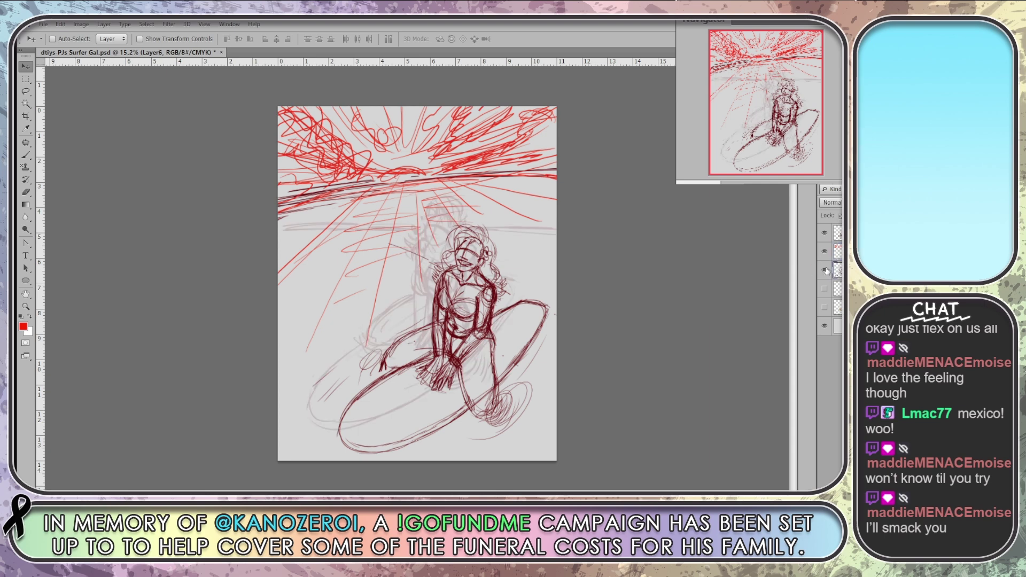
pyautogui.click(825, 270)
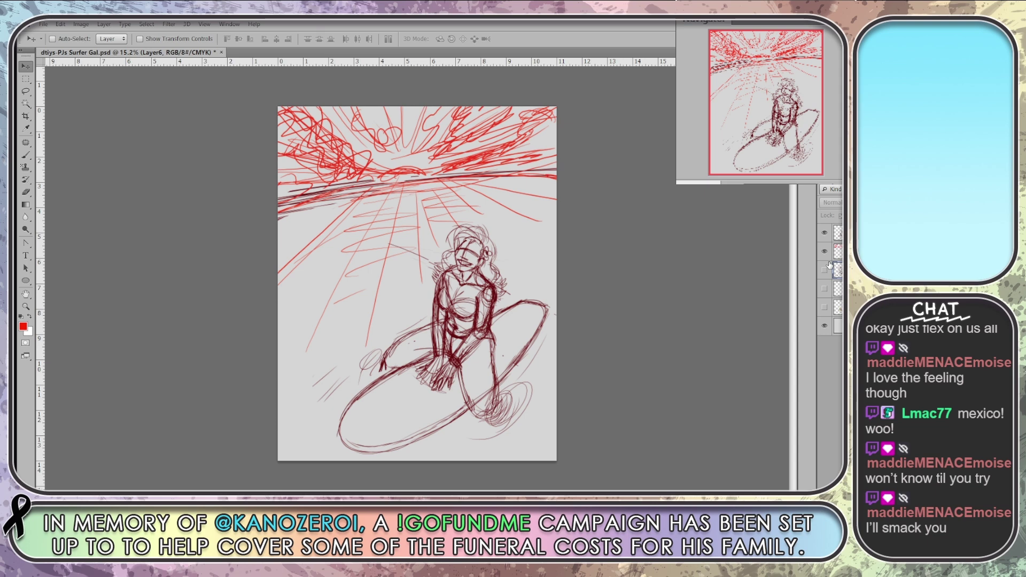
# Hide the sunset background, show and select Layer2, and switch to the Brush tool
pyautogui.click(824, 251)
pyautogui.click(825, 288)
pyautogui.click(838, 288)
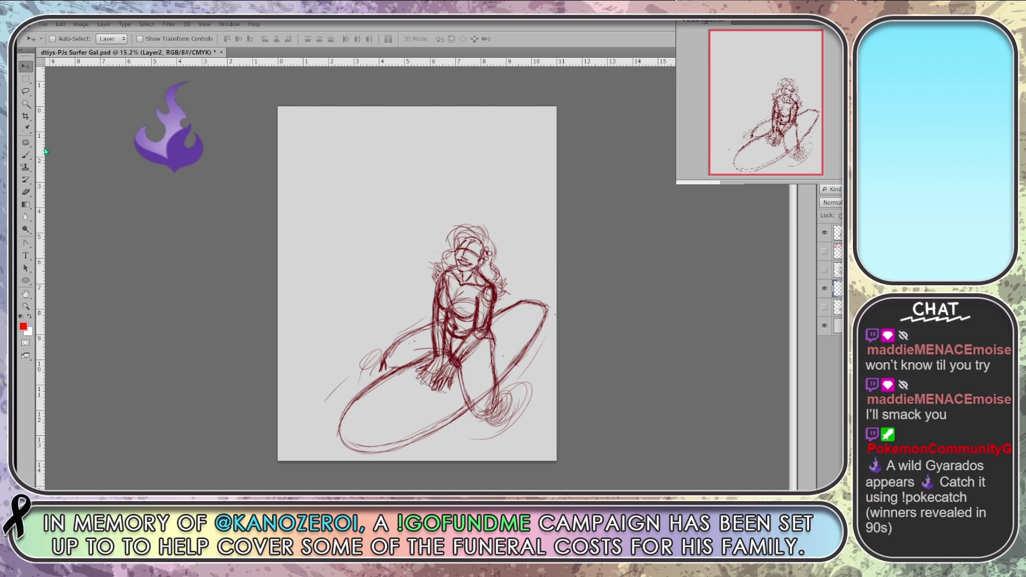
pyautogui.click(26, 155)
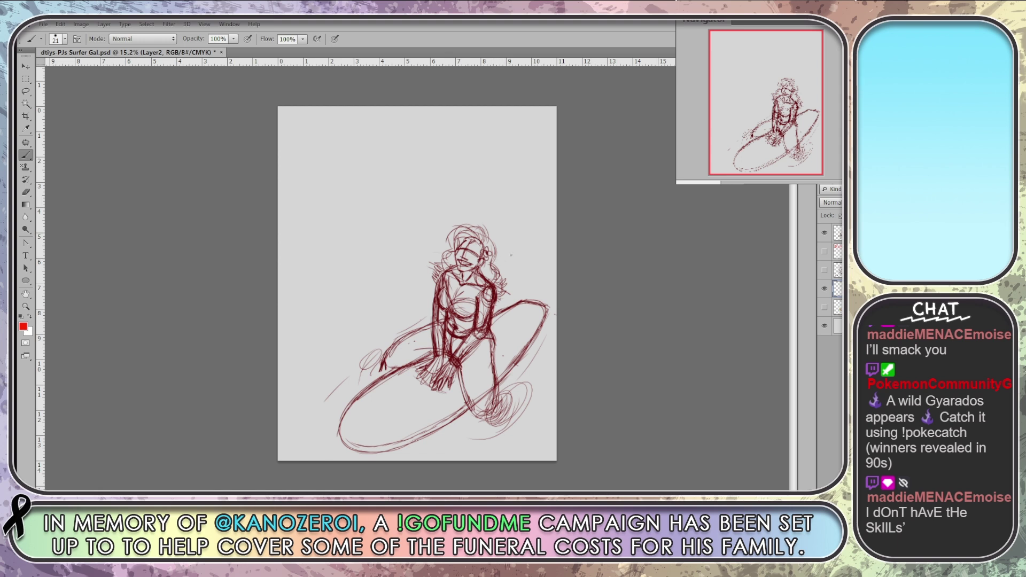
# Try a red horizon line across the canvas behind the figure's head, then undo it
pyautogui.moveTo(522, 259)
pyautogui.mouseDown()
pyautogui.moveTo(407, 264)
pyautogui.moveTo(562, 256)
pyautogui.moveTo(301, 274)
pyautogui.mouseUp()
pyautogui.moveTo(556, 254); pyautogui.dragTo(277, 279)
pyautogui.hotkey('ctrl', 'z')
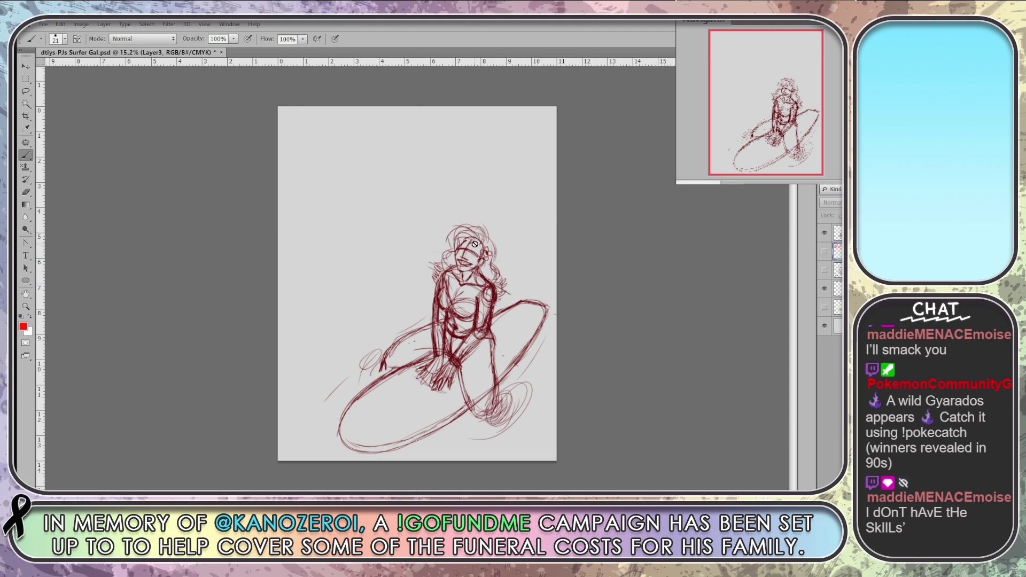
# On Layer2, draw a slightly tilted red horizon behind the head and a tighter crop frame around the figure, then save
pyautogui.click(834, 289)
pyautogui.moveTo(374, 259); pyautogui.dragTo(557, 244)
pyautogui.moveTo(337, 261); pyautogui.dragTo(556, 249)
pyautogui.moveTo(417, 254)
pyautogui.mouseDown()
pyautogui.moveTo(556, 245)
pyautogui.moveTo(320, 255)
pyautogui.moveTo(333, 461)
pyautogui.moveTo(342, 231)
pyautogui.mouseUp()
pyautogui.moveTo(503, 185)
pyautogui.mouseDown()
pyautogui.moveTo(532, 195)
pyautogui.moveTo(348, 200)
pyautogui.moveTo(331, 446)
pyautogui.mouseUp()
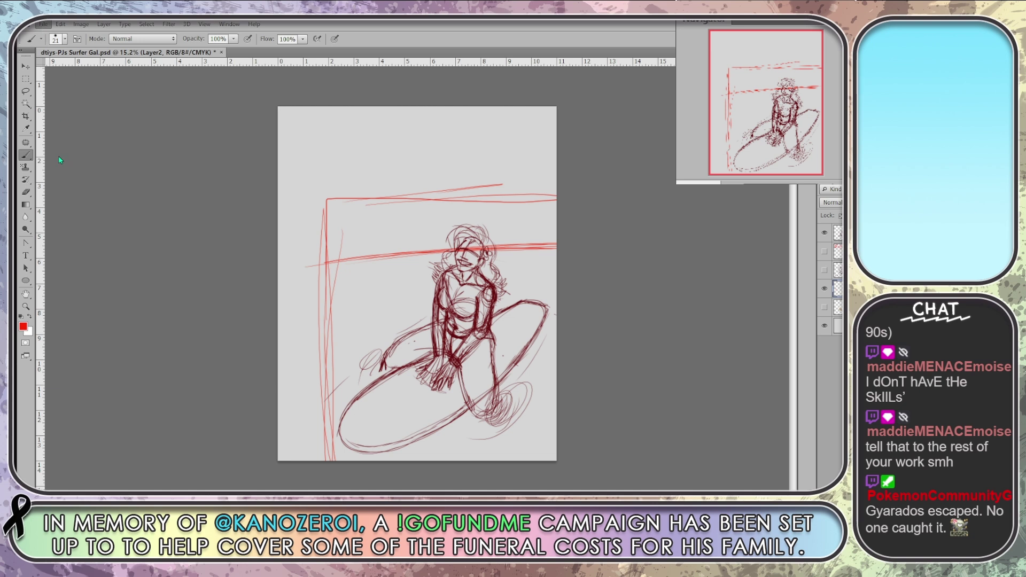
pyautogui.hotkey('ctrl', 's')
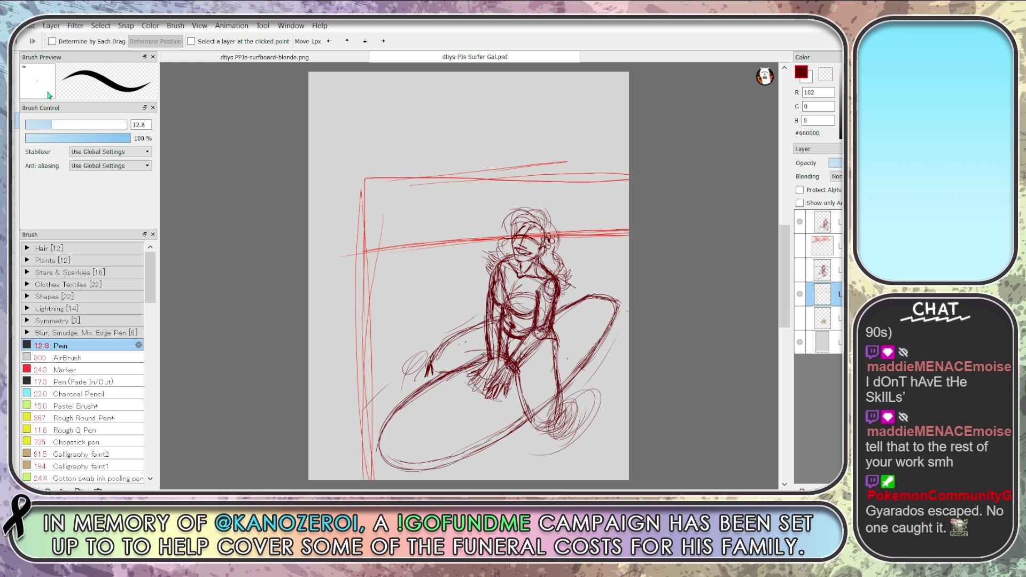
# In FireAlpaca, set the Pen size to 102, hide the crop-frame sketch layer, and show the sunset background layer
pyautogui.press('b')
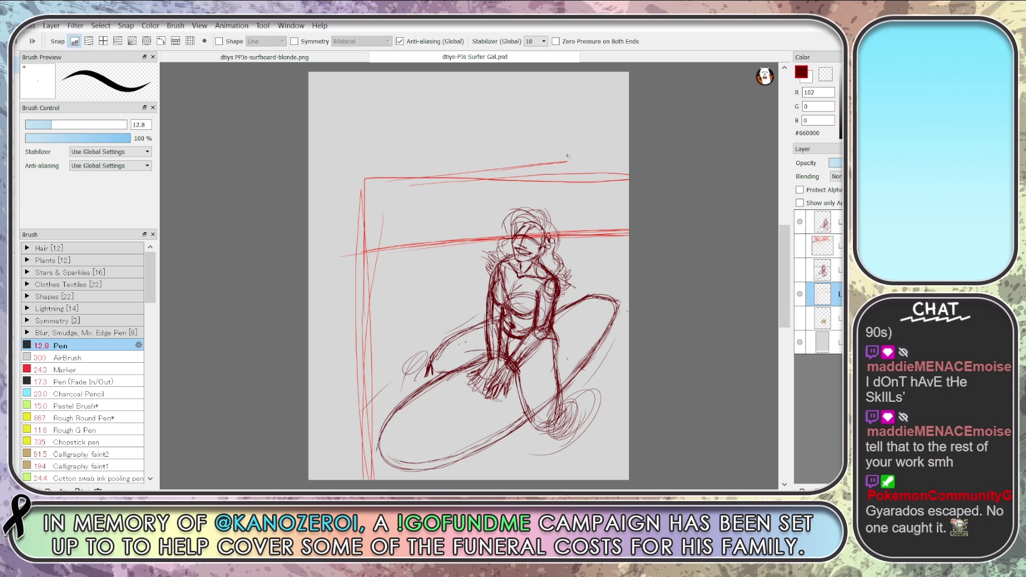
pyautogui.moveTo(74, 128)
pyautogui.mouseDown()
pyautogui.moveTo(112, 128)
pyautogui.moveTo(117, 144)
pyautogui.mouseUp()
pyautogui.click(800, 295)
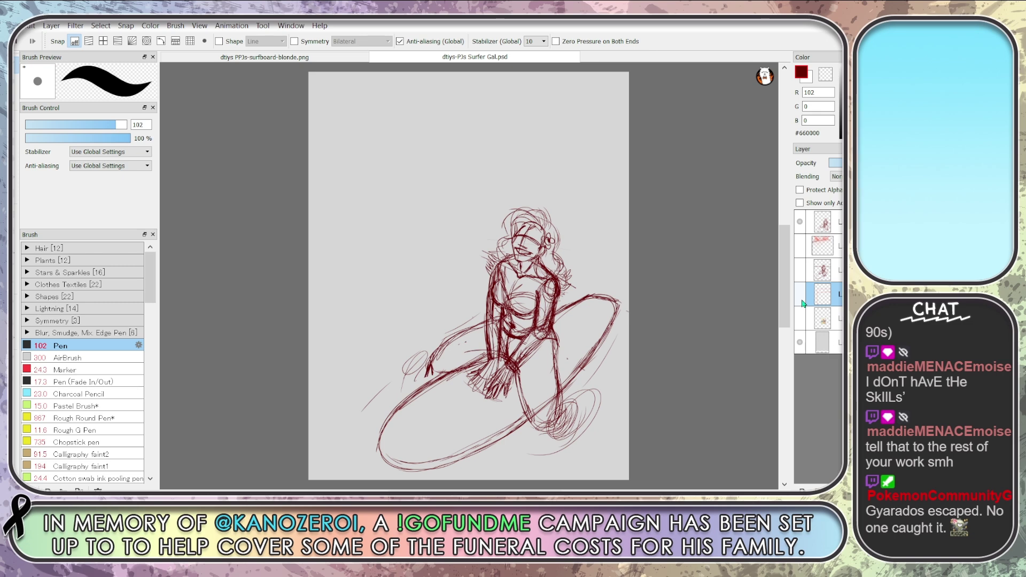
pyautogui.click(805, 274)
pyautogui.click(801, 271)
pyautogui.click(801, 247)
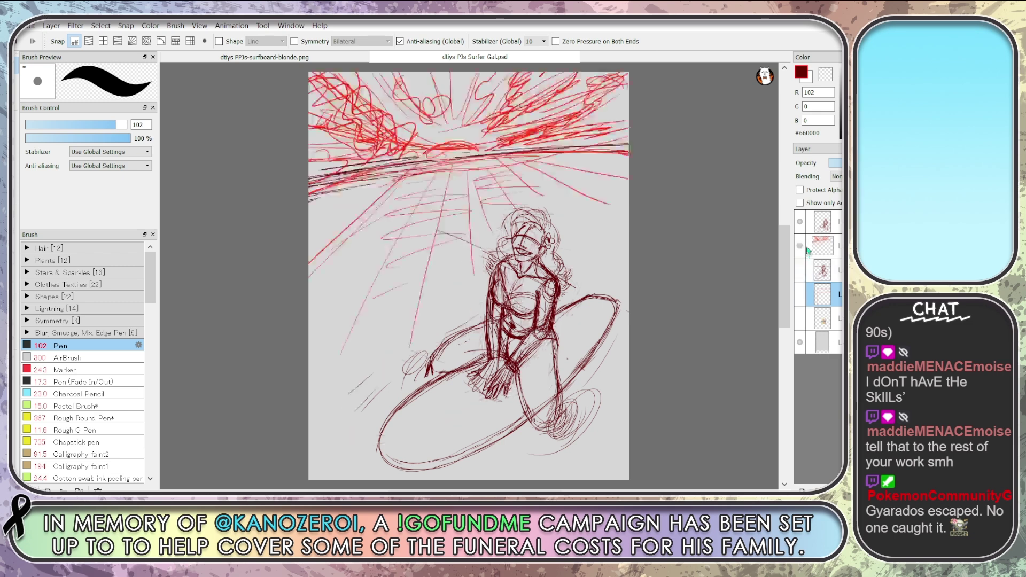
# Compare the drawing with and without the sunset background, then lower that layer's opacity to fade its lines
pyautogui.click(807, 247)
pyautogui.click(803, 248)
pyautogui.click(803, 248)
pyautogui.click(831, 222)
pyautogui.click(833, 246)
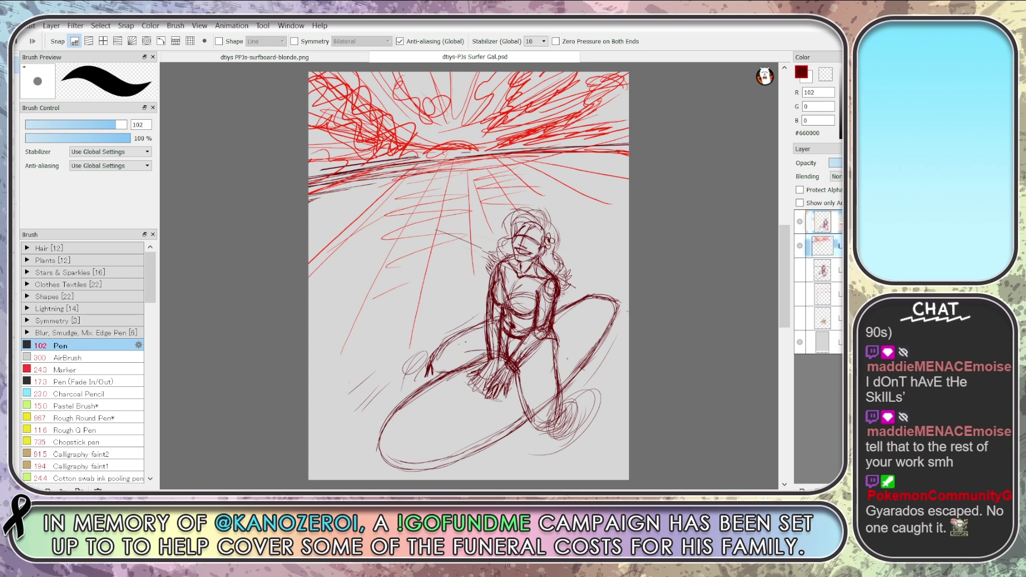
pyautogui.click(859, 163)
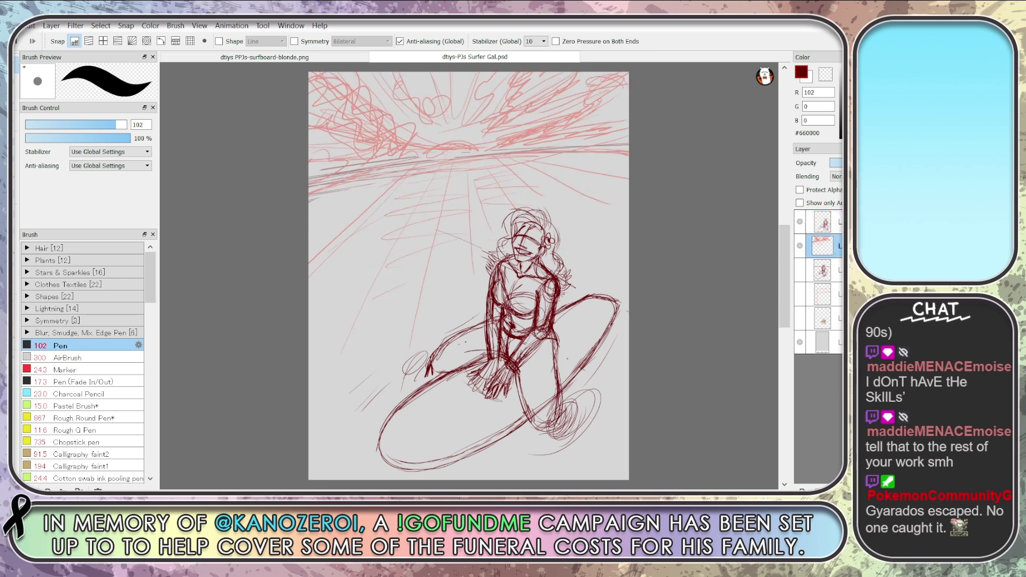
# Check the hidden lower sketch layers by toggling their visibility, and reselect the sunset background layer
pyautogui.click(834, 222)
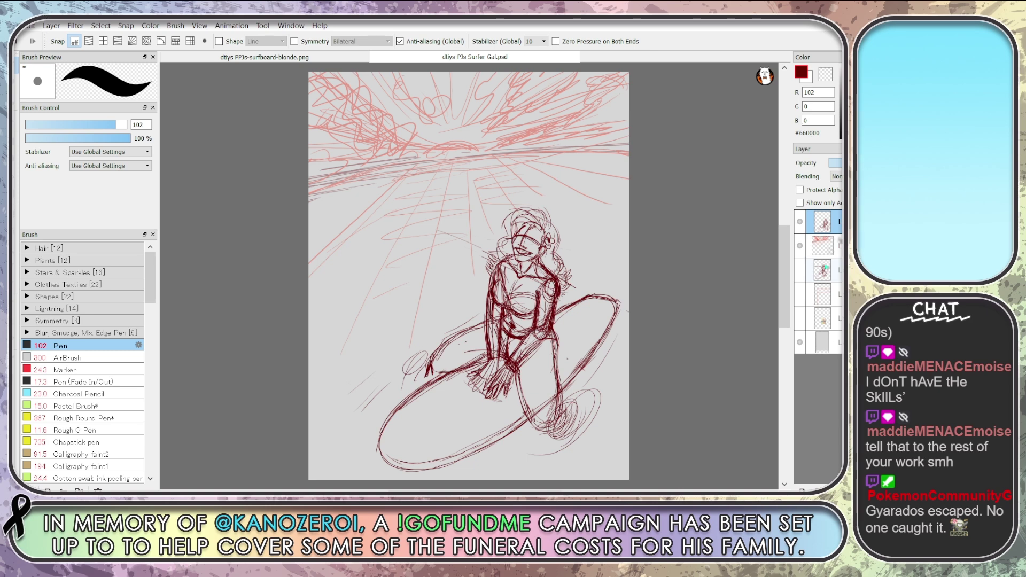
pyautogui.click(799, 294)
pyautogui.click(800, 296)
pyautogui.click(800, 320)
pyautogui.click(800, 318)
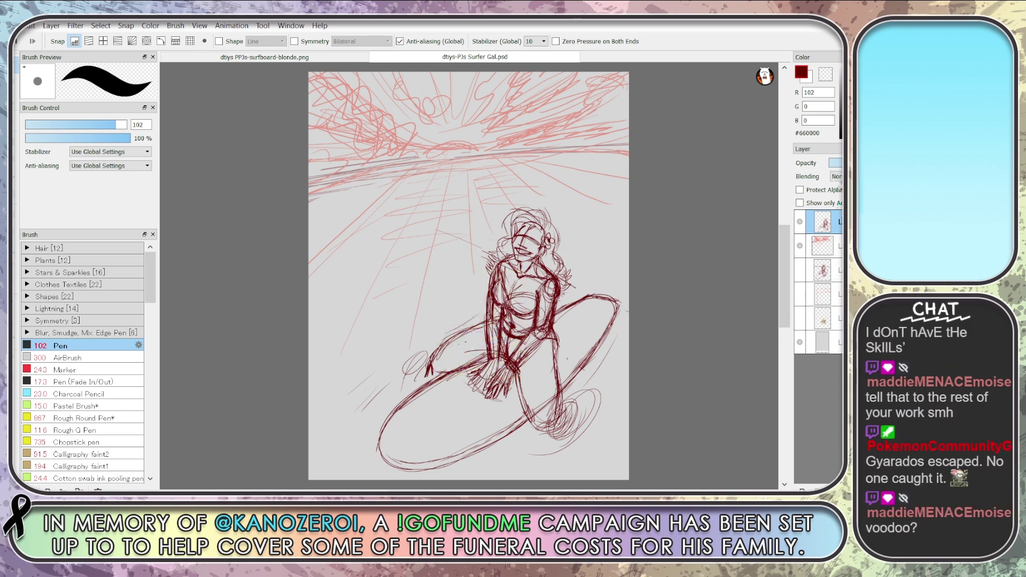
pyautogui.click(834, 245)
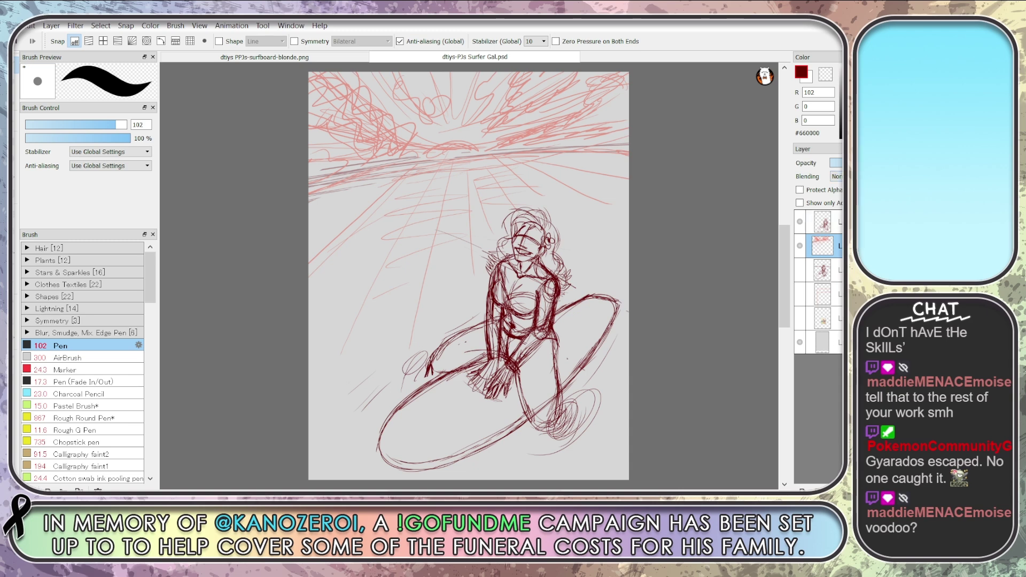
# Raise the sunset layer's opacity, then slightly enlarge the figure sketch and shift it a little up and left with Transform
pyautogui.click(877, 163)
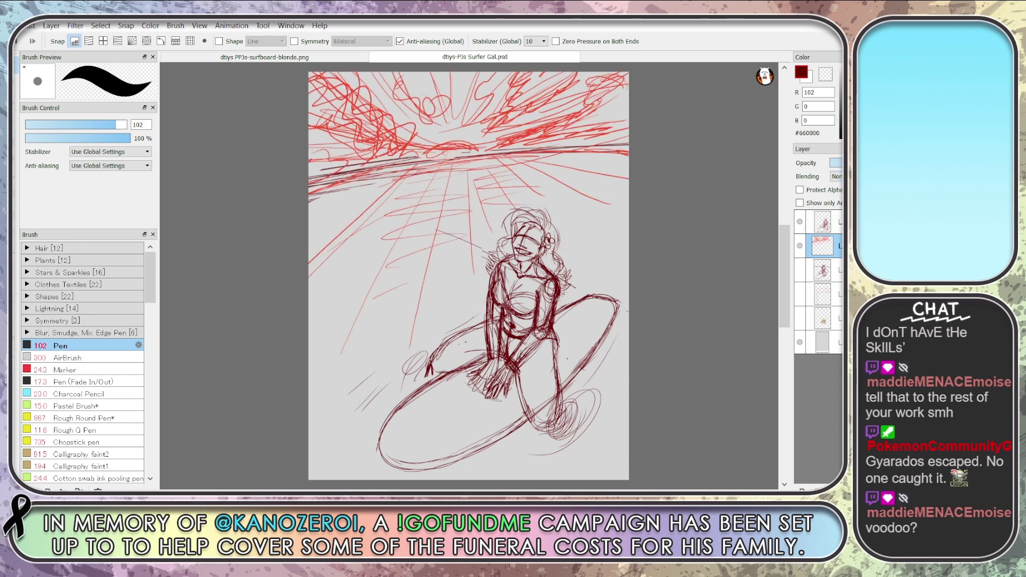
pyautogui.click(834, 222)
pyautogui.hotkey('ctrl', 't')
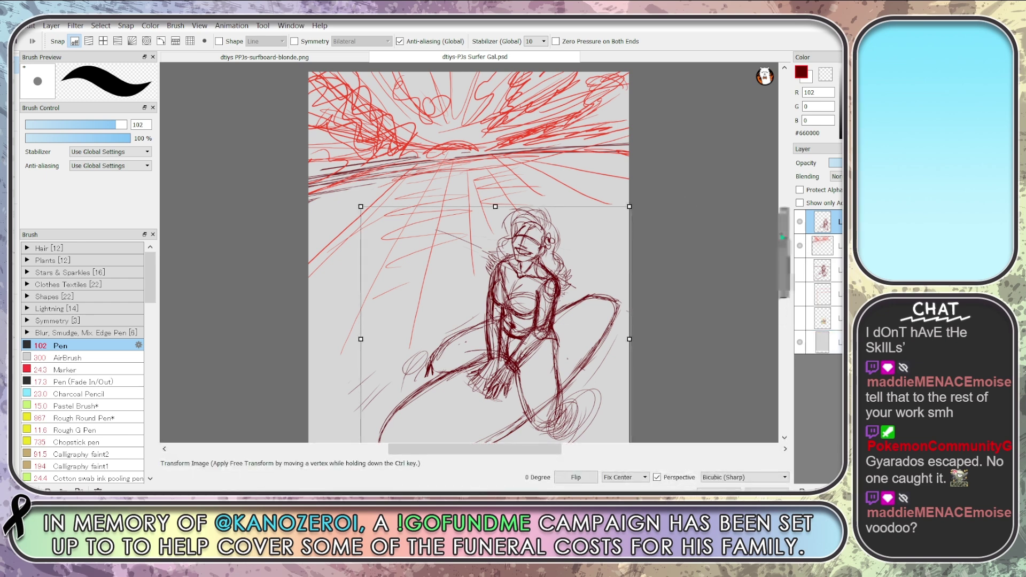
pyautogui.scroll(-3, 359, 154)
pyautogui.moveTo(360, 155); pyautogui.dragTo(357, 151)
pyautogui.moveTo(478, 300); pyautogui.dragTo(472, 297)
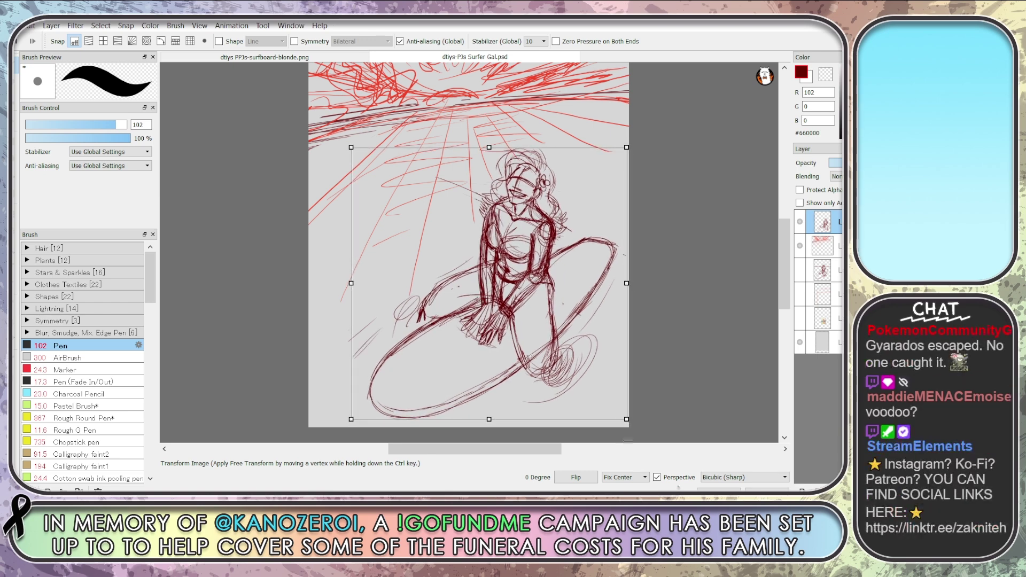
pyautogui.press('Return')
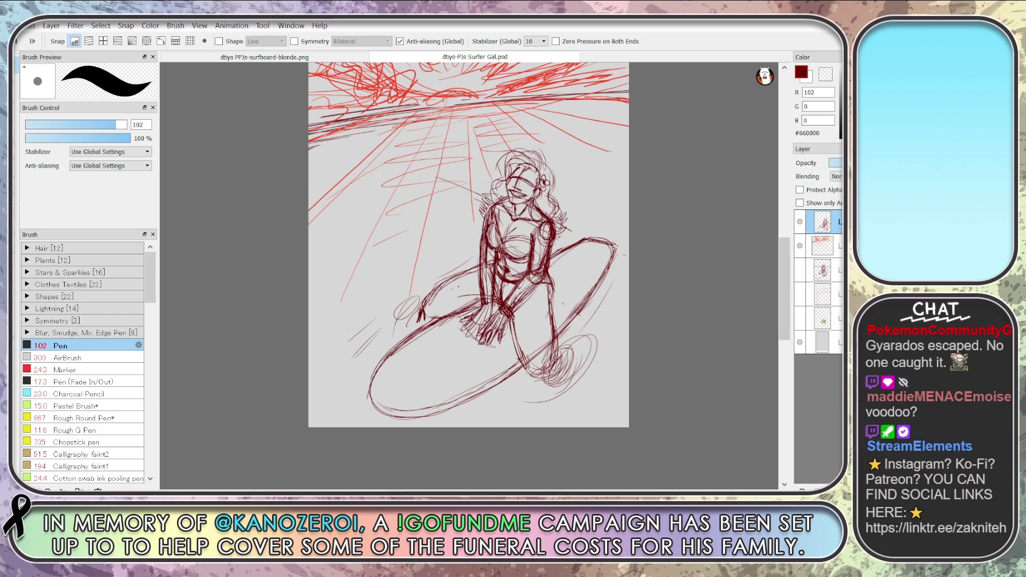
# Merge the figure sketch into the sunset layer, and delete the old figure sketch layer and the crop-frame layer
pyautogui.hotkey('ctrl', 'e')
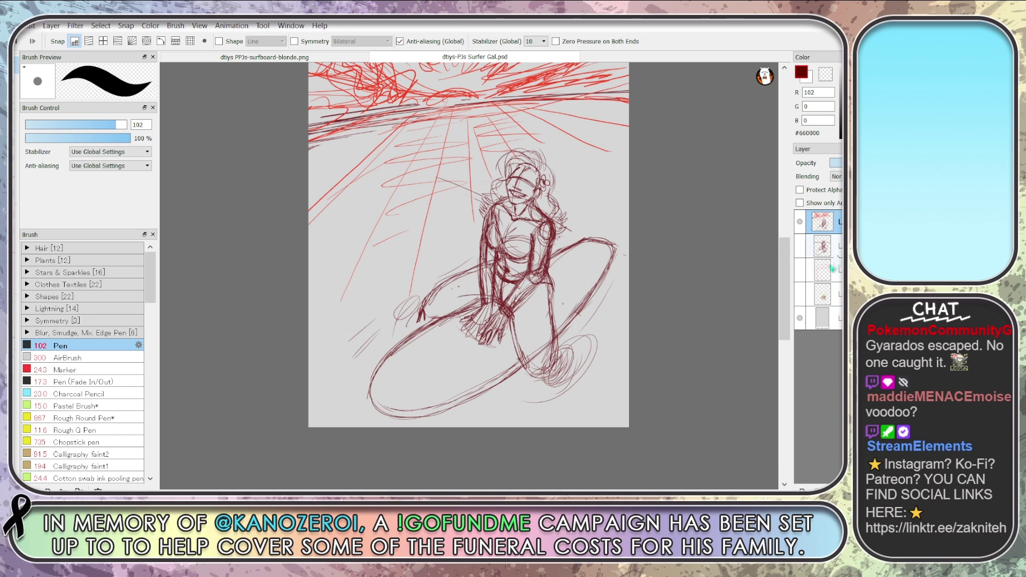
pyautogui.click(800, 245)
pyautogui.click(800, 246)
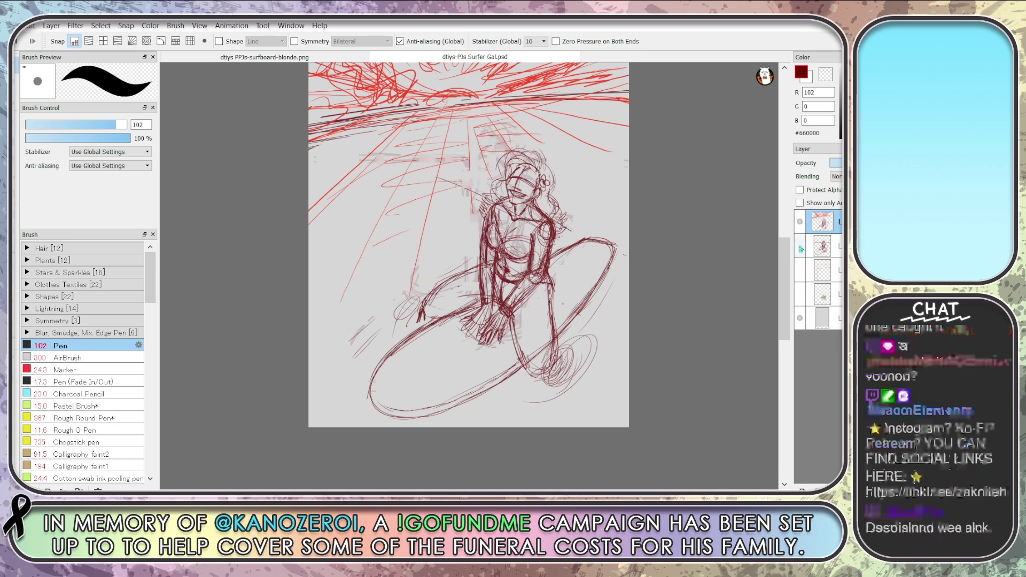
pyautogui.click(823, 247)
pyautogui.click(839, 490)
pyautogui.click(828, 252)
pyautogui.click(801, 244)
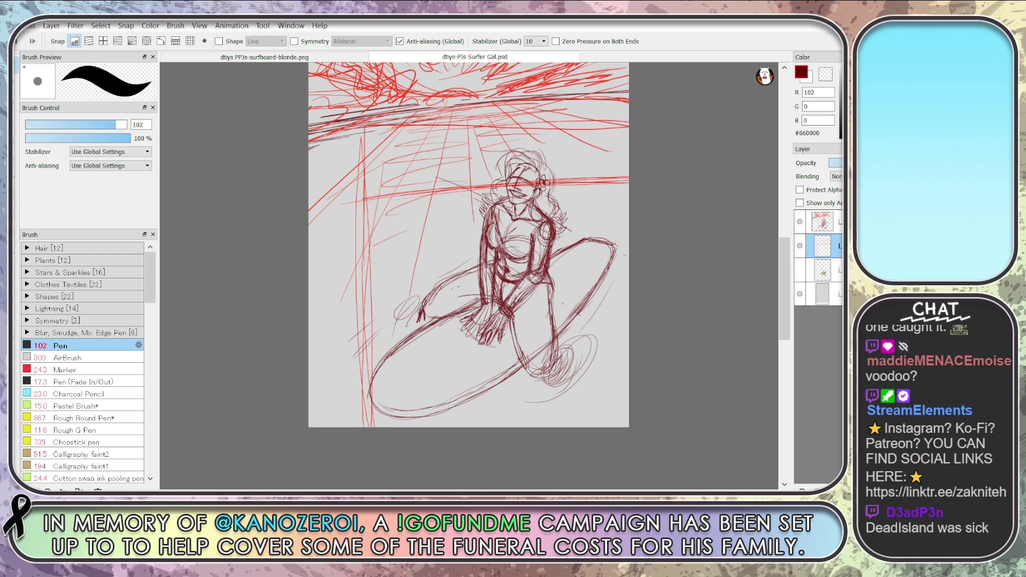
pyautogui.hotkey('ctrl', 'z')
pyautogui.hotkey('ctrl', 'z')
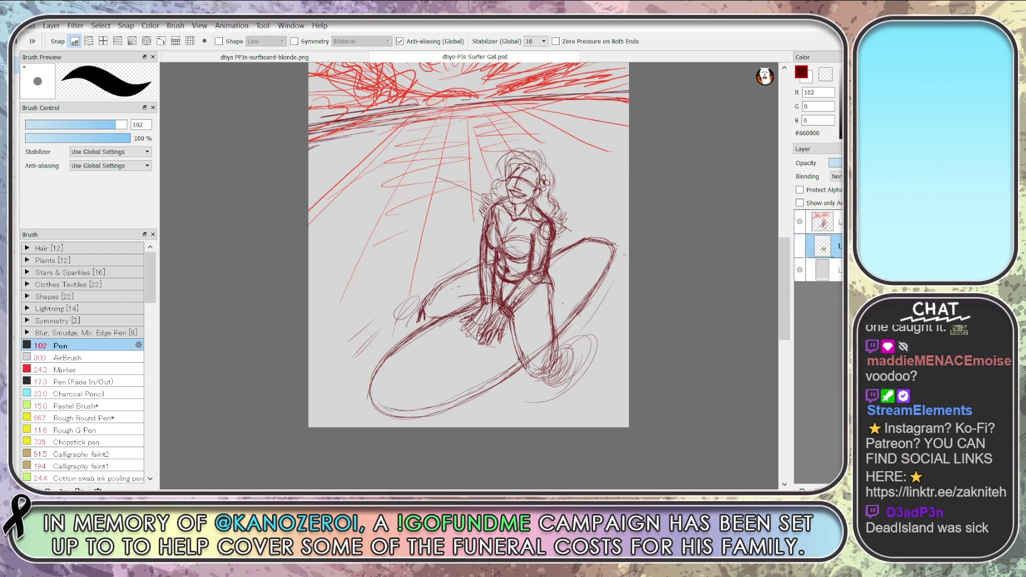
# Add five new empty layers between the merged sketch and the leftover small sketch layer
pyautogui.click(803, 489)
pyautogui.click(803, 490)
pyautogui.click(803, 490)
pyautogui.click(803, 490)
pyautogui.click(803, 490)
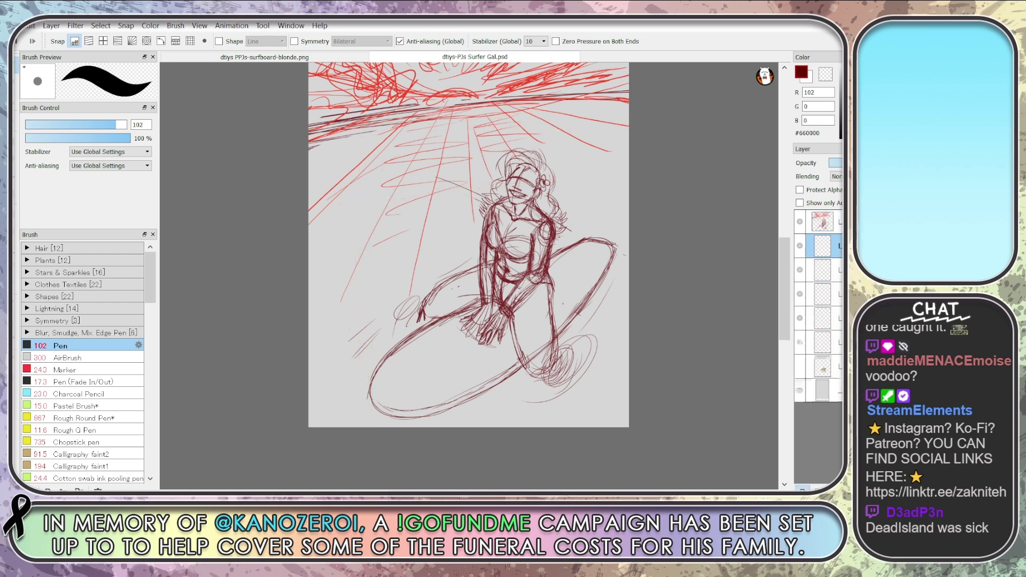
# Bucket-fill the bottom background layer with mint #C6EAE0, then refill it with the paler grey-green #D3E3DF
pyautogui.click(833, 391)
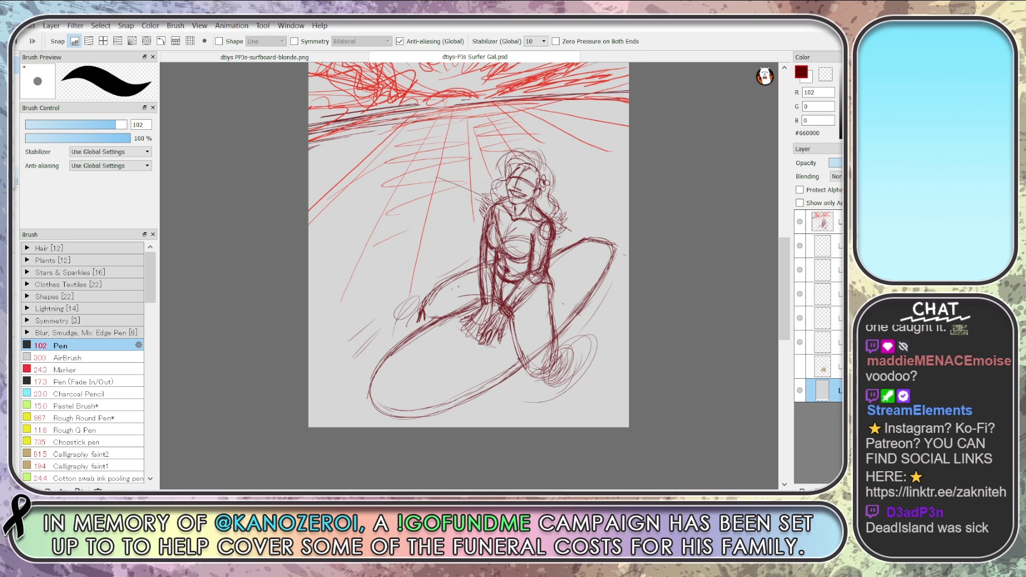
pyautogui.click(16, 177)
pyautogui.click(800, 203)
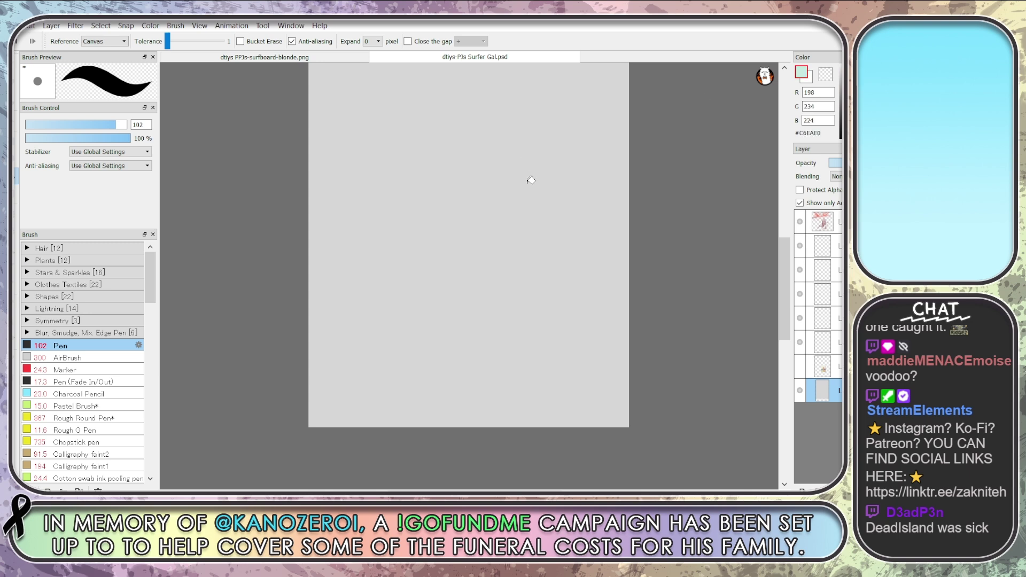
pyautogui.click(527, 177)
pyautogui.click(800, 203)
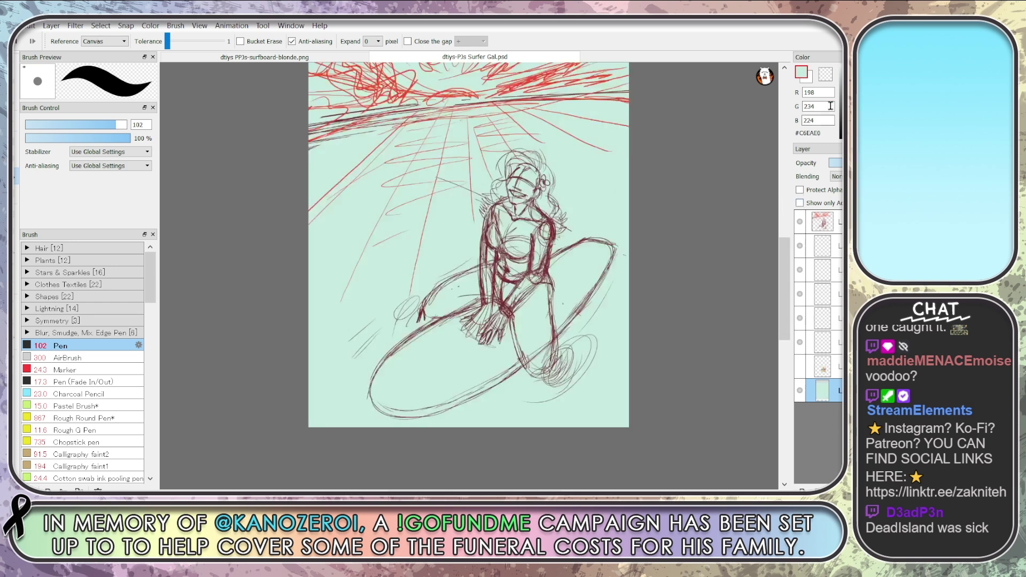
pyautogui.click(834, 81)
pyautogui.click(801, 203)
pyautogui.click(576, 164)
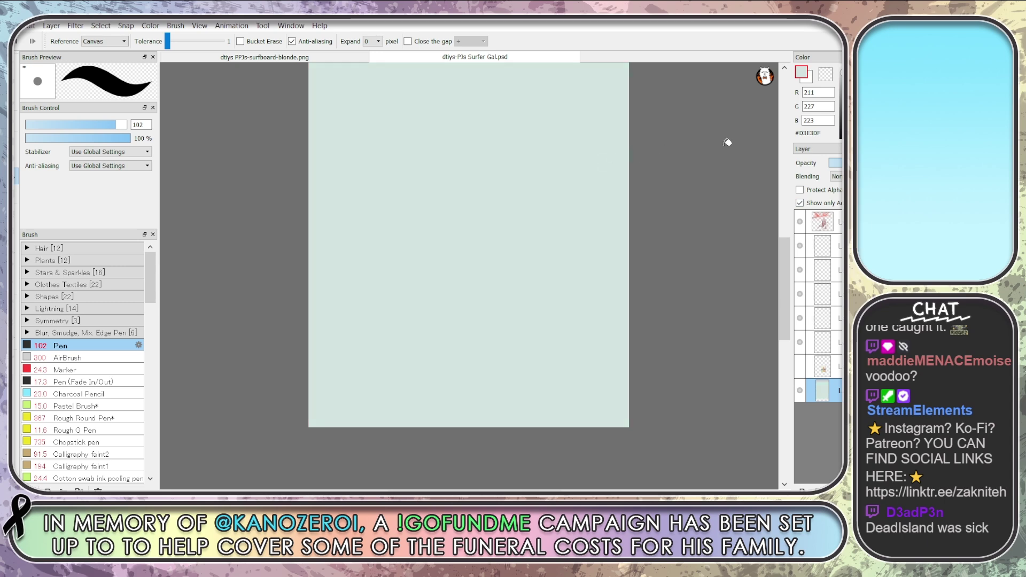
pyautogui.click(800, 203)
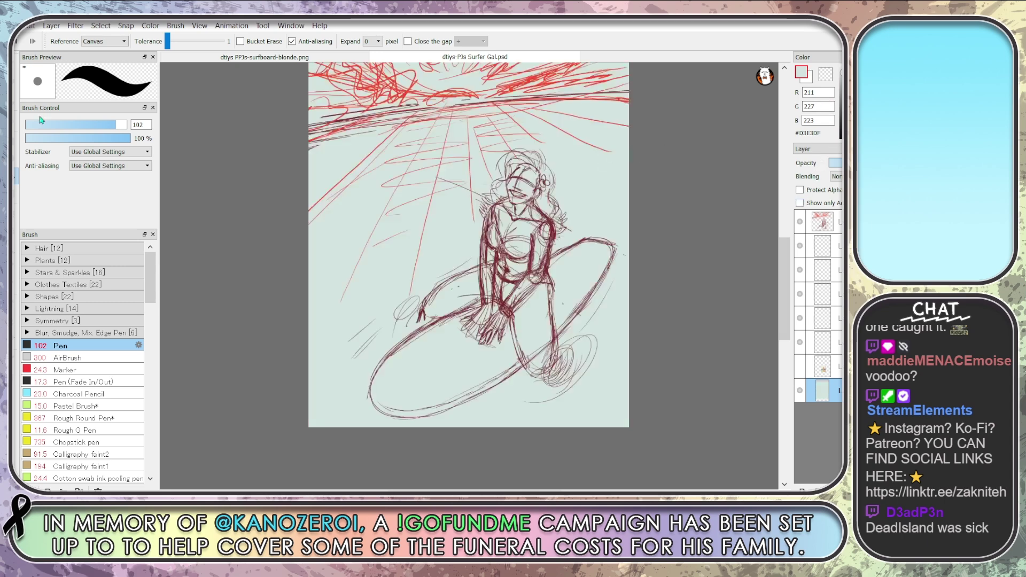
# Choose dark red (RGB 123, 0, 0) as the drawing colour and switch to the Pen brush at size 17.5
pyautogui.click(877, 94)
pyautogui.click(904, 85)
pyautogui.click(908, 102)
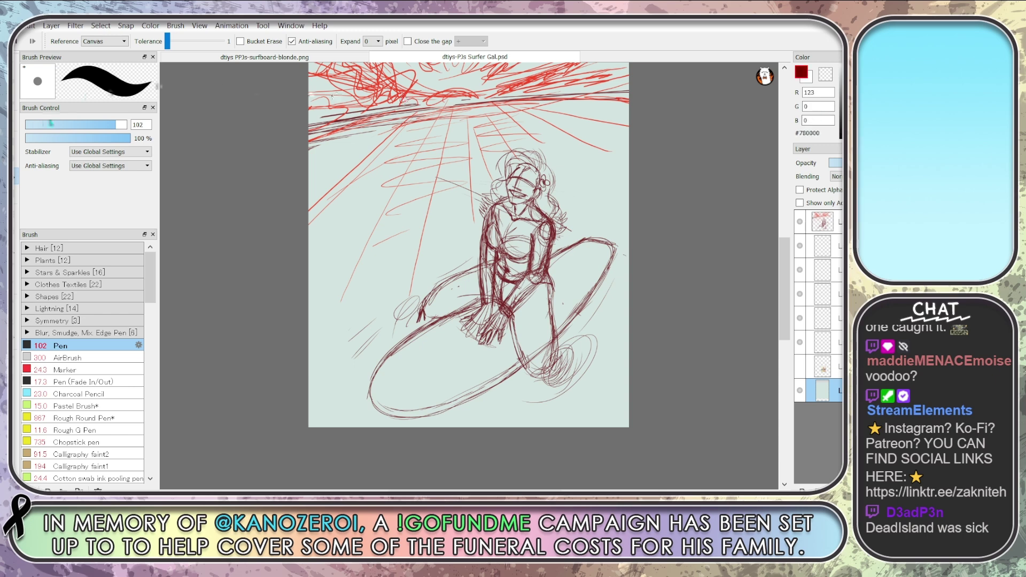
pyautogui.click(61, 126)
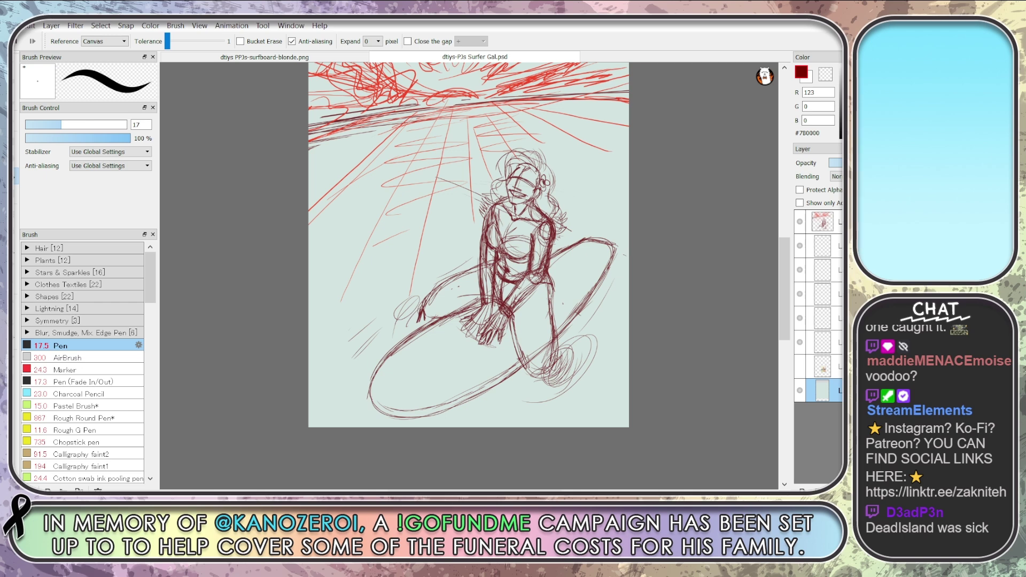
pyautogui.click(16, 65)
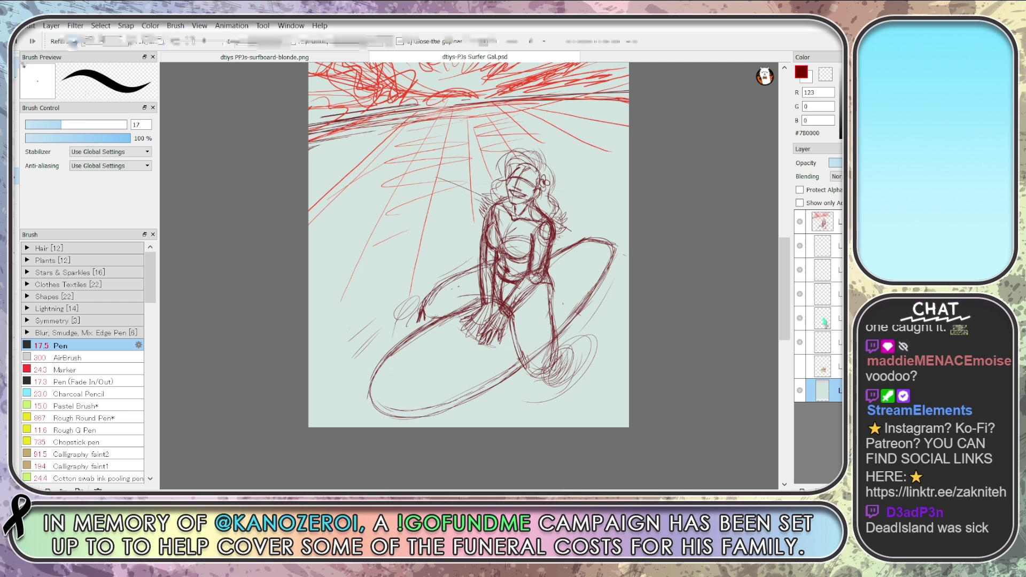
# Move the merged sketch layer beneath the five empty layers, fade it by lowering its opacity, and turn on Protect Alpha
pyautogui.click(799, 391)
pyautogui.click(799, 390)
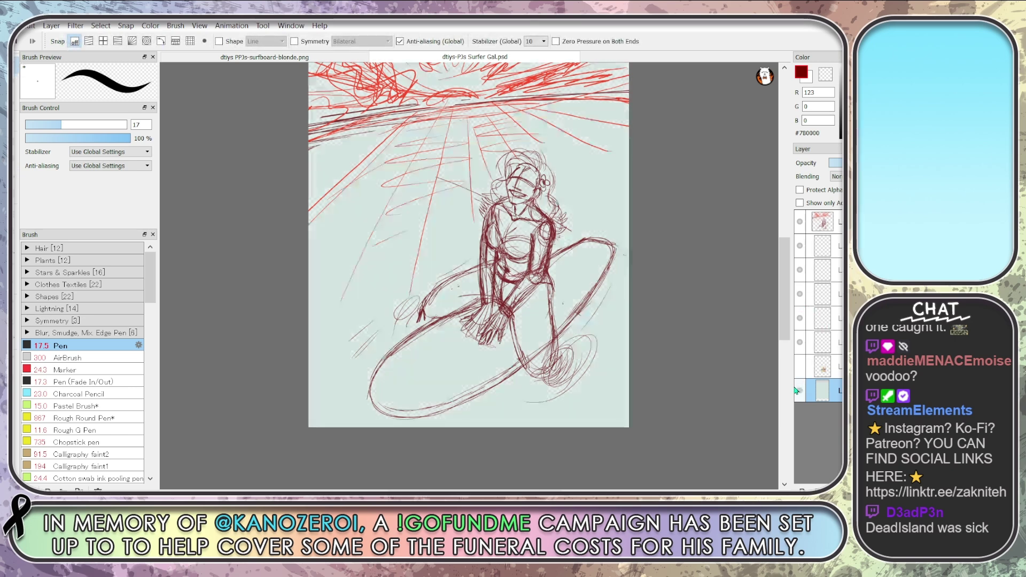
pyautogui.click(804, 298)
pyautogui.click(802, 295)
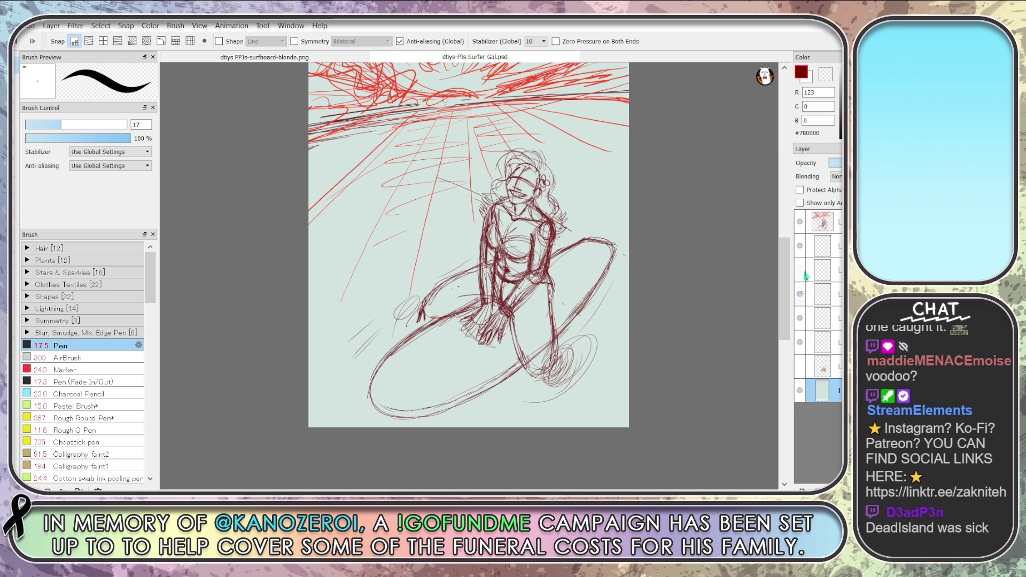
pyautogui.click(800, 223)
pyautogui.click(800, 222)
pyautogui.moveTo(823, 222); pyautogui.dragTo(823, 346)
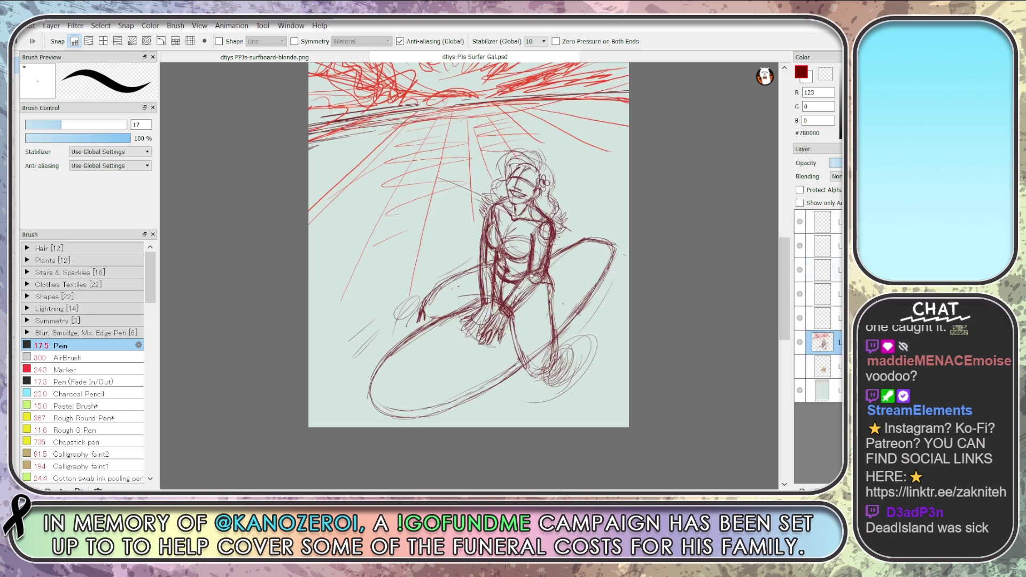
pyautogui.click(869, 163)
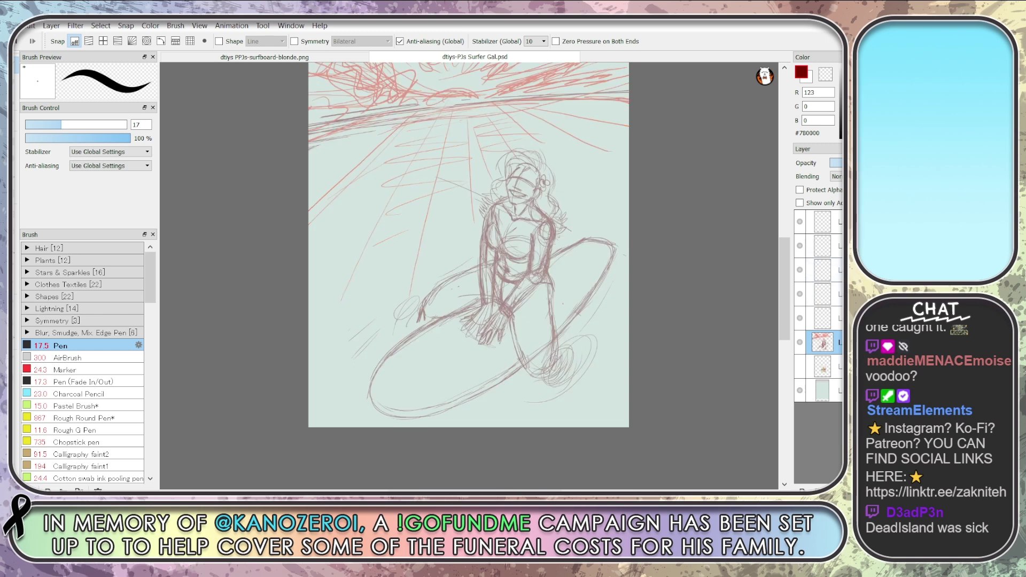
pyautogui.click(861, 163)
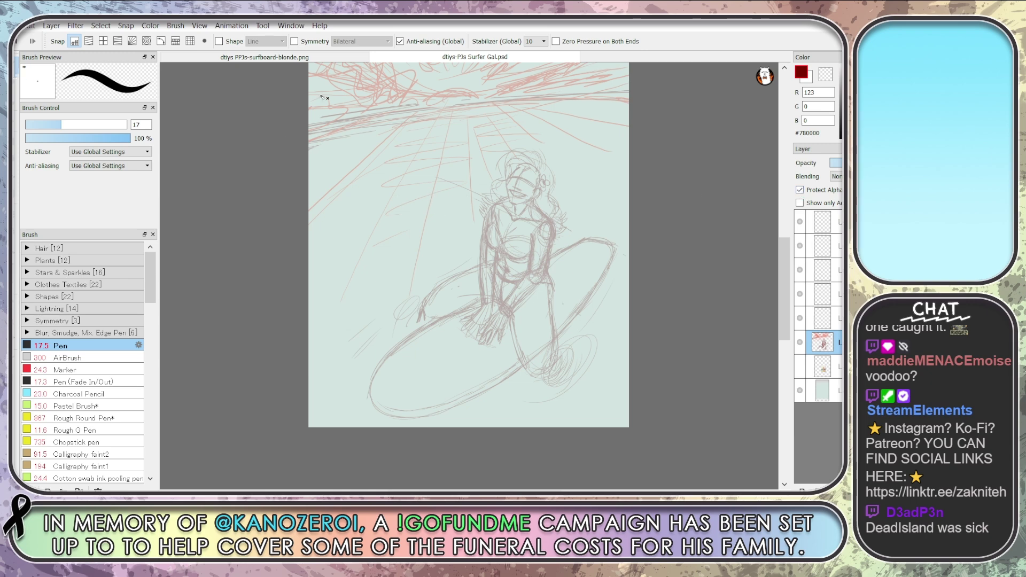
# Switch to the Rough G Pen at size 131 and make the topmost empty layer active
pyautogui.moveTo(91, 130); pyautogui.dragTo(93, 131)
pyautogui.scroll(-1, 112, 396)
pyautogui.click(76, 419)
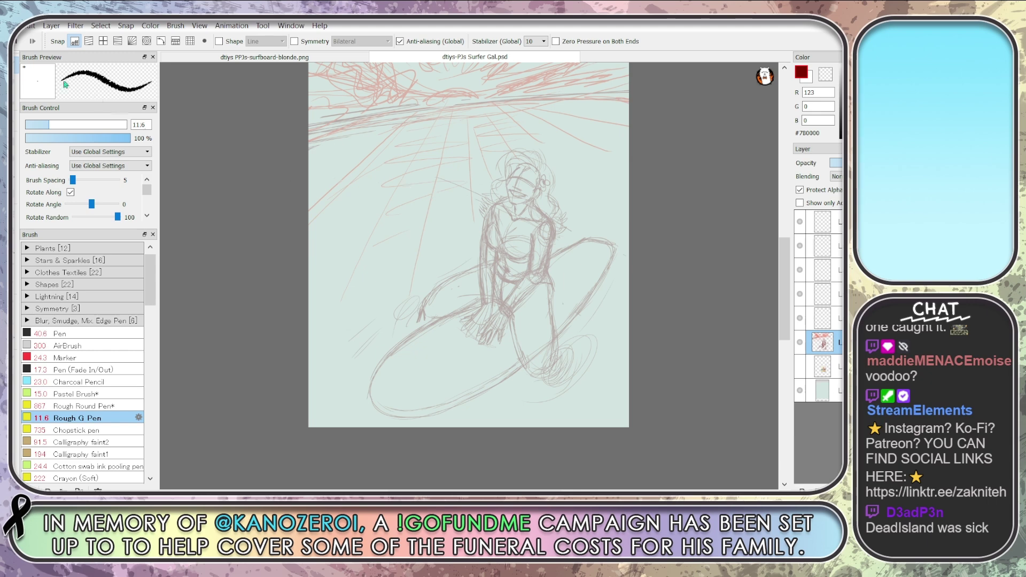
pyautogui.moveTo(97, 127); pyautogui.dragTo(138, 133)
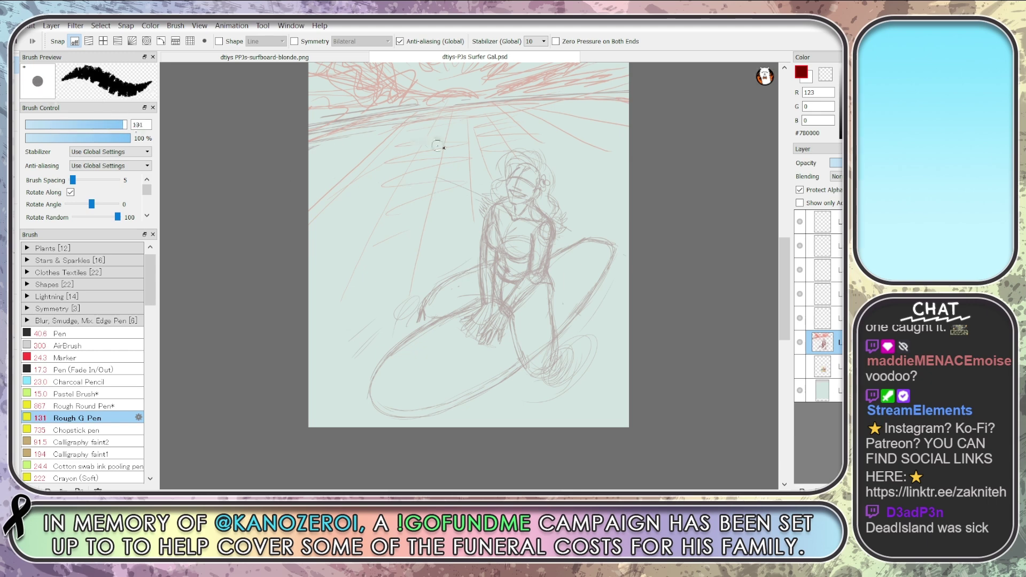
pyautogui.click(823, 222)
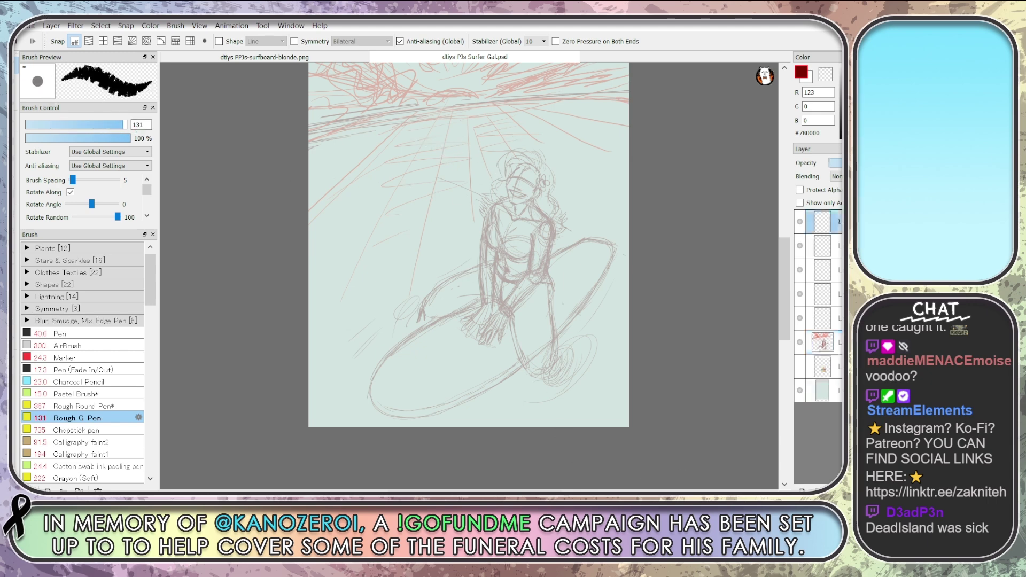
# Test the Rough G Pen with two long curved strokes across the canvas and undo both
pyautogui.moveTo(512, 113); pyautogui.dragTo(378, 322)
pyautogui.moveTo(542, 124); pyautogui.dragTo(390, 426)
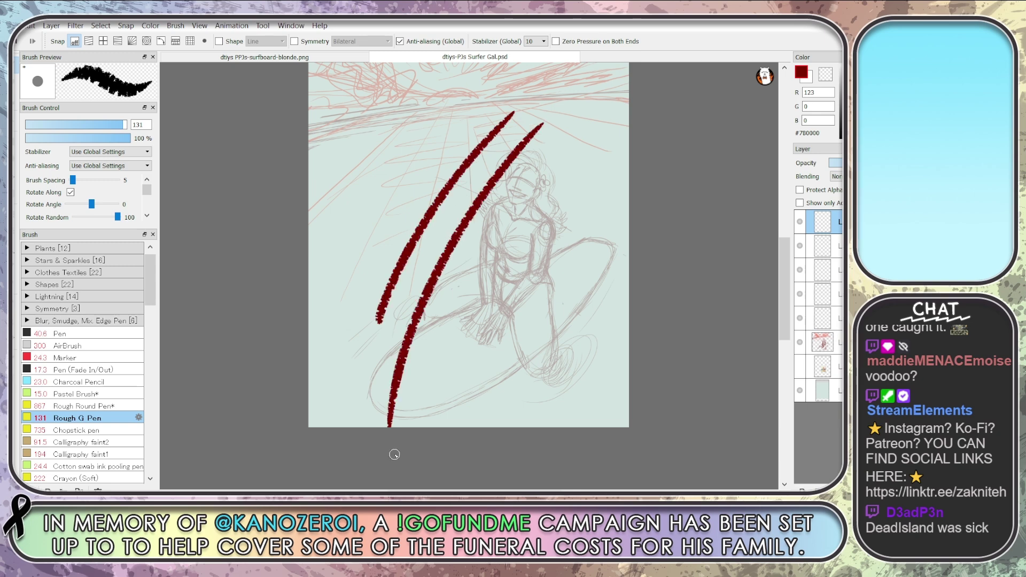
pyautogui.hotkey('ctrl', 'z')
pyautogui.hotkey('ctrl', 'z')
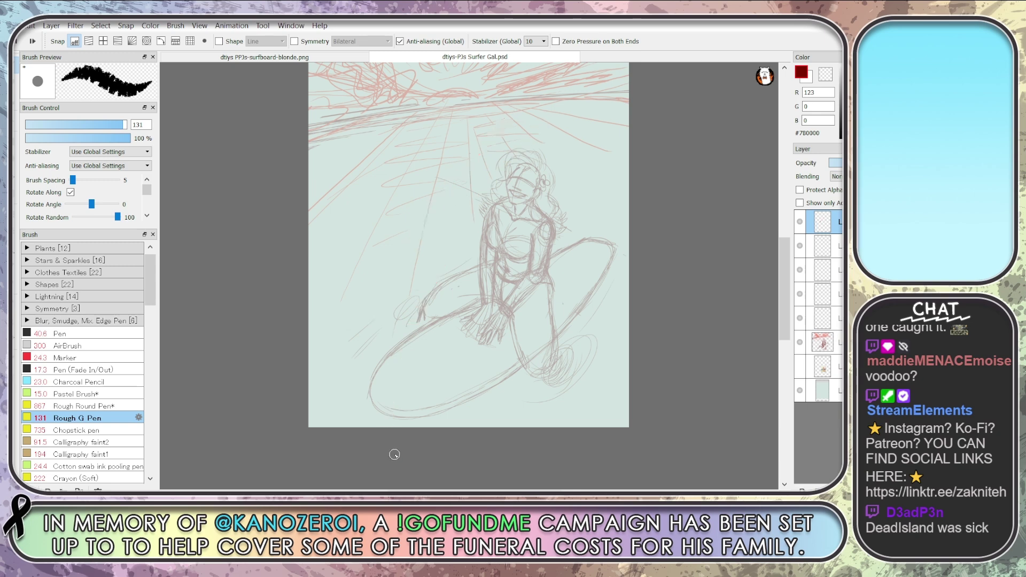
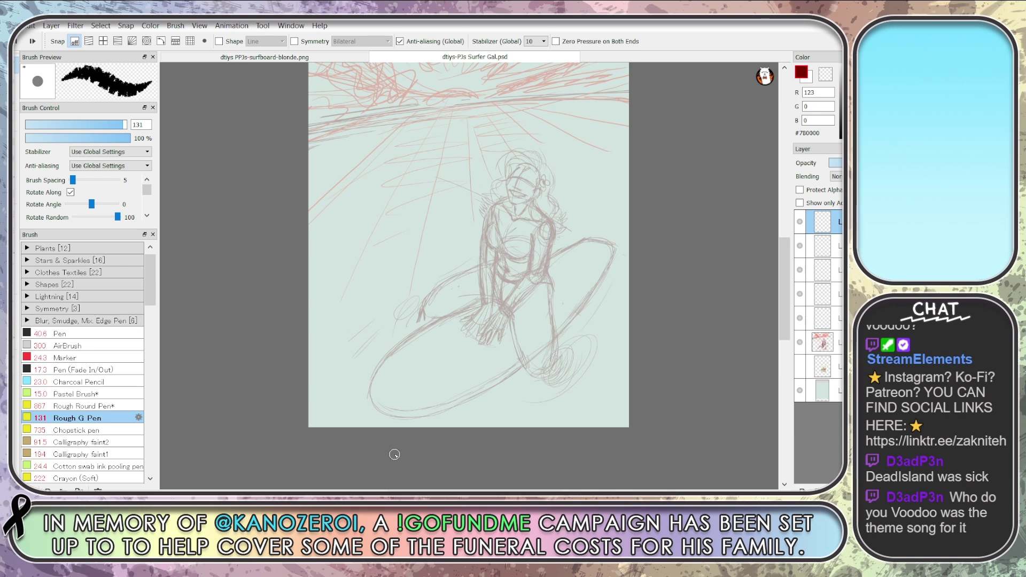
# Reduce the Rough G Pen to size 19.6, and switch to the Pen brush with its size set to 13.3
pyautogui.scroll(4, 538, 168)
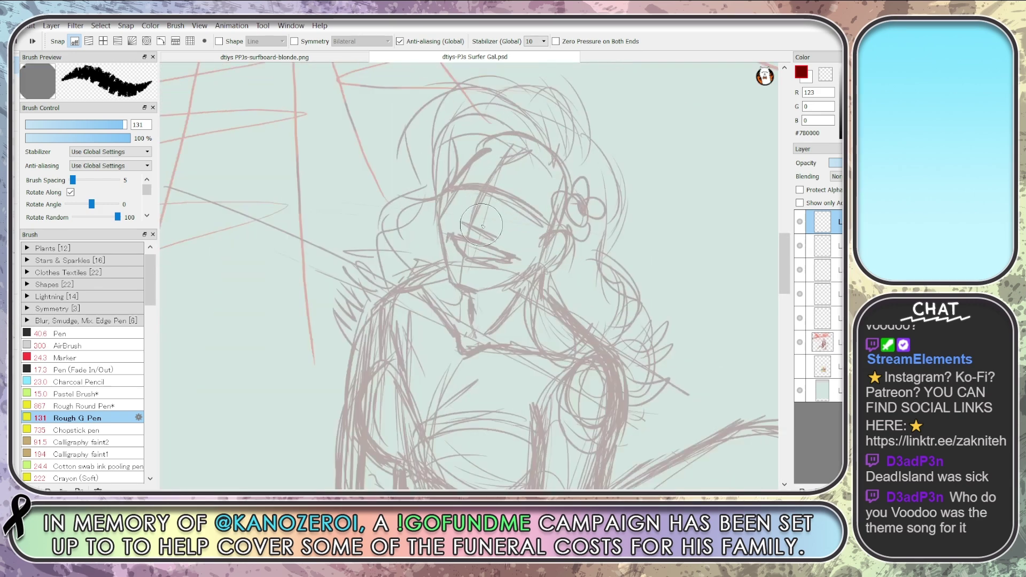
pyautogui.press('space')
pyautogui.moveTo(533, 300); pyautogui.dragTo(602, 236)
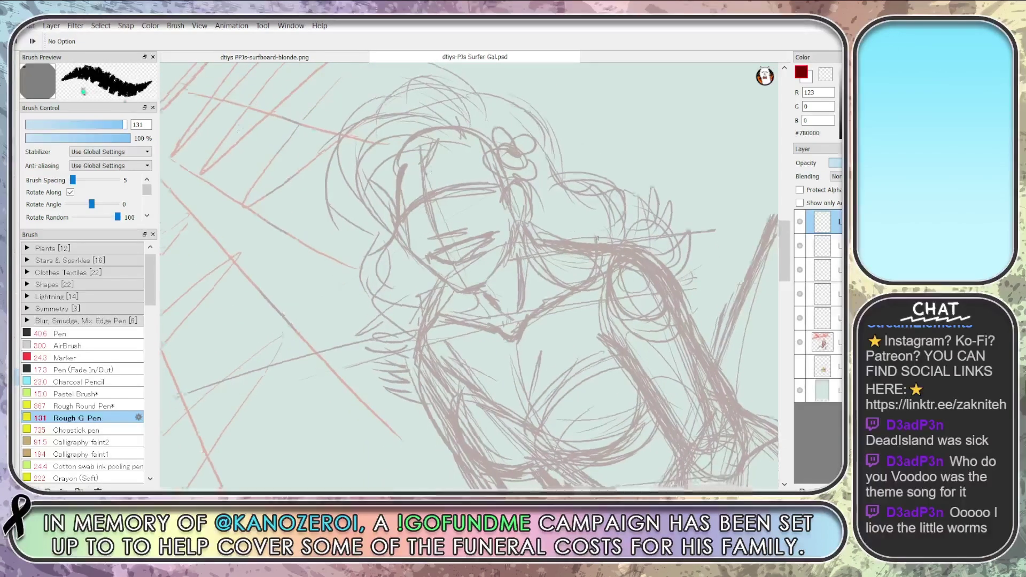
pyautogui.click(66, 124)
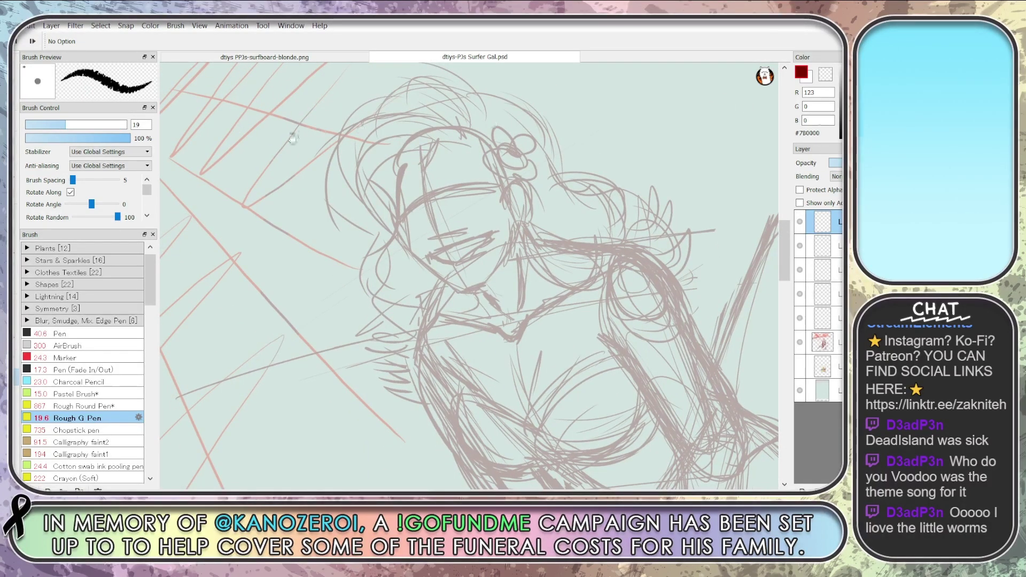
pyautogui.click(88, 332)
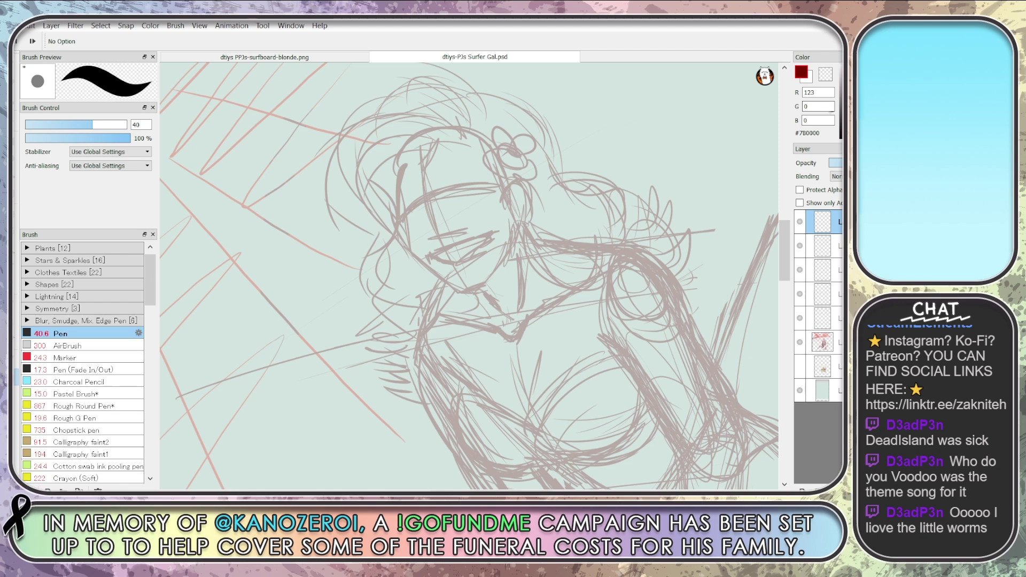
pyautogui.scroll(2, 451, 176)
pyautogui.click(16, 68)
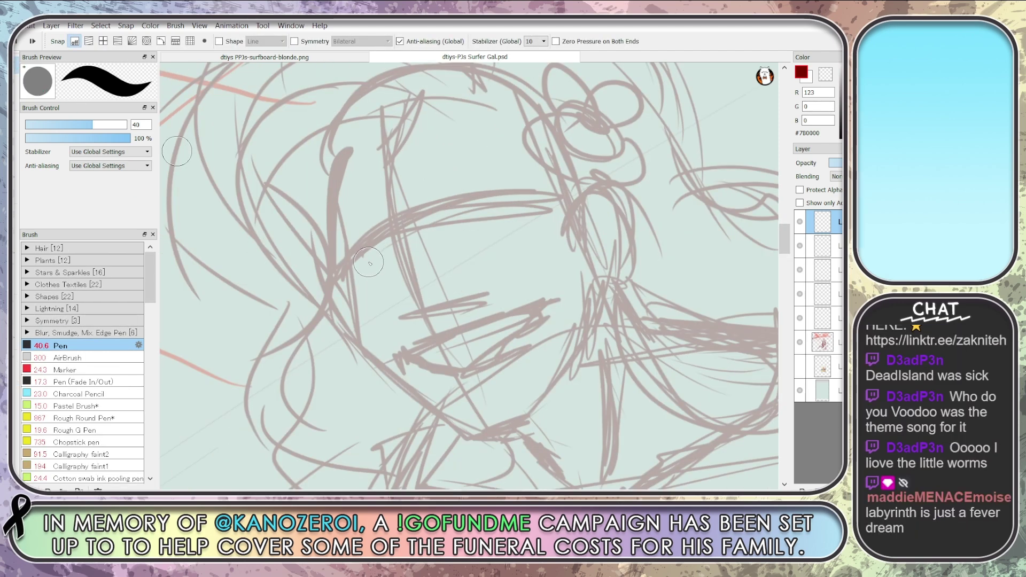
pyautogui.scroll(-1, 370, 265)
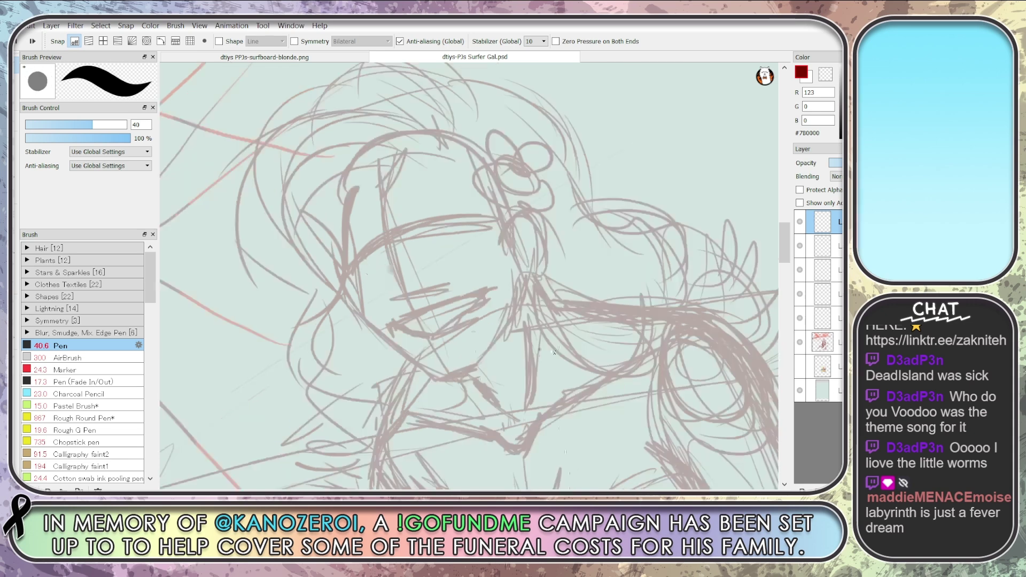
pyautogui.press('space')
pyautogui.moveTo(560, 345); pyautogui.dragTo(539, 402)
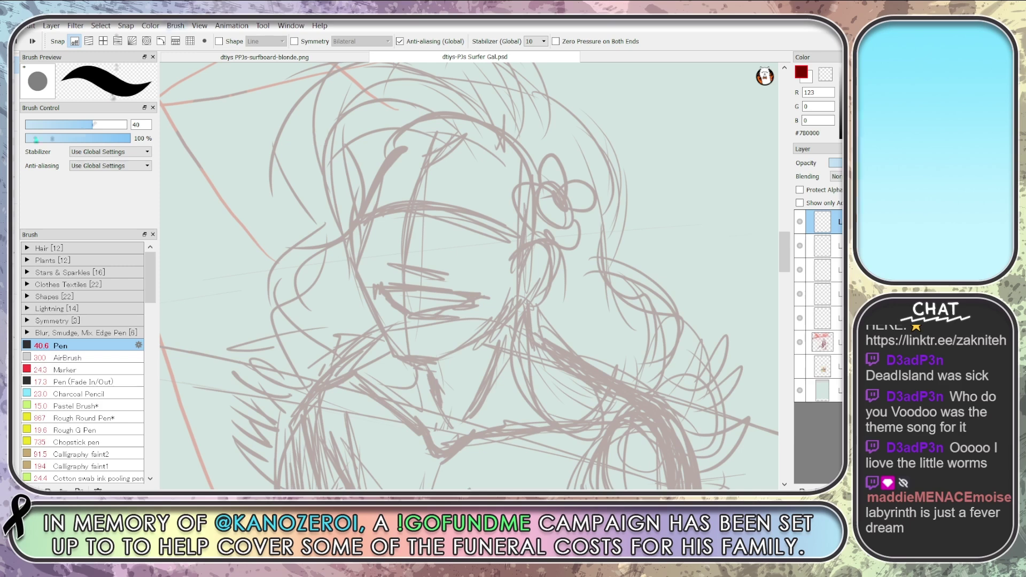
pyautogui.click(35, 139)
pyautogui.click(52, 126)
pyautogui.moveTo(58, 138); pyautogui.dragTo(176, 159)
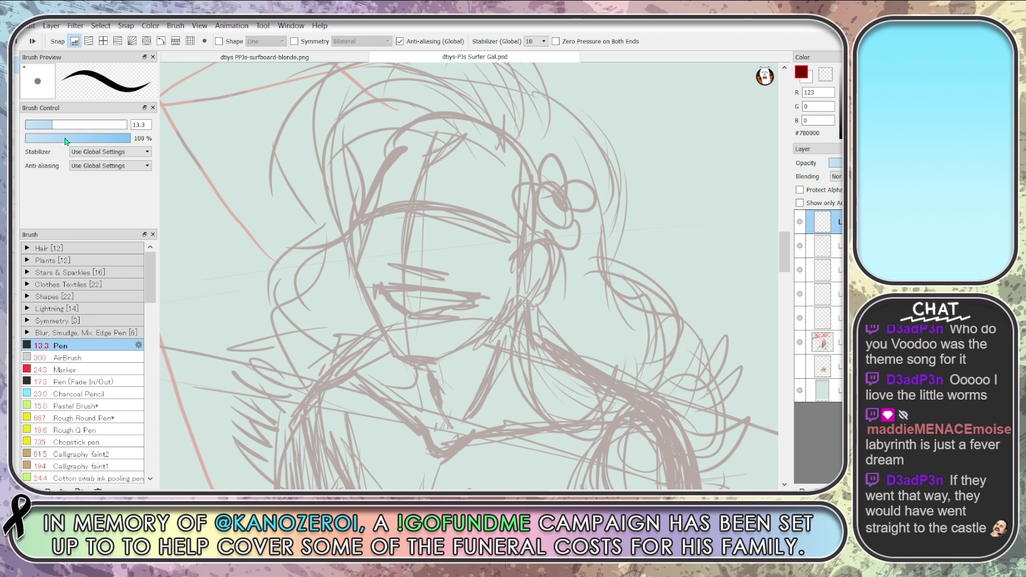
pyautogui.press('space')
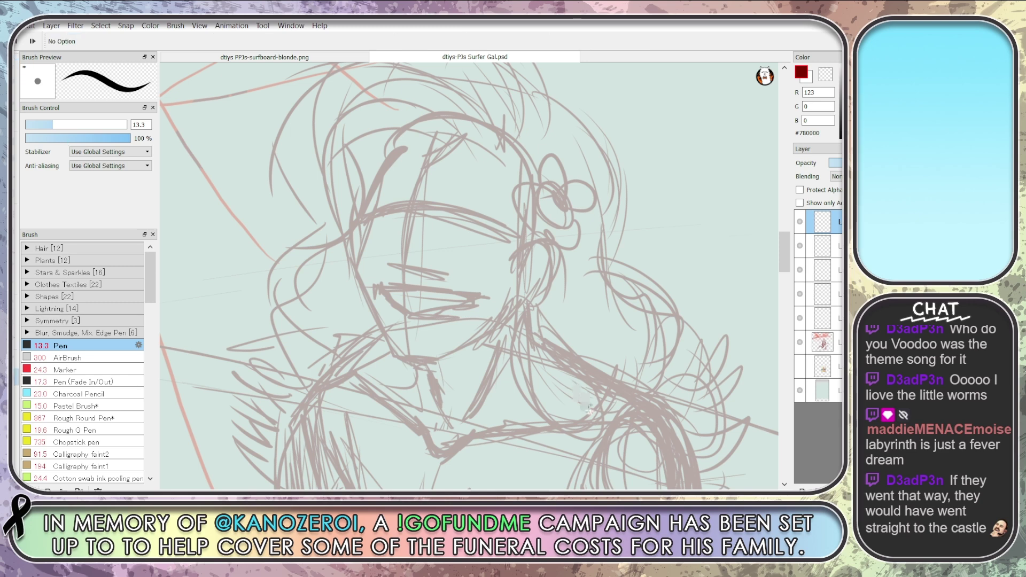
pyautogui.moveTo(586, 406); pyautogui.dragTo(599, 396)
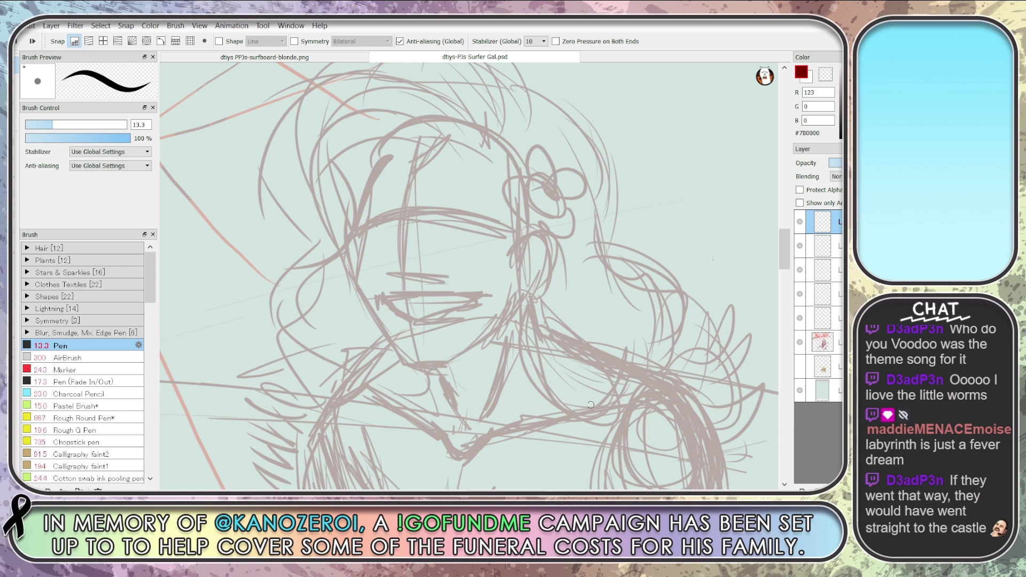
pyautogui.moveTo(414, 129)
pyautogui.mouseDown()
pyautogui.moveTo(401, 315)
pyautogui.moveTo(423, 360)
pyautogui.moveTo(402, 256)
pyautogui.mouseUp()
pyautogui.hotkey('ctrl', 'z')
pyautogui.hotkey('ctrl', 'z')
pyautogui.hotkey('ctrl', 'z')
pyautogui.hotkey('ctrl', 'z')
pyautogui.hotkey('ctrl', 'z')
pyautogui.hotkey('ctrl', 'z')
pyautogui.scroll(-2, 502, 435)
pyautogui.scroll(1, 501, 435)
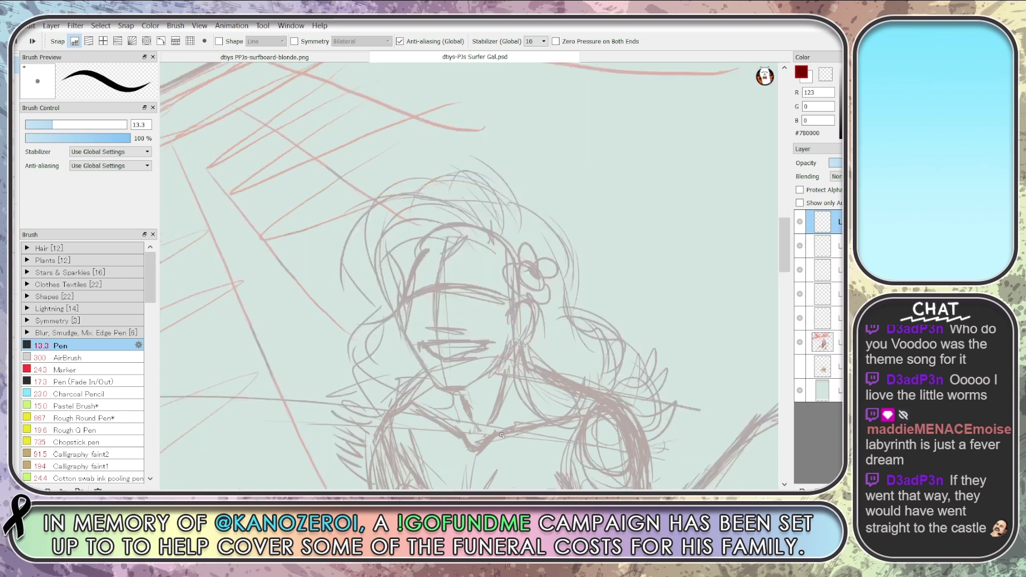
pyautogui.press('r')
pyautogui.moveTo(570, 402); pyautogui.dragTo(519, 415)
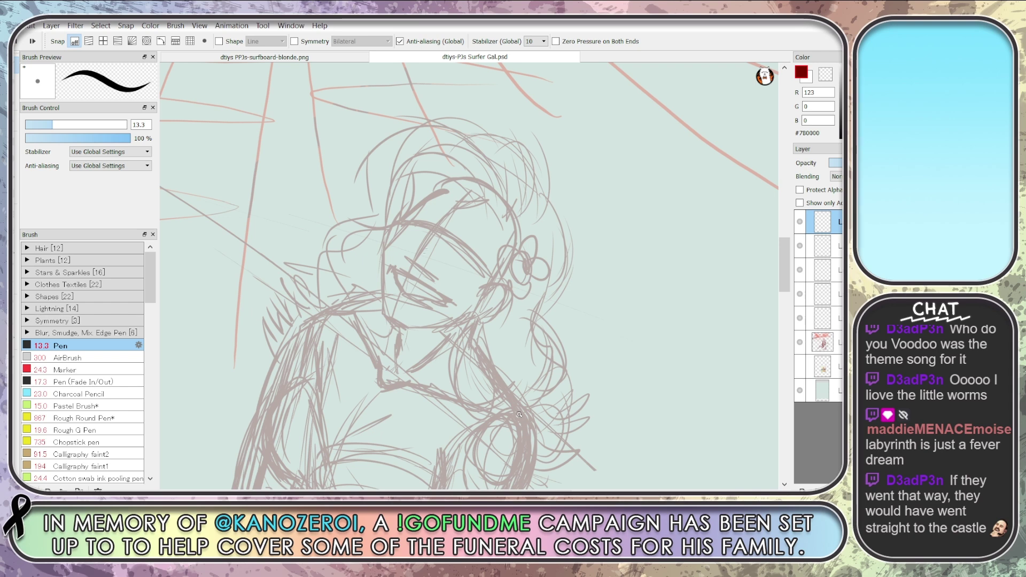
pyautogui.moveTo(410, 276)
pyautogui.mouseDown()
pyautogui.moveTo(395, 305)
pyautogui.moveTo(432, 228)
pyautogui.moveTo(416, 256)
pyautogui.moveTo(461, 204)
pyautogui.moveTo(529, 165)
pyautogui.mouseUp()
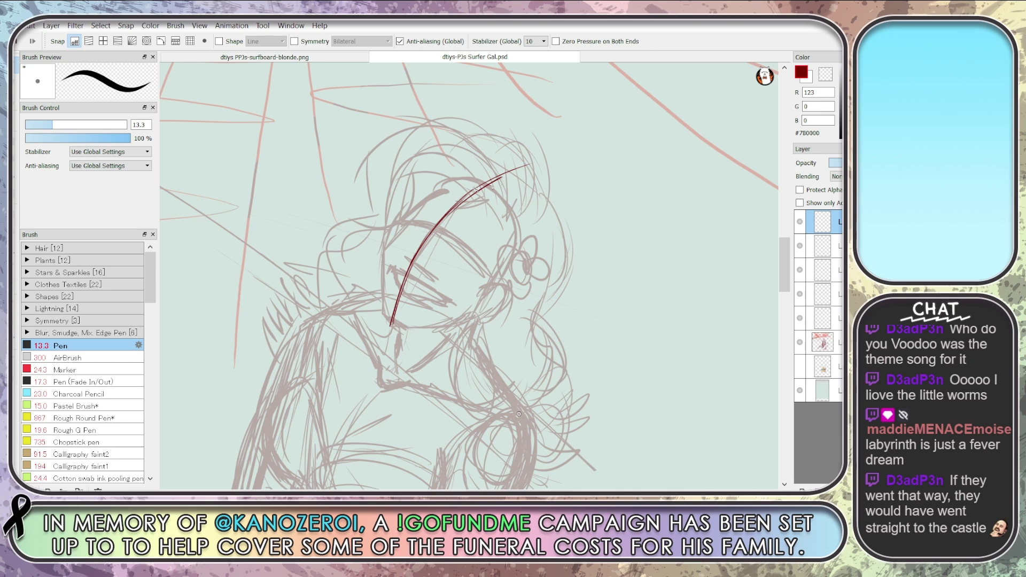
pyautogui.moveTo(462, 183); pyautogui.dragTo(404, 213)
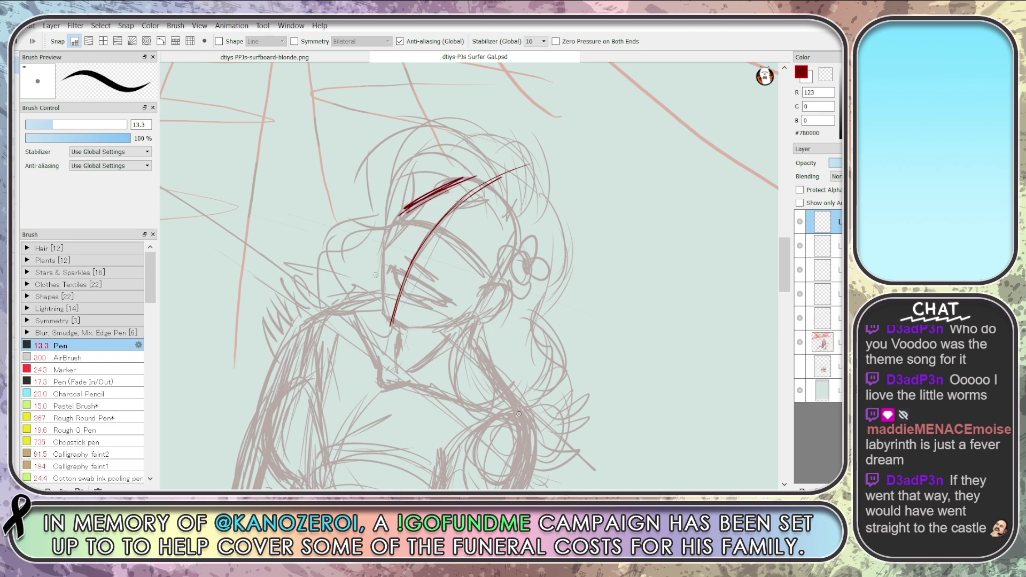
pyautogui.hotkey('ctrl', 'z')
pyautogui.hotkey('ctrl', 'z')
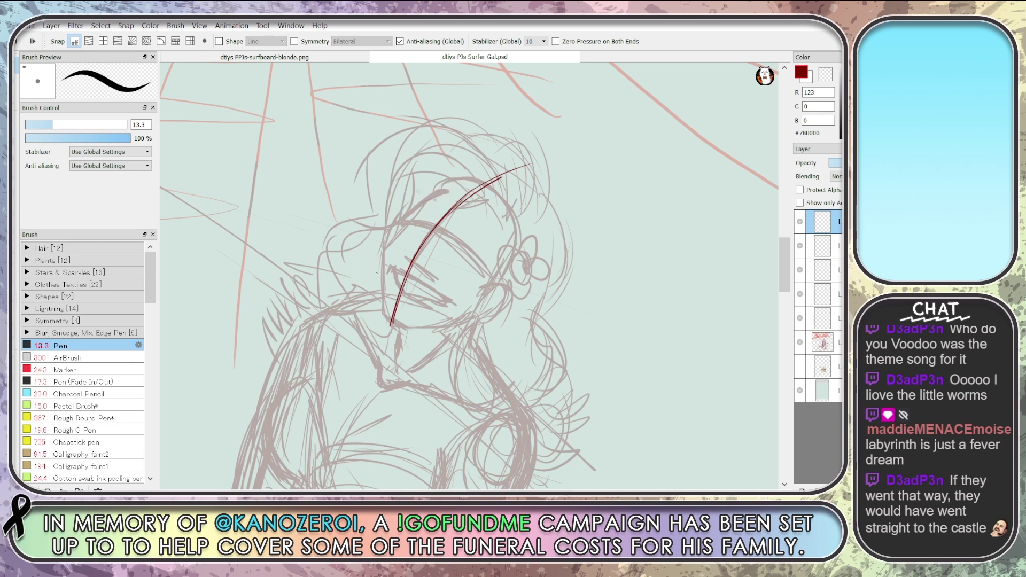
pyautogui.moveTo(417, 221)
pyautogui.mouseDown()
pyautogui.moveTo(454, 186)
pyautogui.moveTo(418, 207)
pyautogui.mouseUp()
pyautogui.hotkey('ctrl', 'z')
pyautogui.hotkey('ctrl', 'z')
pyautogui.hotkey('ctrl', 'z')
pyautogui.moveTo(411, 230); pyautogui.dragTo(483, 272)
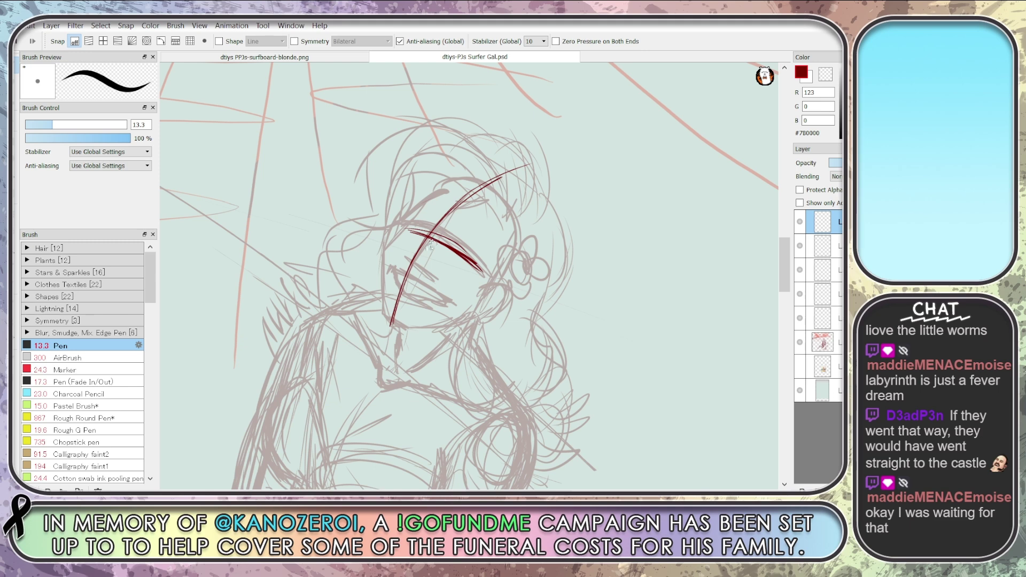
pyautogui.moveTo(407, 257)
pyautogui.mouseDown()
pyautogui.moveTo(422, 251)
pyautogui.moveTo(416, 263)
pyautogui.moveTo(428, 269)
pyautogui.moveTo(402, 257)
pyautogui.moveTo(410, 252)
pyautogui.mouseUp()
pyautogui.press('Delete')
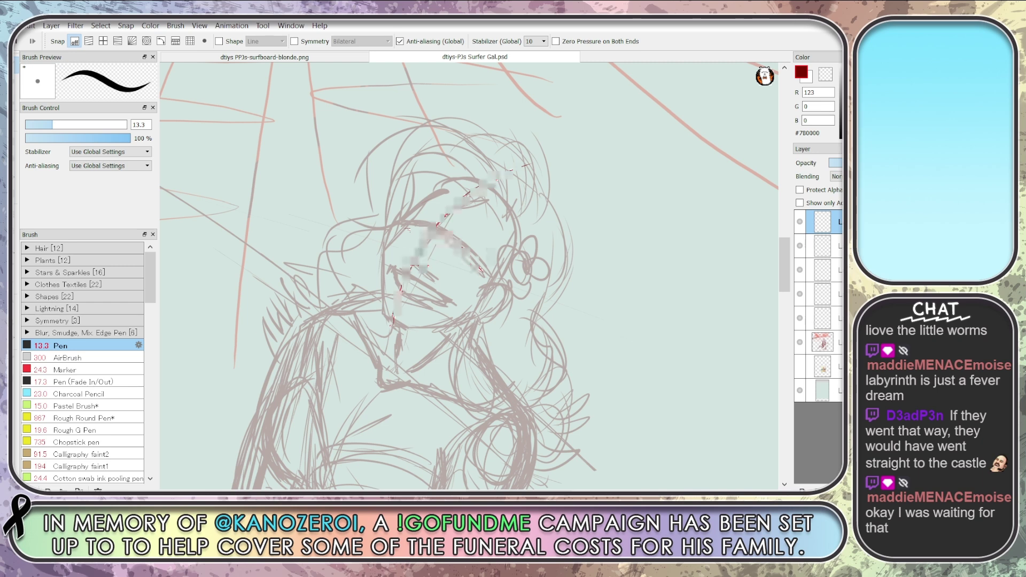
# Draw the face's curved centre guideline and the far side contour from forehead to chin in dark red over the rough
pyautogui.moveTo(479, 190)
pyautogui.mouseDown()
pyautogui.moveTo(407, 275)
pyautogui.moveTo(392, 325)
pyautogui.mouseUp()
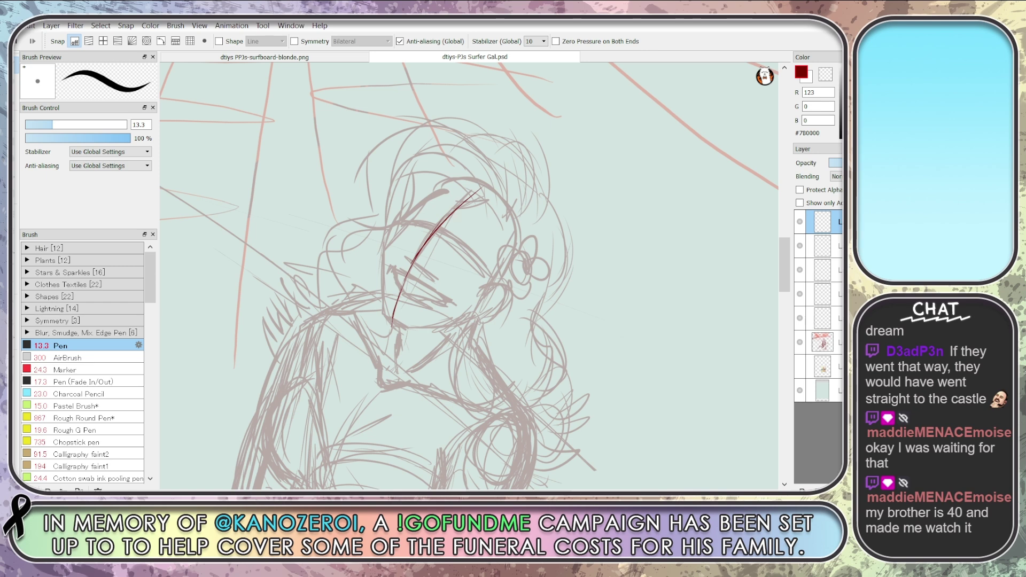
pyautogui.moveTo(459, 208)
pyautogui.mouseDown()
pyautogui.moveTo(439, 223)
pyautogui.moveTo(386, 336)
pyautogui.mouseUp()
pyautogui.moveTo(411, 214); pyautogui.dragTo(383, 291)
pyautogui.moveTo(390, 243); pyautogui.dragTo(382, 309)
pyautogui.moveTo(385, 269); pyautogui.dragTo(382, 308)
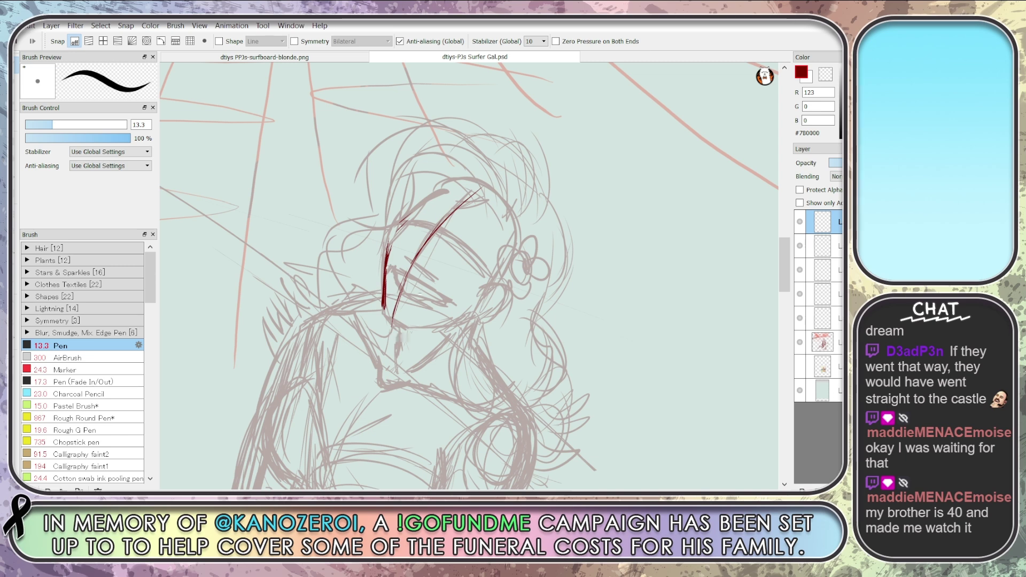
# Draw the chin, the jawline up to the near side of the head, and the ear with its inner curve
pyautogui.moveTo(381, 316); pyautogui.dragTo(404, 330)
pyautogui.moveTo(383, 290)
pyautogui.mouseDown()
pyautogui.moveTo(422, 332)
pyautogui.moveTo(469, 319)
pyautogui.mouseUp()
pyautogui.moveTo(414, 332)
pyautogui.mouseDown()
pyautogui.moveTo(462, 320)
pyautogui.moveTo(491, 290)
pyautogui.mouseUp()
pyautogui.moveTo(474, 313)
pyautogui.mouseDown()
pyautogui.moveTo(491, 285)
pyautogui.moveTo(506, 290)
pyautogui.moveTo(498, 304)
pyautogui.moveTo(476, 312)
pyautogui.moveTo(505, 290)
pyautogui.mouseUp()
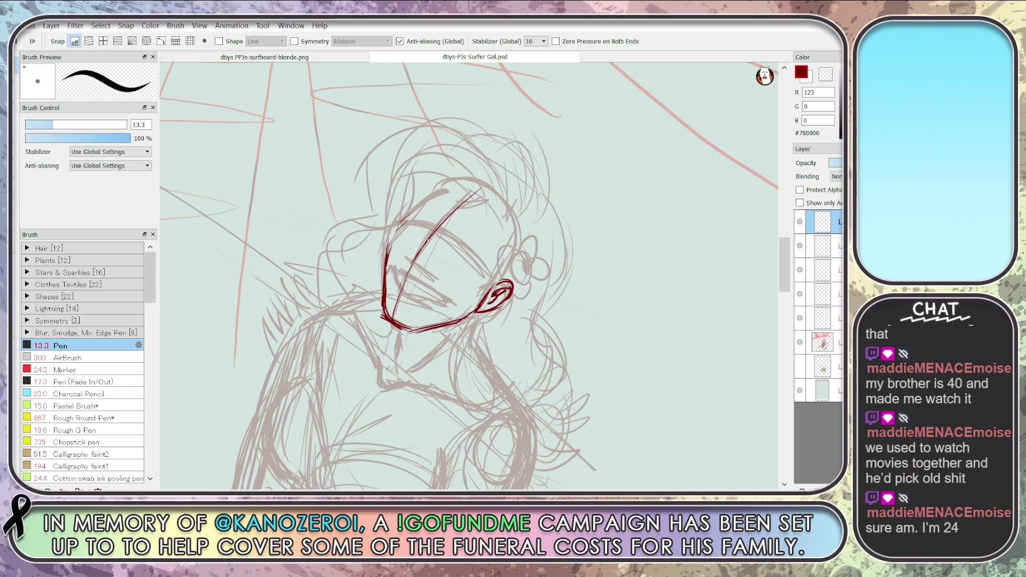
pyautogui.moveTo(434, 231); pyautogui.dragTo(433, 214)
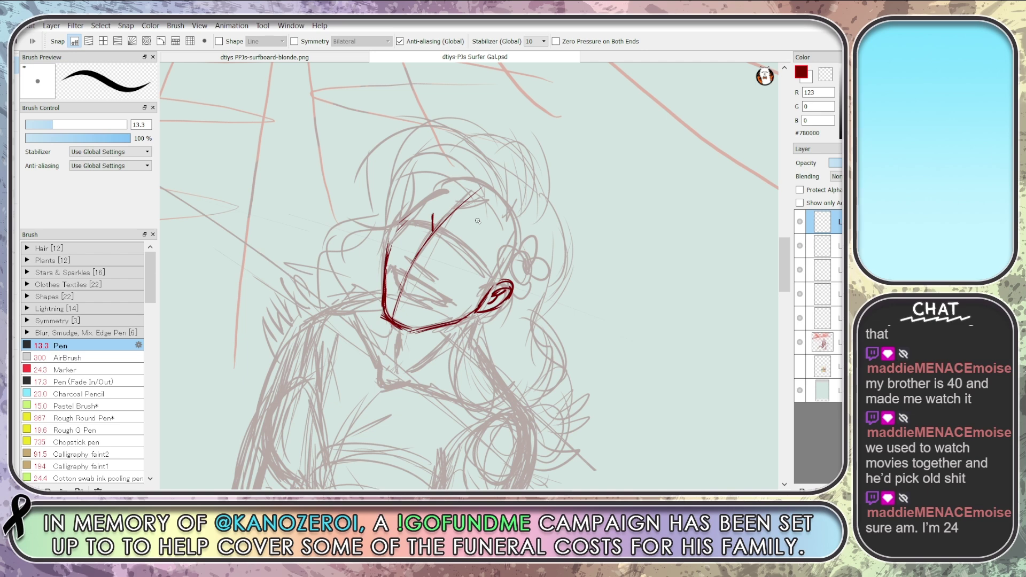
pyautogui.press('space')
pyautogui.moveTo(622, 441); pyautogui.dragTo(656, 351)
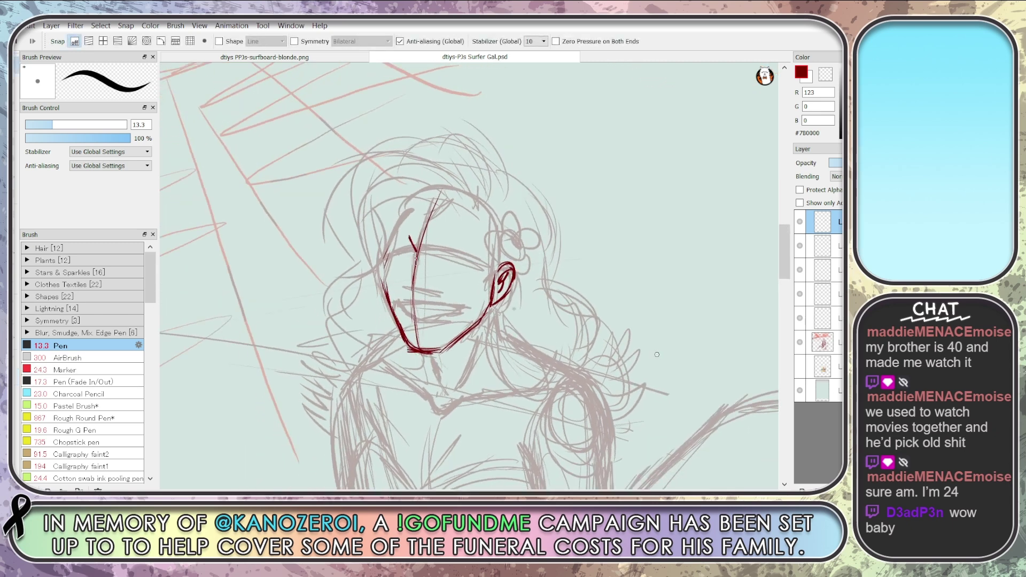
pyautogui.scroll(-3, 657, 354)
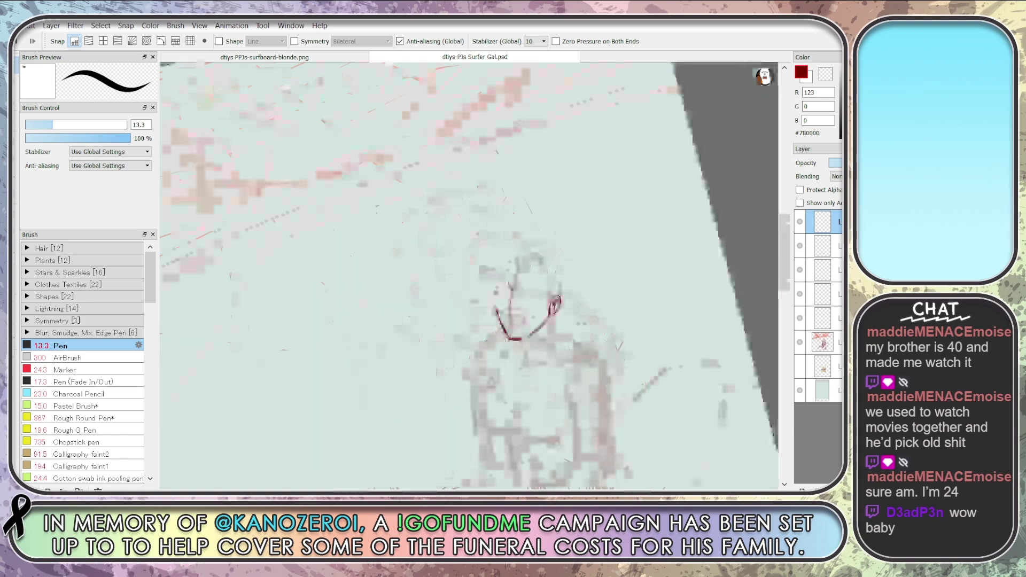
pyautogui.press('space')
pyautogui.moveTo(684, 357); pyautogui.dragTo(674, 406)
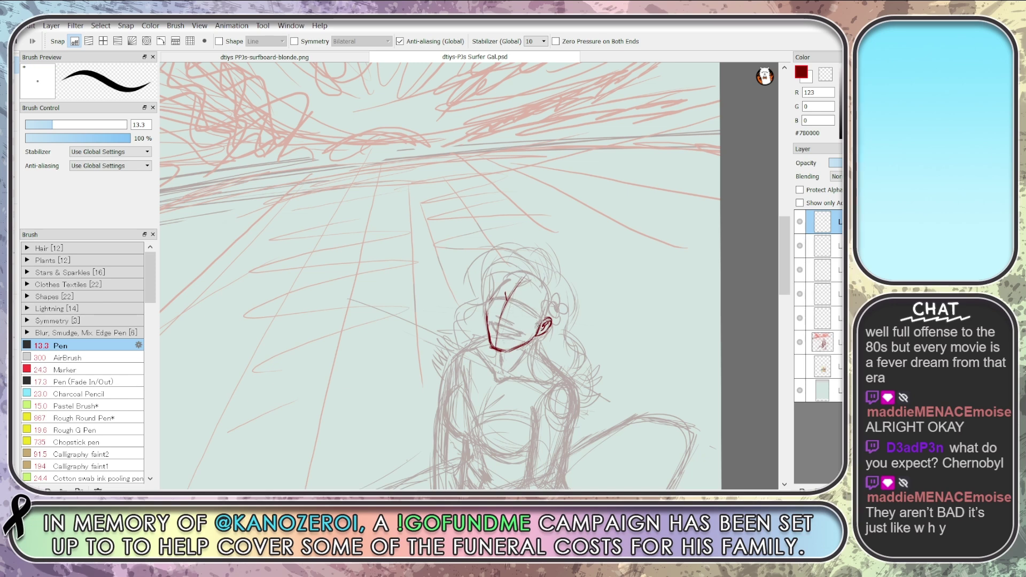
pyautogui.scroll(2, 541, 321)
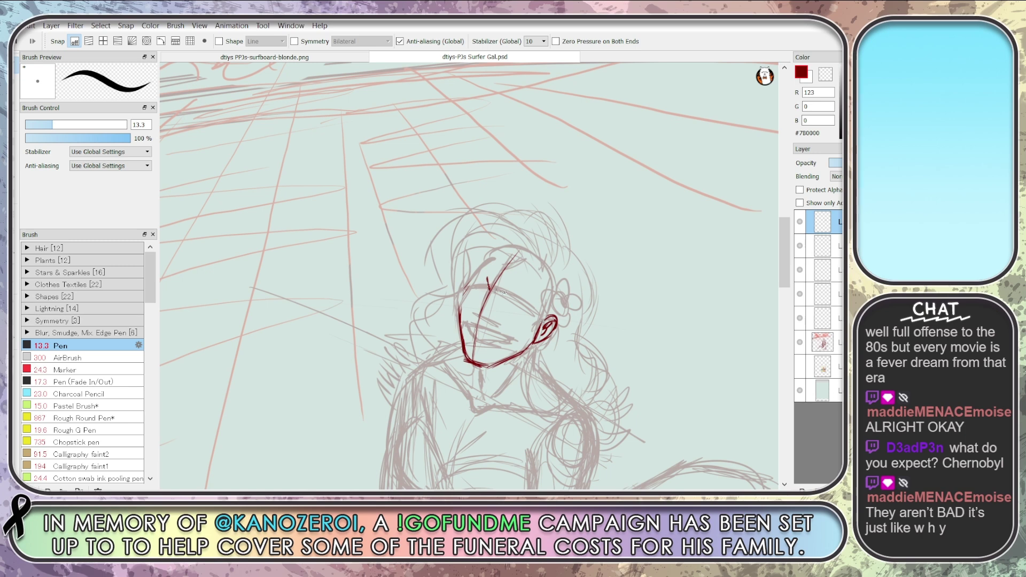
pyautogui.moveTo(509, 296); pyautogui.dragTo(520, 294)
# Erase the centre guideline and brow marks from the face, and reduce the Eraser to size 44
pyautogui.press('e')
pyautogui.moveTo(497, 300); pyautogui.dragTo(517, 286)
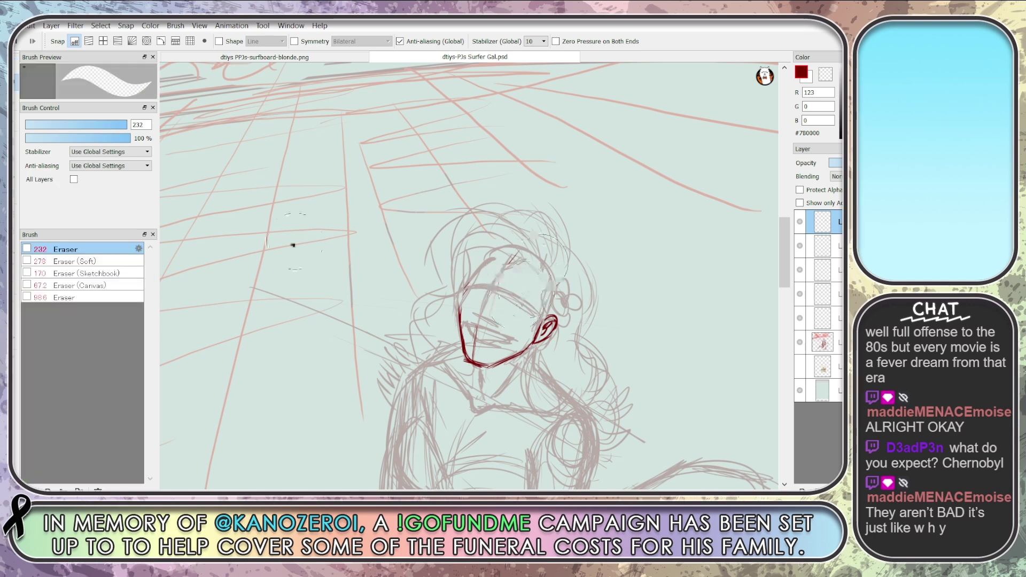
pyautogui.click(96, 124)
pyautogui.press('b')
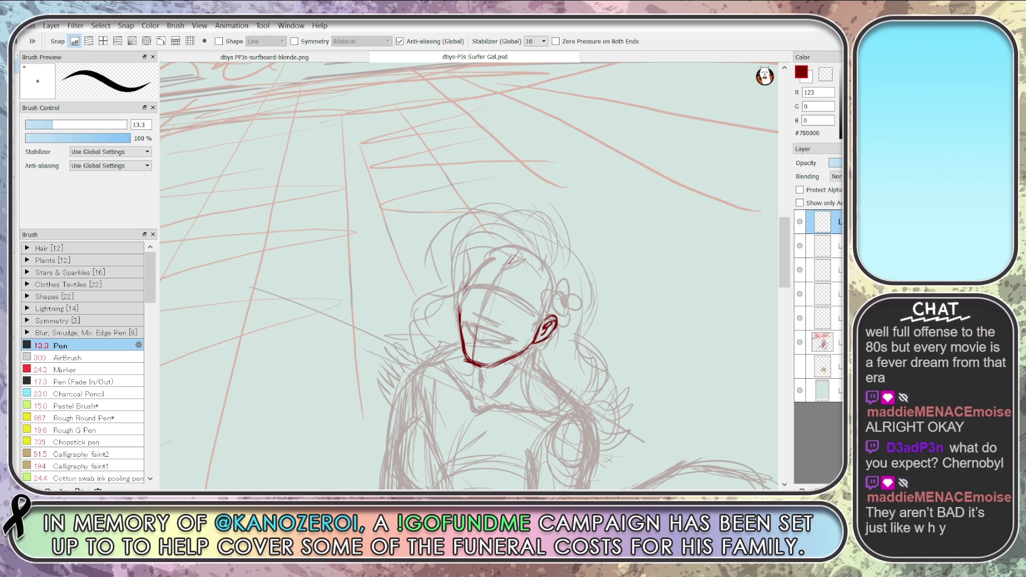
# Redraw the face's curved centre guideline with the Pen and add a shallow arc near the horizon
pyautogui.moveTo(513, 255); pyautogui.dragTo(473, 365)
pyautogui.moveTo(298, 87); pyautogui.dragTo(389, 63)
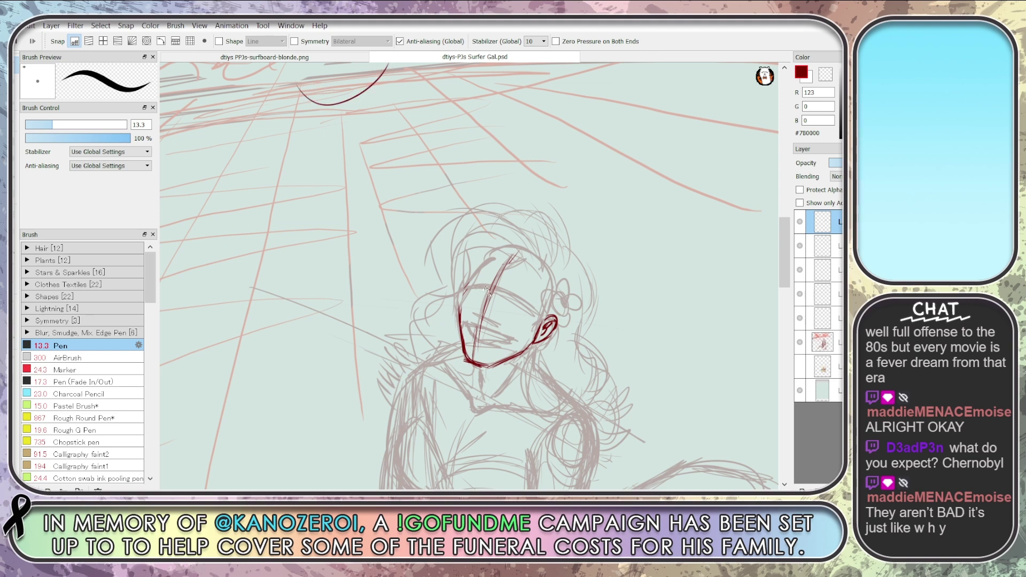
pyautogui.moveTo(491, 289)
pyautogui.mouseDown()
pyautogui.moveTo(476, 311)
pyautogui.moveTo(490, 320)
pyautogui.mouseUp()
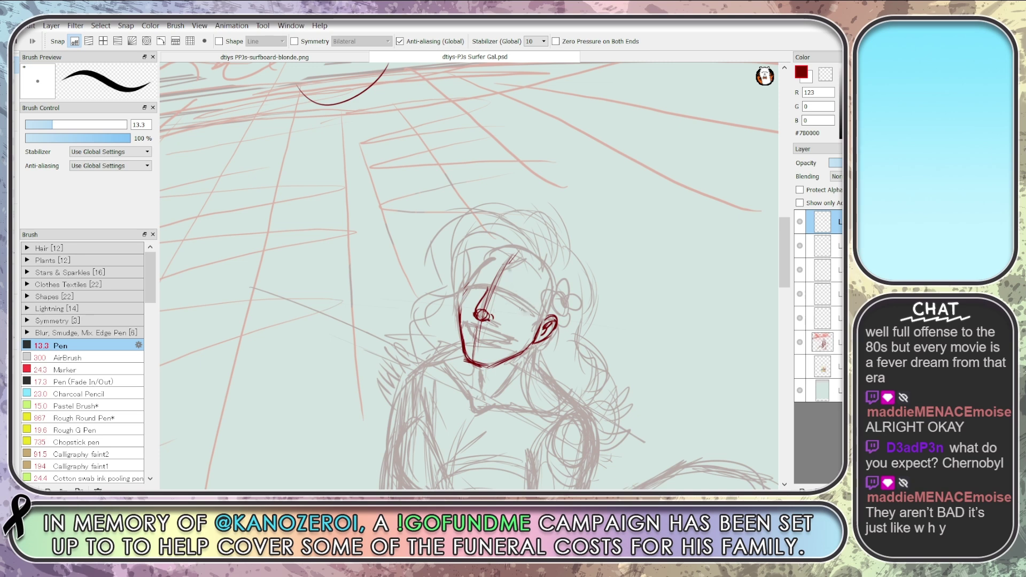
pyautogui.press('e')
pyautogui.moveTo(488, 311)
pyautogui.mouseDown()
pyautogui.moveTo(480, 314)
pyautogui.moveTo(492, 317)
pyautogui.mouseUp()
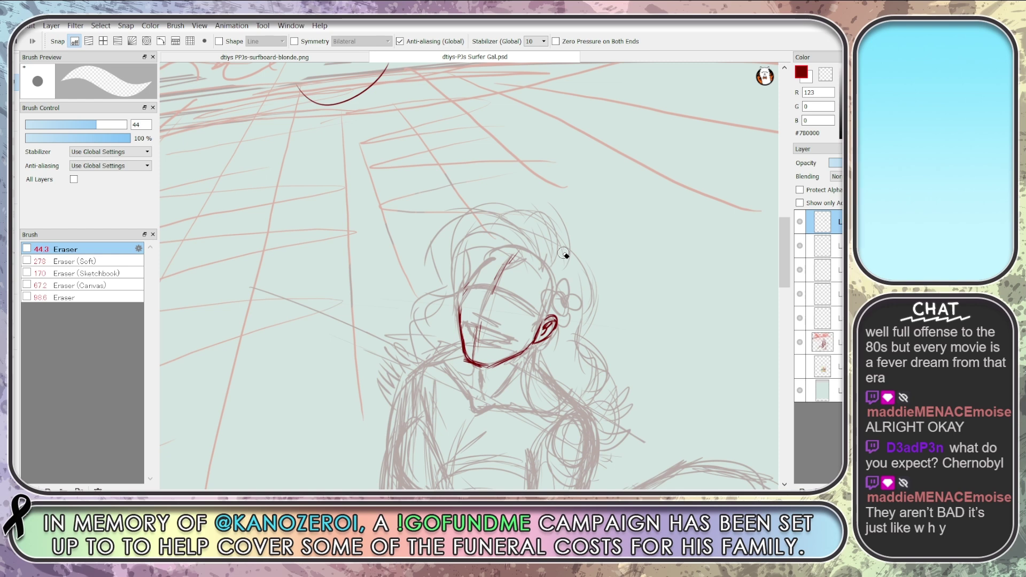
# Draw the nose on the centre guideline with a round tip, a small nostril circle and the bridge, using the Pen at size 8.8
pyautogui.press('b')
pyautogui.moveTo(479, 312)
pyautogui.mouseDown()
pyautogui.moveTo(496, 319)
pyautogui.moveTo(487, 316)
pyautogui.mouseUp()
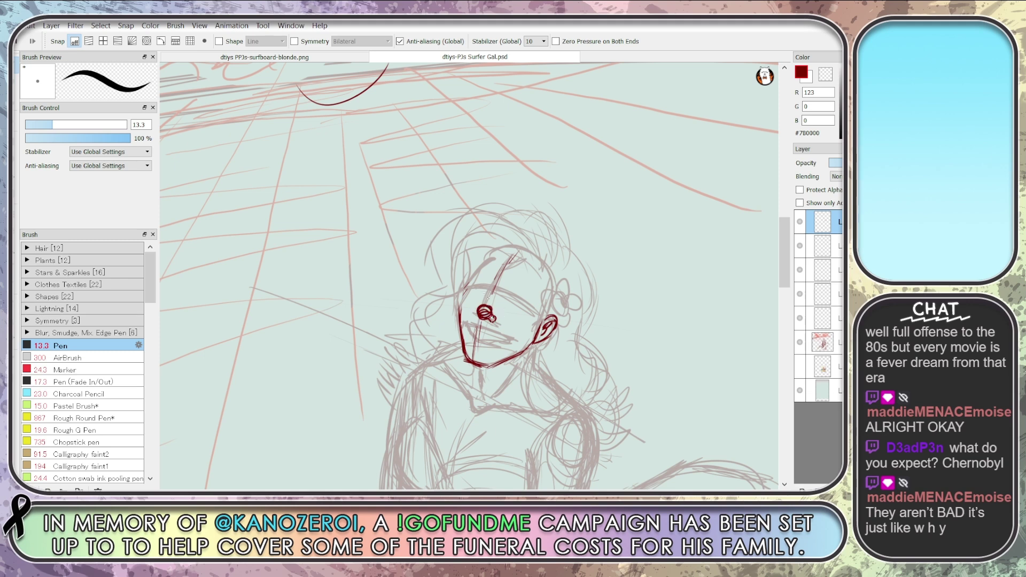
pyautogui.click(43, 124)
pyautogui.hotkey('ctrl', 'z')
pyautogui.moveTo(490, 313); pyautogui.dragTo(477, 315)
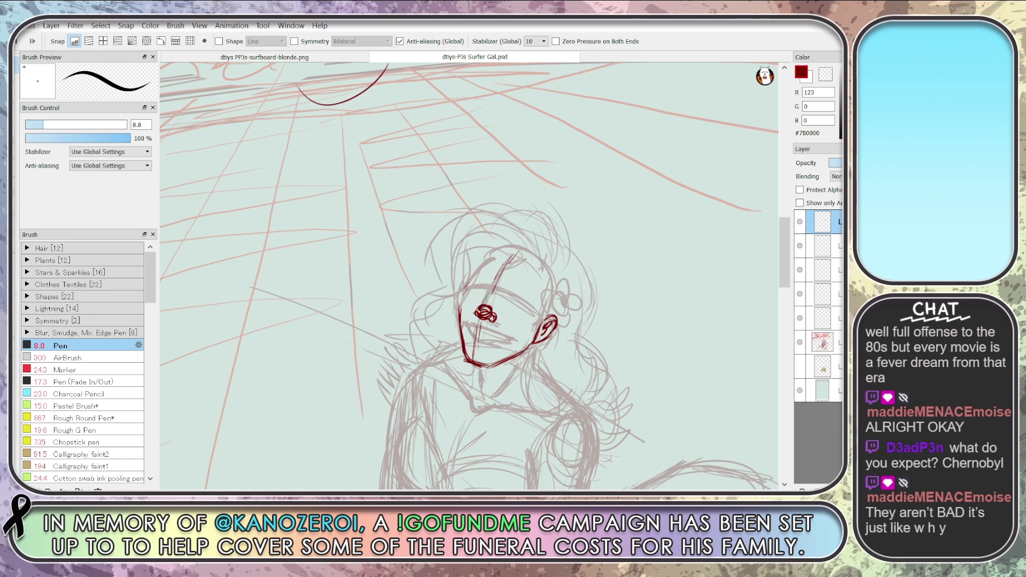
pyautogui.moveTo(490, 294)
pyautogui.mouseDown()
pyautogui.moveTo(477, 311)
pyautogui.moveTo(489, 309)
pyautogui.mouseUp()
pyautogui.moveTo(496, 293)
pyautogui.mouseDown()
pyautogui.moveTo(491, 312)
pyautogui.moveTo(478, 314)
pyautogui.mouseUp()
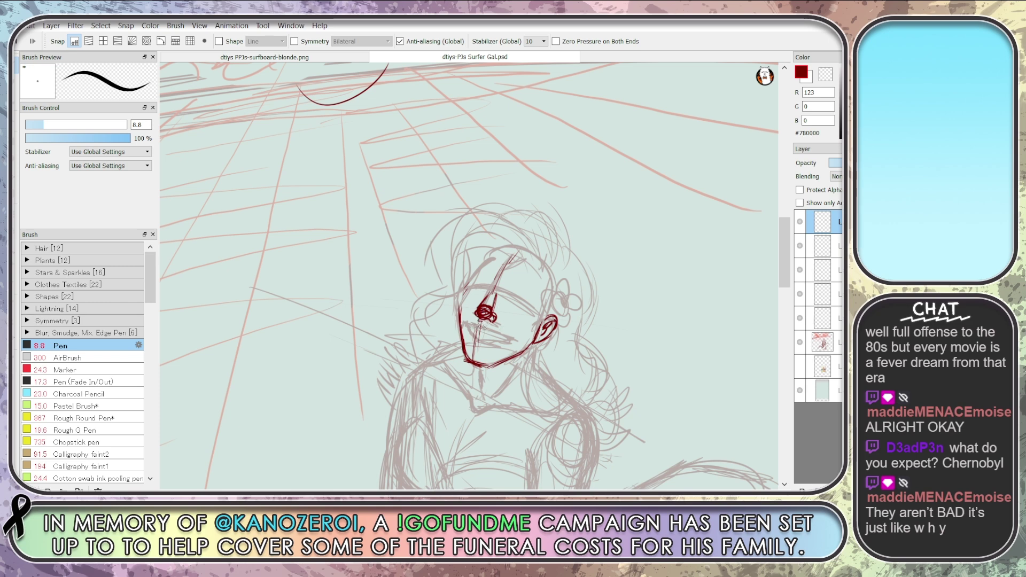
# Draw a smiling mouth with upper and lower lips beneath the nose, following the rough
pyautogui.moveTo(475, 327); pyautogui.dragTo(512, 341)
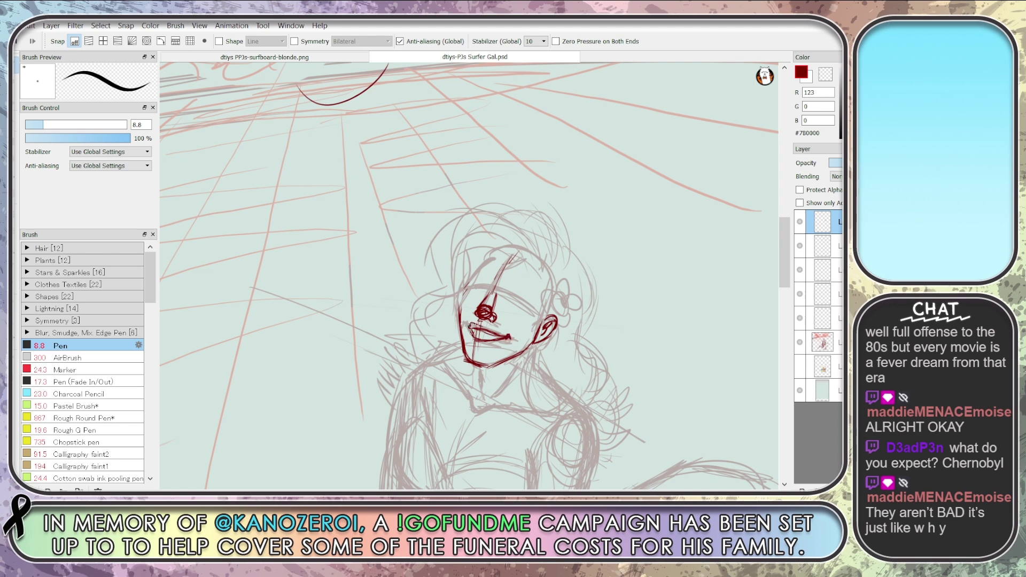
pyautogui.moveTo(489, 327)
pyautogui.mouseDown()
pyautogui.moveTo(505, 335)
pyautogui.moveTo(469, 340)
pyautogui.moveTo(490, 349)
pyautogui.mouseUp()
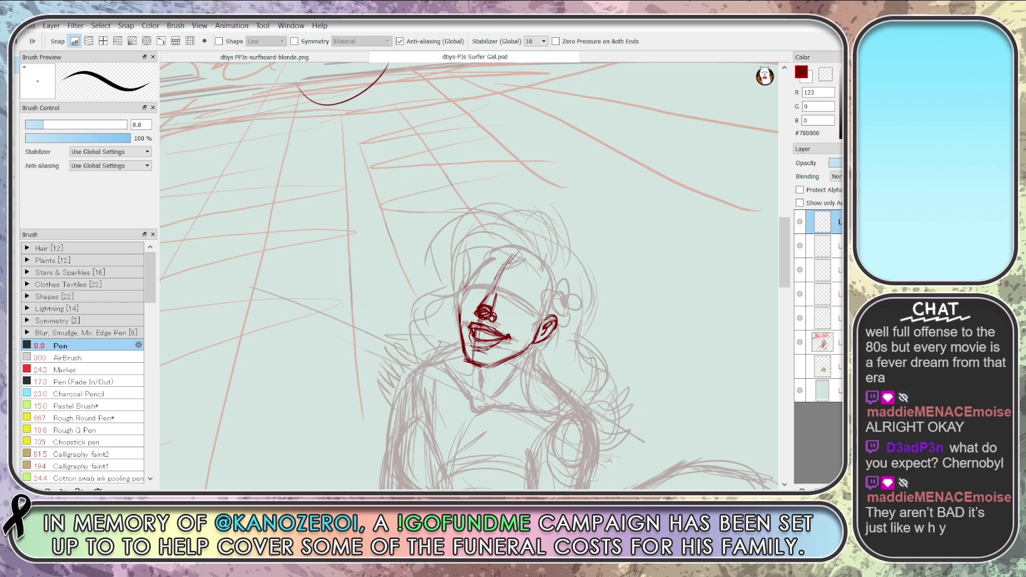
# Lasso the smiling mouth and nudge it into place beneath the nose, then clear the selection
pyautogui.press('l')
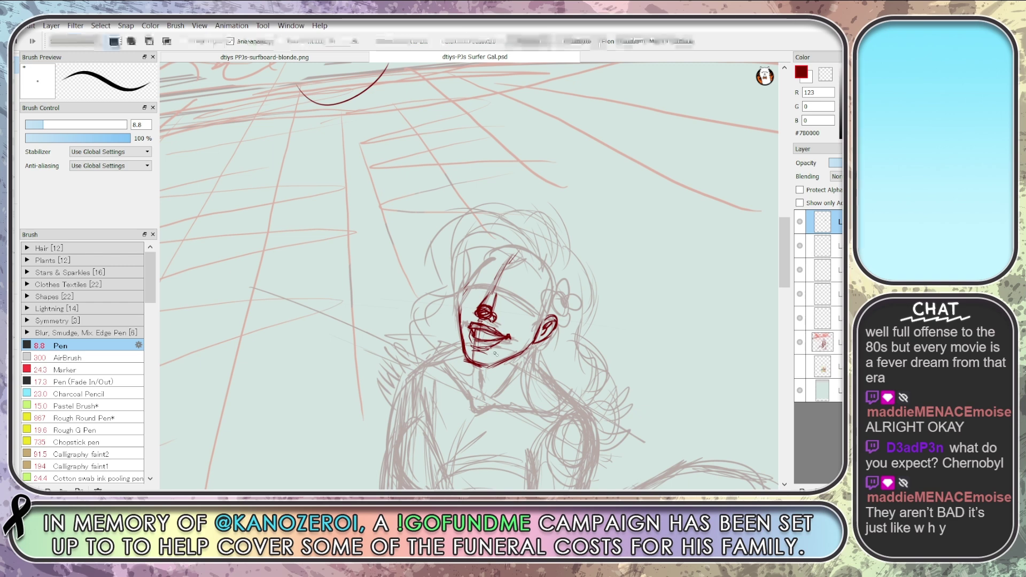
pyautogui.moveTo(508, 313)
pyautogui.mouseDown()
pyautogui.moveTo(482, 286)
pyautogui.moveTo(469, 314)
pyautogui.moveTo(475, 356)
pyautogui.moveTo(494, 330)
pyautogui.mouseUp()
pyautogui.press('v')
pyautogui.hotkey('ctrl', 'd')
pyautogui.press('b')
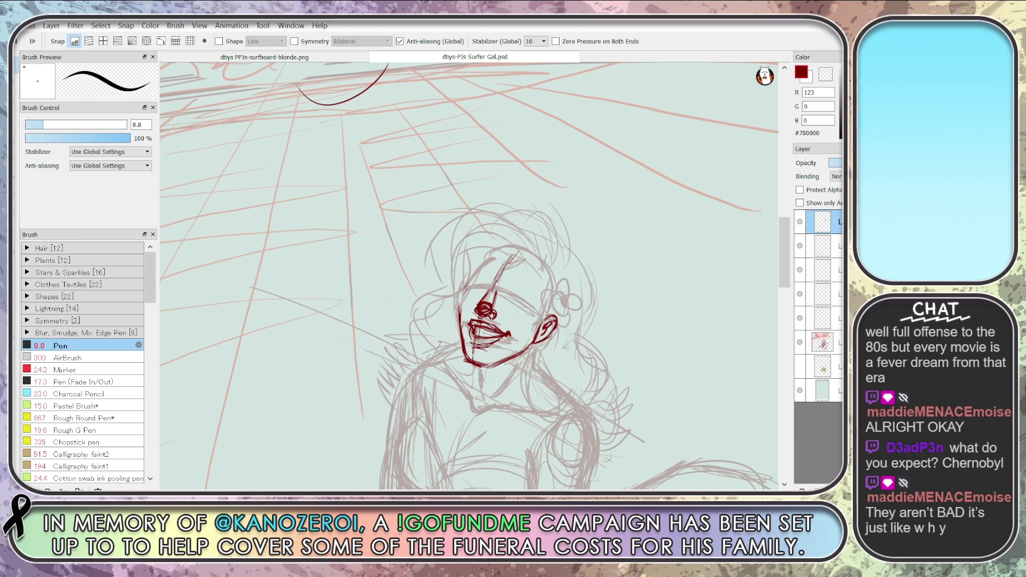
# Refine the lines around the mouth and nose with the Pen and rough in both eyes along the brow guideline
pyautogui.press('space')
pyautogui.moveTo(594, 409); pyautogui.dragTo(604, 365)
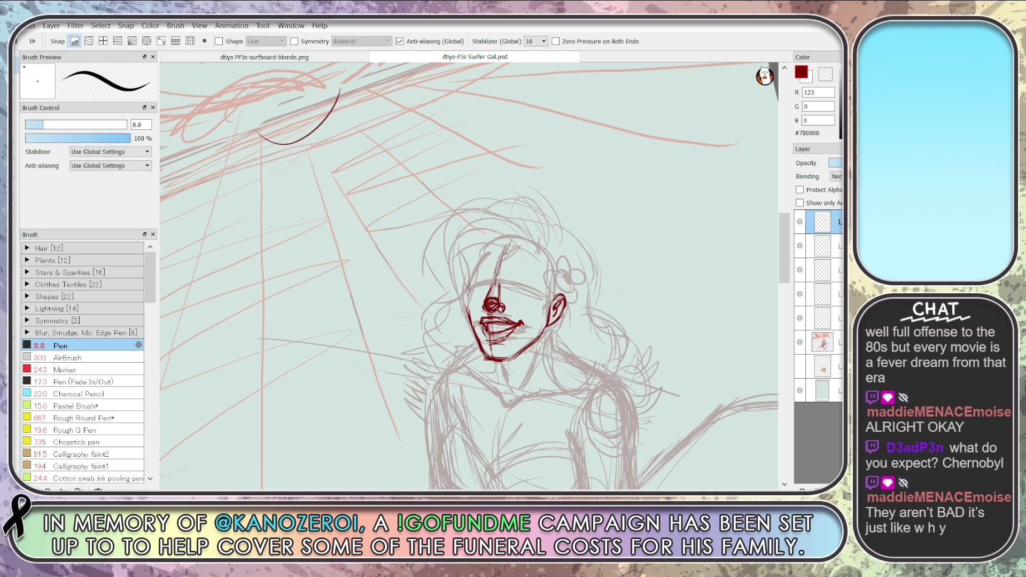
pyautogui.moveTo(481, 324); pyautogui.dragTo(489, 340)
pyautogui.moveTo(482, 312); pyautogui.dragTo(494, 314)
pyautogui.moveTo(486, 305)
pyautogui.mouseDown()
pyautogui.moveTo(483, 316)
pyautogui.moveTo(497, 287)
pyautogui.moveTo(484, 303)
pyautogui.moveTo(502, 309)
pyautogui.moveTo(501, 290)
pyautogui.moveTo(522, 293)
pyautogui.moveTo(479, 291)
pyautogui.moveTo(495, 287)
pyautogui.moveTo(534, 297)
pyautogui.mouseUp()
pyautogui.hotkey('ctrl', 'z')
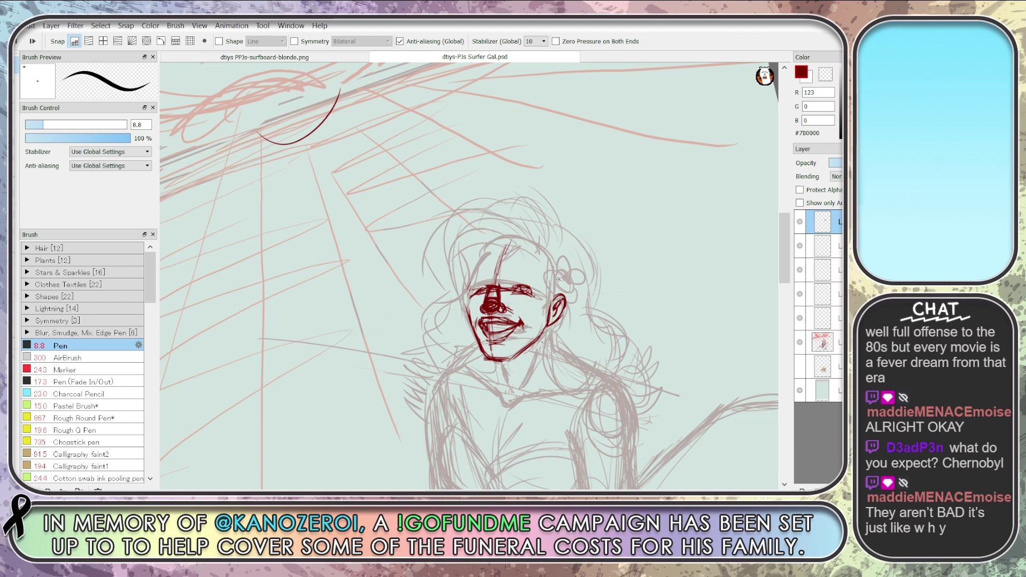
pyautogui.moveTo(518, 291)
pyautogui.mouseDown()
pyautogui.moveTo(542, 290)
pyautogui.moveTo(486, 296)
pyautogui.mouseUp()
pyautogui.moveTo(485, 286)
pyautogui.mouseDown()
pyautogui.moveTo(472, 298)
pyautogui.moveTo(486, 287)
pyautogui.moveTo(529, 294)
pyautogui.mouseUp()
pyautogui.hotkey('ctrl', 'z')
pyautogui.hotkey('ctrl', 'z')
pyautogui.hotkey('ctrl', 'z')
pyautogui.hotkey('ctrl', 'z')
pyautogui.hotkey('ctrl', 'z')
pyautogui.hotkey('ctrl', 'z')
# Erase the heavy lines between the eyes with the Eraser at size 27 and redraw both eyes with the Pen
pyautogui.press('e')
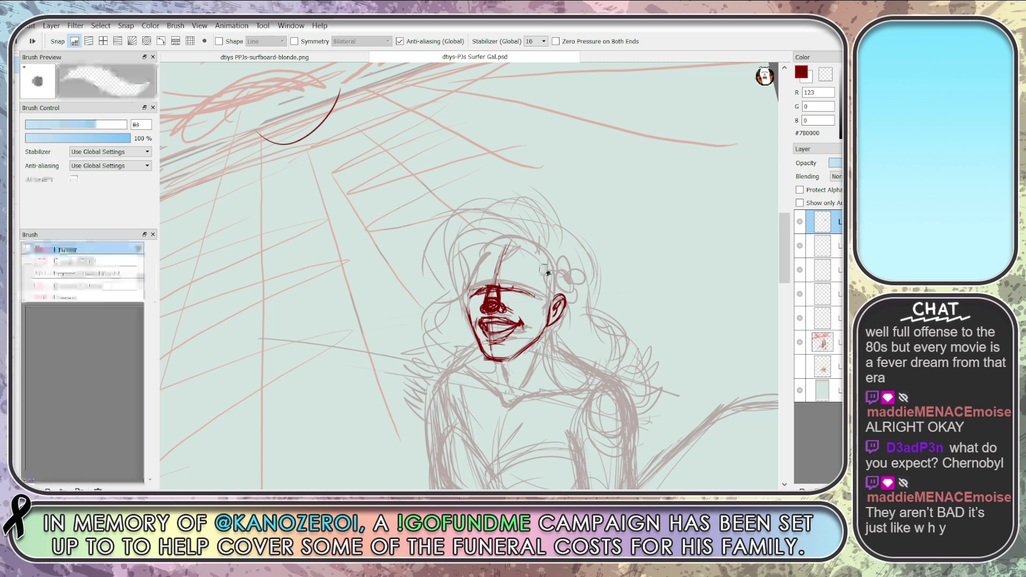
pyautogui.moveTo(91, 125); pyautogui.dragTo(79, 125)
pyautogui.moveTo(488, 287)
pyautogui.mouseDown()
pyautogui.moveTo(490, 306)
pyautogui.moveTo(498, 288)
pyautogui.mouseUp()
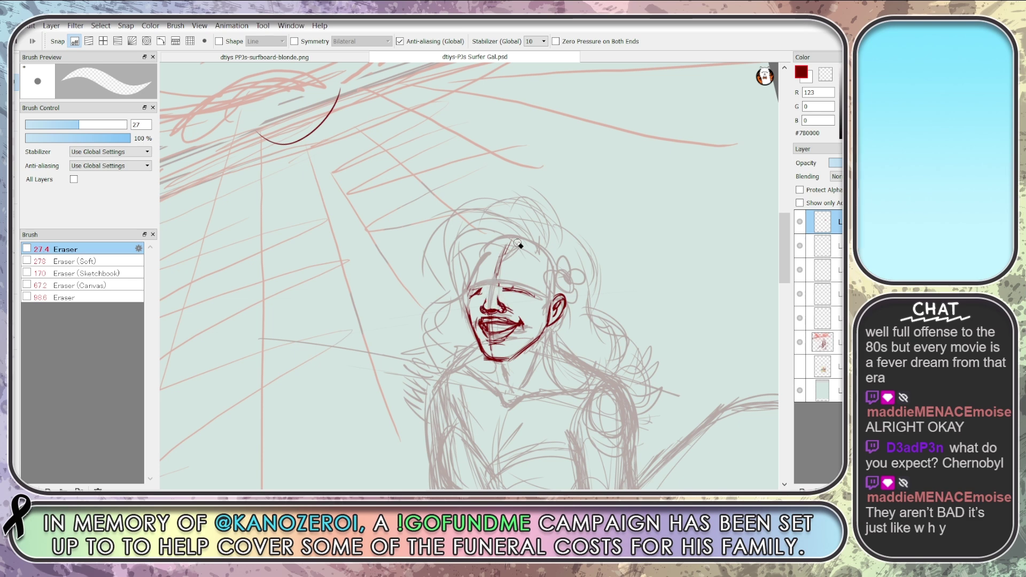
pyautogui.press('b')
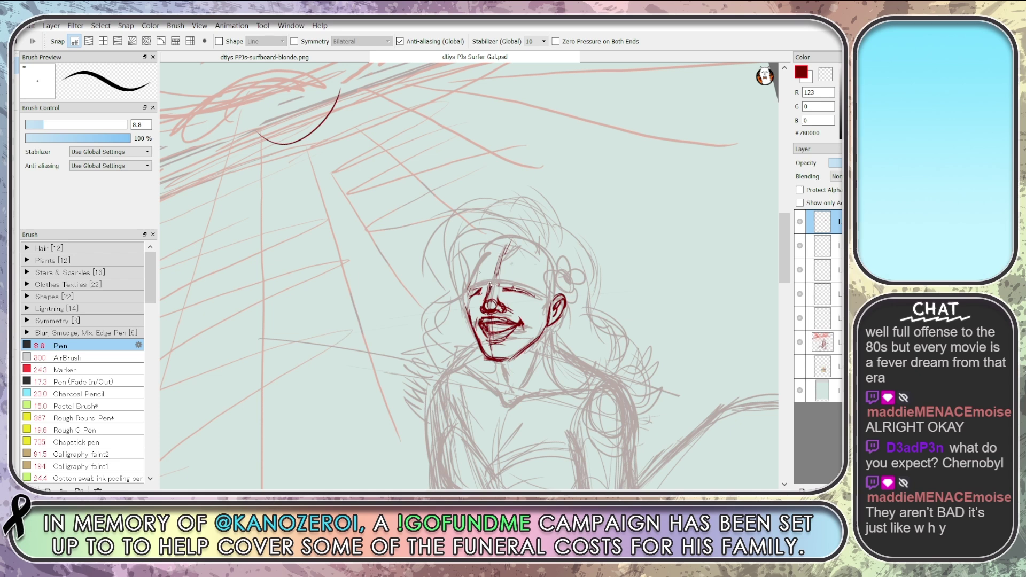
pyautogui.moveTo(510, 289)
pyautogui.mouseDown()
pyautogui.moveTo(532, 289)
pyautogui.moveTo(475, 295)
pyautogui.moveTo(488, 294)
pyautogui.mouseUp()
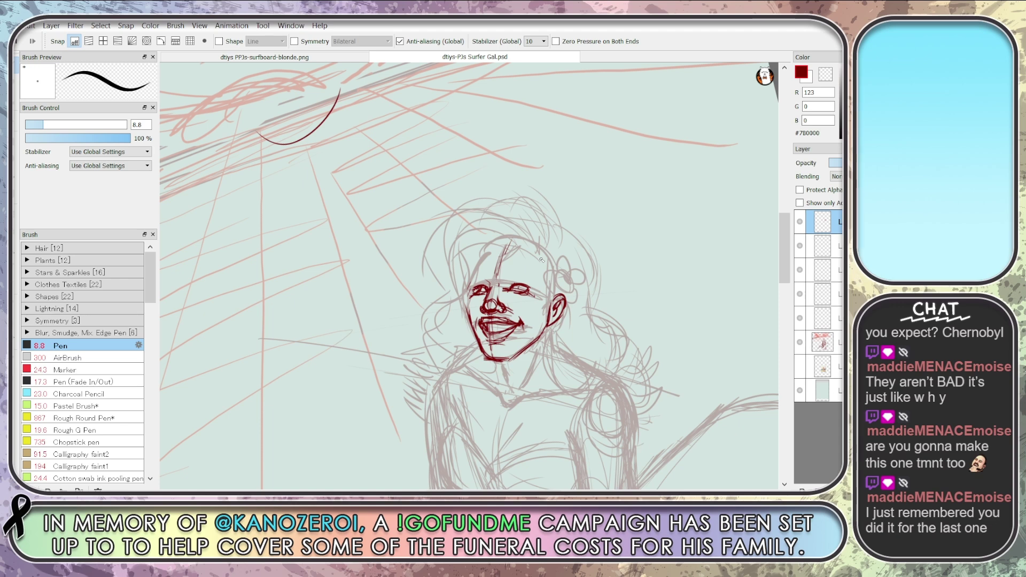
# Draw the upper face outline with the Pen, covering the cheeks, both temples and the hairline across the forehead
pyautogui.moveTo(468, 308)
pyautogui.mouseDown()
pyautogui.moveTo(485, 354)
pyautogui.moveTo(497, 358)
pyautogui.moveTo(524, 347)
pyautogui.moveTo(549, 305)
pyautogui.mouseUp()
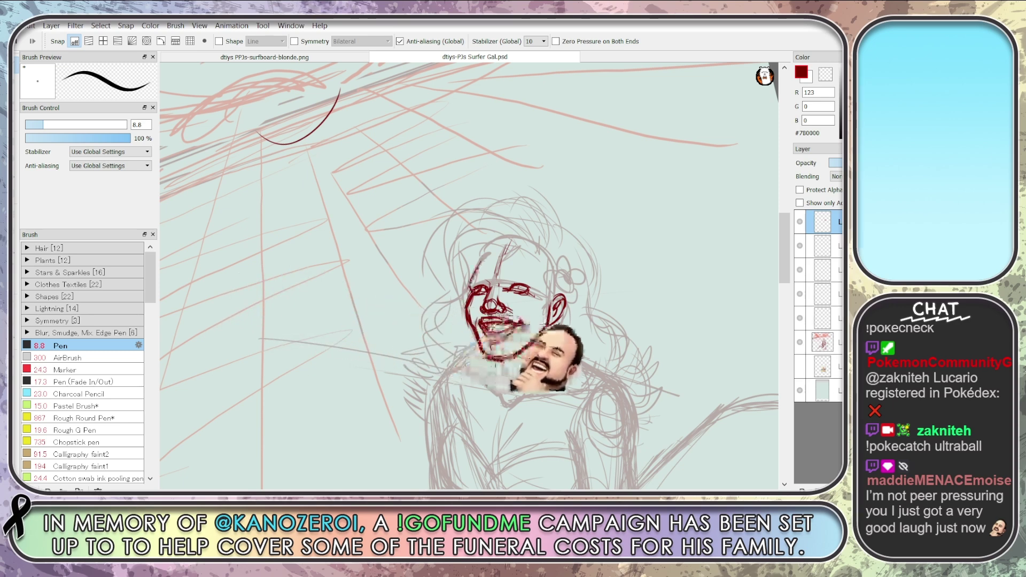
pyautogui.moveTo(480, 255); pyautogui.dragTo(521, 245)
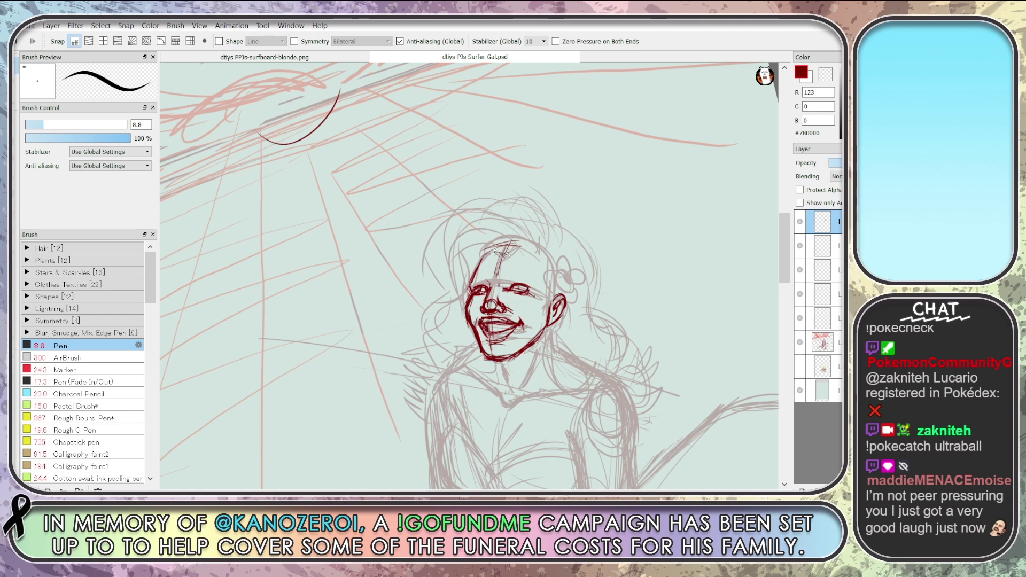
pyautogui.moveTo(526, 248); pyautogui.dragTo(554, 279)
pyautogui.moveTo(493, 252)
pyautogui.mouseDown()
pyautogui.moveTo(536, 245)
pyautogui.moveTo(517, 255)
pyautogui.moveTo(537, 257)
pyautogui.moveTo(551, 294)
pyautogui.mouseUp()
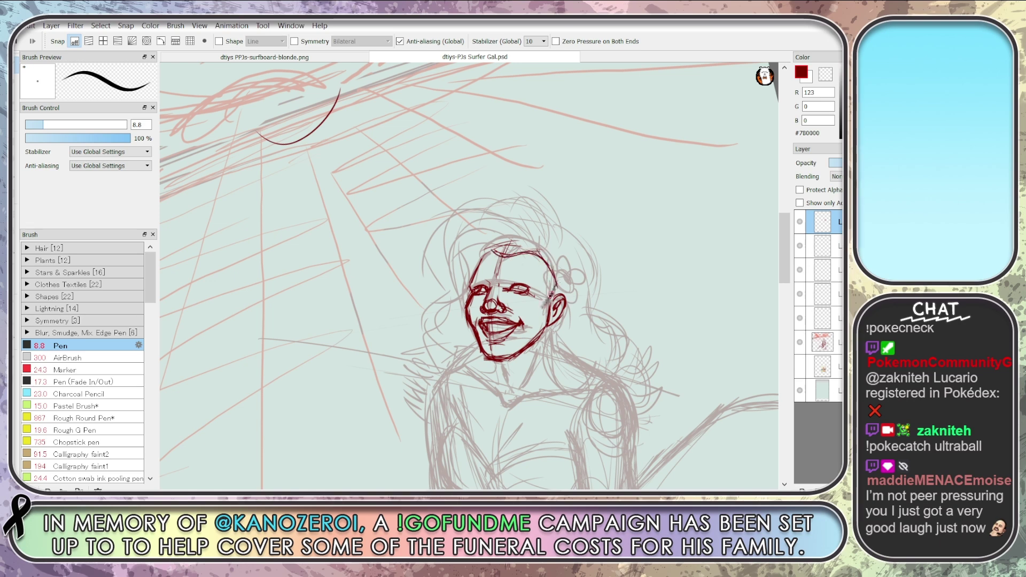
pyautogui.moveTo(495, 254); pyautogui.dragTo(477, 265)
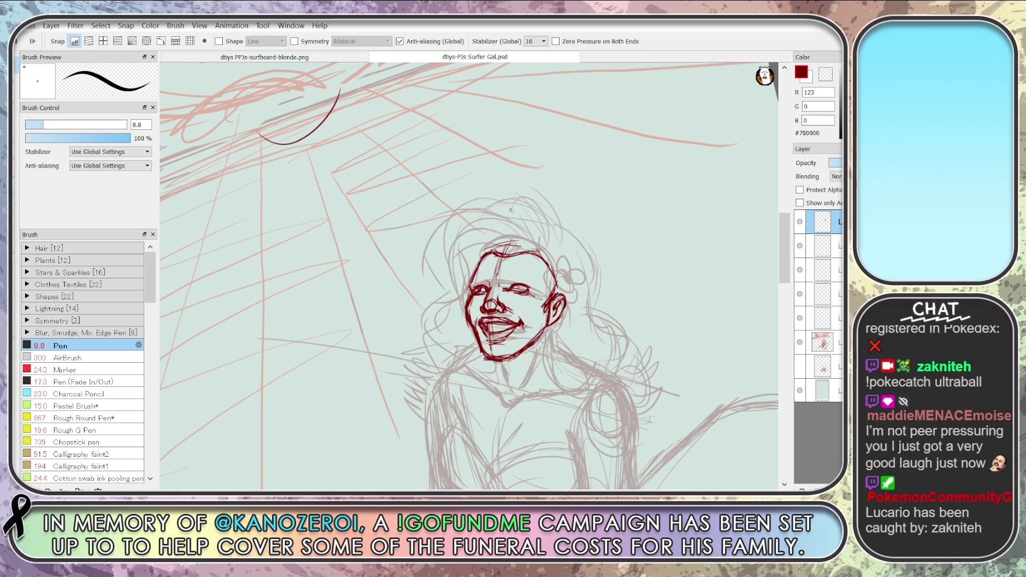
pyautogui.moveTo(544, 256); pyautogui.dragTo(556, 293)
pyautogui.moveTo(522, 250)
pyautogui.mouseDown()
pyautogui.moveTo(531, 239)
pyautogui.moveTo(517, 216)
pyautogui.moveTo(522, 250)
pyautogui.mouseUp()
pyautogui.moveTo(516, 214)
pyautogui.mouseDown()
pyautogui.moveTo(457, 258)
pyautogui.moveTo(524, 256)
pyautogui.moveTo(483, 241)
pyautogui.moveTo(455, 260)
pyautogui.mouseUp()
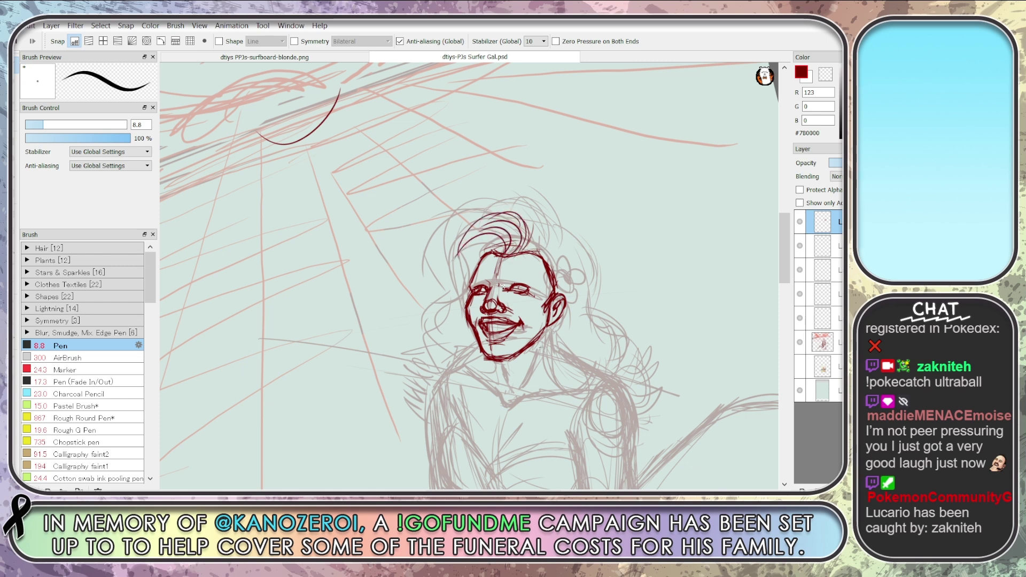
pyautogui.press('e')
pyautogui.moveTo(80, 124); pyautogui.dragTo(111, 124)
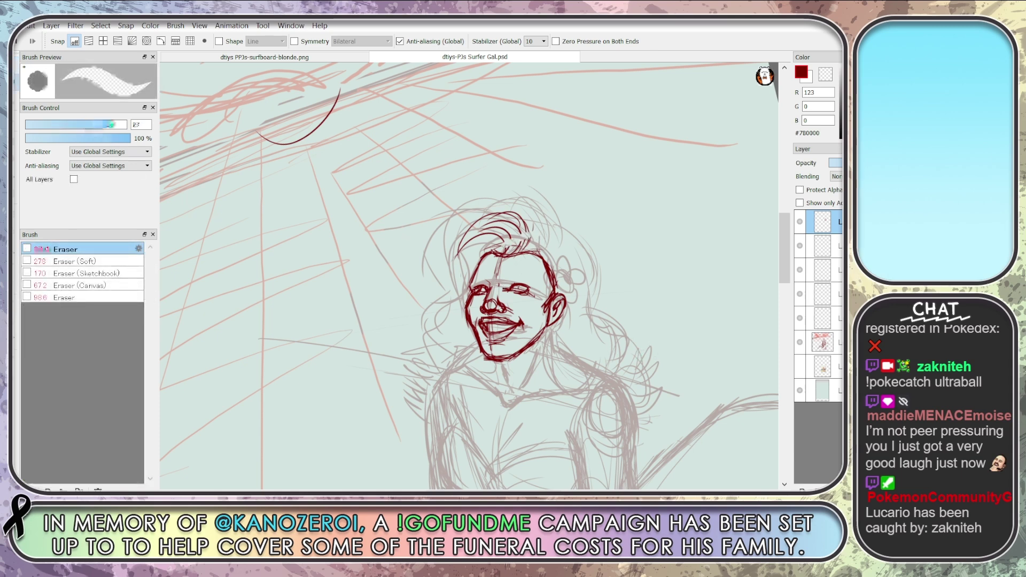
pyautogui.moveTo(531, 232)
pyautogui.mouseDown()
pyautogui.moveTo(522, 217)
pyautogui.moveTo(498, 236)
pyautogui.mouseUp()
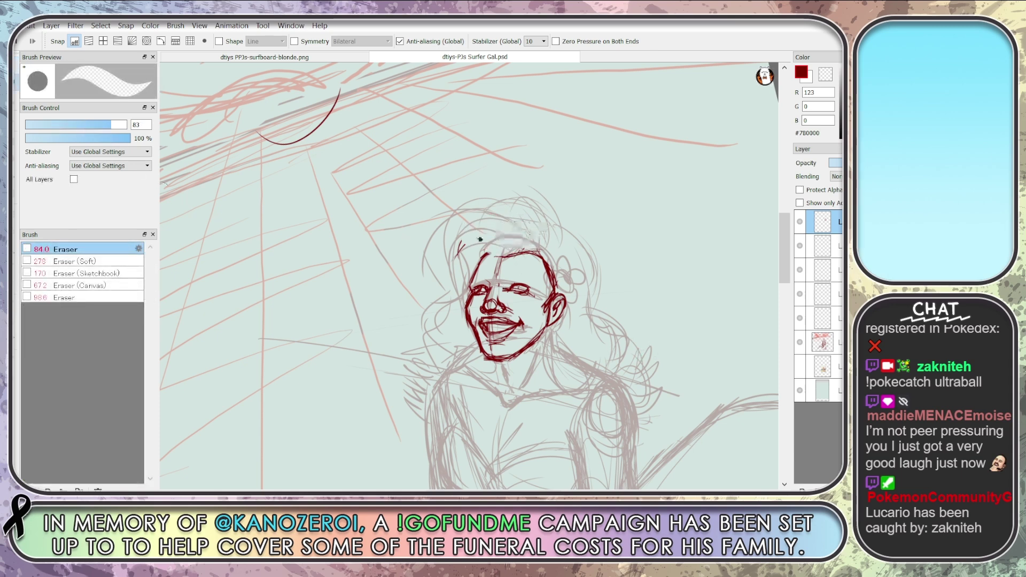
# Draw the swept-back front hair with the Pen and a wavy lock down the picture's left side of the face to the neck
pyautogui.press('n')
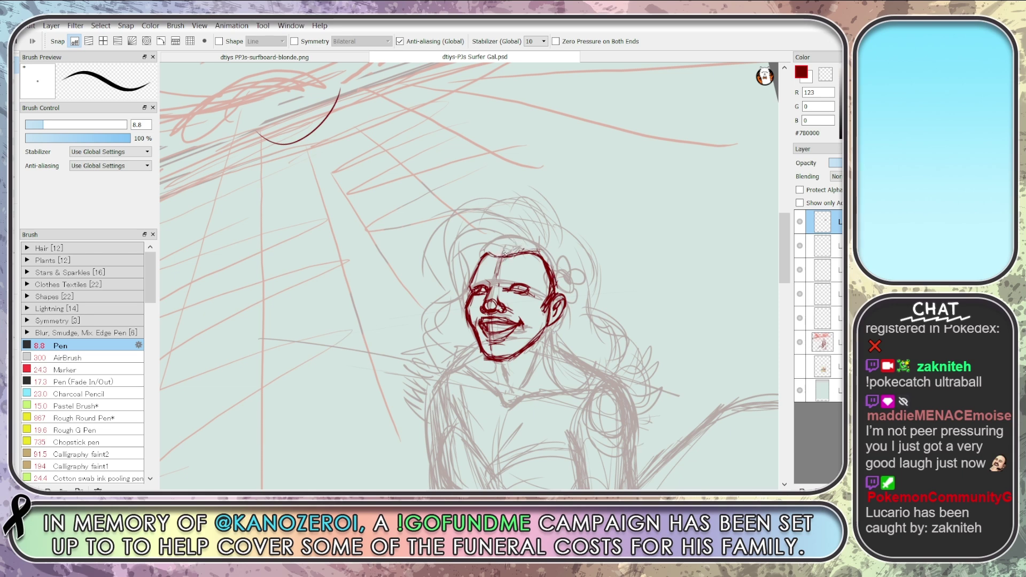
pyautogui.moveTo(511, 231)
pyautogui.mouseDown()
pyautogui.moveTo(469, 241)
pyautogui.moveTo(456, 266)
pyautogui.mouseUp()
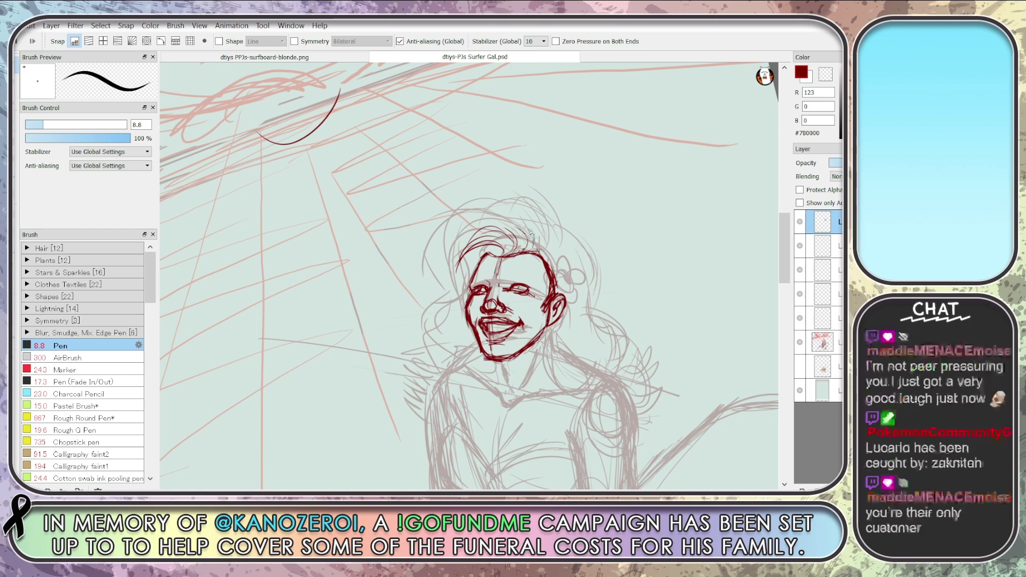
pyautogui.moveTo(543, 245)
pyautogui.mouseDown()
pyautogui.moveTo(564, 249)
pyautogui.moveTo(577, 291)
pyautogui.mouseUp()
pyautogui.moveTo(499, 250)
pyautogui.mouseDown()
pyautogui.moveTo(461, 250)
pyautogui.moveTo(504, 258)
pyautogui.moveTo(495, 247)
pyautogui.moveTo(478, 260)
pyautogui.moveTo(471, 252)
pyautogui.moveTo(489, 262)
pyautogui.moveTo(463, 249)
pyautogui.mouseUp()
pyautogui.moveTo(523, 227)
pyautogui.mouseDown()
pyautogui.moveTo(459, 256)
pyautogui.moveTo(430, 325)
pyautogui.mouseUp()
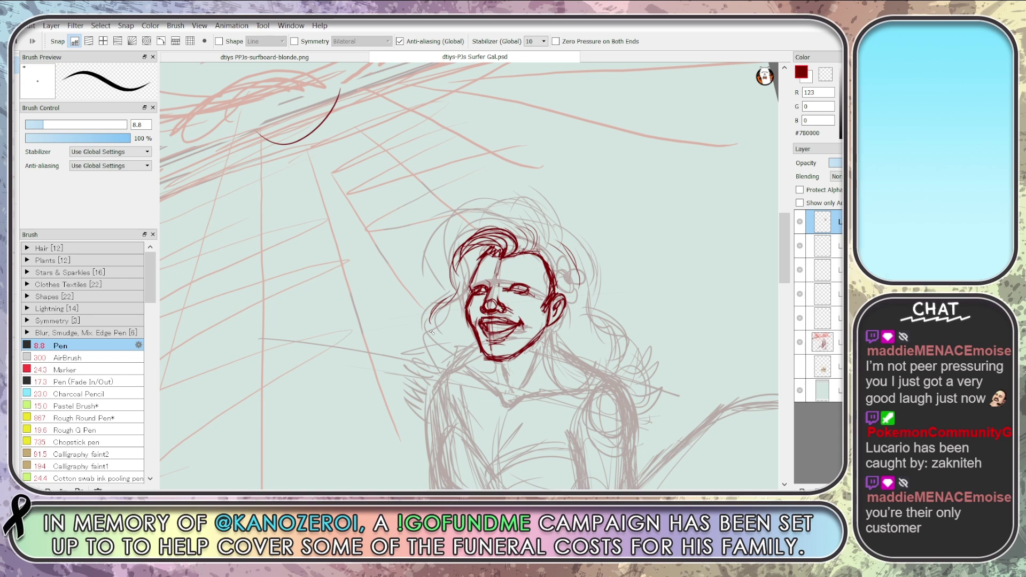
pyautogui.moveTo(539, 248)
pyautogui.mouseDown()
pyautogui.moveTo(514, 218)
pyautogui.moveTo(531, 220)
pyautogui.moveTo(486, 220)
pyautogui.moveTo(455, 235)
pyautogui.moveTo(508, 222)
pyautogui.moveTo(443, 278)
pyautogui.moveTo(450, 234)
pyautogui.moveTo(406, 319)
pyautogui.moveTo(442, 360)
pyautogui.moveTo(434, 350)
pyautogui.moveTo(434, 367)
pyautogui.moveTo(477, 352)
pyautogui.moveTo(460, 372)
pyautogui.moveTo(492, 364)
pyautogui.moveTo(470, 389)
pyautogui.mouseUp()
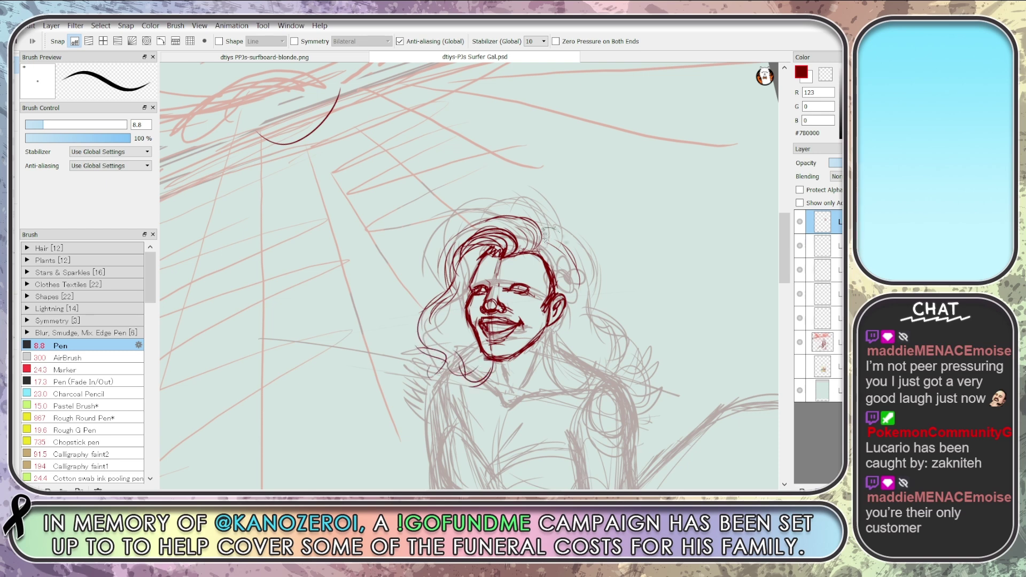
# Draw the wavy hair on the picture's right side, falling past the ear to the shoulder with flicked ends
pyautogui.moveTo(552, 232)
pyautogui.mouseDown()
pyautogui.moveTo(584, 293)
pyautogui.moveTo(593, 273)
pyautogui.moveTo(616, 305)
pyautogui.moveTo(623, 327)
pyautogui.mouseUp()
pyautogui.moveTo(550, 330)
pyautogui.mouseDown()
pyautogui.moveTo(565, 368)
pyautogui.moveTo(552, 395)
pyautogui.moveTo(610, 379)
pyautogui.moveTo(594, 374)
pyautogui.moveTo(625, 372)
pyautogui.mouseUp()
pyautogui.moveTo(601, 328)
pyautogui.mouseDown()
pyautogui.moveTo(619, 310)
pyautogui.moveTo(626, 347)
pyautogui.moveTo(648, 347)
pyautogui.moveTo(649, 395)
pyautogui.mouseUp()
pyautogui.moveTo(659, 389); pyautogui.dragTo(634, 420)
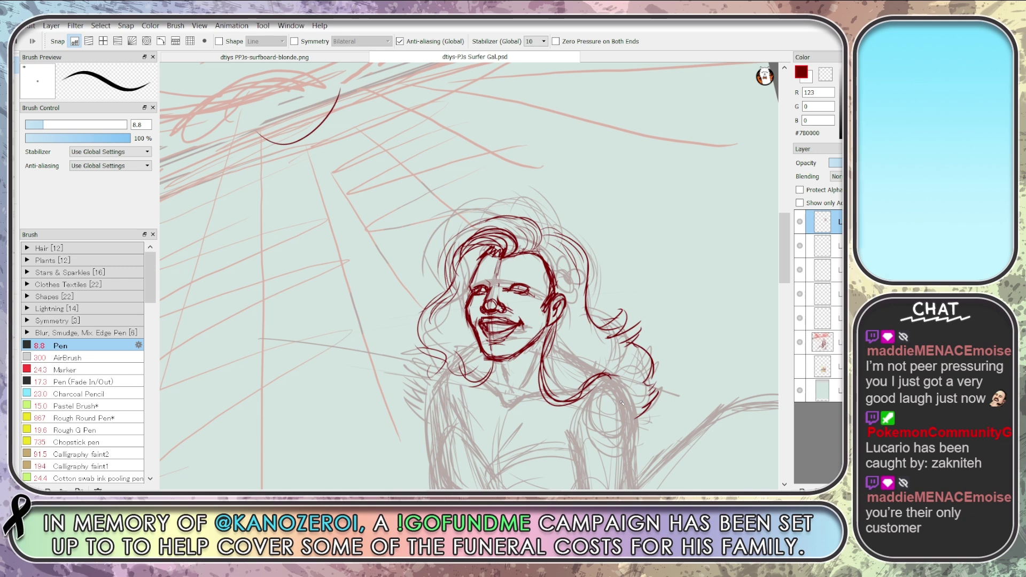
# Build up the hair's volume over the crown and extend the left-side hair into flicked ends at the shoulder
pyautogui.moveTo(542, 229); pyautogui.dragTo(584, 247)
pyautogui.moveTo(524, 216); pyautogui.dragTo(546, 250)
pyautogui.moveTo(488, 219)
pyautogui.mouseDown()
pyautogui.moveTo(542, 226)
pyautogui.moveTo(467, 230)
pyautogui.moveTo(456, 253)
pyautogui.mouseUp()
pyautogui.moveTo(529, 221)
pyautogui.mouseDown()
pyautogui.moveTo(465, 227)
pyautogui.moveTo(453, 239)
pyautogui.moveTo(440, 355)
pyautogui.moveTo(432, 372)
pyautogui.moveTo(406, 375)
pyautogui.moveTo(406, 409)
pyautogui.mouseUp()
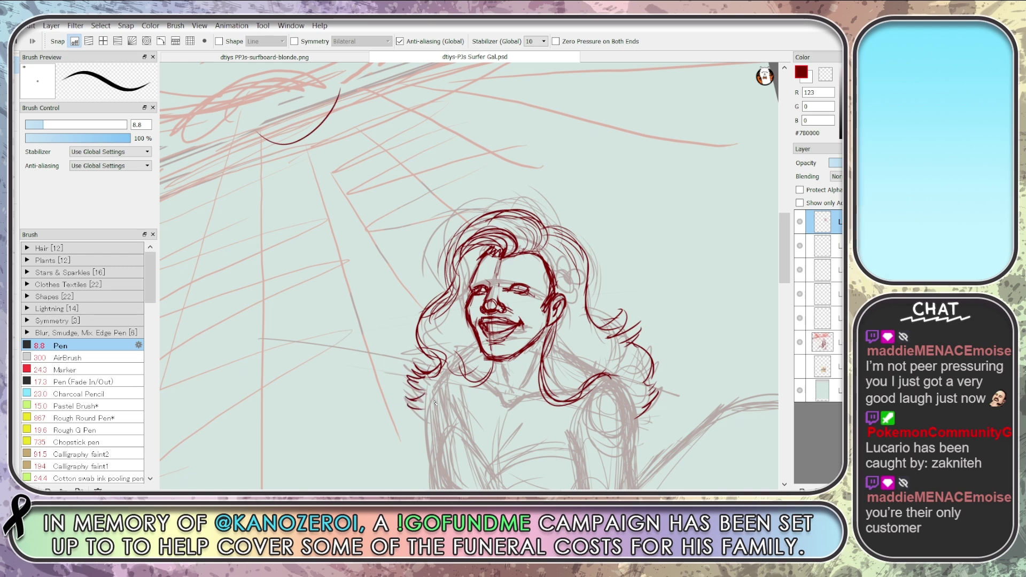
# Add inner strands to the hair above the ear, the lower right lock and the left-side waves
pyautogui.moveTo(545, 250)
pyautogui.mouseDown()
pyautogui.moveTo(540, 309)
pyautogui.moveTo(549, 296)
pyautogui.moveTo(539, 247)
pyautogui.moveTo(559, 248)
pyautogui.moveTo(570, 274)
pyautogui.mouseUp()
pyautogui.moveTo(568, 274); pyautogui.dragTo(573, 297)
pyautogui.moveTo(559, 245); pyautogui.dragTo(578, 306)
pyautogui.moveTo(569, 245); pyautogui.dragTo(582, 275)
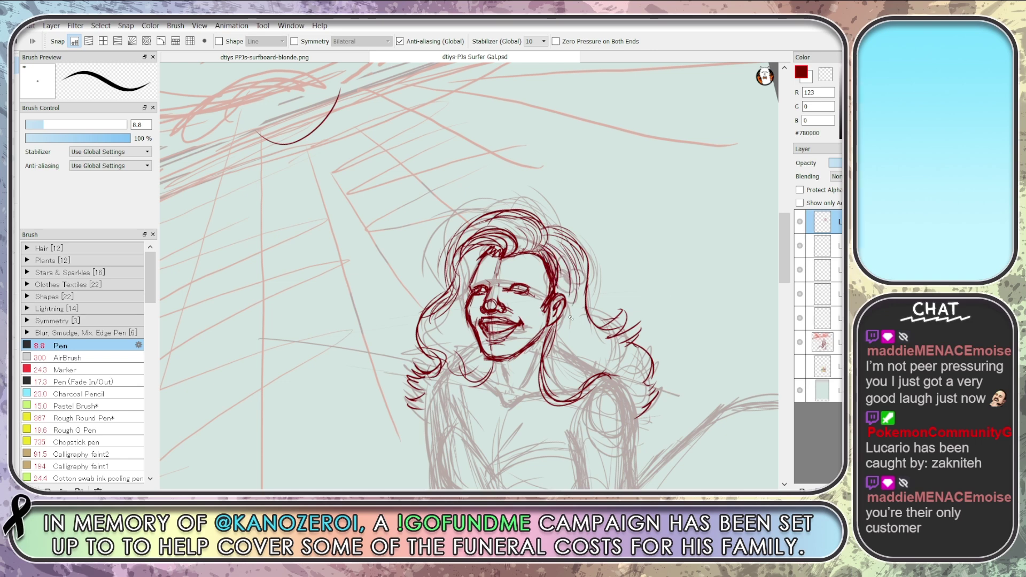
pyautogui.moveTo(620, 377); pyautogui.dragTo(544, 401)
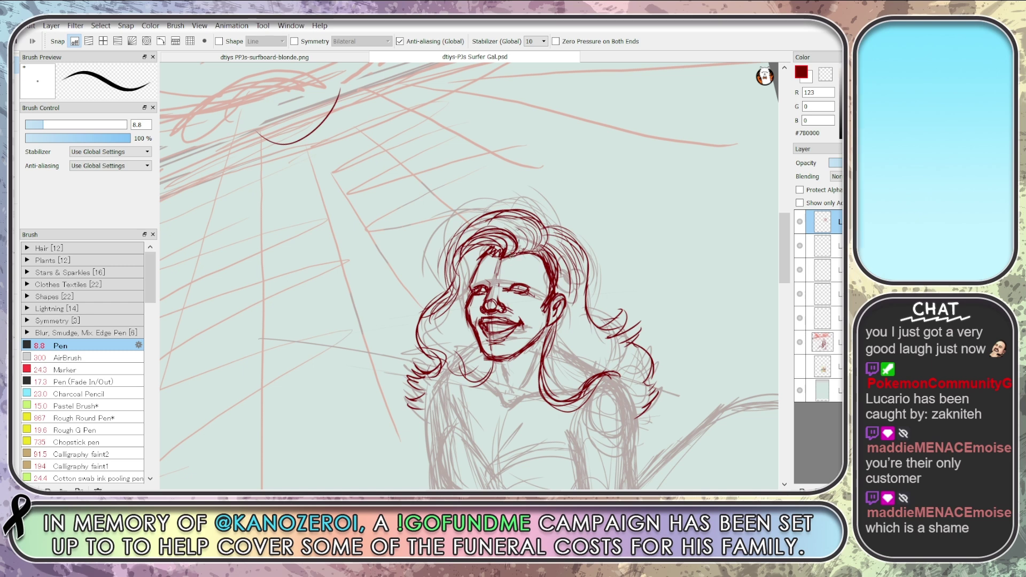
pyautogui.moveTo(540, 255)
pyautogui.mouseDown()
pyautogui.moveTo(524, 211)
pyautogui.moveTo(457, 250)
pyautogui.moveTo(445, 304)
pyautogui.moveTo(459, 290)
pyautogui.moveTo(426, 316)
pyautogui.mouseUp()
pyautogui.moveTo(454, 236)
pyautogui.mouseDown()
pyautogui.moveTo(446, 284)
pyautogui.moveTo(431, 302)
pyautogui.mouseUp()
# Erase stray strands along the left edge of the hair, redraw its contour with the Pen and strengthen the parting
pyautogui.press('e')
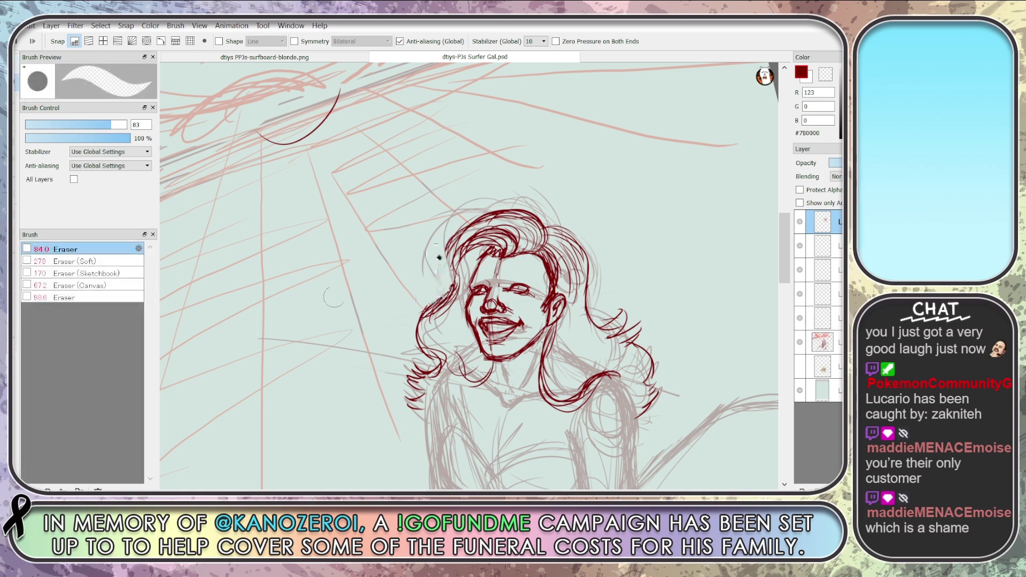
pyautogui.click(16, 70)
pyautogui.moveTo(447, 250); pyautogui.dragTo(443, 281)
pyautogui.moveTo(469, 224); pyautogui.dragTo(442, 280)
pyautogui.moveTo(455, 283)
pyautogui.mouseDown()
pyautogui.moveTo(447, 309)
pyautogui.moveTo(423, 319)
pyautogui.moveTo(417, 345)
pyautogui.moveTo(443, 365)
pyautogui.mouseUp()
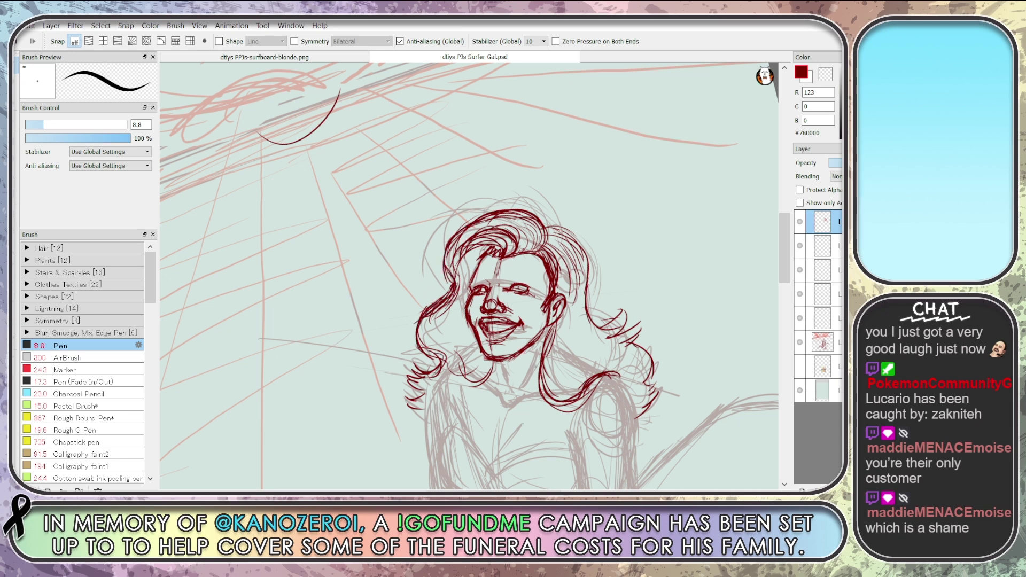
pyautogui.moveTo(556, 234)
pyautogui.mouseDown()
pyautogui.moveTo(536, 252)
pyautogui.moveTo(551, 232)
pyautogui.moveTo(522, 220)
pyautogui.mouseUp()
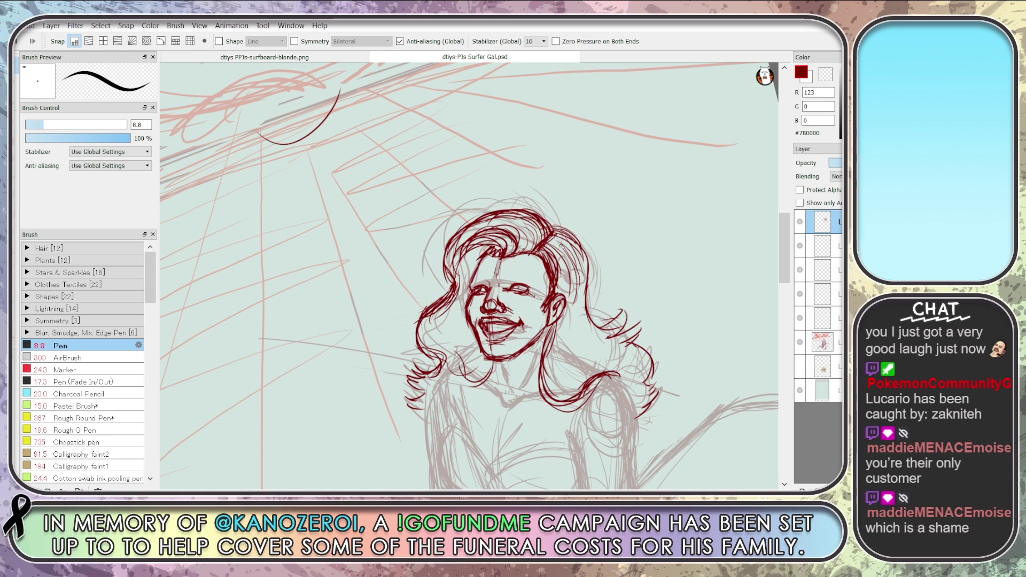
# Thicken the lower right lock and add extra flicks to the hair ends on both sides
pyautogui.scroll(-3, 561, 246)
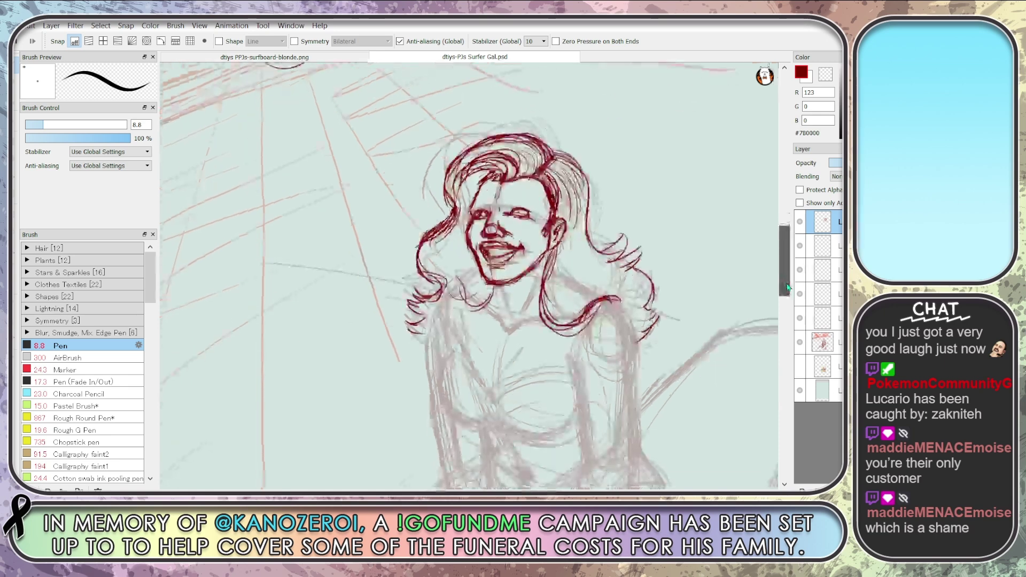
pyautogui.moveTo(552, 267)
pyautogui.mouseDown()
pyautogui.moveTo(542, 308)
pyautogui.moveTo(569, 325)
pyautogui.mouseUp()
pyautogui.moveTo(599, 294); pyautogui.dragTo(625, 300)
pyautogui.moveTo(640, 264); pyautogui.dragTo(649, 256)
pyautogui.moveTo(636, 285); pyautogui.dragTo(648, 278)
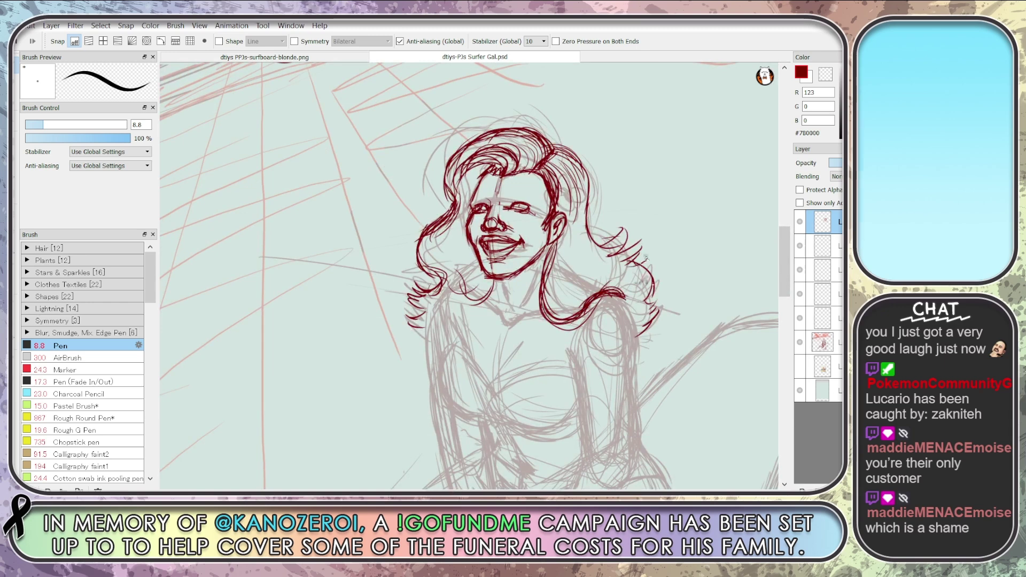
pyautogui.moveTo(441, 224)
pyautogui.mouseDown()
pyautogui.moveTo(420, 267)
pyautogui.moveTo(443, 288)
pyautogui.mouseUp()
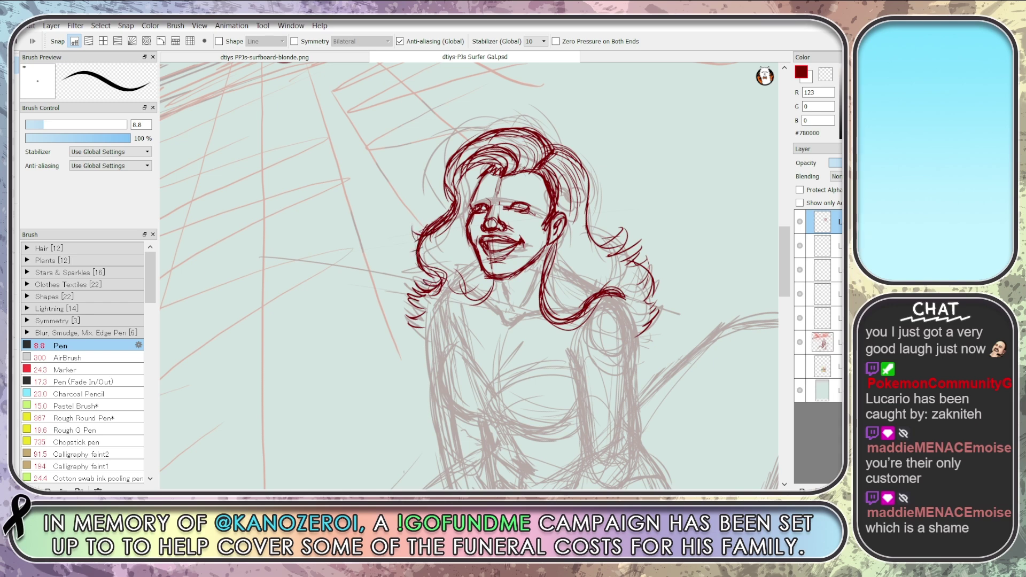
# Draw the neck and the collarbones meeting in a V beneath the chin, following the rough
pyautogui.moveTo(452, 274); pyautogui.dragTo(483, 309)
pyautogui.moveTo(496, 282); pyautogui.dragTo(481, 313)
pyautogui.moveTo(507, 326)
pyautogui.mouseDown()
pyautogui.moveTo(530, 319)
pyautogui.moveTo(504, 307)
pyautogui.moveTo(503, 322)
pyautogui.moveTo(484, 302)
pyautogui.mouseUp()
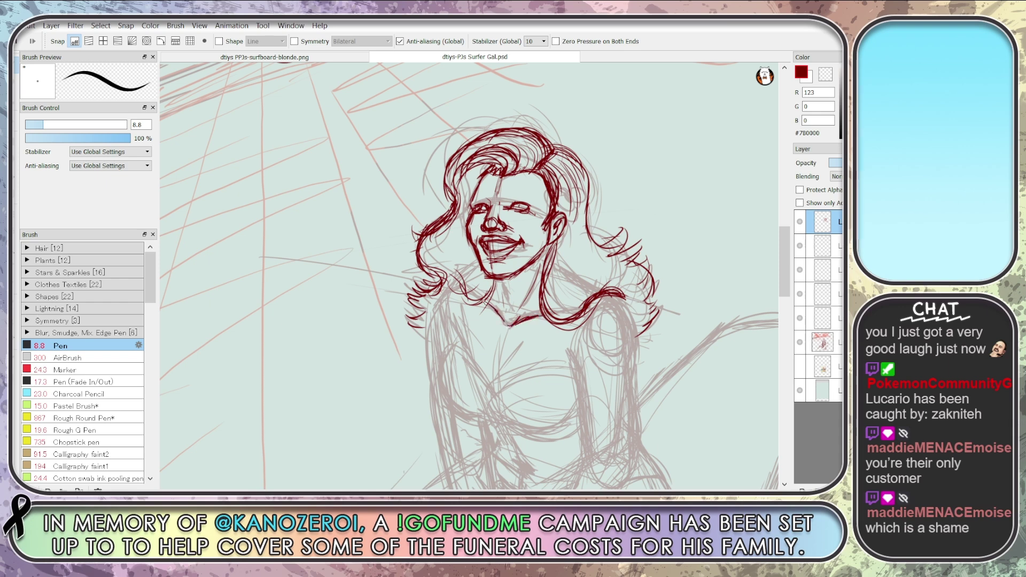
# Outline the shoulder and both edges of the upper arm on the picture's right side, following the rough
pyautogui.scroll(-2, 625, 256)
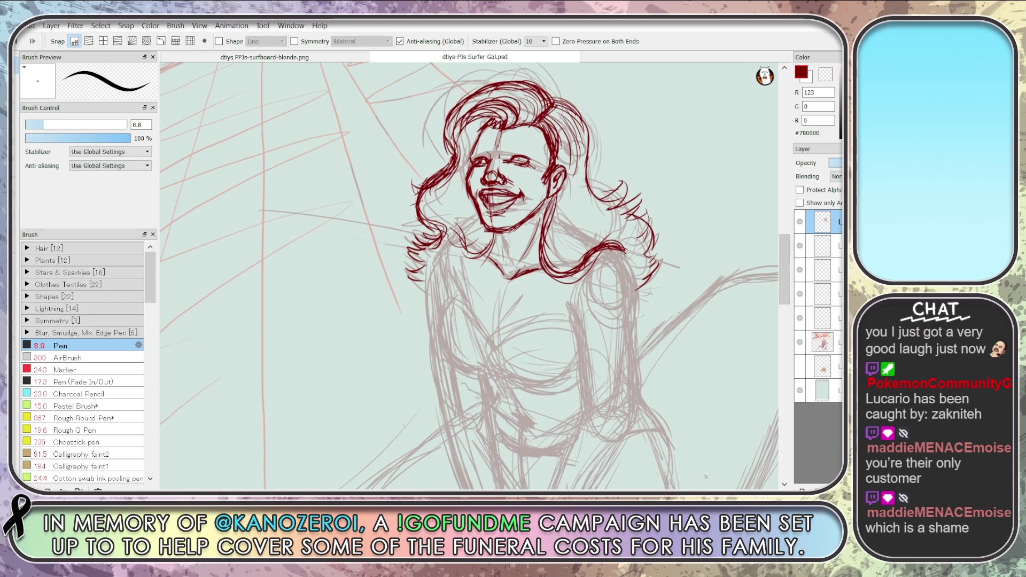
pyautogui.moveTo(624, 253)
pyautogui.mouseDown()
pyautogui.moveTo(636, 296)
pyautogui.moveTo(638, 287)
pyautogui.moveTo(636, 412)
pyautogui.mouseUp()
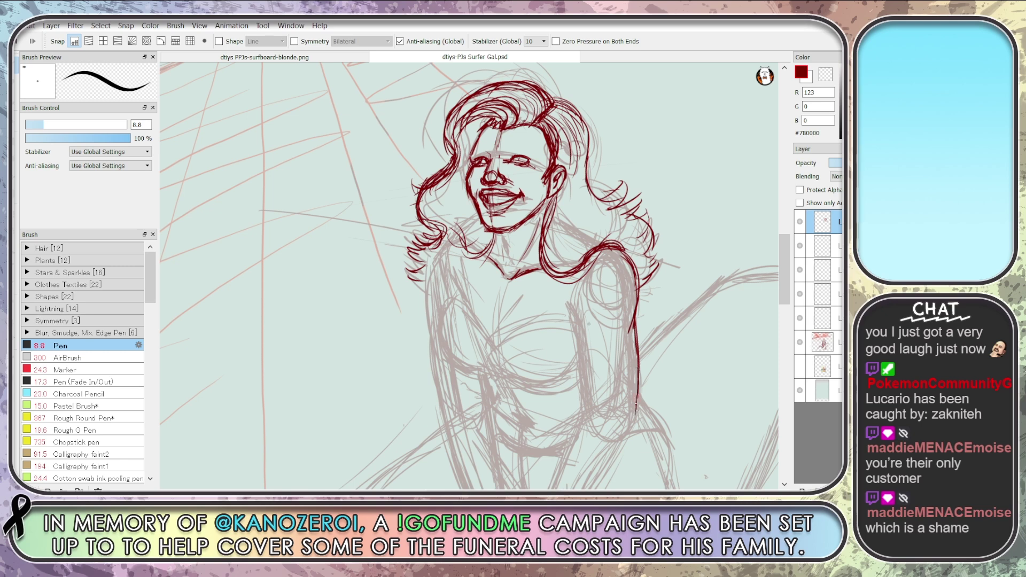
pyautogui.moveTo(573, 306); pyautogui.dragTo(592, 406)
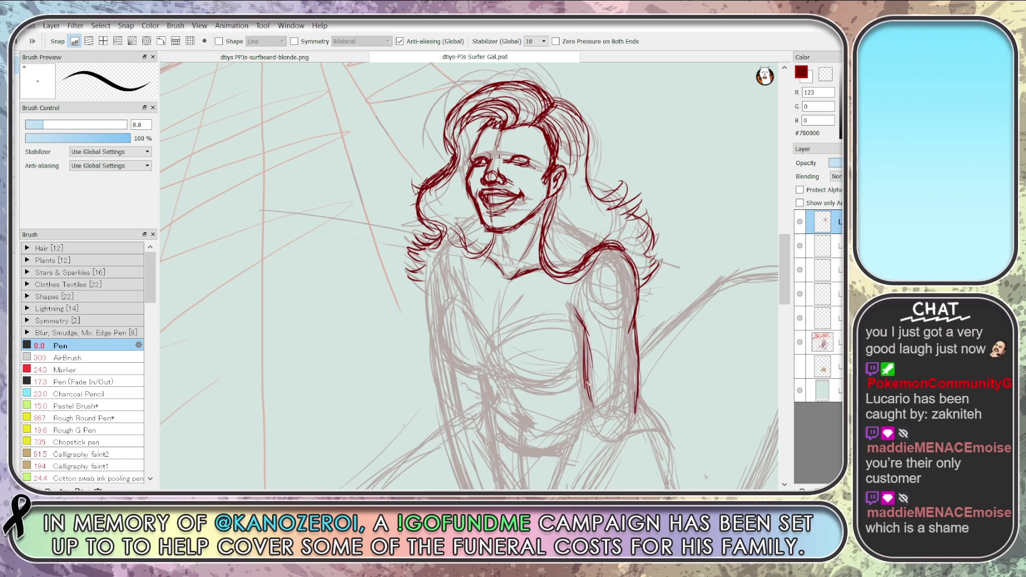
# Draw the opposite shoulder's curve and the lower contour of the bust
pyautogui.moveTo(446, 247)
pyautogui.mouseDown()
pyautogui.moveTo(429, 275)
pyautogui.moveTo(435, 311)
pyautogui.mouseUp()
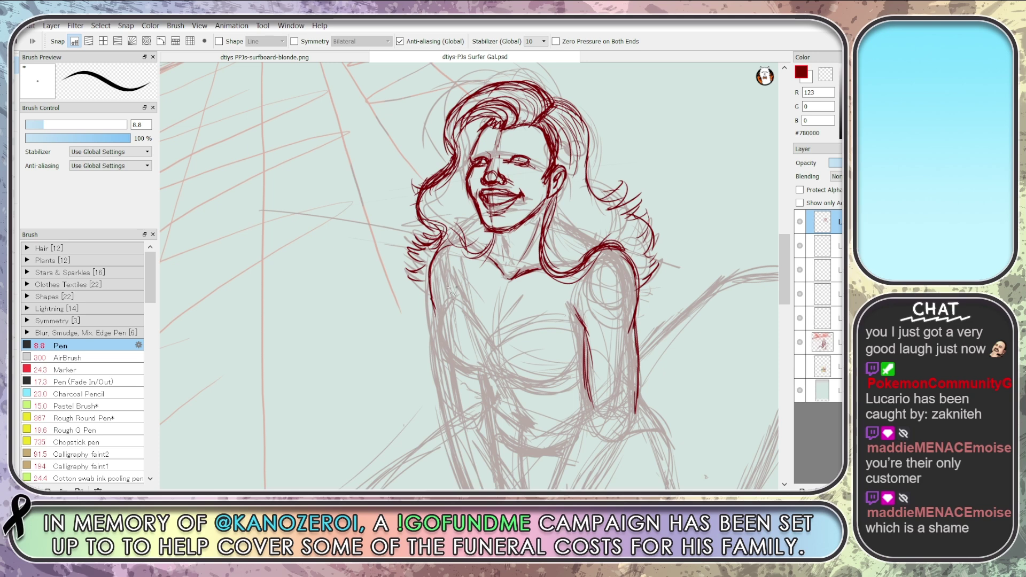
pyautogui.moveTo(456, 290)
pyautogui.mouseDown()
pyautogui.moveTo(456, 370)
pyautogui.moveTo(439, 348)
pyautogui.moveTo(467, 377)
pyautogui.moveTo(520, 376)
pyautogui.moveTo(478, 353)
pyautogui.moveTo(537, 390)
pyautogui.moveTo(504, 385)
pyautogui.moveTo(577, 371)
pyautogui.mouseUp()
pyautogui.moveTo(475, 356); pyautogui.dragTo(502, 371)
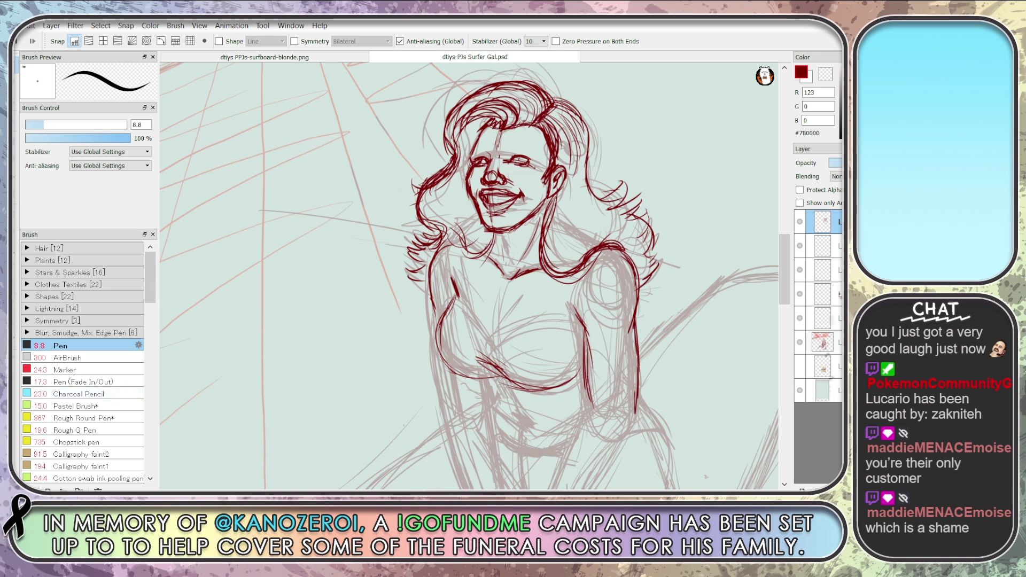
# Doodle a realistic turtle's round head and domed shell beside the figure on a separate layer, using bright red and a pen size of 29
pyautogui.click(838, 270)
pyautogui.click(908, 73)
pyautogui.moveTo(65, 126); pyautogui.dragTo(81, 126)
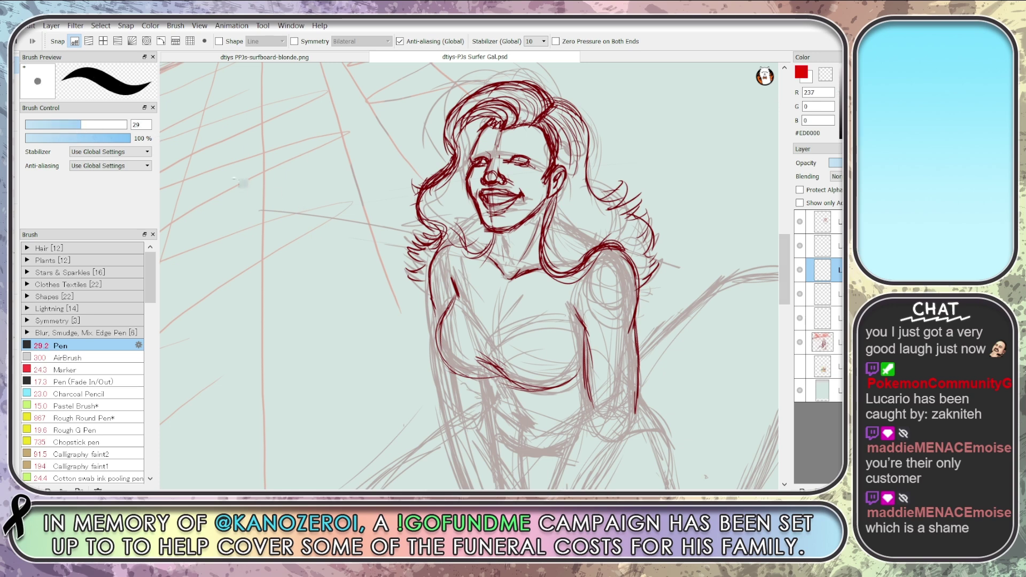
pyautogui.moveTo(243, 161)
pyautogui.mouseDown()
pyautogui.moveTo(241, 190)
pyautogui.moveTo(249, 154)
pyautogui.moveTo(260, 184)
pyautogui.moveTo(283, 189)
pyautogui.mouseUp()
pyautogui.moveTo(287, 188); pyautogui.dragTo(302, 189)
pyautogui.moveTo(313, 191); pyautogui.dragTo(355, 208)
pyautogui.moveTo(359, 210); pyautogui.dragTo(374, 233)
pyautogui.moveTo(379, 241); pyautogui.dragTo(382, 256)
pyautogui.moveTo(256, 181)
pyautogui.mouseDown()
pyautogui.moveTo(290, 177)
pyautogui.moveTo(399, 249)
pyautogui.mouseUp()
pyautogui.moveTo(249, 200); pyautogui.dragTo(258, 218)
pyautogui.moveTo(271, 223)
pyautogui.mouseDown()
pyautogui.moveTo(377, 264)
pyautogui.moveTo(298, 227)
pyautogui.moveTo(386, 270)
pyautogui.mouseUp()
pyautogui.moveTo(258, 204); pyautogui.dragTo(385, 265)
# Add short rim marks and crossing plate lines to the turtle's shell, and clear the doodle from the layer
pyautogui.moveTo(309, 194)
pyautogui.mouseDown()
pyautogui.moveTo(339, 200)
pyautogui.moveTo(301, 197)
pyautogui.moveTo(316, 196)
pyautogui.mouseUp()
pyautogui.moveTo(334, 182); pyautogui.dragTo(331, 205)
pyautogui.moveTo(351, 189)
pyautogui.mouseDown()
pyautogui.moveTo(346, 210)
pyautogui.moveTo(365, 221)
pyautogui.mouseUp()
pyautogui.moveTo(383, 214); pyautogui.dragTo(389, 263)
pyautogui.moveTo(367, 201); pyautogui.dragTo(371, 212)
pyautogui.moveTo(297, 192)
pyautogui.mouseDown()
pyautogui.moveTo(261, 268)
pyautogui.moveTo(274, 285)
pyautogui.mouseUp()
pyautogui.moveTo(345, 219)
pyautogui.mouseDown()
pyautogui.moveTo(300, 290)
pyautogui.moveTo(345, 286)
pyautogui.mouseUp()
pyautogui.moveTo(243, 227)
pyautogui.mouseDown()
pyautogui.moveTo(340, 293)
pyautogui.moveTo(338, 303)
pyautogui.mouseUp()
pyautogui.moveTo(258, 251); pyautogui.dragTo(309, 283)
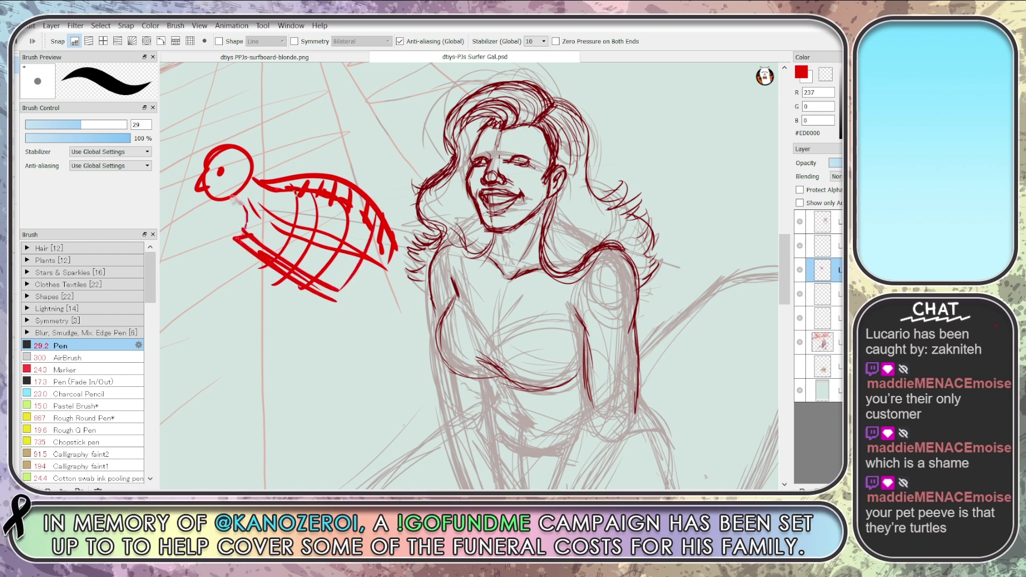
pyautogui.press('Delete')
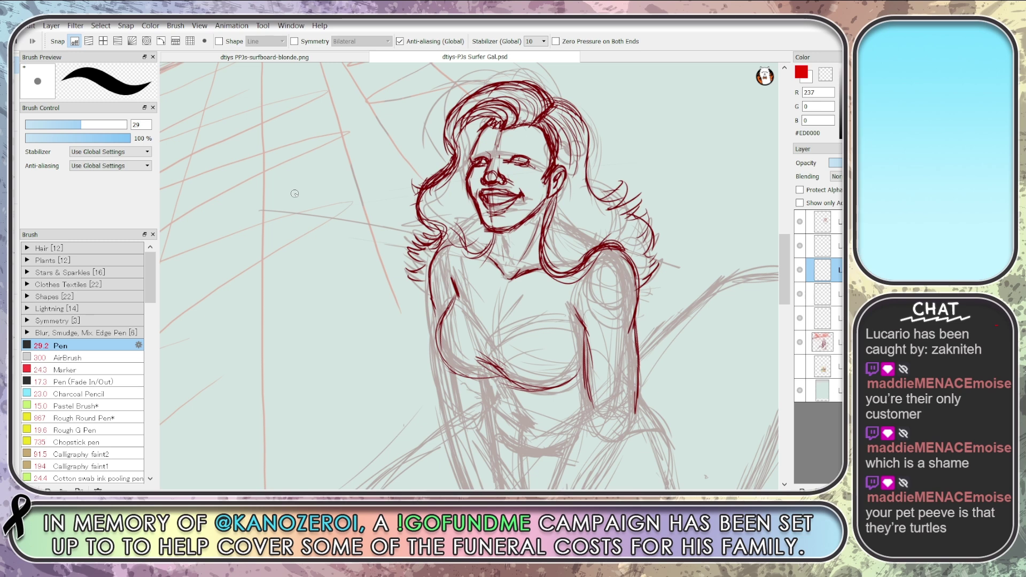
# Doodle a front-facing smiling turtle with a tied eye mask, a gridded oval body and two raised arms
pyautogui.moveTo(265, 149); pyautogui.dragTo(287, 161)
pyautogui.moveTo(238, 179)
pyautogui.mouseDown()
pyautogui.moveTo(285, 174)
pyautogui.moveTo(254, 173)
pyautogui.moveTo(273, 165)
pyautogui.mouseUp()
pyautogui.moveTo(257, 187)
pyautogui.mouseDown()
pyautogui.moveTo(324, 140)
pyautogui.moveTo(289, 172)
pyautogui.mouseUp()
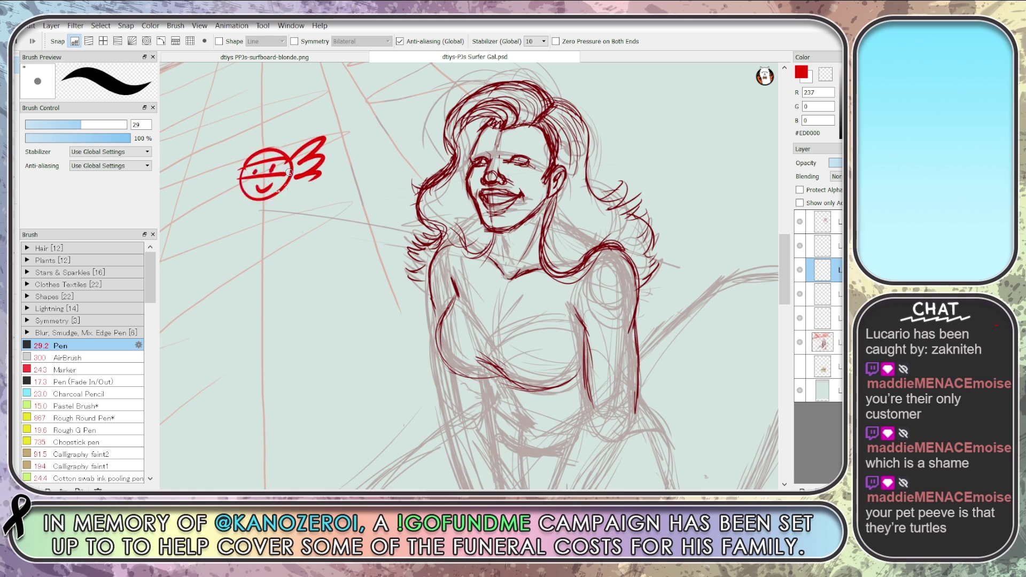
pyautogui.moveTo(250, 200); pyautogui.dragTo(251, 213)
pyautogui.moveTo(276, 198)
pyautogui.mouseDown()
pyautogui.moveTo(256, 214)
pyautogui.moveTo(268, 316)
pyautogui.mouseUp()
pyautogui.moveTo(222, 245); pyautogui.dragTo(312, 242)
pyautogui.moveTo(220, 281); pyautogui.dragTo(322, 274)
pyautogui.moveTo(230, 224)
pyautogui.mouseDown()
pyautogui.moveTo(177, 214)
pyautogui.moveTo(222, 233)
pyautogui.mouseUp()
pyautogui.moveTo(299, 224)
pyautogui.mouseDown()
pyautogui.moveTo(350, 193)
pyautogui.moveTo(369, 208)
pyautogui.moveTo(325, 231)
pyautogui.mouseUp()
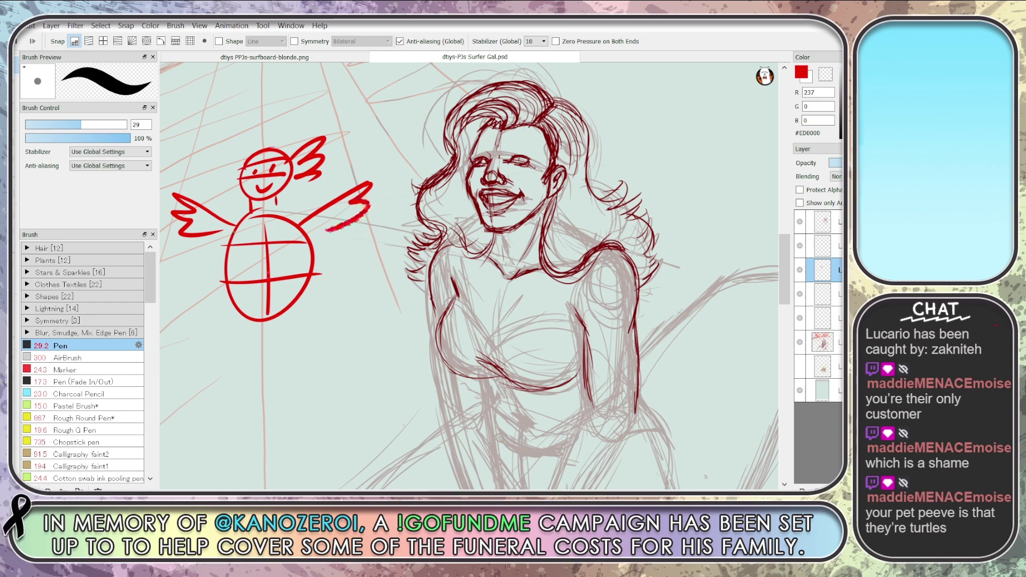
# Add wide shorts, legs and feet to the front-facing turtle doodle
pyautogui.moveTo(230, 308)
pyautogui.mouseDown()
pyautogui.moveTo(200, 397)
pyautogui.moveTo(180, 398)
pyautogui.moveTo(235, 402)
pyautogui.mouseUp()
pyautogui.moveTo(283, 319)
pyautogui.mouseDown()
pyautogui.moveTo(290, 342)
pyautogui.moveTo(329, 381)
pyautogui.mouseUp()
pyautogui.moveTo(304, 309)
pyautogui.mouseDown()
pyautogui.moveTo(338, 372)
pyautogui.moveTo(329, 397)
pyautogui.mouseUp()
pyautogui.moveTo(333, 277)
pyautogui.mouseDown()
pyautogui.moveTo(208, 289)
pyautogui.moveTo(244, 370)
pyautogui.moveTo(259, 369)
pyautogui.mouseUp()
pyautogui.moveTo(259, 368)
pyautogui.mouseDown()
pyautogui.moveTo(261, 338)
pyautogui.moveTo(257, 352)
pyautogui.moveTo(283, 332)
pyautogui.moveTo(331, 349)
pyautogui.moveTo(331, 274)
pyautogui.mouseUp()
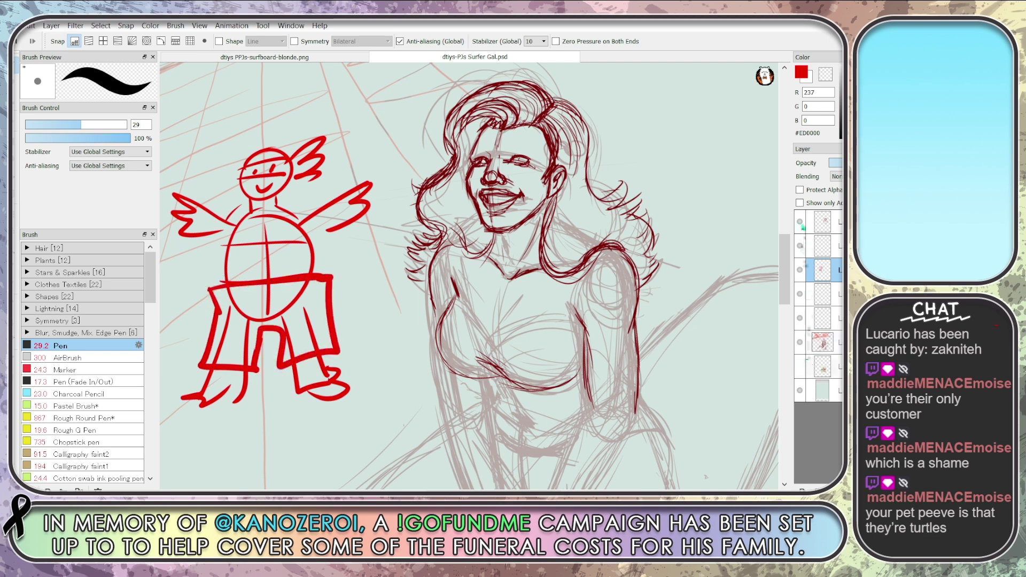
# Hide the figure, rough and reference layers so only the turtle doodle shows on the plain background
pyautogui.moveTo(800, 223); pyautogui.dragTo(801, 243)
pyautogui.moveTo(800, 295); pyautogui.dragTo(800, 365)
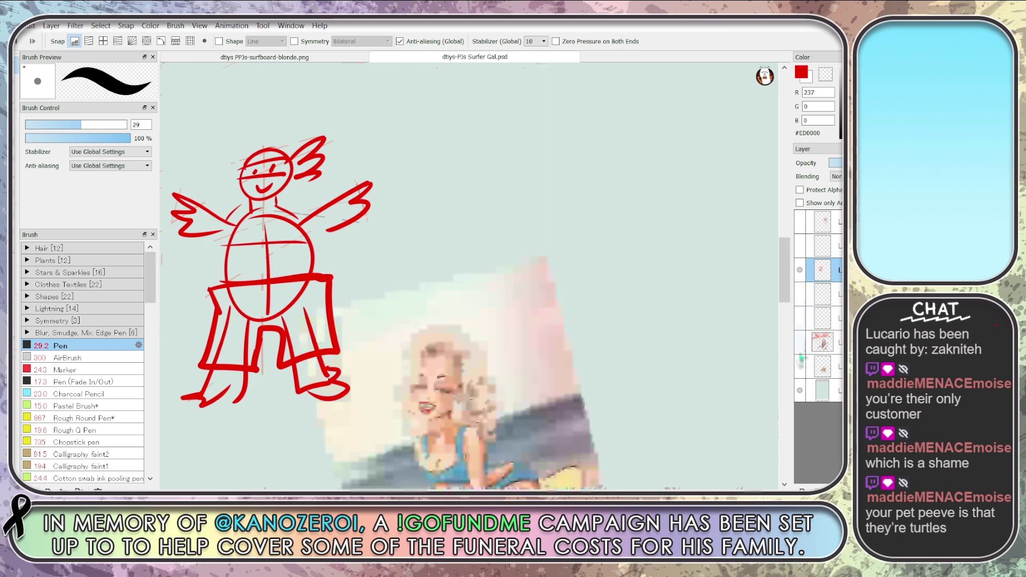
pyautogui.click(799, 366)
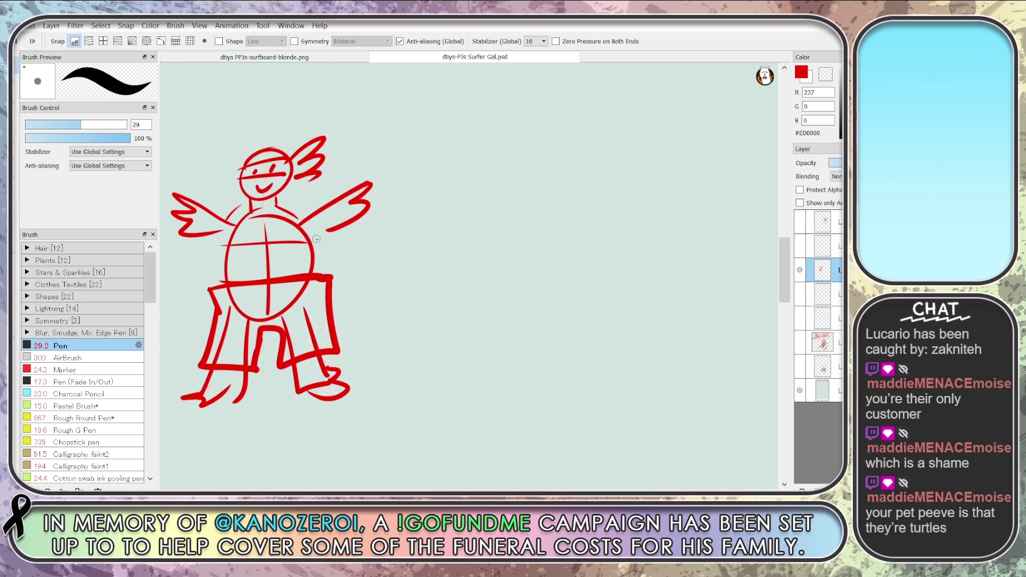
# Thicken the waistband of the turtle's shorts and add small bulges on both sides of the body above it
pyautogui.moveTo(327, 274); pyautogui.dragTo(218, 290)
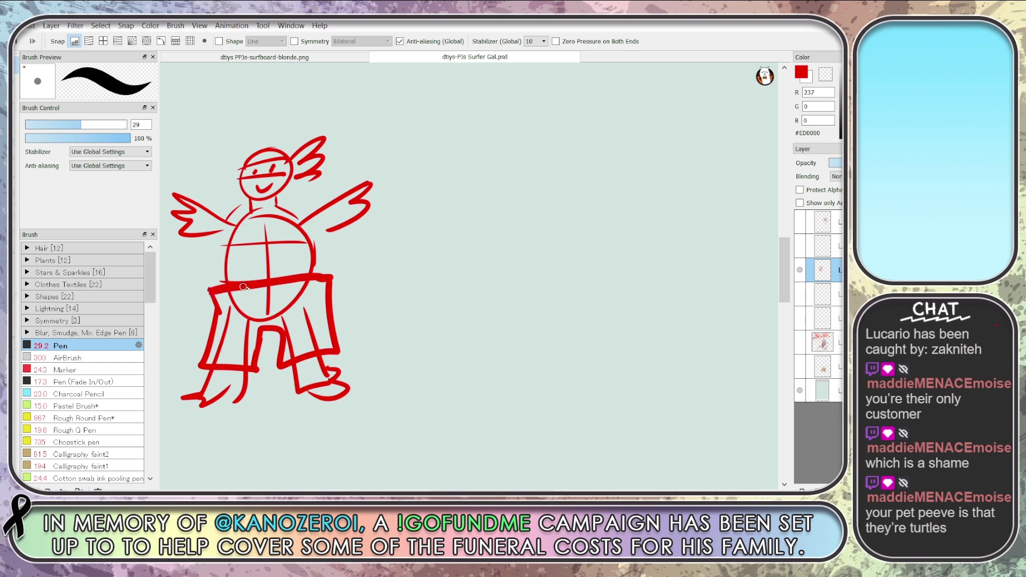
pyautogui.moveTo(219, 249)
pyautogui.mouseDown()
pyautogui.moveTo(218, 286)
pyautogui.moveTo(208, 275)
pyautogui.mouseUp()
pyautogui.moveTo(312, 247); pyautogui.dragTo(320, 266)
# Doodle a masked turtle in side view with a domed back shell, and scribble in baggy shorts covering the shell's lower end
pyautogui.moveTo(516, 131)
pyautogui.mouseDown()
pyautogui.moveTo(527, 138)
pyautogui.moveTo(499, 160)
pyautogui.moveTo(548, 149)
pyautogui.moveTo(542, 171)
pyautogui.moveTo(506, 202)
pyautogui.mouseUp()
pyautogui.click(499, 155)
pyautogui.moveTo(525, 187)
pyautogui.mouseDown()
pyautogui.moveTo(524, 198)
pyautogui.moveTo(491, 204)
pyautogui.moveTo(492, 332)
pyautogui.mouseUp()
pyautogui.moveTo(533, 194); pyautogui.dragTo(546, 344)
pyautogui.moveTo(526, 219)
pyautogui.mouseDown()
pyautogui.moveTo(529, 208)
pyautogui.moveTo(482, 448)
pyautogui.mouseUp()
pyautogui.moveTo(541, 321)
pyautogui.mouseDown()
pyautogui.moveTo(540, 450)
pyautogui.moveTo(494, 453)
pyautogui.mouseUp()
pyautogui.moveTo(512, 251); pyautogui.dragTo(506, 316)
pyautogui.moveTo(496, 210); pyautogui.dragTo(504, 196)
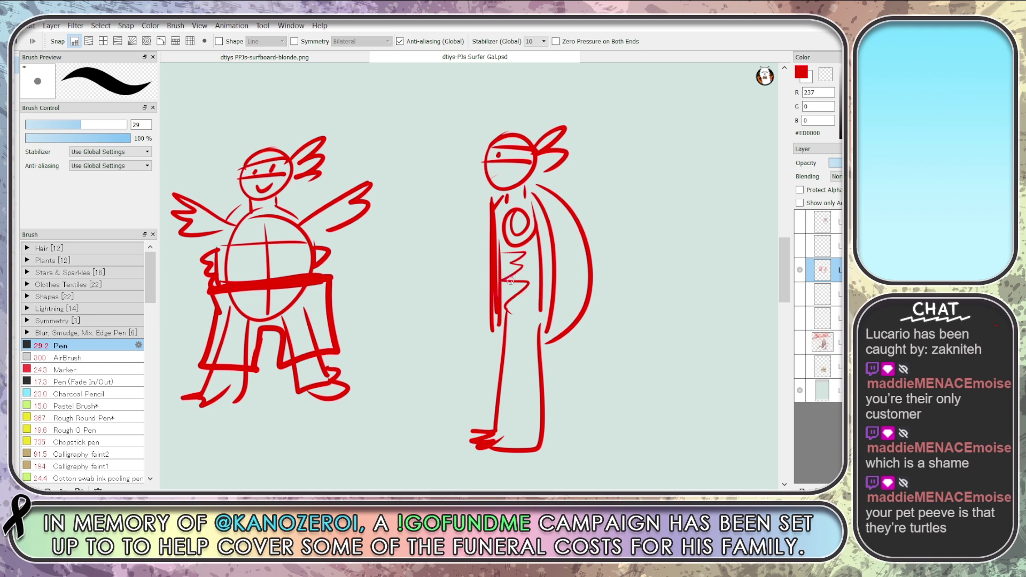
pyautogui.moveTo(494, 285)
pyautogui.mouseDown()
pyautogui.moveTo(616, 283)
pyautogui.moveTo(473, 288)
pyautogui.moveTo(481, 380)
pyautogui.moveTo(558, 359)
pyautogui.moveTo(598, 299)
pyautogui.moveTo(594, 282)
pyautogui.moveTo(553, 384)
pyautogui.moveTo(482, 369)
pyautogui.moveTo(539, 291)
pyautogui.moveTo(588, 336)
pyautogui.mouseUp()
pyautogui.moveTo(522, 330)
pyautogui.mouseDown()
pyautogui.moveTo(484, 313)
pyautogui.moveTo(582, 307)
pyautogui.moveTo(486, 363)
pyautogui.moveTo(541, 350)
pyautogui.moveTo(585, 293)
pyautogui.moveTo(591, 310)
pyautogui.mouseUp()
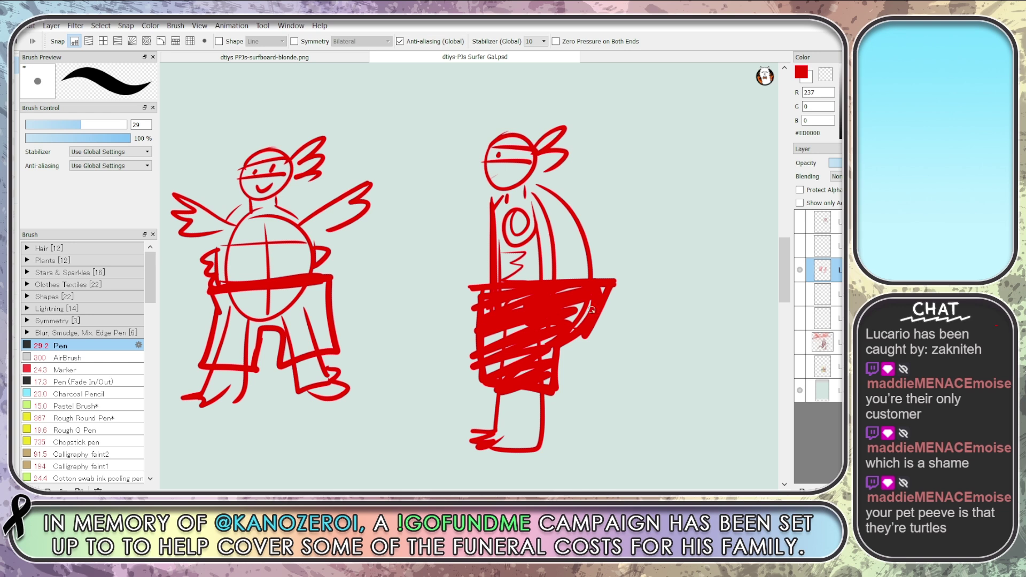
# Doodle a second side-view turtle beside it with a masked head, a slim torso and a flatter back shell
pyautogui.moveTo(487, 492); pyautogui.dragTo(523, 492)
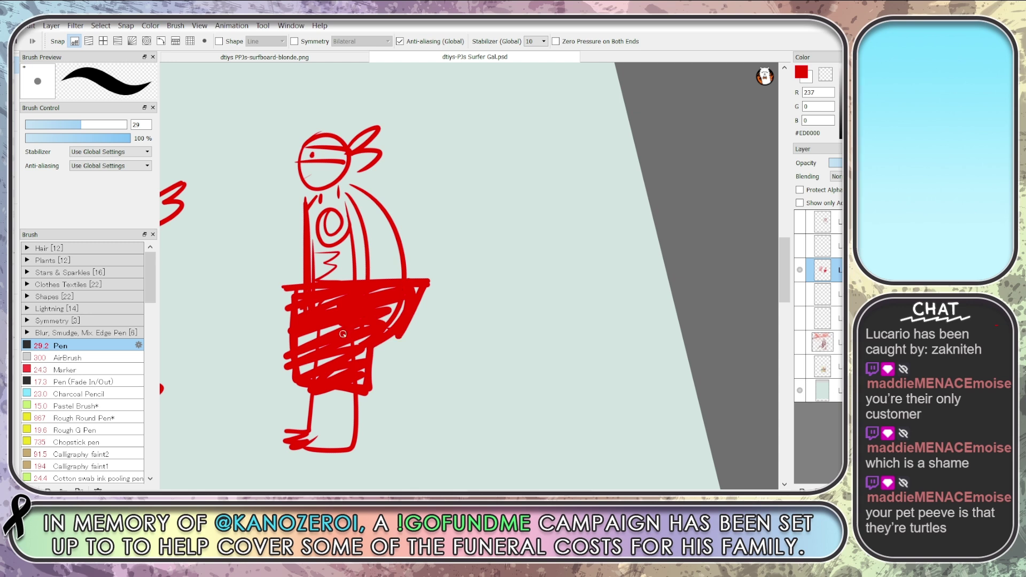
pyautogui.moveTo(504, 130)
pyautogui.mouseDown()
pyautogui.moveTo(549, 133)
pyautogui.moveTo(546, 151)
pyautogui.moveTo(534, 140)
pyautogui.mouseUp()
pyautogui.click(500, 152)
pyautogui.moveTo(499, 180); pyautogui.dragTo(504, 296)
pyautogui.moveTo(538, 174); pyautogui.dragTo(552, 292)
pyautogui.moveTo(542, 173); pyautogui.dragTo(560, 295)
pyautogui.moveTo(548, 170); pyautogui.dragTo(573, 304)
pyautogui.moveTo(531, 193)
pyautogui.mouseDown()
pyautogui.moveTo(517, 210)
pyautogui.moveTo(531, 193)
pyautogui.mouseUp()
pyautogui.moveTo(501, 183)
pyautogui.mouseDown()
pyautogui.moveTo(512, 301)
pyautogui.moveTo(556, 275)
pyautogui.moveTo(551, 297)
pyautogui.moveTo(554, 273)
pyautogui.mouseUp()
pyautogui.moveTo(556, 201); pyautogui.dragTo(553, 321)
pyautogui.moveTo(558, 257); pyautogui.dragTo(562, 319)
# Add boxy shorts, a leg and a foot to the second side-view turtle
pyautogui.moveTo(497, 299); pyautogui.dragTo(553, 378)
pyautogui.moveTo(548, 319)
pyautogui.mouseDown()
pyautogui.moveTo(554, 374)
pyautogui.moveTo(502, 422)
pyautogui.moveTo(497, 443)
pyautogui.mouseUp()
pyautogui.moveTo(548, 381)
pyautogui.mouseDown()
pyautogui.moveTo(556, 436)
pyautogui.moveTo(505, 446)
pyautogui.mouseUp()
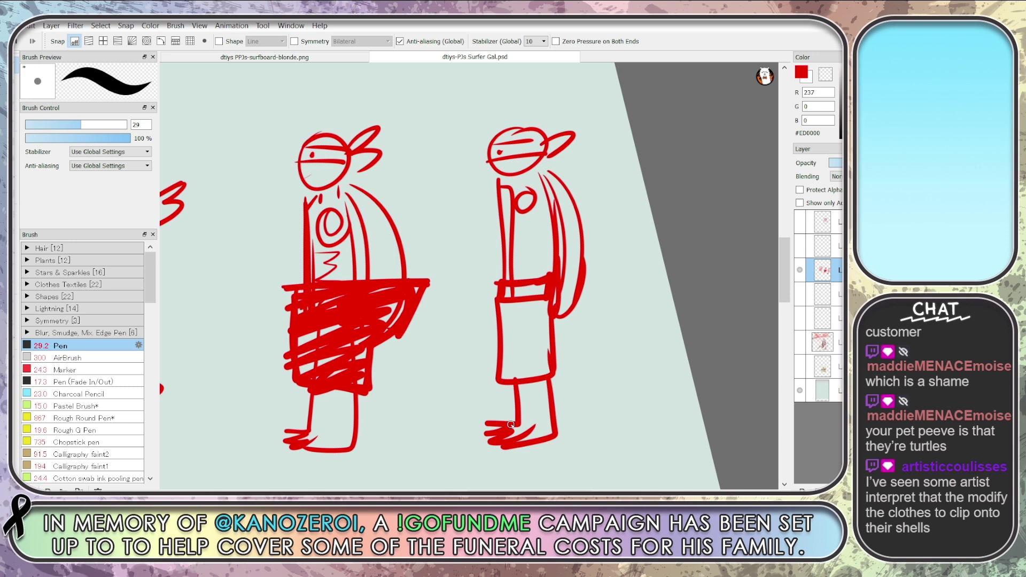
# Thicken the shell edges and waistband of the second turtle, and draw slanted lines reaching its waist from both sides
pyautogui.moveTo(556, 305)
pyautogui.mouseDown()
pyautogui.moveTo(563, 203)
pyautogui.moveTo(551, 335)
pyautogui.mouseUp()
pyautogui.moveTo(560, 182)
pyautogui.mouseDown()
pyautogui.moveTo(576, 217)
pyautogui.moveTo(573, 285)
pyautogui.mouseUp()
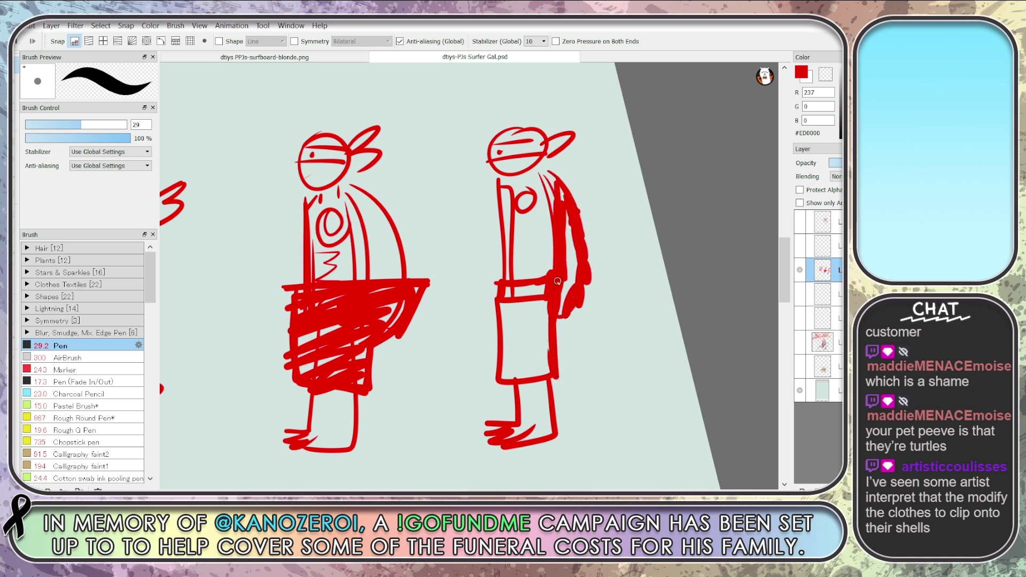
pyautogui.moveTo(535, 284)
pyautogui.mouseDown()
pyautogui.moveTo(648, 216)
pyautogui.moveTo(560, 291)
pyautogui.mouseUp()
pyautogui.moveTo(505, 265); pyautogui.dragTo(452, 206)
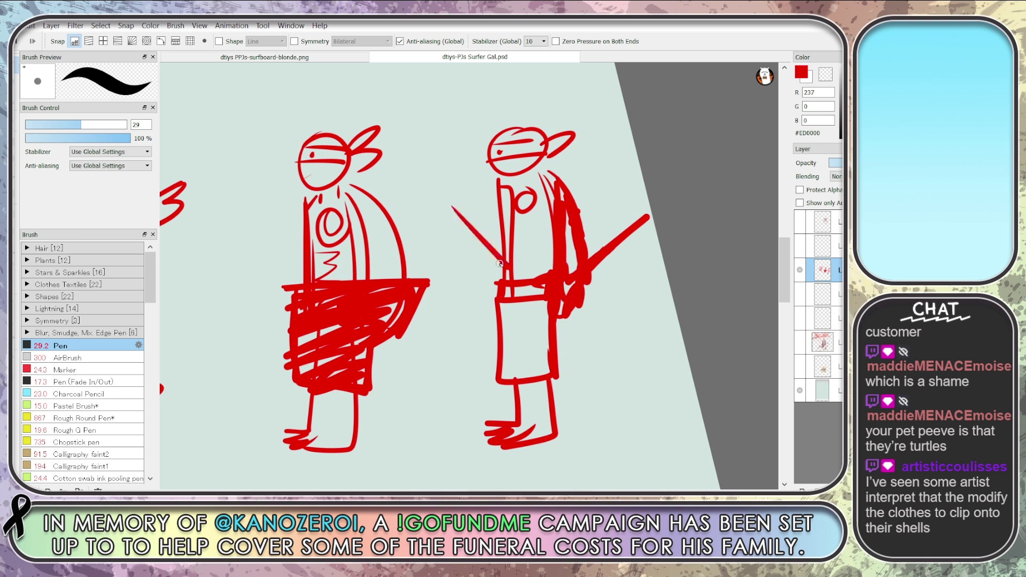
pyautogui.moveTo(462, 262); pyautogui.dragTo(506, 270)
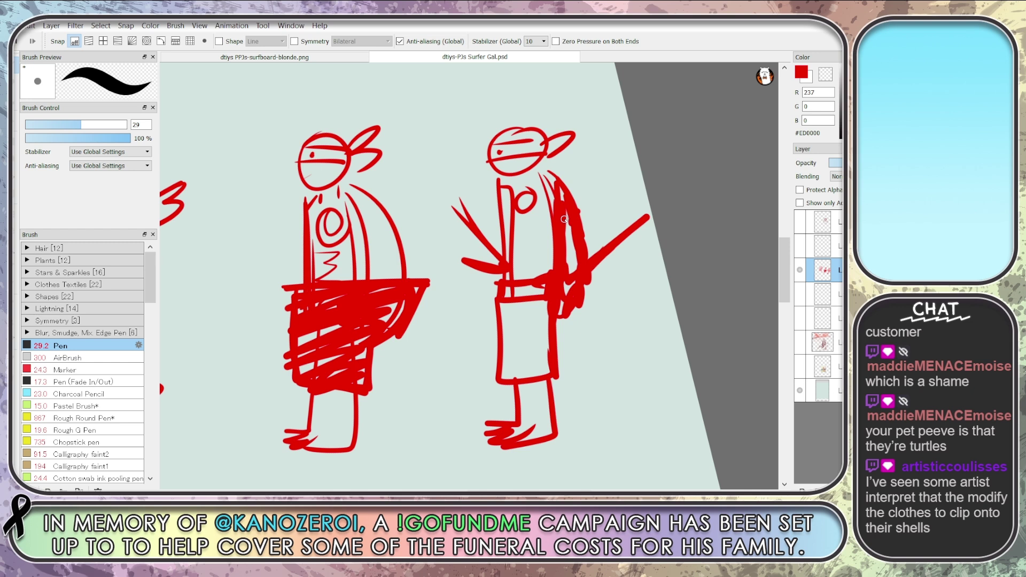
# Draw a curving, pointed line from the second turtle's waist up past its head, and clear all turtle doodles from the layer
pyautogui.moveTo(416, 144)
pyautogui.mouseDown()
pyautogui.moveTo(435, 109)
pyautogui.moveTo(454, 130)
pyautogui.moveTo(443, 163)
pyautogui.moveTo(463, 181)
pyautogui.moveTo(445, 171)
pyautogui.moveTo(485, 199)
pyautogui.mouseUp()
pyautogui.moveTo(485, 199); pyautogui.dragTo(492, 231)
pyautogui.moveTo(489, 232)
pyautogui.mouseDown()
pyautogui.moveTo(464, 251)
pyautogui.moveTo(474, 217)
pyautogui.mouseUp()
pyautogui.moveTo(440, 121); pyautogui.dragTo(445, 133)
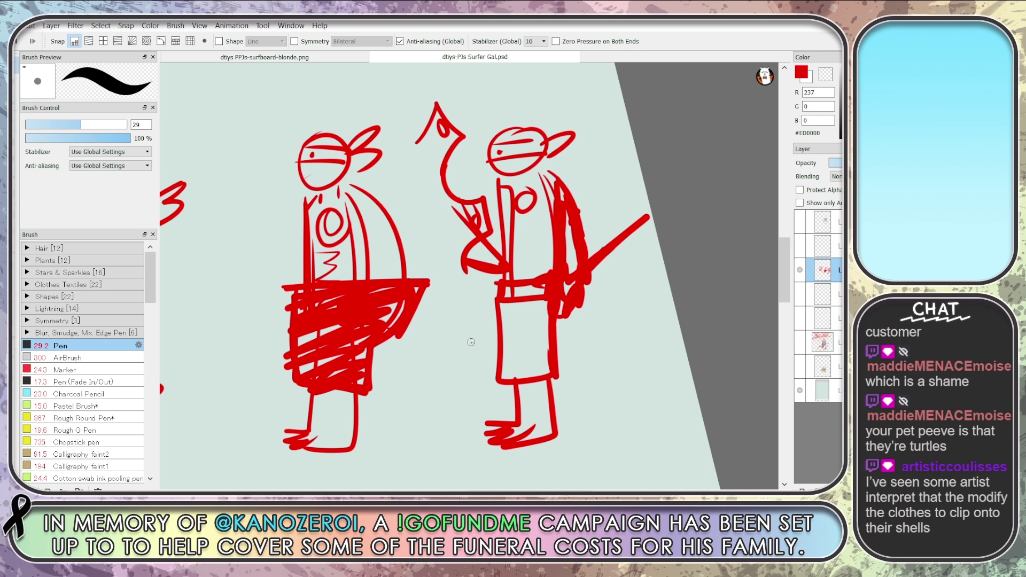
pyautogui.press('Delete')
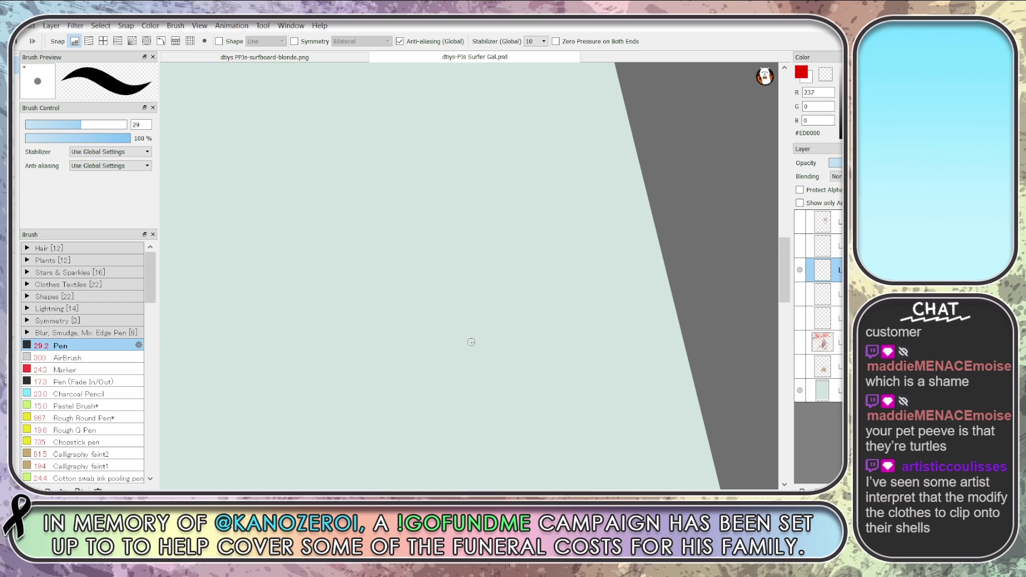
# Show the figure's linework and rough sketch layers again, keeping the reference image hidden
pyautogui.click(802, 224)
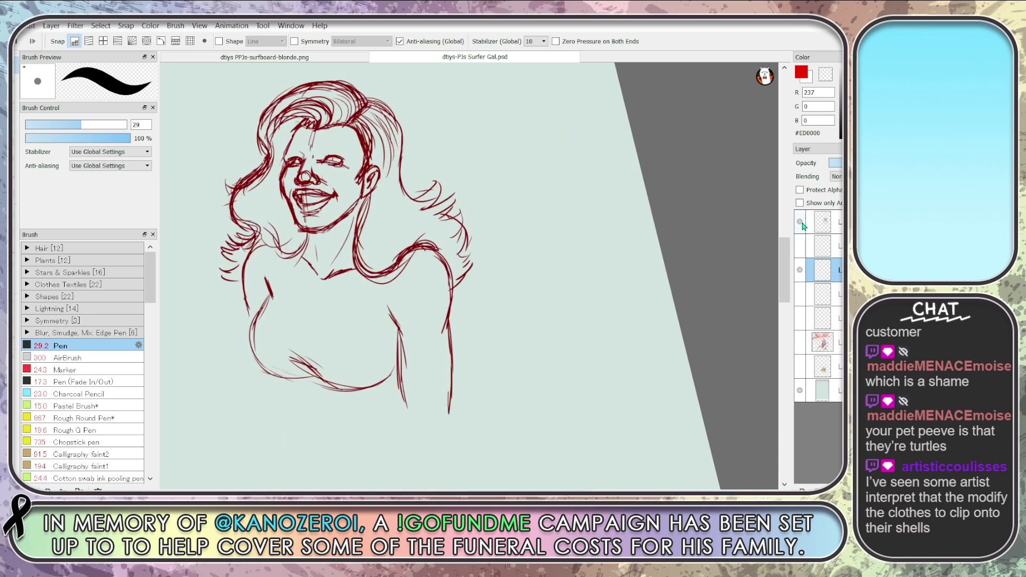
pyautogui.click(802, 294)
pyautogui.click(802, 319)
pyautogui.click(802, 342)
pyautogui.click(801, 245)
# Set the pen size to 12.1 and switch back to the figure's linework layer
pyautogui.keyDown('alt'); pyautogui.click(365, 167); pyautogui.keyUp('alt')
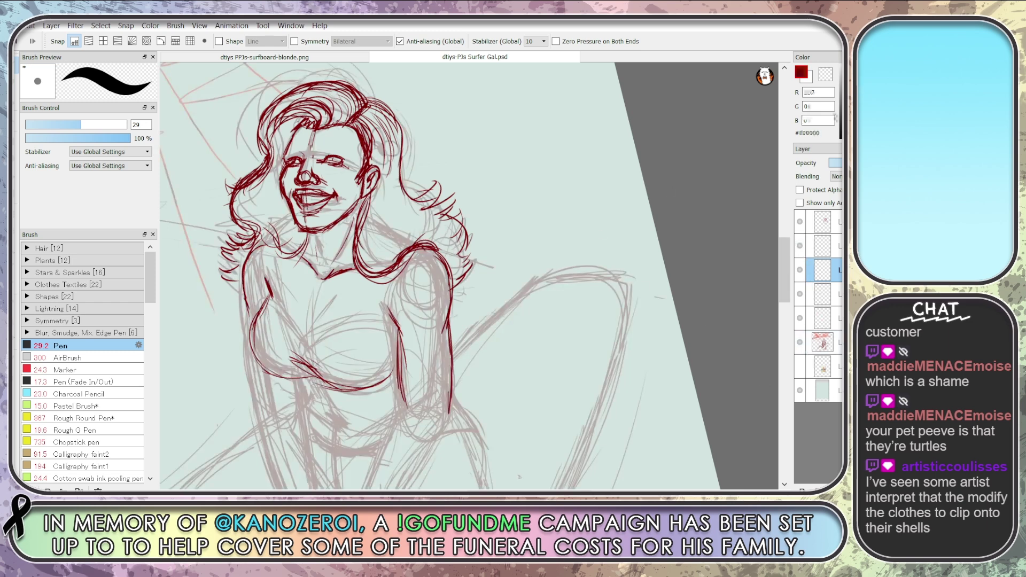
pyautogui.keyDown('alt'); pyautogui.click(370, 166); pyautogui.keyUp('alt')
pyautogui.moveTo(80, 125); pyautogui.dragTo(49, 130)
pyautogui.scroll(-3, 773, 277)
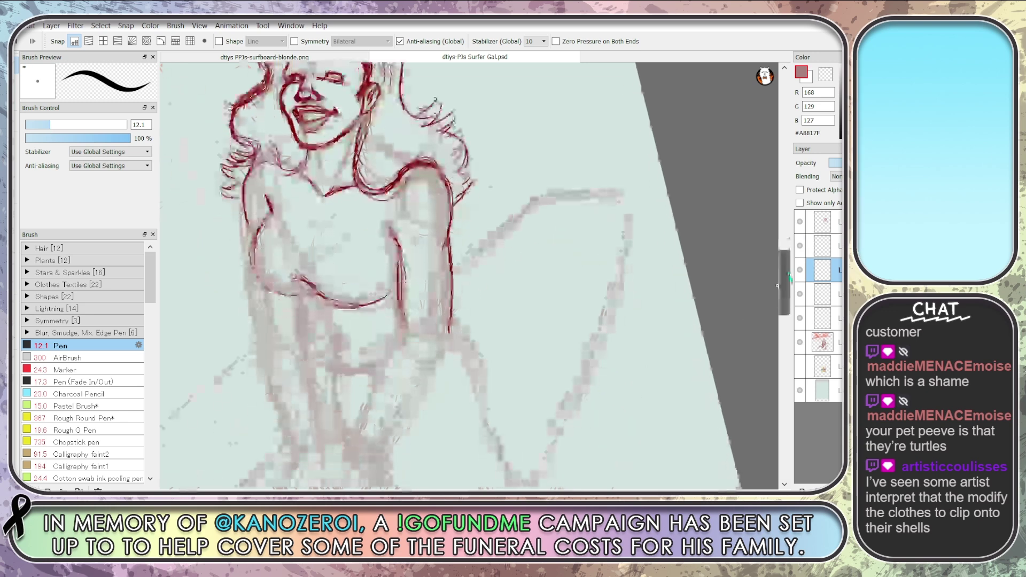
pyautogui.moveTo(245, 175); pyautogui.dragTo(257, 247)
pyautogui.moveTo(406, 270); pyautogui.dragTo(394, 297)
pyautogui.click(834, 222)
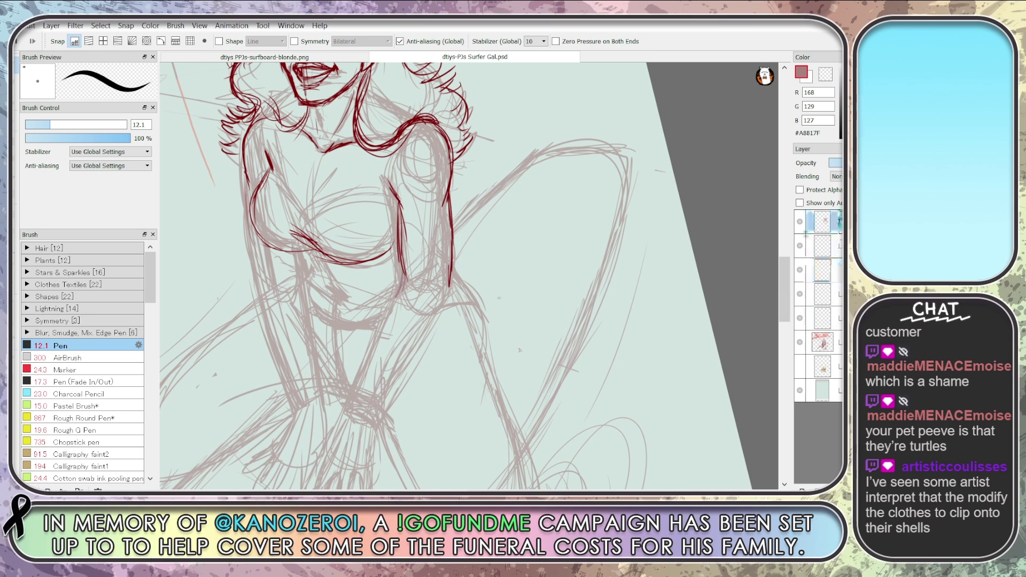
pyautogui.click(800, 222)
pyautogui.click(800, 222)
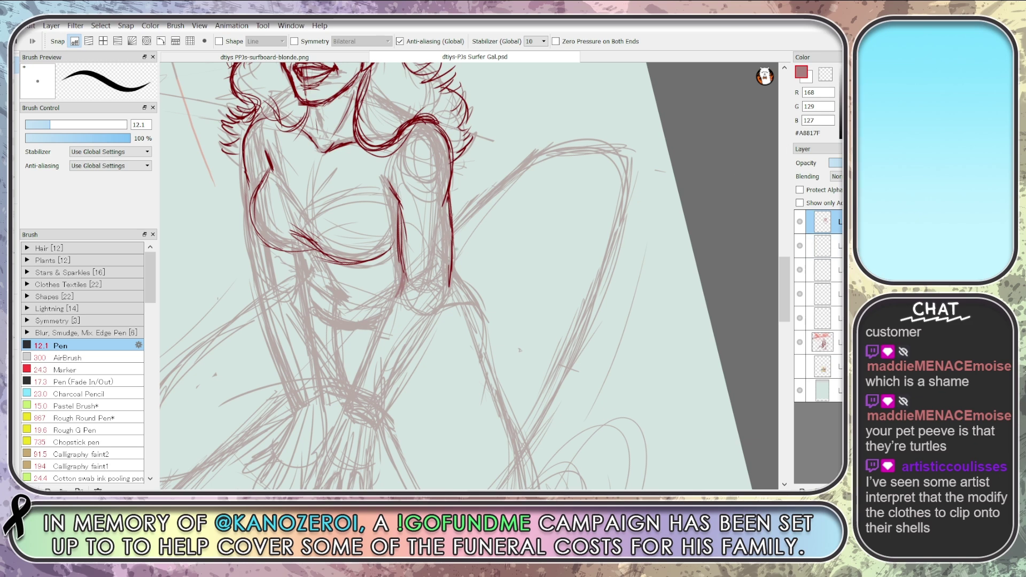
# Sample the dark red of the linework and draw the inner edge of the forearm on the picture's right side down to the wrist
pyautogui.keyDown('alt'); pyautogui.click(415, 120); pyautogui.keyUp('alt')
pyautogui.moveTo(404, 275); pyautogui.dragTo(379, 342)
pyautogui.moveTo(402, 235)
pyautogui.mouseDown()
pyautogui.moveTo(404, 259)
pyautogui.moveTo(345, 413)
pyautogui.moveTo(409, 364)
pyautogui.mouseUp()
# Try the outer edge of the same forearm with several strokes from elbow to wrist, and erase them below the elbow
pyautogui.moveTo(375, 424); pyautogui.dragTo(426, 338)
pyautogui.moveTo(453, 265)
pyautogui.mouseDown()
pyautogui.moveTo(440, 310)
pyautogui.moveTo(450, 302)
pyautogui.moveTo(428, 325)
pyautogui.mouseUp()
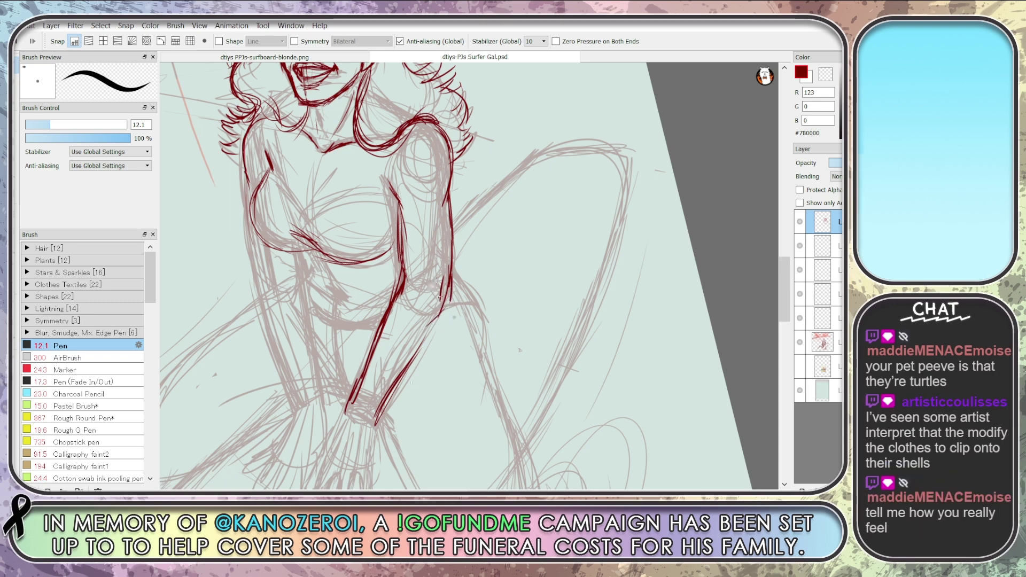
pyautogui.moveTo(450, 280); pyautogui.dragTo(420, 363)
pyautogui.moveTo(439, 307); pyautogui.dragTo(374, 426)
pyautogui.moveTo(444, 295); pyautogui.dragTo(384, 412)
pyautogui.press('e')
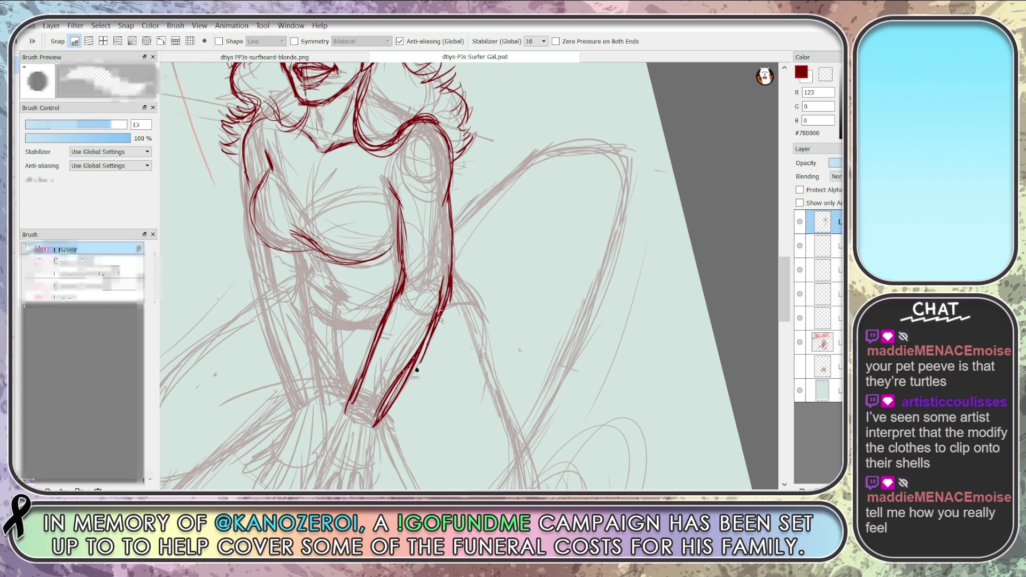
pyautogui.moveTo(452, 289)
pyautogui.mouseDown()
pyautogui.moveTo(411, 366)
pyautogui.moveTo(414, 397)
pyautogui.mouseUp()
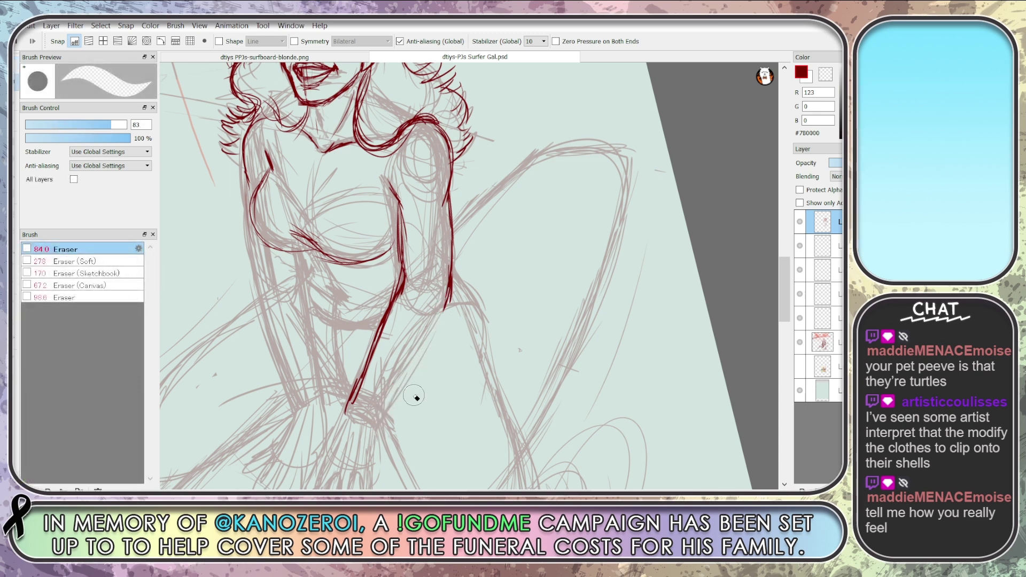
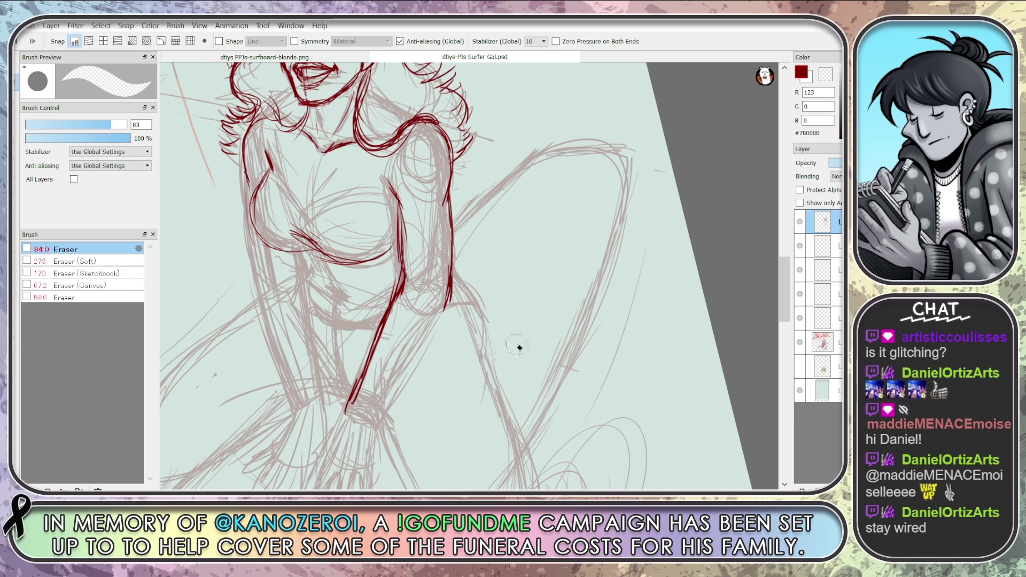
# Sketch the eyebrows in dark red, erase the misplaced strokes and redraw the brows above the eyes
pyautogui.scroll(-5, 519, 348)
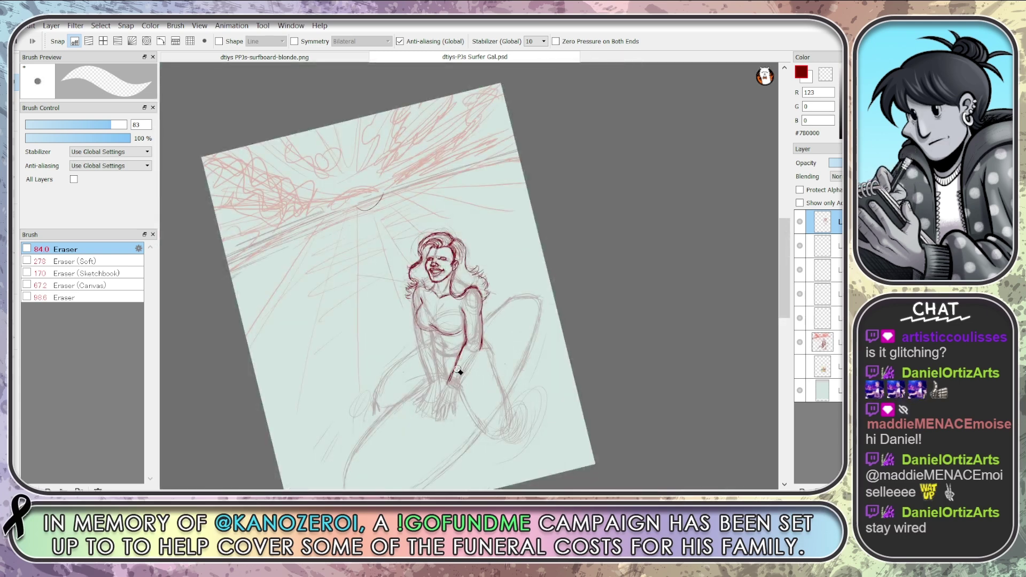
pyautogui.scroll(5, 458, 370)
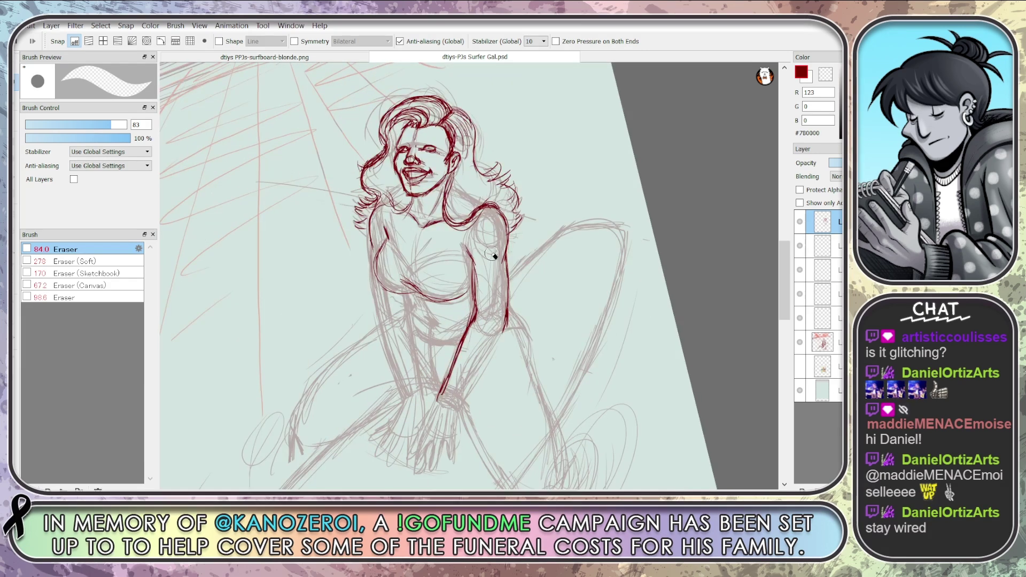
pyautogui.press('e')
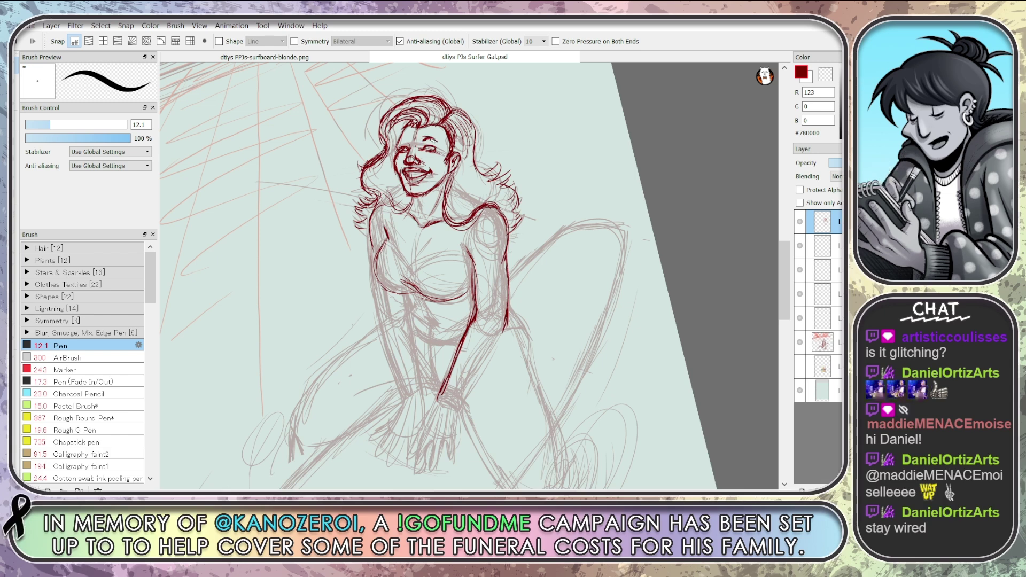
pyautogui.moveTo(431, 139)
pyautogui.mouseDown()
pyautogui.moveTo(440, 146)
pyautogui.moveTo(409, 138)
pyautogui.mouseUp()
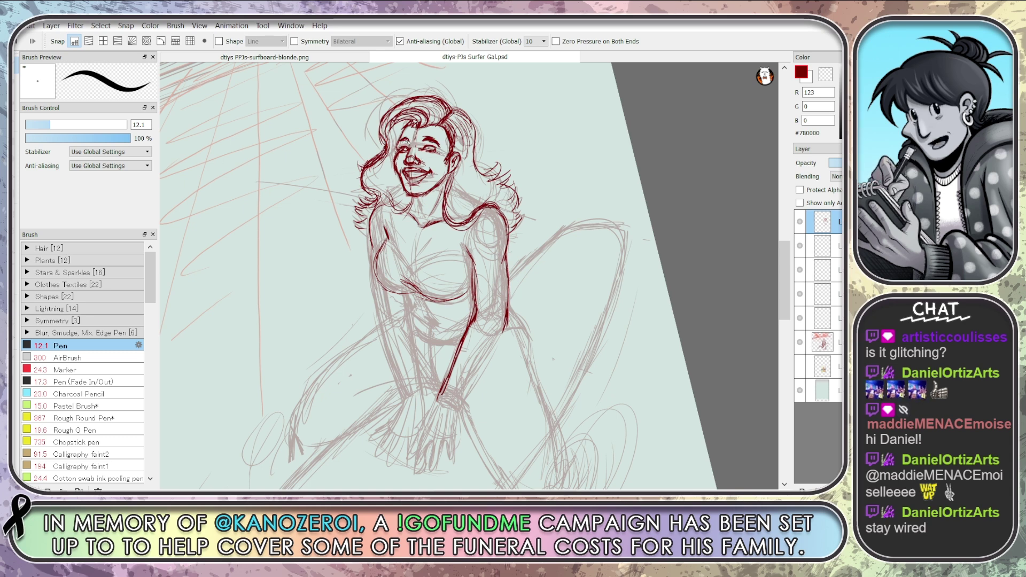
pyautogui.press('e')
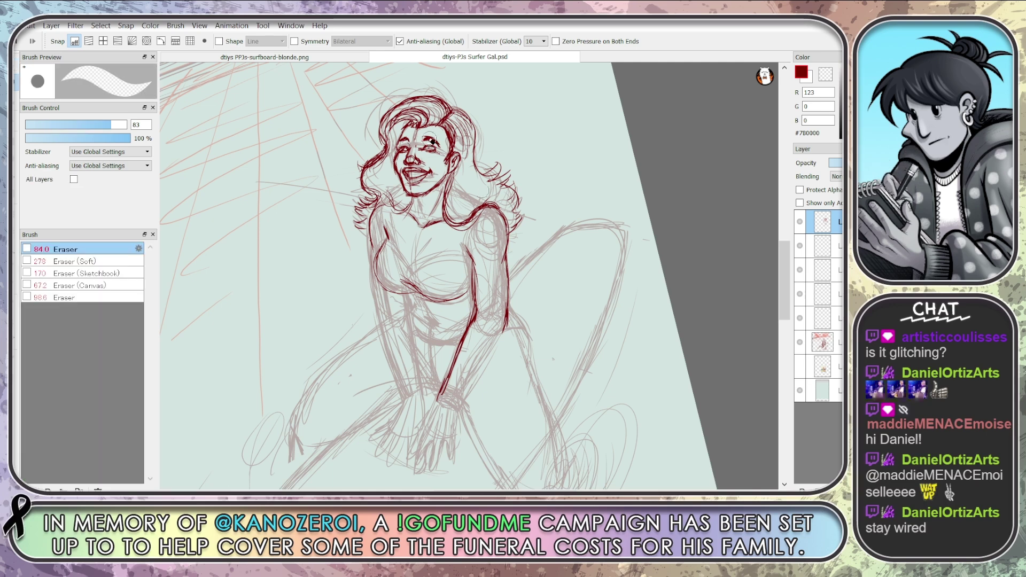
pyautogui.moveTo(429, 139); pyautogui.dragTo(439, 143)
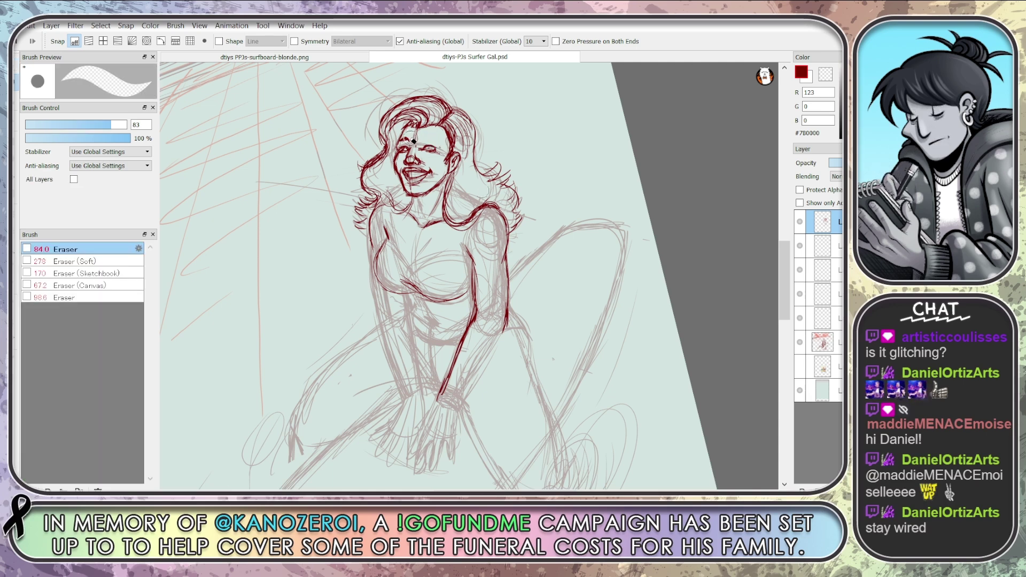
pyautogui.press('b')
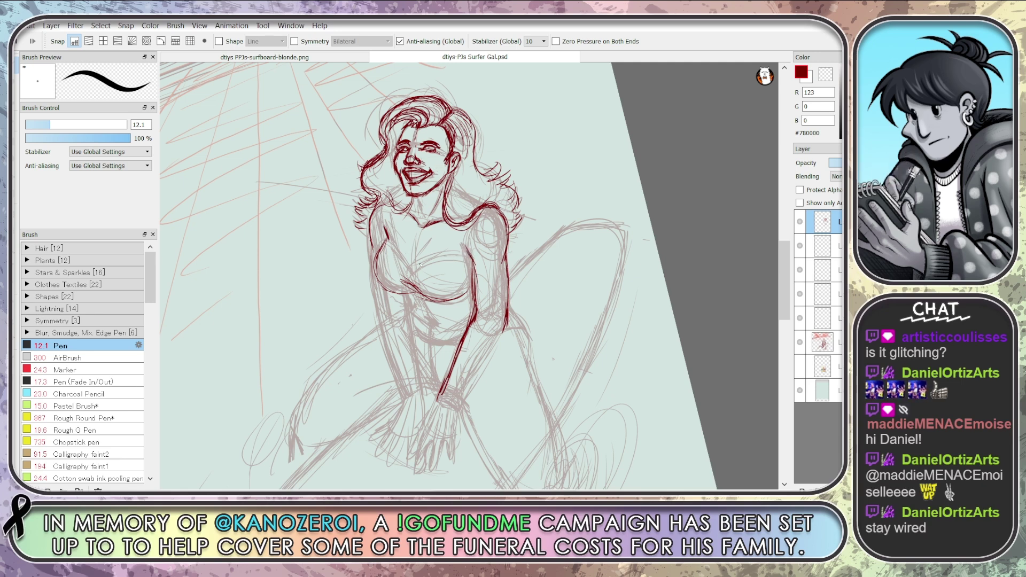
# Draw the upper edge of the top across the bust, with gathered fabric folds running into the centre
pyautogui.moveTo(409, 270); pyautogui.dragTo(479, 259)
pyautogui.moveTo(389, 248)
pyautogui.mouseDown()
pyautogui.moveTo(407, 273)
pyautogui.moveTo(420, 246)
pyautogui.moveTo(410, 271)
pyautogui.moveTo(415, 253)
pyautogui.moveTo(411, 263)
pyautogui.mouseUp()
pyautogui.moveTo(410, 270); pyautogui.dragTo(424, 306)
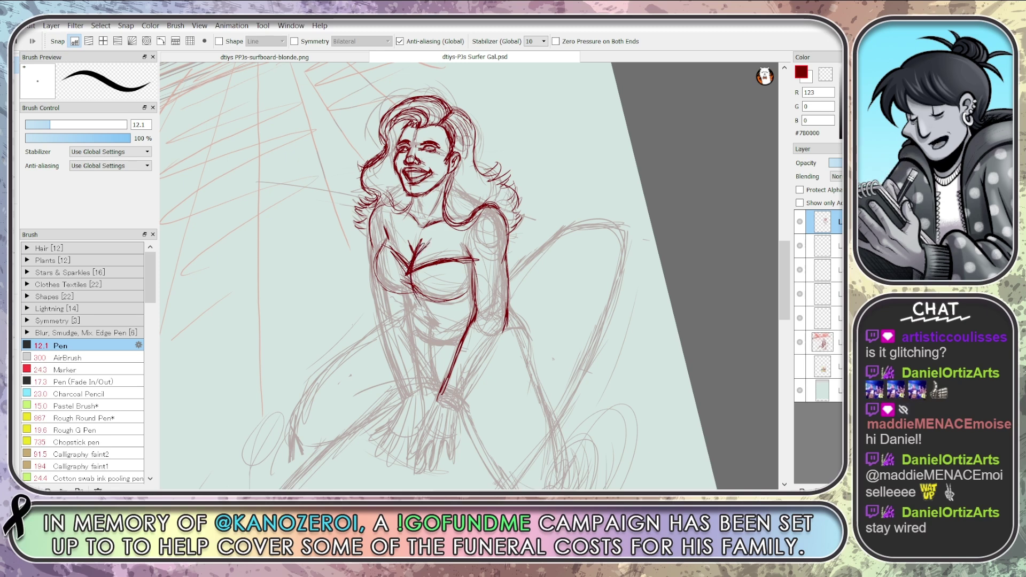
pyautogui.moveTo(382, 257)
pyautogui.mouseDown()
pyautogui.moveTo(376, 289)
pyautogui.moveTo(409, 279)
pyautogui.moveTo(415, 295)
pyautogui.mouseUp()
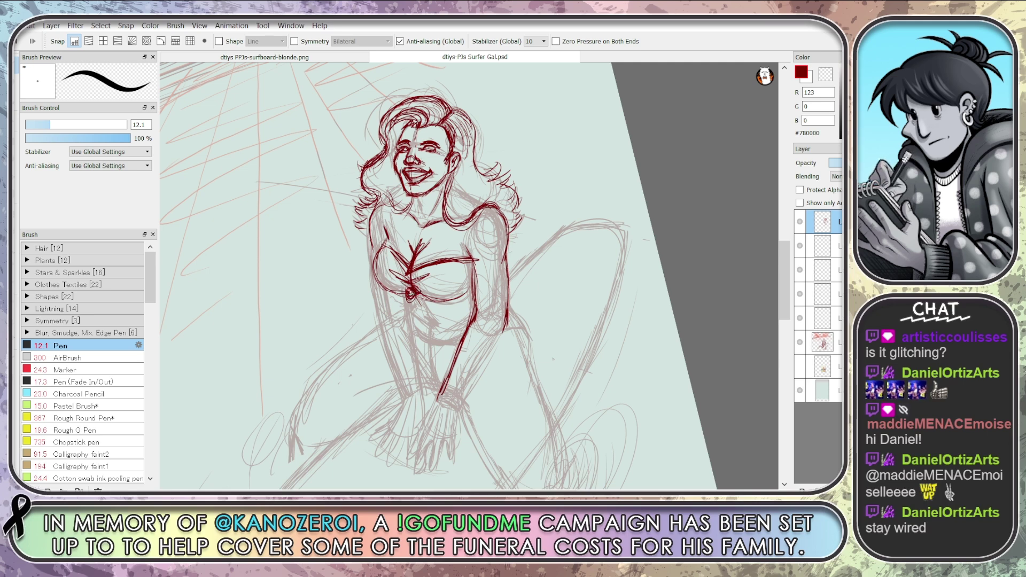
# Draw the hanging ends of the knot on the top and add a small flower in the hair above the ear
pyautogui.moveTo(415, 300)
pyautogui.mouseDown()
pyautogui.moveTo(420, 316)
pyautogui.moveTo(421, 308)
pyautogui.mouseUp()
pyautogui.moveTo(412, 293); pyautogui.dragTo(404, 312)
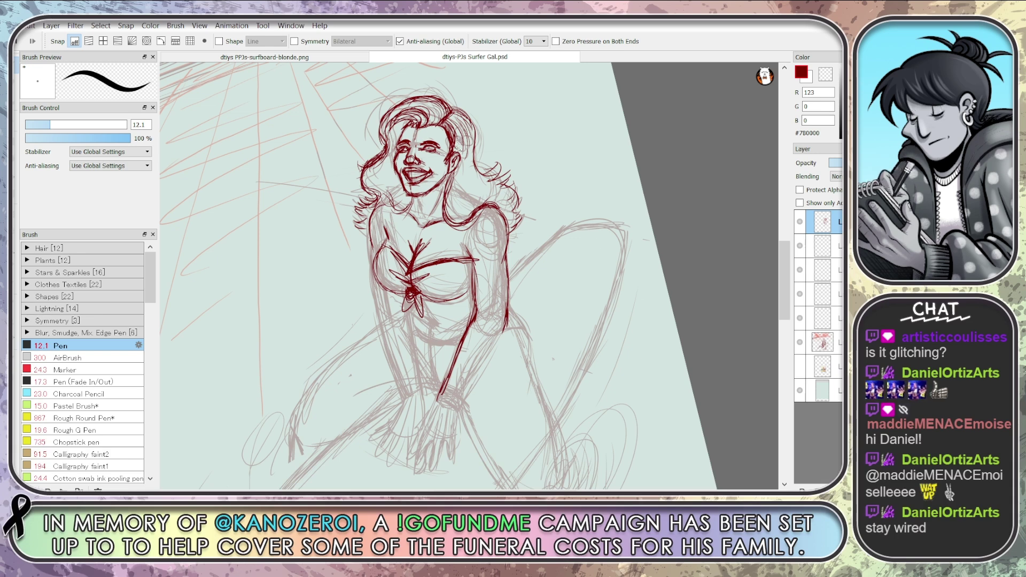
pyautogui.moveTo(456, 132)
pyautogui.mouseDown()
pyautogui.moveTo(460, 152)
pyautogui.moveTo(466, 132)
pyautogui.moveTo(460, 147)
pyautogui.mouseUp()
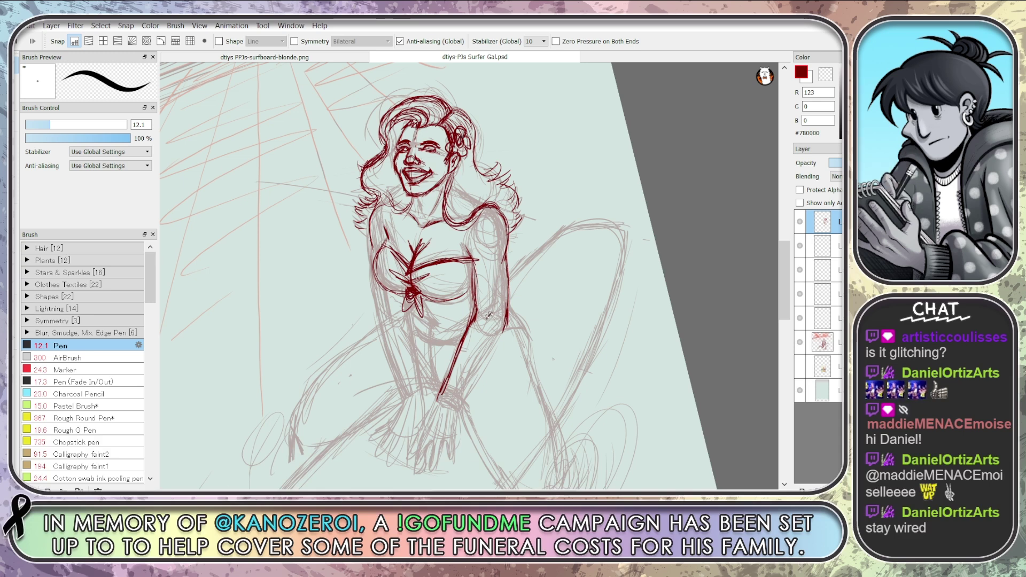
# Draw the elbow and outer forearm on the picture's right side, plus the outer forearm on the left side down to the wrist
pyautogui.moveTo(486, 317)
pyautogui.mouseDown()
pyautogui.moveTo(474, 258)
pyautogui.moveTo(475, 298)
pyautogui.moveTo(498, 264)
pyautogui.moveTo(504, 292)
pyautogui.mouseUp()
pyautogui.moveTo(504, 254)
pyautogui.mouseDown()
pyautogui.moveTo(499, 344)
pyautogui.moveTo(506, 333)
pyautogui.moveTo(458, 404)
pyautogui.mouseUp()
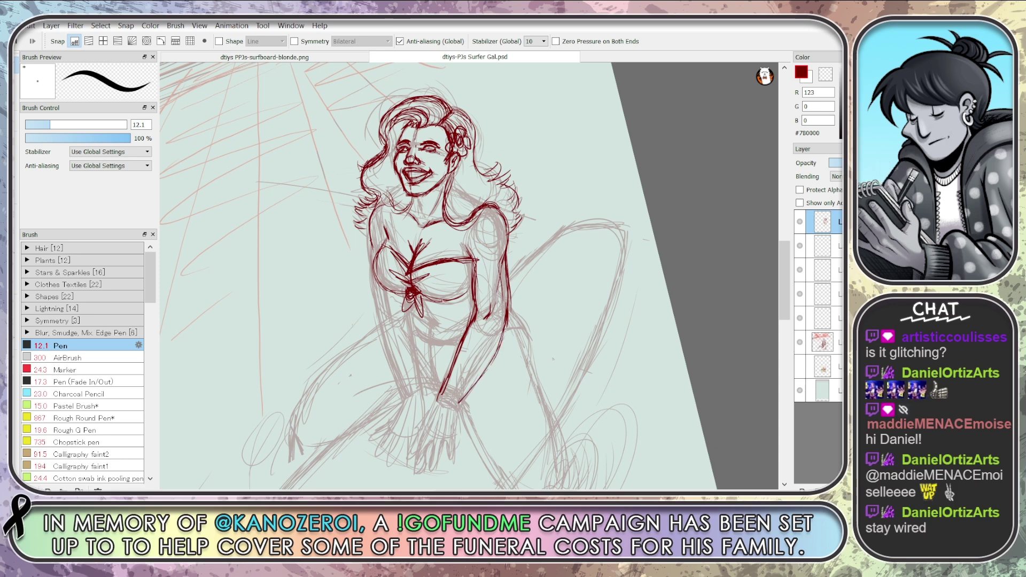
pyautogui.moveTo(376, 294); pyautogui.dragTo(403, 391)
pyautogui.moveTo(378, 303); pyautogui.dragTo(407, 398)
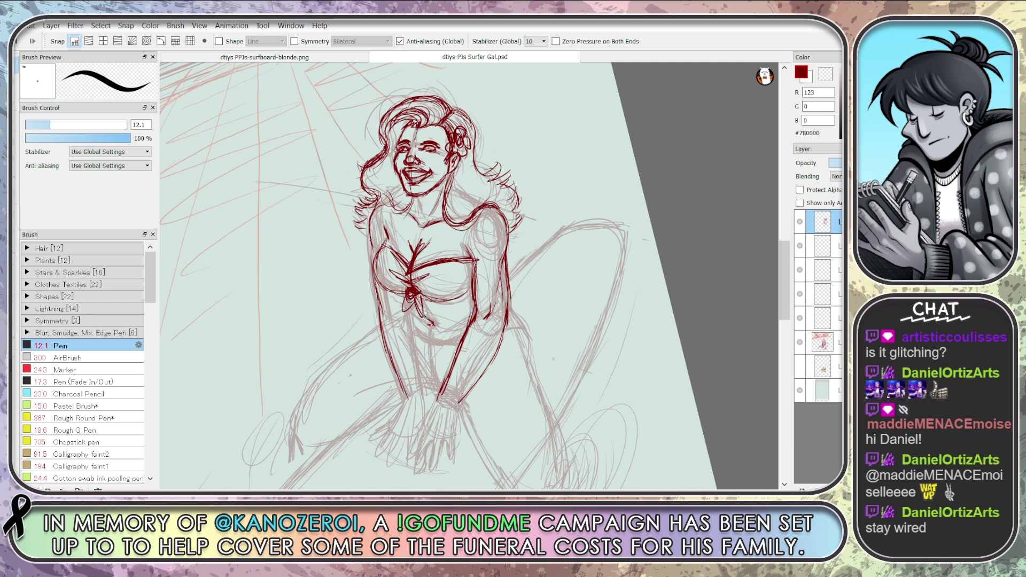
# Draw the waist and belly contour with the waistband line, and the lower edge of the bottoms between the forearms
pyautogui.moveTo(413, 331)
pyautogui.mouseDown()
pyautogui.moveTo(465, 336)
pyautogui.moveTo(422, 336)
pyautogui.moveTo(455, 339)
pyautogui.moveTo(470, 315)
pyautogui.moveTo(454, 328)
pyautogui.moveTo(439, 313)
pyautogui.moveTo(472, 271)
pyautogui.mouseUp()
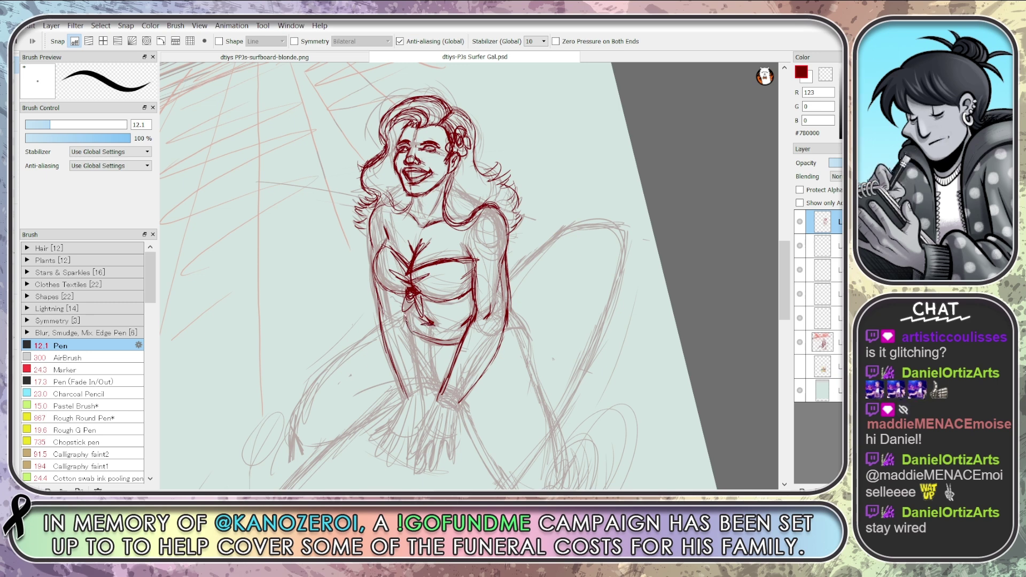
pyautogui.moveTo(404, 316); pyautogui.dragTo(444, 343)
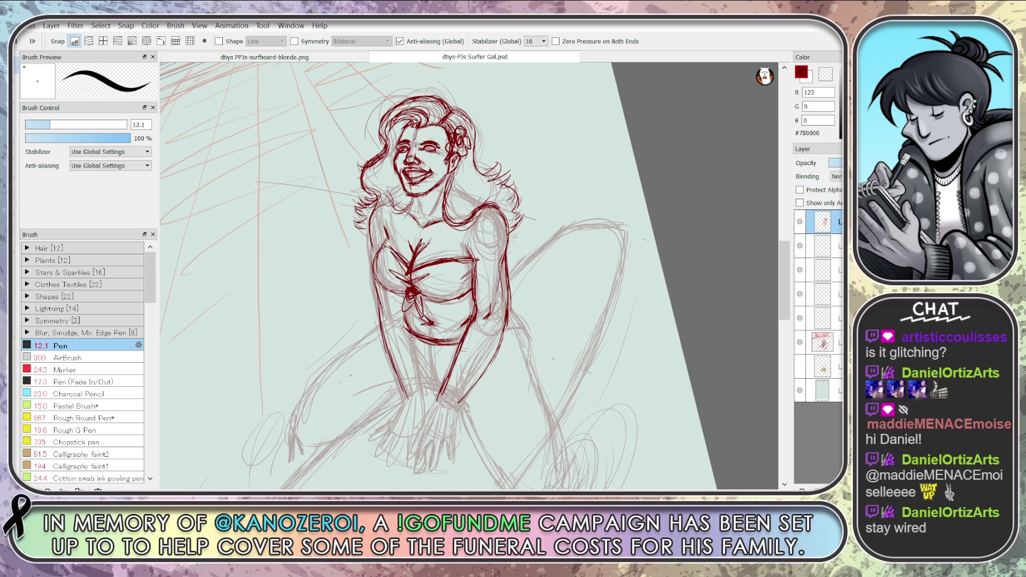
pyautogui.moveTo(411, 337)
pyautogui.mouseDown()
pyautogui.moveTo(431, 384)
pyautogui.moveTo(422, 382)
pyautogui.moveTo(442, 386)
pyautogui.mouseUp()
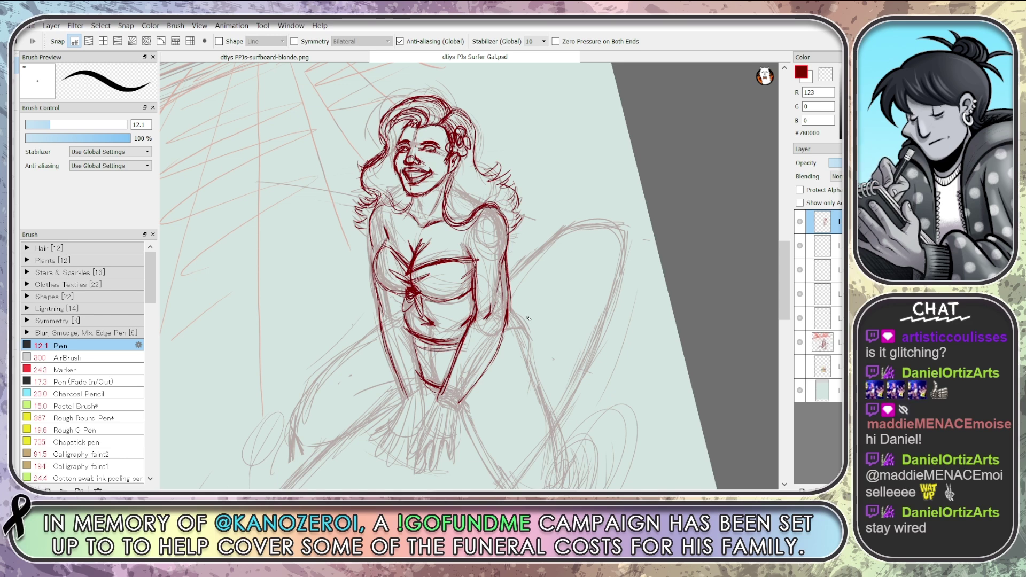
# Start the hip line on the picture's right side and outline the opposite thigh from hip down to the knee
pyautogui.moveTo(520, 325); pyautogui.dragTo(534, 360)
pyautogui.scroll(-3, 771, 288)
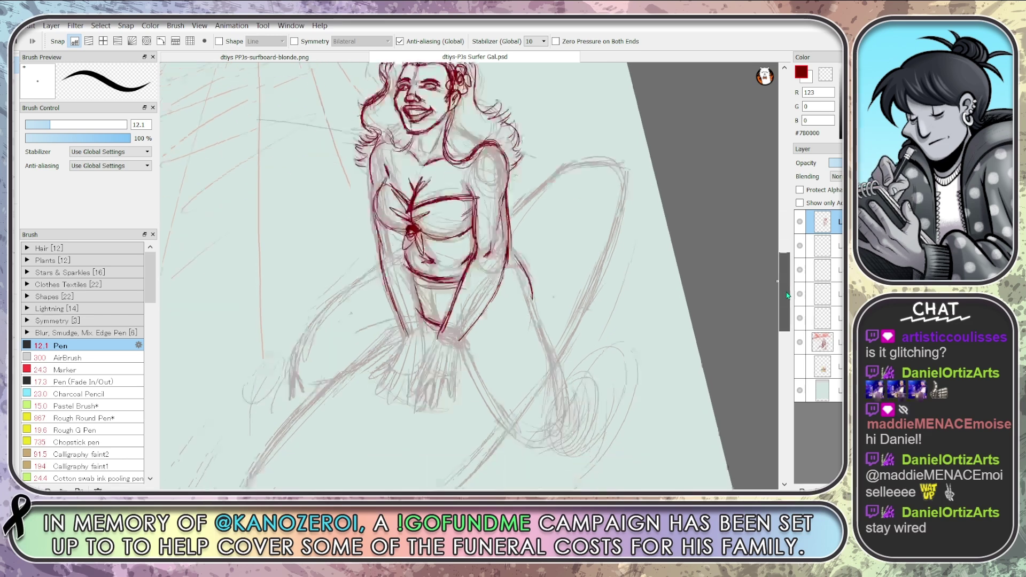
pyautogui.moveTo(369, 274)
pyautogui.mouseDown()
pyautogui.moveTo(311, 312)
pyautogui.moveTo(297, 361)
pyautogui.mouseUp()
pyautogui.moveTo(304, 336); pyautogui.dragTo(296, 386)
pyautogui.moveTo(387, 261)
pyautogui.mouseDown()
pyautogui.moveTo(300, 353)
pyautogui.moveTo(296, 398)
pyautogui.mouseUp()
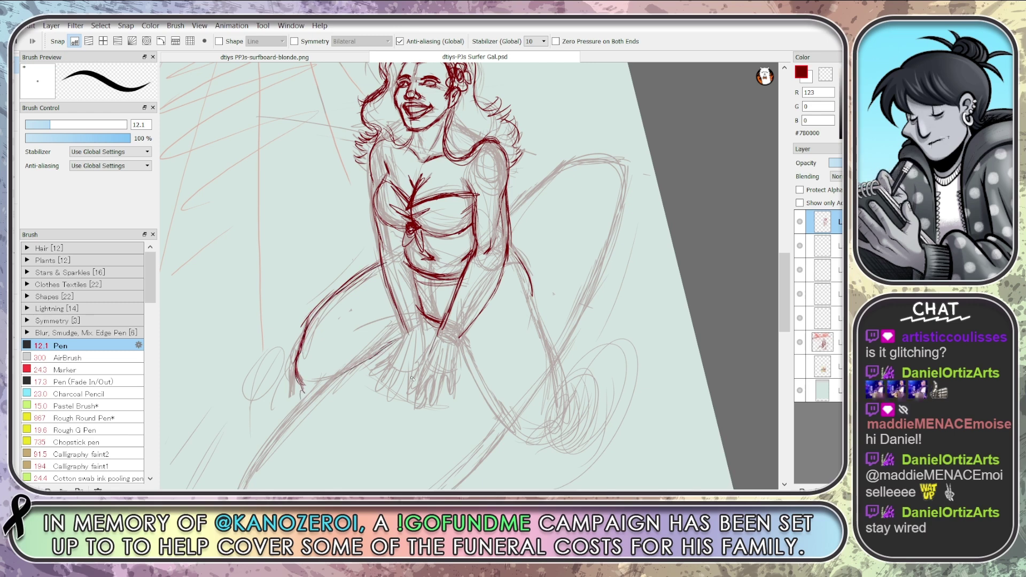
# Draw the front hand's outer edge from the wrist, the first fingers and the thumb-side edge over the rough
pyautogui.scroll(1, 462, 396)
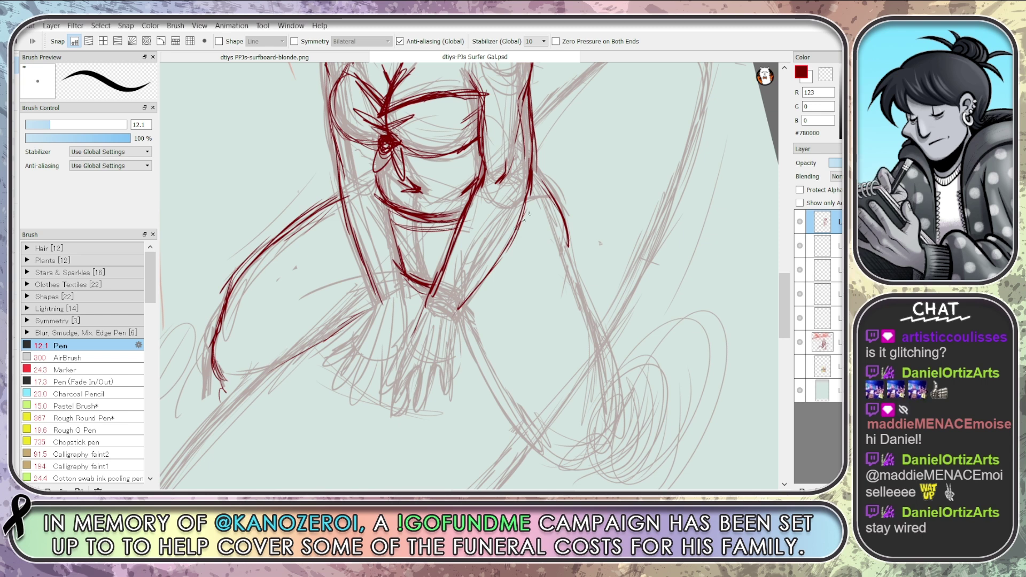
pyautogui.moveTo(527, 215)
pyautogui.mouseDown()
pyautogui.moveTo(453, 318)
pyautogui.moveTo(456, 346)
pyautogui.moveTo(440, 365)
pyautogui.moveTo(453, 386)
pyautogui.moveTo(450, 368)
pyautogui.moveTo(454, 401)
pyautogui.mouseUp()
pyautogui.moveTo(449, 361); pyautogui.dragTo(453, 402)
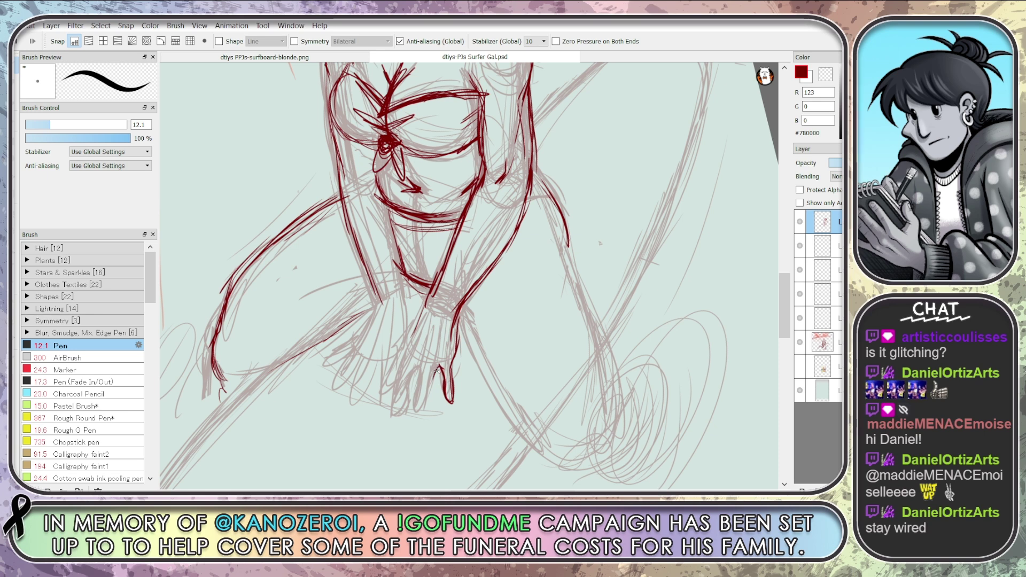
pyautogui.moveTo(421, 363)
pyautogui.mouseDown()
pyautogui.moveTo(416, 406)
pyautogui.moveTo(419, 379)
pyautogui.moveTo(421, 420)
pyautogui.mouseUp()
pyautogui.moveTo(430, 383); pyautogui.dragTo(426, 421)
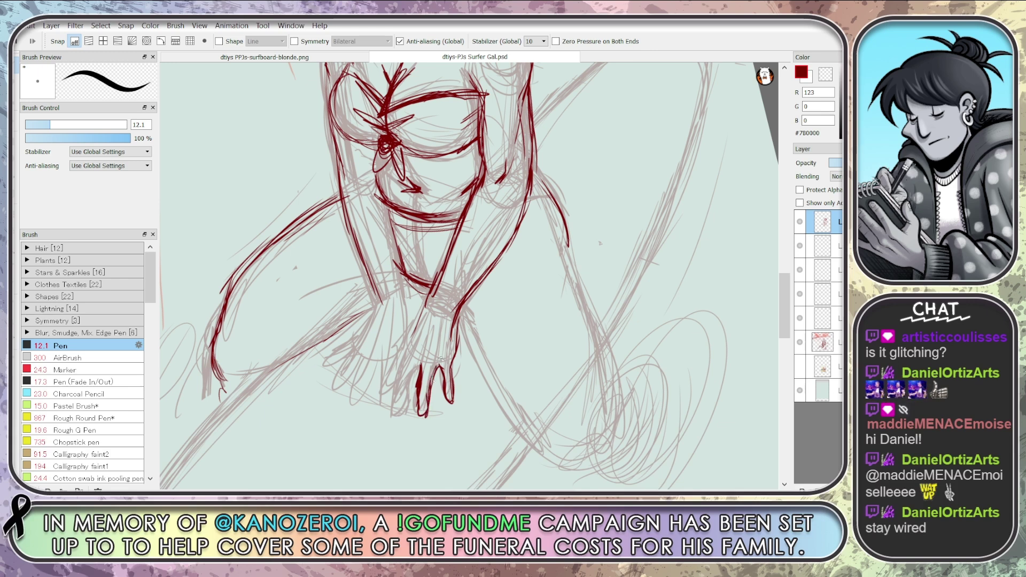
pyautogui.moveTo(420, 330)
pyautogui.mouseDown()
pyautogui.moveTo(396, 381)
pyautogui.moveTo(398, 419)
pyautogui.moveTo(419, 368)
pyautogui.moveTo(412, 389)
pyautogui.mouseUp()
# Try outlining the remaining finger and knuckle lines on the front hand, and undo those strokes
pyautogui.moveTo(416, 352)
pyautogui.mouseDown()
pyautogui.moveTo(400, 384)
pyautogui.moveTo(428, 402)
pyautogui.mouseUp()
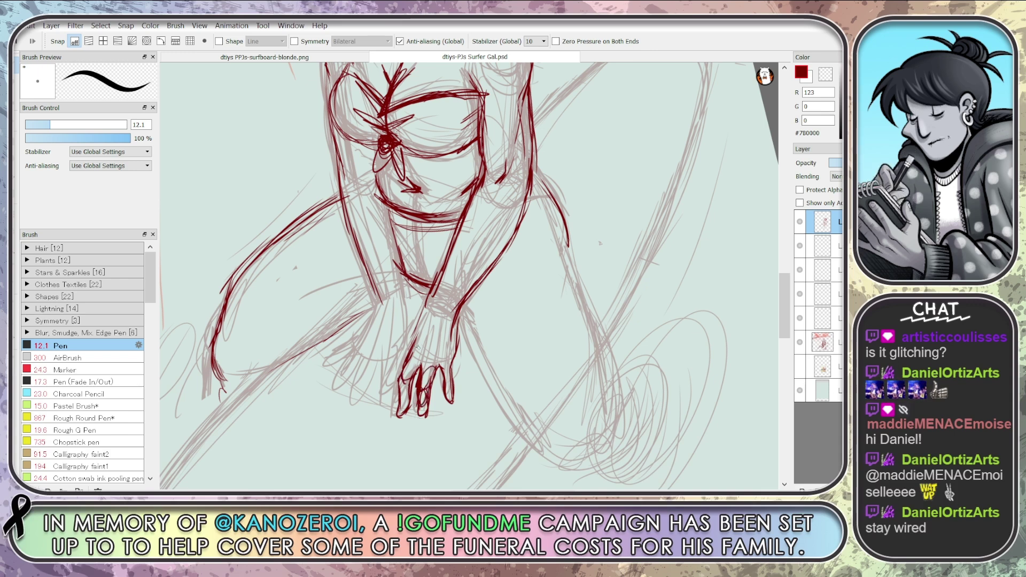
pyautogui.hotkey('ctrl', 'z')
pyautogui.hotkey('ctrl', 'z')
pyautogui.hotkey('ctrl', 'z')
pyautogui.hotkey('ctrl', 'z')
pyautogui.hotkey('ctrl', 'z')
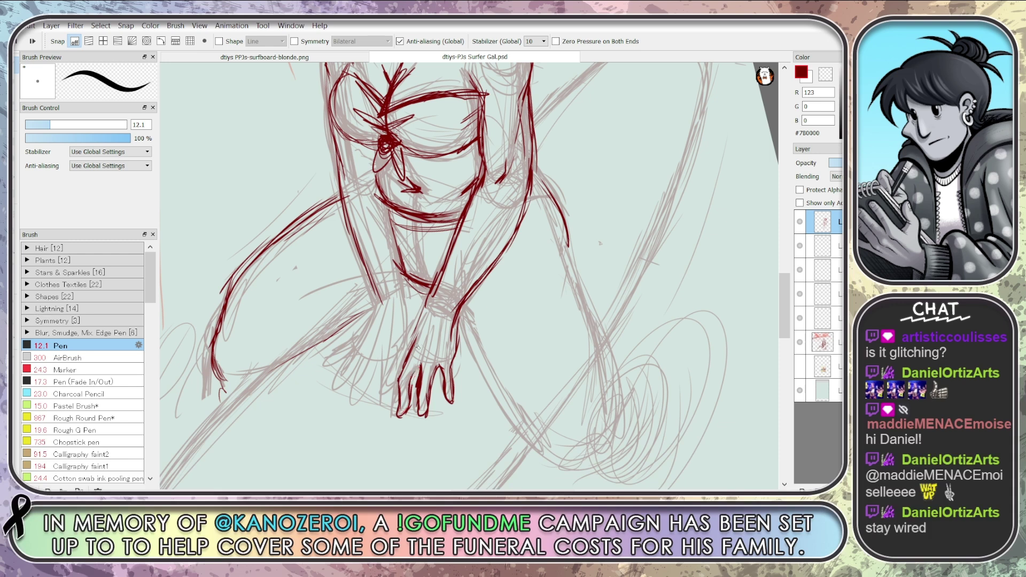
pyautogui.hotkey('ctrl', 'z')
pyautogui.hotkey('ctrl', 'z')
pyautogui.hotkey('ctrl', 'z')
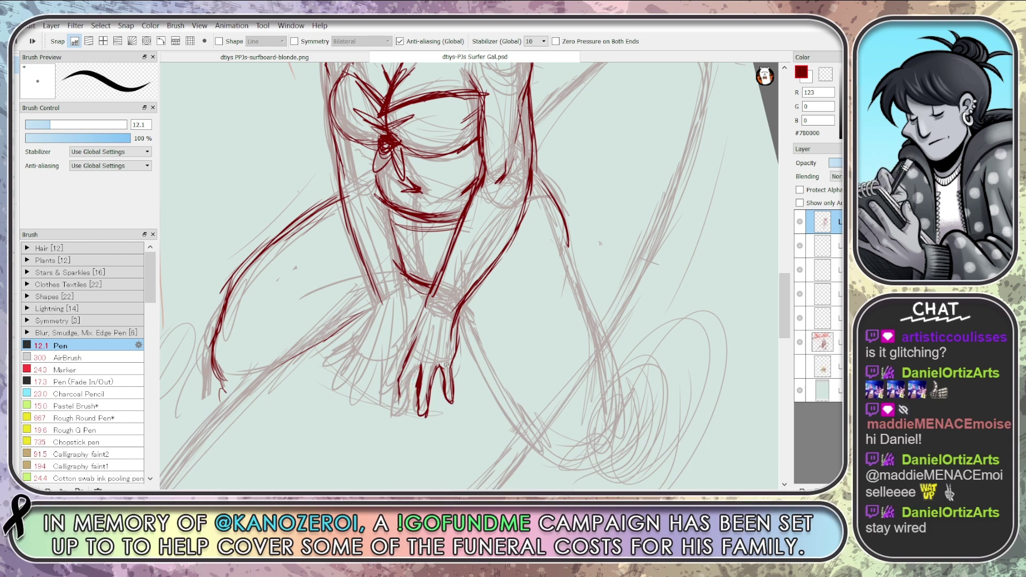
pyautogui.hotkey('ctrl', 'z')
pyautogui.hotkey('ctrl', 'z')
# Set the pen size to 10.2, redraw the front hand's remaining finger and detail the fingertips
pyautogui.click(48, 126)
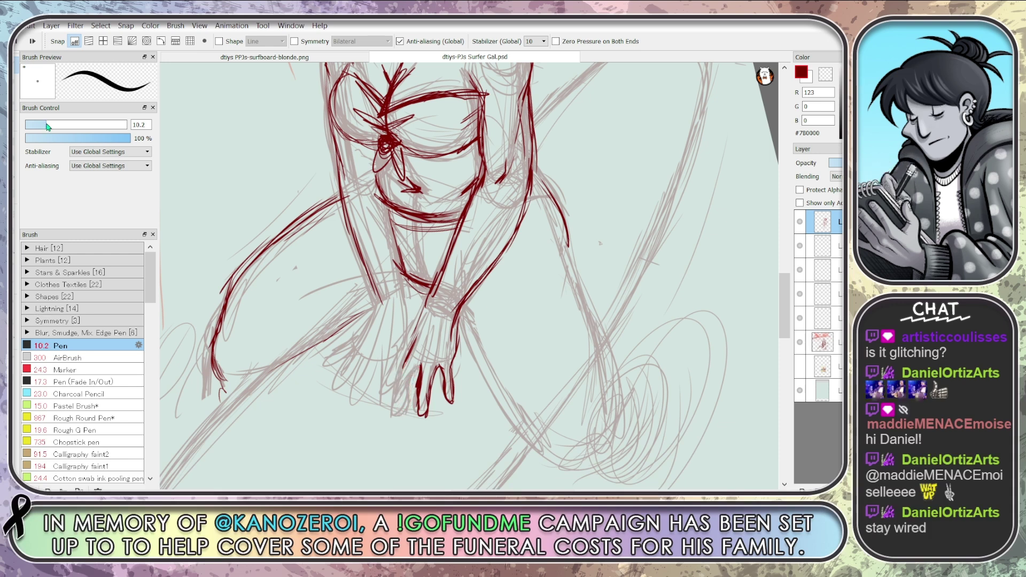
pyautogui.moveTo(429, 303)
pyautogui.mouseDown()
pyautogui.moveTo(401, 379)
pyautogui.moveTo(407, 385)
pyautogui.moveTo(419, 367)
pyautogui.moveTo(406, 410)
pyautogui.moveTo(392, 410)
pyautogui.moveTo(417, 420)
pyautogui.moveTo(429, 392)
pyautogui.moveTo(419, 421)
pyautogui.moveTo(427, 417)
pyautogui.mouseUp()
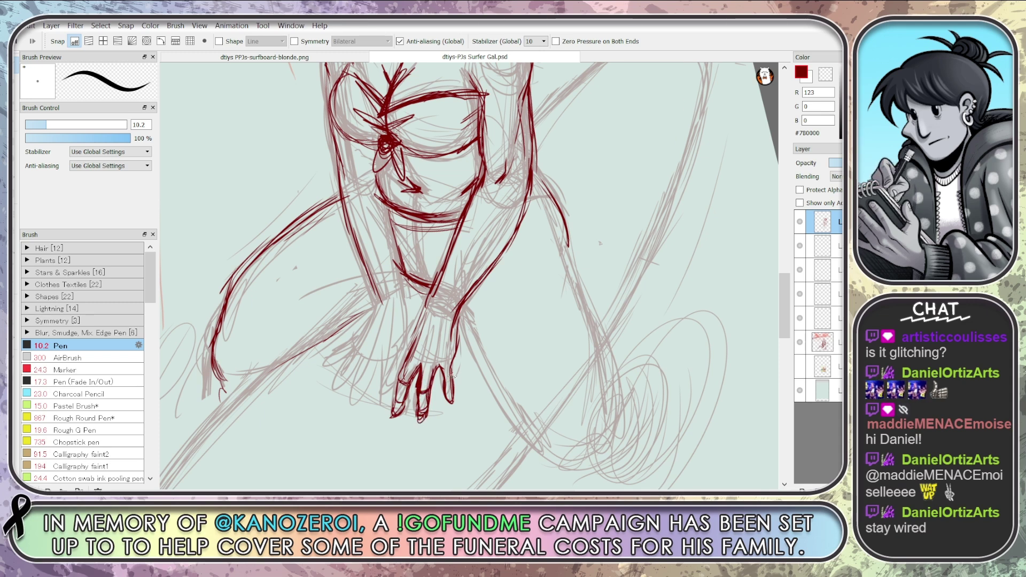
pyautogui.moveTo(446, 384)
pyautogui.mouseDown()
pyautogui.moveTo(457, 378)
pyautogui.moveTo(449, 402)
pyautogui.mouseUp()
pyautogui.moveTo(452, 384); pyautogui.dragTo(452, 400)
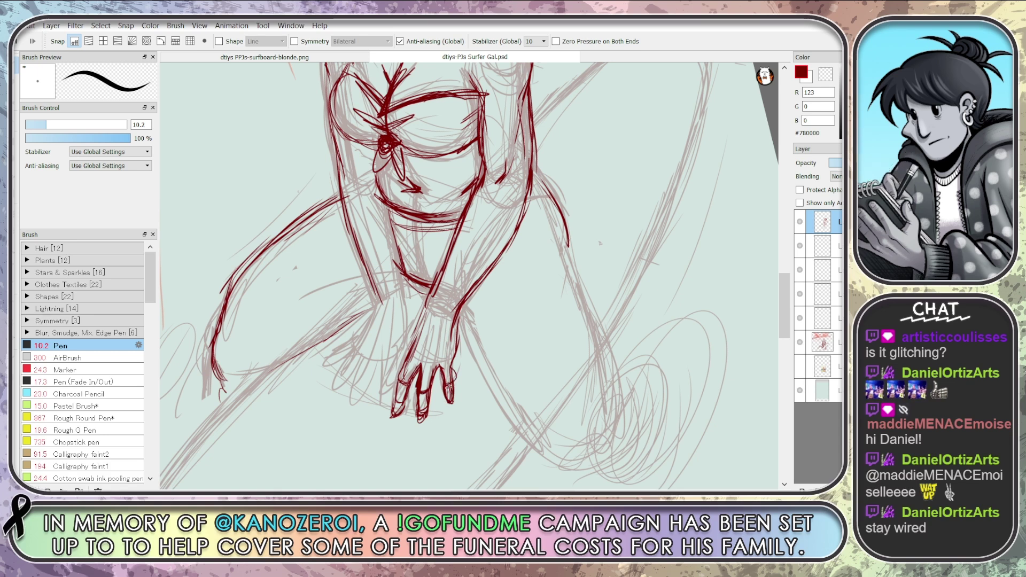
# Strengthen the front hand's thumb-side edge and fingertips, and add short lines on the surface beneath the fingers
pyautogui.moveTo(426, 309); pyautogui.dragTo(397, 374)
pyautogui.moveTo(411, 337)
pyautogui.mouseDown()
pyautogui.moveTo(391, 374)
pyautogui.moveTo(392, 413)
pyautogui.mouseUp()
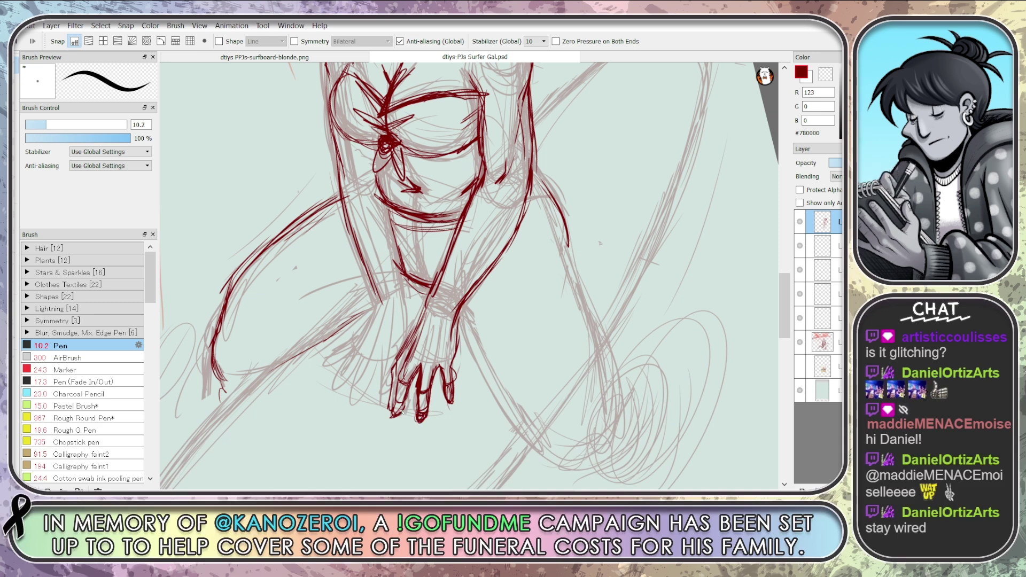
pyautogui.moveTo(402, 408); pyautogui.dragTo(392, 415)
pyautogui.moveTo(452, 394)
pyautogui.mouseDown()
pyautogui.moveTo(447, 405)
pyautogui.moveTo(474, 429)
pyautogui.moveTo(436, 437)
pyautogui.mouseUp()
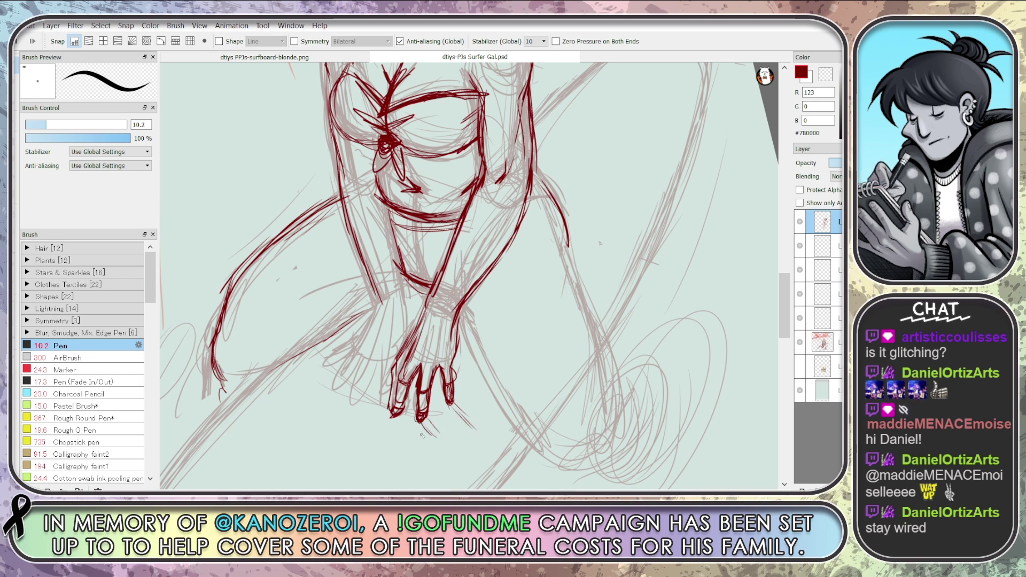
# Firm up the front hand's outer edge and draw the inner forearm and wrist of the arm on the picture's left side
pyautogui.moveTo(466, 297); pyautogui.dragTo(454, 369)
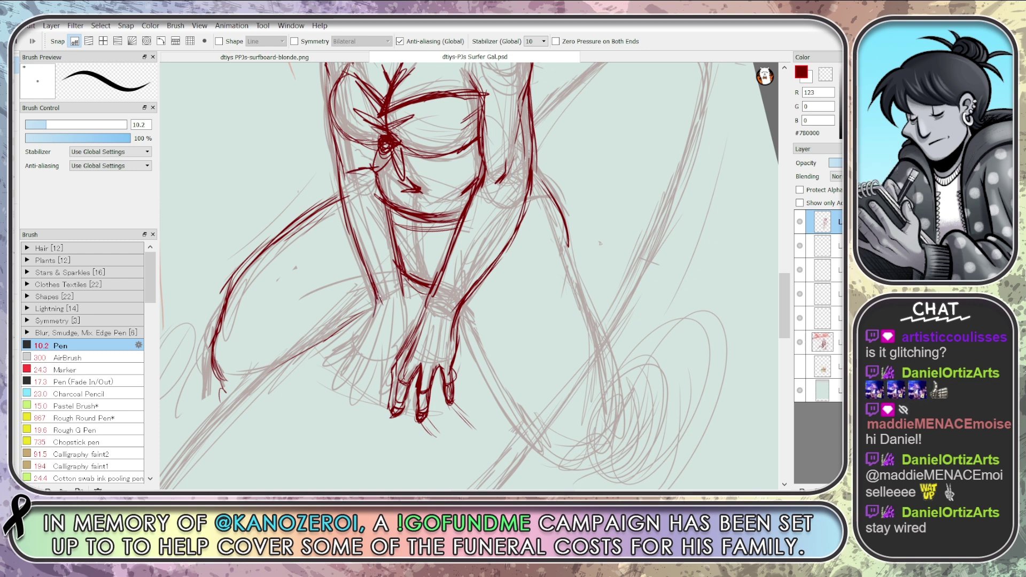
pyautogui.moveTo(379, 295); pyautogui.dragTo(373, 319)
pyautogui.moveTo(403, 295); pyautogui.dragTo(409, 332)
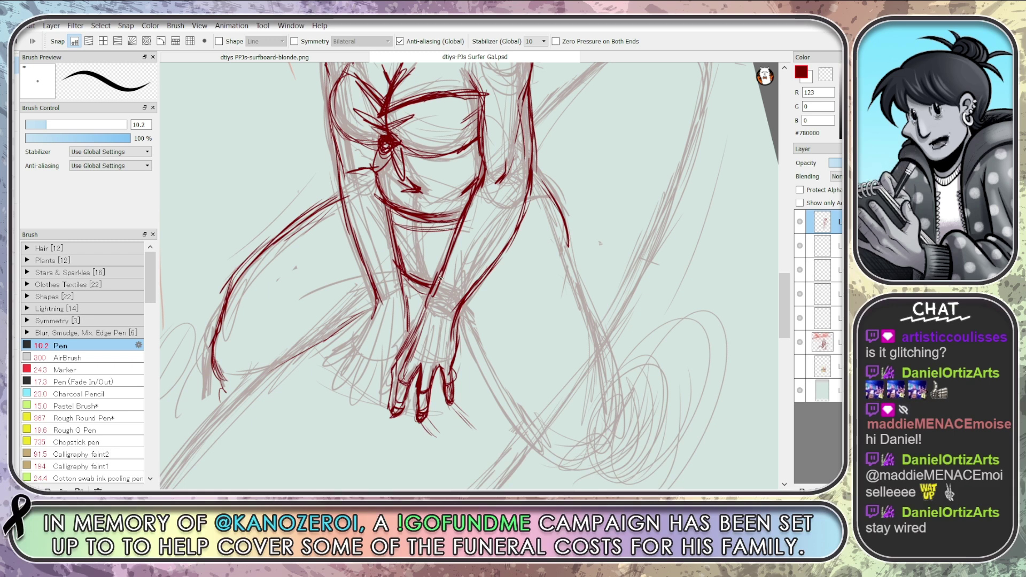
# Rework the front hand's thumb side, erasing the stray strokes and redrawing the edge from the wrist to the fingers
pyautogui.moveTo(431, 295); pyautogui.dragTo(399, 369)
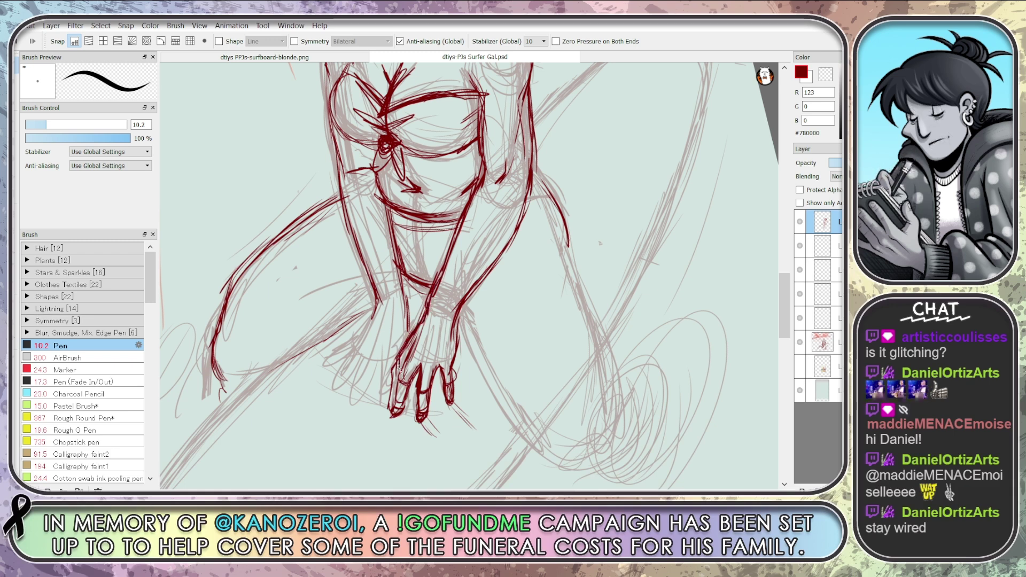
pyautogui.moveTo(412, 335)
pyautogui.mouseDown()
pyautogui.moveTo(389, 422)
pyautogui.moveTo(395, 369)
pyautogui.moveTo(423, 316)
pyautogui.mouseUp()
pyautogui.press('e')
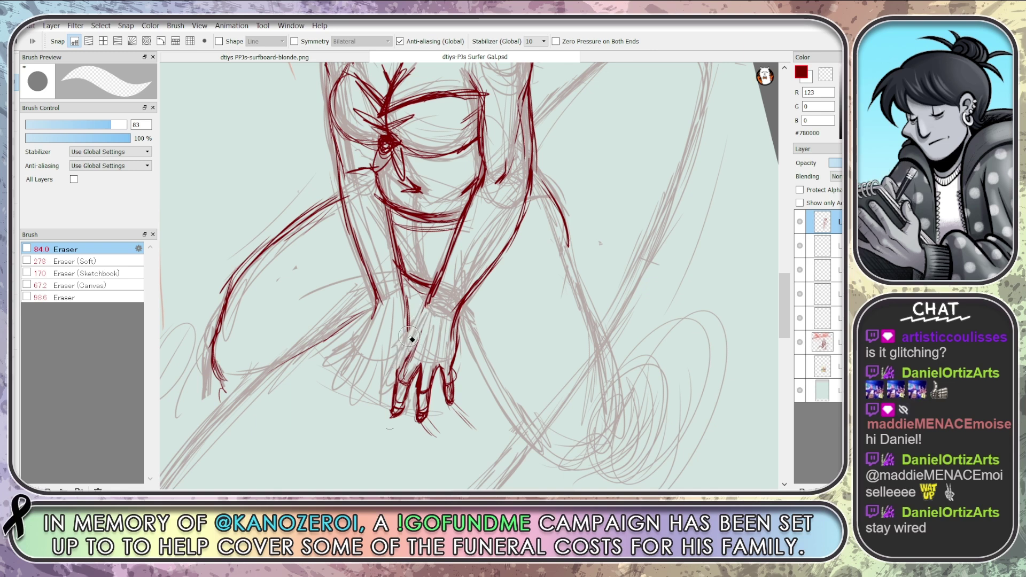
pyautogui.press('b')
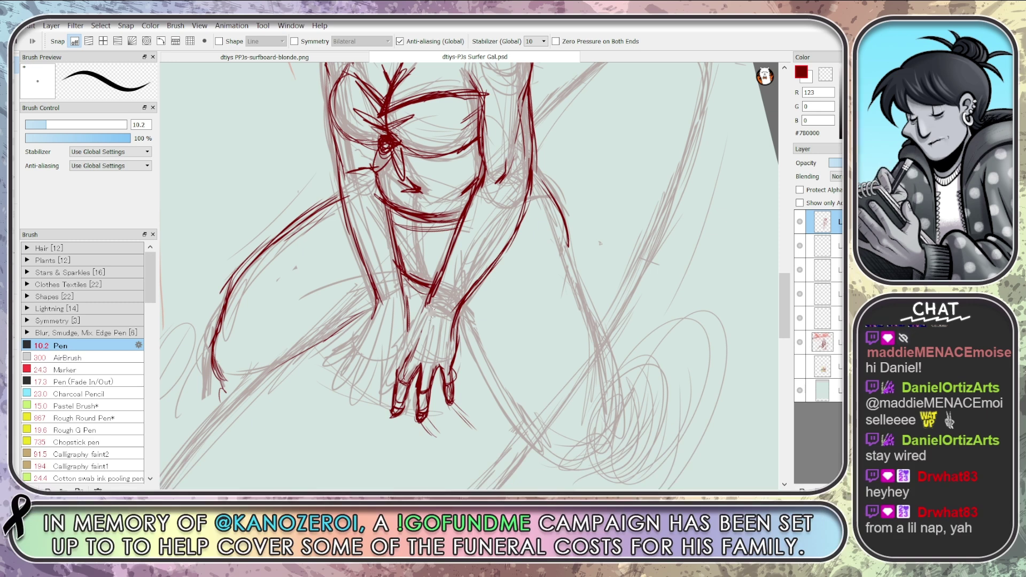
pyautogui.moveTo(428, 306); pyautogui.dragTo(384, 410)
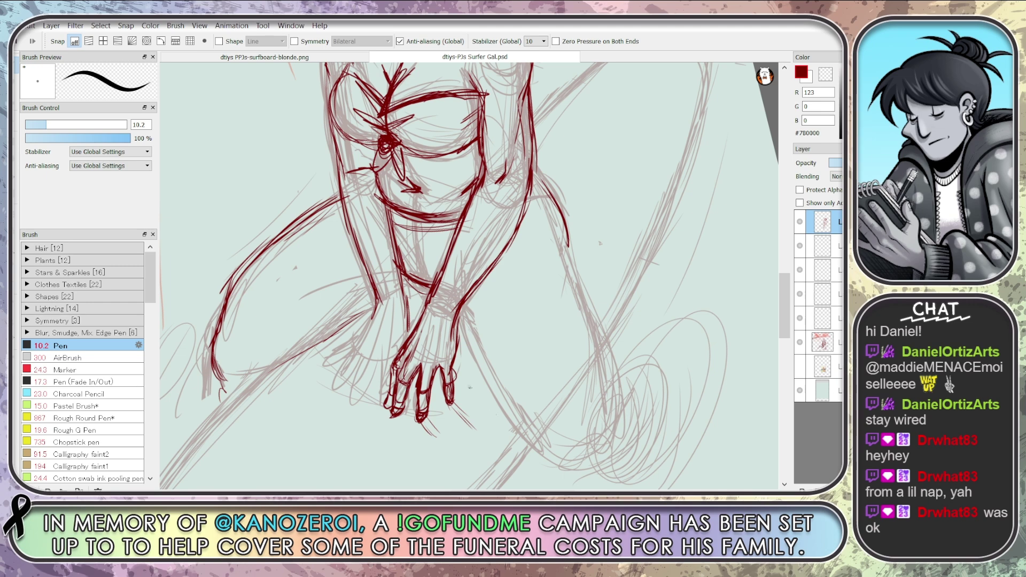
# Firm up the front hand's edge, flip the canvas view horizontally, and strengthen the front arm's shading and outer edge
pyautogui.moveTo(459, 310); pyautogui.dragTo(447, 392)
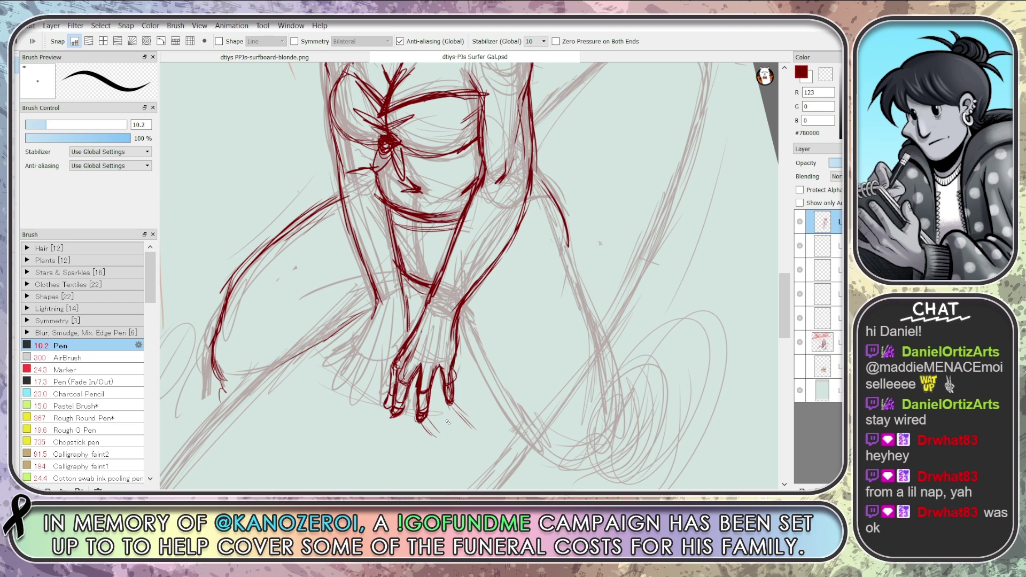
pyautogui.scroll(-5, 396, 319)
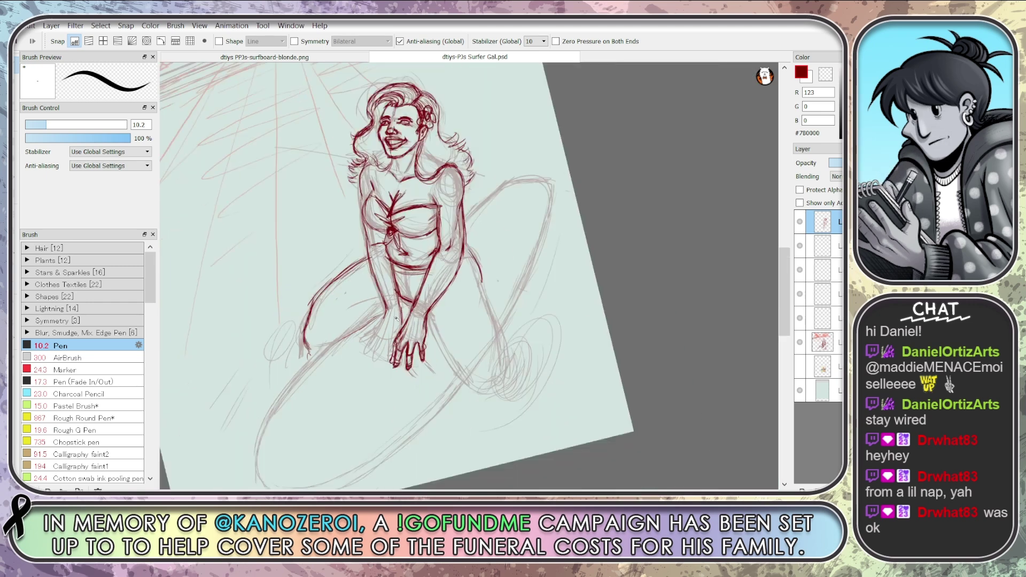
pyautogui.scroll(2, 397, 319)
pyautogui.moveTo(788, 325); pyautogui.dragTo(789, 323)
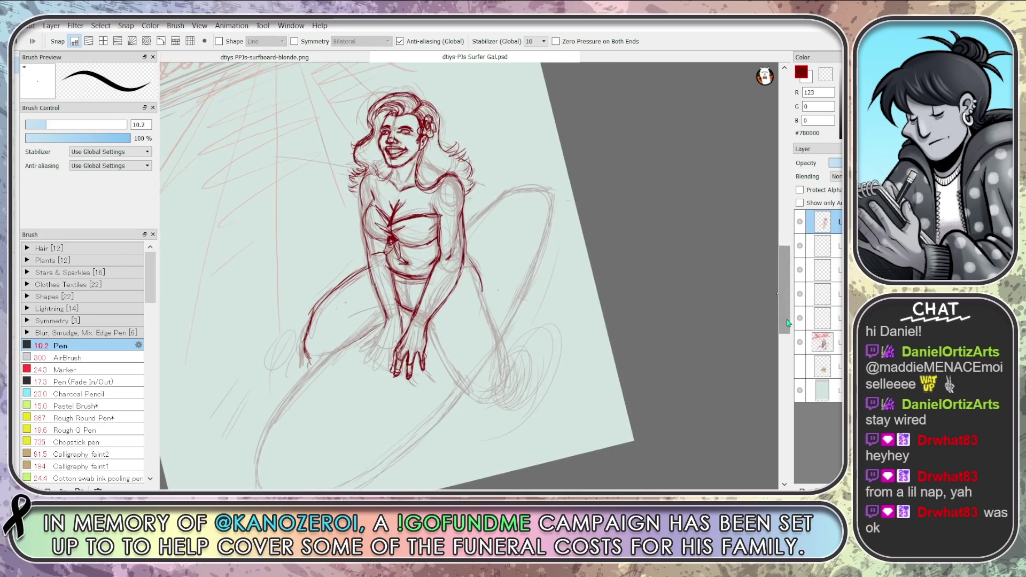
pyautogui.press('Down')
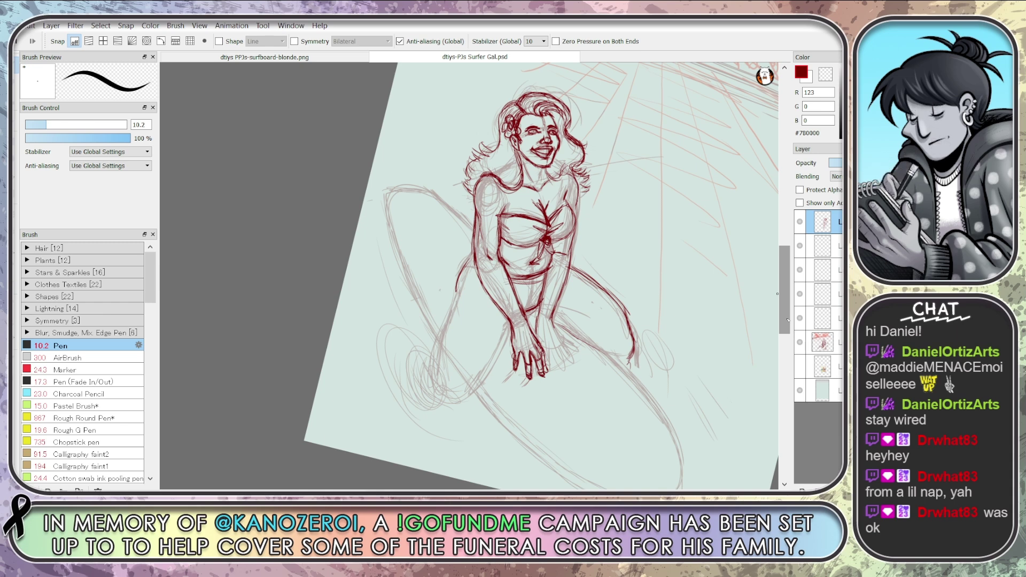
pyautogui.press('e')
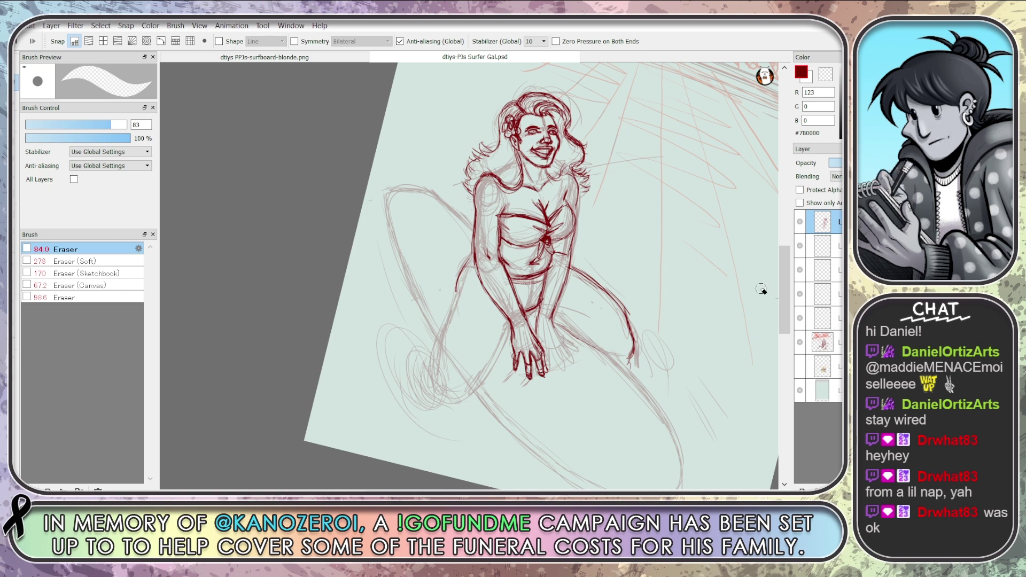
pyautogui.press('b')
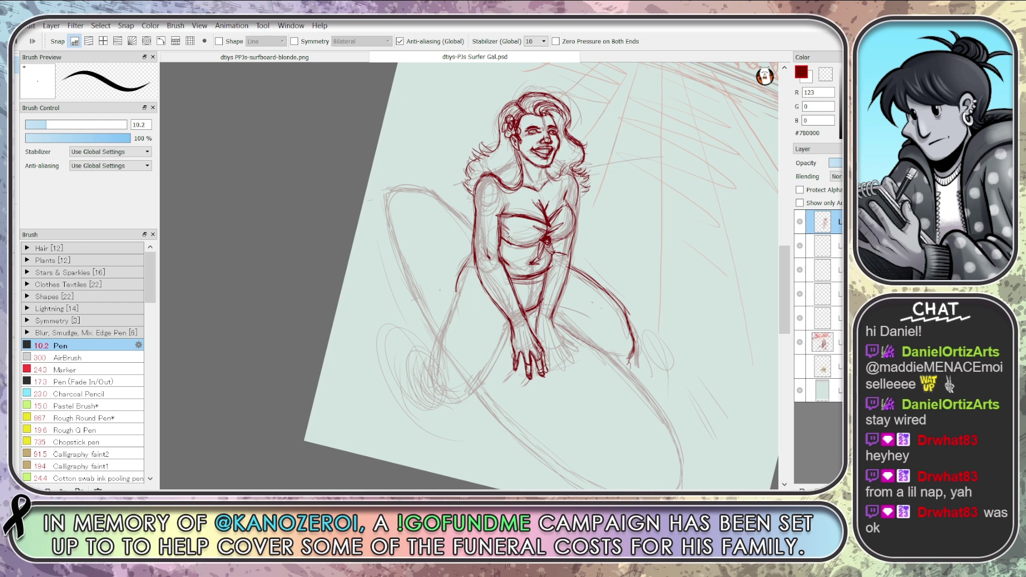
pyautogui.moveTo(506, 206); pyautogui.dragTo(498, 234)
pyautogui.moveTo(481, 285)
pyautogui.mouseDown()
pyautogui.moveTo(513, 326)
pyautogui.moveTo(514, 372)
pyautogui.mouseUp()
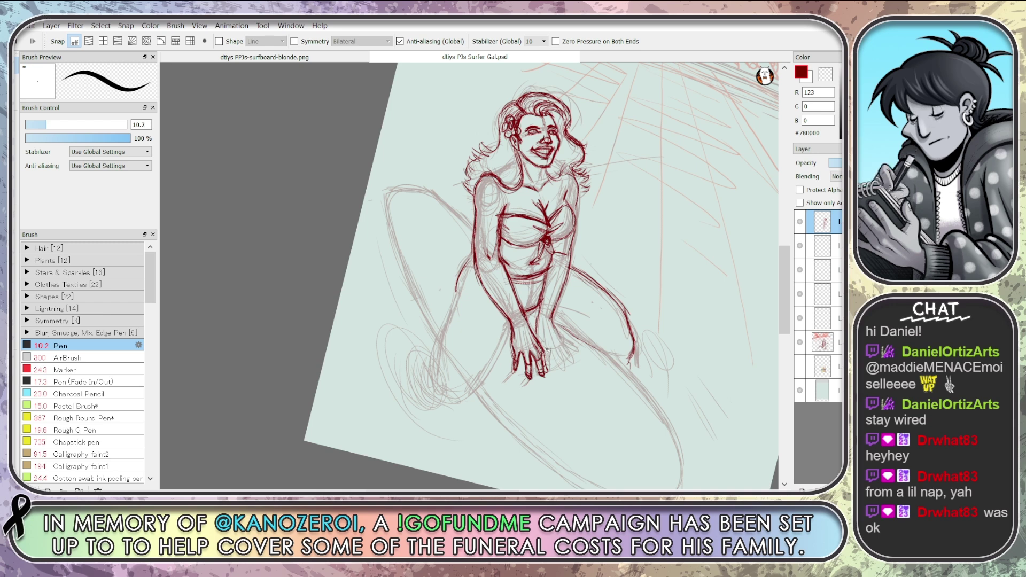
# Draw the rear hand's spread fingers and outer edge in dark red over the faded rough
pyautogui.moveTo(550, 347)
pyautogui.mouseDown()
pyautogui.moveTo(561, 368)
pyautogui.moveTo(555, 360)
pyautogui.mouseUp()
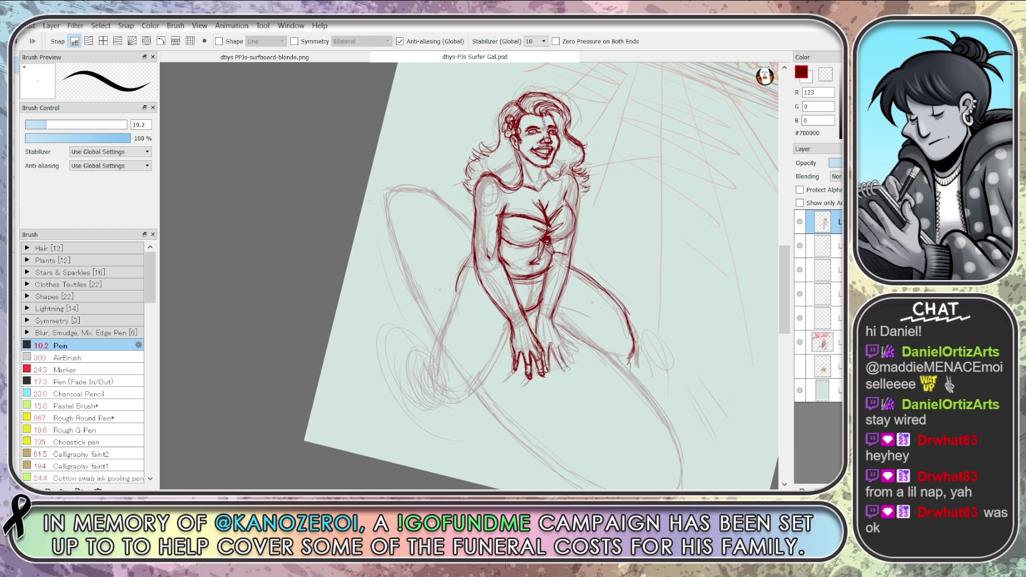
pyautogui.moveTo(557, 347); pyautogui.dragTo(564, 373)
pyautogui.moveTo(563, 361); pyautogui.dragTo(567, 376)
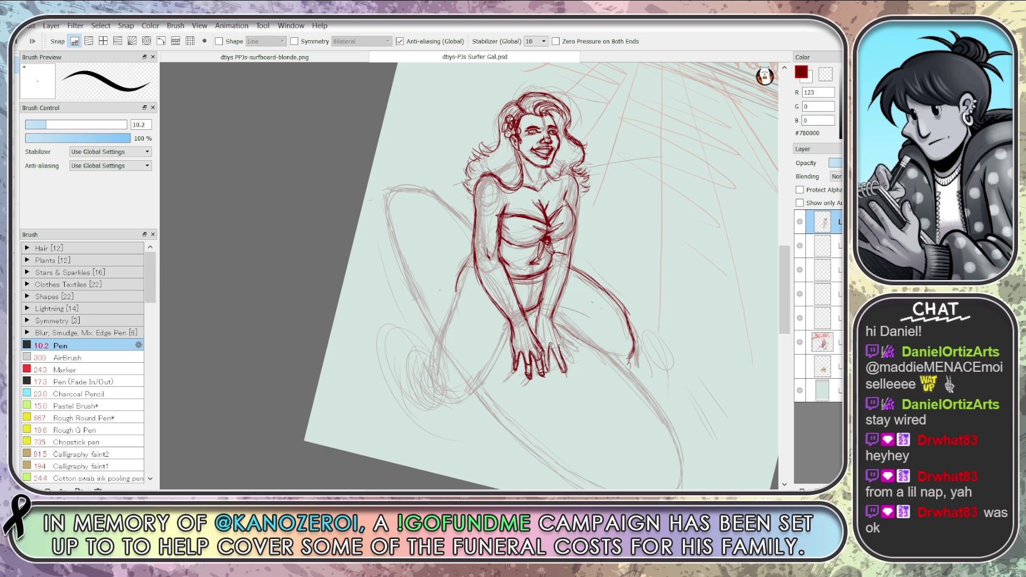
pyautogui.moveTo(555, 323); pyautogui.dragTo(580, 367)
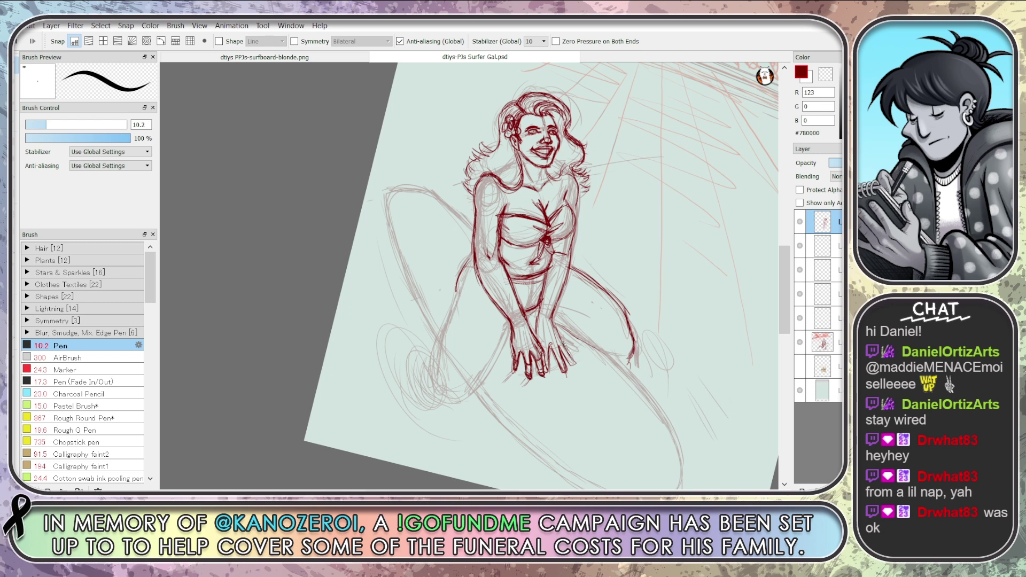
pyautogui.moveTo(559, 329)
pyautogui.mouseDown()
pyautogui.moveTo(570, 366)
pyautogui.moveTo(577, 355)
pyautogui.mouseUp()
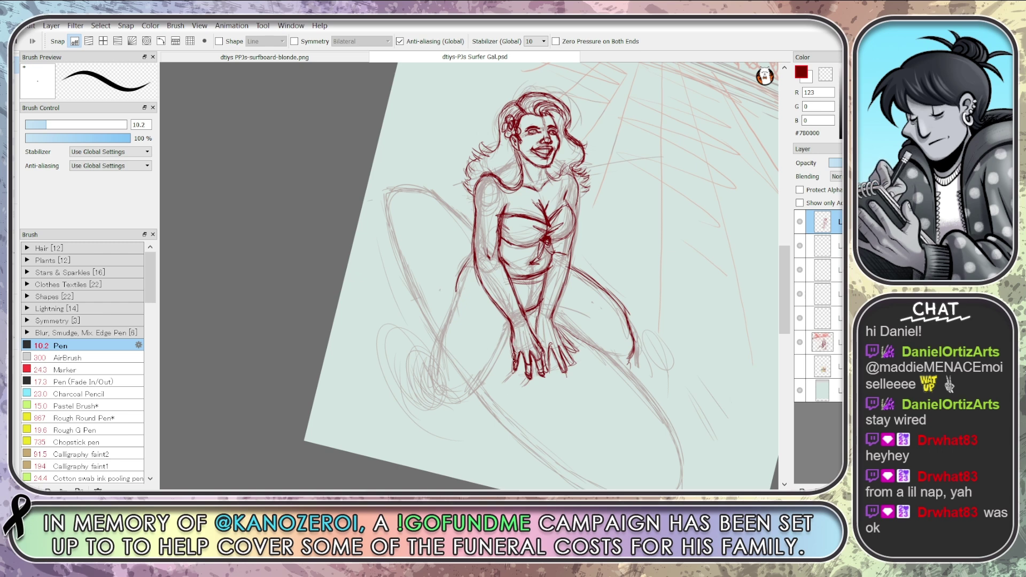
# Darken the front hand's fingertips, draw a bracelet around its wrist, and touch up the rear arm's inner edge
pyautogui.moveTo(514, 359)
pyautogui.mouseDown()
pyautogui.moveTo(516, 376)
pyautogui.moveTo(533, 382)
pyautogui.mouseUp()
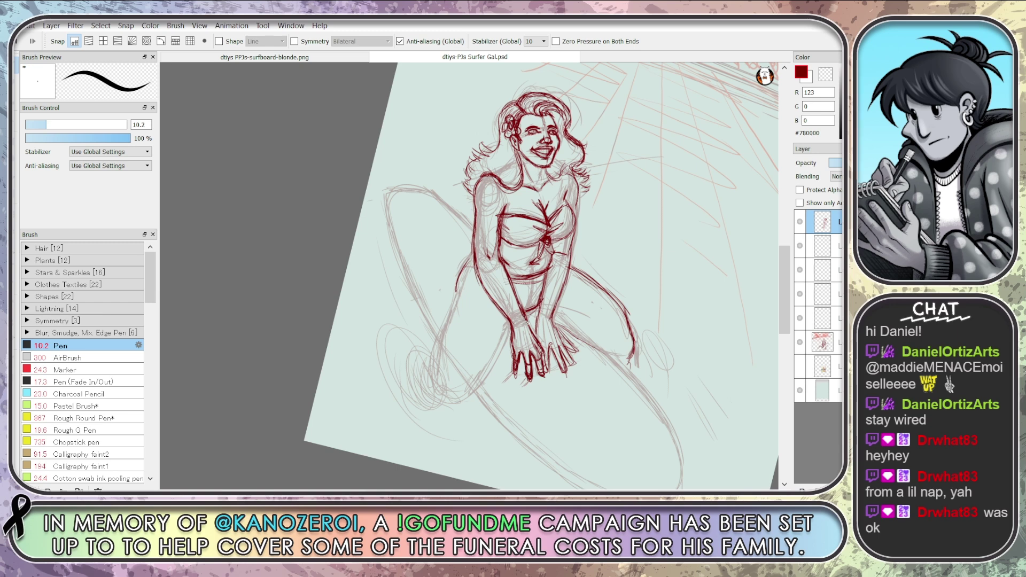
pyautogui.moveTo(527, 319); pyautogui.dragTo(505, 329)
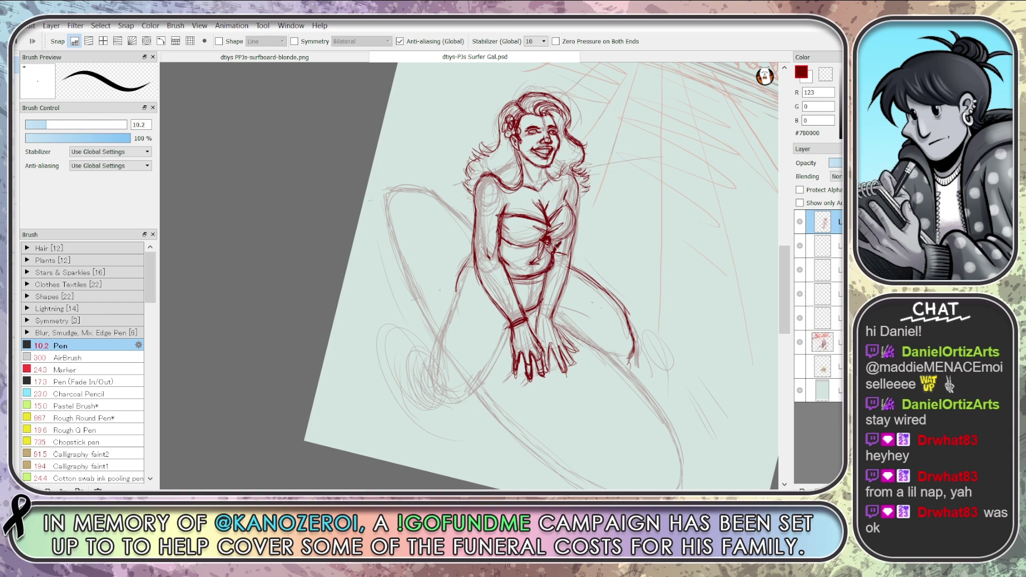
pyautogui.press('e')
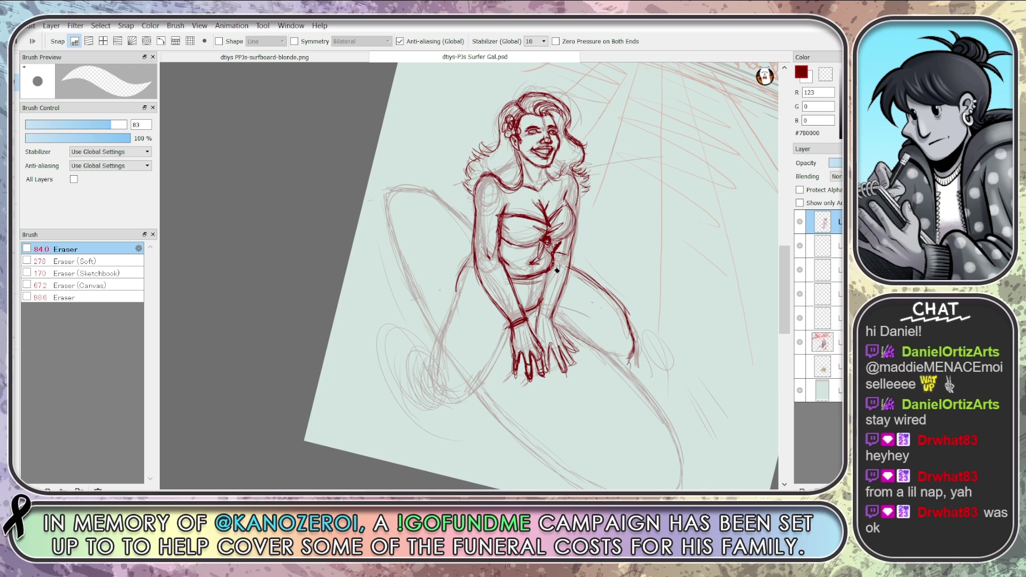
pyautogui.press('b')
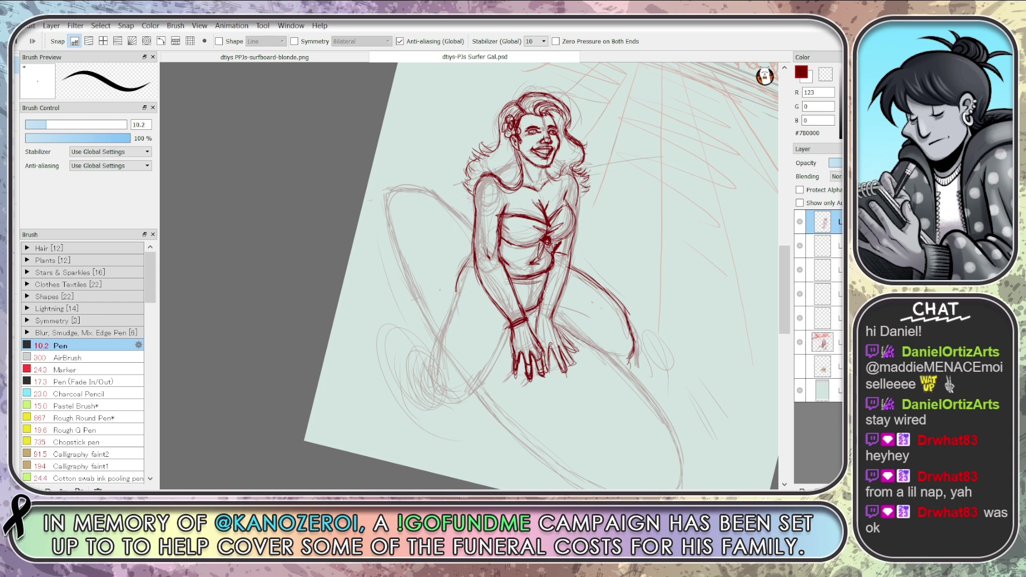
pyautogui.moveTo(550, 270); pyautogui.dragTo(544, 294)
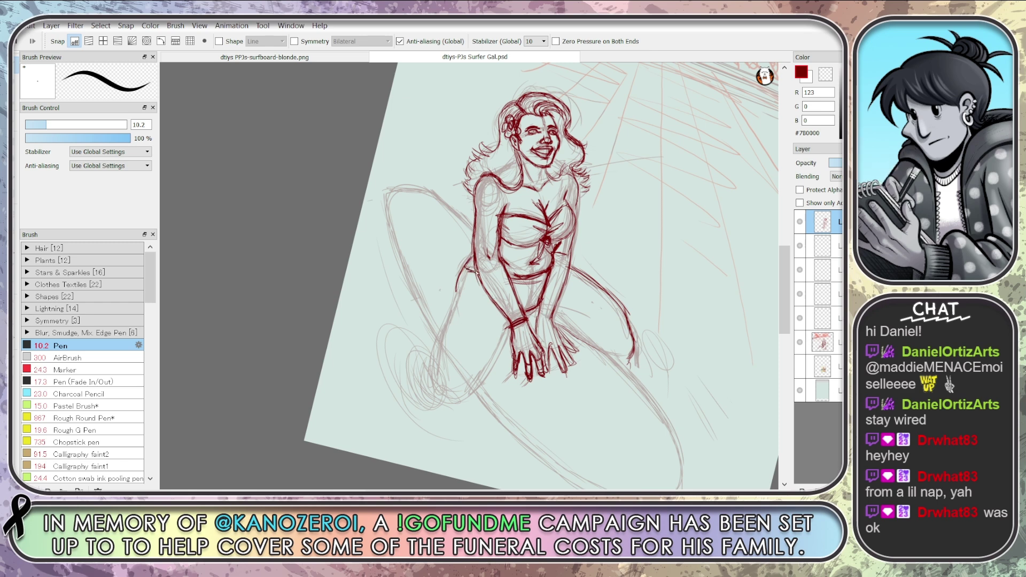
pyautogui.moveTo(475, 271); pyautogui.dragTo(458, 301)
pyautogui.moveTo(458, 305); pyautogui.dragTo(438, 387)
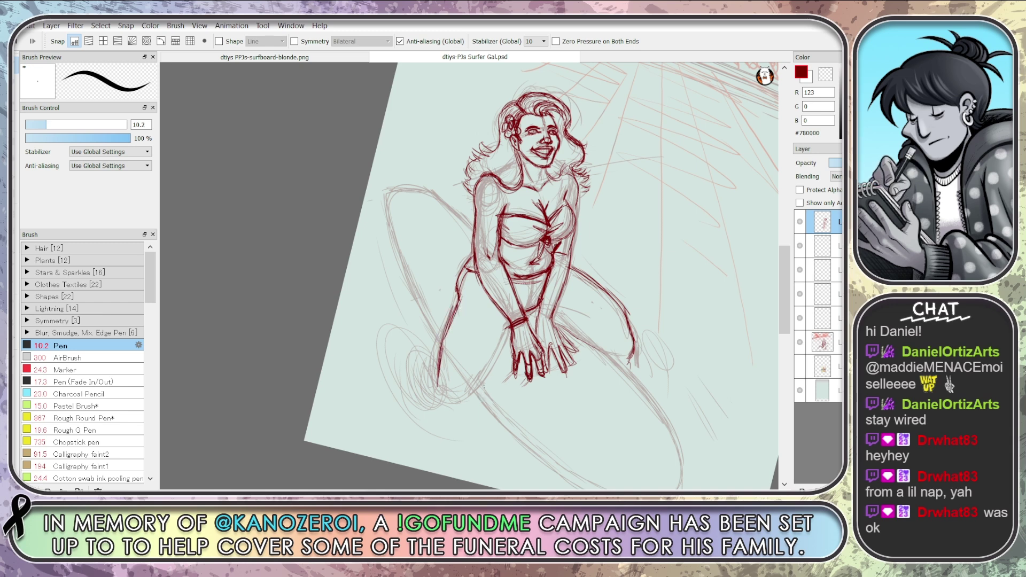
pyautogui.moveTo(502, 348); pyautogui.dragTo(460, 413)
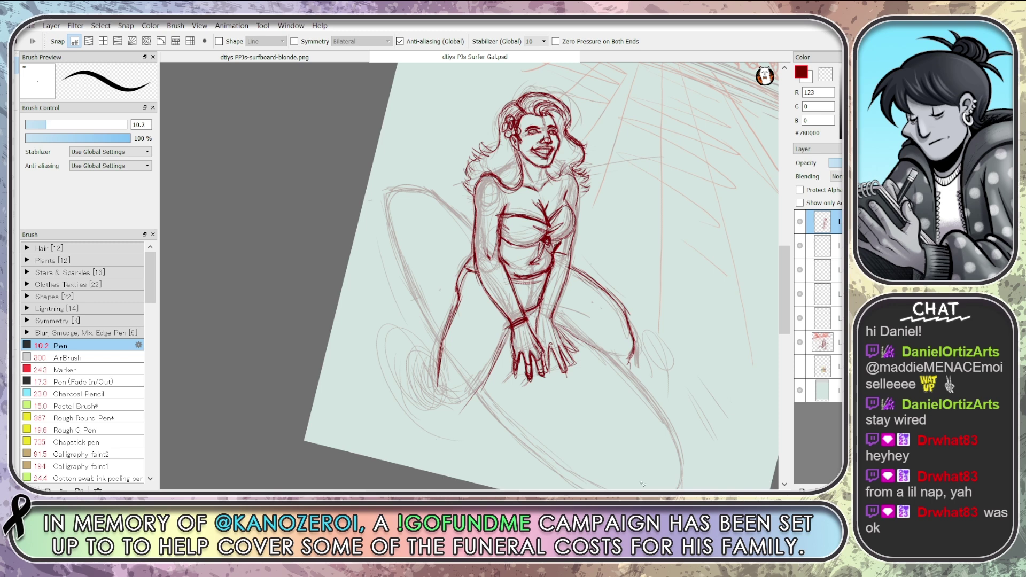
pyautogui.press('e')
pyautogui.moveTo(461, 291)
pyautogui.mouseDown()
pyautogui.moveTo(438, 382)
pyautogui.moveTo(463, 294)
pyautogui.moveTo(434, 380)
pyautogui.moveTo(444, 346)
pyautogui.mouseUp()
pyautogui.moveTo(508, 346); pyautogui.dragTo(470, 405)
pyautogui.press('b')
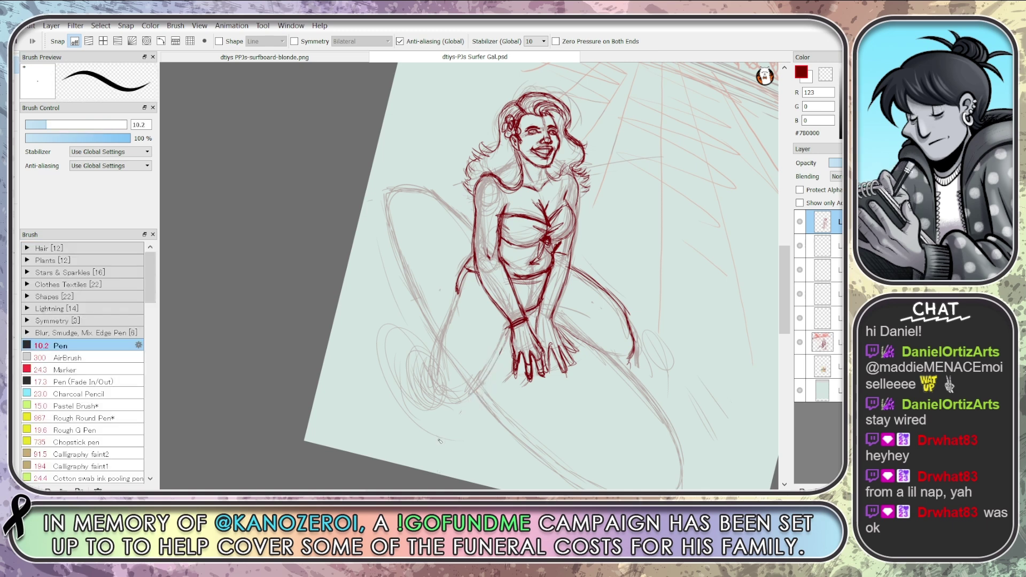
# Outline the bent leg on the picture's left side, drawing the inner thigh, rounded knee and a strengthened outer thigh
pyautogui.moveTo(787, 296); pyautogui.dragTo(786, 300)
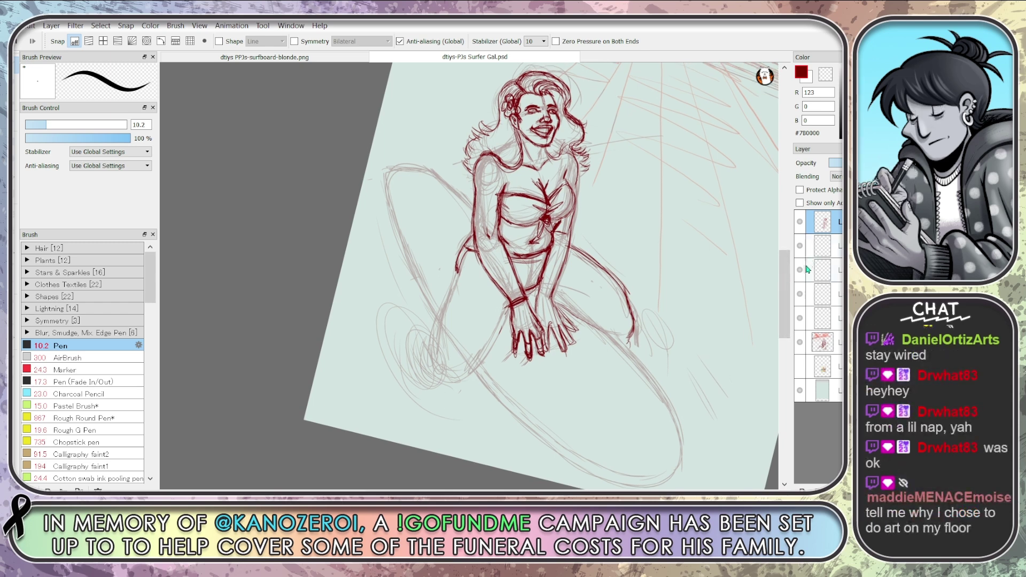
pyautogui.moveTo(508, 307); pyautogui.dragTo(460, 383)
pyautogui.moveTo(484, 284); pyautogui.dragTo(457, 354)
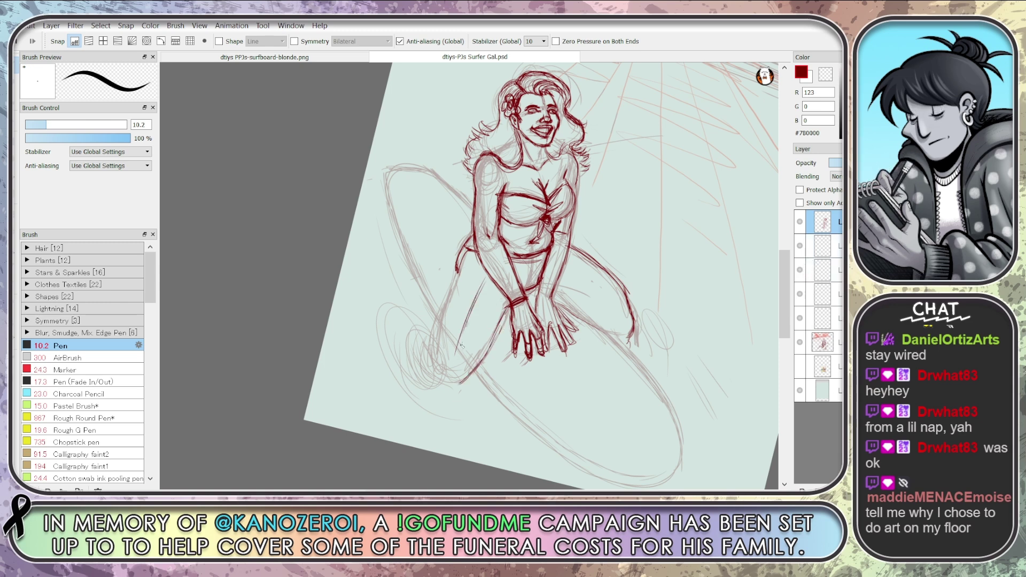
pyautogui.moveTo(484, 274)
pyautogui.mouseDown()
pyautogui.moveTo(454, 368)
pyautogui.moveTo(439, 322)
pyautogui.moveTo(433, 378)
pyautogui.mouseUp()
pyautogui.moveTo(443, 326); pyautogui.dragTo(436, 355)
pyautogui.moveTo(442, 360)
pyautogui.mouseDown()
pyautogui.moveTo(454, 383)
pyautogui.moveTo(473, 370)
pyautogui.mouseUp()
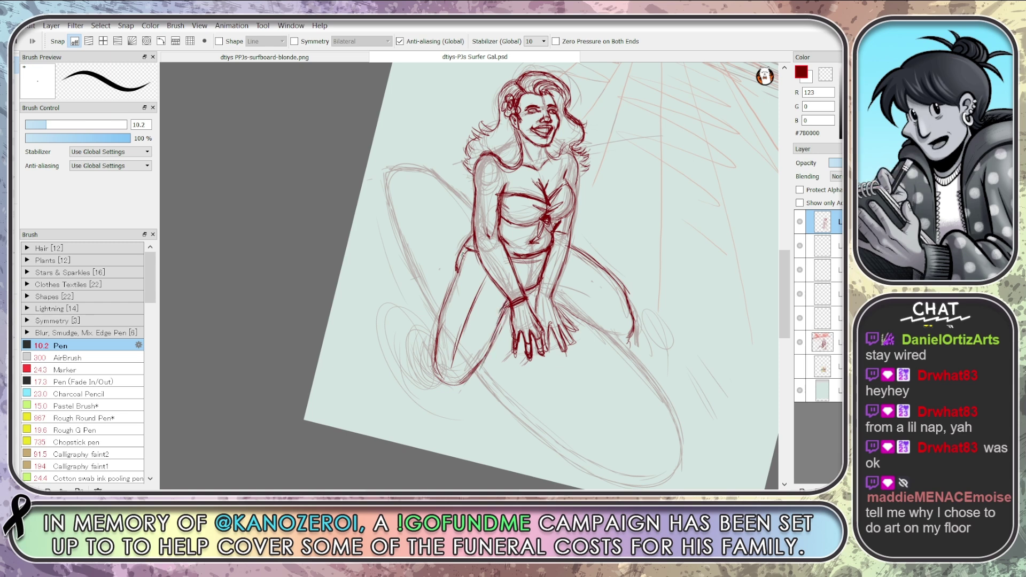
pyautogui.moveTo(466, 235); pyautogui.dragTo(446, 309)
pyautogui.moveTo(460, 270); pyautogui.dragTo(439, 339)
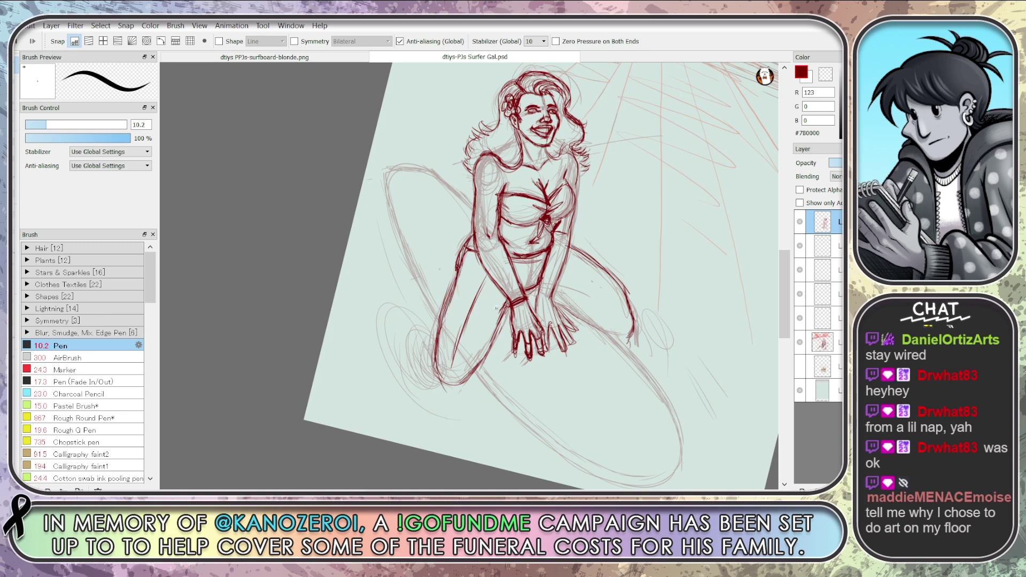
# Scribble rough splash lines around the left knee and draw the underside of the opposite leg
pyautogui.moveTo(431, 347); pyautogui.dragTo(430, 379)
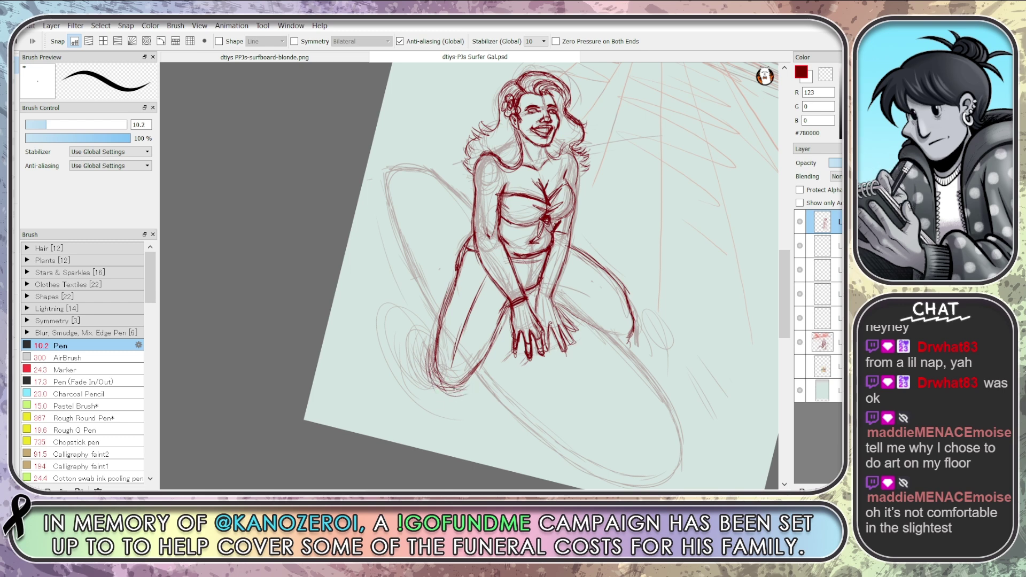
pyautogui.moveTo(454, 390)
pyautogui.mouseDown()
pyautogui.moveTo(444, 357)
pyautogui.moveTo(487, 387)
pyautogui.moveTo(422, 357)
pyautogui.moveTo(489, 381)
pyautogui.moveTo(410, 364)
pyautogui.moveTo(457, 391)
pyautogui.moveTo(420, 372)
pyautogui.moveTo(434, 414)
pyautogui.mouseUp()
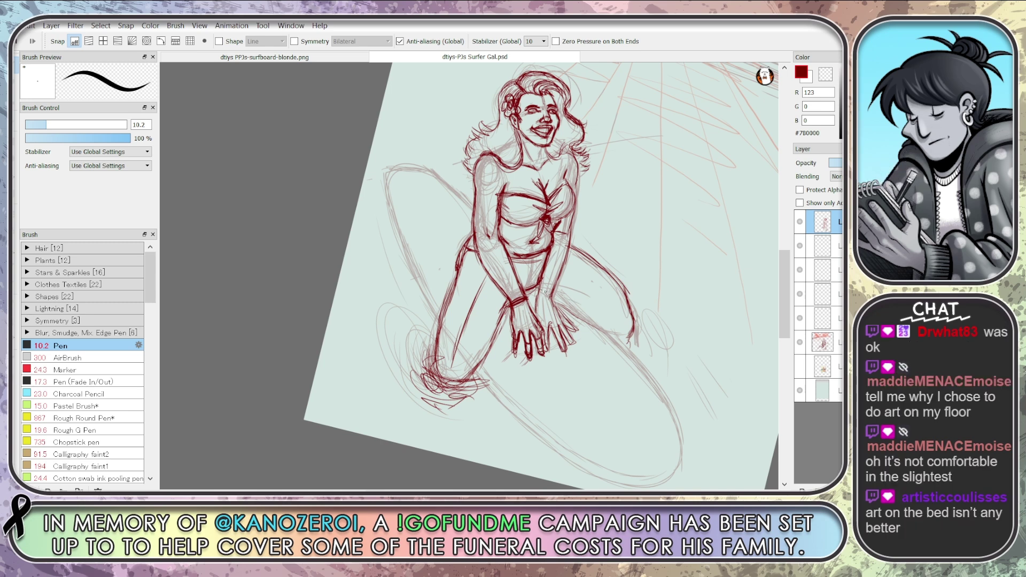
pyautogui.moveTo(545, 291)
pyautogui.mouseDown()
pyautogui.moveTo(593, 309)
pyautogui.moveTo(585, 322)
pyautogui.moveTo(567, 312)
pyautogui.moveTo(625, 342)
pyautogui.moveTo(637, 336)
pyautogui.moveTo(638, 353)
pyautogui.mouseUp()
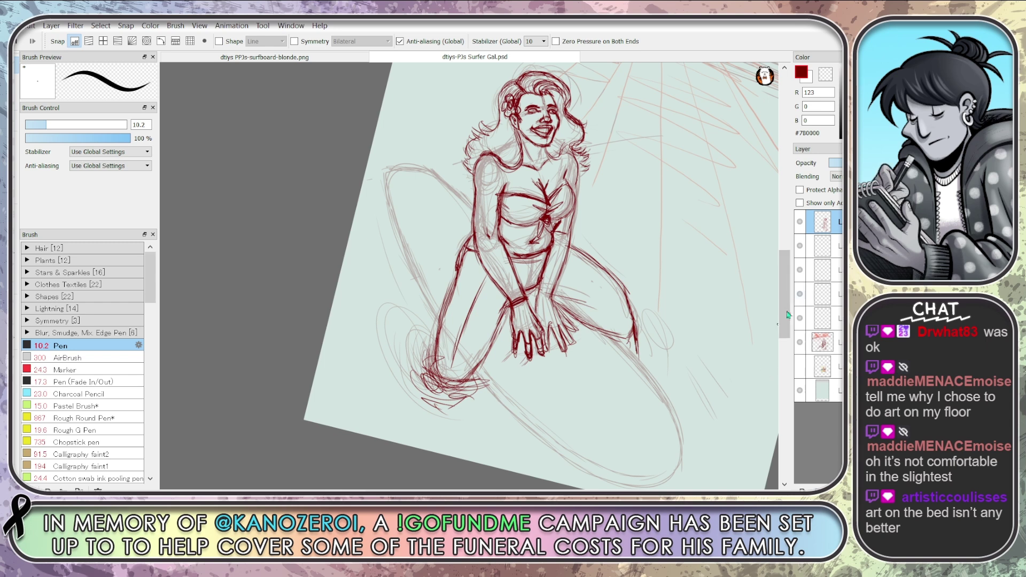
# Outline the surfboard's end behind the figure, drawing its outer side, rounded tip and inner side up to the arm
pyautogui.moveTo(785, 322)
pyautogui.mouseDown()
pyautogui.moveTo(785, 305)
pyautogui.moveTo(785, 316)
pyautogui.mouseUp()
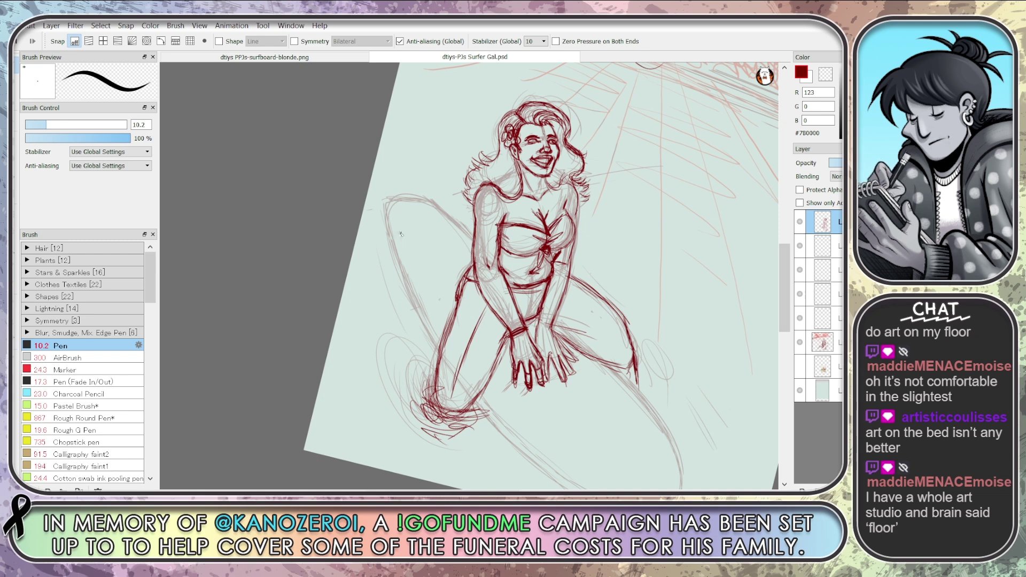
pyautogui.moveTo(390, 228); pyautogui.dragTo(411, 281)
pyautogui.moveTo(388, 226); pyautogui.dragTo(440, 346)
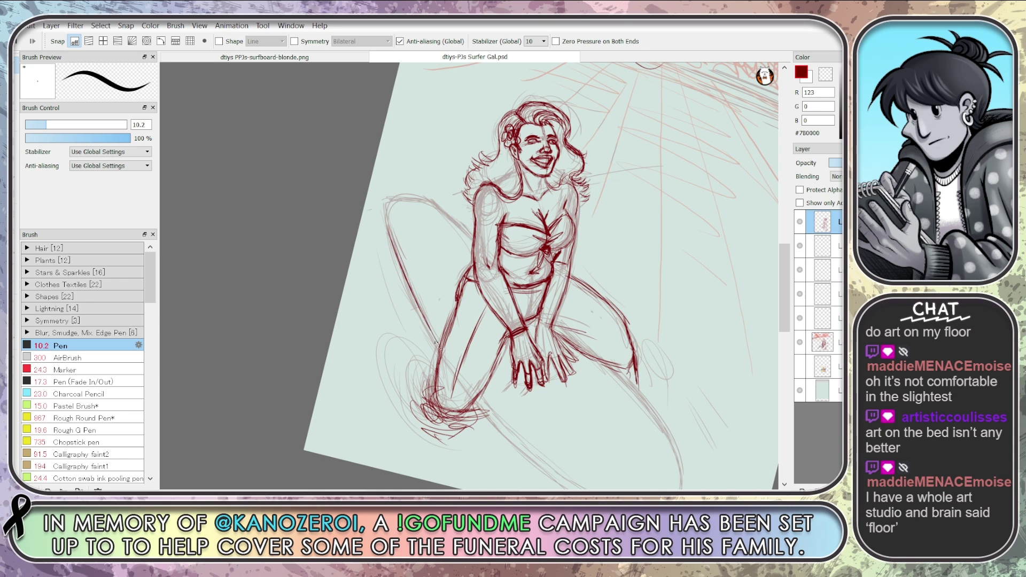
pyautogui.moveTo(386, 206)
pyautogui.mouseDown()
pyautogui.moveTo(437, 200)
pyautogui.moveTo(475, 245)
pyautogui.mouseUp()
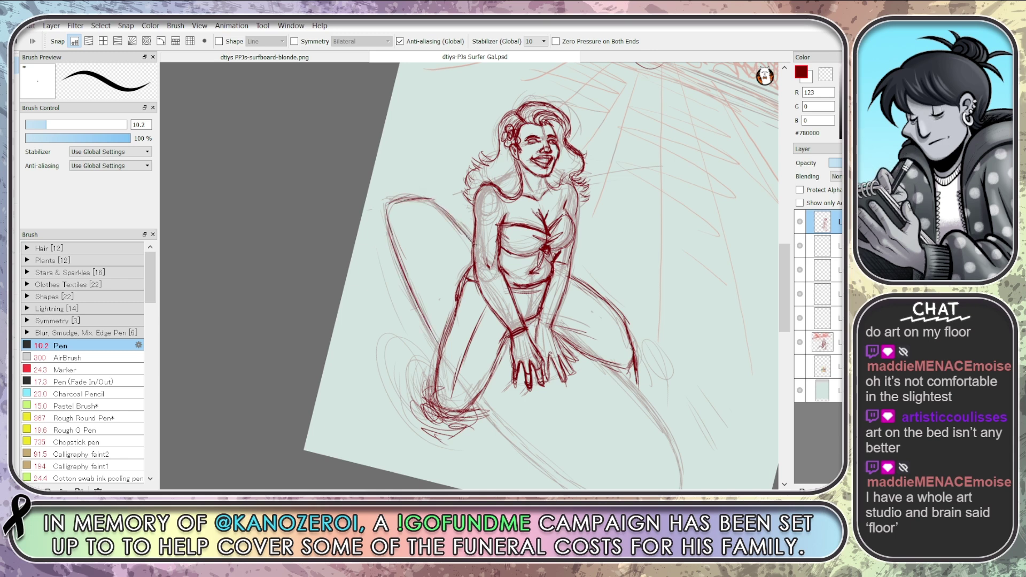
pyautogui.moveTo(437, 203); pyautogui.dragTo(474, 244)
# Outline the surfboard's front half, drawing both long sides and closing them around the rounded nose
pyautogui.moveTo(785, 313); pyautogui.dragTo(784, 317)
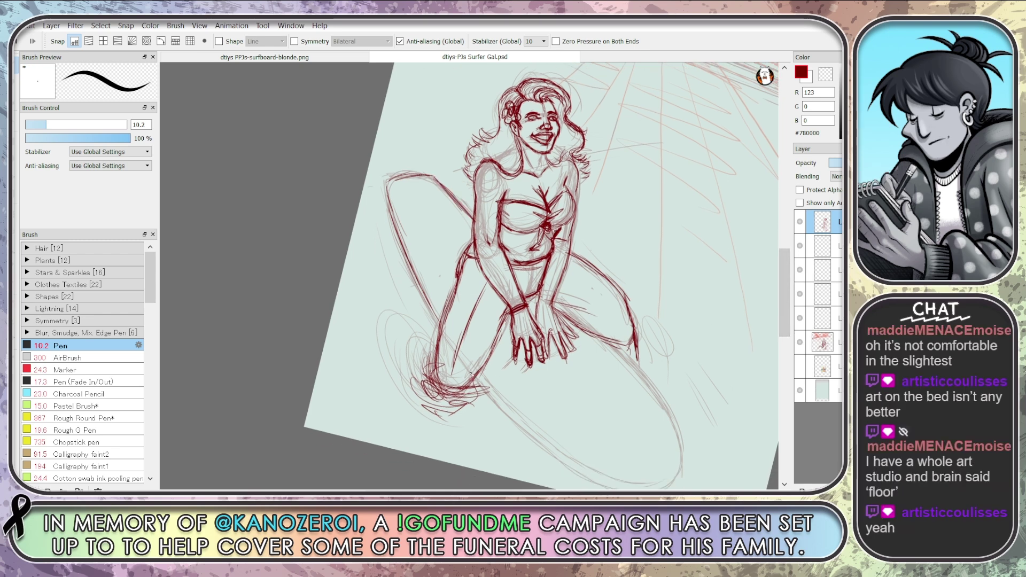
pyautogui.moveTo(479, 381)
pyautogui.mouseDown()
pyautogui.moveTo(559, 458)
pyautogui.moveTo(621, 486)
pyautogui.mouseUp()
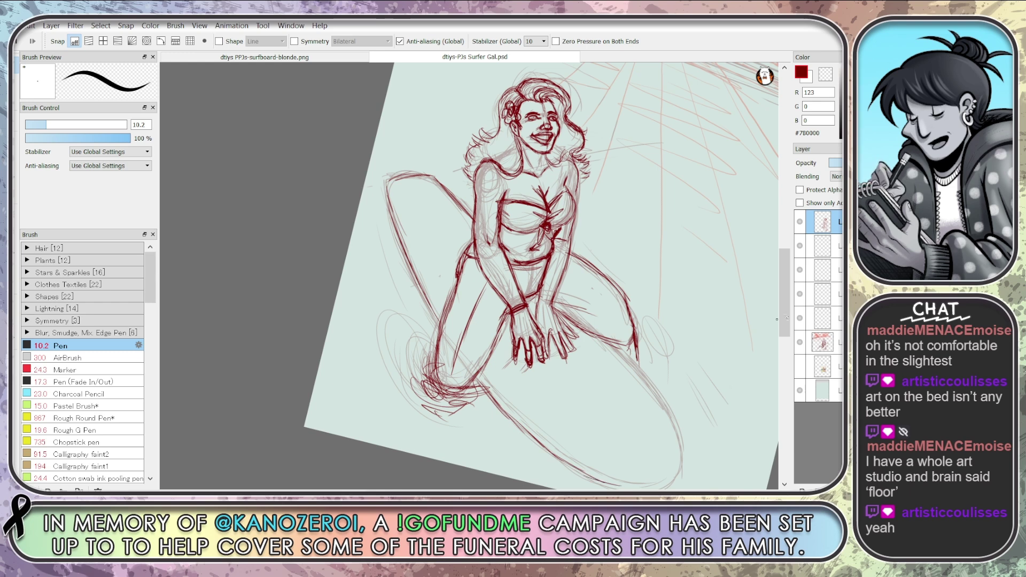
pyautogui.scroll(-3, 795, 327)
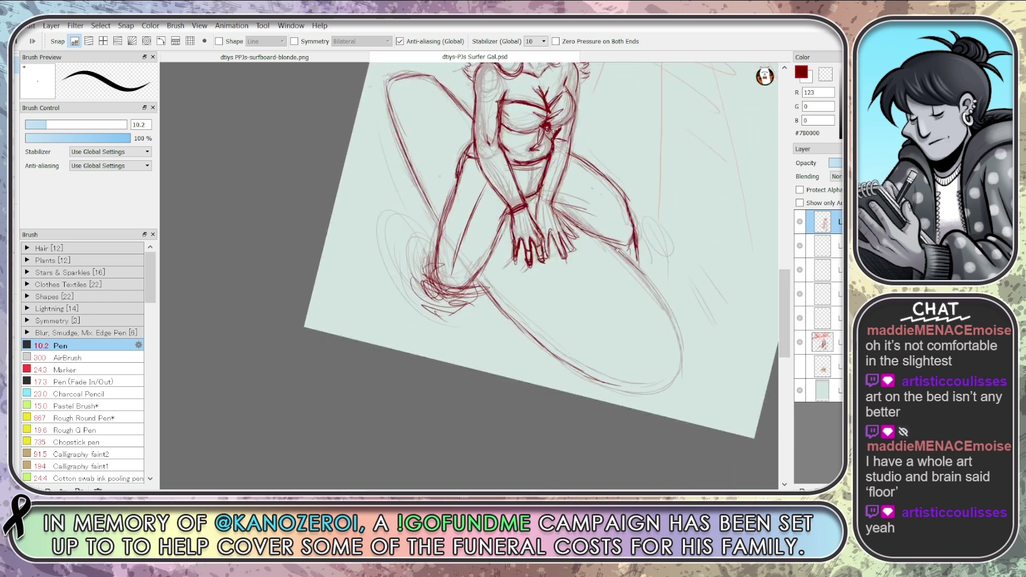
pyautogui.moveTo(617, 250); pyautogui.dragTo(668, 318)
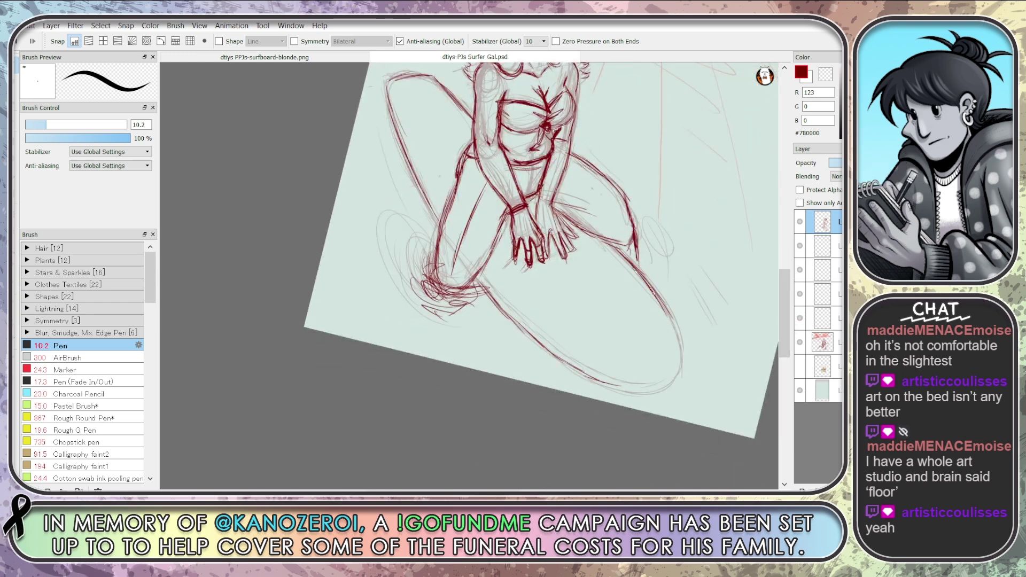
pyautogui.moveTo(631, 264); pyautogui.dragTo(689, 360)
pyautogui.moveTo(604, 382)
pyautogui.mouseDown()
pyautogui.moveTo(648, 391)
pyautogui.moveTo(675, 379)
pyautogui.mouseUp()
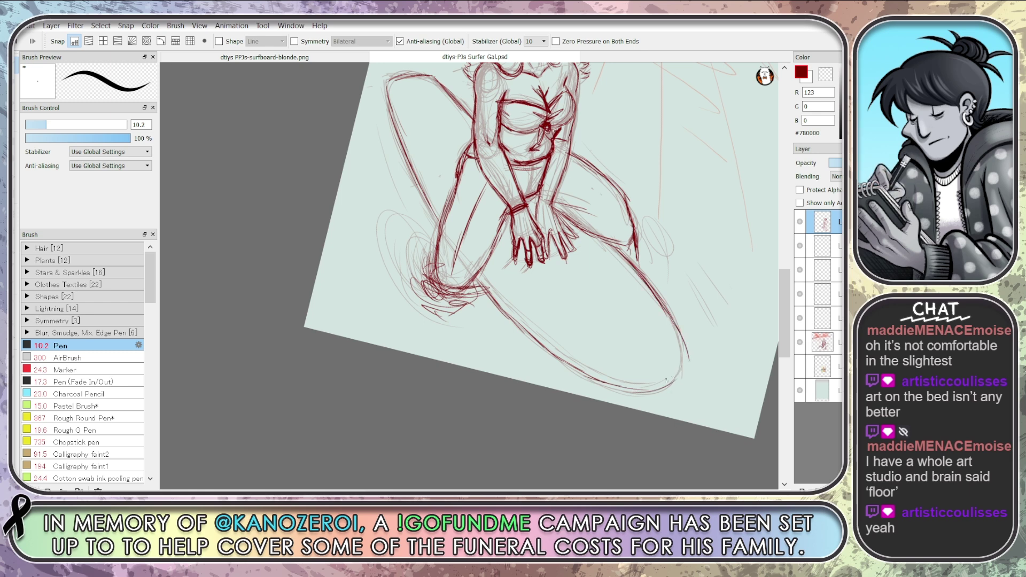
pyautogui.moveTo(675, 328)
pyautogui.mouseDown()
pyautogui.moveTo(677, 376)
pyautogui.moveTo(641, 393)
pyautogui.mouseUp()
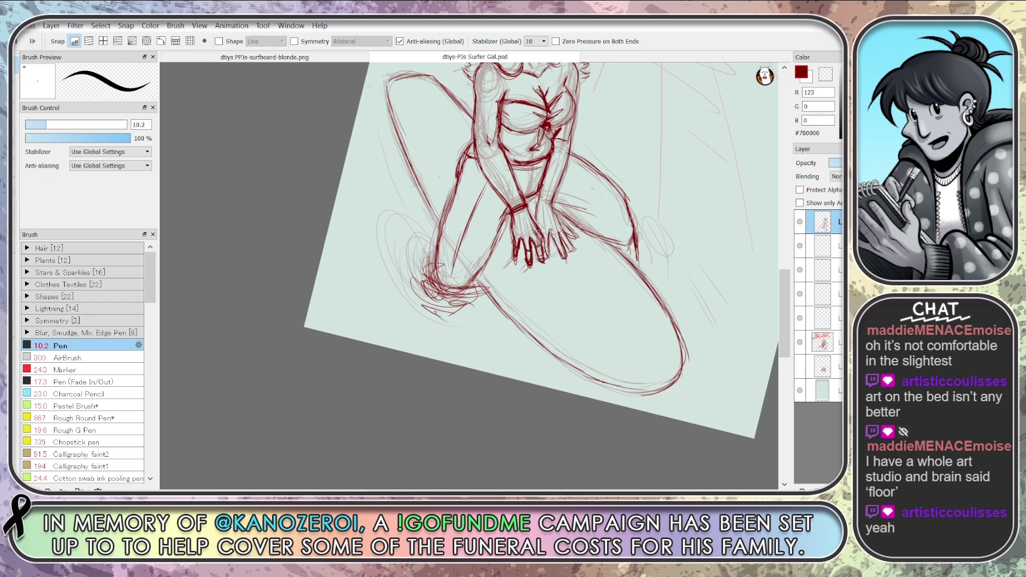
# Reinforce the surfboard's rear tip, then clean up the outer thigh line on the picture's left side and touch up the opposite knee
pyautogui.moveTo(787, 324); pyautogui.dragTo(790, 295)
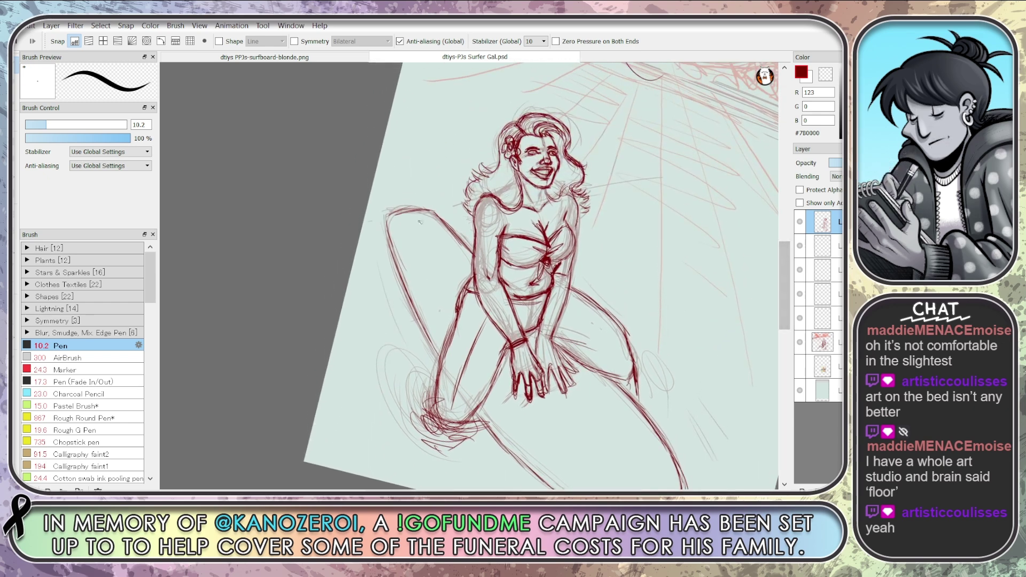
pyautogui.moveTo(427, 214); pyautogui.dragTo(394, 222)
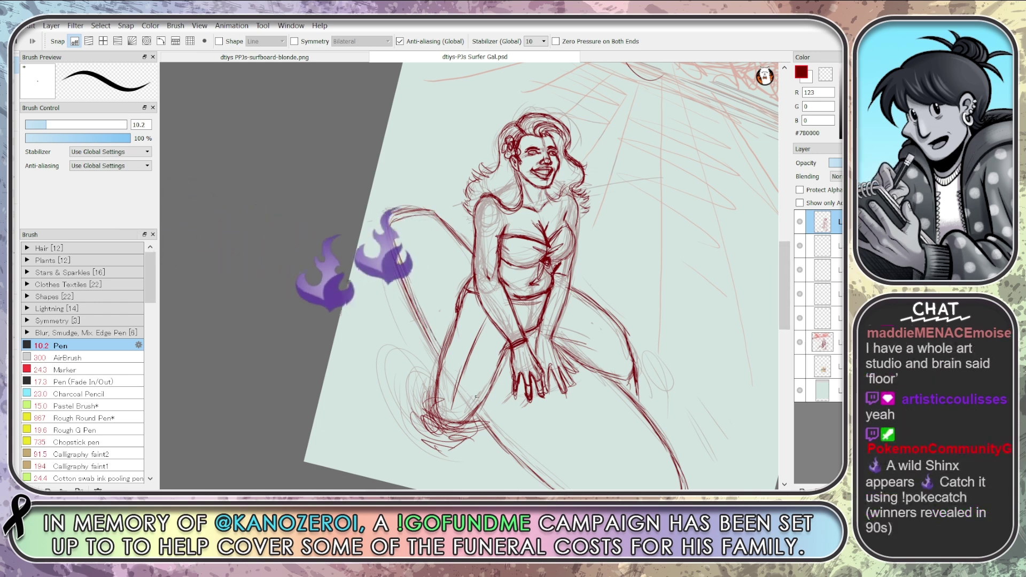
pyautogui.scroll(-3, 666, 347)
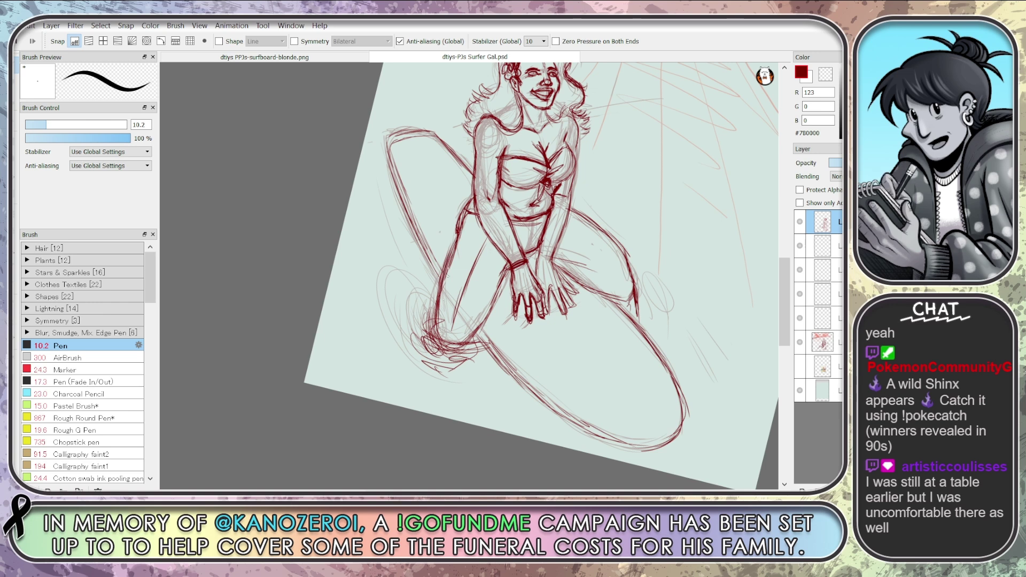
pyautogui.press('e')
pyautogui.moveTo(463, 229); pyautogui.dragTo(448, 274)
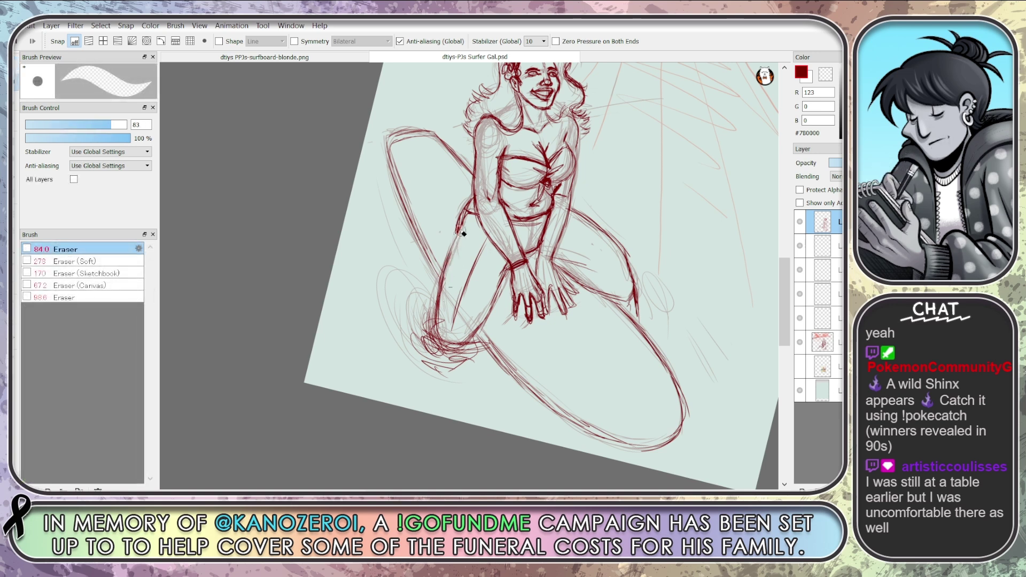
pyautogui.press('b')
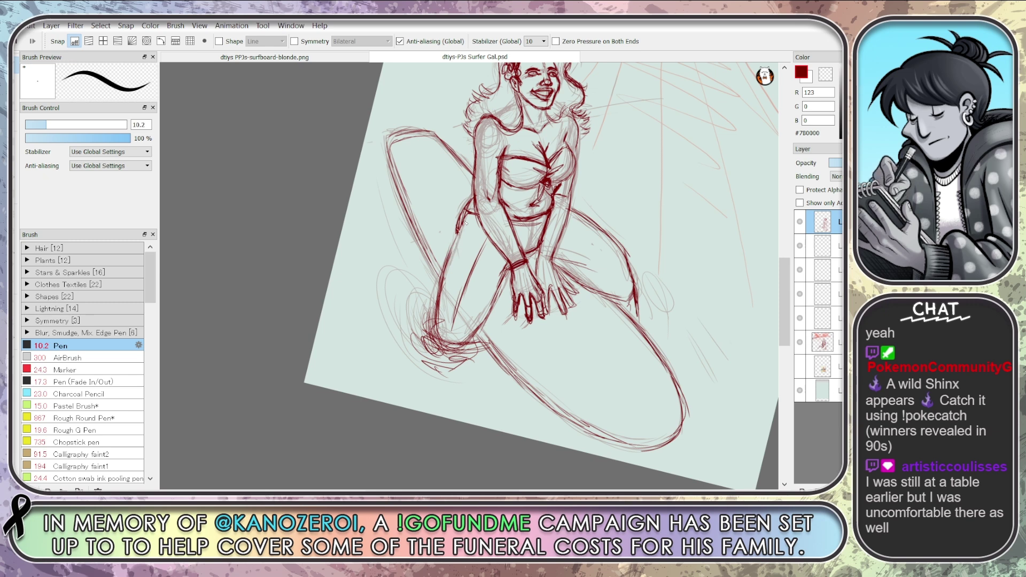
pyautogui.moveTo(463, 227); pyautogui.dragTo(435, 308)
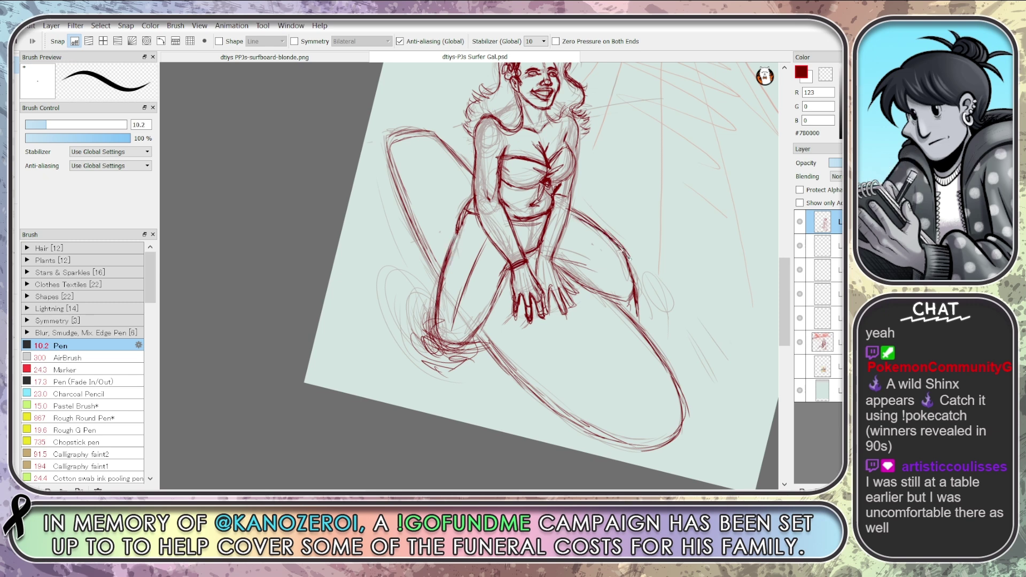
pyautogui.moveTo(615, 244)
pyautogui.mouseDown()
pyautogui.moveTo(639, 293)
pyautogui.moveTo(618, 245)
pyautogui.moveTo(572, 217)
pyautogui.moveTo(596, 213)
pyautogui.moveTo(579, 209)
pyautogui.moveTo(647, 266)
pyautogui.mouseUp()
pyautogui.press('e')
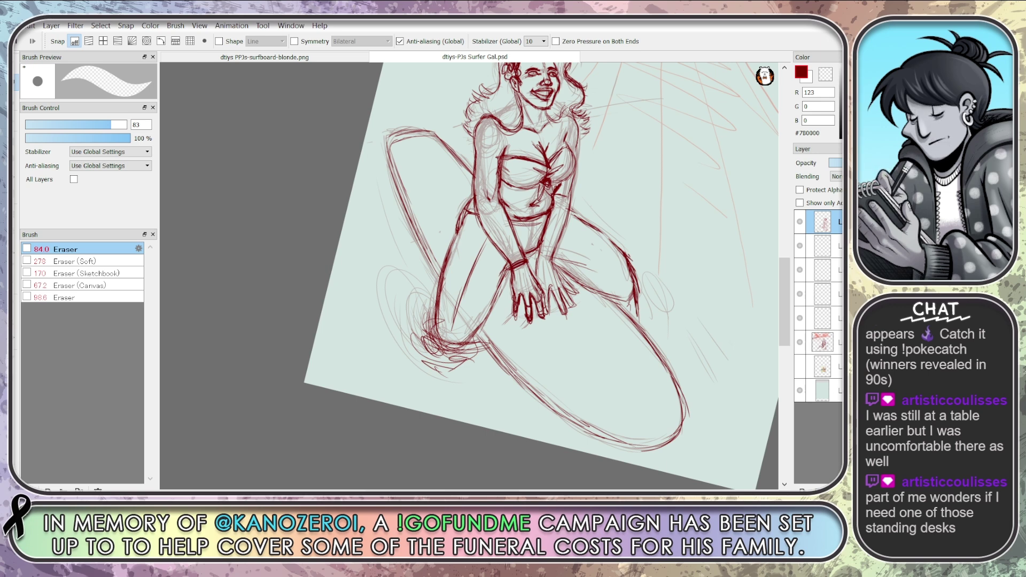
pyautogui.moveTo(786, 318); pyautogui.dragTo(790, 291)
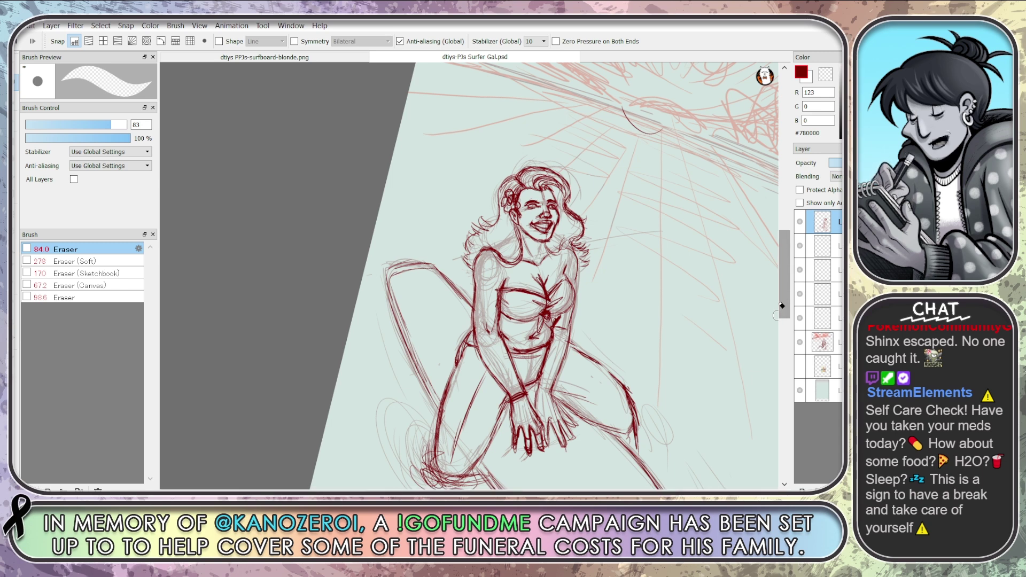
pyautogui.moveTo(783, 298)
pyautogui.mouseDown()
pyautogui.moveTo(788, 330)
pyautogui.moveTo(783, 297)
pyautogui.mouseUp()
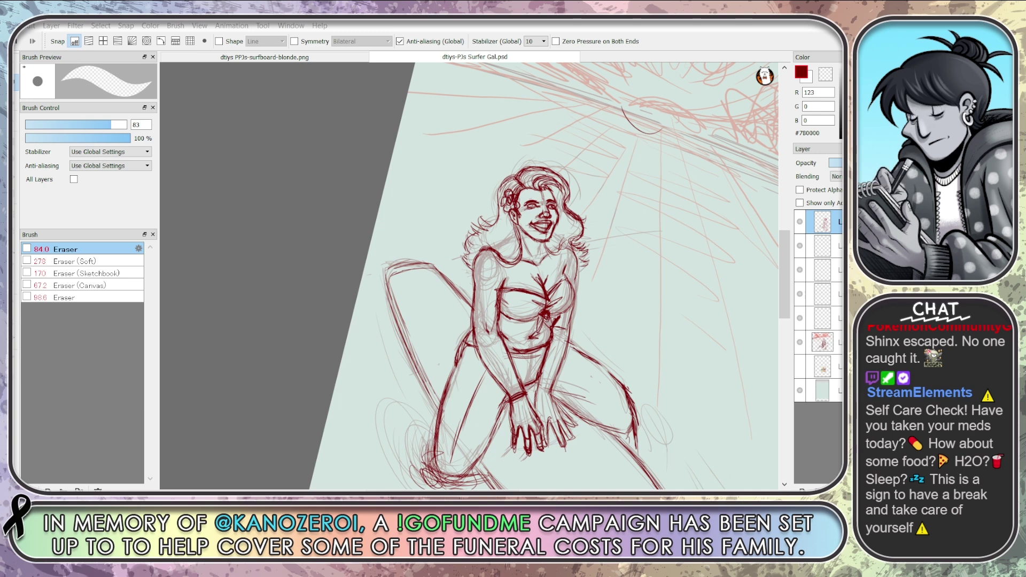
pyautogui.click(473, 450)
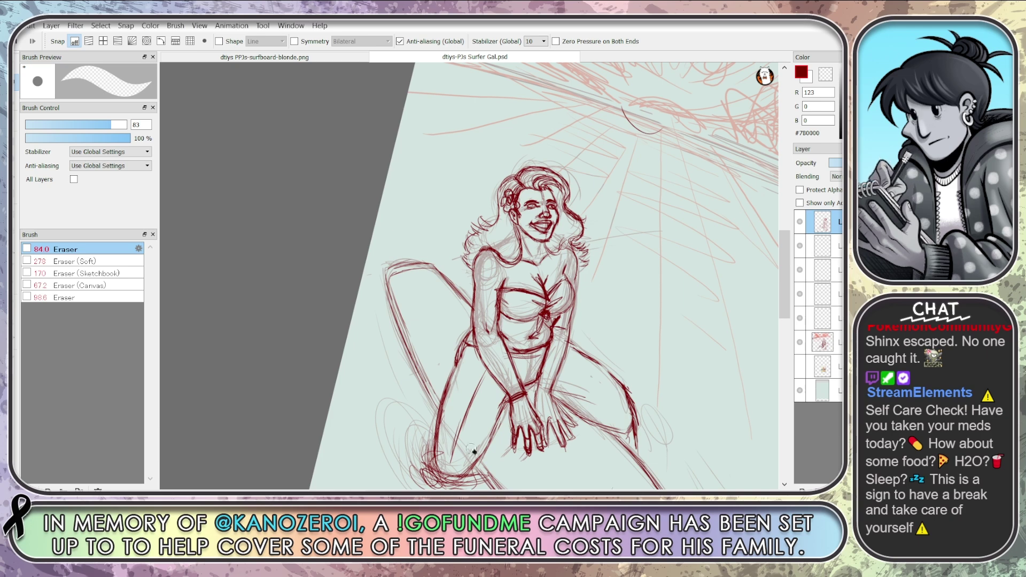
pyautogui.press('space')
pyautogui.moveTo(610, 374)
pyautogui.mouseDown()
pyautogui.moveTo(551, 313)
pyautogui.moveTo(473, 278)
pyautogui.moveTo(511, 371)
pyautogui.moveTo(480, 445)
pyautogui.moveTo(534, 326)
pyautogui.moveTo(563, 312)
pyautogui.mouseUp()
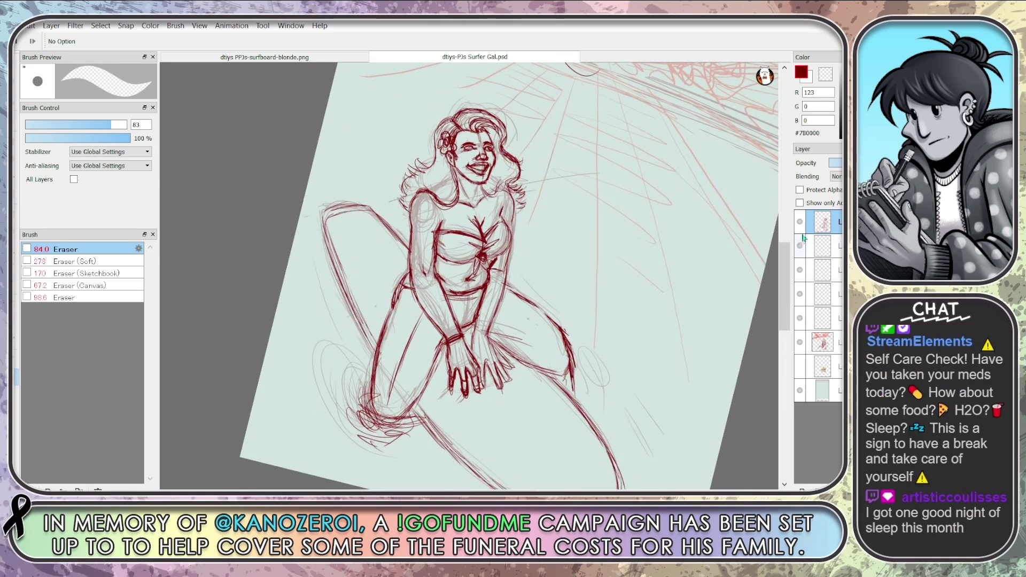
# Move the refined figure's layer directly above the faded rough and merge the two into one sketch layer
pyautogui.moveTo(818, 227); pyautogui.dragTo(826, 332)
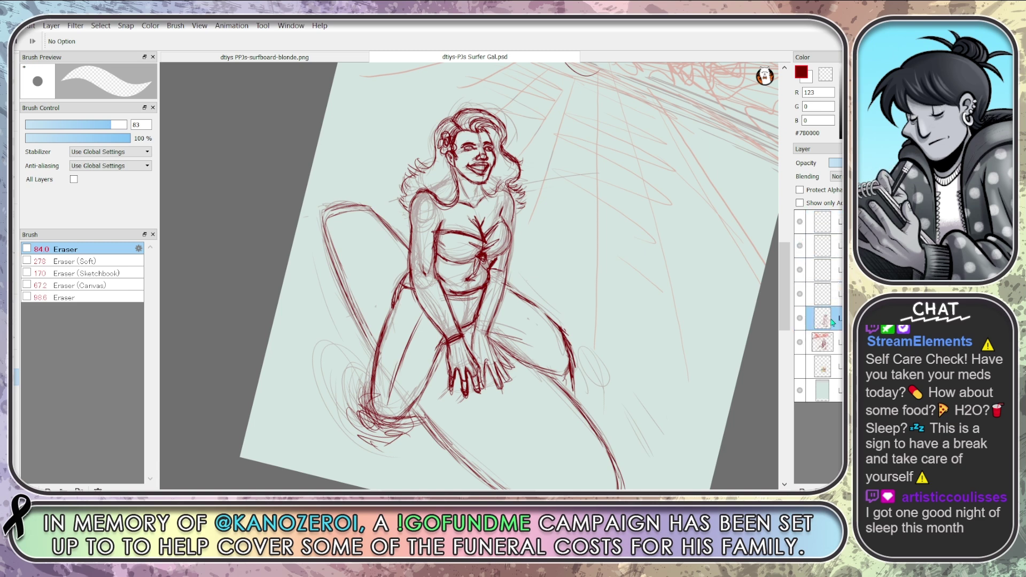
pyautogui.click(832, 352)
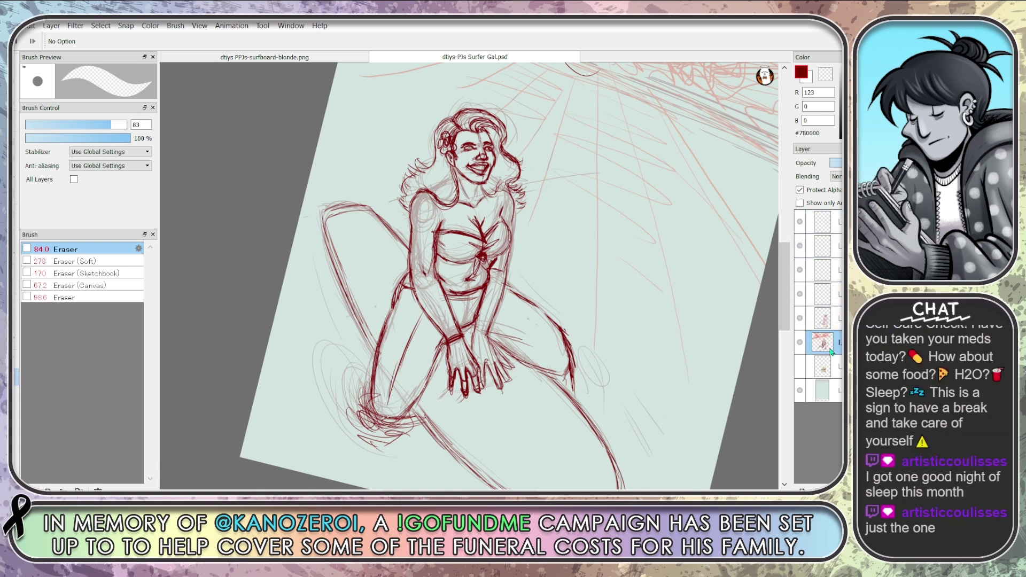
pyautogui.moveTo(832, 295); pyautogui.dragTo(838, 346)
pyautogui.click(834, 323)
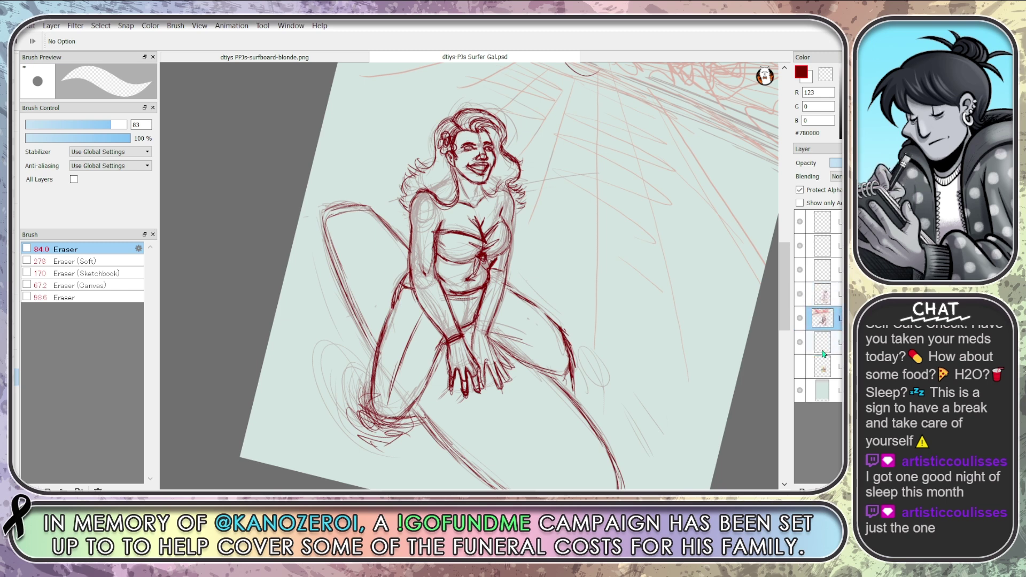
pyautogui.hotkey('ctrl', 'e')
pyautogui.click(833, 297)
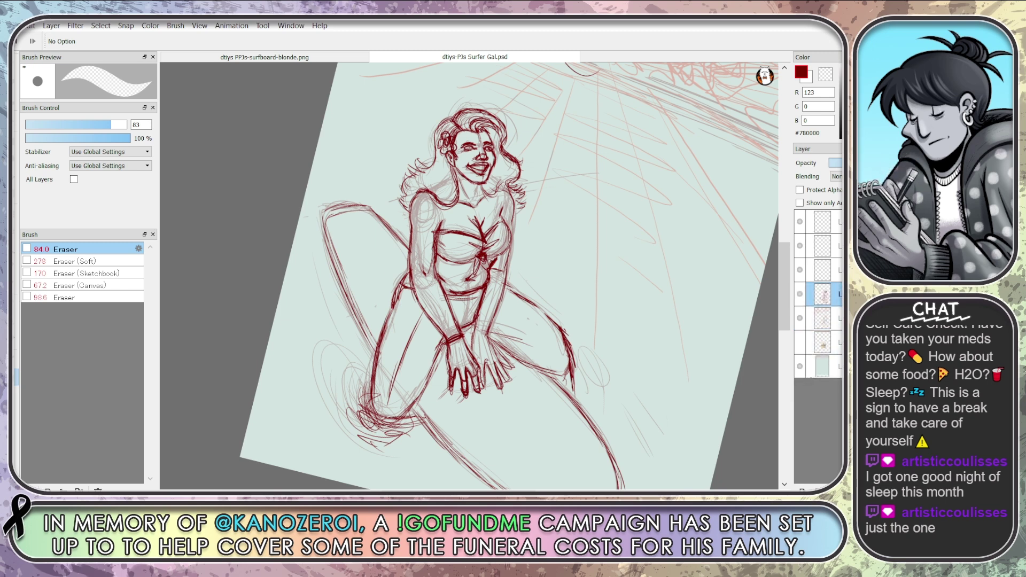
# Hide and show the merged sketch layer to check for strokes left on other layers
pyautogui.click(800, 295)
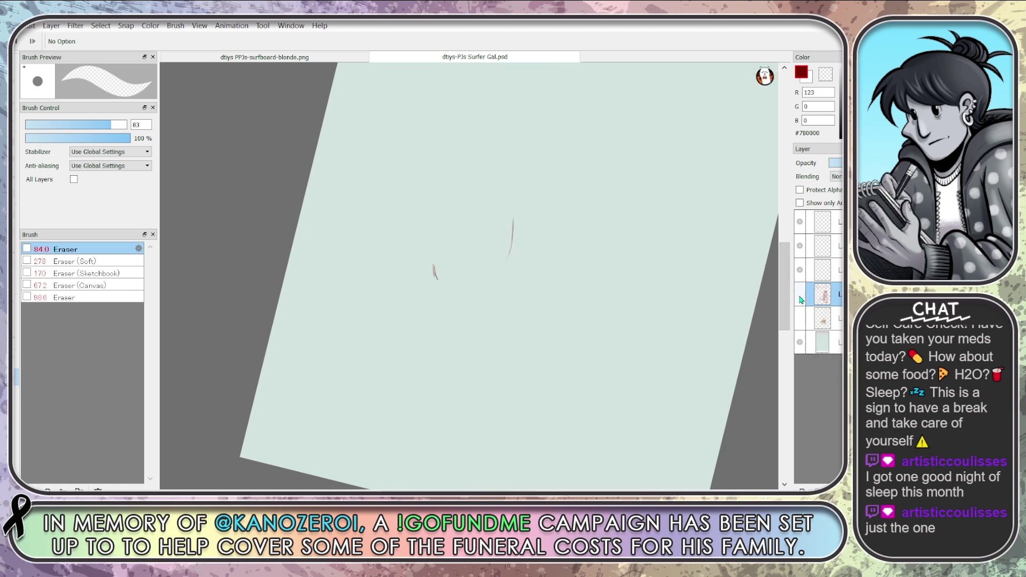
pyautogui.click(800, 295)
pyautogui.click(800, 295)
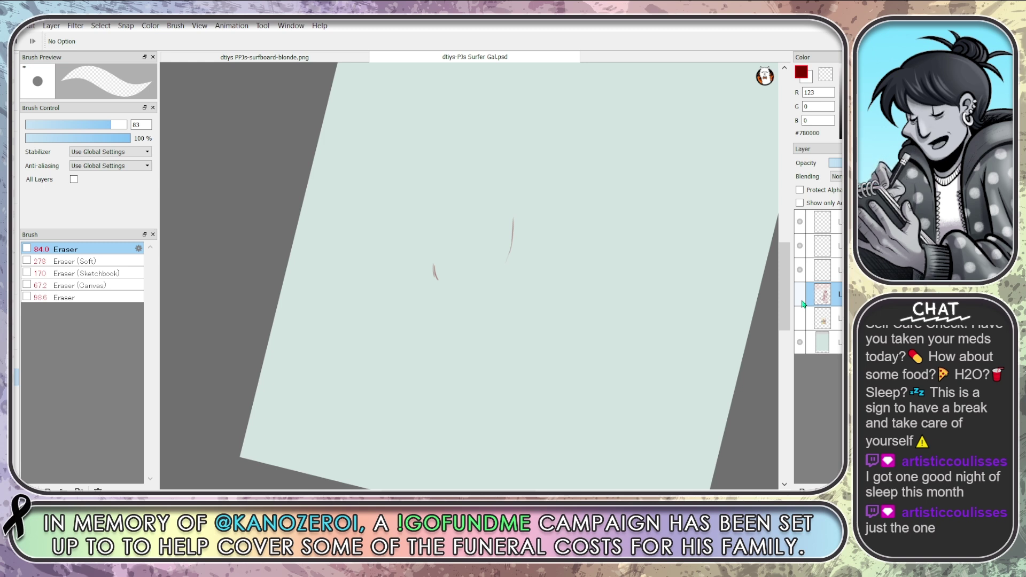
pyautogui.click(799, 294)
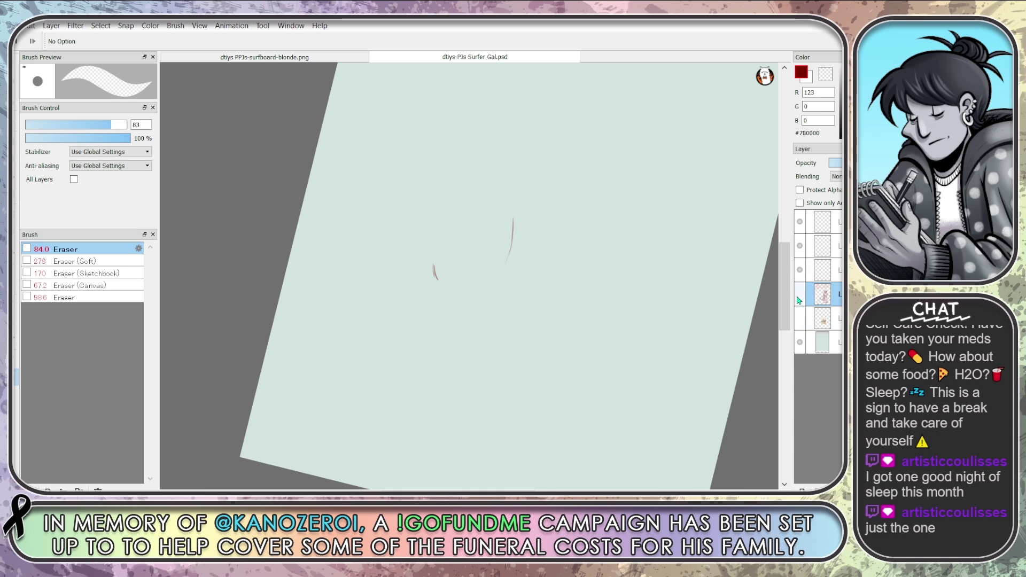
pyautogui.scroll(2, 784, 290)
pyautogui.moveTo(784, 290)
pyautogui.mouseDown()
pyautogui.moveTo(786, 263)
pyautogui.moveTo(792, 292)
pyautogui.mouseUp()
# Hide the layers above the merged sketch and toggle the sketch itself to trace which layer holds the leftover strokes
pyautogui.click(807, 228)
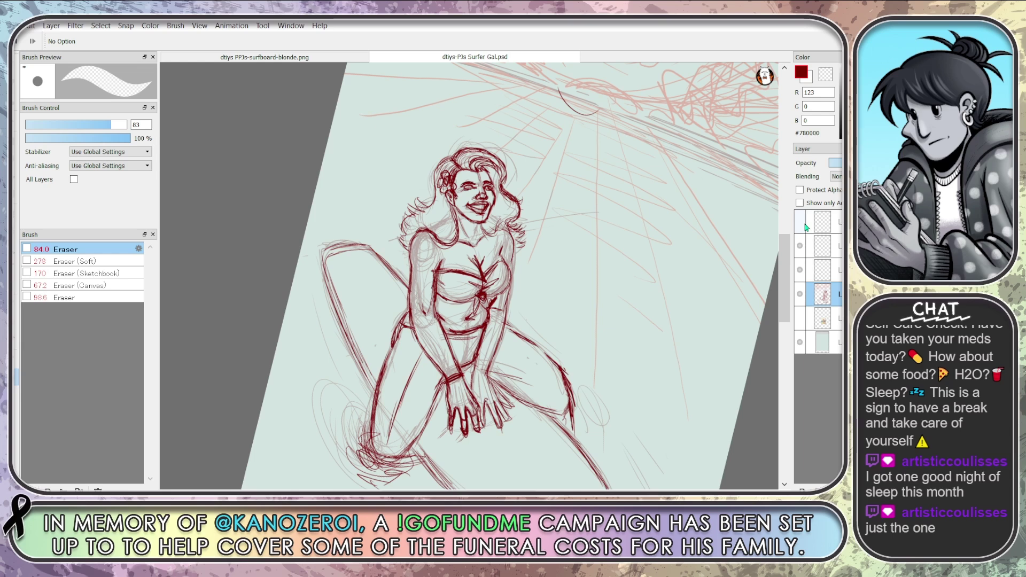
pyautogui.click(805, 295)
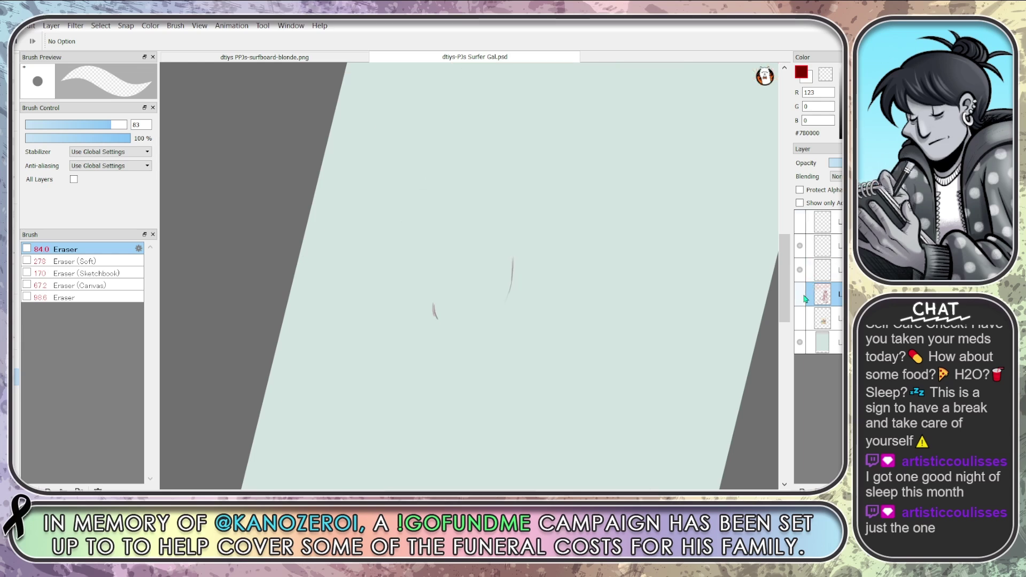
pyautogui.click(801, 297)
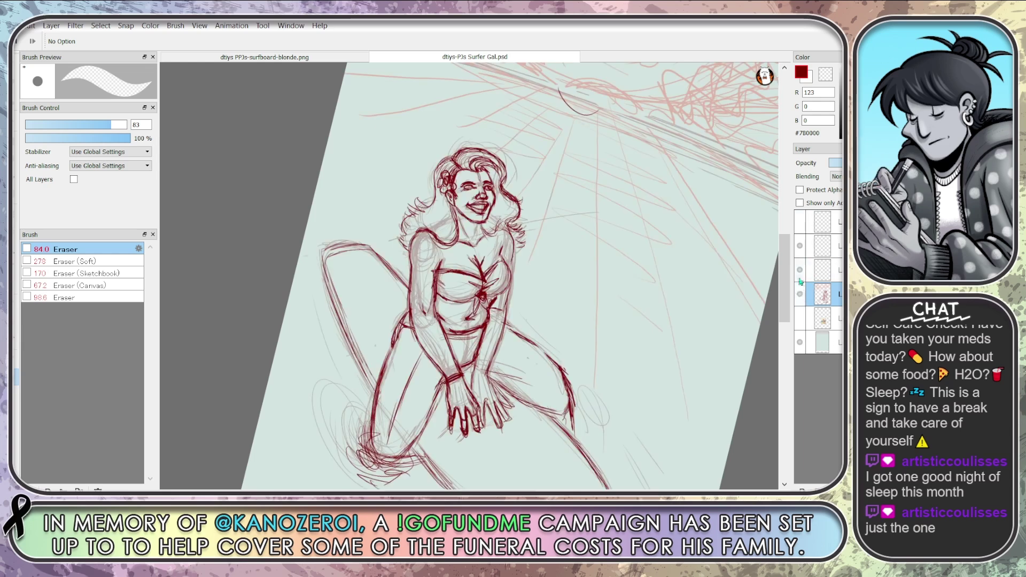
pyautogui.click(800, 246)
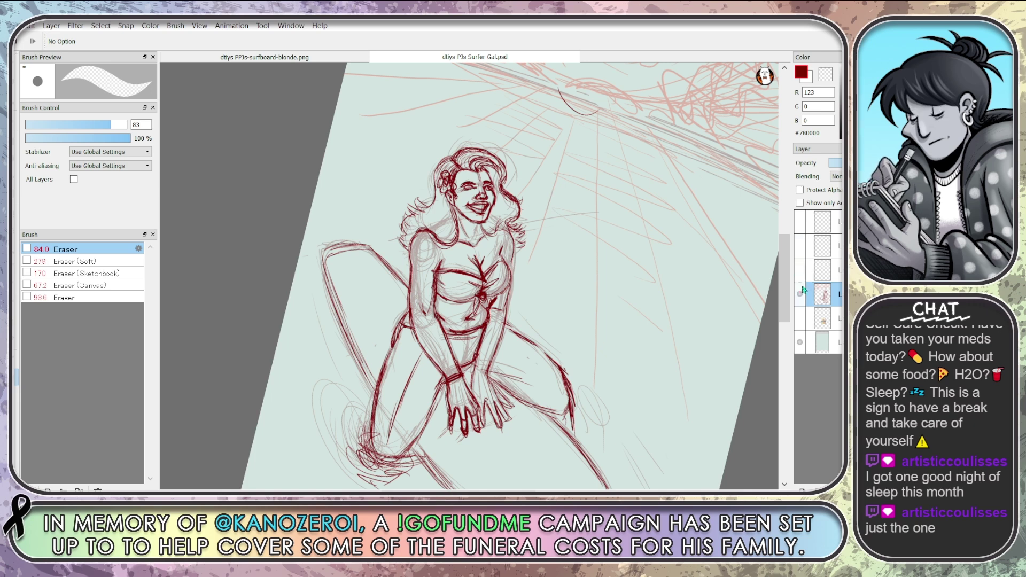
pyautogui.click(800, 295)
# Show the layer with the leftover arm and torso strokes again, merge it into the sketch layer, and check that no strokes remain outside it
pyautogui.click(800, 270)
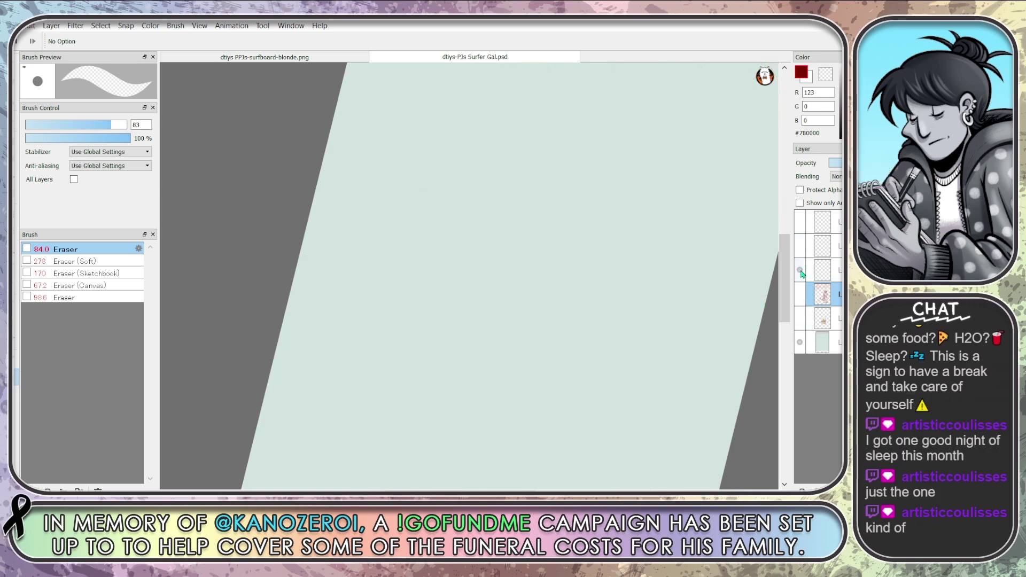
pyautogui.click(801, 247)
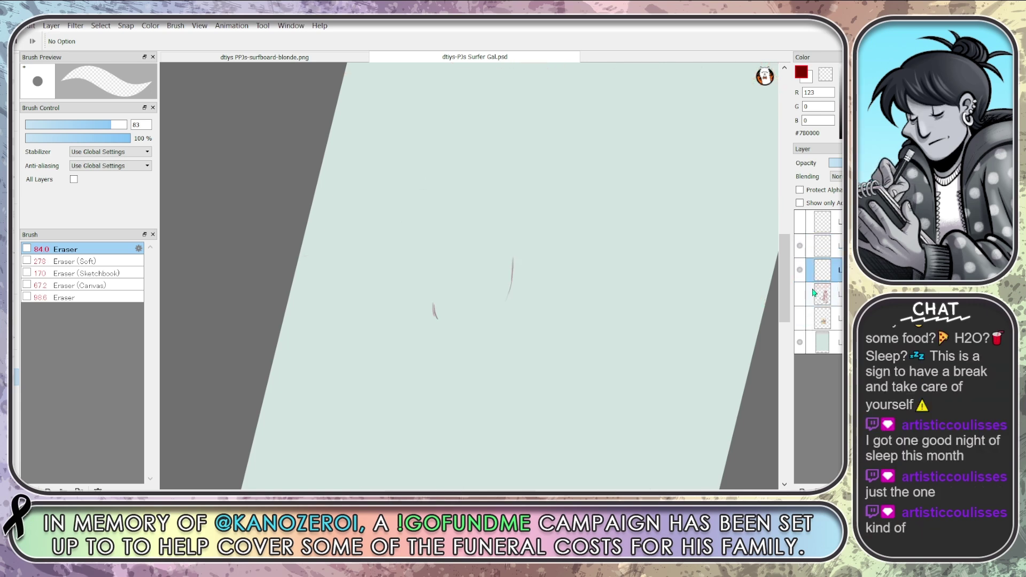
pyautogui.click(801, 296)
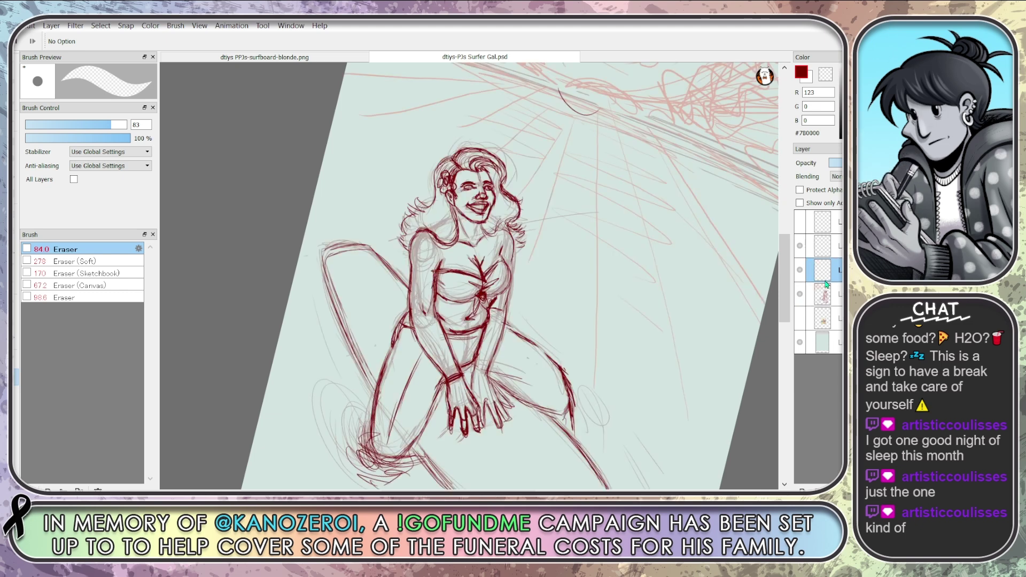
pyautogui.hotkey('ctrl', 'e')
pyautogui.click(800, 270)
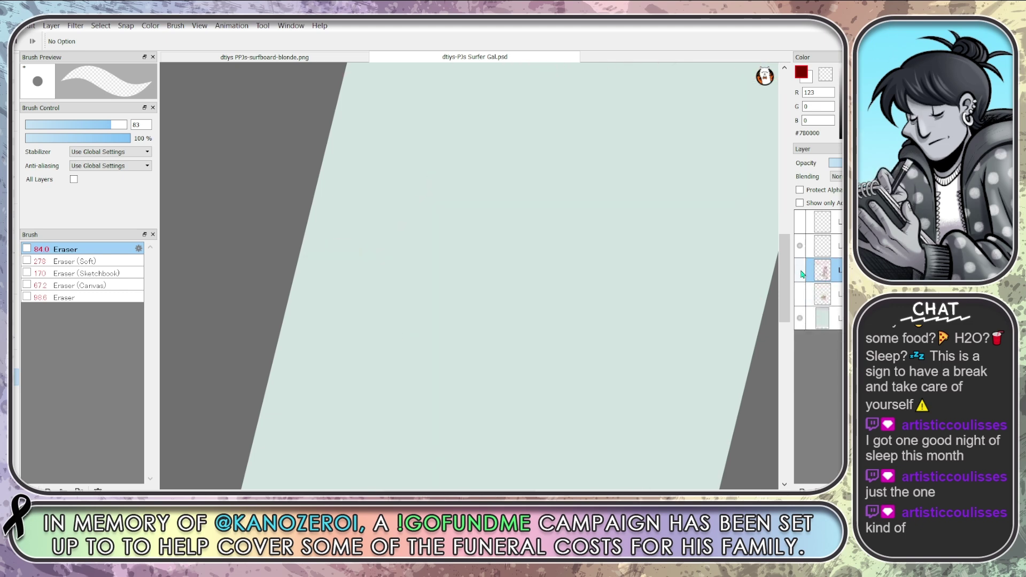
pyautogui.click(801, 270)
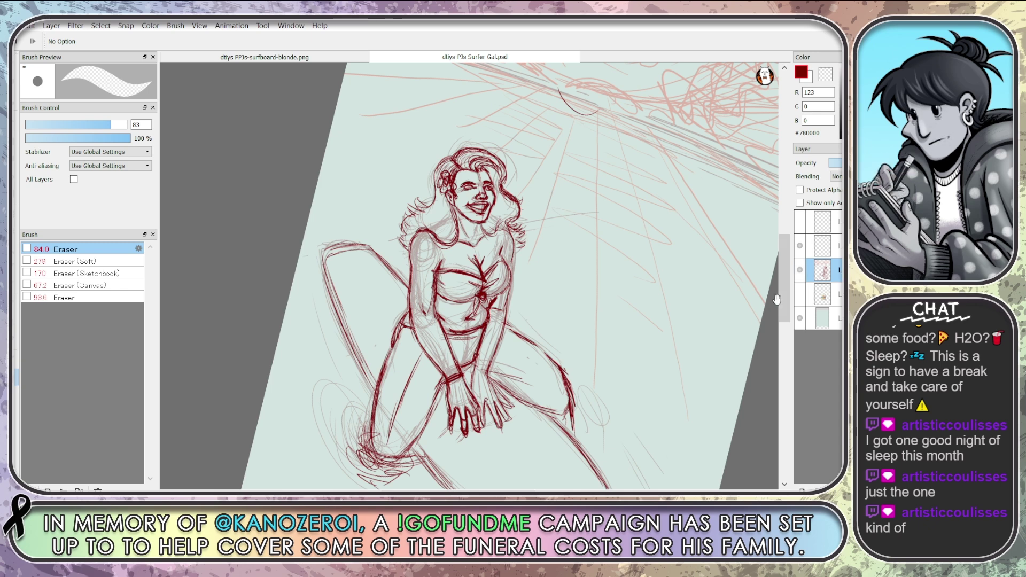
# Lower the merged sketch layer's opacity until its lines are faint enough to draw over
pyautogui.moveTo(785, 294)
pyautogui.mouseDown()
pyautogui.moveTo(786, 323)
pyautogui.moveTo(784, 297)
pyautogui.mouseUp()
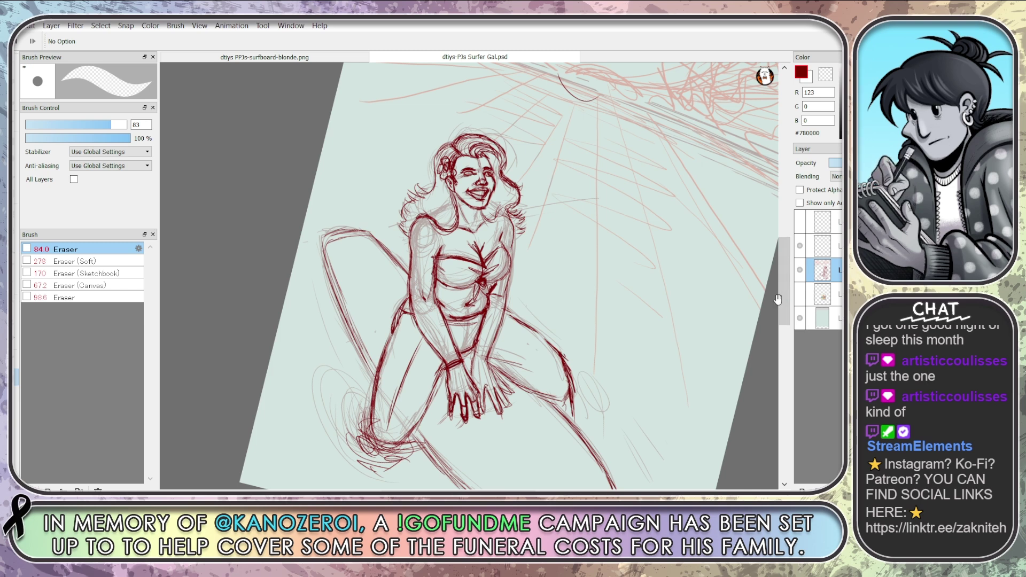
pyautogui.moveTo(783, 304)
pyautogui.mouseDown()
pyautogui.moveTo(788, 268)
pyautogui.moveTo(786, 299)
pyautogui.mouseUp()
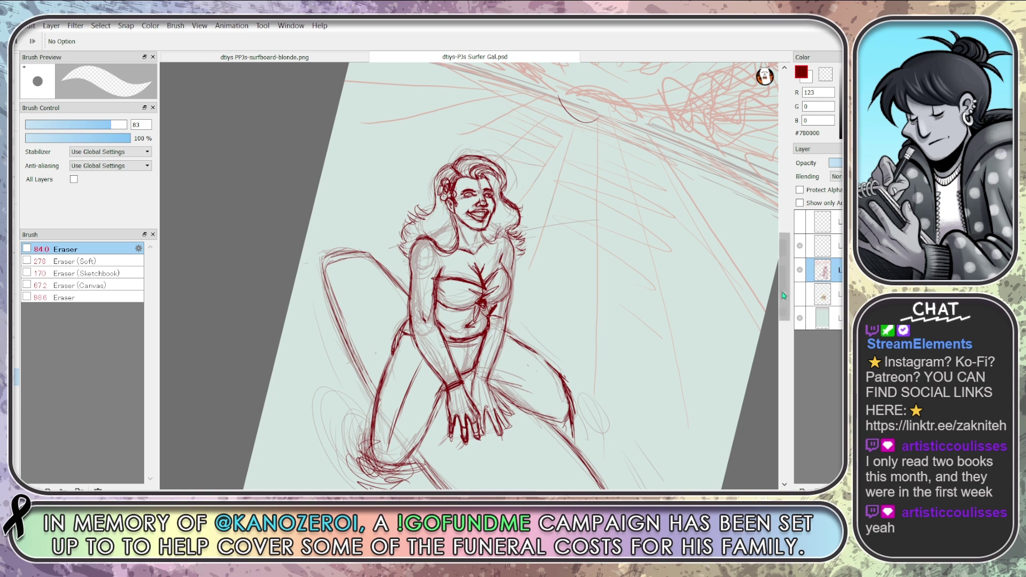
pyautogui.moveTo(783, 308)
pyautogui.mouseDown()
pyautogui.moveTo(782, 328)
pyautogui.moveTo(781, 302)
pyautogui.mouseUp()
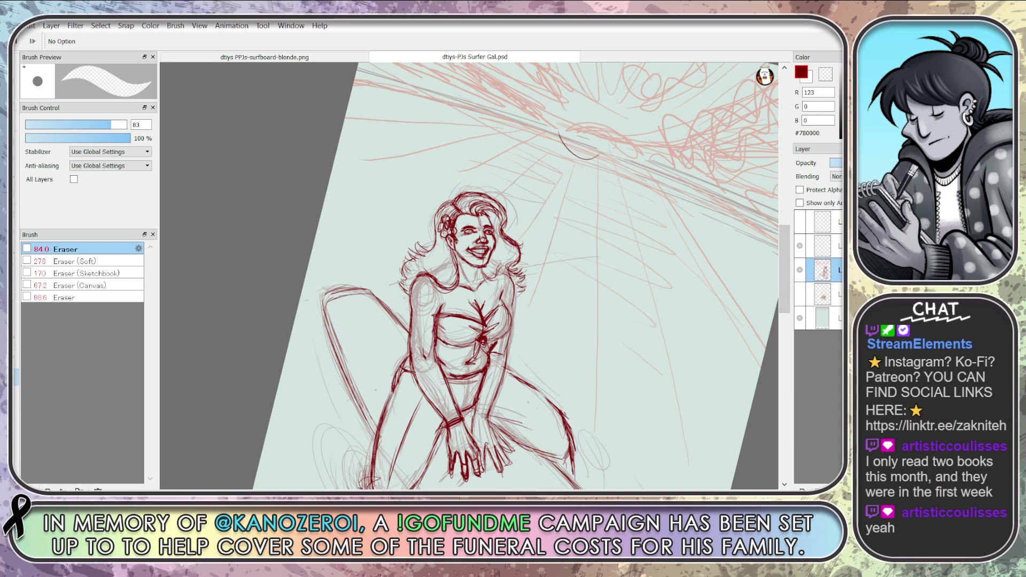
pyautogui.click(849, 163)
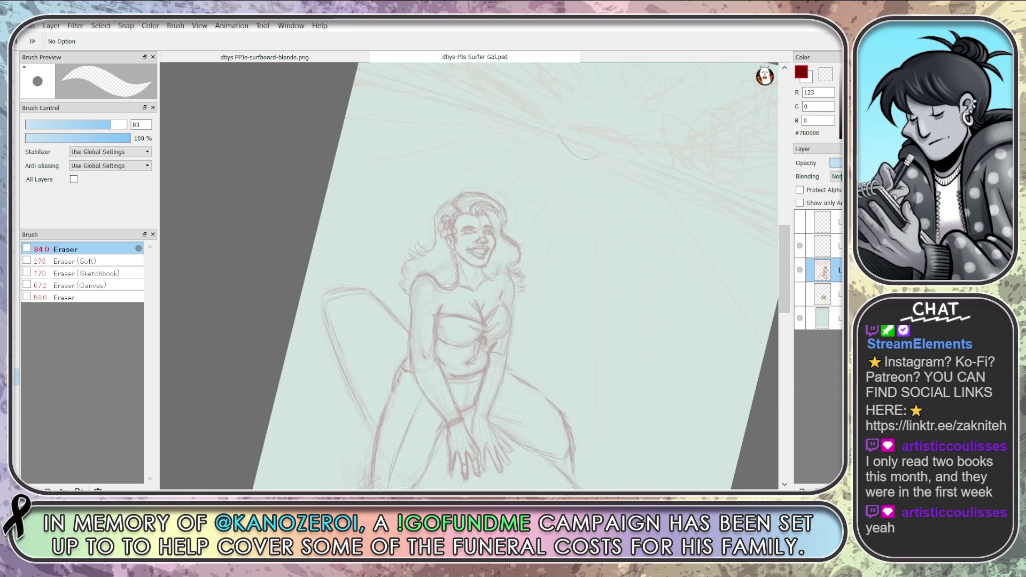
pyautogui.click(800, 246)
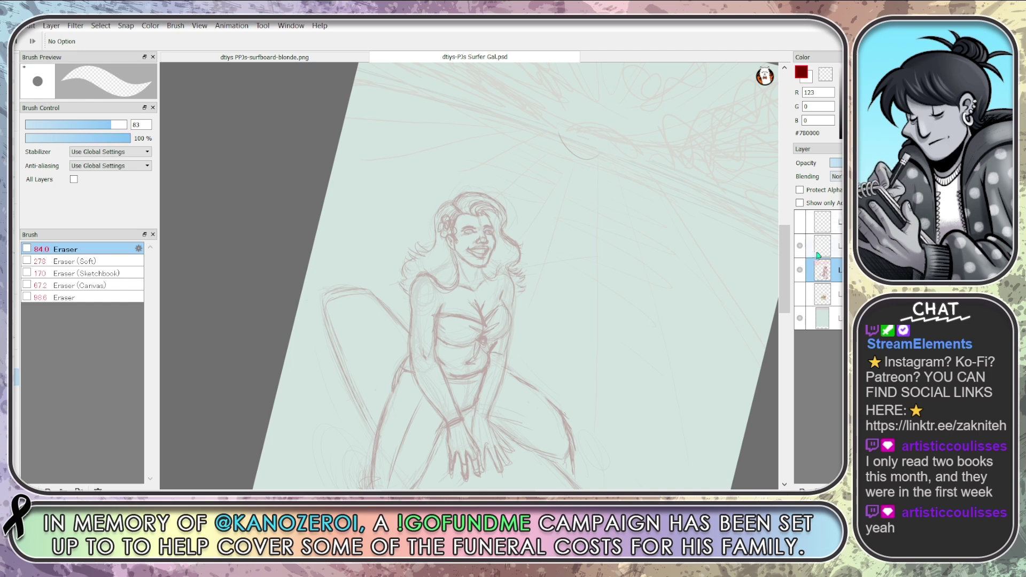
# Select the empty layer above the faded sketch, set the drawing colour to very dark red #2D0000, and get close to the face
pyautogui.click(818, 251)
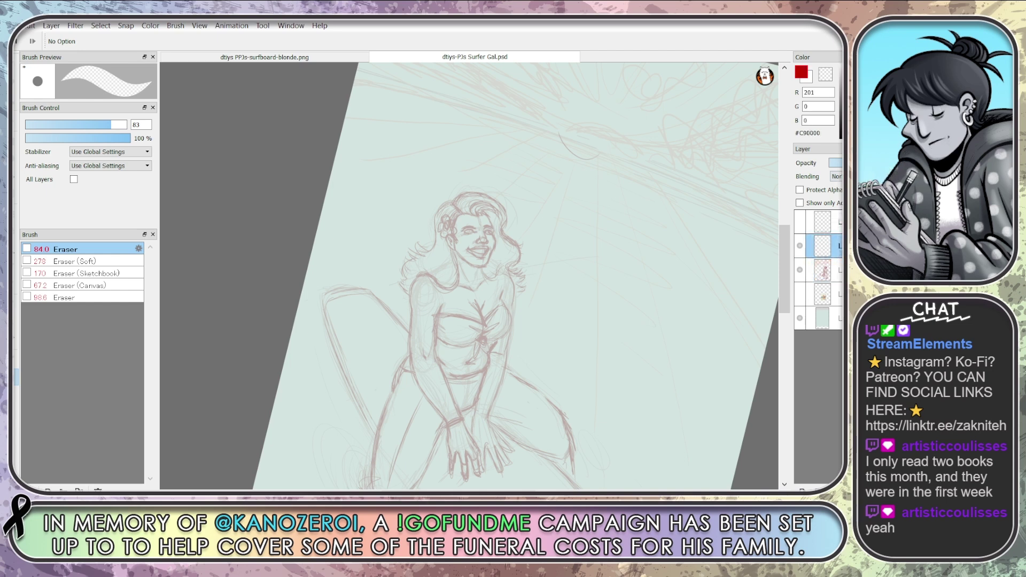
pyautogui.moveTo(908, 83); pyautogui.dragTo(907, 126)
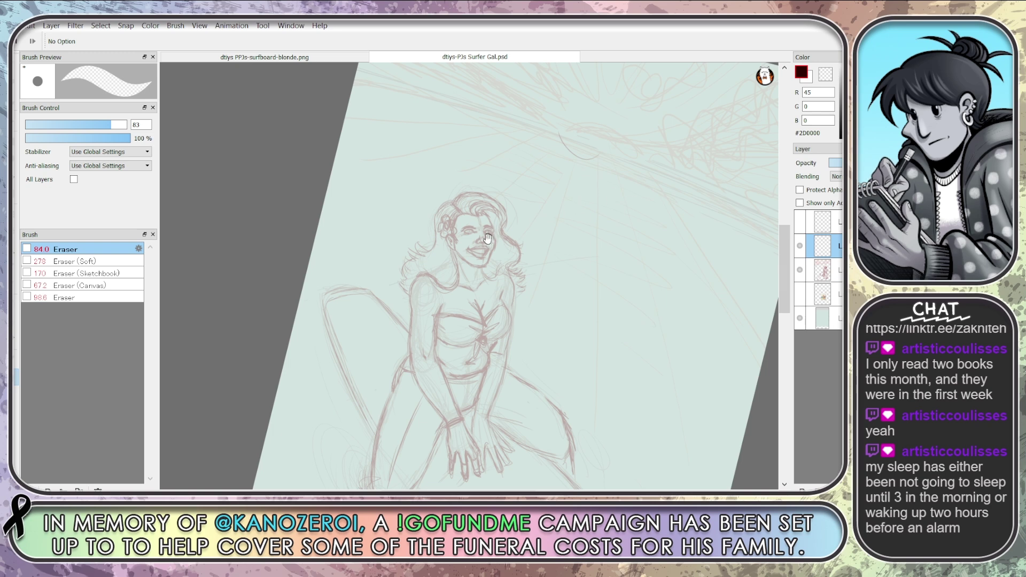
pyautogui.scroll(5, 487, 239)
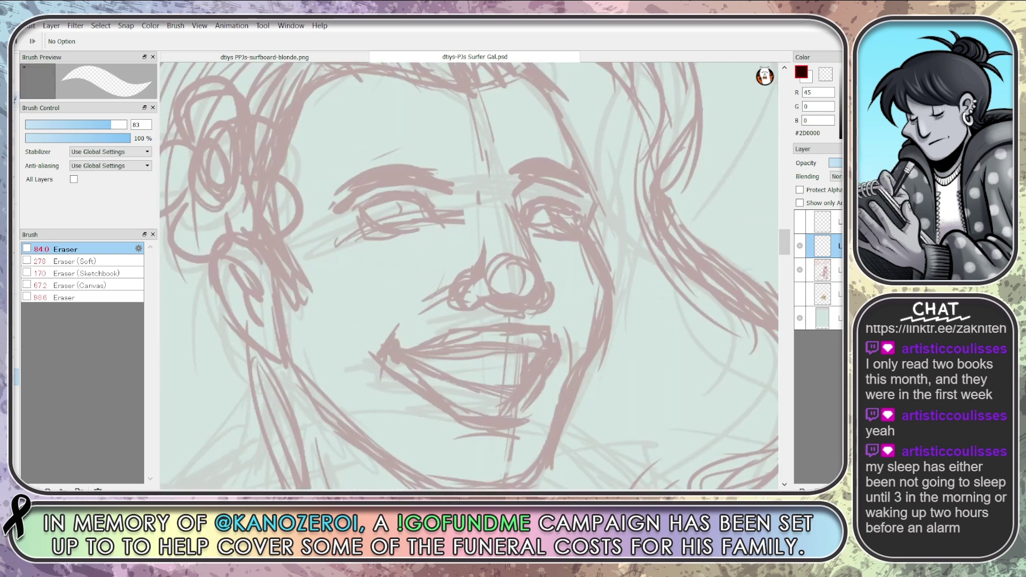
# Try the Cotton swab ink pooling pen with a stroke beside the mouth, and undo the stroke
pyautogui.press('b')
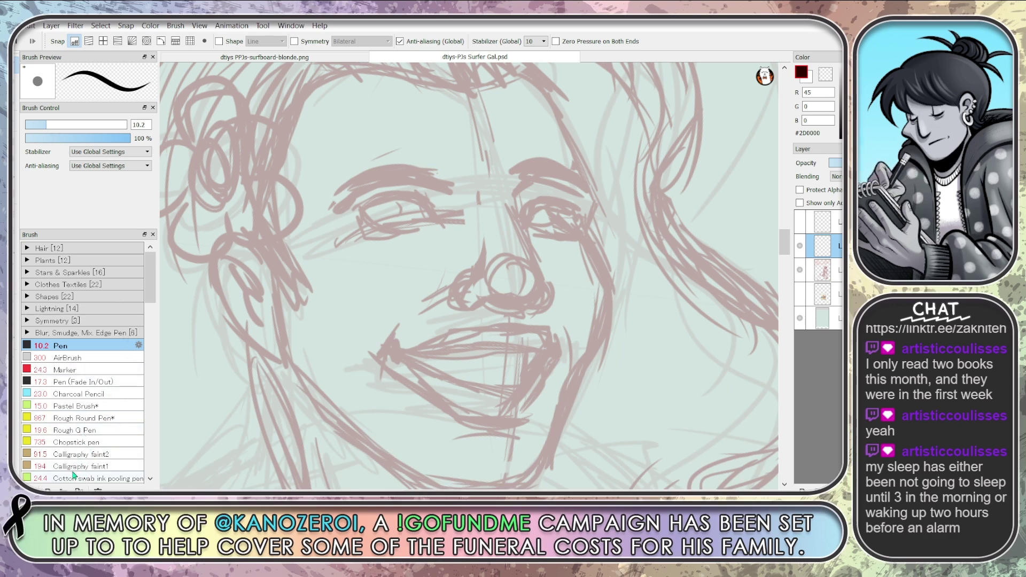
pyautogui.scroll(-2, 74, 475)
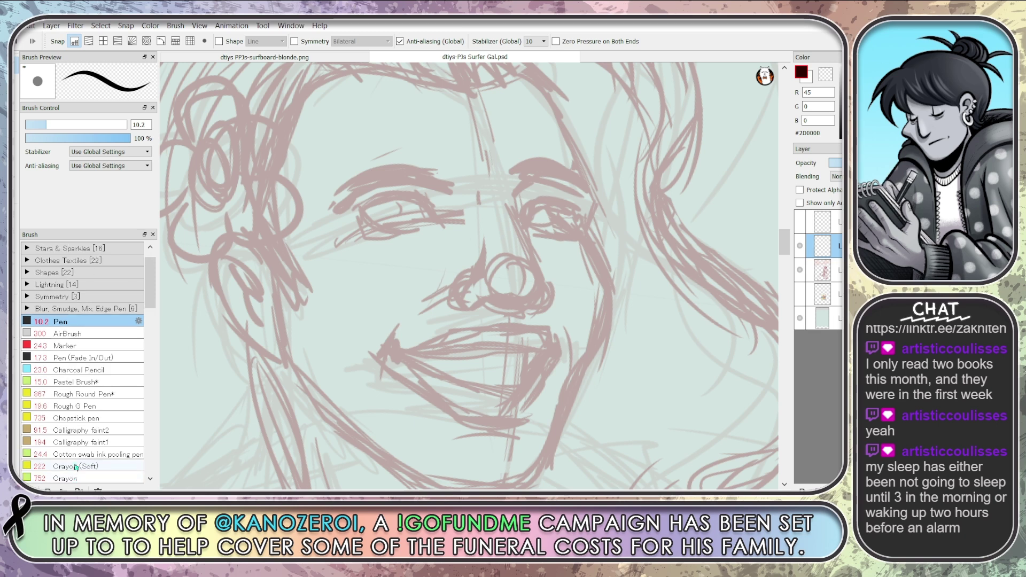
pyautogui.click(78, 456)
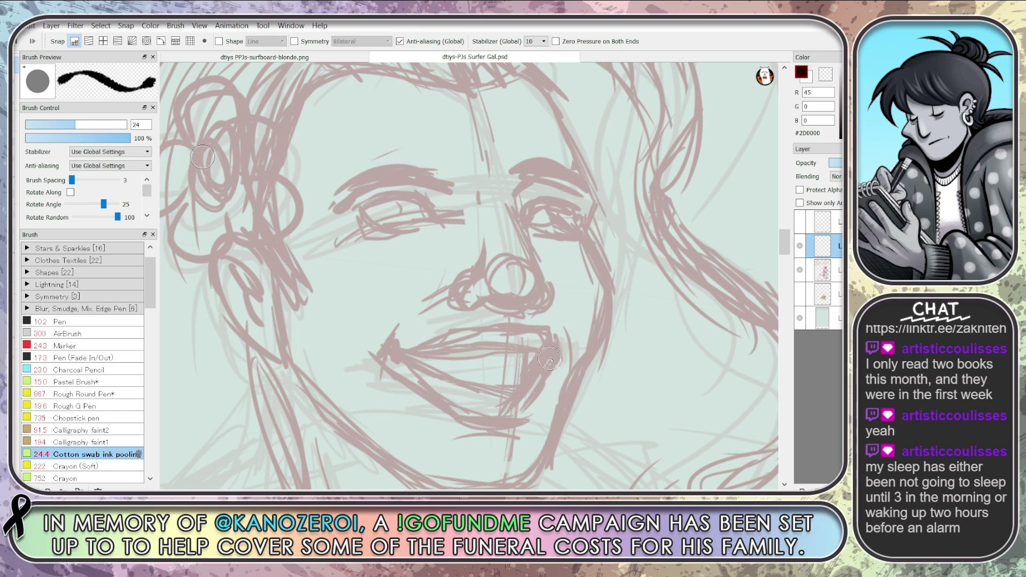
pyautogui.moveTo(552, 352); pyautogui.dragTo(522, 416)
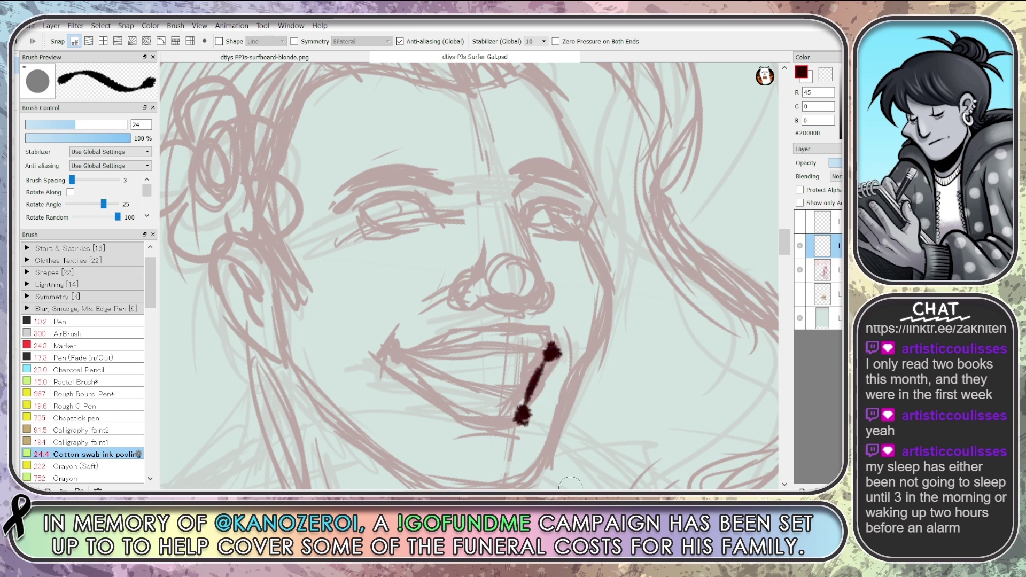
pyautogui.hotkey('ctrl', 'z')
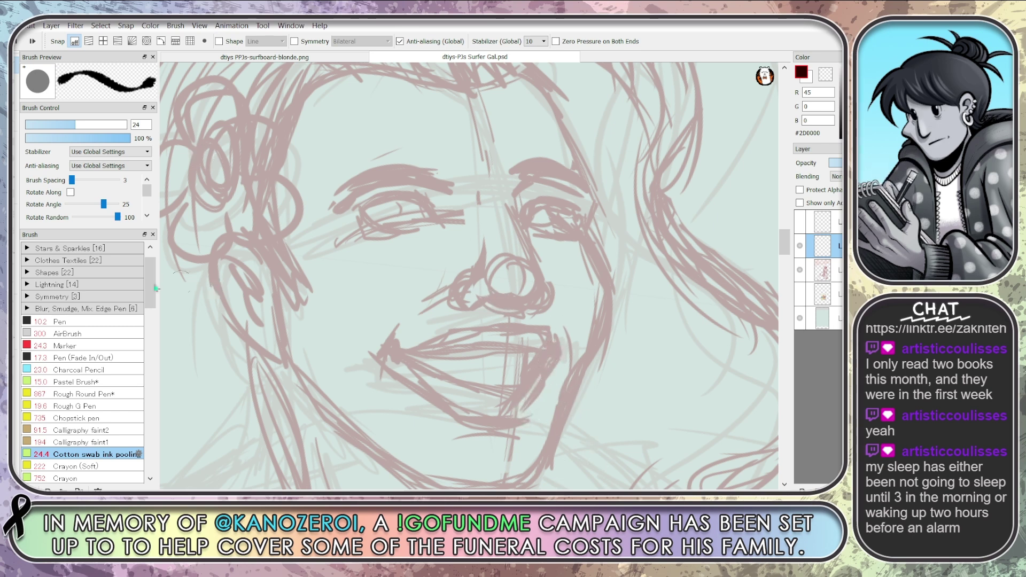
# Try the Calligraphy faint2 brush with two strokes around the nose and mouth, and undo both
pyautogui.click(85, 430)
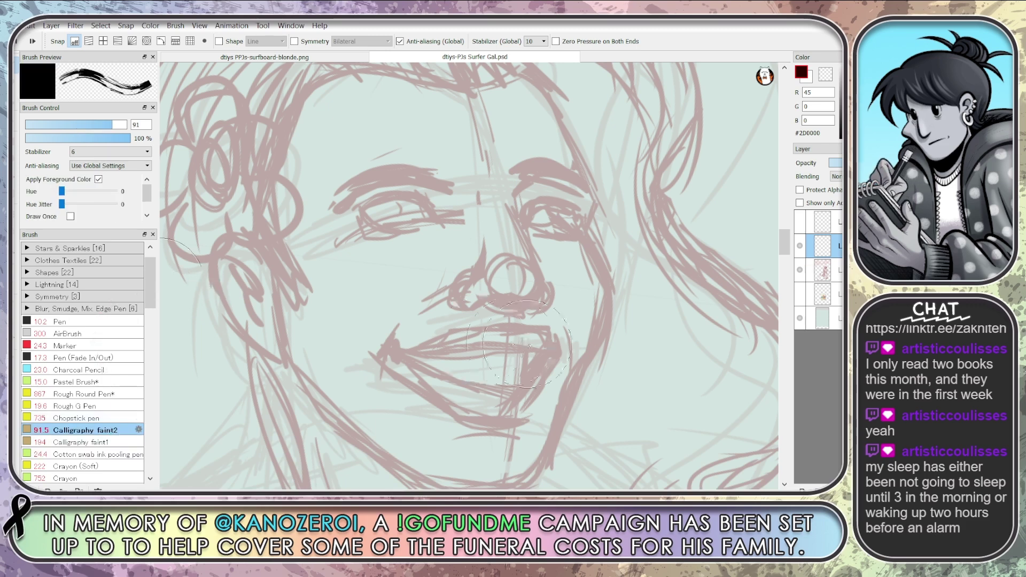
pyautogui.moveTo(428, 321); pyautogui.dragTo(516, 286)
pyautogui.moveTo(450, 346); pyautogui.dragTo(516, 324)
pyautogui.hotkey('ctrl', 'z')
pyautogui.hotkey('ctrl', 'z')
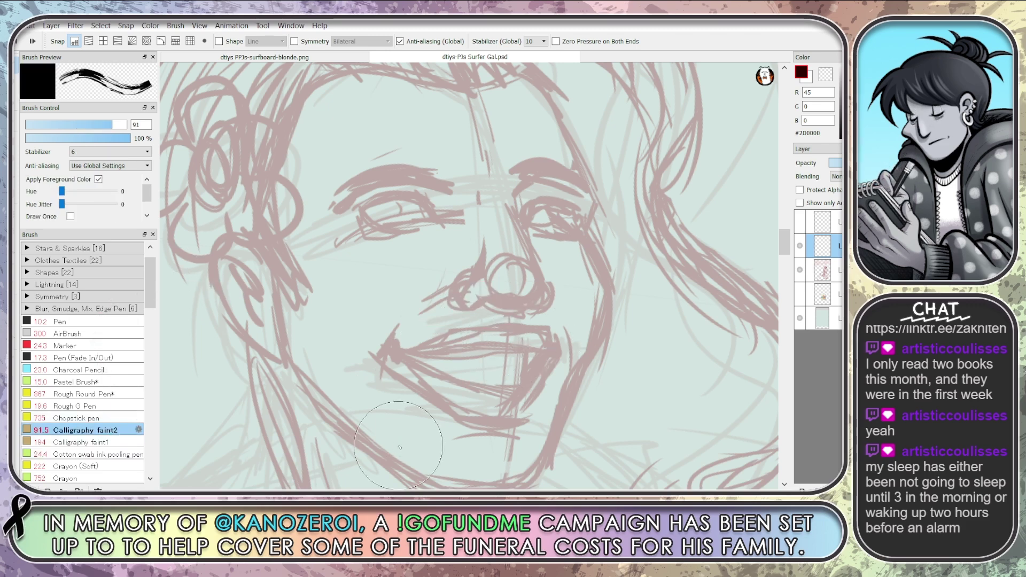
# Try the Charcoal Pencil and the Pen (Fade In/Out) with strokes across the cheek and chin, undoing each test
pyautogui.click(115, 370)
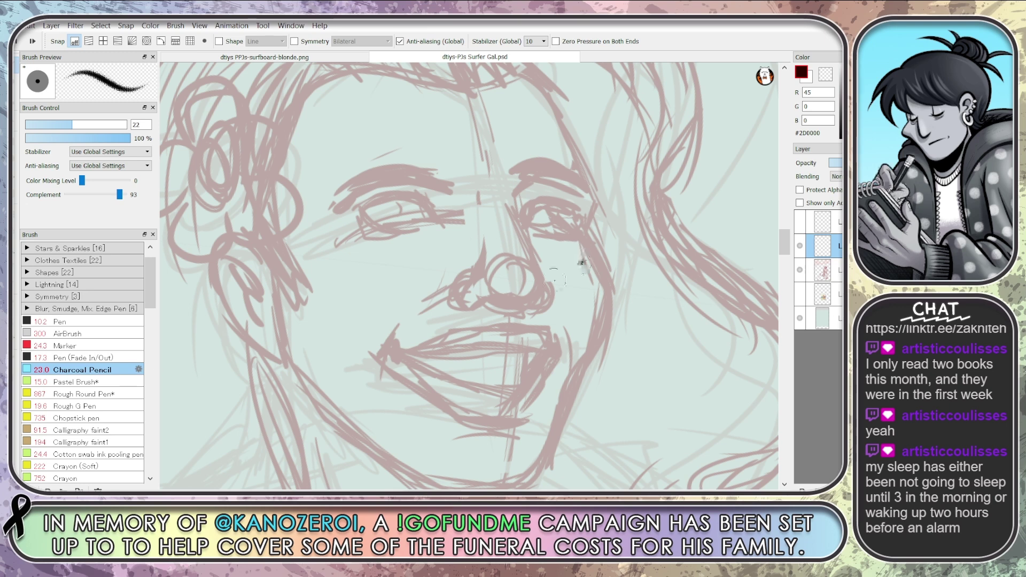
pyautogui.moveTo(583, 261); pyautogui.dragTo(408, 436)
pyautogui.moveTo(422, 428)
pyautogui.mouseDown()
pyautogui.moveTo(685, 296)
pyautogui.moveTo(526, 478)
pyautogui.mouseUp()
pyautogui.hotkey('ctrl', 'z')
pyautogui.hotkey('ctrl', 'z')
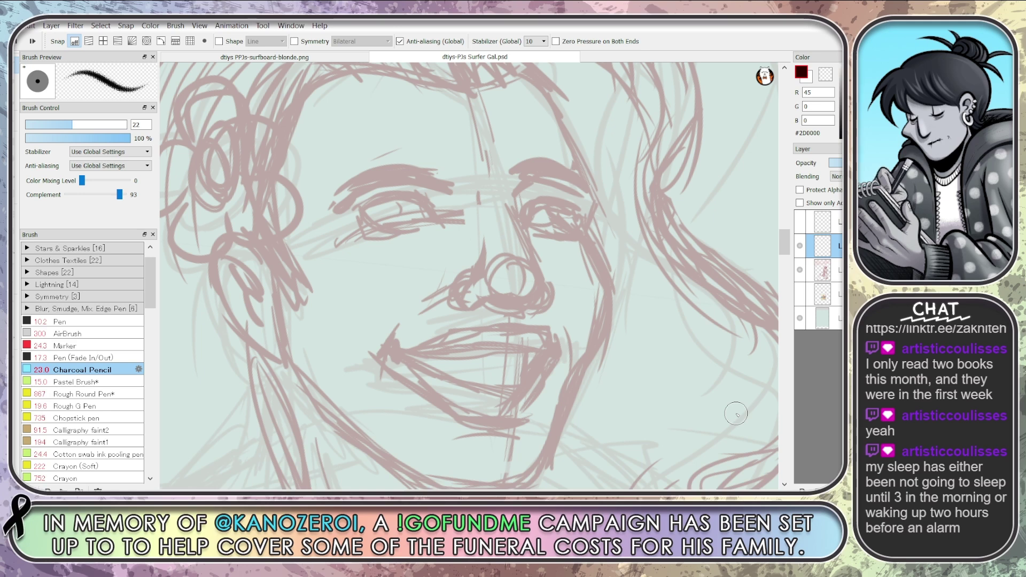
pyautogui.click(126, 357)
pyautogui.moveTo(625, 298); pyautogui.dragTo(457, 487)
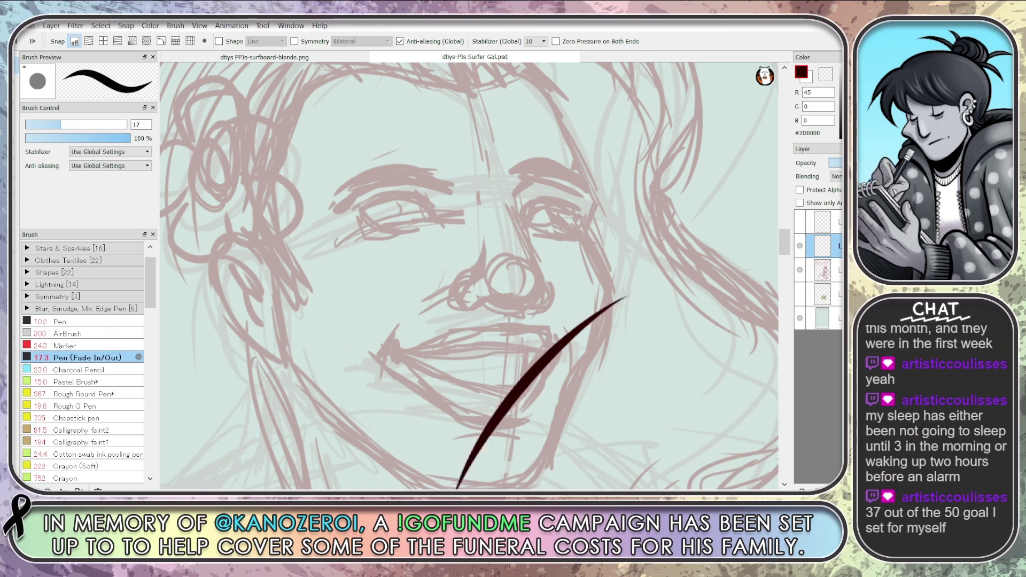
pyautogui.hotkey('ctrl', 'z')
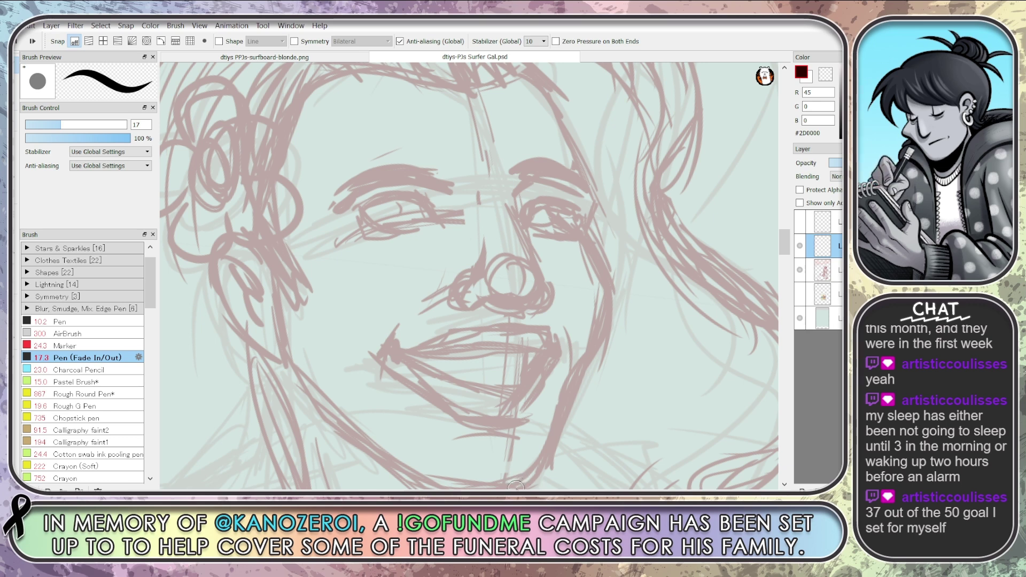
# Try the Crayon (Soft) brush at size 222 over the mouth and cheek, and undo the scribble
pyautogui.click(122, 466)
pyautogui.moveTo(481, 364)
pyautogui.mouseDown()
pyautogui.moveTo(513, 299)
pyautogui.moveTo(615, 256)
pyautogui.mouseUp()
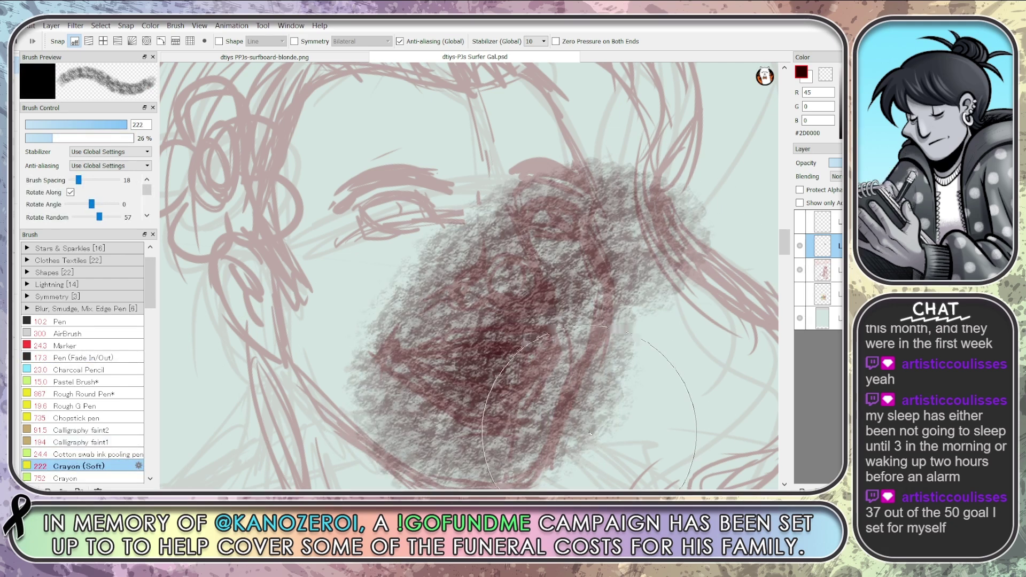
pyautogui.hotkey('ctrl', 'z')
# Set the Crayon (Soft) brush to 100 % opacity and size 5.5, test it along the jaw, and undo the strokes
pyautogui.click(130, 138)
pyautogui.click(72, 125)
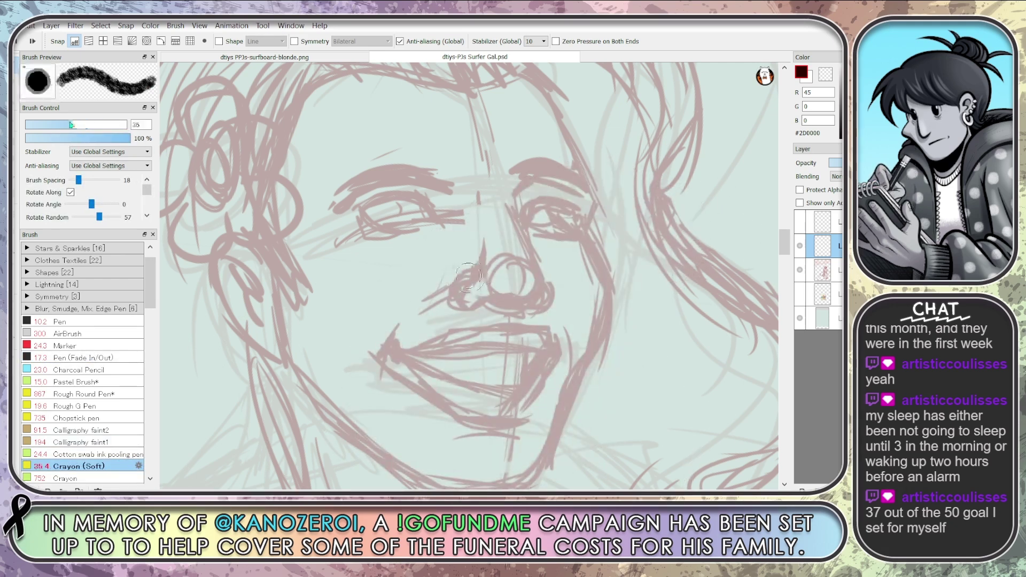
pyautogui.moveTo(71, 125); pyautogui.dragTo(36, 124)
pyautogui.moveTo(582, 294); pyautogui.dragTo(505, 472)
pyautogui.moveTo(571, 338); pyautogui.dragTo(512, 453)
pyautogui.moveTo(604, 304); pyautogui.dragTo(517, 467)
pyautogui.hotkey('ctrl', 'z')
pyautogui.hotkey('ctrl', 'z')
pyautogui.hotkey('ctrl', 'z')
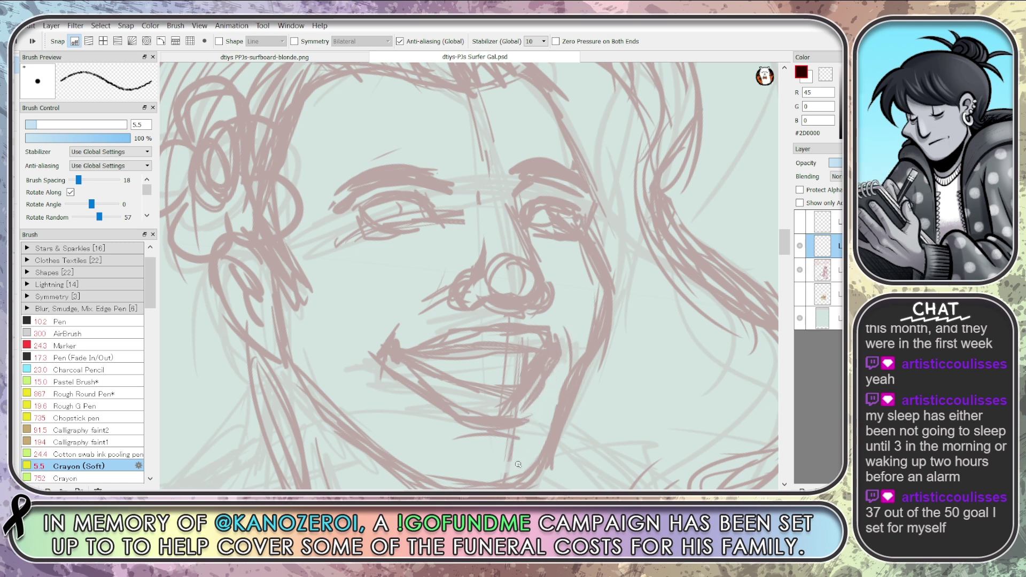
# Choose the Rough Round Pen, set it to size 14.2 and 100 % opacity, and undo the test strokes made with it
pyautogui.click(117, 394)
pyautogui.moveTo(543, 329); pyautogui.dragTo(521, 369)
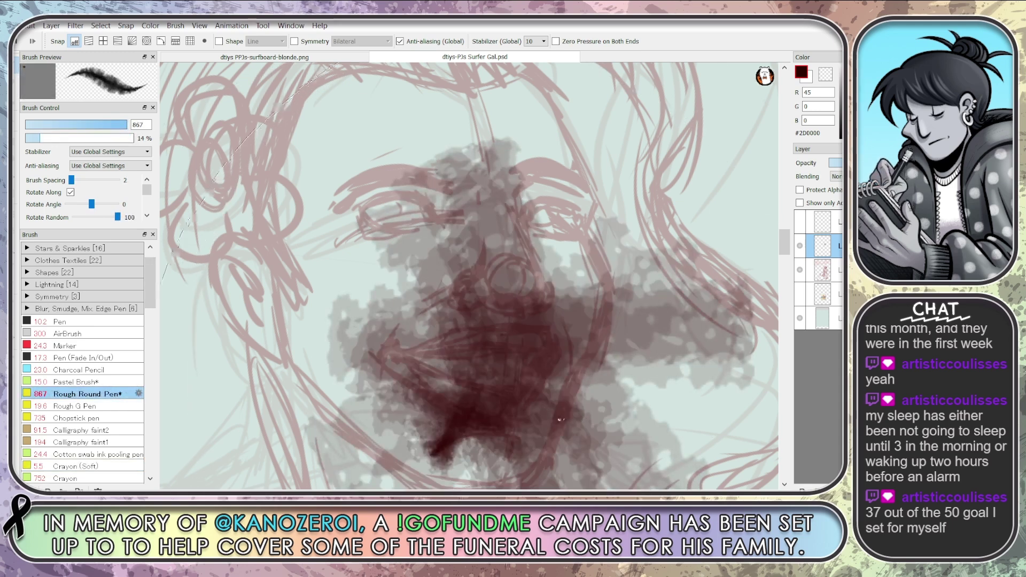
pyautogui.hotkey('ctrl', 'z')
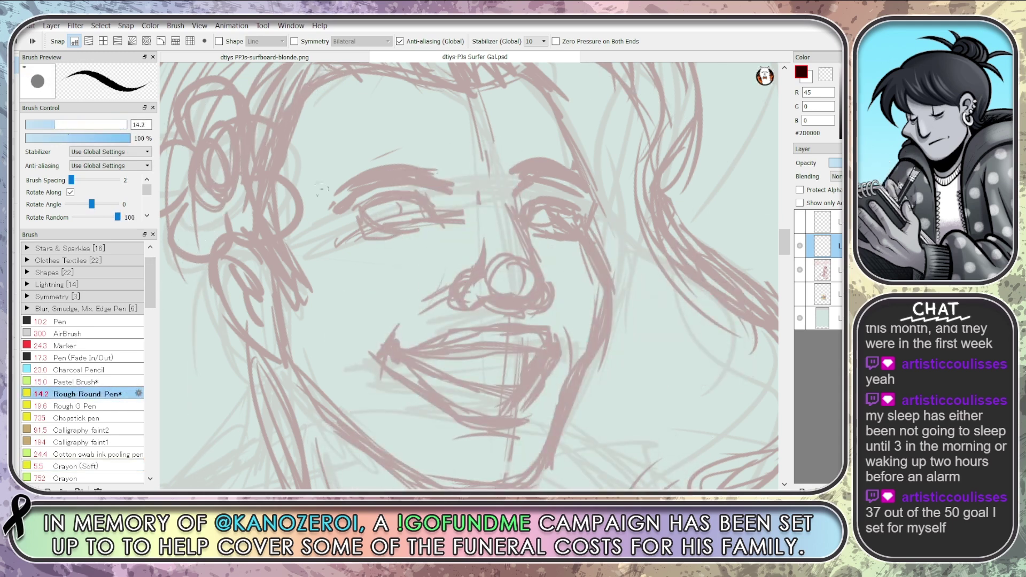
pyautogui.moveTo(620, 228); pyautogui.dragTo(487, 454)
pyautogui.hotkey('ctrl', 'z')
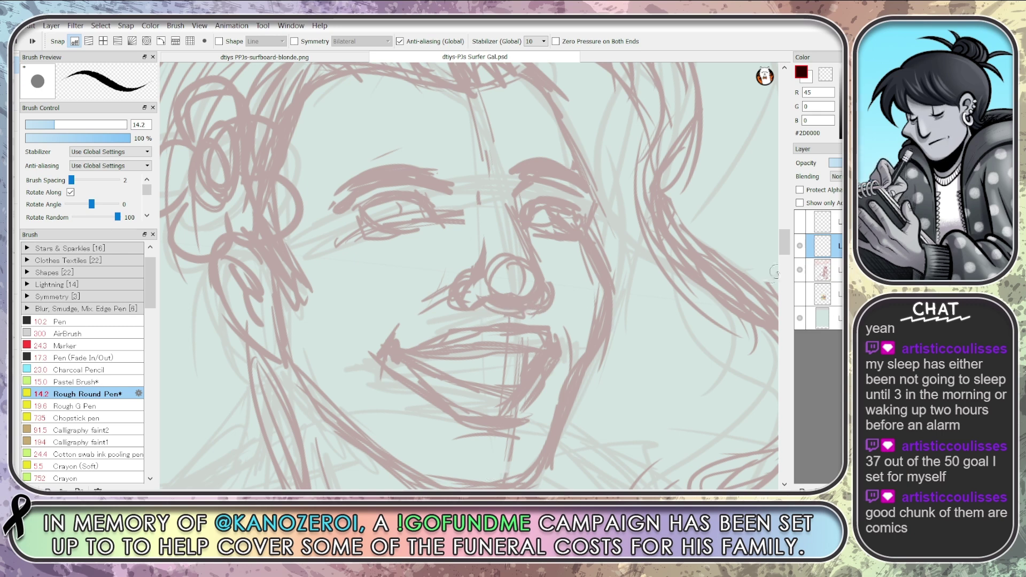
# Ink the far eye over the sketch with its outline, outer lashes, upper lid crease and short lines under the lower lid
pyautogui.moveTo(783, 250); pyautogui.dragTo(783, 248)
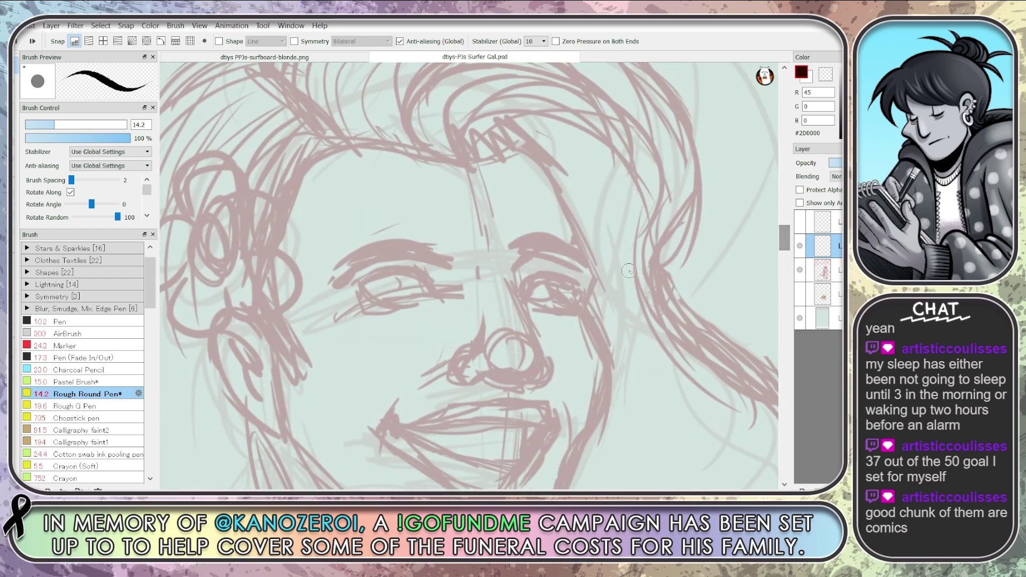
pyautogui.moveTo(523, 297)
pyautogui.mouseDown()
pyautogui.moveTo(575, 282)
pyautogui.moveTo(540, 277)
pyautogui.moveTo(587, 289)
pyautogui.moveTo(528, 284)
pyautogui.moveTo(600, 304)
pyautogui.moveTo(588, 293)
pyautogui.moveTo(553, 304)
pyautogui.moveTo(575, 305)
pyautogui.mouseUp()
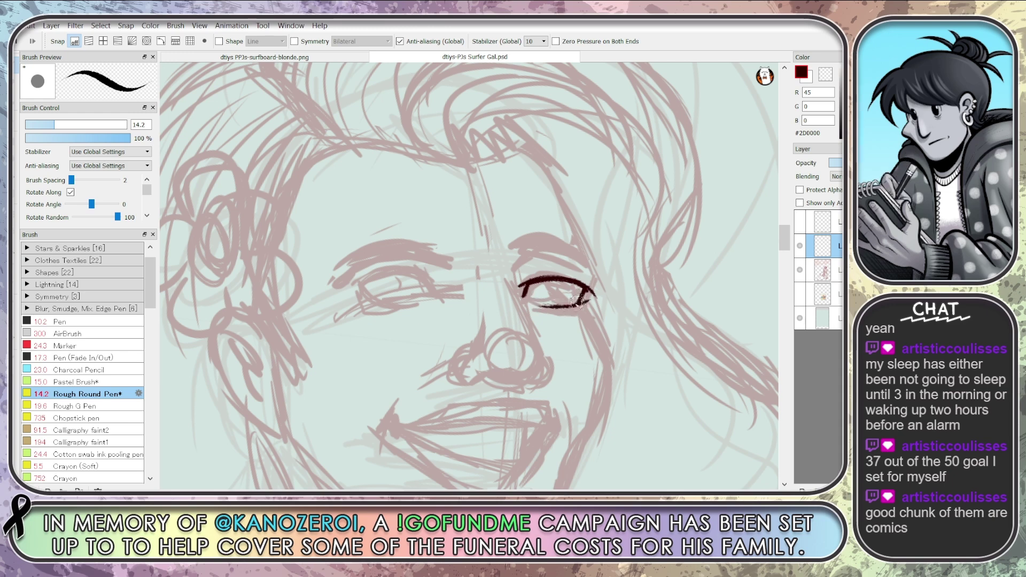
pyautogui.moveTo(567, 305)
pyautogui.mouseDown()
pyautogui.moveTo(612, 287)
pyautogui.moveTo(536, 263)
pyautogui.moveTo(522, 273)
pyautogui.mouseUp()
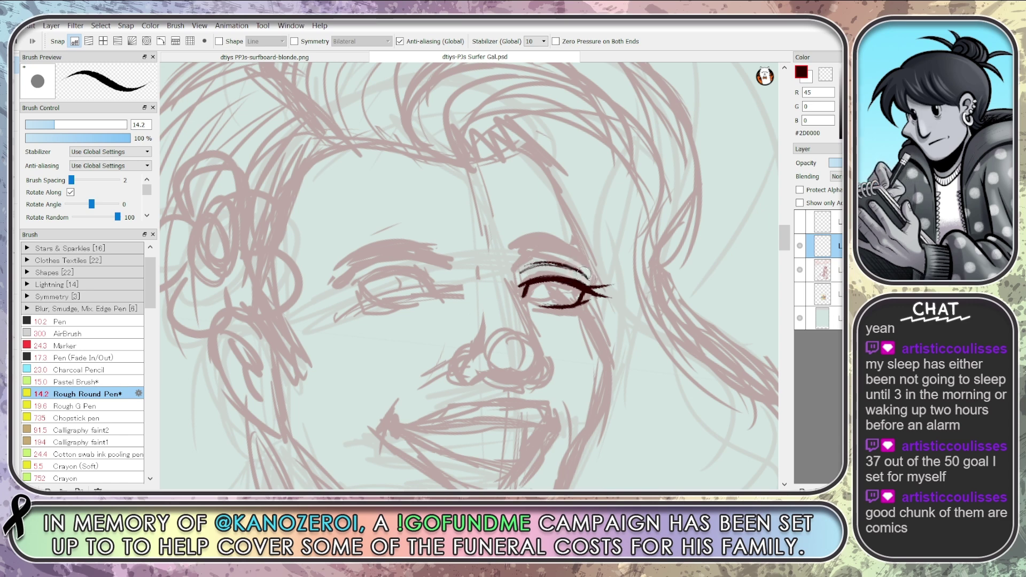
pyautogui.moveTo(586, 277)
pyautogui.mouseDown()
pyautogui.moveTo(526, 273)
pyautogui.moveTo(587, 278)
pyautogui.mouseUp()
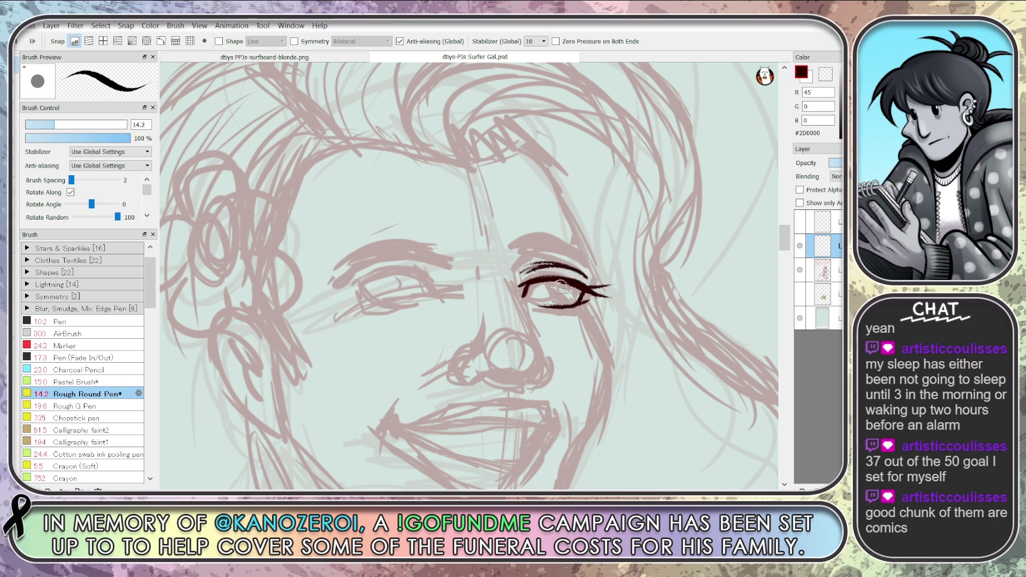
pyautogui.moveTo(544, 320)
pyautogui.mouseDown()
pyautogui.moveTo(590, 309)
pyautogui.moveTo(570, 295)
pyautogui.moveTo(538, 302)
pyautogui.moveTo(562, 309)
pyautogui.mouseUp()
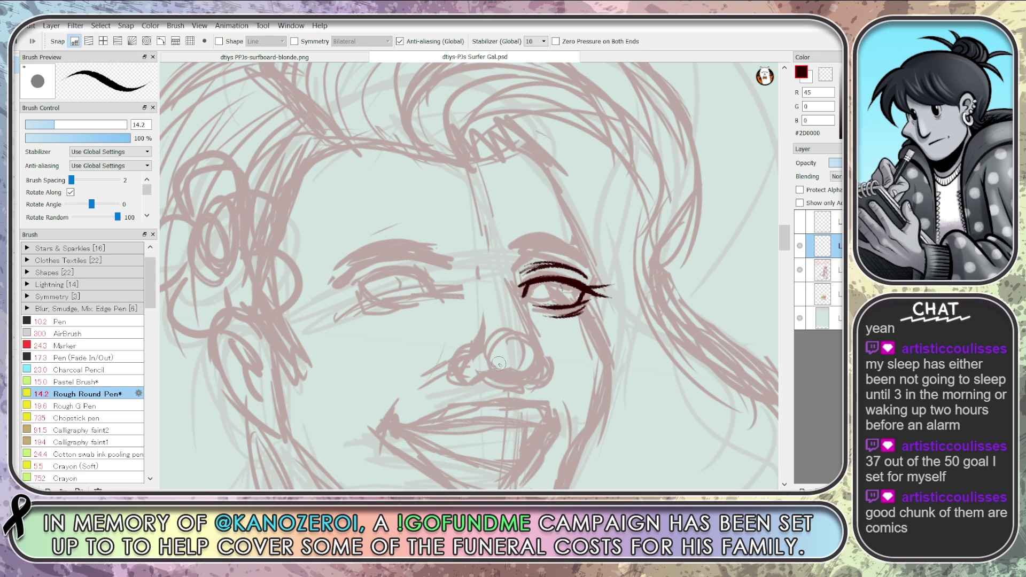
# Mirror the view, ink the outline of the near eye, and trim its outer corner with the eraser at size 31
pyautogui.press('h')
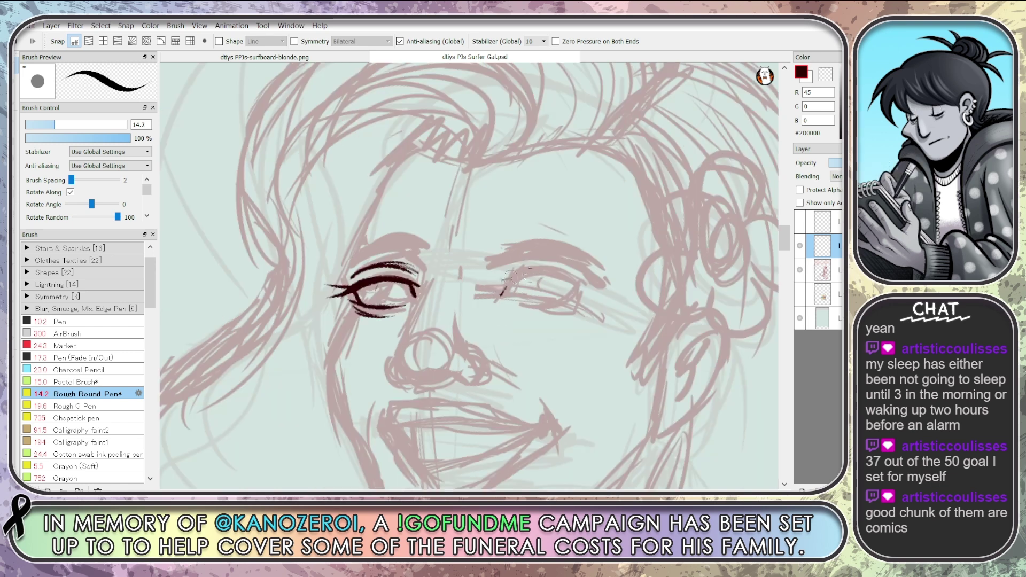
pyautogui.moveTo(511, 278)
pyautogui.mouseDown()
pyautogui.moveTo(580, 288)
pyautogui.moveTo(512, 304)
pyautogui.mouseUp()
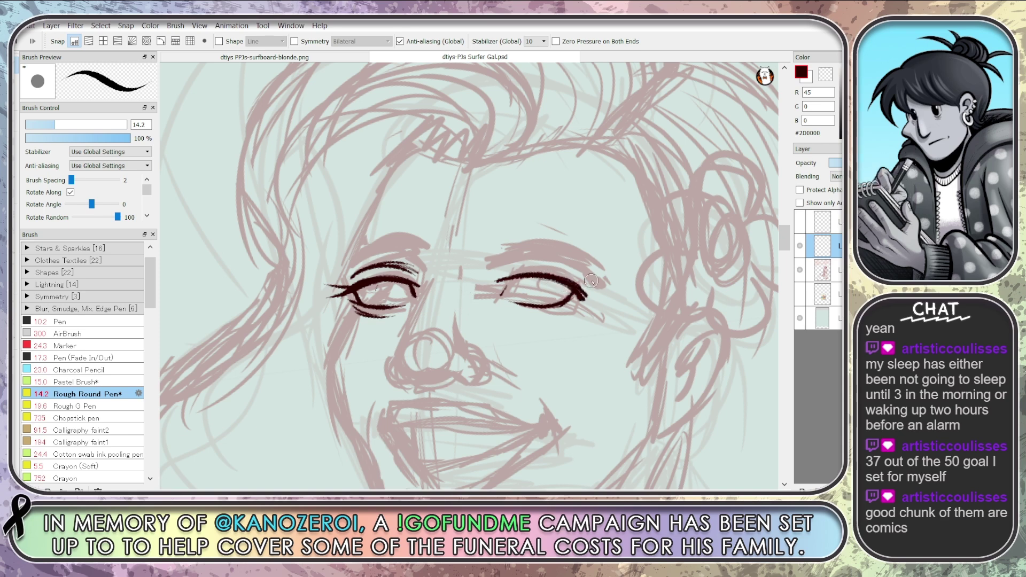
pyautogui.press('e')
pyautogui.moveTo(107, 126); pyautogui.dragTo(83, 126)
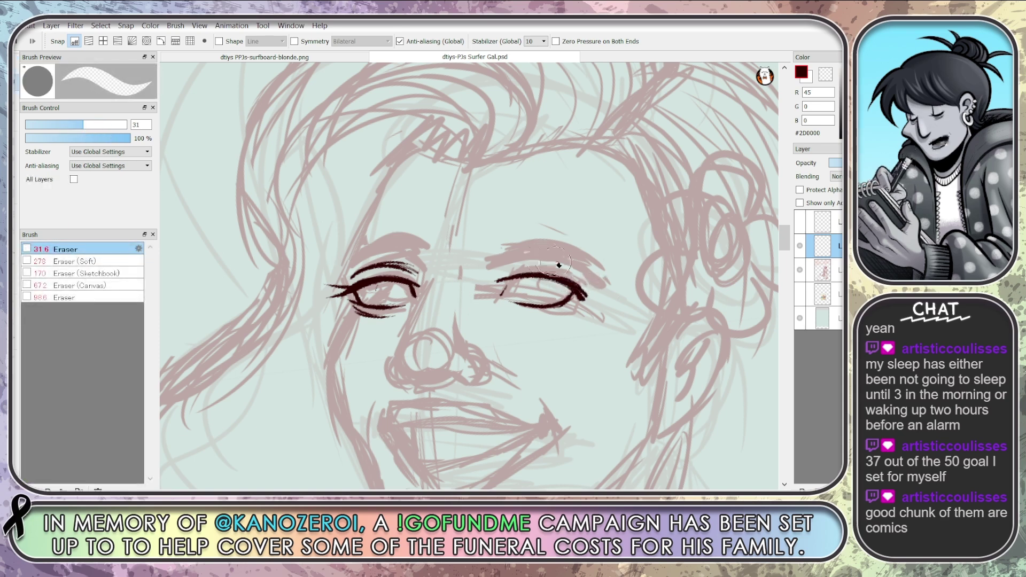
pyautogui.moveTo(592, 296); pyautogui.dragTo(591, 325)
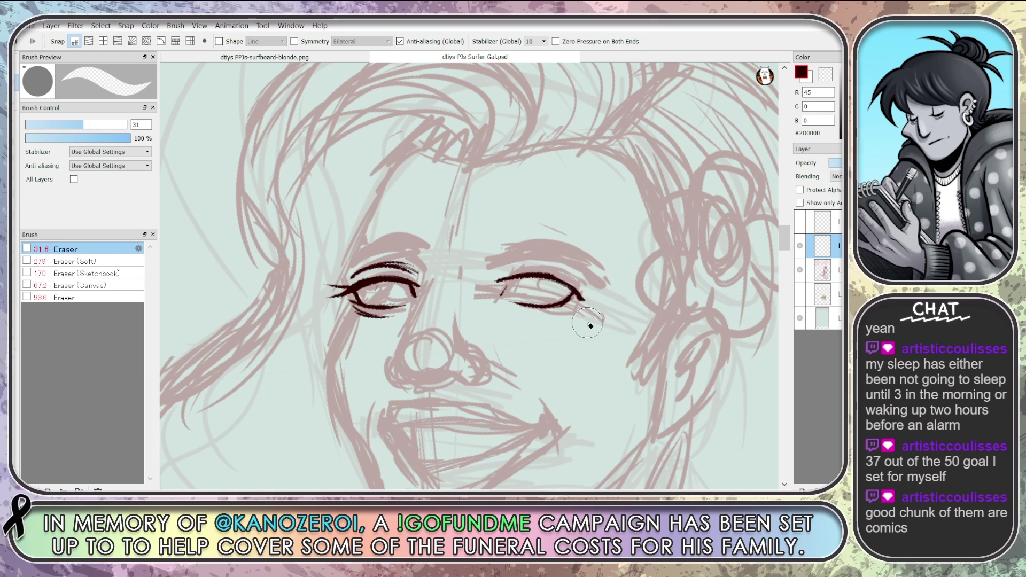
# Refine the near eye with the Rough Round Pen, adding the upper lid crease, a line under the lower lid and a stronger lash line
pyautogui.press('b')
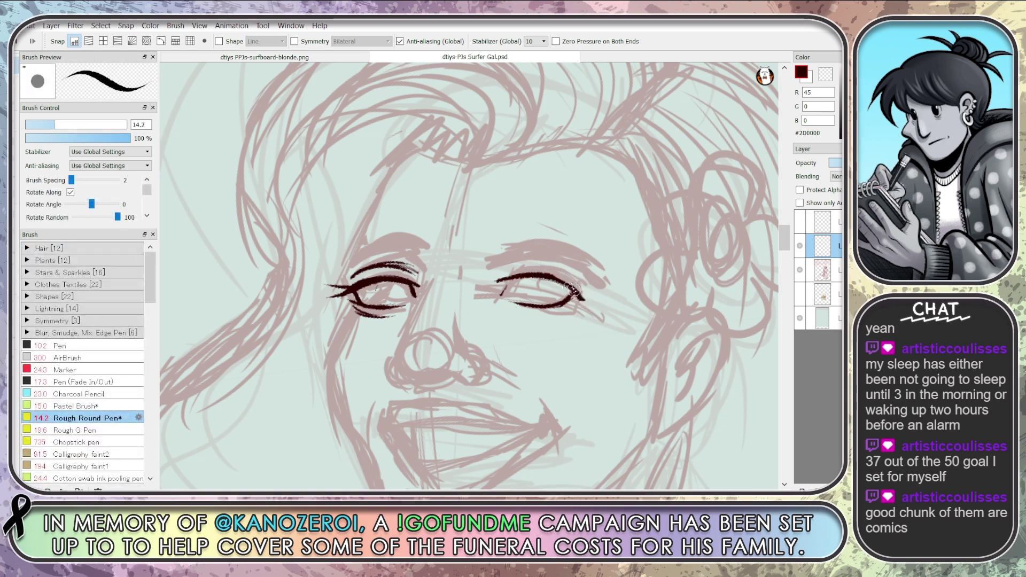
pyautogui.moveTo(573, 290)
pyautogui.mouseDown()
pyautogui.moveTo(491, 283)
pyautogui.moveTo(581, 282)
pyautogui.mouseUp()
pyautogui.moveTo(499, 271); pyautogui.dragTo(582, 279)
pyautogui.moveTo(536, 314); pyautogui.dragTo(568, 304)
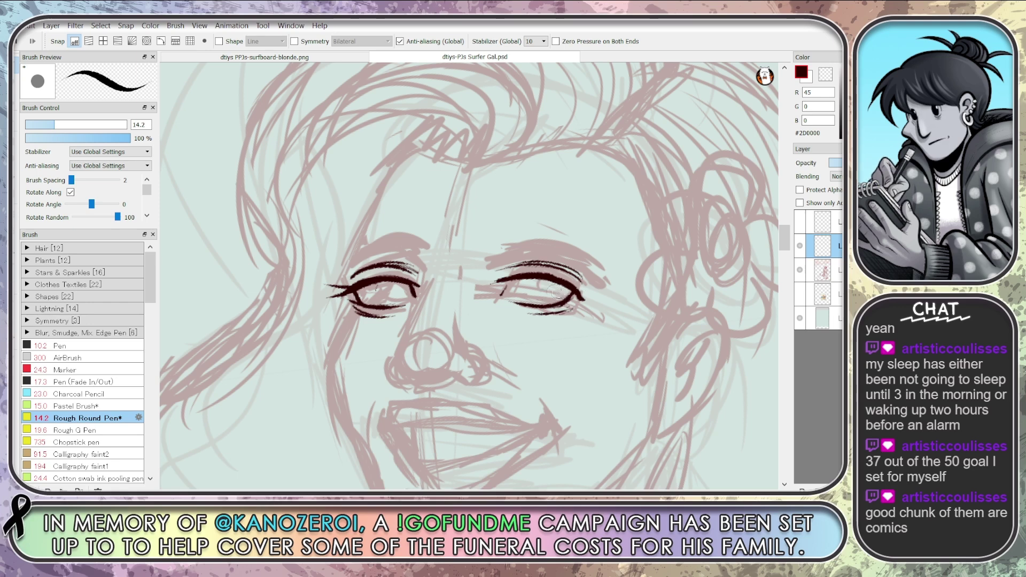
pyautogui.moveTo(500, 280); pyautogui.dragTo(585, 300)
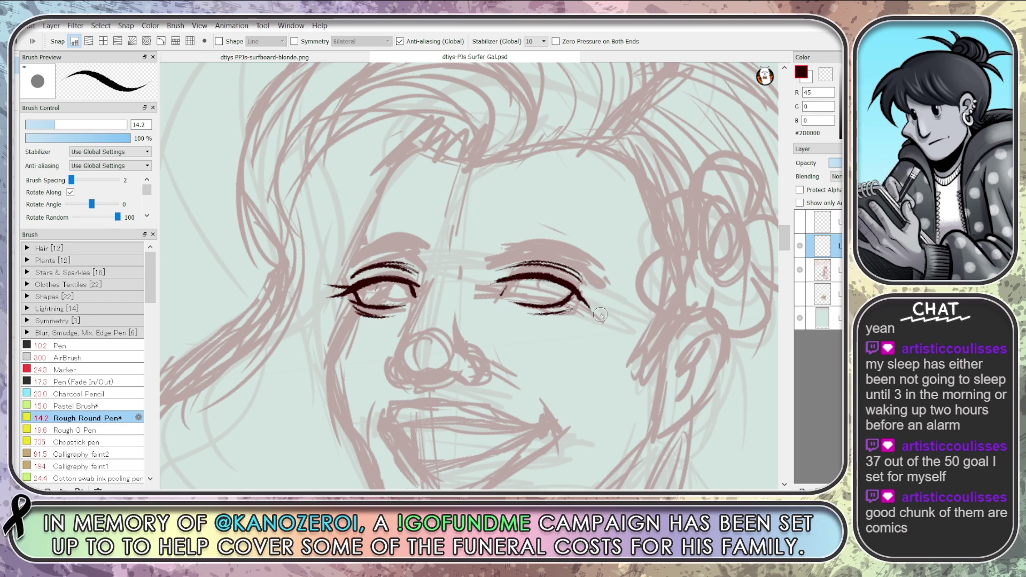
# Erase the excess at the near eye's outer corner, undo a trial lash flick, and redraw the corner line
pyautogui.press('e')
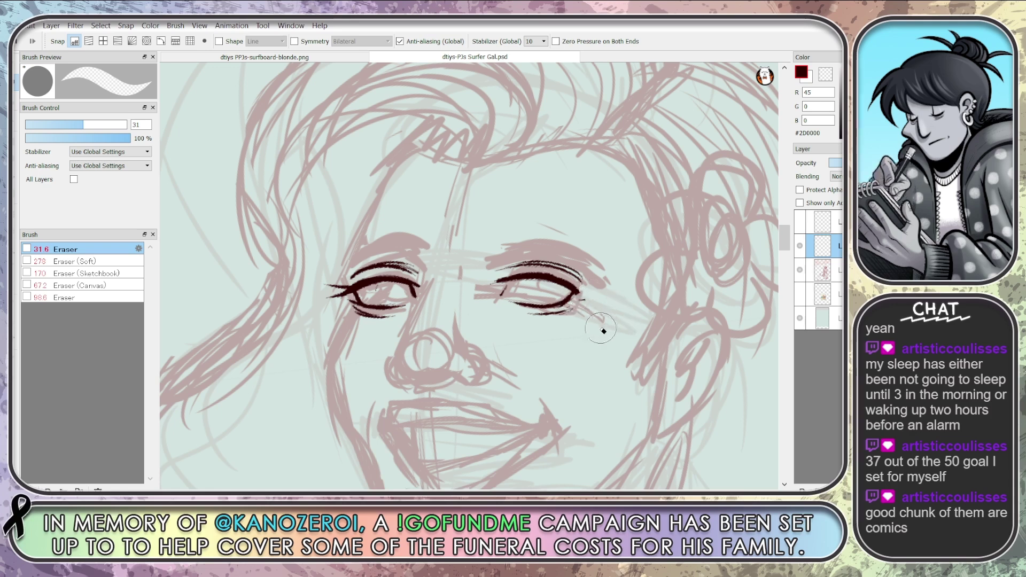
pyautogui.press('b')
pyautogui.moveTo(588, 295); pyautogui.dragTo(619, 302)
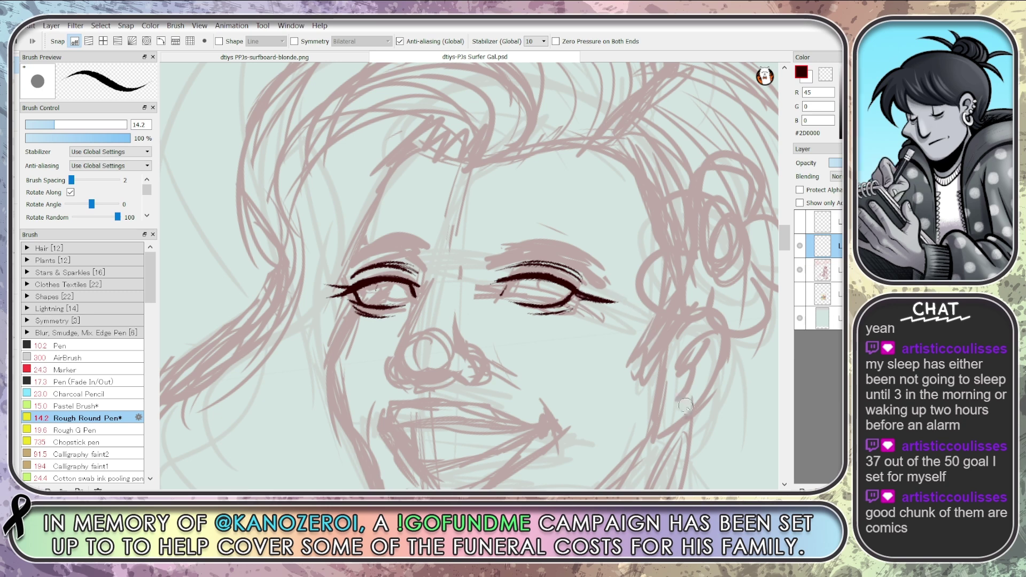
pyautogui.hotkey('ctrl', 'z')
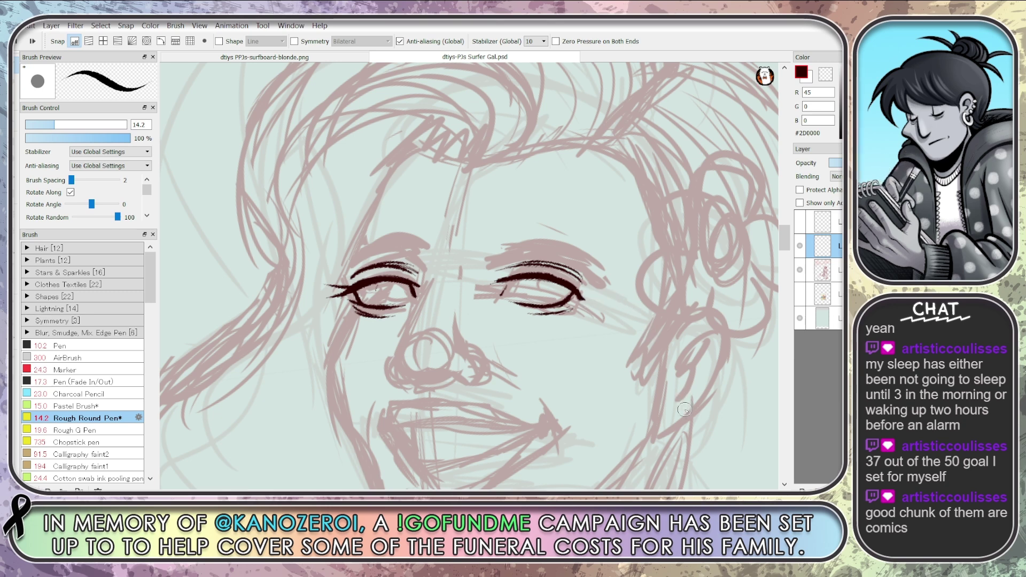
pyautogui.press('e')
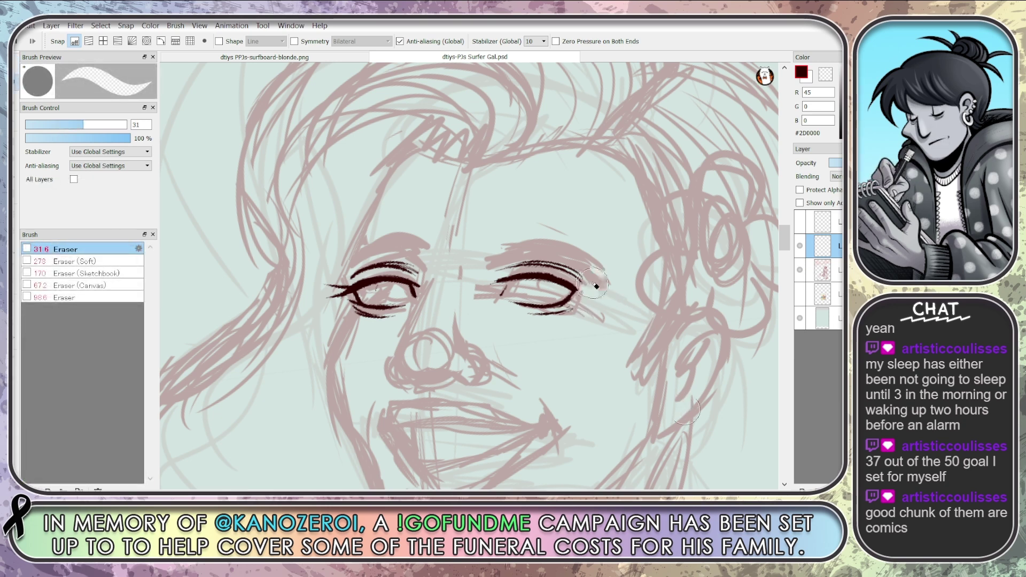
pyautogui.press('b')
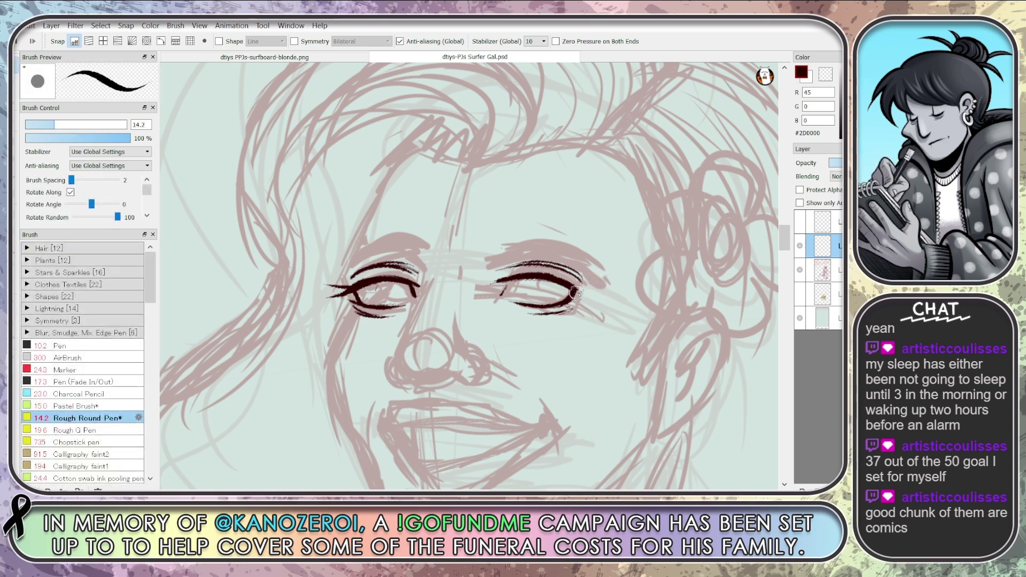
pyautogui.moveTo(563, 282); pyautogui.dragTo(579, 293)
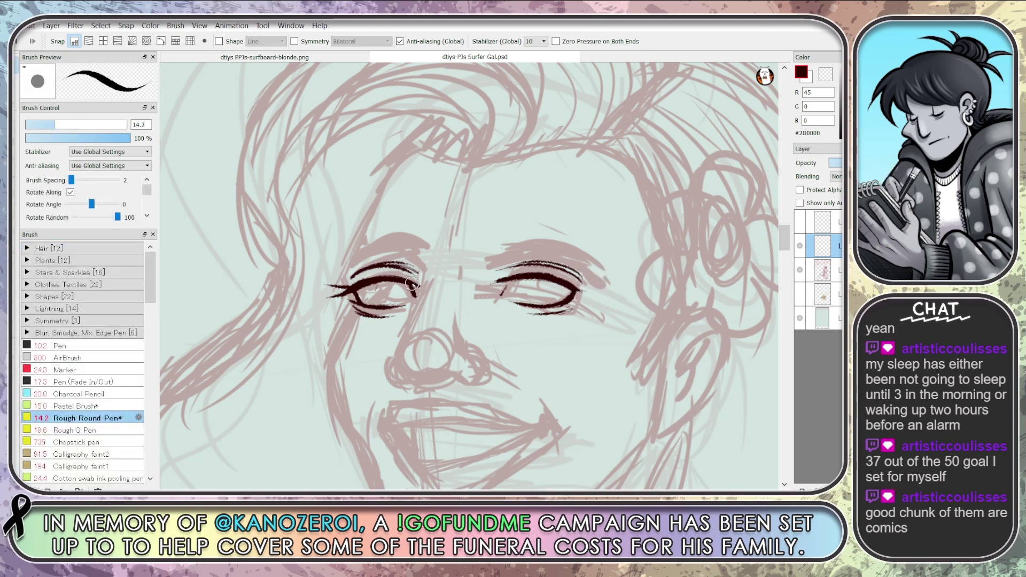
# Ink the far eye's inner edge and touch up its outer corner, undoing the trial iris curve on the near eye
pyautogui.moveTo(402, 279); pyautogui.dragTo(418, 288)
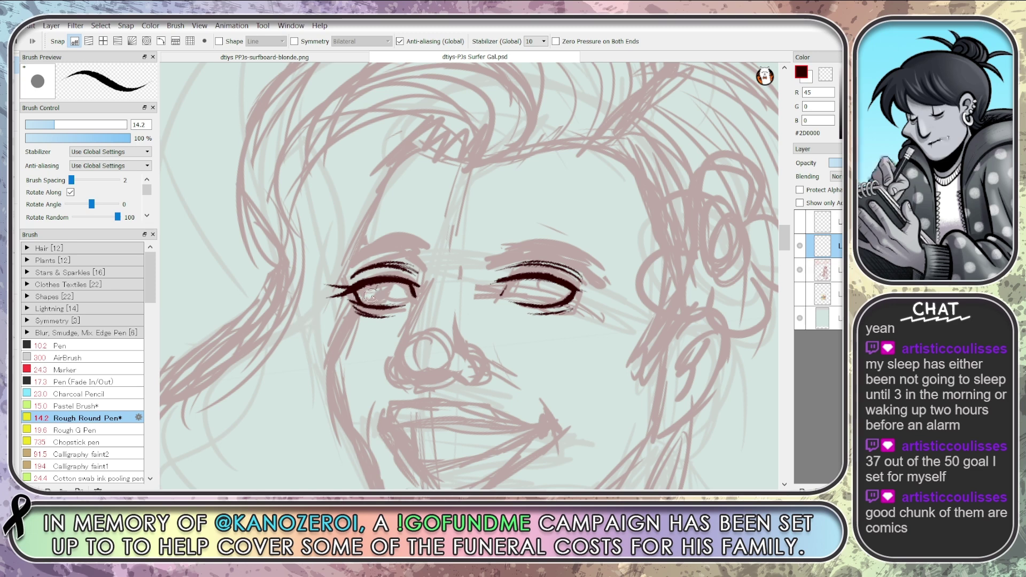
pyautogui.moveTo(353, 286)
pyautogui.mouseDown()
pyautogui.moveTo(362, 303)
pyautogui.moveTo(351, 295)
pyautogui.mouseUp()
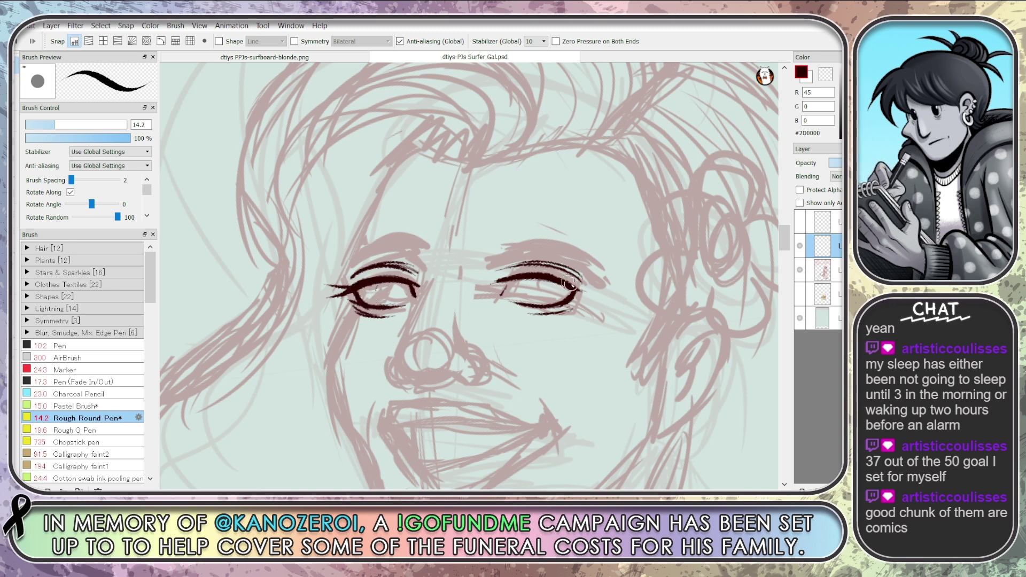
pyautogui.moveTo(529, 277)
pyautogui.mouseDown()
pyautogui.moveTo(493, 302)
pyautogui.moveTo(553, 304)
pyautogui.mouseUp()
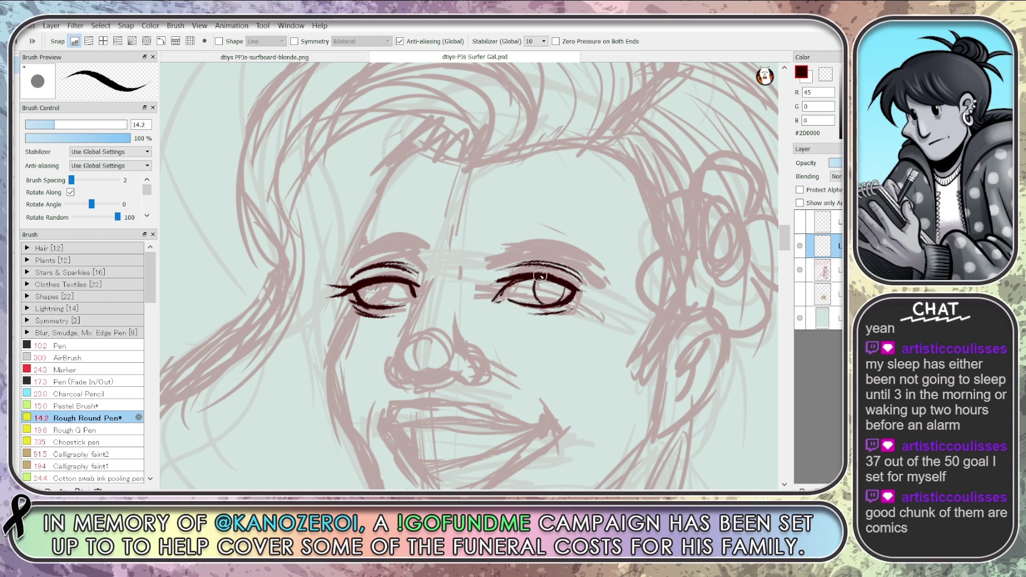
pyautogui.hotkey('ctrl', 'z')
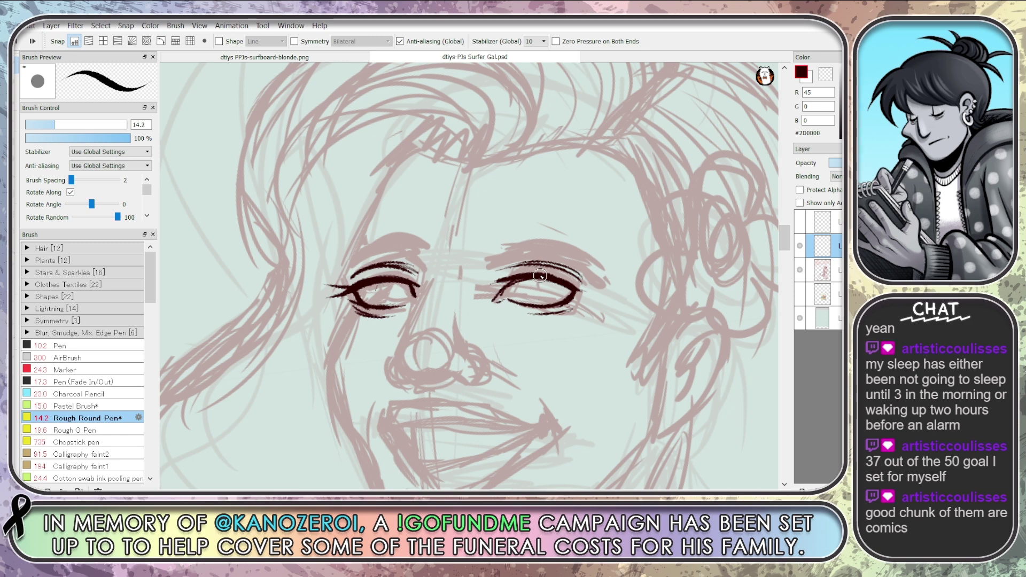
# Add a short crease beside the far eye's inner corner, and strengthen the near eye's upper lid crease and the line beneath it
pyautogui.moveTo(415, 255); pyautogui.dragTo(426, 278)
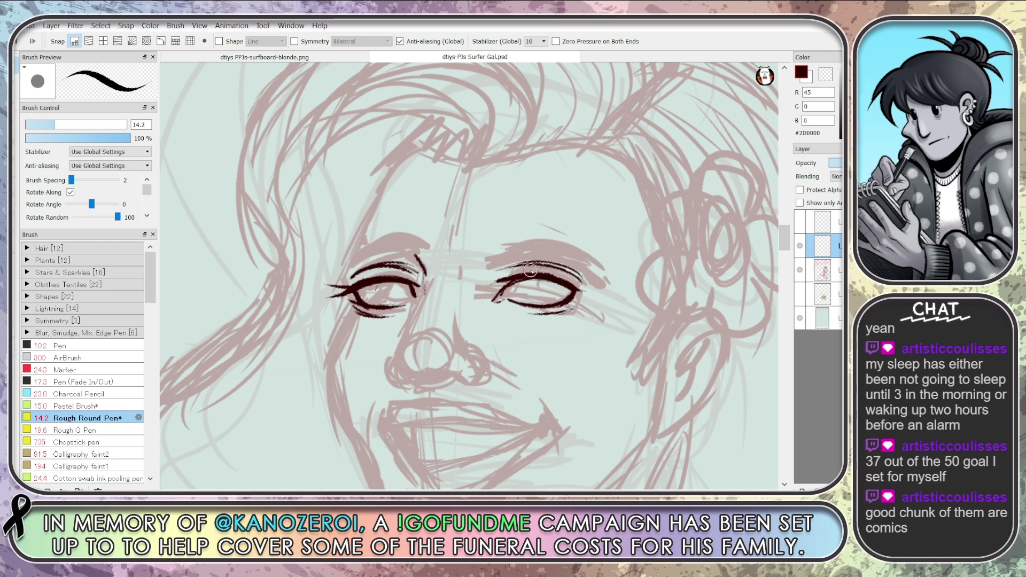
pyautogui.moveTo(506, 270)
pyautogui.mouseDown()
pyautogui.moveTo(543, 264)
pyautogui.moveTo(585, 276)
pyautogui.mouseUp()
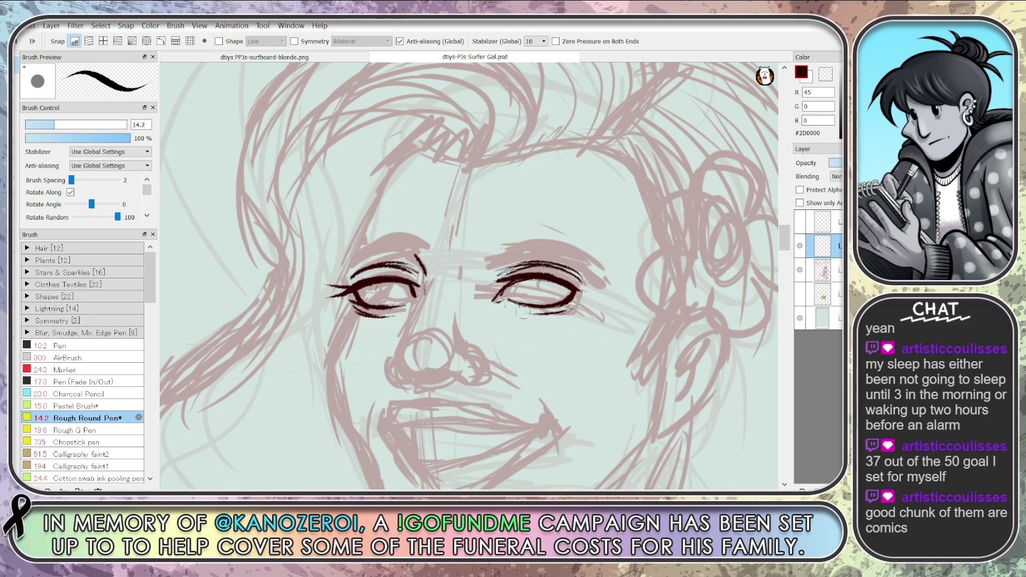
pyautogui.moveTo(518, 309); pyautogui.dragTo(598, 319)
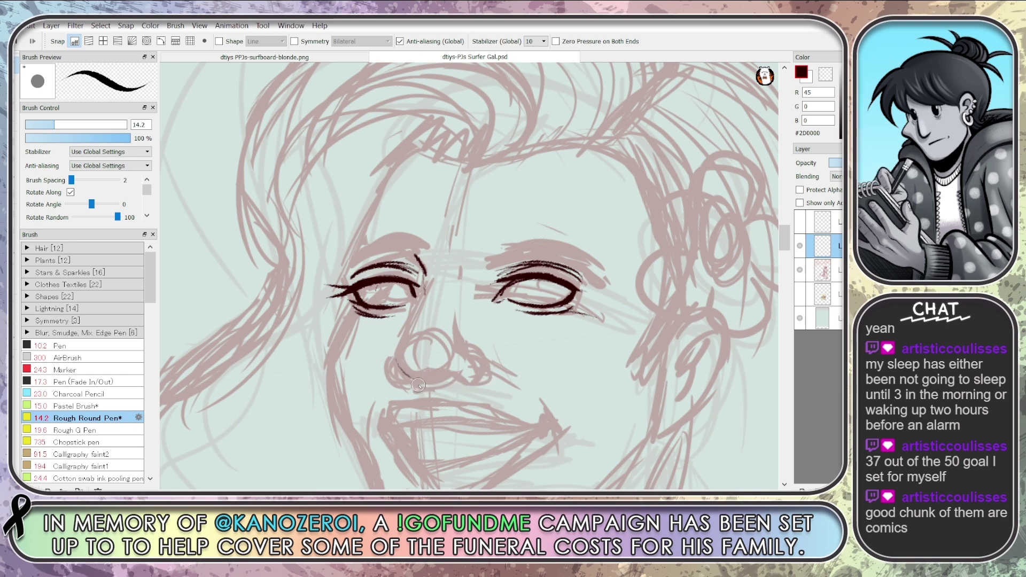
pyautogui.moveTo(421, 381)
pyautogui.mouseDown()
pyautogui.moveTo(399, 352)
pyautogui.moveTo(415, 324)
pyautogui.mouseUp()
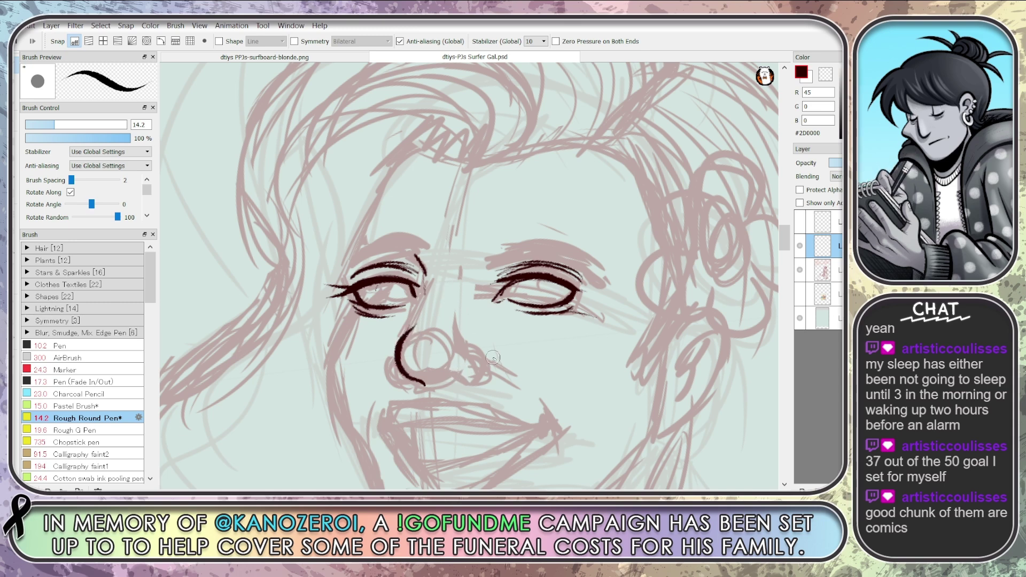
pyautogui.hotkey('ctrl', 'z')
pyautogui.hotkey('ctrl', 'z')
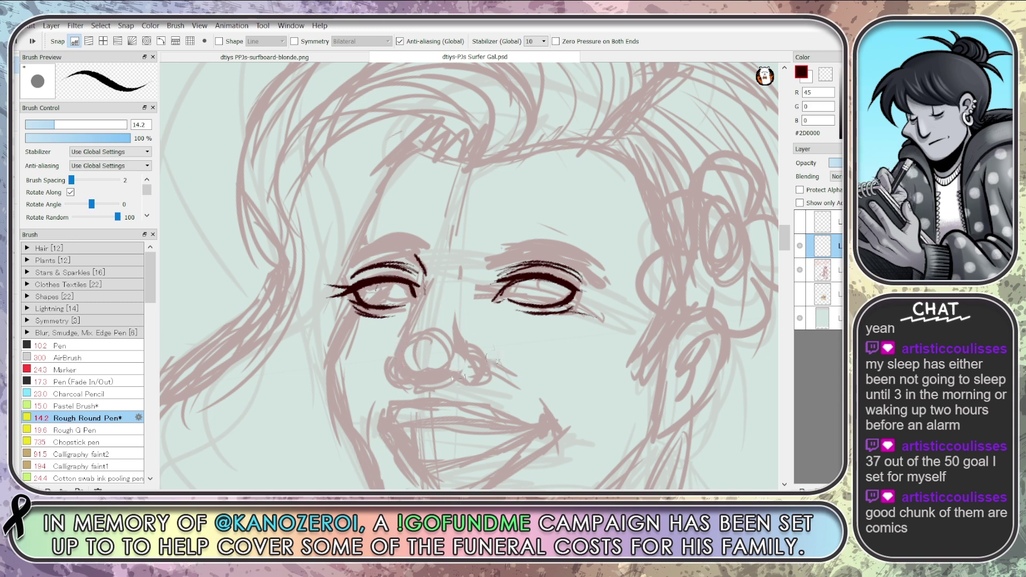
# Ink the nose over the sketch with both nostrils and the curved outer wings on either side
pyautogui.moveTo(446, 369)
pyautogui.mouseDown()
pyautogui.moveTo(479, 380)
pyautogui.moveTo(485, 361)
pyautogui.moveTo(460, 350)
pyautogui.mouseUp()
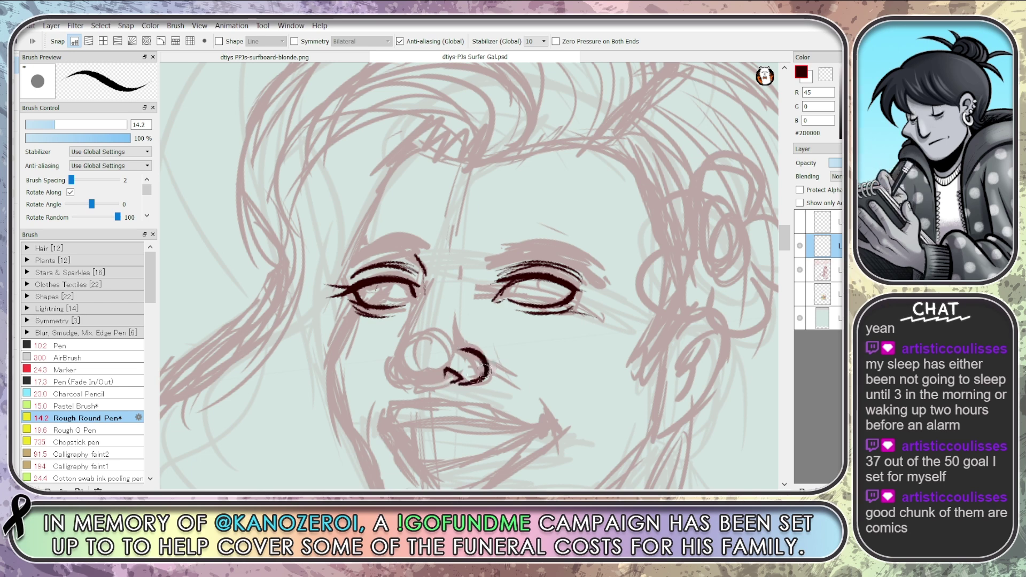
pyautogui.moveTo(421, 383); pyautogui.dragTo(405, 376)
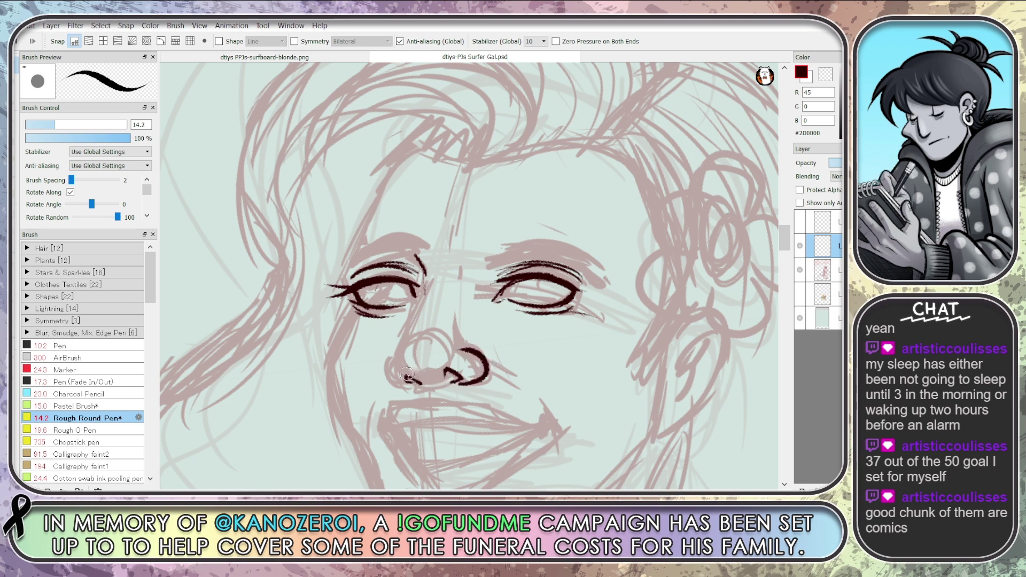
pyautogui.moveTo(408, 336)
pyautogui.mouseDown()
pyautogui.moveTo(394, 367)
pyautogui.moveTo(405, 389)
pyautogui.mouseUp()
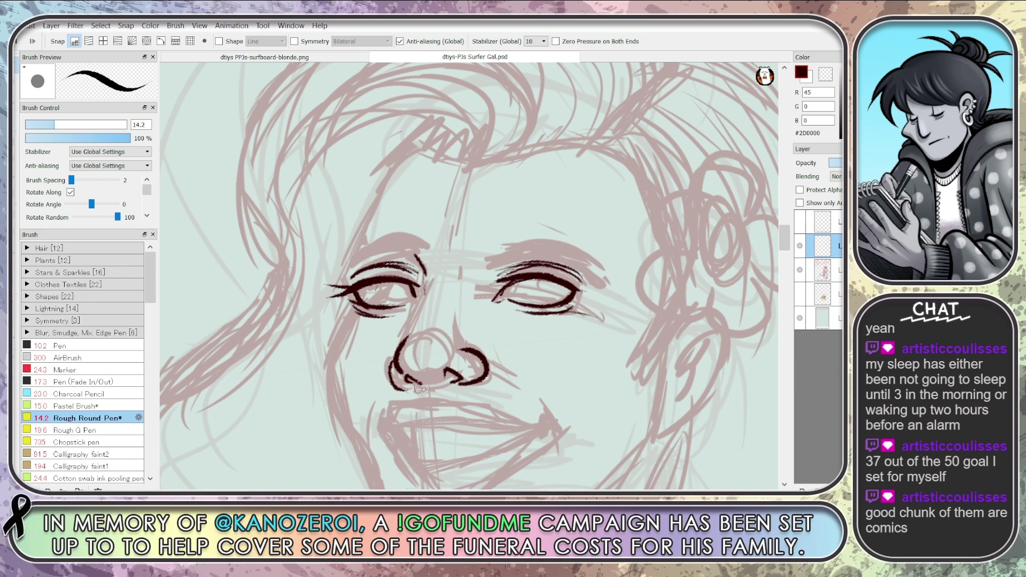
# Ink the smiling mouth opening with its upper line, heavy dark corners and lower edge
pyautogui.moveTo(782, 247); pyautogui.dragTo(781, 253)
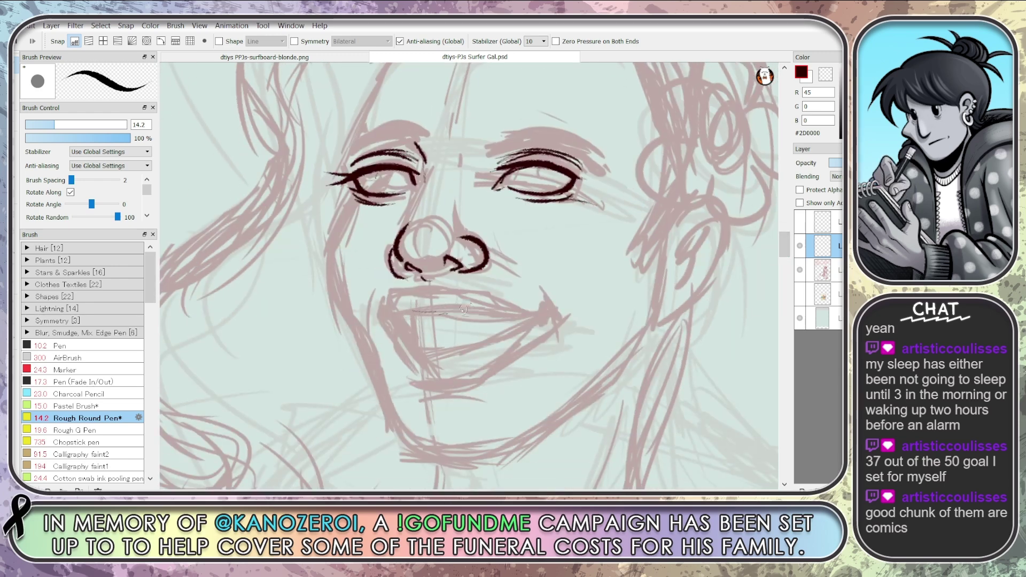
pyautogui.moveTo(417, 312)
pyautogui.mouseDown()
pyautogui.moveTo(534, 316)
pyautogui.moveTo(551, 307)
pyautogui.moveTo(553, 316)
pyautogui.mouseUp()
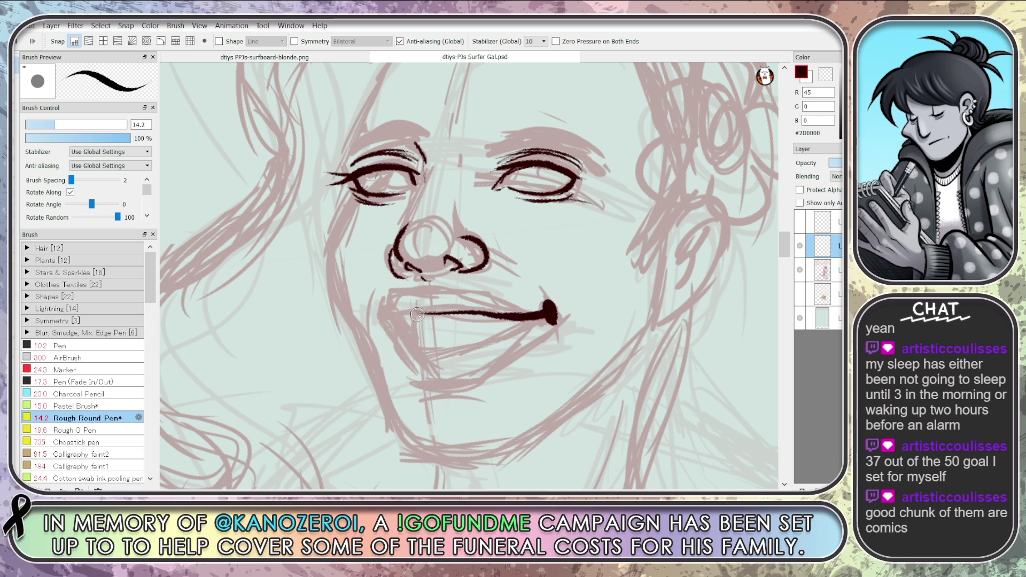
pyautogui.moveTo(417, 313)
pyautogui.mouseDown()
pyautogui.moveTo(382, 312)
pyautogui.moveTo(419, 345)
pyautogui.moveTo(486, 343)
pyautogui.moveTo(548, 309)
pyautogui.mouseUp()
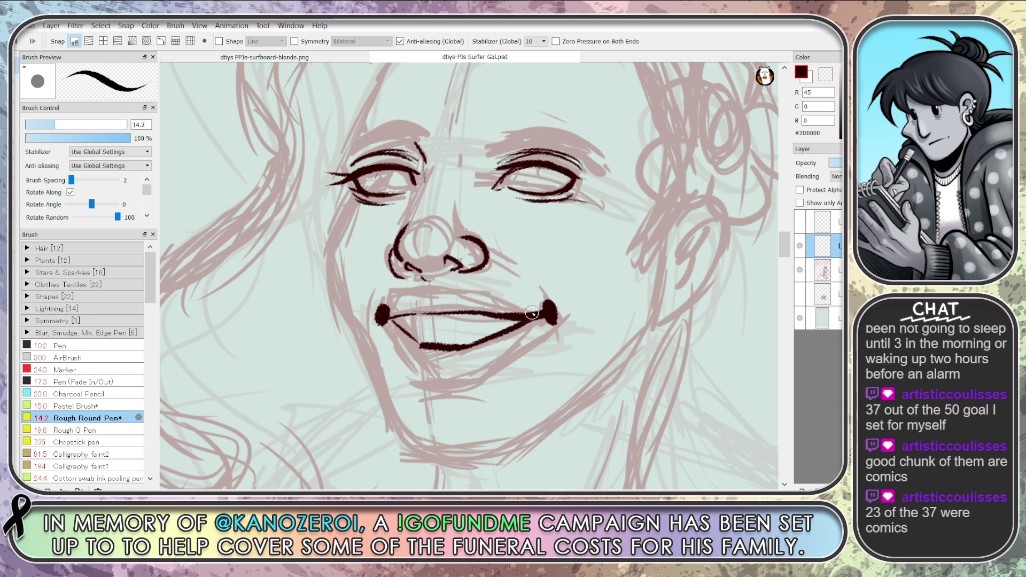
pyautogui.moveTo(432, 294); pyautogui.dragTo(523, 316)
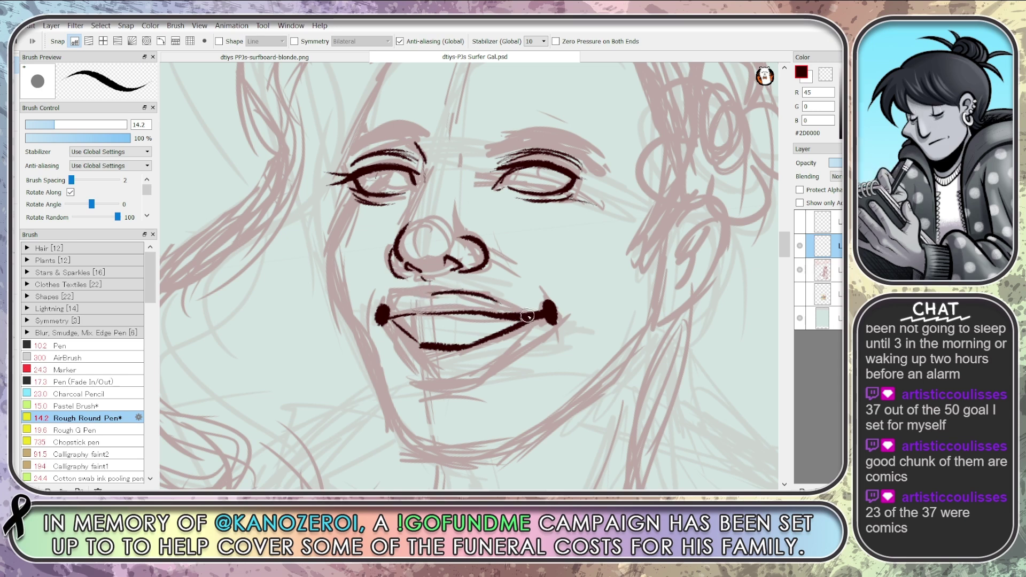
pyautogui.moveTo(446, 293); pyautogui.dragTo(530, 315)
pyautogui.moveTo(437, 294); pyautogui.dragTo(389, 310)
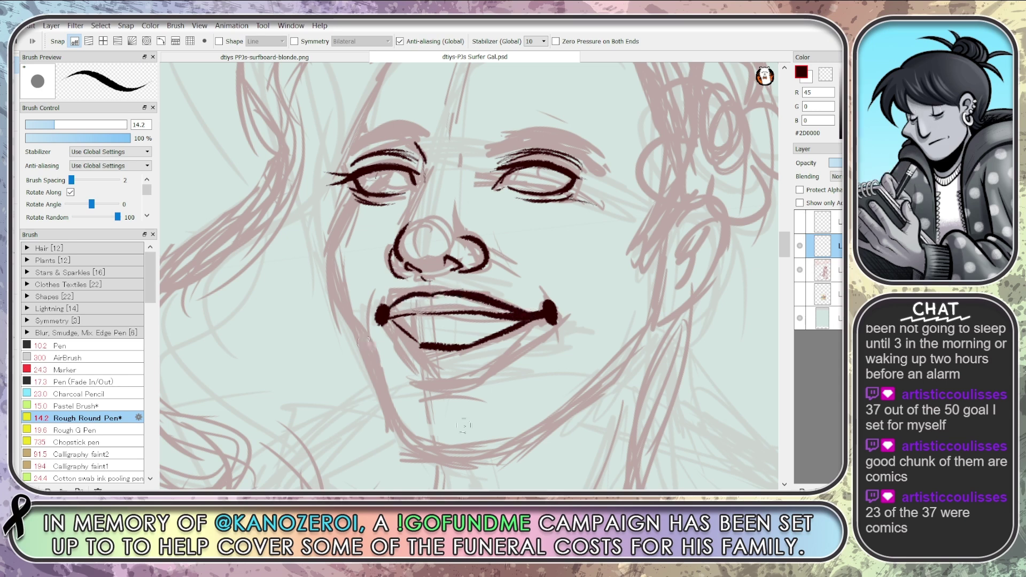
pyautogui.hotkey('ctrl', 'z')
pyautogui.hotkey('ctrl', 'z')
pyautogui.hotkey('ctrl', 'z')
pyautogui.hotkey('ctrl', 'z')
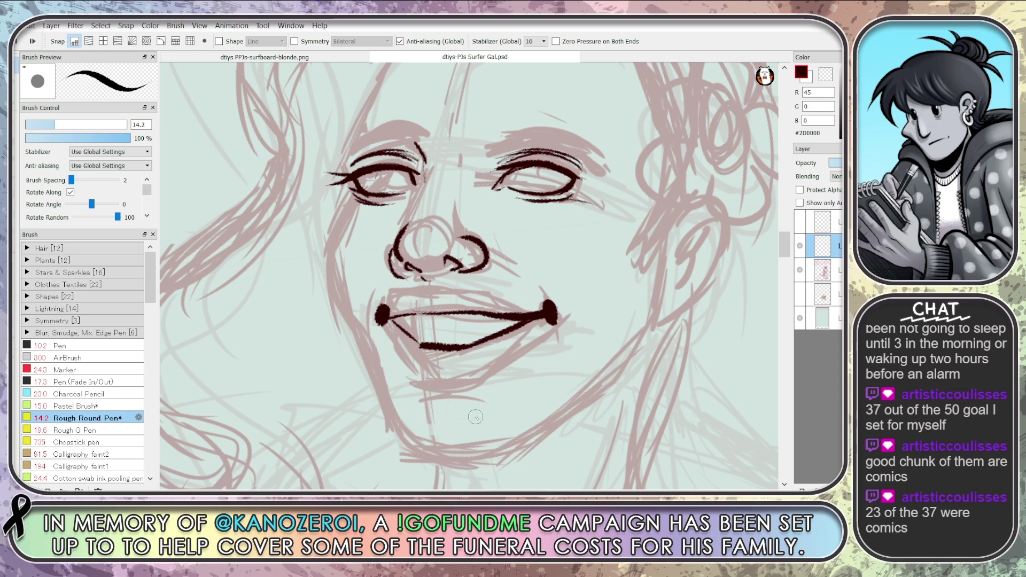
# Add a short curve under the nose tip, ink the lower lip's bottom contour, and darken the mouth opening's lower edge
pyautogui.moveTo(417, 282)
pyautogui.mouseDown()
pyautogui.moveTo(438, 290)
pyautogui.moveTo(418, 279)
pyautogui.mouseUp()
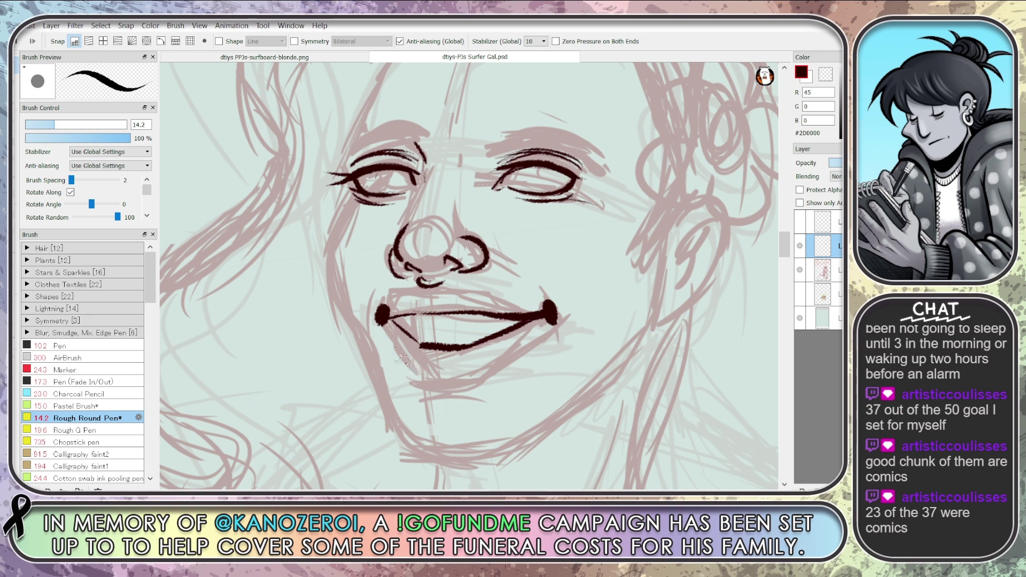
pyautogui.moveTo(413, 378)
pyautogui.mouseDown()
pyautogui.moveTo(508, 374)
pyautogui.moveTo(514, 359)
pyautogui.mouseUp()
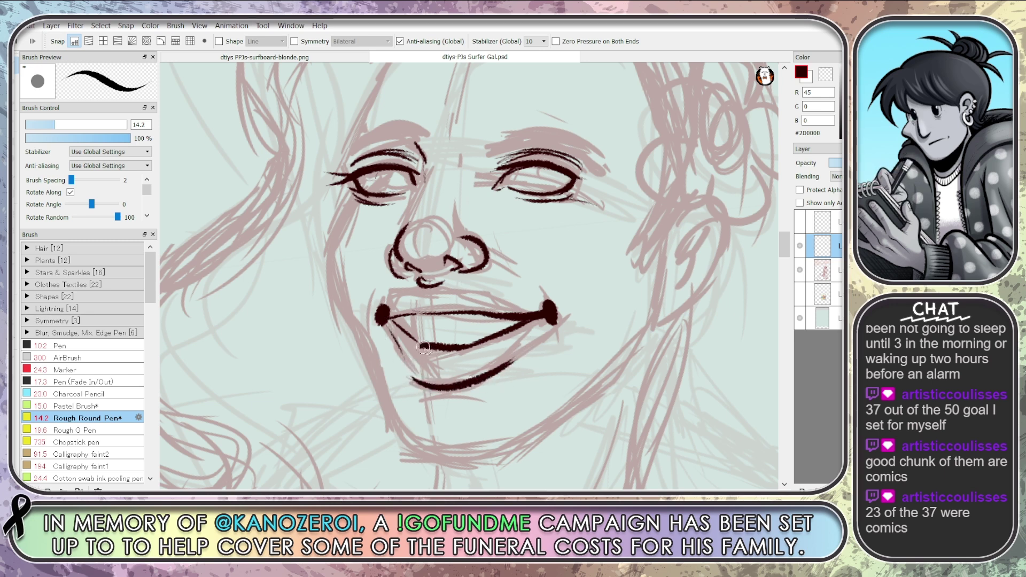
pyautogui.moveTo(424, 347)
pyautogui.mouseDown()
pyautogui.moveTo(551, 307)
pyautogui.moveTo(511, 323)
pyautogui.moveTo(531, 317)
pyautogui.mouseUp()
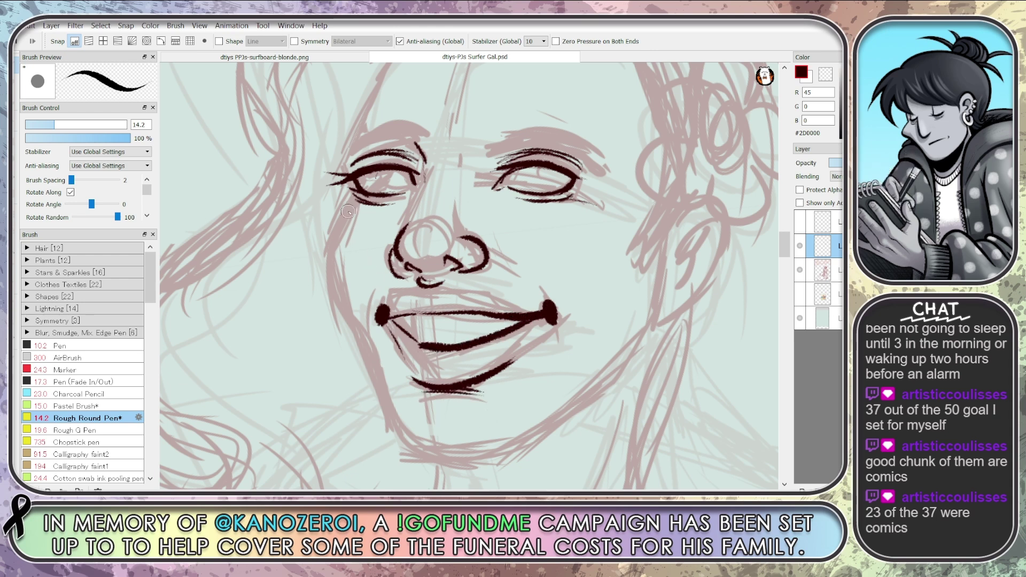
pyautogui.moveTo(348, 195)
pyautogui.mouseDown()
pyautogui.moveTo(328, 243)
pyautogui.moveTo(331, 225)
pyautogui.moveTo(336, 292)
pyautogui.mouseUp()
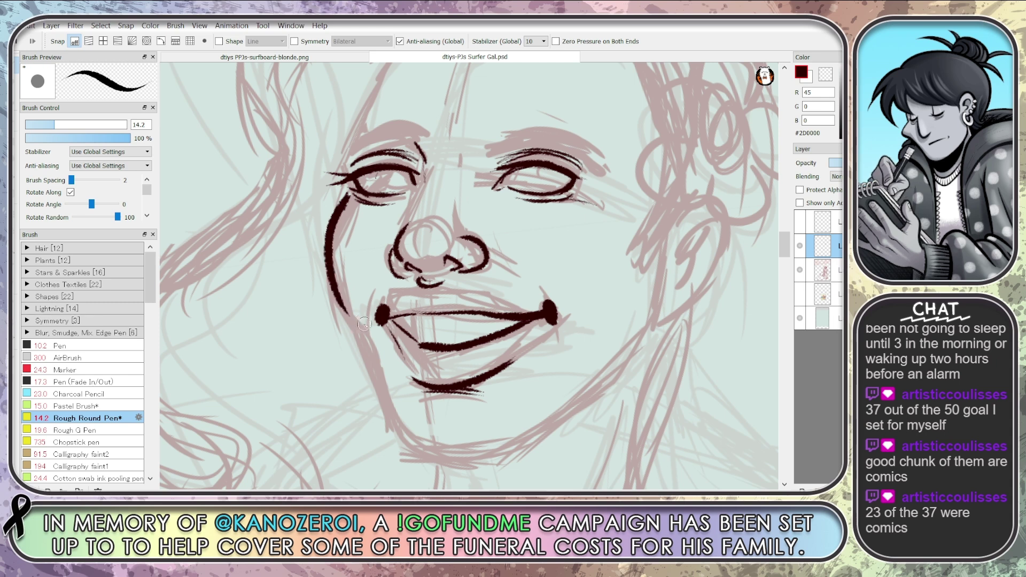
pyautogui.hotkey('ctrl', 'z')
pyautogui.hotkey('ctrl', 'z')
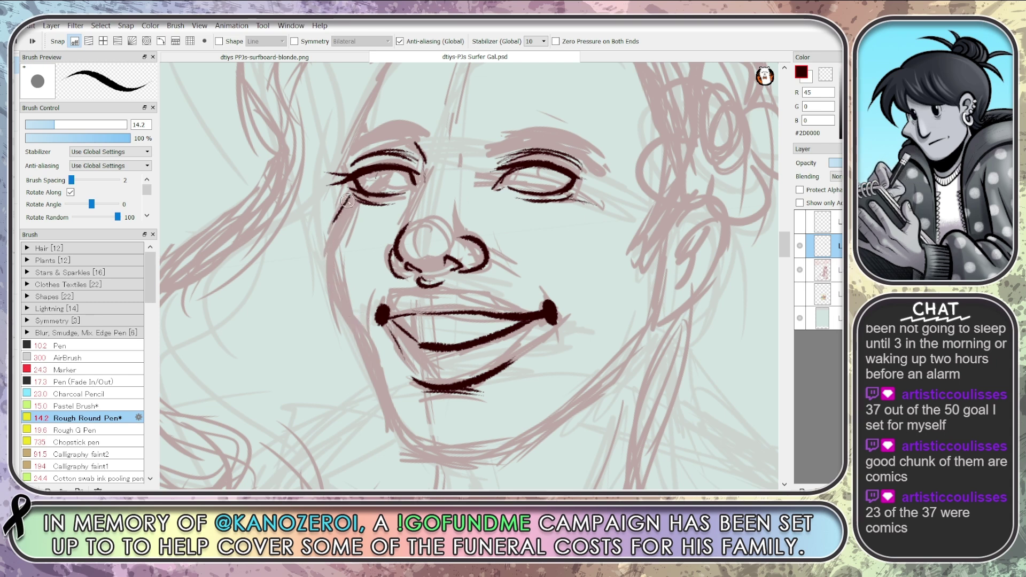
pyautogui.moveTo(348, 200)
pyautogui.mouseDown()
pyautogui.moveTo(320, 263)
pyautogui.moveTo(328, 233)
pyautogui.moveTo(342, 306)
pyautogui.mouseUp()
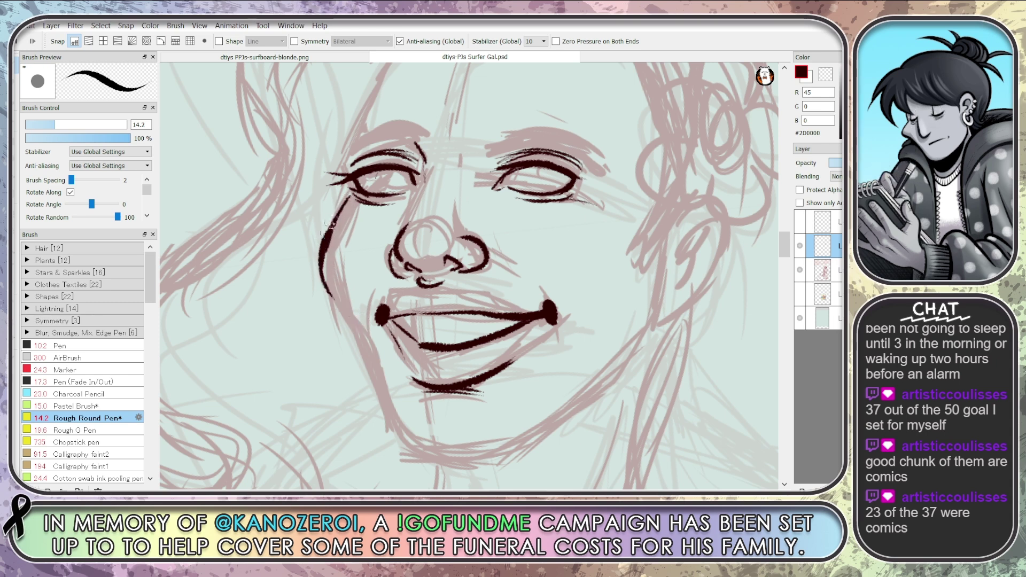
pyautogui.moveTo(346, 199)
pyautogui.mouseDown()
pyautogui.moveTo(318, 290)
pyautogui.moveTo(366, 354)
pyautogui.moveTo(388, 419)
pyautogui.moveTo(406, 437)
pyautogui.mouseUp()
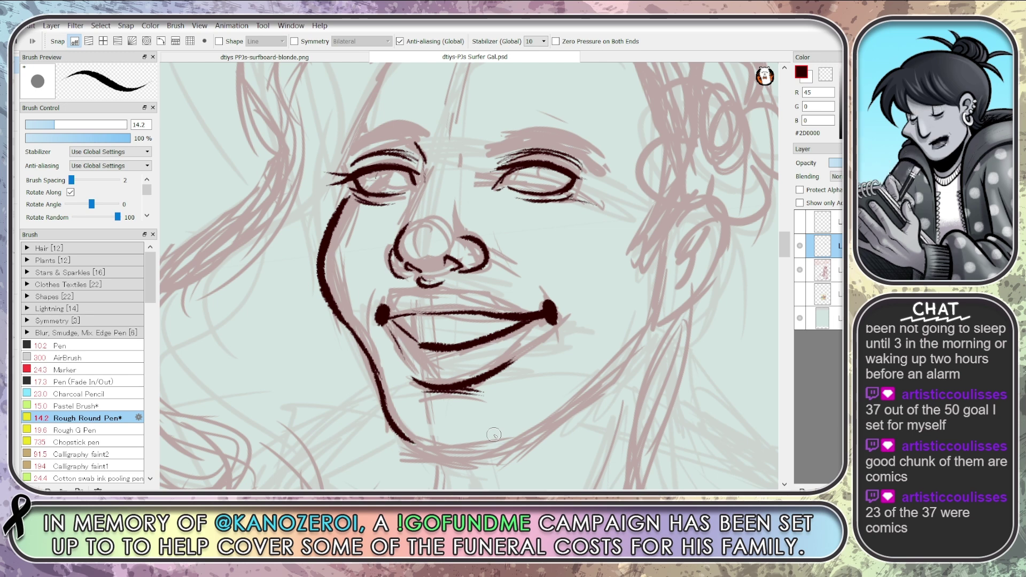
pyautogui.hotkey('ctrl', 'z')
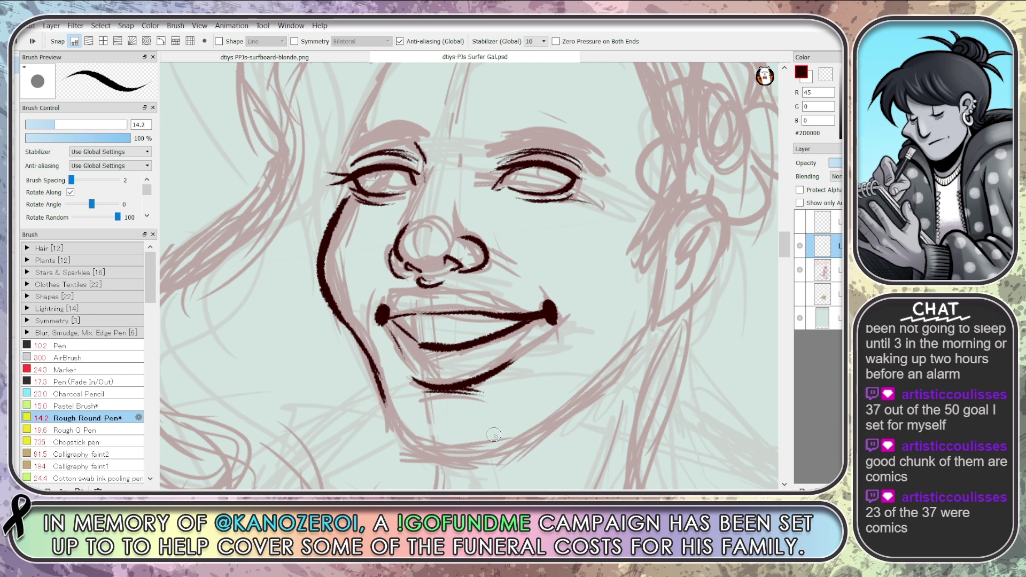
pyautogui.hotkey('ctrl', 'z')
pyautogui.hotkey('ctrl', 'z')
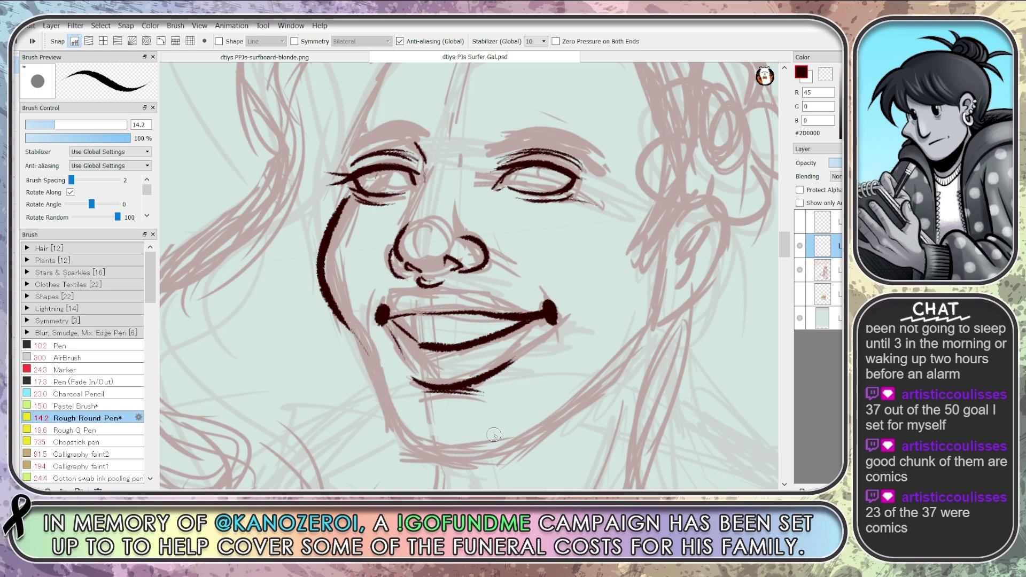
pyautogui.hotkey('ctrl', 'z')
pyautogui.hotkey('ctrl', 'z')
pyautogui.hotkey('ctrl', 'z')
pyautogui.hotkey('ctrl', 'z')
pyautogui.hotkey('ctrl', 'z')
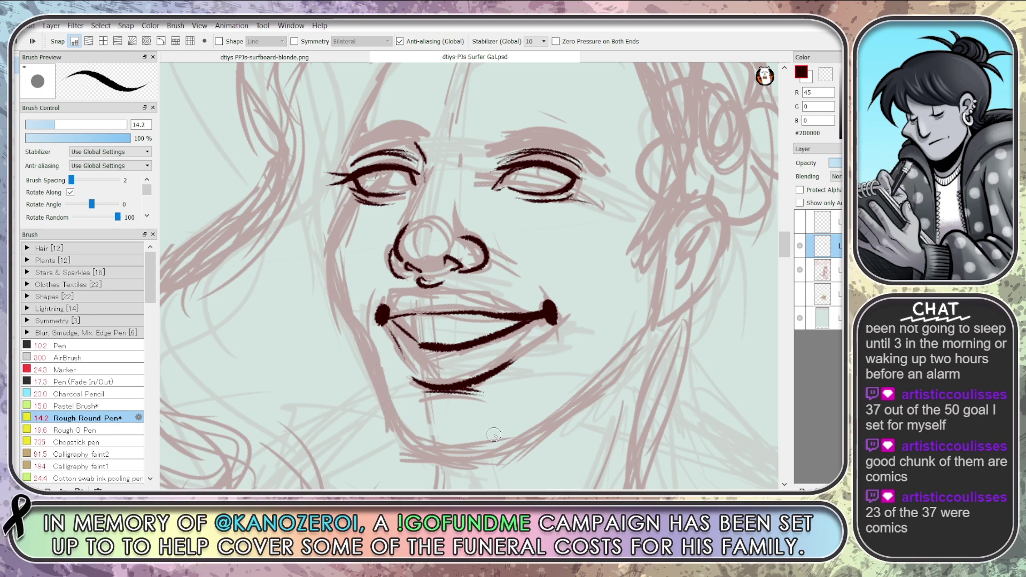
pyautogui.moveTo(347, 194)
pyautogui.mouseDown()
pyautogui.moveTo(318, 243)
pyautogui.moveTo(318, 272)
pyautogui.mouseUp()
pyautogui.moveTo(336, 207)
pyautogui.mouseDown()
pyautogui.moveTo(318, 273)
pyautogui.moveTo(331, 308)
pyautogui.mouseUp()
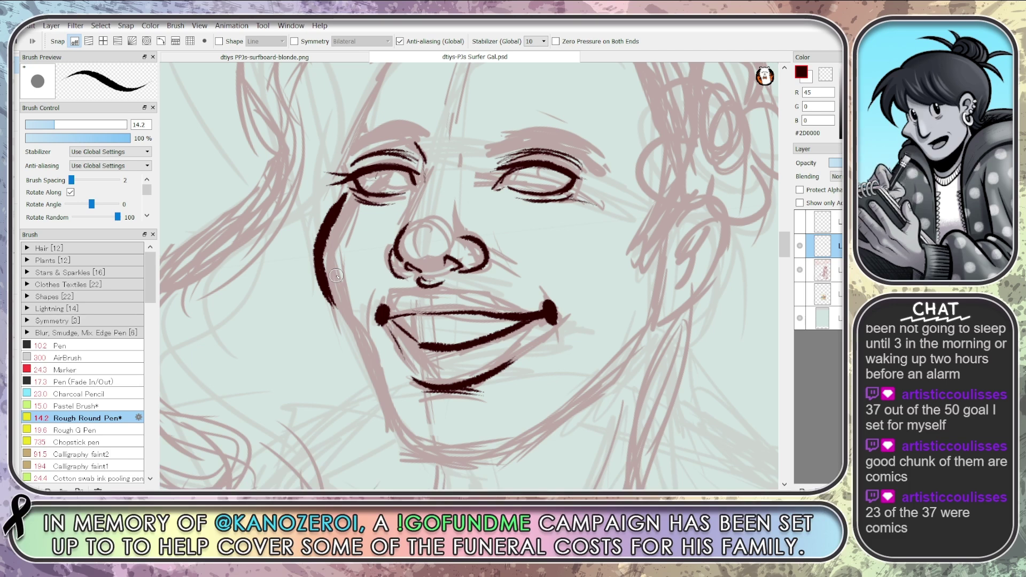
pyautogui.moveTo(325, 256)
pyautogui.mouseDown()
pyautogui.moveTo(332, 306)
pyautogui.moveTo(332, 225)
pyautogui.mouseUp()
pyautogui.hotkey('ctrl', 'z')
pyautogui.hotkey('ctrl', 'z')
pyautogui.hotkey('ctrl', 'z')
pyautogui.hotkey('ctrl', 'z')
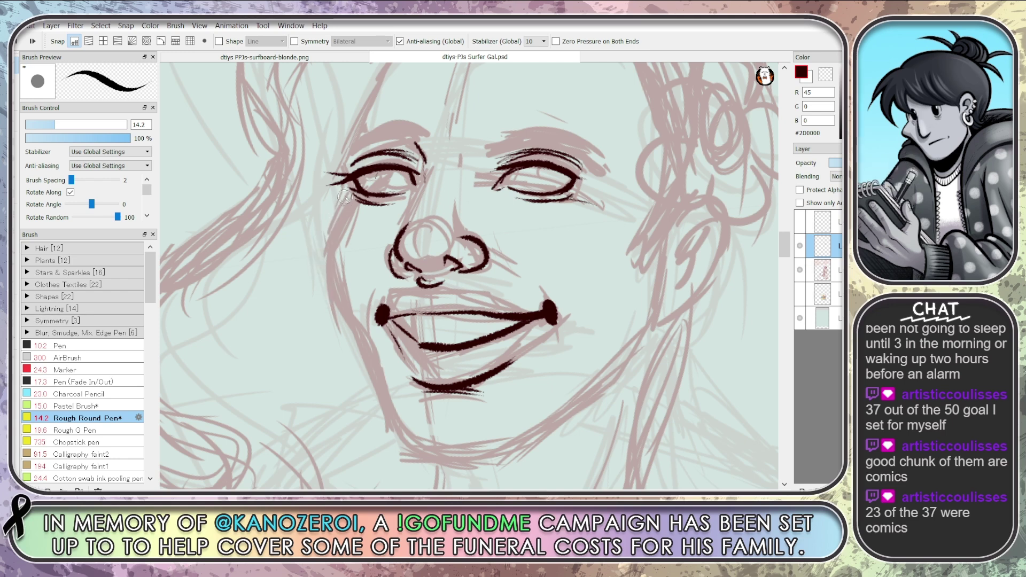
# Ink the far side of the face in a thick line from below the eye around the cheek and down toward the chin
pyautogui.moveTo(346, 198)
pyautogui.mouseDown()
pyautogui.moveTo(320, 273)
pyautogui.moveTo(339, 218)
pyautogui.moveTo(321, 246)
pyautogui.moveTo(324, 299)
pyautogui.moveTo(355, 334)
pyautogui.moveTo(366, 364)
pyautogui.mouseUp()
pyautogui.hotkey('ctrl', 'z')
pyautogui.moveTo(339, 325); pyautogui.dragTo(385, 415)
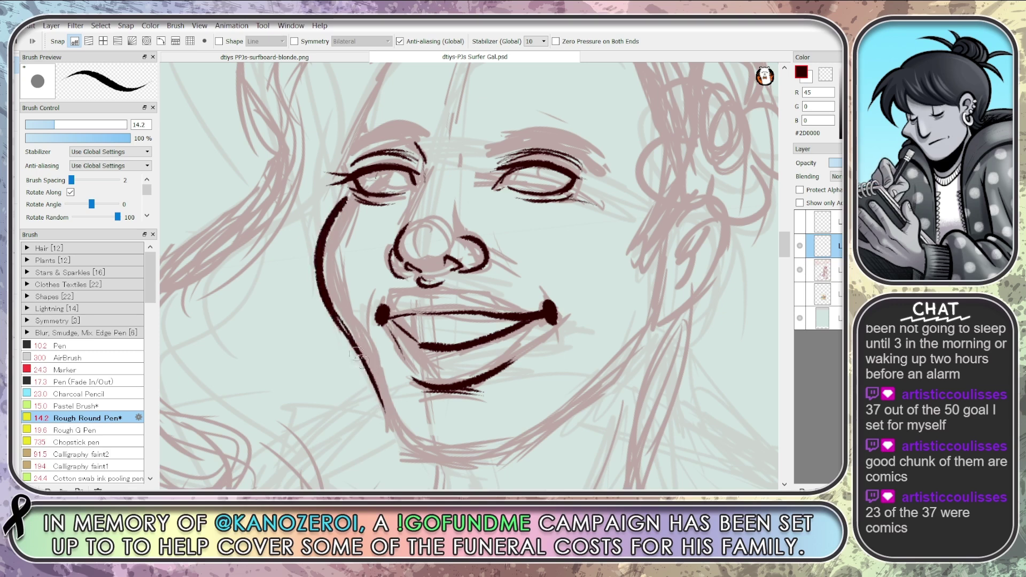
pyautogui.moveTo(371, 377); pyautogui.dragTo(397, 434)
# Ink the chin curve and continue it with thick overlapping strokes up along the near jawline
pyautogui.moveTo(375, 387)
pyautogui.mouseDown()
pyautogui.moveTo(424, 453)
pyautogui.moveTo(409, 443)
pyautogui.moveTo(484, 455)
pyautogui.moveTo(538, 429)
pyautogui.mouseUp()
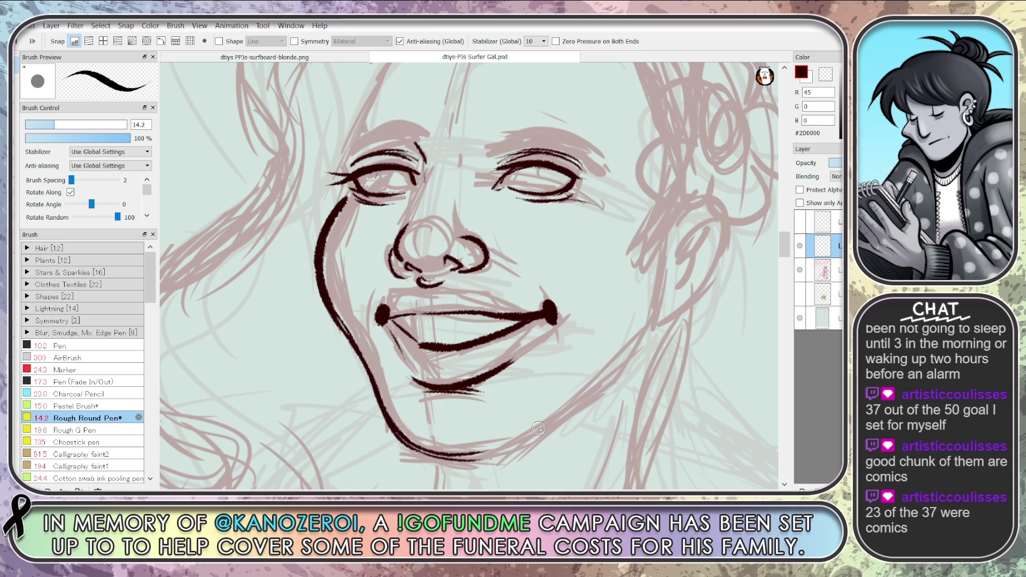
pyautogui.moveTo(418, 450); pyautogui.dragTo(516, 450)
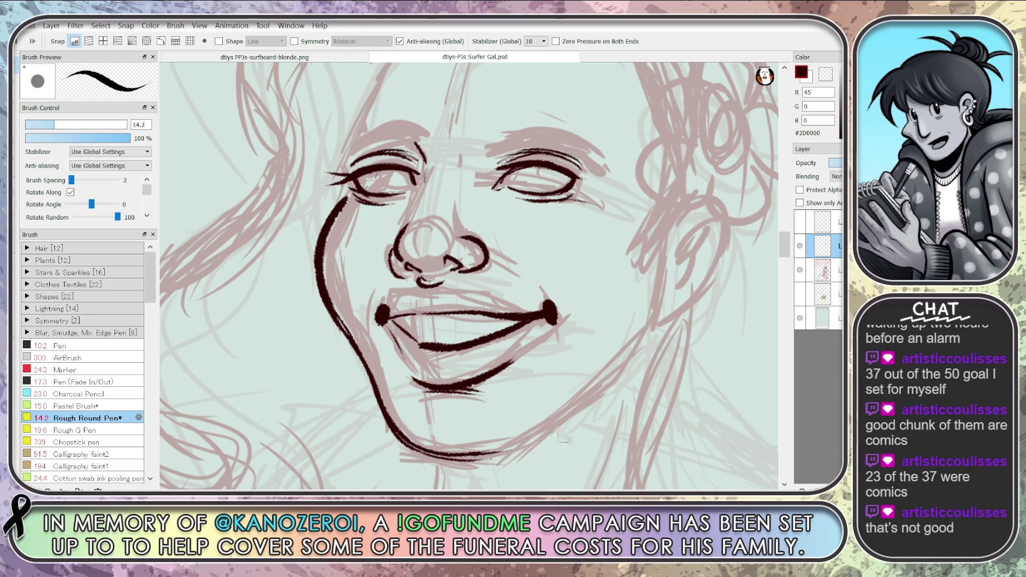
pyautogui.moveTo(434, 457)
pyautogui.mouseDown()
pyautogui.moveTo(514, 450)
pyautogui.moveTo(559, 422)
pyautogui.mouseUp()
pyautogui.moveTo(489, 454); pyautogui.dragTo(580, 407)
pyautogui.moveTo(526, 436); pyautogui.dragTo(629, 368)
pyautogui.moveTo(560, 417); pyautogui.dragTo(633, 352)
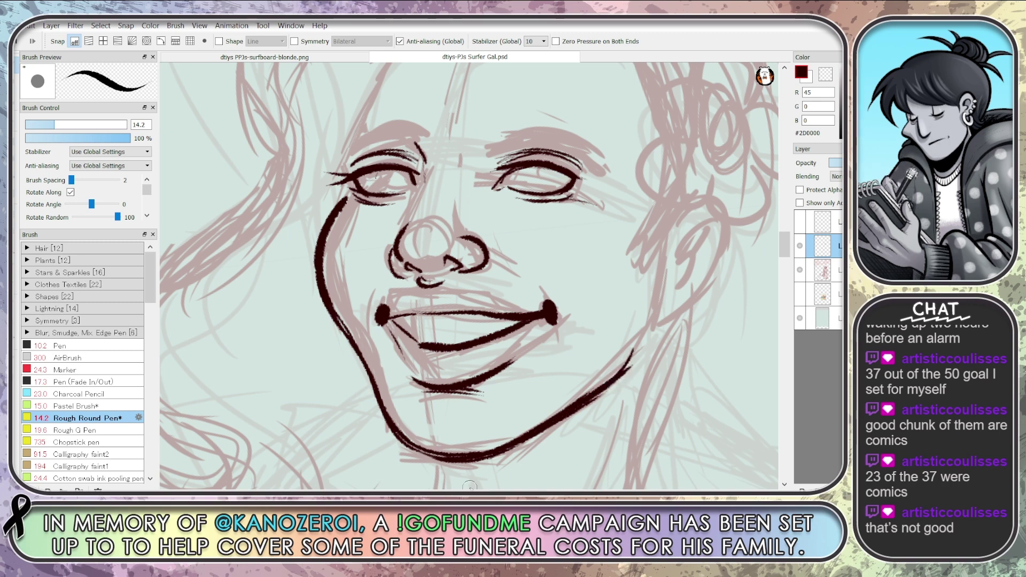
pyautogui.scroll(3, 364, 433)
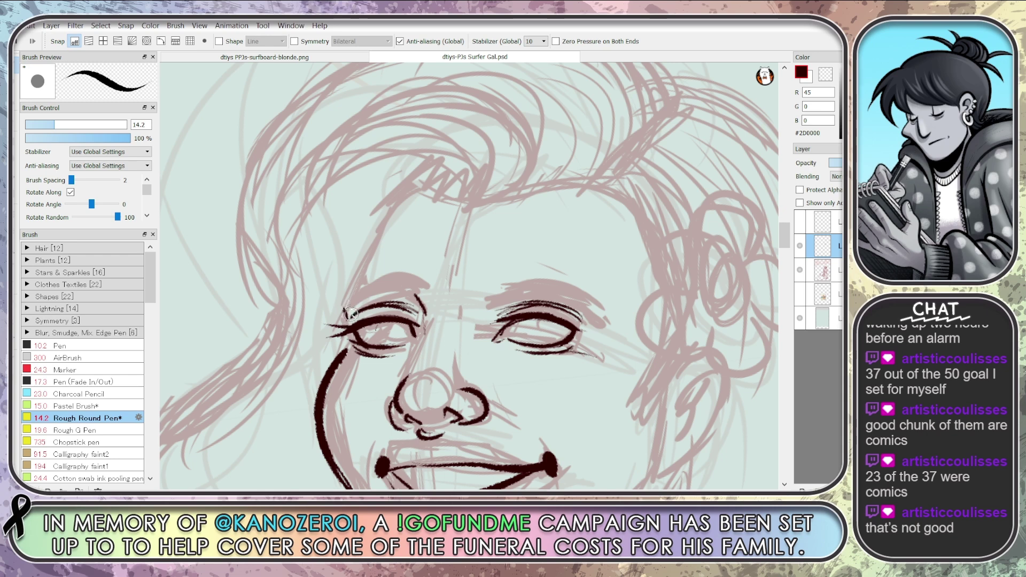
# Ink the far forehead contour from beside the eye up to the hairline, and build the near eyebrow from dark hair strokes
pyautogui.moveTo(358, 280); pyautogui.dragTo(347, 321)
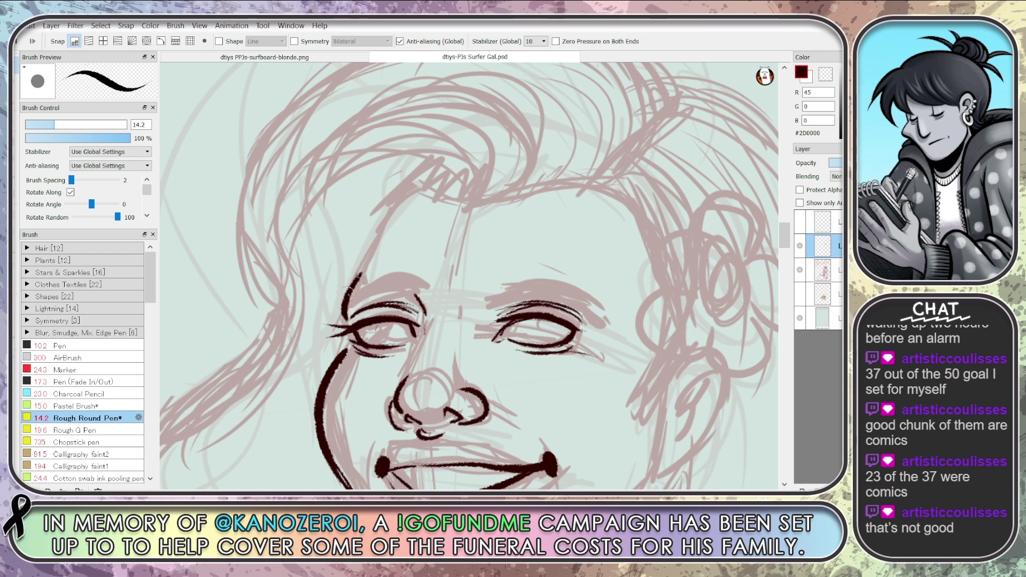
pyautogui.moveTo(361, 273)
pyautogui.mouseDown()
pyautogui.moveTo(420, 183)
pyautogui.moveTo(347, 309)
pyautogui.mouseUp()
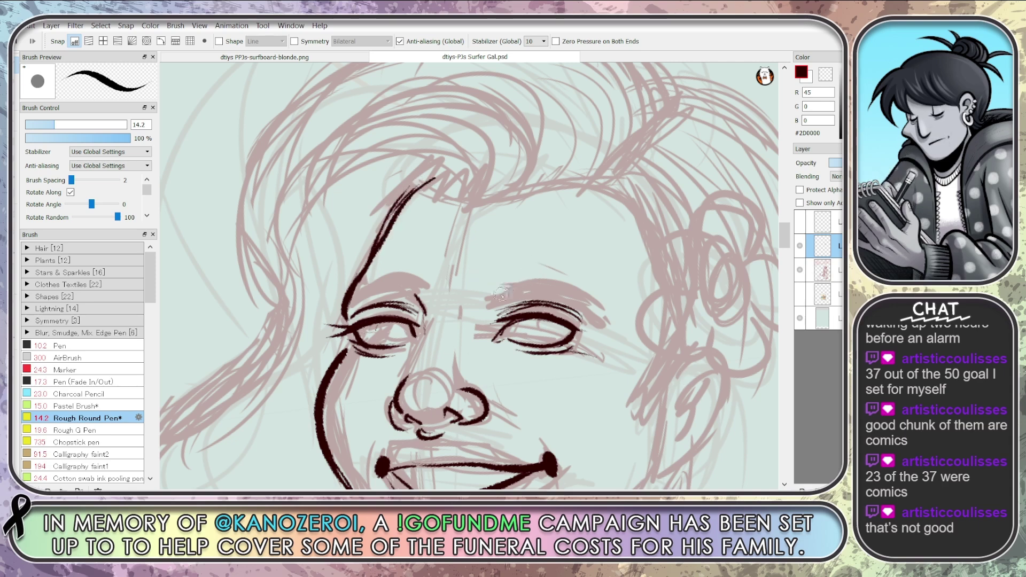
pyautogui.moveTo(486, 295)
pyautogui.mouseDown()
pyautogui.moveTo(533, 274)
pyautogui.moveTo(512, 293)
pyautogui.moveTo(608, 313)
pyautogui.mouseUp()
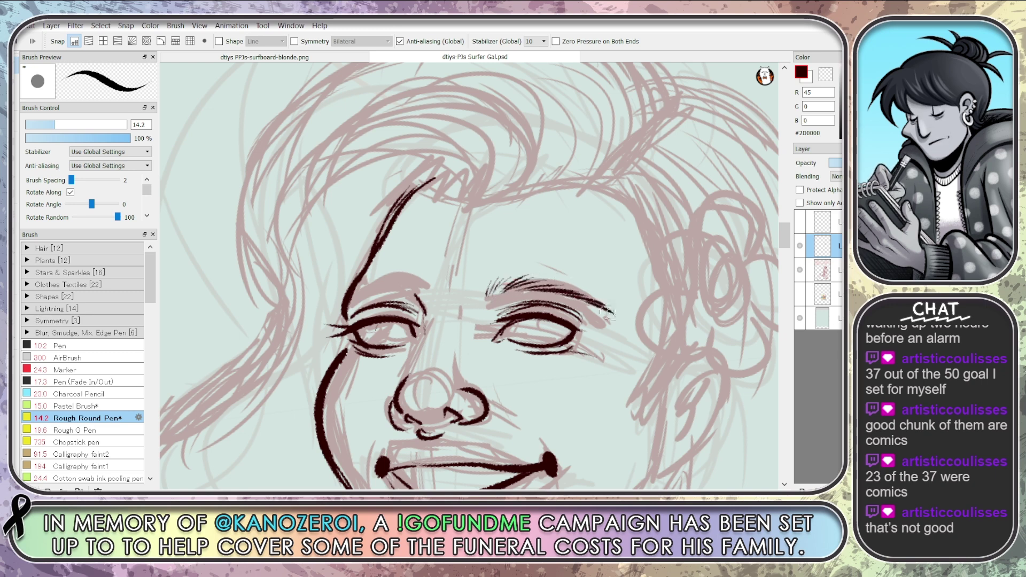
pyautogui.moveTo(500, 296)
pyautogui.mouseDown()
pyautogui.moveTo(538, 276)
pyautogui.moveTo(521, 288)
pyautogui.moveTo(574, 277)
pyautogui.moveTo(557, 289)
pyautogui.moveTo(623, 310)
pyautogui.mouseUp()
pyautogui.moveTo(572, 289)
pyautogui.mouseDown()
pyautogui.moveTo(599, 305)
pyautogui.moveTo(614, 305)
pyautogui.moveTo(611, 295)
pyautogui.moveTo(589, 294)
pyautogui.moveTo(619, 309)
pyautogui.moveTo(605, 306)
pyautogui.moveTo(624, 322)
pyautogui.mouseUp()
pyautogui.moveTo(500, 301)
pyautogui.mouseDown()
pyautogui.moveTo(508, 272)
pyautogui.moveTo(567, 267)
pyautogui.moveTo(588, 271)
pyautogui.moveTo(612, 302)
pyautogui.moveTo(559, 281)
pyautogui.moveTo(492, 304)
pyautogui.moveTo(505, 309)
pyautogui.mouseUp()
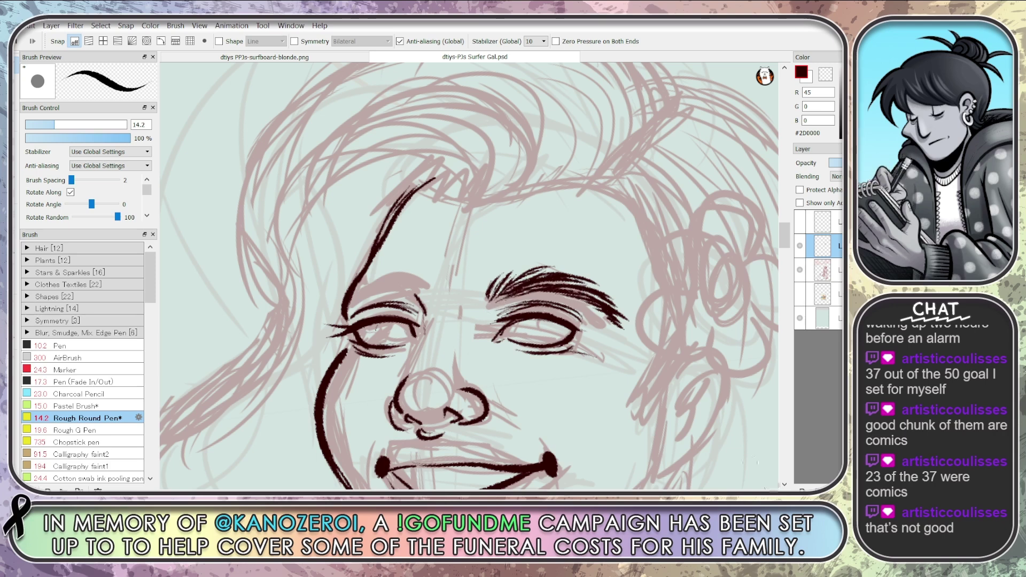
pyautogui.moveTo(580, 297); pyautogui.dragTo(619, 334)
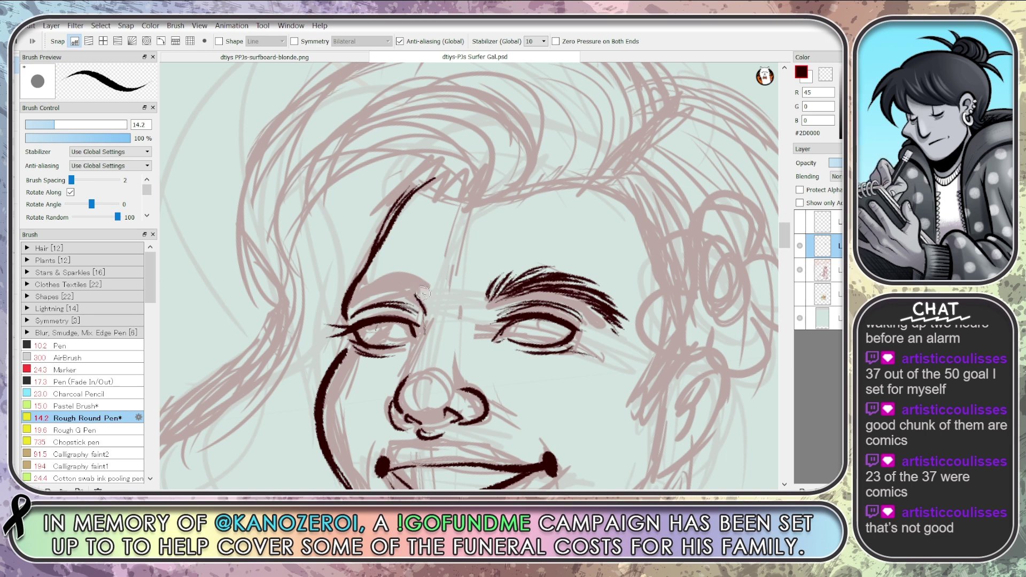
# Build the far eyebrow from short dark hair strokes along its sketched arch
pyautogui.moveTo(424, 280)
pyautogui.mouseDown()
pyautogui.moveTo(427, 296)
pyautogui.moveTo(385, 272)
pyautogui.moveTo(346, 306)
pyautogui.moveTo(415, 285)
pyautogui.moveTo(439, 306)
pyautogui.moveTo(396, 272)
pyautogui.moveTo(352, 293)
pyautogui.mouseUp()
pyautogui.moveTo(398, 281)
pyautogui.mouseDown()
pyautogui.moveTo(350, 302)
pyautogui.moveTo(414, 296)
pyautogui.moveTo(431, 306)
pyautogui.mouseUp()
pyautogui.moveTo(408, 280); pyautogui.dragTo(428, 297)
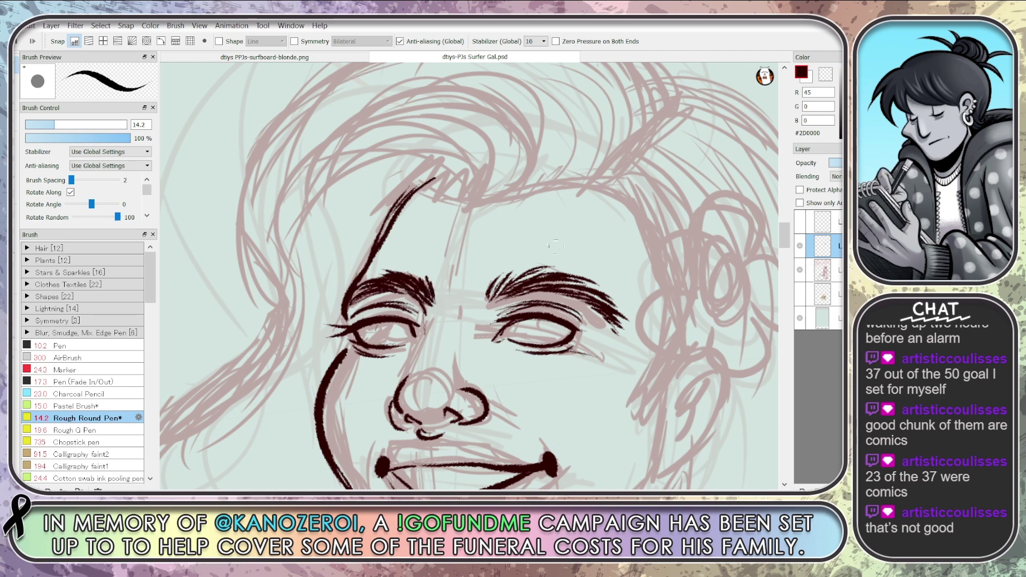
# Select the inked near eye and eyebrow and shift them slightly down and toward the nose with a transform
pyautogui.scroll(-3, 784, 243)
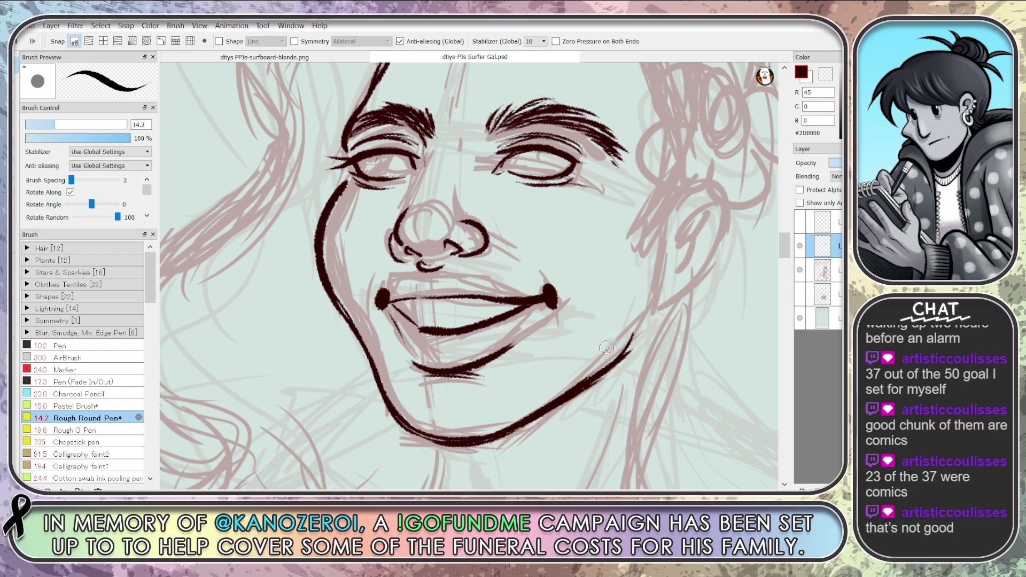
pyautogui.press('space')
pyautogui.moveTo(613, 367); pyautogui.dragTo(499, 463)
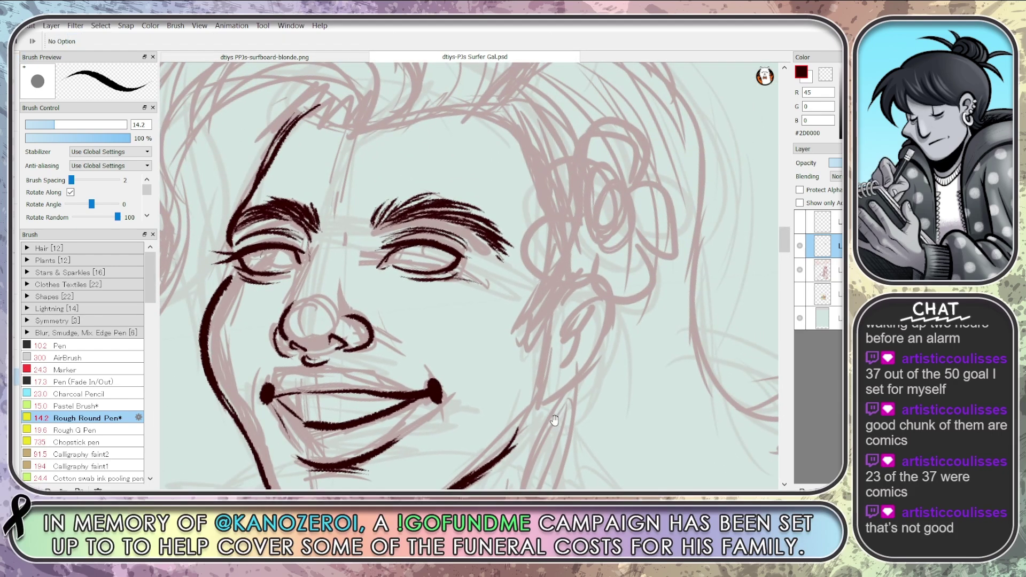
pyautogui.press('m')
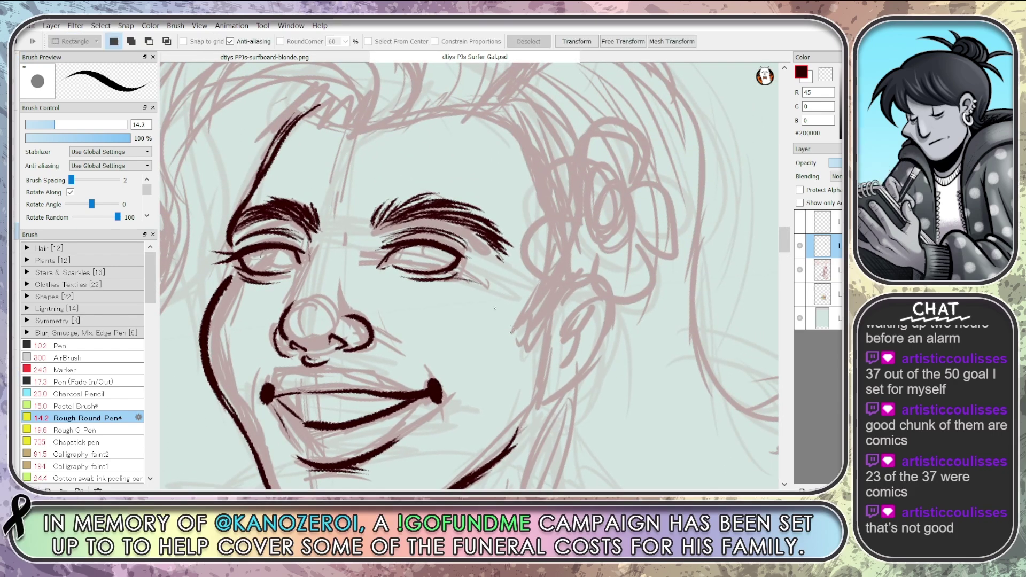
pyautogui.moveTo(481, 316)
pyautogui.mouseDown()
pyautogui.moveTo(526, 235)
pyautogui.moveTo(374, 198)
pyautogui.moveTo(471, 318)
pyautogui.mouseUp()
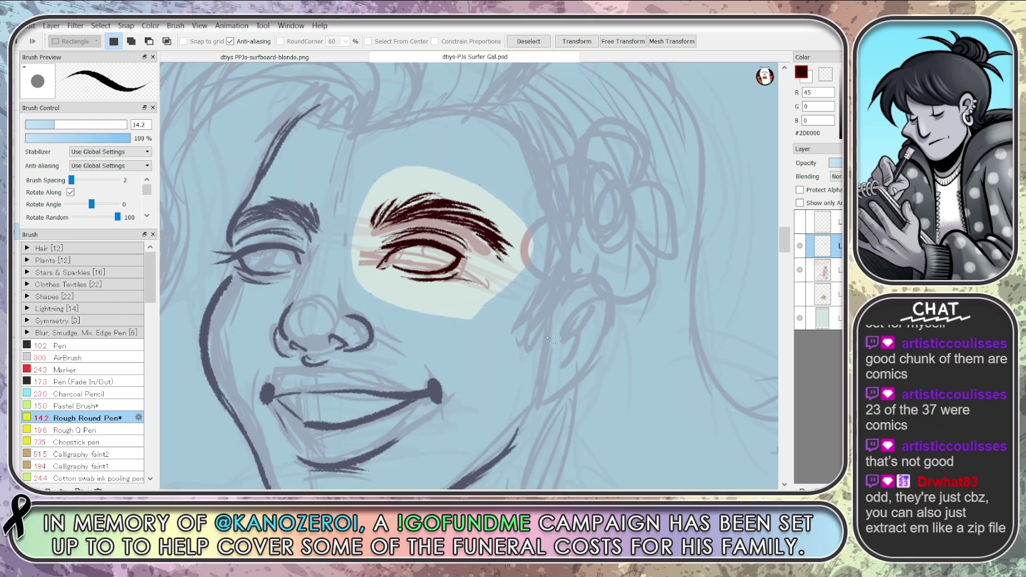
pyautogui.hotkey('ctrl', 't')
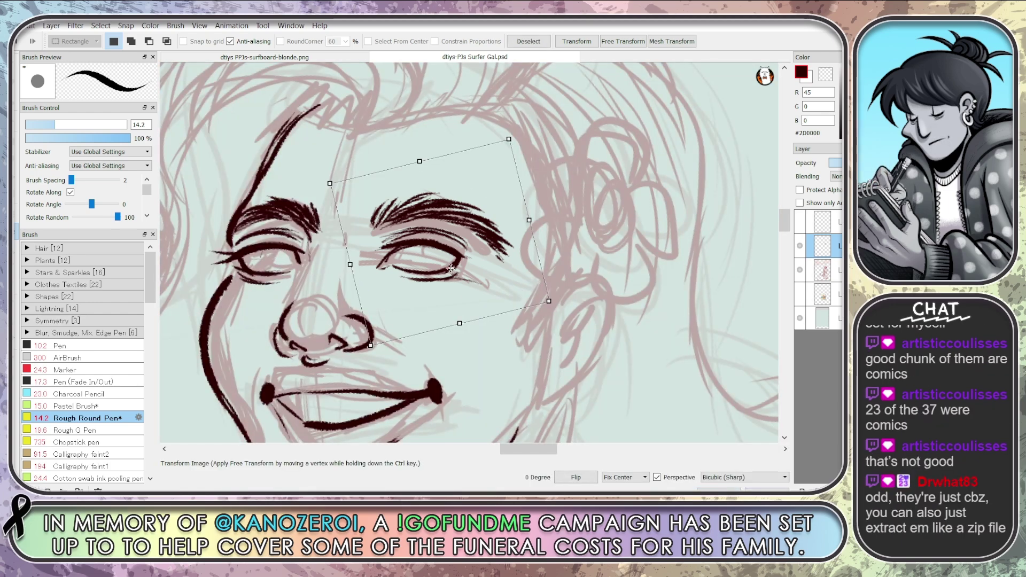
pyautogui.moveTo(451, 268); pyautogui.dragTo(449, 272)
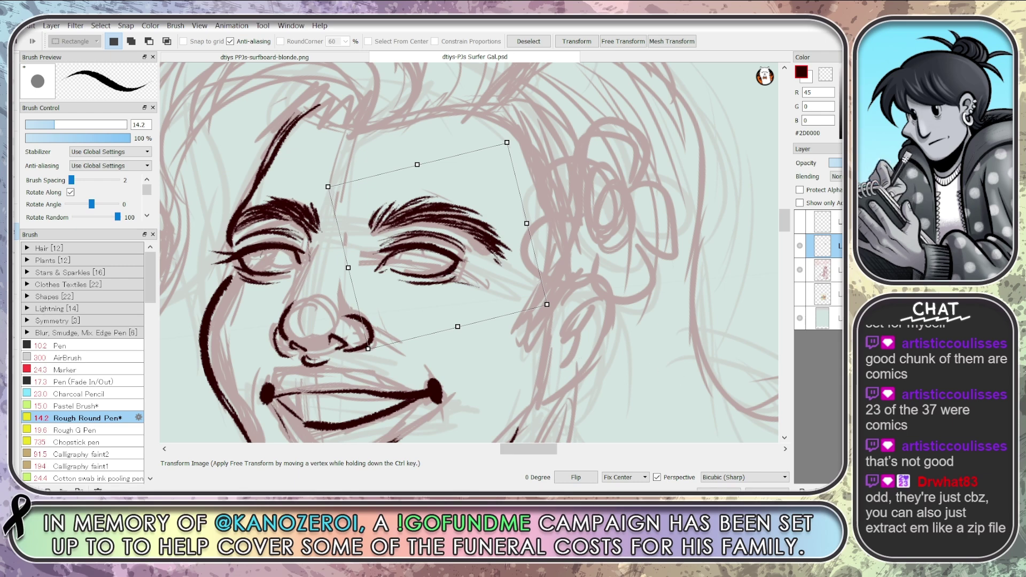
pyautogui.click(722, 488)
pyautogui.hotkey('ctrl', 'd')
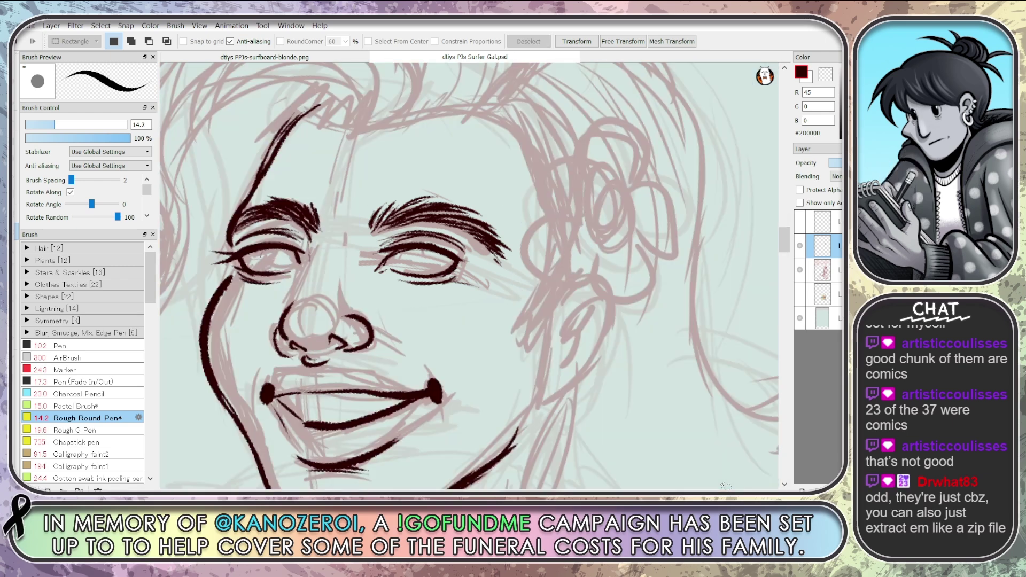
# Try to ink the near ear's outer rim down to the lobe with its inner fold, reinforcing the rim's back edge
pyautogui.press('b')
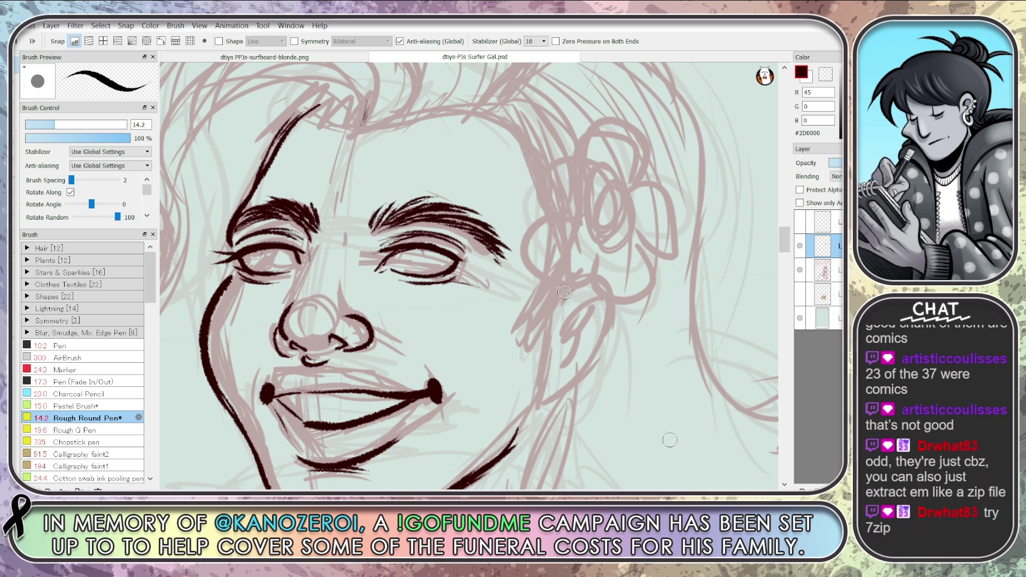
pyautogui.moveTo(564, 289)
pyautogui.mouseDown()
pyautogui.moveTo(595, 272)
pyautogui.moveTo(616, 327)
pyautogui.moveTo(592, 379)
pyautogui.moveTo(533, 416)
pyautogui.mouseUp()
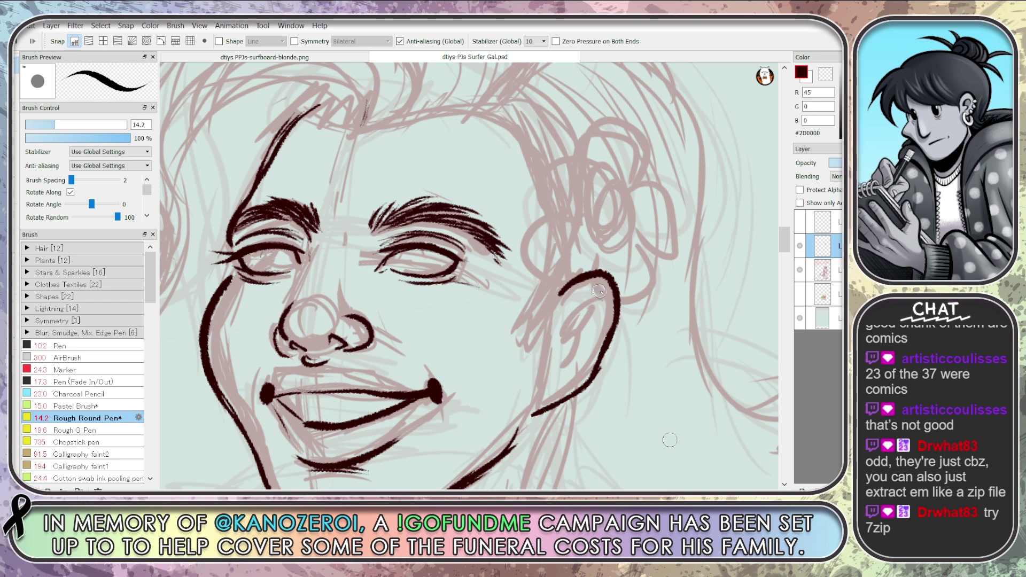
pyautogui.moveTo(599, 290)
pyautogui.mouseDown()
pyautogui.moveTo(565, 314)
pyautogui.moveTo(569, 352)
pyautogui.moveTo(562, 339)
pyautogui.moveTo(554, 369)
pyautogui.mouseUp()
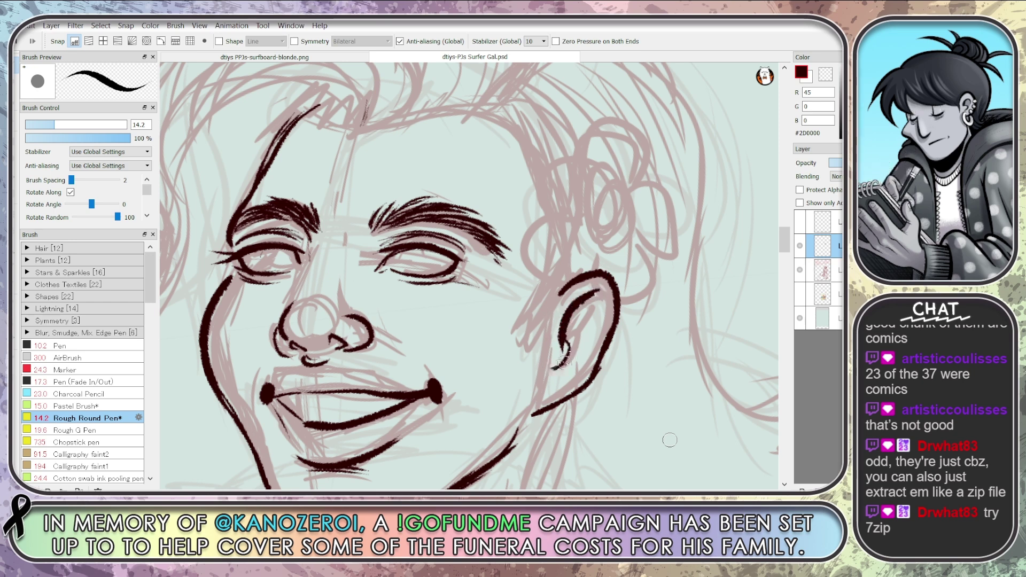
pyautogui.moveTo(563, 330); pyautogui.dragTo(554, 369)
pyautogui.moveTo(596, 303)
pyautogui.mouseDown()
pyautogui.moveTo(586, 349)
pyautogui.moveTo(602, 327)
pyautogui.moveTo(581, 374)
pyautogui.mouseUp()
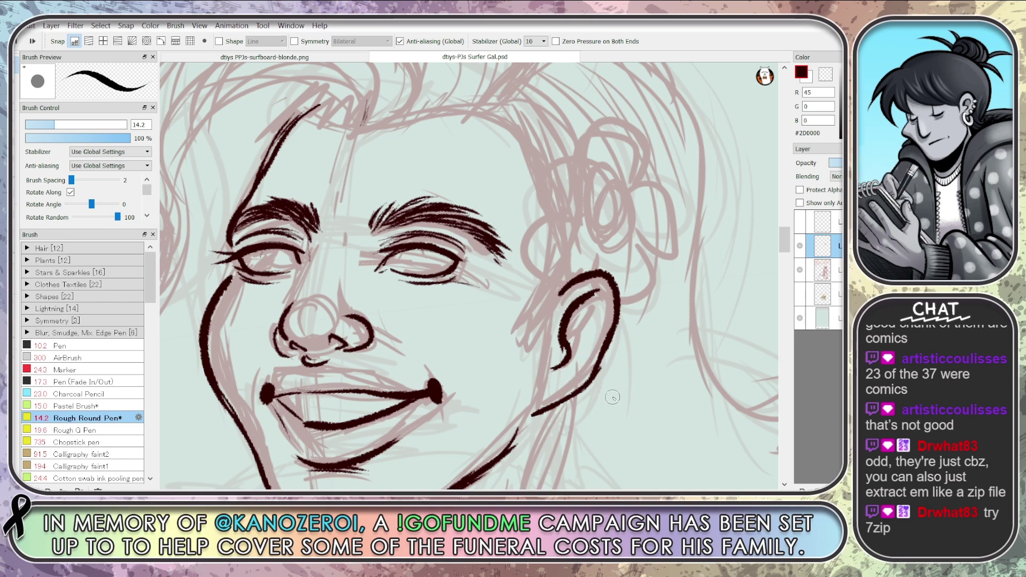
pyautogui.press('e')
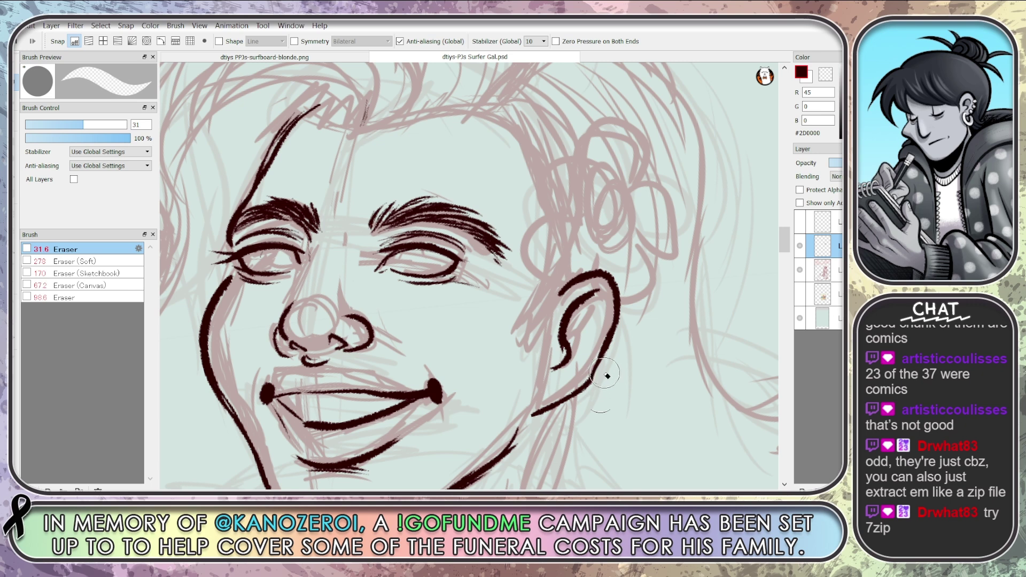
pyautogui.press('b')
pyautogui.moveTo(616, 294)
pyautogui.mouseDown()
pyautogui.moveTo(591, 379)
pyautogui.moveTo(556, 401)
pyautogui.mouseUp()
pyautogui.moveTo(600, 350); pyautogui.dragTo(577, 387)
# Undo all the inked strokes of the ear back to the bare sketch
pyautogui.hotkey('ctrl', 'z')
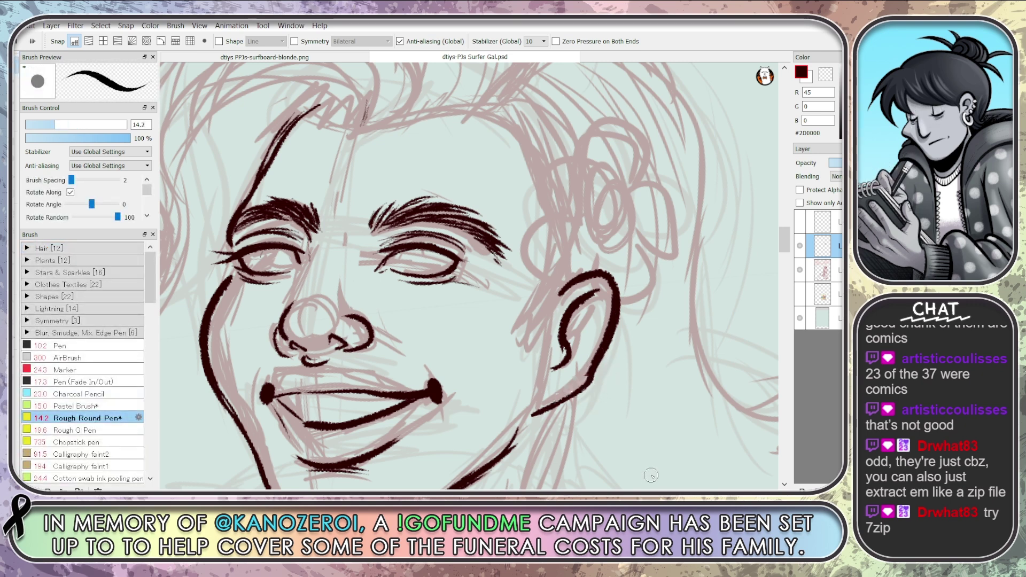
pyautogui.hotkey('ctrl', 'z')
pyautogui.hotkey('ctrl', 'z')
pyautogui.hotkey('ctrl', 'z')
pyautogui.hotkey('ctrl', 'z')
pyautogui.hotkey('ctrl', 'z')
pyautogui.hotkey('ctrl', 'z')
pyautogui.hotkey('ctrl', 'z')
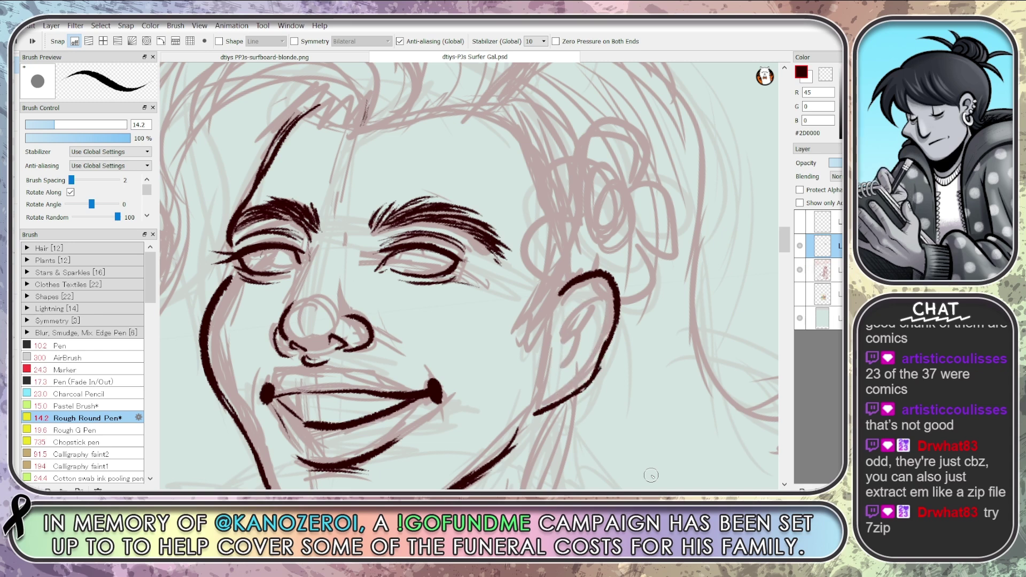
pyautogui.hotkey('ctrl', 'z')
pyautogui.hotkey('ctrl', 'z')
pyautogui.hotkey('ctrl', 'z')
pyautogui.hotkey('ctrl', 'z')
pyautogui.hotkey('ctrl', 'z')
pyautogui.hotkey('ctrl', 'z')
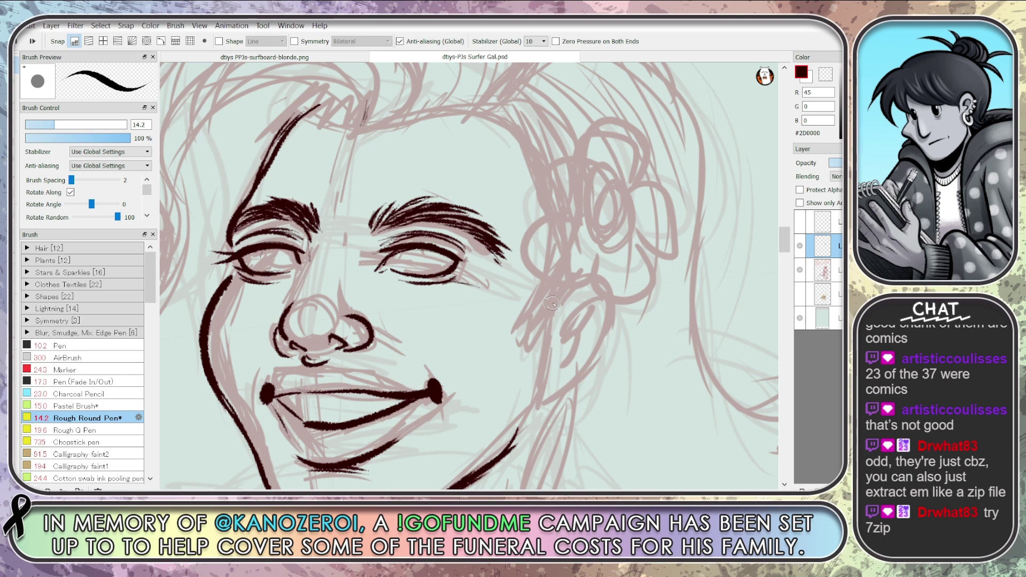
# Try a rounder near ear outline with a thick back edge and undo all its strokes
pyautogui.moveTo(550, 305)
pyautogui.mouseDown()
pyautogui.moveTo(566, 289)
pyautogui.moveTo(602, 286)
pyautogui.moveTo(607, 297)
pyautogui.moveTo(598, 284)
pyautogui.moveTo(607, 331)
pyautogui.moveTo(564, 386)
pyautogui.moveTo(587, 369)
pyautogui.moveTo(614, 311)
pyautogui.moveTo(574, 279)
pyautogui.mouseUp()
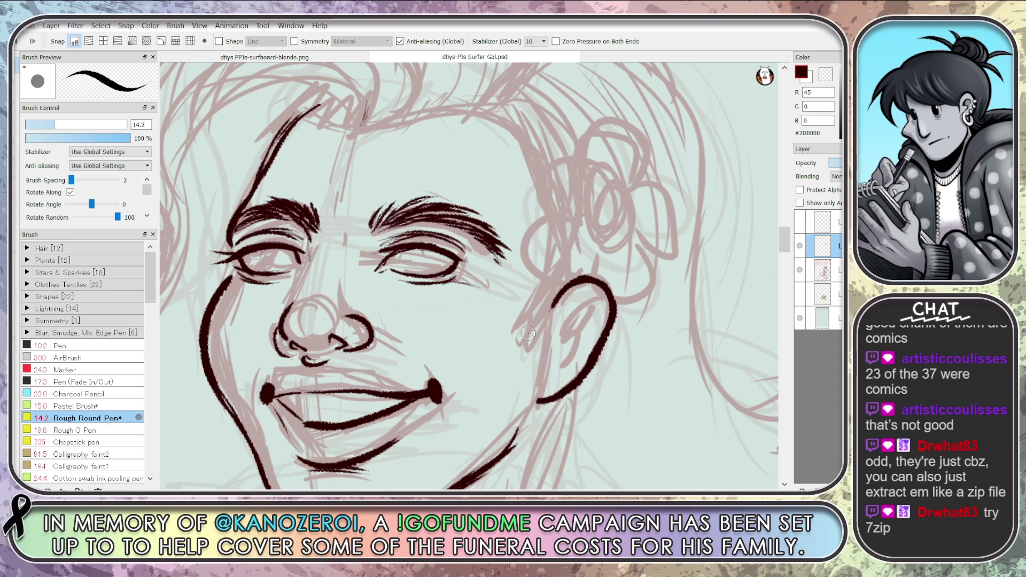
pyautogui.hotkey('ctrl', 'z')
pyautogui.hotkey('ctrl', 'z')
pyautogui.hotkey('ctrl', 'z')
pyautogui.hotkey('ctrl', 'z')
pyautogui.hotkey('ctrl', 'z')
pyautogui.hotkey('ctrl', 'z')
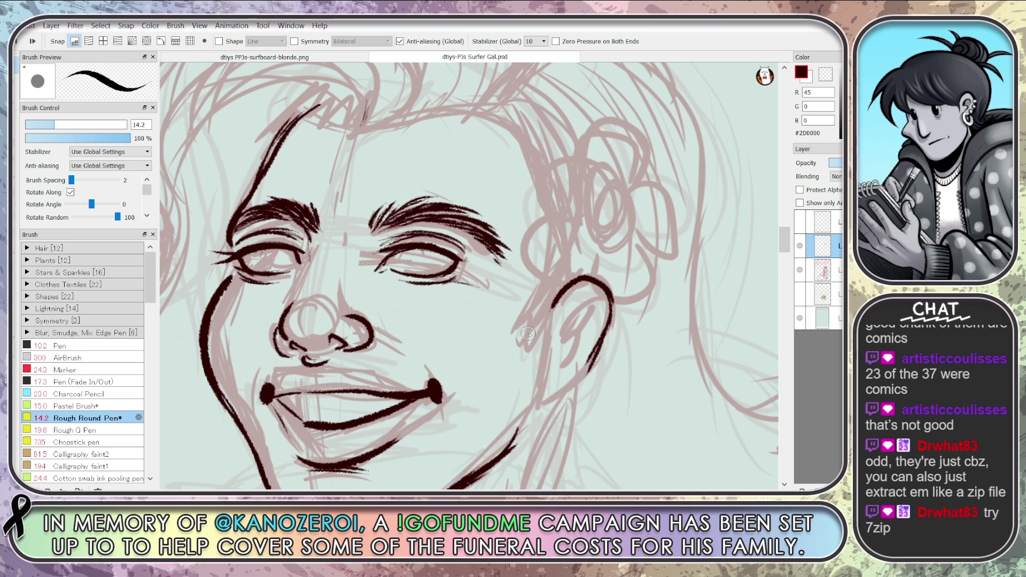
pyautogui.hotkey('ctrl', 'z')
pyautogui.hotkey('ctrl', 'z')
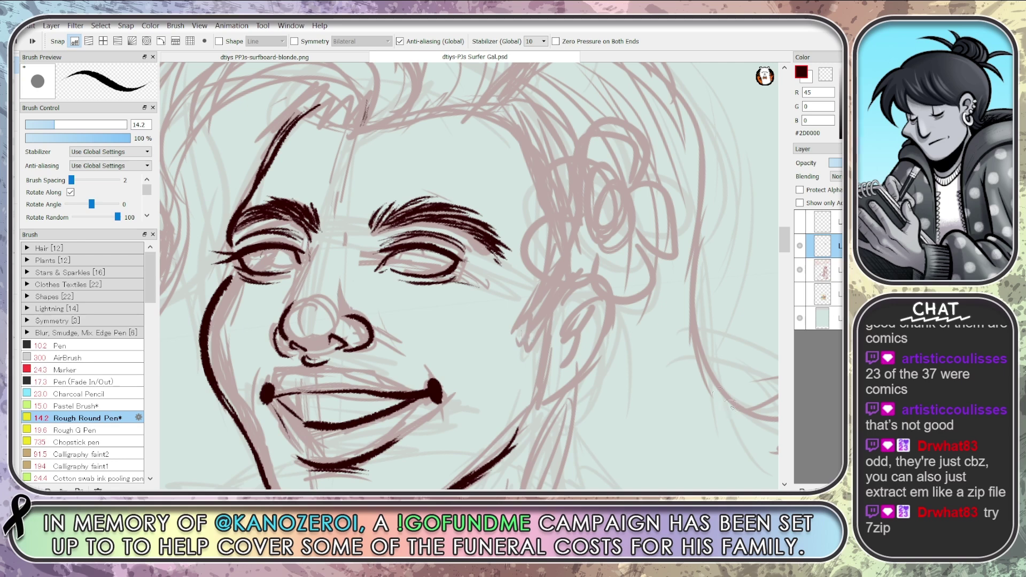
# Try another ear outline with a thickened lower edge and thin inner fold line, and erase the whole ear
pyautogui.moveTo(557, 305)
pyautogui.mouseDown()
pyautogui.moveTo(586, 272)
pyautogui.moveTo(560, 299)
pyautogui.moveTo(604, 287)
pyautogui.moveTo(608, 324)
pyautogui.mouseUp()
pyautogui.moveTo(558, 302)
pyautogui.mouseDown()
pyautogui.moveTo(609, 306)
pyautogui.moveTo(583, 375)
pyautogui.mouseUp()
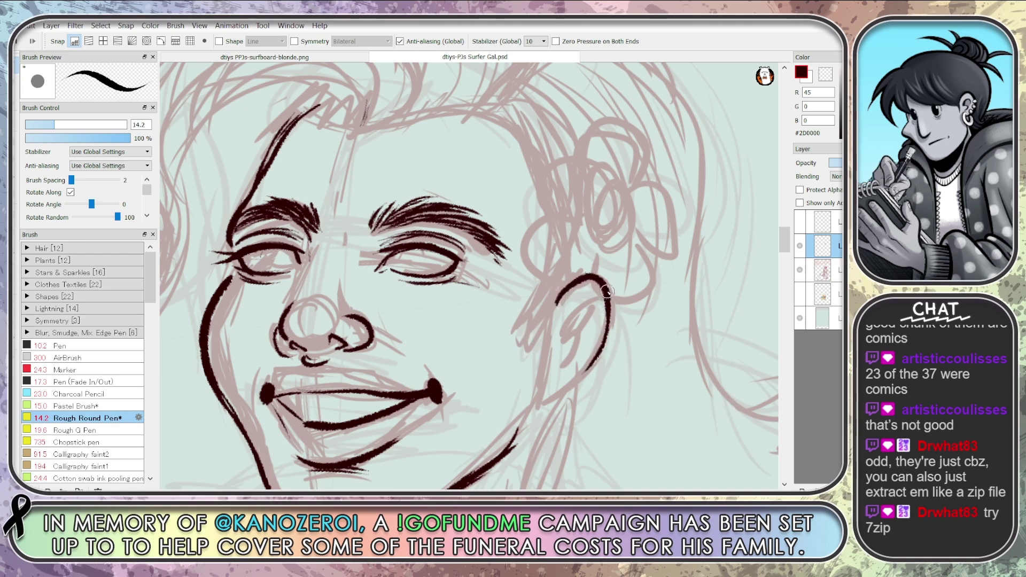
pyautogui.moveTo(609, 296)
pyautogui.mouseDown()
pyautogui.moveTo(603, 350)
pyautogui.moveTo(583, 374)
pyautogui.mouseUp()
pyautogui.moveTo(604, 293)
pyautogui.mouseDown()
pyautogui.moveTo(601, 345)
pyautogui.moveTo(535, 409)
pyautogui.mouseUp()
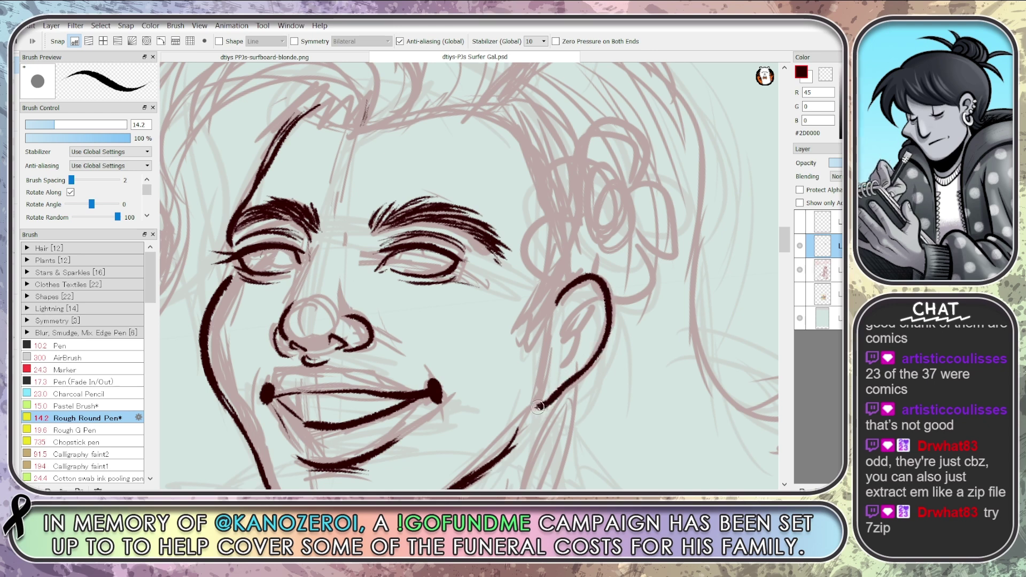
pyautogui.moveTo(580, 375); pyautogui.dragTo(543, 408)
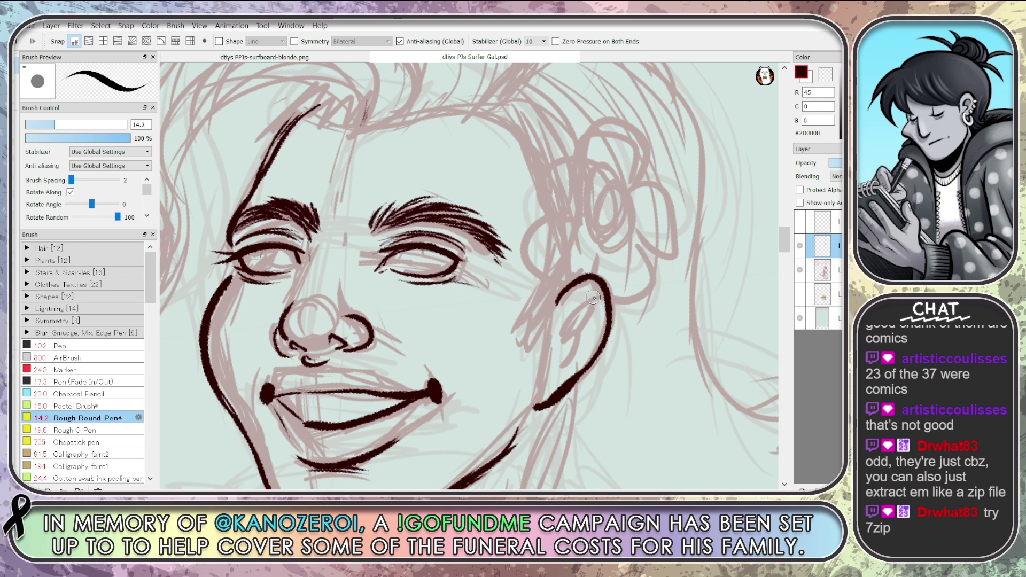
pyautogui.moveTo(594, 297); pyautogui.dragTo(557, 337)
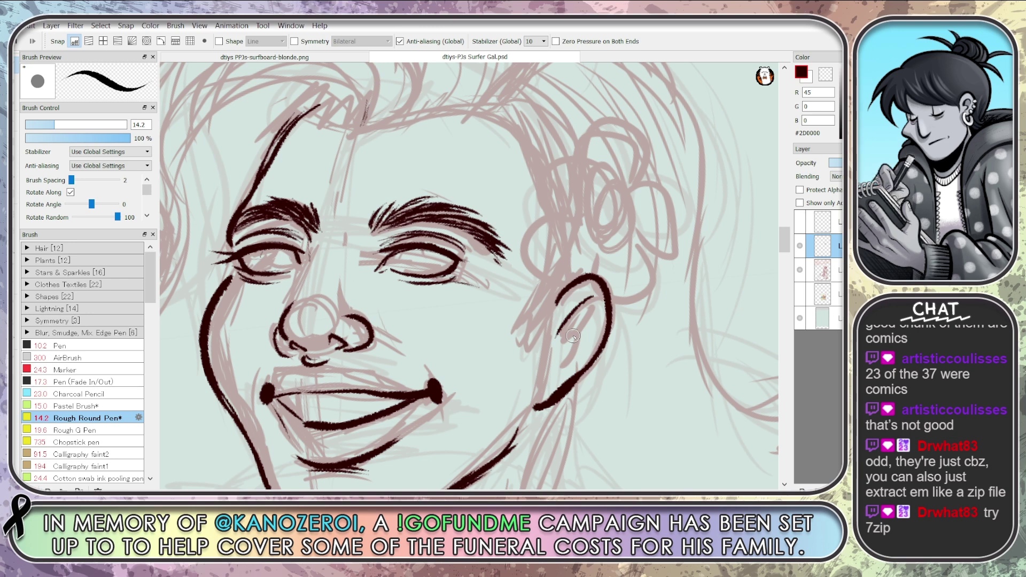
pyautogui.press('e')
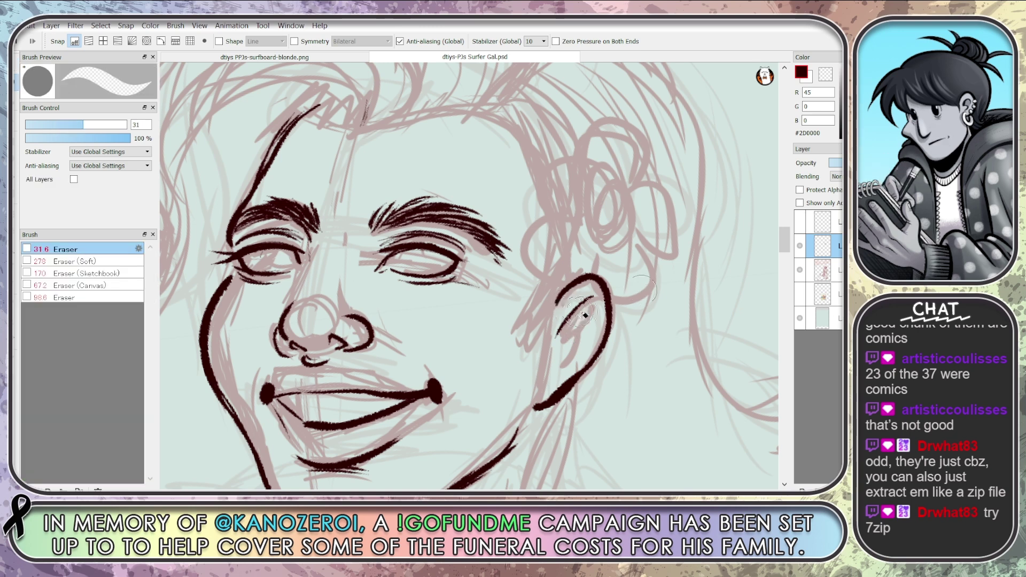
pyautogui.moveTo(599, 291)
pyautogui.mouseDown()
pyautogui.moveTo(557, 356)
pyautogui.moveTo(588, 301)
pyautogui.moveTo(571, 286)
pyautogui.moveTo(595, 348)
pyautogui.moveTo(538, 407)
pyautogui.mouseUp()
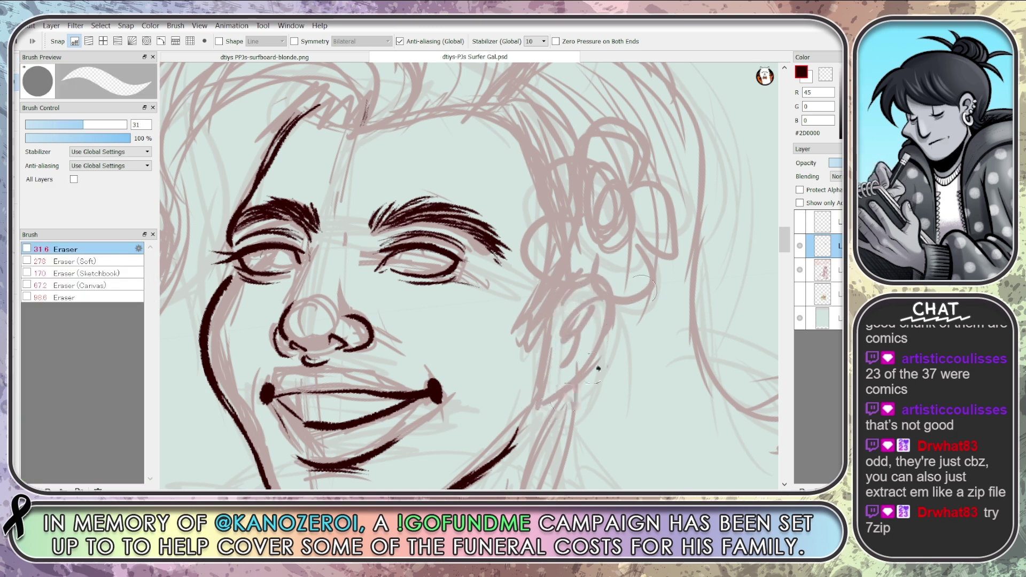
# Ink the near ear's upper rim, erase and redraw its back curve down to the lobe, and add the inner fold
pyautogui.press('b')
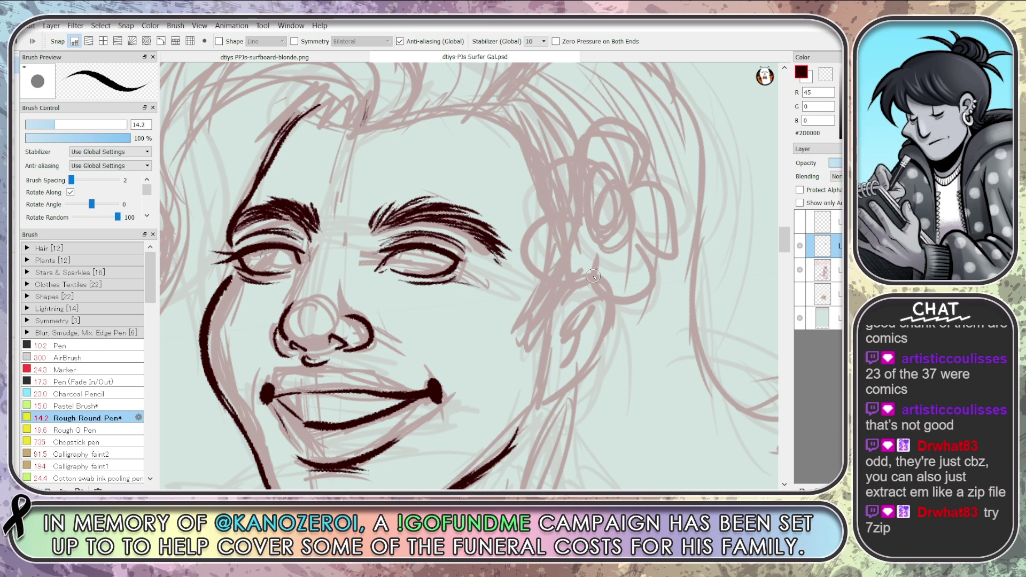
pyautogui.moveTo(564, 291)
pyautogui.mouseDown()
pyautogui.moveTo(583, 271)
pyautogui.moveTo(612, 316)
pyautogui.moveTo(609, 335)
pyautogui.mouseUp()
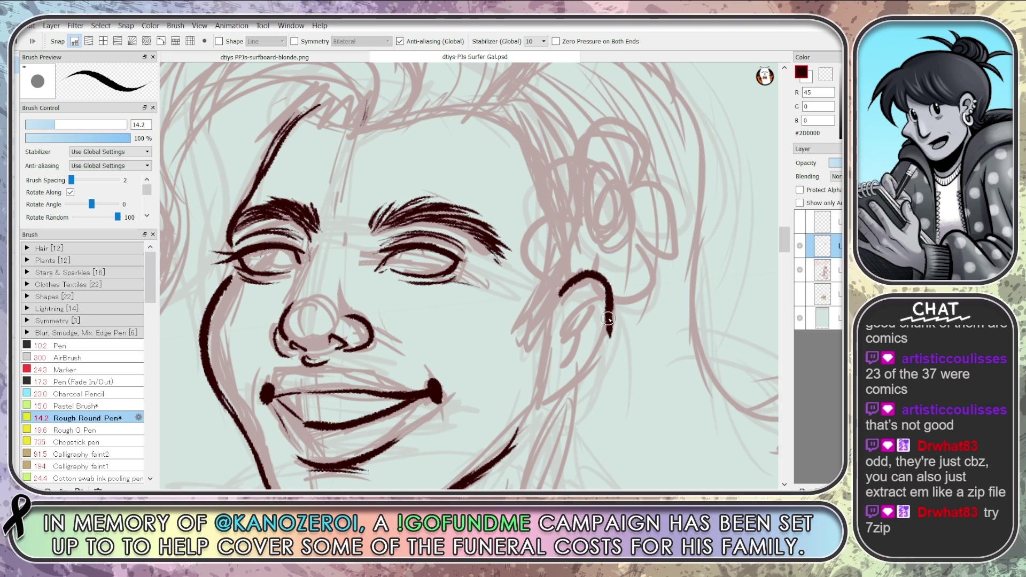
pyautogui.press('e')
pyautogui.moveTo(600, 277); pyautogui.dragTo(613, 349)
pyautogui.press('v')
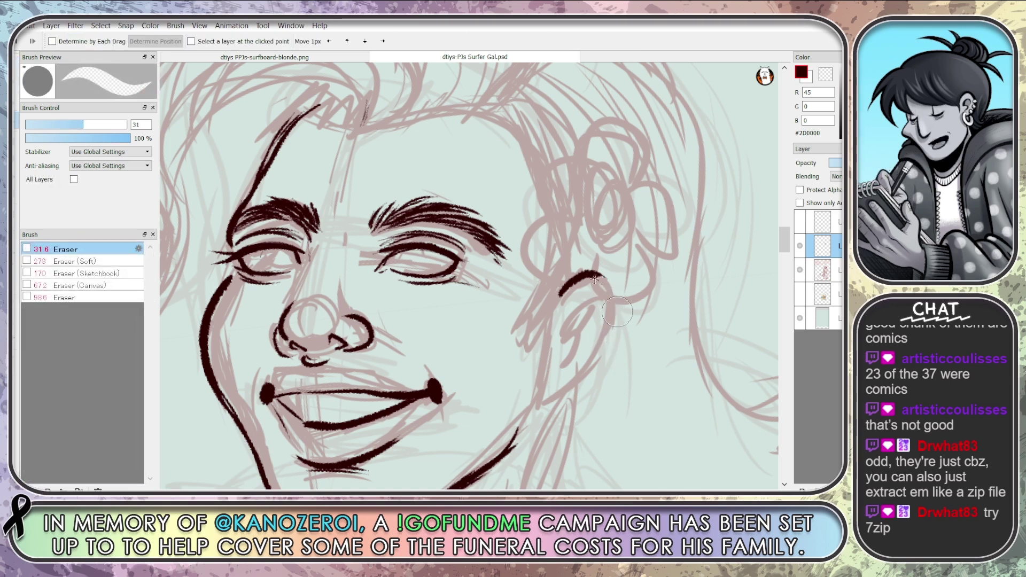
pyautogui.press('b')
pyautogui.moveTo(595, 275)
pyautogui.mouseDown()
pyautogui.moveTo(606, 284)
pyautogui.moveTo(593, 358)
pyautogui.moveTo(608, 315)
pyautogui.moveTo(570, 380)
pyautogui.moveTo(532, 402)
pyautogui.moveTo(569, 385)
pyautogui.mouseUp()
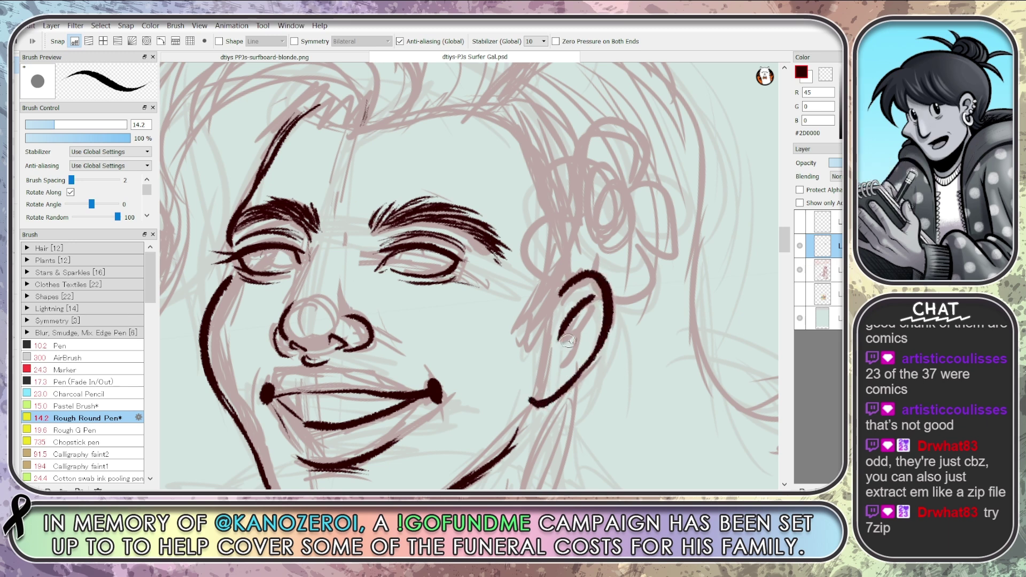
pyautogui.moveTo(592, 297); pyautogui.dragTo(554, 374)
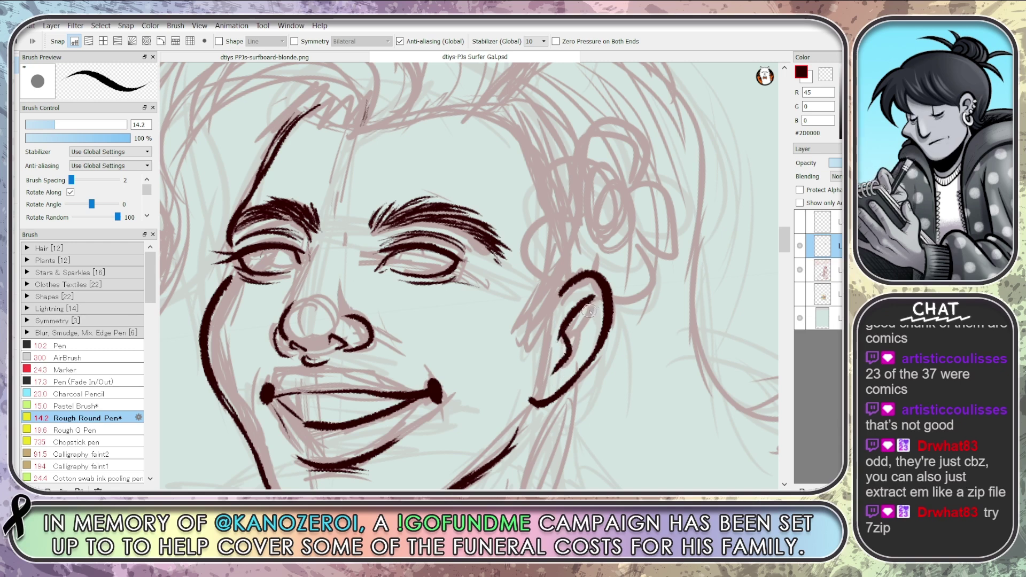
# Ink the inner curves of the near ear, connect the lobe to the jawline, and trim the jaw stroke below it
pyautogui.moveTo(589, 304)
pyautogui.mouseDown()
pyautogui.moveTo(581, 357)
pyautogui.moveTo(593, 341)
pyautogui.moveTo(586, 324)
pyautogui.mouseUp()
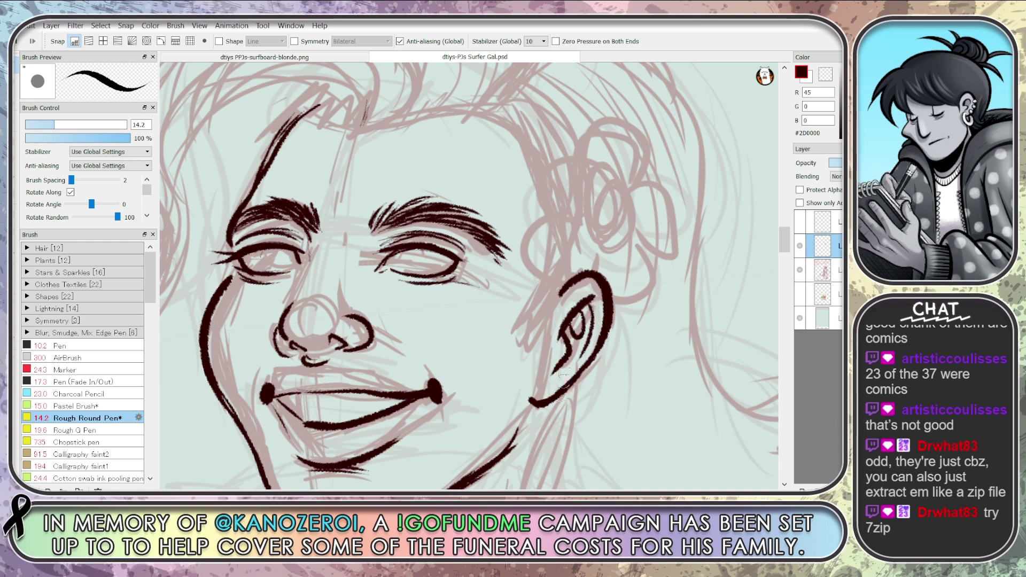
pyautogui.moveTo(563, 367); pyautogui.dragTo(546, 375)
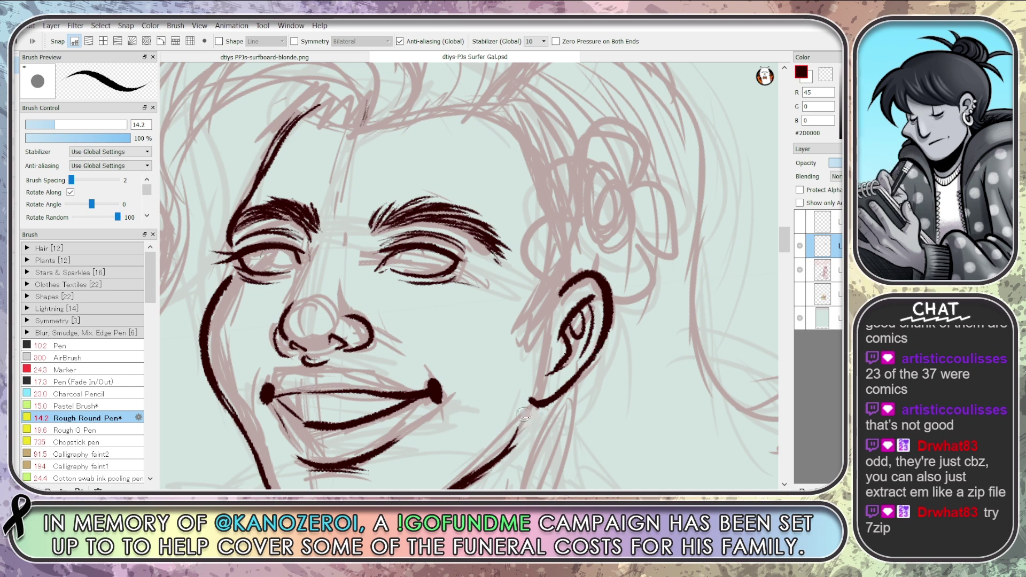
pyautogui.moveTo(533, 397); pyautogui.dragTo(519, 422)
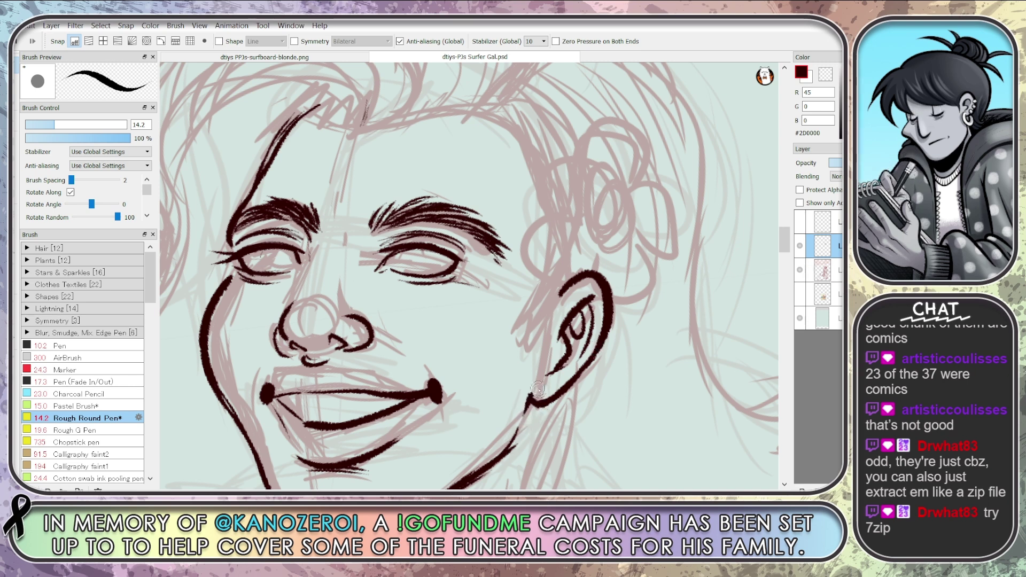
pyautogui.moveTo(535, 382)
pyautogui.mouseDown()
pyautogui.moveTo(529, 403)
pyautogui.moveTo(541, 410)
pyautogui.mouseUp()
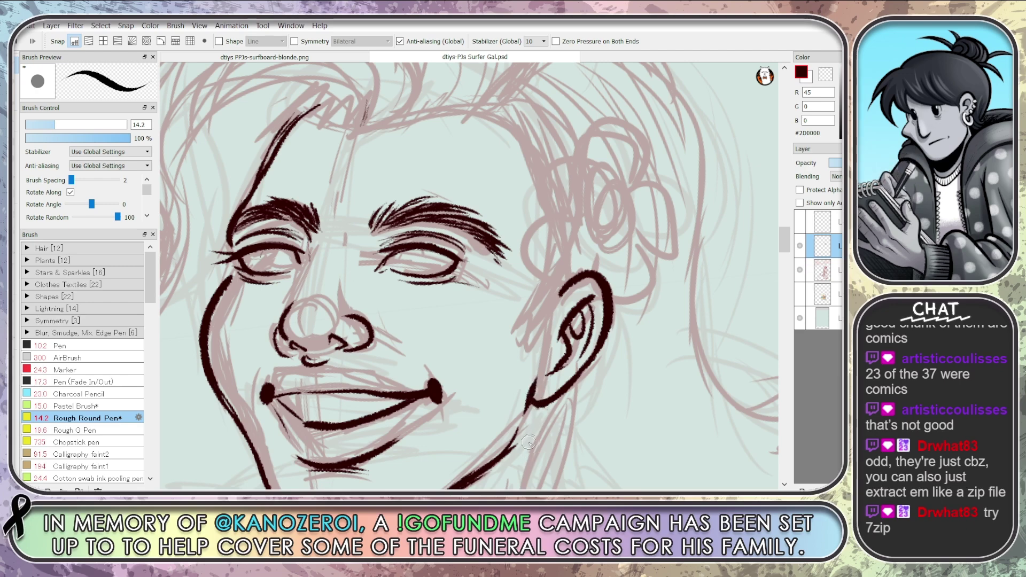
pyautogui.press('e')
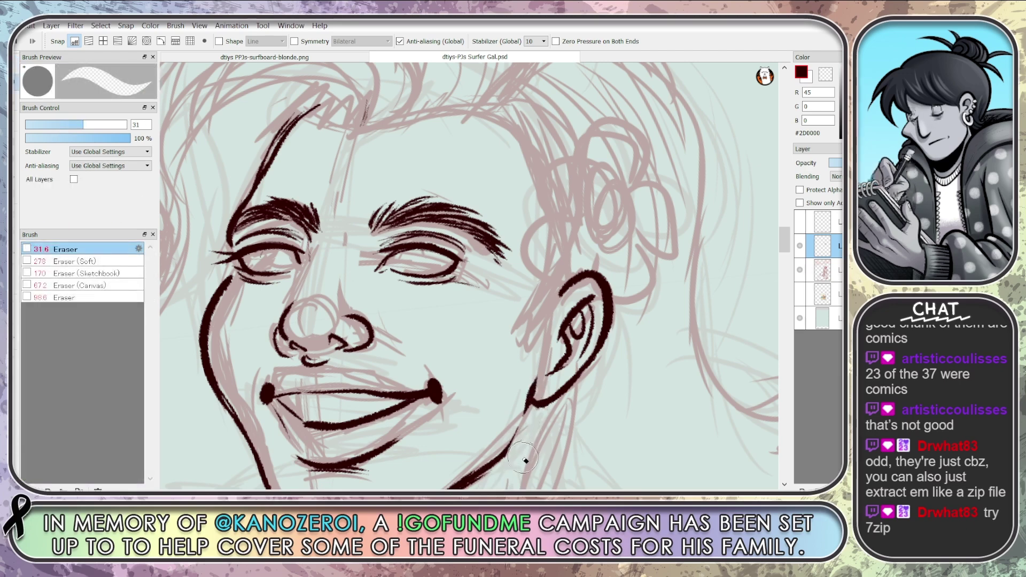
# Try inking the hairline from the forehead to the near ear with tapering side strokes, and undo all of them
pyautogui.press('space')
pyautogui.moveTo(624, 328); pyautogui.dragTo(568, 452)
pyautogui.press('b')
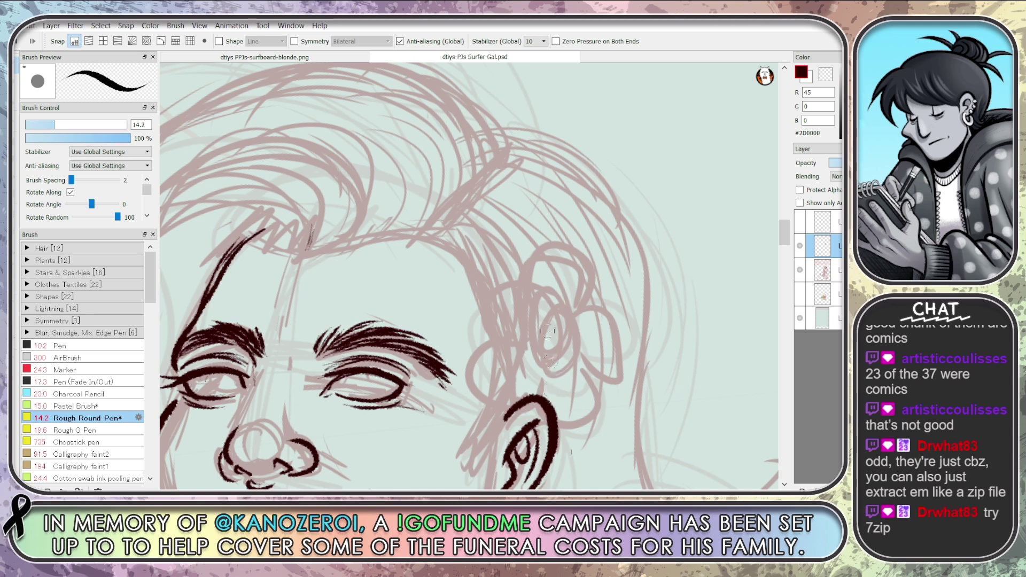
pyautogui.moveTo(411, 232)
pyautogui.mouseDown()
pyautogui.moveTo(528, 297)
pyautogui.moveTo(513, 412)
pyautogui.mouseUp()
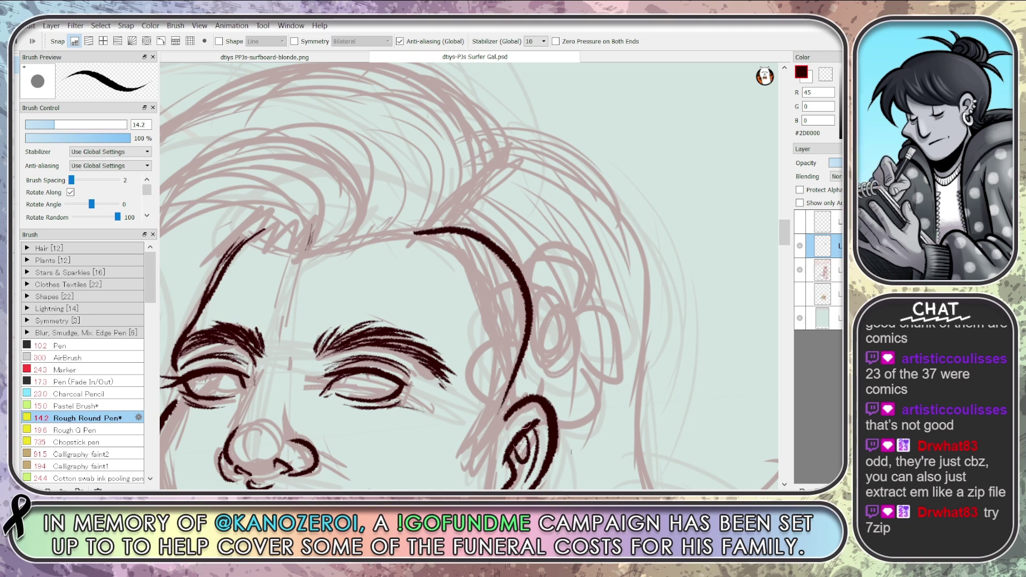
pyautogui.moveTo(416, 234)
pyautogui.mouseDown()
pyautogui.moveTo(485, 265)
pyautogui.moveTo(516, 400)
pyautogui.moveTo(512, 366)
pyautogui.mouseUp()
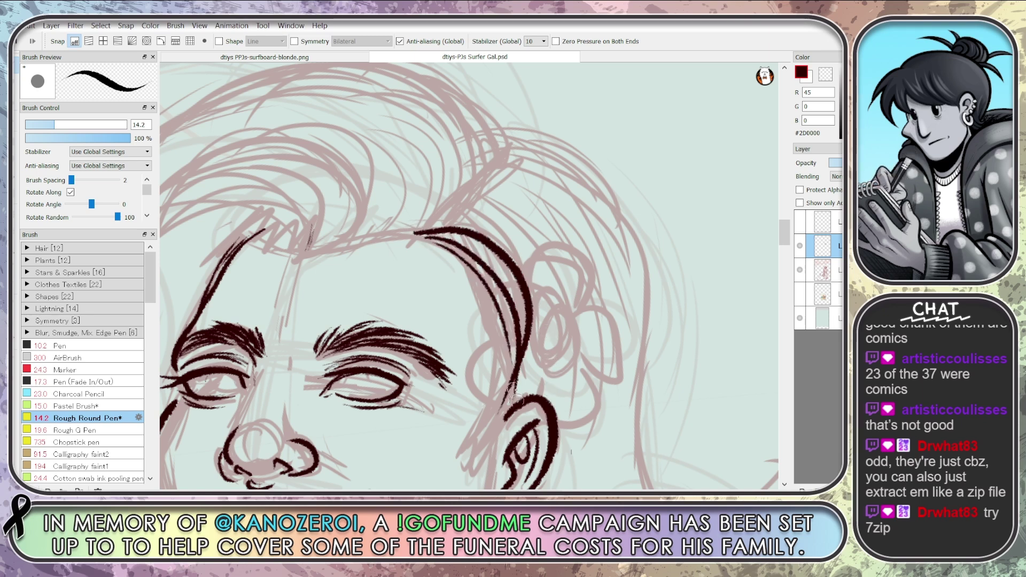
pyautogui.moveTo(464, 280)
pyautogui.mouseDown()
pyautogui.moveTo(499, 318)
pyautogui.moveTo(510, 383)
pyautogui.mouseUp()
pyautogui.moveTo(477, 322); pyautogui.dragTo(507, 402)
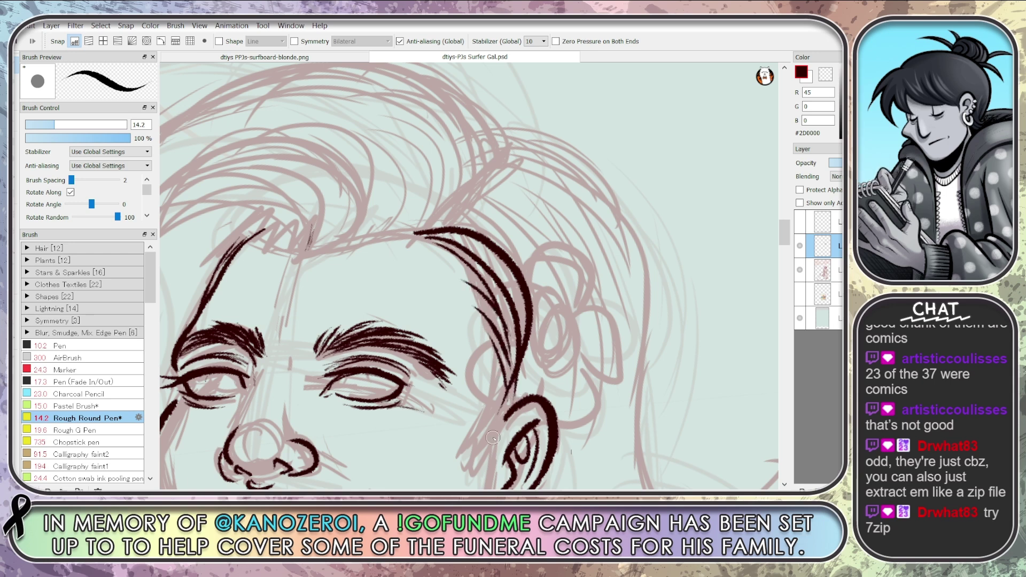
pyautogui.hotkey('ctrl', 'z')
pyautogui.hotkey('ctrl', 'z')
pyautogui.hotkey('ctrl', 'z')
pyautogui.hotkey('ctrl', 'z')
pyautogui.hotkey('ctrl', 'z')
pyautogui.hotkey('ctrl', 'z')
pyautogui.hotkey('ctrl', 'z')
pyautogui.hotkey('ctrl', 'z')
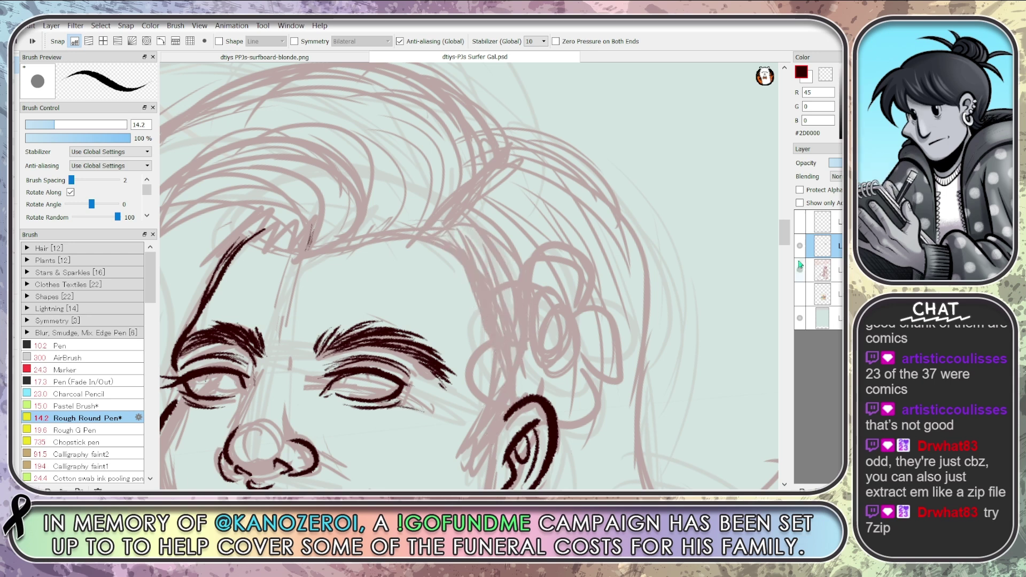
# Ink the lower edge of the open smile from the far mouth corner and clean its contour with the eraser
pyautogui.moveTo(786, 241); pyautogui.dragTo(786, 254)
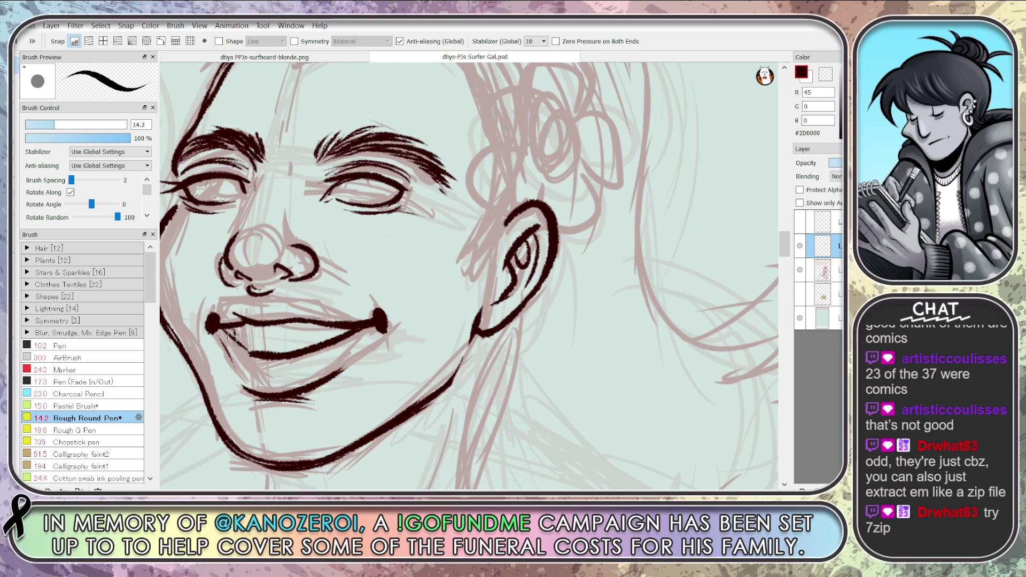
pyautogui.moveTo(217, 326)
pyautogui.mouseDown()
pyautogui.moveTo(252, 355)
pyautogui.moveTo(321, 371)
pyautogui.mouseUp()
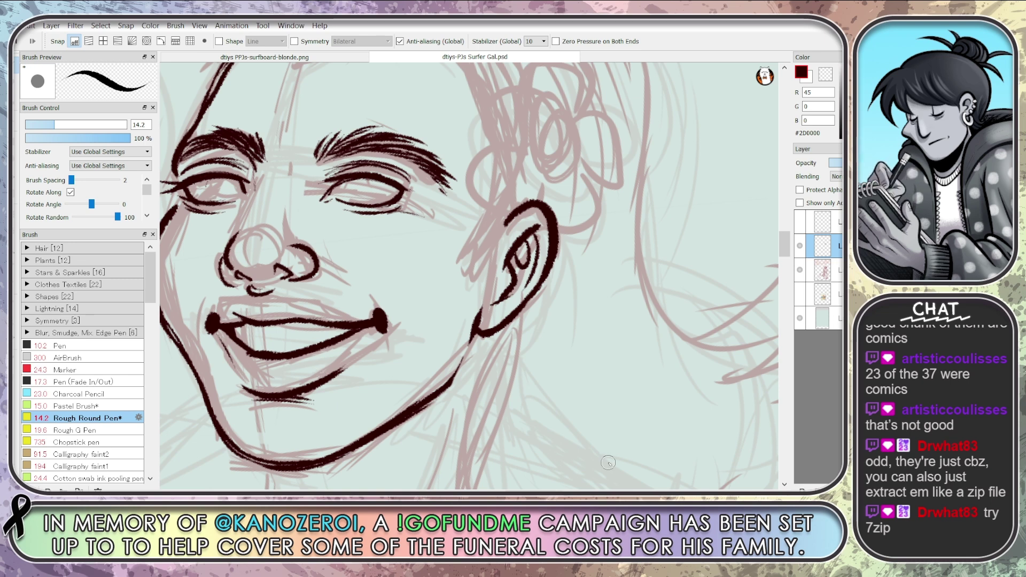
pyautogui.press('e')
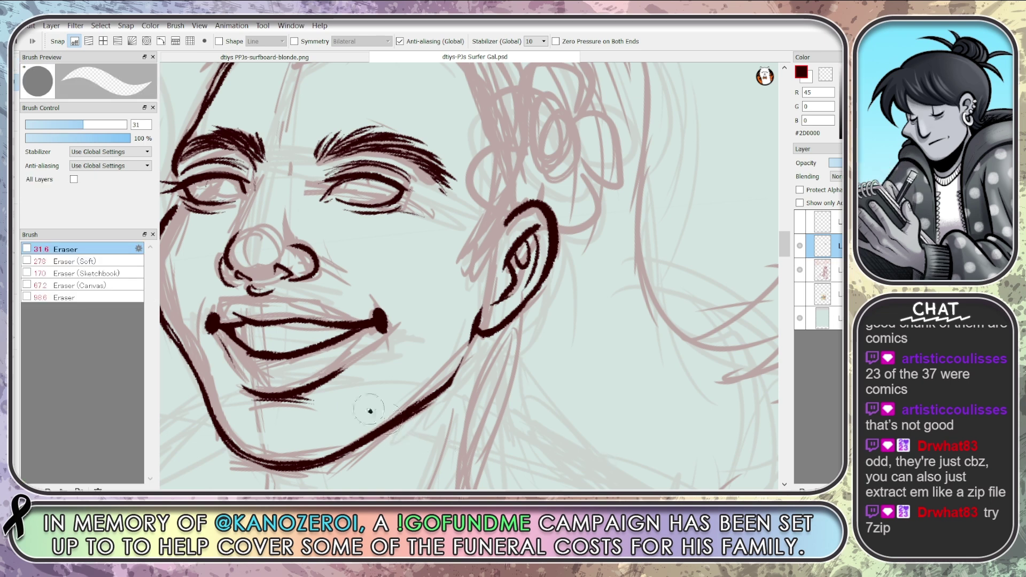
pyautogui.moveTo(278, 374)
pyautogui.mouseDown()
pyautogui.moveTo(257, 364)
pyautogui.moveTo(304, 367)
pyautogui.moveTo(245, 362)
pyautogui.mouseUp()
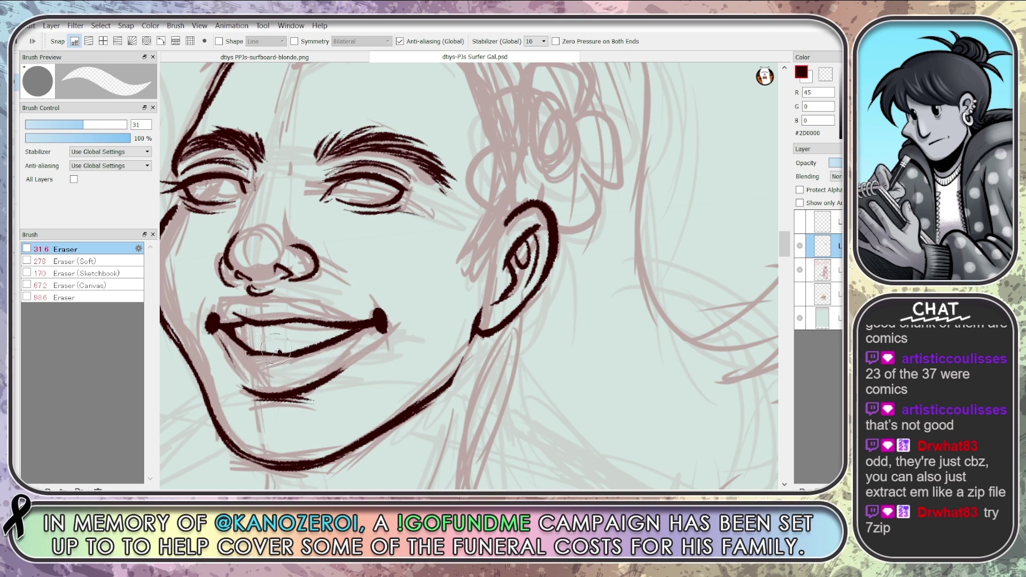
pyautogui.moveTo(289, 346)
pyautogui.mouseDown()
pyautogui.moveTo(257, 348)
pyautogui.moveTo(283, 348)
pyautogui.mouseUp()
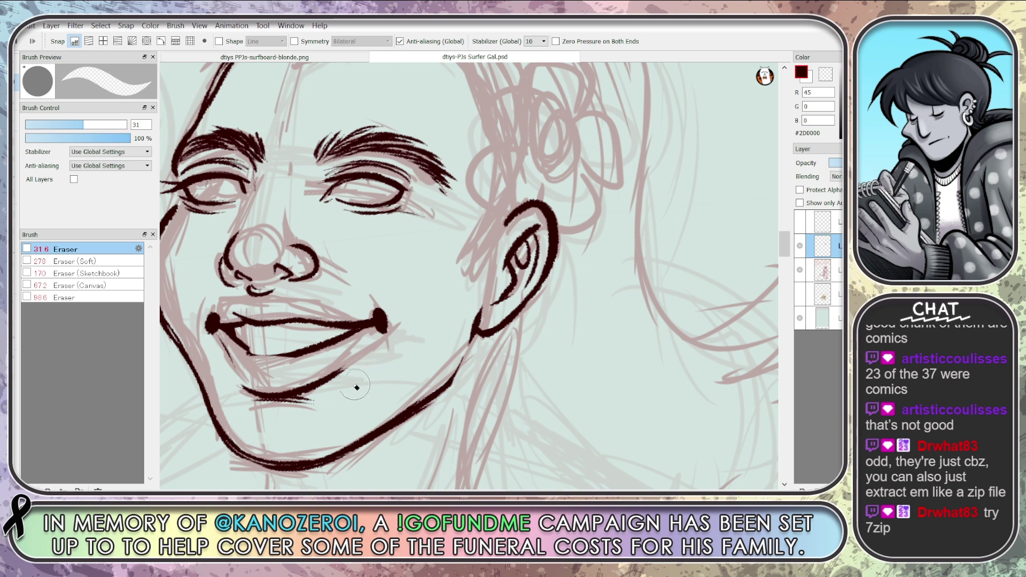
# Erase the round dots at both mouth corners and replace them with short, slanted crease strokes
pyautogui.press('b')
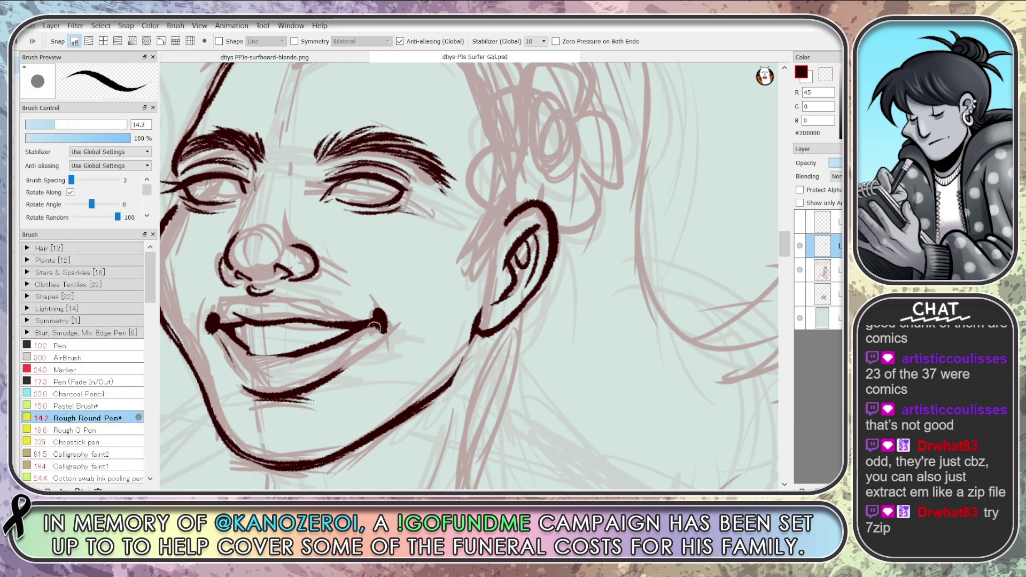
pyautogui.press('e')
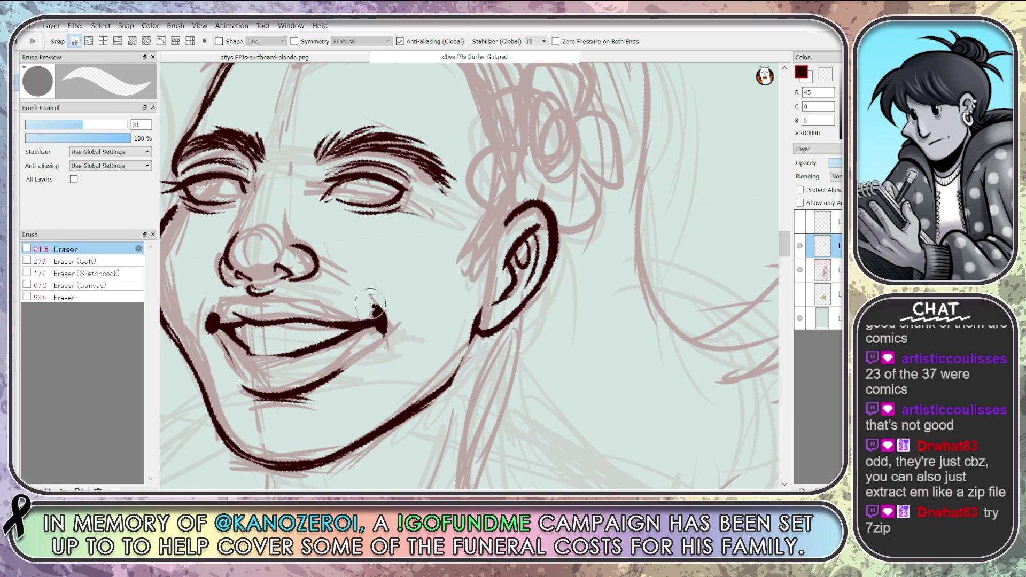
pyautogui.moveTo(374, 305); pyautogui.dragTo(385, 336)
pyautogui.press('b')
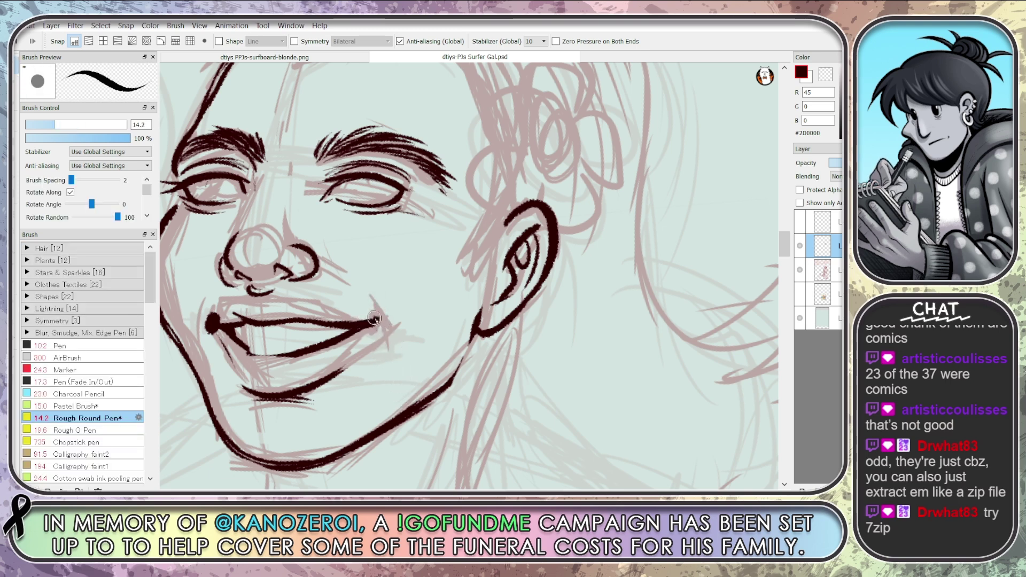
pyautogui.moveTo(380, 324); pyautogui.dragTo(358, 303)
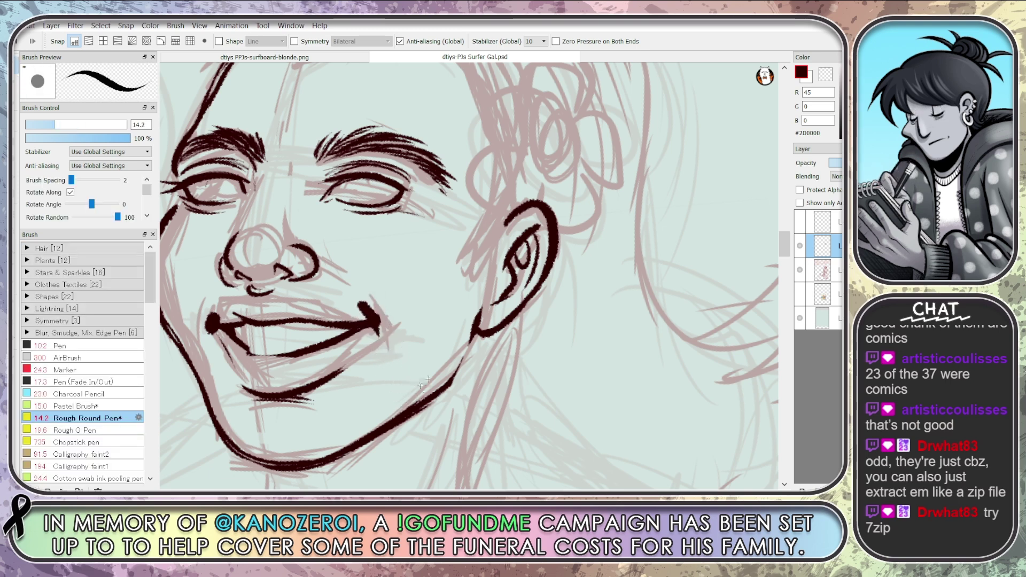
pyautogui.hotkey('ctrl', 'z')
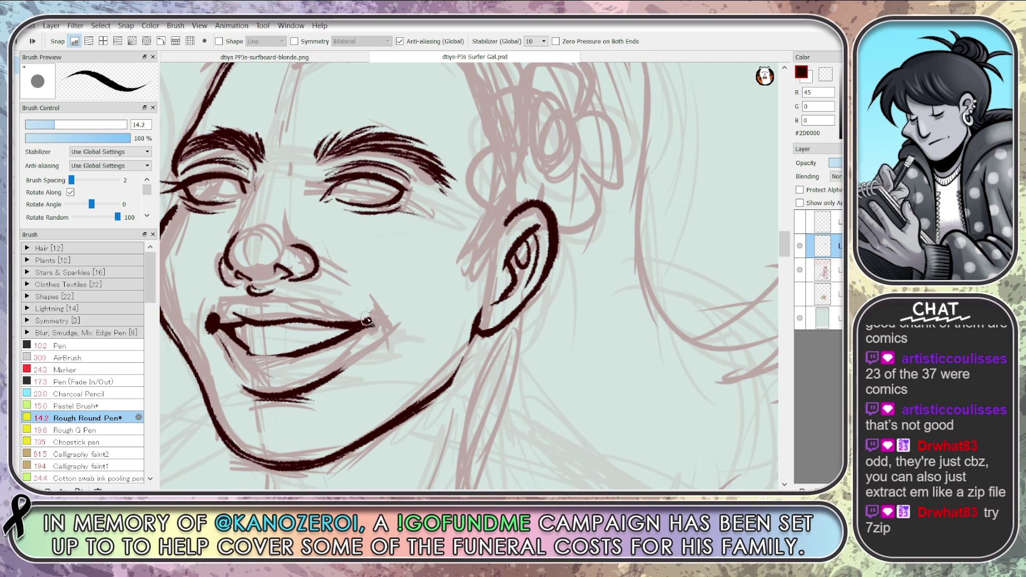
pyautogui.moveTo(360, 309); pyautogui.dragTo(378, 340)
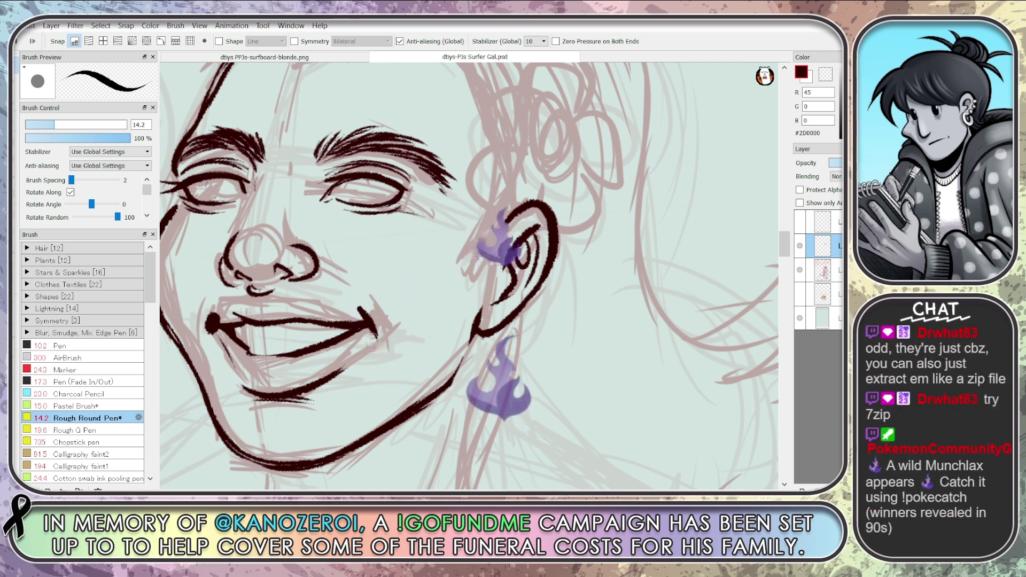
pyautogui.press('e')
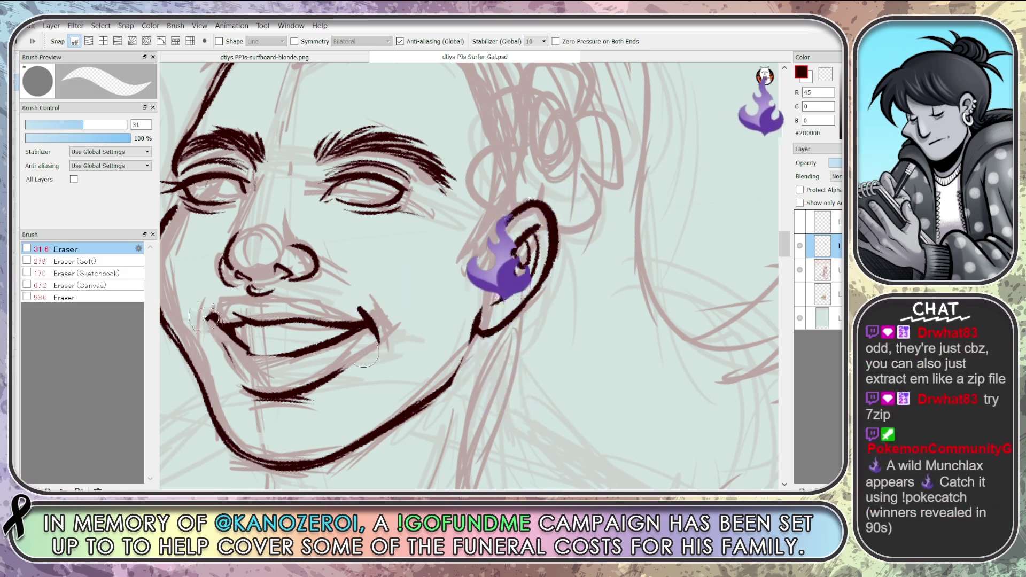
pyautogui.press('b')
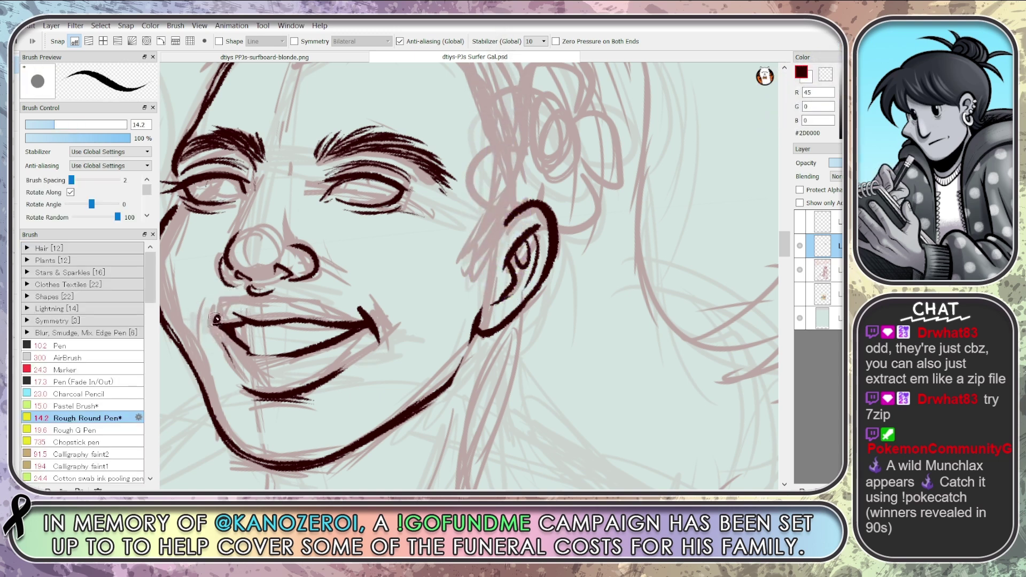
pyautogui.moveTo(220, 308); pyautogui.dragTo(212, 328)
# Darken the nostrils under the nose and refine their edges with the eraser at size 12.3
pyautogui.moveTo(227, 257)
pyautogui.mouseDown()
pyautogui.moveTo(240, 277)
pyautogui.moveTo(286, 273)
pyautogui.moveTo(276, 277)
pyautogui.mouseUp()
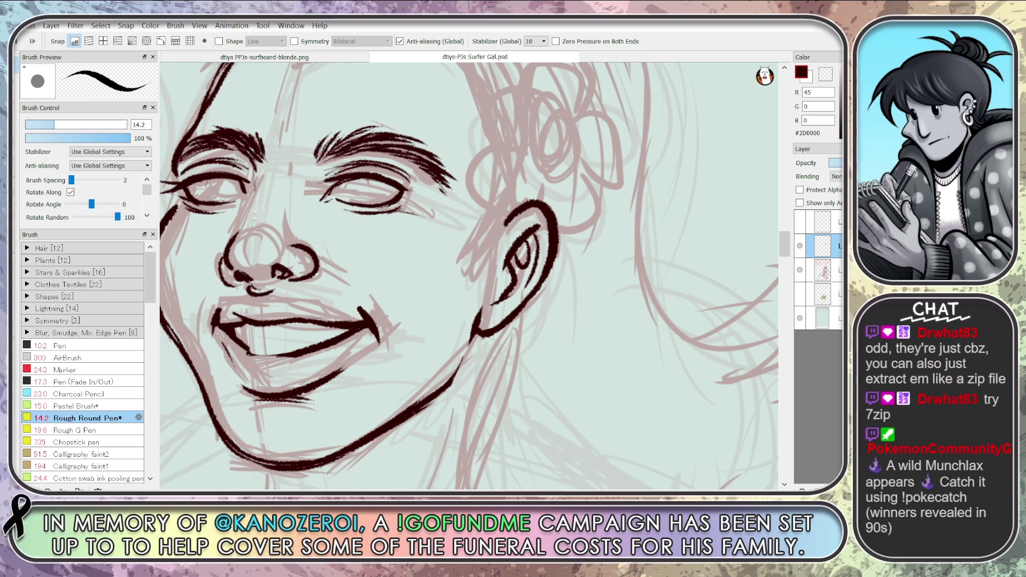
pyautogui.press('e')
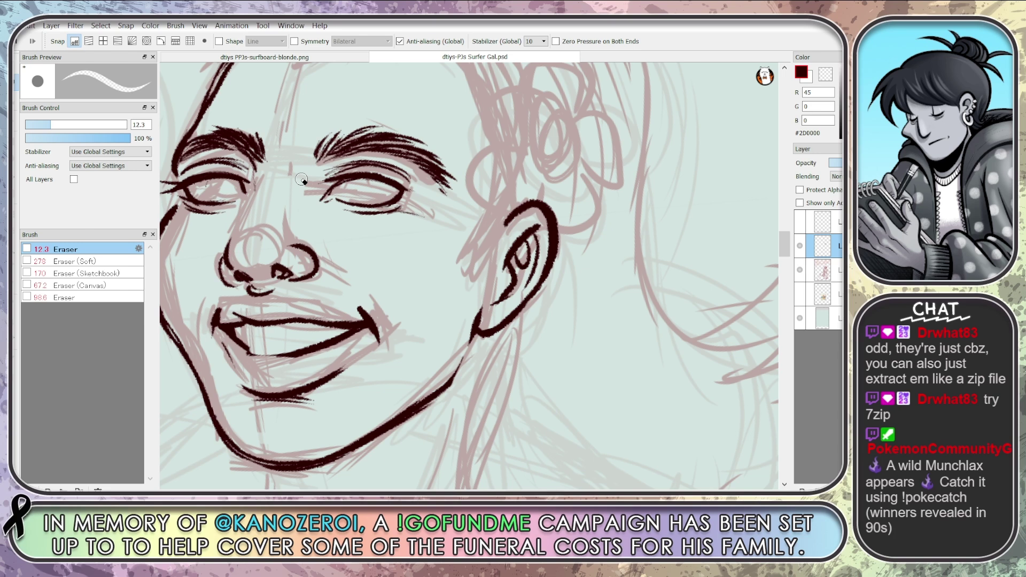
pyautogui.press('b')
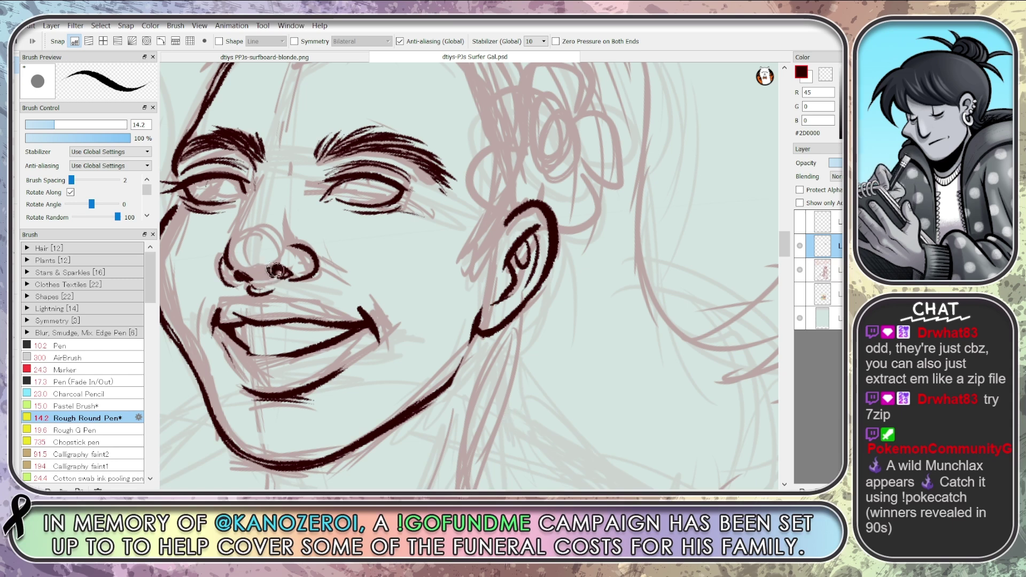
pyautogui.press('e')
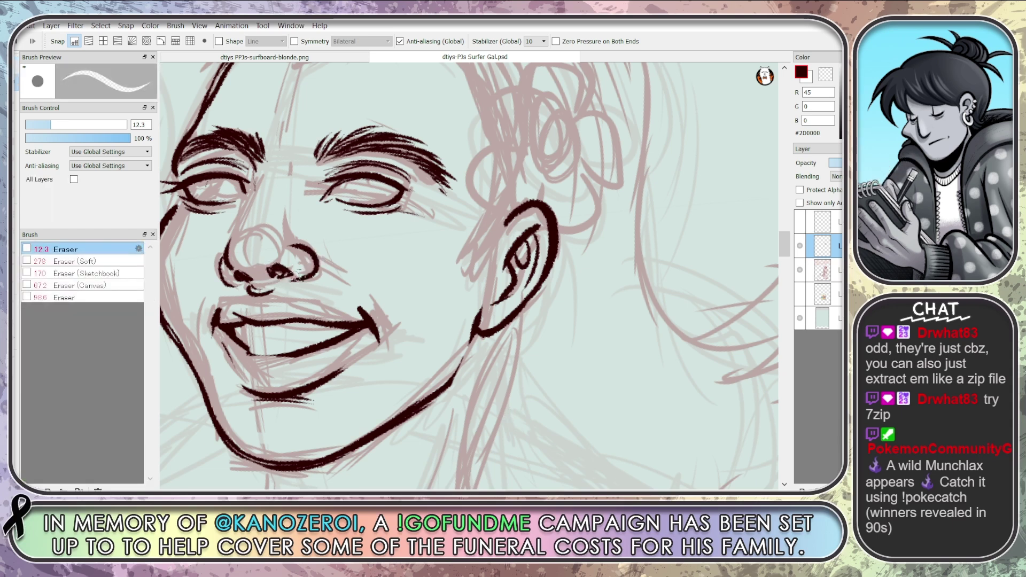
pyautogui.moveTo(294, 272)
pyautogui.mouseDown()
pyautogui.moveTo(263, 262)
pyautogui.moveTo(290, 271)
pyautogui.mouseUp()
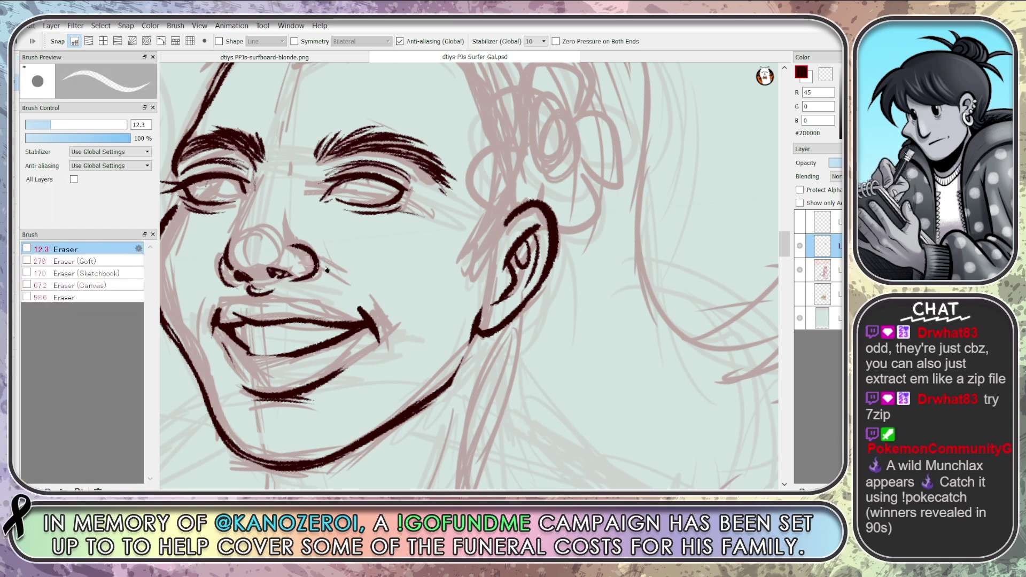
pyautogui.hotkey('ctrl', 'z')
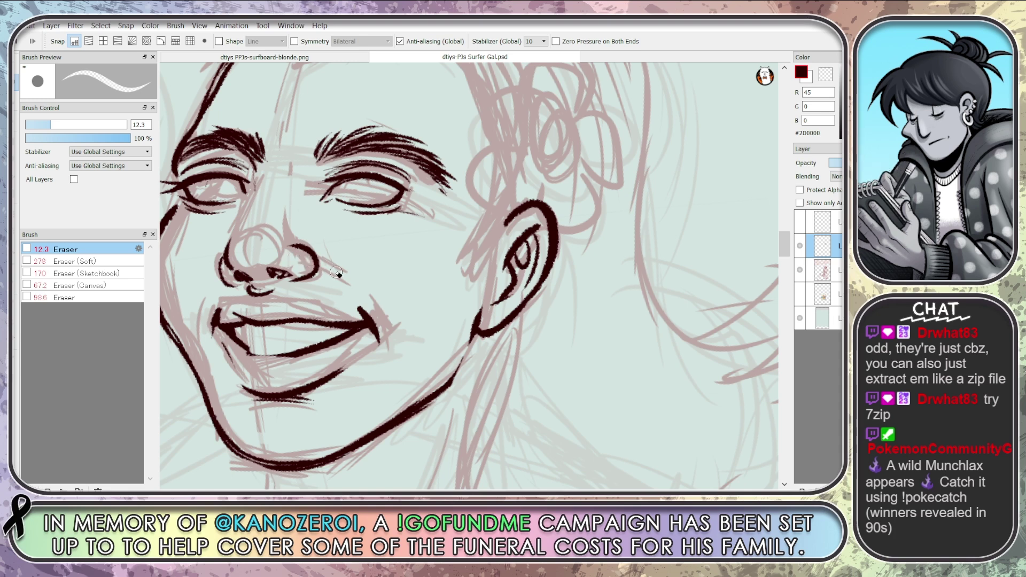
# Lasso the inked mouth, rotate it by -1.3 degrees, apply the transform and deselect
pyautogui.press('m')
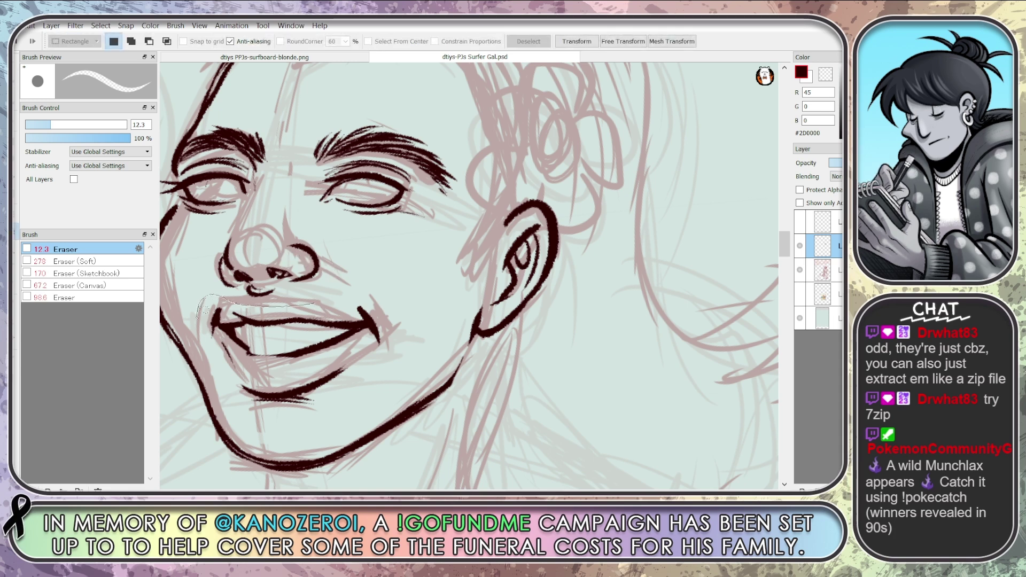
pyautogui.moveTo(204, 310); pyautogui.dragTo(315, 300)
pyautogui.hotkey('ctrl', 't')
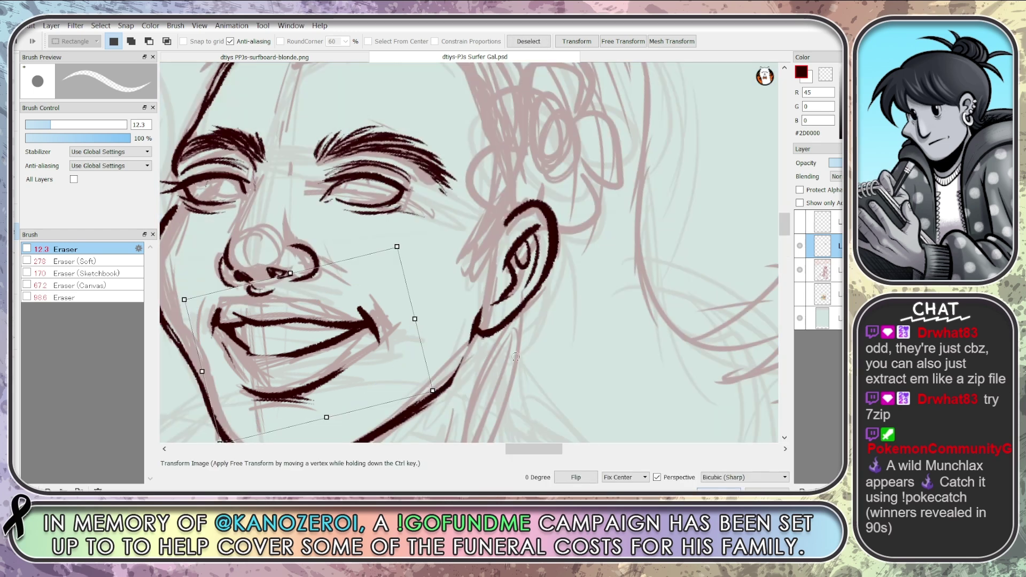
pyautogui.moveTo(473, 343); pyautogui.dragTo(473, 338)
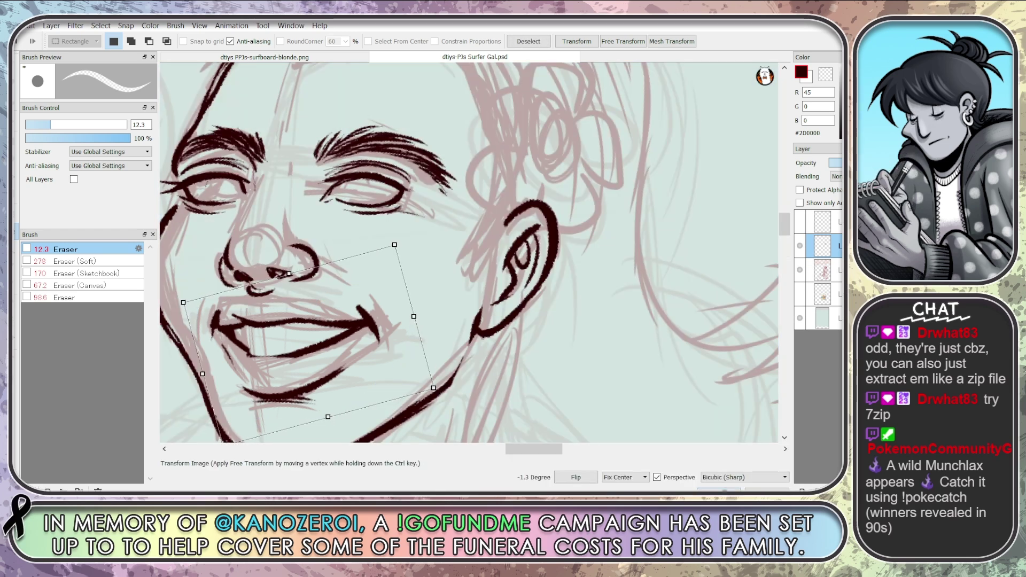
pyautogui.press('Return')
pyautogui.hotkey('ctrl', 'd')
pyautogui.press('b')
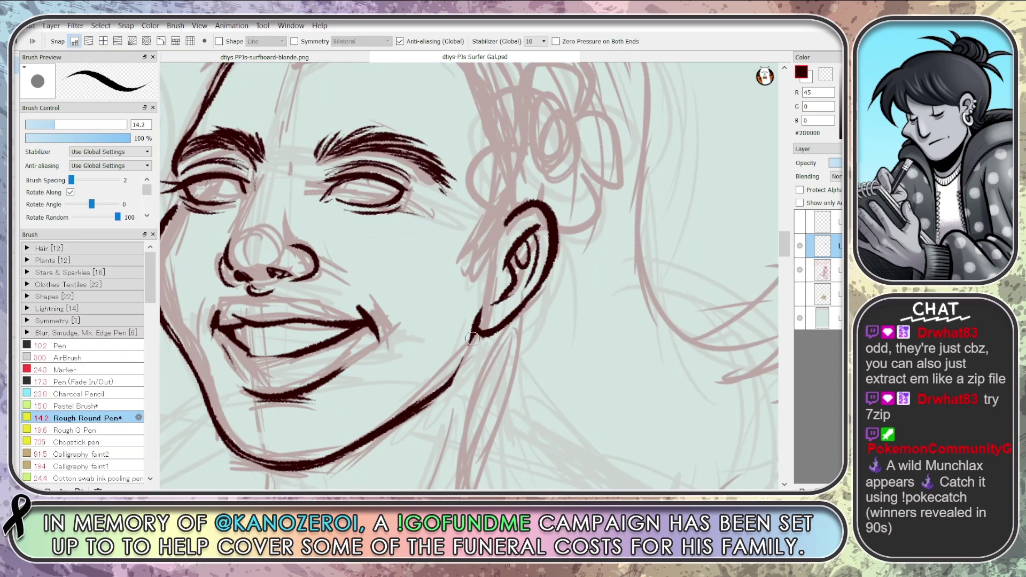
# Ink the large curved strand of the front hair swoop above the forehead and start a second curve behind it
pyautogui.moveTo(624, 459); pyautogui.dragTo(746, 458)
pyautogui.moveTo(787, 251); pyautogui.dragTo(786, 241)
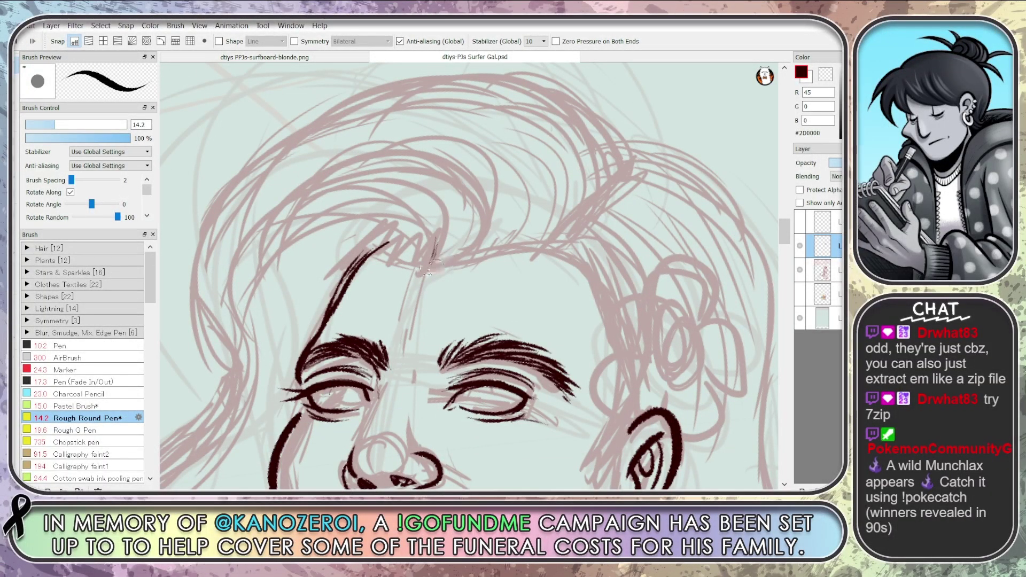
pyautogui.moveTo(422, 266)
pyautogui.mouseDown()
pyautogui.moveTo(461, 238)
pyautogui.moveTo(253, 244)
pyautogui.moveTo(231, 306)
pyautogui.mouseUp()
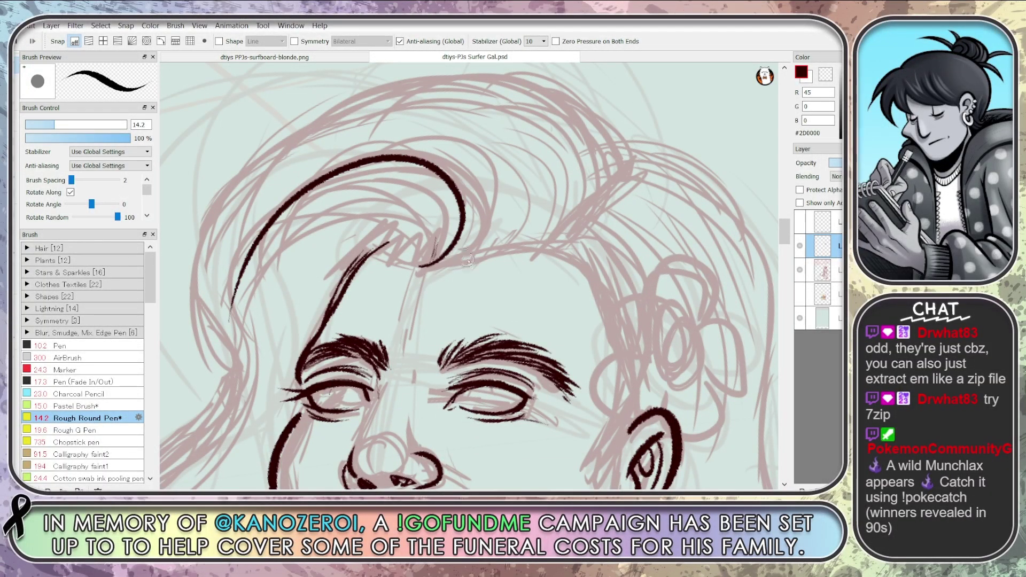
pyautogui.moveTo(424, 266)
pyautogui.mouseDown()
pyautogui.moveTo(494, 221)
pyautogui.moveTo(436, 151)
pyautogui.mouseUp()
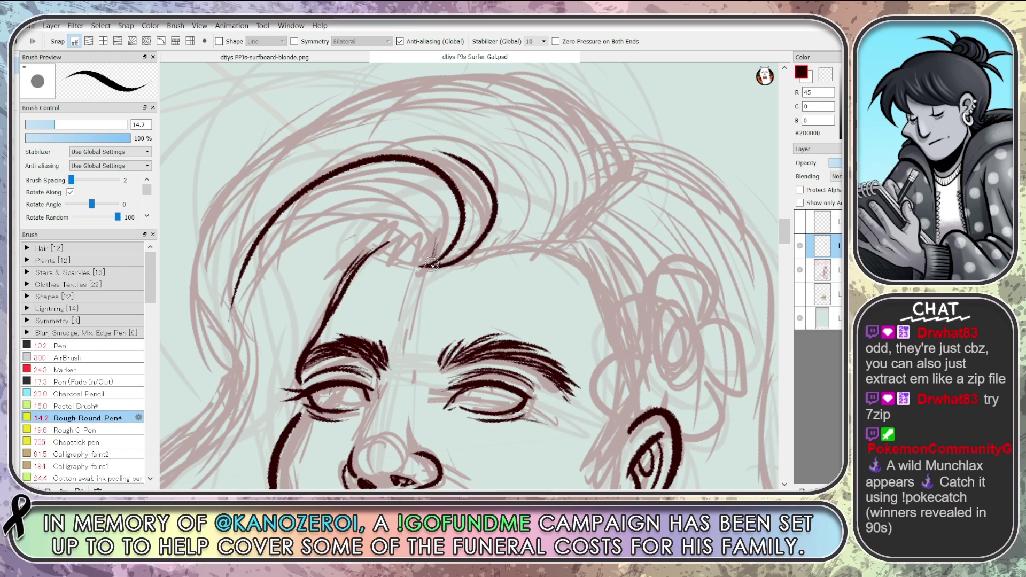
# Ink the hairline beside the swoop with short upswept strokes, ending in a long, thick diagonal strand at the sketched parting
pyautogui.moveTo(434, 268); pyautogui.dragTo(526, 188)
pyautogui.moveTo(489, 258); pyautogui.dragTo(541, 208)
pyautogui.moveTo(525, 250); pyautogui.dragTo(546, 219)
pyautogui.moveTo(538, 250)
pyautogui.mouseDown()
pyautogui.moveTo(561, 224)
pyautogui.moveTo(540, 250)
pyautogui.mouseUp()
pyautogui.moveTo(584, 210); pyautogui.dragTo(560, 248)
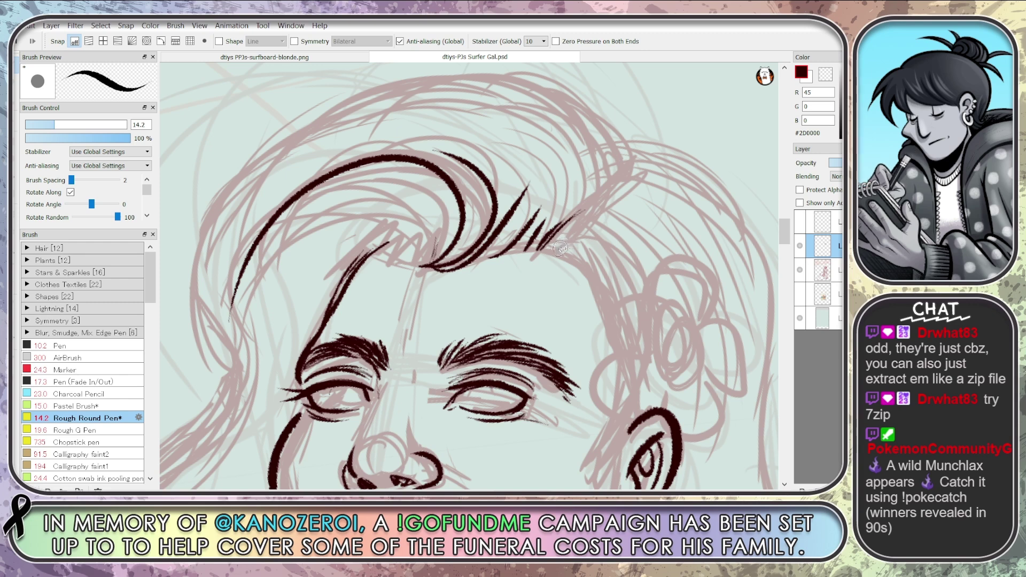
pyautogui.moveTo(597, 202); pyautogui.dragTo(555, 249)
pyautogui.moveTo(621, 181); pyautogui.dragTo(559, 250)
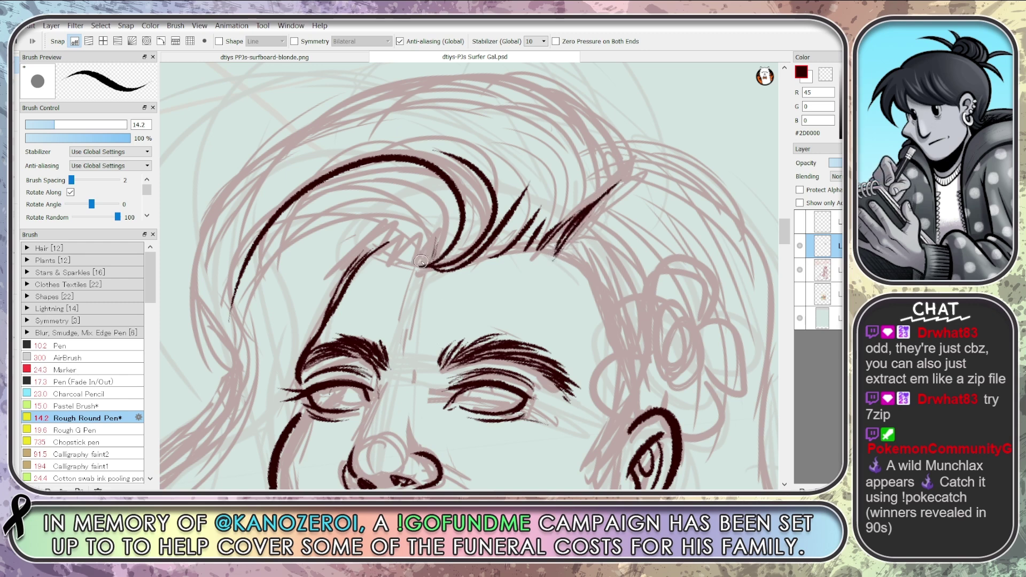
pyautogui.moveTo(432, 261); pyautogui.dragTo(298, 233)
pyautogui.moveTo(427, 262)
pyautogui.mouseDown()
pyautogui.moveTo(415, 194)
pyautogui.moveTo(322, 225)
pyautogui.moveTo(409, 192)
pyautogui.moveTo(388, 189)
pyautogui.moveTo(409, 258)
pyautogui.mouseUp()
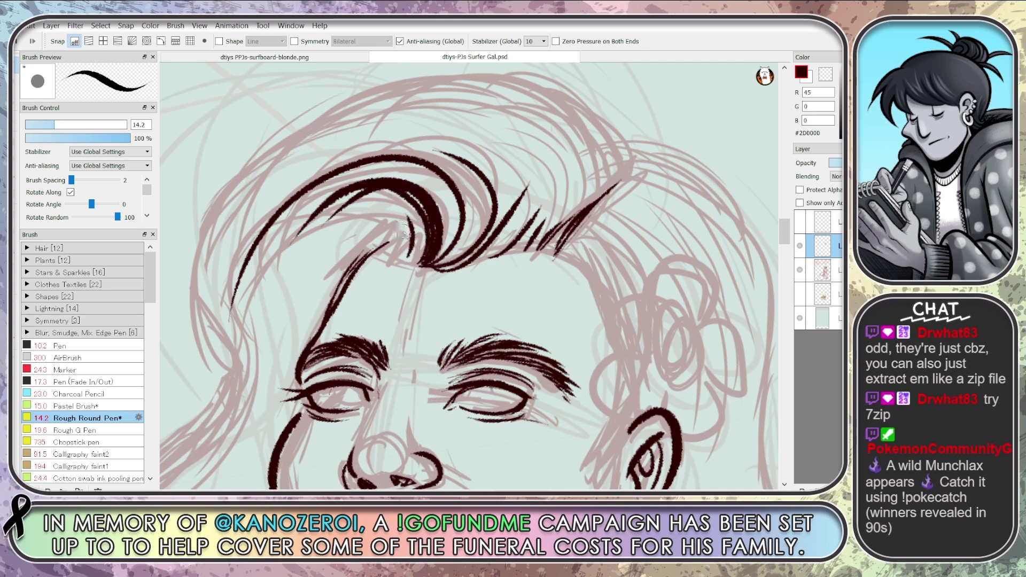
pyautogui.hotkey('ctrl', 'z')
pyautogui.hotkey('ctrl', 'z')
pyautogui.hotkey('ctrl', 'z')
pyautogui.hotkey('ctrl', 'z')
pyautogui.hotkey('ctrl', 'z')
pyautogui.hotkey('ctrl', 'z')
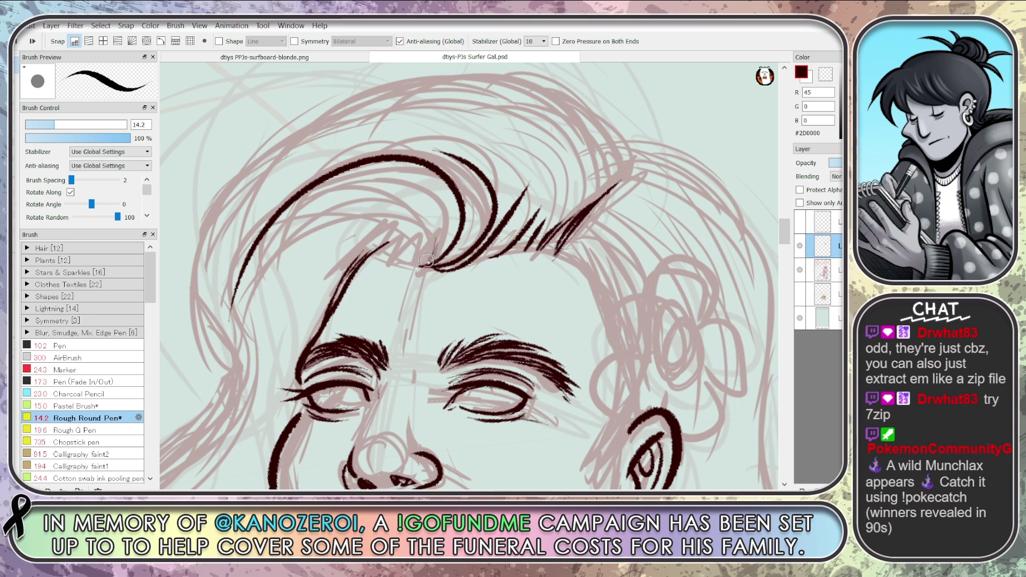
pyautogui.moveTo(427, 262)
pyautogui.mouseDown()
pyautogui.moveTo(435, 239)
pyautogui.moveTo(350, 181)
pyautogui.mouseUp()
pyautogui.moveTo(428, 263); pyautogui.dragTo(355, 179)
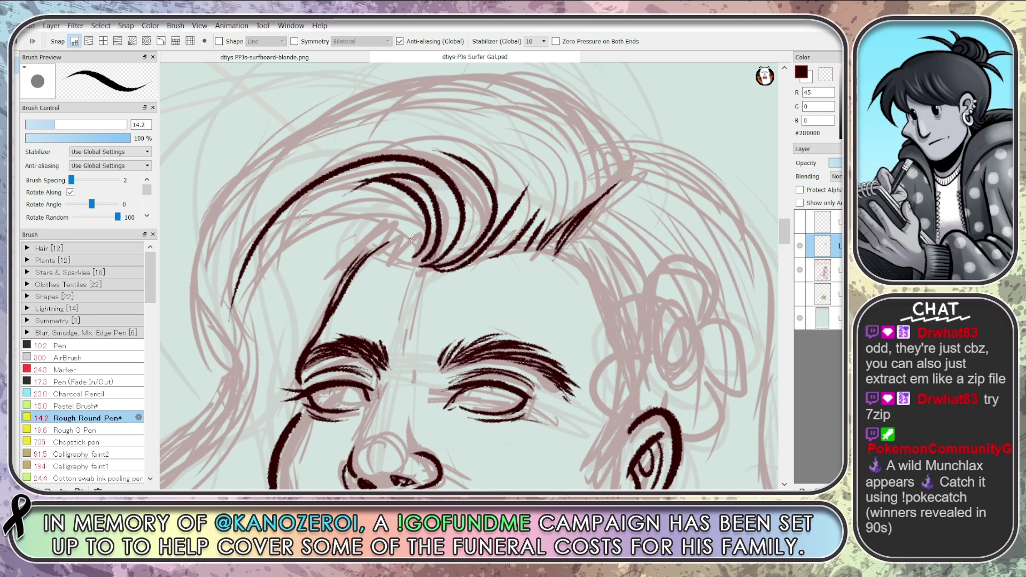
pyautogui.hotkey('ctrl', 'z')
pyautogui.hotkey('ctrl', 'z')
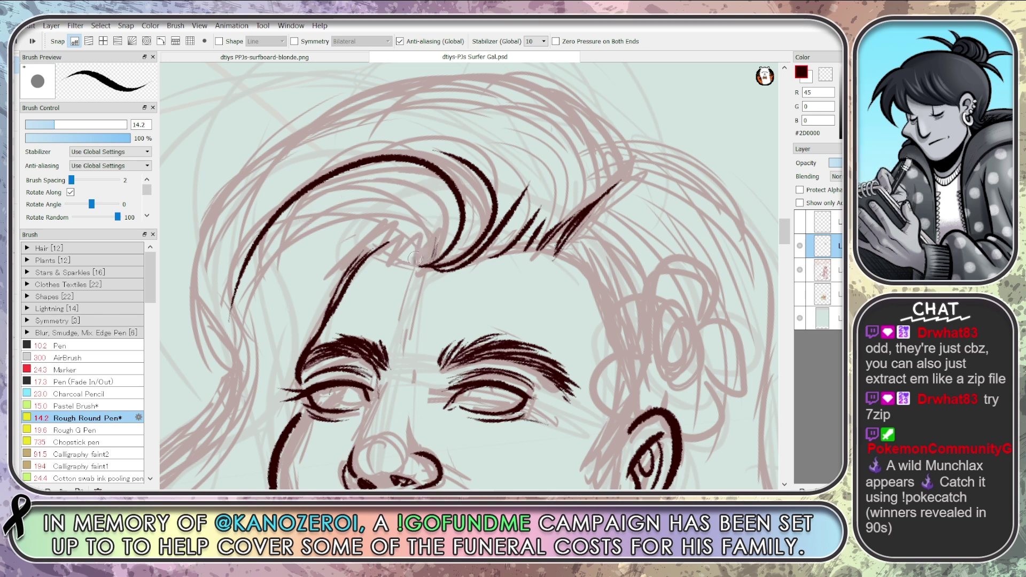
# Fill the inside of the front swoop with tapered, curved strands running from the hairline curl down toward the temple
pyautogui.moveTo(422, 262)
pyautogui.mouseDown()
pyautogui.moveTo(293, 239)
pyautogui.moveTo(380, 179)
pyautogui.moveTo(299, 237)
pyautogui.mouseUp()
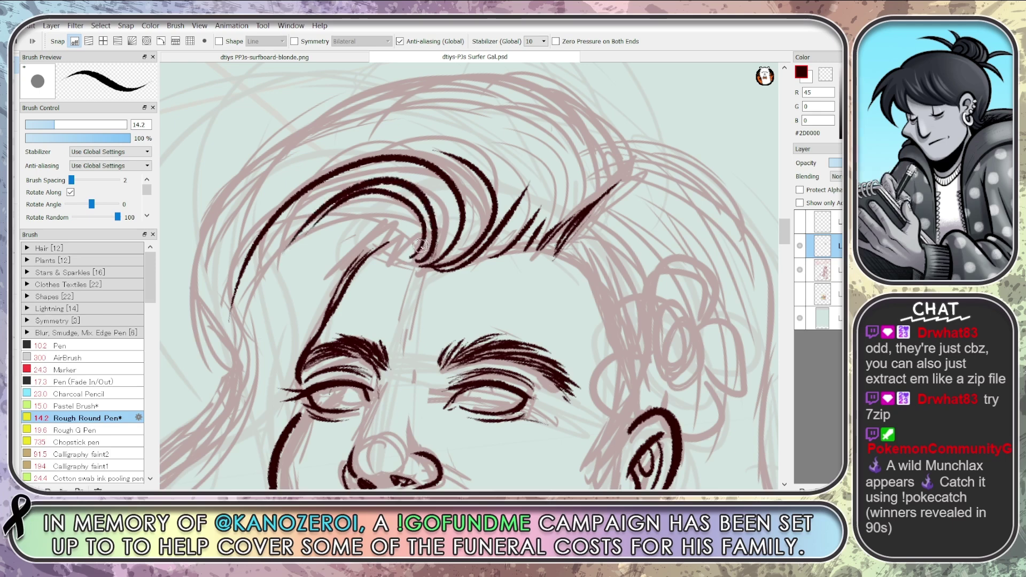
pyautogui.hotkey('ctrl', 'z')
pyautogui.moveTo(414, 257); pyautogui.dragTo(278, 287)
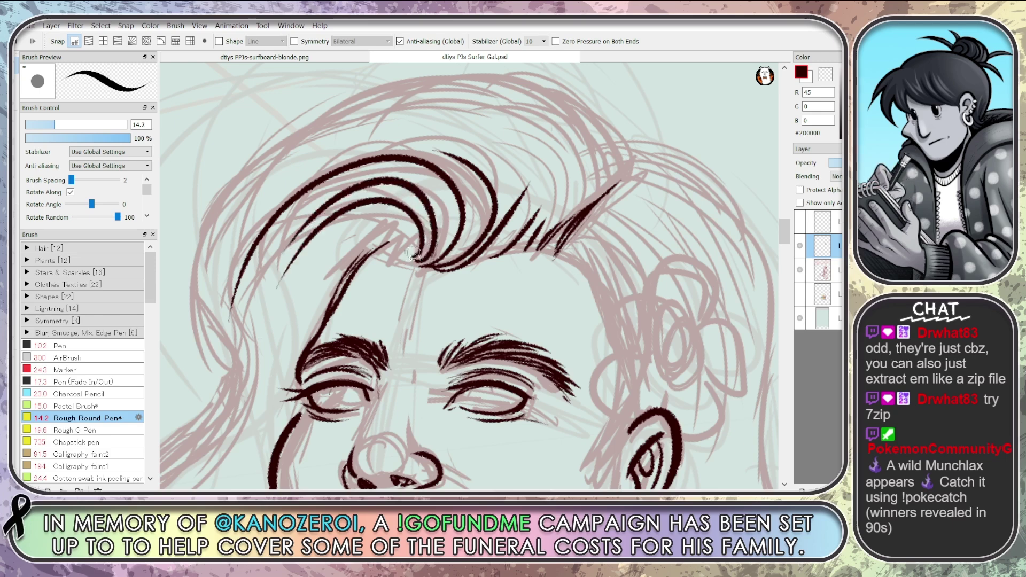
pyautogui.moveTo(409, 249)
pyautogui.mouseDown()
pyautogui.moveTo(335, 224)
pyautogui.moveTo(394, 227)
pyautogui.moveTo(279, 328)
pyautogui.moveTo(269, 389)
pyautogui.mouseUp()
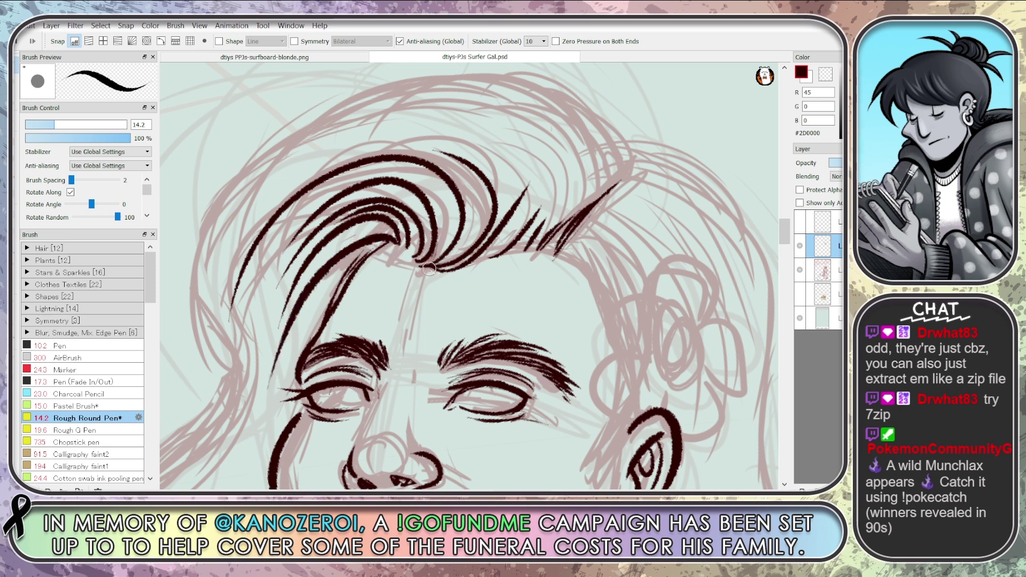
# Ink the outer contour of the front swoop and thicken its curl down to the hairline
pyautogui.moveTo(429, 269)
pyautogui.mouseDown()
pyautogui.moveTo(461, 261)
pyautogui.moveTo(284, 192)
pyautogui.mouseUp()
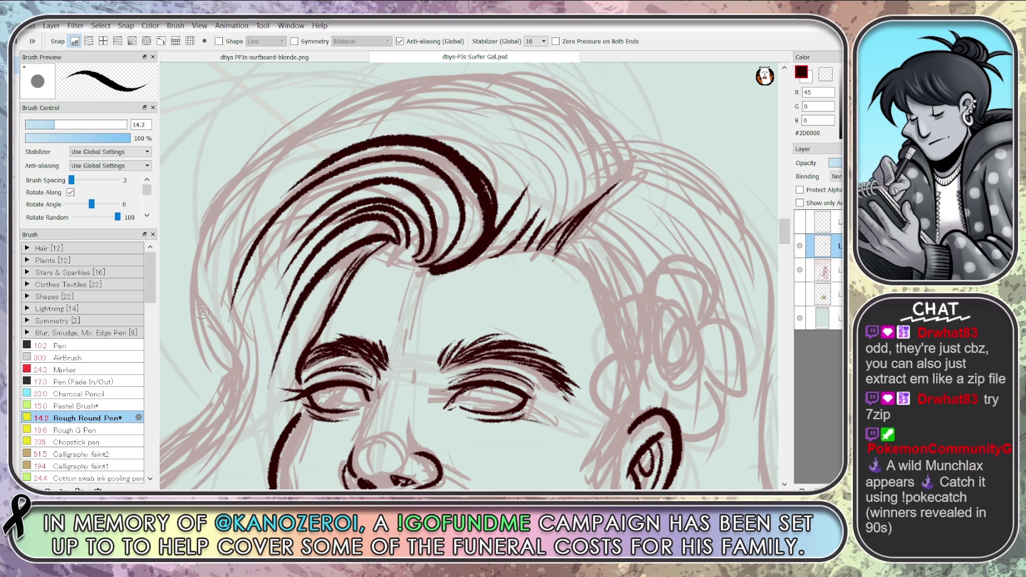
pyautogui.moveTo(475, 173); pyautogui.dragTo(488, 234)
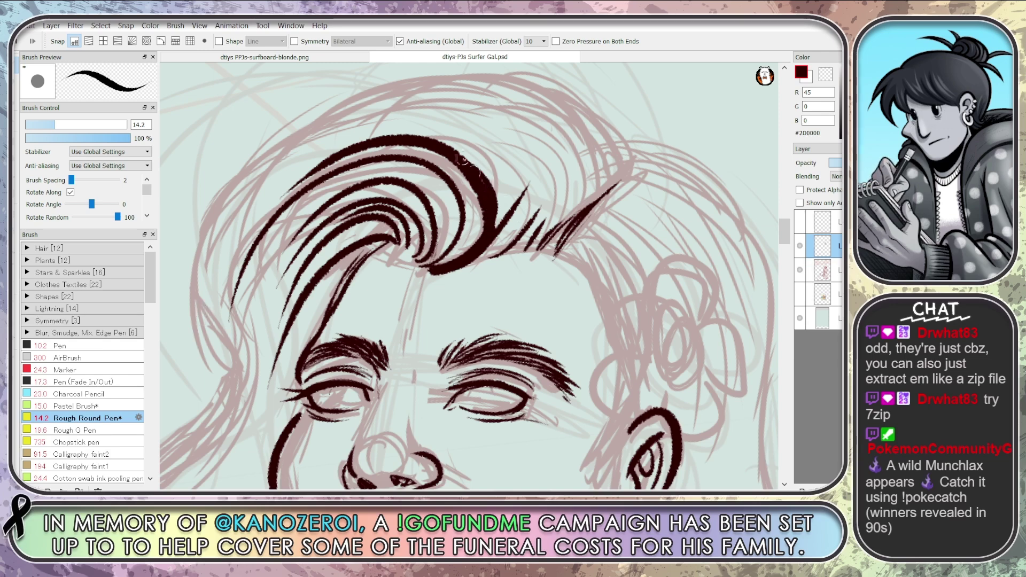
pyautogui.scroll(-5, 791, 236)
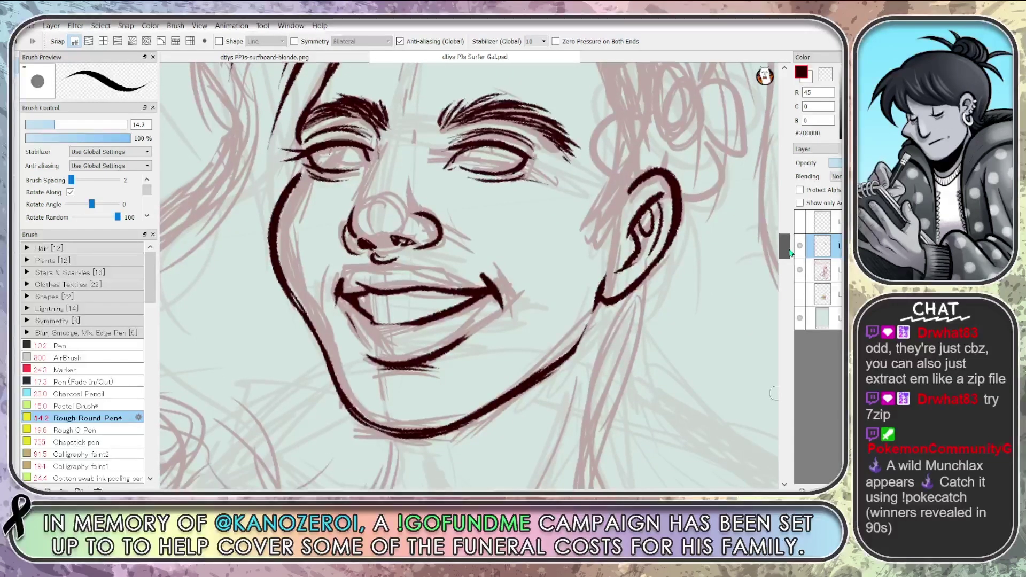
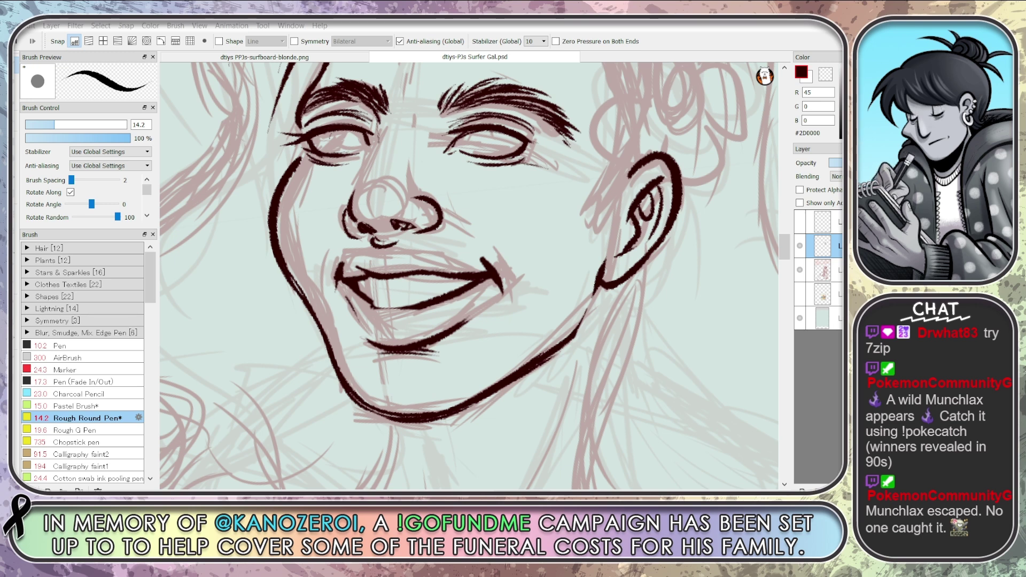
# Set the Rough Round Pen's size to 16 and ink the neck line and the collarbones over the sketch
pyautogui.scroll(-4, 411, 393)
pyautogui.scroll(-3, 423, 414)
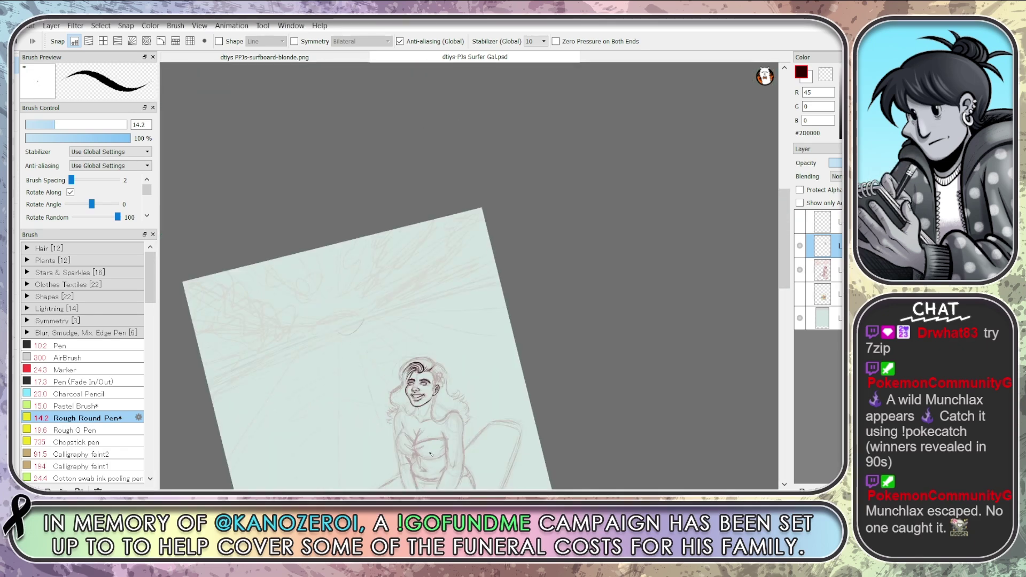
pyautogui.scroll(3, 436, 469)
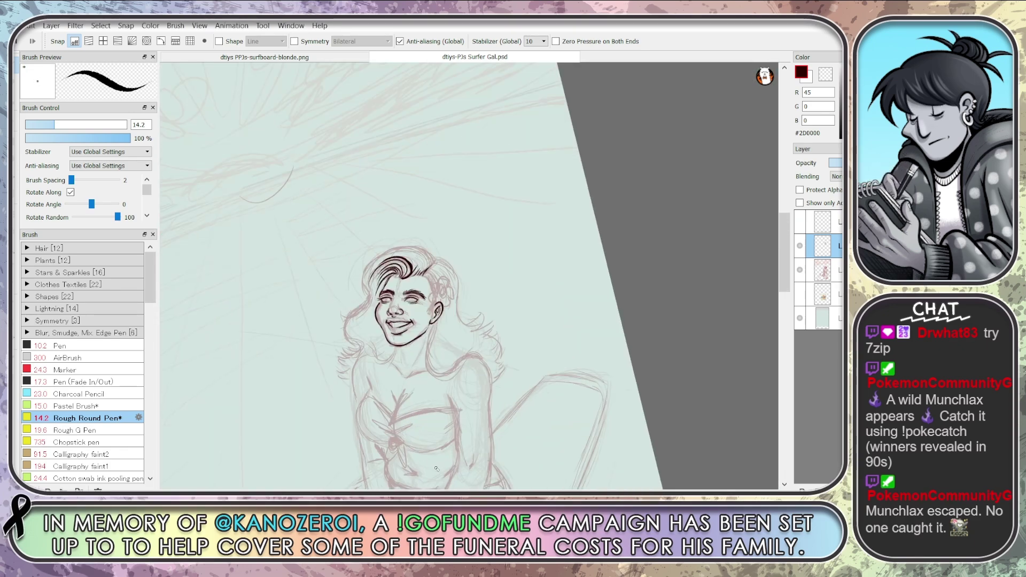
pyautogui.scroll(2, 397, 378)
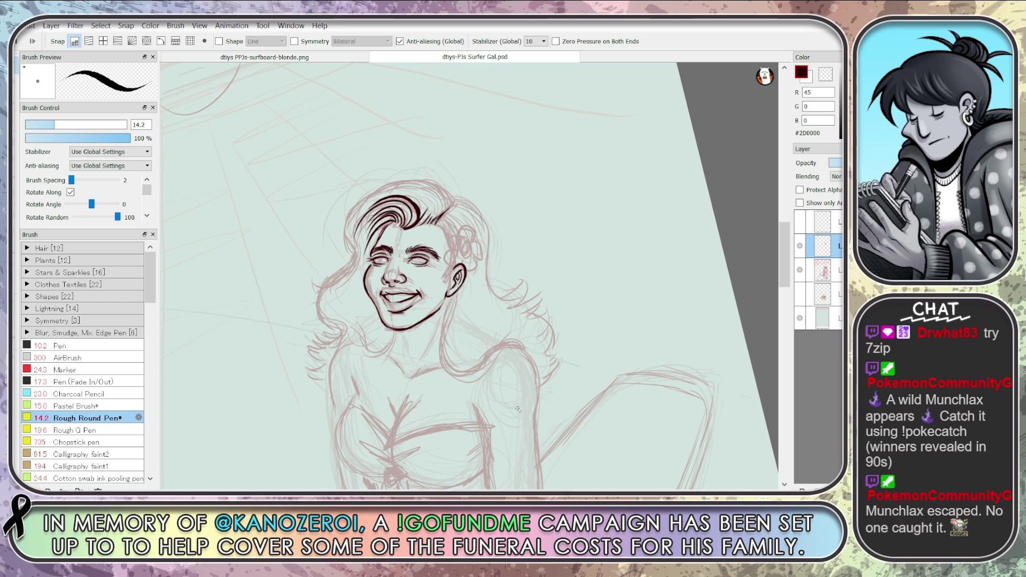
pyautogui.scroll(-1, 404, 422)
pyautogui.scroll(2, 404, 422)
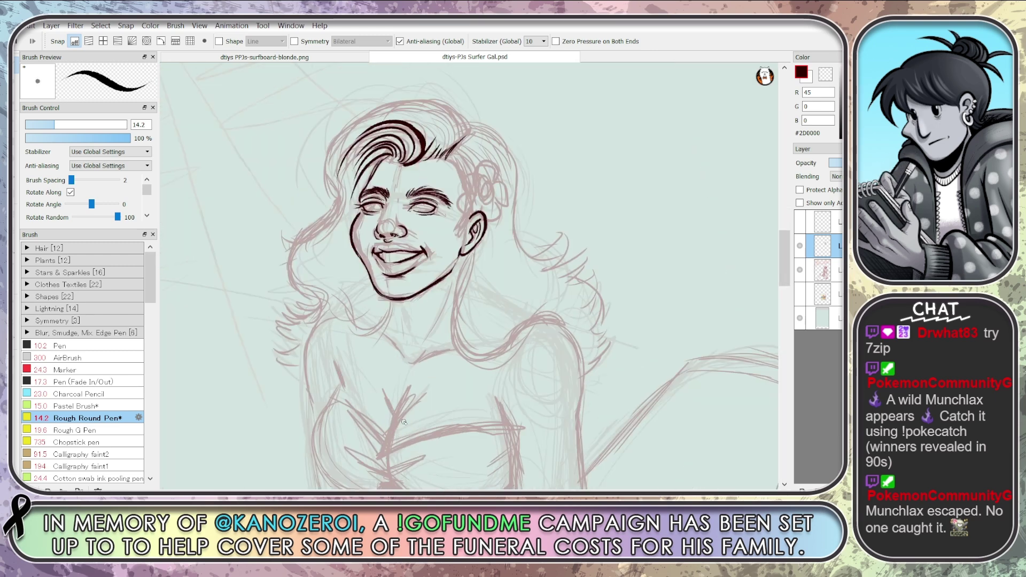
pyautogui.moveTo(785, 263); pyautogui.dragTo(786, 271)
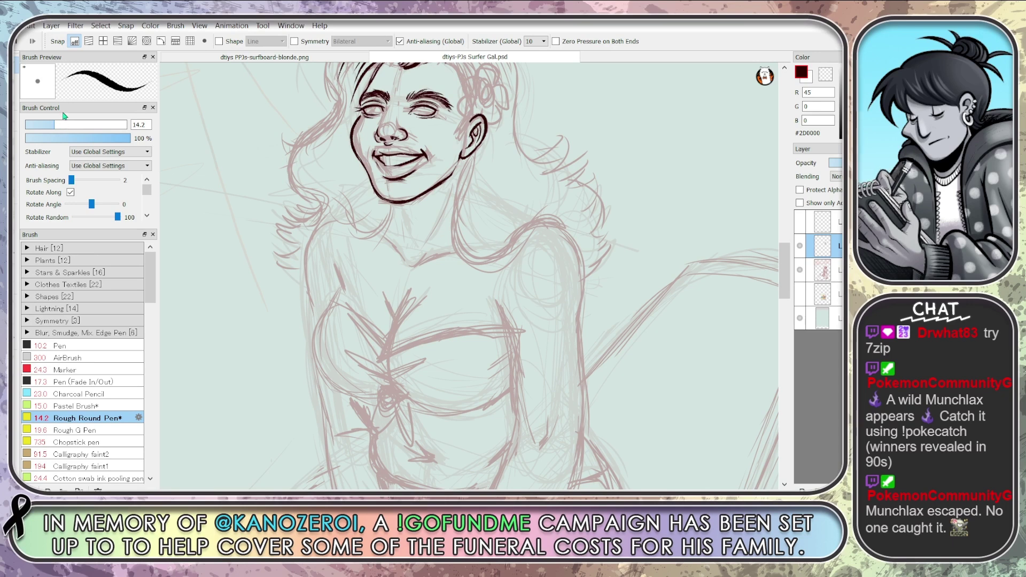
pyautogui.moveTo(147, 125); pyautogui.dragTo(124, 127)
pyautogui.write('1')
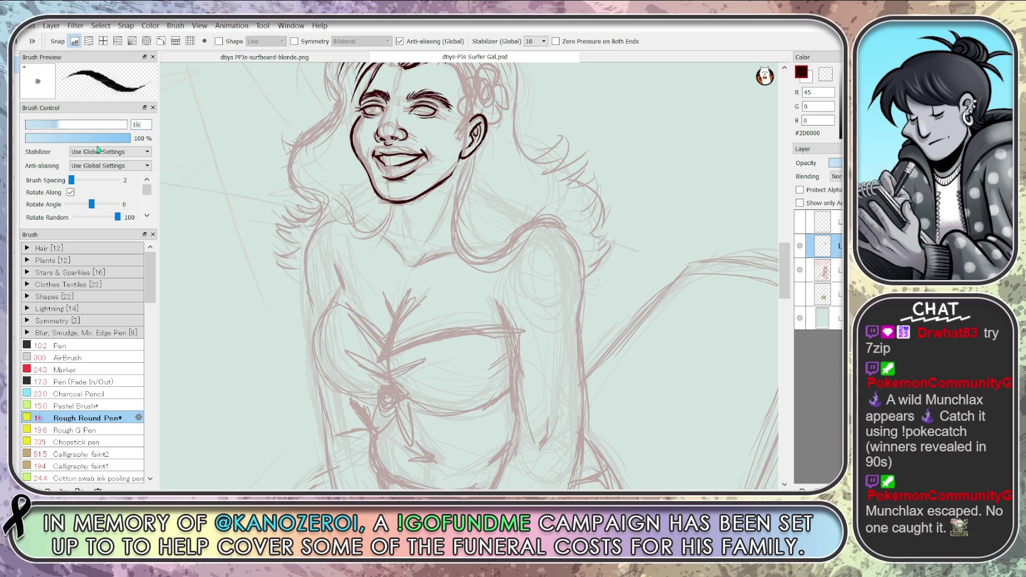
pyautogui.write('06')
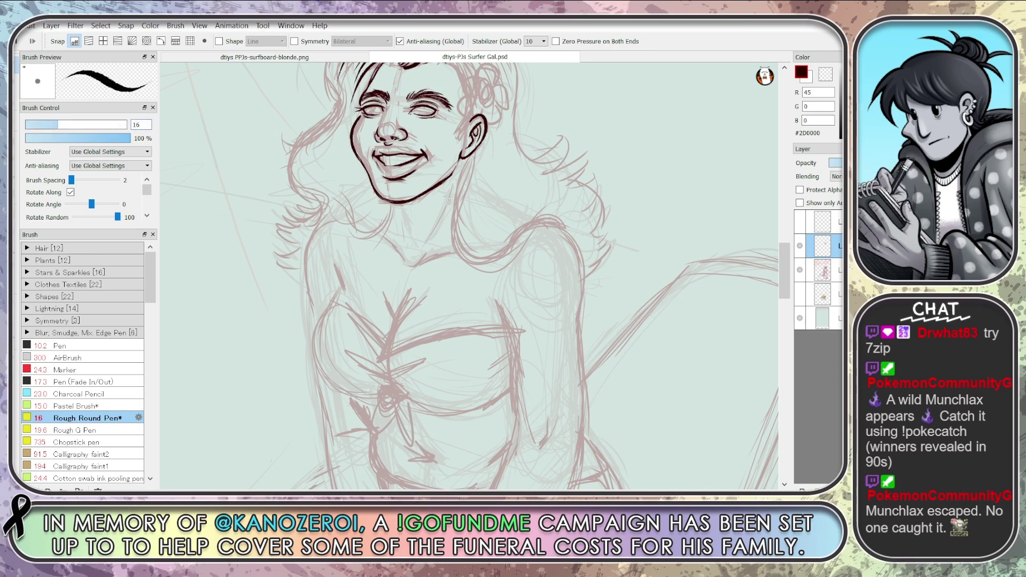
pyautogui.moveTo(450, 185)
pyautogui.mouseDown()
pyautogui.moveTo(414, 247)
pyautogui.moveTo(471, 250)
pyautogui.mouseUp()
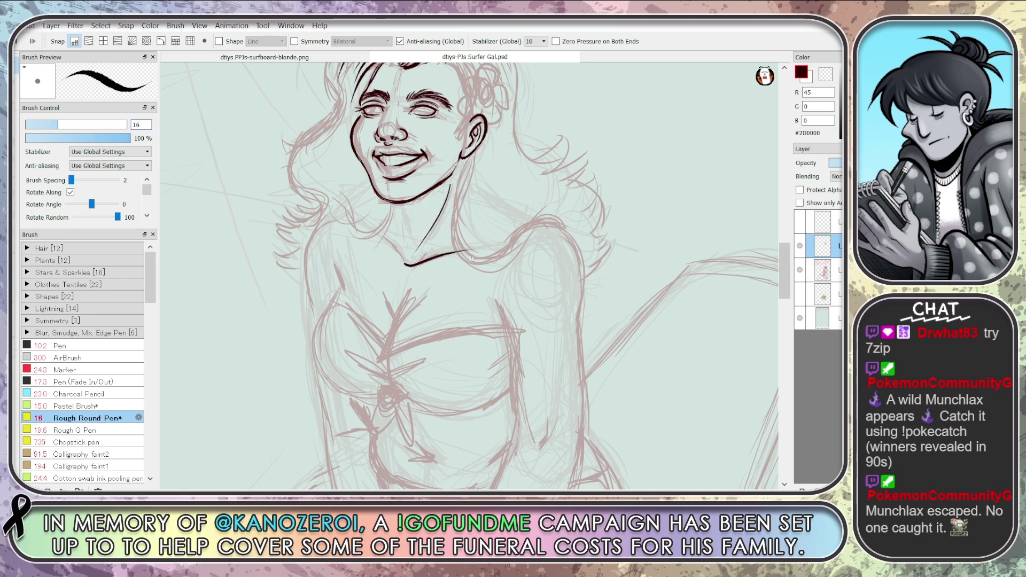
pyautogui.moveTo(380, 235); pyautogui.dragTo(405, 262)
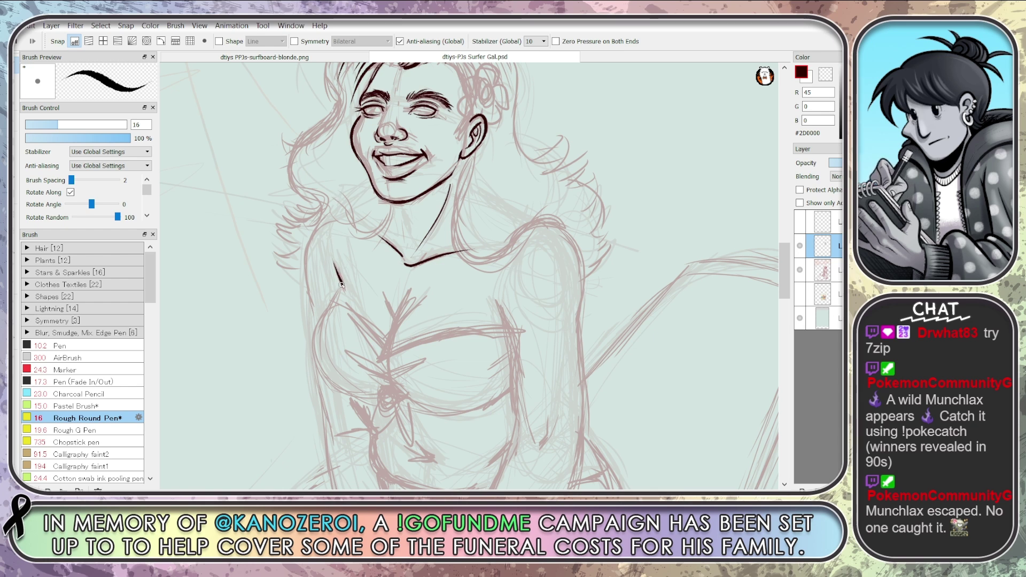
# Ink the armpit creases on both sides of the chest and a short stroke from the far crease down to the bikini top
pyautogui.moveTo(329, 265)
pyautogui.mouseDown()
pyautogui.moveTo(346, 289)
pyautogui.moveTo(324, 310)
pyautogui.moveTo(347, 401)
pyautogui.mouseUp()
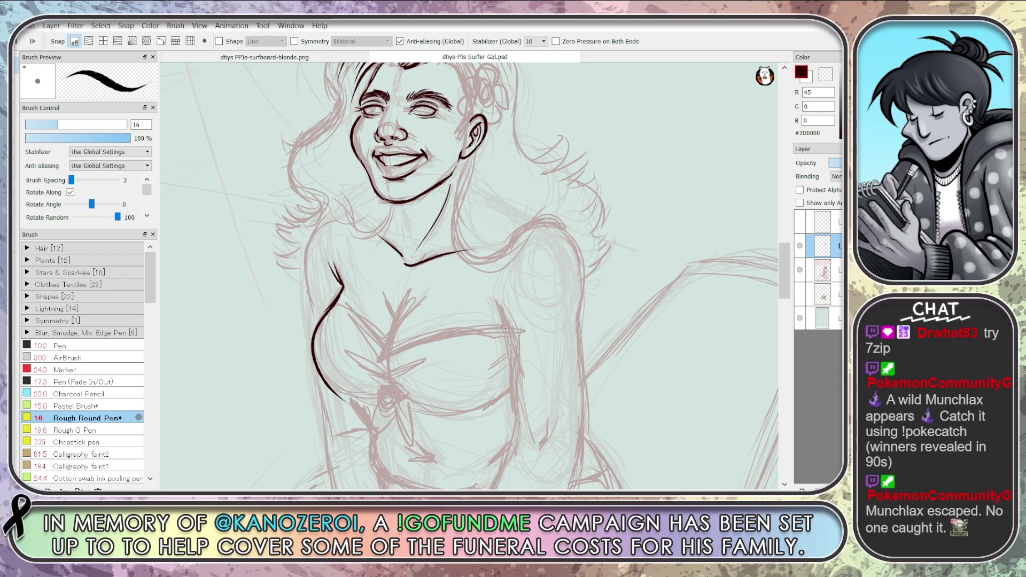
pyautogui.moveTo(505, 329)
pyautogui.mouseDown()
pyautogui.moveTo(499, 303)
pyautogui.moveTo(507, 328)
pyautogui.mouseUp()
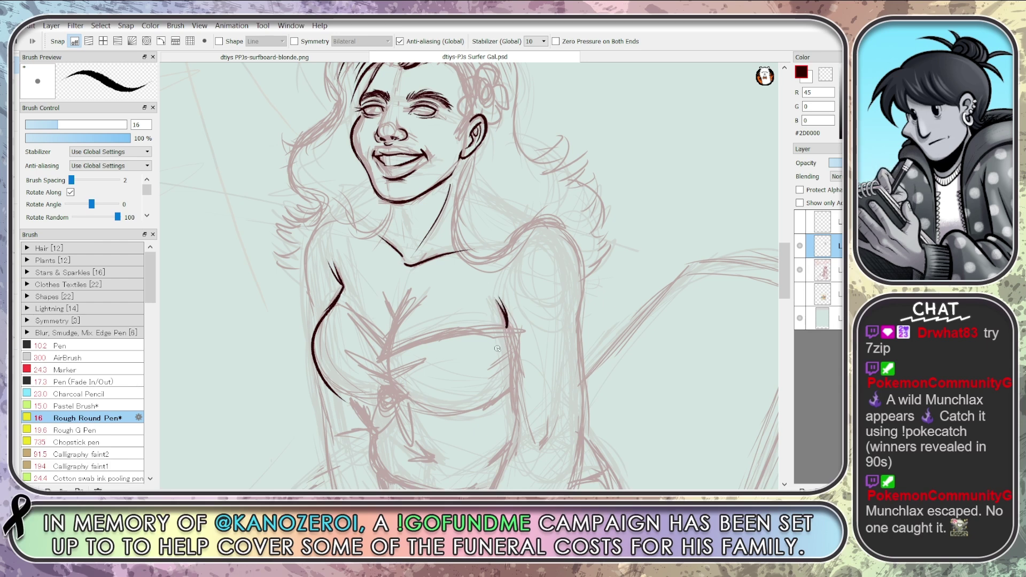
pyautogui.hotkey('ctrl', 'z')
pyautogui.hotkey('ctrl', 'z')
pyautogui.hotkey('ctrl', 'z')
pyautogui.hotkey('ctrl', 'z')
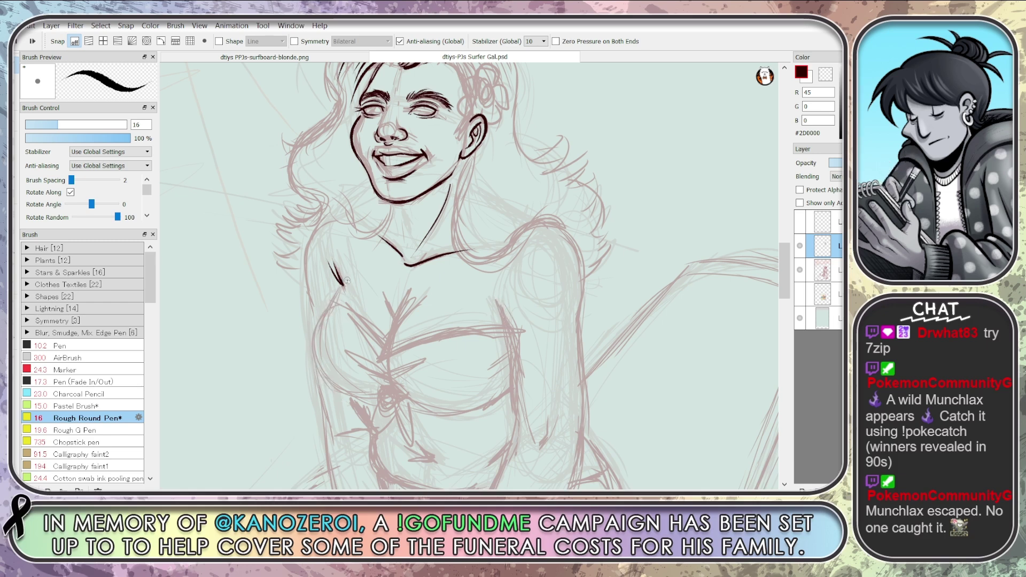
pyautogui.moveTo(344, 286); pyautogui.dragTo(325, 313)
pyautogui.hotkey('ctrl', 'z')
pyautogui.hotkey('ctrl', 'z')
pyautogui.hotkey('ctrl', 'z')
pyautogui.moveTo(490, 295); pyautogui.dragTo(505, 324)
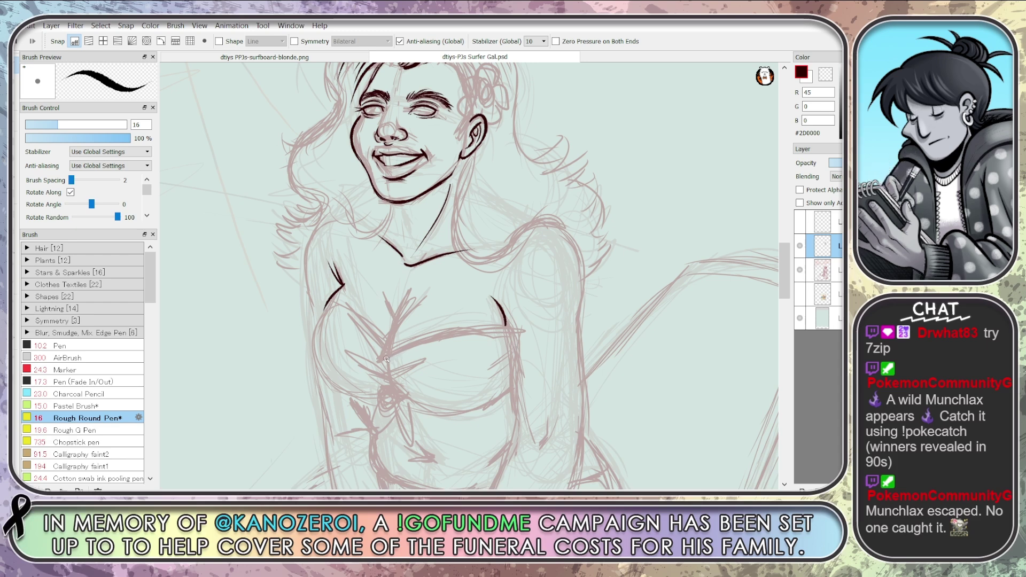
# Ink the bikini top's neckline with a thick curve over the near cup and a shorter one over the far cup
pyautogui.moveTo(512, 328); pyautogui.dragTo(368, 369)
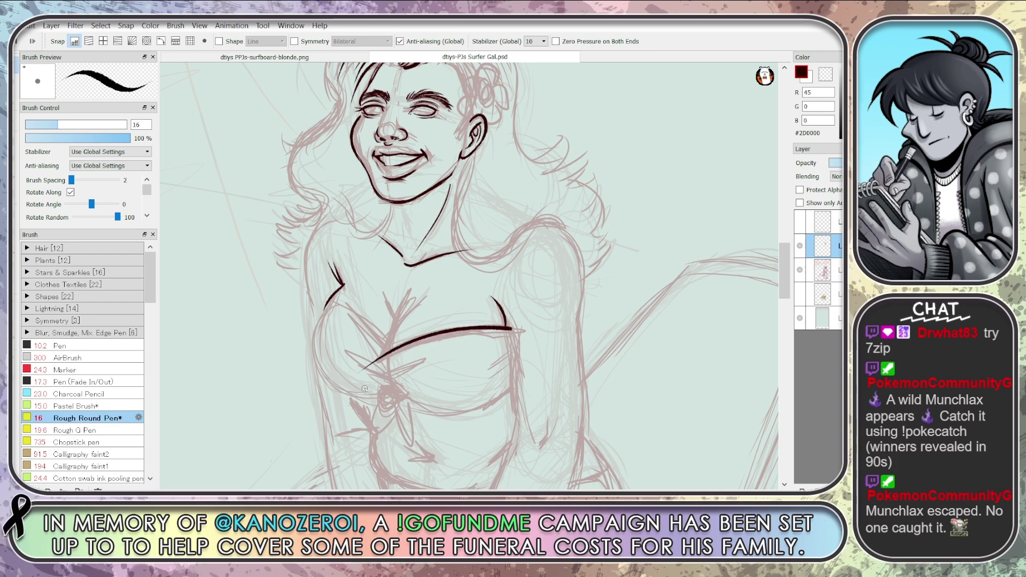
pyautogui.hotkey('ctrl', 'z')
pyautogui.moveTo(512, 328); pyautogui.dragTo(398, 357)
pyautogui.hotkey('ctrl', 'z')
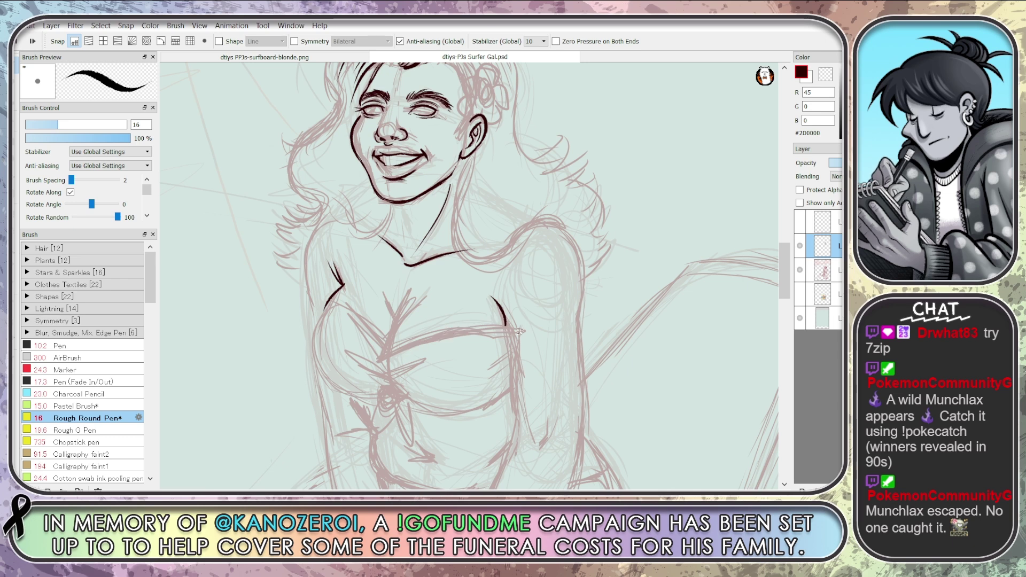
pyautogui.moveTo(511, 330); pyautogui.dragTo(389, 353)
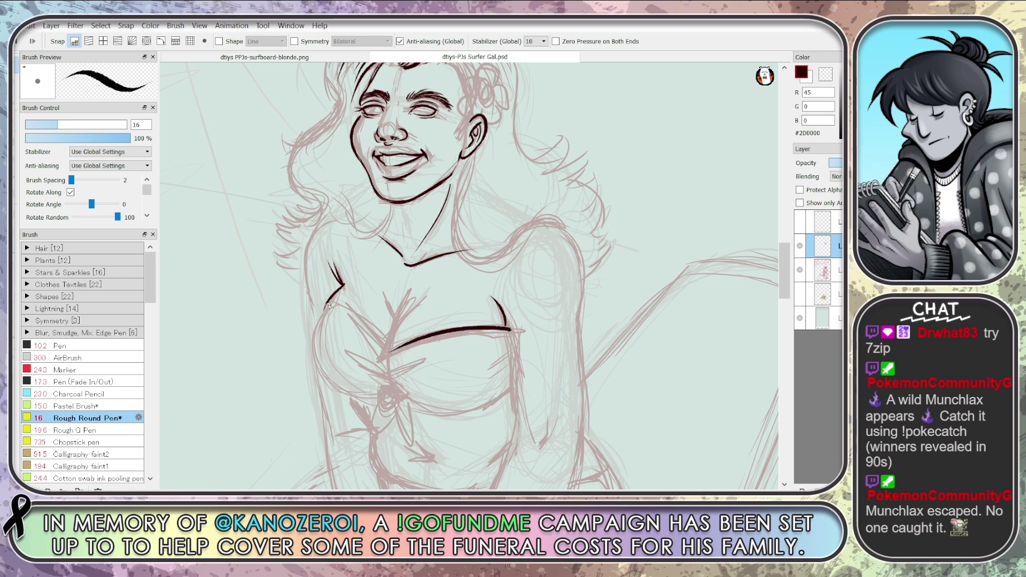
pyautogui.moveTo(328, 306); pyautogui.dragTo(384, 342)
pyautogui.hotkey('ctrl', 'z')
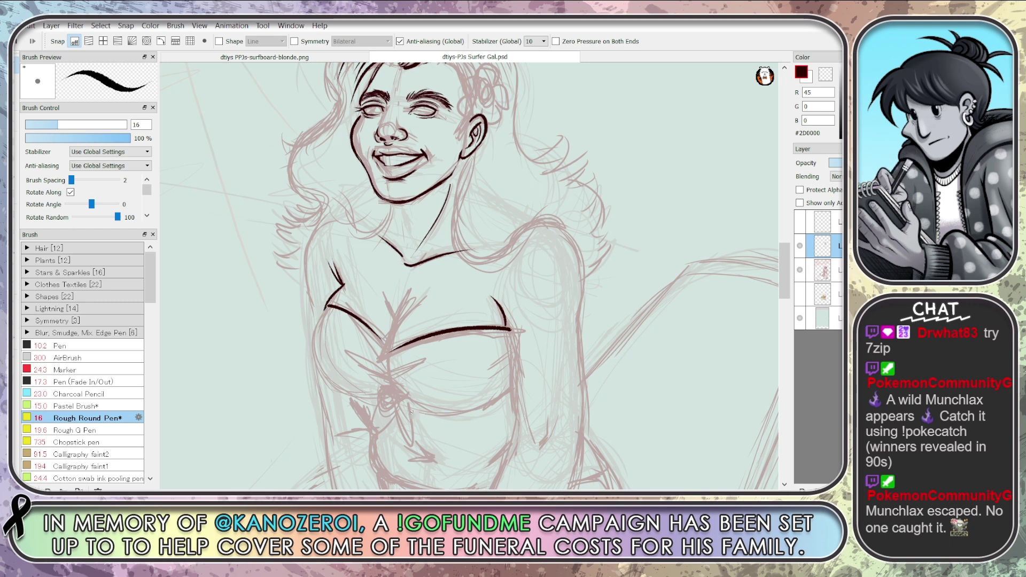
# Try to ink the curved lower edge of the near cup from the center knot to the side of the torso
pyautogui.moveTo(368, 375)
pyautogui.mouseDown()
pyautogui.moveTo(454, 415)
pyautogui.moveTo(524, 381)
pyautogui.mouseUp()
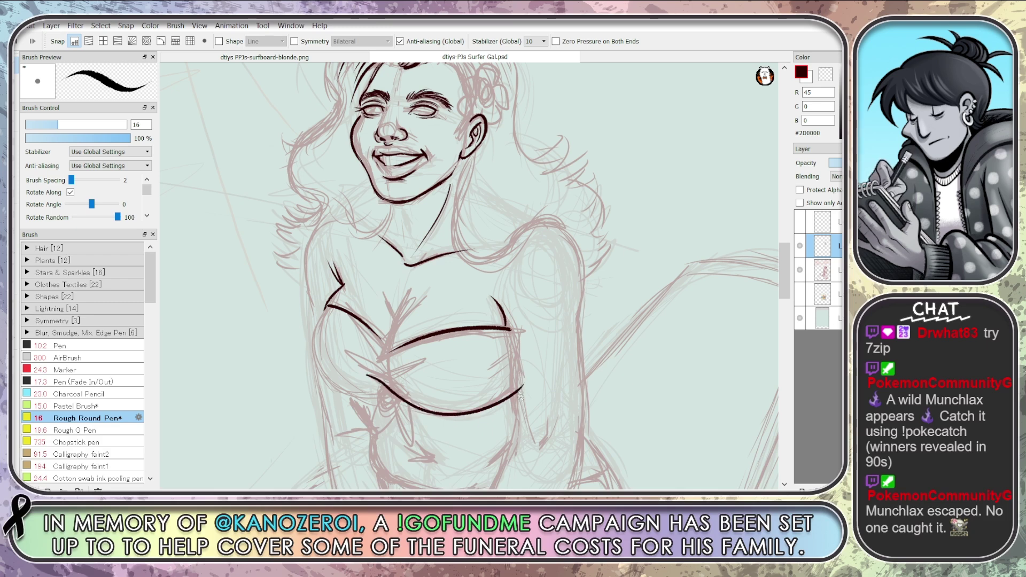
pyautogui.hotkey('ctrl', 'z')
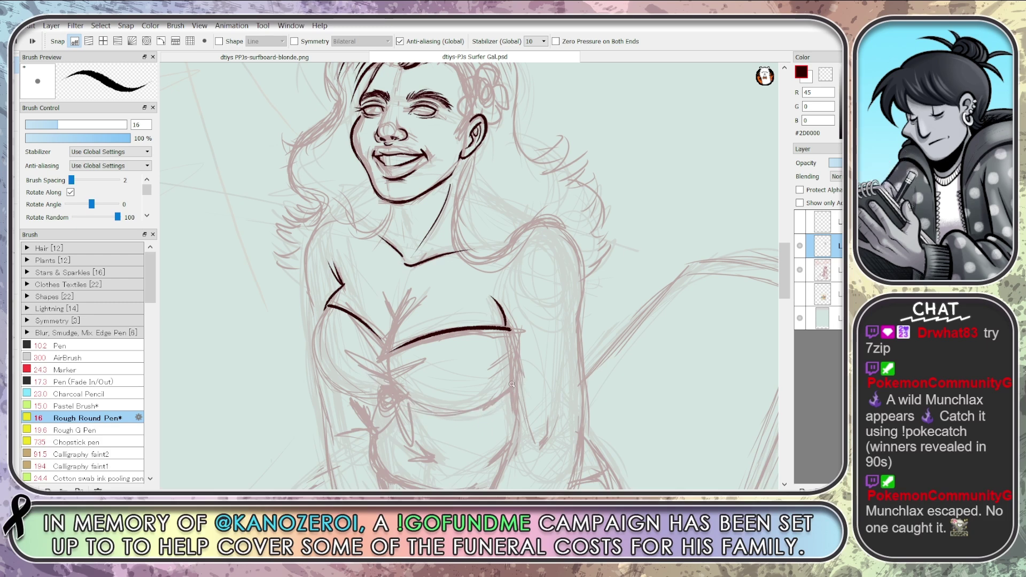
pyautogui.moveTo(500, 391)
pyautogui.mouseDown()
pyautogui.moveTo(469, 410)
pyautogui.moveTo(386, 391)
pyautogui.moveTo(437, 412)
pyautogui.moveTo(523, 389)
pyautogui.mouseUp()
pyautogui.hotkey('ctrl', 'z')
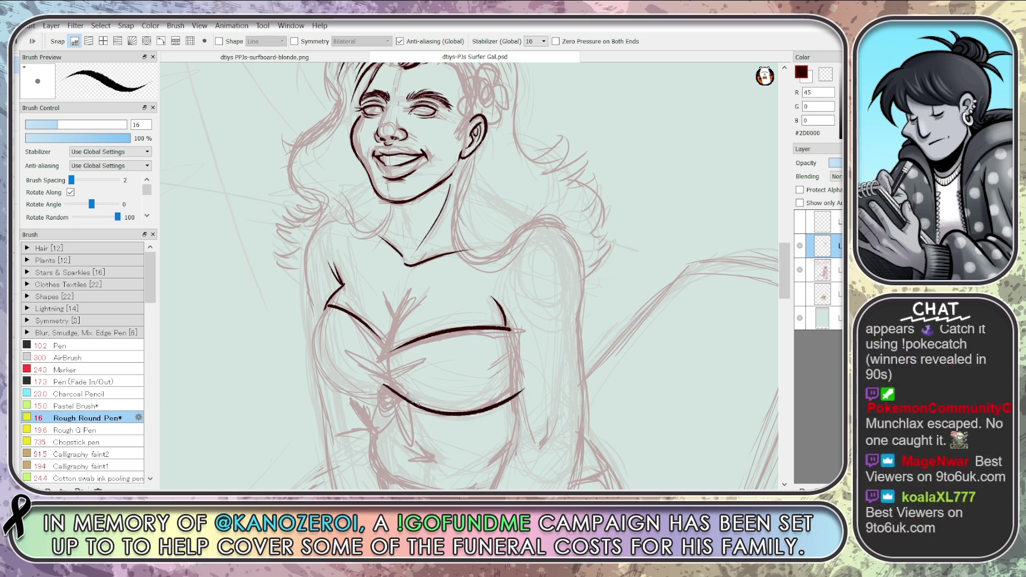
pyautogui.hotkey('ctrl', 'z')
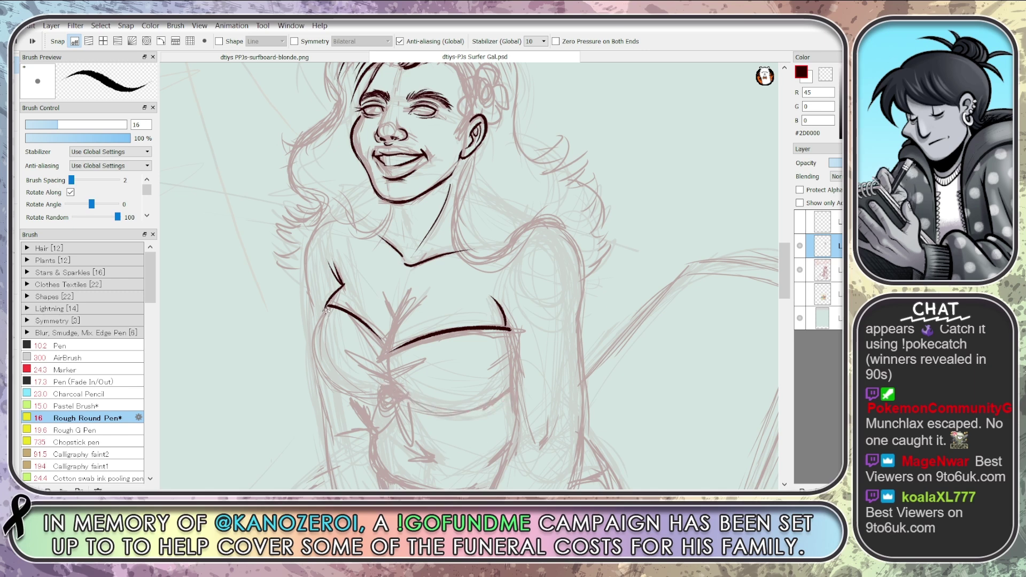
# Try to ink the outer side of the far cup from the neckline's outer corner down to the ribs
pyautogui.moveTo(326, 311); pyautogui.dragTo(343, 401)
pyautogui.hotkey('ctrl', 'z')
pyautogui.hotkey('ctrl', 'z')
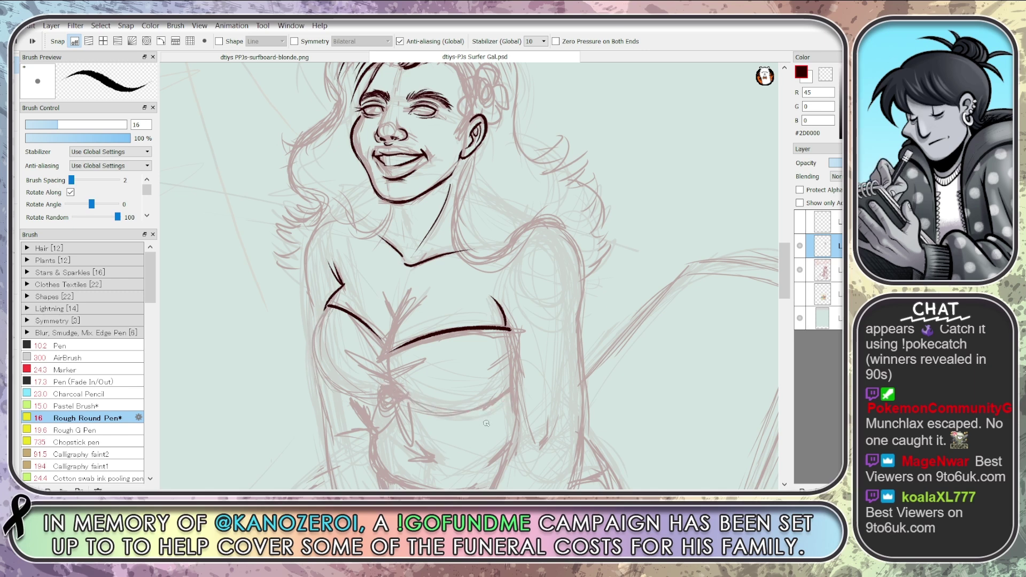
pyautogui.moveTo(327, 308); pyautogui.dragTo(342, 401)
pyautogui.hotkey('ctrl', 'z')
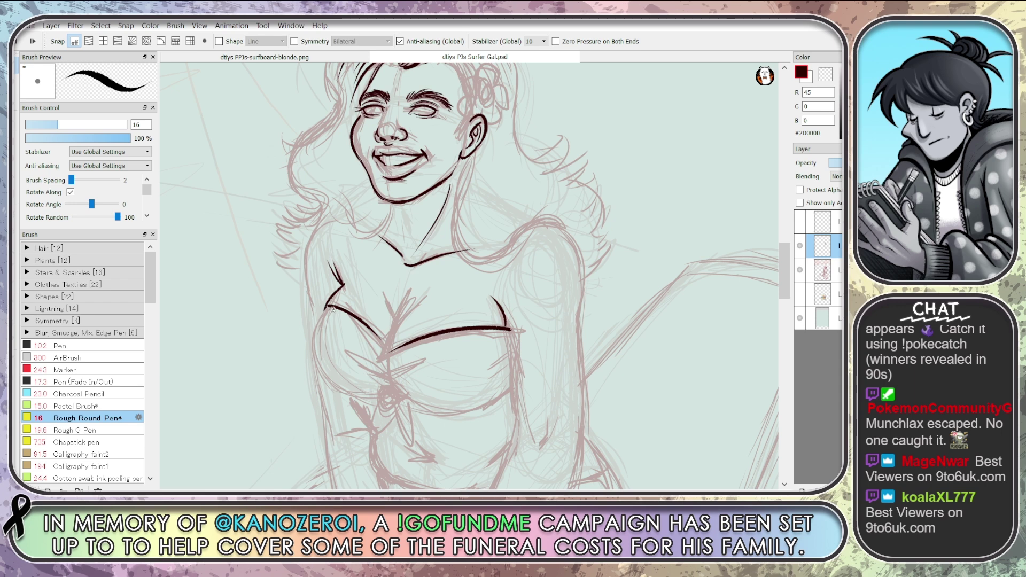
# Clean up the outer corner of the far cup's neckline with the Eraser and return to the Rough Round Pen
pyautogui.press('e')
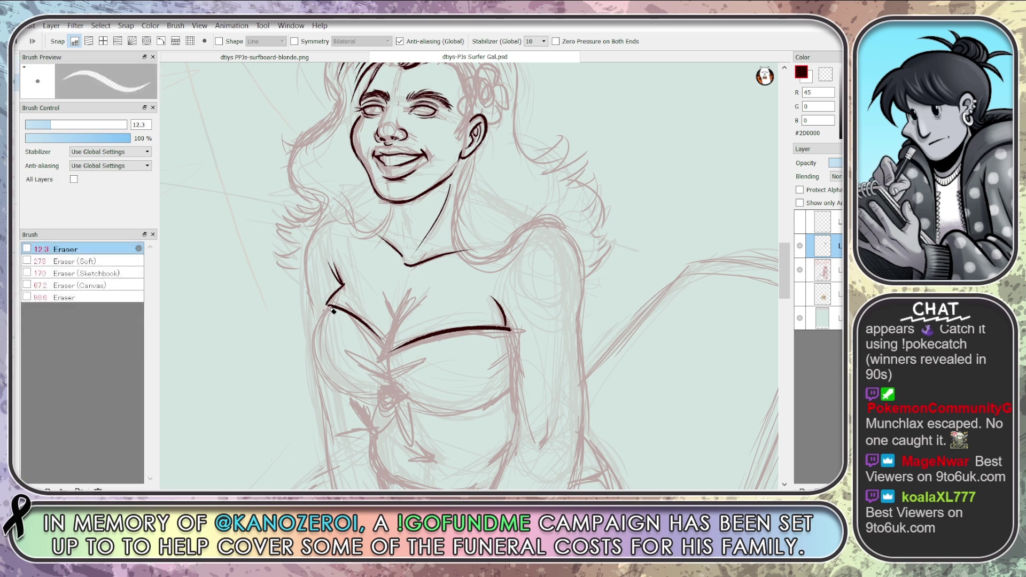
pyautogui.press('b')
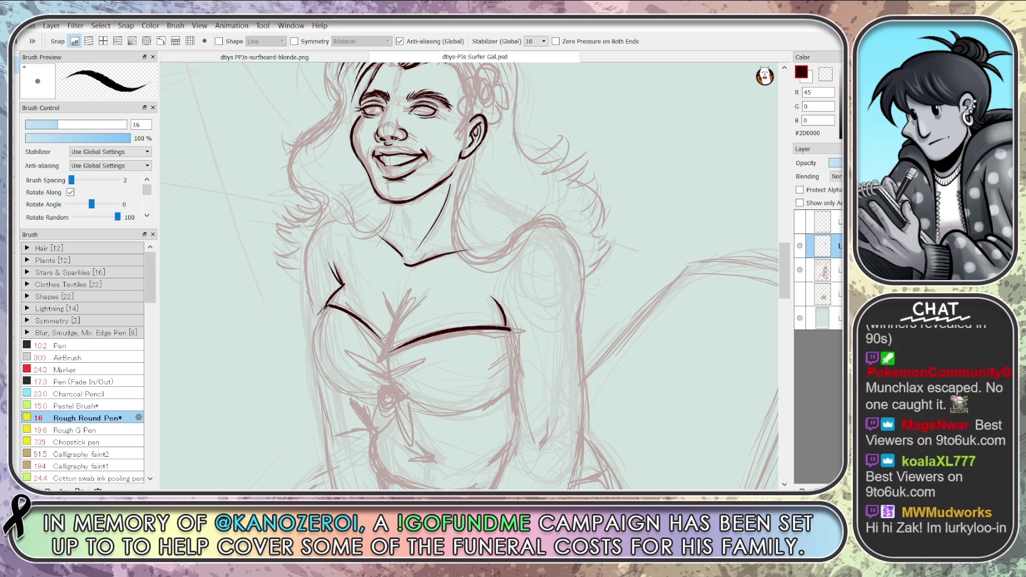
# Try to ink the far cup's outer and lower edge in one stroke from the neckline's outer corner around to the center knot
pyautogui.moveTo(325, 305)
pyautogui.mouseDown()
pyautogui.moveTo(312, 370)
pyautogui.moveTo(356, 398)
pyautogui.mouseUp()
pyautogui.hotkey('ctrl', 'z')
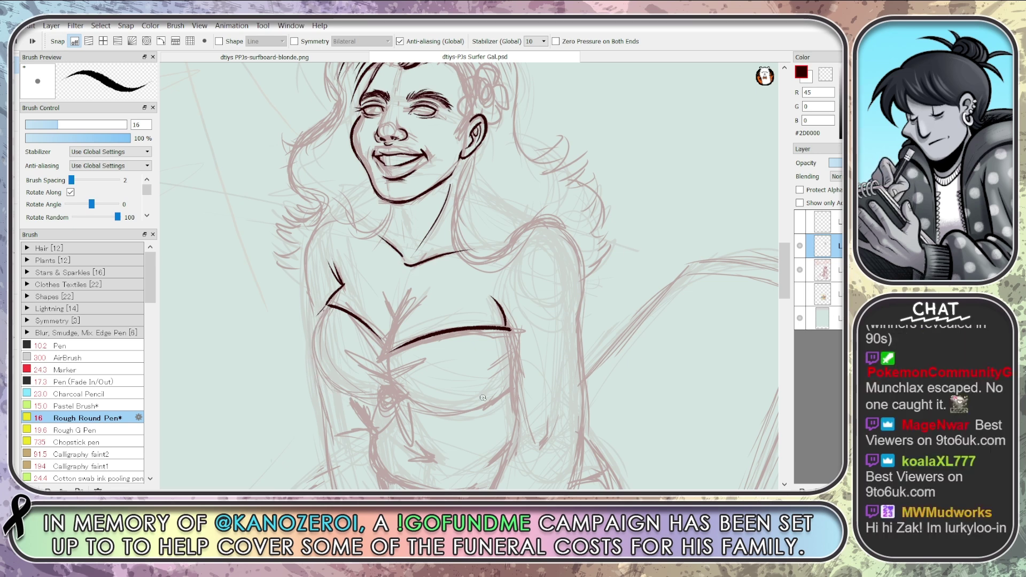
pyautogui.moveTo(327, 305)
pyautogui.mouseDown()
pyautogui.moveTo(312, 321)
pyautogui.moveTo(358, 400)
pyautogui.mouseUp()
pyautogui.hotkey('ctrl', 'z')
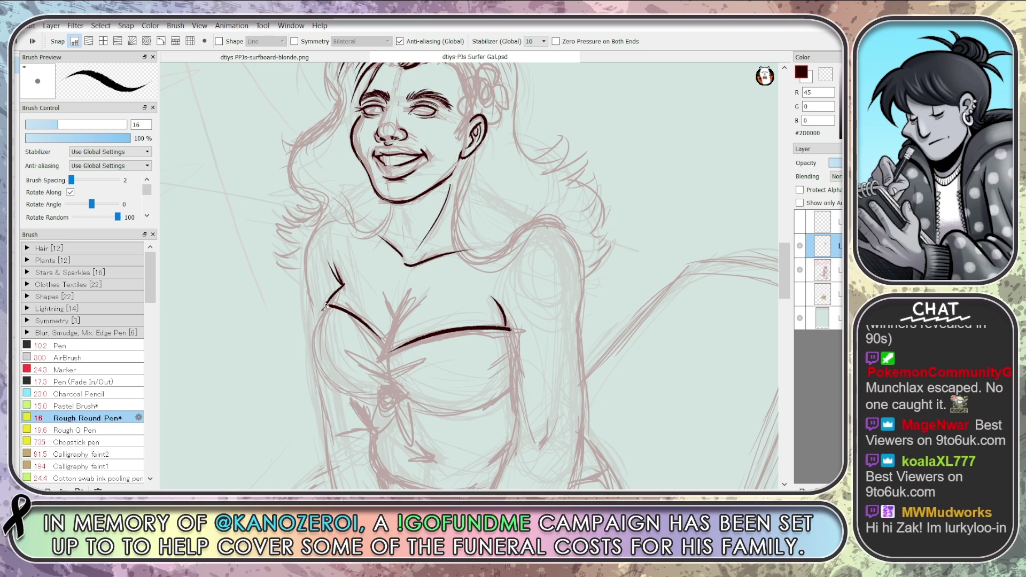
pyautogui.moveTo(326, 306); pyautogui.dragTo(355, 398)
pyautogui.hotkey('ctrl', 'z')
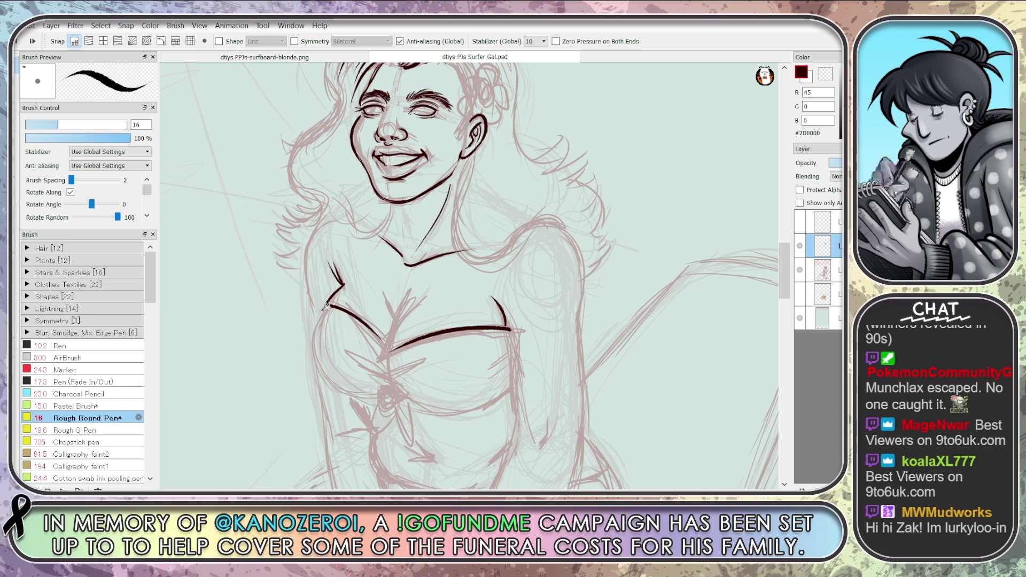
pyautogui.moveTo(328, 305); pyautogui.dragTo(378, 399)
pyautogui.hotkey('ctrl', 'z')
pyautogui.hotkey('ctrl', 'z')
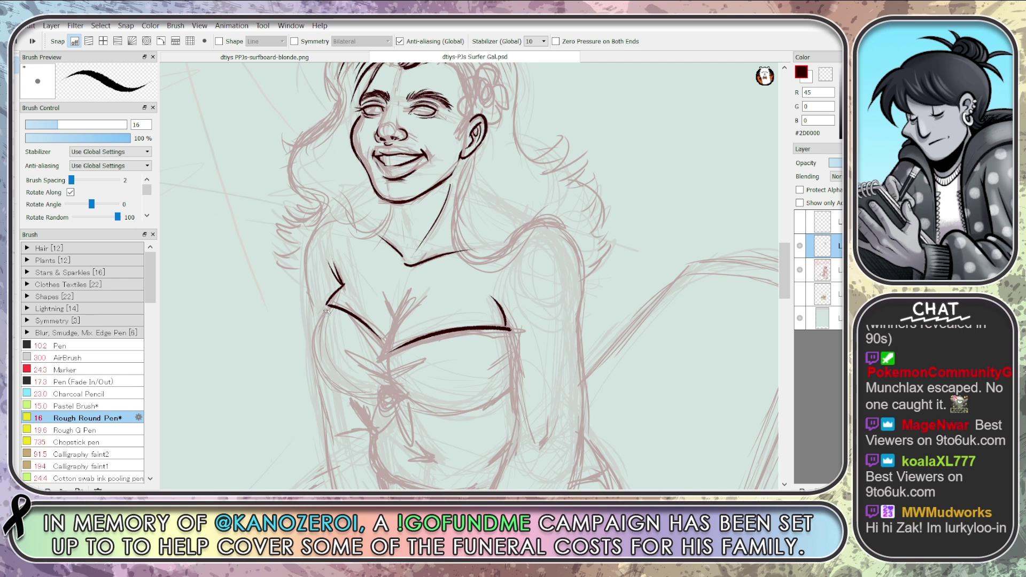
pyautogui.moveTo(327, 304); pyautogui.dragTo(370, 395)
pyautogui.hotkey('ctrl', 'z')
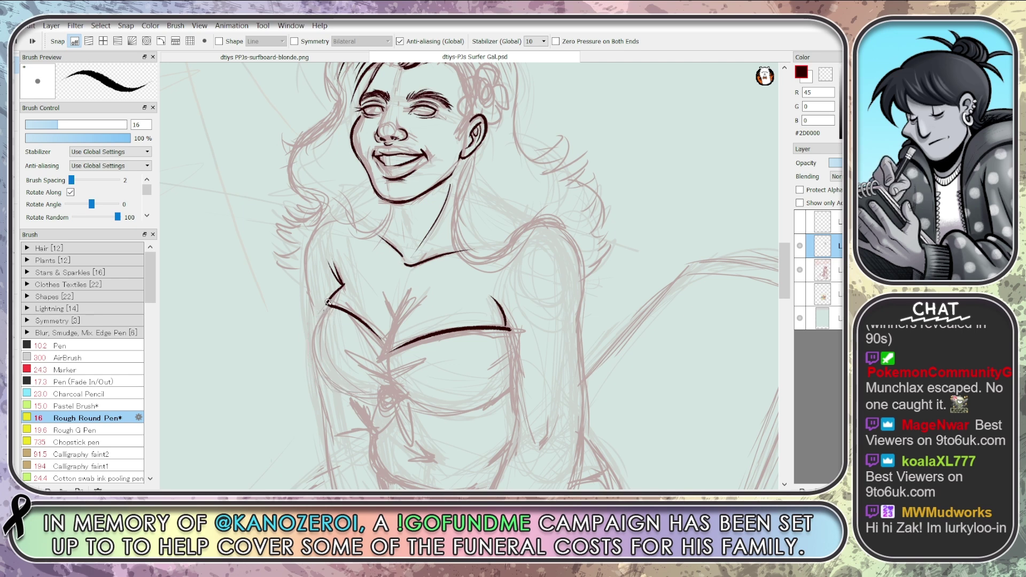
pyautogui.moveTo(327, 305); pyautogui.dragTo(377, 396)
pyautogui.hotkey('ctrl', 'z')
pyautogui.moveTo(327, 303); pyautogui.dragTo(378, 398)
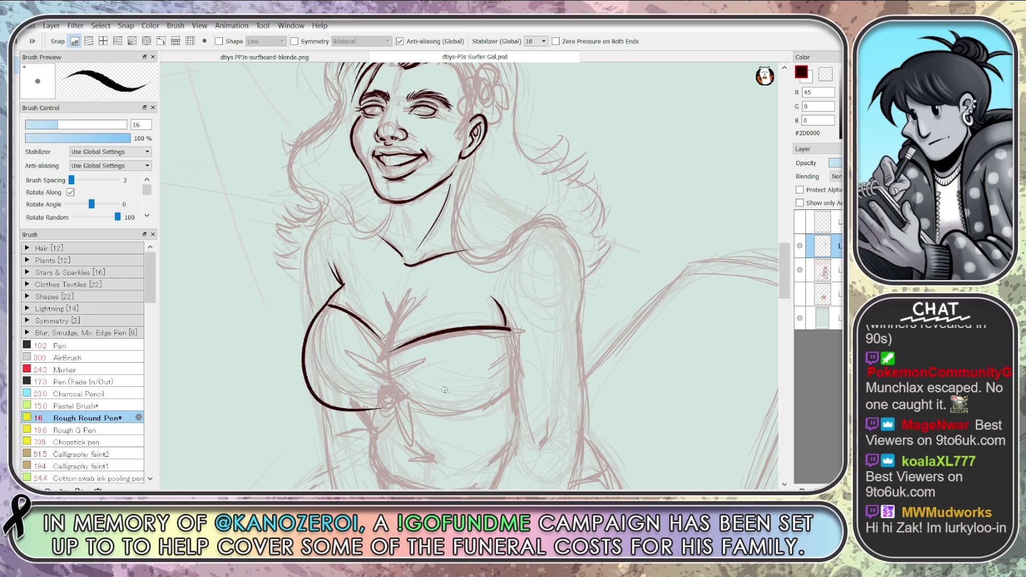
pyautogui.hotkey('ctrl', 'z')
pyautogui.moveTo(327, 305)
pyautogui.mouseDown()
pyautogui.moveTo(316, 377)
pyautogui.moveTo(377, 398)
pyautogui.mouseUp()
pyautogui.hotkey('ctrl', 'z')
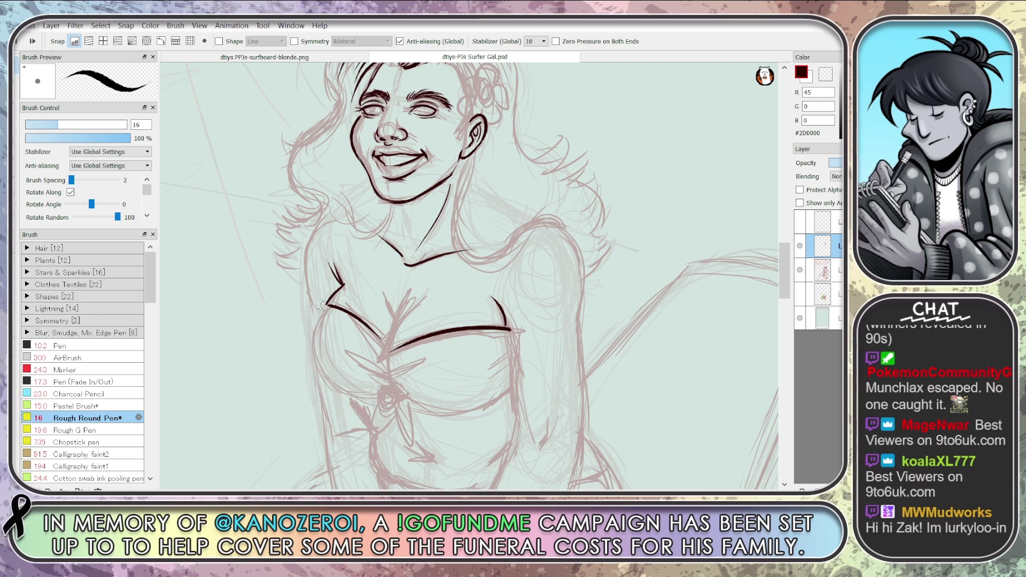
pyautogui.moveTo(318, 309)
pyautogui.mouseDown()
pyautogui.moveTo(313, 344)
pyautogui.moveTo(378, 398)
pyautogui.mouseUp()
pyautogui.hotkey('ctrl', 'z')
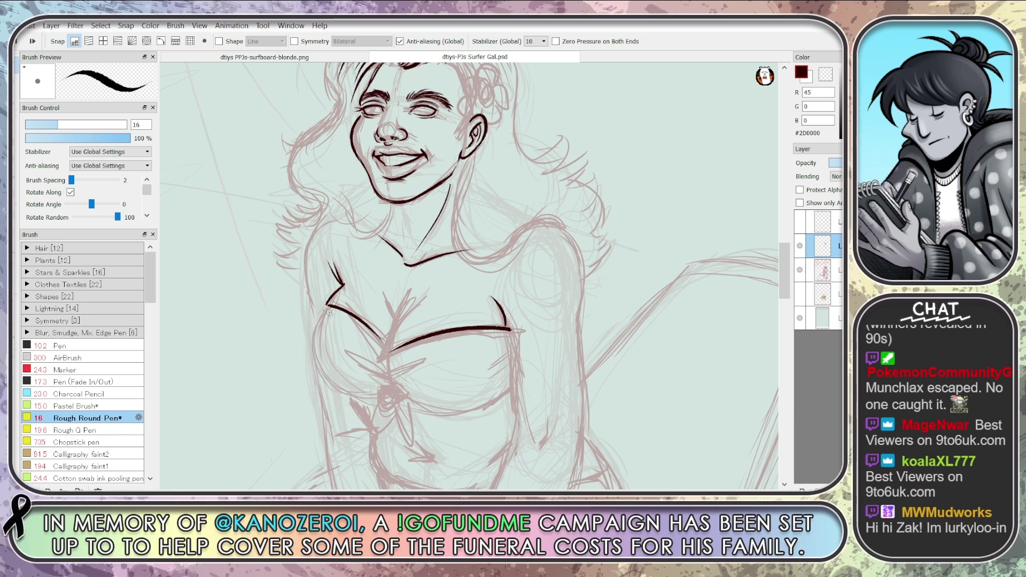
pyautogui.moveTo(327, 310); pyautogui.dragTo(401, 401)
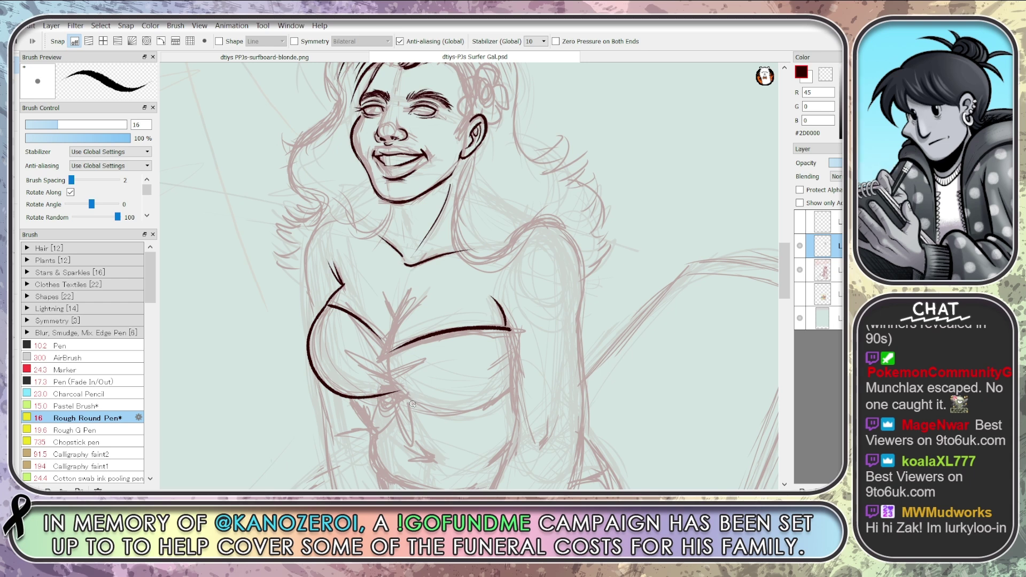
pyautogui.hotkey('ctrl', 'z')
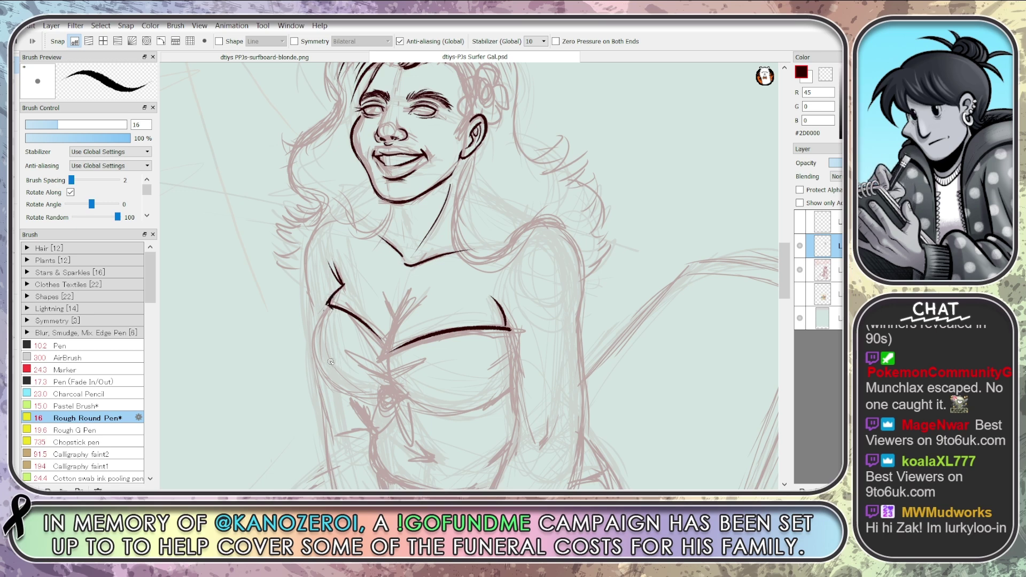
# Trim the far cup's neckline corner with the Eraser and try the cup's outer curve again with the Rough Round Pen
pyautogui.press('e')
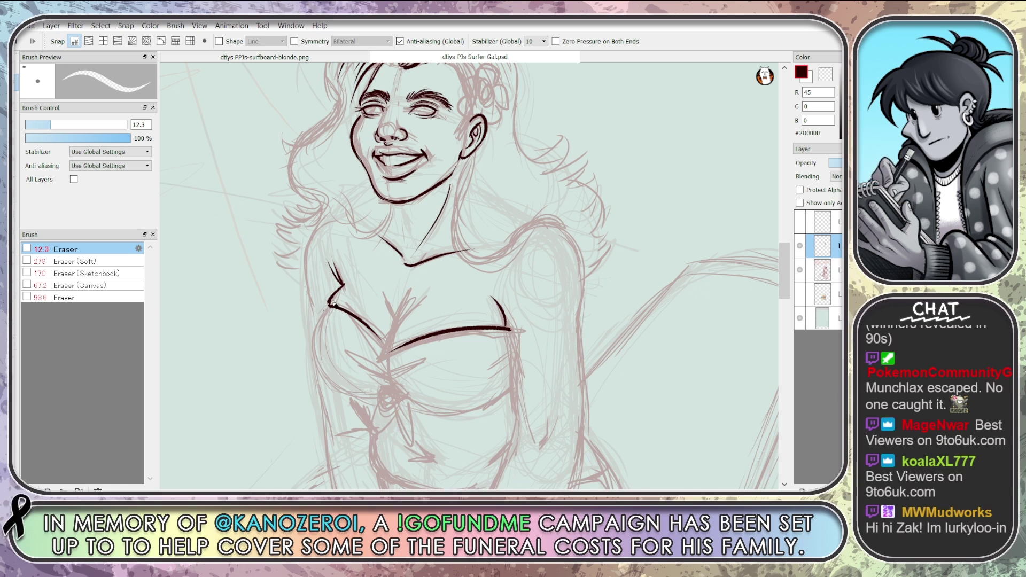
pyautogui.press('b')
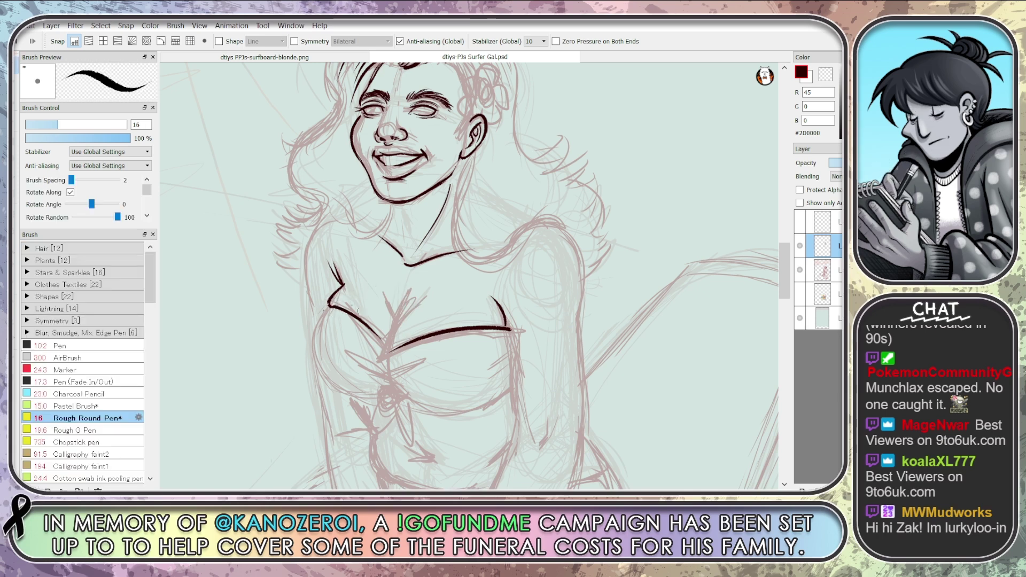
pyautogui.moveTo(333, 294)
pyautogui.mouseDown()
pyautogui.moveTo(339, 398)
pyautogui.moveTo(393, 402)
pyautogui.mouseUp()
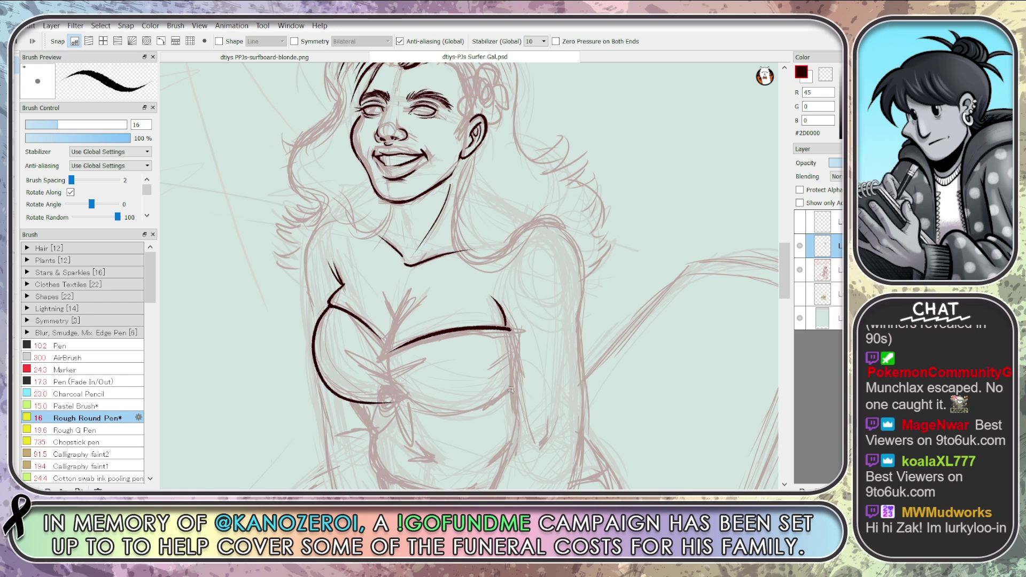
pyautogui.hotkey('ctrl', 'z')
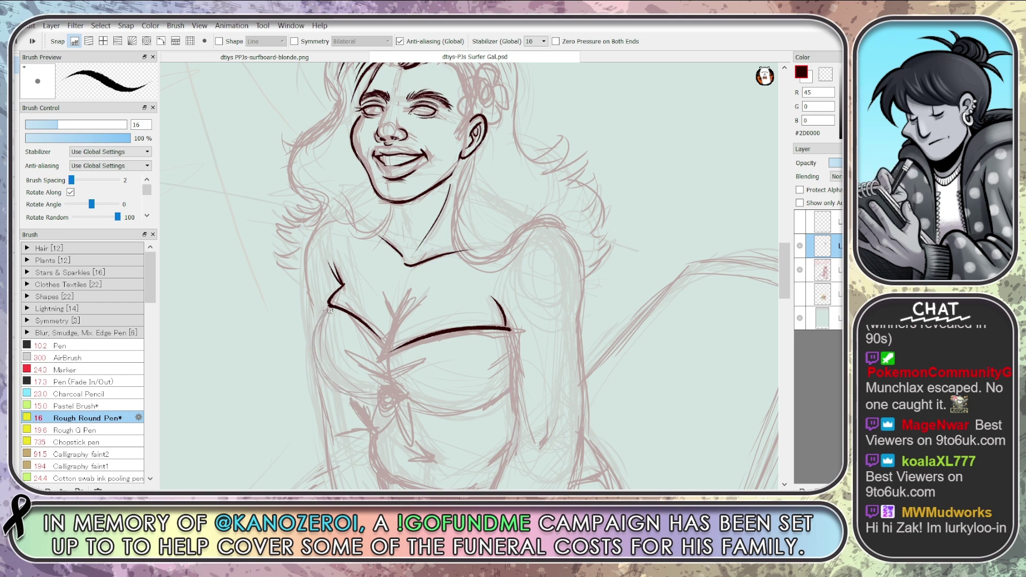
pyautogui.moveTo(329, 306); pyautogui.dragTo(388, 393)
pyautogui.hotkey('ctrl', 'z')
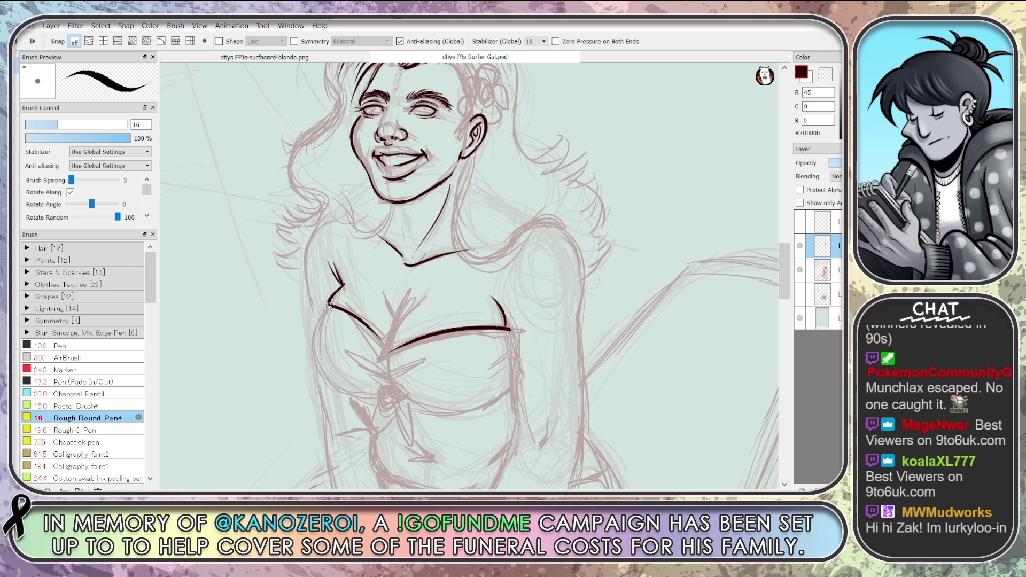
pyautogui.moveTo(329, 302); pyautogui.dragTo(360, 404)
pyautogui.hotkey('ctrl', 'z')
pyautogui.moveTo(327, 307); pyautogui.dragTo(388, 395)
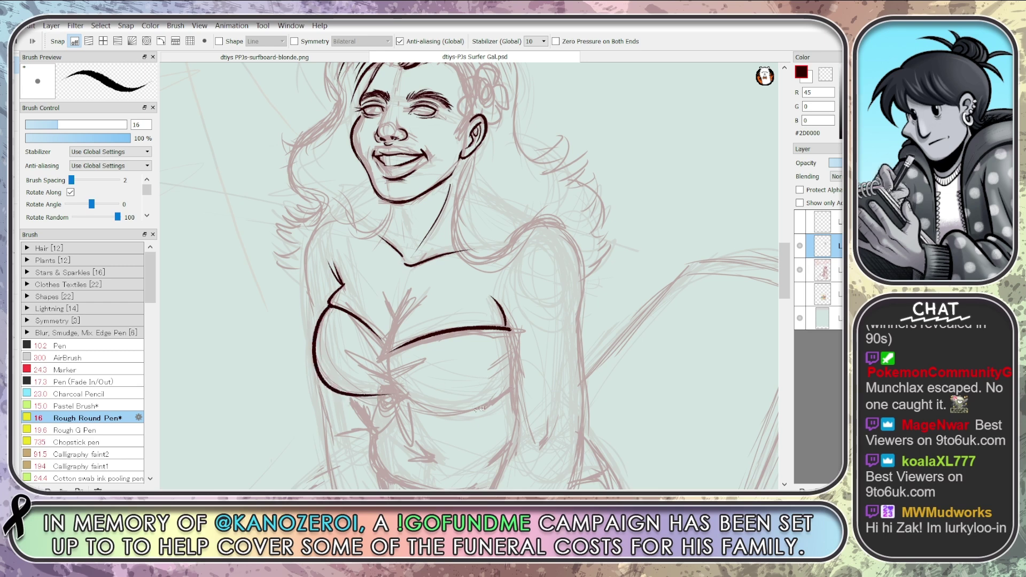
pyautogui.hotkey('ctrl', 'z')
pyautogui.moveTo(329, 305); pyautogui.dragTo(395, 415)
# Undo the far cup's outline and both neckline curves of the bikini top, and return to the Rough Round Pen
pyautogui.press('e')
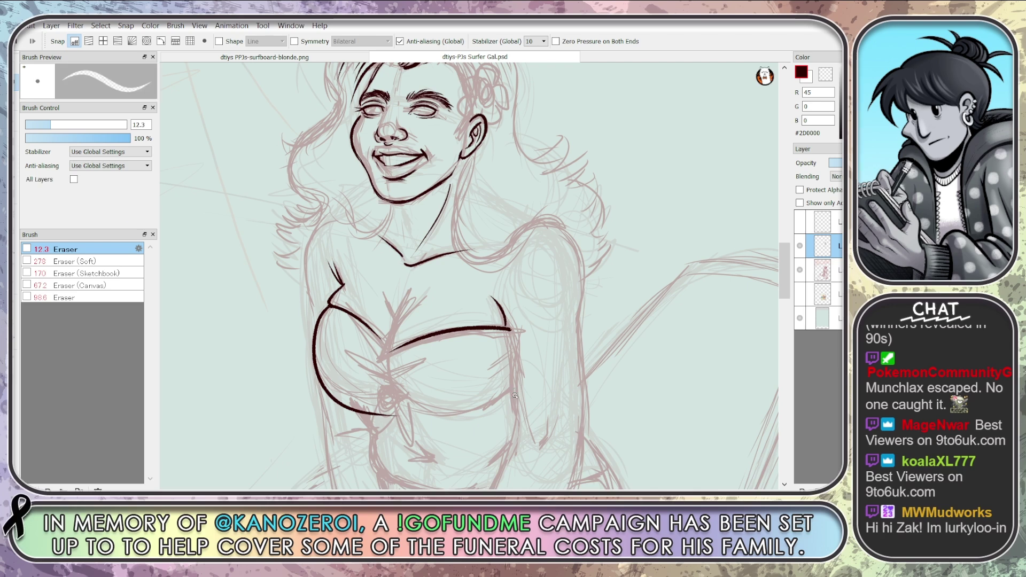
pyautogui.hotkey('ctrl', 'z')
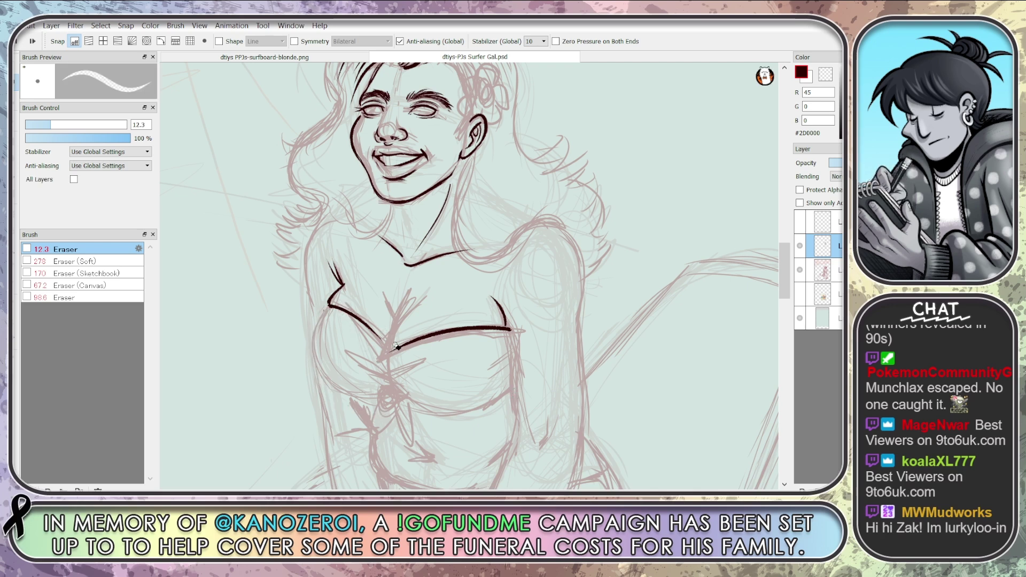
pyautogui.hotkey('ctrl', 'z')
pyautogui.hotkey('ctrl', 'z')
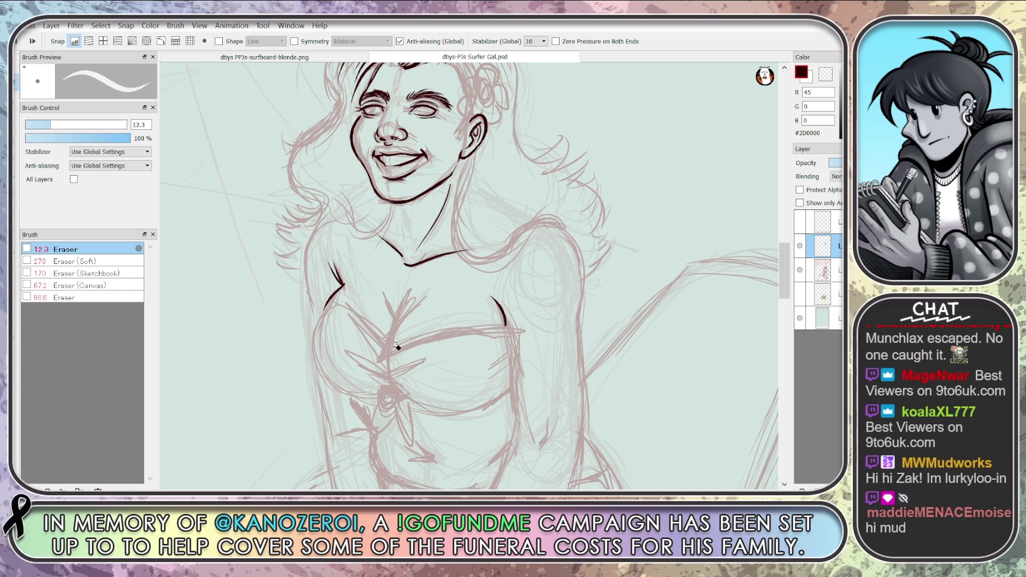
pyautogui.press('b')
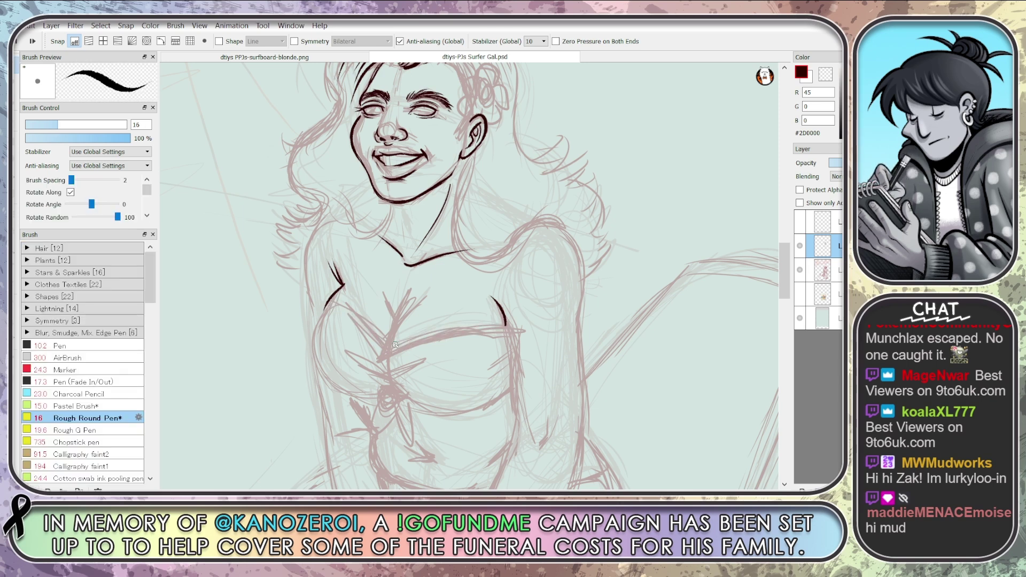
# Try to ink a short fold beside the center knot and the far cup's outline from the armpit crease
pyautogui.moveTo(371, 382)
pyautogui.mouseDown()
pyautogui.moveTo(521, 391)
pyautogui.moveTo(539, 374)
pyautogui.mouseUp()
pyautogui.hotkey('ctrl', 'z')
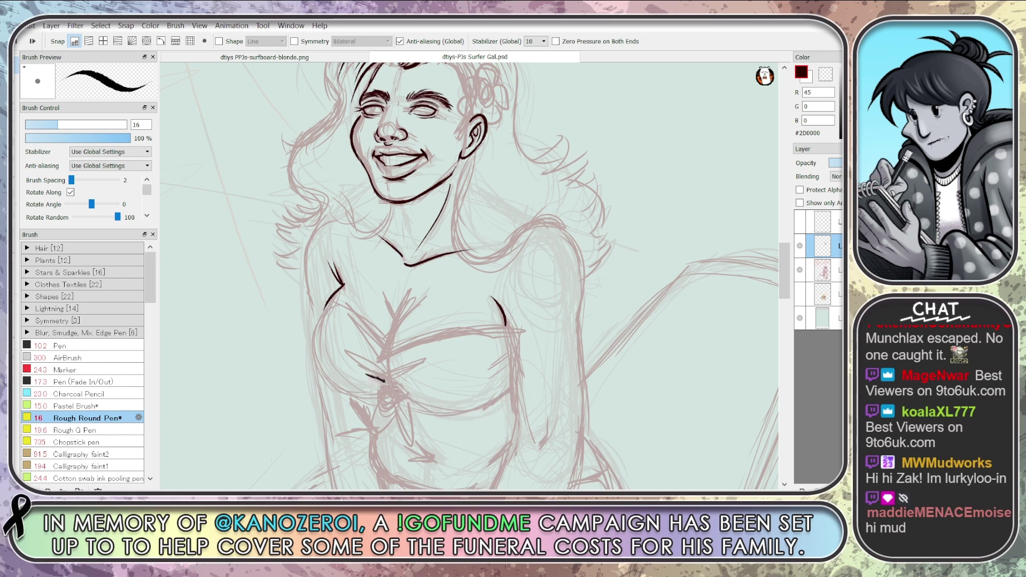
pyautogui.moveTo(366, 375)
pyautogui.mouseDown()
pyautogui.moveTo(537, 374)
pyautogui.moveTo(507, 391)
pyautogui.moveTo(417, 406)
pyautogui.moveTo(355, 374)
pyautogui.mouseUp()
pyautogui.hotkey('ctrl', 'z')
pyautogui.hotkey('ctrl', 'z')
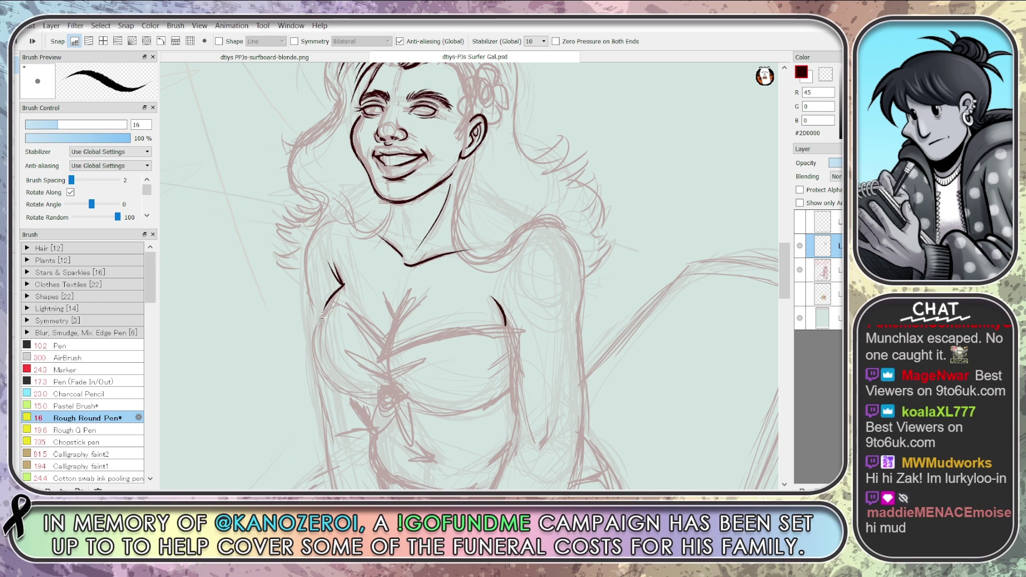
pyautogui.moveTo(342, 286); pyautogui.dragTo(389, 406)
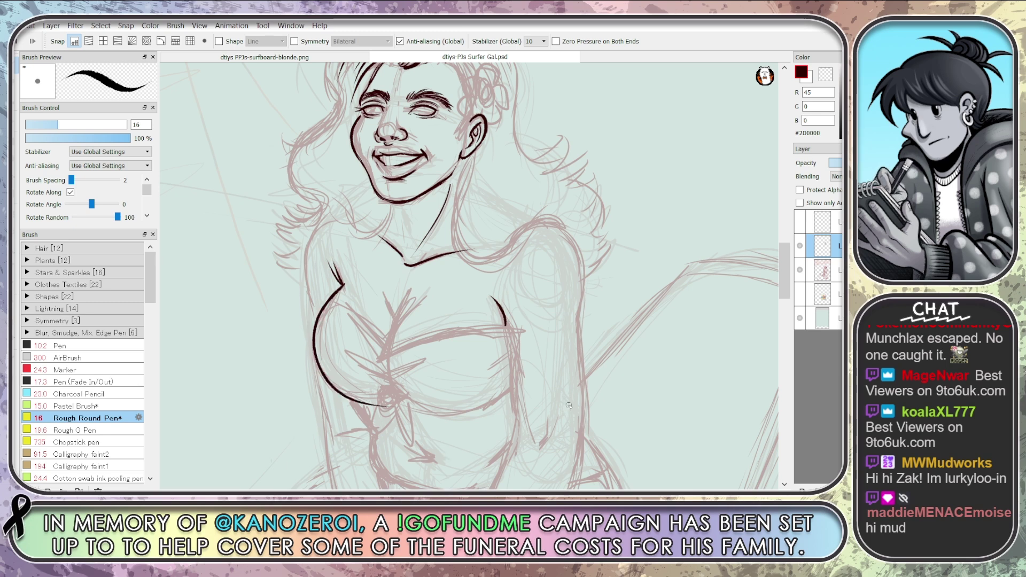
pyautogui.hotkey('ctrl', 'z')
pyautogui.hotkey('ctrl', 'z')
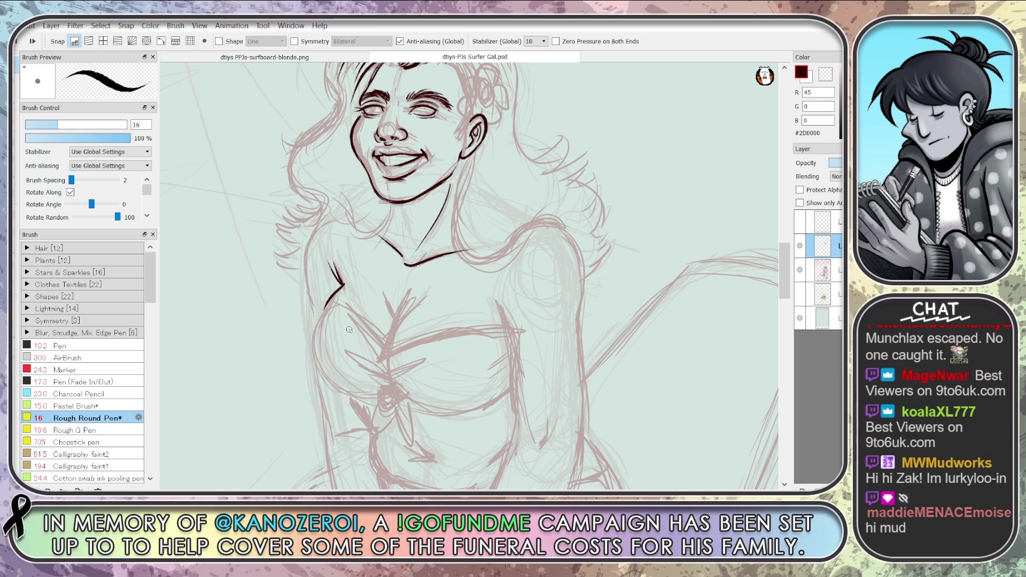
# Undo the inked armpit crease lines on both sides of the chest, keeping the Rough Round Pen active
pyautogui.press('e')
pyautogui.moveTo(343, 294)
pyautogui.mouseDown()
pyautogui.moveTo(326, 316)
pyautogui.moveTo(342, 284)
pyautogui.moveTo(334, 295)
pyautogui.moveTo(345, 289)
pyautogui.moveTo(361, 404)
pyautogui.mouseUp()
pyautogui.click(108, 125)
pyautogui.press('b')
pyautogui.hotkey('ctrl', 'z')
pyautogui.hotkey('ctrl', 'z')
pyautogui.hotkey('ctrl', 'z')
# Try repeatedly to ink the far cup's outer curve from the armpit down to the center knot with the Rough Round Pen
pyautogui.hotkey('ctrl', 'z')
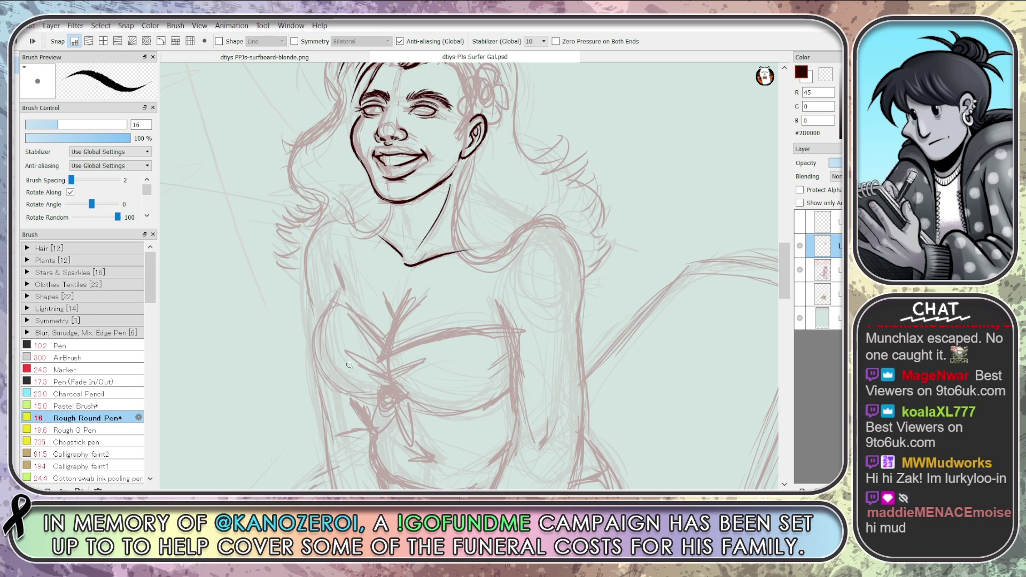
pyautogui.moveTo(348, 302); pyautogui.dragTo(383, 398)
pyautogui.hotkey('ctrl', 'z')
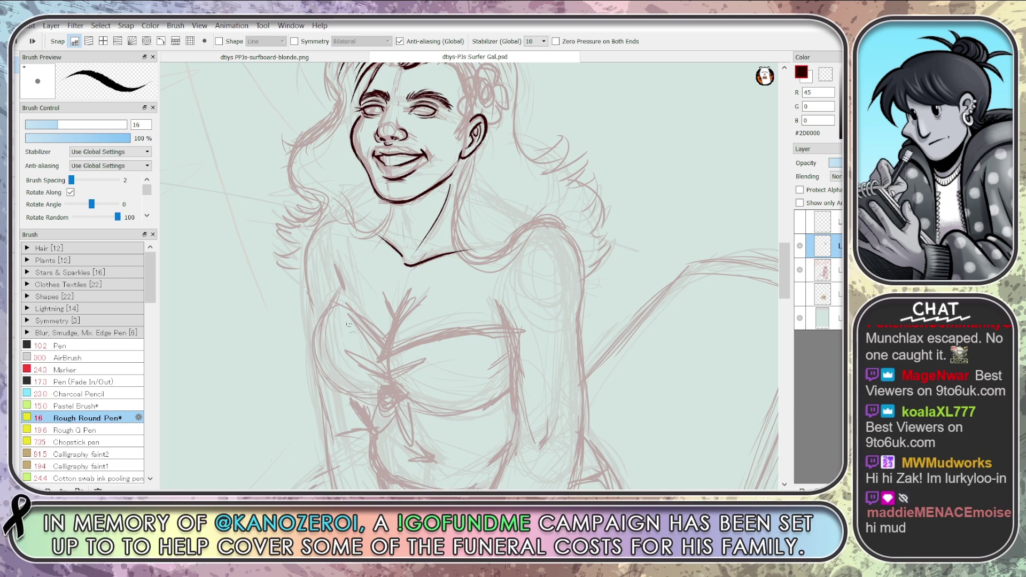
pyautogui.moveTo(343, 287); pyautogui.dragTo(375, 402)
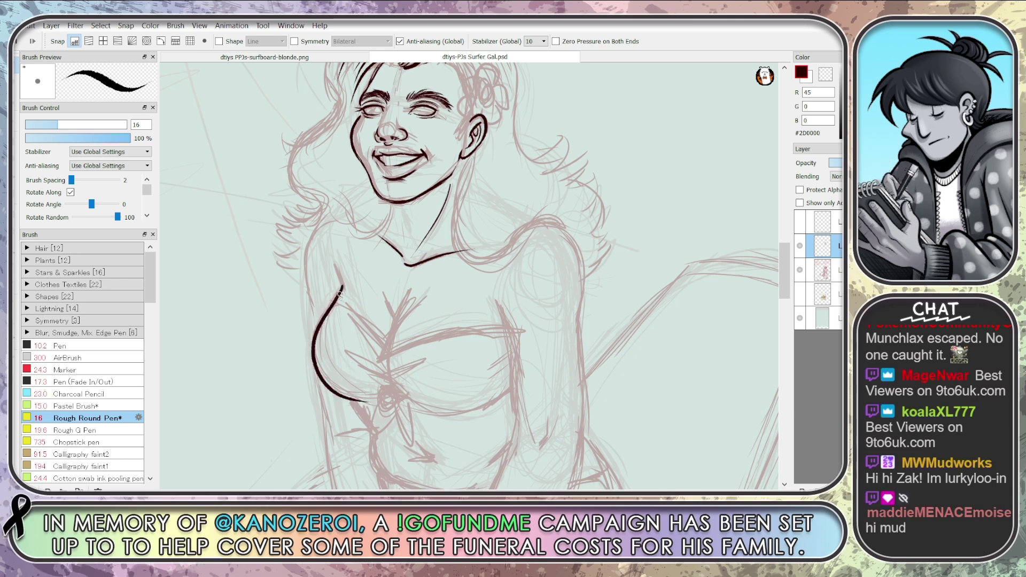
pyautogui.hotkey('ctrl', 'z')
pyautogui.moveTo(344, 288)
pyautogui.mouseDown()
pyautogui.moveTo(314, 342)
pyautogui.moveTo(357, 398)
pyautogui.mouseUp()
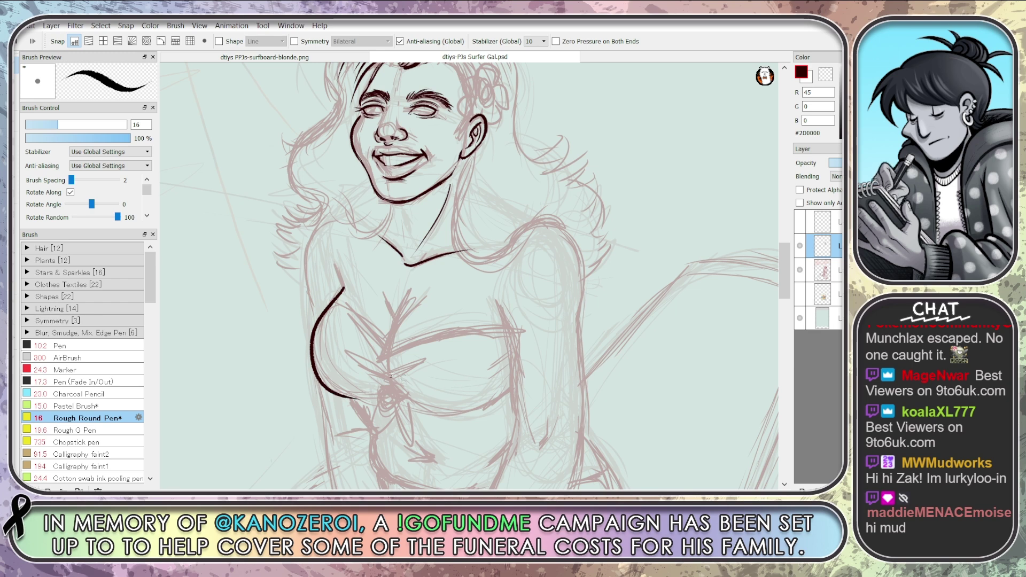
pyautogui.hotkey('ctrl', 'z')
pyautogui.moveTo(343, 287)
pyautogui.mouseDown()
pyautogui.moveTo(310, 350)
pyautogui.moveTo(374, 407)
pyautogui.mouseUp()
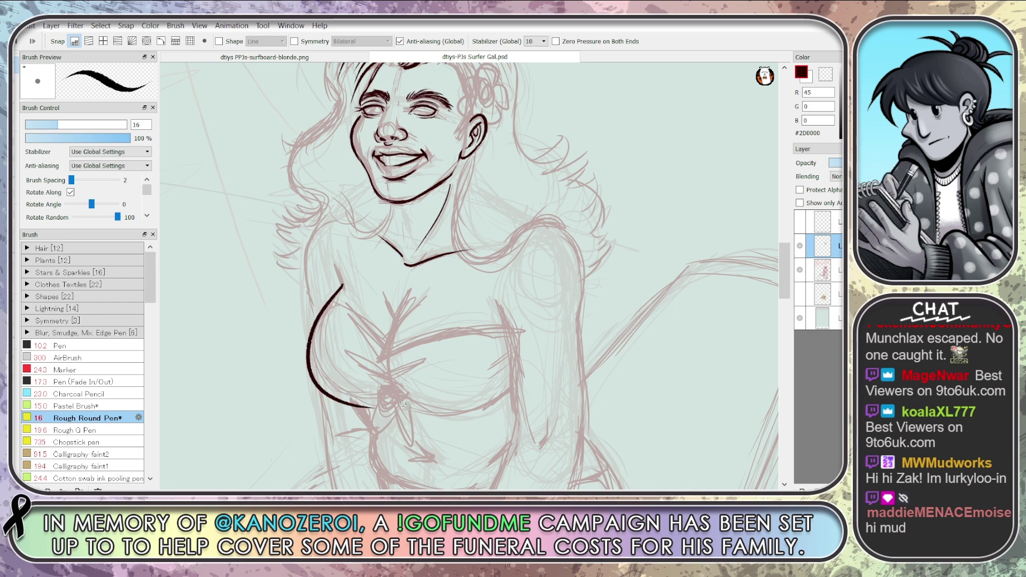
pyautogui.hotkey('ctrl', 'z')
pyautogui.moveTo(342, 293)
pyautogui.mouseDown()
pyautogui.moveTo(312, 340)
pyautogui.moveTo(378, 397)
pyautogui.mouseUp()
pyautogui.hotkey('ctrl', 'z')
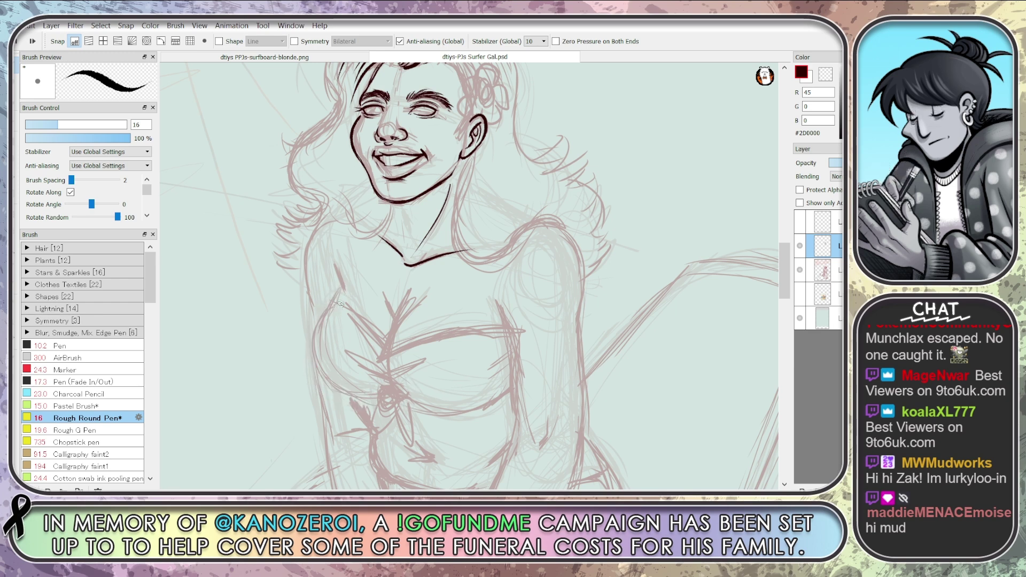
pyautogui.moveTo(340, 303)
pyautogui.mouseDown()
pyautogui.moveTo(310, 350)
pyautogui.moveTo(377, 381)
pyautogui.mouseUp()
pyautogui.hotkey('ctrl', 'z')
pyautogui.moveTo(342, 293)
pyautogui.mouseDown()
pyautogui.moveTo(347, 400)
pyautogui.moveTo(375, 400)
pyautogui.mouseUp()
pyautogui.hotkey('ctrl', 'z')
pyautogui.moveTo(341, 286); pyautogui.dragTo(381, 402)
pyautogui.hotkey('ctrl', 'z')
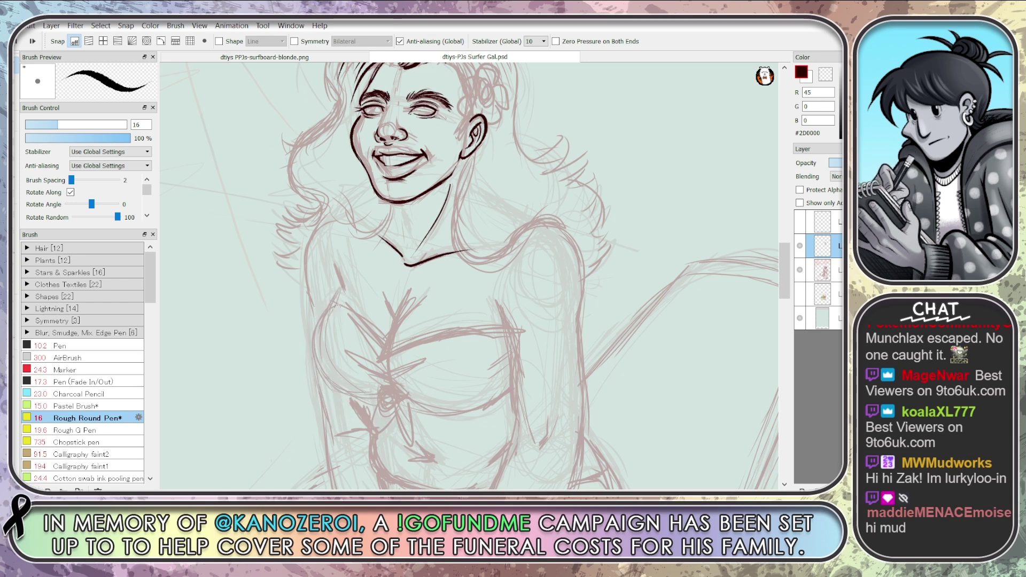
pyautogui.moveTo(340, 288); pyautogui.dragTo(369, 393)
pyautogui.hotkey('ctrl', 'z')
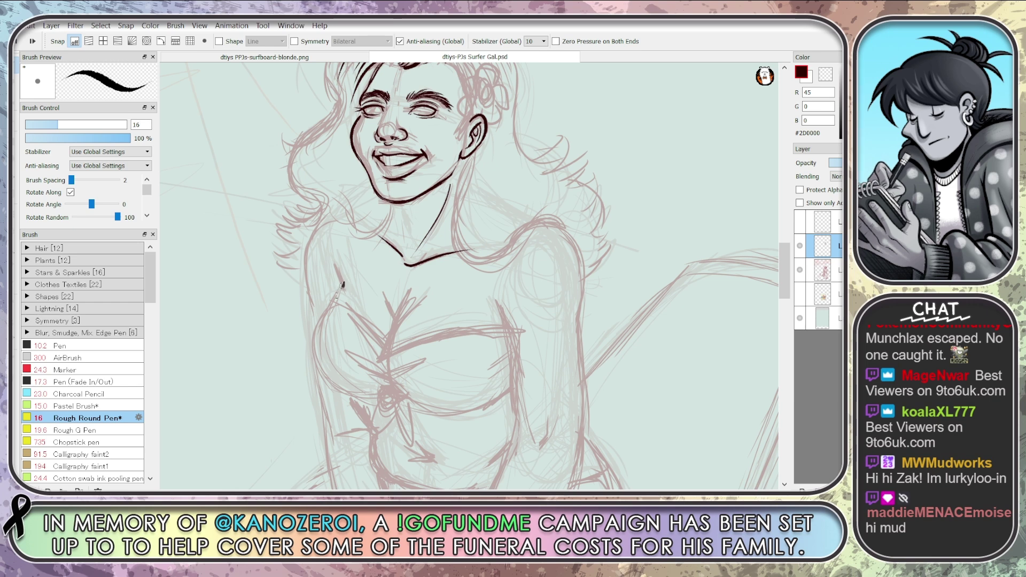
pyautogui.moveTo(341, 285); pyautogui.dragTo(366, 393)
pyautogui.hotkey('ctrl', 'z')
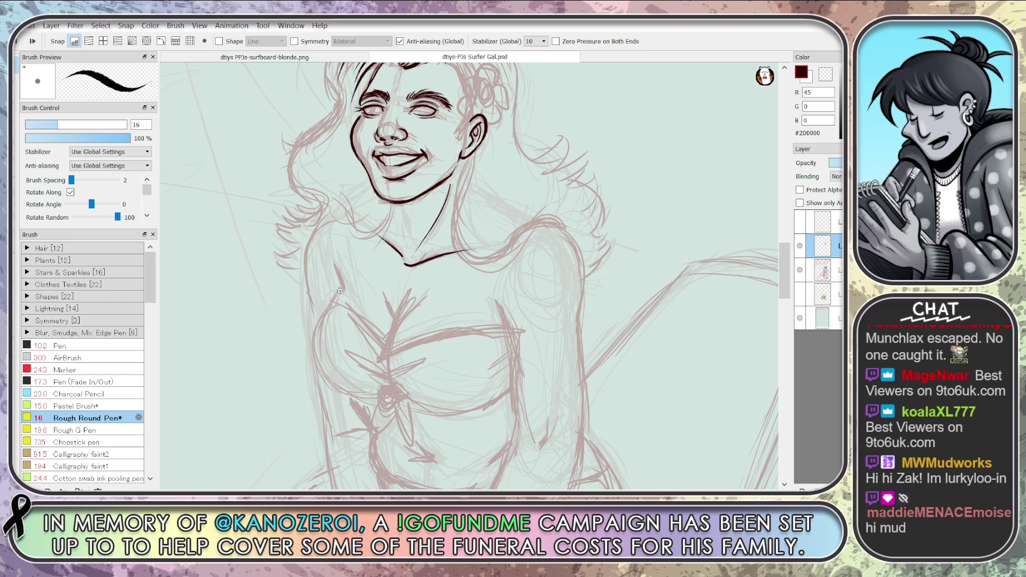
pyautogui.moveTo(341, 283); pyautogui.dragTo(385, 400)
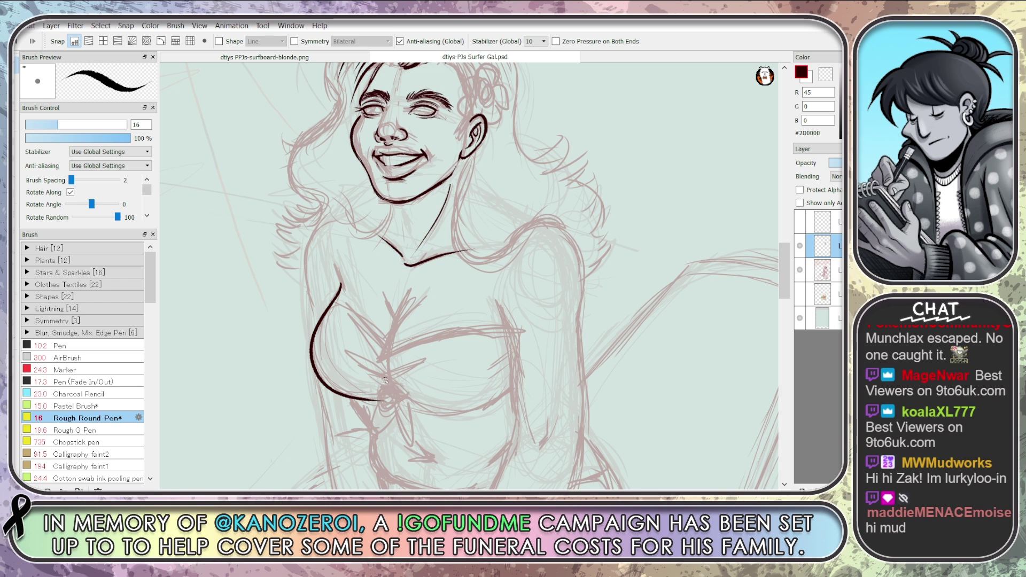
pyautogui.hotkey('ctrl', 'z')
pyautogui.moveTo(340, 287); pyautogui.dragTo(370, 401)
pyautogui.hotkey('ctrl', 'z')
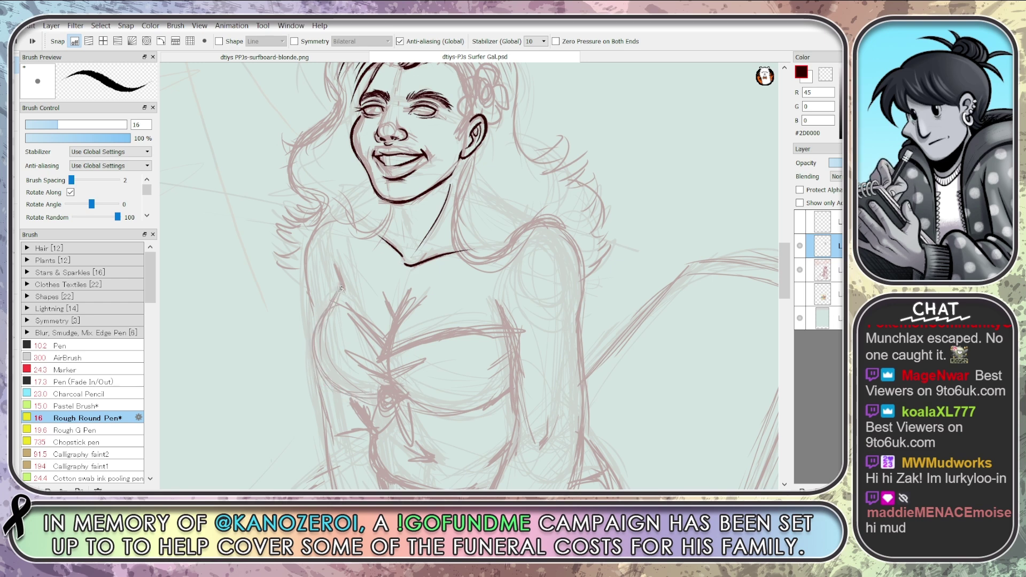
pyautogui.moveTo(341, 287)
pyautogui.mouseDown()
pyautogui.moveTo(350, 409)
pyautogui.moveTo(386, 418)
pyautogui.mouseUp()
pyautogui.hotkey('ctrl', 'z')
pyautogui.moveTo(342, 286); pyautogui.dragTo(382, 409)
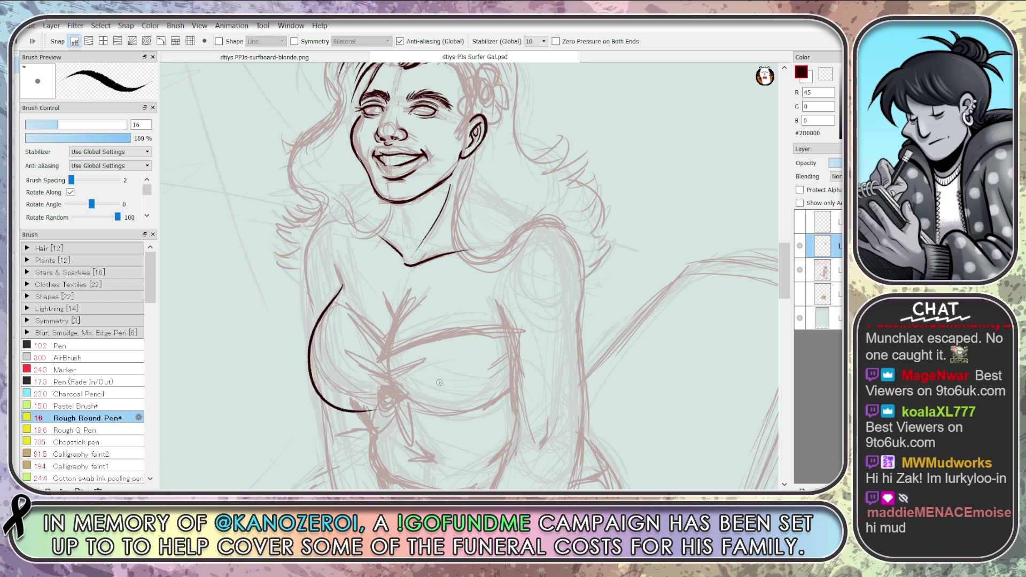
pyautogui.hotkey('ctrl', 'z')
pyautogui.moveTo(340, 285)
pyautogui.mouseDown()
pyautogui.moveTo(326, 313)
pyautogui.moveTo(388, 399)
pyautogui.mouseUp()
pyautogui.hotkey('ctrl', 'z')
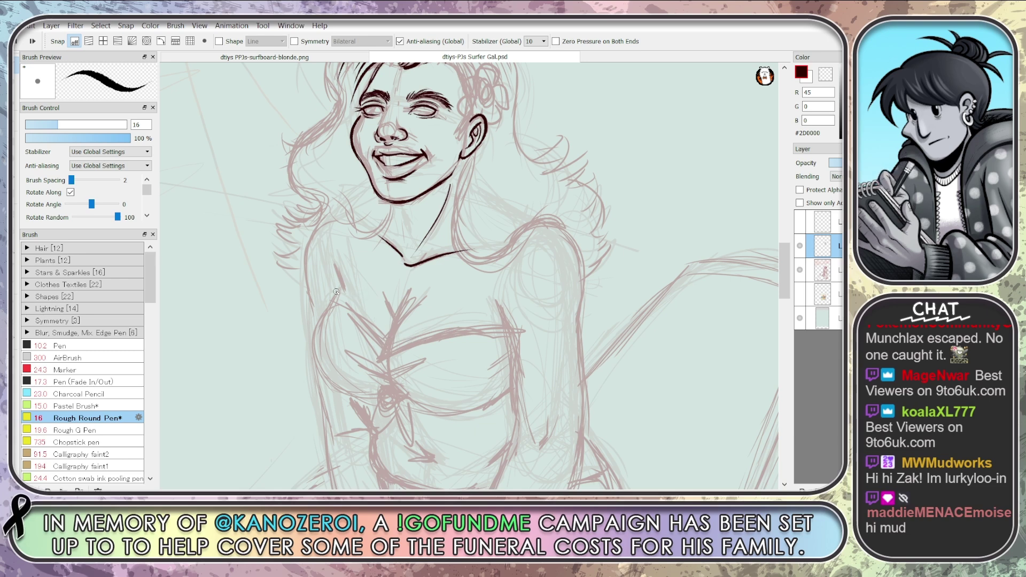
# Try inking the far armpit crease and the cup's outer curve on the mirrored canvas, then undo them and restore the original view
pyautogui.press('Down')
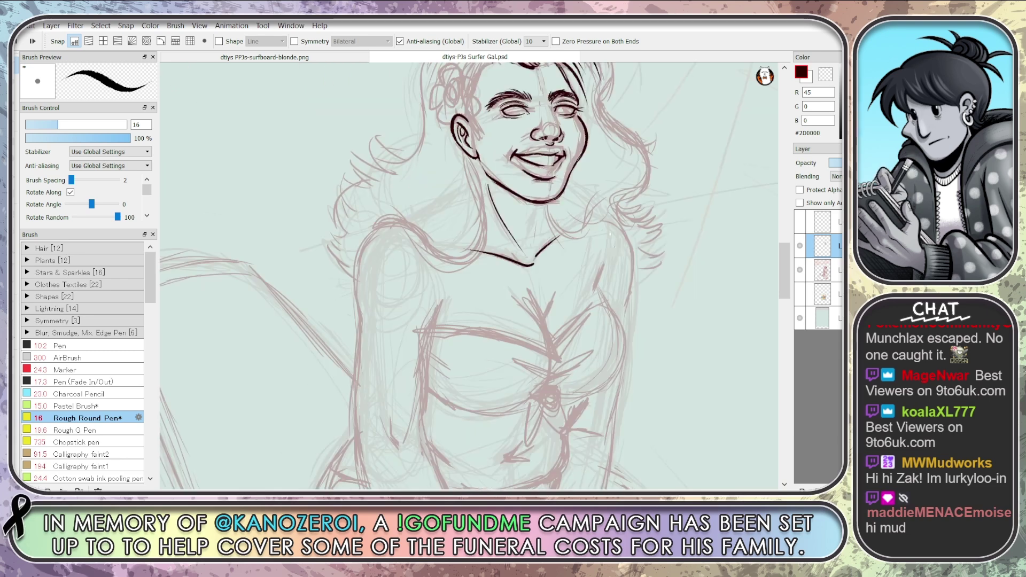
pyautogui.moveTo(604, 258); pyautogui.dragTo(583, 399)
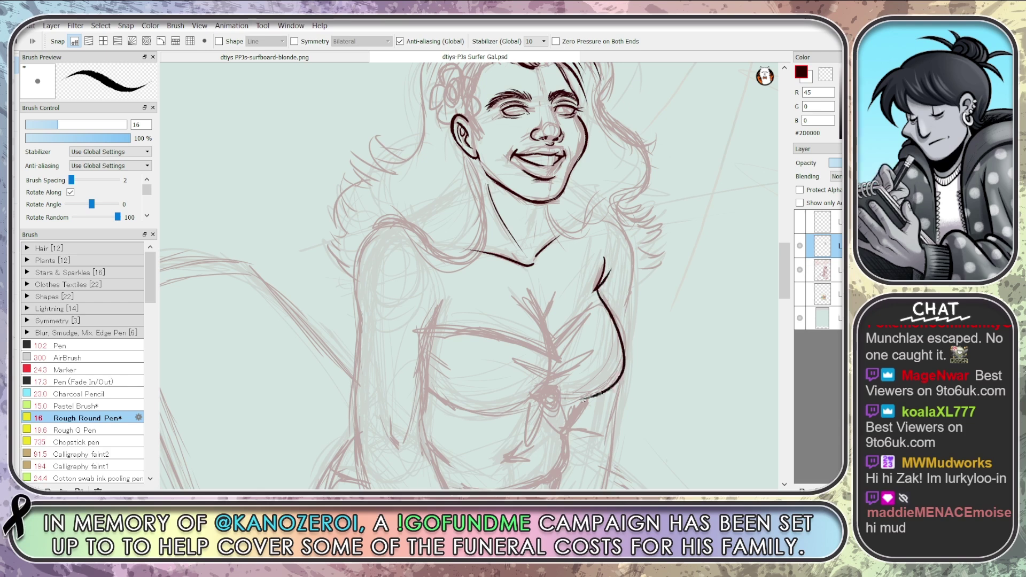
pyautogui.hotkey('ctrl', 'z')
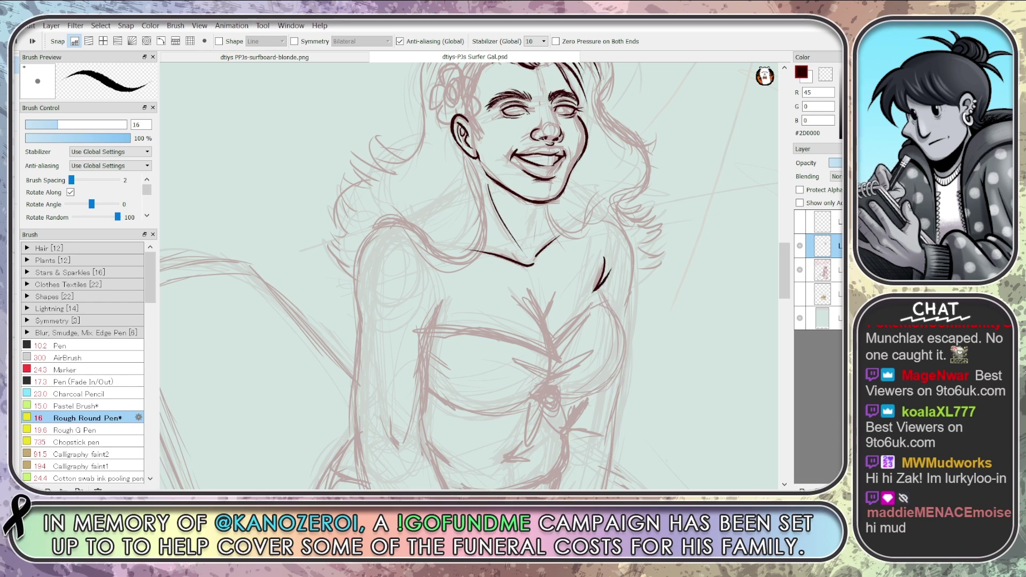
pyautogui.moveTo(599, 288); pyautogui.dragTo(577, 413)
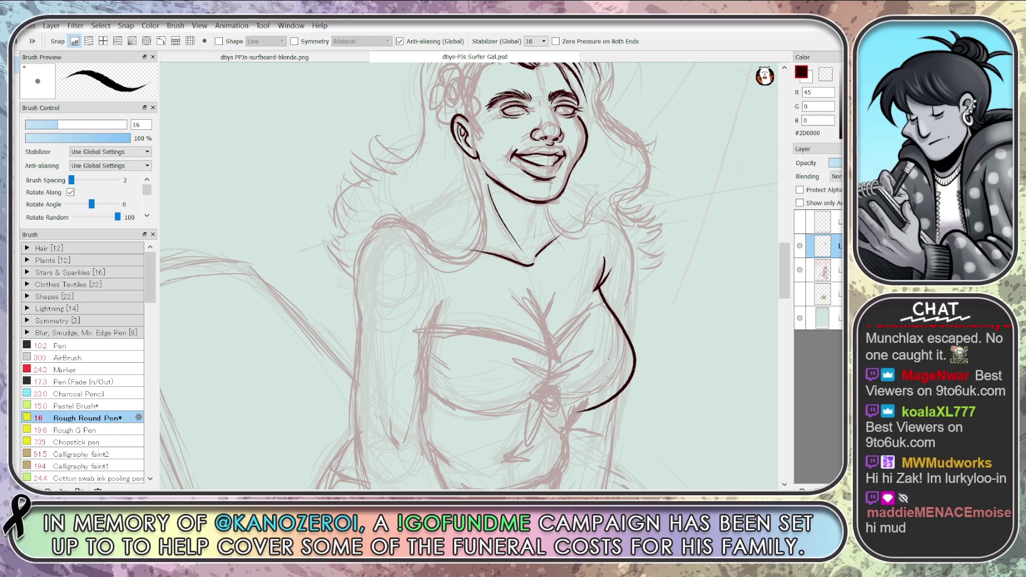
pyautogui.hotkey('ctrl', 'z')
pyautogui.moveTo(599, 287); pyautogui.dragTo(585, 403)
pyautogui.hotkey('ctrl', 'z')
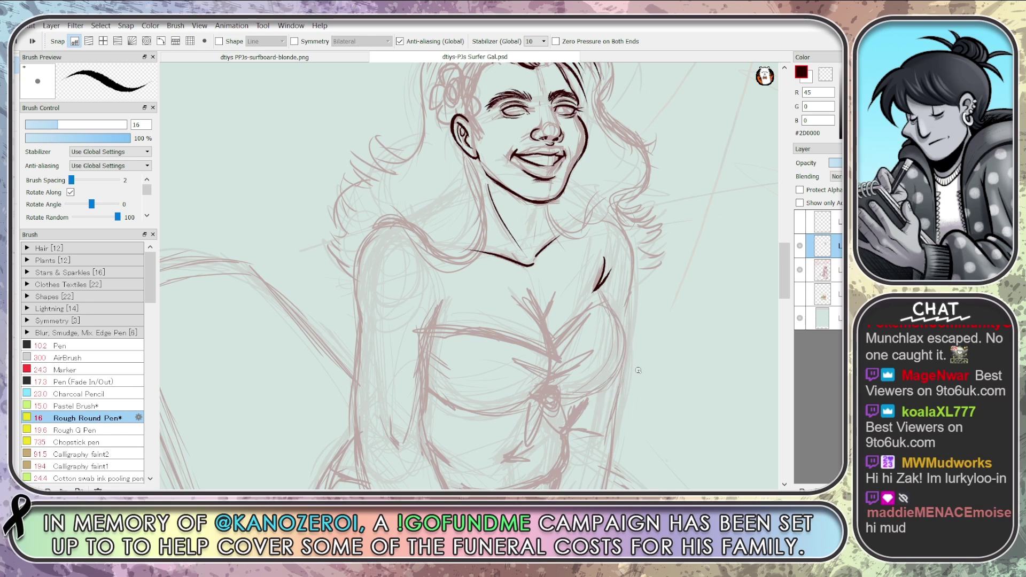
pyautogui.press('h')
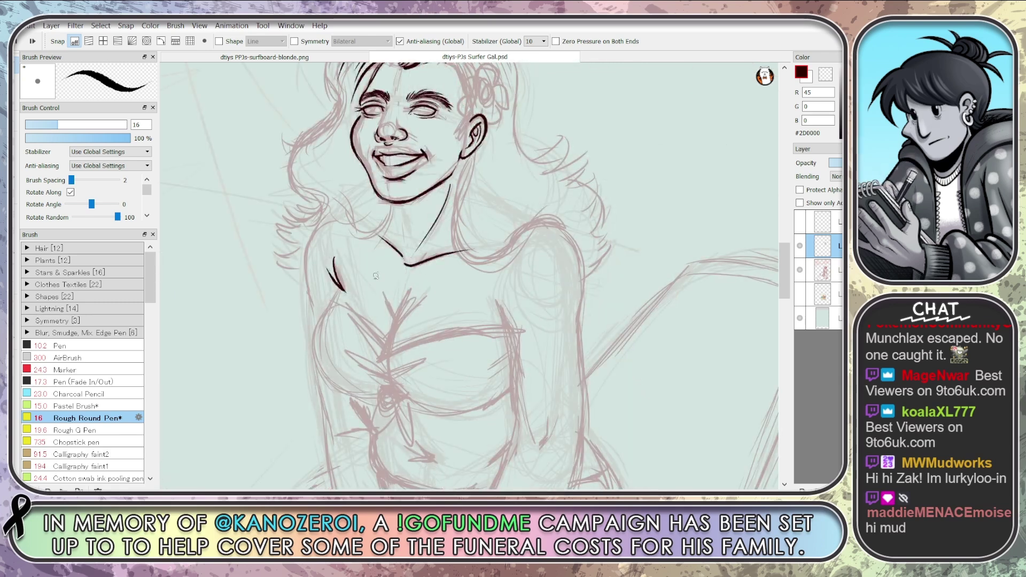
pyautogui.hotkey('ctrl', 'z')
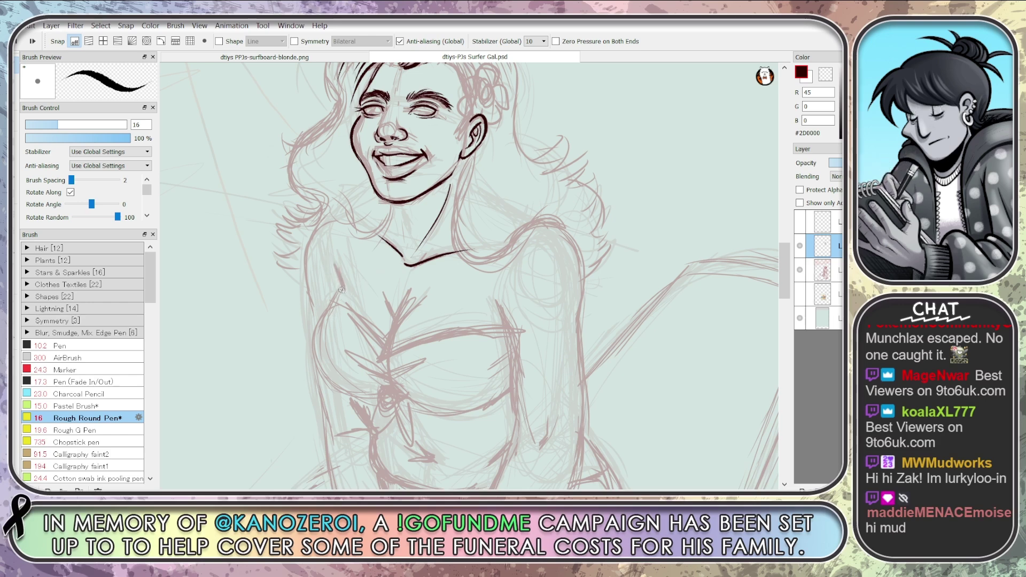
# Ink the far cup's outline as one rounded curve from the armpit down and under to the center knot
pyautogui.moveTo(339, 289); pyautogui.dragTo(389, 411)
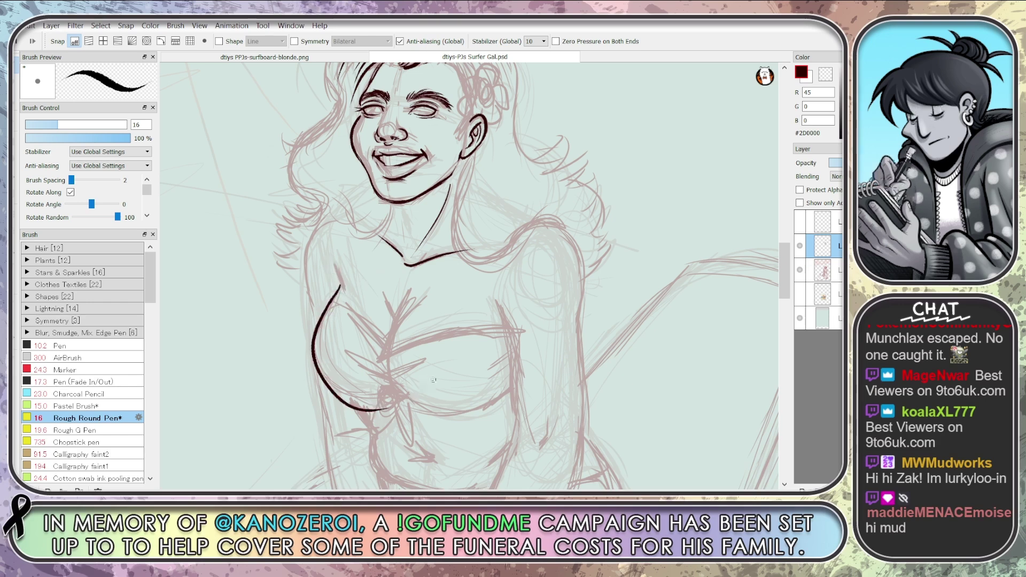
pyautogui.hotkey('ctrl', 'z')
pyautogui.moveTo(337, 289)
pyautogui.mouseDown()
pyautogui.moveTo(353, 415)
pyautogui.moveTo(384, 411)
pyautogui.mouseUp()
pyautogui.hotkey('ctrl', 'z')
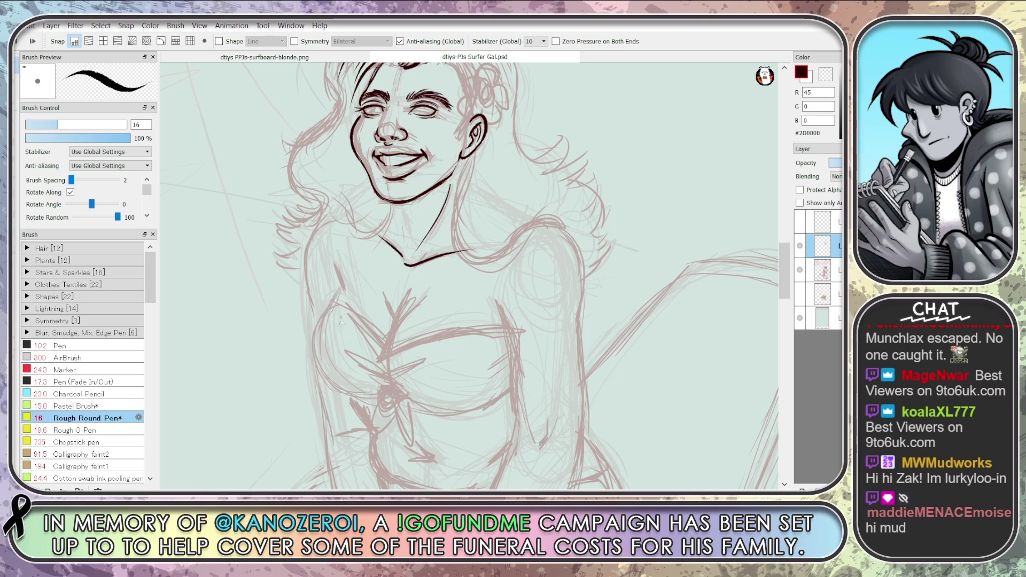
pyautogui.moveTo(340, 284); pyautogui.dragTo(384, 401)
pyautogui.hotkey('ctrl', 'z')
pyautogui.moveTo(341, 284)
pyautogui.mouseDown()
pyautogui.moveTo(320, 321)
pyautogui.moveTo(380, 400)
pyautogui.moveTo(389, 398)
pyautogui.mouseUp()
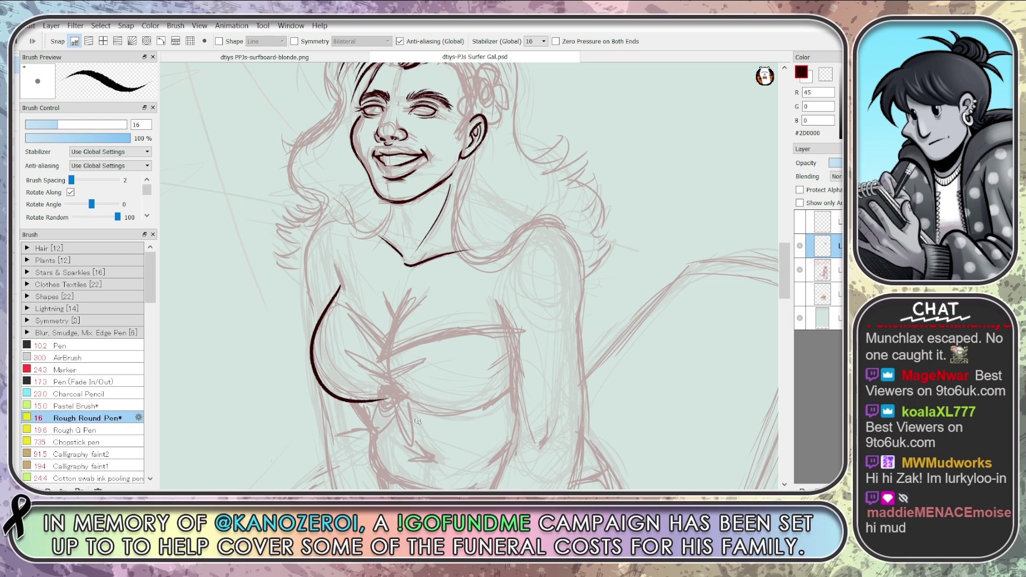
# Ink the near cup's lower curve from the center knot around to the side of the torso
pyautogui.moveTo(383, 387); pyautogui.dragTo(511, 389)
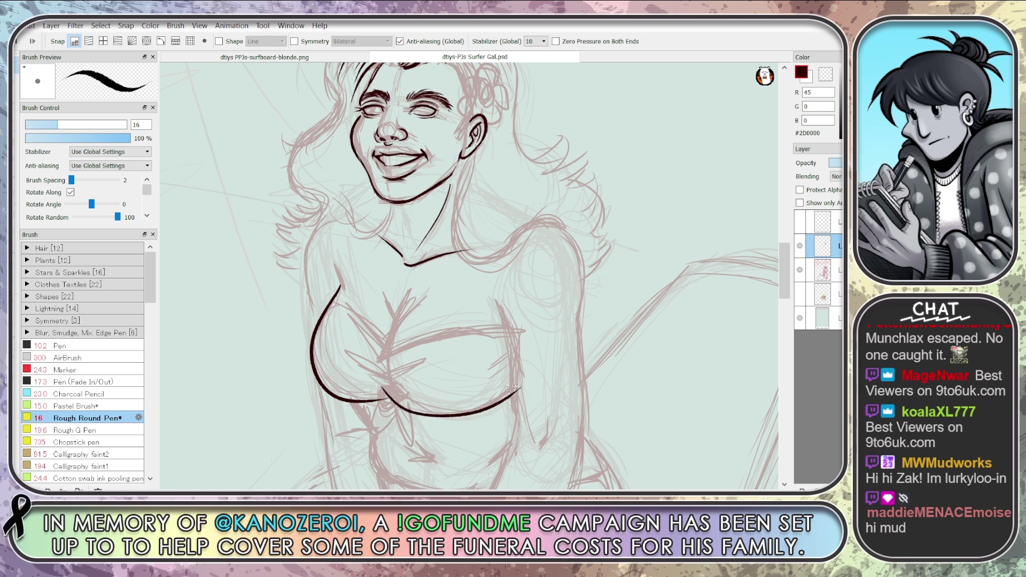
pyautogui.hotkey('ctrl', 'z')
pyautogui.moveTo(379, 380); pyautogui.dragTo(517, 383)
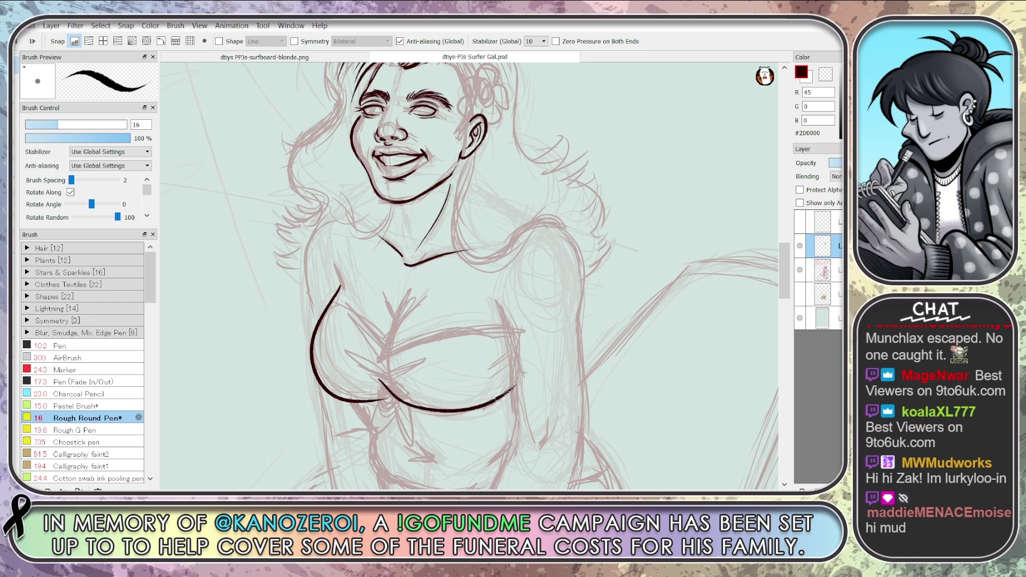
pyautogui.hotkey('ctrl', 'z')
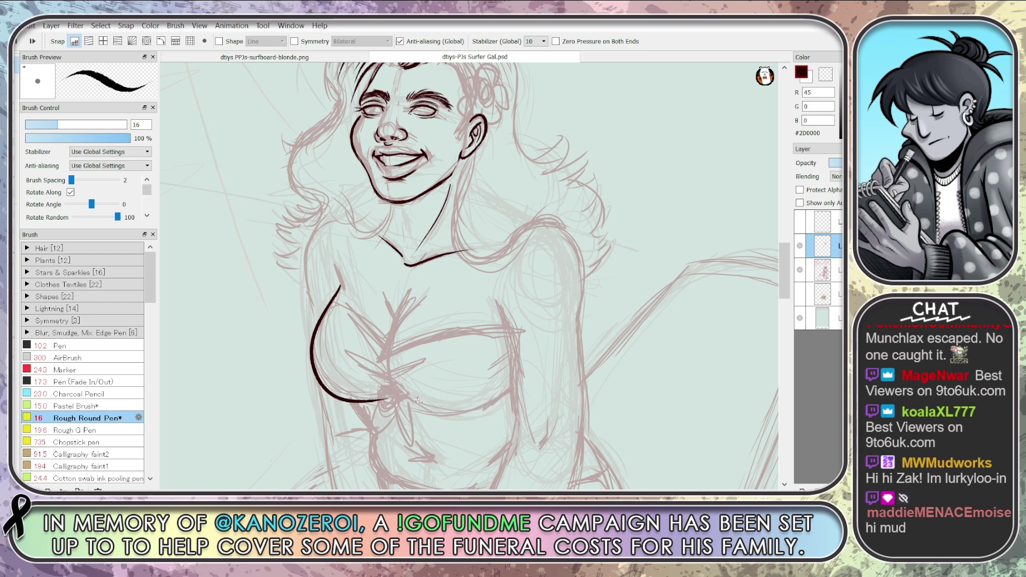
pyautogui.moveTo(385, 381); pyautogui.dragTo(523, 393)
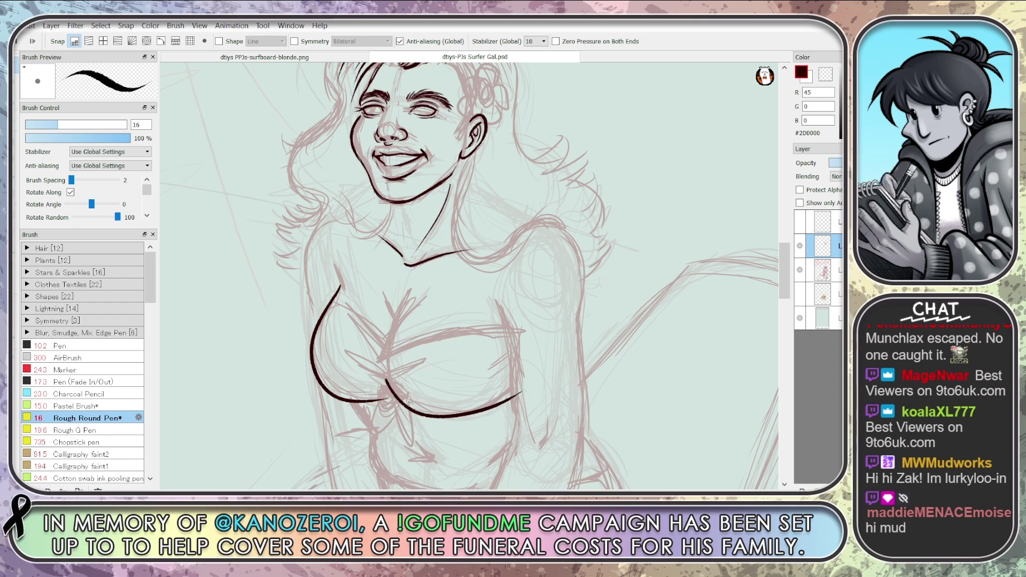
pyautogui.hotkey('ctrl', 'z')
pyautogui.moveTo(387, 381); pyautogui.dragTo(518, 390)
pyautogui.hotkey('ctrl', 'z')
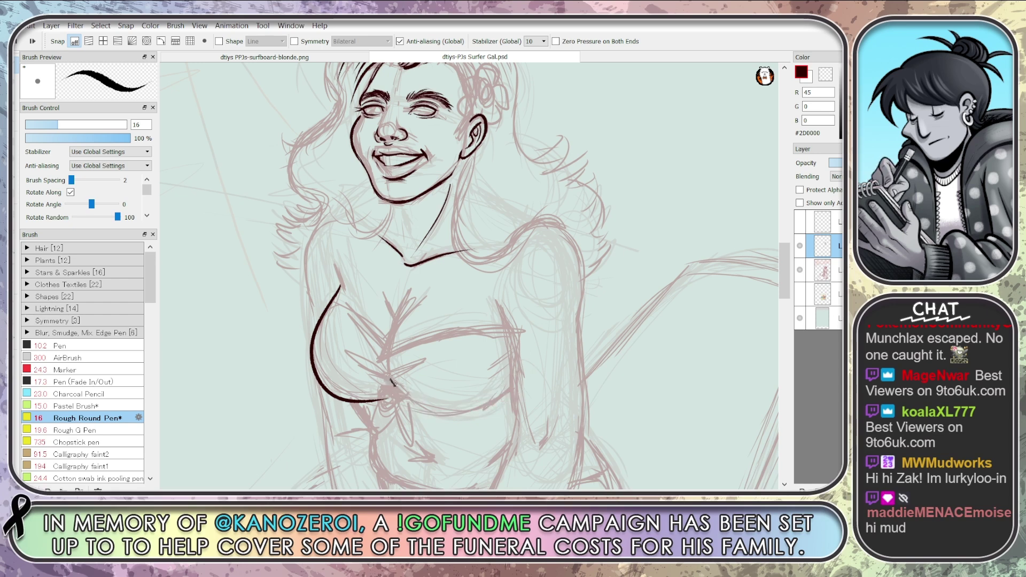
pyautogui.moveTo(390, 380); pyautogui.dragTo(519, 381)
pyautogui.hotkey('ctrl', 'z')
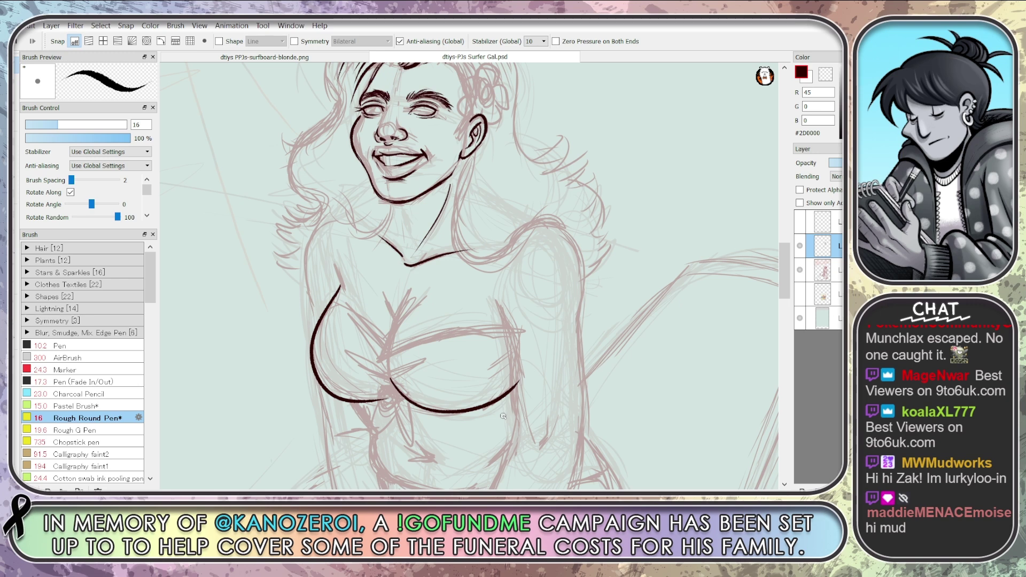
# Select the far cup's inked outline with a freehand selection and shift it slightly outward from the chest
pyautogui.press('l')
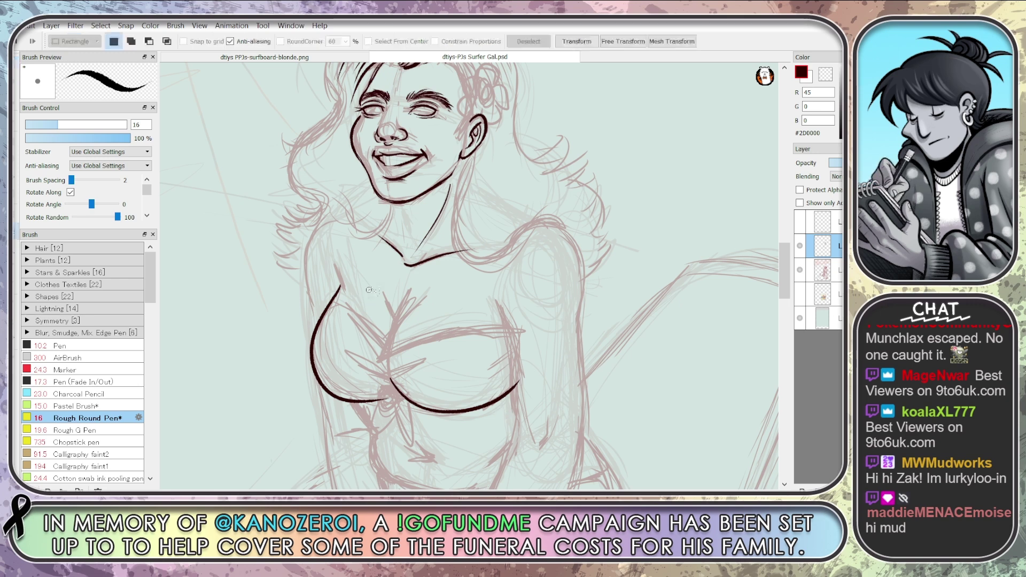
pyautogui.moveTo(357, 304); pyautogui.dragTo(398, 437)
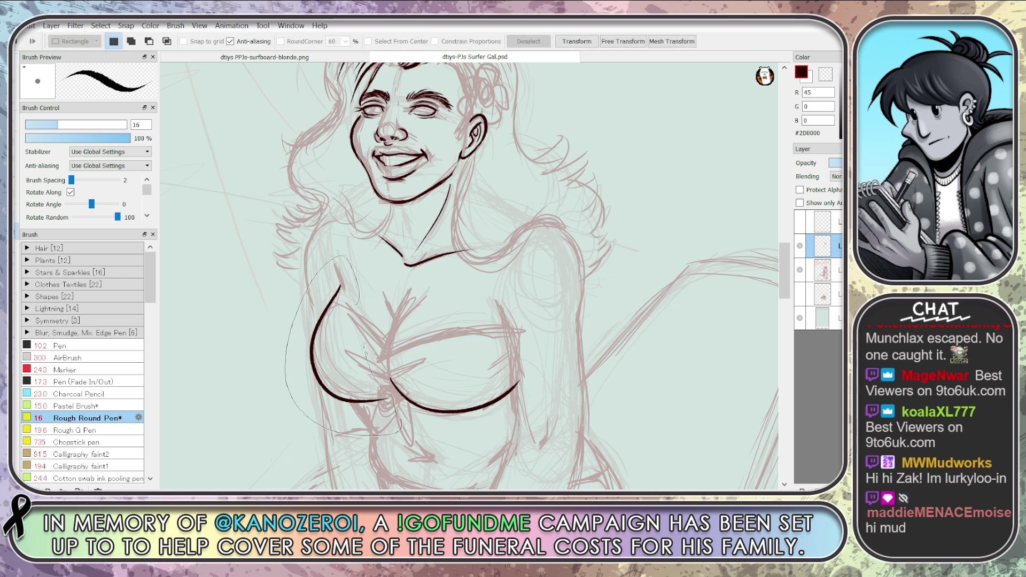
pyautogui.moveTo(365, 353); pyautogui.dragTo(364, 345)
pyautogui.press('v')
pyautogui.hotkey('ctrl', 'd')
pyautogui.moveTo(359, 398); pyautogui.dragTo(354, 396)
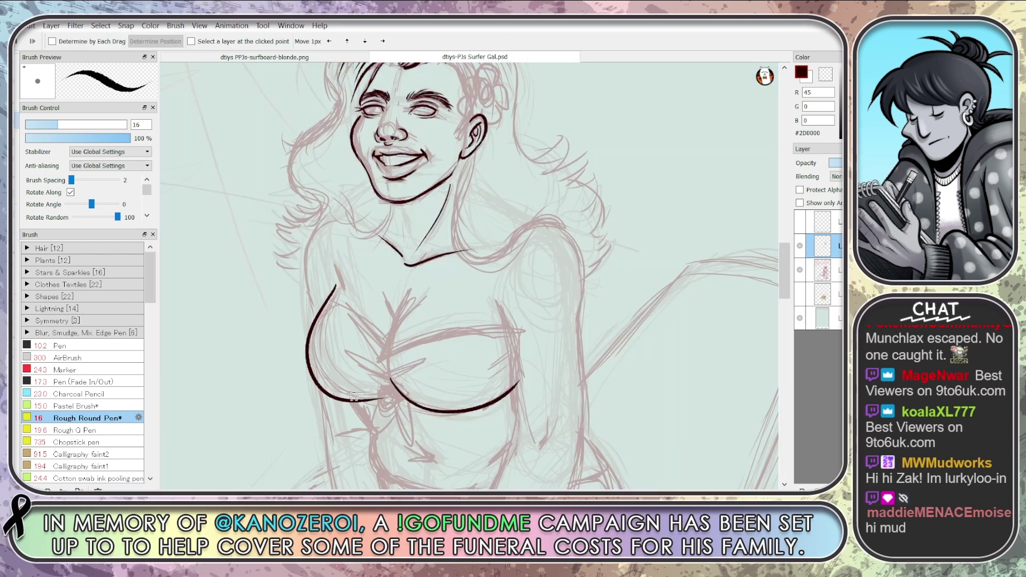
pyautogui.moveTo(354, 396); pyautogui.dragTo(353, 398)
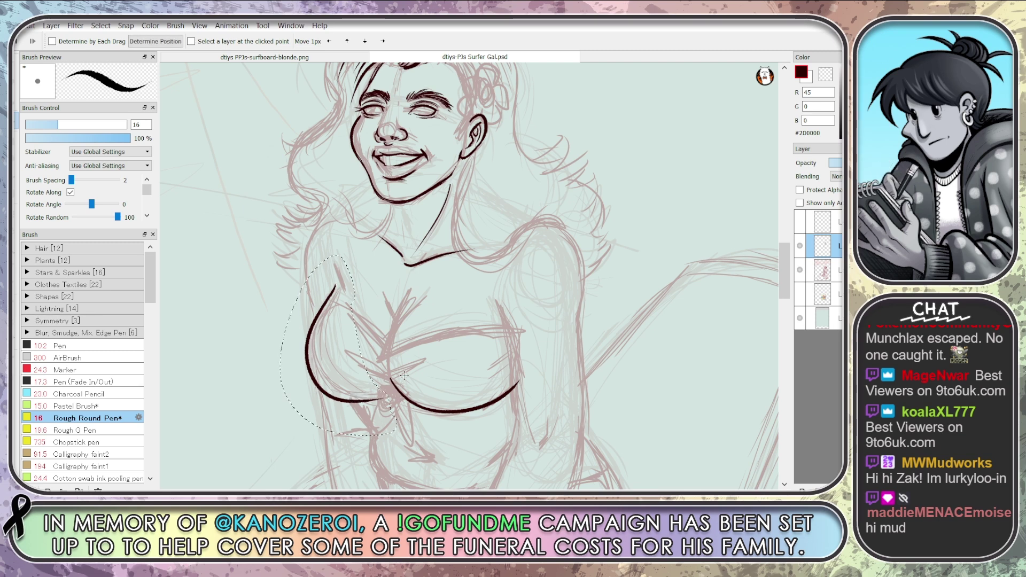
# Rotate the selected far cup outline by 1.7 degrees and nudge it slightly upward
pyautogui.hotkey('ctrl', 't')
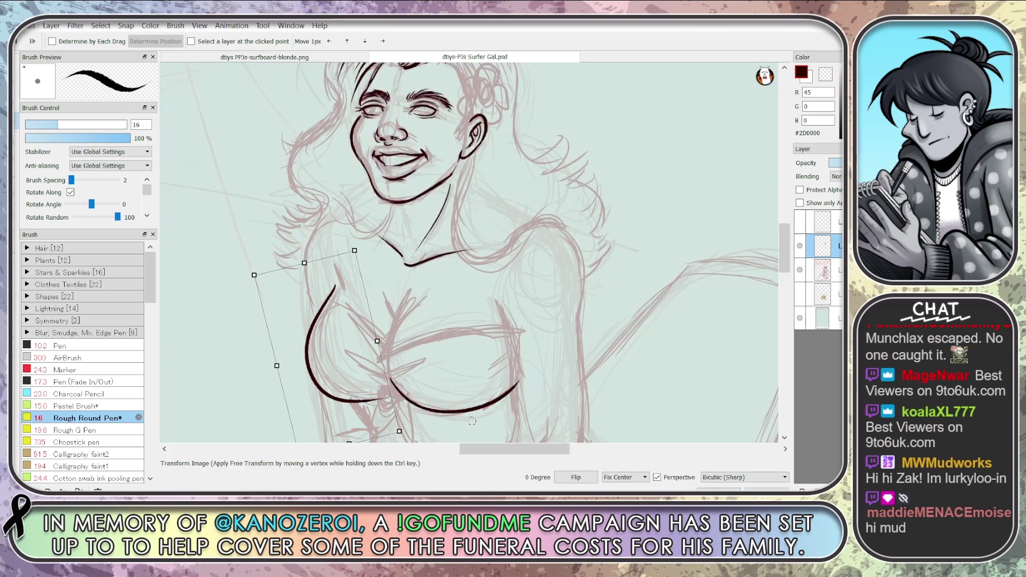
pyautogui.scroll(-5, 784, 281)
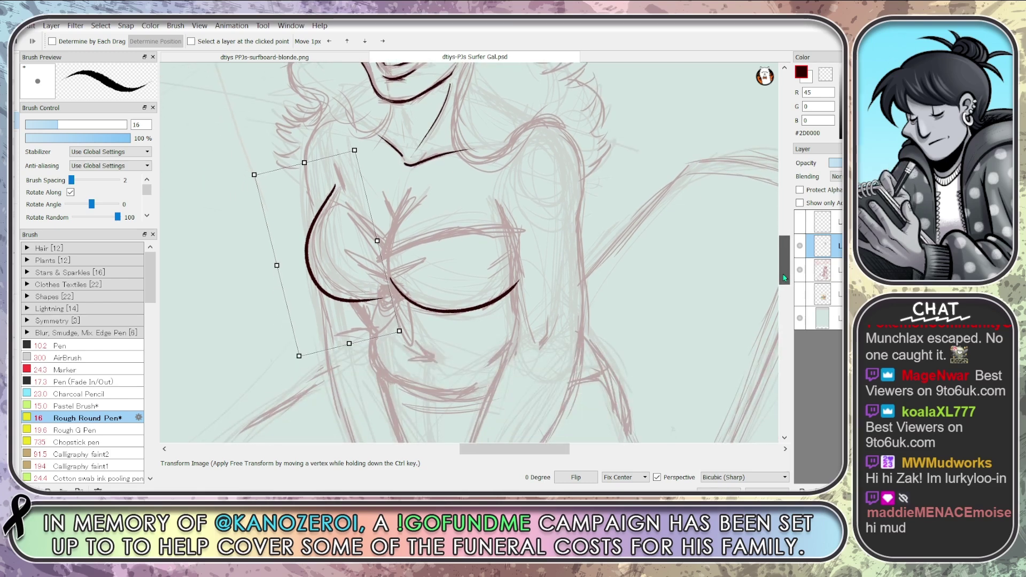
pyautogui.moveTo(785, 278); pyautogui.dragTo(784, 277)
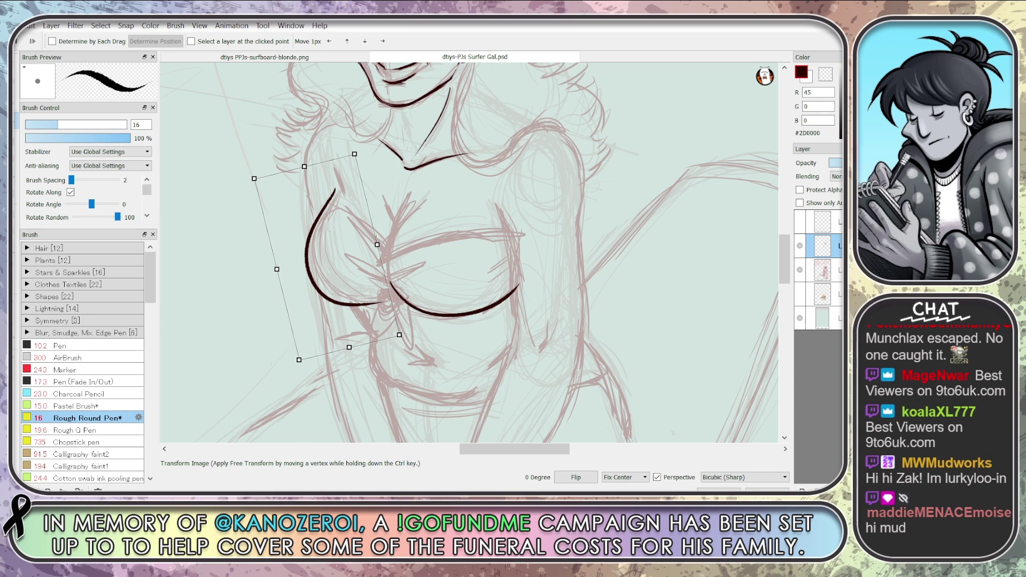
pyautogui.moveTo(407, 233); pyautogui.dragTo(413, 236)
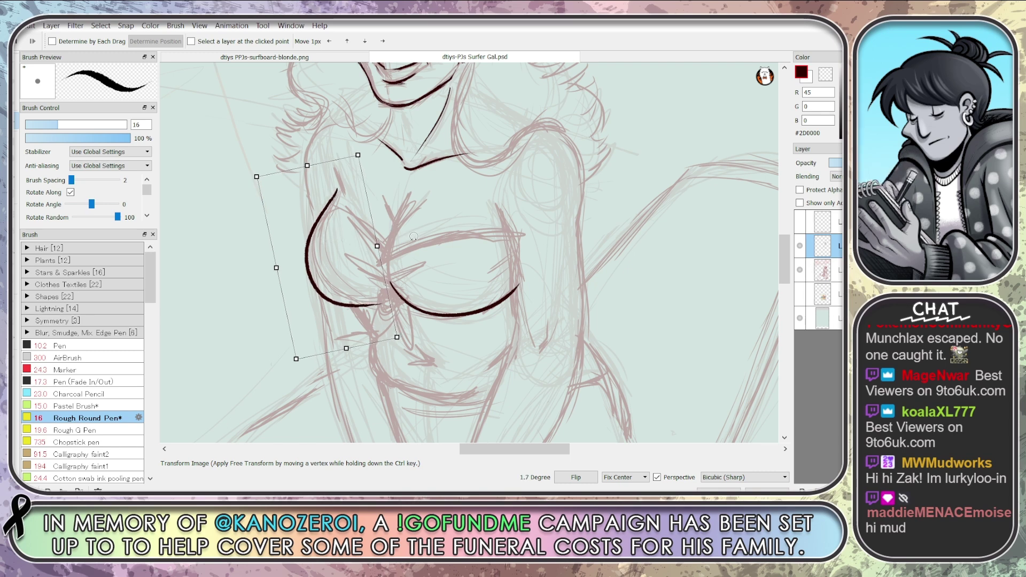
pyautogui.moveTo(322, 243); pyautogui.dragTo(319, 241)
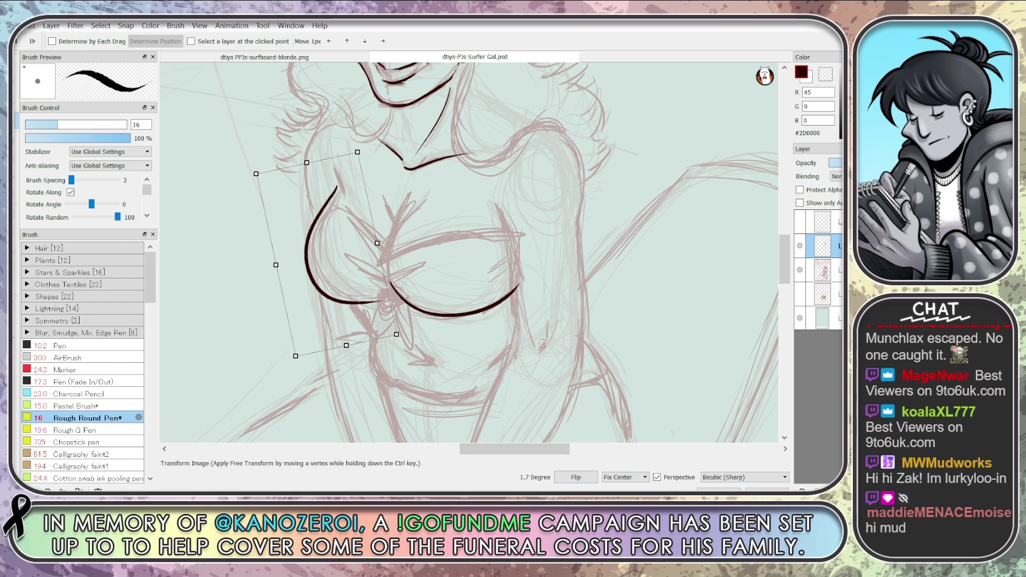
pyautogui.press('Return')
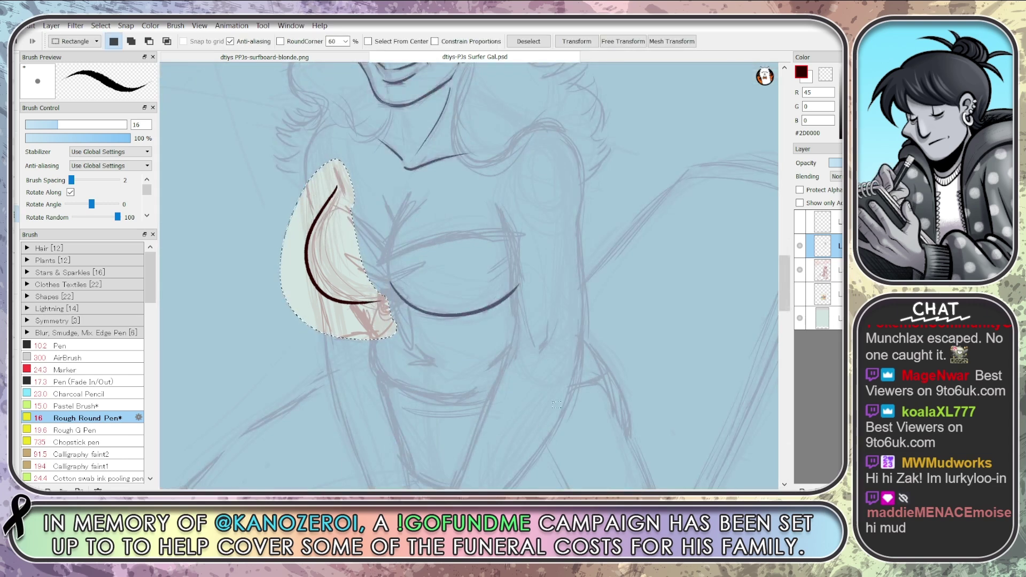
# Mesh-transform the far cup's outline to pull its lower curve slightly down, and clear the selection
pyautogui.click(671, 41)
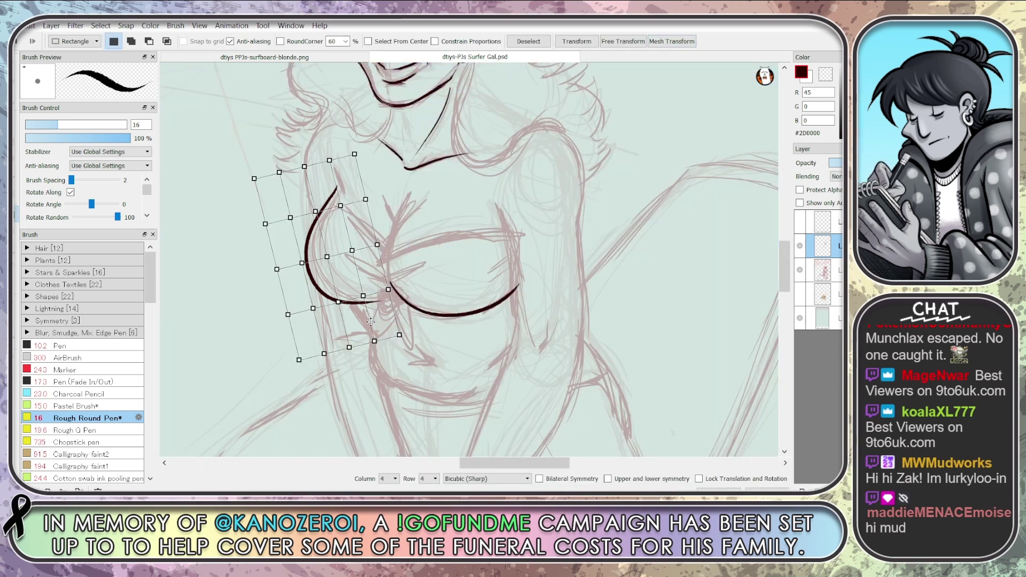
pyautogui.moveTo(352, 306)
pyautogui.mouseDown()
pyautogui.moveTo(340, 304)
pyautogui.moveTo(362, 297)
pyautogui.moveTo(339, 305)
pyautogui.mouseUp()
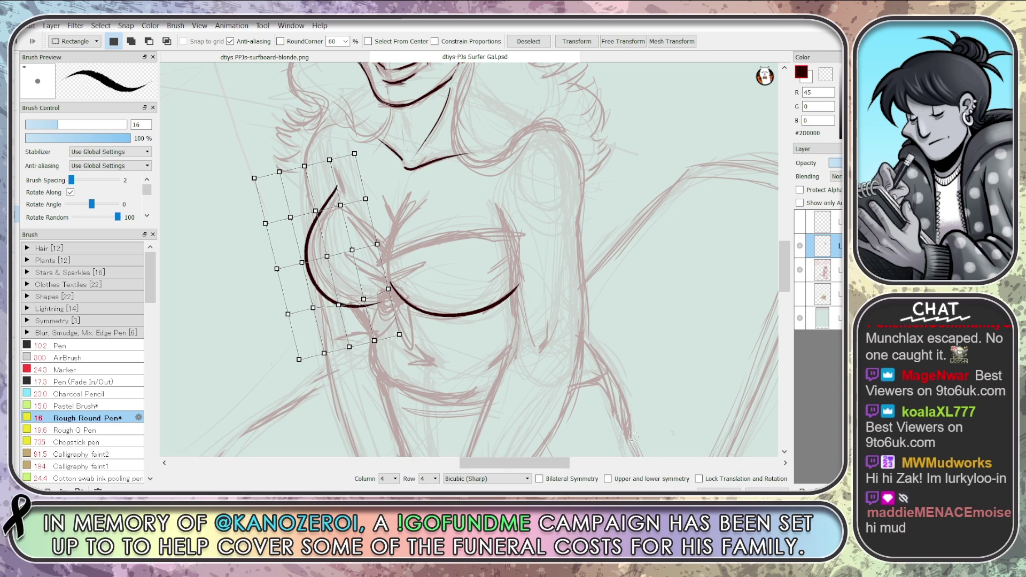
pyautogui.press('Return')
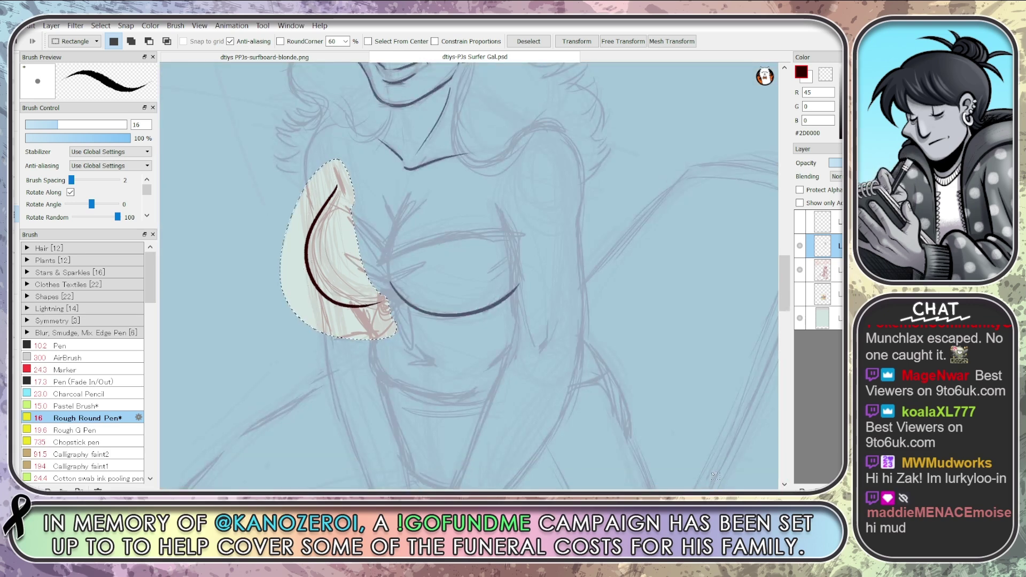
pyautogui.hotkey('ctrl', 'd')
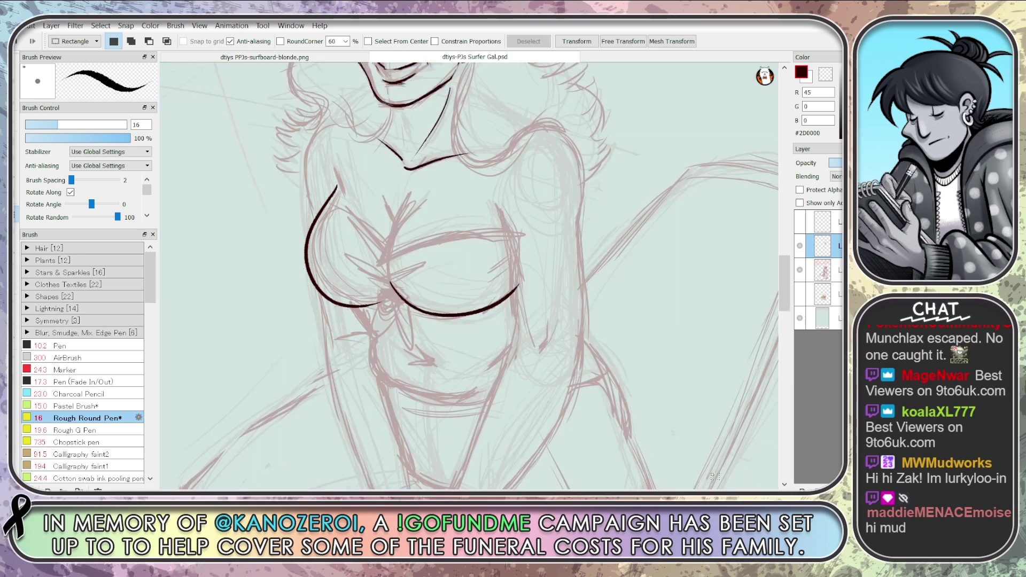
# Ink the near cup's inner curve from the cleavage down into its lower line, adding a short crease stroke at the top
pyautogui.press('b')
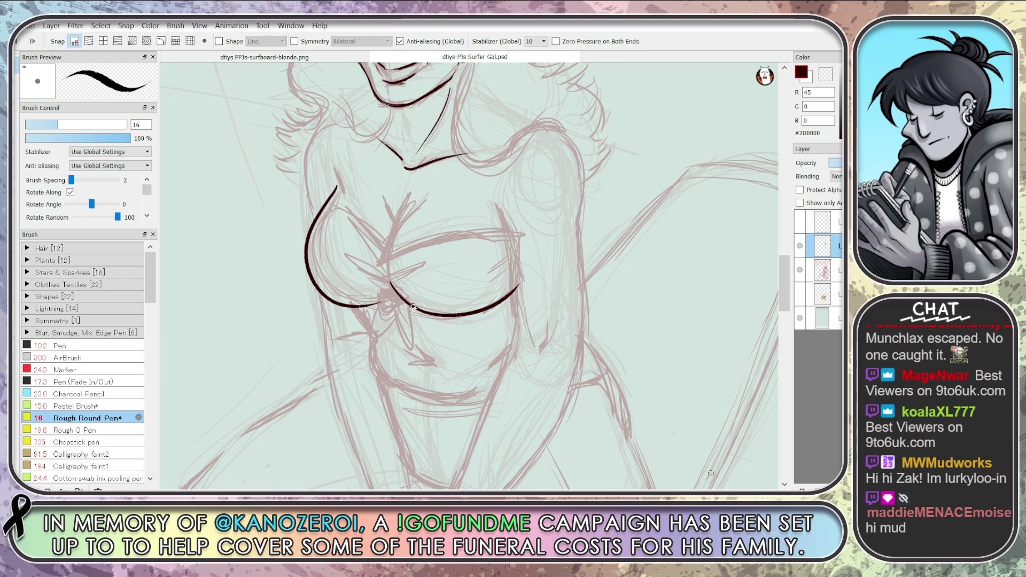
pyautogui.moveTo(401, 203); pyautogui.dragTo(395, 292)
pyautogui.hotkey('ctrl', 'z')
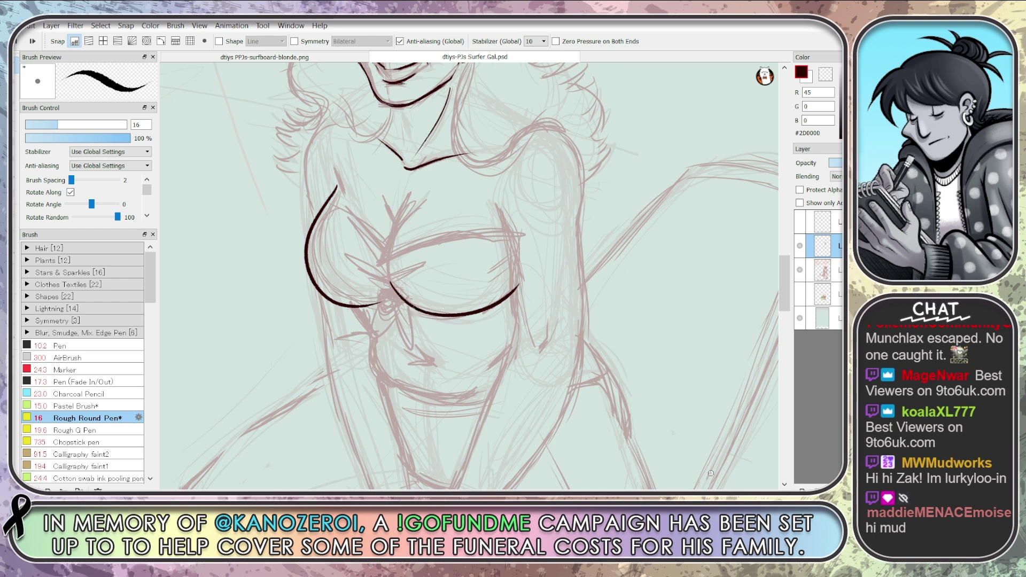
pyautogui.moveTo(401, 198); pyautogui.dragTo(417, 309)
pyautogui.hotkey('ctrl', 'z')
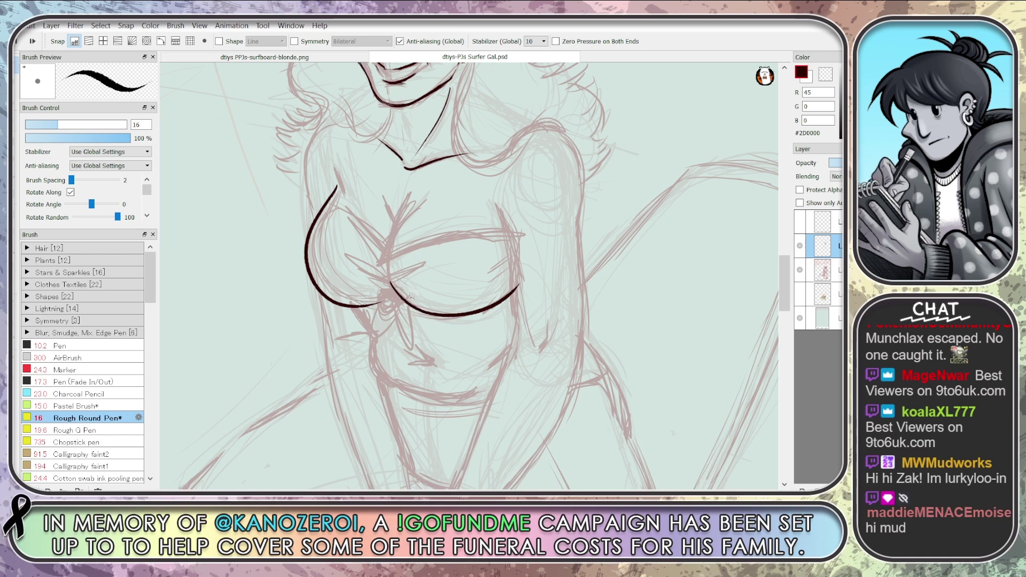
pyautogui.moveTo(404, 208); pyautogui.dragTo(416, 308)
pyautogui.hotkey('ctrl', 'z')
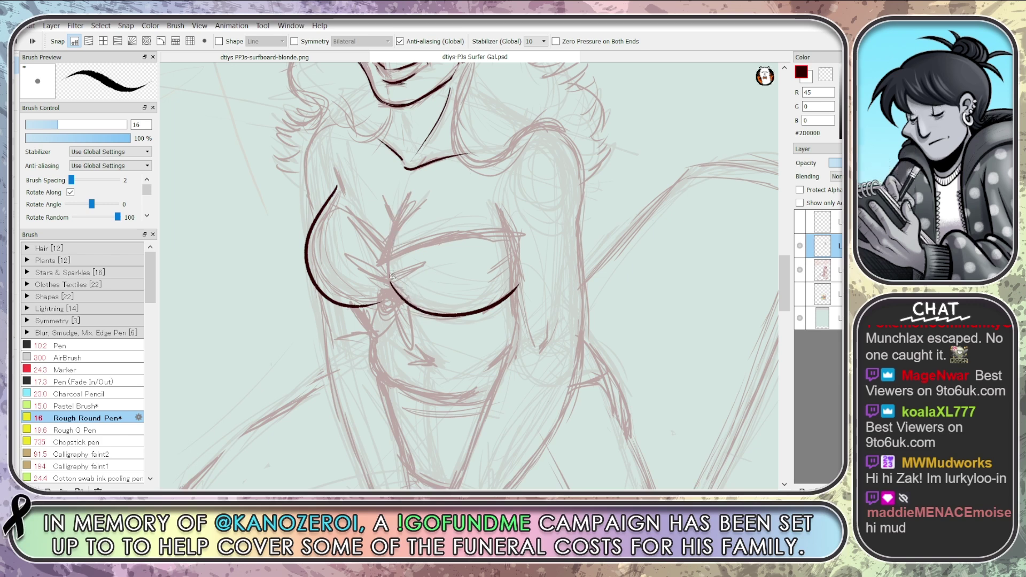
pyautogui.moveTo(404, 218)
pyautogui.mouseDown()
pyautogui.moveTo(416, 308)
pyautogui.moveTo(400, 202)
pyautogui.mouseUp()
pyautogui.hotkey('ctrl', 'z')
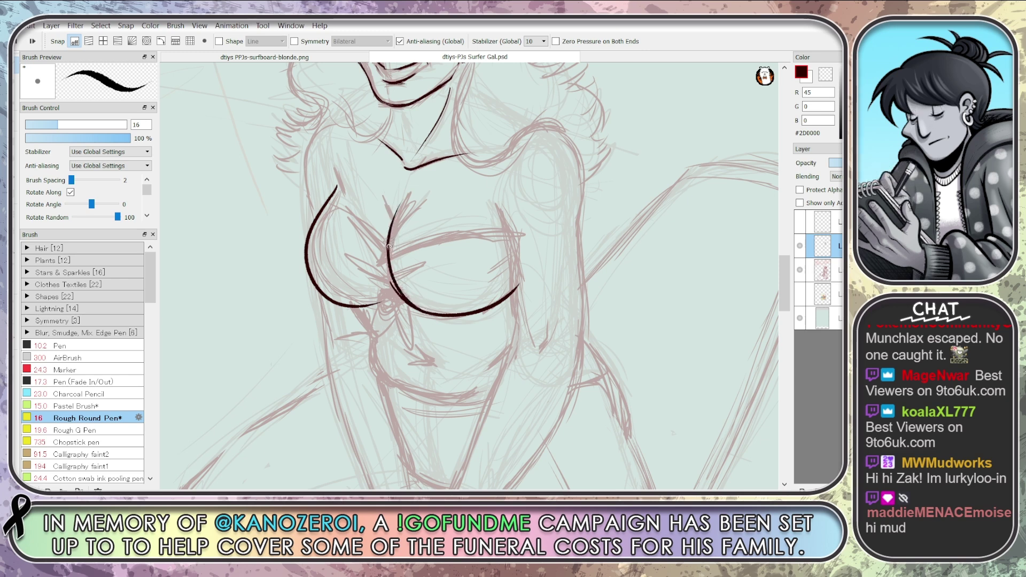
pyautogui.moveTo(389, 246); pyautogui.dragTo(411, 189)
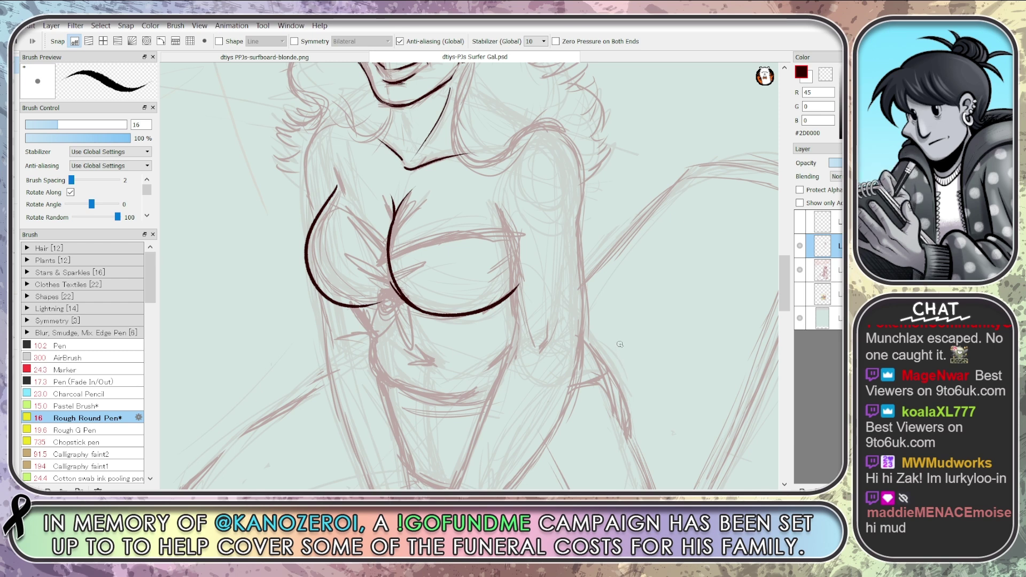
# Ink the far side of the torso from beneath the far cup down to the waist, and ink the navel
pyautogui.moveTo(788, 280); pyautogui.dragTo(789, 288)
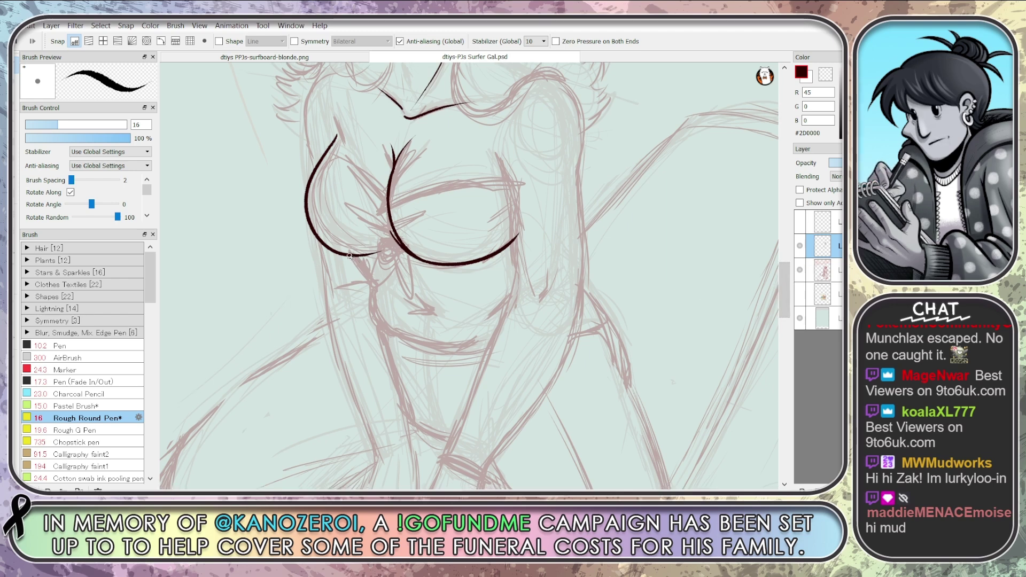
pyautogui.moveTo(350, 256)
pyautogui.mouseDown()
pyautogui.moveTo(376, 284)
pyautogui.moveTo(382, 330)
pyautogui.mouseUp()
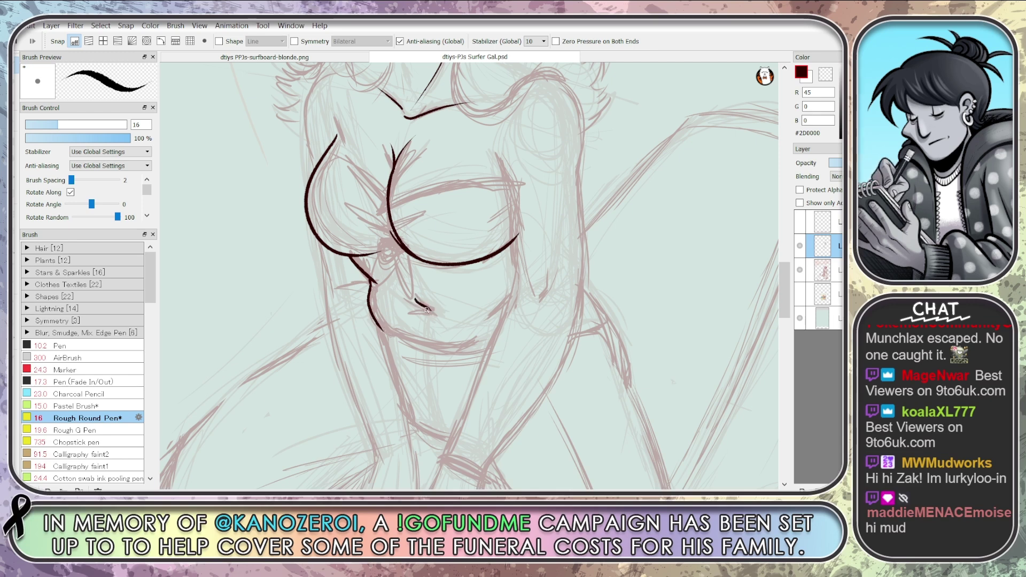
pyautogui.moveTo(419, 307); pyautogui.dragTo(429, 311)
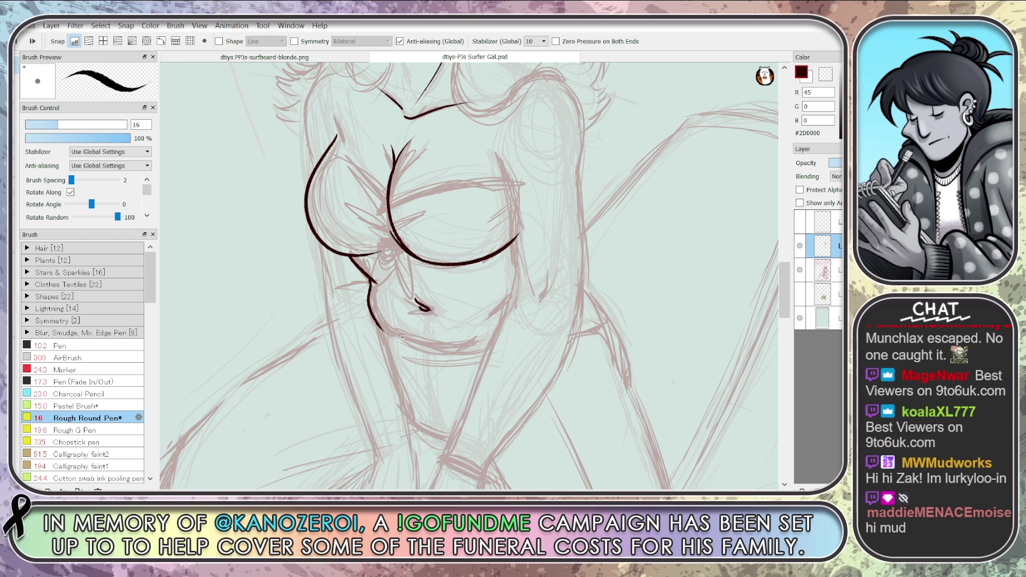
# Try to ink the curved line across the lower belly below the navel
pyautogui.moveTo(387, 328); pyautogui.dragTo(489, 335)
pyautogui.hotkey('ctrl', 'z')
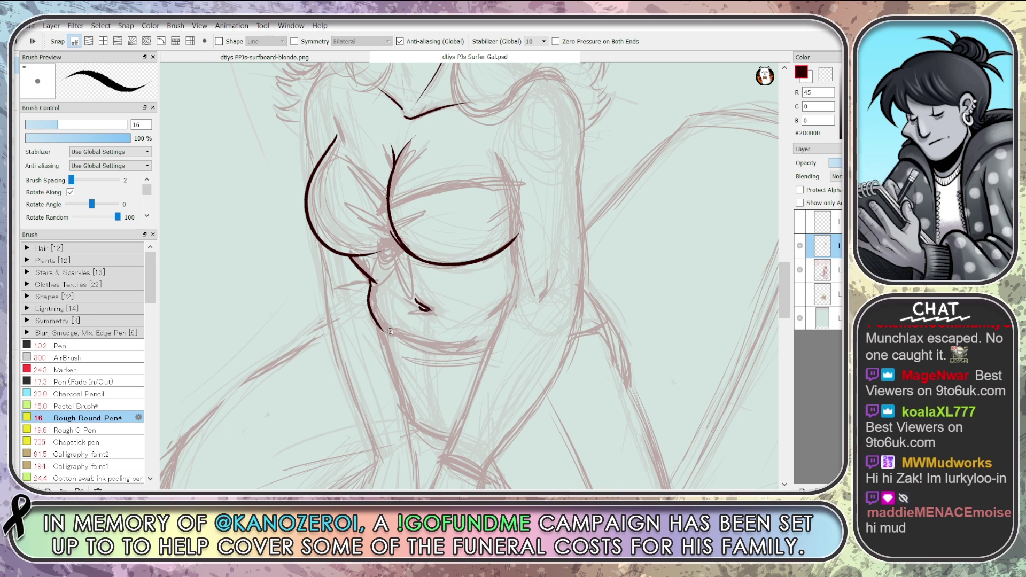
pyautogui.moveTo(387, 327)
pyautogui.mouseDown()
pyautogui.moveTo(409, 344)
pyautogui.moveTo(490, 336)
pyautogui.mouseUp()
pyautogui.hotkey('ctrl', 'z')
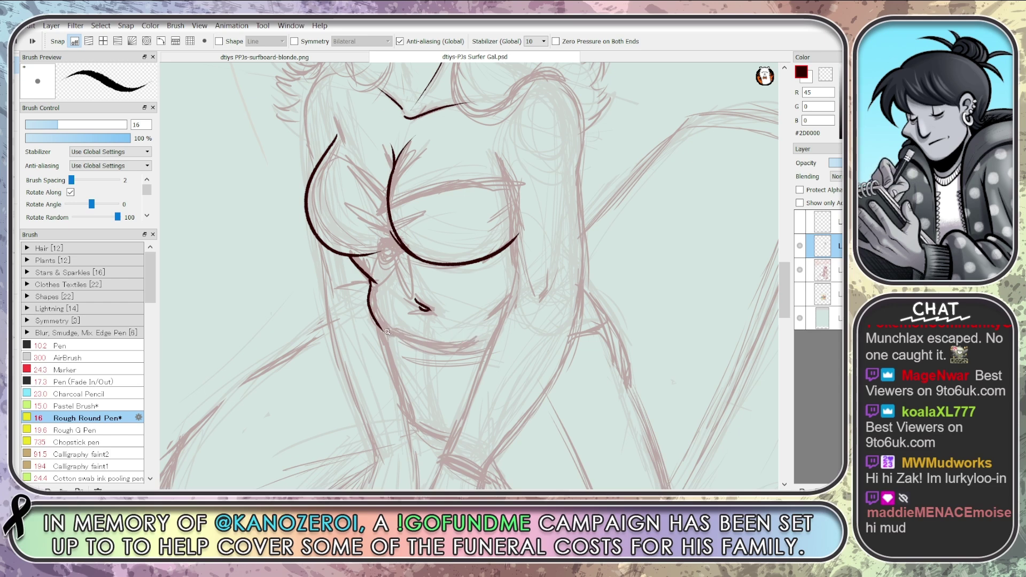
pyautogui.moveTo(385, 330); pyautogui.dragTo(490, 348)
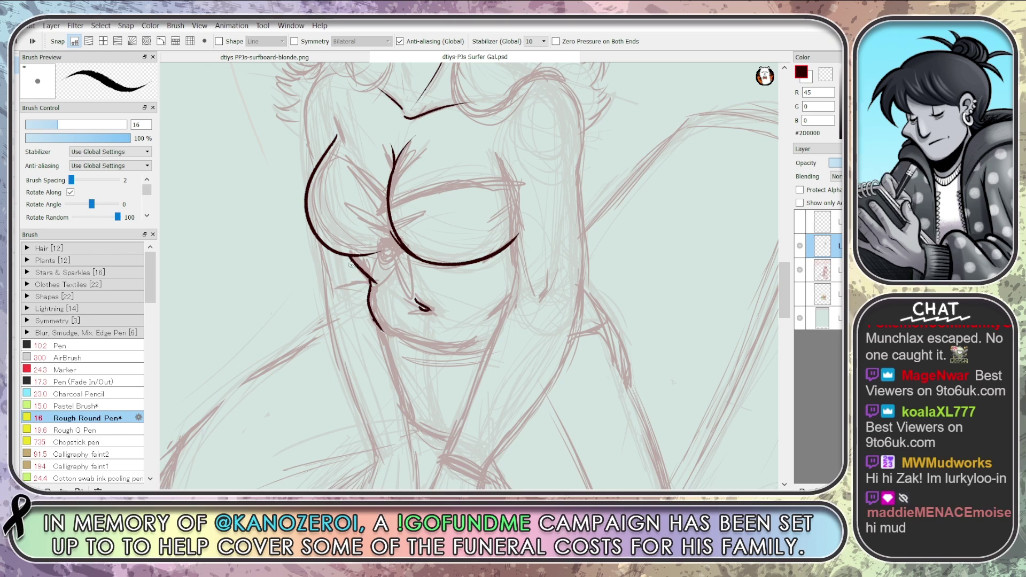
pyautogui.hotkey('ctrl', 'z')
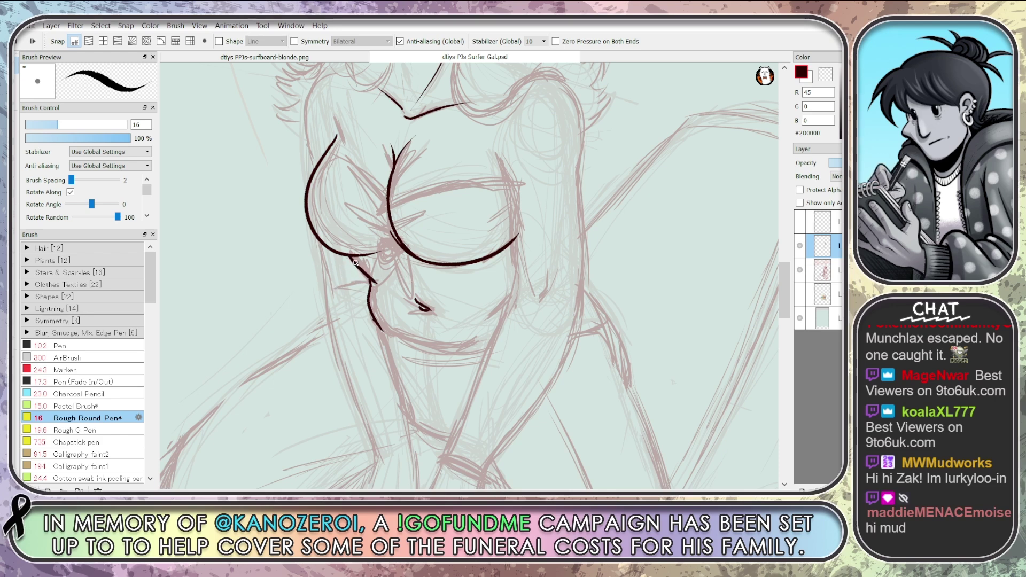
# Clean up the far rib line beneath the far cup and ink a short curved line below the near cup's outer end
pyautogui.press('e')
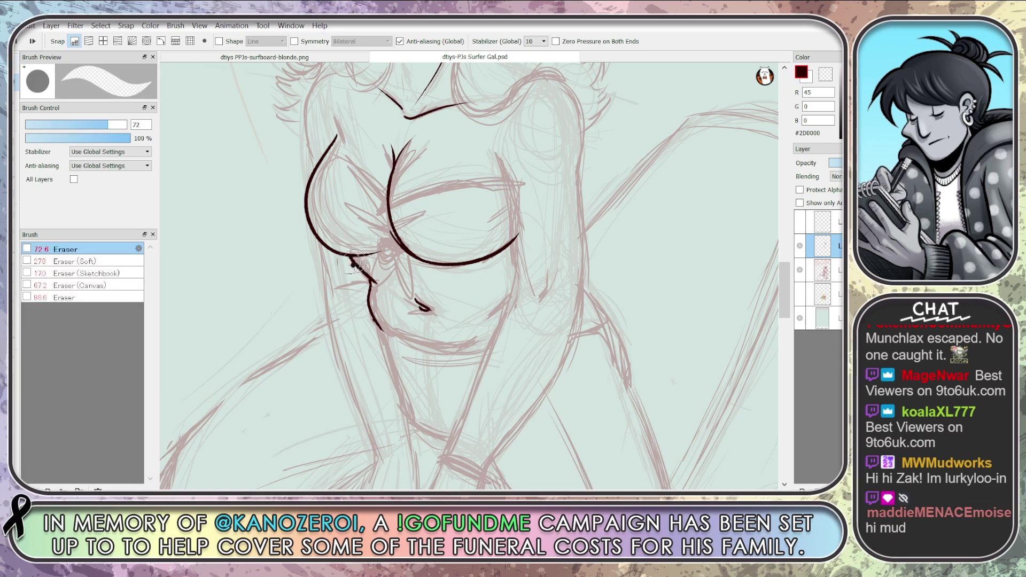
pyautogui.moveTo(355, 262)
pyautogui.mouseDown()
pyautogui.moveTo(342, 261)
pyautogui.moveTo(384, 285)
pyautogui.mouseUp()
pyautogui.press('b')
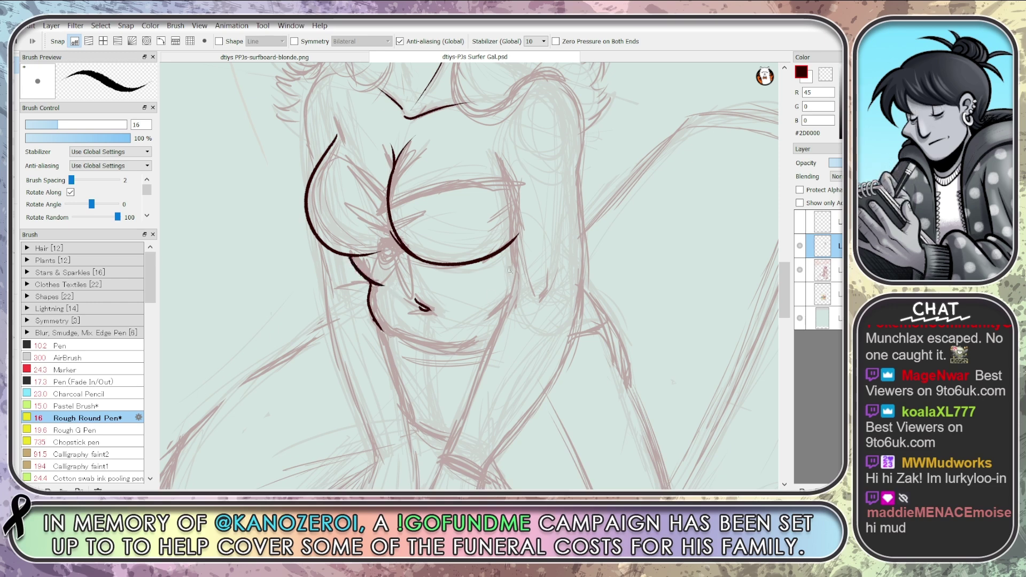
pyautogui.moveTo(518, 245); pyautogui.dragTo(506, 288)
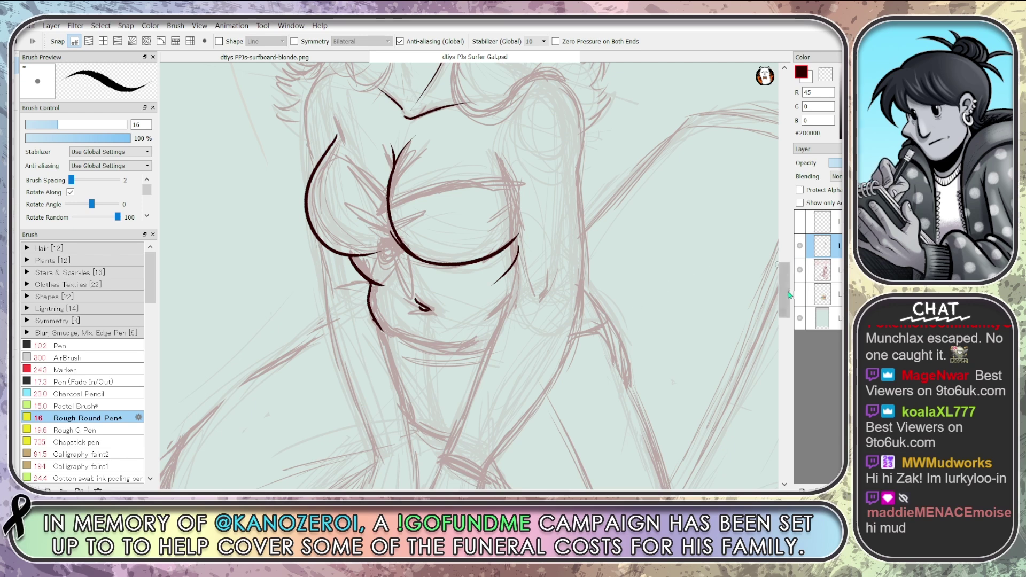
# Ink the near arm's outer contour from the shoulder down to the elbow in overlapping strokes
pyautogui.moveTo(791, 295)
pyautogui.mouseDown()
pyautogui.moveTo(791, 282)
pyautogui.moveTo(791, 292)
pyautogui.mouseUp()
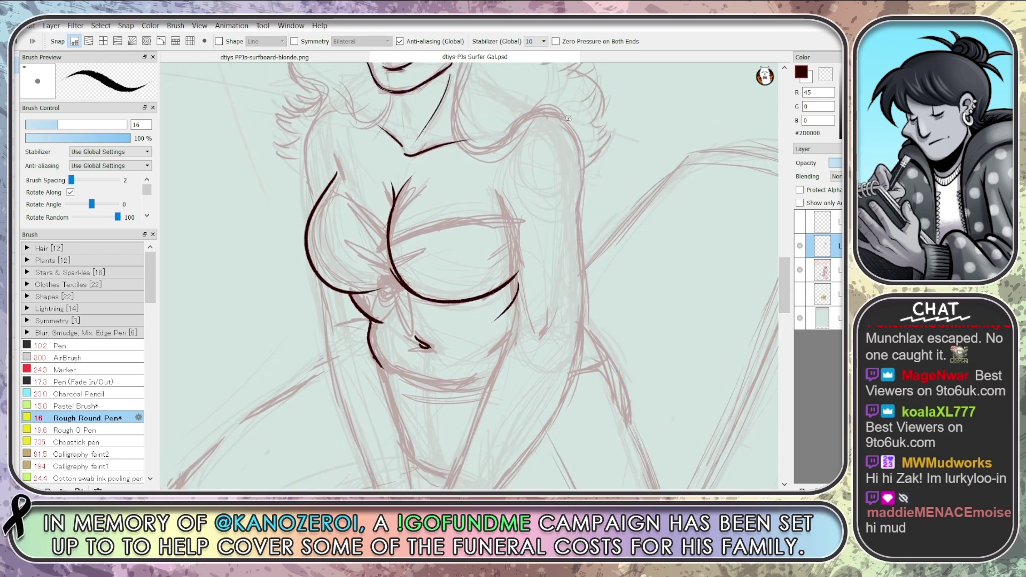
pyautogui.moveTo(561, 117)
pyautogui.mouseDown()
pyautogui.moveTo(582, 145)
pyautogui.moveTo(582, 319)
pyautogui.mouseUp()
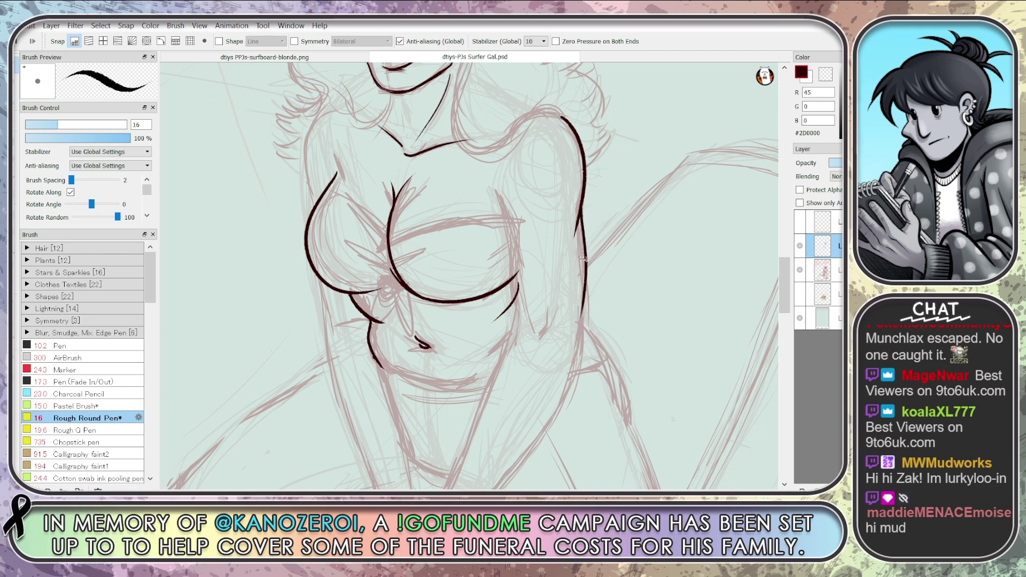
pyautogui.hotkey('ctrl', 'z')
pyautogui.moveTo(581, 191); pyautogui.dragTo(583, 324)
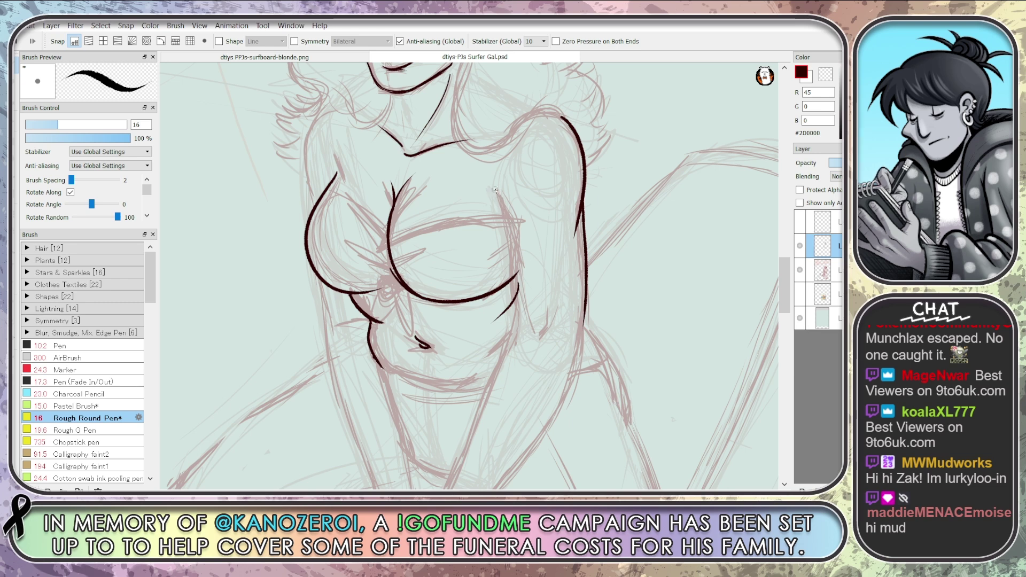
# Try inking the near arm's inner contour from the armpit down on the current line layer
pyautogui.moveTo(496, 190); pyautogui.dragTo(518, 231)
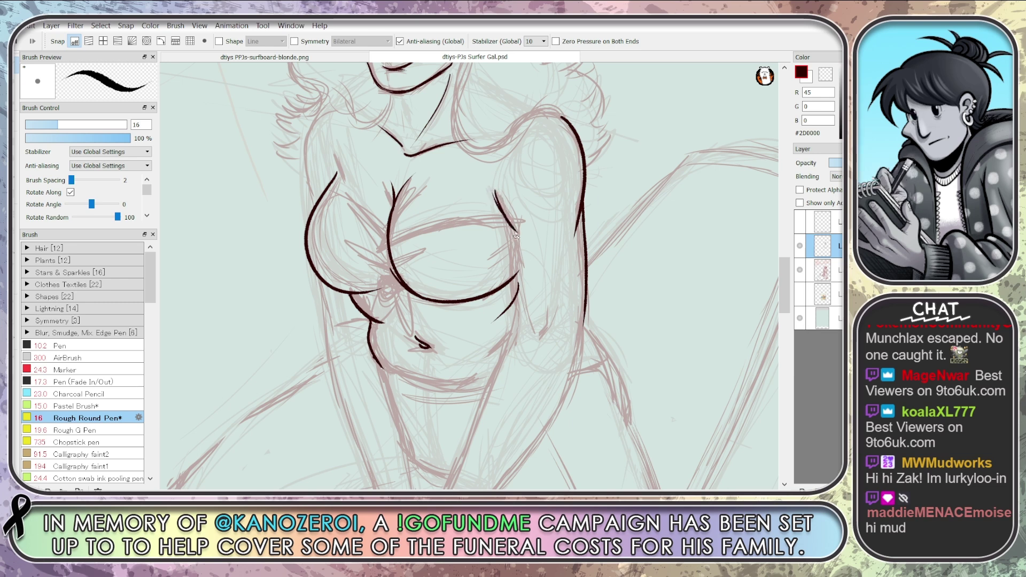
pyautogui.moveTo(515, 235); pyautogui.dragTo(522, 329)
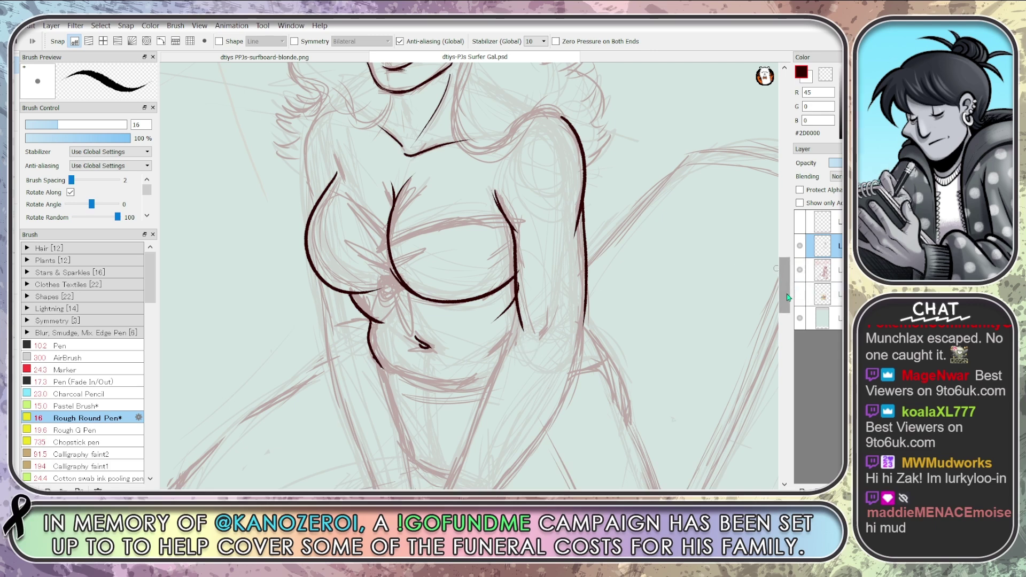
pyautogui.hotkey('ctrl', 'z')
pyautogui.hotkey('ctrl', 'z')
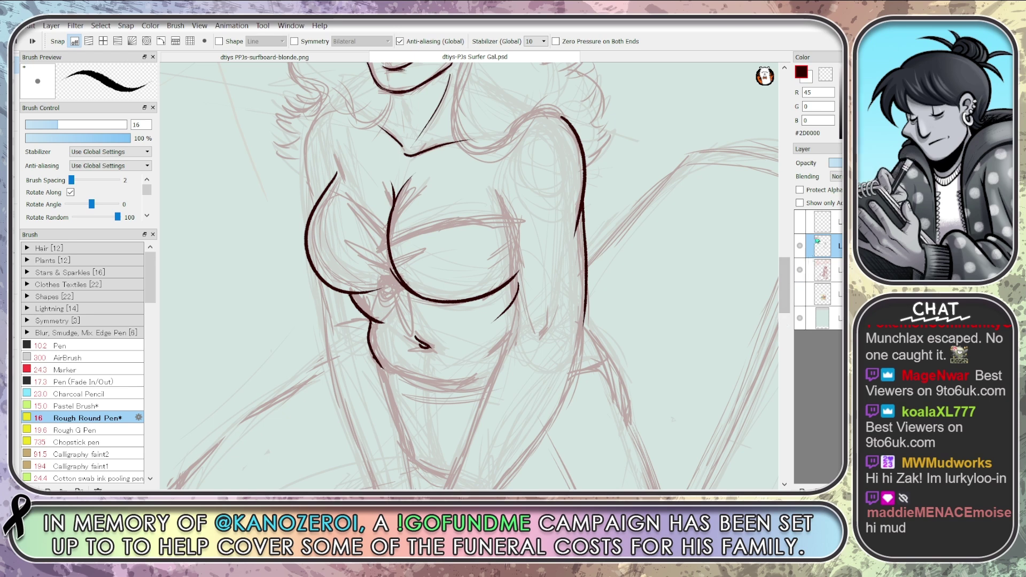
# Show and activate the topmost layer, and ink the near arm's inner contour on it from the armpit down past the cup
pyautogui.click(801, 222)
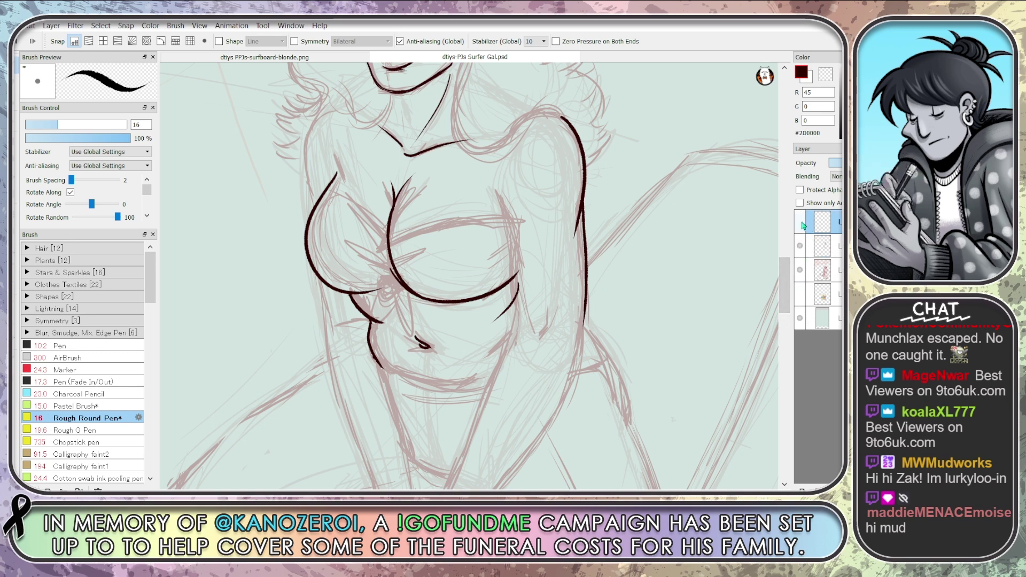
pyautogui.moveTo(490, 186); pyautogui.dragTo(514, 225)
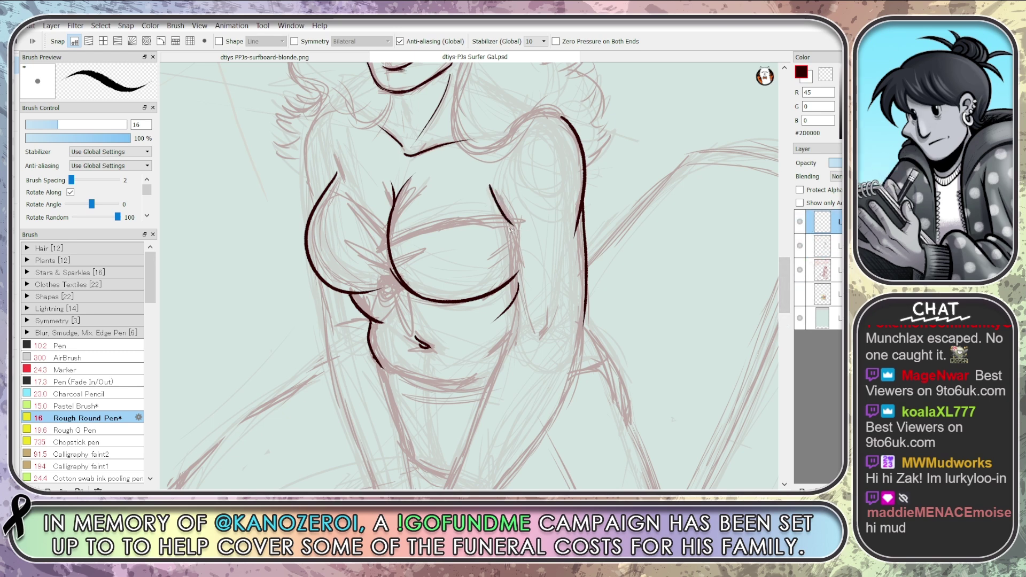
pyautogui.hotkey('ctrl', 'z')
pyautogui.moveTo(492, 190); pyautogui.dragTo(512, 227)
pyautogui.hotkey('ctrl', 'z')
pyautogui.hotkey('ctrl', 'z')
pyautogui.moveTo(494, 191)
pyautogui.mouseDown()
pyautogui.moveTo(510, 225)
pyautogui.moveTo(514, 332)
pyautogui.mouseUp()
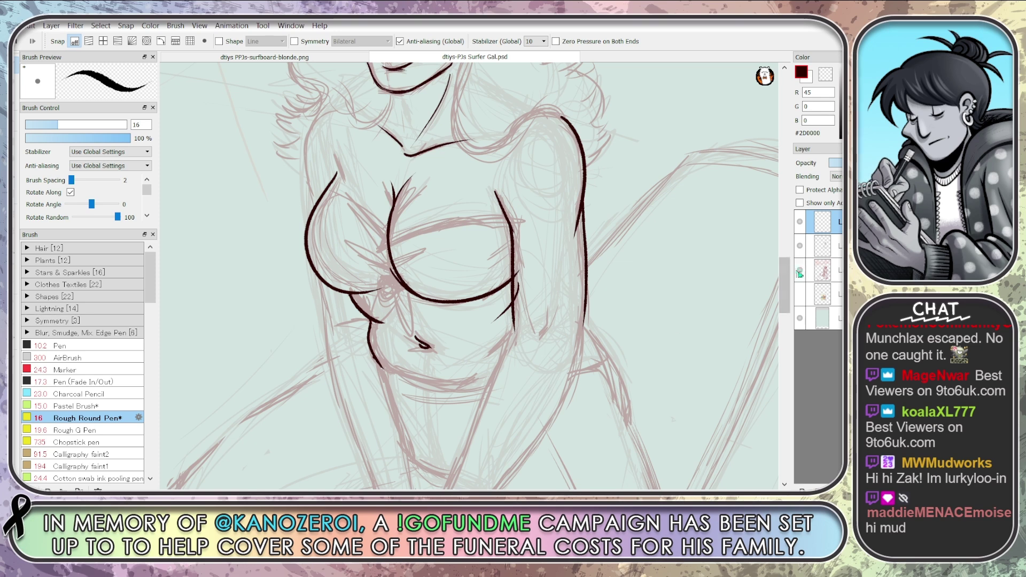
# Ink the short armpit crease above the upper end of the far cup's outer contour, redrawing it until it fits
pyautogui.moveTo(788, 281); pyautogui.dragTo(789, 288)
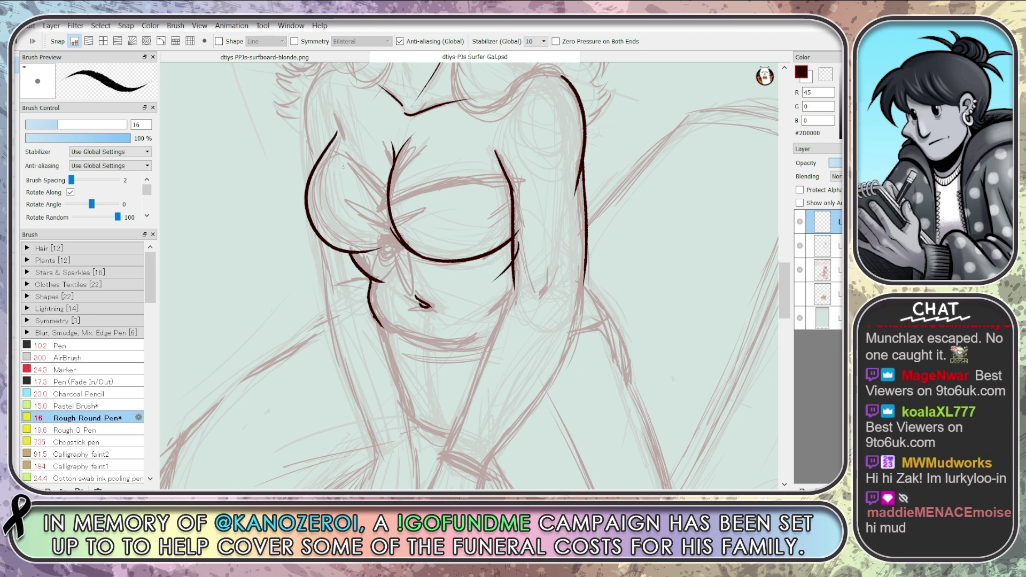
pyautogui.moveTo(336, 136); pyautogui.dragTo(325, 116)
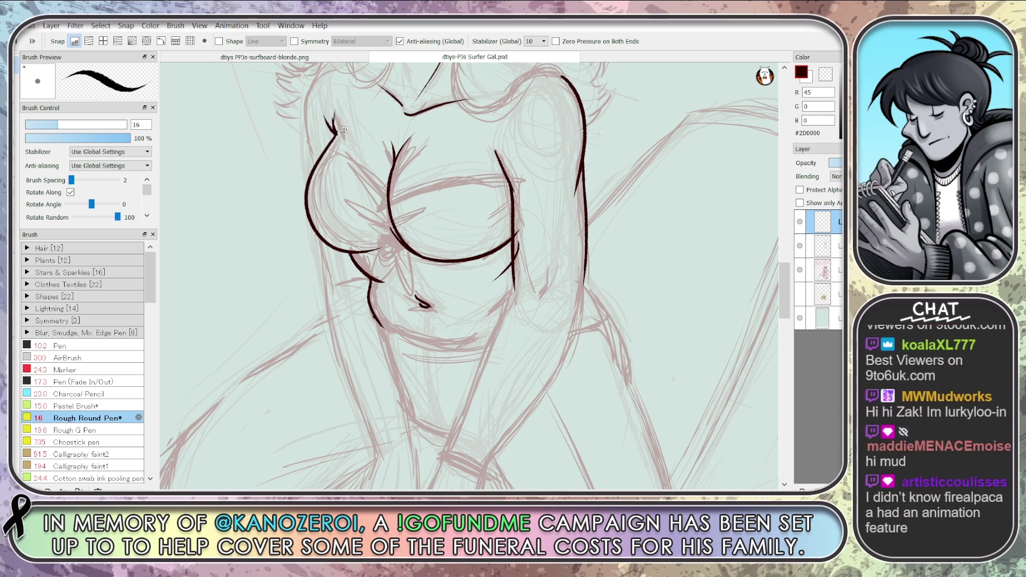
pyautogui.hotkey('ctrl', 'z')
pyautogui.hotkey('ctrl', 'z')
pyautogui.hotkey('ctrl', 'z')
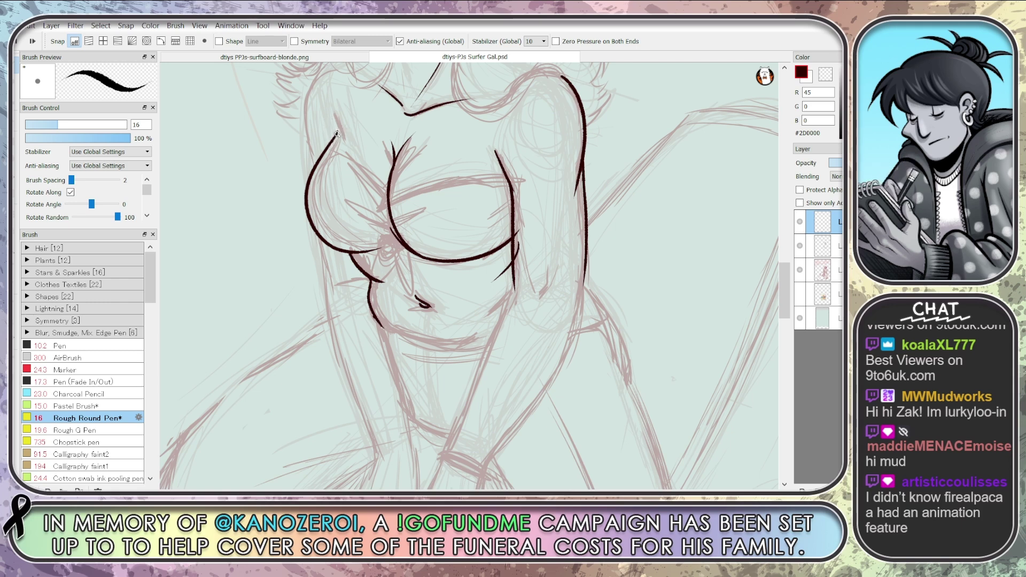
pyautogui.moveTo(331, 116)
pyautogui.mouseDown()
pyautogui.moveTo(342, 137)
pyautogui.moveTo(348, 126)
pyautogui.mouseUp()
pyautogui.hotkey('ctrl', 'z')
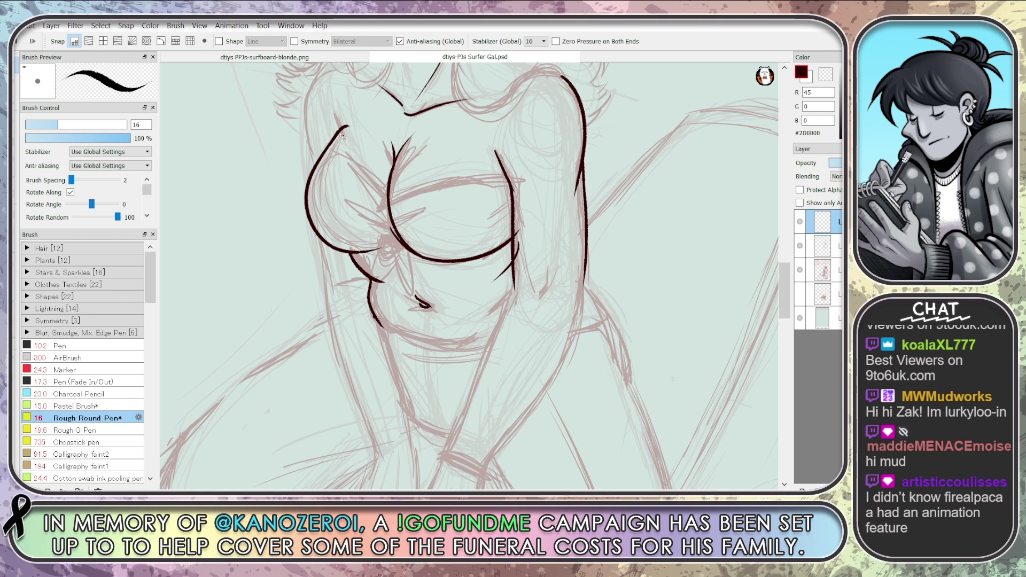
pyautogui.hotkey('ctrl', 'z')
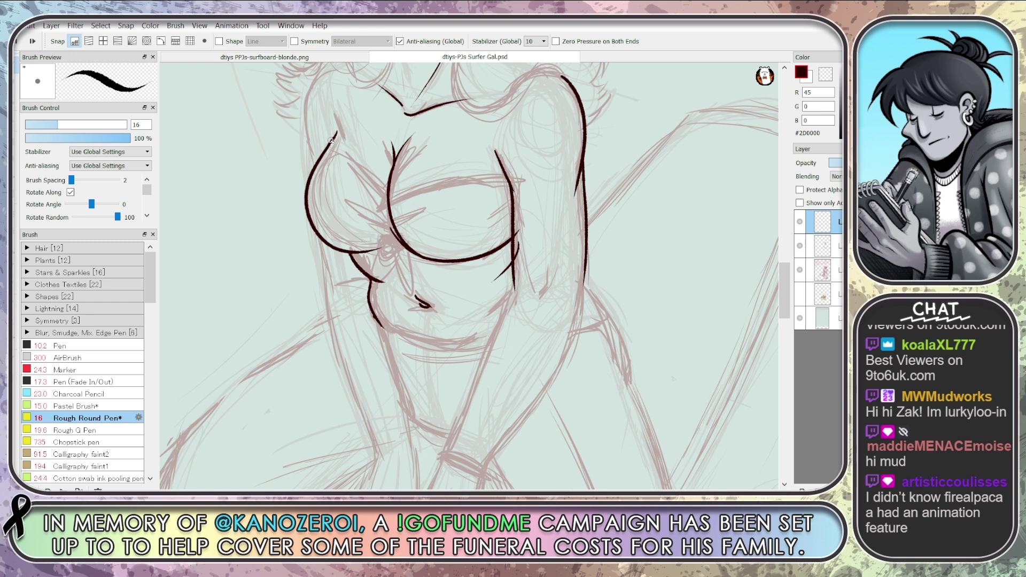
pyautogui.hotkey('ctrl', 'z')
pyautogui.moveTo(327, 147); pyautogui.dragTo(346, 130)
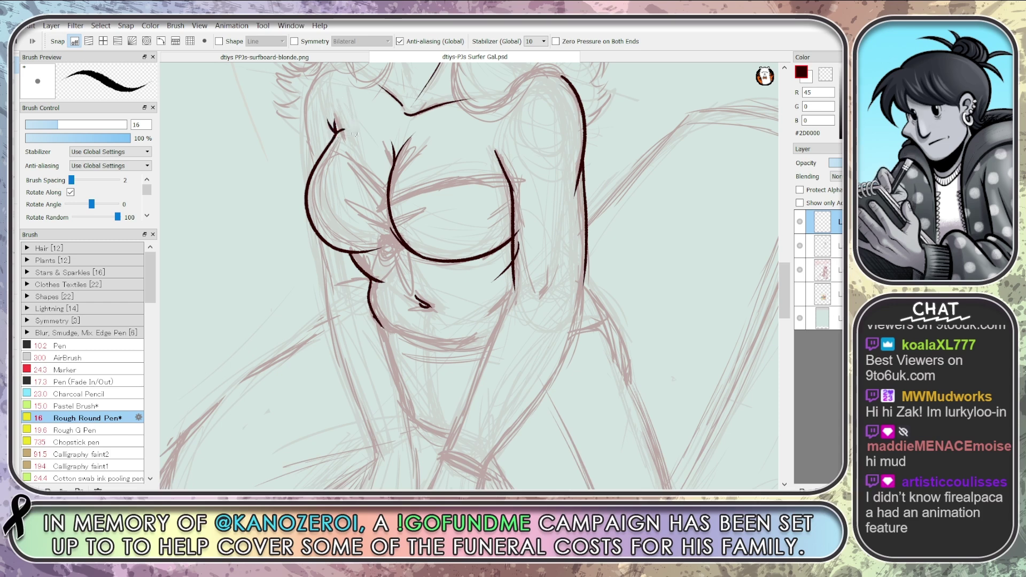
pyautogui.hotkey('ctrl', 'z')
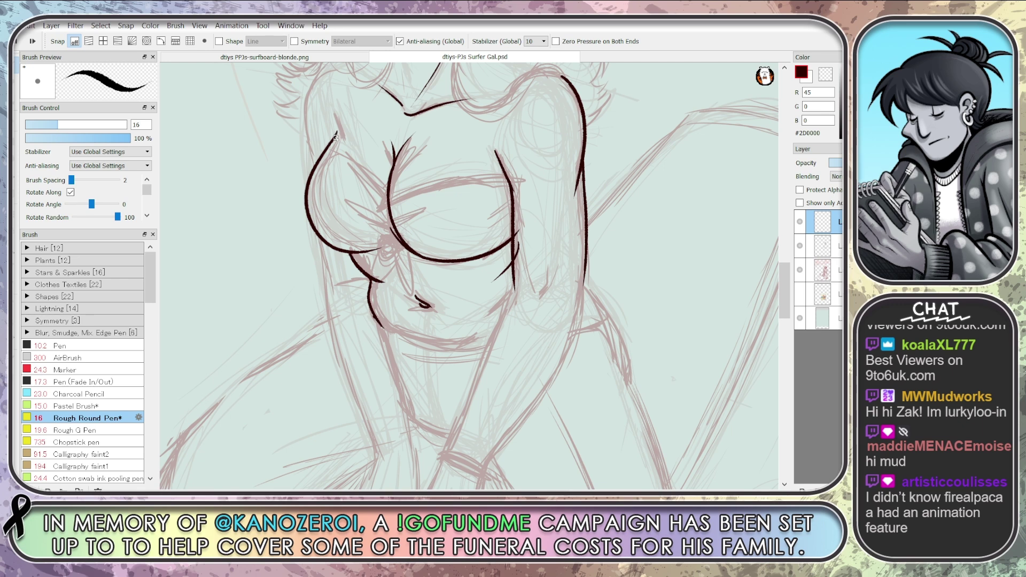
pyautogui.moveTo(336, 133); pyautogui.dragTo(329, 114)
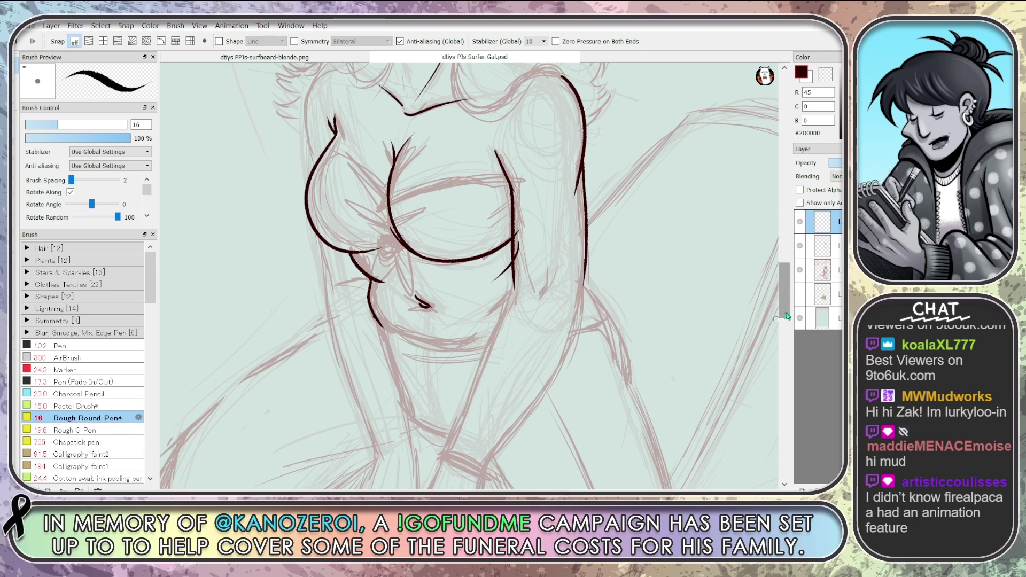
# Check what each of the two line layers holds, and ink the near forearm's inner contour from elbow to wrist on the topmost layer
pyautogui.moveTo(787, 317)
pyautogui.mouseDown()
pyautogui.moveTo(790, 330)
pyautogui.moveTo(785, 320)
pyautogui.mouseUp()
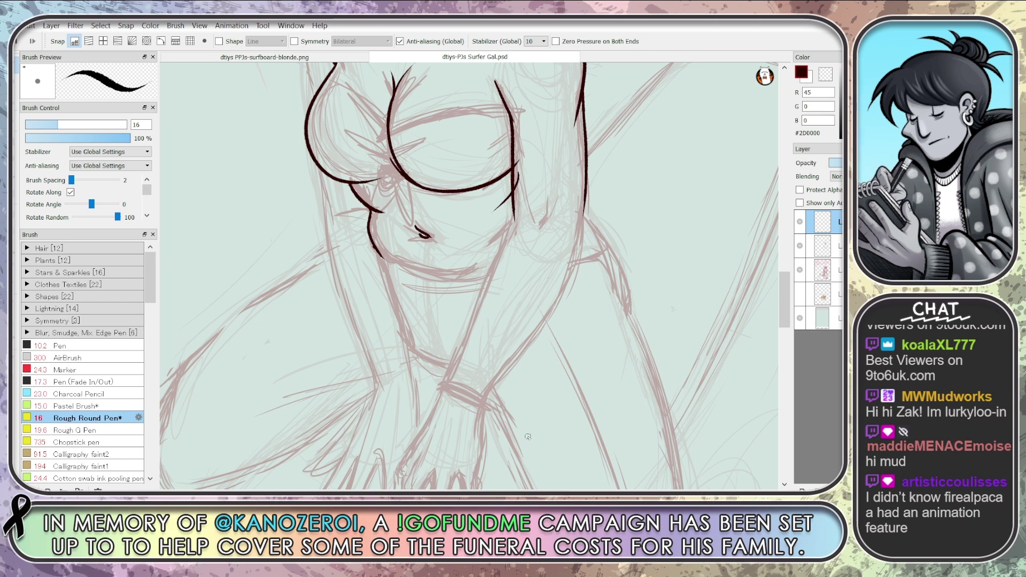
pyautogui.press('e')
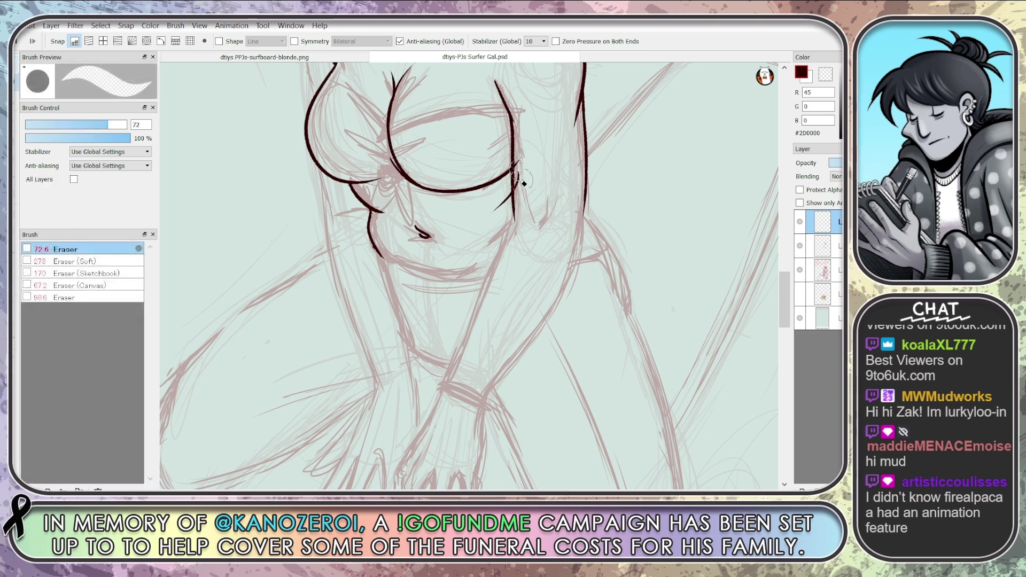
pyautogui.click(800, 246)
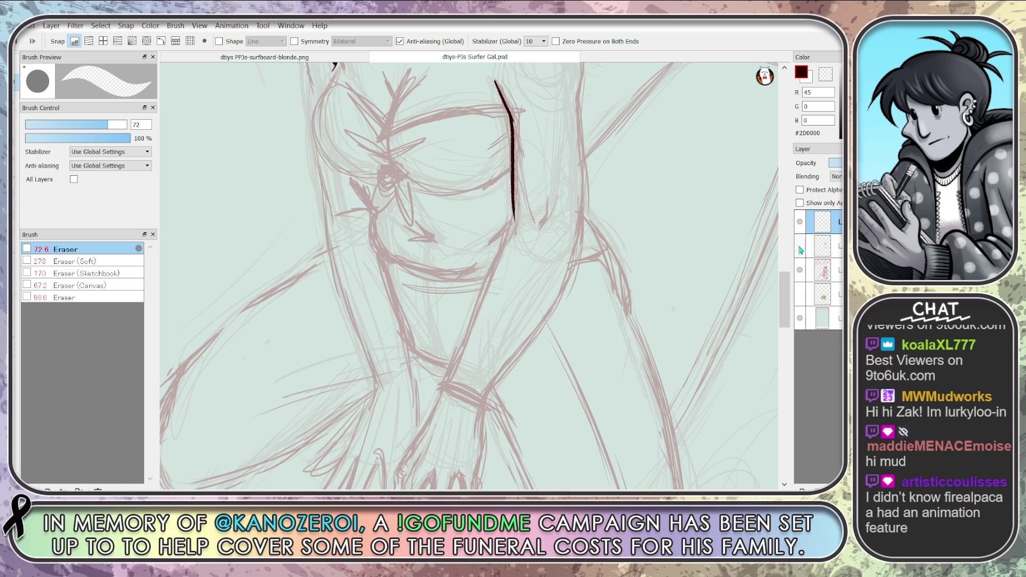
pyautogui.click(800, 246)
pyautogui.click(800, 248)
pyautogui.click(800, 248)
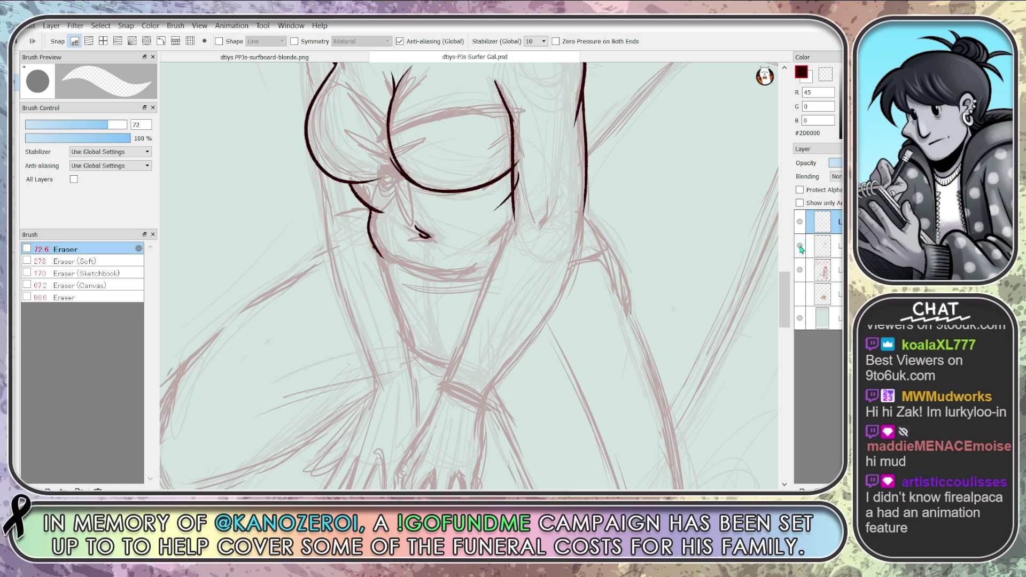
pyautogui.click(833, 247)
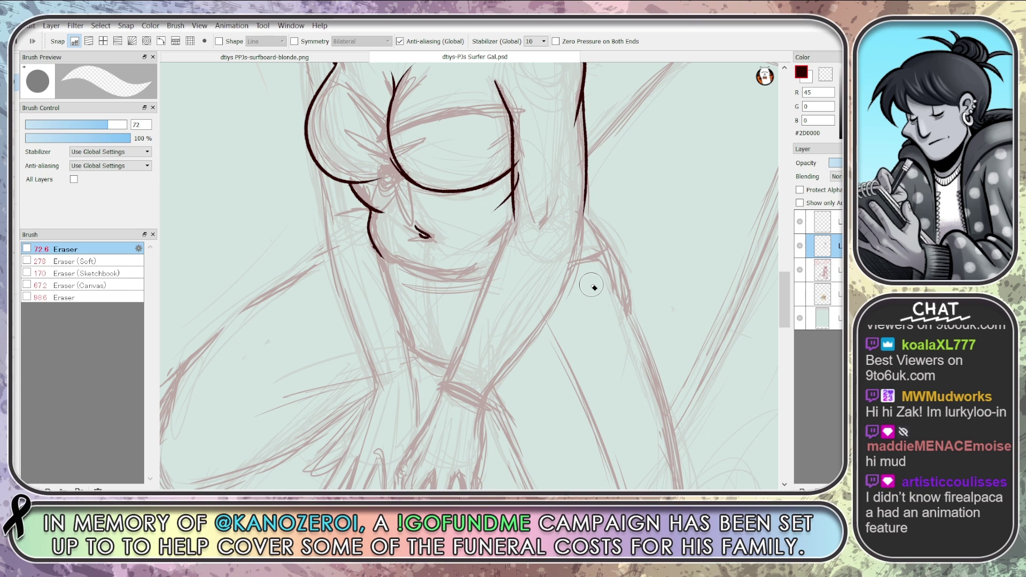
pyautogui.click(800, 246)
pyautogui.click(800, 246)
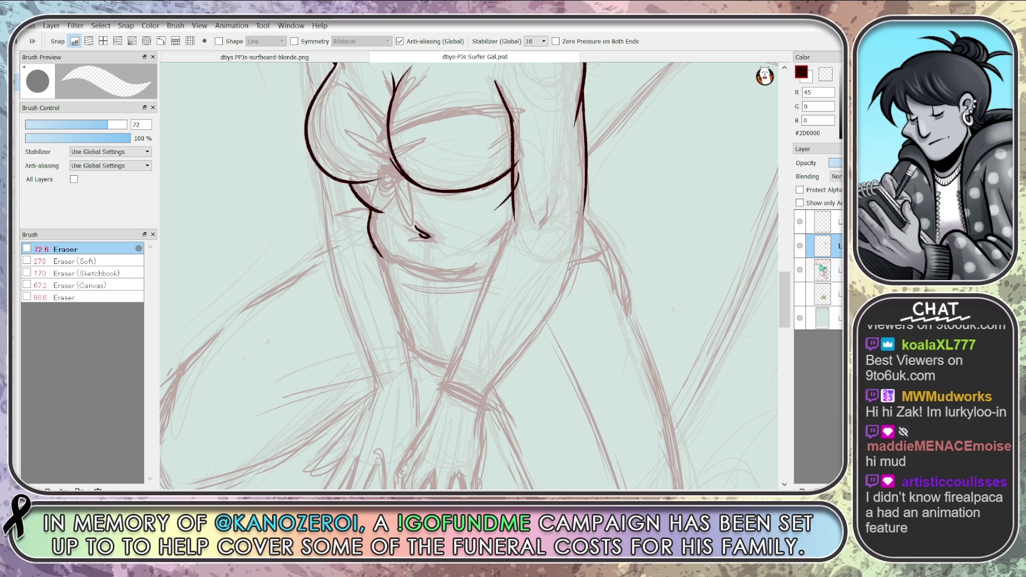
pyautogui.click(815, 225)
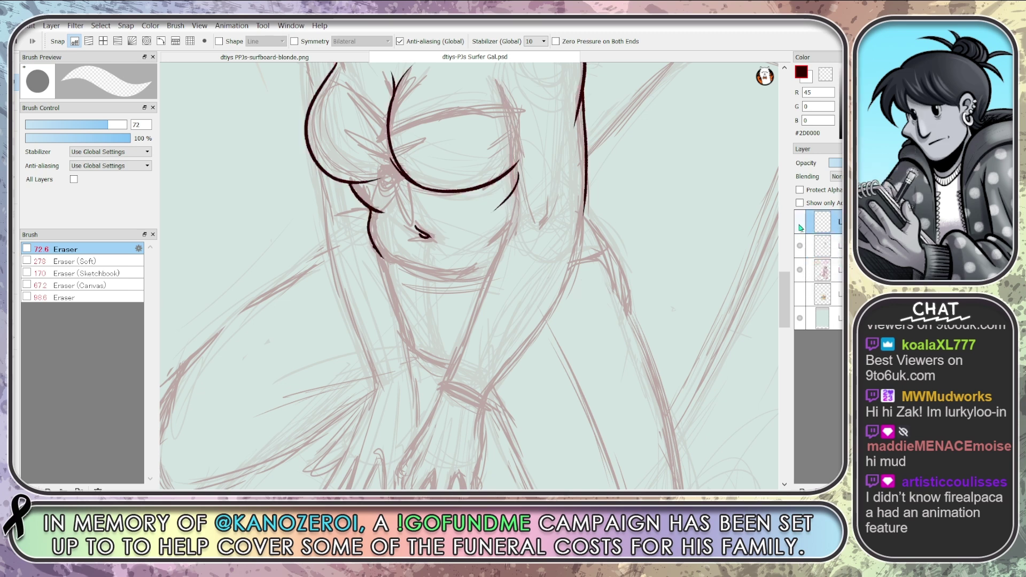
pyautogui.press('b')
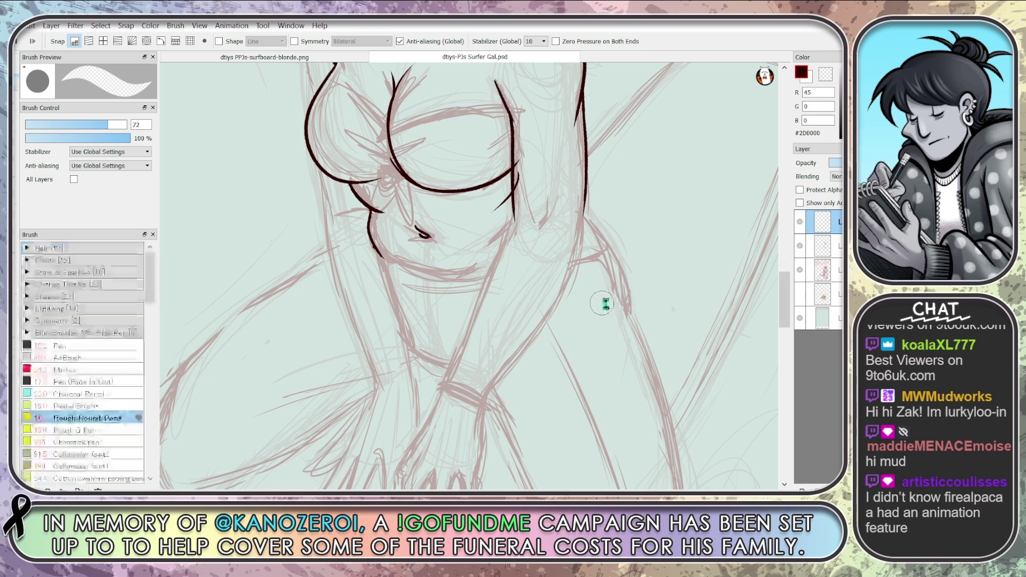
pyautogui.moveTo(512, 211); pyautogui.dragTo(448, 372)
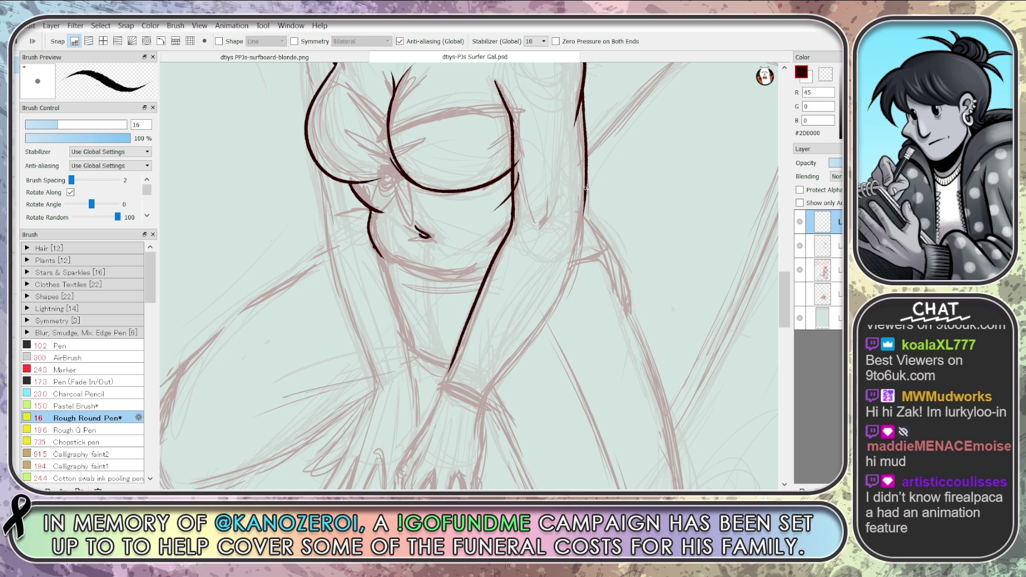
# Try inking the near forearm's outer contour from the elbow to the wrist in overlapping strokes
pyautogui.moveTo(586, 188); pyautogui.dragTo(579, 242)
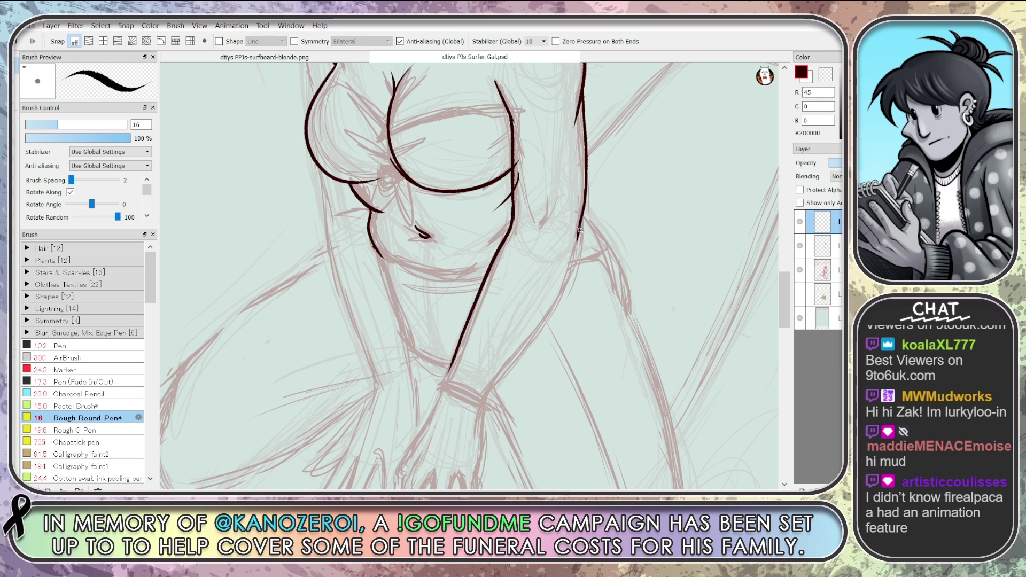
pyautogui.hotkey('ctrl', 'z')
pyautogui.moveTo(586, 185); pyautogui.dragTo(579, 259)
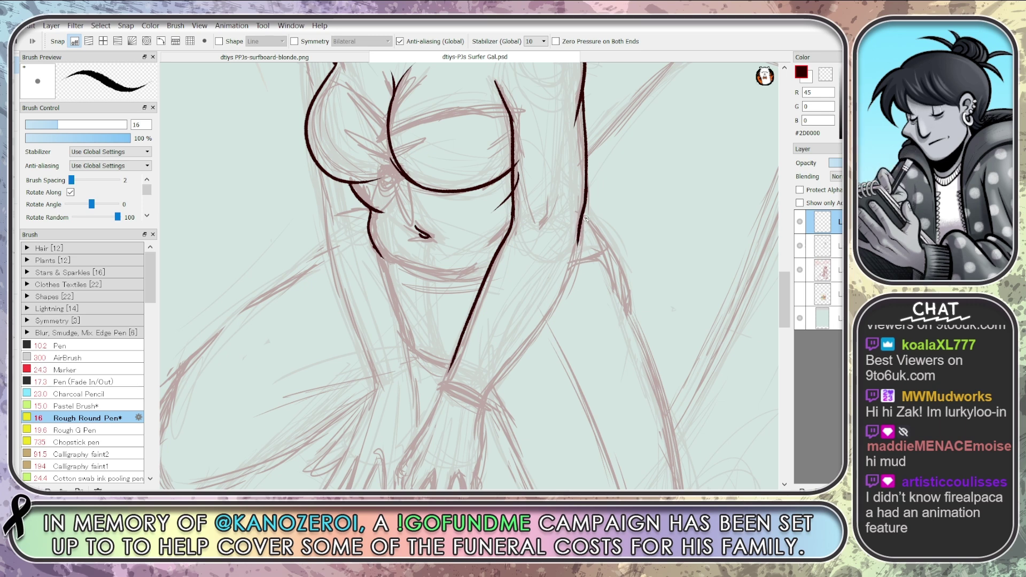
pyautogui.hotkey('ctrl', 'z')
pyautogui.moveTo(586, 159); pyautogui.dragTo(565, 272)
pyautogui.hotkey('ctrl', 'z')
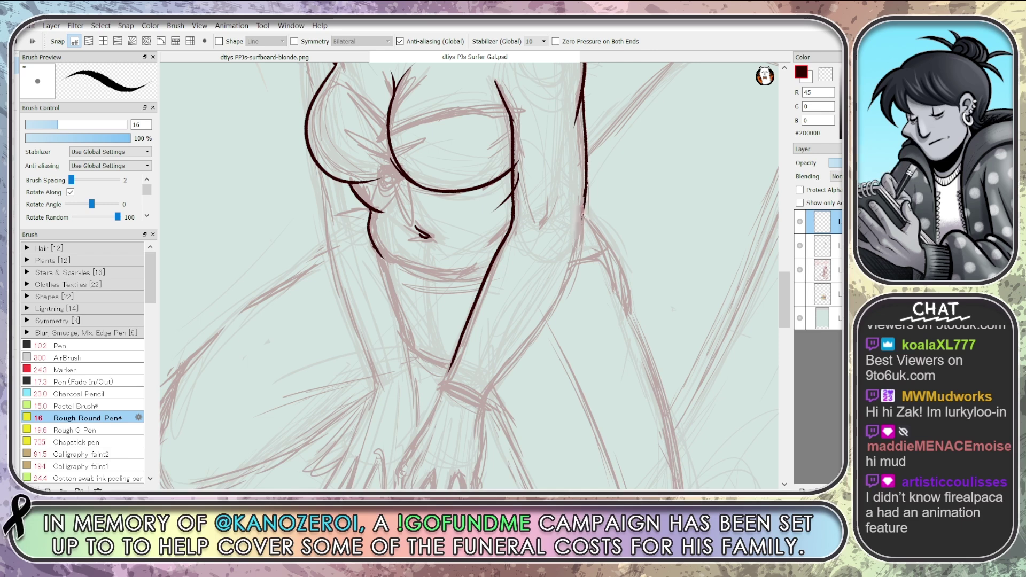
pyautogui.moveTo(586, 170); pyautogui.dragTo(577, 248)
pyautogui.hotkey('ctrl', 'z')
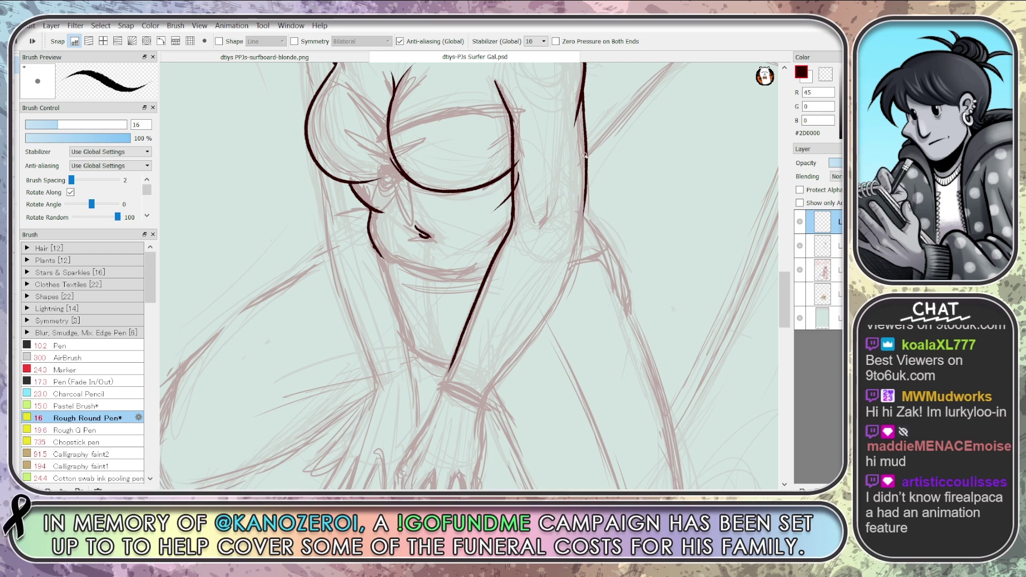
pyautogui.moveTo(585, 155); pyautogui.dragTo(575, 246)
pyautogui.hotkey('ctrl', 'z')
pyautogui.moveTo(586, 177); pyautogui.dragTo(574, 257)
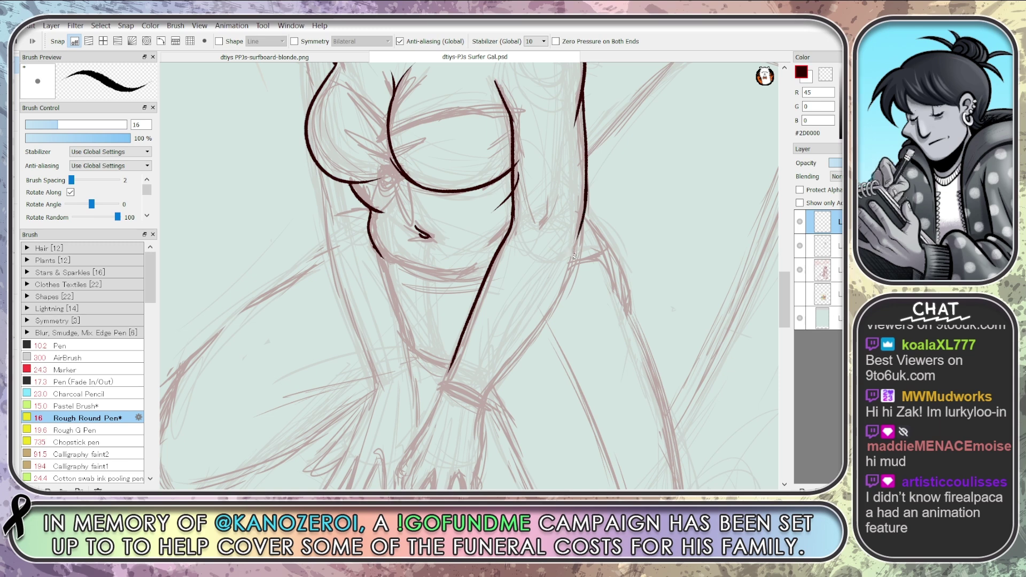
pyautogui.moveTo(582, 220)
pyautogui.mouseDown()
pyautogui.moveTo(553, 313)
pyautogui.moveTo(492, 388)
pyautogui.mouseUp()
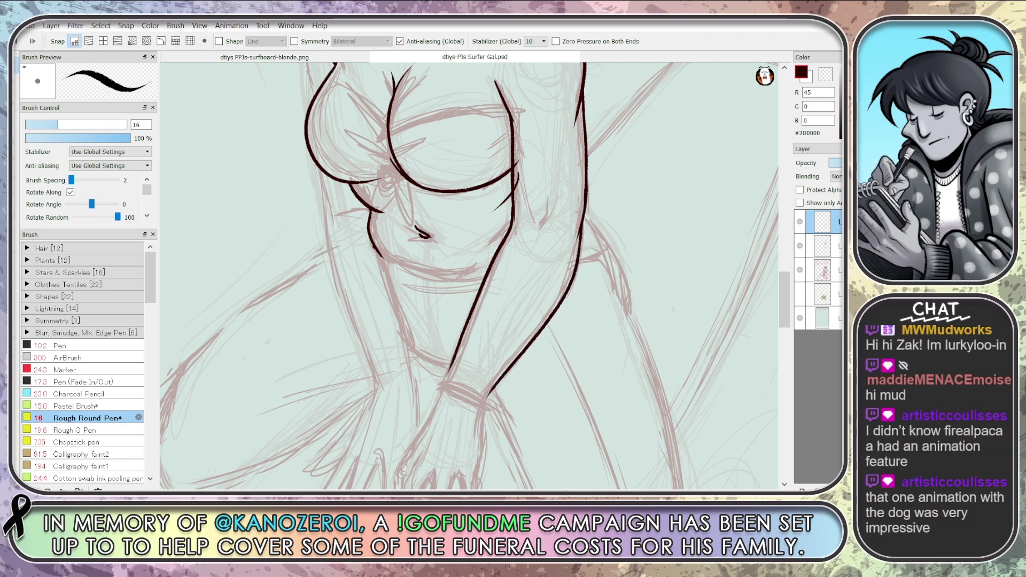
# Ink the near forearm's outer contour from the elbow down to the wrist, and add a short crease line inside the elbow
pyautogui.scroll(-3, 639, 217)
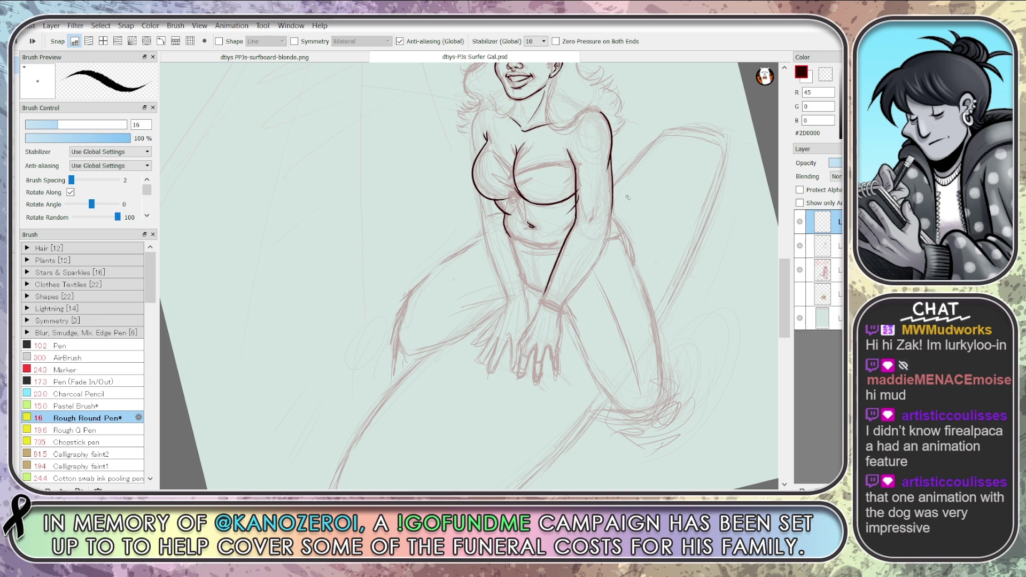
pyautogui.scroll(3, 628, 197)
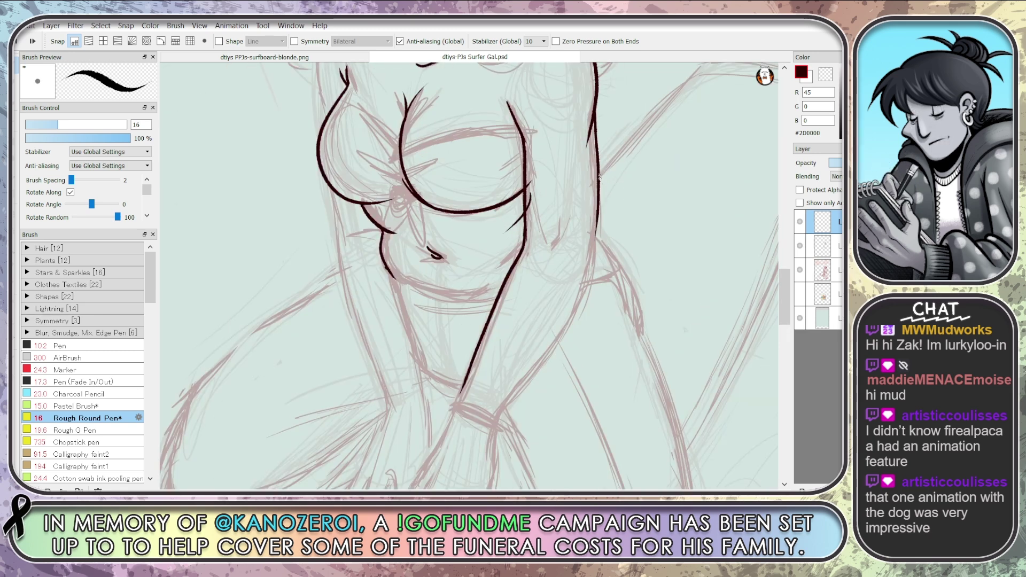
pyautogui.moveTo(599, 176)
pyautogui.mouseDown()
pyautogui.moveTo(598, 235)
pyautogui.moveTo(575, 315)
pyautogui.moveTo(498, 446)
pyautogui.mouseUp()
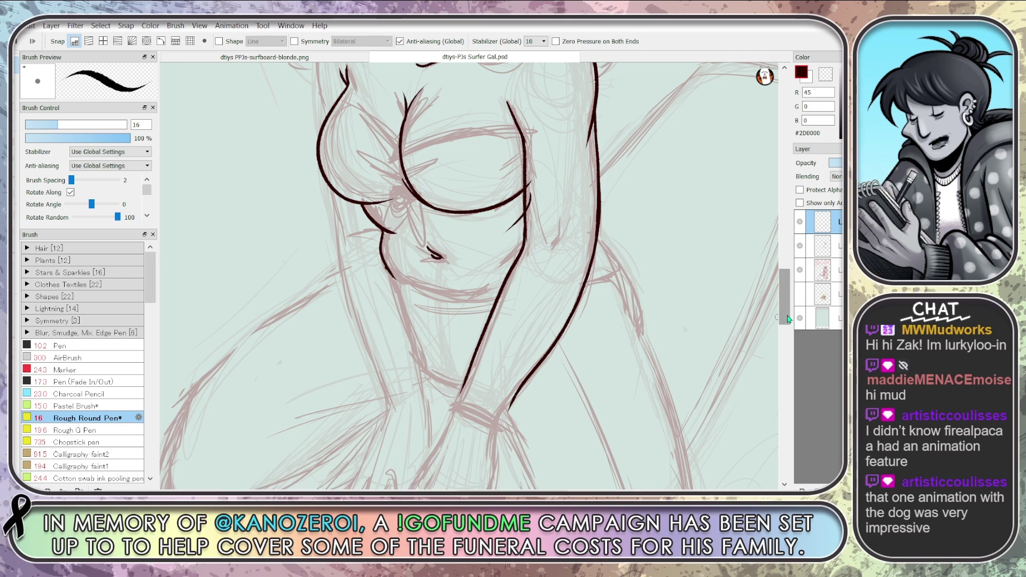
pyautogui.scroll(-3, 786, 321)
pyautogui.scroll(3, 791, 323)
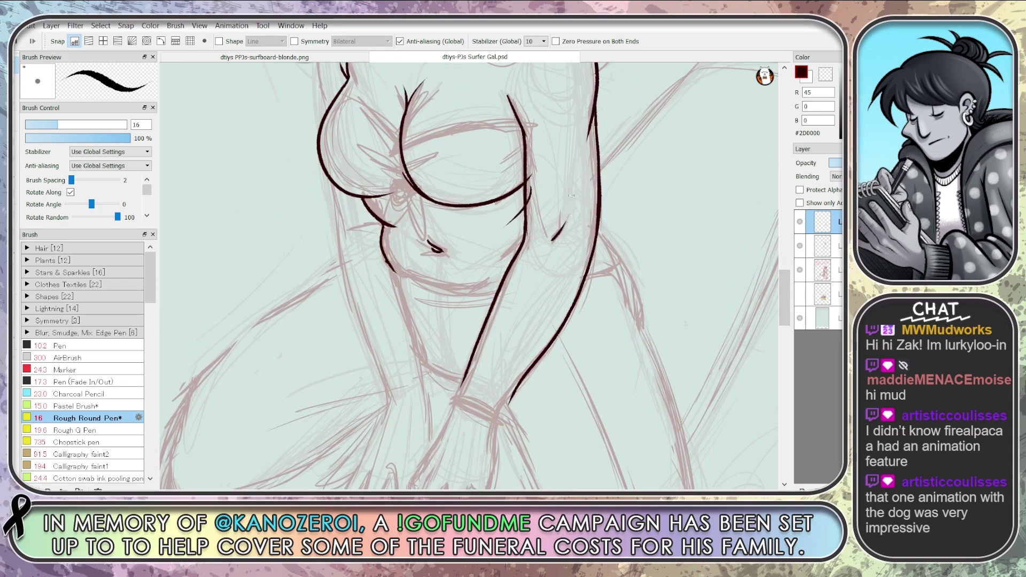
# Examine which inked lines belong to each of the two line layers by hiding and showing them in turn
pyautogui.press('e')
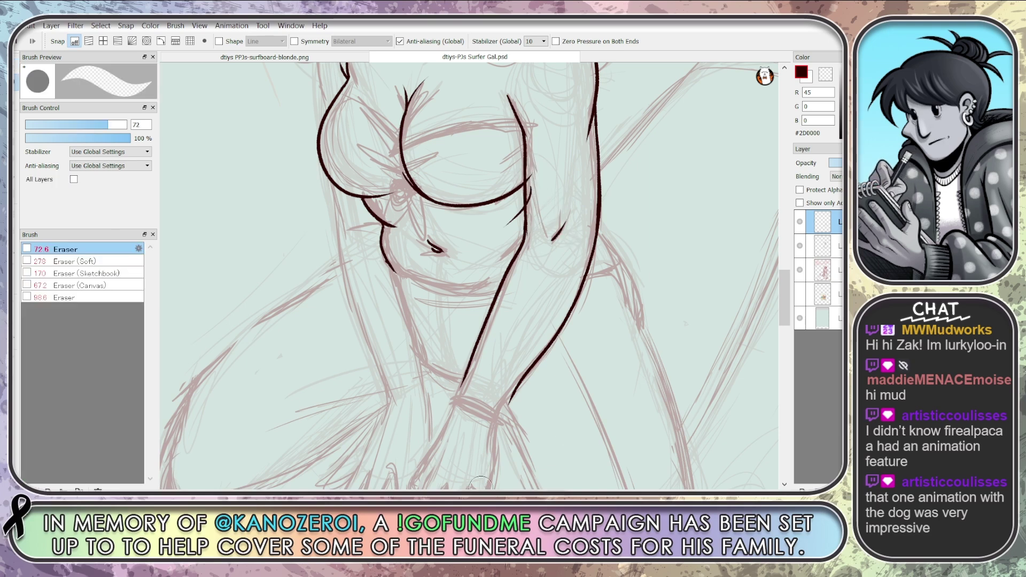
pyautogui.click(800, 222)
pyautogui.click(800, 222)
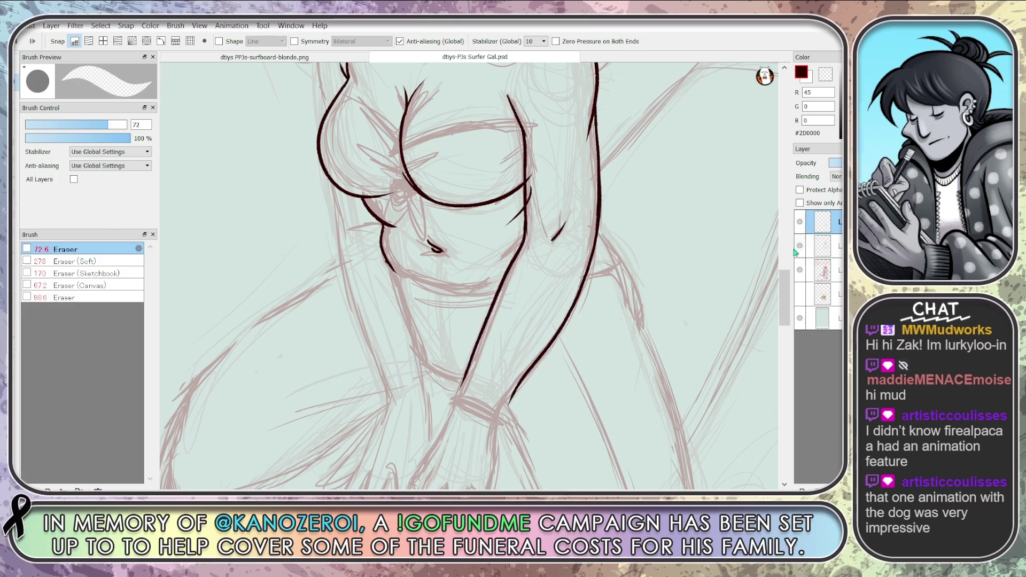
pyautogui.click(800, 249)
pyautogui.click(800, 246)
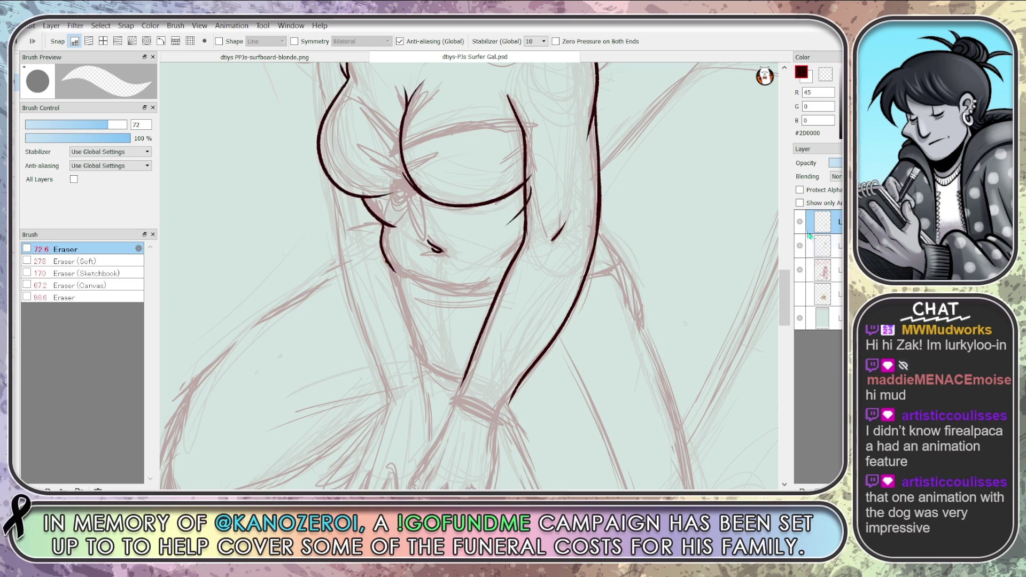
pyautogui.click(800, 224)
pyautogui.click(800, 224)
pyautogui.press('b')
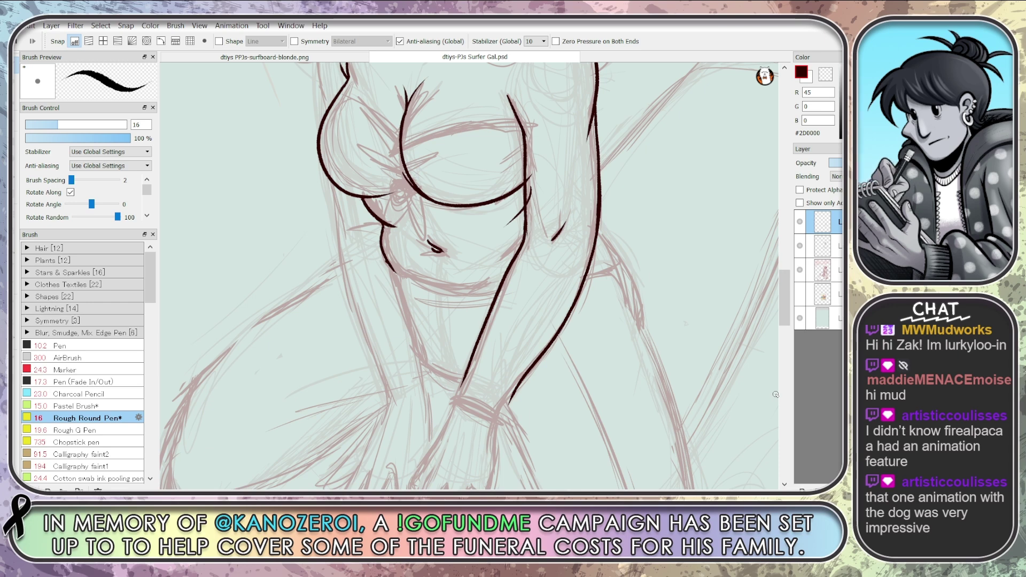
# Activate the lower line layer and erase the inked collarbone lines at the base of the neck
pyautogui.moveTo(786, 307); pyautogui.dragTo(792, 260)
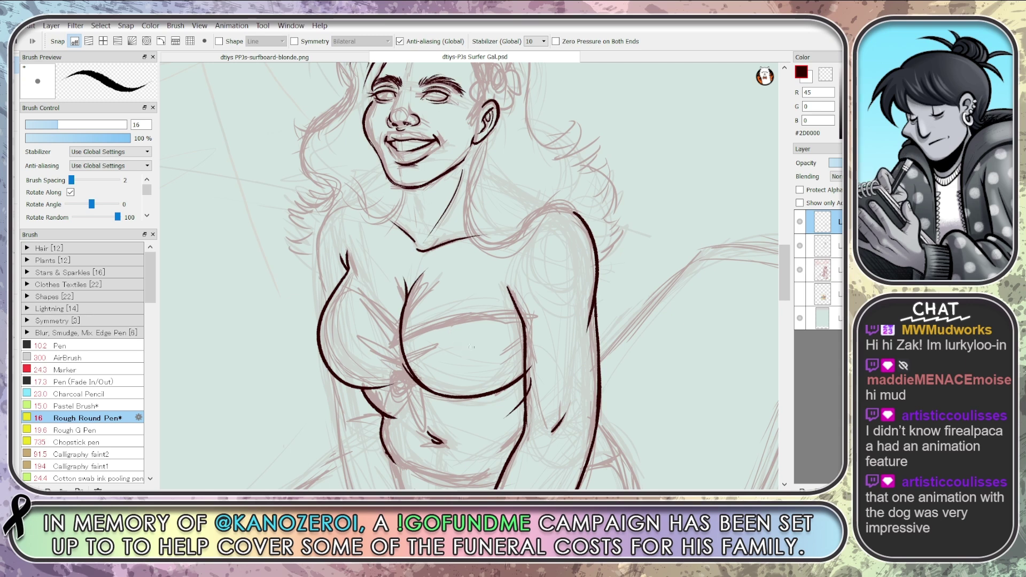
pyautogui.click(800, 246)
pyautogui.press('e')
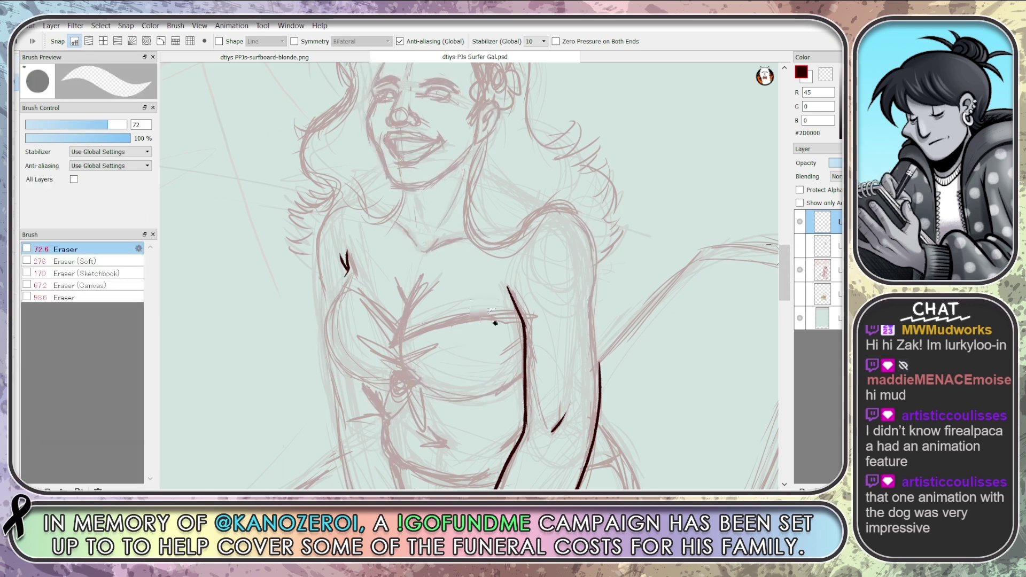
pyautogui.hotkey('ctrl', 'y')
pyautogui.hotkey('ctrl', 'y')
pyautogui.hotkey('ctrl', 'y')
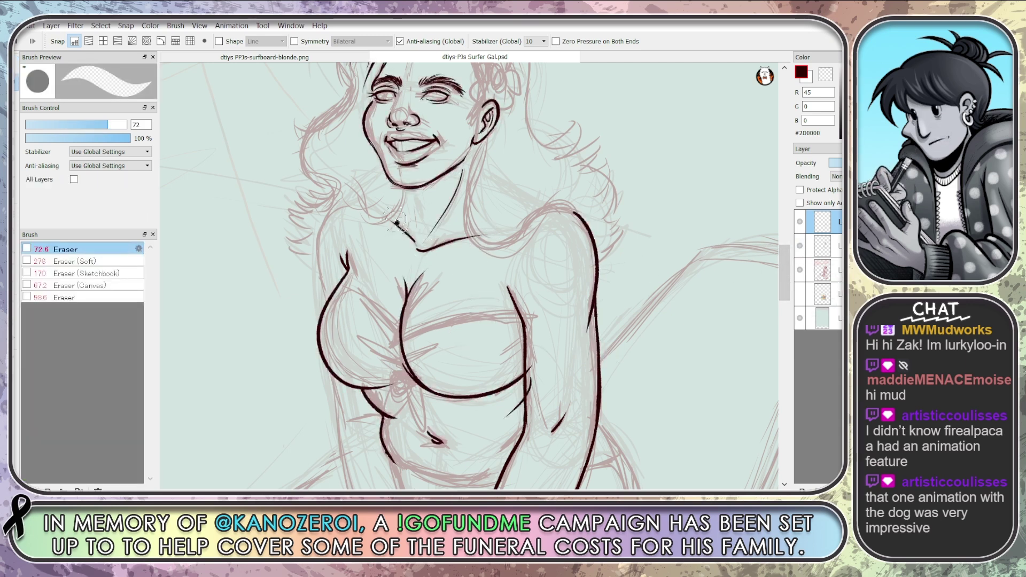
pyautogui.click(823, 246)
pyautogui.moveTo(486, 233)
pyautogui.mouseDown()
pyautogui.moveTo(426, 252)
pyautogui.moveTo(395, 226)
pyautogui.moveTo(433, 263)
pyautogui.moveTo(463, 185)
pyautogui.moveTo(487, 240)
pyautogui.moveTo(438, 250)
pyautogui.moveTo(396, 227)
pyautogui.mouseUp()
pyautogui.hotkey('ctrl', 'z')
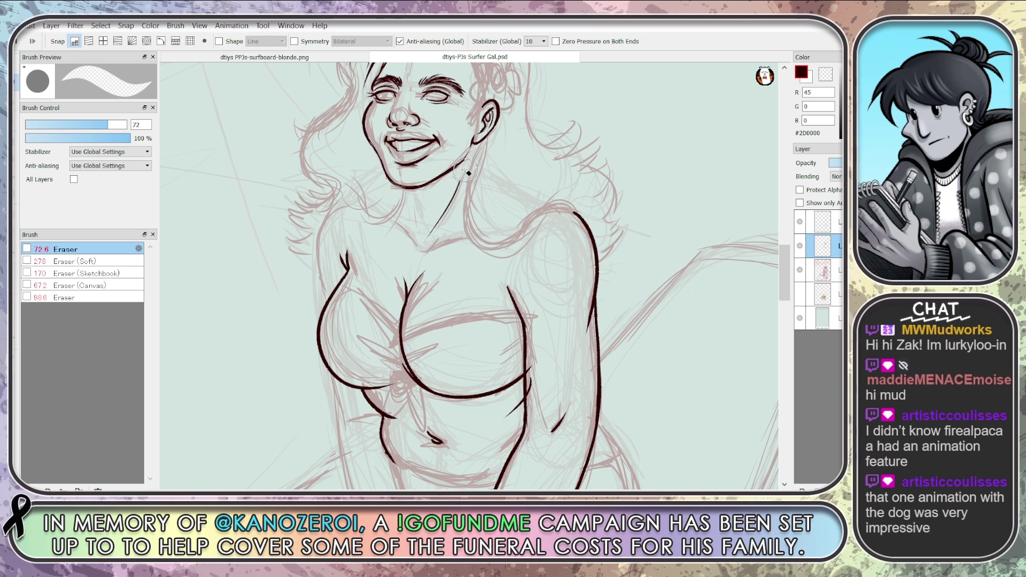
# Erase the leftover neck line, and re-ink the neck and collarbone lines on the top layer with the Rough Round Pen
pyautogui.moveTo(469, 172); pyautogui.dragTo(419, 259)
pyautogui.press('b')
pyautogui.click(823, 229)
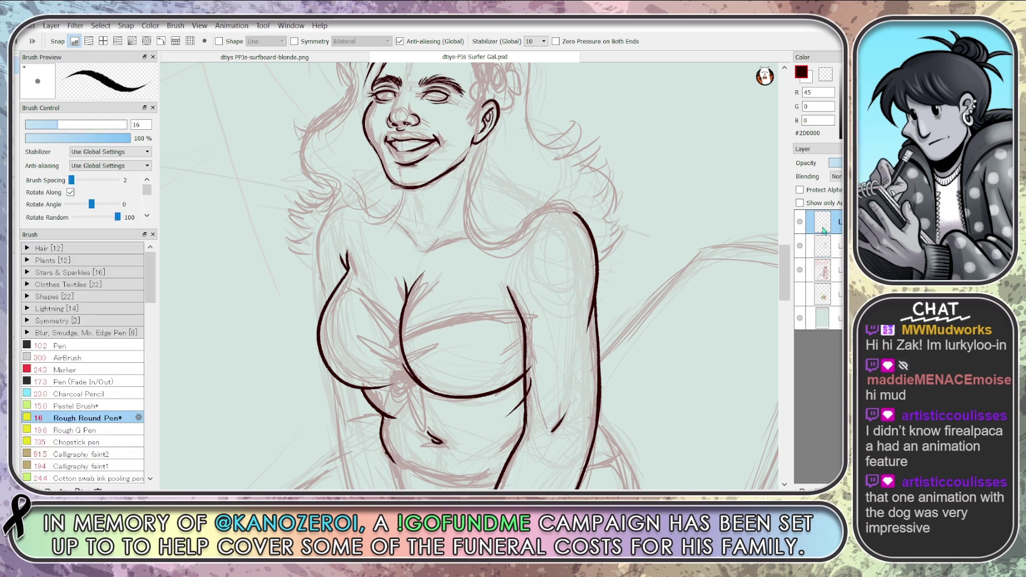
pyautogui.moveTo(409, 197)
pyautogui.mouseDown()
pyautogui.moveTo(420, 232)
pyautogui.moveTo(505, 234)
pyautogui.mouseUp()
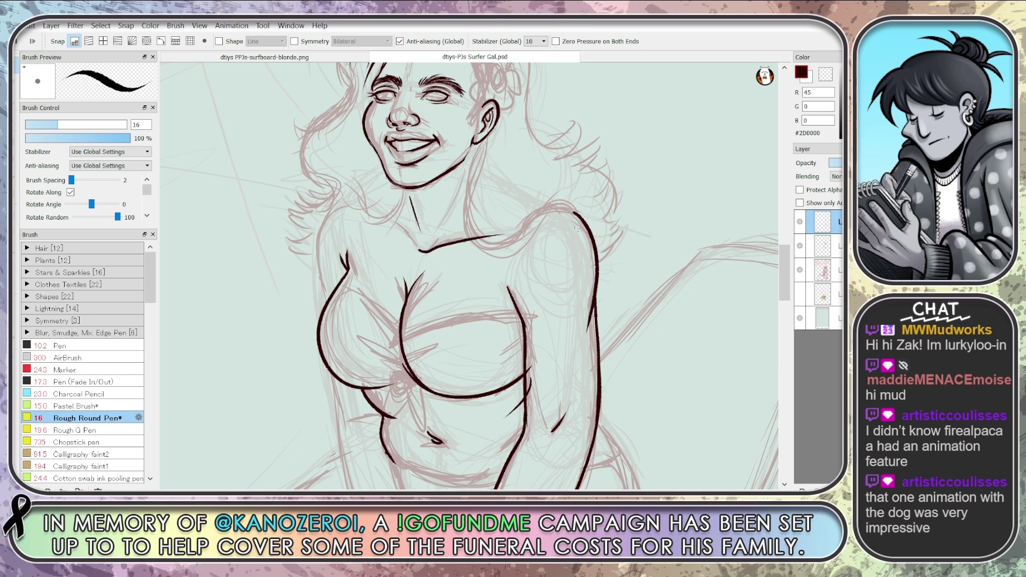
pyautogui.moveTo(381, 206); pyautogui.dragTo(418, 247)
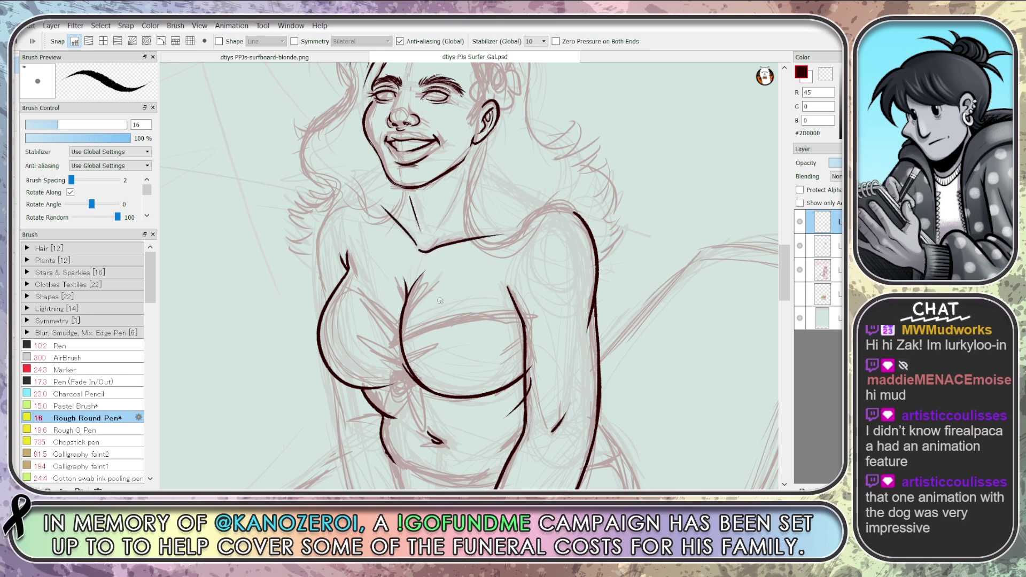
pyautogui.hotkey('ctrl', 'z')
pyautogui.moveTo(385, 210); pyautogui.dragTo(416, 244)
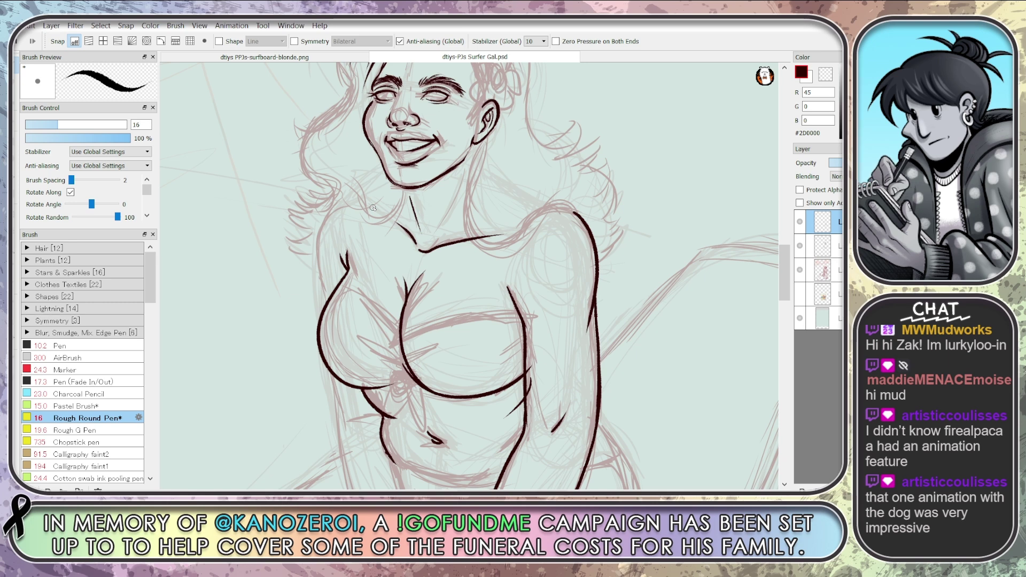
pyautogui.moveTo(465, 170); pyautogui.dragTo(440, 229)
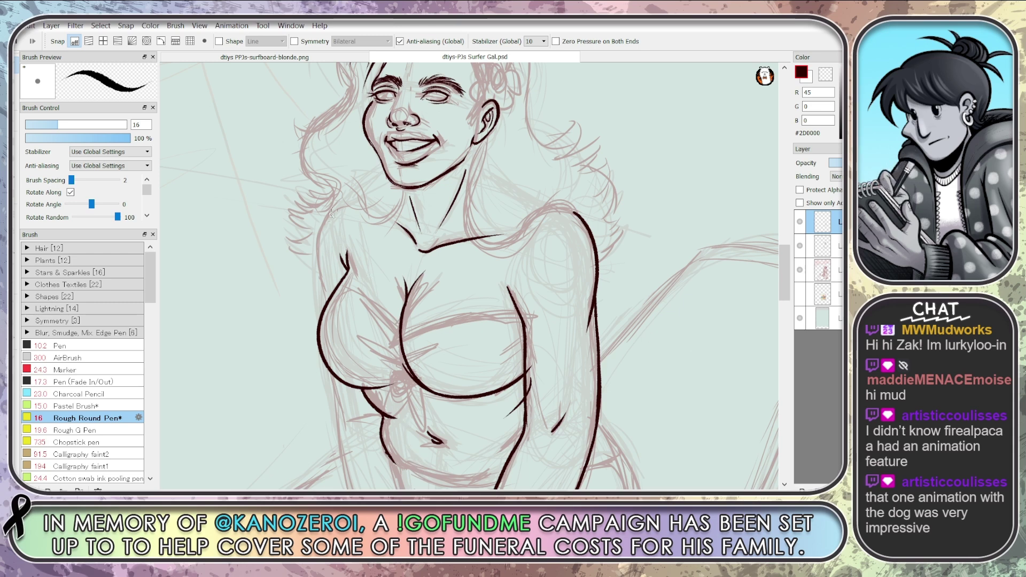
# Ink the far arm's outer contour from the shoulder down past the elbow to the wrist
pyautogui.moveTo(316, 246); pyautogui.dragTo(323, 335)
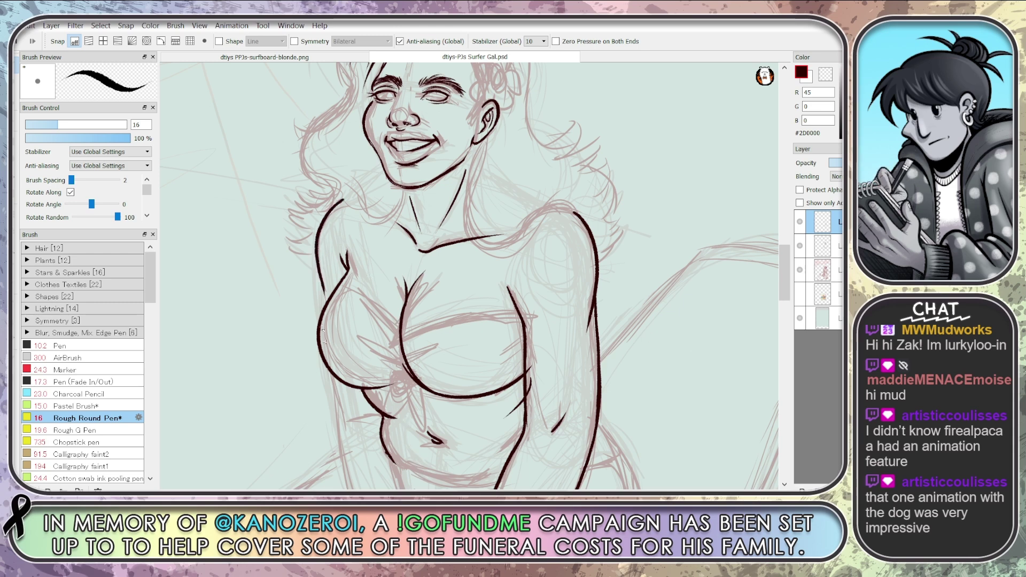
pyautogui.moveTo(788, 283); pyautogui.dragTo(787, 314)
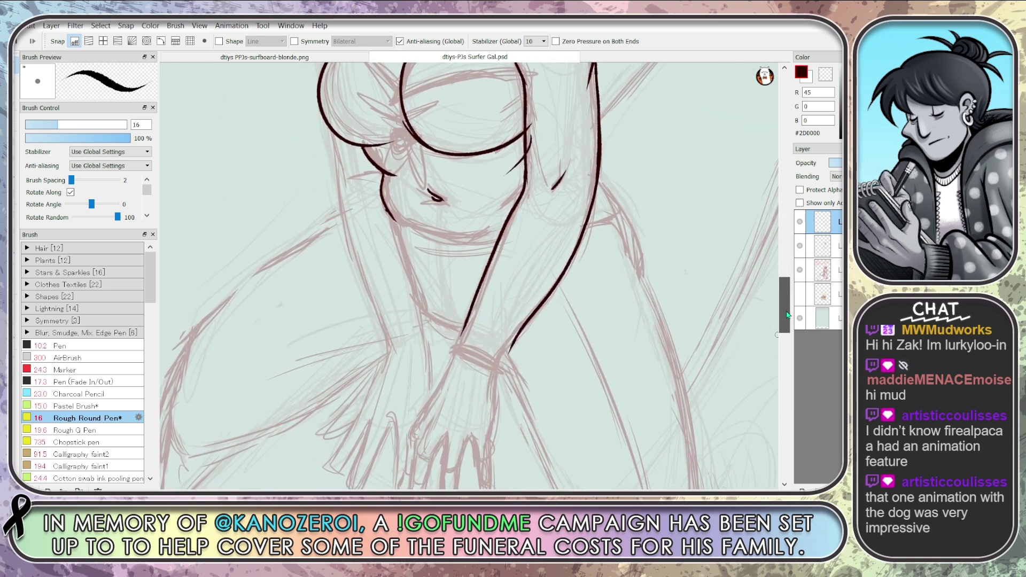
pyautogui.moveTo(330, 128); pyautogui.dragTo(339, 177)
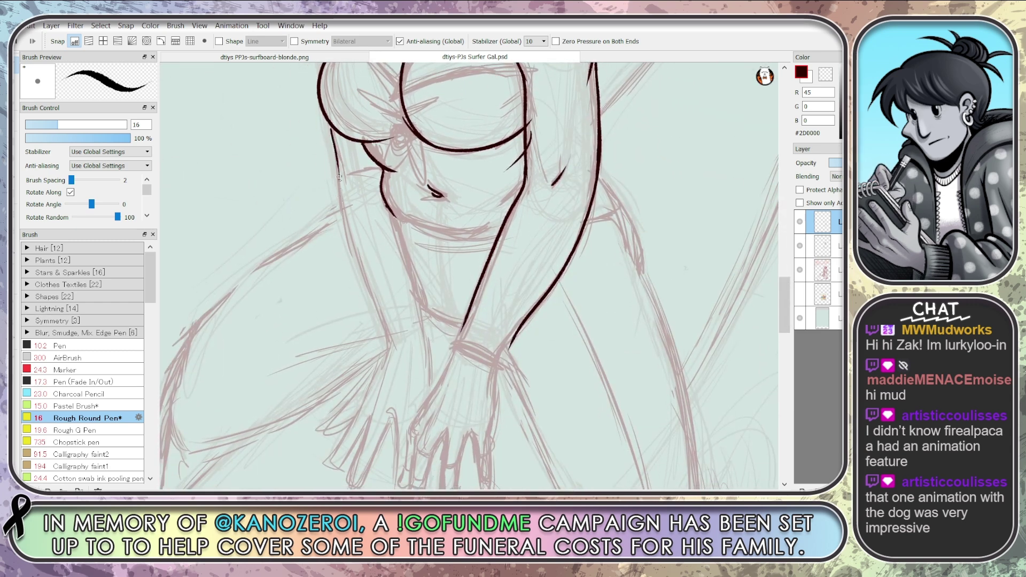
pyautogui.moveTo(331, 136)
pyautogui.mouseDown()
pyautogui.moveTo(350, 253)
pyautogui.moveTo(387, 345)
pyautogui.mouseUp()
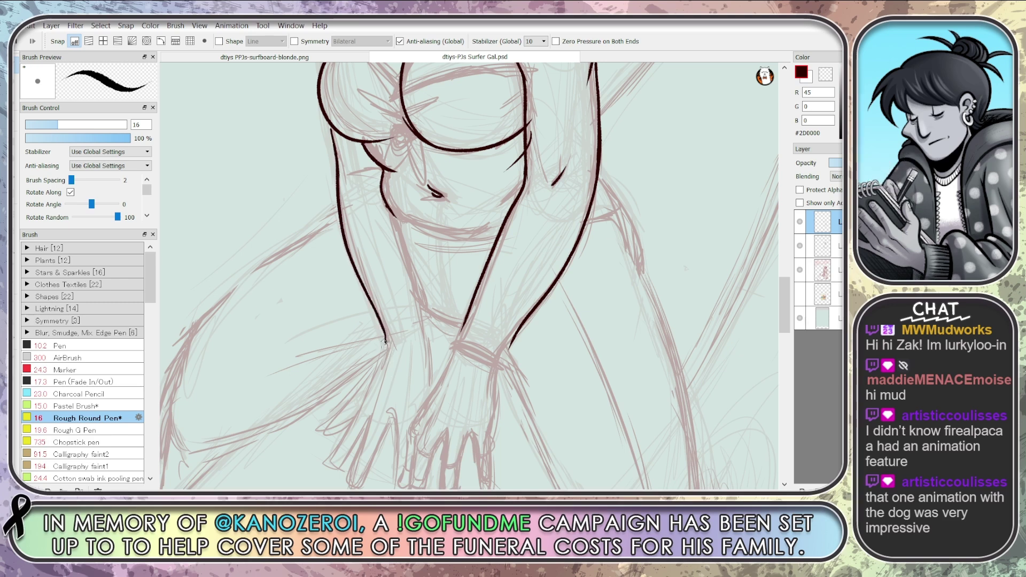
# Ink the far forearm's inner contour from the waist down to the wrist, redoing the stroke for a cleaner line
pyautogui.moveTo(415, 288); pyautogui.dragTo(430, 364)
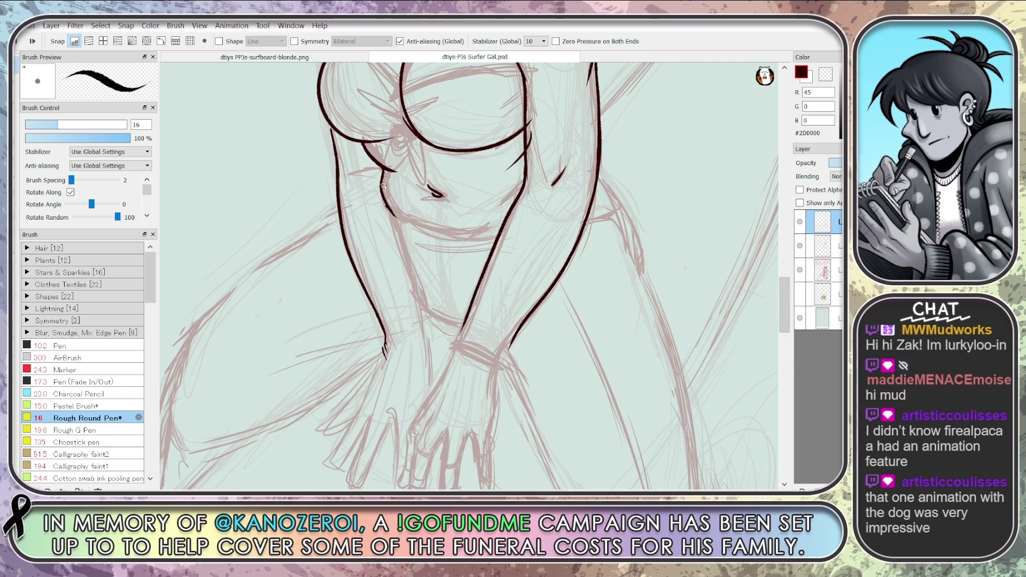
pyautogui.moveTo(383, 199)
pyautogui.mouseDown()
pyautogui.moveTo(423, 310)
pyautogui.moveTo(427, 357)
pyautogui.mouseUp()
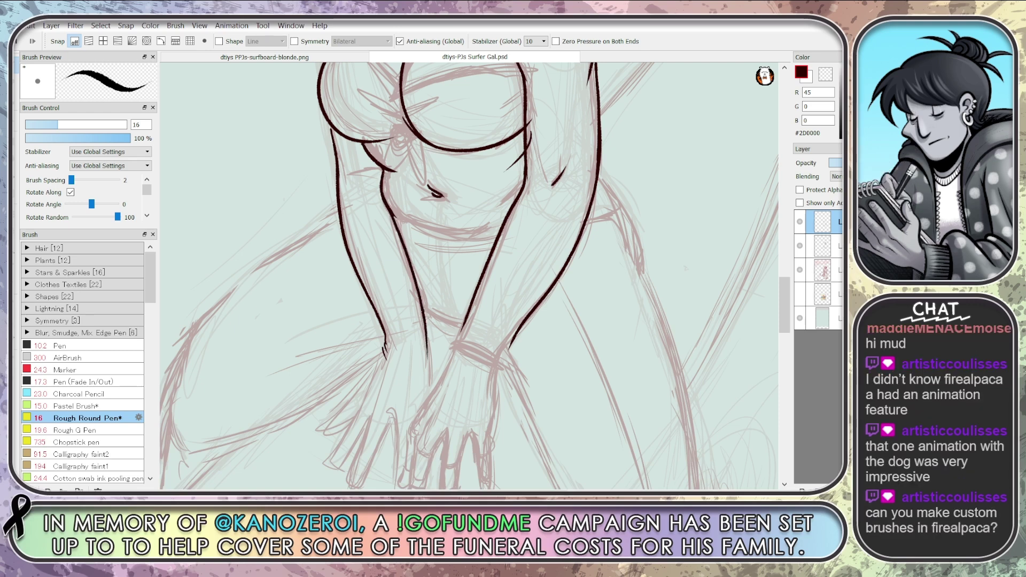
pyautogui.hotkey('ctrl', 'z')
pyautogui.moveTo(383, 195); pyautogui.dragTo(425, 348)
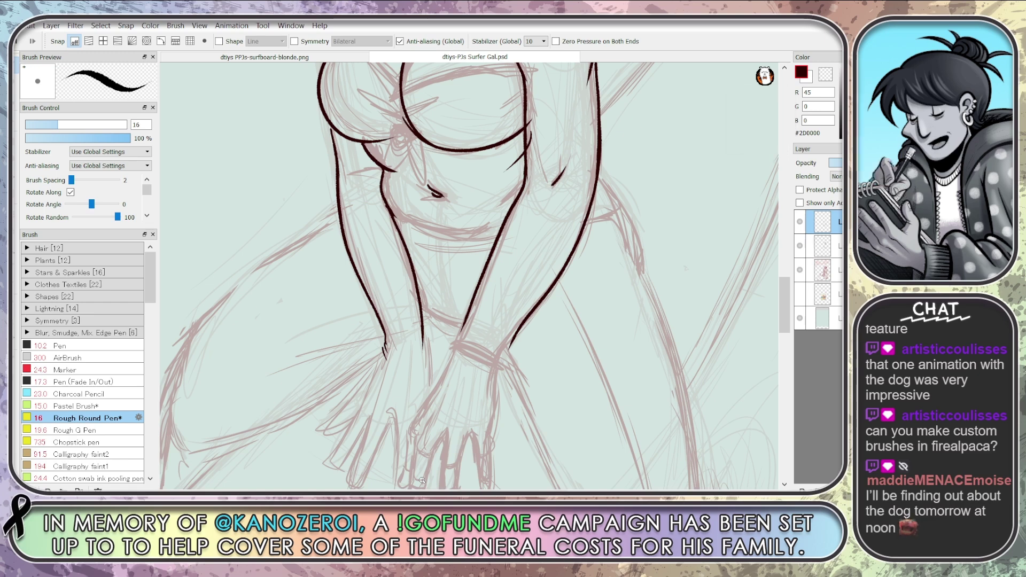
# Try inking the hip and upper thigh contour just outside the near forearm
pyautogui.moveTo(785, 328); pyautogui.dragTo(785, 306)
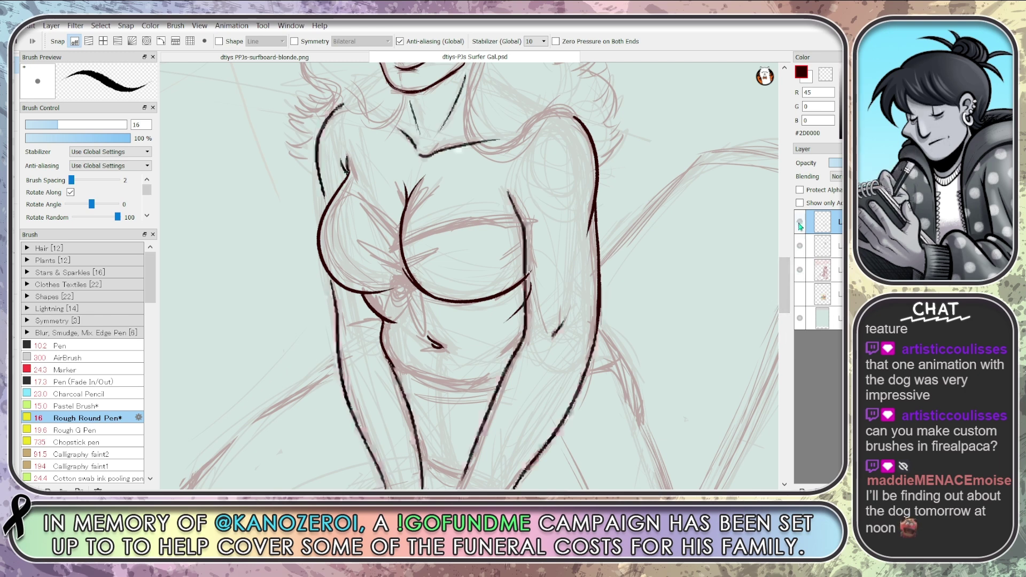
pyautogui.scroll(-5, 777, 297)
pyautogui.moveTo(778, 296)
pyautogui.mouseDown()
pyautogui.moveTo(779, 313)
pyautogui.moveTo(780, 302)
pyautogui.mouseUp()
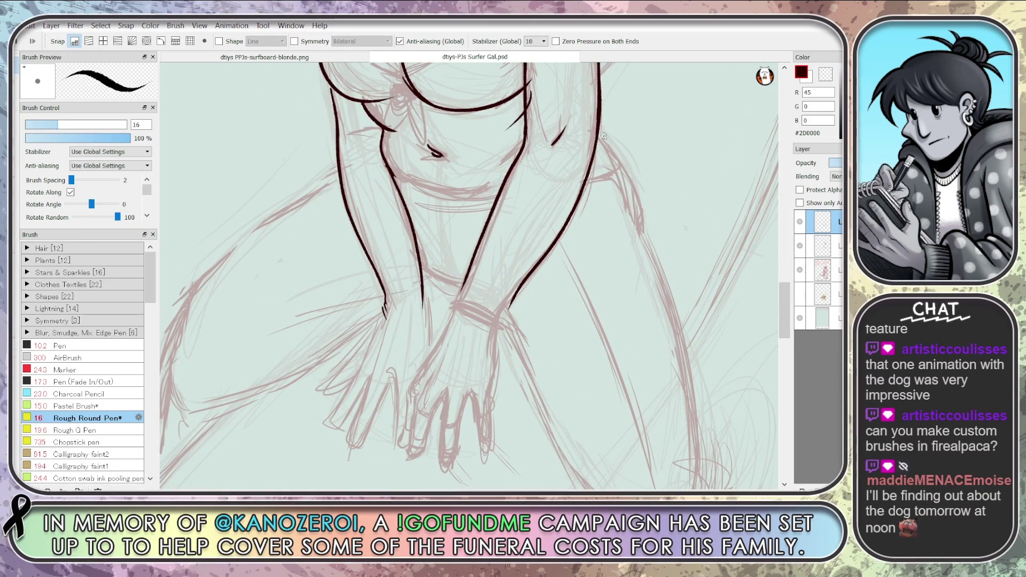
pyautogui.moveTo(598, 127); pyautogui.dragTo(640, 216)
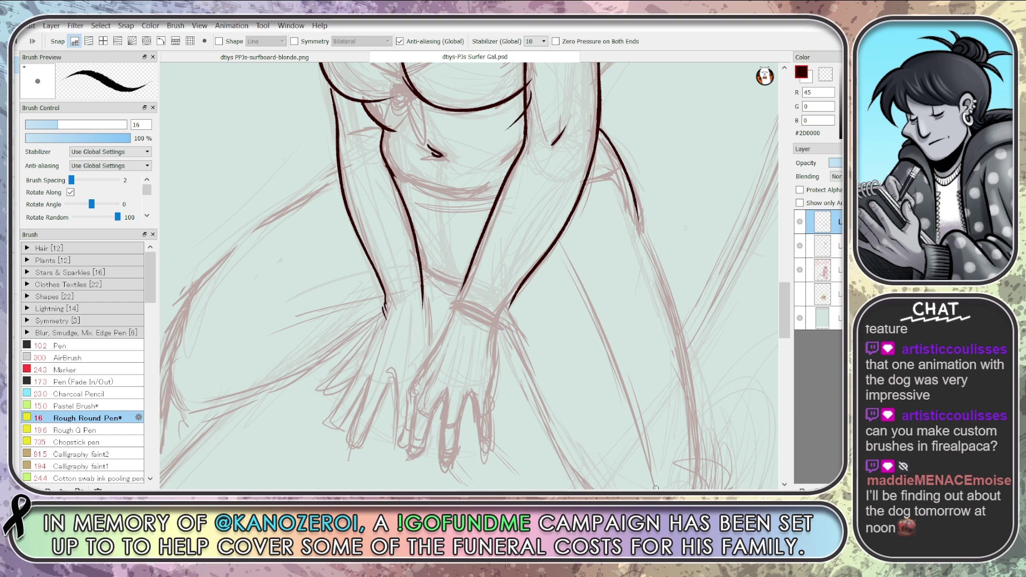
pyautogui.hotkey('ctrl', 'z')
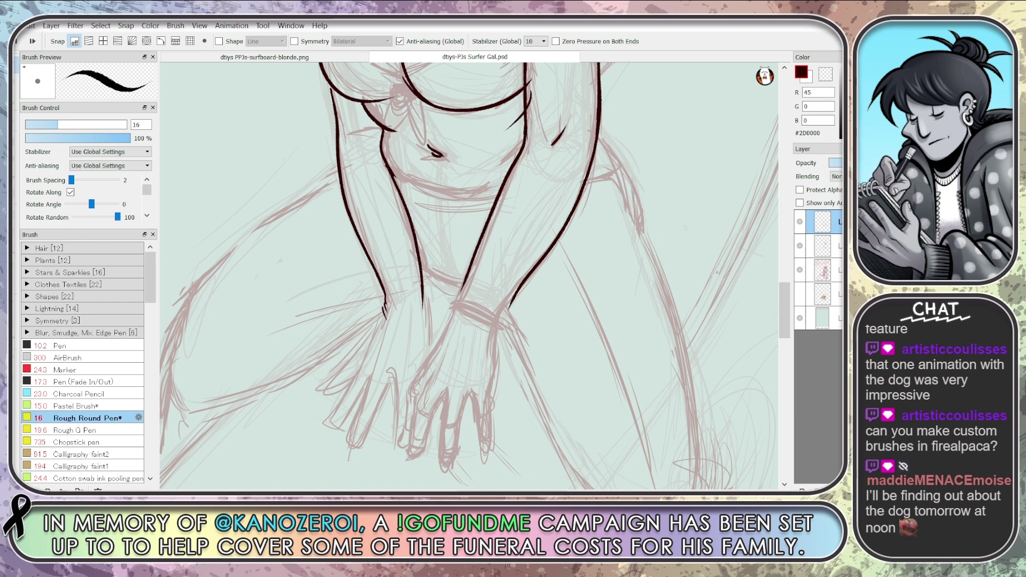
# Ink the near hand's outer edge from the wrist and outline the little, ring and middle fingers
pyautogui.scroll(-2, 784, 313)
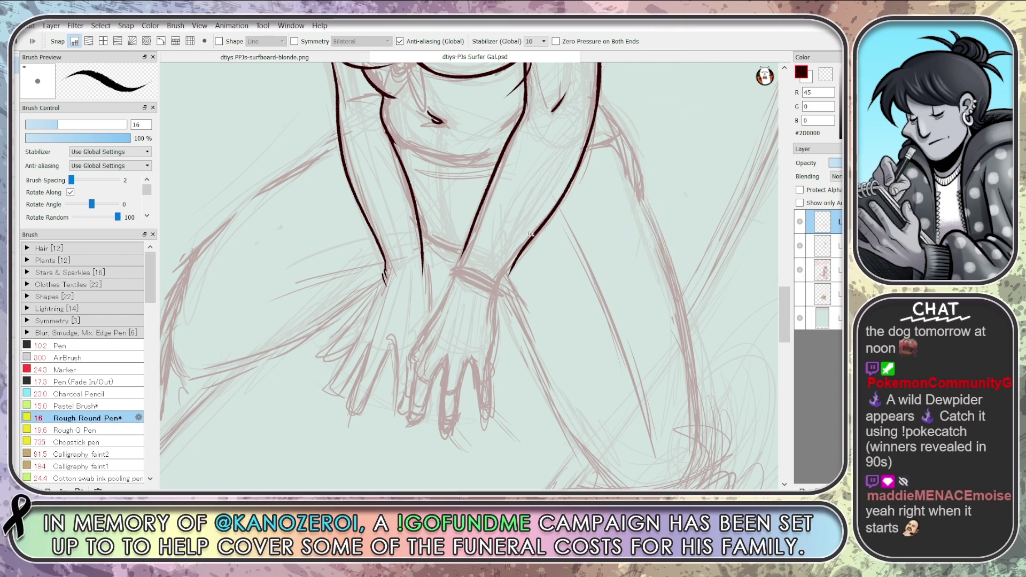
pyautogui.moveTo(518, 248)
pyautogui.mouseDown()
pyautogui.moveTo(497, 276)
pyautogui.moveTo(486, 421)
pyautogui.mouseUp()
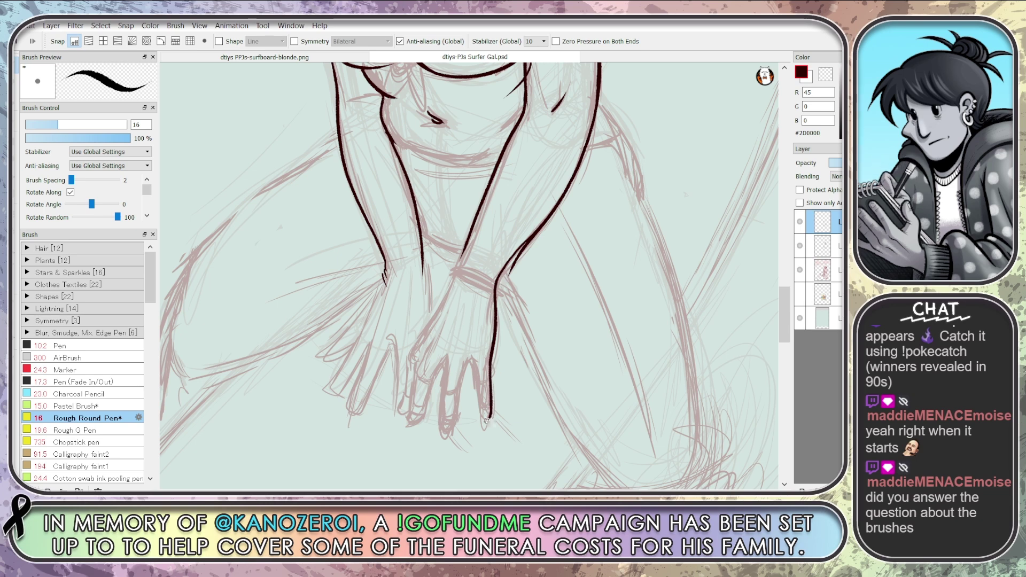
pyautogui.moveTo(476, 381); pyautogui.dragTo(492, 411)
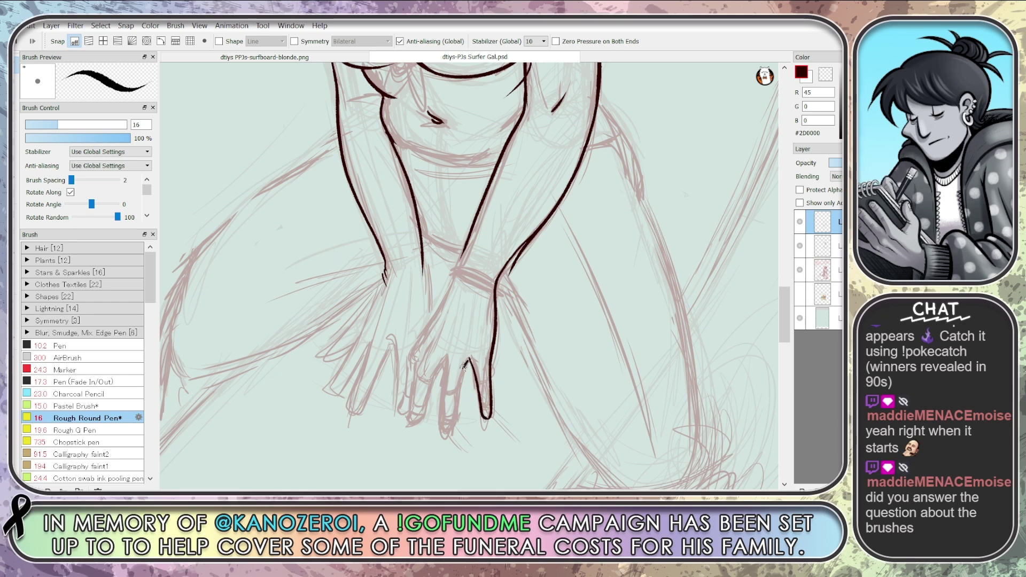
pyautogui.moveTo(456, 386); pyautogui.dragTo(447, 433)
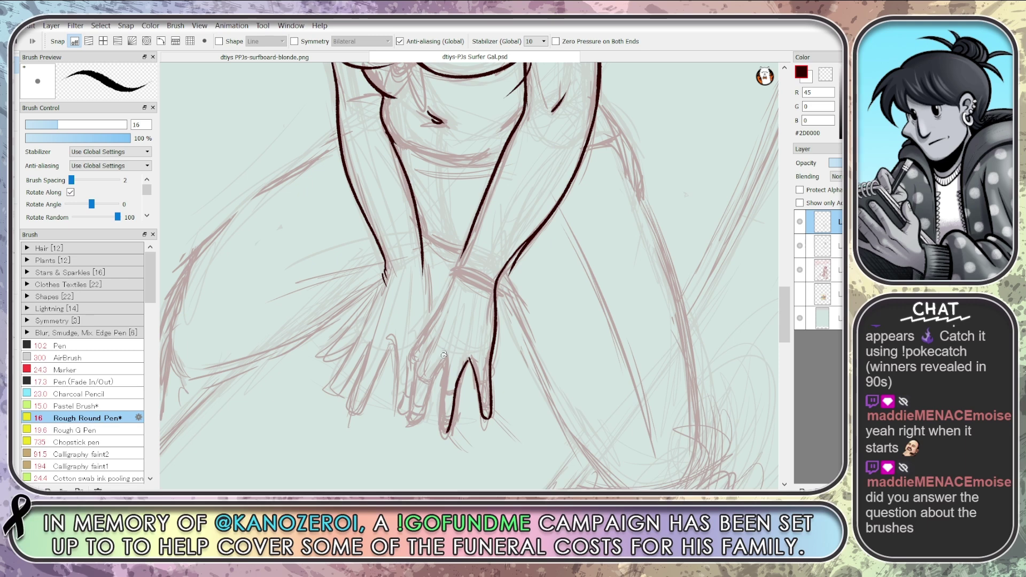
pyautogui.moveTo(443, 357); pyautogui.dragTo(447, 430)
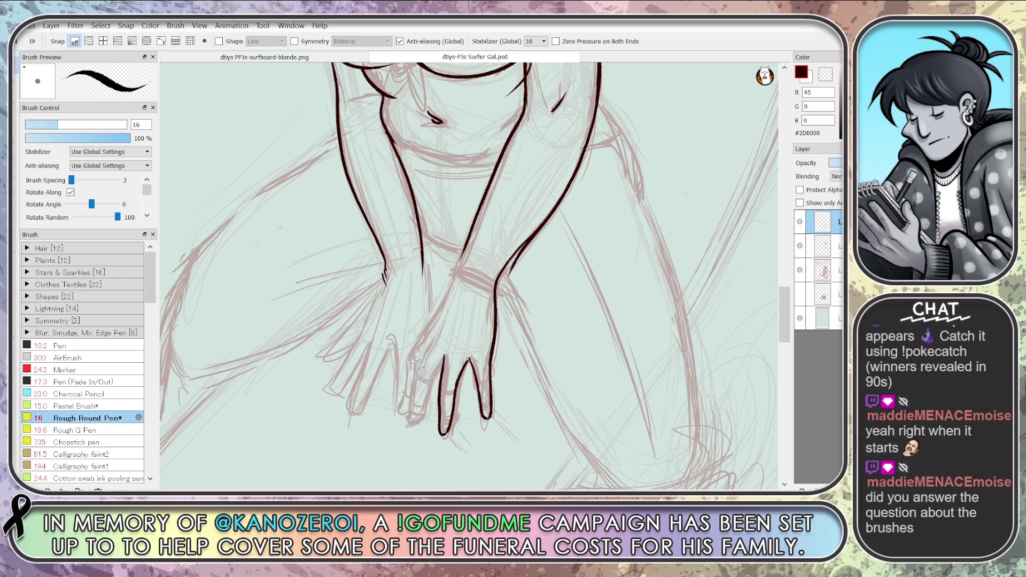
pyautogui.moveTo(422, 357); pyautogui.dragTo(411, 405)
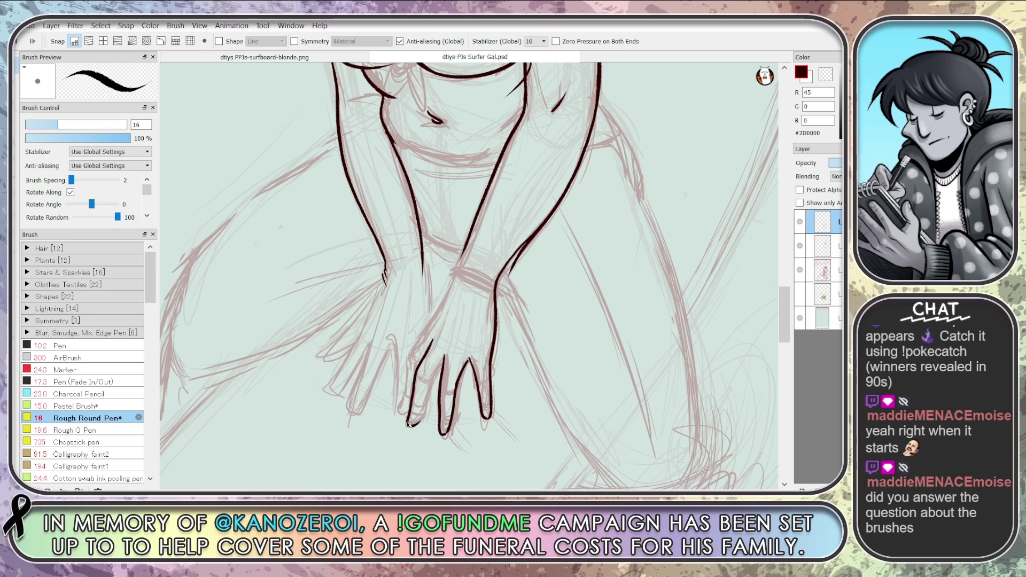
pyautogui.moveTo(412, 423); pyautogui.dragTo(437, 369)
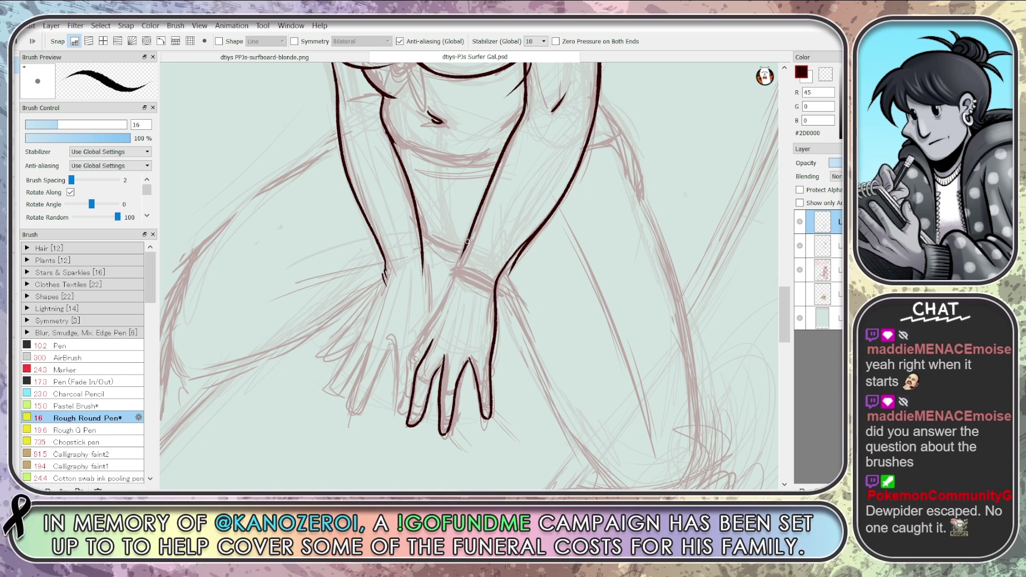
# Ink the near hand's inner edge from the wrist to the index fingertip, and add a small curve between the last two fingers
pyautogui.moveTo(457, 265); pyautogui.dragTo(452, 290)
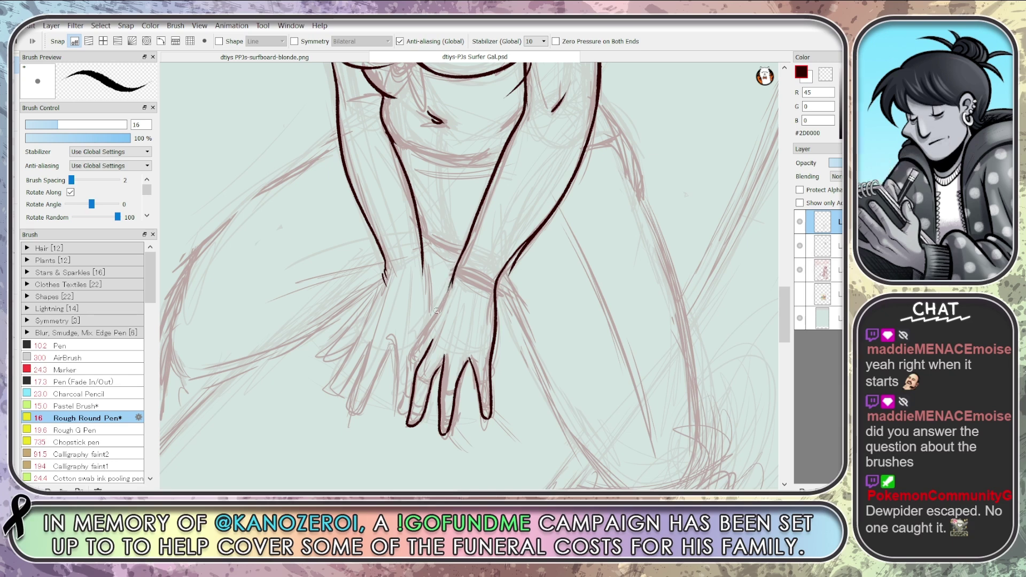
pyautogui.moveTo(453, 280)
pyautogui.mouseDown()
pyautogui.moveTo(412, 350)
pyautogui.moveTo(398, 412)
pyautogui.mouseUp()
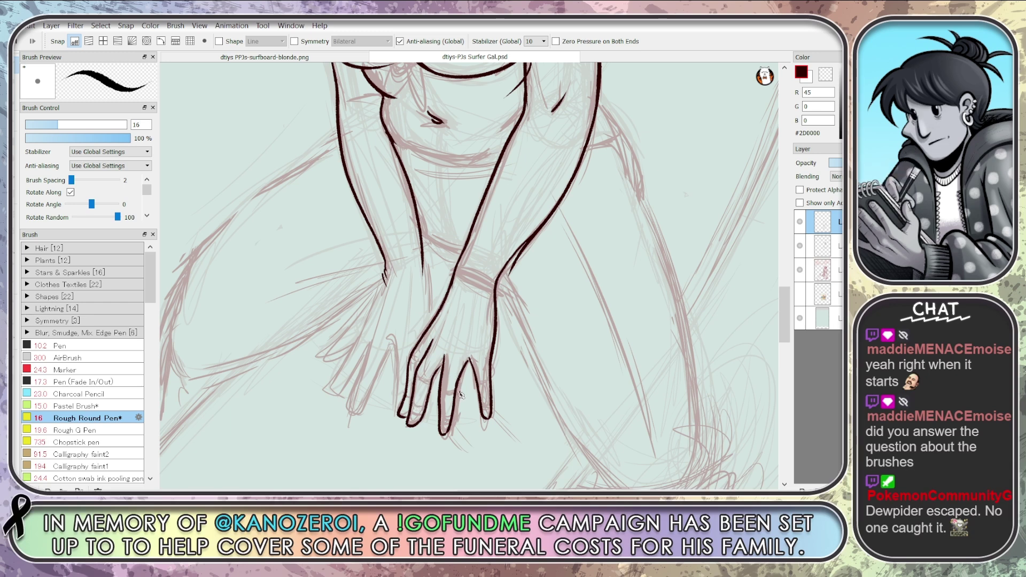
pyautogui.moveTo(473, 383); pyautogui.dragTo(460, 377)
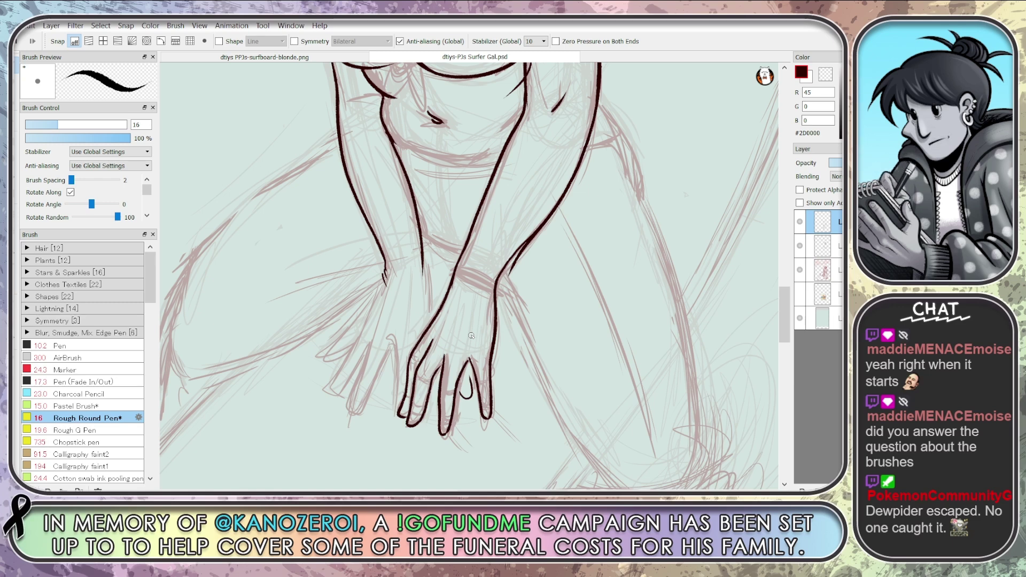
# Try inking the far hand's inner edge below the wrist and its outer edge with the little finger
pyautogui.moveTo(422, 245); pyautogui.dragTo(436, 305)
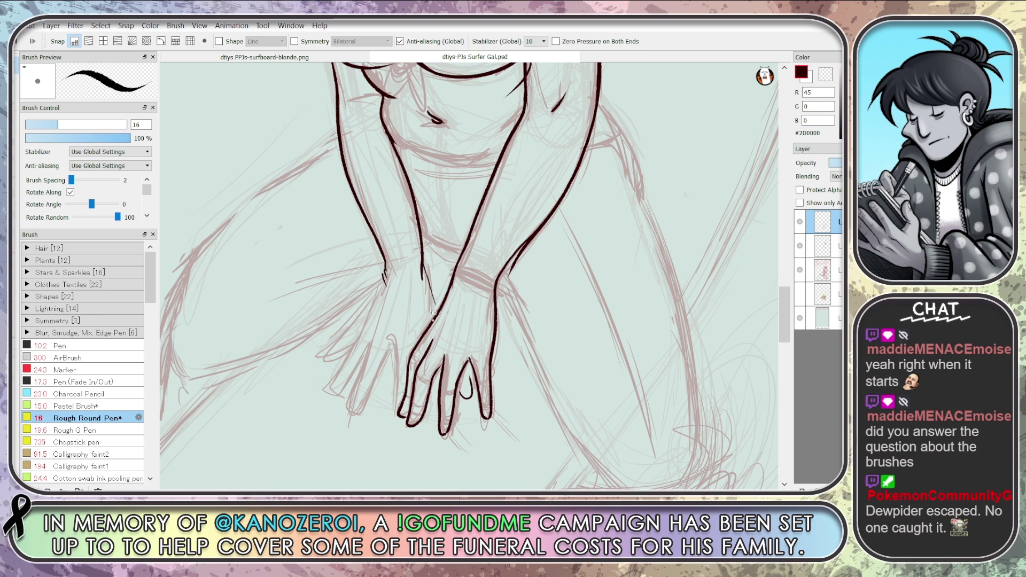
pyautogui.moveTo(383, 278)
pyautogui.mouseDown()
pyautogui.moveTo(326, 361)
pyautogui.moveTo(351, 346)
pyautogui.mouseUp()
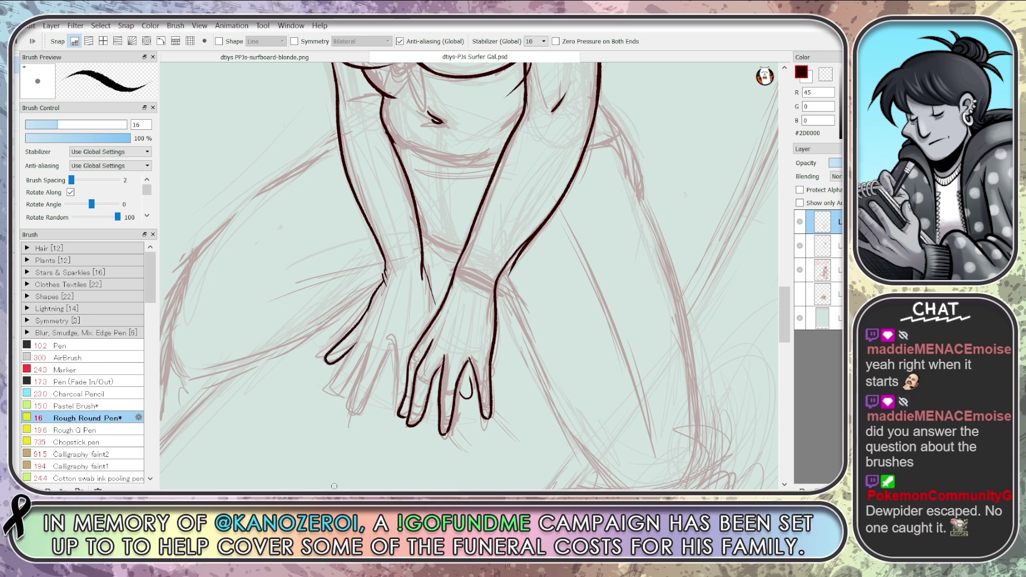
pyautogui.hotkey('ctrl', 'z')
pyautogui.hotkey('ctrl', 'z')
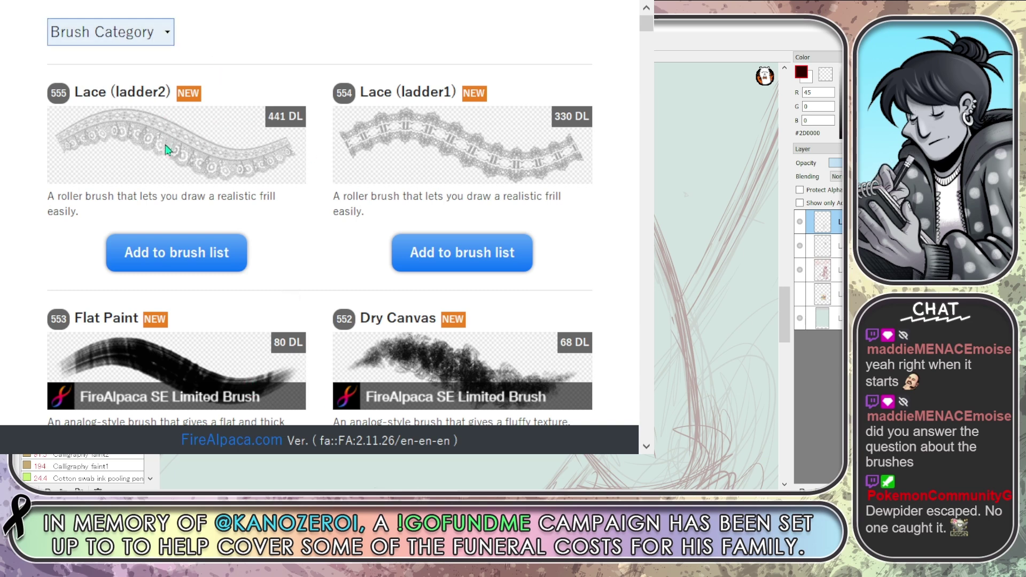
# Look through the downloadable brushes in the online brush list, including the lace, paint, steampunk and fire brushes
pyautogui.scroll(-3, 315, 168)
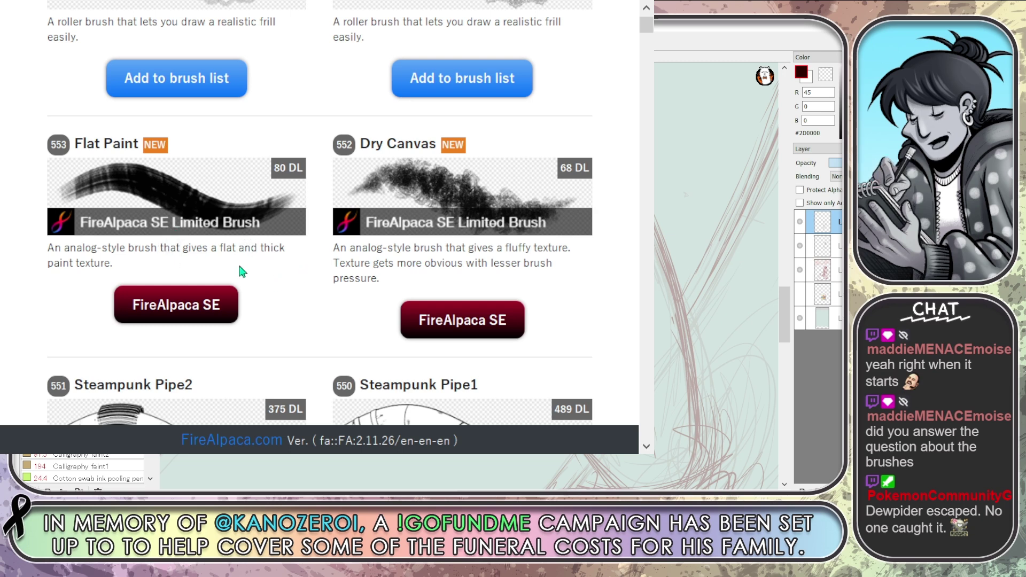
pyautogui.scroll(-3, 240, 271)
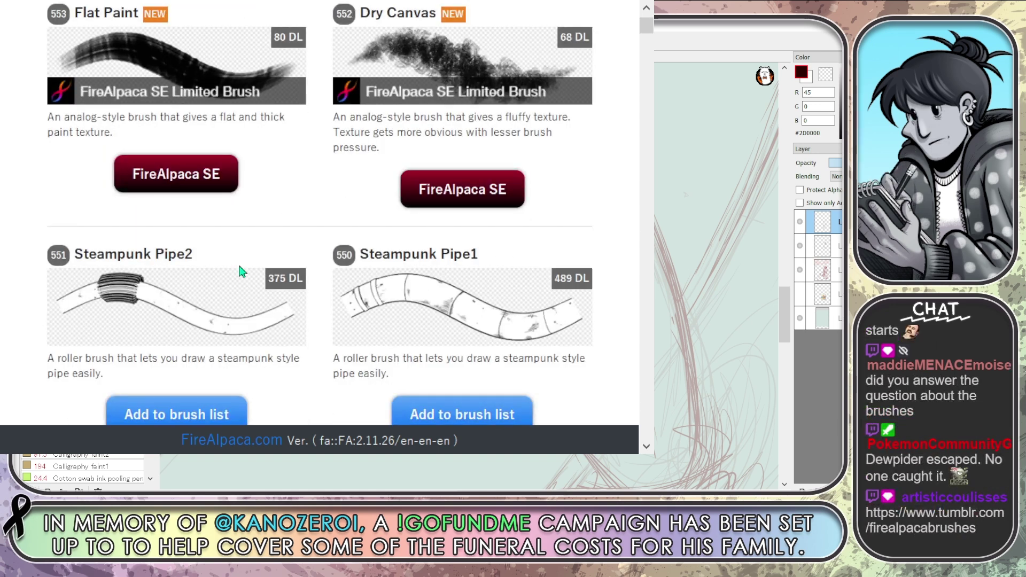
pyautogui.scroll(-3, 344, 256)
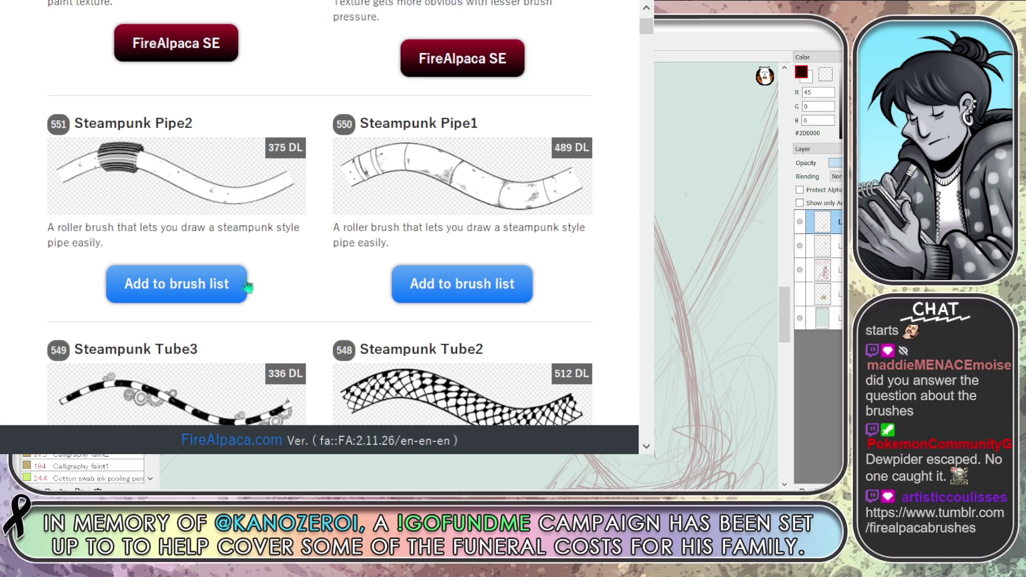
pyautogui.scroll(1, 245, 284)
pyautogui.scroll(10, 180, 229)
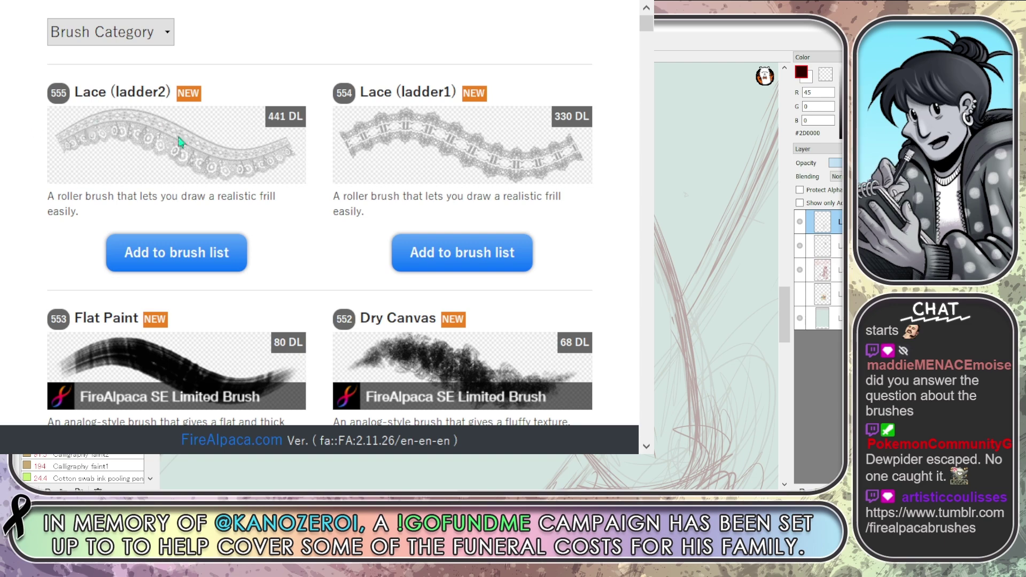
pyautogui.scroll(-2, 367, 167)
pyautogui.scroll(-12, 368, 167)
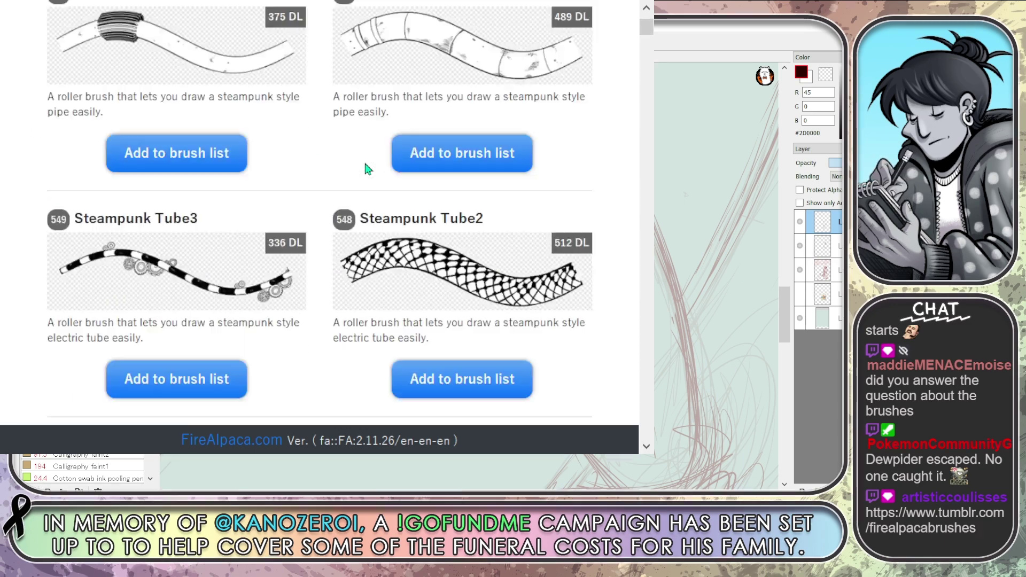
pyautogui.scroll(-4, 366, 168)
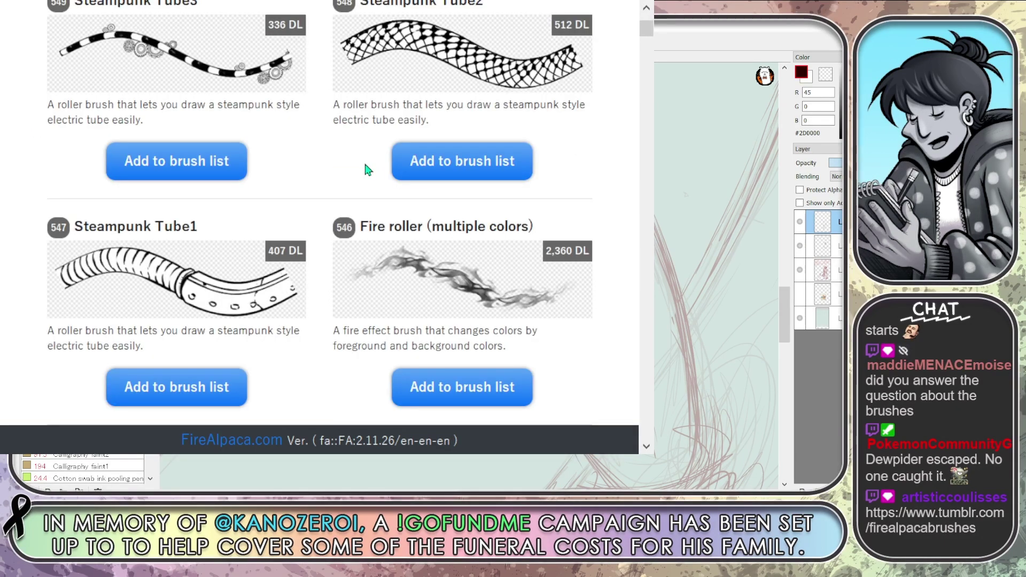
# Continue through the online brush list, examining the watermelon, Alice motif, diamond necklace, frill, dot tone, triangle-tip, cherry blossom and gem particle brushes
pyautogui.scroll(-6, 366, 170)
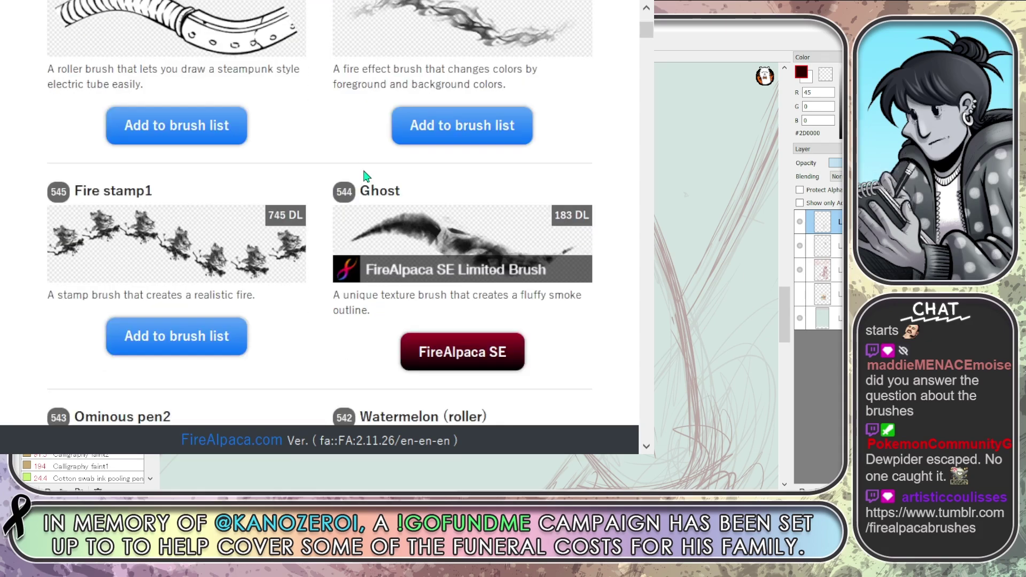
pyautogui.scroll(-2, 361, 178)
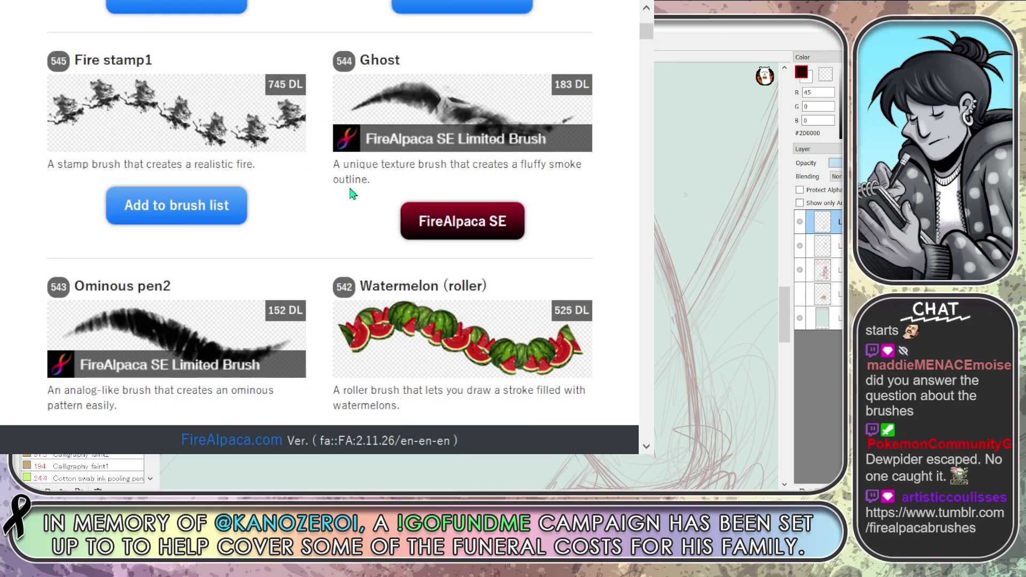
pyautogui.scroll(-1, 348, 185)
pyautogui.scroll(-8, 350, 192)
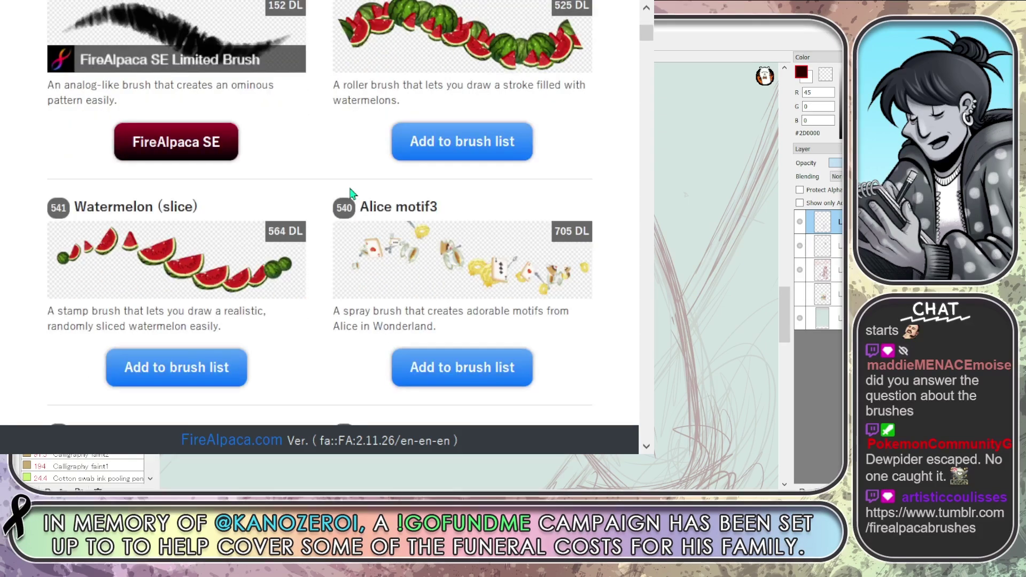
pyautogui.scroll(-8, 343, 286)
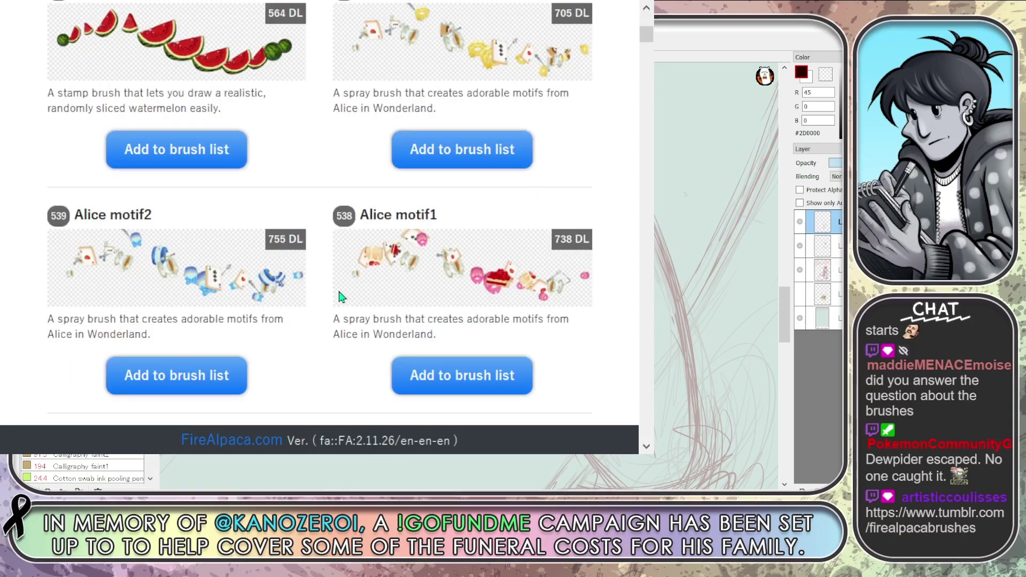
pyautogui.scroll(-8, 342, 289)
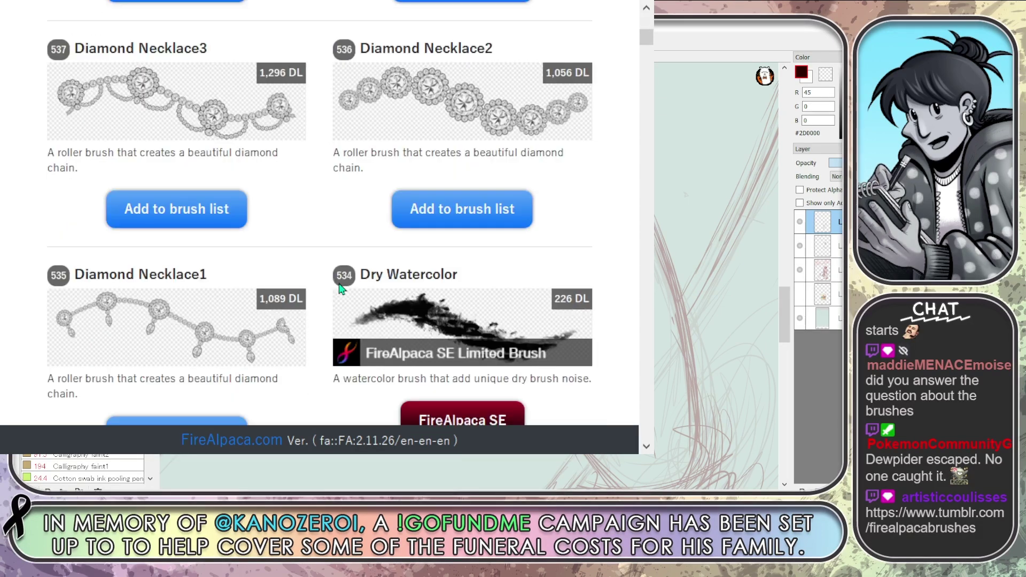
pyautogui.scroll(-1, 328, 285)
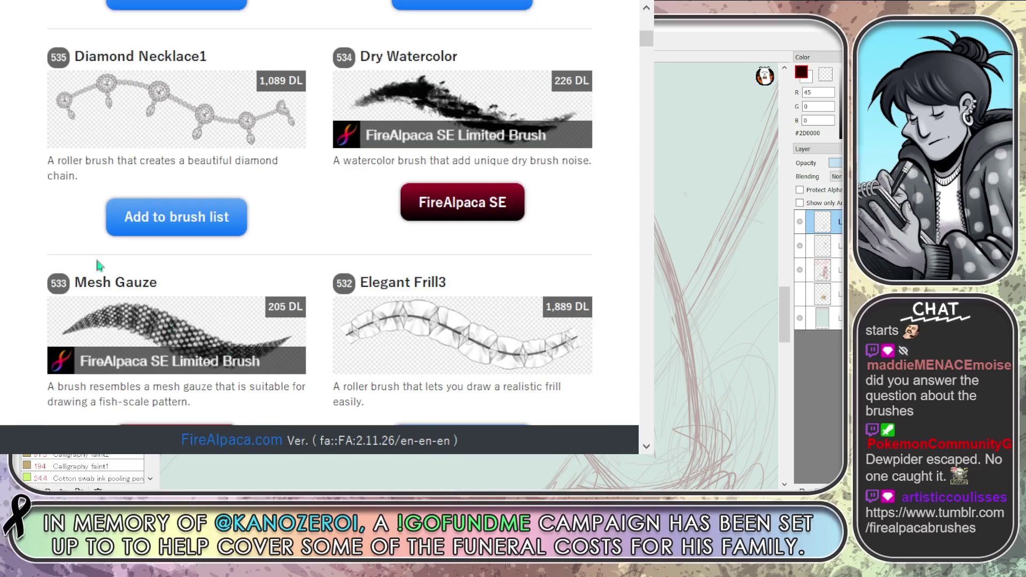
pyautogui.scroll(-4, 309, 323)
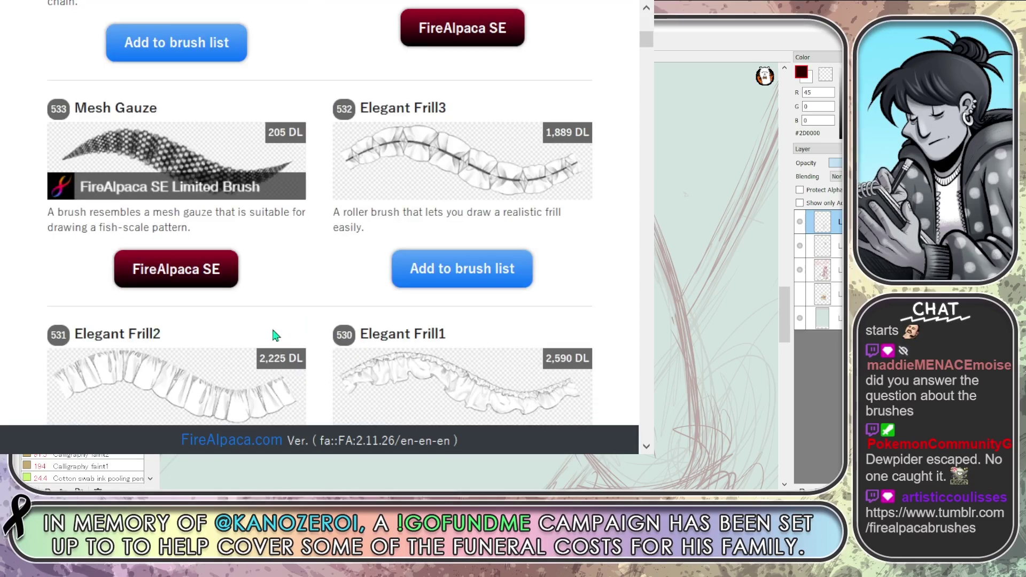
pyautogui.scroll(-7, 272, 293)
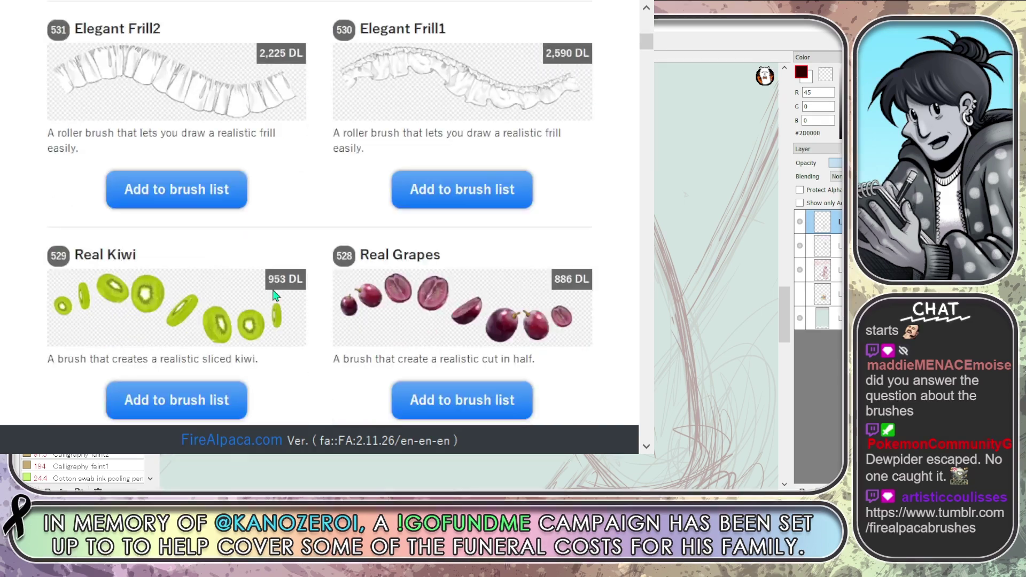
pyautogui.scroll(-5, 273, 296)
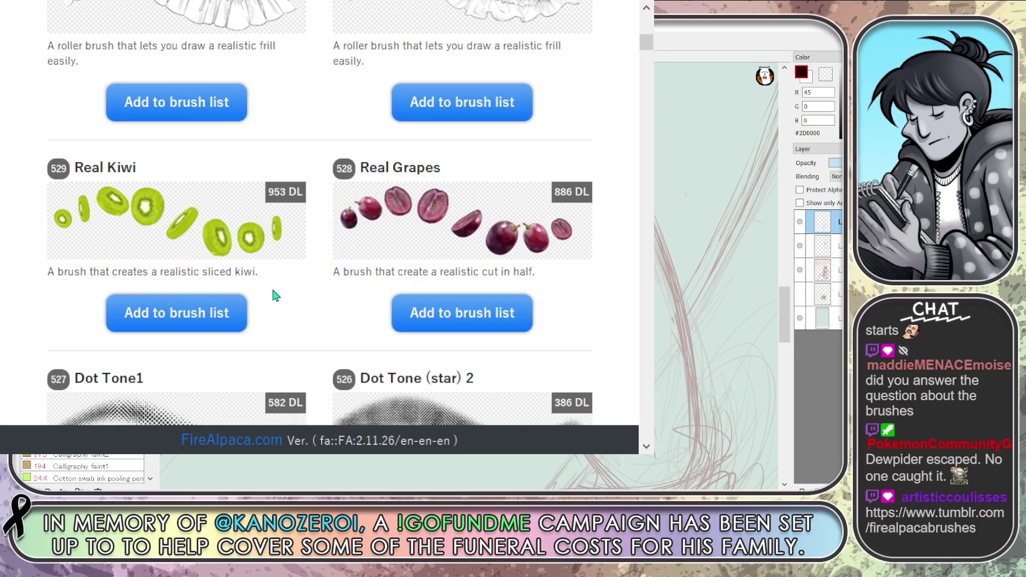
pyautogui.scroll(-2, 273, 295)
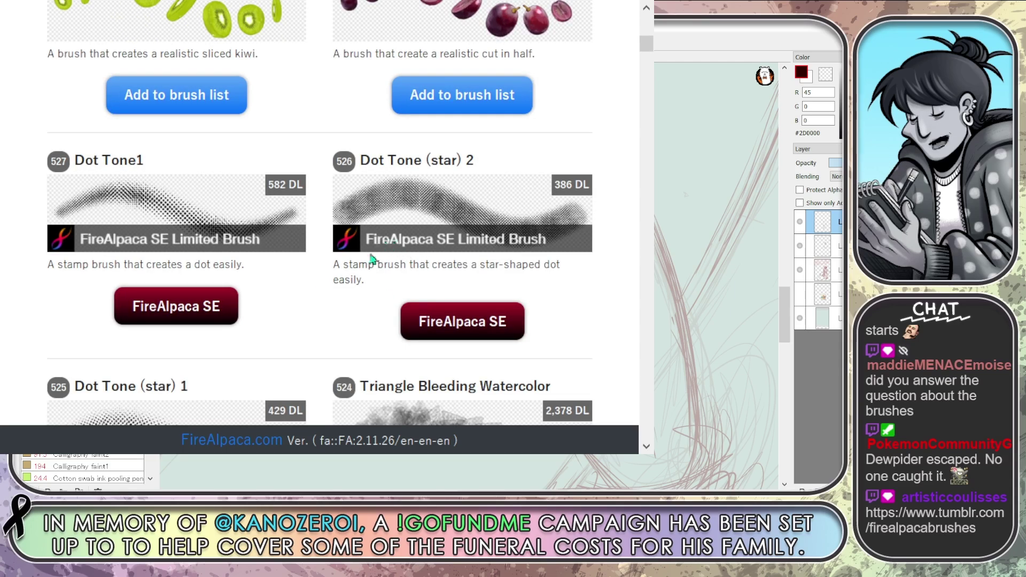
pyautogui.scroll(-6, 209, 337)
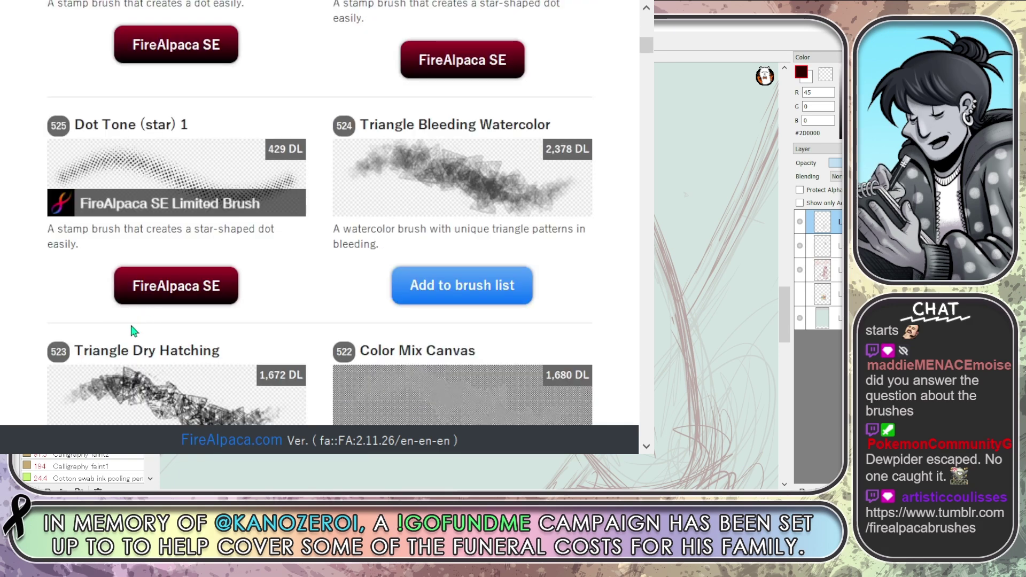
pyautogui.scroll(-1, 323, 289)
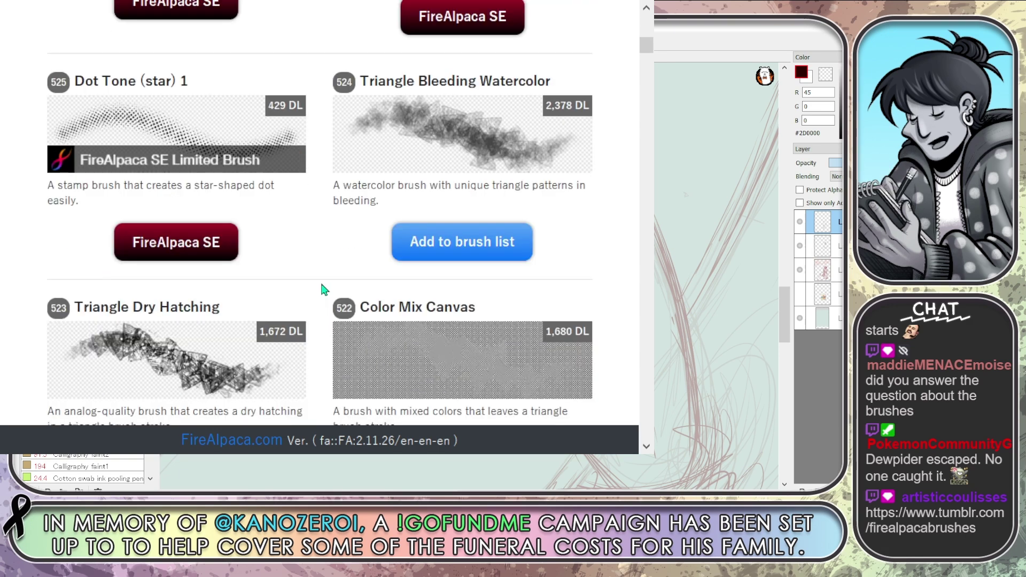
pyautogui.scroll(-6, 226, 290)
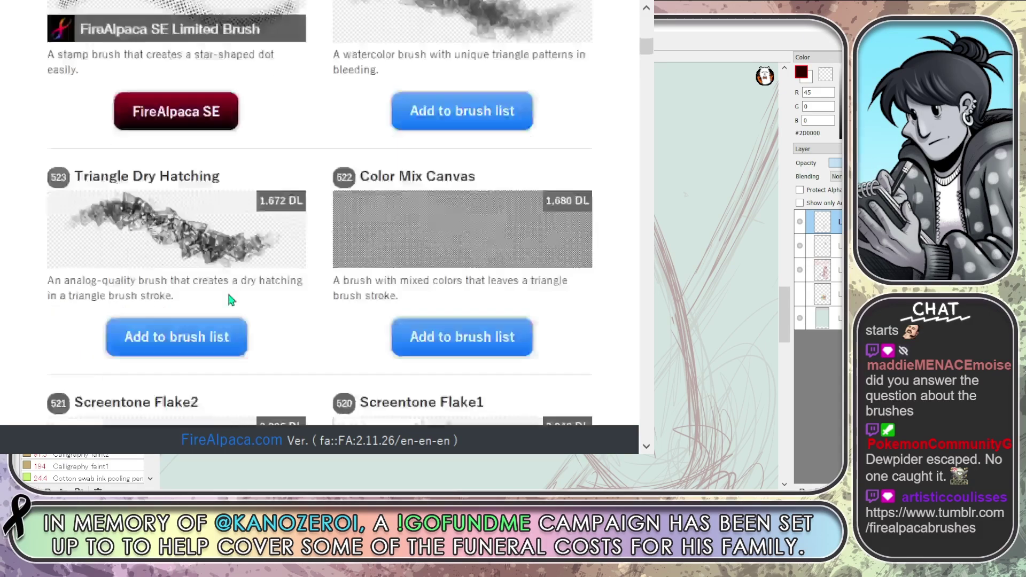
pyautogui.scroll(-12, 243, 294)
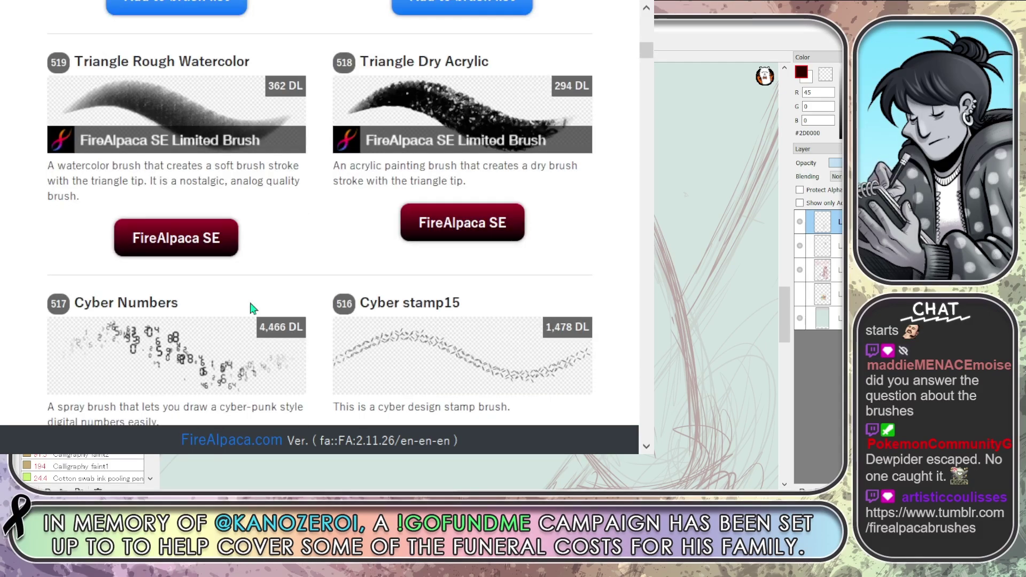
pyautogui.scroll(-7, 251, 309)
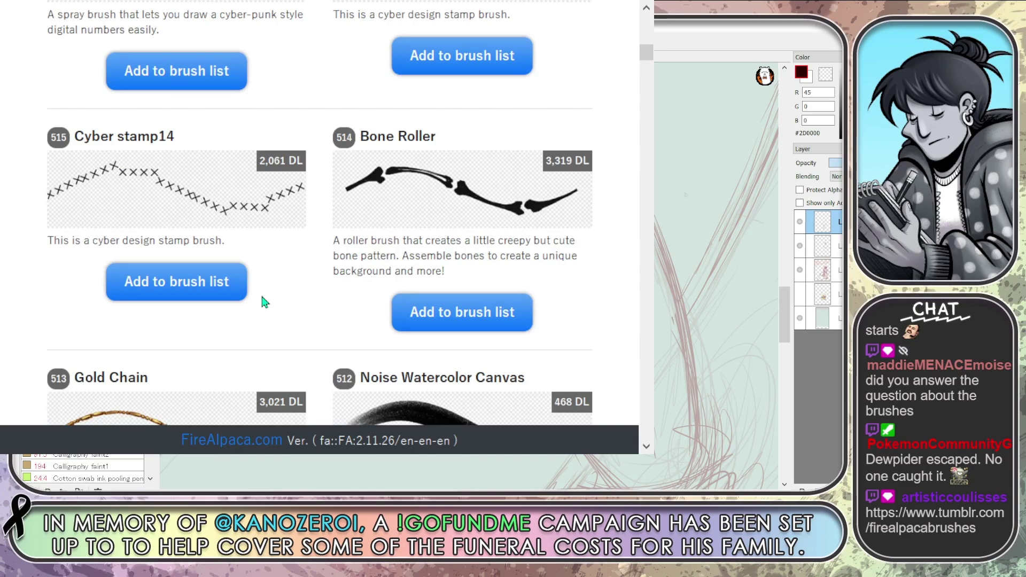
pyautogui.scroll(-2, 260, 298)
pyautogui.scroll(-2, 262, 301)
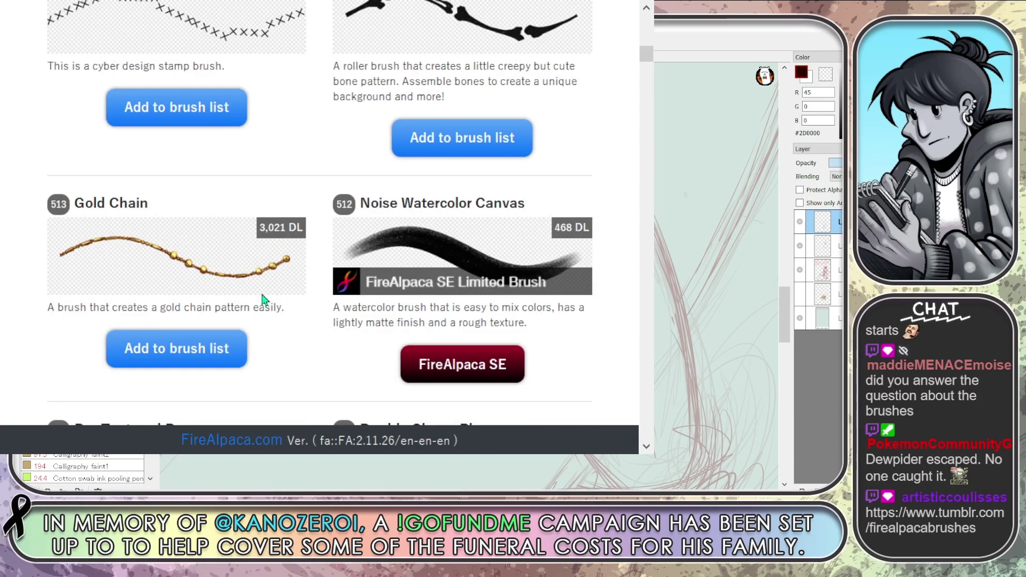
pyautogui.scroll(-3, 263, 300)
pyautogui.scroll(-5, 262, 296)
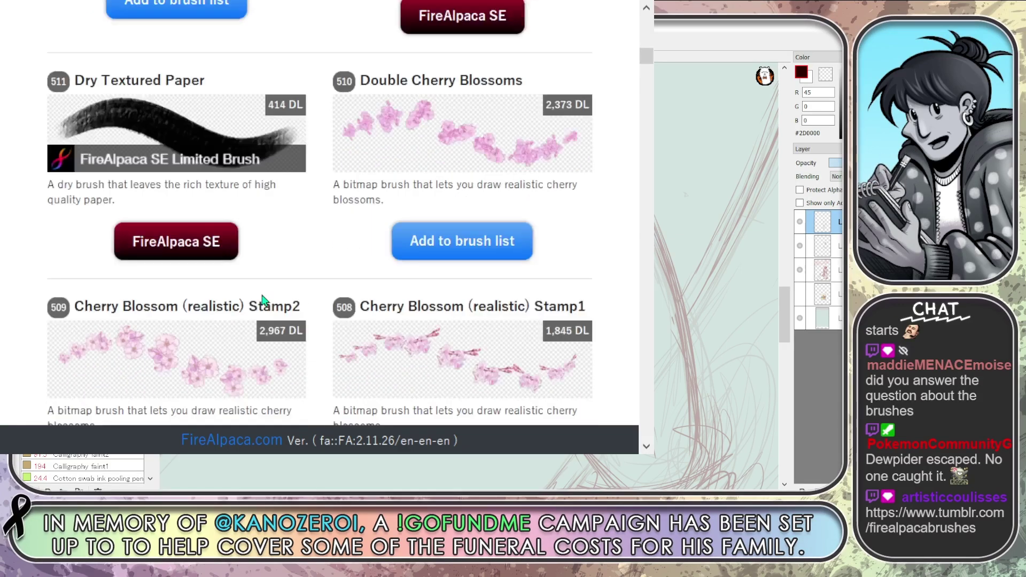
pyautogui.scroll(-12, 261, 293)
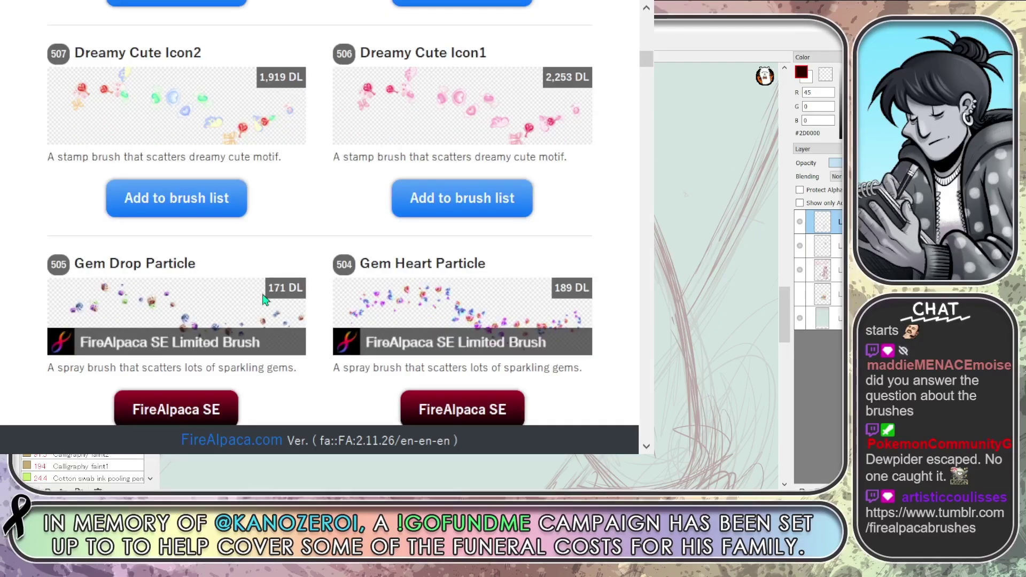
pyautogui.scroll(-3, 265, 299)
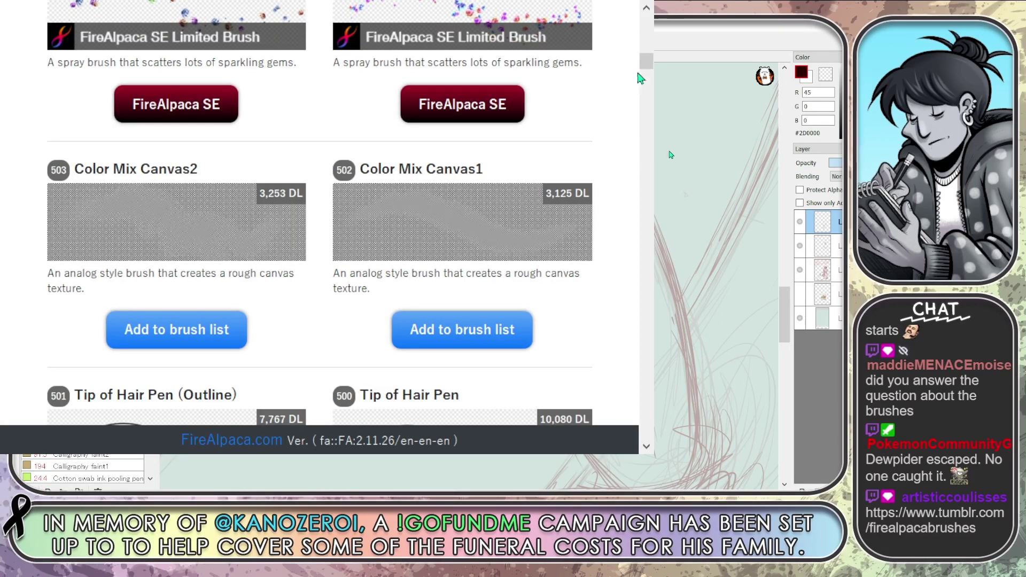
# Skip further down the online brush list, examine the watercolor, cyber stamp, Japanese pattern, knit, Christmas and old comic marker brushes, and return to the drawing
pyautogui.moveTo(649, 68); pyautogui.dragTo(648, 97)
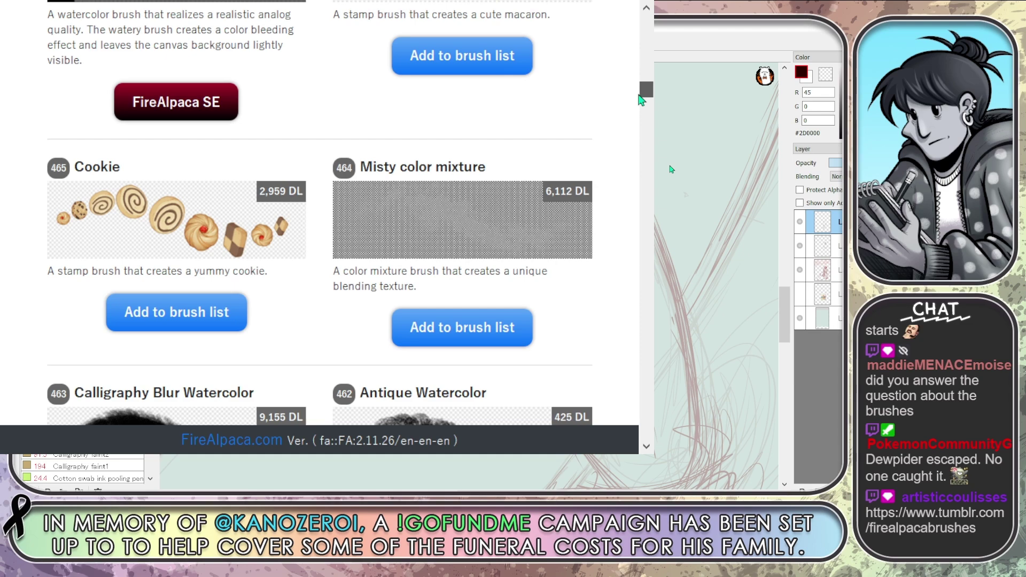
pyautogui.scroll(-6, 481, 192)
pyautogui.scroll(3, 172, 222)
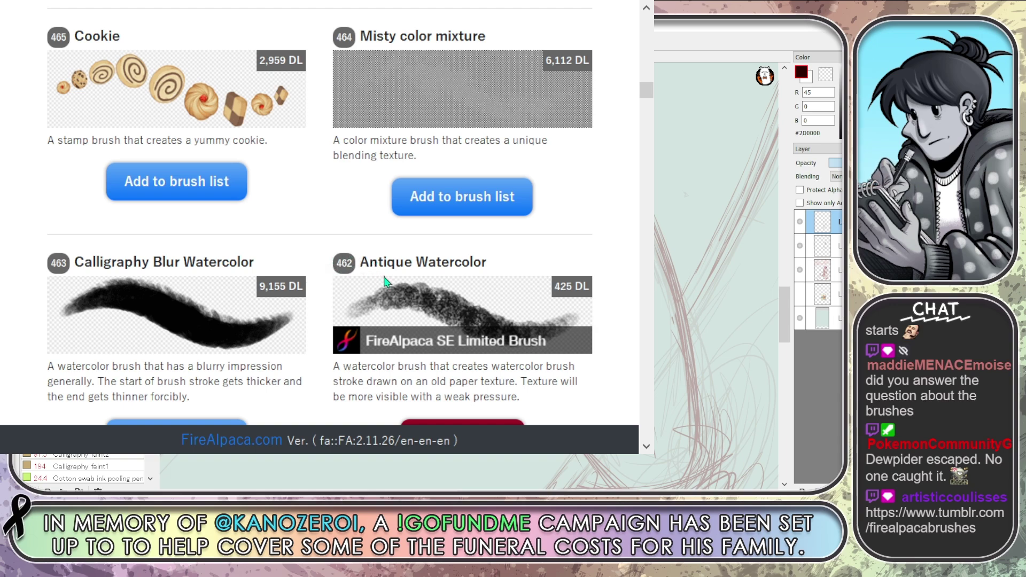
pyautogui.scroll(-3, 350, 283)
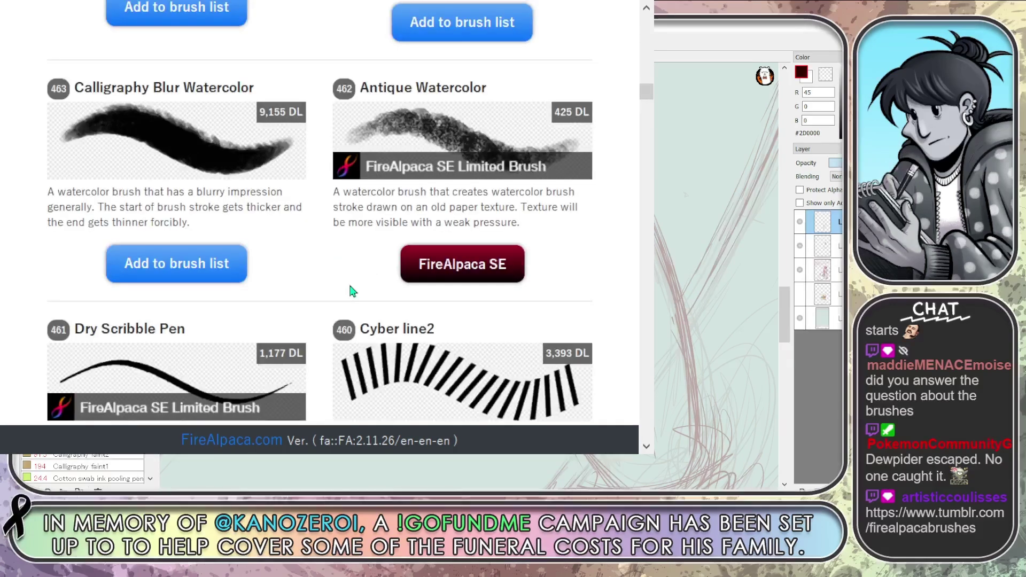
pyautogui.scroll(-2, 349, 291)
pyautogui.scroll(3, 372, 179)
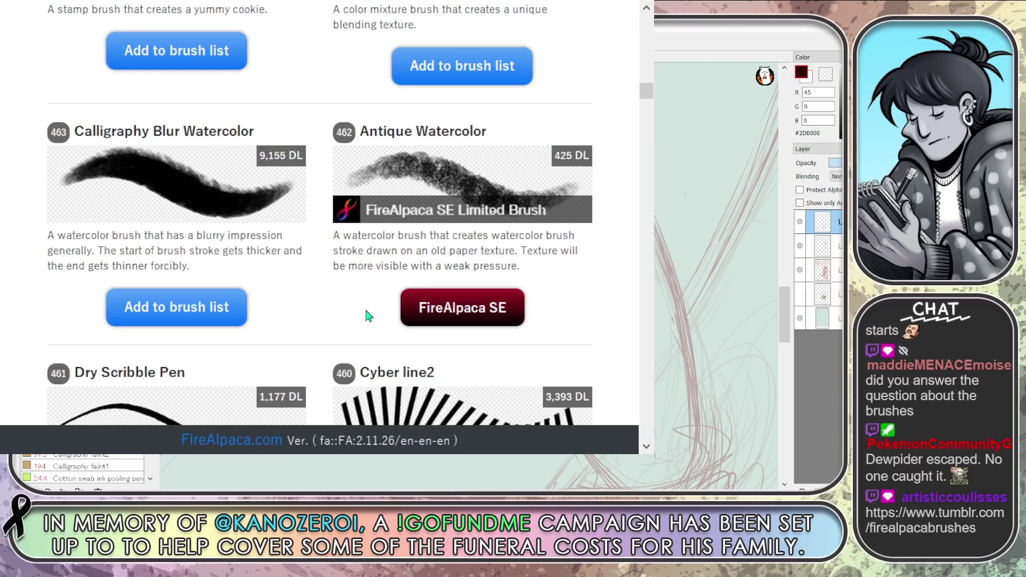
pyautogui.scroll(-2, 382, 209)
pyautogui.scroll(-8, 381, 209)
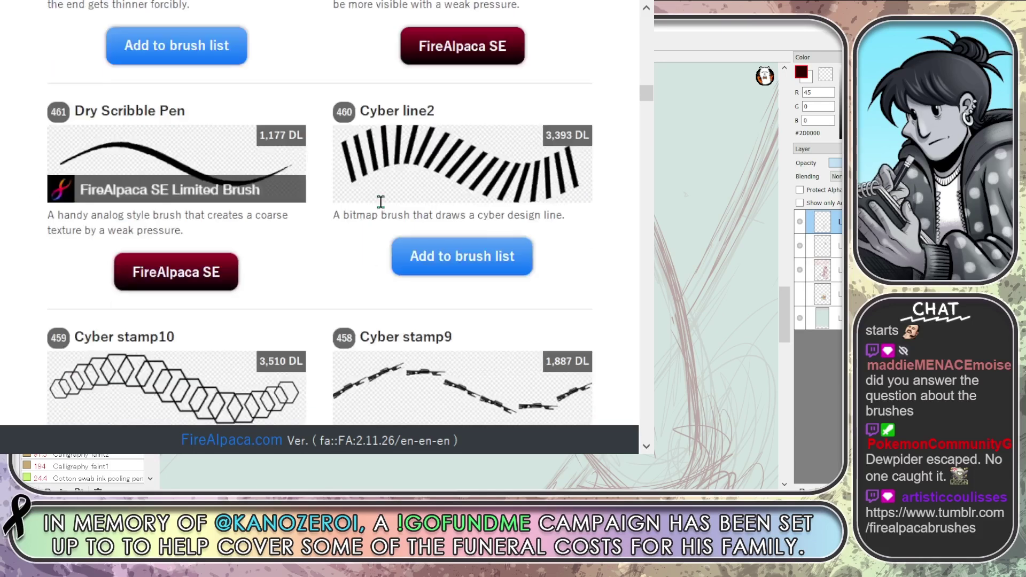
pyautogui.scroll(-4, 373, 220)
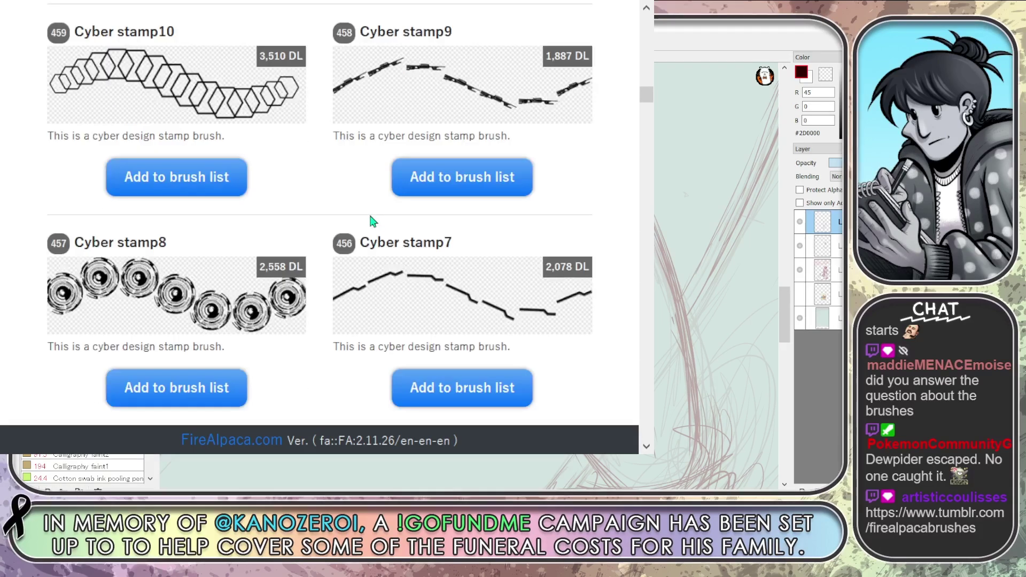
pyautogui.scroll(-2, 262, 219)
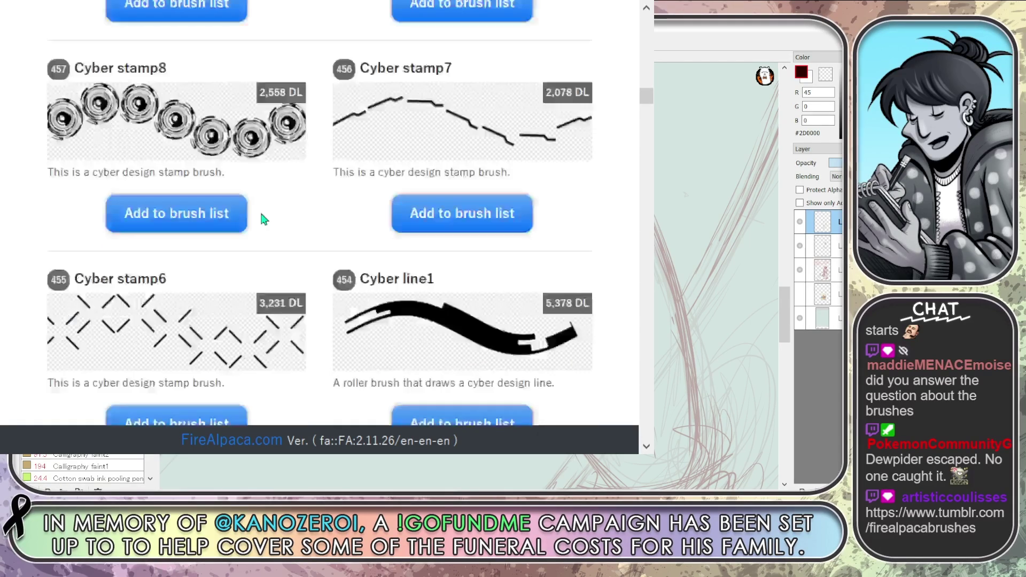
pyautogui.scroll(-2, 423, 309)
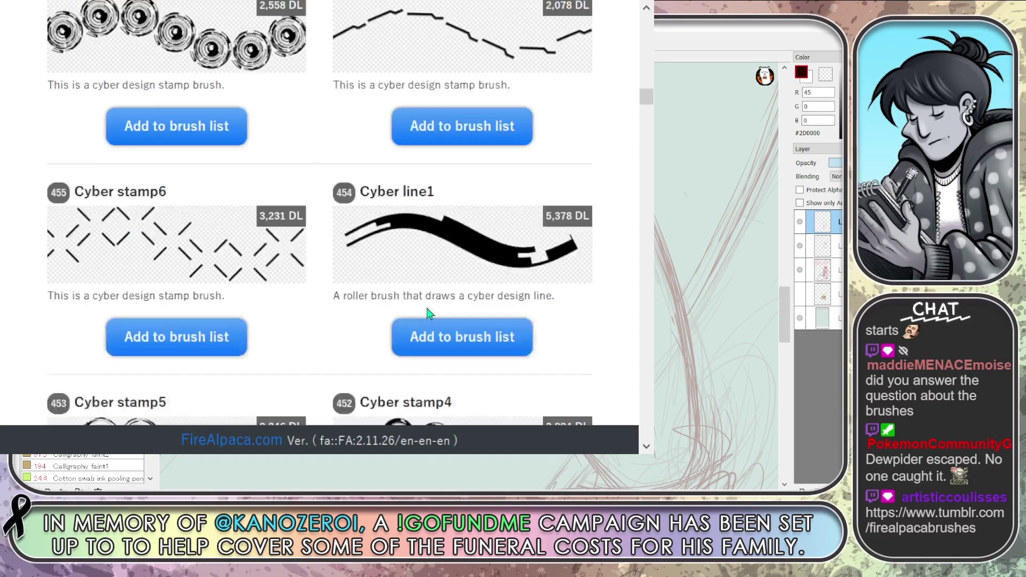
pyautogui.scroll(-3, 421, 305)
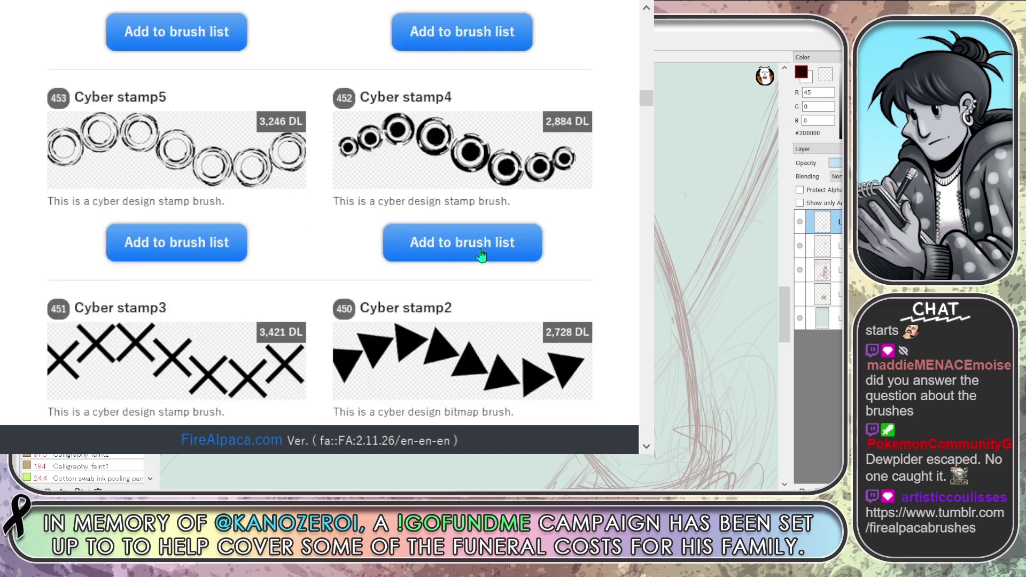
pyautogui.scroll(-3, 478, 243)
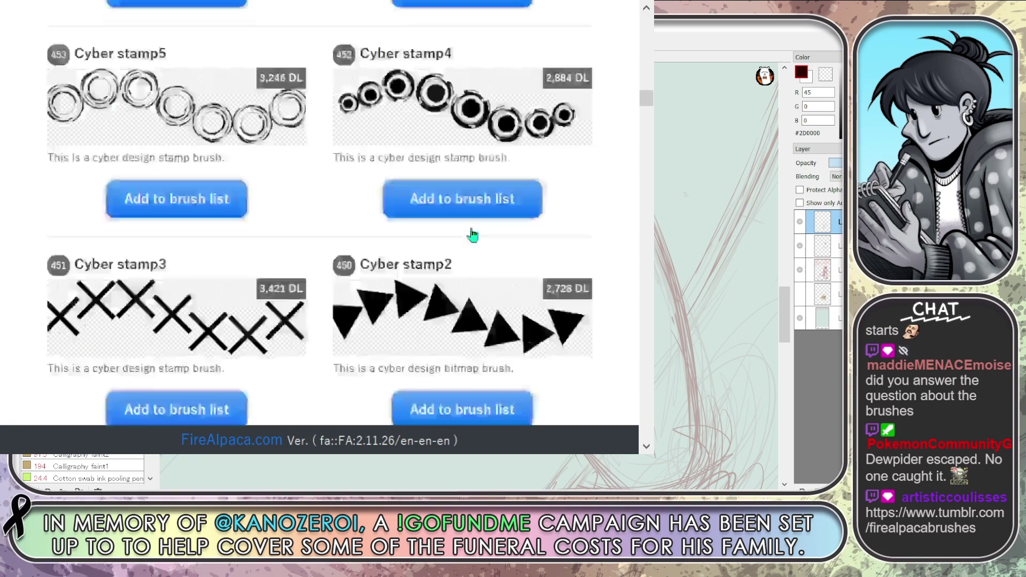
pyautogui.scroll(-5, 473, 241)
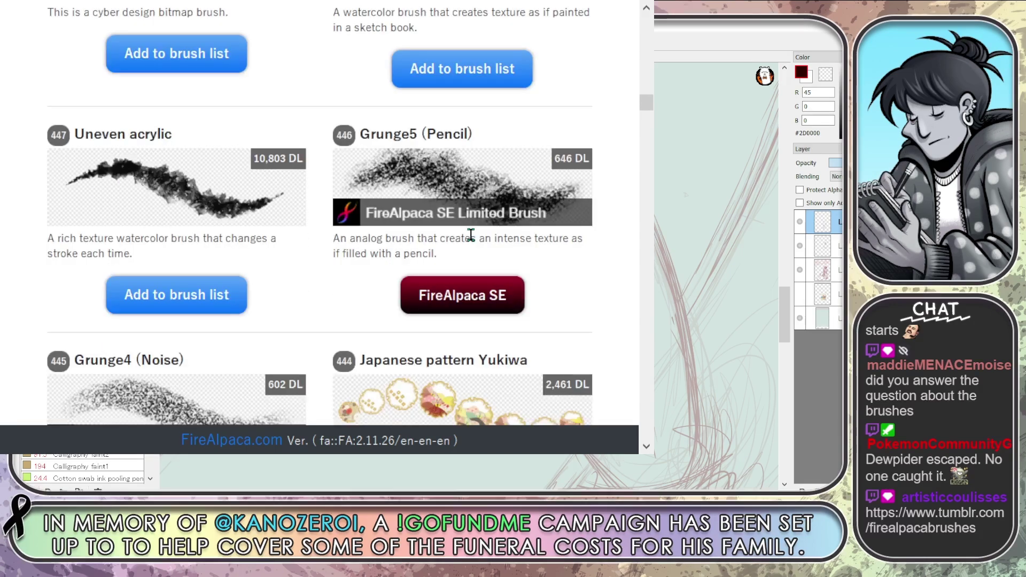
pyautogui.scroll(-7, 471, 235)
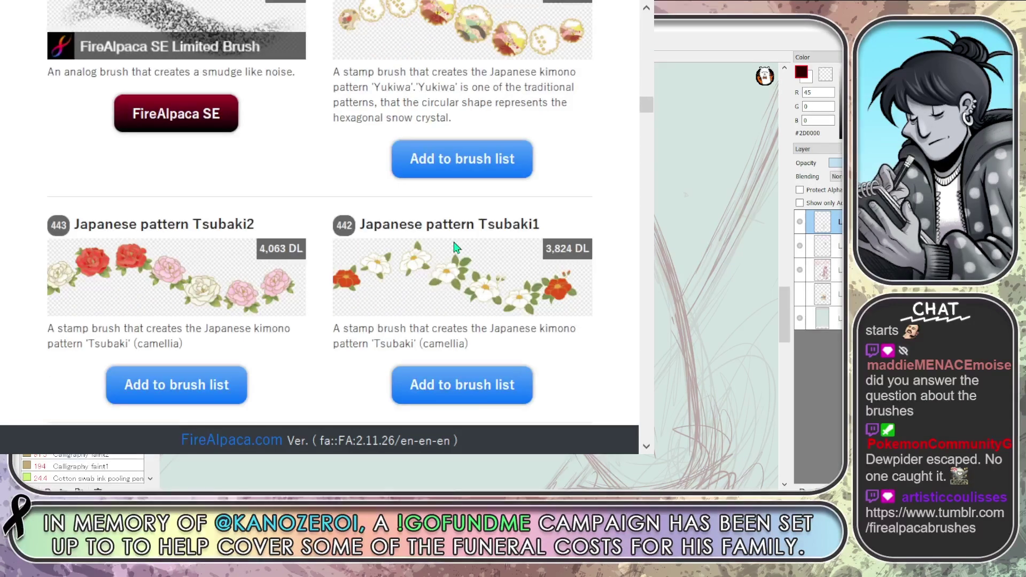
pyautogui.scroll(-3, 453, 247)
pyautogui.scroll(1, 453, 247)
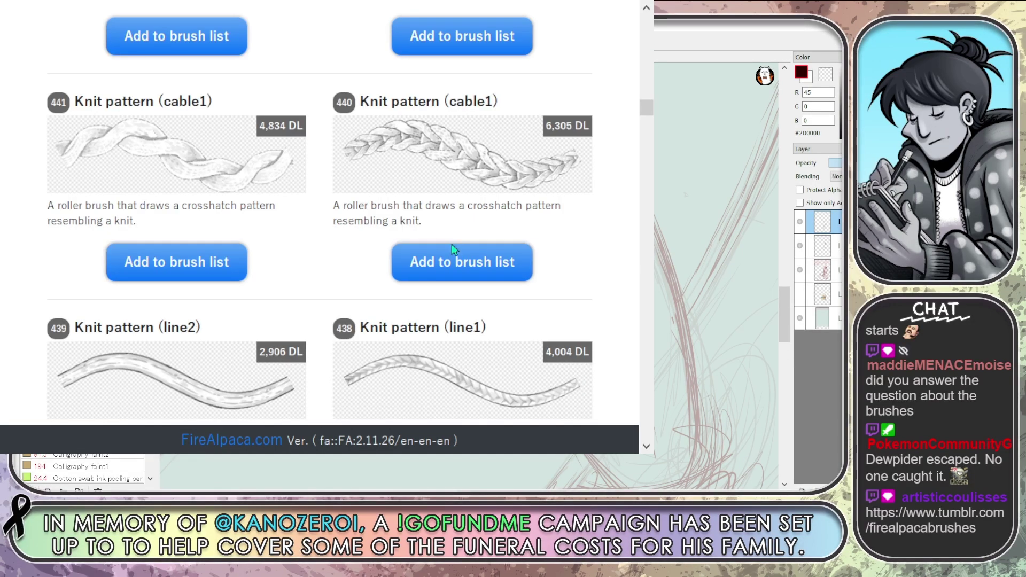
pyautogui.scroll(-1, 453, 248)
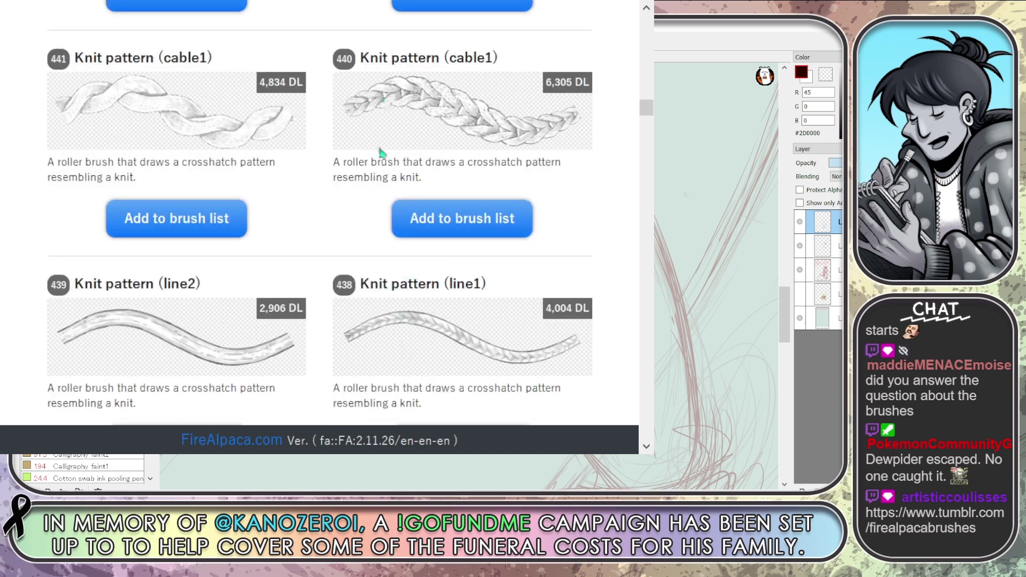
pyautogui.scroll(-5, 321, 308)
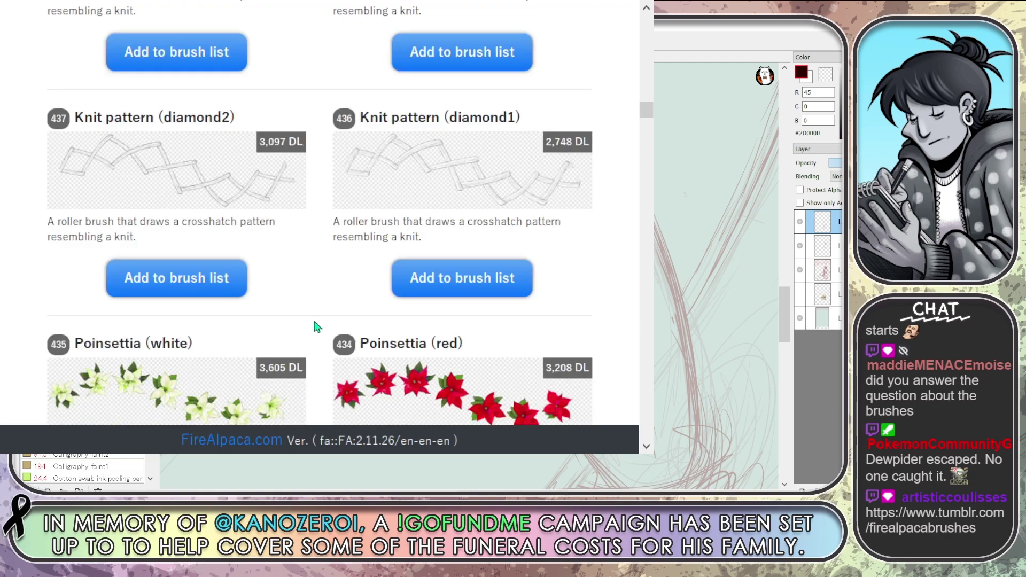
pyautogui.scroll(-9, 315, 326)
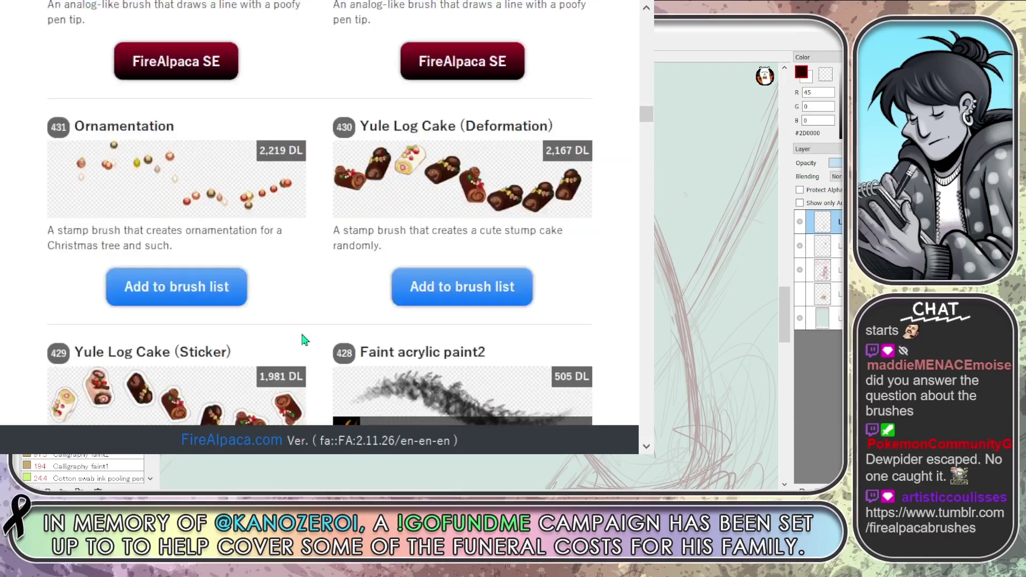
pyautogui.scroll(-9, 302, 340)
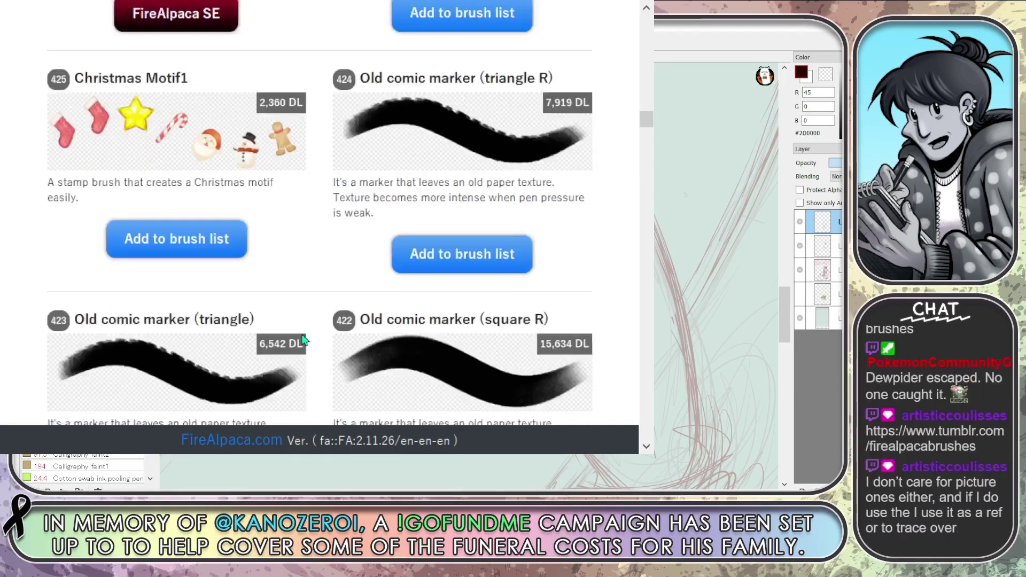
pyautogui.scroll(-6, 302, 340)
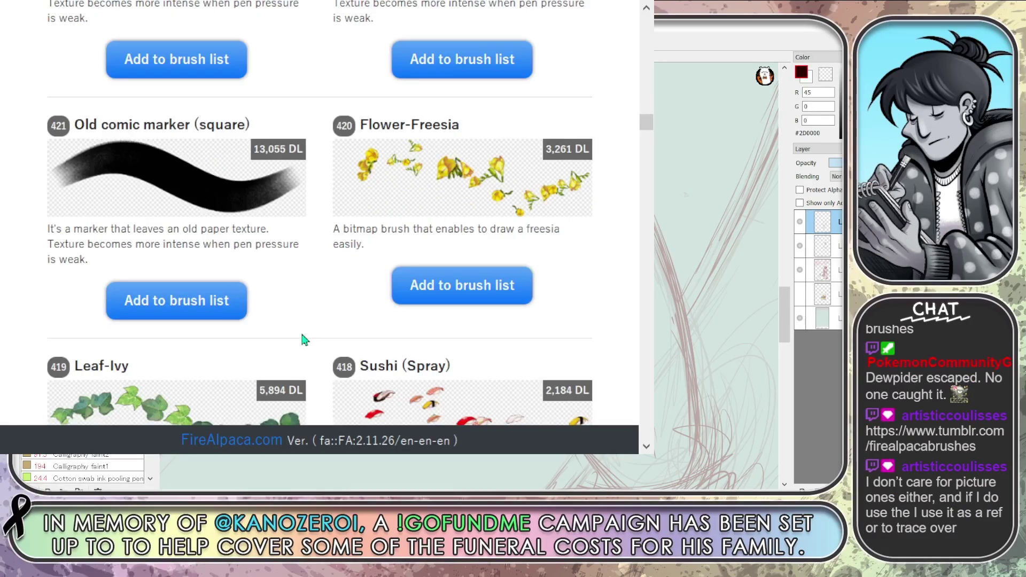
pyautogui.scroll(-1, 302, 339)
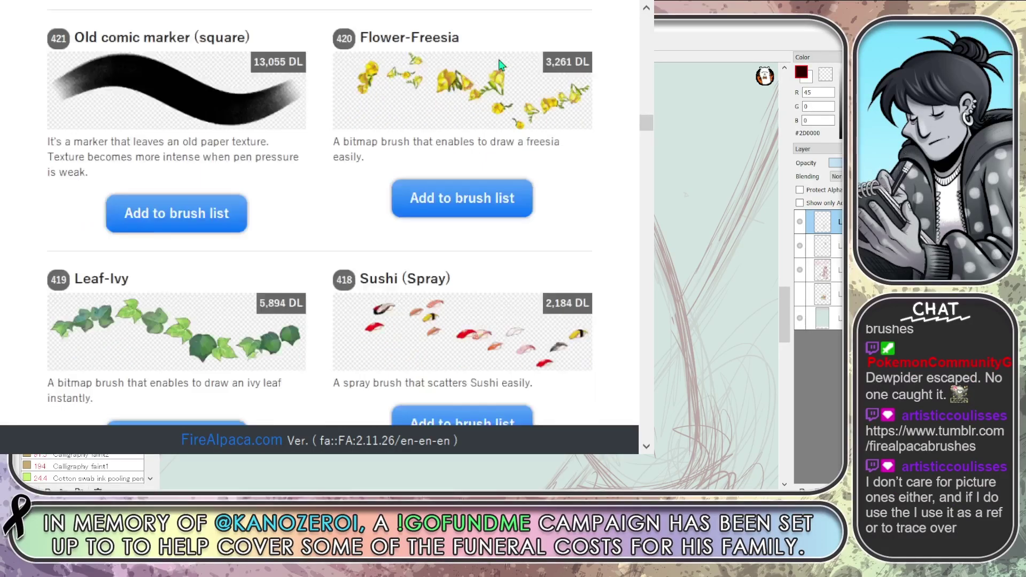
pyautogui.click(669, 98)
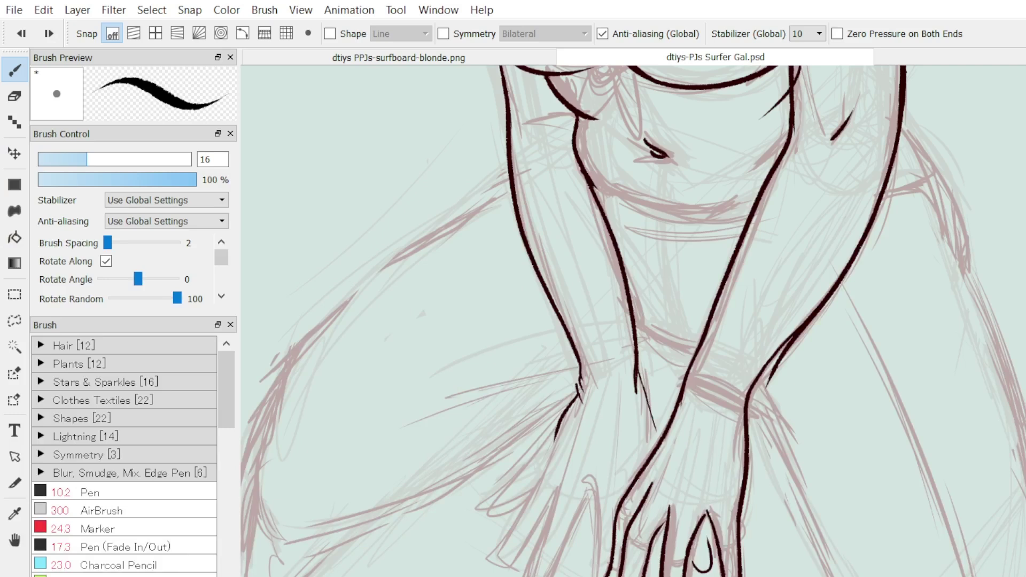
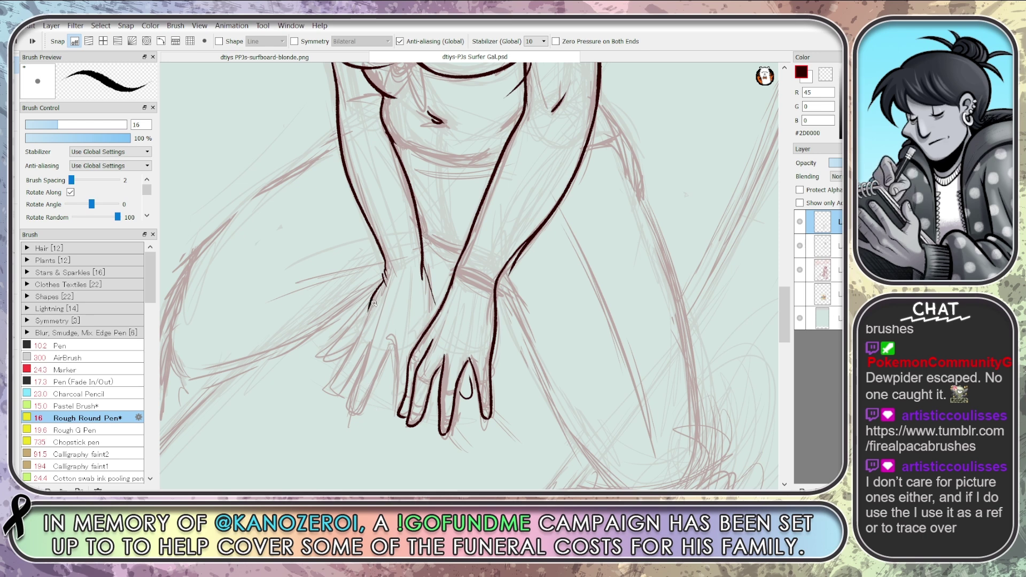
pyautogui.moveTo(368, 309)
pyautogui.mouseDown()
pyautogui.moveTo(327, 358)
pyautogui.moveTo(367, 332)
pyautogui.mouseUp()
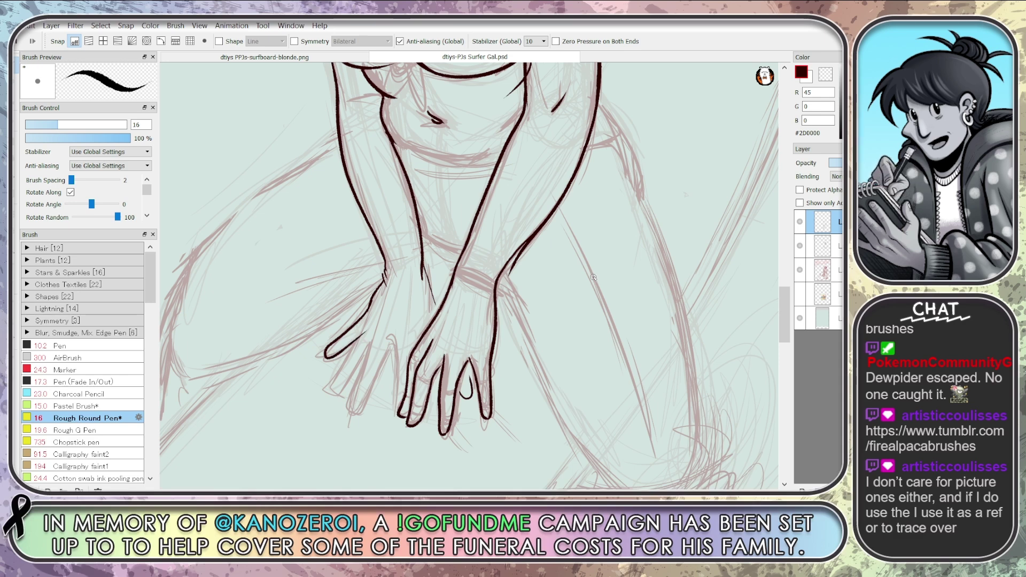
pyautogui.hotkey('ctrl', 'z')
pyautogui.hotkey('ctrl', 'z')
pyautogui.hotkey('ctrl', 'z')
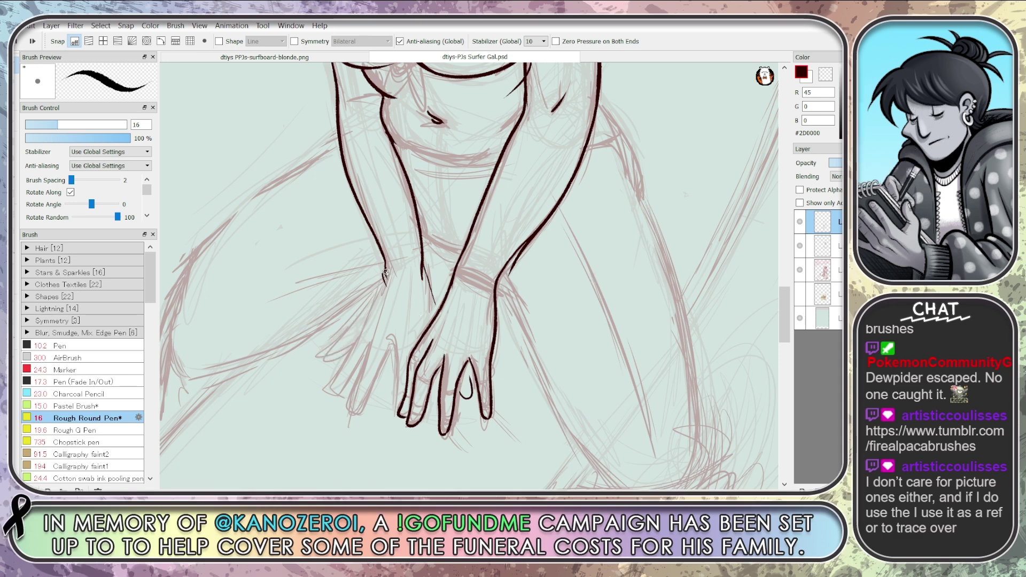
pyautogui.moveTo(381, 278); pyautogui.dragTo(323, 357)
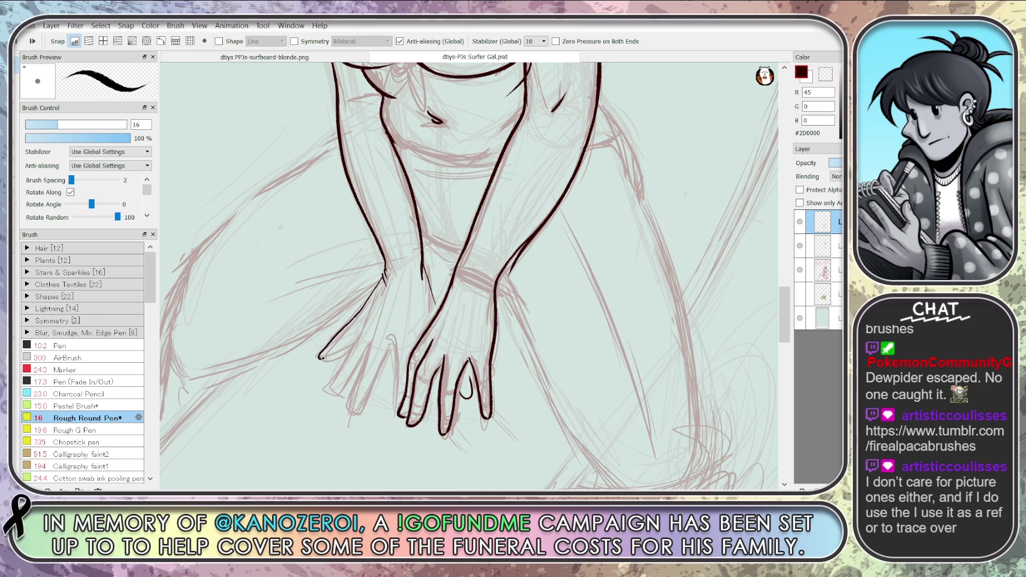
pyautogui.hotkey('ctrl', 'z')
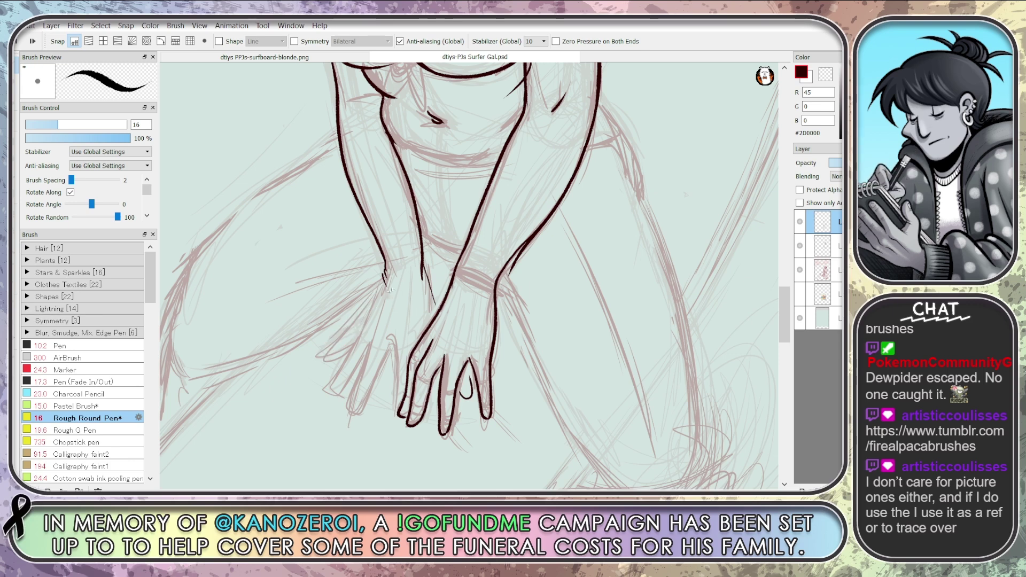
# Ink the outline of the rear hand over the sketch, from the wrist around each finger to where it meets the front hand
pyautogui.moveTo(384, 279)
pyautogui.mouseDown()
pyautogui.moveTo(332, 346)
pyautogui.moveTo(362, 332)
pyautogui.mouseUp()
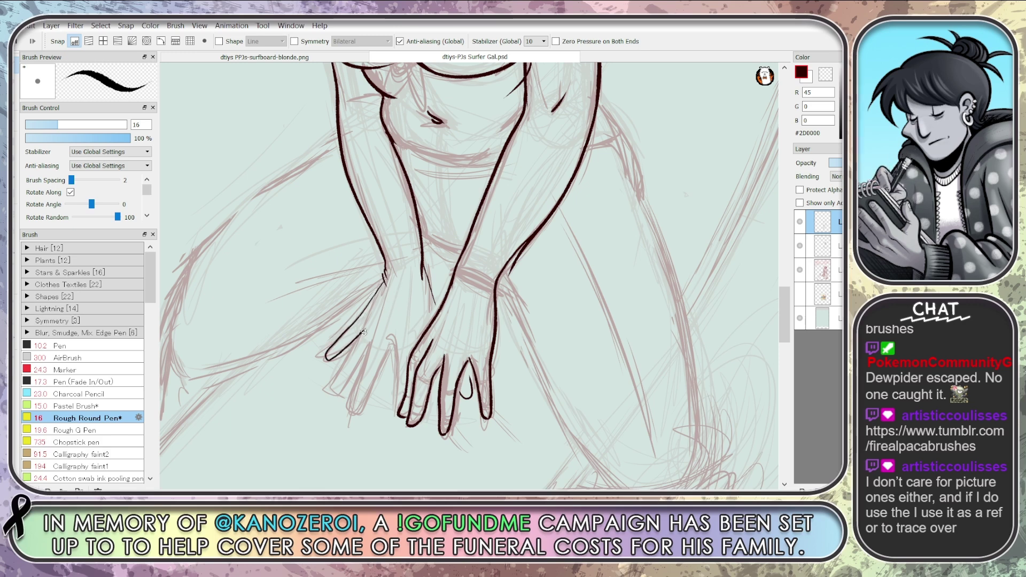
pyautogui.moveTo(360, 331)
pyautogui.mouseDown()
pyautogui.moveTo(330, 394)
pyautogui.moveTo(367, 345)
pyautogui.moveTo(349, 413)
pyautogui.moveTo(368, 384)
pyautogui.moveTo(394, 386)
pyautogui.mouseUp()
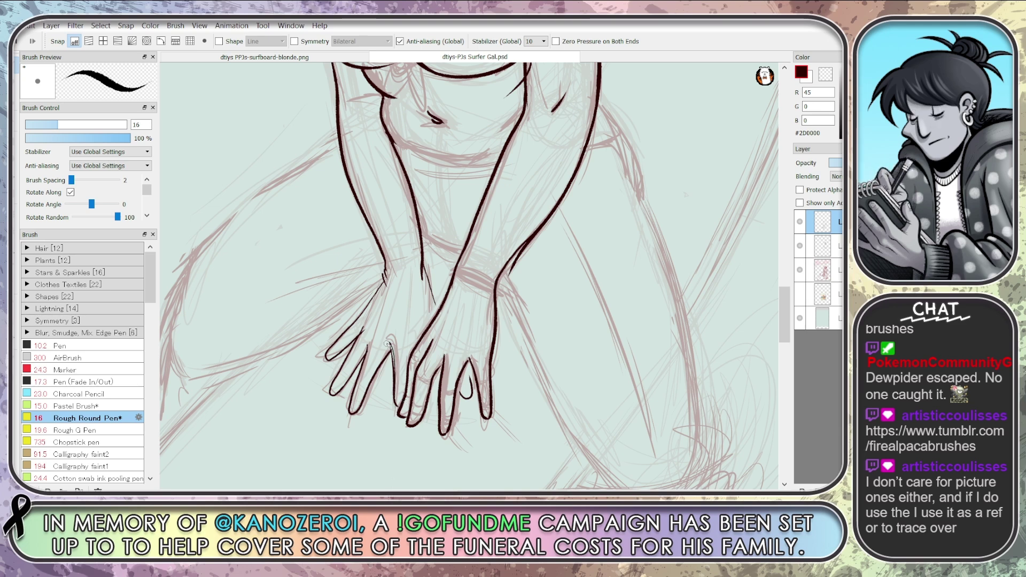
pyautogui.moveTo(383, 351); pyautogui.dragTo(395, 359)
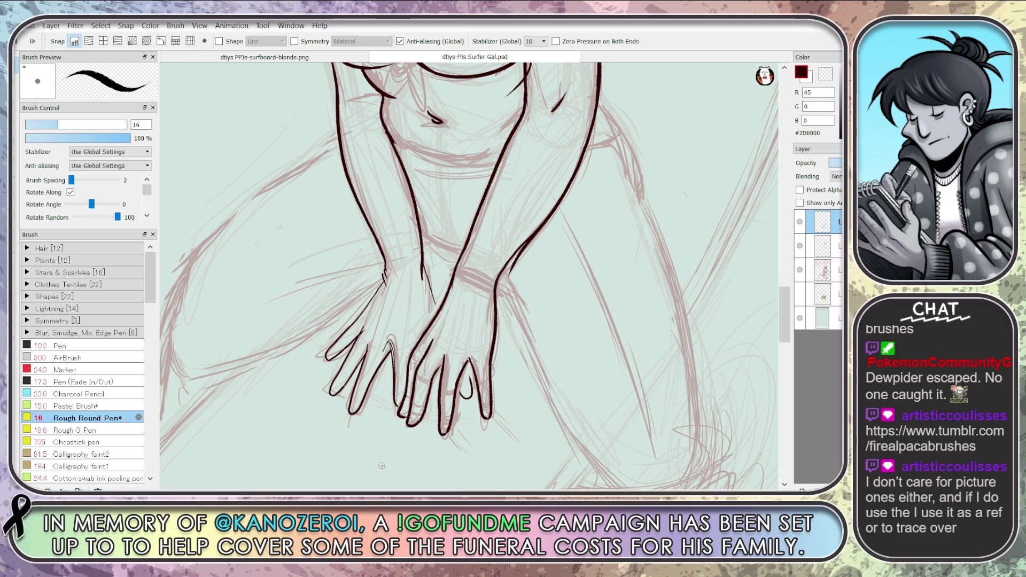
pyautogui.hotkey('ctrl', 'z')
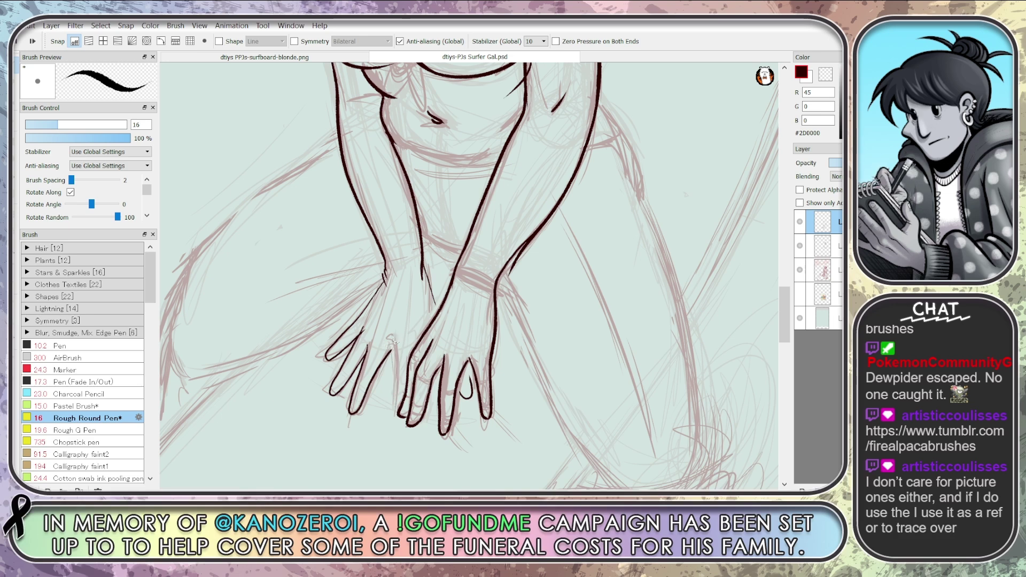
pyautogui.moveTo(393, 341); pyautogui.dragTo(395, 413)
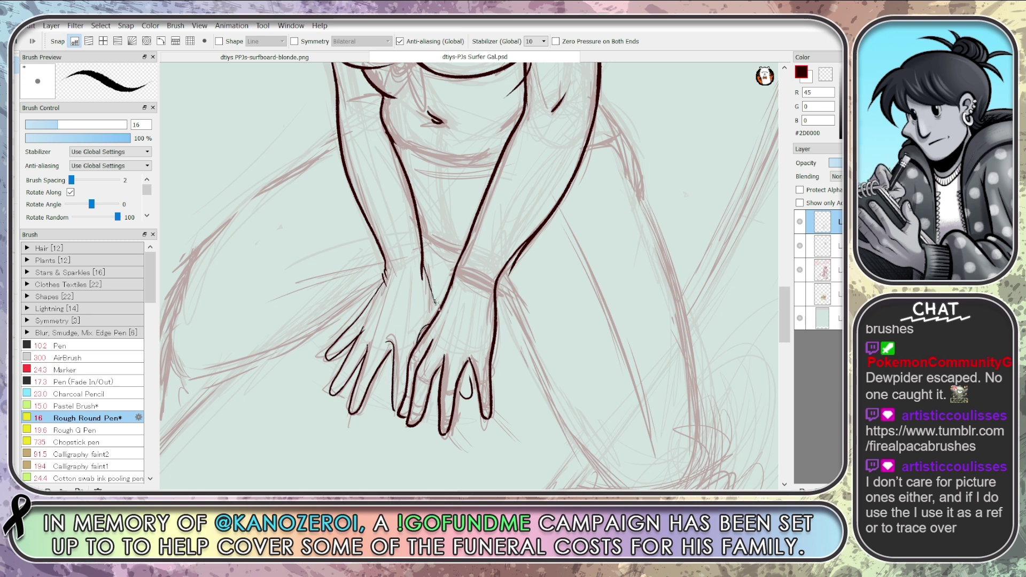
pyautogui.moveTo(435, 303); pyautogui.dragTo(440, 313)
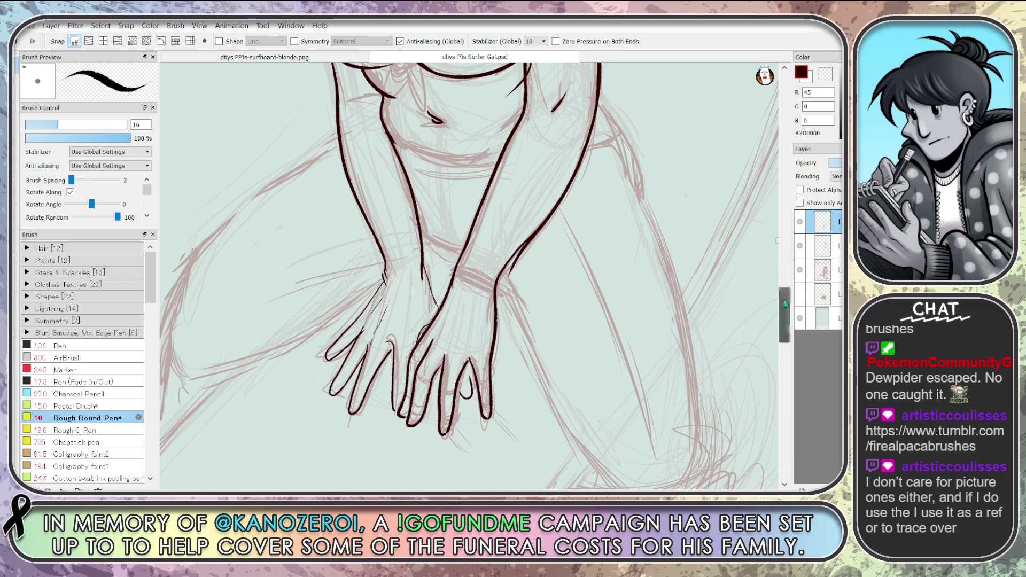
# Ink the belly's side and lower curve over the sketch, from below the ribs to the front forearm, with the Rough Round Pen
pyautogui.moveTo(787, 306); pyautogui.dragTo(788, 286)
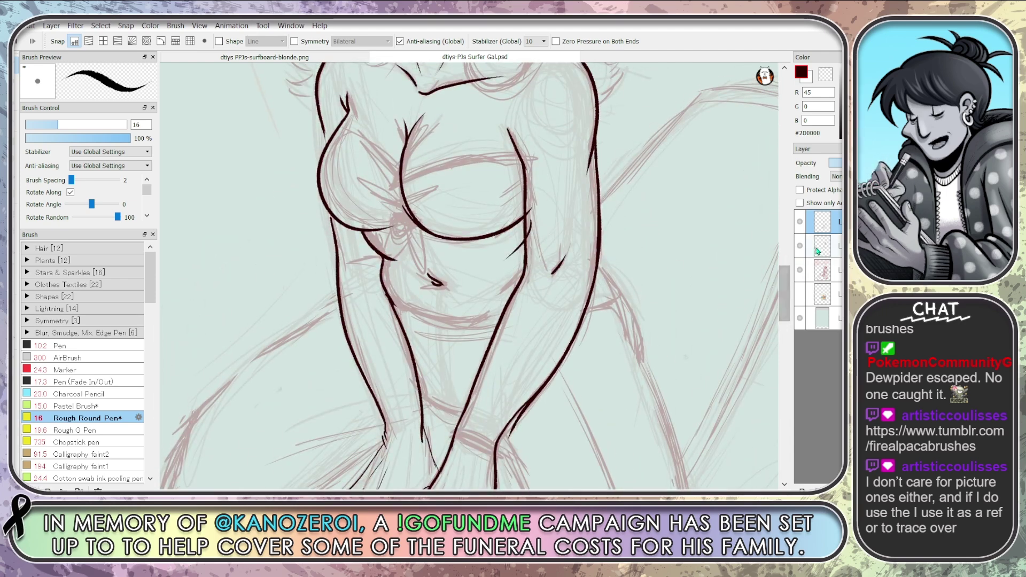
pyautogui.click(800, 247)
pyautogui.click(800, 247)
pyautogui.moveTo(786, 282)
pyautogui.mouseDown()
pyautogui.moveTo(787, 306)
pyautogui.moveTo(787, 286)
pyautogui.mouseUp()
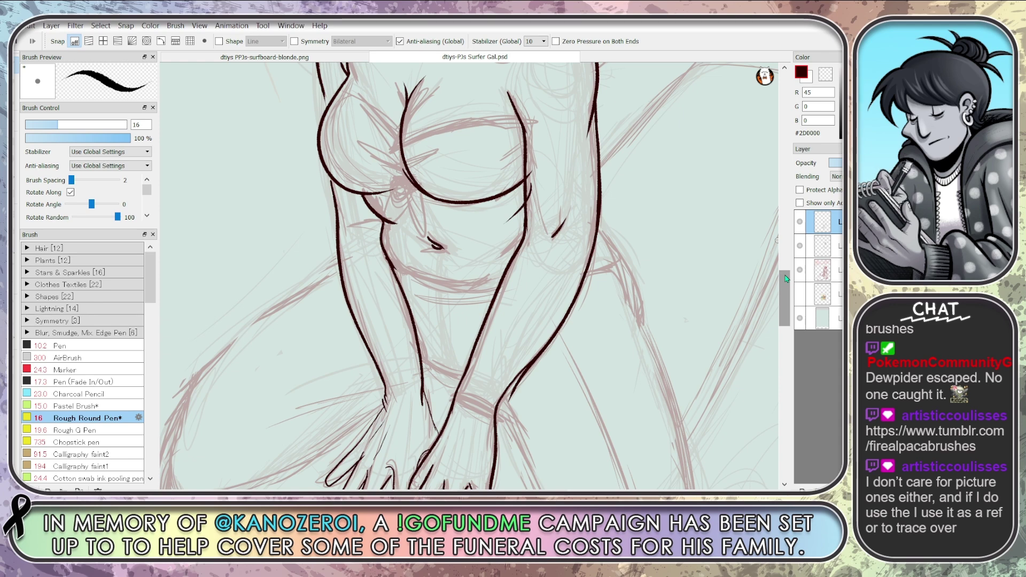
pyautogui.press('space')
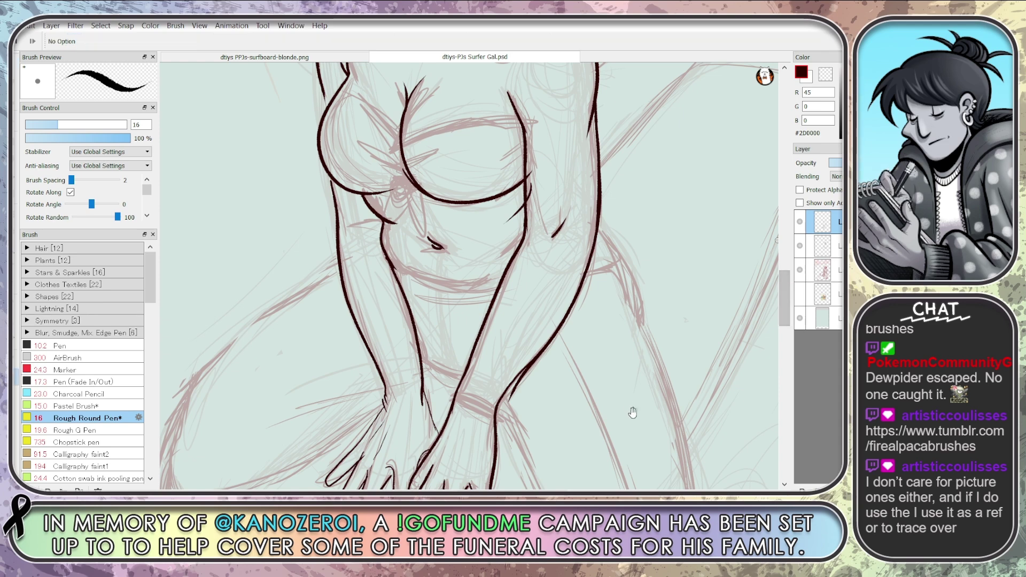
pyautogui.moveTo(635, 412); pyautogui.dragTo(458, 486)
pyautogui.press('r')
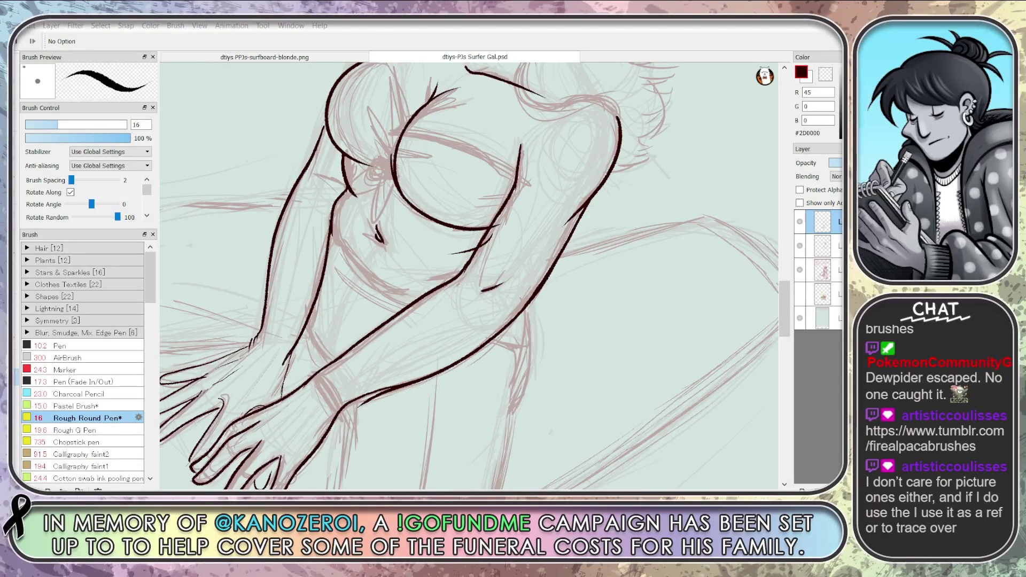
pyautogui.press('b')
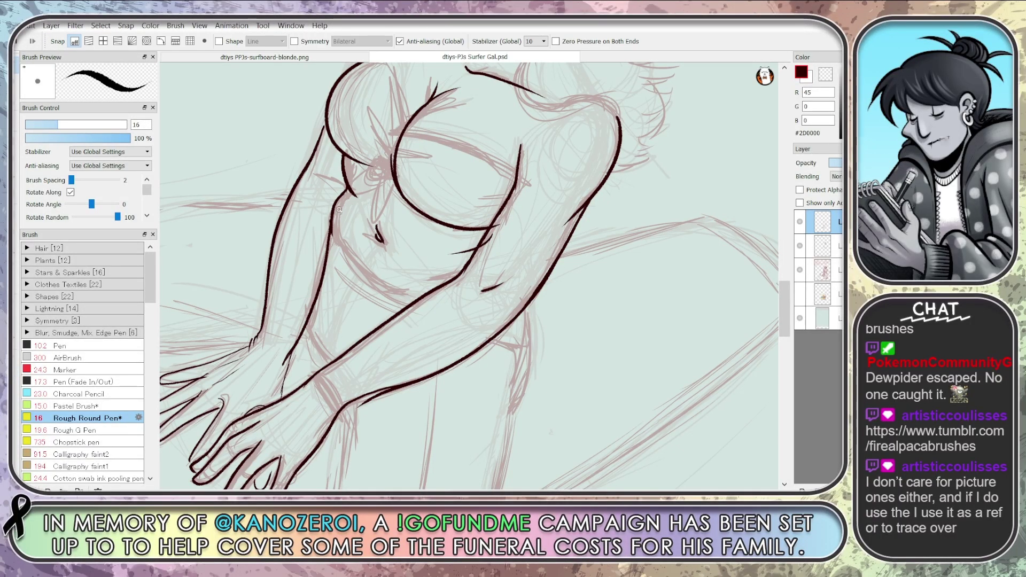
pyautogui.moveTo(353, 195)
pyautogui.mouseDown()
pyautogui.moveTo(330, 238)
pyautogui.moveTo(386, 296)
pyautogui.mouseUp()
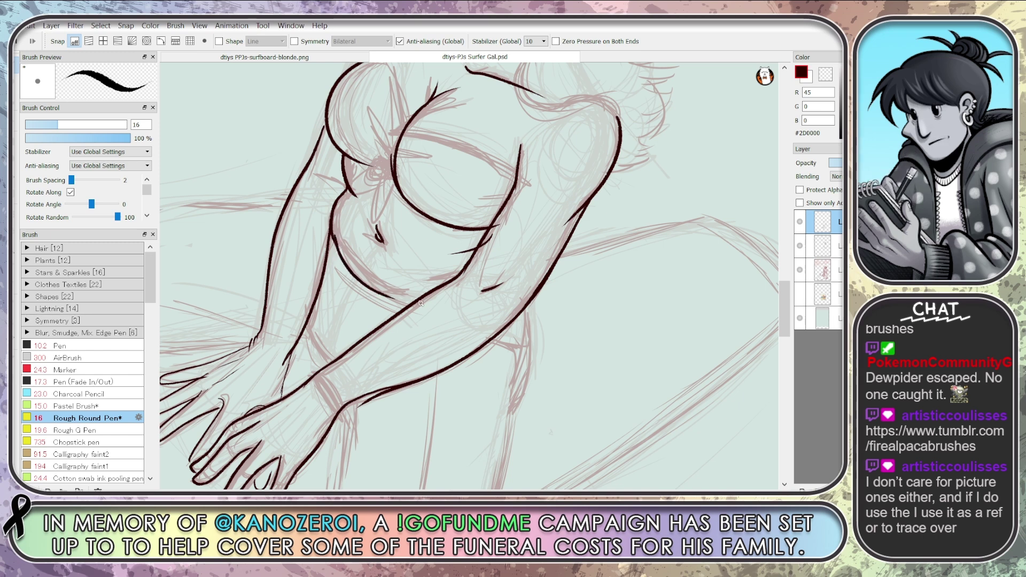
pyautogui.hotkey('ctrl', 'z')
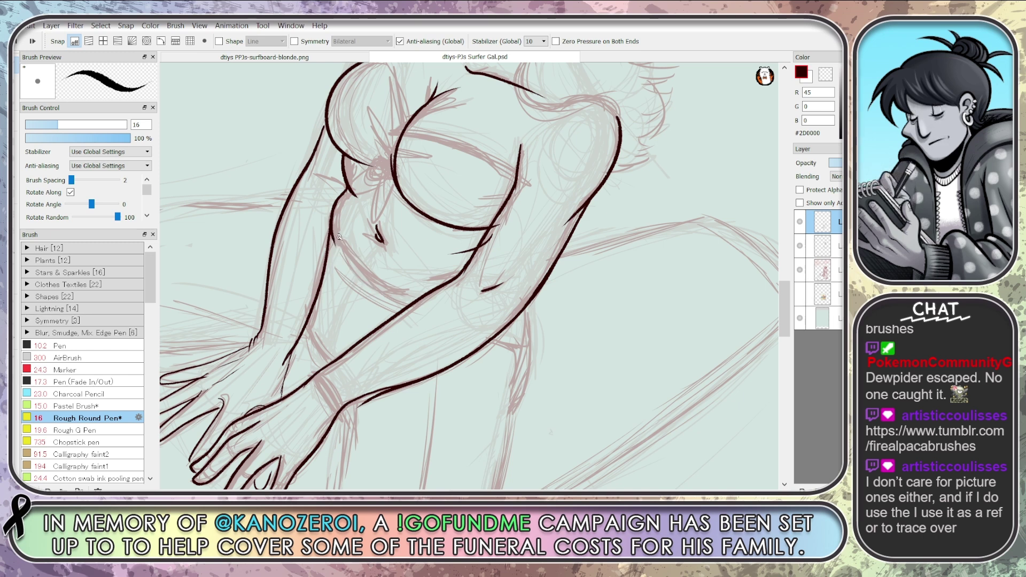
pyautogui.moveTo(332, 229)
pyautogui.mouseDown()
pyautogui.moveTo(362, 283)
pyautogui.moveTo(412, 305)
pyautogui.mouseUp()
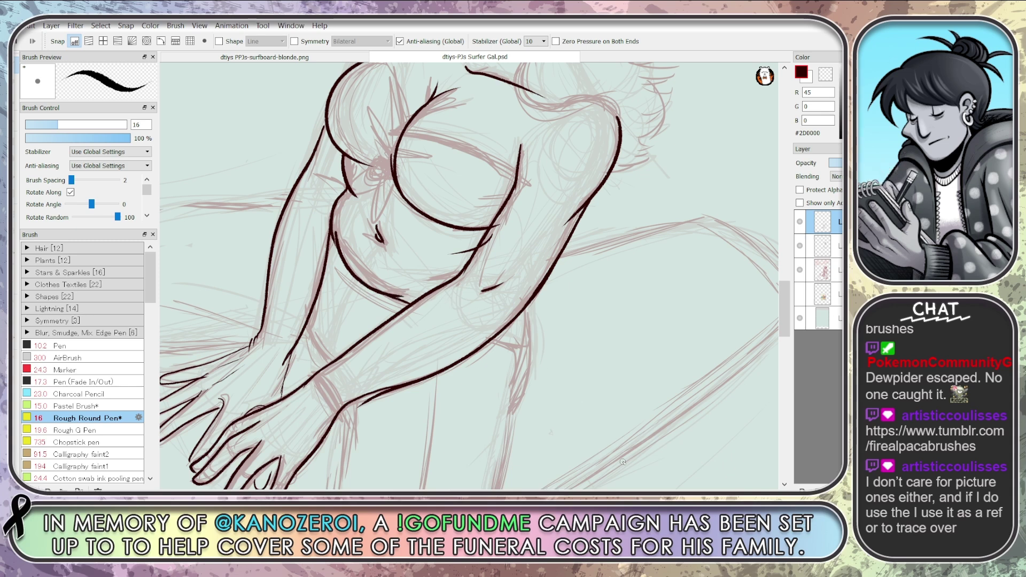
# Set the eraser size to 22 and clean up the line overlap where the lower belly curve meets the side
pyautogui.press('space')
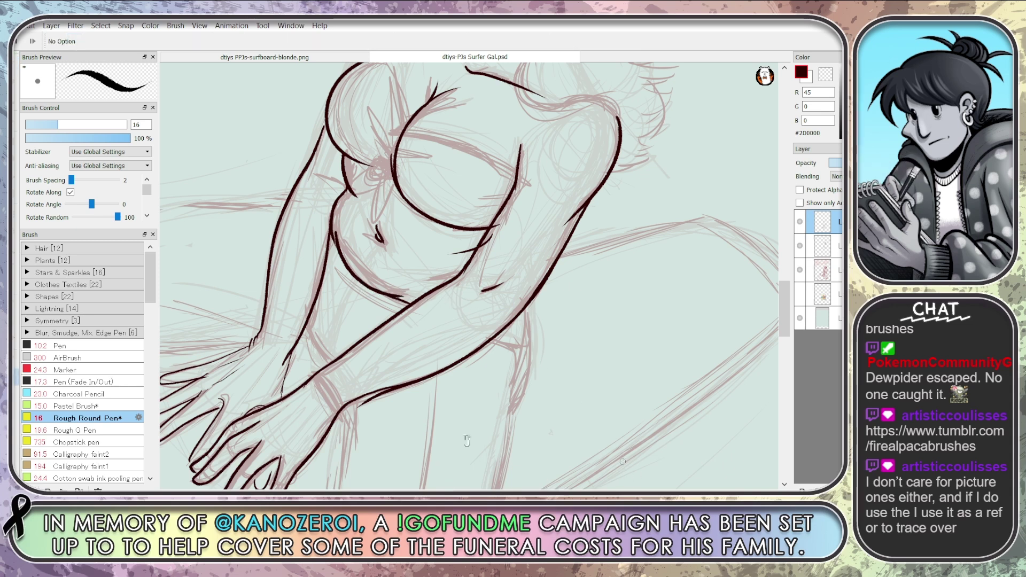
pyautogui.press('e')
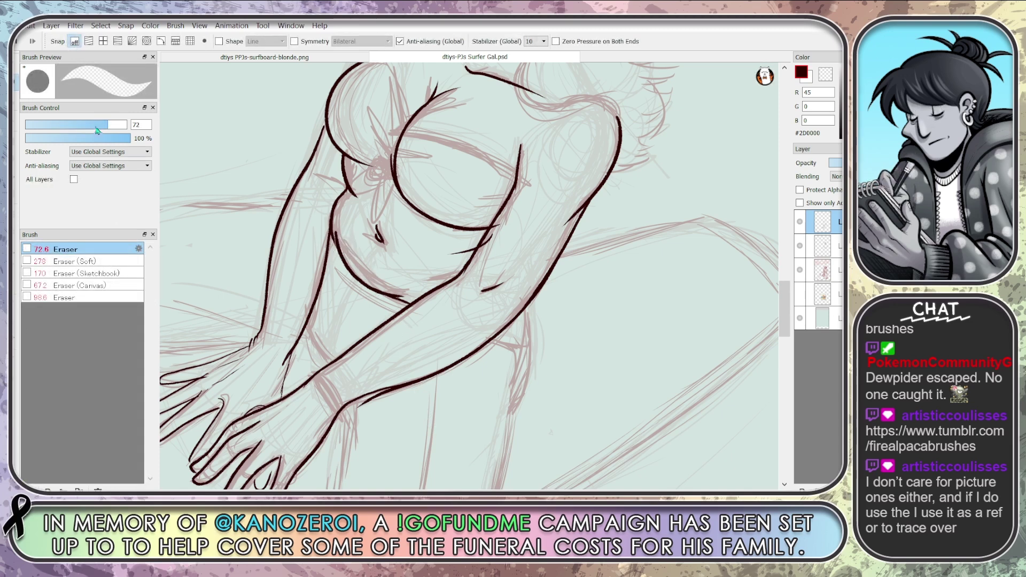
pyautogui.moveTo(350, 262)
pyautogui.mouseDown()
pyautogui.moveTo(339, 231)
pyautogui.moveTo(348, 251)
pyautogui.mouseUp()
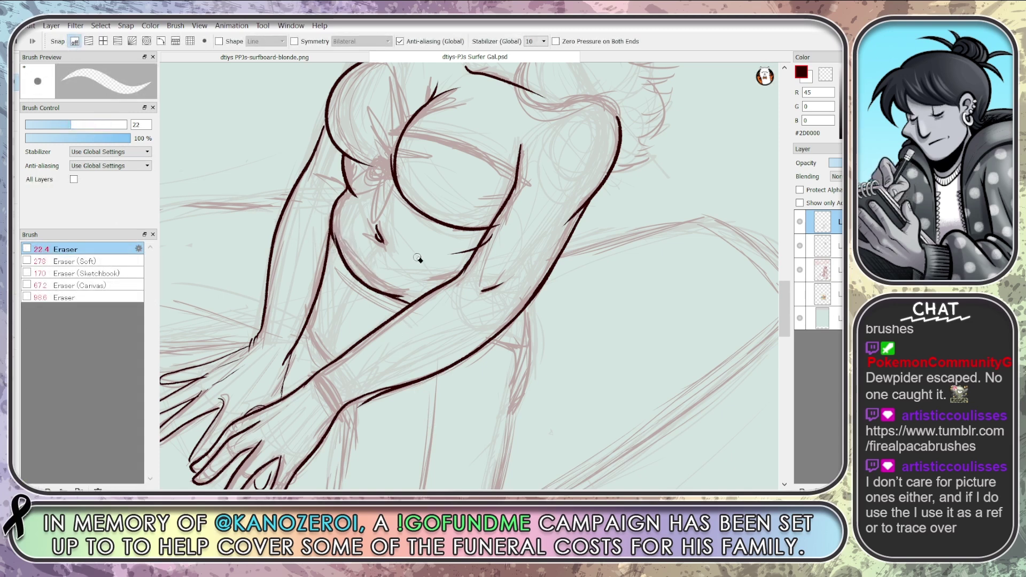
pyautogui.press('b')
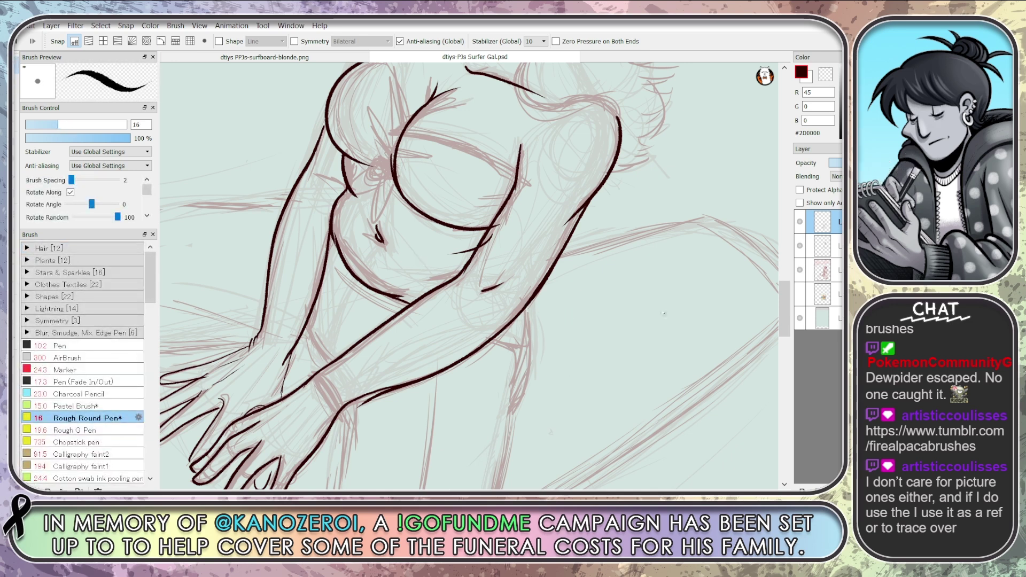
pyautogui.scroll(-3, 663, 313)
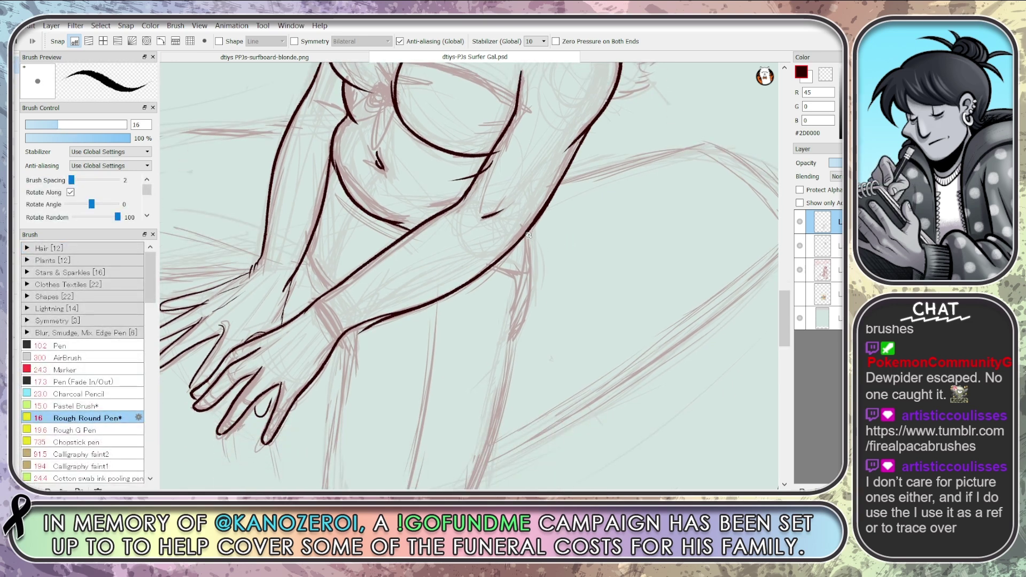
pyautogui.moveTo(528, 231); pyautogui.dragTo(512, 340)
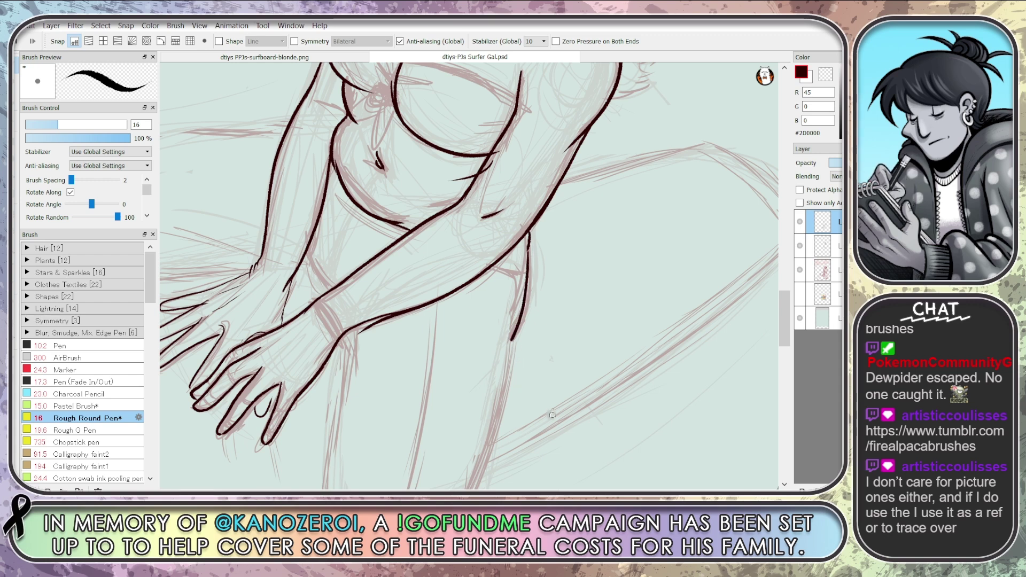
pyautogui.hotkey('ctrl', 'z')
pyautogui.hotkey('ctrl', 'z')
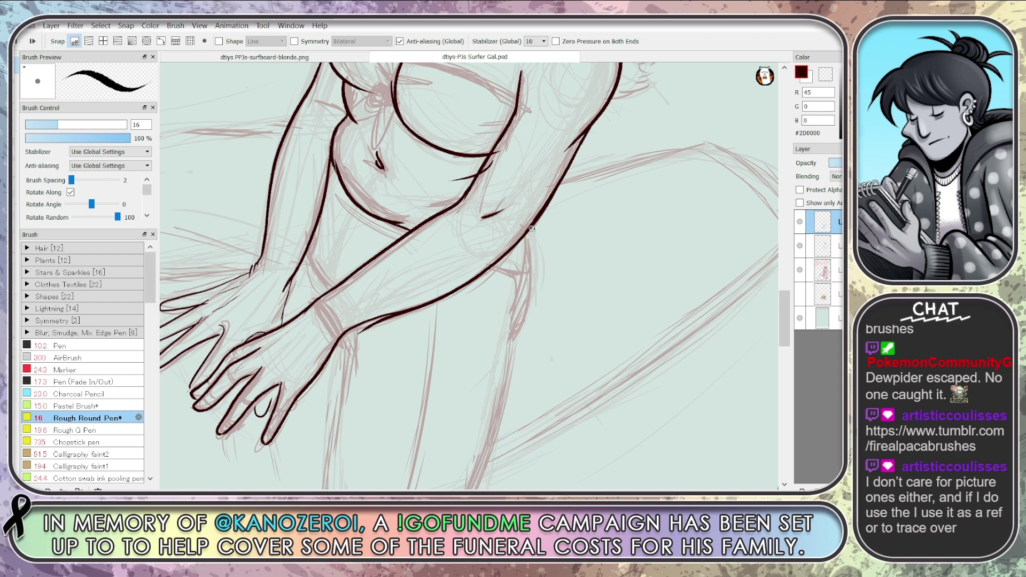
pyautogui.moveTo(531, 231); pyautogui.dragTo(514, 340)
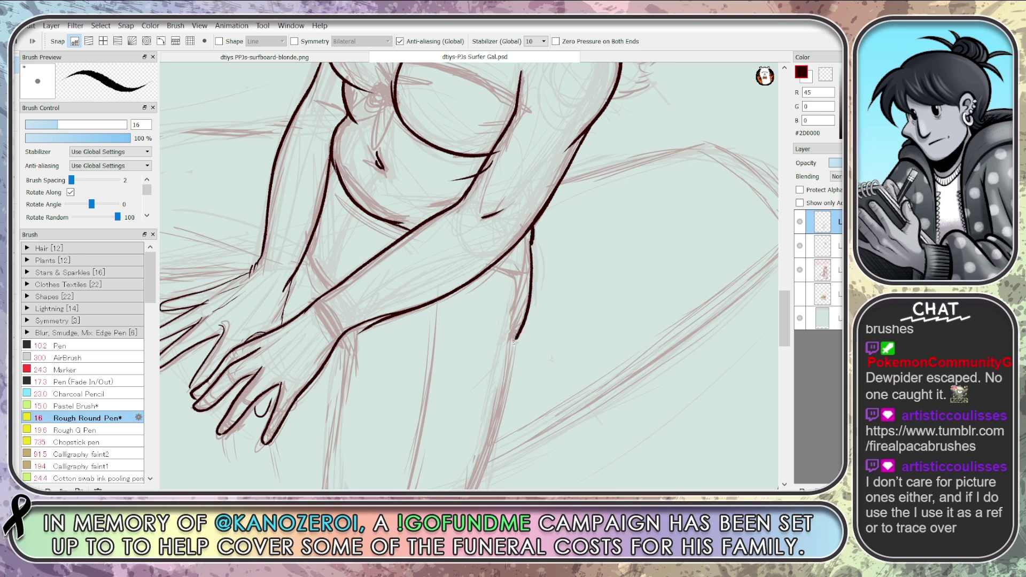
pyautogui.moveTo(533, 235)
pyautogui.mouseDown()
pyautogui.moveTo(533, 296)
pyautogui.moveTo(516, 340)
pyautogui.mouseUp()
pyautogui.hotkey('ctrl', 'z')
pyautogui.hotkey('ctrl', 'z')
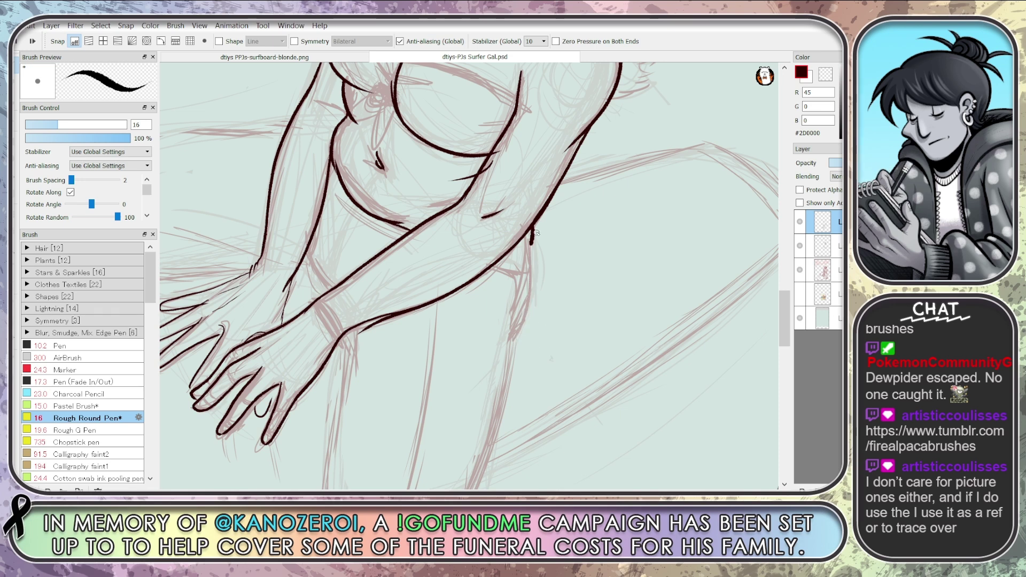
pyautogui.moveTo(533, 231)
pyautogui.mouseDown()
pyautogui.moveTo(528, 315)
pyautogui.moveTo(510, 350)
pyautogui.mouseUp()
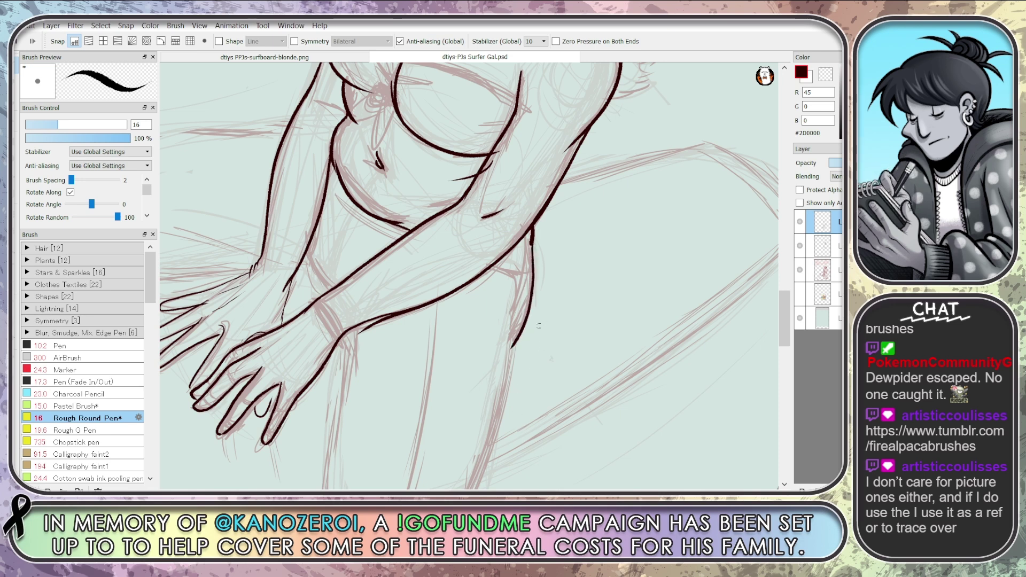
pyautogui.moveTo(532, 244); pyautogui.dragTo(515, 347)
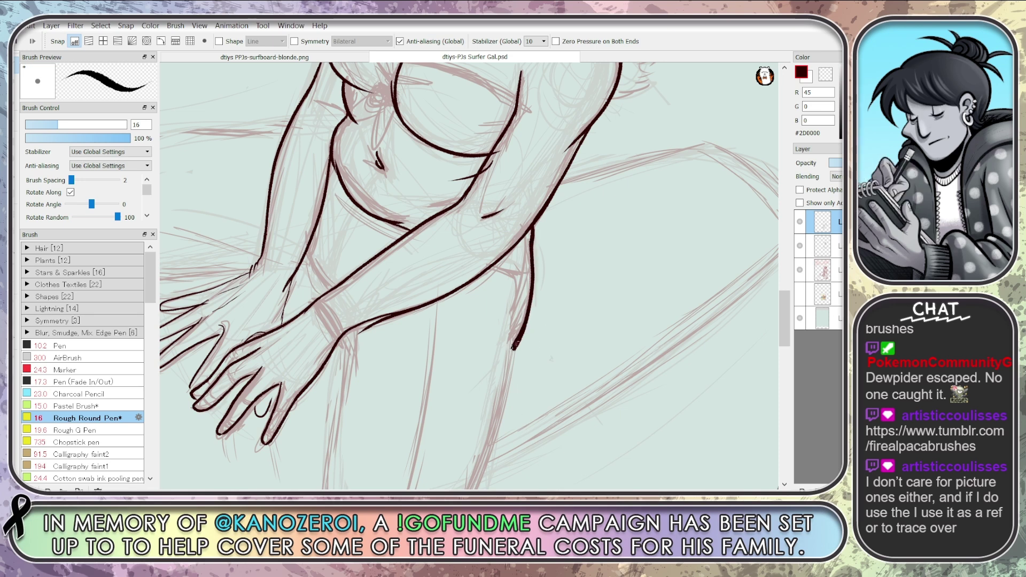
pyautogui.press('r')
pyautogui.moveTo(393, 371); pyautogui.dragTo(538, 444)
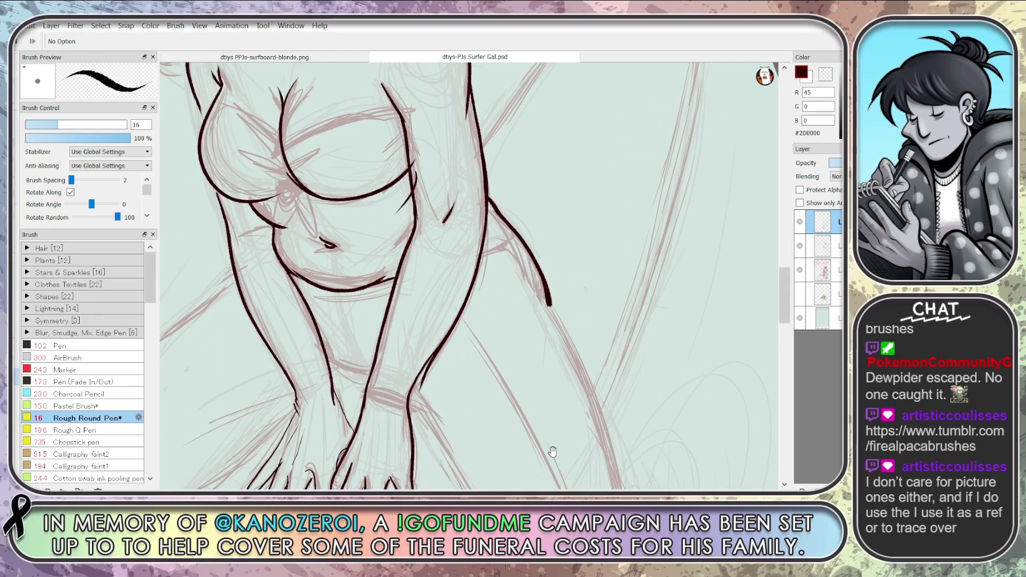
pyautogui.hotkey('ctrl', 'z')
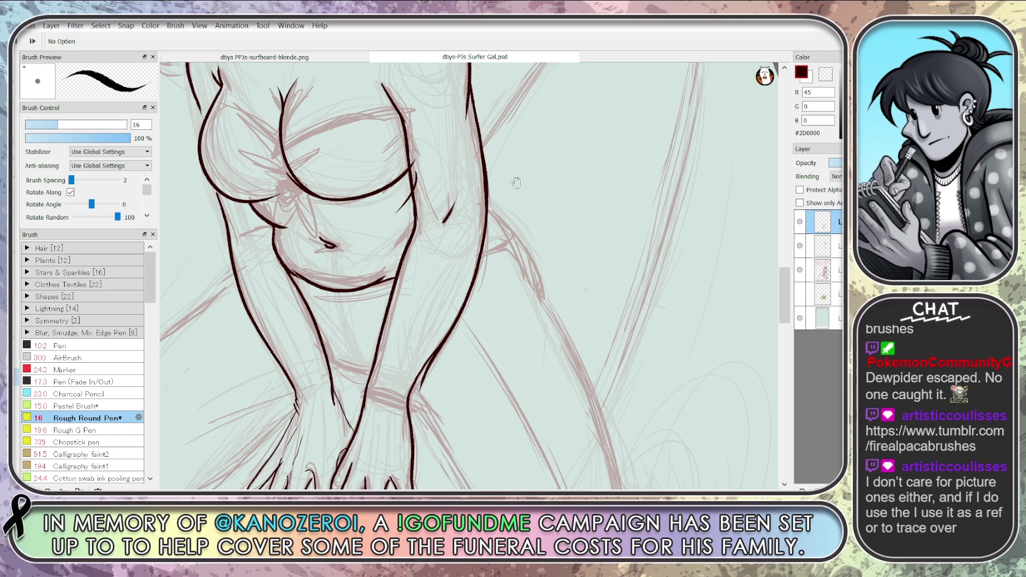
# Ink the short crotch curve between the forearms, and erase the stray thickness along the outer edge of the front forearm near the wrist
pyautogui.moveTo(497, 413)
pyautogui.mouseDown()
pyautogui.moveTo(512, 333)
pyautogui.moveTo(551, 258)
pyautogui.mouseUp()
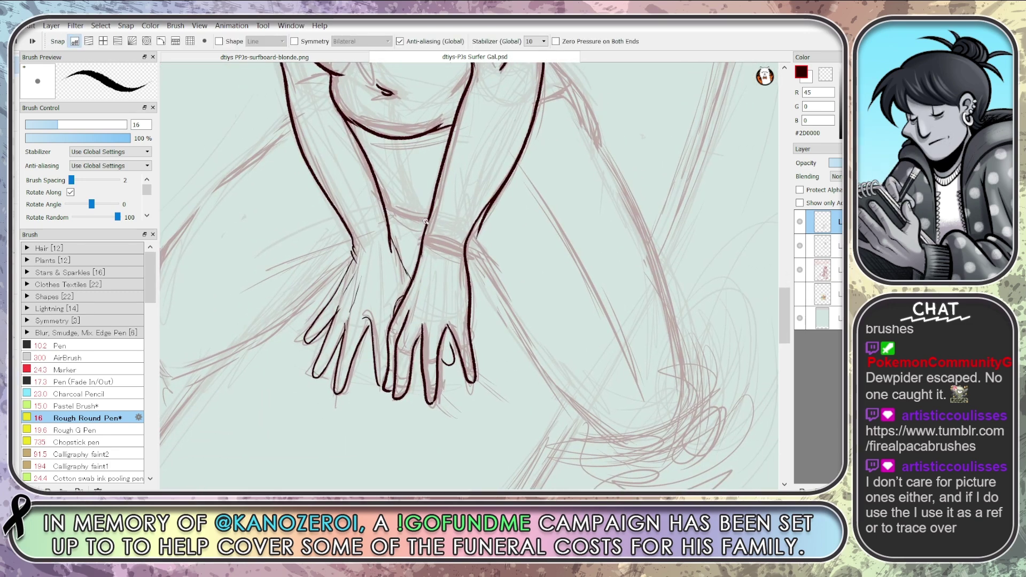
pyautogui.moveTo(425, 217)
pyautogui.mouseDown()
pyautogui.moveTo(386, 210)
pyautogui.moveTo(427, 219)
pyautogui.mouseUp()
pyautogui.hotkey('ctrl', 'z')
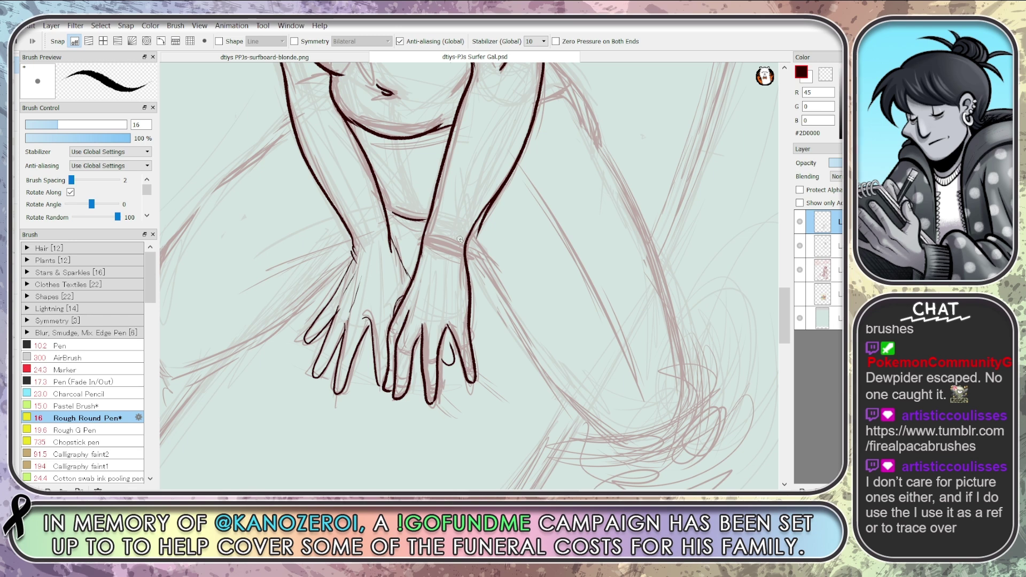
pyautogui.scroll(-2, 471, 222)
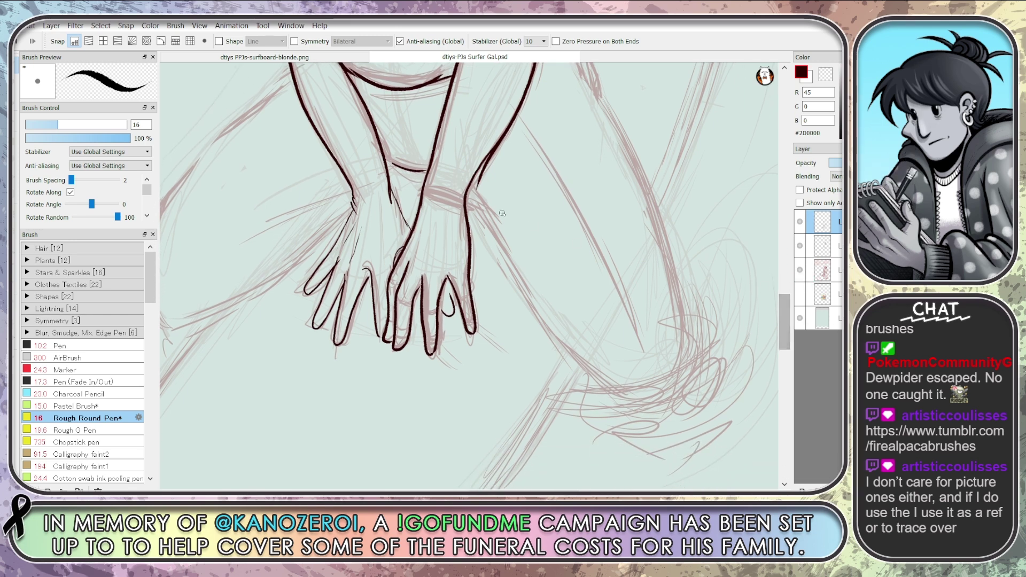
pyautogui.press('e')
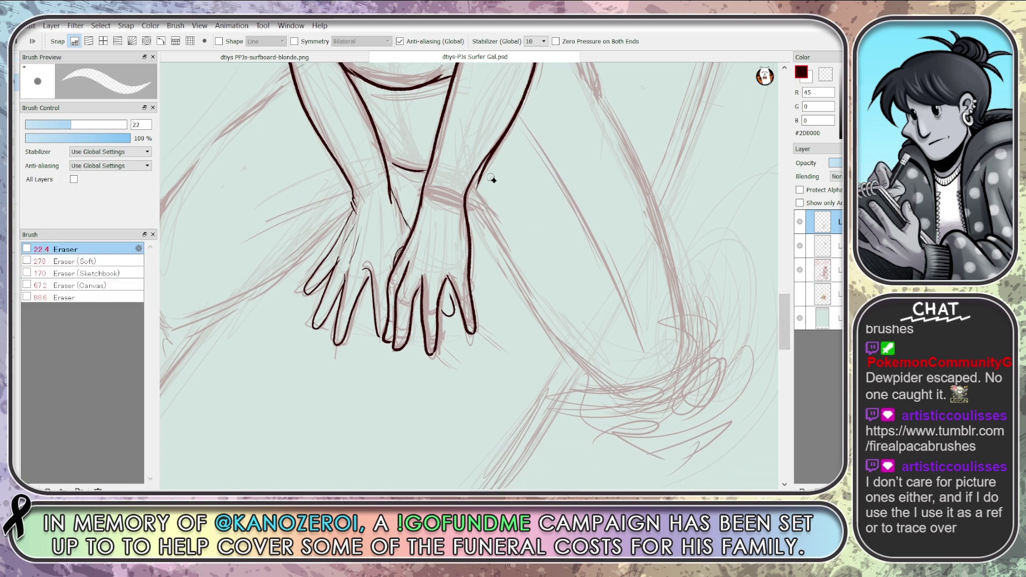
pyautogui.moveTo(480, 186); pyautogui.dragTo(517, 124)
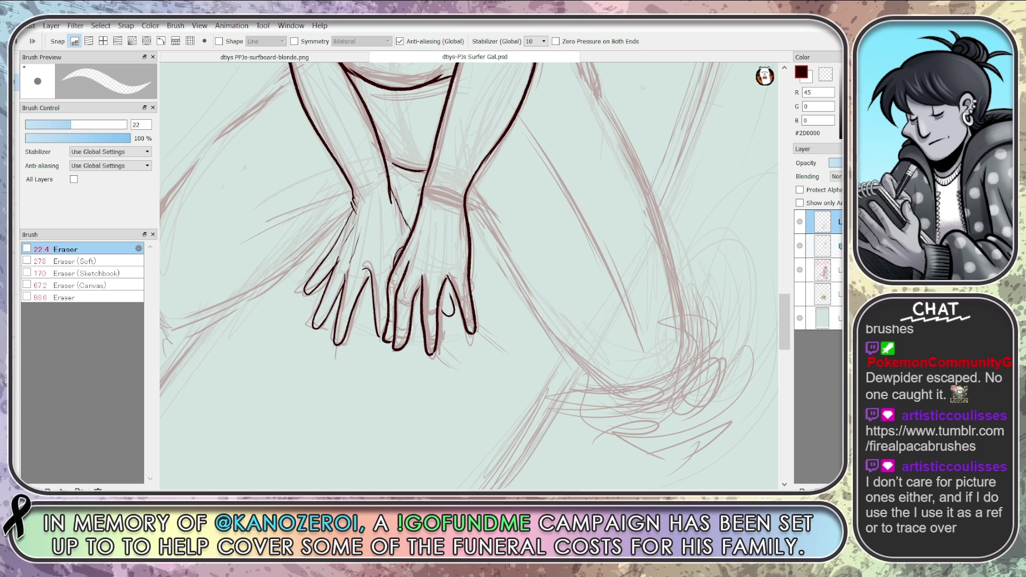
# On the layer below the arm line art, ink the inner contour of the thigh beside the front hand, from wrist to knee
pyautogui.click(823, 245)
pyautogui.press('e')
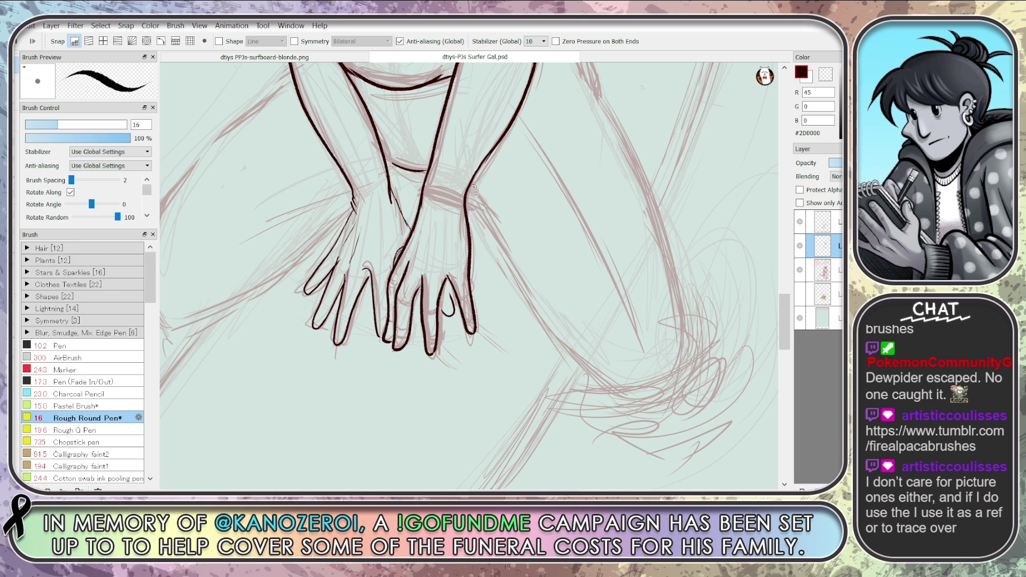
pyautogui.moveTo(470, 185)
pyautogui.mouseDown()
pyautogui.moveTo(509, 274)
pyautogui.moveTo(615, 396)
pyautogui.mouseUp()
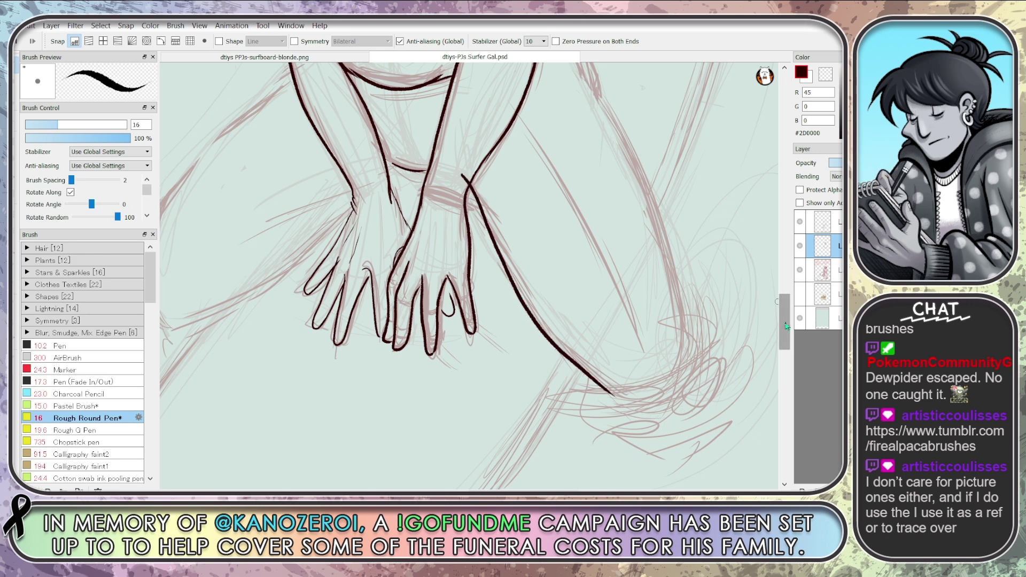
# Ink the outer contour of the same thigh over the sketch in one smooth stroke, from the hip to the knee
pyautogui.moveTo(786, 326); pyautogui.dragTo(786, 318)
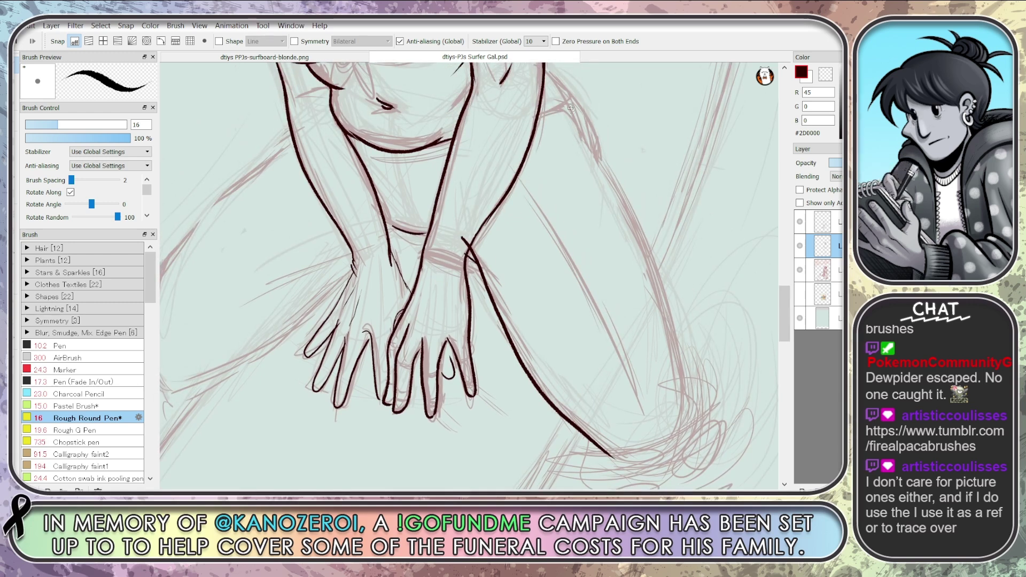
pyautogui.moveTo(563, 100)
pyautogui.mouseDown()
pyautogui.moveTo(653, 298)
pyautogui.moveTo(682, 407)
pyautogui.mouseUp()
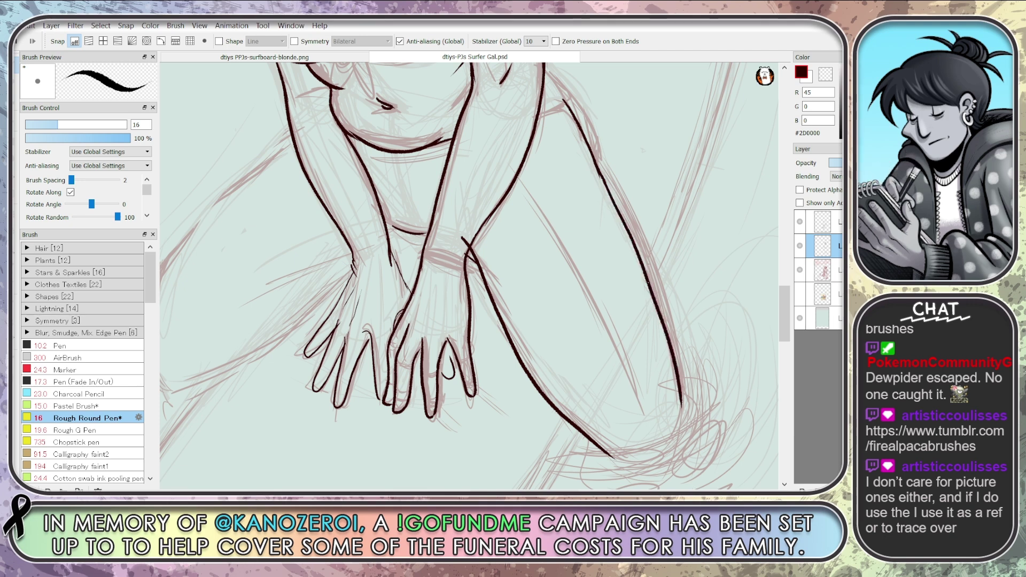
pyautogui.hotkey('ctrl', 'z')
pyautogui.hotkey('ctrl', 'z')
pyautogui.moveTo(562, 96); pyautogui.dragTo(600, 172)
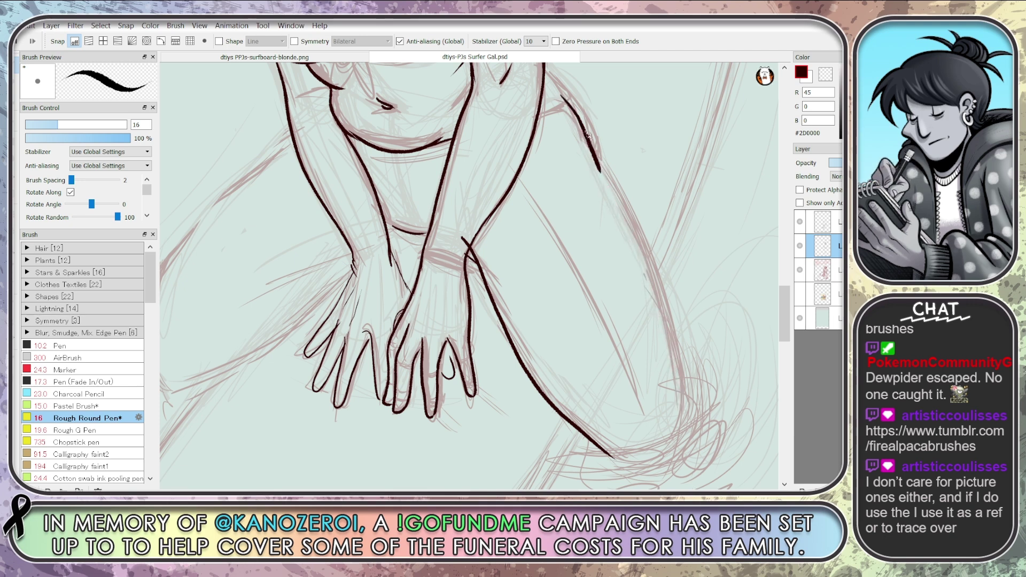
pyautogui.hotkey('ctrl', 'z')
pyautogui.moveTo(562, 97)
pyautogui.mouseDown()
pyautogui.moveTo(634, 233)
pyautogui.moveTo(681, 360)
pyautogui.moveTo(688, 422)
pyautogui.mouseUp()
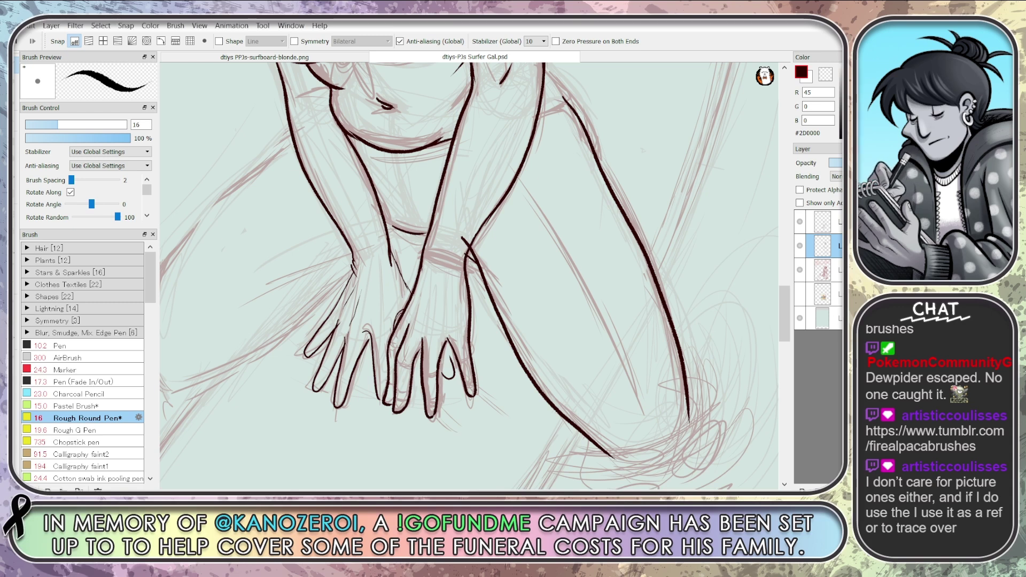
# Ink the outer and inner contours of the thigh beside the rear hand, from the forearm and wrist to the knee
pyautogui.moveTo(312, 131)
pyautogui.mouseDown()
pyautogui.moveTo(511, 131)
pyautogui.moveTo(356, 286)
pyautogui.moveTo(344, 359)
pyautogui.mouseUp()
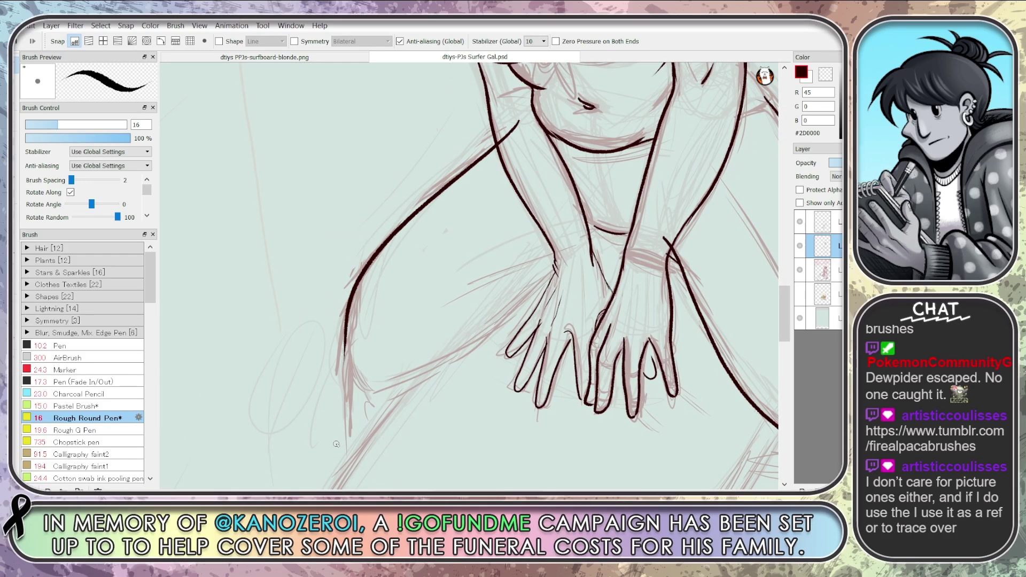
pyautogui.hotkey('ctrl', 'z')
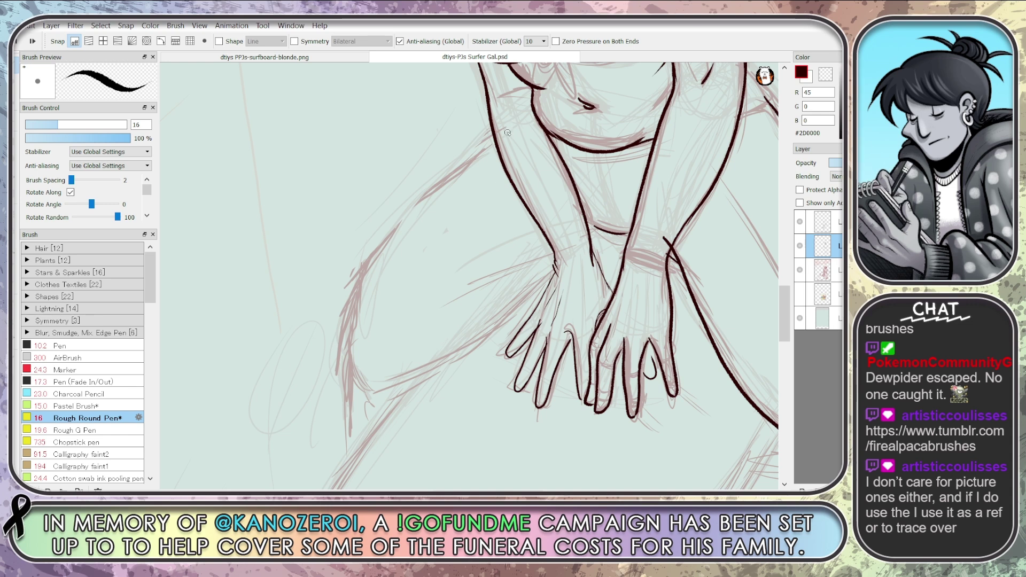
pyautogui.moveTo(517, 113)
pyautogui.mouseDown()
pyautogui.moveTo(367, 268)
pyautogui.moveTo(341, 369)
pyautogui.mouseUp()
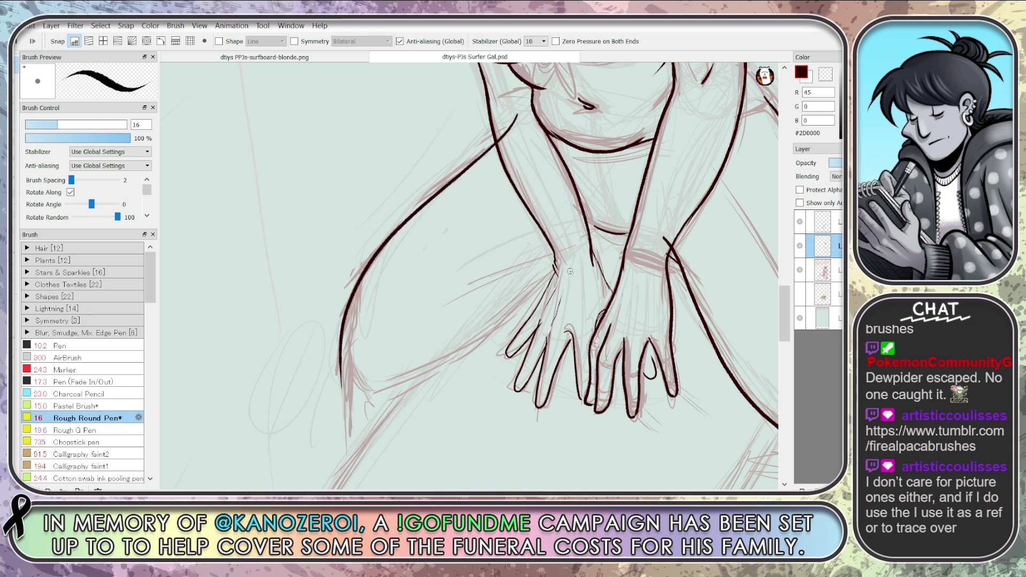
pyautogui.moveTo(581, 254); pyautogui.dragTo(540, 277)
pyautogui.moveTo(453, 359); pyautogui.dragTo(383, 402)
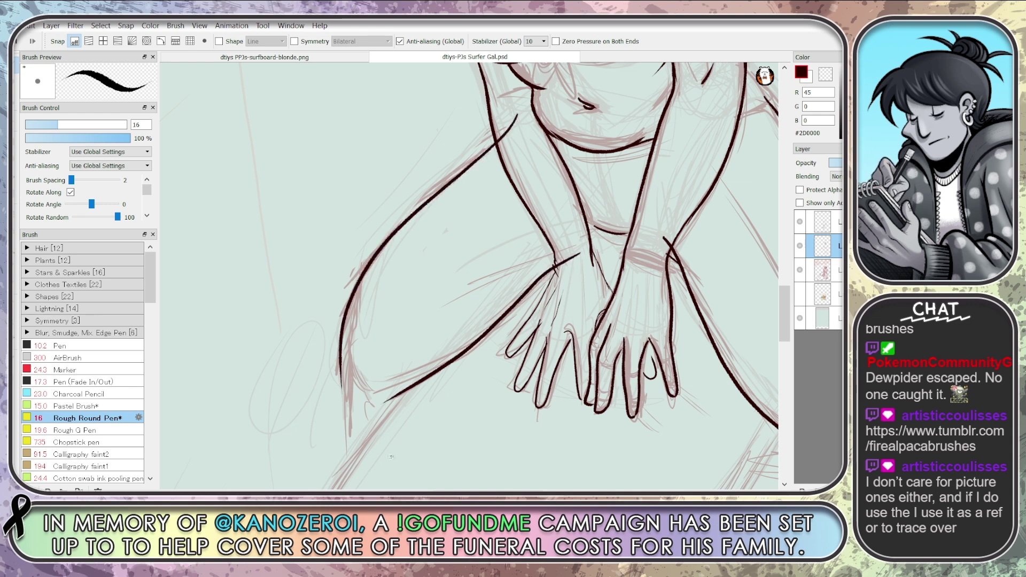
# Erase the thigh line ends that overlap the rear forearm, the rear wrist and the front wrist
pyautogui.press('e')
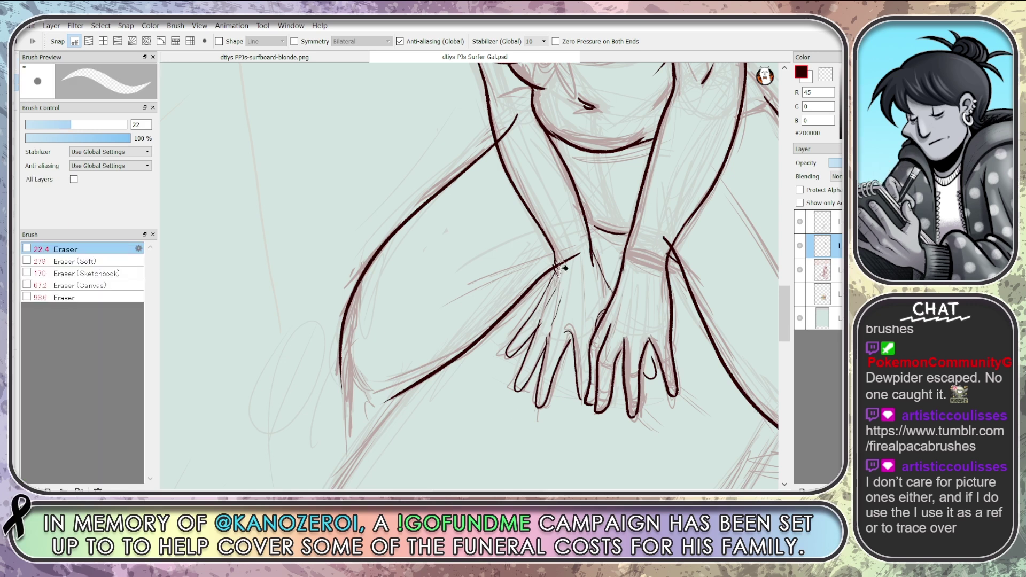
pyautogui.moveTo(564, 266)
pyautogui.mouseDown()
pyautogui.moveTo(560, 259)
pyautogui.moveTo(568, 267)
pyautogui.moveTo(580, 255)
pyautogui.mouseUp()
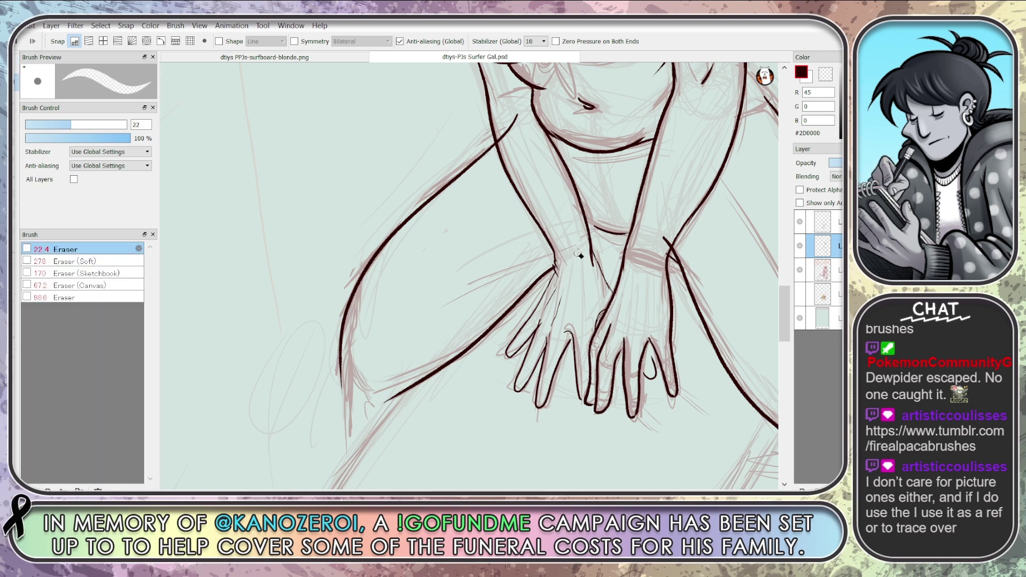
pyautogui.moveTo(504, 141)
pyautogui.mouseDown()
pyautogui.moveTo(501, 152)
pyautogui.moveTo(520, 112)
pyautogui.mouseUp()
pyautogui.moveTo(673, 247)
pyautogui.mouseDown()
pyautogui.moveTo(671, 235)
pyautogui.moveTo(669, 243)
pyautogui.mouseUp()
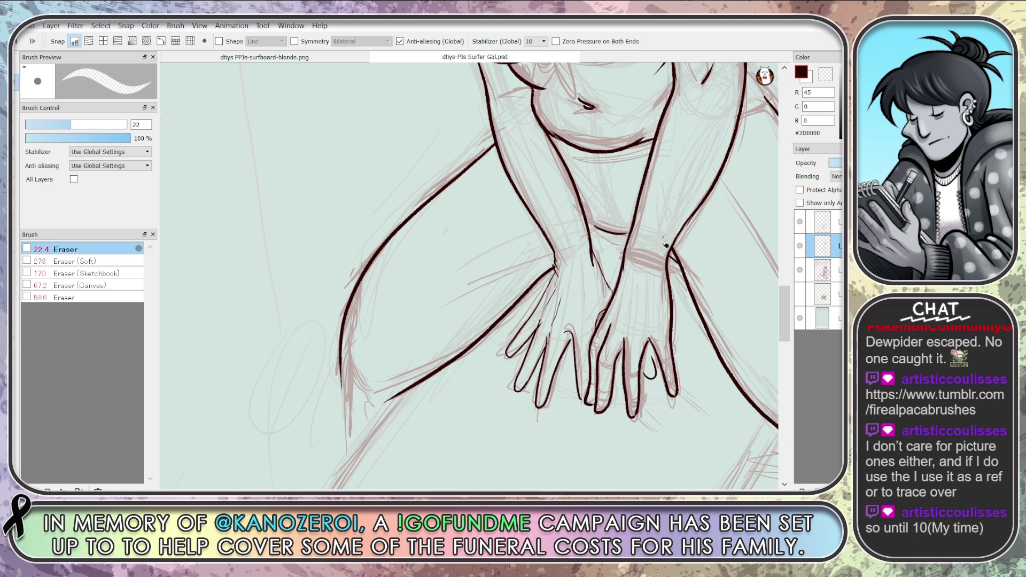
# Extend the inner line of the rear-hand thigh up to the crotch between the forearms, and erase the excess over the rear wrist and hand
pyautogui.moveTo(787, 334)
pyautogui.mouseDown()
pyautogui.moveTo(787, 320)
pyautogui.moveTo(786, 335)
pyautogui.mouseUp()
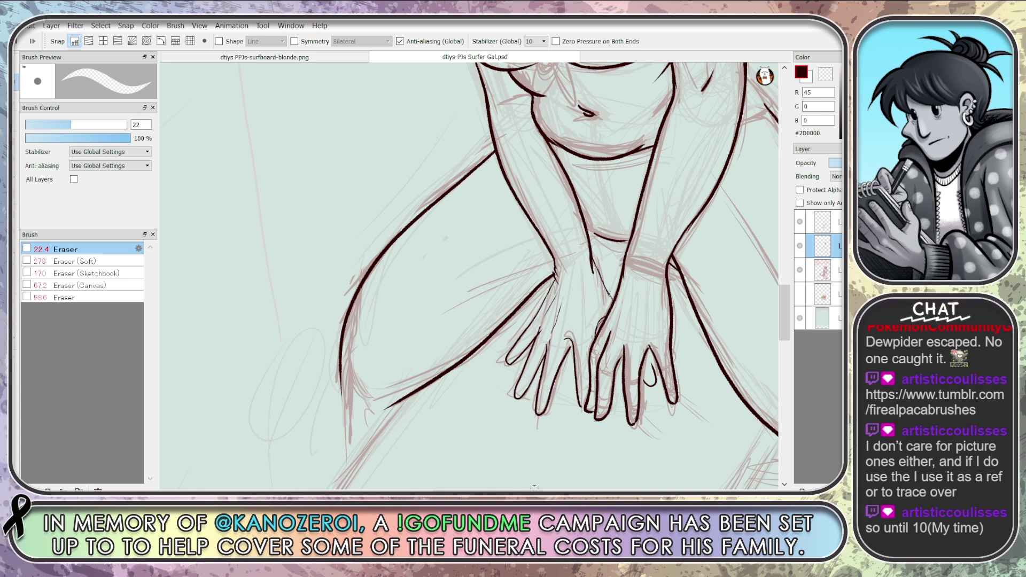
pyautogui.press('e')
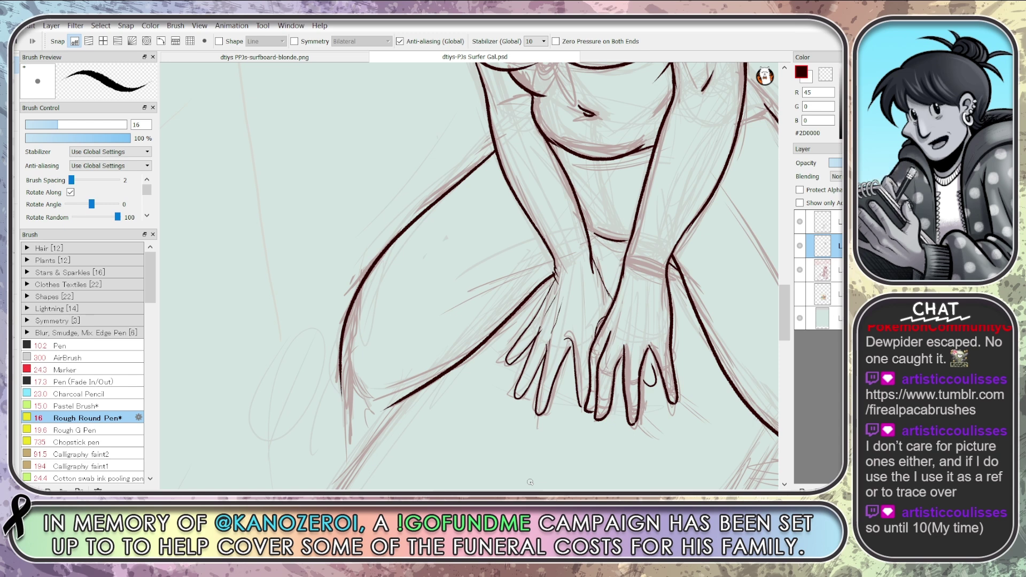
pyautogui.moveTo(527, 491); pyautogui.dragTo(553, 491)
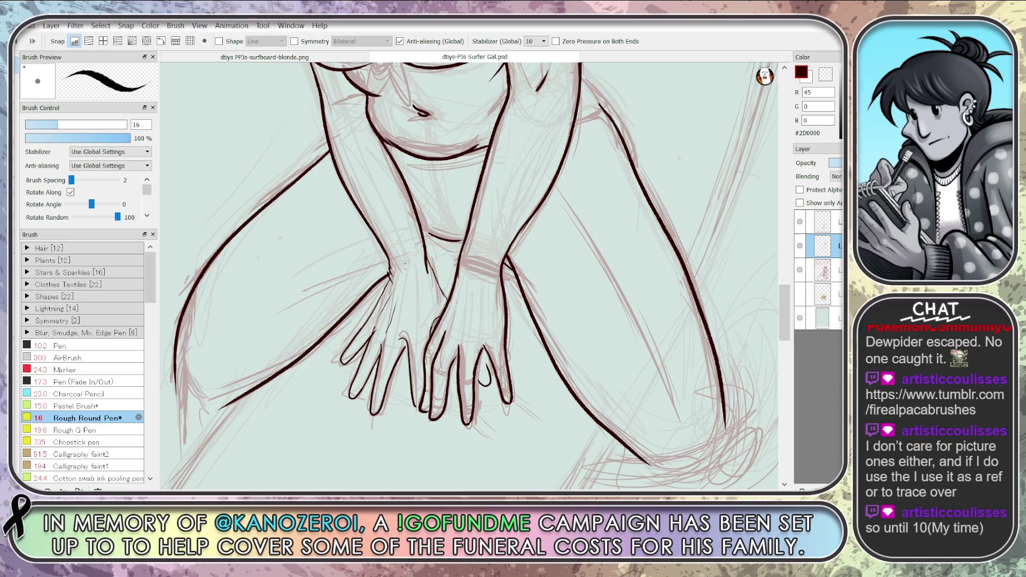
pyautogui.moveTo(438, 235); pyautogui.dragTo(318, 347)
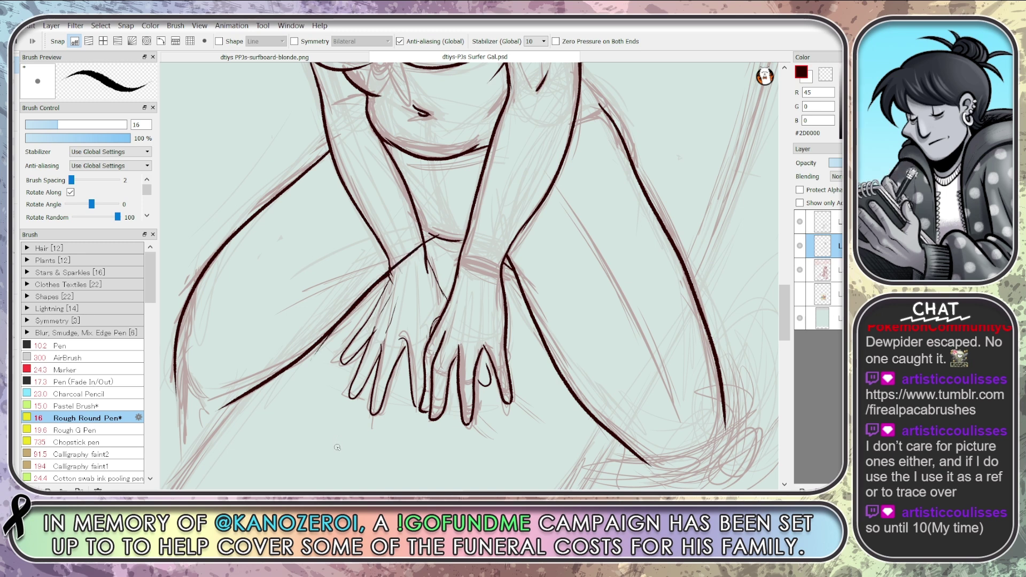
pyautogui.press('e')
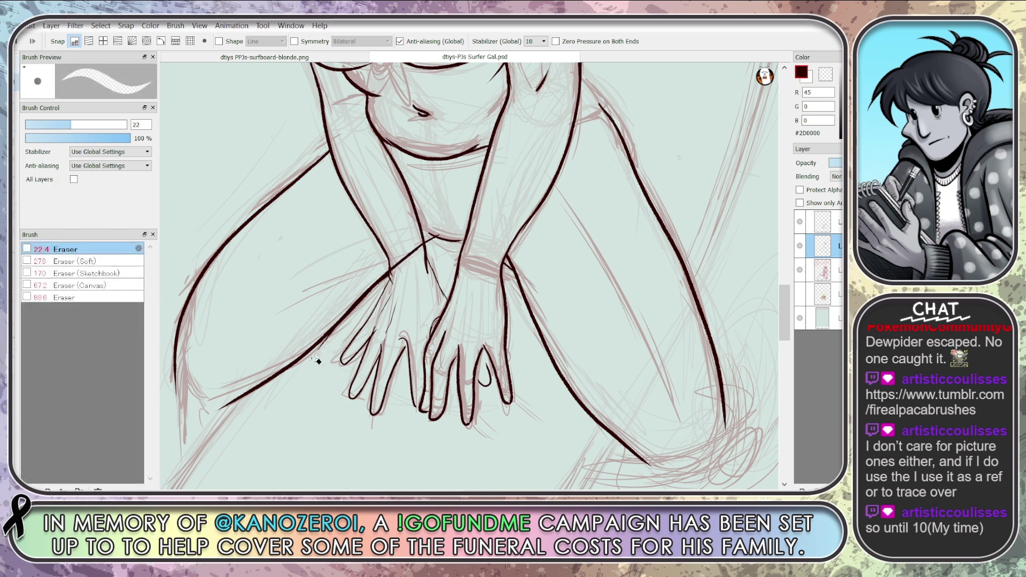
pyautogui.moveTo(345, 328); pyautogui.dragTo(320, 354)
pyautogui.moveTo(396, 279)
pyautogui.mouseDown()
pyautogui.moveTo(405, 247)
pyautogui.moveTo(416, 274)
pyautogui.moveTo(419, 243)
pyautogui.mouseUp()
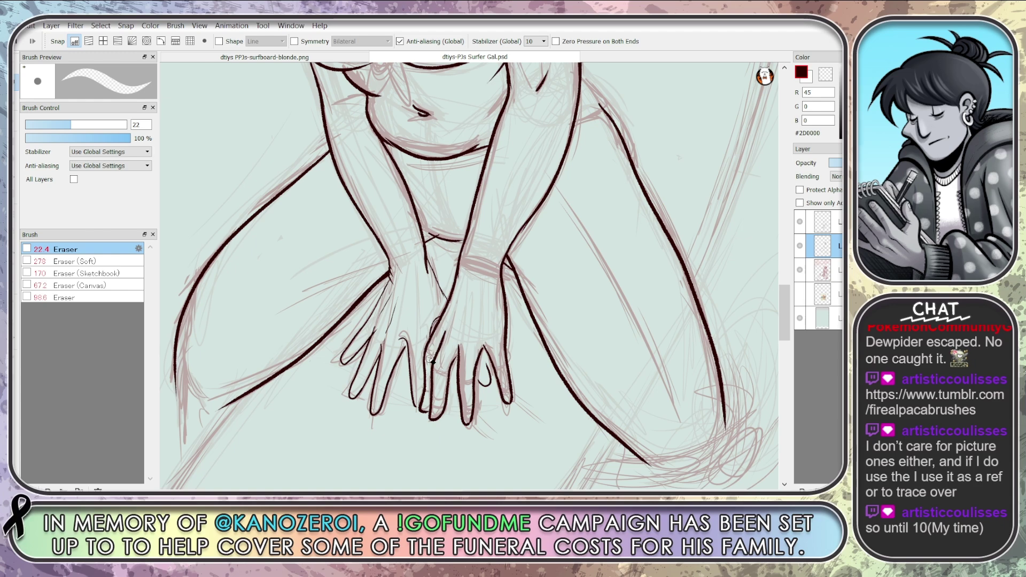
# Add a new layer above the leg line art and set the Rough Round Pen's color to dark blue #0F002D for the surfboard
pyautogui.moveTo(781, 311); pyautogui.dragTo(782, 337)
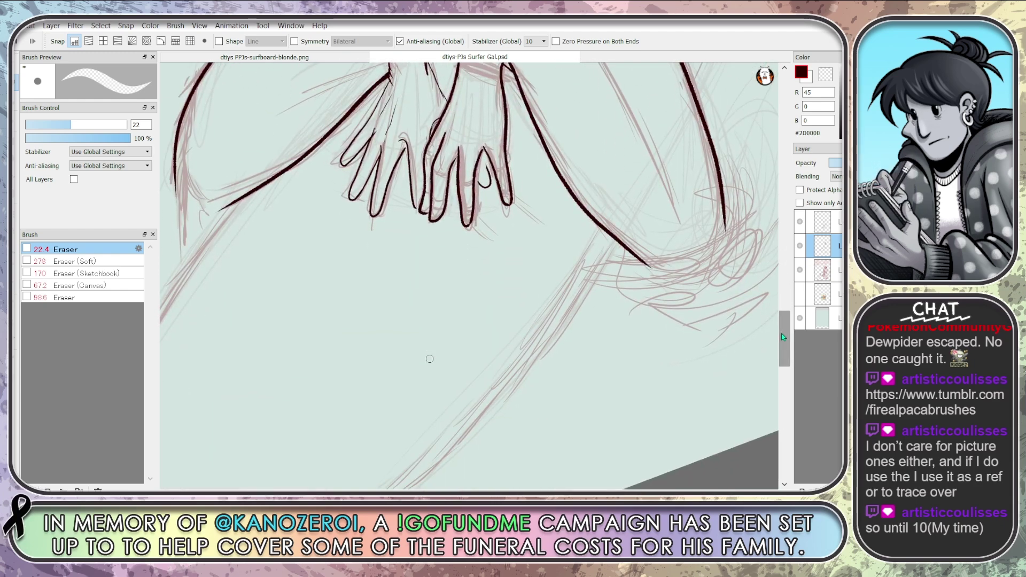
pyautogui.scroll(-3, 687, 246)
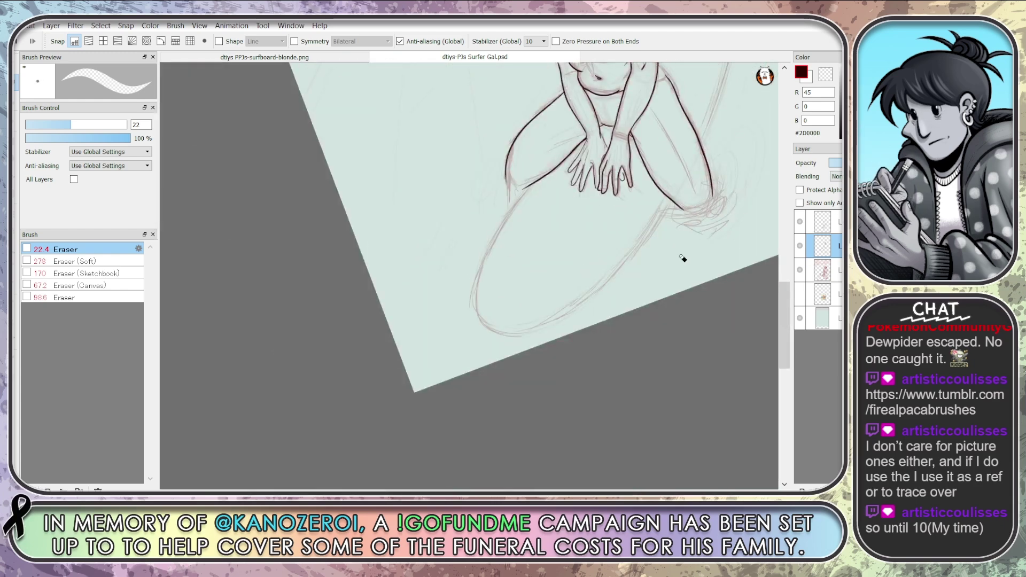
pyautogui.moveTo(684, 259); pyautogui.dragTo(543, 363)
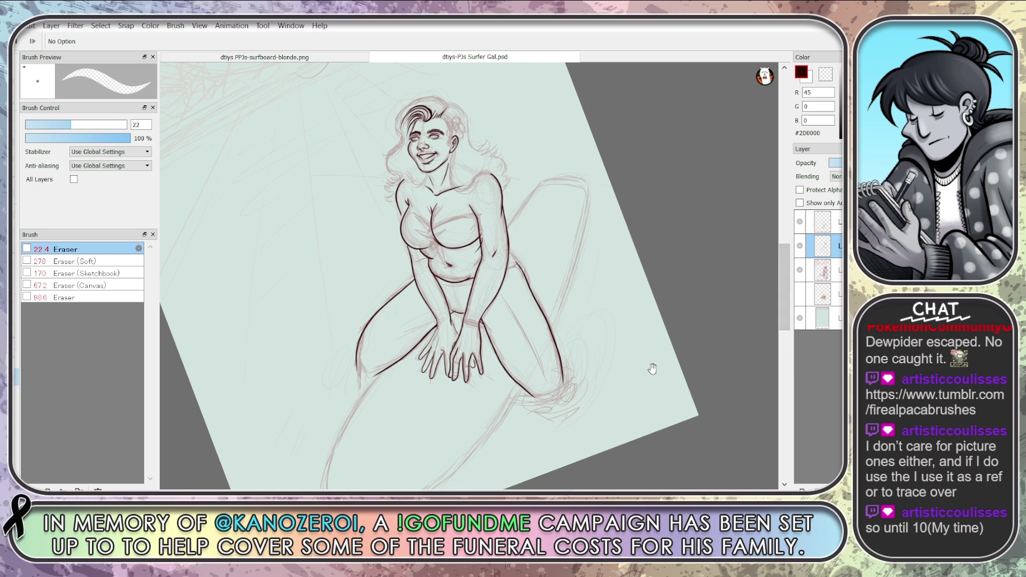
pyautogui.moveTo(650, 366)
pyautogui.mouseDown()
pyautogui.moveTo(720, 341)
pyautogui.moveTo(626, 424)
pyautogui.moveTo(444, 470)
pyautogui.moveTo(297, 343)
pyautogui.moveTo(415, 331)
pyautogui.mouseUp()
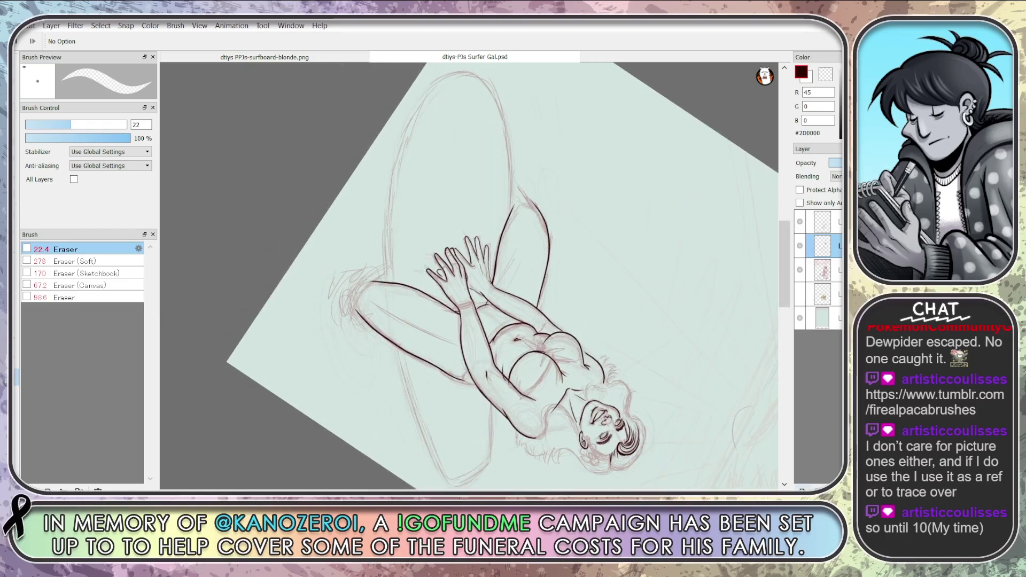
pyautogui.click(802, 488)
pyautogui.click(923, 119)
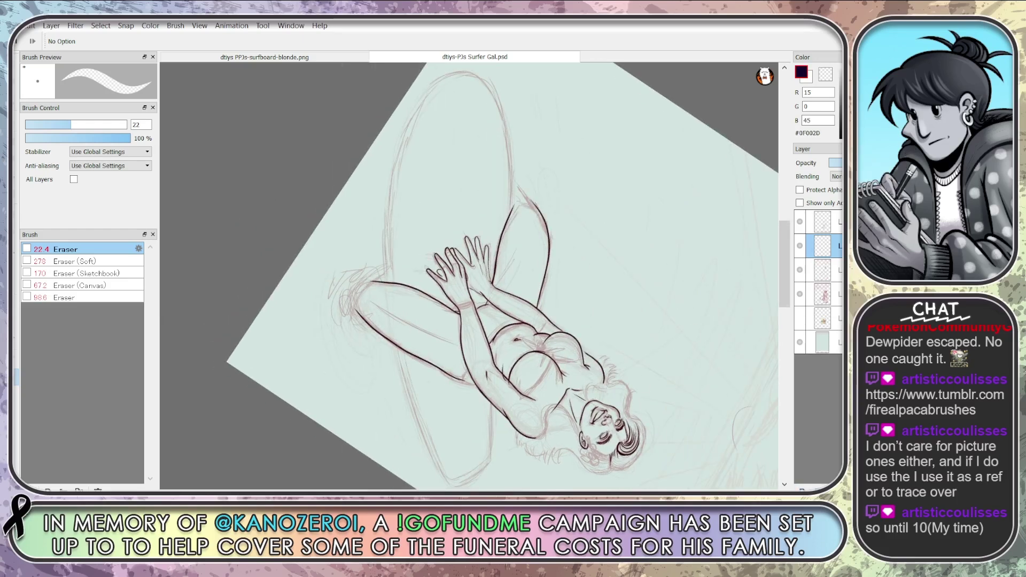
pyautogui.press('b')
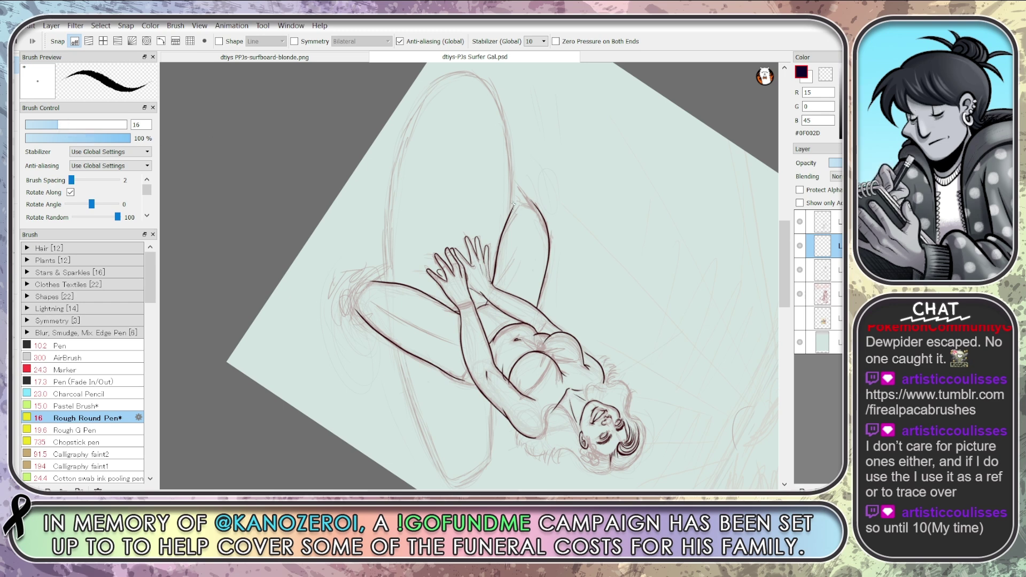
# Ink the surfboard's outline from its rounded end, along one side to the thigh and along the full other side to the far end
pyautogui.moveTo(480, 79)
pyautogui.mouseDown()
pyautogui.moveTo(508, 175)
pyautogui.moveTo(506, 272)
pyautogui.mouseUp()
pyautogui.hotkey('ctrl', 'z')
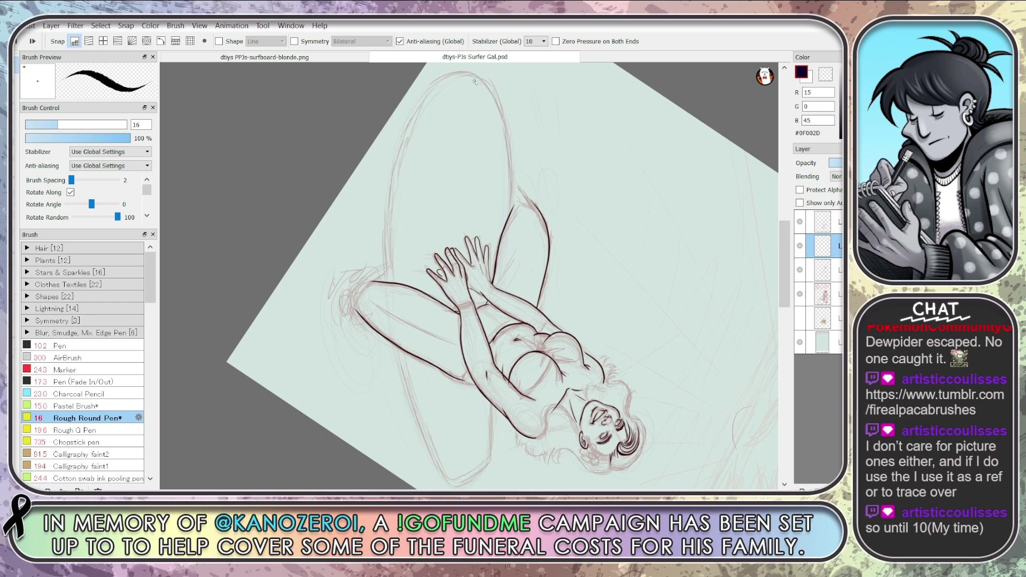
pyautogui.moveTo(465, 73)
pyautogui.mouseDown()
pyautogui.moveTo(489, 86)
pyautogui.moveTo(512, 144)
pyautogui.moveTo(513, 261)
pyautogui.mouseUp()
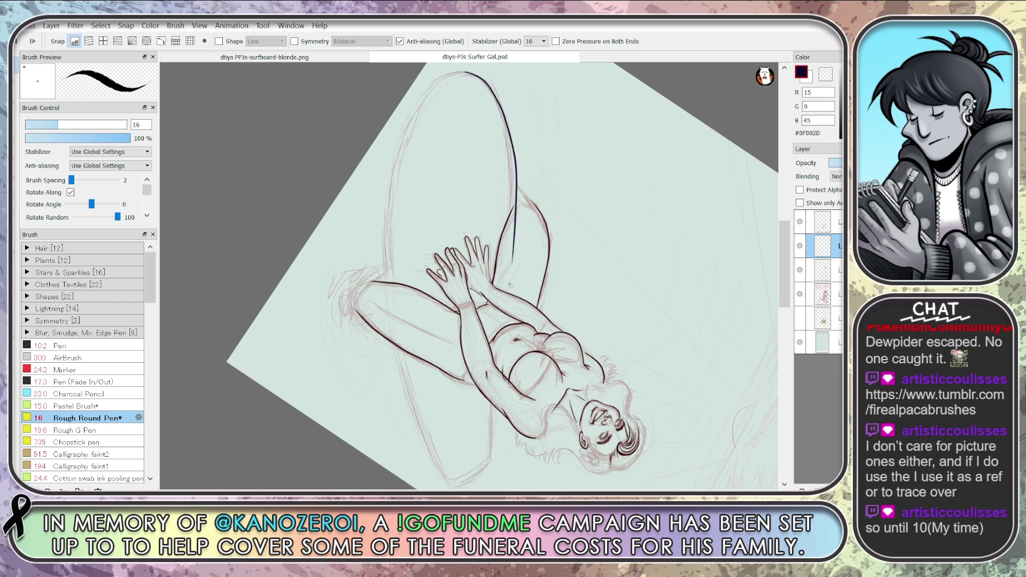
pyautogui.hotkey('ctrl', 'z')
pyautogui.moveTo(465, 73)
pyautogui.mouseDown()
pyautogui.moveTo(495, 98)
pyautogui.moveTo(512, 178)
pyautogui.moveTo(505, 284)
pyautogui.mouseUp()
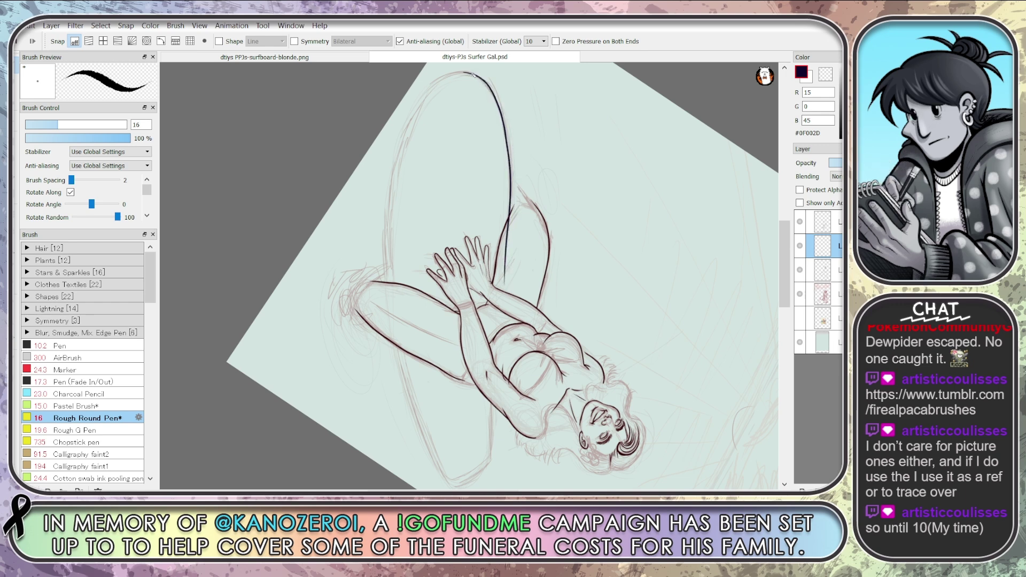
pyautogui.moveTo(473, 75)
pyautogui.mouseDown()
pyautogui.moveTo(398, 156)
pyautogui.moveTo(393, 197)
pyautogui.mouseUp()
pyautogui.hotkey('ctrl', 'z')
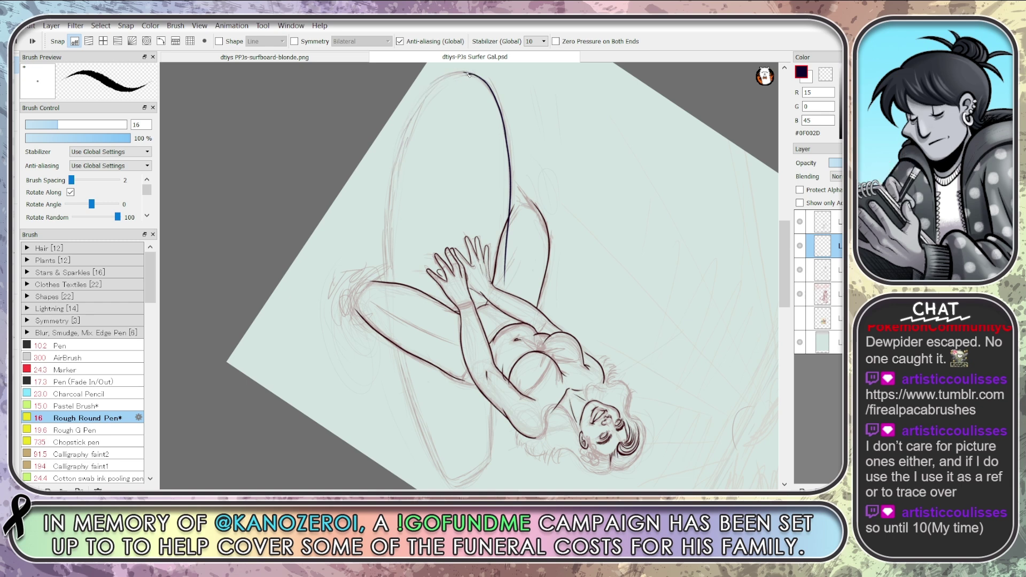
pyautogui.moveTo(465, 74)
pyautogui.mouseDown()
pyautogui.moveTo(410, 118)
pyautogui.moveTo(384, 224)
pyautogui.moveTo(401, 427)
pyautogui.moveTo(446, 482)
pyautogui.mouseUp()
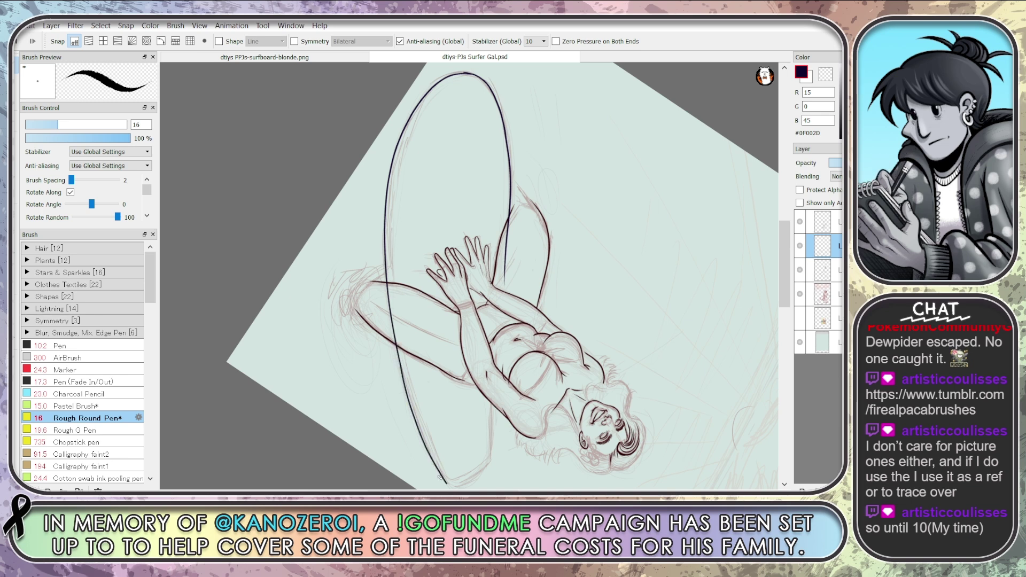
# Undo the inked surfboard outline strokes on both long sides
pyautogui.hotkey('ctrl', 'z')
pyautogui.hotkey('ctrl', 'z')
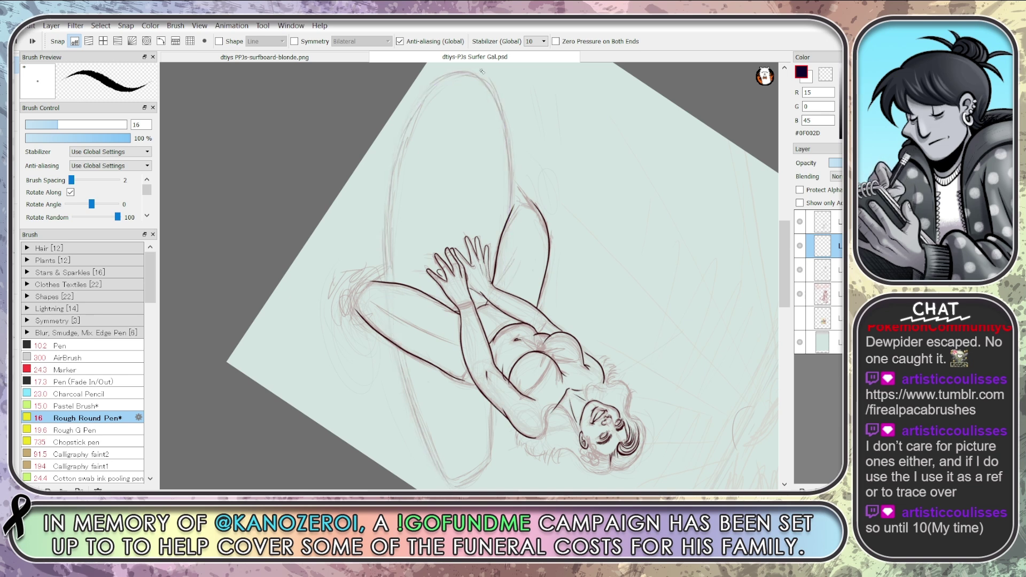
pyautogui.moveTo(480, 77)
pyautogui.mouseDown()
pyautogui.moveTo(456, 72)
pyautogui.moveTo(432, 90)
pyautogui.moveTo(400, 187)
pyautogui.moveTo(401, 309)
pyautogui.moveTo(453, 480)
pyautogui.mouseUp()
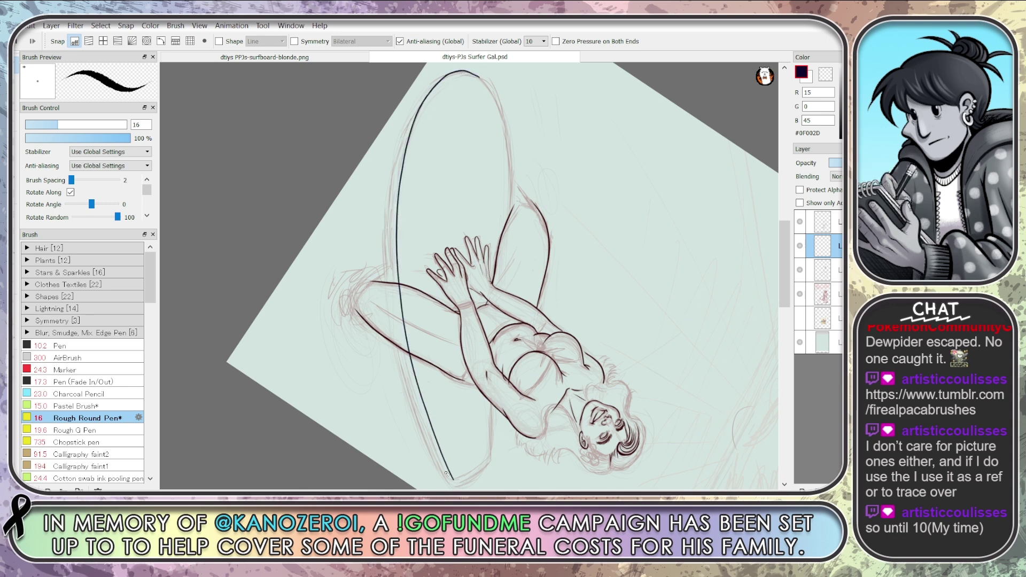
pyautogui.hotkey('ctrl', 'z')
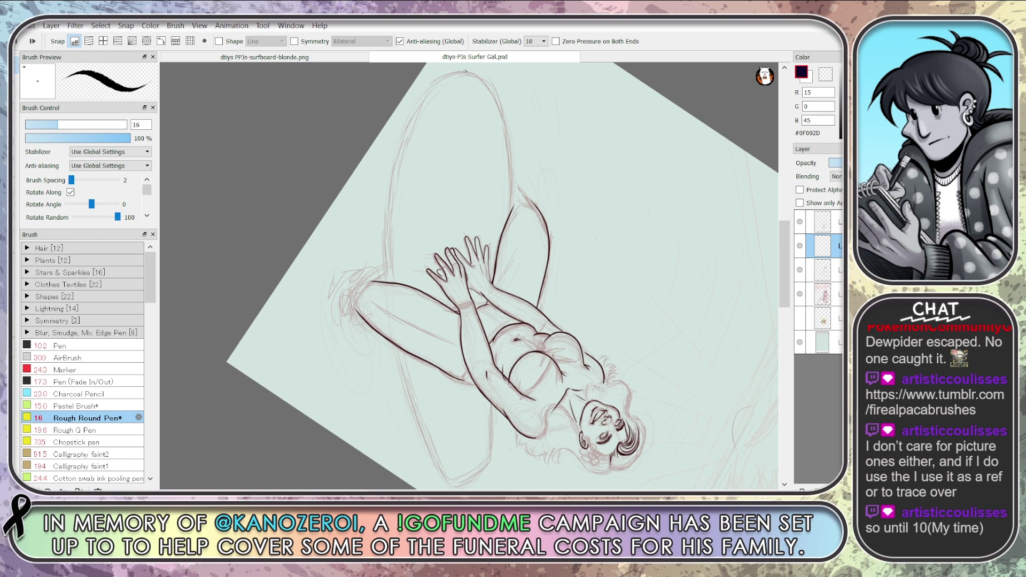
pyautogui.moveTo(468, 72)
pyautogui.mouseDown()
pyautogui.moveTo(420, 101)
pyautogui.moveTo(390, 167)
pyautogui.moveTo(385, 244)
pyautogui.moveTo(403, 383)
pyautogui.moveTo(447, 488)
pyautogui.mouseUp()
pyautogui.hotkey('ctrl', 'z')
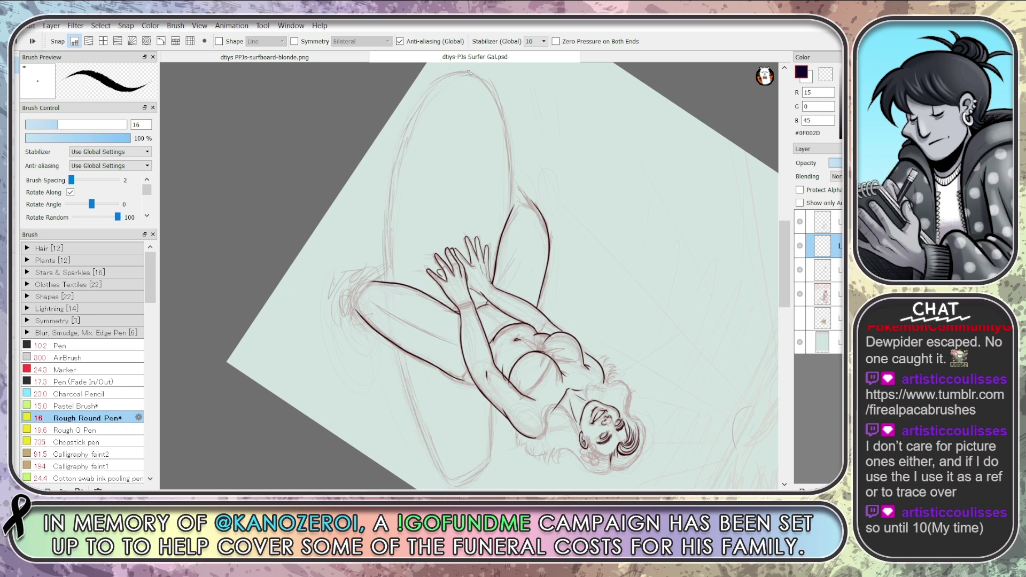
# Re-ink both long sides of the surfboard, meeting around its rounded end, and try a closing line across the narrow end
pyautogui.moveTo(469, 72)
pyautogui.mouseDown()
pyautogui.moveTo(421, 99)
pyautogui.moveTo(391, 164)
pyautogui.moveTo(385, 235)
pyautogui.moveTo(404, 373)
pyautogui.moveTo(448, 480)
pyautogui.moveTo(274, 370)
pyautogui.moveTo(470, 134)
pyautogui.moveTo(547, 174)
pyautogui.mouseUp()
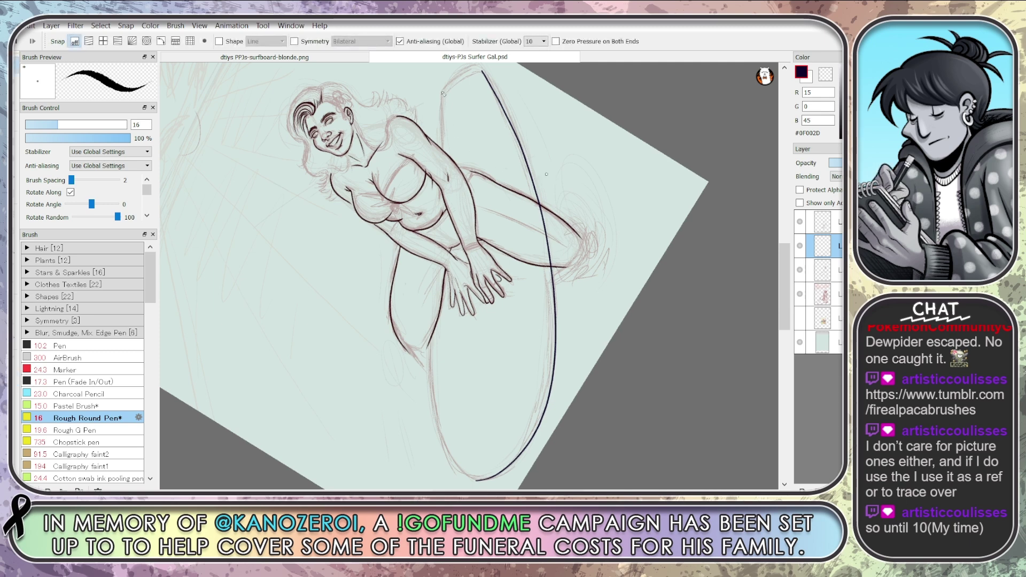
pyautogui.moveTo(443, 94)
pyautogui.mouseDown()
pyautogui.moveTo(441, 431)
pyautogui.moveTo(460, 468)
pyautogui.moveTo(505, 463)
pyautogui.mouseUp()
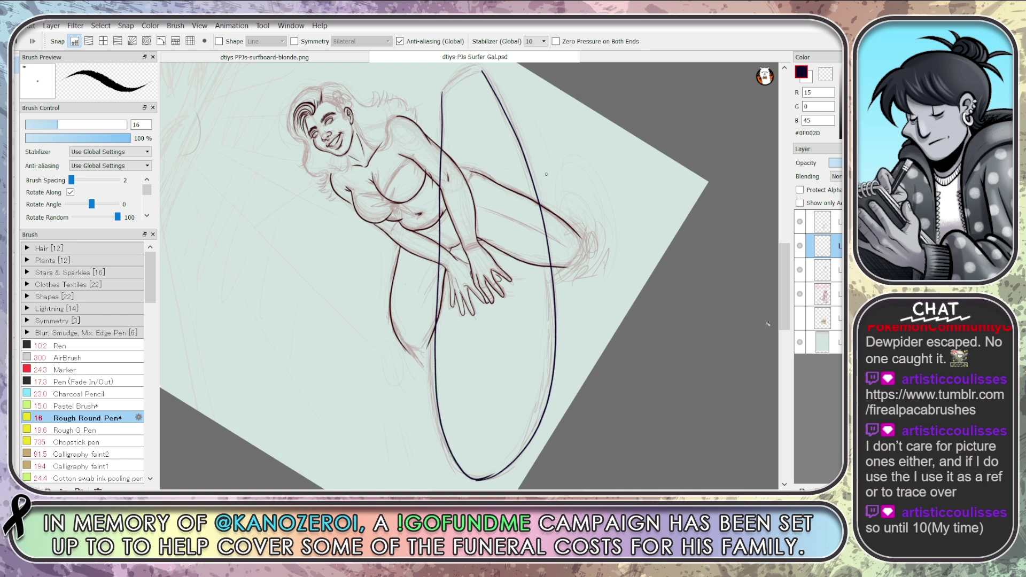
pyautogui.moveTo(788, 318); pyautogui.dragTo(790, 303)
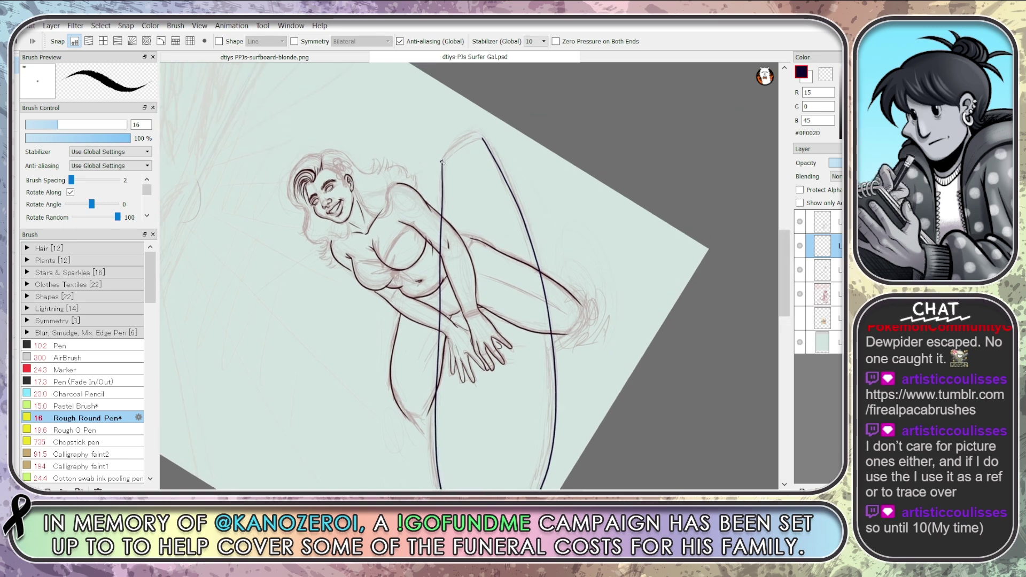
pyautogui.moveTo(442, 162); pyautogui.dragTo(473, 140)
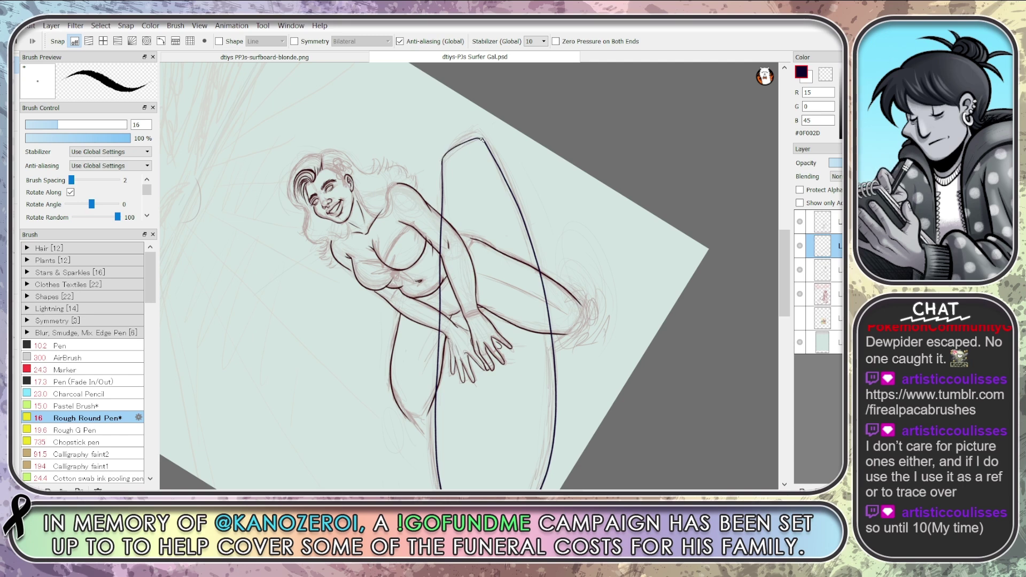
pyautogui.hotkey('ctrl', 'z')
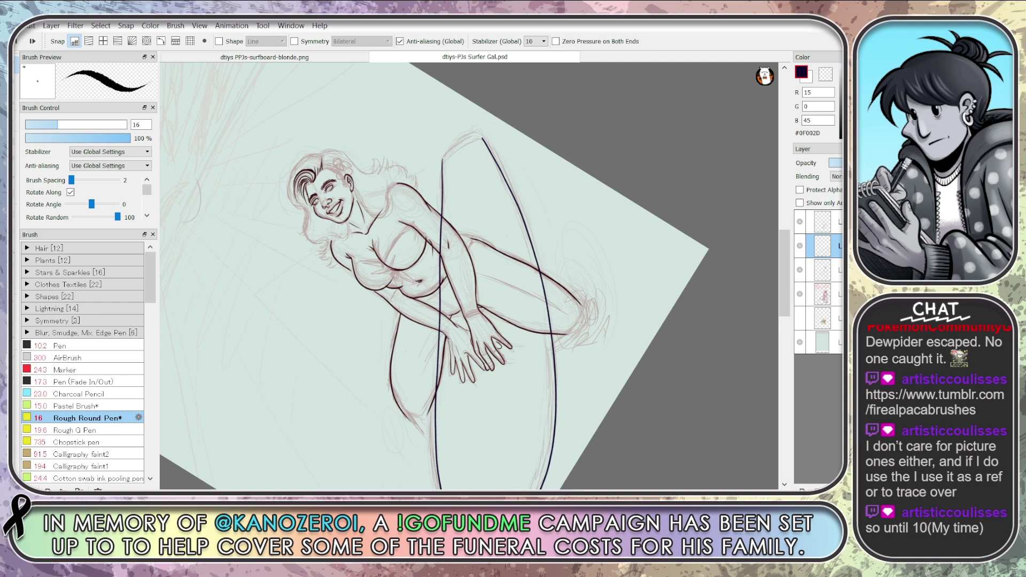
# Move the surfboard layer below the leg line art layer, lower its opacity, and check the layers above it by toggling their visibility
pyautogui.moveTo(834, 246); pyautogui.dragTo(834, 281)
pyautogui.click(850, 163)
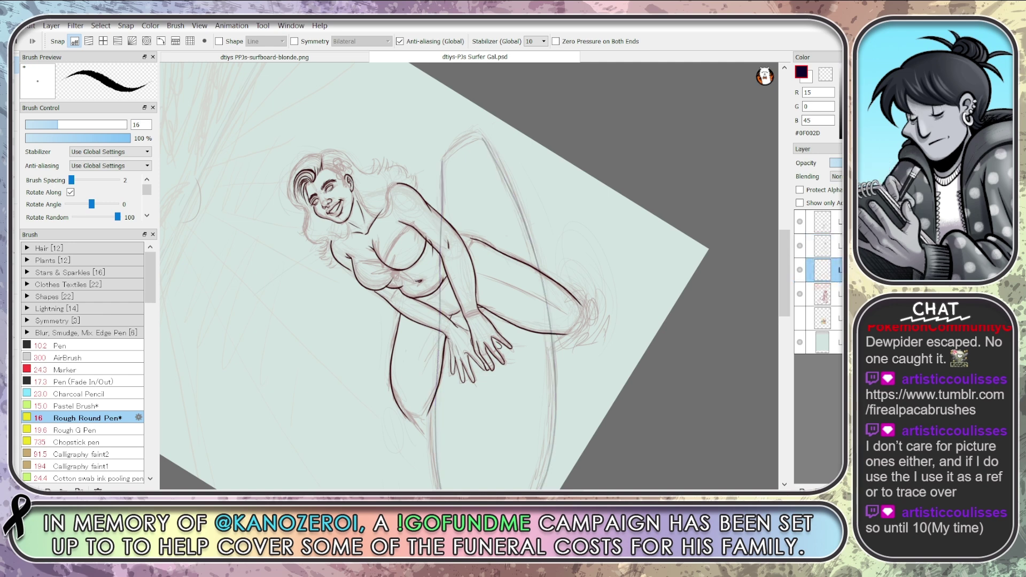
pyautogui.click(866, 163)
pyautogui.click(797, 248)
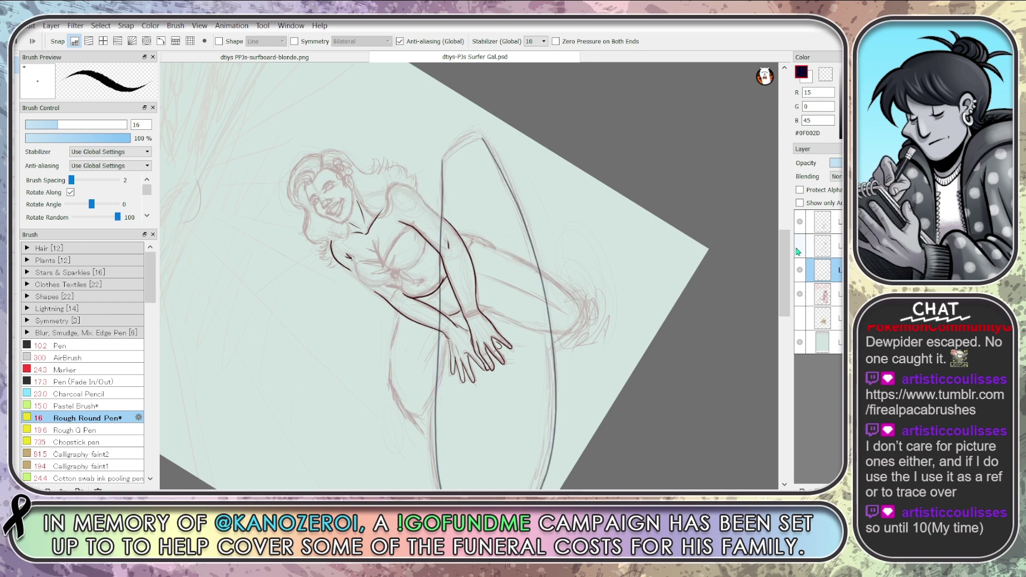
pyautogui.click(796, 248)
pyautogui.click(802, 221)
pyautogui.click(803, 224)
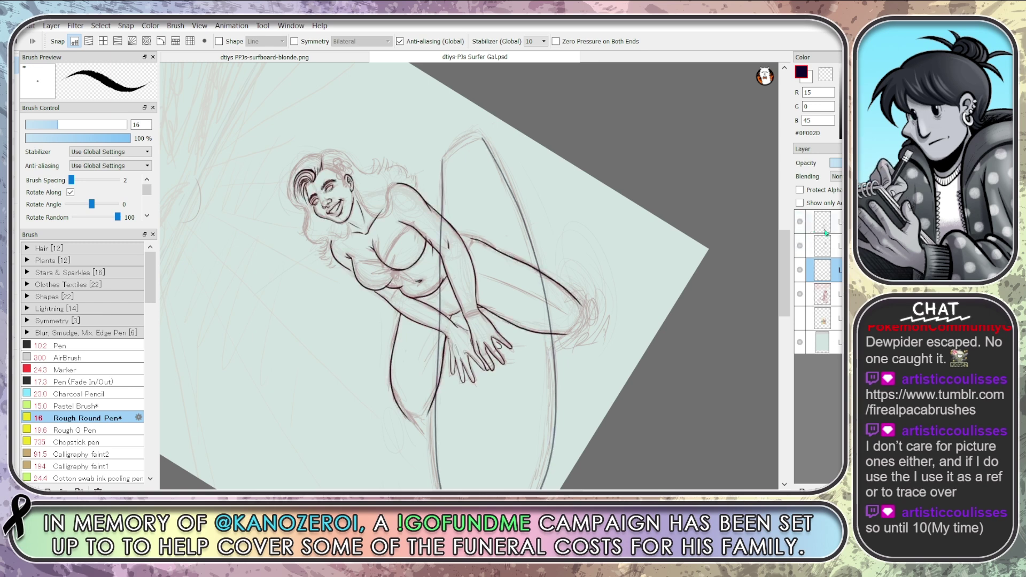
# Add a new layer at the top of the layer stack and set the Rough Round Pen's color to dark green #012D00
pyautogui.click(835, 223)
pyautogui.click(803, 490)
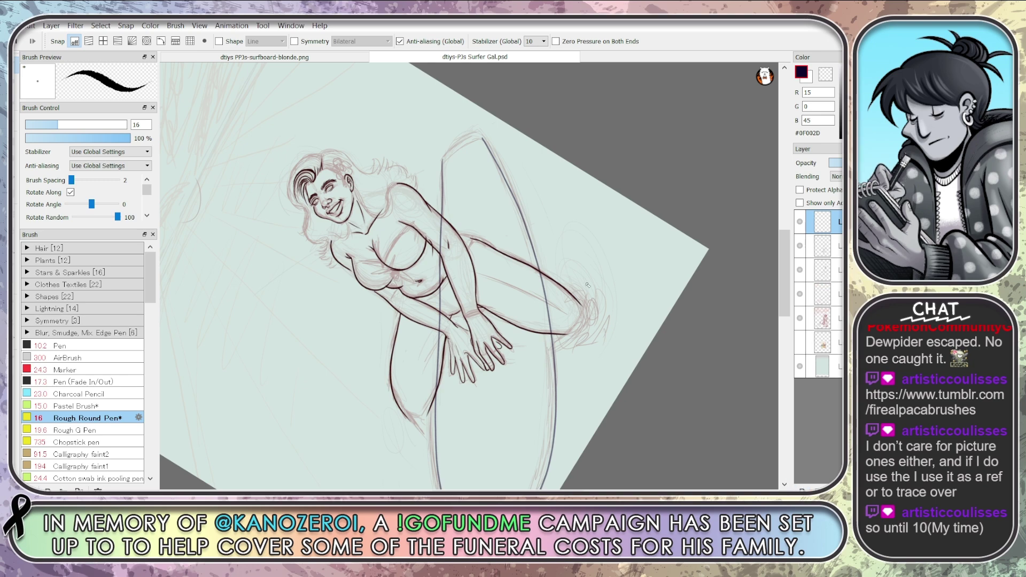
pyautogui.moveTo(545, 223); pyautogui.dragTo(537, 299)
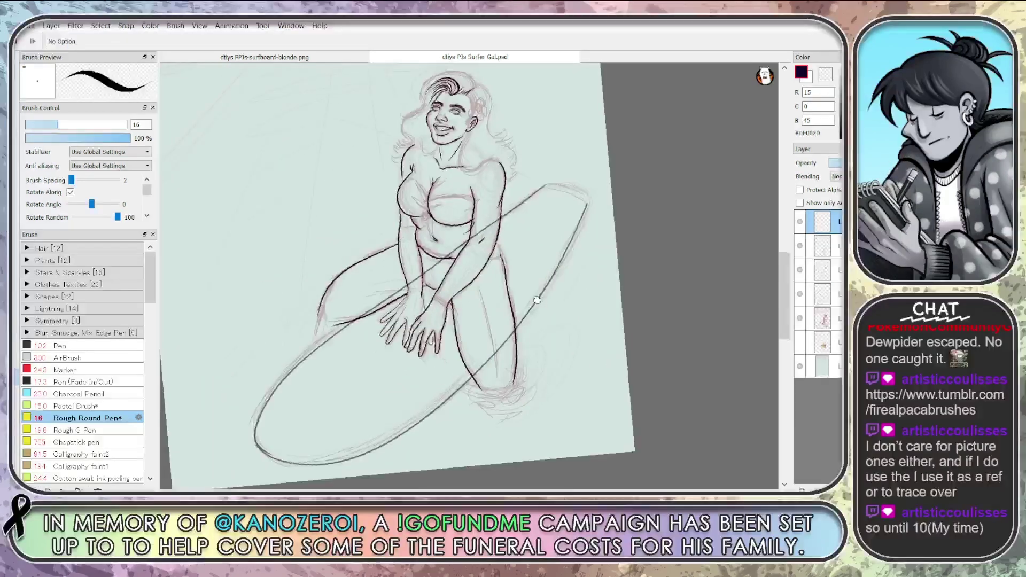
pyautogui.moveTo(461, 160); pyautogui.dragTo(430, 285)
pyautogui.scroll(5, 452, 237)
pyautogui.moveTo(533, 316); pyautogui.dragTo(540, 300)
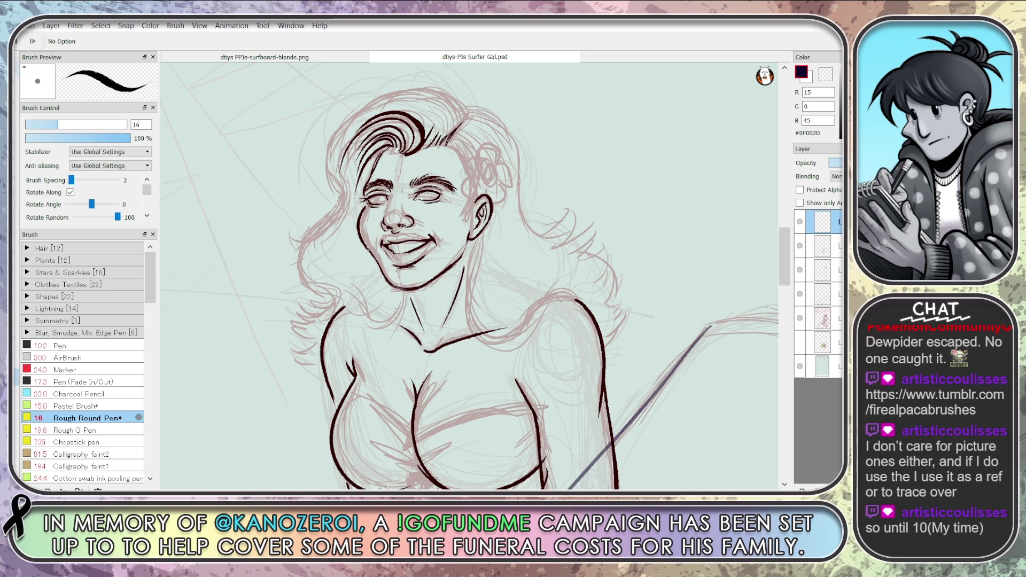
pyautogui.click(16, 61)
pyautogui.click(903, 115)
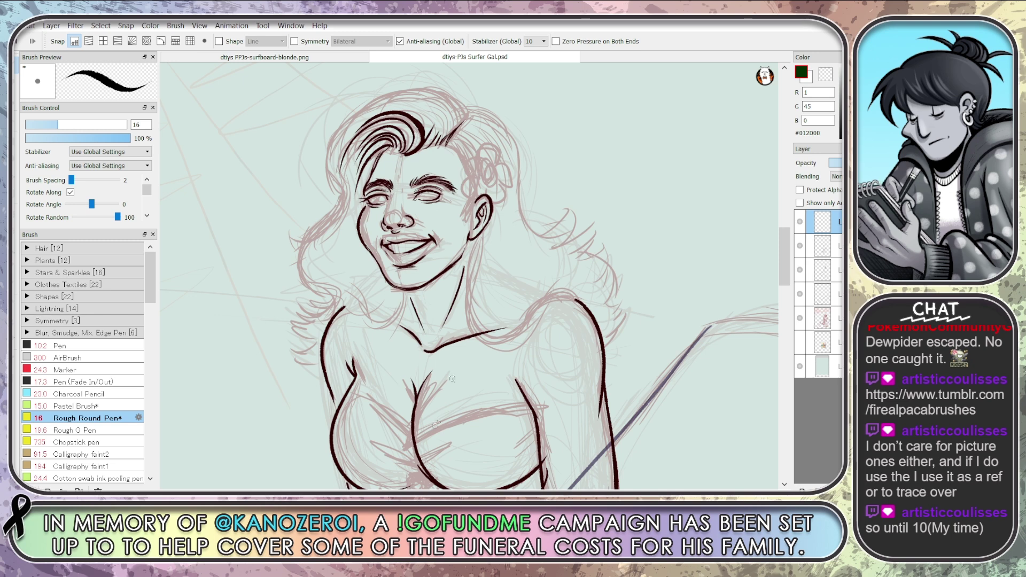
pyautogui.moveTo(479, 145); pyautogui.dragTo(466, 199)
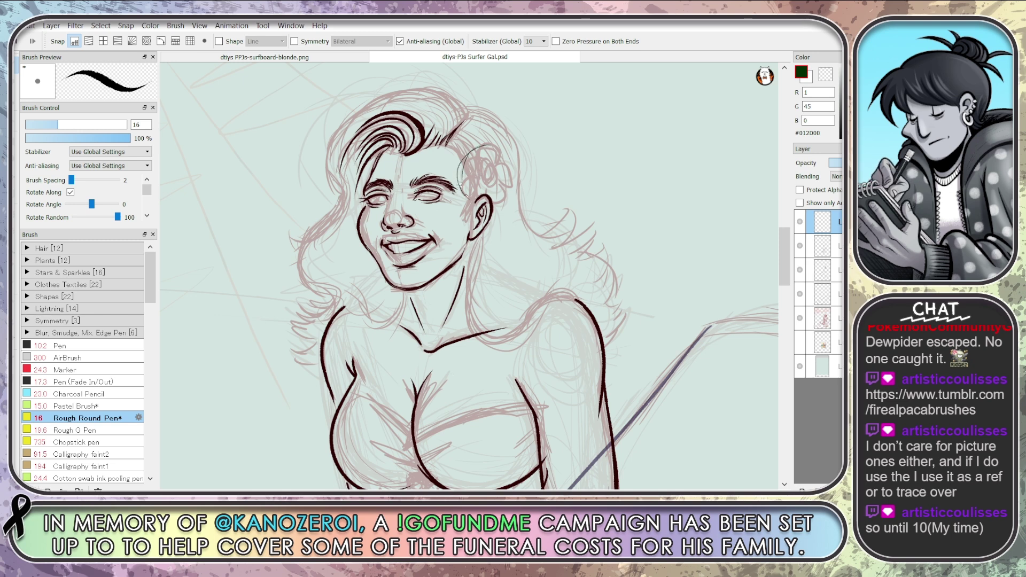
pyautogui.moveTo(488, 145); pyautogui.dragTo(511, 187)
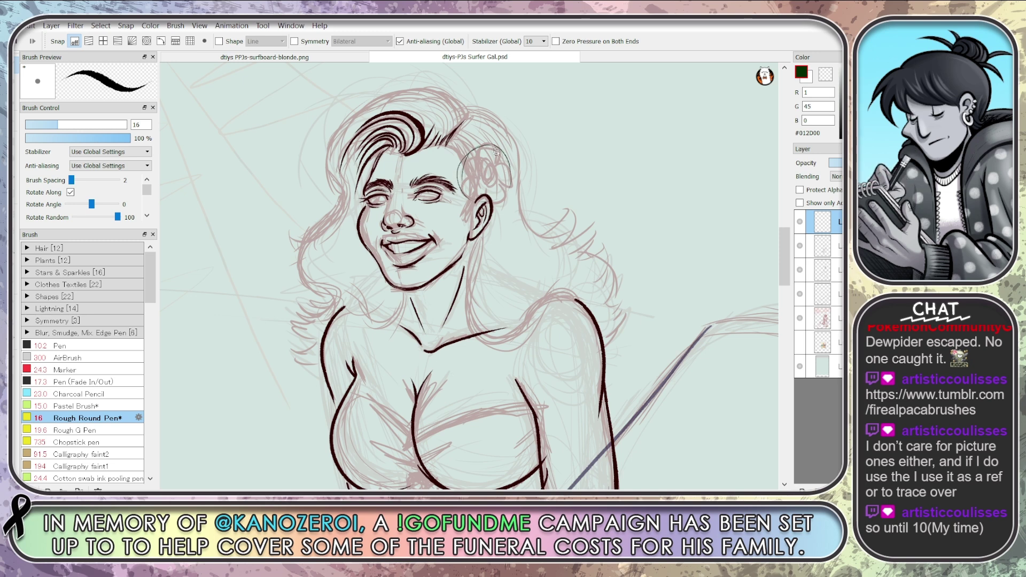
pyautogui.hotkey('ctrl', 'z')
pyautogui.hotkey('ctrl', 'z')
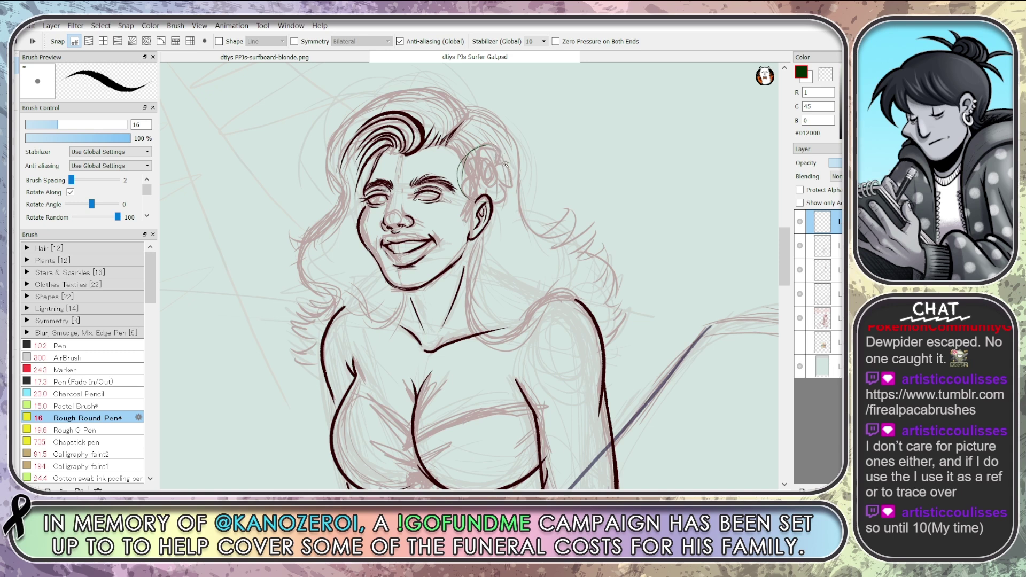
pyautogui.hotkey('ctrl', 'z')
pyautogui.hotkey('ctrl', 'z')
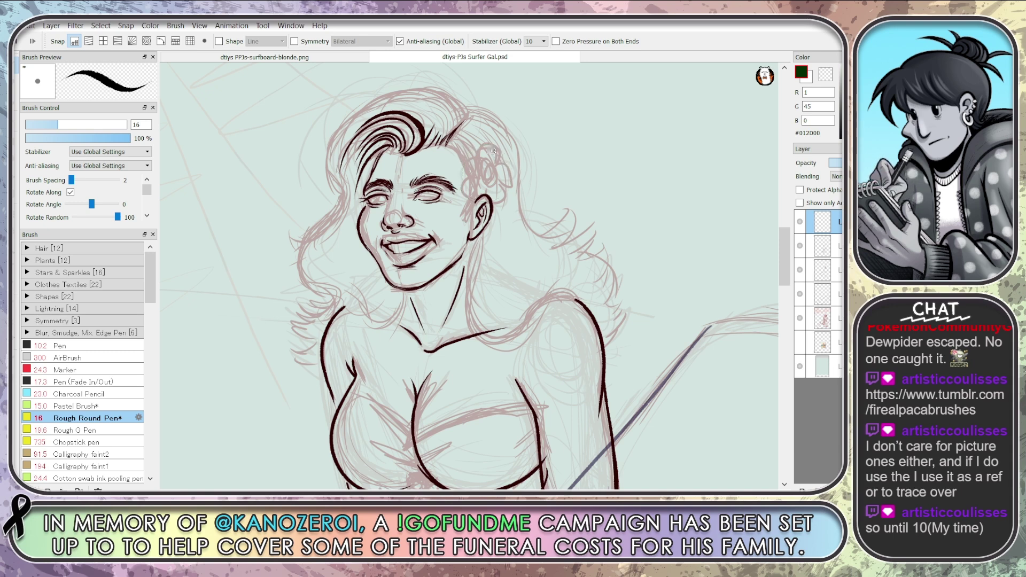
pyautogui.moveTo(489, 139)
pyautogui.mouseDown()
pyautogui.moveTo(477, 173)
pyautogui.moveTo(467, 172)
pyautogui.moveTo(492, 201)
pyautogui.moveTo(483, 197)
pyautogui.moveTo(509, 186)
pyautogui.moveTo(505, 143)
pyautogui.moveTo(465, 159)
pyautogui.moveTo(463, 169)
pyautogui.moveTo(487, 138)
pyautogui.moveTo(507, 169)
pyautogui.moveTo(484, 157)
pyautogui.moveTo(492, 141)
pyautogui.moveTo(489, 173)
pyautogui.moveTo(496, 144)
pyautogui.moveTo(486, 159)
pyautogui.moveTo(466, 151)
pyautogui.moveTo(496, 176)
pyautogui.moveTo(517, 159)
pyautogui.moveTo(473, 202)
pyautogui.moveTo(492, 173)
pyautogui.moveTo(488, 186)
pyautogui.moveTo(494, 177)
pyautogui.moveTo(502, 198)
pyautogui.moveTo(507, 178)
pyautogui.mouseUp()
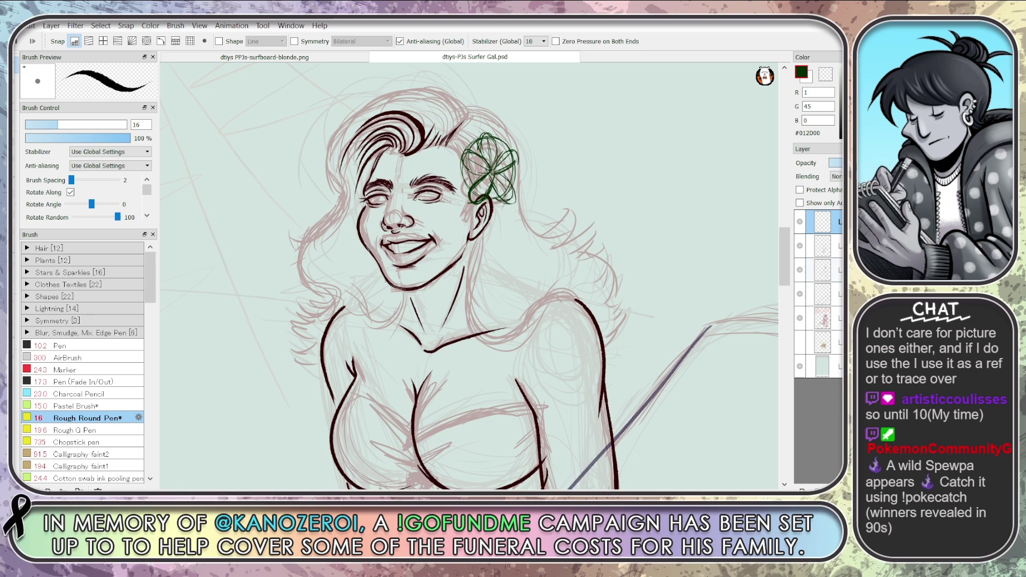
pyautogui.press('Delete')
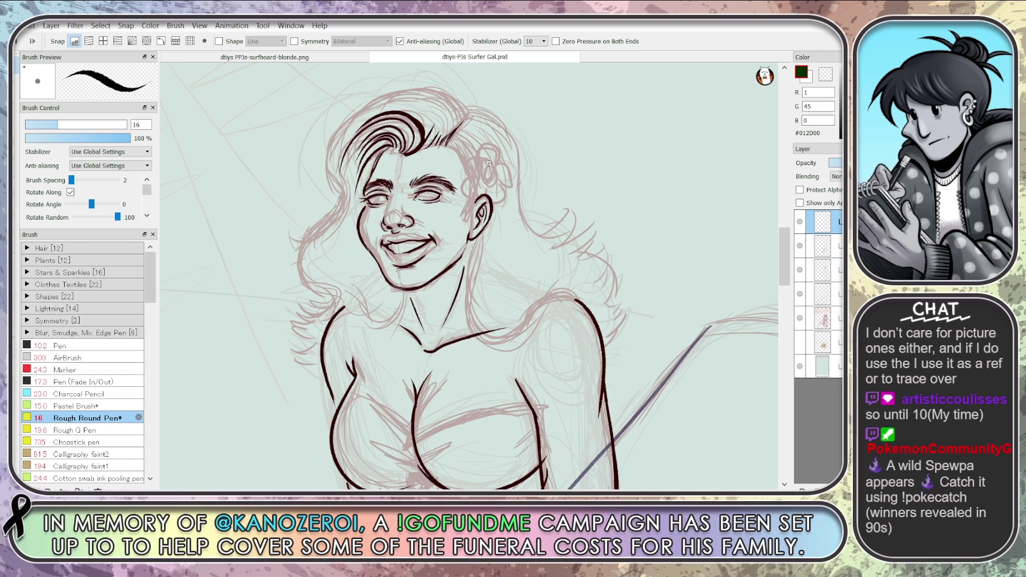
# Sketch a five-petaled flower in dark green over the rough flower in the hair, just above the ear
pyautogui.moveTo(483, 143); pyautogui.dragTo(472, 180)
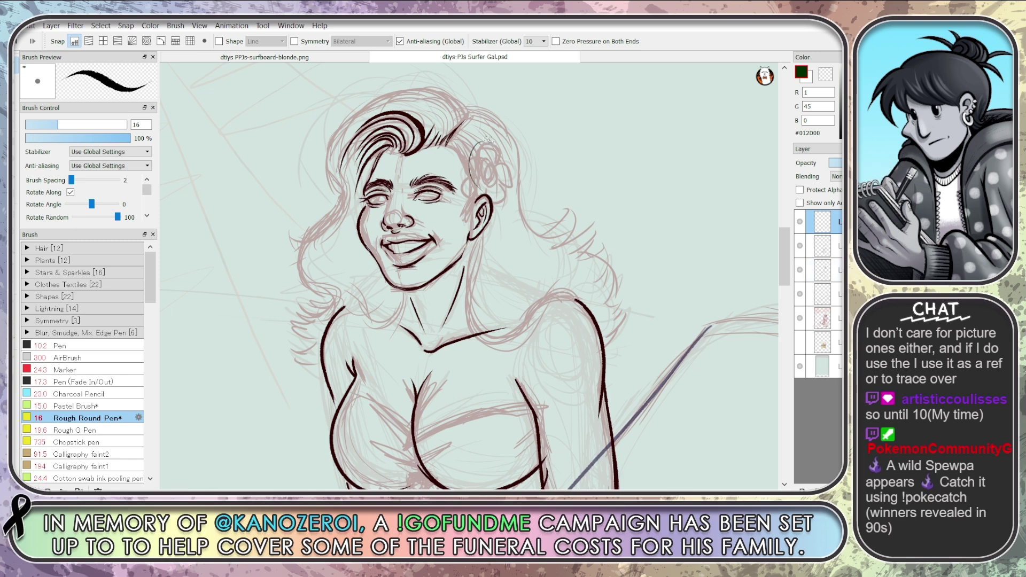
pyautogui.moveTo(480, 139)
pyautogui.mouseDown()
pyautogui.moveTo(507, 165)
pyautogui.moveTo(467, 159)
pyautogui.moveTo(511, 166)
pyautogui.moveTo(488, 149)
pyautogui.moveTo(499, 186)
pyautogui.moveTo(489, 157)
pyautogui.moveTo(495, 175)
pyautogui.moveTo(469, 156)
pyautogui.moveTo(495, 175)
pyautogui.moveTo(503, 152)
pyautogui.moveTo(490, 180)
pyautogui.moveTo(483, 136)
pyautogui.moveTo(495, 169)
pyautogui.moveTo(470, 157)
pyautogui.moveTo(495, 172)
pyautogui.moveTo(502, 145)
pyautogui.moveTo(490, 184)
pyautogui.moveTo(499, 179)
pyautogui.moveTo(516, 197)
pyautogui.mouseUp()
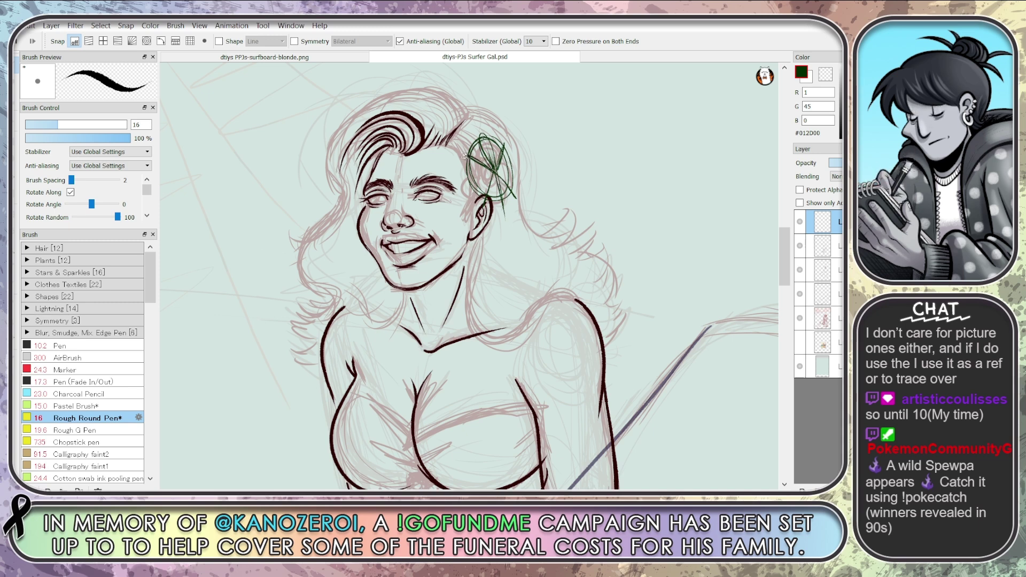
pyautogui.moveTo(496, 172)
pyautogui.mouseDown()
pyautogui.moveTo(464, 158)
pyautogui.moveTo(497, 171)
pyautogui.mouseUp()
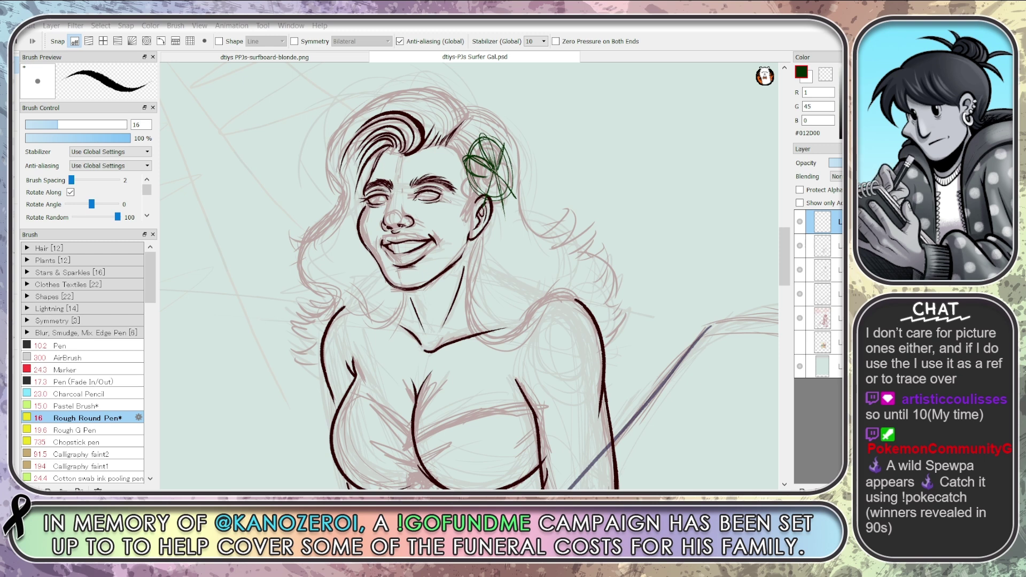
pyautogui.click(462, 214)
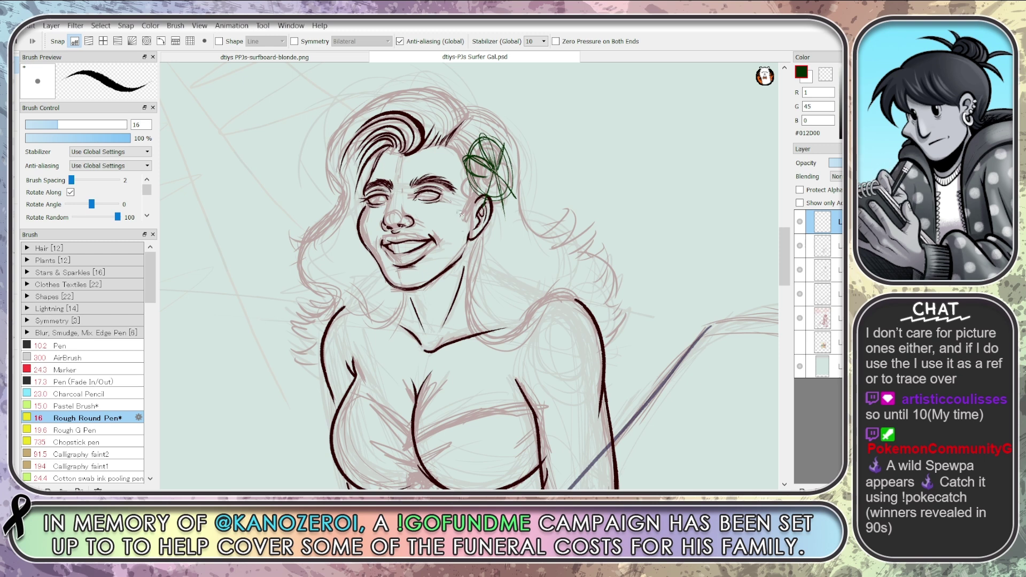
pyautogui.moveTo(495, 171)
pyautogui.mouseDown()
pyautogui.moveTo(470, 173)
pyautogui.moveTo(468, 157)
pyautogui.moveTo(493, 170)
pyautogui.moveTo(484, 137)
pyautogui.moveTo(495, 172)
pyautogui.moveTo(503, 144)
pyautogui.moveTo(513, 155)
pyautogui.moveTo(493, 197)
pyautogui.mouseUp()
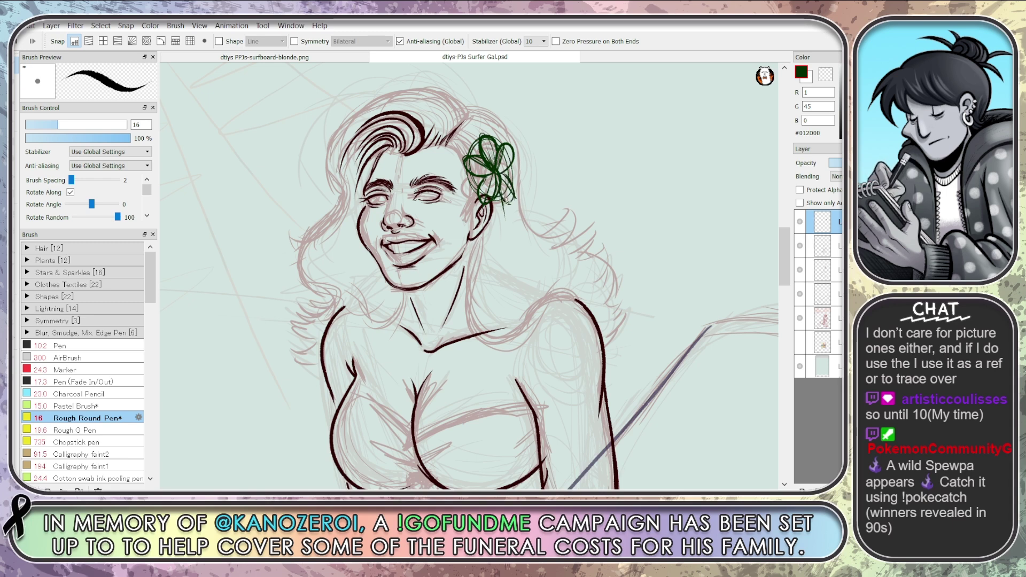
pyautogui.moveTo(501, 171); pyautogui.dragTo(507, 203)
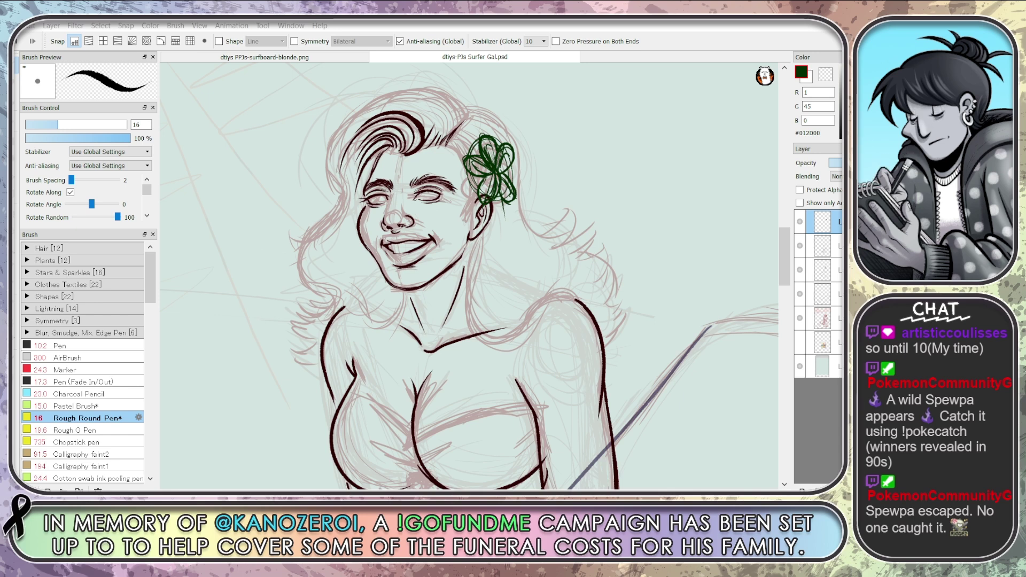
# Lower the opacity of the green flower sketch layer so it can serve as a guide for inking
pyautogui.scroll(5, 489, 171)
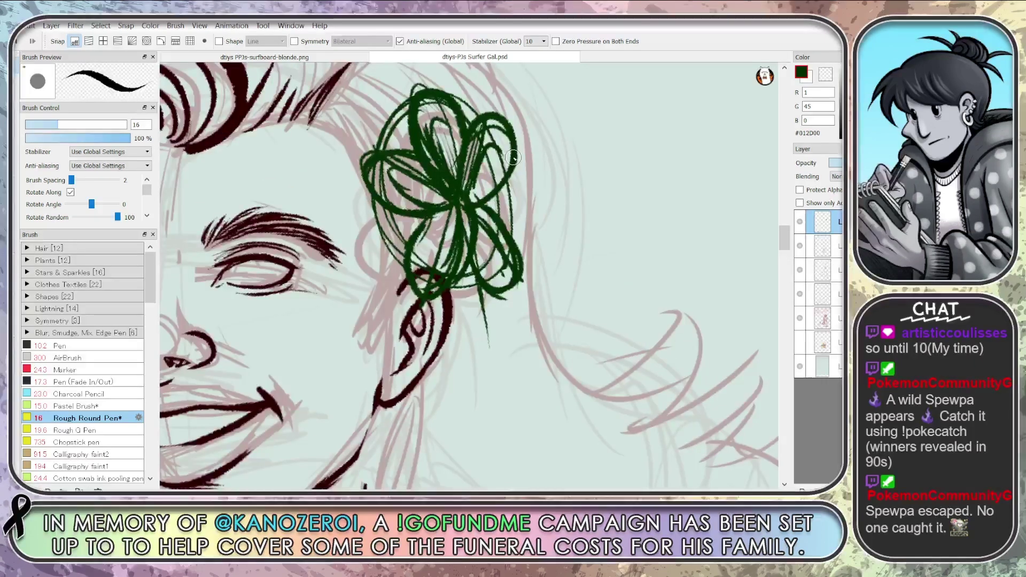
pyautogui.moveTo(887, 163); pyautogui.dragTo(859, 163)
pyautogui.click(800, 246)
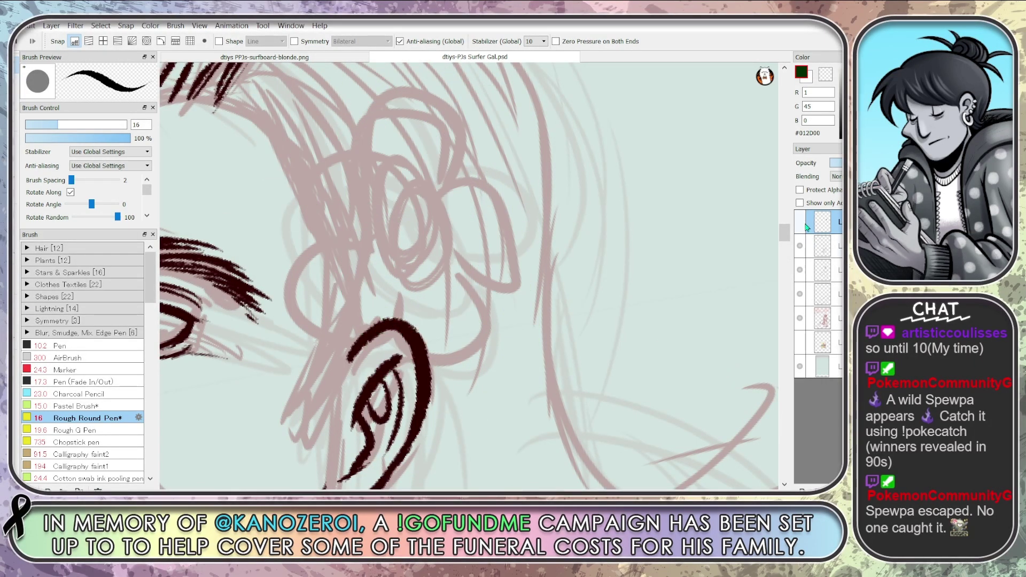
pyautogui.click(800, 245)
pyautogui.moveTo(860, 163); pyautogui.dragTo(854, 163)
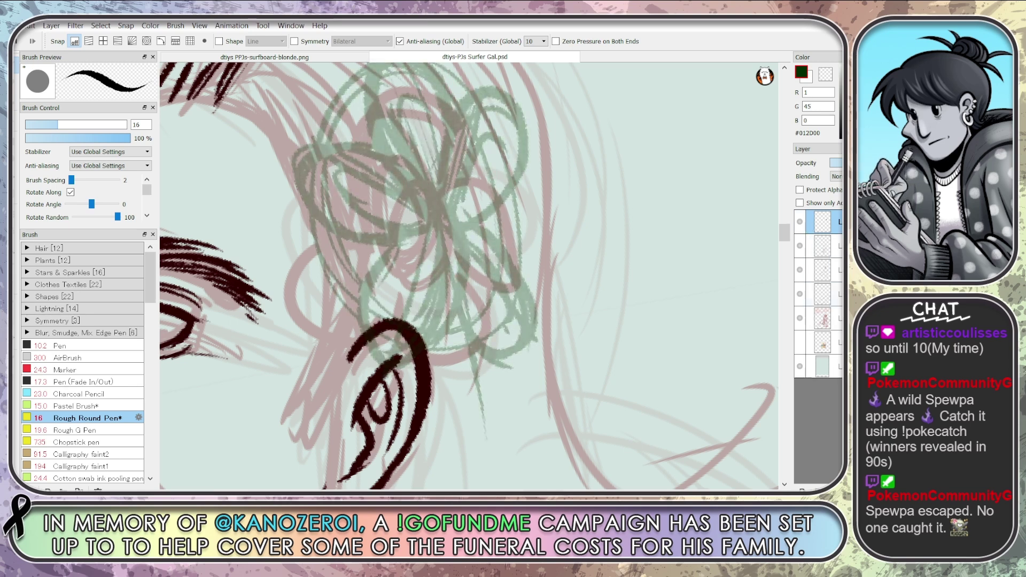
# Add a new layer above the flower sketch and set the Rough Round Pen to blue #001C8D at size 11.8
pyautogui.hotkey('ctrl', 'shift', 'n')
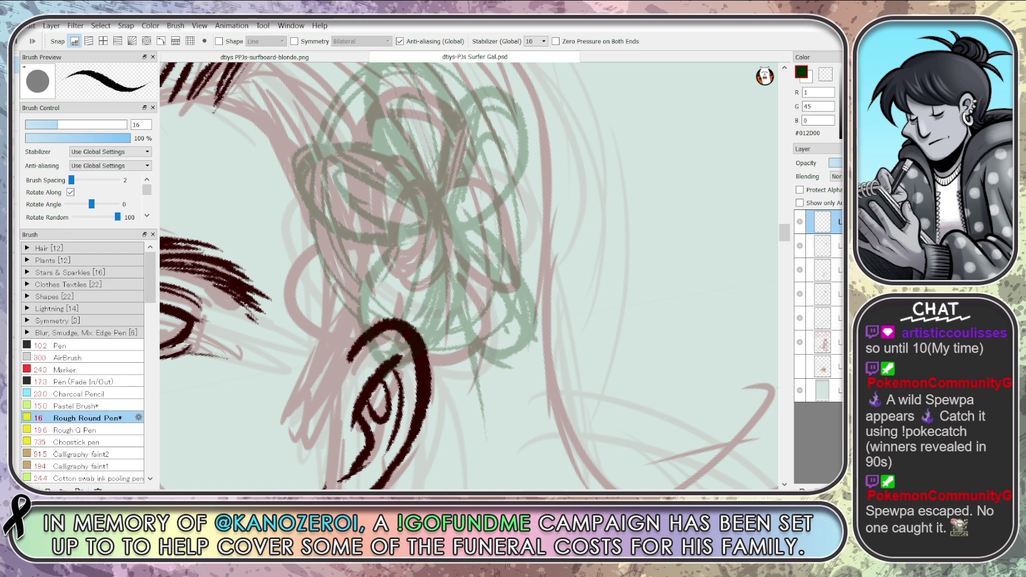
pyautogui.click(917, 113)
pyautogui.moveTo(907, 127); pyautogui.dragTo(906, 101)
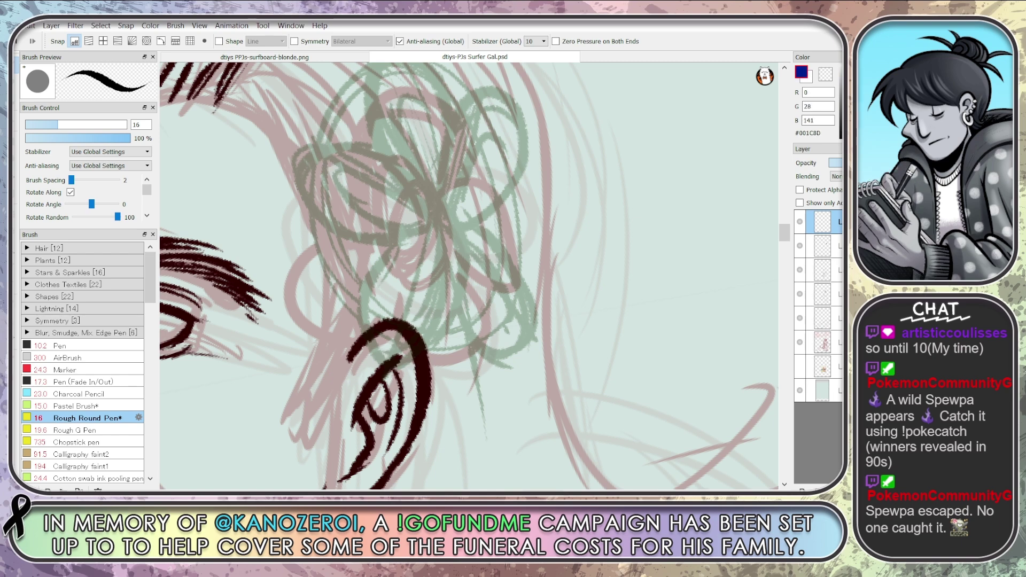
pyautogui.click(49, 125)
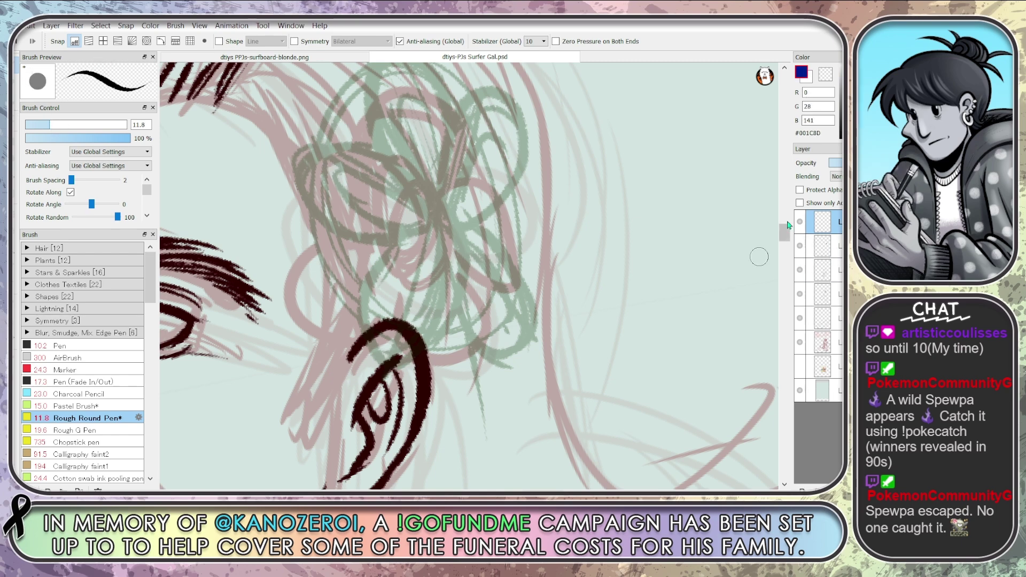
pyautogui.moveTo(785, 238); pyautogui.dragTo(785, 236)
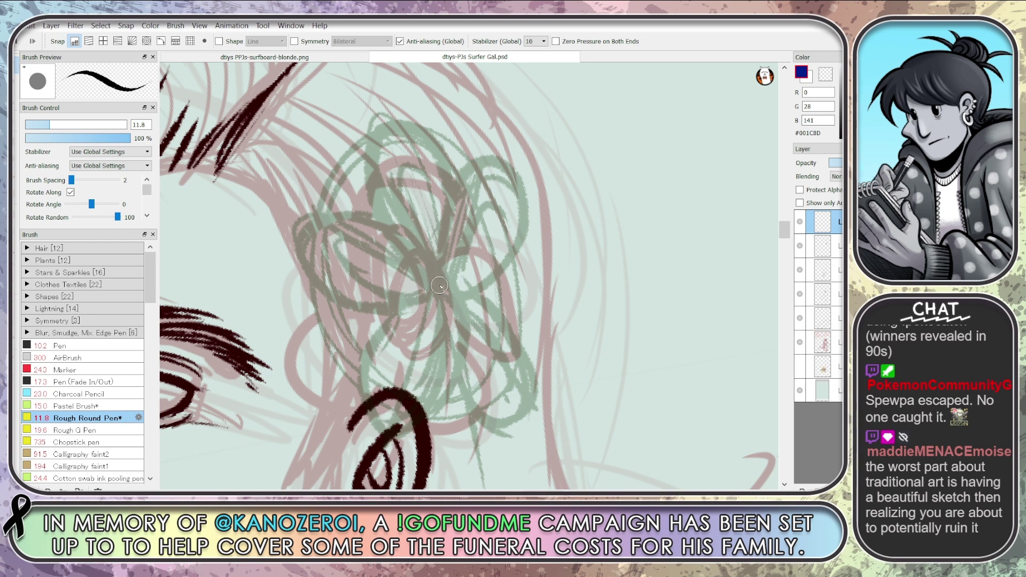
pyautogui.moveTo(437, 288)
pyautogui.mouseDown()
pyautogui.moveTo(383, 224)
pyautogui.moveTo(369, 158)
pyautogui.moveTo(406, 124)
pyautogui.moveTo(461, 166)
pyautogui.moveTo(459, 196)
pyautogui.mouseUp()
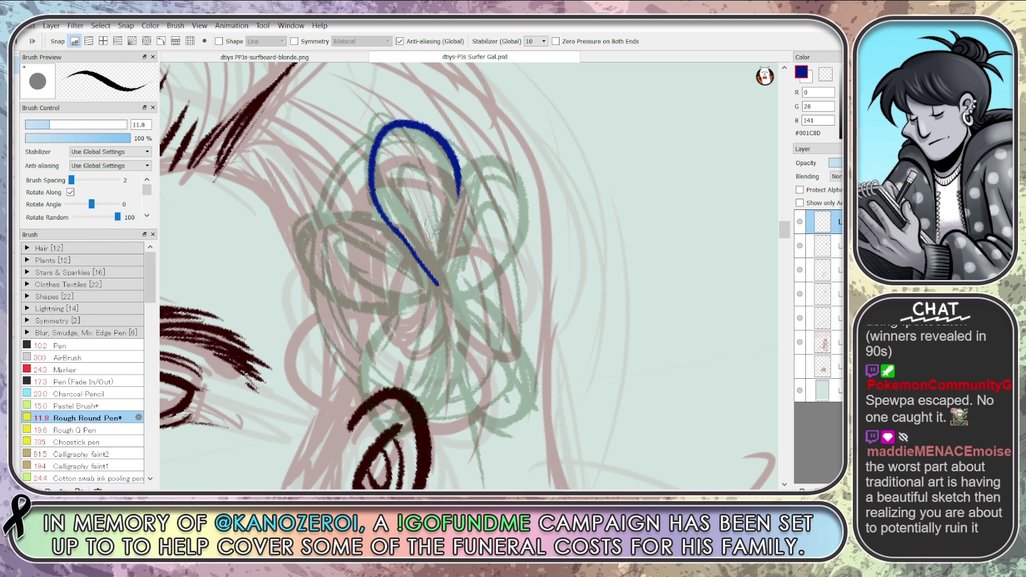
pyautogui.hotkey('ctrl', 'z')
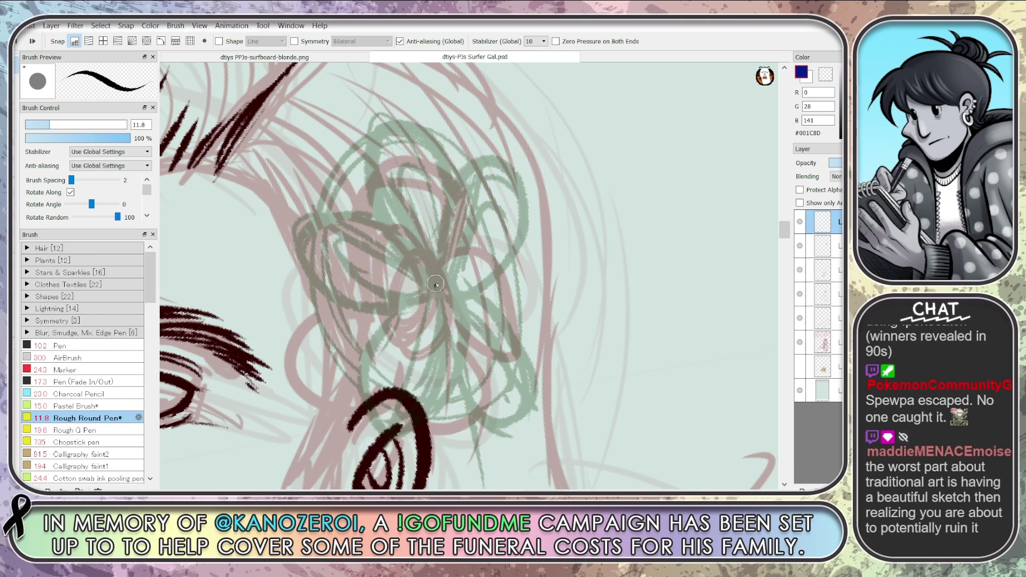
pyautogui.moveTo(436, 289)
pyautogui.mouseDown()
pyautogui.moveTo(380, 189)
pyautogui.moveTo(375, 151)
pyautogui.moveTo(421, 128)
pyautogui.moveTo(460, 188)
pyautogui.mouseUp()
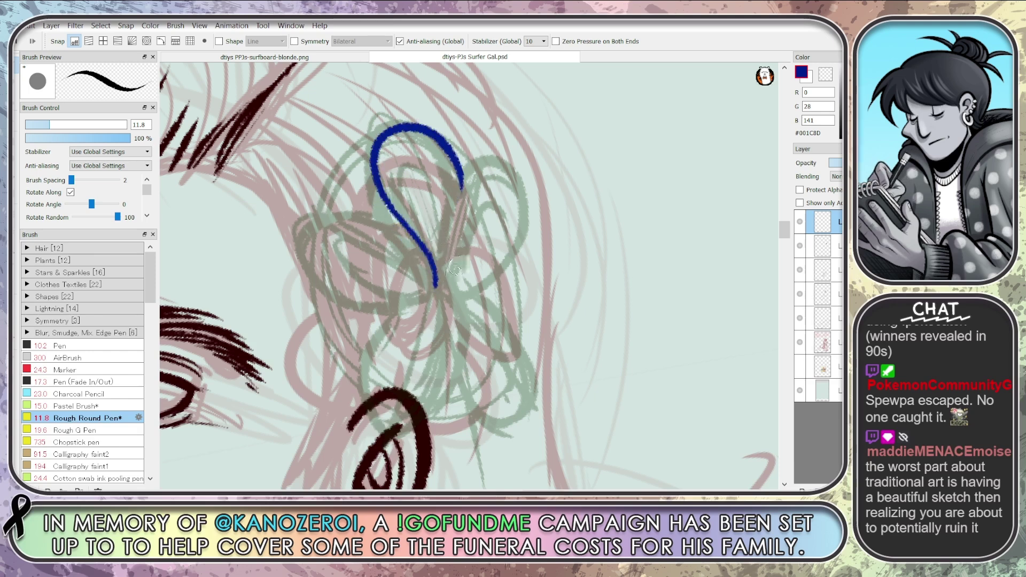
pyautogui.hotkey('ctrl', 'z')
pyautogui.moveTo(436, 288)
pyautogui.mouseDown()
pyautogui.moveTo(398, 230)
pyautogui.moveTo(378, 153)
pyautogui.moveTo(451, 171)
pyautogui.moveTo(458, 188)
pyautogui.mouseUp()
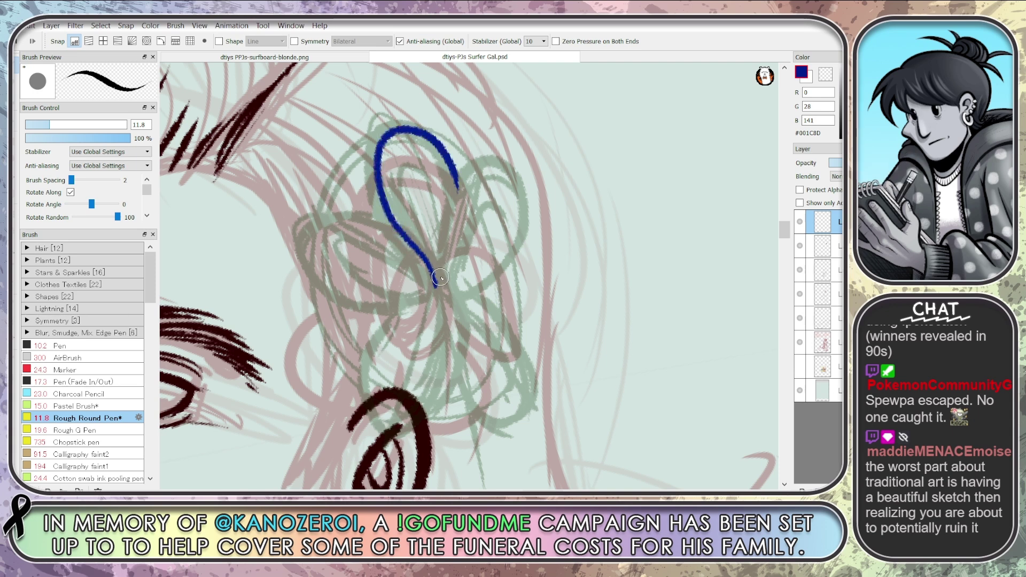
pyautogui.moveTo(438, 286); pyautogui.dragTo(432, 246)
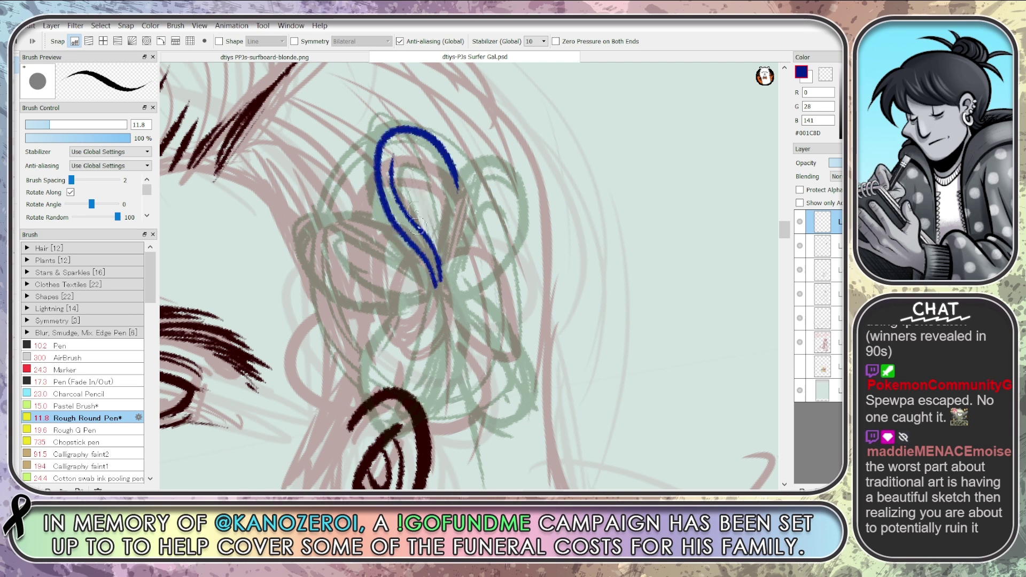
pyautogui.moveTo(439, 274)
pyautogui.mouseDown()
pyautogui.moveTo(391, 173)
pyautogui.moveTo(419, 235)
pyautogui.mouseUp()
pyautogui.hotkey('ctrl', 'z')
pyautogui.moveTo(439, 270); pyautogui.dragTo(396, 195)
pyautogui.hotkey('ctrl', 'z')
pyautogui.moveTo(398, 148)
pyautogui.mouseDown()
pyautogui.moveTo(401, 209)
pyautogui.moveTo(441, 271)
pyautogui.mouseUp()
pyautogui.hotkey('ctrl', 'z')
pyautogui.moveTo(395, 147)
pyautogui.mouseDown()
pyautogui.moveTo(393, 184)
pyautogui.moveTo(424, 235)
pyautogui.moveTo(435, 288)
pyautogui.mouseUp()
pyautogui.hotkey('ctrl', 'z')
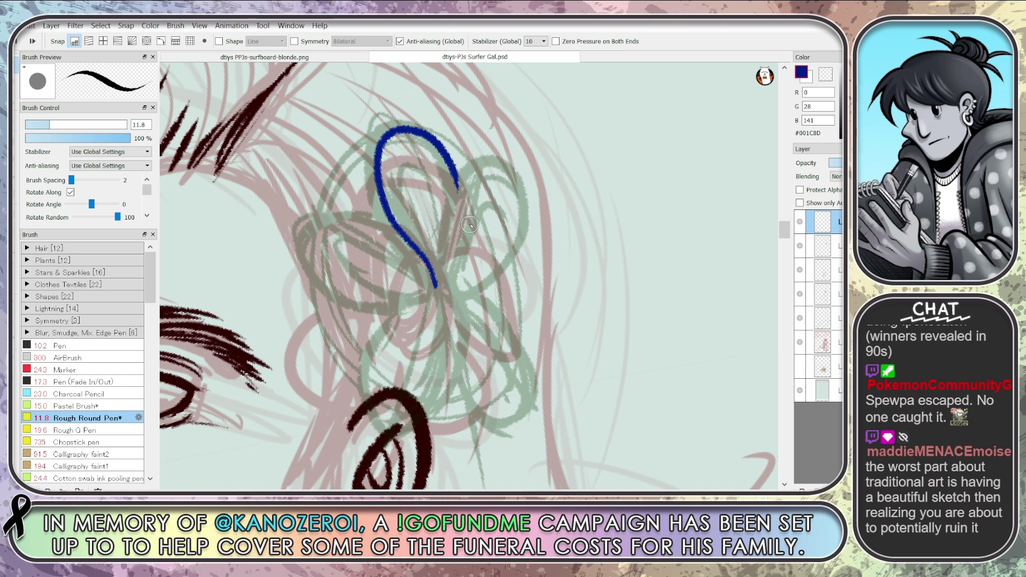
pyautogui.hotkey('ctrl', 'z')
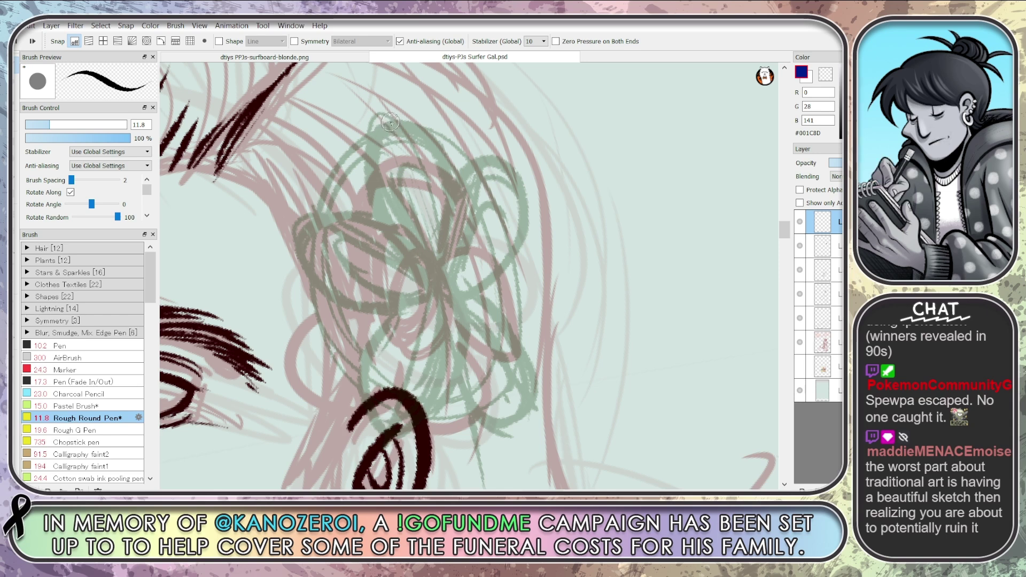
# Ink the flower's topmost petal in blue with a pointed tip, adding a parallel inner contour line along its left edge
pyautogui.moveTo(389, 124)
pyautogui.mouseDown()
pyautogui.moveTo(371, 196)
pyautogui.moveTo(384, 232)
pyautogui.moveTo(426, 289)
pyautogui.mouseUp()
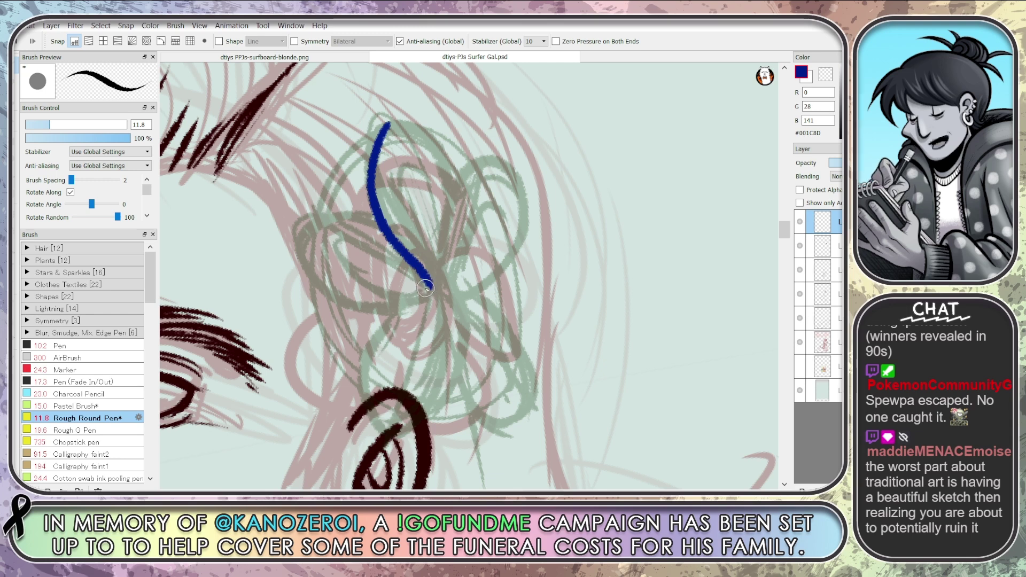
pyautogui.hotkey('ctrl', 'z')
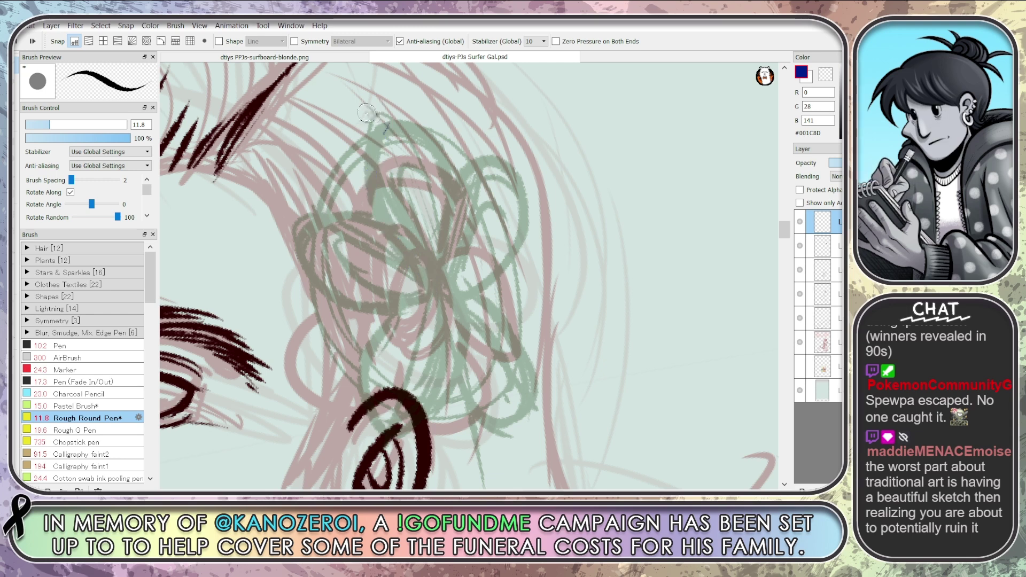
pyautogui.moveTo(387, 124)
pyautogui.mouseDown()
pyautogui.moveTo(373, 194)
pyautogui.moveTo(438, 285)
pyautogui.mouseUp()
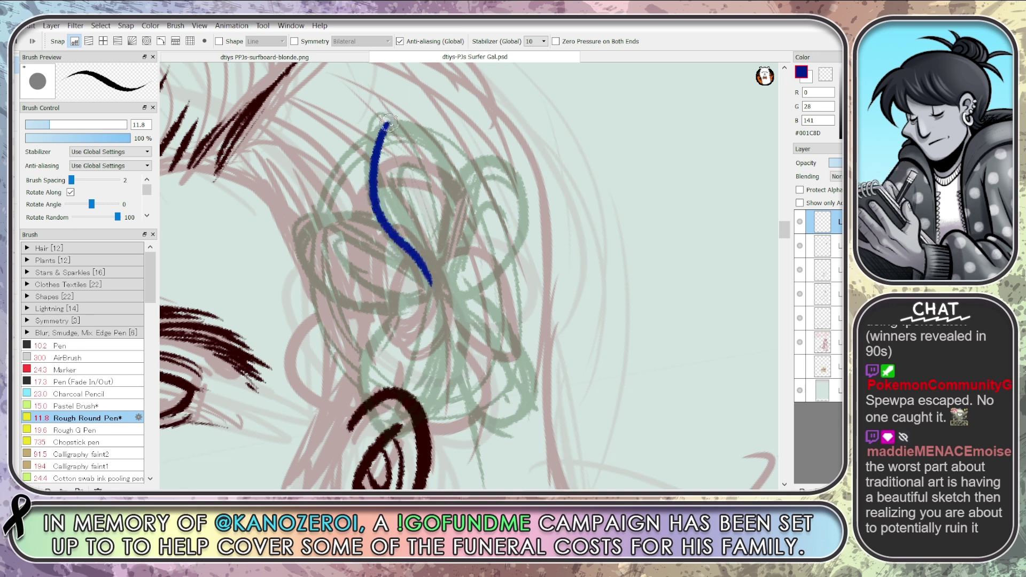
pyautogui.moveTo(389, 123)
pyautogui.mouseDown()
pyautogui.moveTo(433, 156)
pyautogui.moveTo(454, 205)
pyautogui.mouseUp()
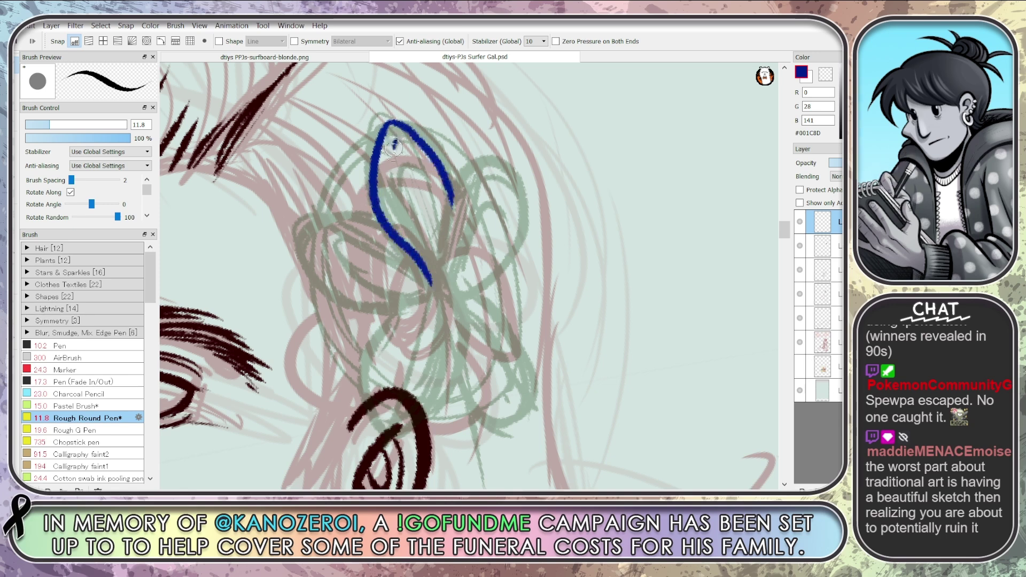
pyautogui.moveTo(395, 144)
pyautogui.mouseDown()
pyautogui.moveTo(397, 204)
pyautogui.moveTo(433, 279)
pyautogui.mouseUp()
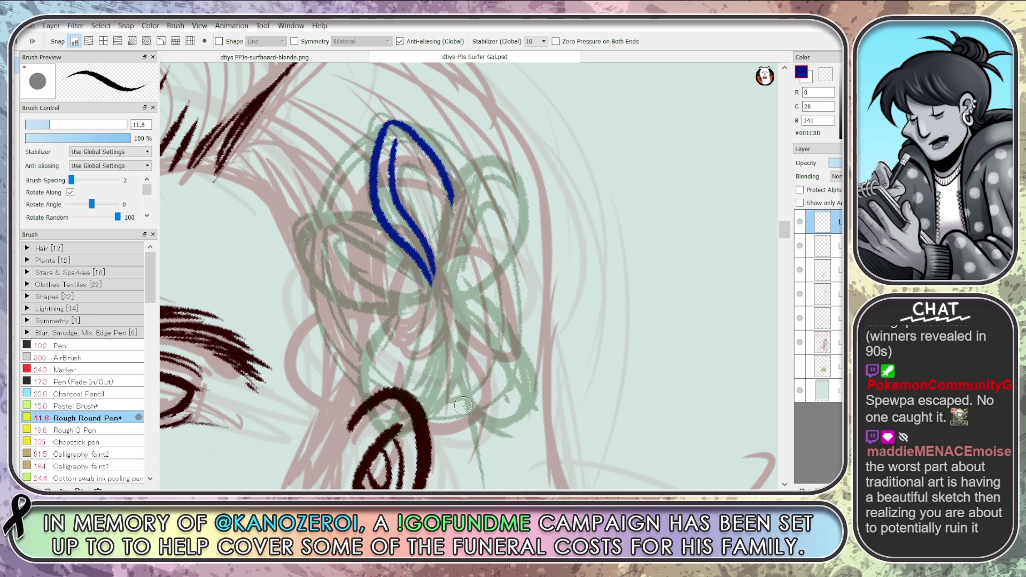
pyautogui.hotkey('ctrl', 'z')
pyautogui.moveTo(393, 143)
pyautogui.mouseDown()
pyautogui.moveTo(393, 187)
pyautogui.moveTo(434, 278)
pyautogui.mouseUp()
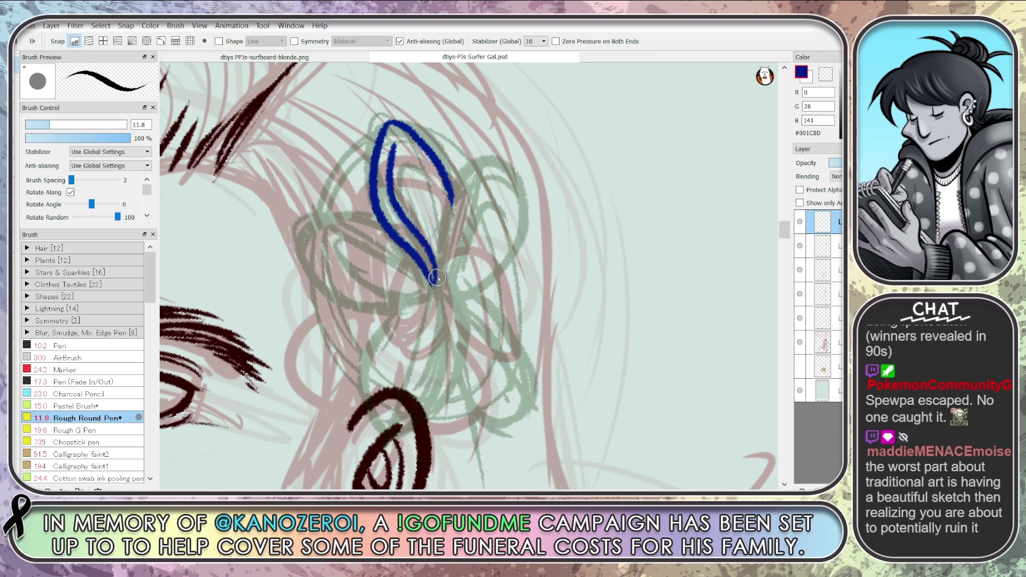
# Ink the flower's upper-right petal in blue with a pointed tip and an inner contour line following its upper edge
pyautogui.moveTo(437, 269)
pyautogui.mouseDown()
pyautogui.moveTo(457, 198)
pyautogui.moveTo(510, 172)
pyautogui.moveTo(523, 225)
pyautogui.moveTo(505, 272)
pyautogui.moveTo(462, 301)
pyautogui.mouseUp()
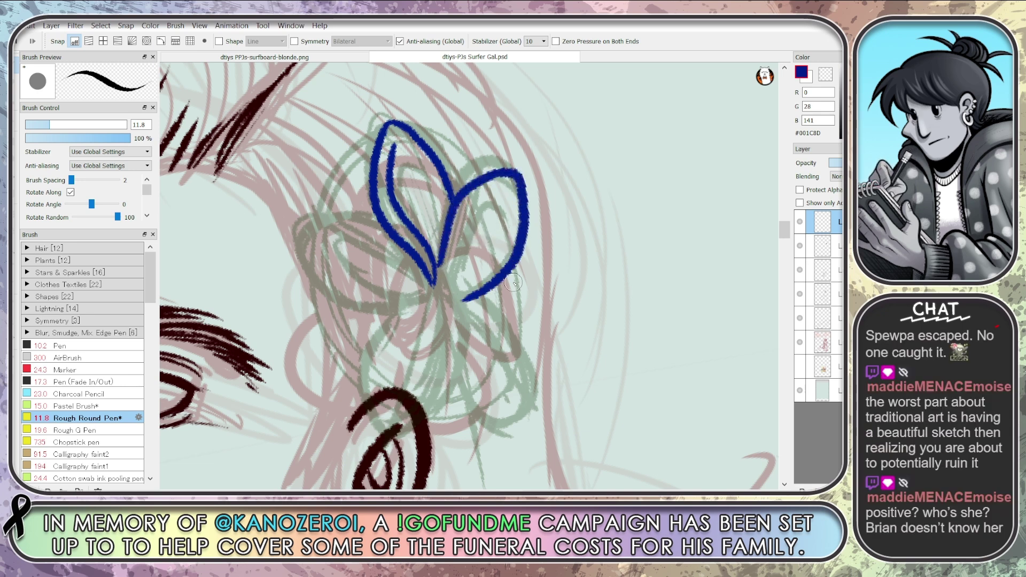
pyautogui.hotkey('ctrl', 'z')
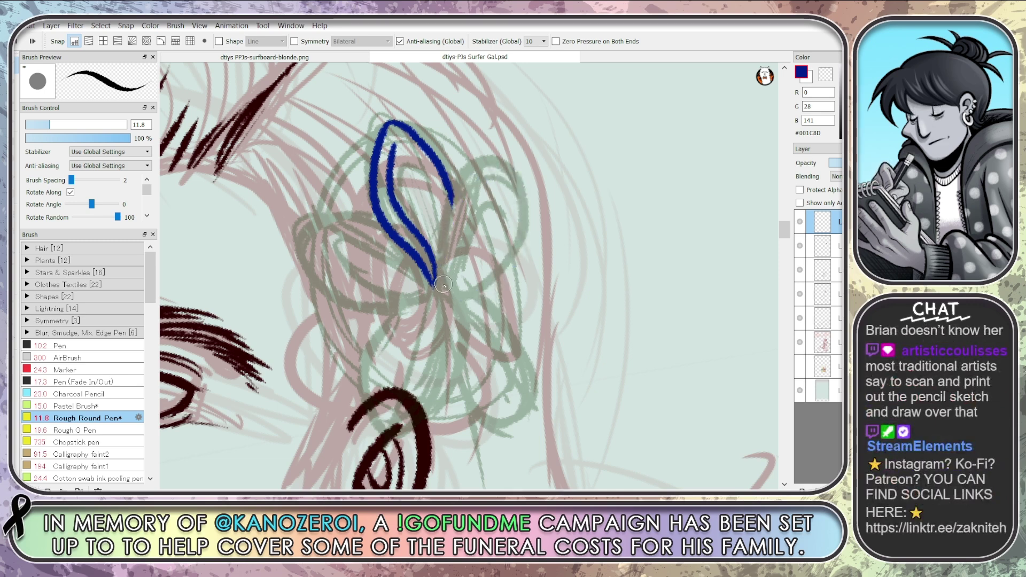
pyautogui.moveTo(439, 280); pyautogui.dragTo(510, 177)
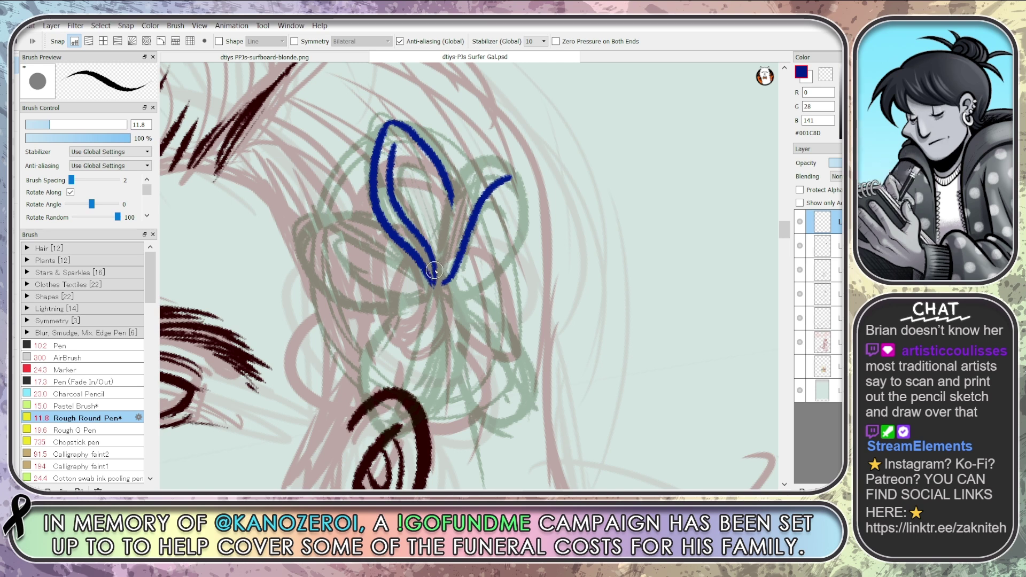
pyautogui.moveTo(434, 270)
pyautogui.mouseDown()
pyautogui.moveTo(471, 192)
pyautogui.moveTo(529, 166)
pyautogui.moveTo(537, 194)
pyautogui.moveTo(487, 275)
pyautogui.moveTo(459, 290)
pyautogui.mouseUp()
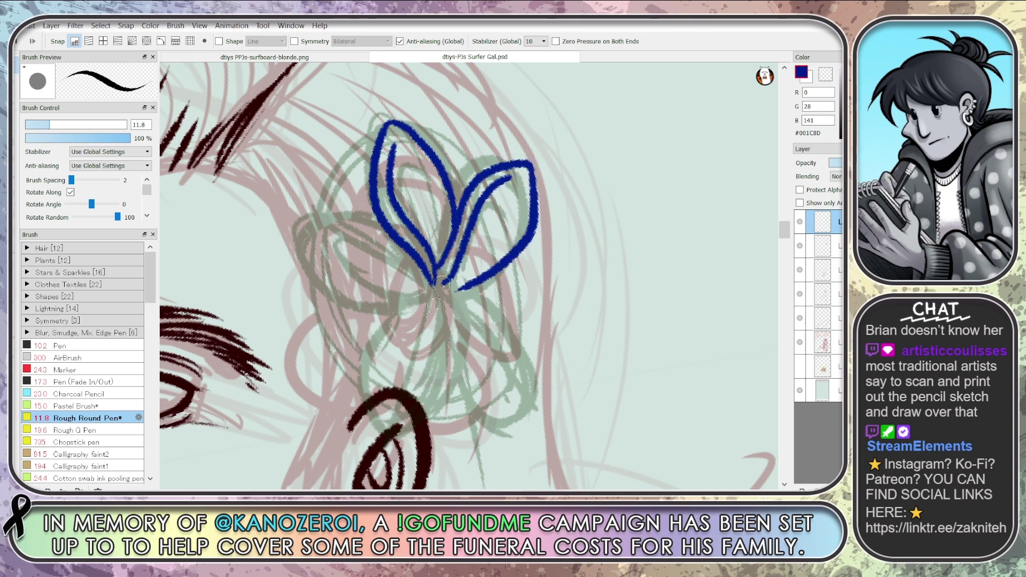
pyautogui.moveTo(508, 179); pyautogui.dragTo(520, 190)
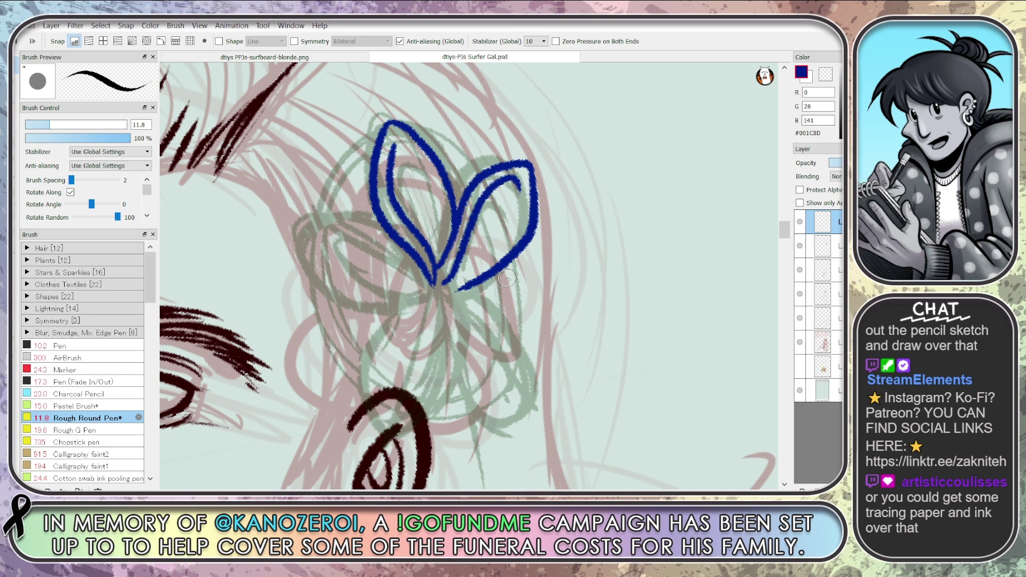
# Refine the inner contour lines into tapered hooks at the tips of both inked petals and thicken the first petal's base at the flower's center
pyautogui.press('e')
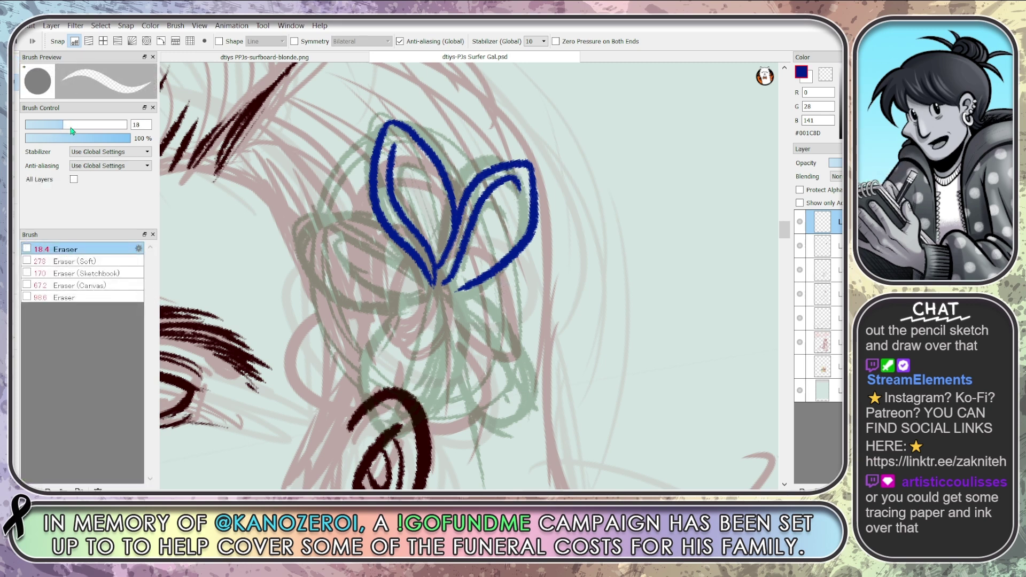
pyautogui.moveTo(497, 177)
pyautogui.mouseDown()
pyautogui.moveTo(518, 179)
pyautogui.moveTo(481, 195)
pyautogui.moveTo(521, 178)
pyautogui.moveTo(509, 234)
pyautogui.mouseUp()
pyautogui.press('e')
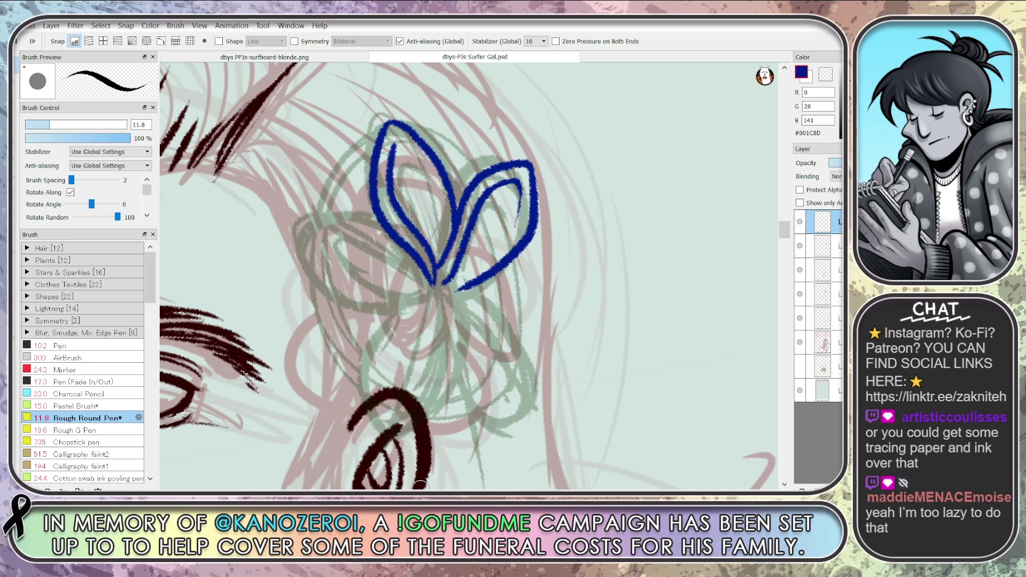
pyautogui.moveTo(395, 142); pyautogui.dragTo(410, 154)
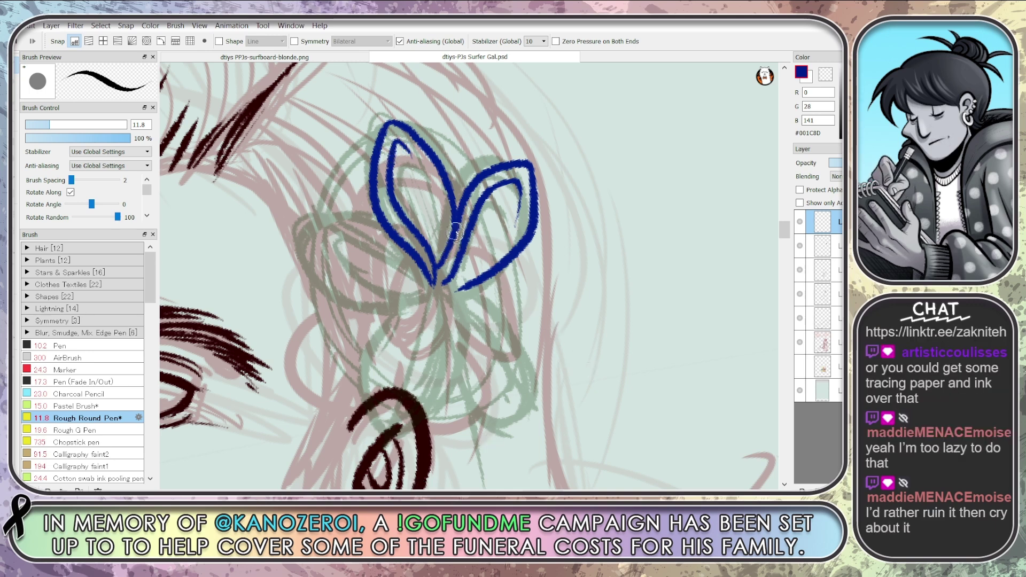
pyautogui.moveTo(449, 247); pyautogui.dragTo(435, 273)
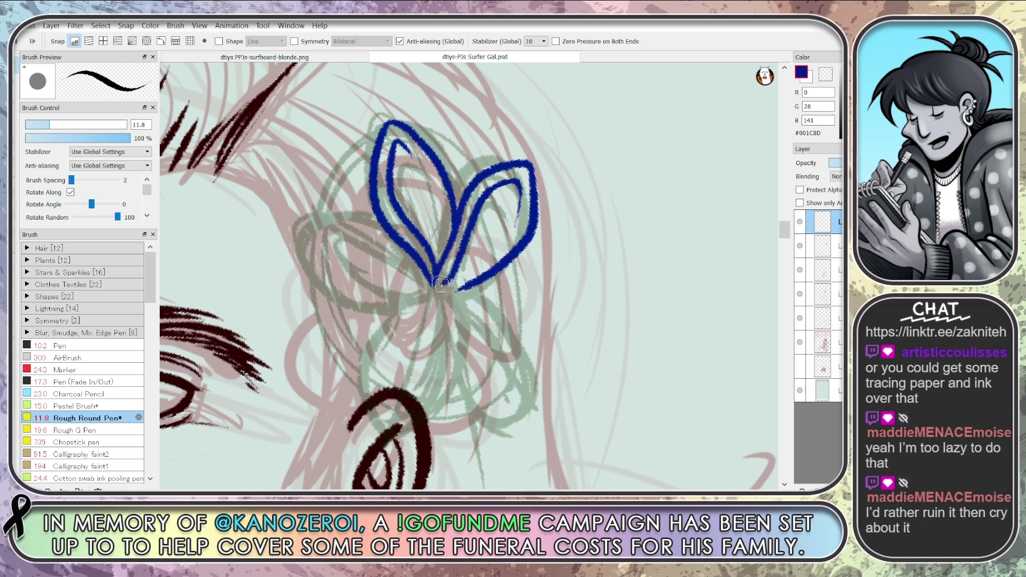
pyautogui.moveTo(439, 283)
pyautogui.mouseDown()
pyautogui.moveTo(473, 297)
pyautogui.moveTo(510, 339)
pyautogui.moveTo(526, 425)
pyautogui.mouseUp()
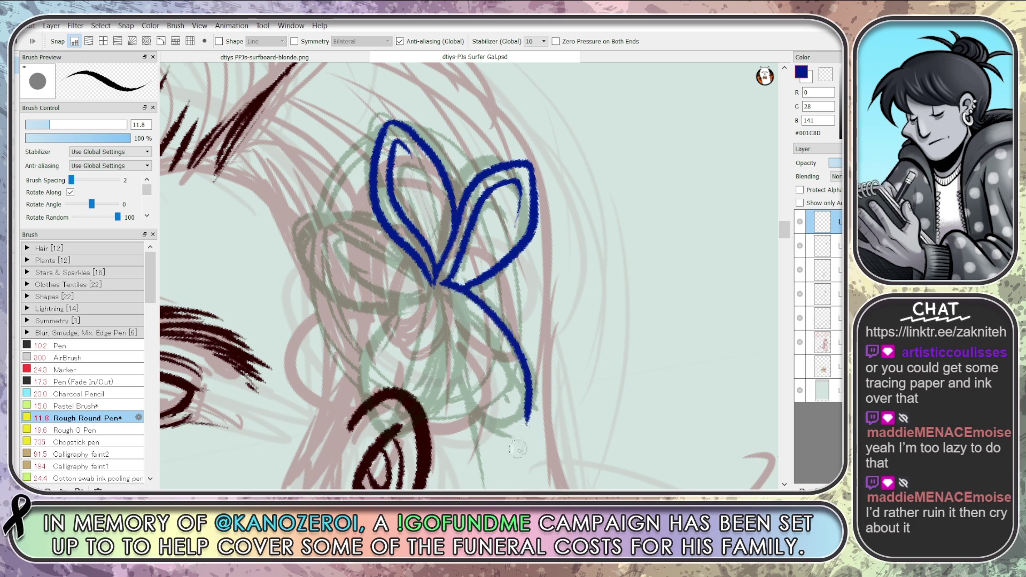
pyautogui.moveTo(438, 291)
pyautogui.mouseDown()
pyautogui.moveTo(450, 386)
pyautogui.moveTo(486, 424)
pyautogui.moveTo(529, 409)
pyautogui.mouseUp()
pyautogui.moveTo(452, 304); pyautogui.dragTo(508, 399)
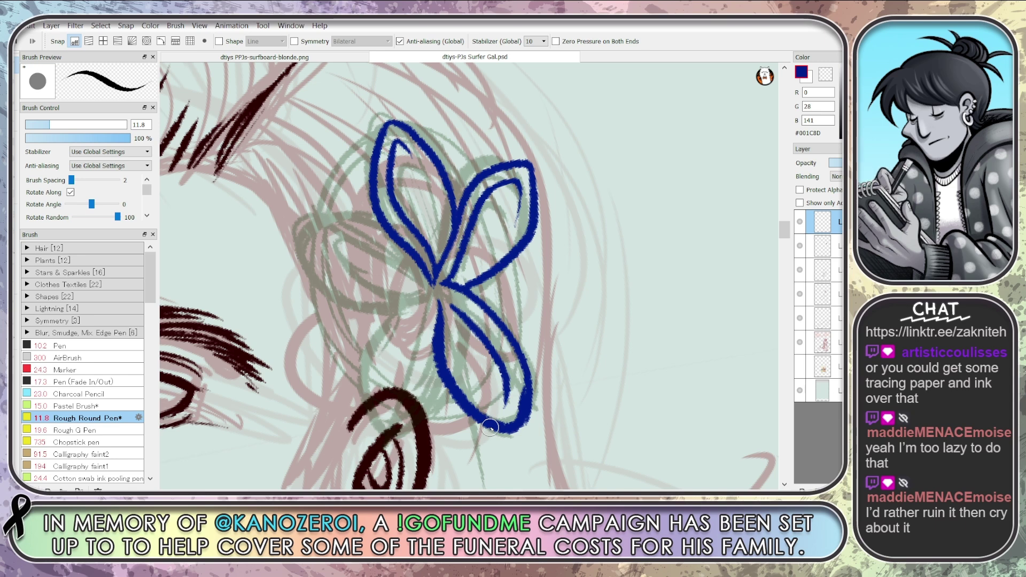
pyautogui.hotkey('ctrl', 'z')
pyautogui.hotkey('ctrl', 'z')
pyautogui.hotkey('ctrl', 'z')
pyautogui.hotkey('ctrl', 'z')
# Ink the flower's lower-right and lower-left petals in blue, each with a pointed tip and an inner contour line
pyautogui.moveTo(437, 284)
pyautogui.mouseDown()
pyautogui.moveTo(480, 301)
pyautogui.moveTo(512, 337)
pyautogui.moveTo(534, 419)
pyautogui.mouseUp()
pyautogui.moveTo(444, 318)
pyautogui.mouseDown()
pyautogui.moveTo(456, 391)
pyautogui.moveTo(499, 425)
pyautogui.moveTo(534, 394)
pyautogui.mouseUp()
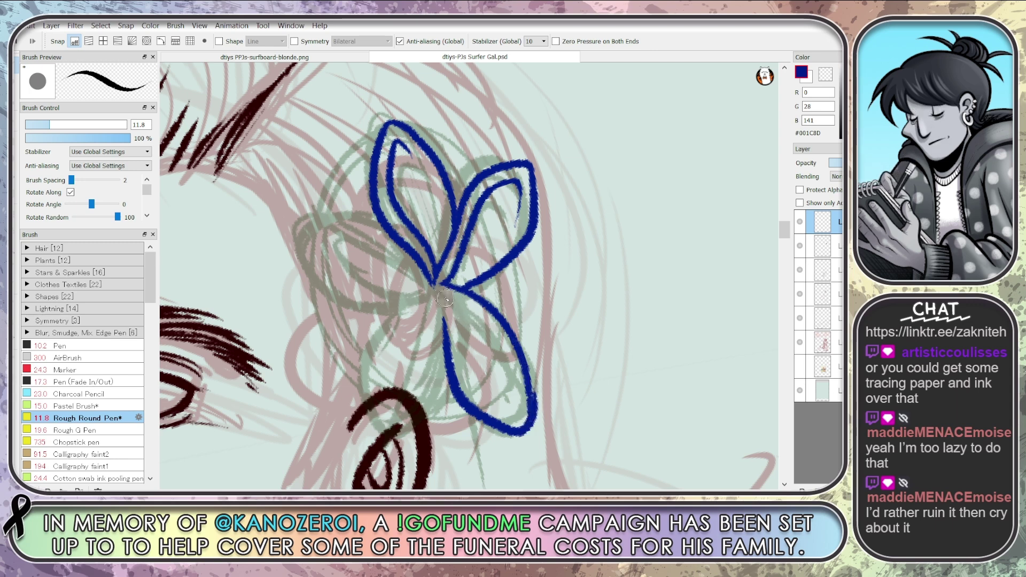
pyautogui.moveTo(445, 300)
pyautogui.mouseDown()
pyautogui.moveTo(512, 375)
pyautogui.moveTo(519, 409)
pyautogui.mouseUp()
pyautogui.hotkey('ctrl', 'z')
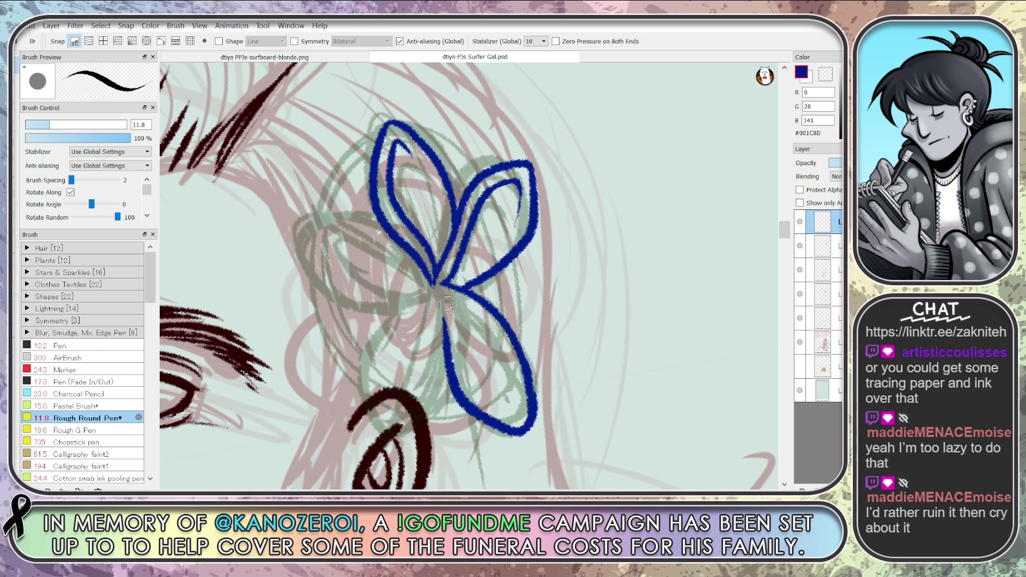
pyautogui.moveTo(446, 303)
pyautogui.mouseDown()
pyautogui.moveTo(505, 363)
pyautogui.moveTo(514, 412)
pyautogui.mouseUp()
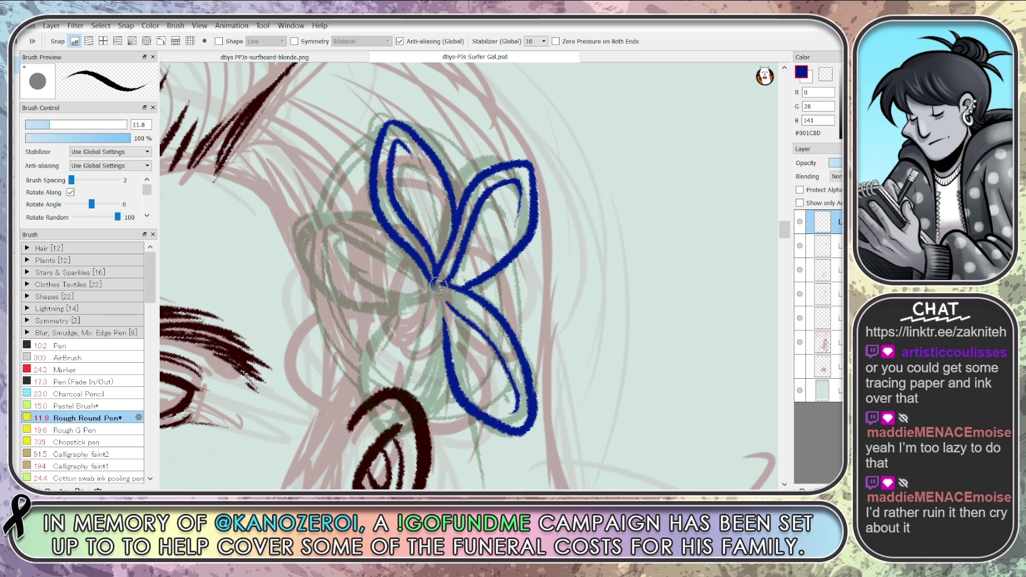
pyautogui.moveTo(440, 306)
pyautogui.mouseDown()
pyautogui.moveTo(447, 334)
pyautogui.moveTo(434, 391)
pyautogui.moveTo(375, 437)
pyautogui.moveTo(374, 335)
pyautogui.moveTo(357, 407)
pyautogui.moveTo(377, 434)
pyautogui.mouseUp()
pyautogui.moveTo(430, 328)
pyautogui.mouseDown()
pyautogui.moveTo(411, 387)
pyautogui.moveTo(368, 411)
pyautogui.mouseUp()
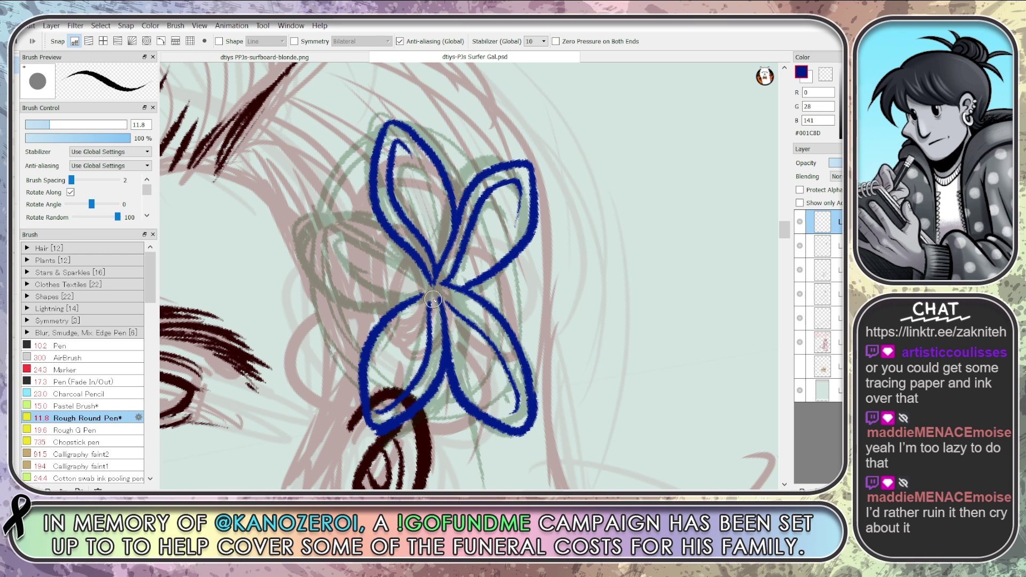
# Ink the flower's fifth, left-hand petal in blue with a pointed tip and a hooked inner contour line, rotating the canvas for the strokes
pyautogui.press('space')
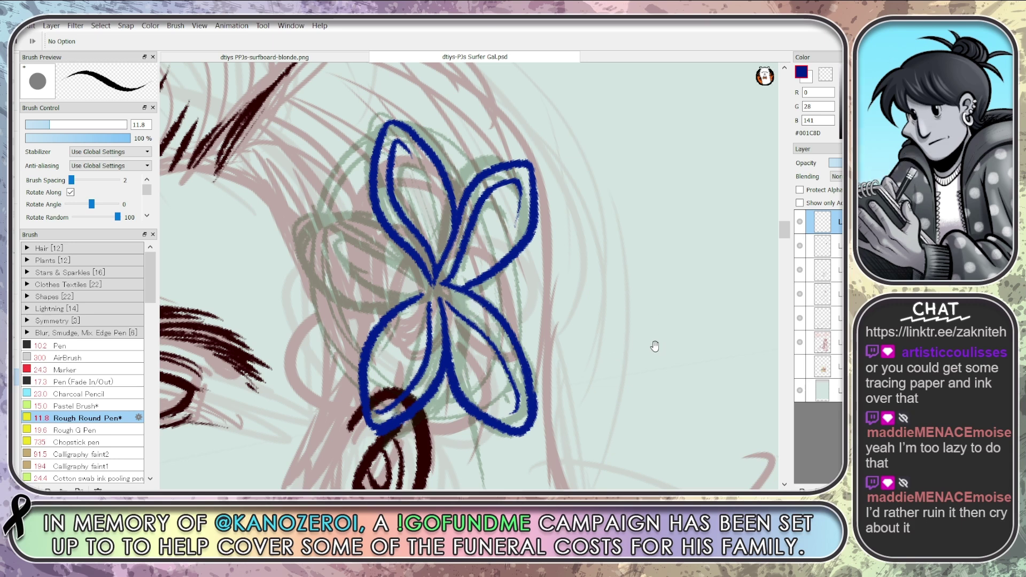
pyautogui.moveTo(622, 374)
pyautogui.mouseDown()
pyautogui.moveTo(569, 416)
pyautogui.moveTo(483, 426)
pyautogui.mouseUp()
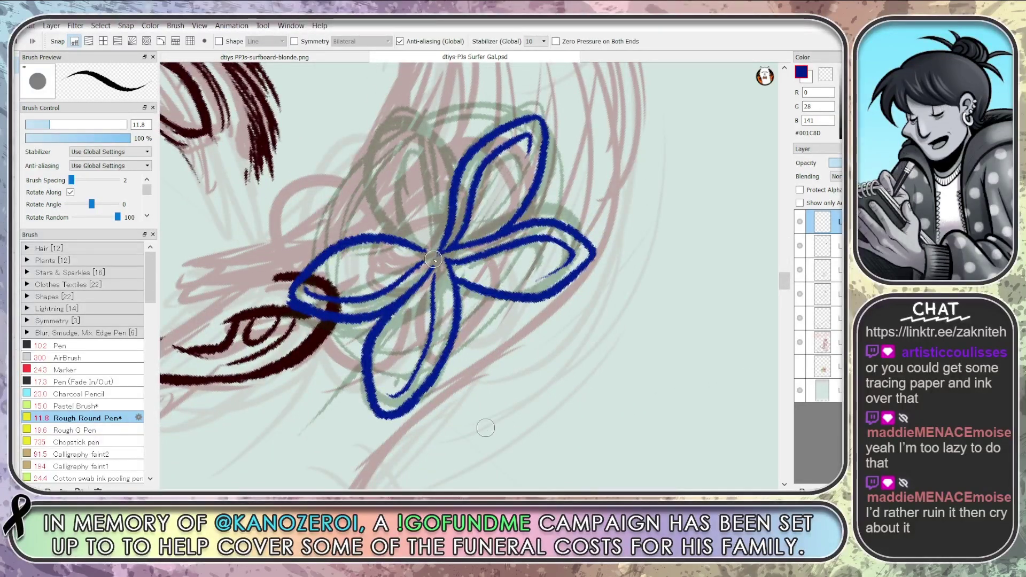
pyautogui.moveTo(439, 260)
pyautogui.mouseDown()
pyautogui.moveTo(390, 223)
pyautogui.moveTo(374, 182)
pyautogui.moveTo(381, 130)
pyautogui.moveTo(398, 114)
pyautogui.moveTo(430, 148)
pyautogui.moveTo(450, 219)
pyautogui.moveTo(436, 262)
pyautogui.moveTo(392, 179)
pyautogui.moveTo(398, 143)
pyautogui.mouseUp()
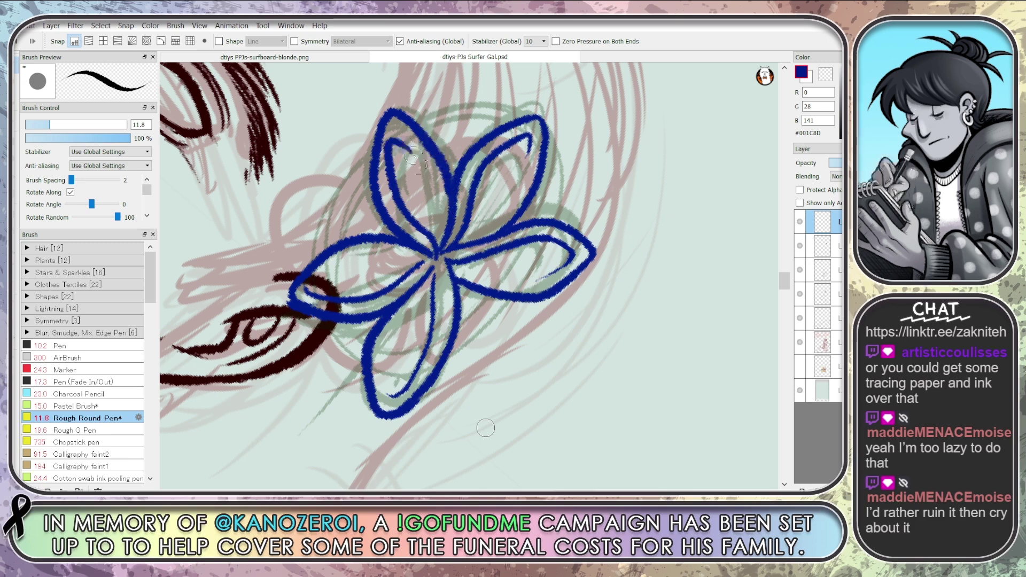
pyautogui.hotkey('ctrl', 'z')
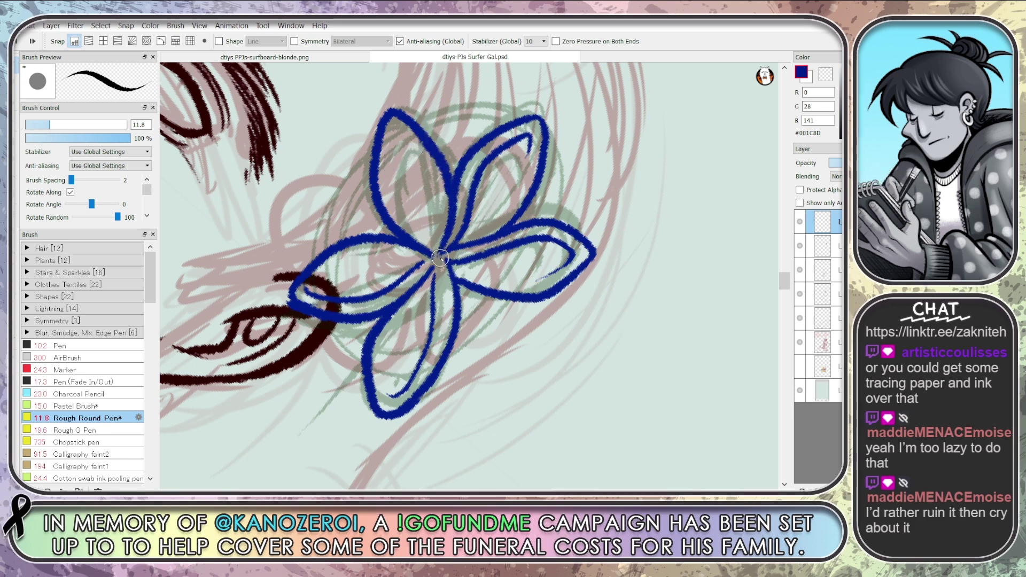
pyautogui.moveTo(436, 255)
pyautogui.mouseDown()
pyautogui.moveTo(404, 205)
pyautogui.moveTo(393, 149)
pyautogui.moveTo(452, 211)
pyautogui.mouseUp()
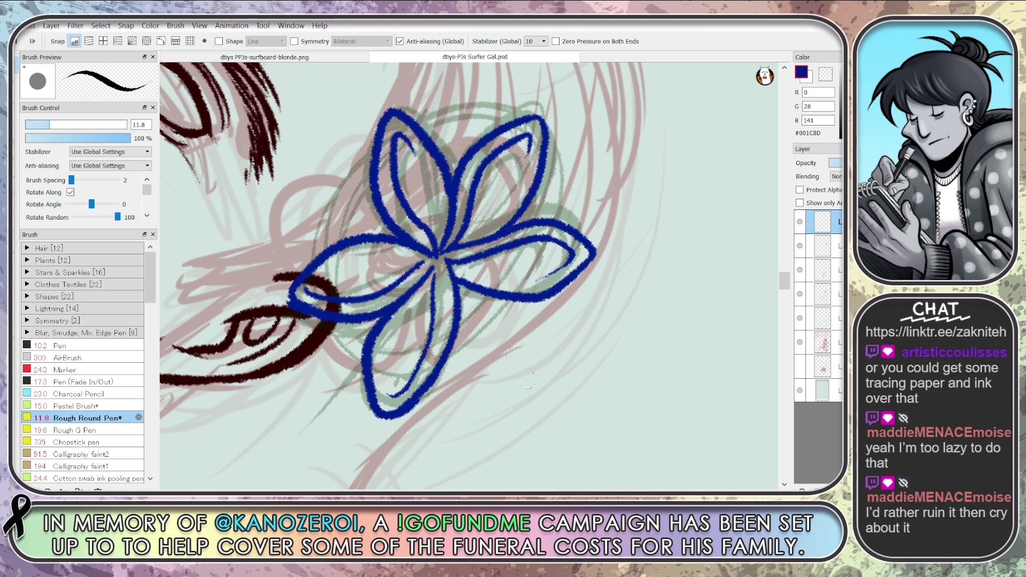
pyautogui.hotkey('ctrl', 'z')
pyautogui.moveTo(436, 263); pyautogui.dragTo(388, 155)
pyautogui.hotkey('ctrl', 'z')
pyautogui.moveTo(436, 264)
pyautogui.mouseDown()
pyautogui.moveTo(397, 197)
pyautogui.moveTo(431, 185)
pyautogui.mouseUp()
pyautogui.hotkey('ctrl', 'z')
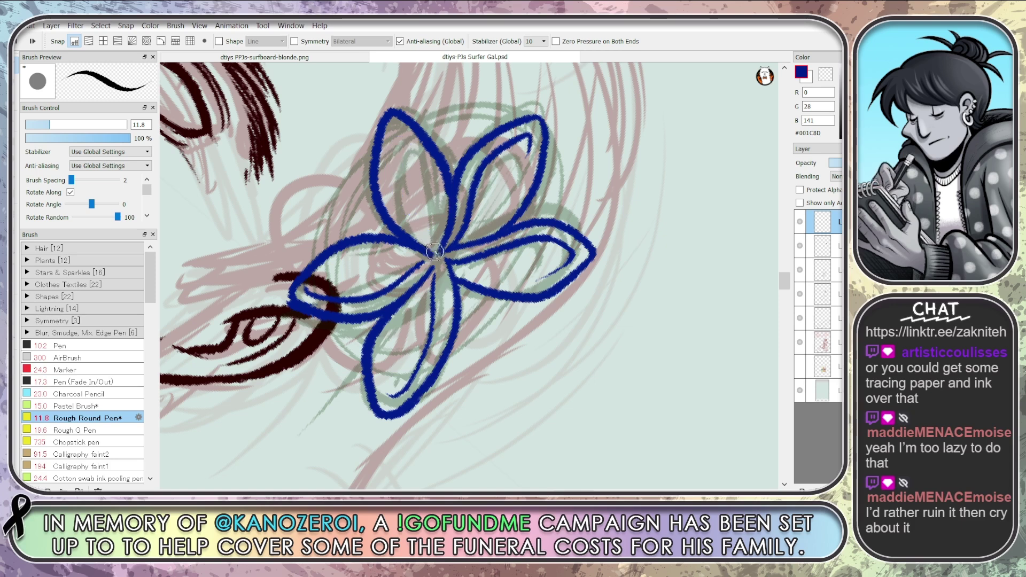
pyautogui.moveTo(434, 251)
pyautogui.mouseDown()
pyautogui.moveTo(398, 199)
pyautogui.moveTo(394, 135)
pyautogui.moveTo(428, 183)
pyautogui.mouseUp()
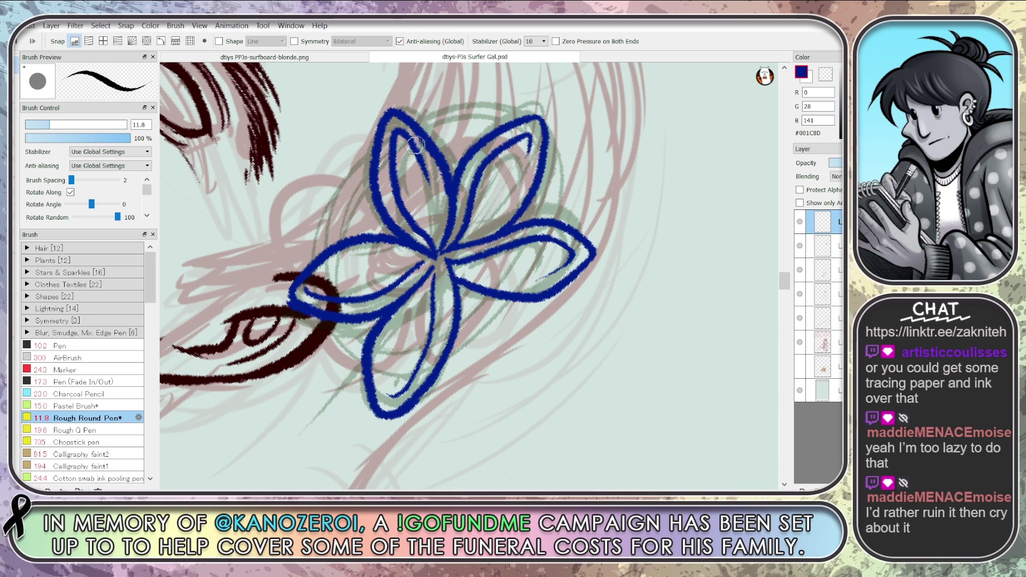
# Clean up the flower's center with the eraser and extend the petals' inner contour lines into it using the Rough Round Pen at 8.8
pyautogui.click(41, 127)
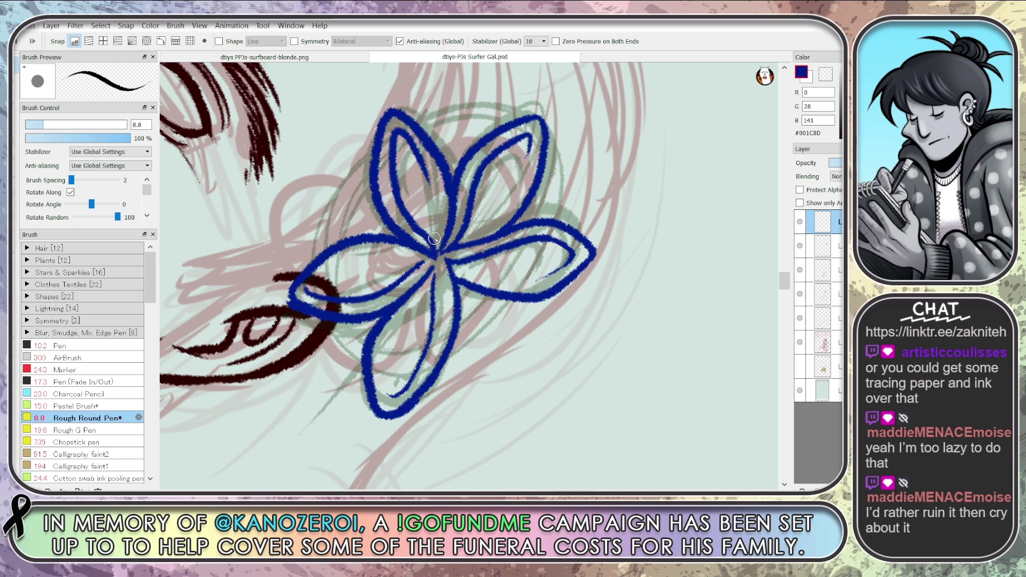
pyautogui.press('e')
pyautogui.click(46, 125)
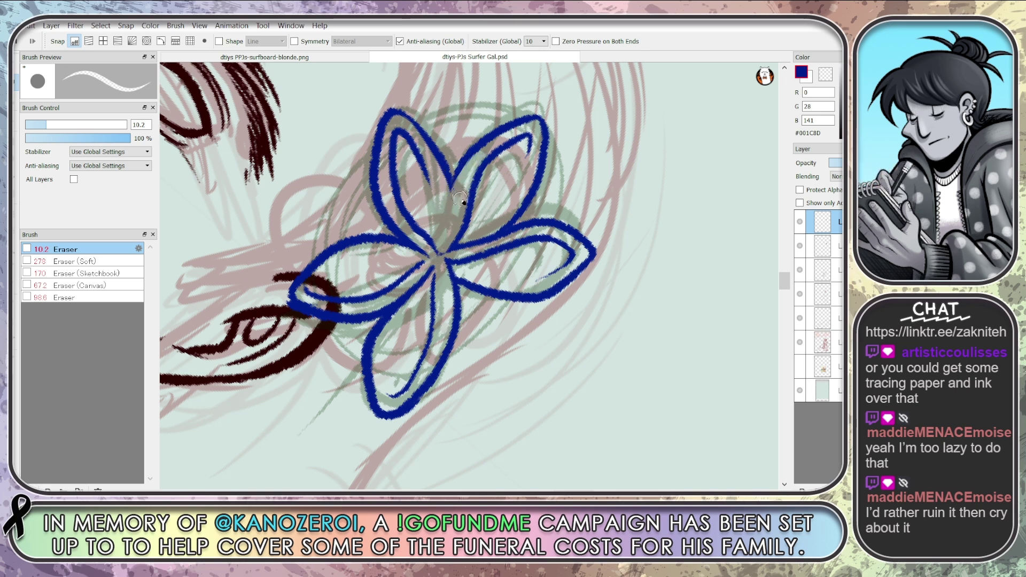
pyautogui.press('b')
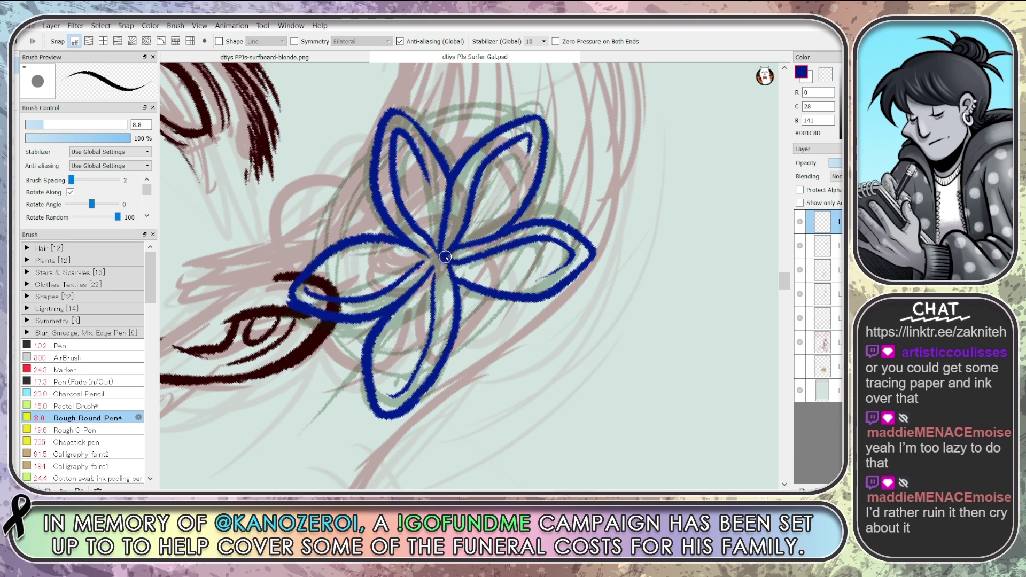
pyautogui.moveTo(445, 252)
pyautogui.mouseDown()
pyautogui.moveTo(430, 340)
pyautogui.moveTo(396, 394)
pyautogui.mouseUp()
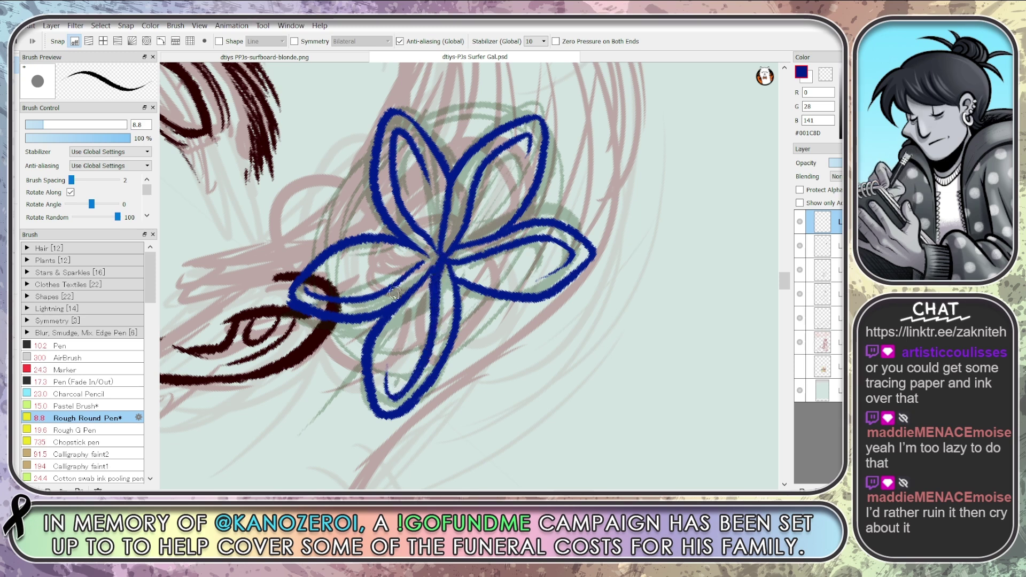
pyautogui.moveTo(307, 292)
pyautogui.mouseDown()
pyautogui.moveTo(345, 300)
pyautogui.moveTo(445, 259)
pyautogui.mouseUp()
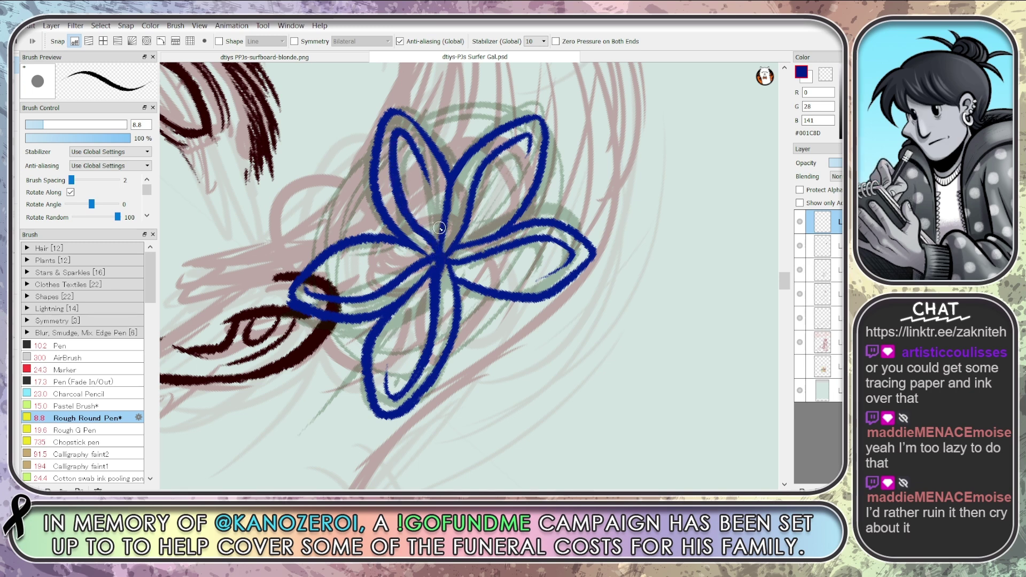
# Mesh-transform the flower line art to shorten the bottom petal and shift it slightly toward the right-hand petal
pyautogui.hotkey('ctrl', 't')
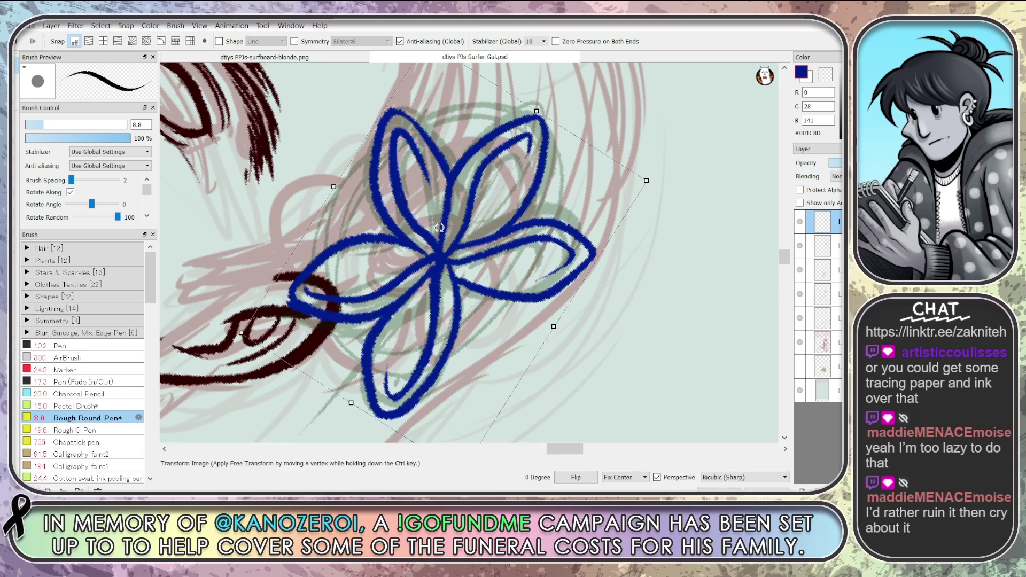
pyautogui.press('Escape')
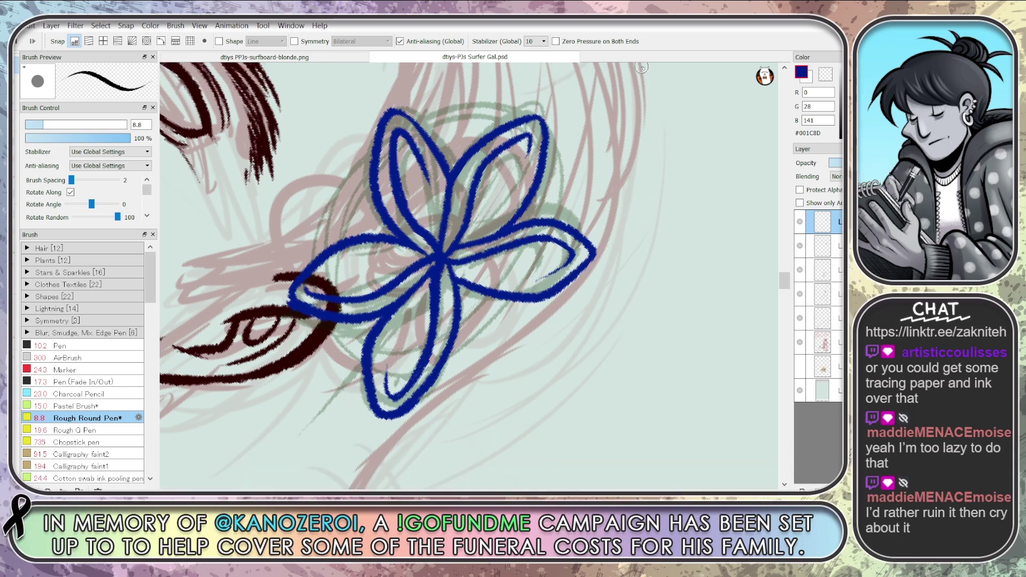
pyautogui.press('m')
pyautogui.click(674, 41)
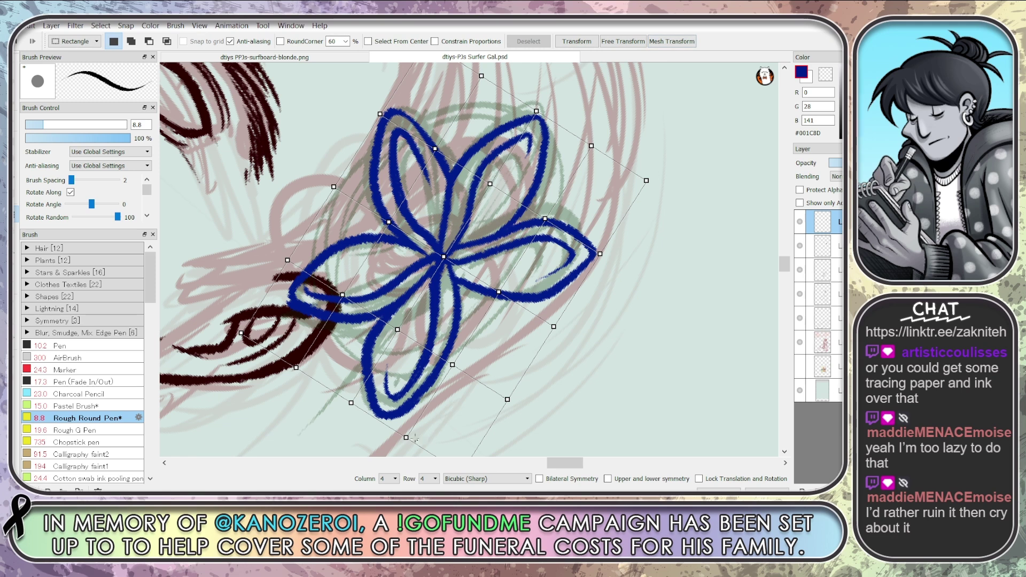
pyautogui.moveTo(407, 438); pyautogui.dragTo(409, 430)
pyautogui.moveTo(453, 364); pyautogui.dragTo(456, 359)
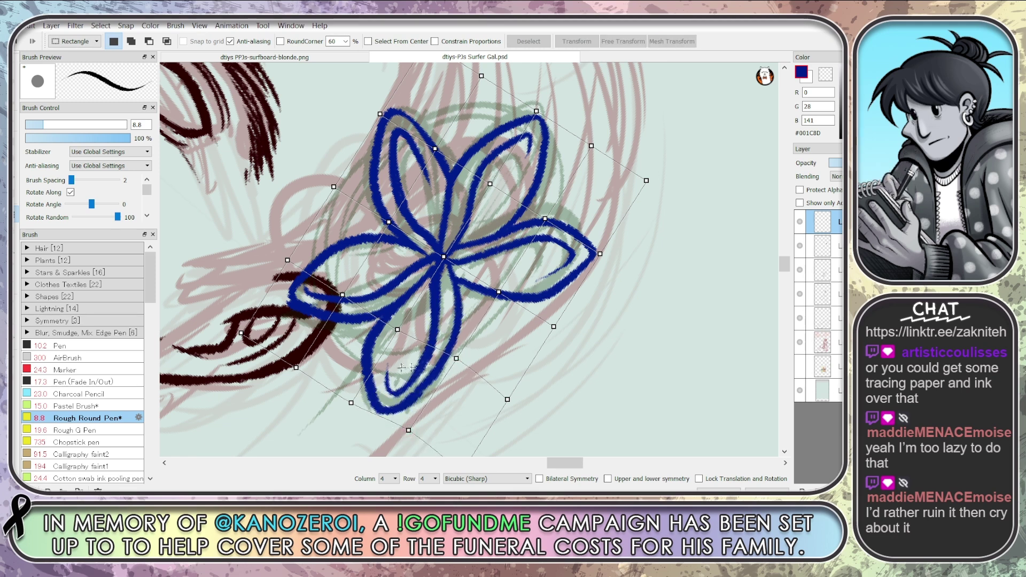
pyautogui.moveTo(351, 402); pyautogui.dragTo(356, 399)
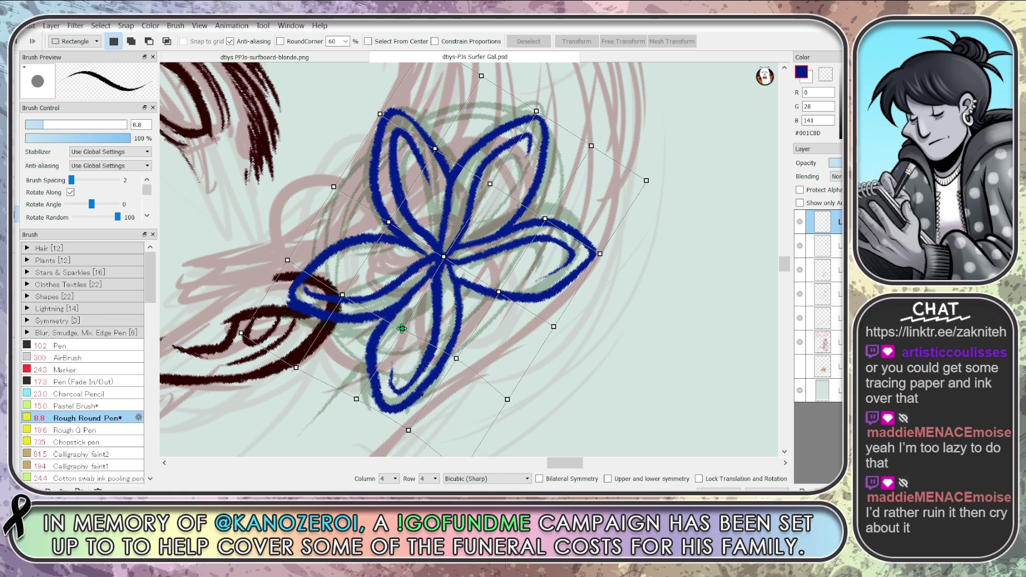
pyautogui.moveTo(402, 329); pyautogui.dragTo(402, 328)
pyautogui.moveTo(457, 360); pyautogui.dragTo(462, 358)
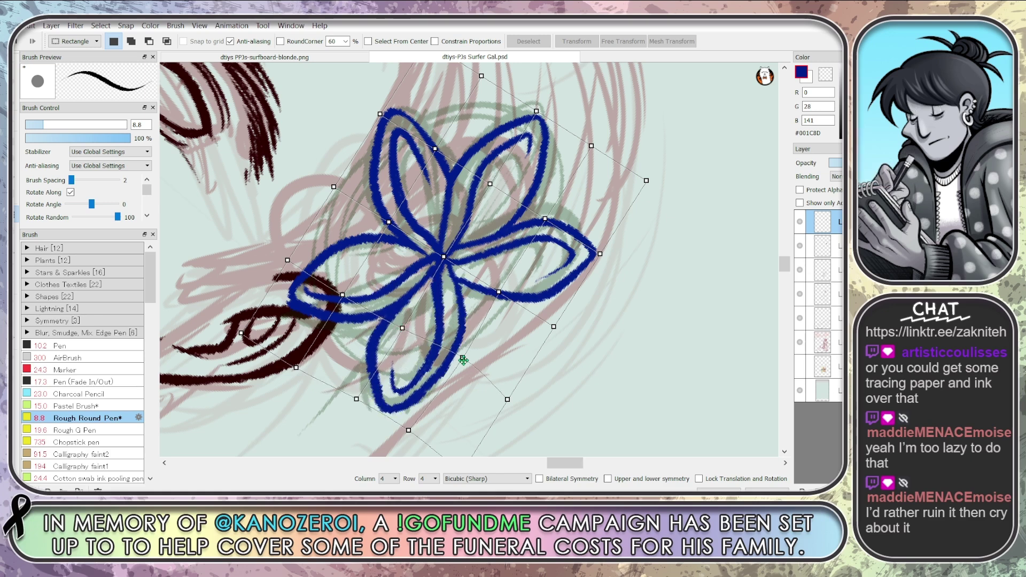
pyautogui.moveTo(390, 420); pyautogui.dragTo(417, 427)
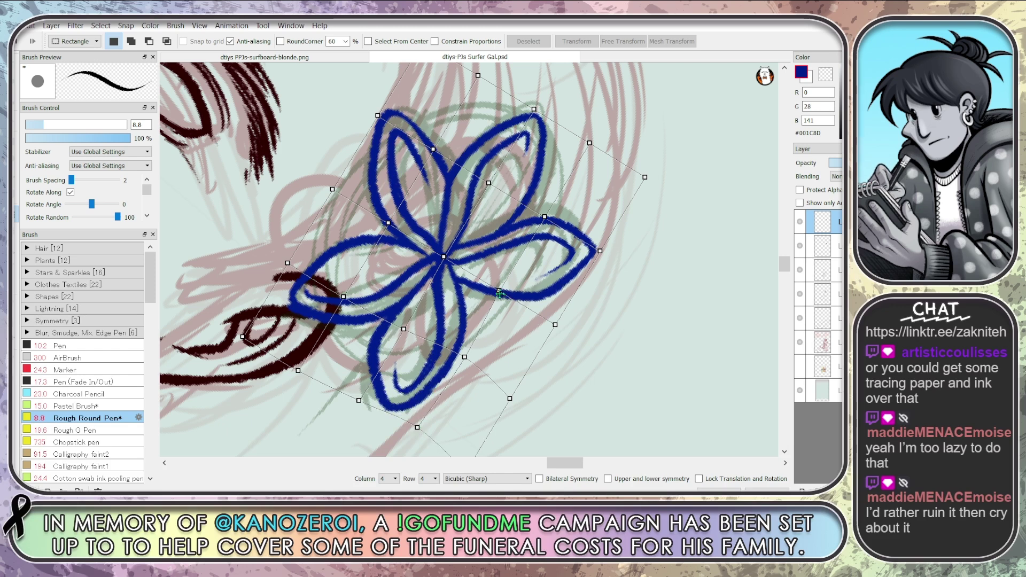
# Pull the right-hand petal's tip inward and its lower edge down with the mesh, and apply the transform
pyautogui.moveTo(499, 291); pyautogui.dragTo(496, 298)
pyautogui.moveTo(600, 251); pyautogui.dragTo(590, 259)
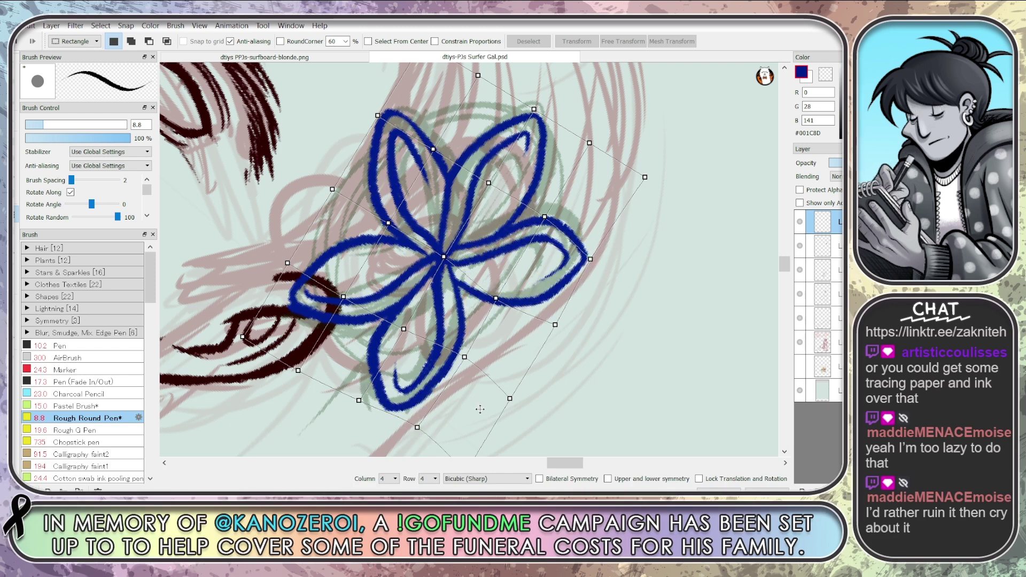
pyautogui.press('Return')
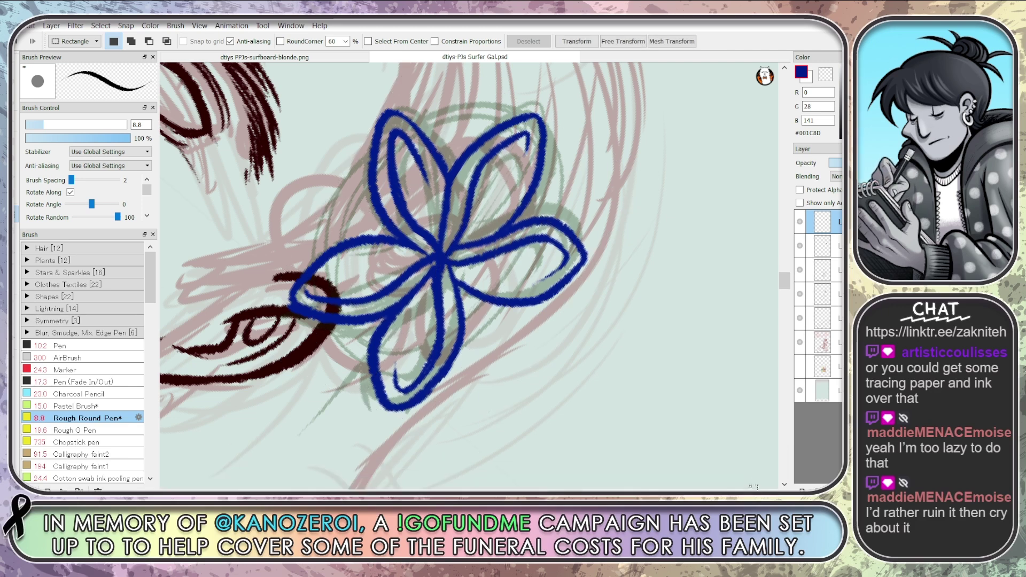
# Rotate the canvas back upright, hide the flower's blue line-art layer and remove its green sketch layer
pyautogui.press('r')
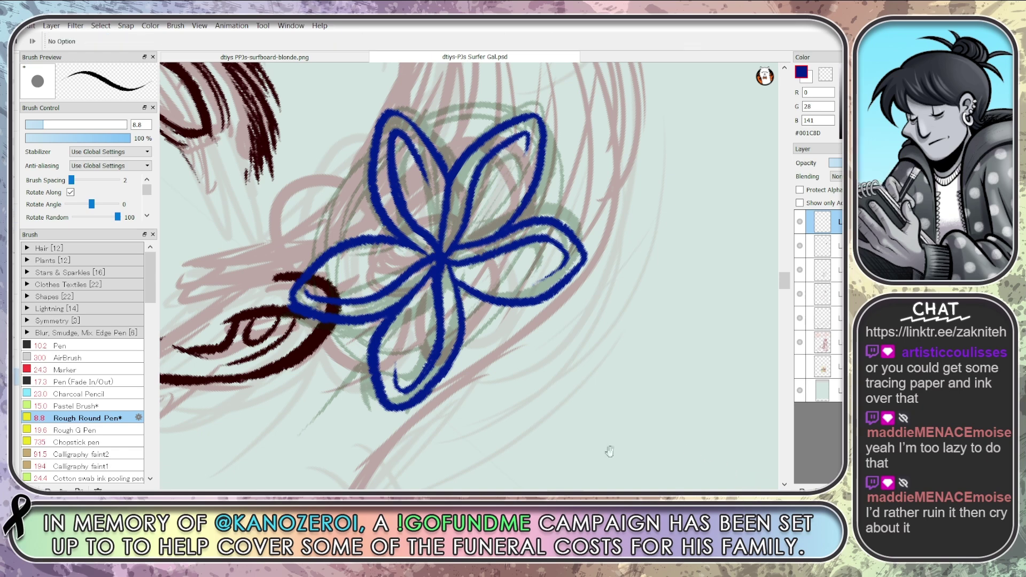
pyautogui.moveTo(609, 453)
pyautogui.mouseDown()
pyautogui.moveTo(621, 355)
pyautogui.moveTo(580, 415)
pyautogui.moveTo(590, 414)
pyautogui.mouseUp()
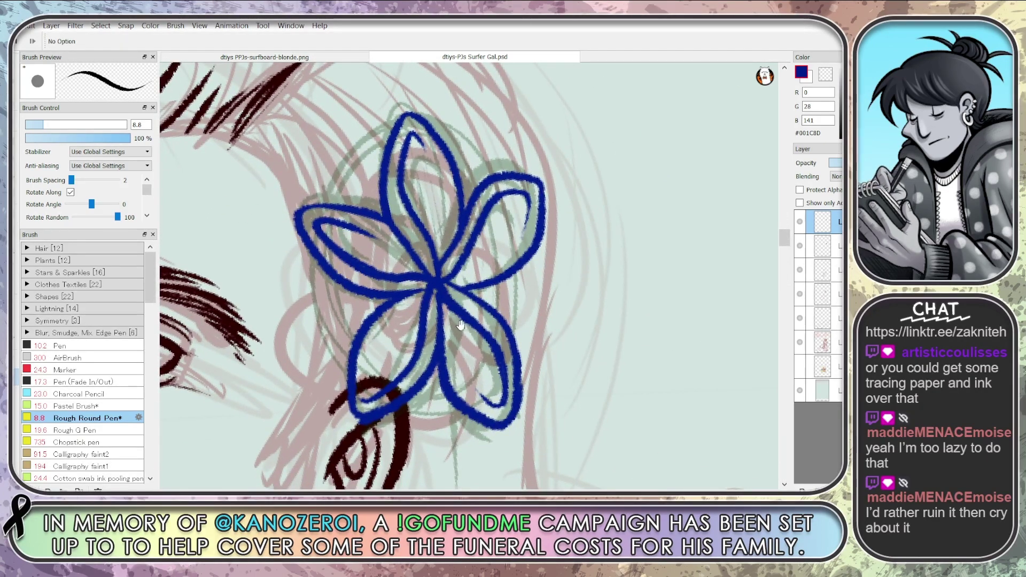
pyautogui.click(800, 221)
pyautogui.click(823, 246)
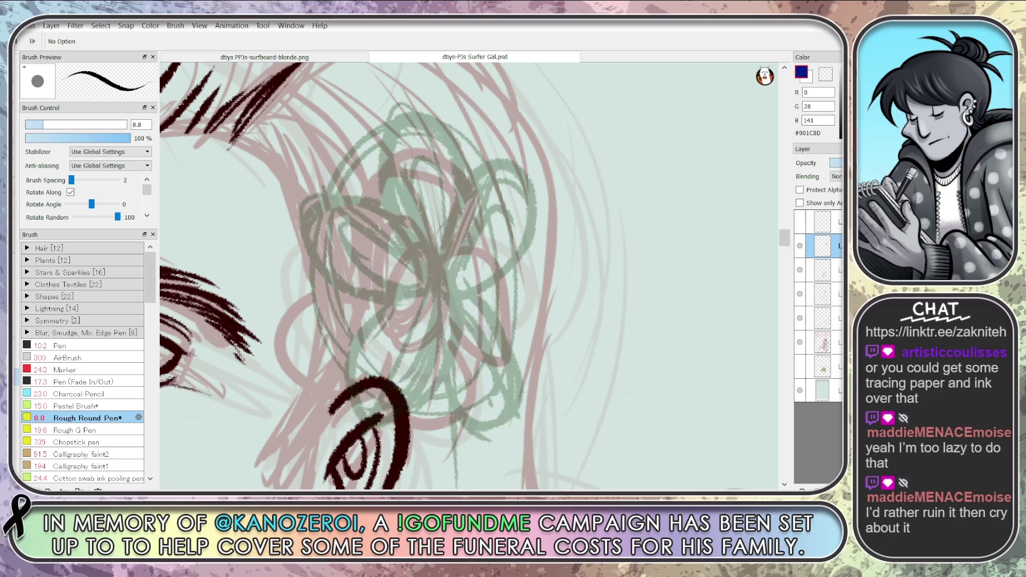
pyautogui.hotkey('ctrl', 'z')
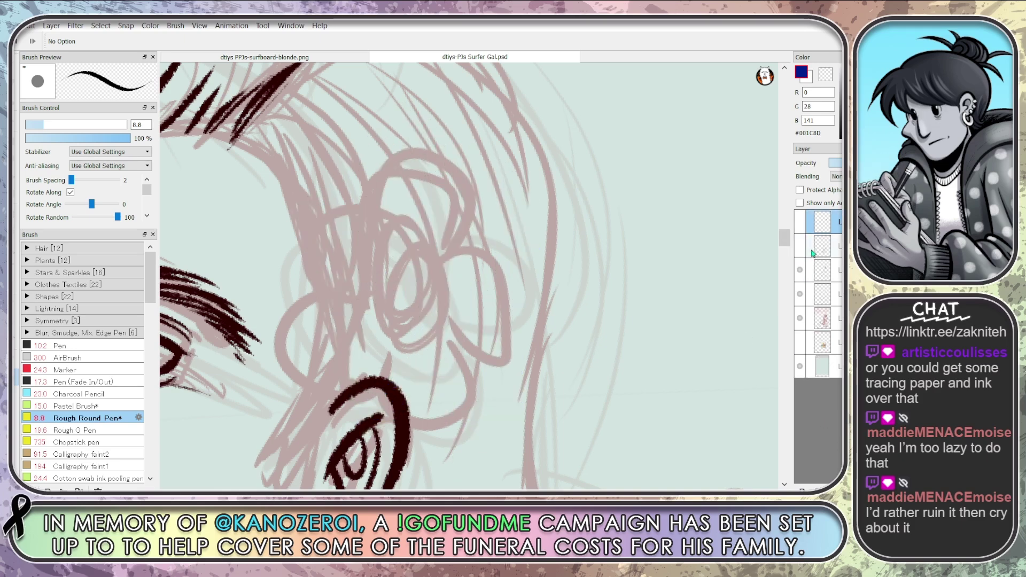
pyautogui.click(799, 245)
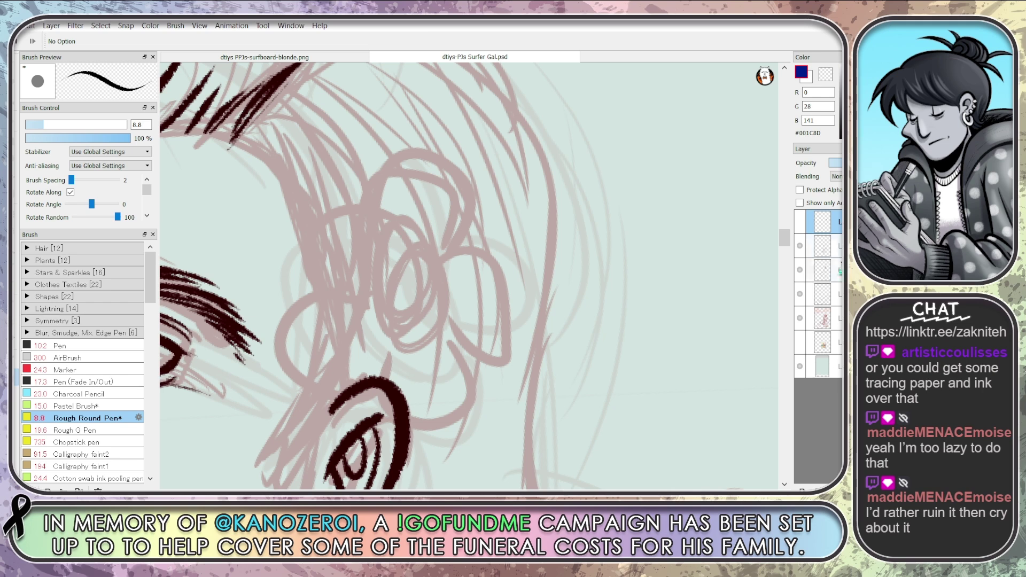
# Add two new layers on top and set the Rough Round Pen to black at size 13.5 for inking the hair
pyautogui.click(802, 490)
pyautogui.click(841, 137)
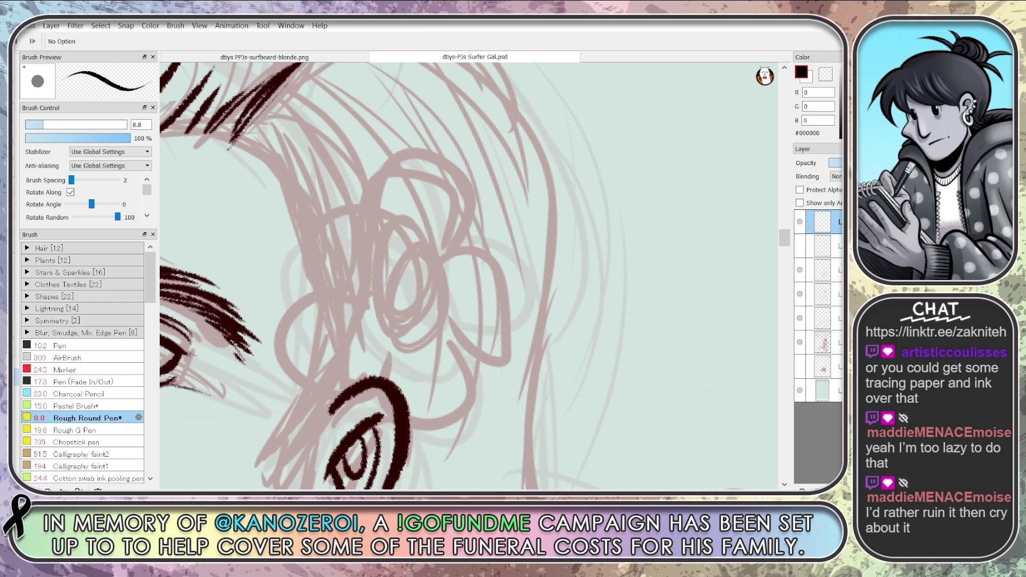
pyautogui.click(805, 487)
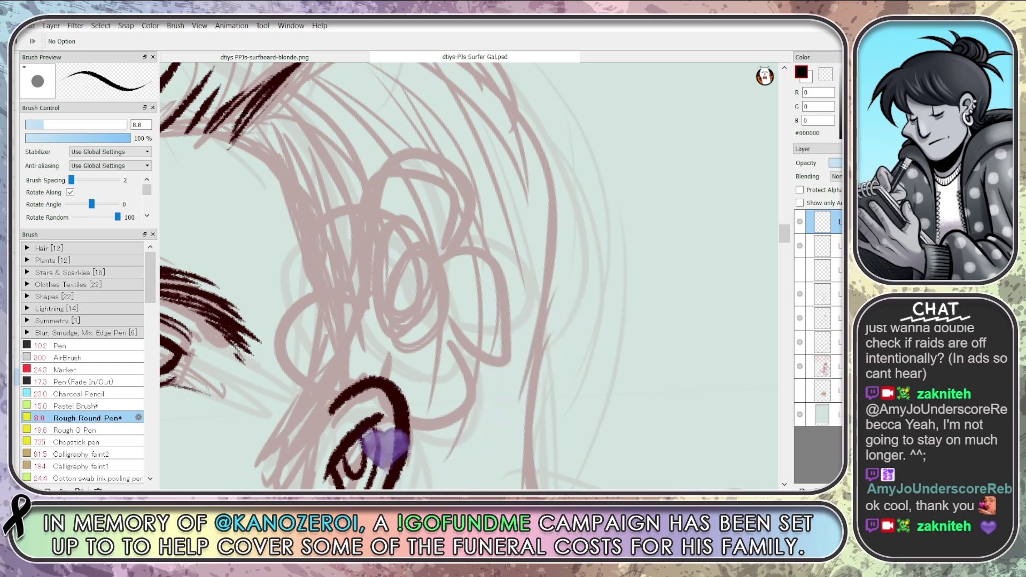
pyautogui.moveTo(240, 278); pyautogui.dragTo(716, 279)
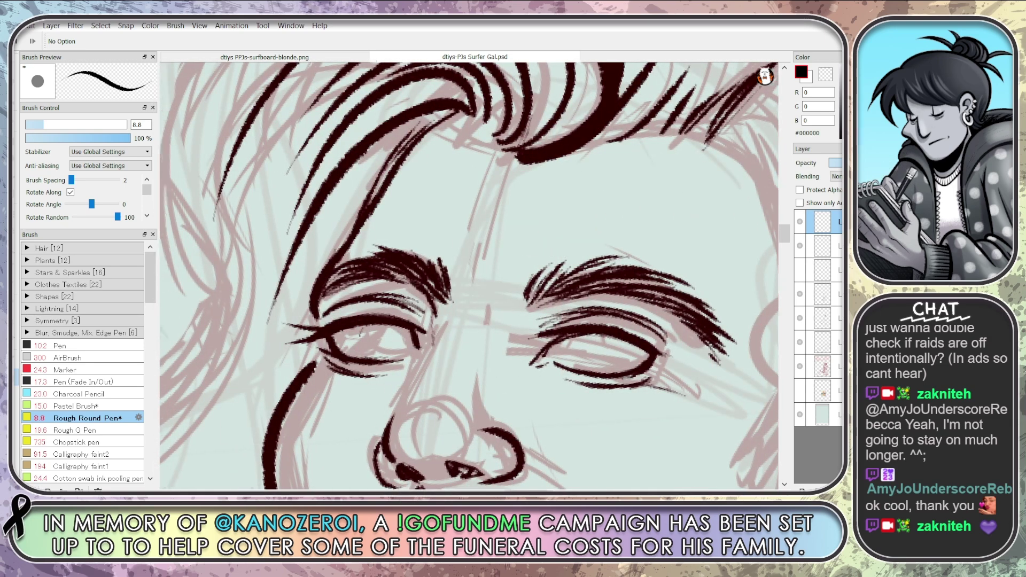
pyautogui.scroll(-5, 517, 366)
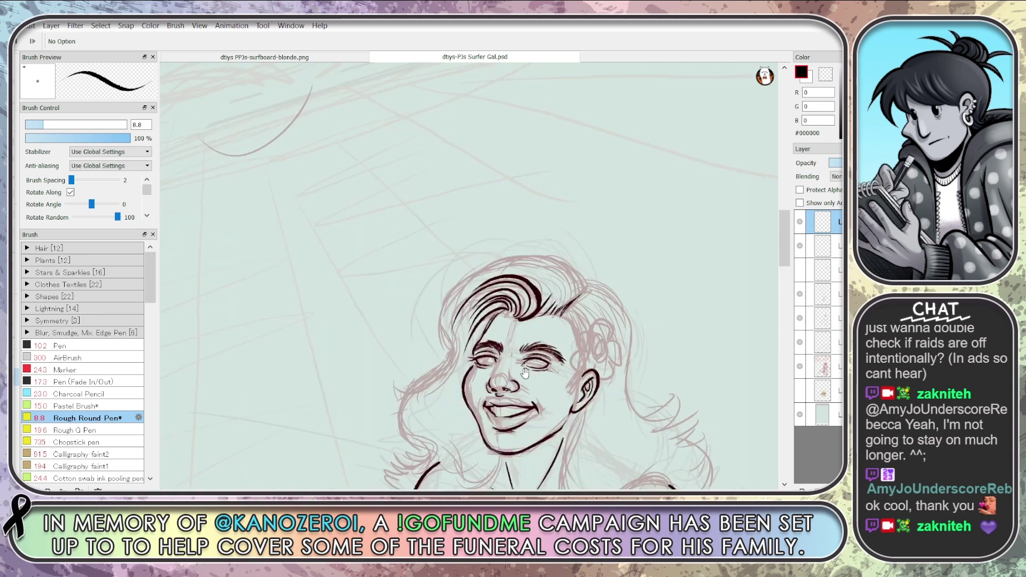
pyautogui.moveTo(540, 391)
pyautogui.mouseDown()
pyautogui.moveTo(526, 329)
pyautogui.moveTo(448, 287)
pyautogui.mouseUp()
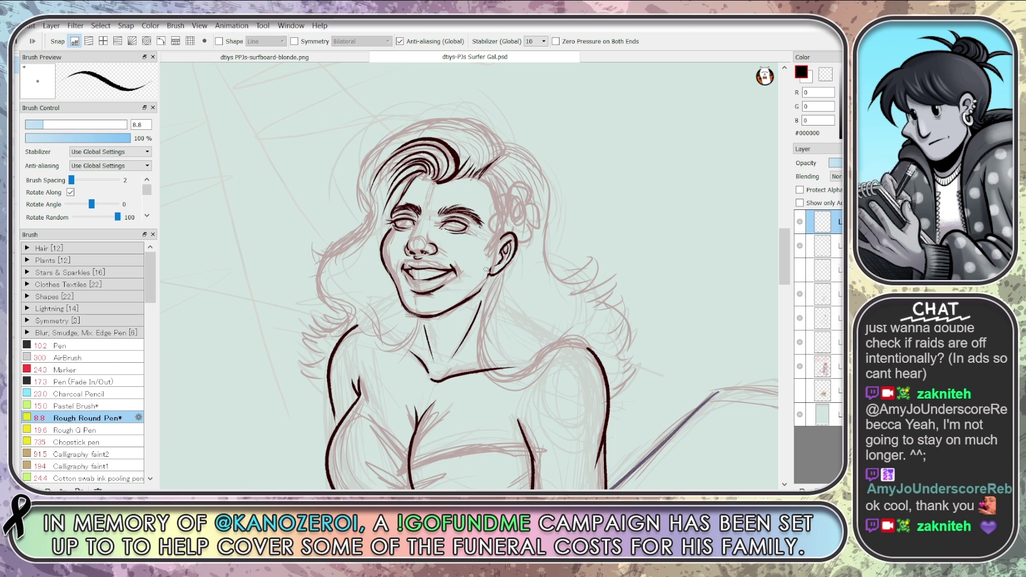
pyautogui.click(57, 127)
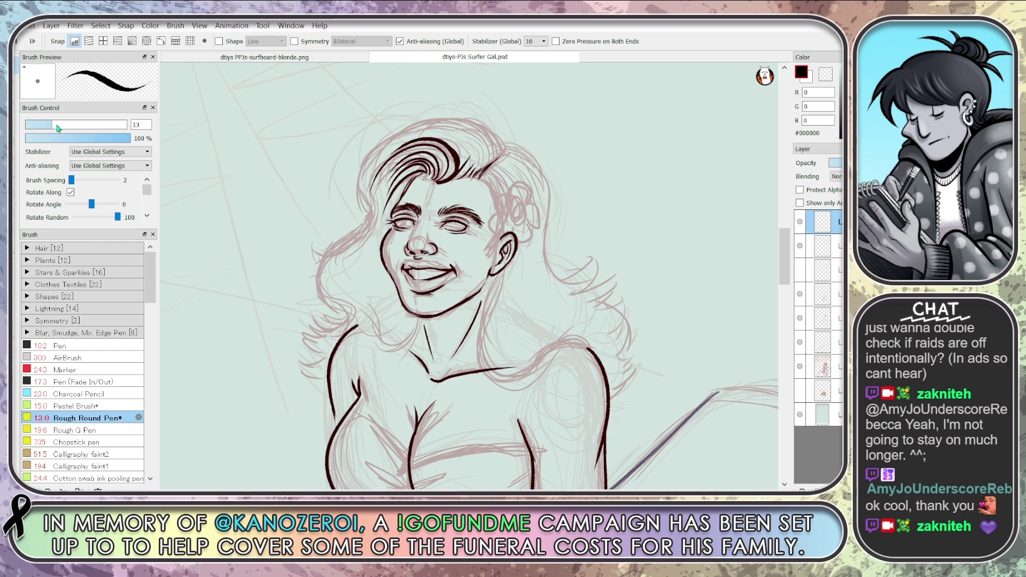
pyautogui.press(']')
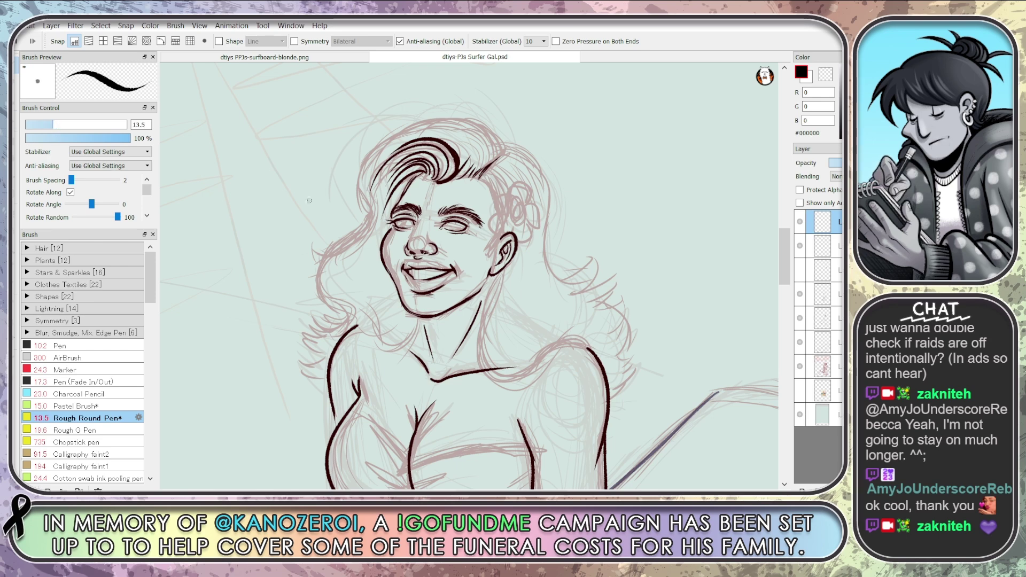
pyautogui.scroll(3, 509, 293)
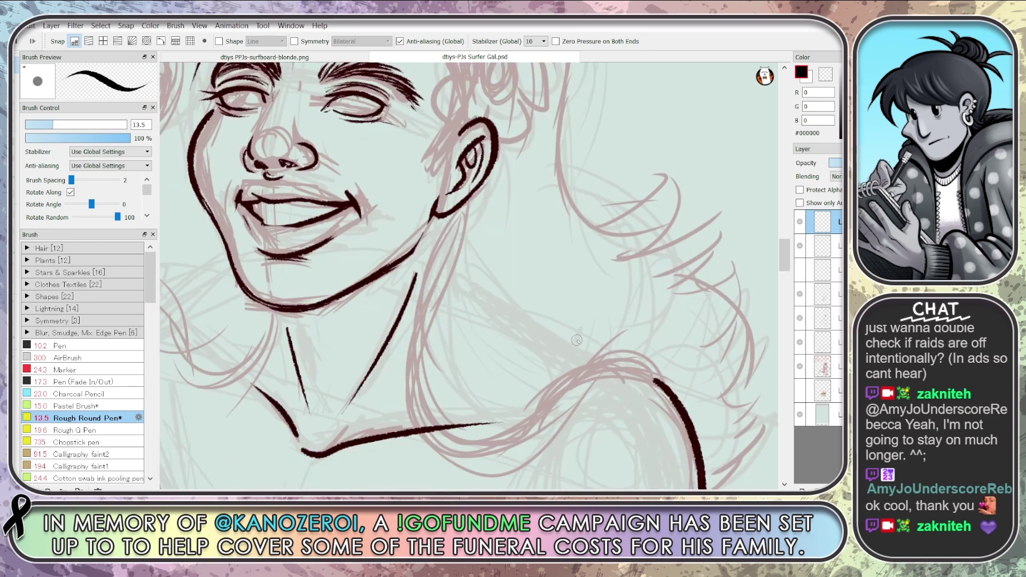
pyautogui.moveTo(452, 199)
pyautogui.mouseDown()
pyautogui.moveTo(421, 333)
pyautogui.moveTo(428, 415)
pyautogui.moveTo(473, 463)
pyautogui.moveTo(540, 439)
pyautogui.moveTo(634, 370)
pyautogui.moveTo(689, 359)
pyautogui.mouseUp()
pyautogui.hotkey('ctrl', 'z')
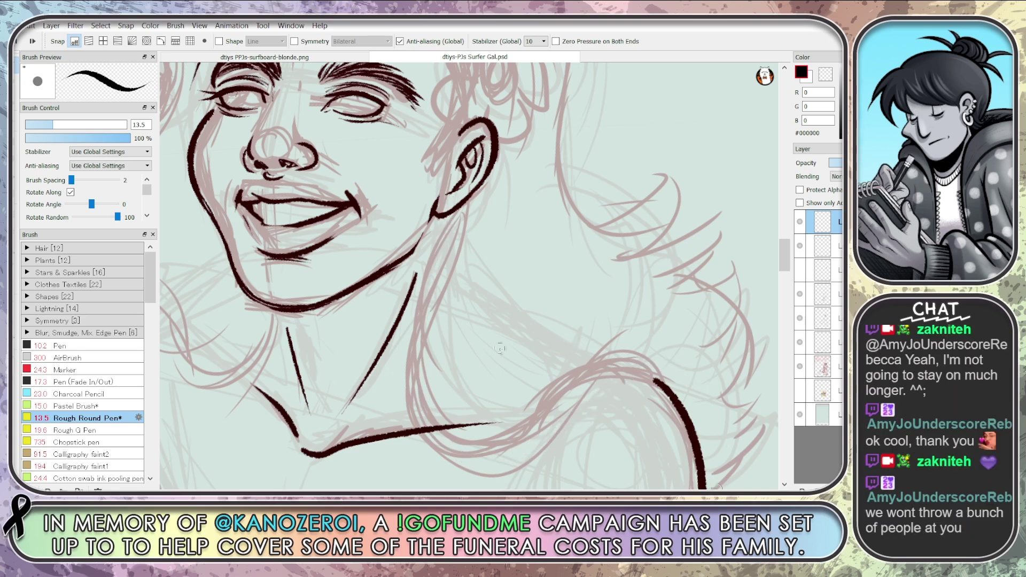
pyautogui.moveTo(453, 199)
pyautogui.mouseDown()
pyautogui.moveTo(430, 454)
pyautogui.moveTo(477, 473)
pyautogui.mouseUp()
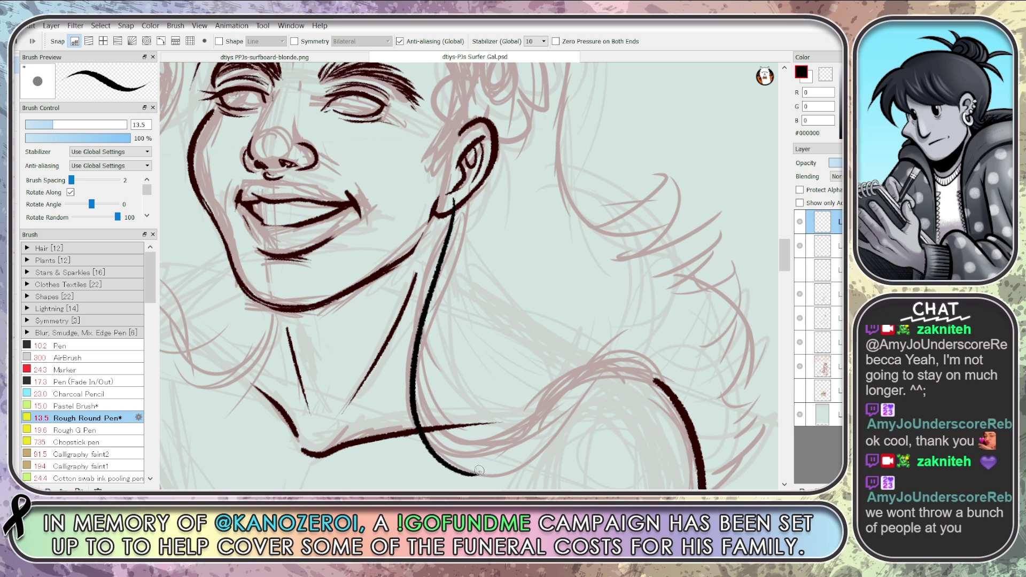
pyautogui.hotkey('ctrl', 'z')
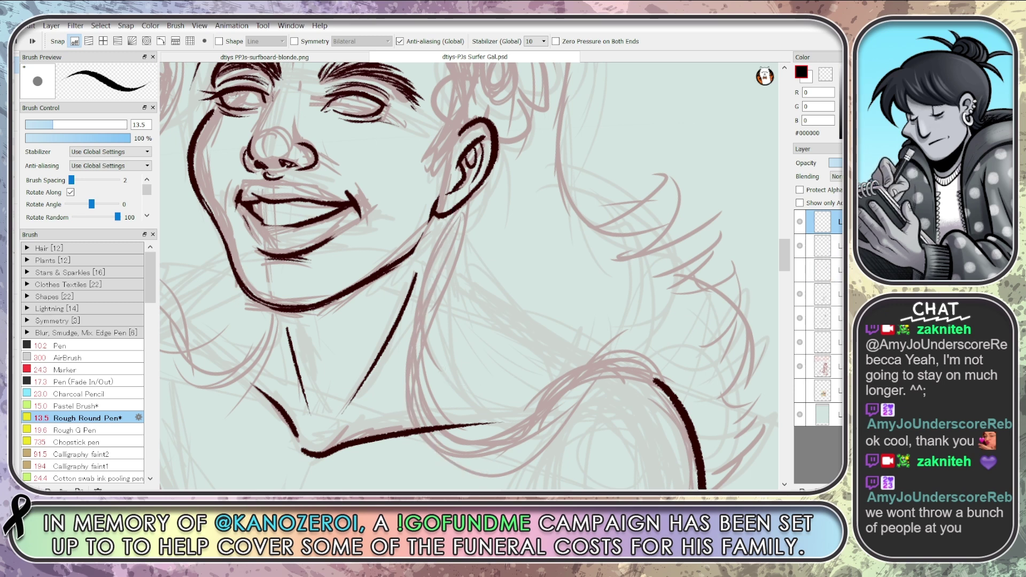
# Ink the hair lock in dark red (75, 2, 0) from below the ear down the neck and over the shoulder, thickening its crest
pyautogui.click(903, 118)
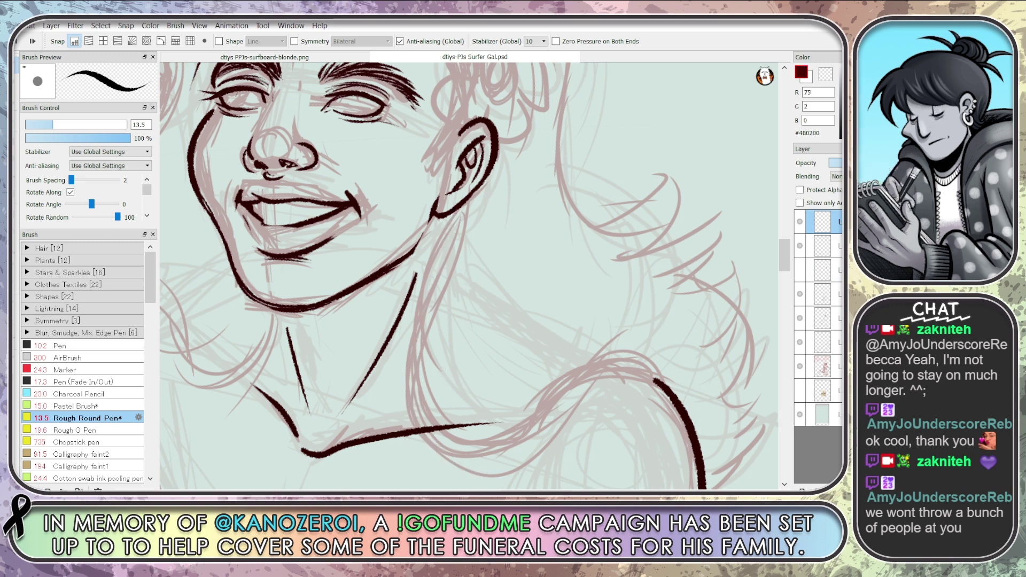
pyautogui.moveTo(455, 172)
pyautogui.mouseDown()
pyautogui.moveTo(412, 323)
pyautogui.moveTo(567, 408)
pyautogui.mouseUp()
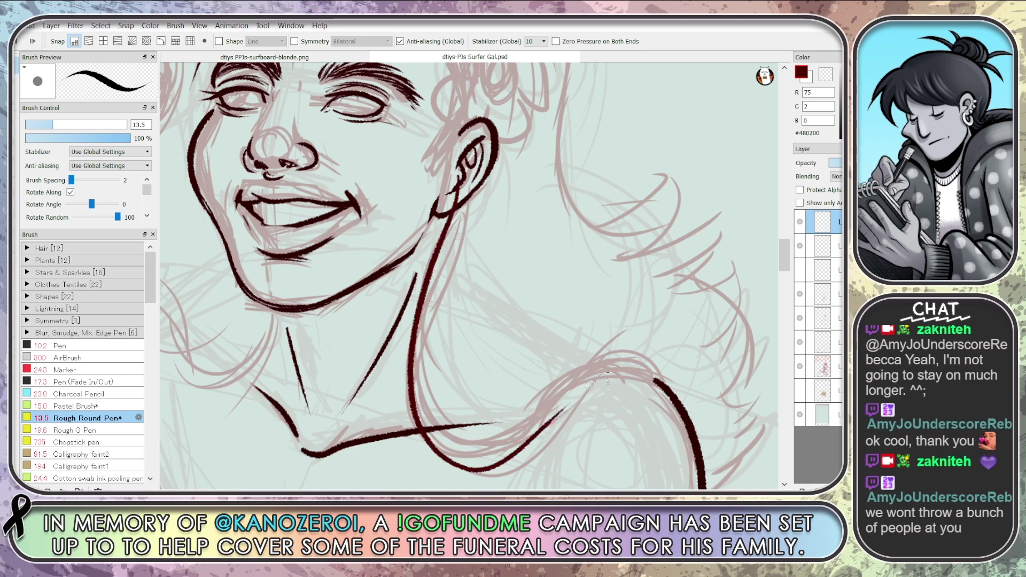
pyautogui.hotkey('ctrl', 'z')
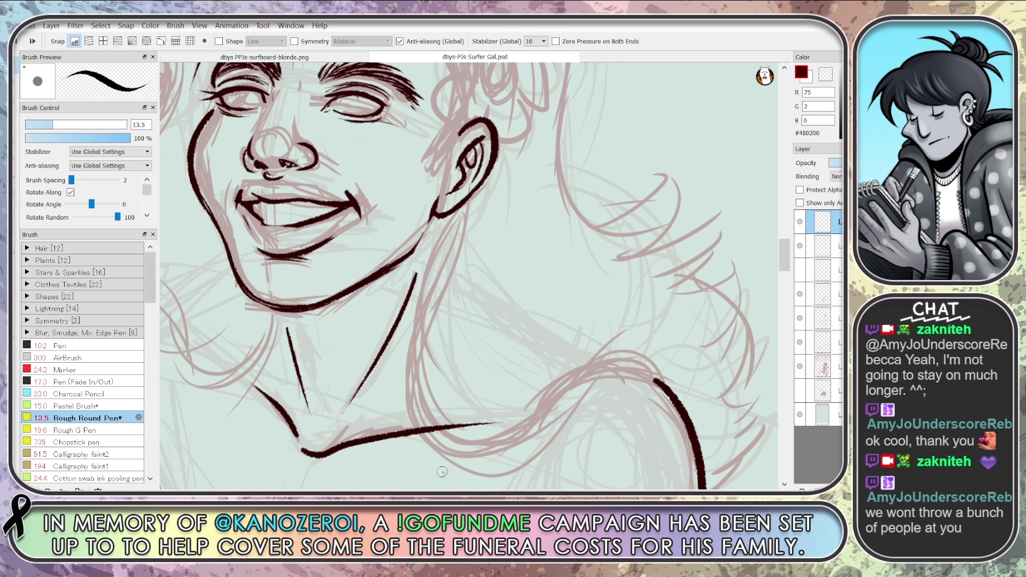
pyautogui.moveTo(452, 197)
pyautogui.mouseDown()
pyautogui.moveTo(418, 337)
pyautogui.moveTo(416, 427)
pyautogui.moveTo(475, 474)
pyautogui.moveTo(550, 421)
pyautogui.moveTo(676, 387)
pyautogui.mouseUp()
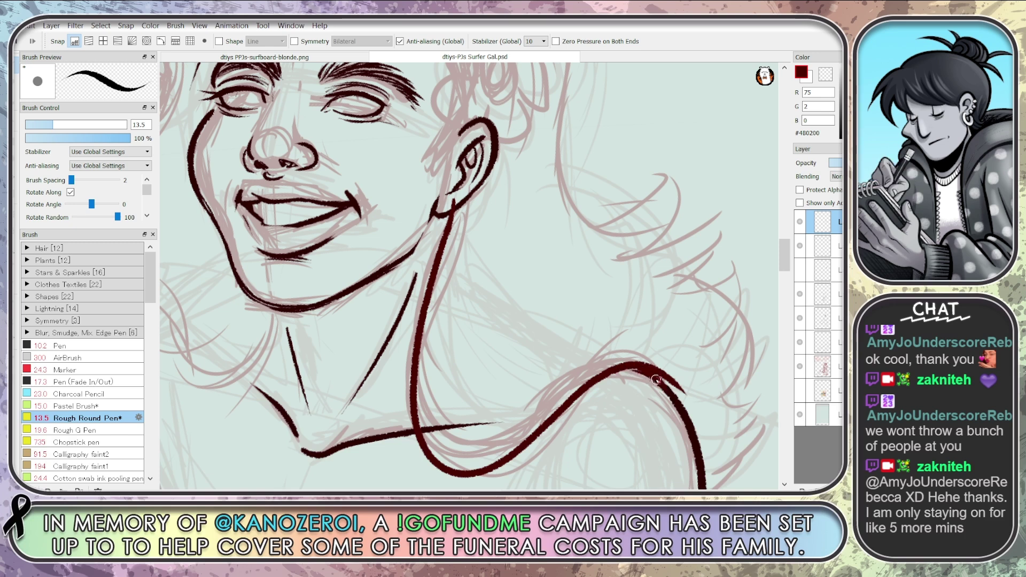
pyautogui.moveTo(641, 369)
pyautogui.mouseDown()
pyautogui.moveTo(552, 413)
pyautogui.moveTo(518, 452)
pyautogui.mouseUp()
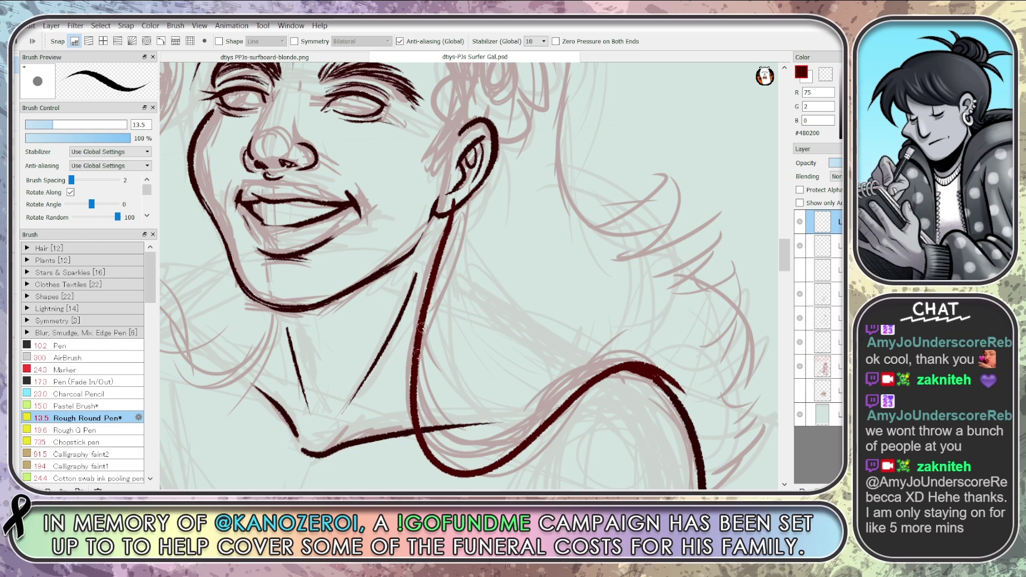
# Try adding thinner dark red strands alongside the hair lock at the neck and along its curve toward the shoulder
pyautogui.moveTo(449, 213)
pyautogui.mouseDown()
pyautogui.moveTo(394, 414)
pyautogui.moveTo(422, 491)
pyautogui.mouseUp()
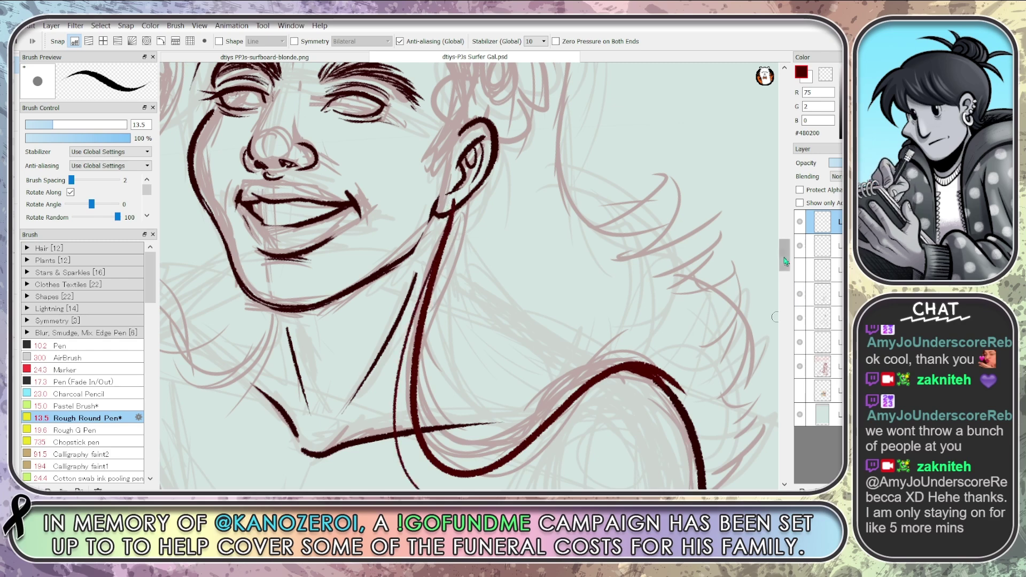
pyautogui.moveTo(783, 266); pyautogui.dragTo(783, 277)
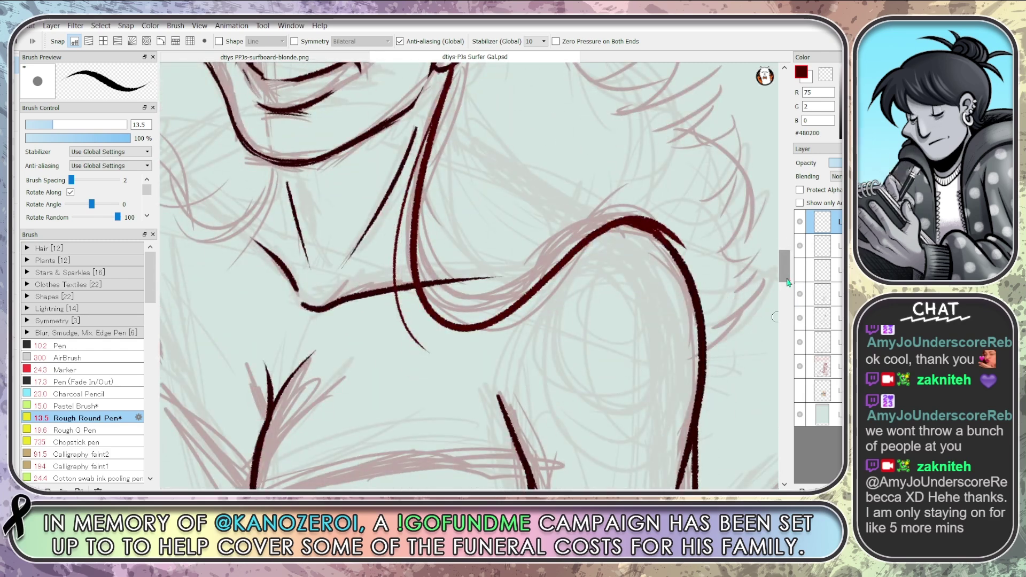
pyautogui.hotkey('ctrl', 'z')
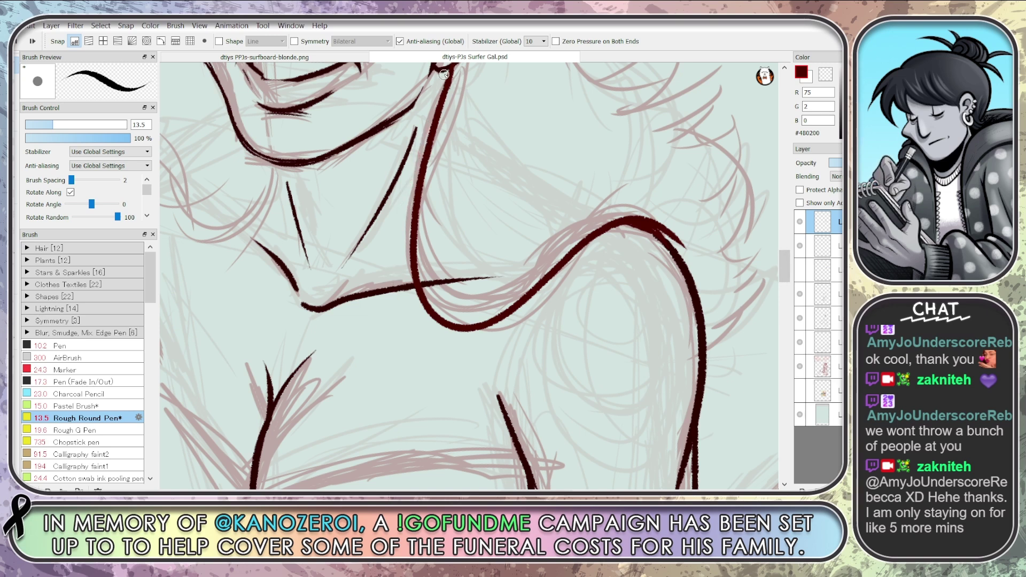
pyautogui.moveTo(442, 88)
pyautogui.mouseDown()
pyautogui.moveTo(406, 182)
pyautogui.moveTo(438, 347)
pyautogui.moveTo(420, 202)
pyautogui.moveTo(477, 344)
pyautogui.mouseUp()
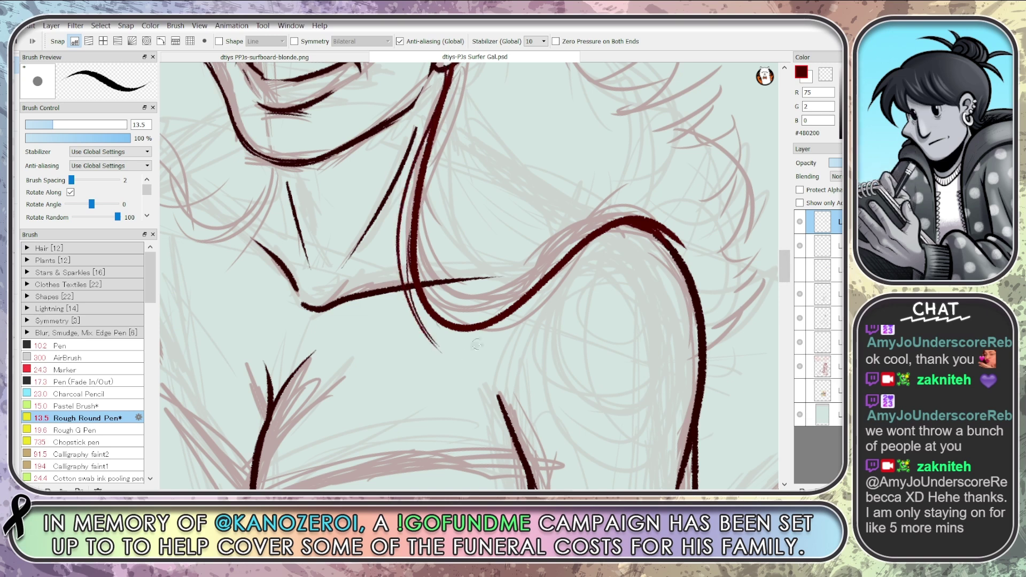
pyautogui.hotkey('ctrl', 'z')
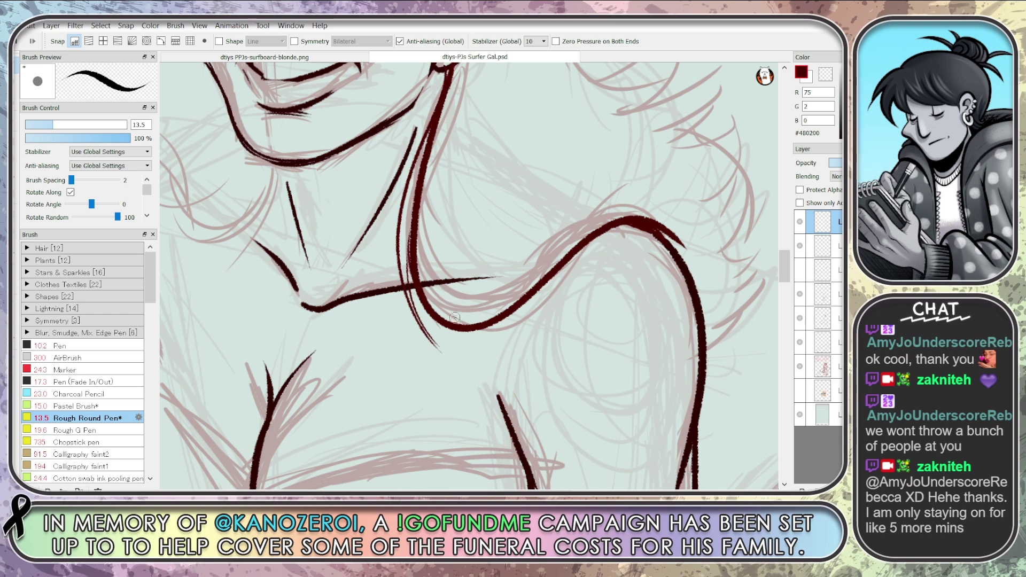
pyautogui.moveTo(455, 319)
pyautogui.mouseDown()
pyautogui.moveTo(428, 281)
pyautogui.moveTo(433, 193)
pyautogui.mouseUp()
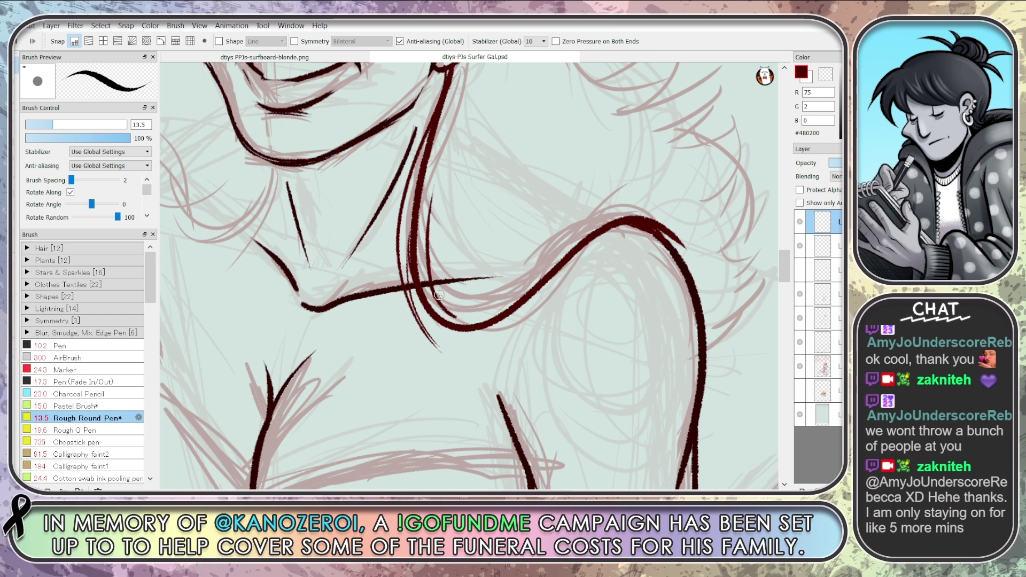
pyautogui.moveTo(438, 296)
pyautogui.mouseDown()
pyautogui.moveTo(456, 317)
pyautogui.moveTo(651, 219)
pyautogui.mouseUp()
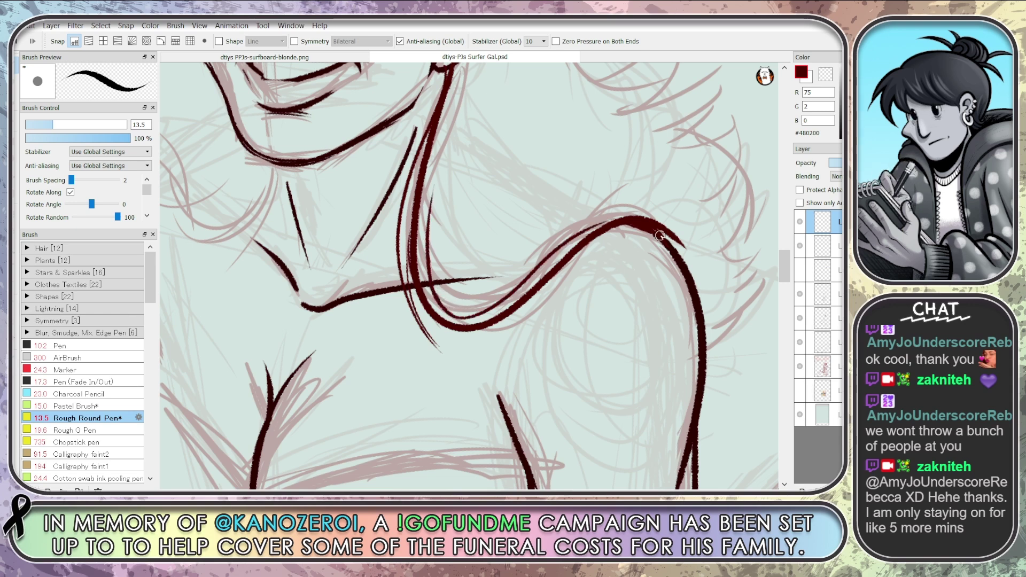
pyautogui.hotkey('ctrl', 'z')
pyautogui.hotkey('ctrl', 'z')
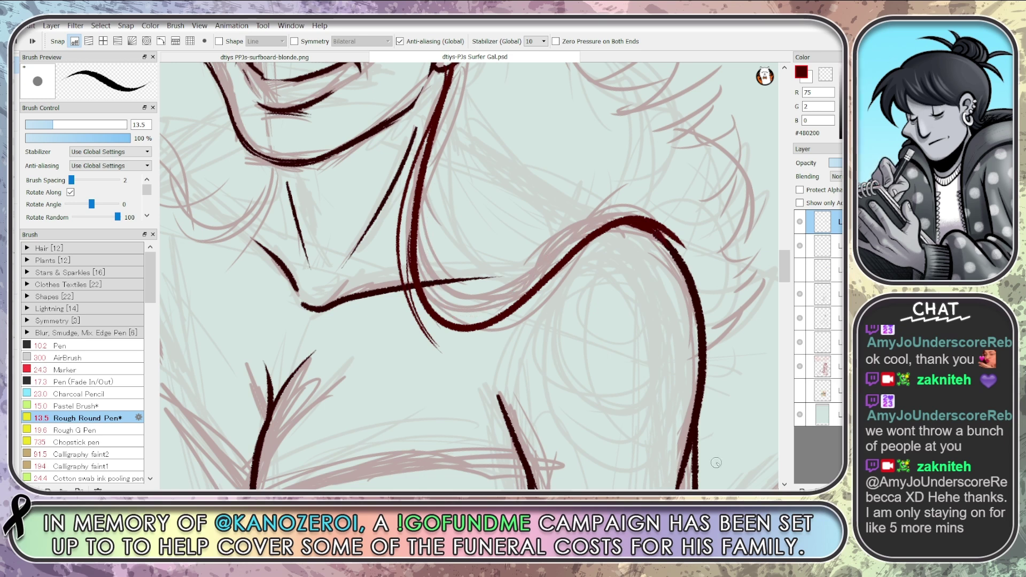
pyautogui.hotkey('ctrl', 'z')
pyautogui.hotkey('ctrl', 'z')
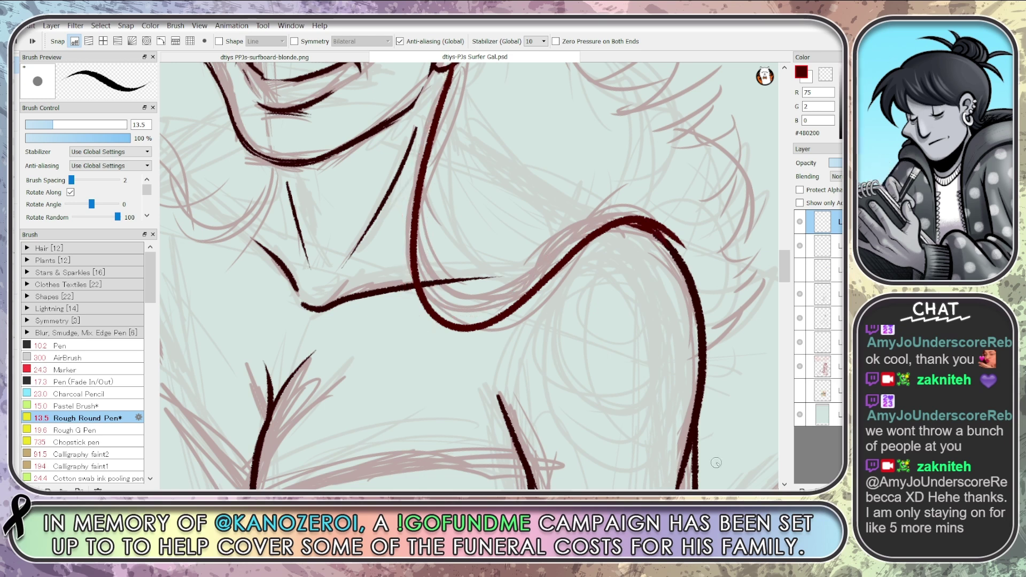
# Undo the inked hair lock running from below the ear to the shoulder
pyautogui.hotkey('ctrl', 'z')
pyautogui.hotkey('ctrl', 'z')
pyautogui.hotkey('ctrl', 'z')
pyautogui.hotkey('ctrl', 'z')
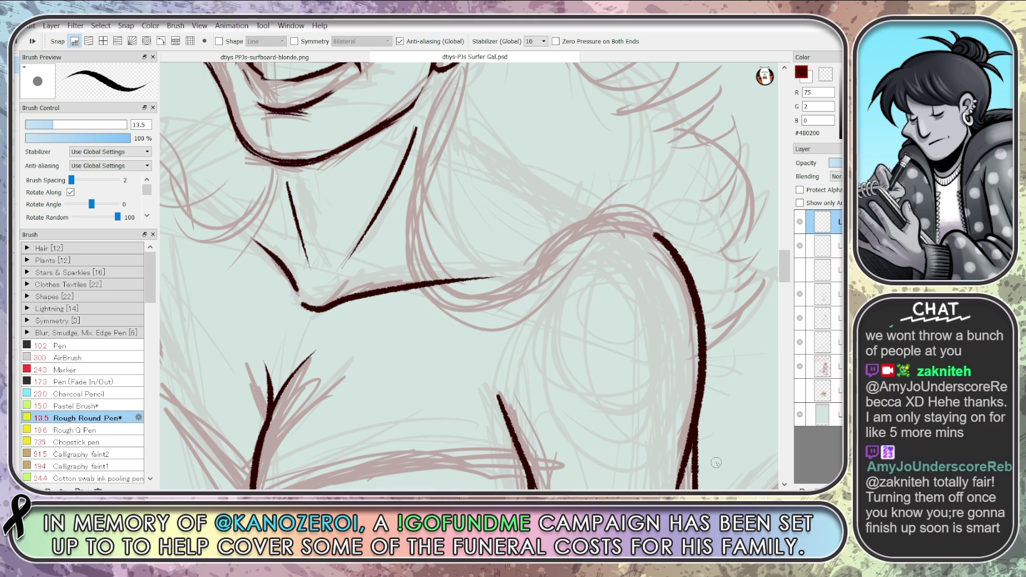
pyautogui.hotkey('ctrl', 'y')
pyautogui.hotkey('ctrl', 'z')
pyautogui.hotkey('ctrl', 'z')
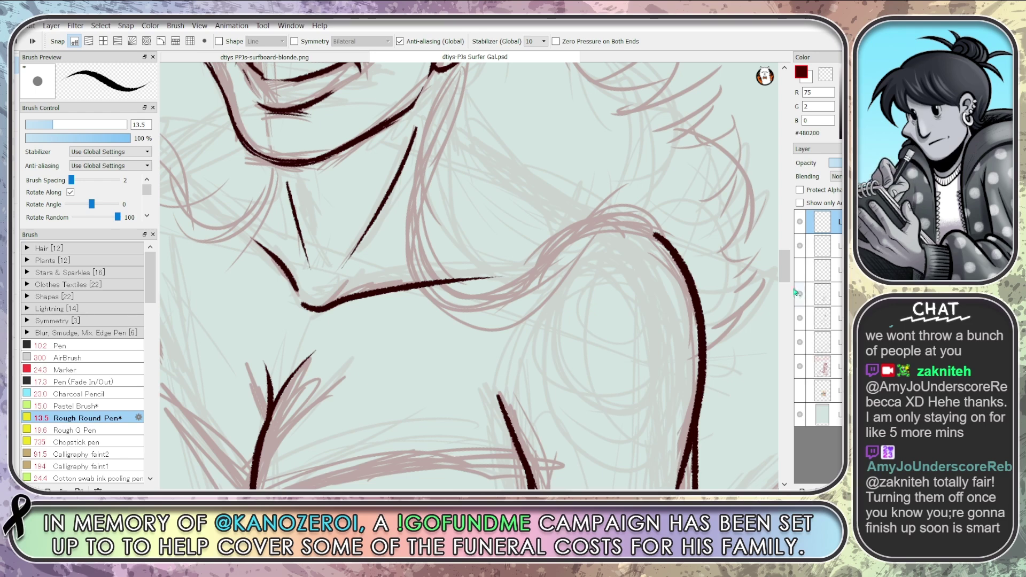
# Try inking the outer hair contour in dark red from the crown past the flower down to flicked curl tips
pyautogui.moveTo(785, 279); pyautogui.dragTo(786, 272)
pyautogui.scroll(5, 786, 272)
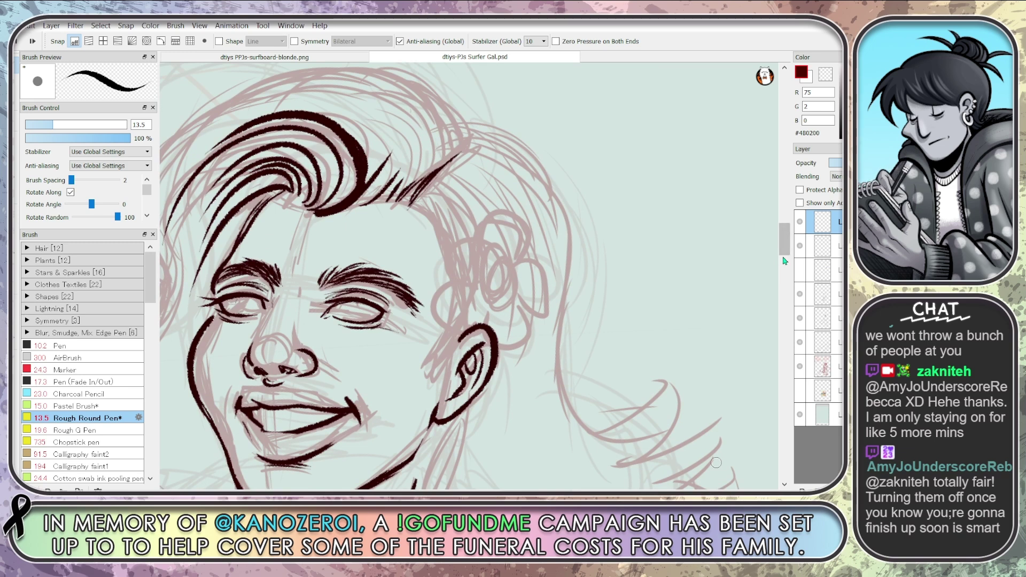
pyautogui.moveTo(476, 127)
pyautogui.mouseDown()
pyautogui.moveTo(542, 162)
pyautogui.moveTo(597, 427)
pyautogui.moveTo(642, 413)
pyautogui.moveTo(644, 382)
pyautogui.moveTo(631, 445)
pyautogui.moveTo(652, 386)
pyautogui.moveTo(637, 418)
pyautogui.mouseUp()
pyautogui.hotkey('ctrl', 'z')
pyautogui.hotkey('ctrl', 'z')
pyautogui.hotkey('ctrl', 'z')
pyautogui.hotkey('ctrl', 'z')
pyautogui.hotkey('ctrl', 'z')
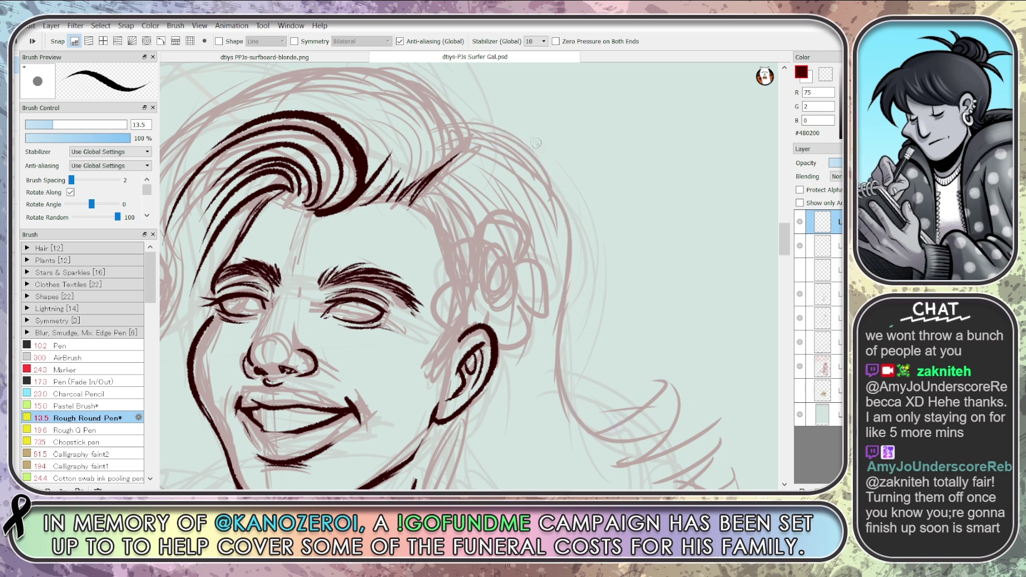
pyautogui.moveTo(484, 125)
pyautogui.mouseDown()
pyautogui.moveTo(551, 172)
pyautogui.moveTo(590, 417)
pyautogui.moveTo(642, 416)
pyautogui.moveTo(665, 382)
pyautogui.moveTo(658, 426)
pyautogui.moveTo(633, 451)
pyautogui.mouseUp()
pyautogui.moveTo(685, 397)
pyautogui.mouseDown()
pyautogui.moveTo(639, 450)
pyautogui.moveTo(651, 464)
pyautogui.mouseUp()
pyautogui.moveTo(784, 239); pyautogui.dragTo(785, 253)
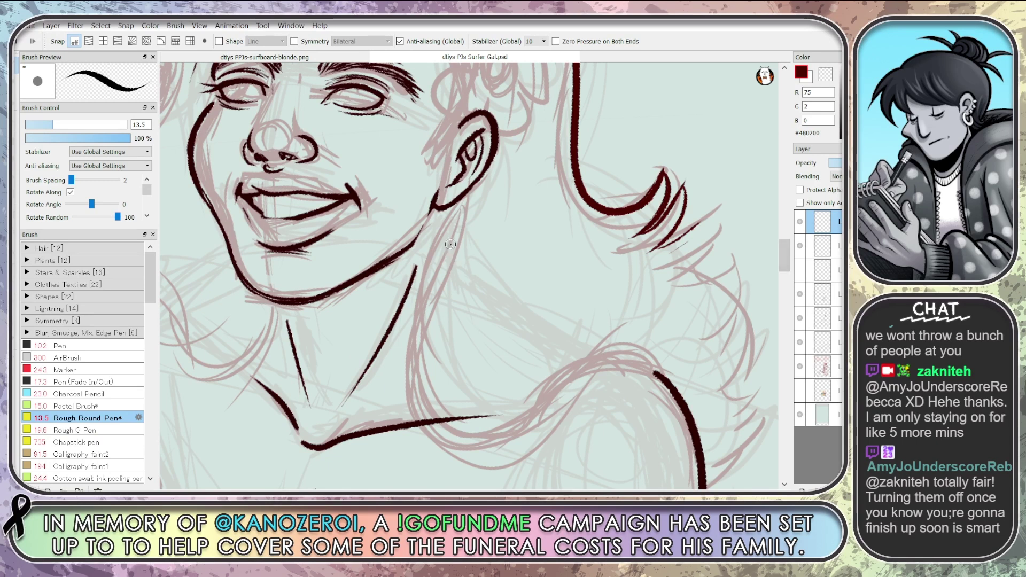
# Try re-inking the lock from the ear over the shoulder, and undo it along with the extra curl tips
pyautogui.moveTo(454, 188)
pyautogui.mouseDown()
pyautogui.moveTo(417, 296)
pyautogui.moveTo(471, 468)
pyautogui.moveTo(689, 402)
pyautogui.mouseUp()
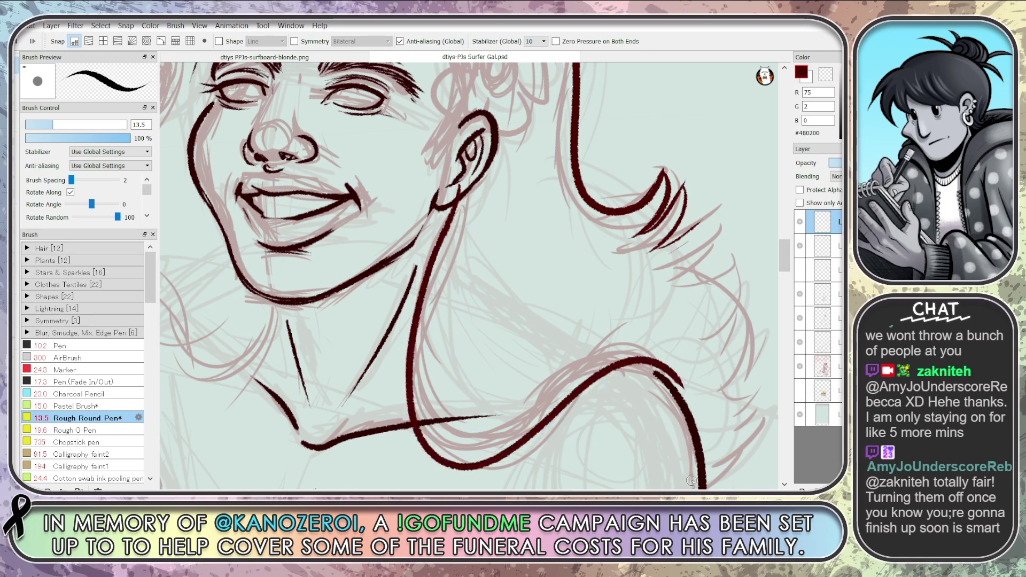
pyautogui.hotkey('ctrl', 'z')
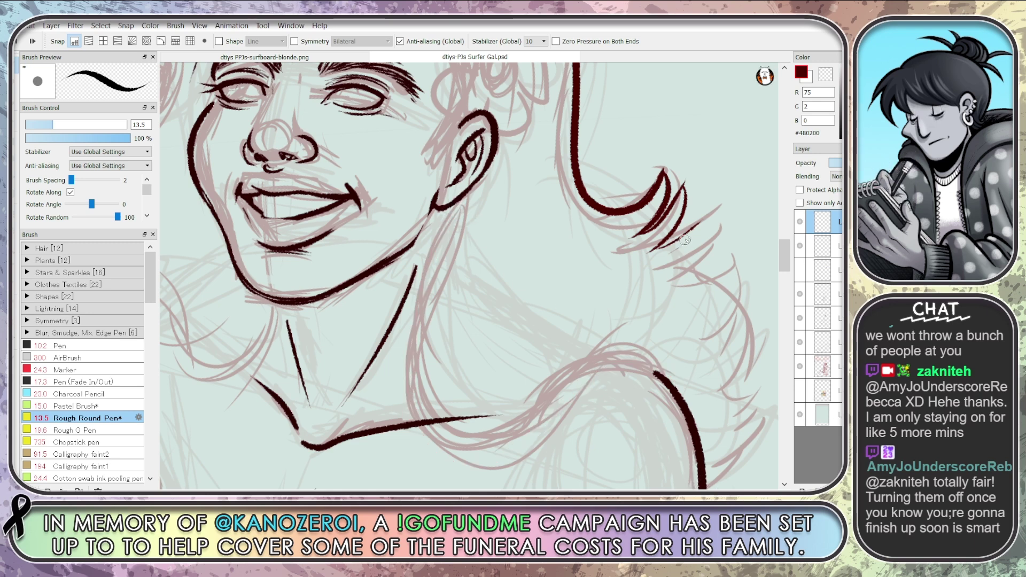
pyautogui.hotkey('ctrl', 'z')
pyautogui.hotkey('ctrl', 'z')
pyautogui.hotkey('ctrl', 'z')
pyautogui.hotkey('ctrl', 'z')
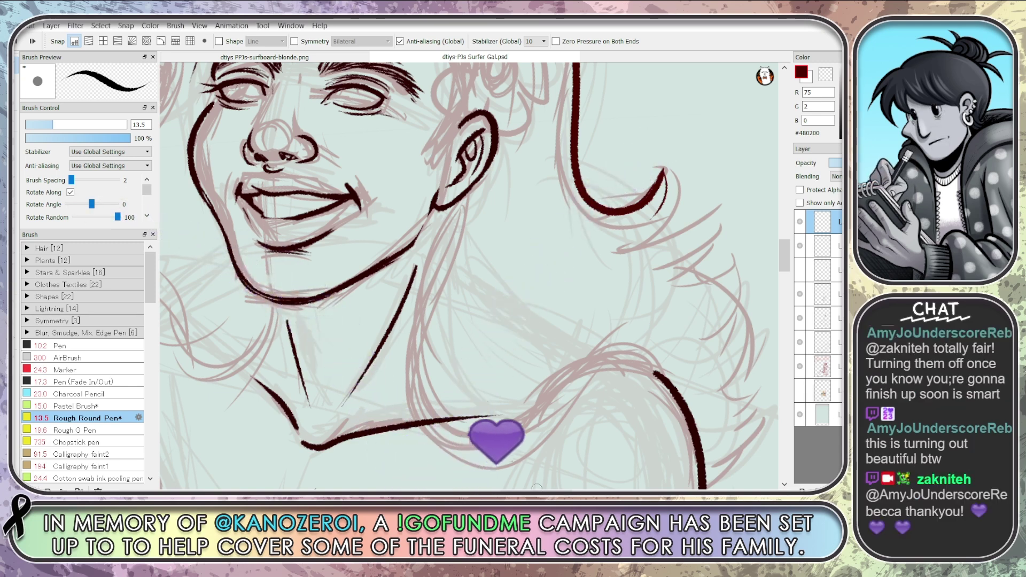
# Reduce the Rough Round Pen's size to 10 for inking the whole hairstyle
pyautogui.moveTo(786, 258)
pyautogui.mouseDown()
pyautogui.moveTo(785, 244)
pyautogui.moveTo(787, 256)
pyautogui.mouseUp()
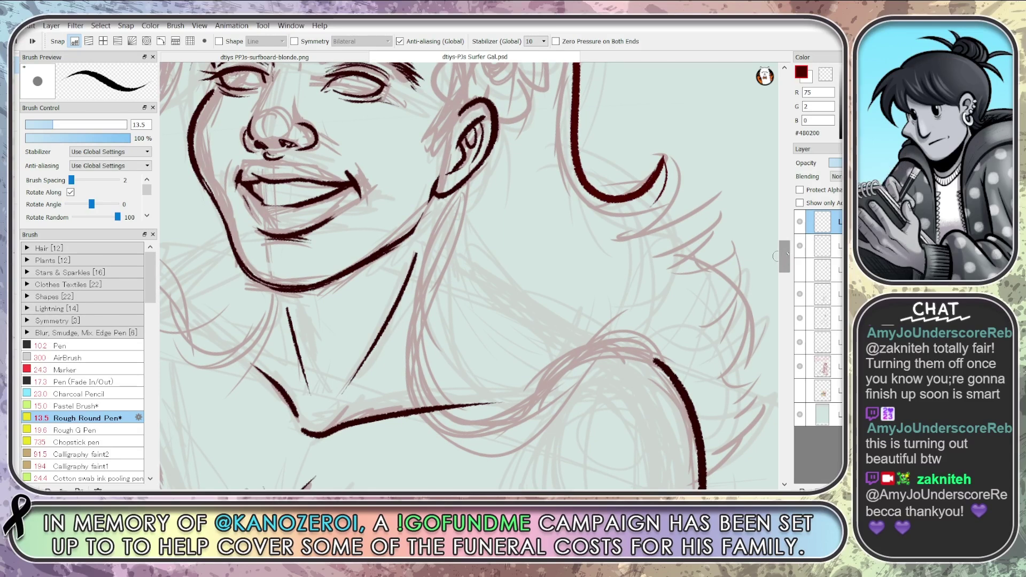
pyautogui.scroll(-2, 575, 257)
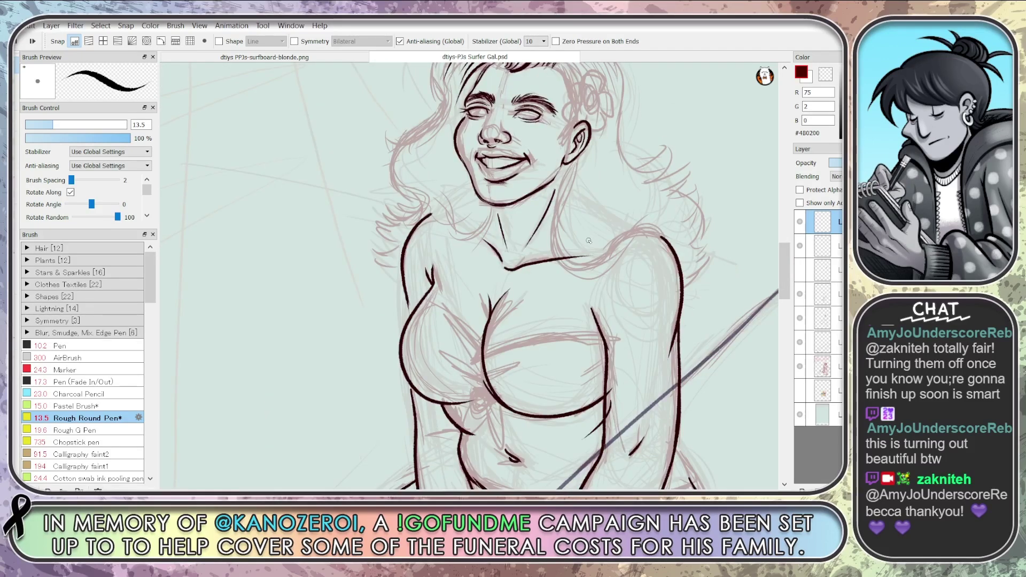
pyautogui.moveTo(576, 256); pyautogui.dragTo(492, 368)
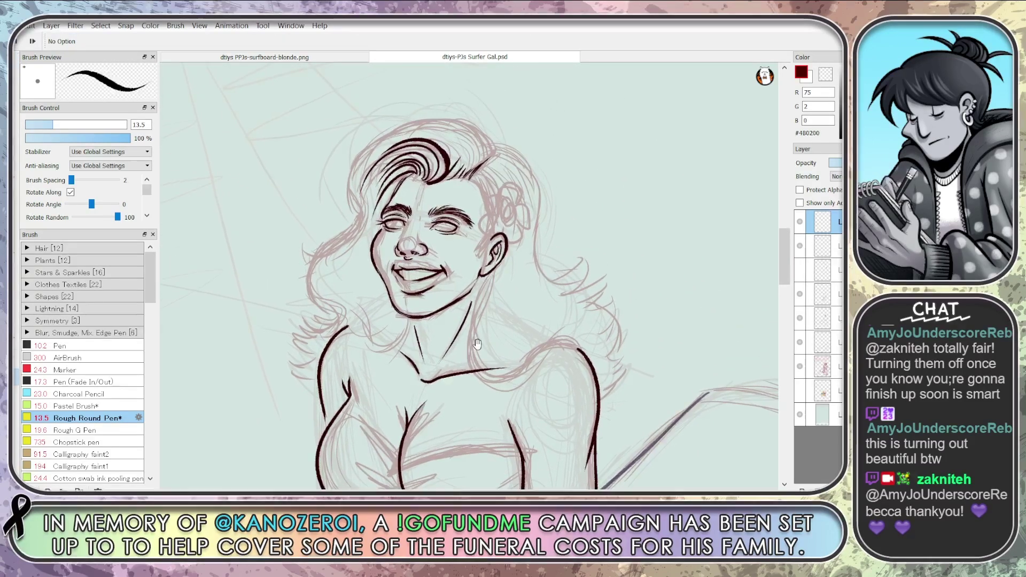
pyautogui.click(46, 126)
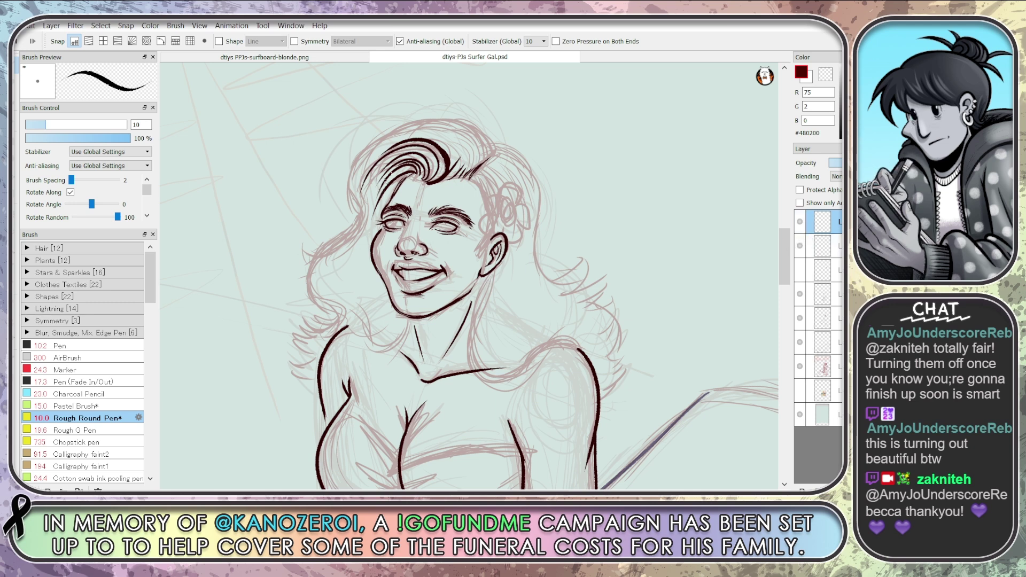
# Erase the inked front swoop of hair from its line-art layer using a freehand selection, and make the top layer visible again
pyautogui.click(800, 295)
pyautogui.click(800, 295)
pyautogui.click(800, 320)
pyautogui.click(800, 321)
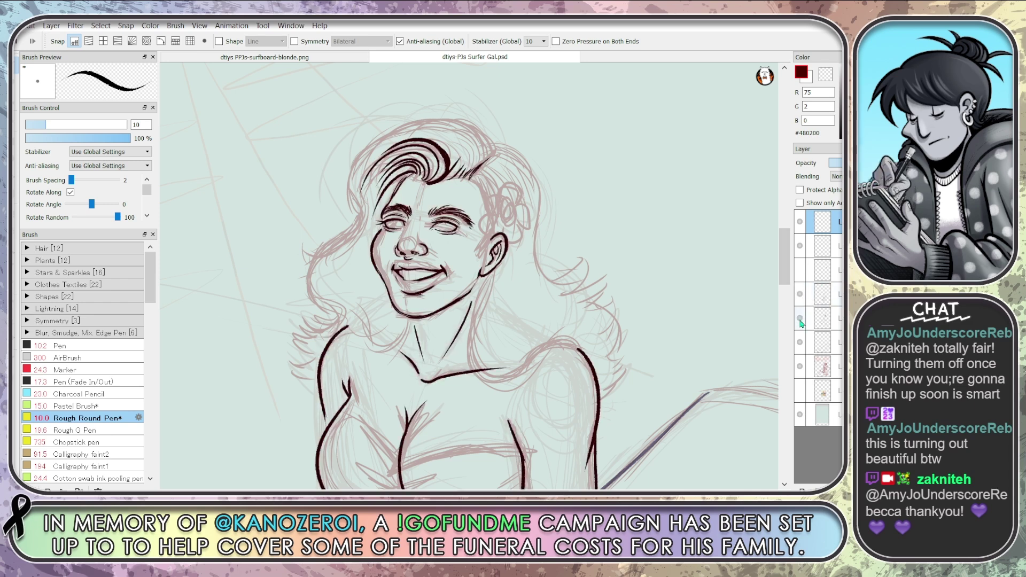
pyautogui.click(818, 318)
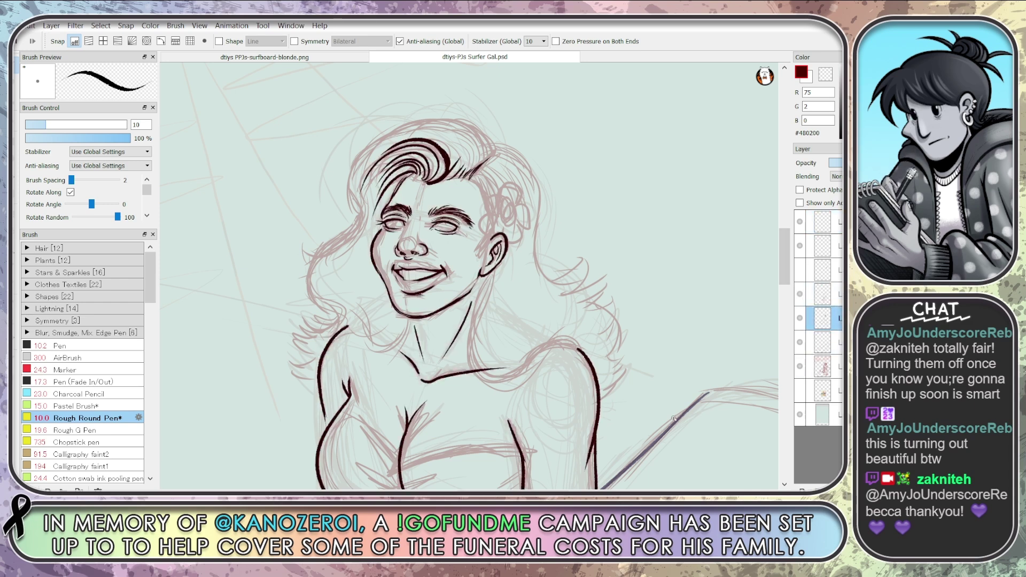
pyautogui.press('m')
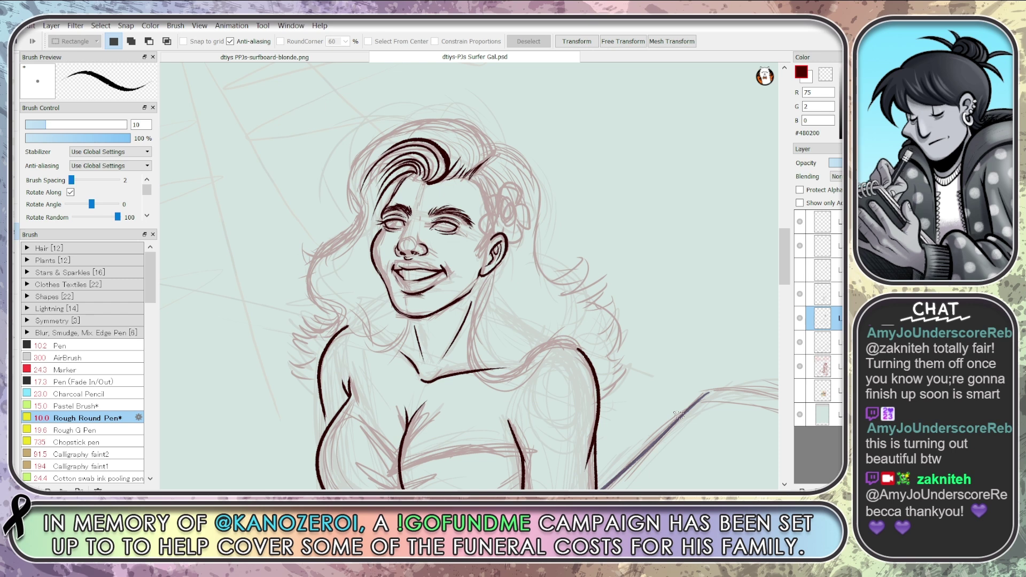
pyautogui.moveTo(489, 147)
pyautogui.mouseDown()
pyautogui.moveTo(487, 190)
pyautogui.moveTo(455, 199)
pyautogui.mouseUp()
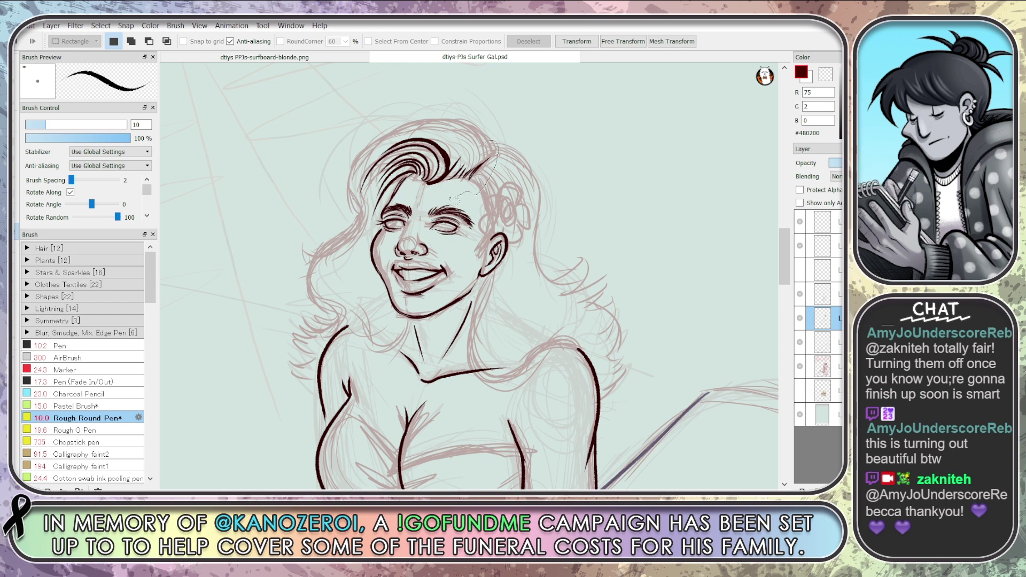
pyautogui.moveTo(401, 180)
pyautogui.mouseDown()
pyautogui.moveTo(353, 230)
pyautogui.moveTo(407, 102)
pyautogui.moveTo(531, 113)
pyautogui.mouseUp()
pyautogui.press('Delete')
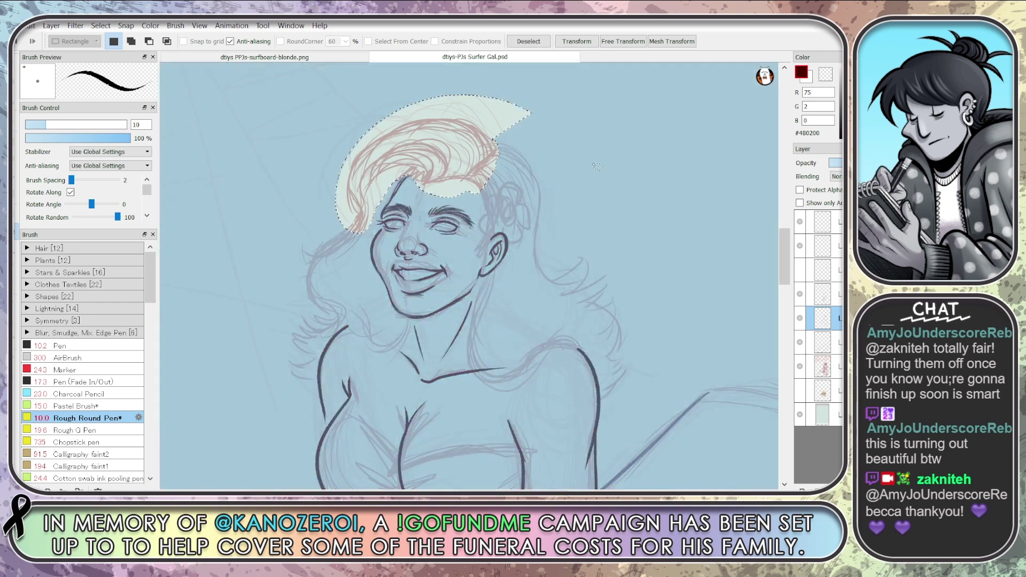
pyautogui.hotkey('ctrl', 'd')
pyautogui.press('b')
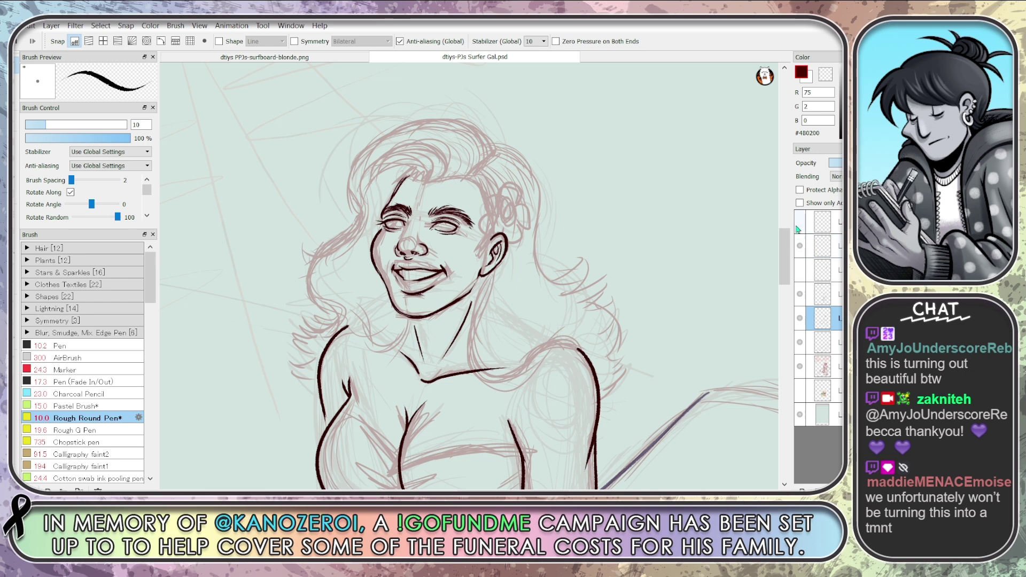
pyautogui.click(799, 222)
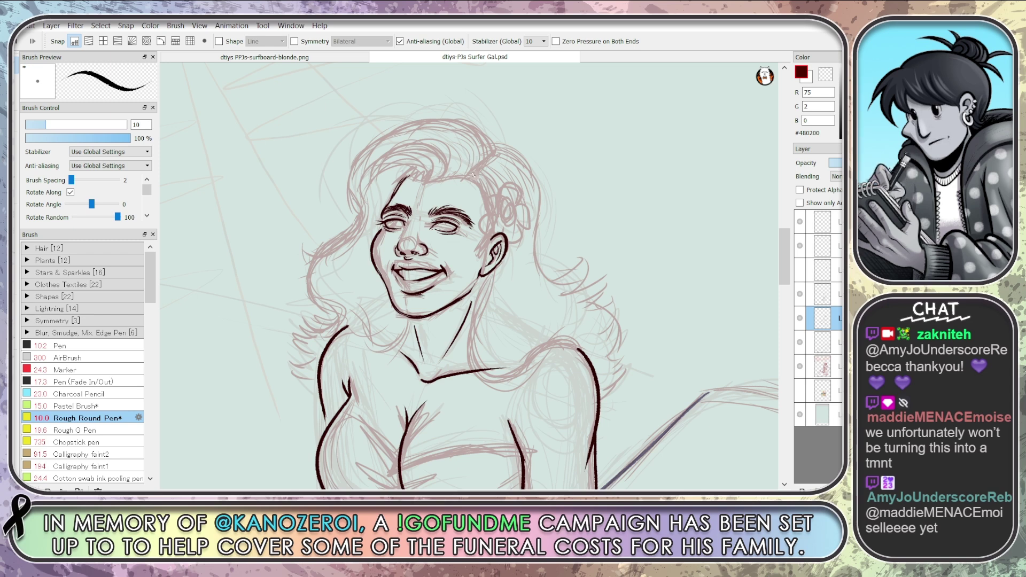
# Try inking the hairline at the temple, the front swoop and the outer hair contour with single long strokes
pyautogui.moveTo(472, 175)
pyautogui.mouseDown()
pyautogui.moveTo(496, 199)
pyautogui.moveTo(482, 270)
pyautogui.mouseUp()
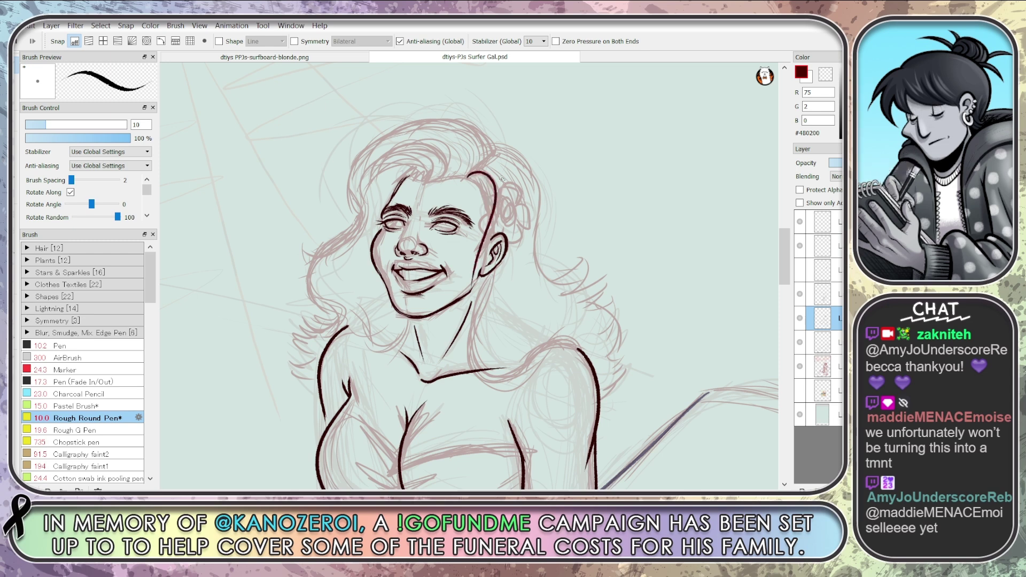
pyautogui.hotkey('ctrl', 'z')
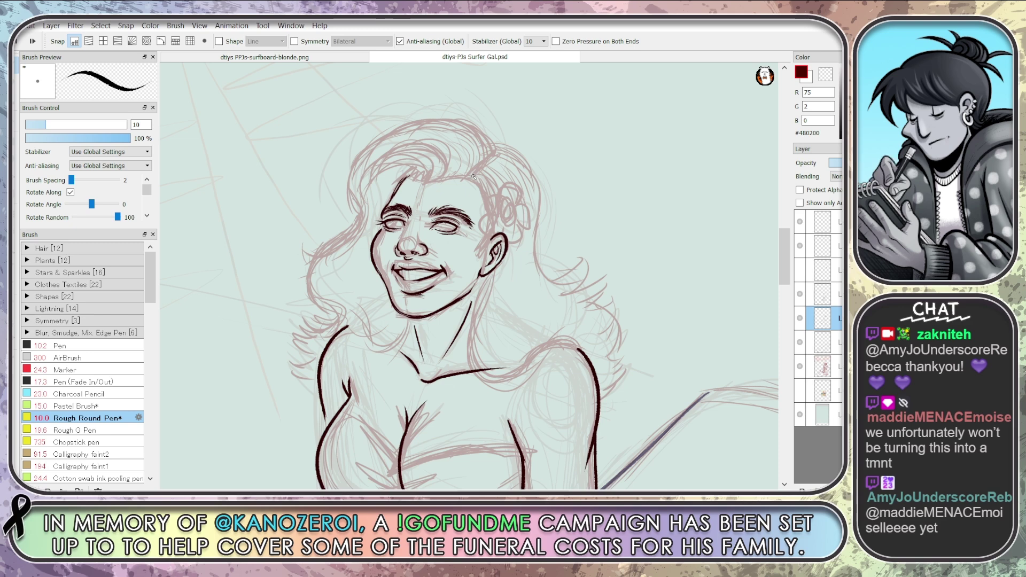
pyautogui.moveTo(473, 176)
pyautogui.mouseDown()
pyautogui.moveTo(497, 195)
pyautogui.moveTo(494, 276)
pyautogui.mouseUp()
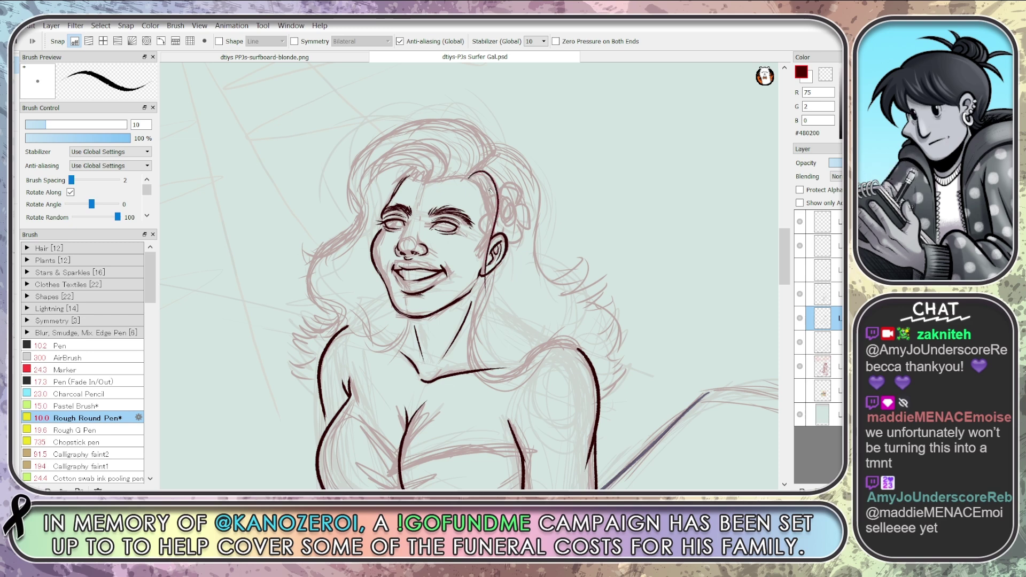
pyautogui.hotkey('ctrl', 'z')
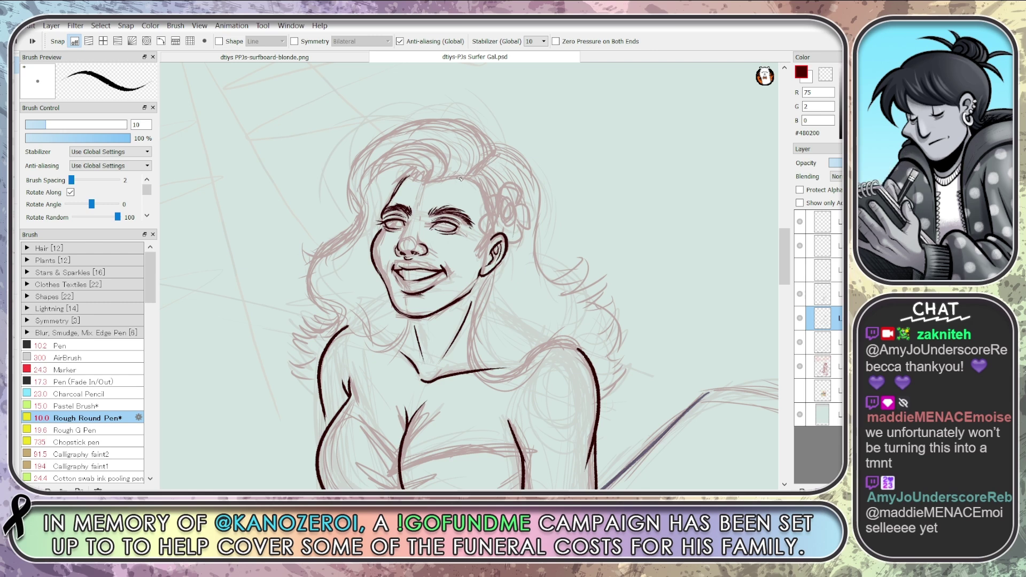
pyautogui.moveTo(459, 177); pyautogui.dragTo(355, 217)
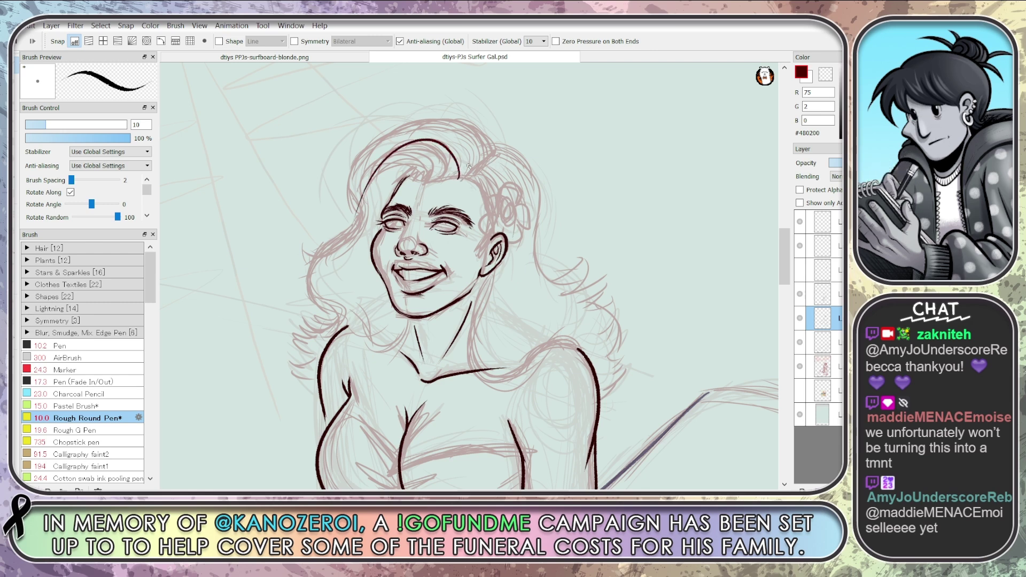
pyautogui.hotkey('ctrl', 'z')
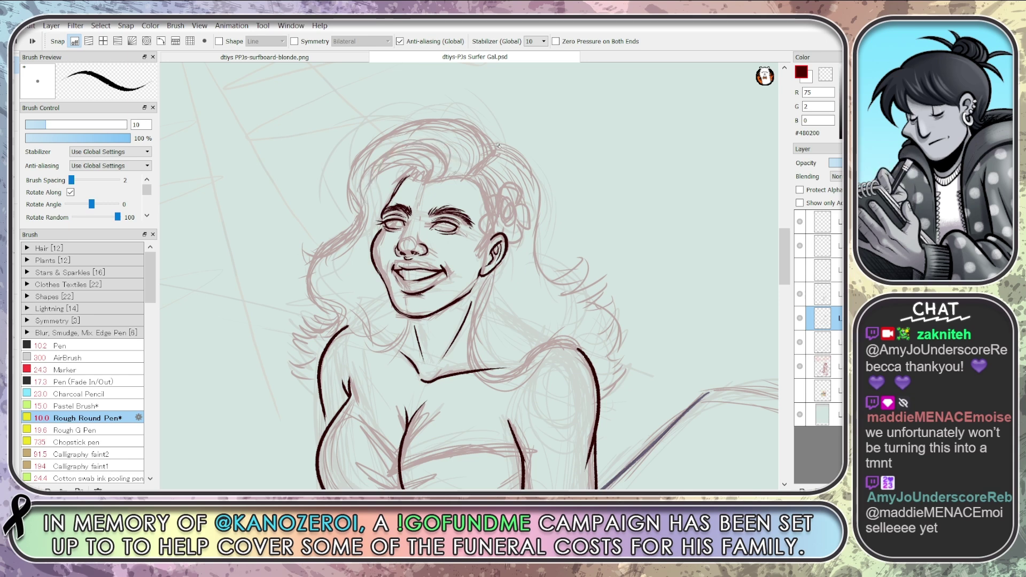
pyautogui.moveTo(497, 144)
pyautogui.mouseDown()
pyautogui.moveTo(530, 164)
pyautogui.moveTo(550, 310)
pyautogui.mouseUp()
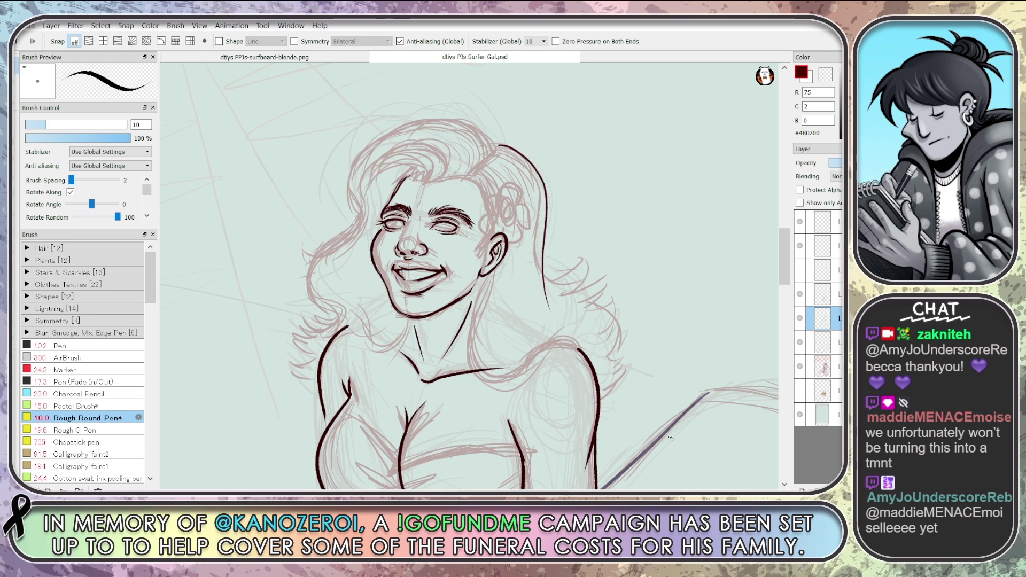
pyautogui.hotkey('ctrl', 'z')
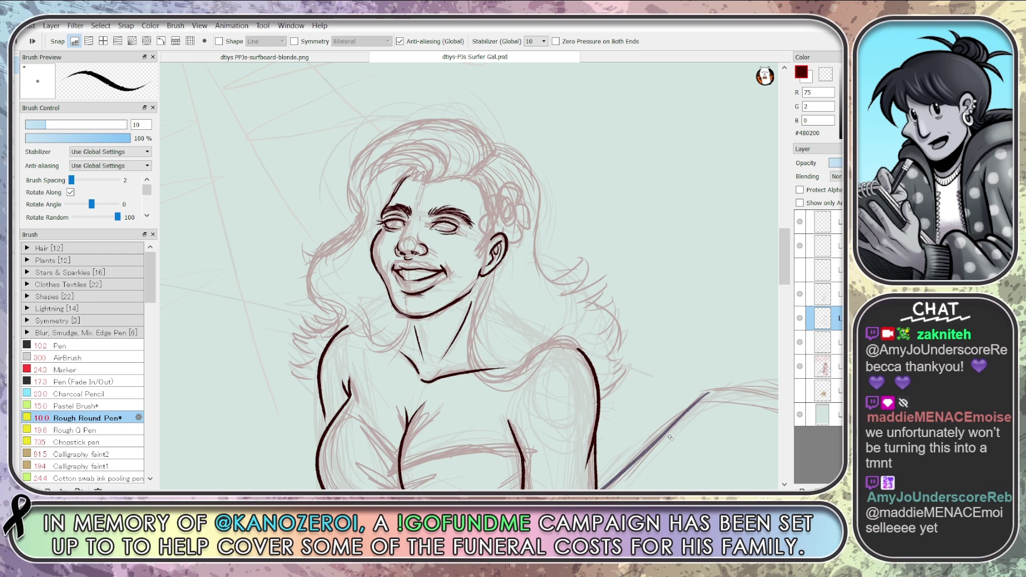